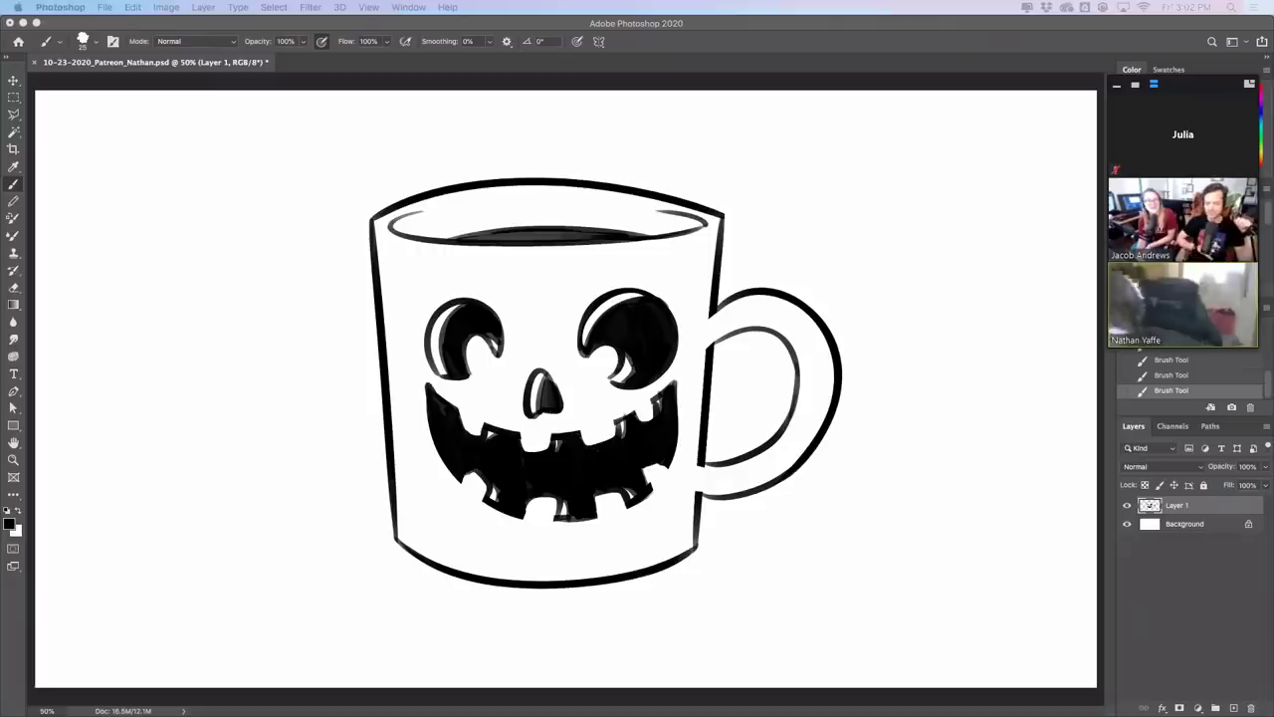
Touch up the inner outline of the mug's handle, thickening its upper curve and cleaning the joint with the mug's side
click(108, 134)
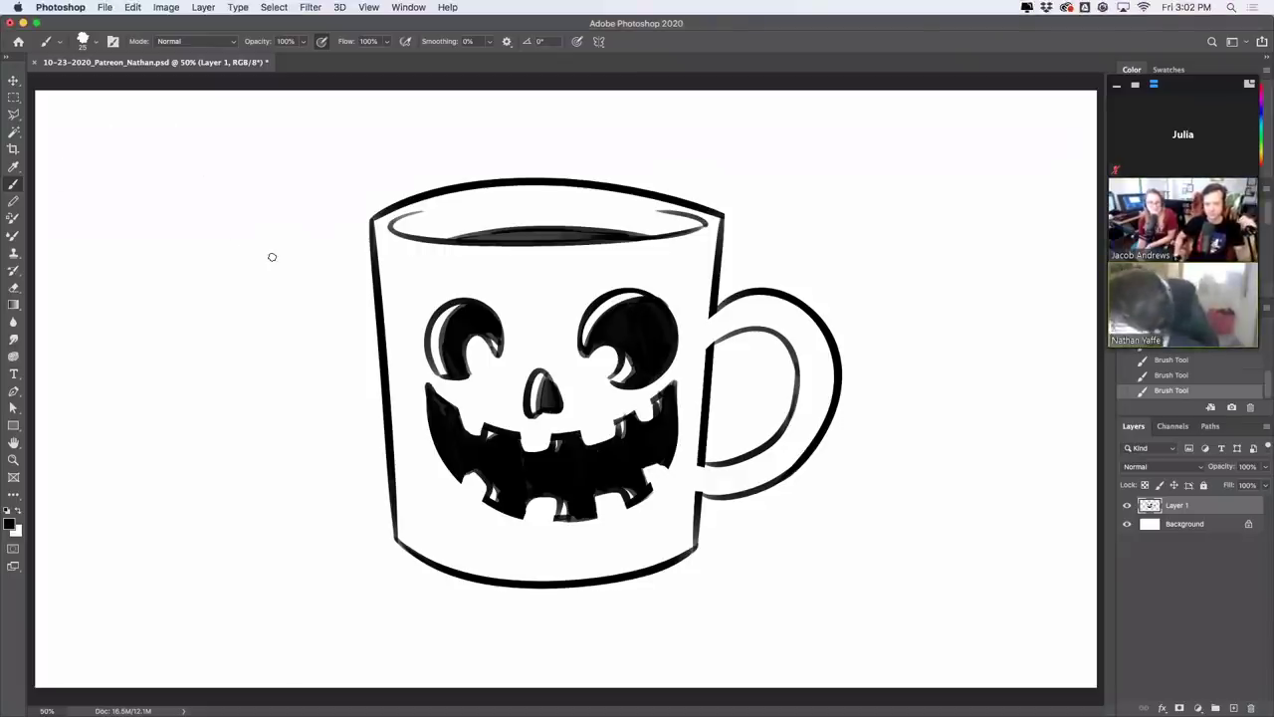
mouse_move(713, 339)
mouse_down()
mouse_move(708, 362)
mouse_move(764, 328)
mouse_move(699, 351)
mouse_up()
mouse_move(771, 327)
mouse_down()
mouse_move(737, 337)
mouse_move(793, 332)
mouse_up()
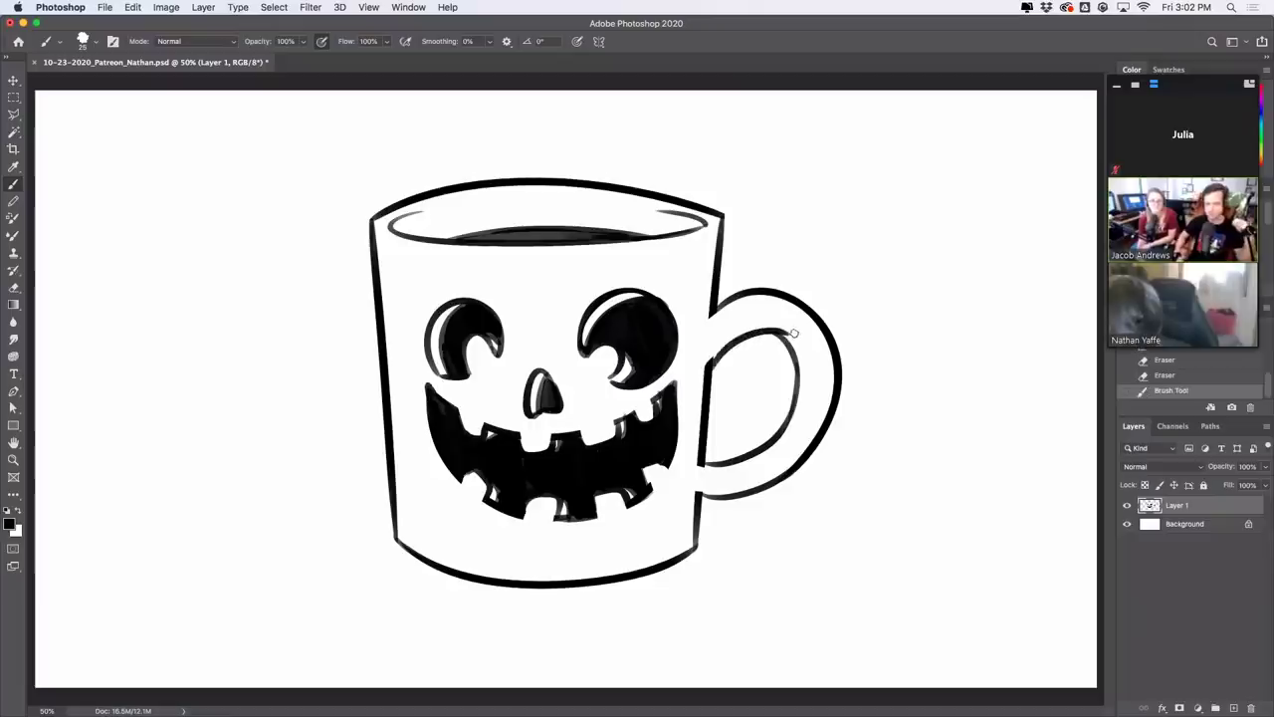
drag(697, 370, 707, 360)
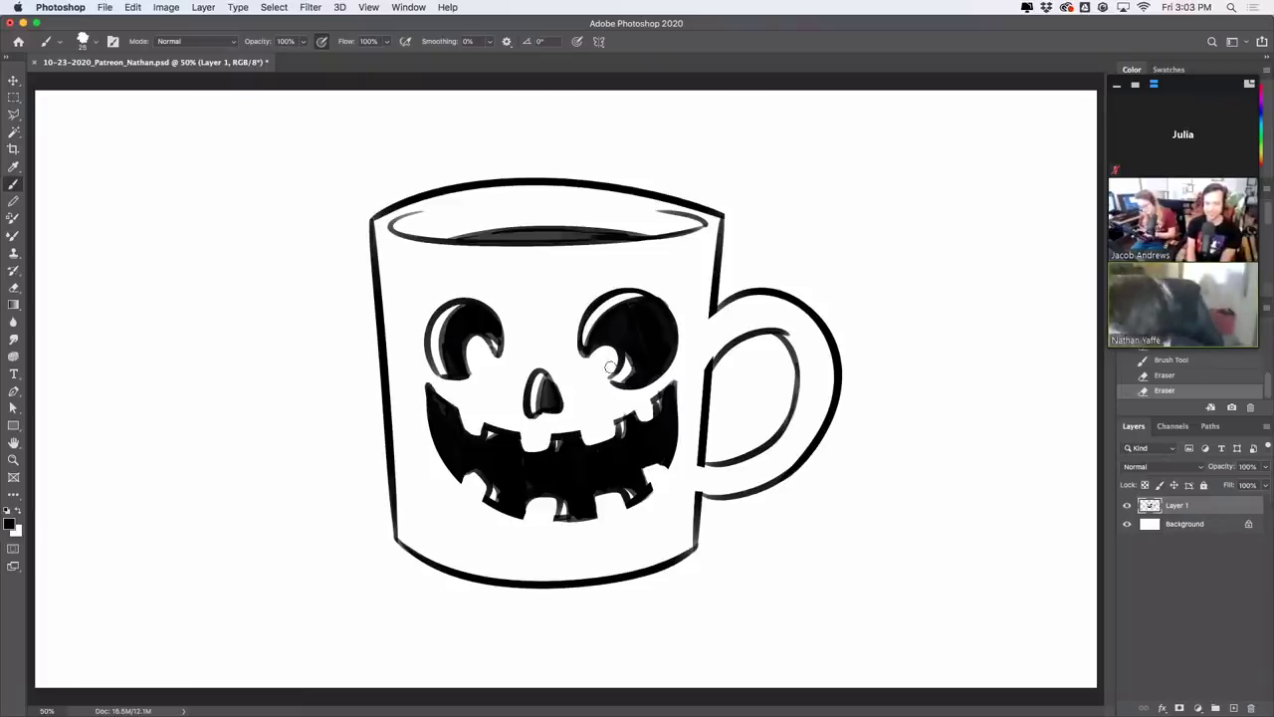
Clean the edges of the eye cutouts, add a highlight to a middle tooth, and fill in the black of the mouth
drag(610, 366, 605, 360)
mouse_move(488, 358)
mouse_down()
mouse_move(483, 345)
mouse_move(493, 356)
mouse_up()
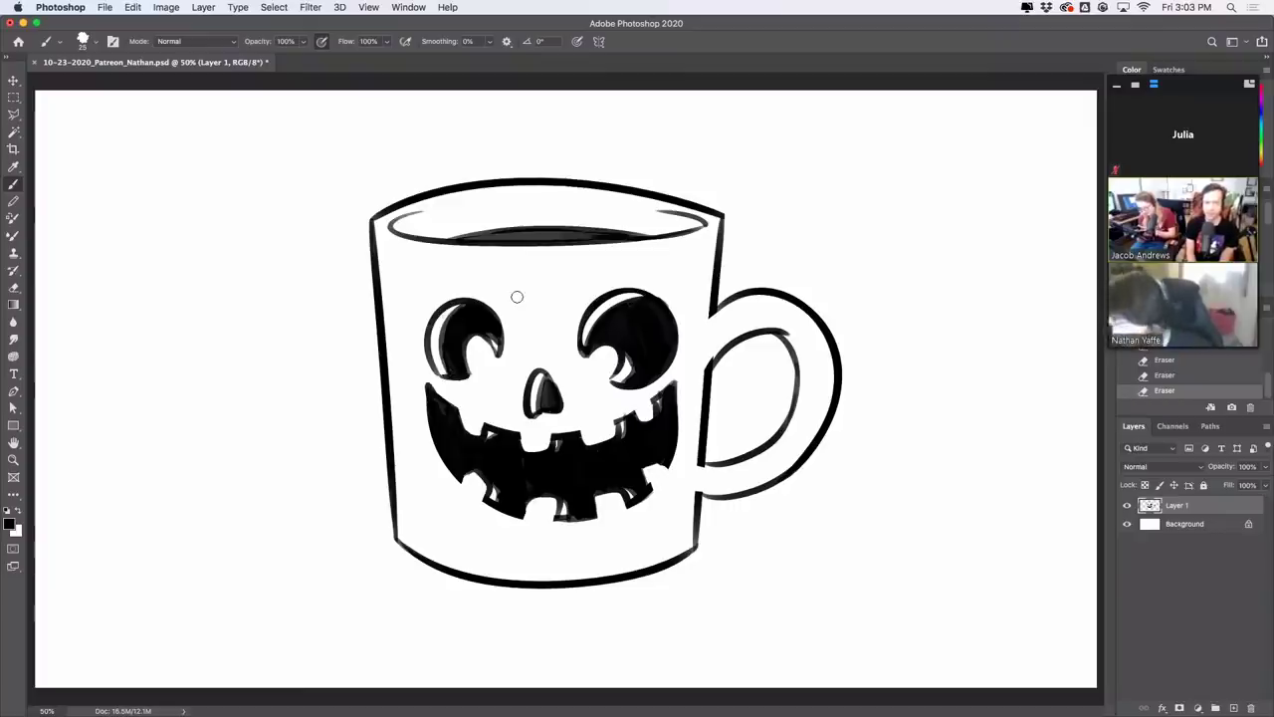
drag(557, 450, 558, 441)
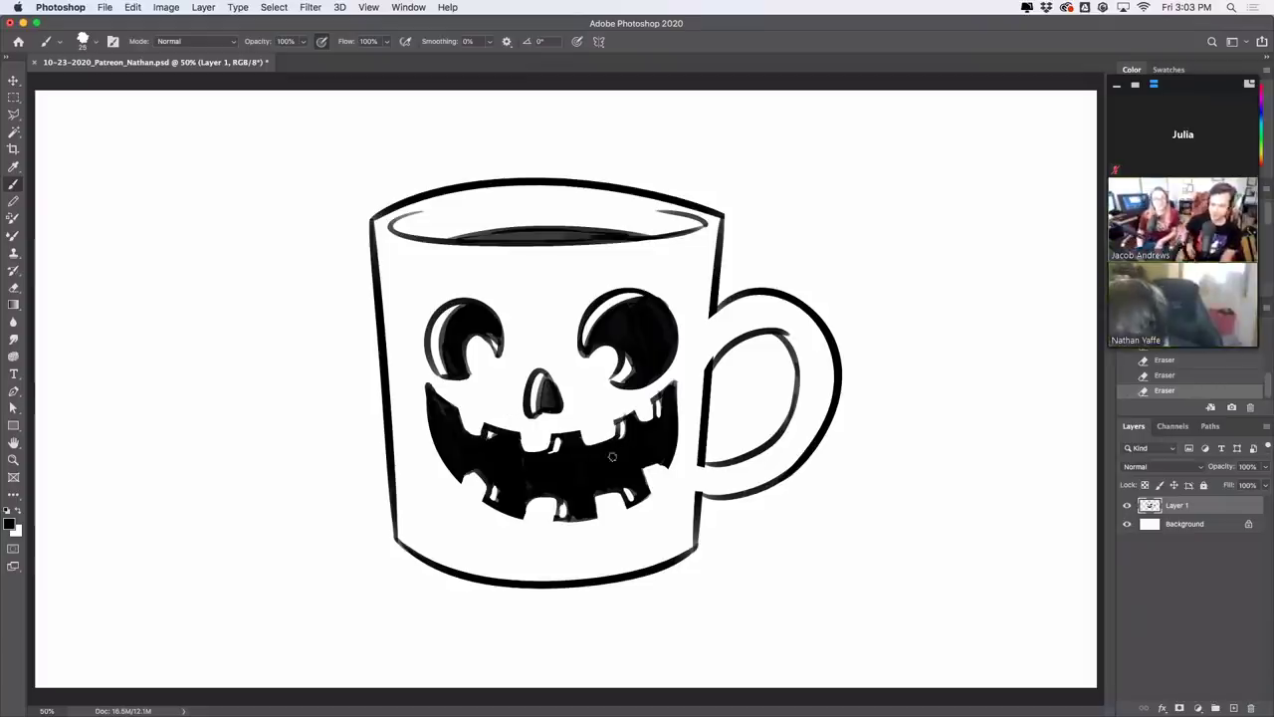
mouse_move(611, 456)
mouse_down()
mouse_move(633, 466)
mouse_move(674, 448)
mouse_up()
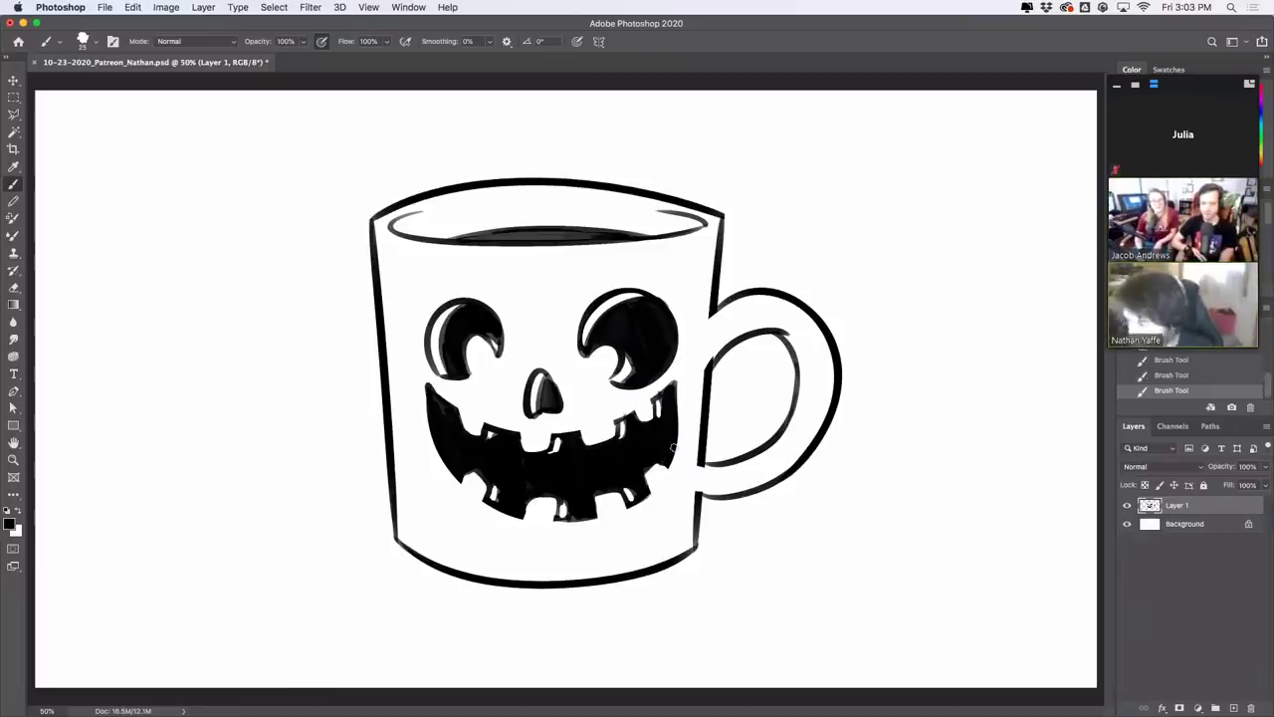
Select the face with the Lasso tool, shift it slightly left on the mug, and deselect it
click(14, 116)
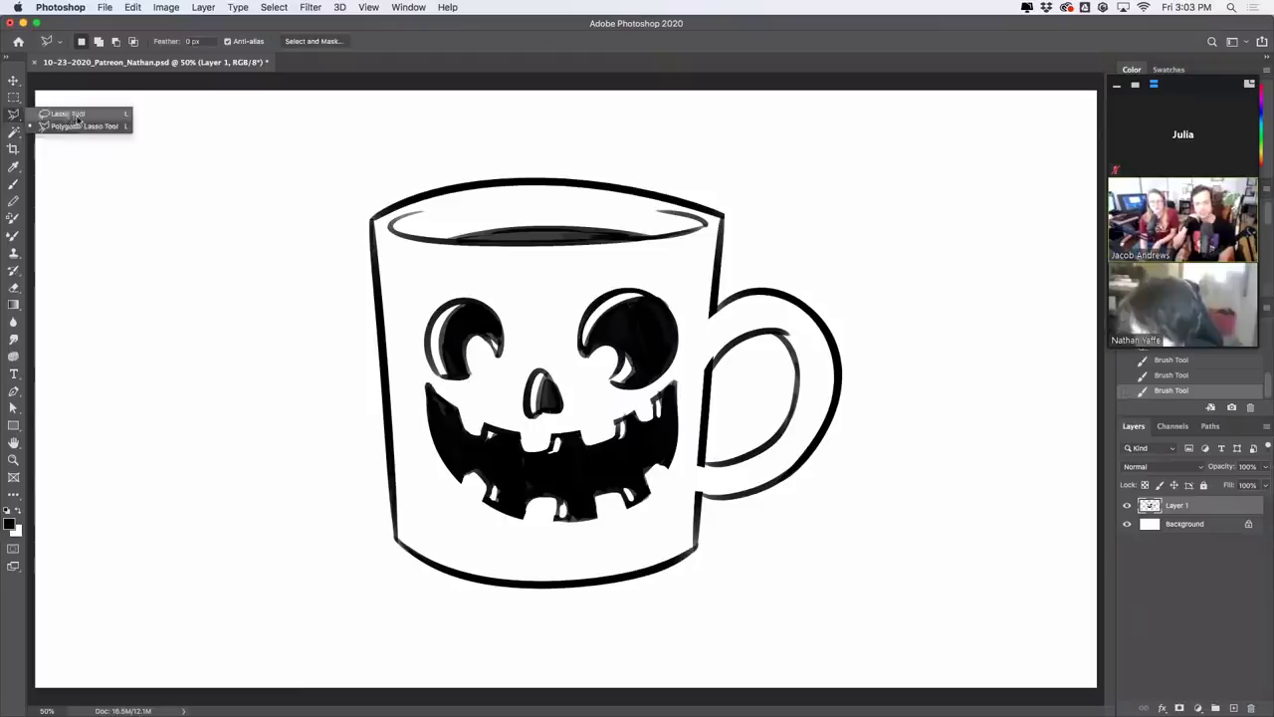
click(78, 118)
mouse_move(429, 269)
mouse_down()
mouse_move(441, 536)
mouse_move(663, 520)
mouse_move(688, 421)
mouse_move(657, 285)
mouse_move(430, 269)
mouse_up()
key(v)
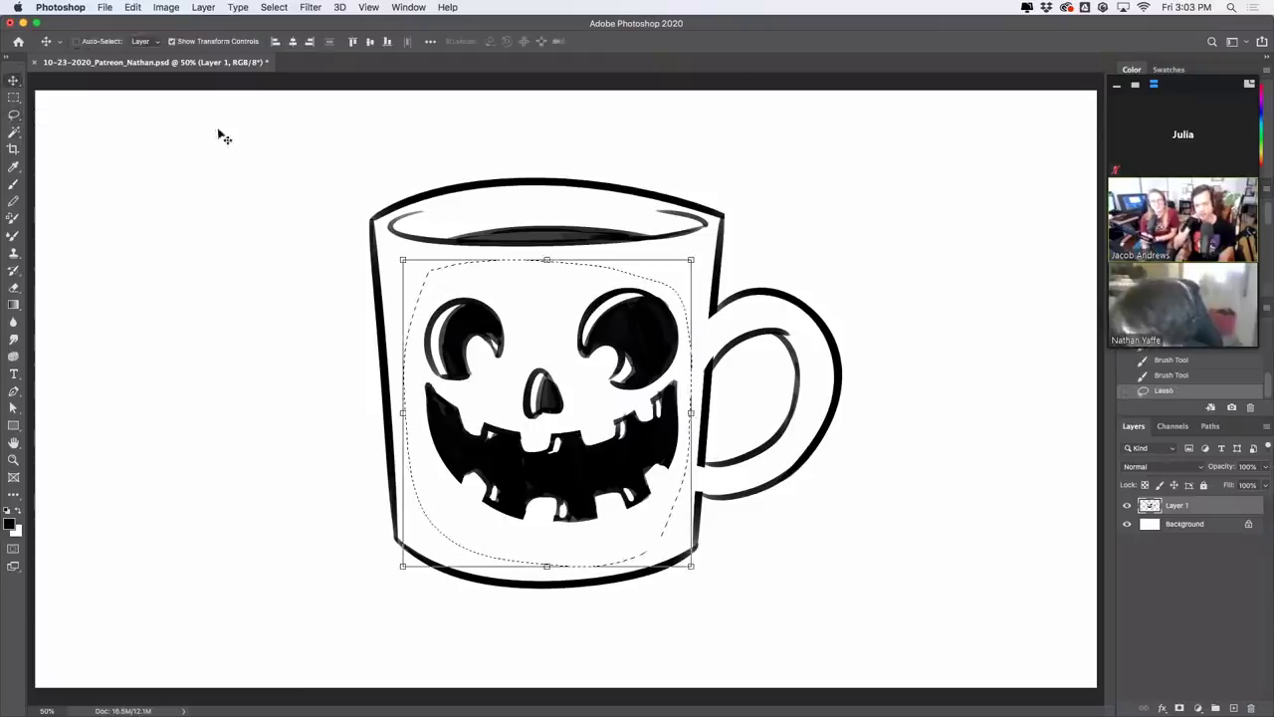
drag(643, 336, 632, 329)
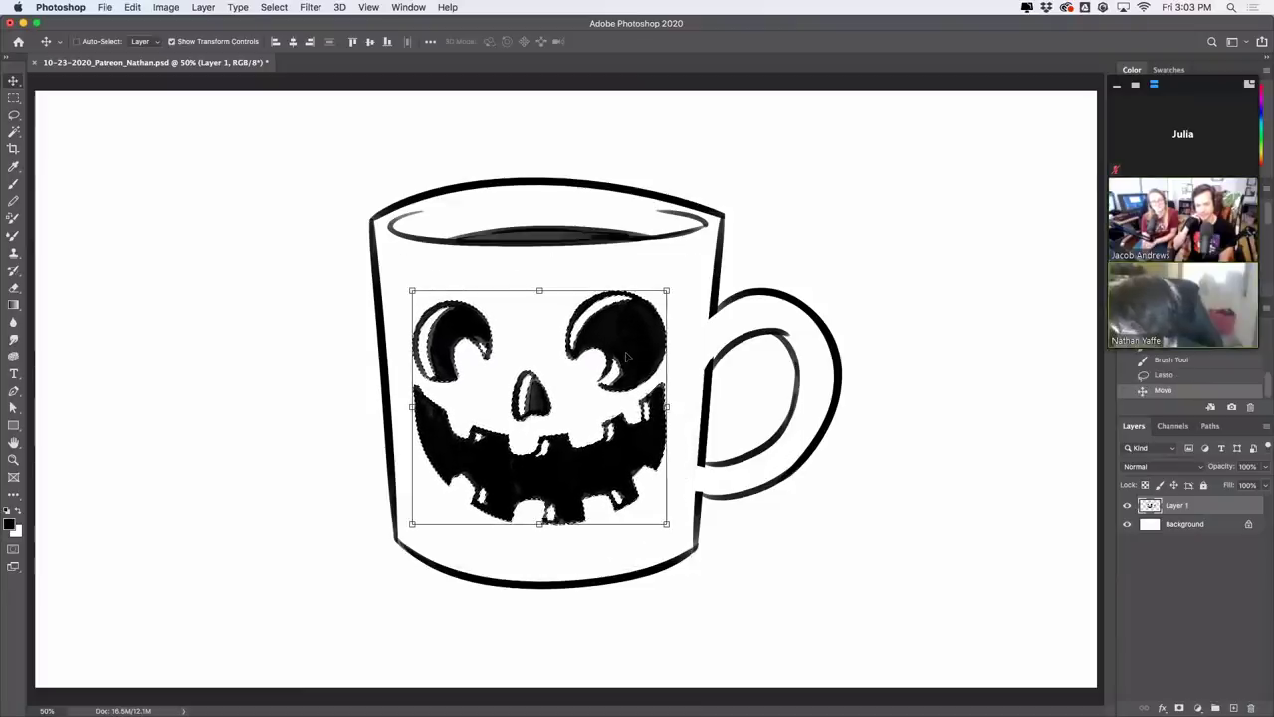
click(14, 97)
click(351, 122)
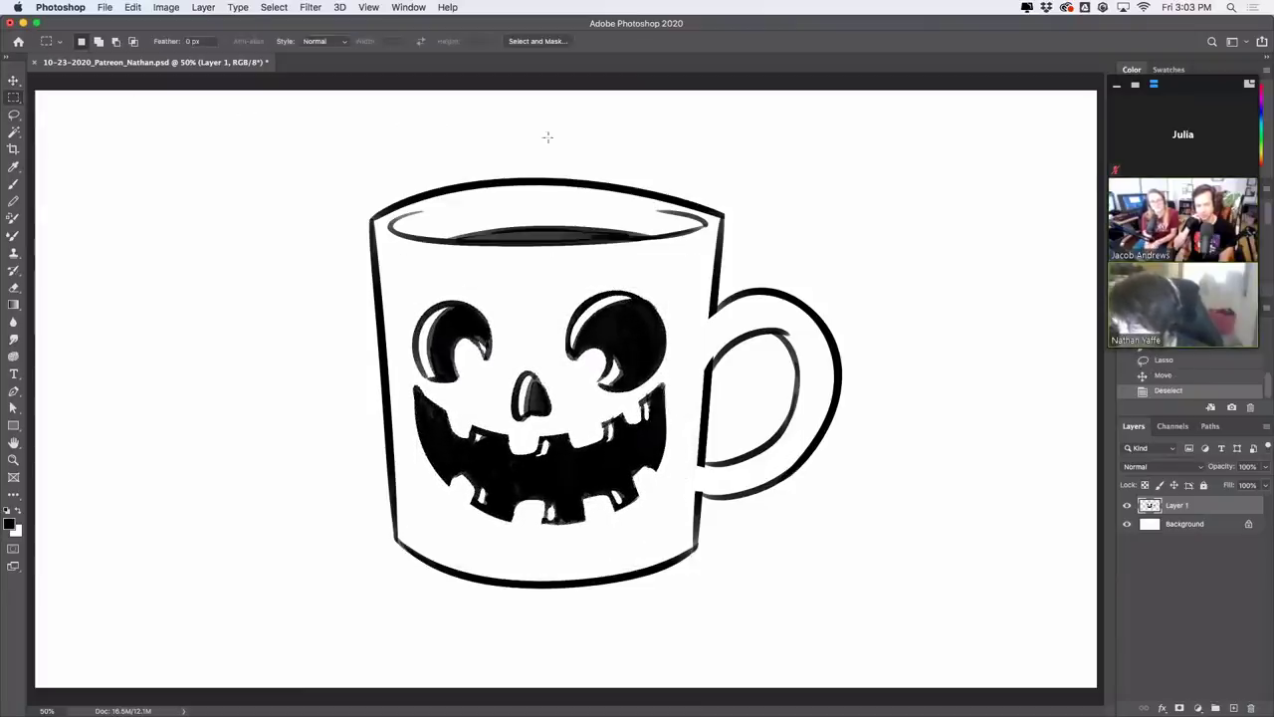
Lasso the face again, nudge it slightly back to the right and up, and deselect it
click(14, 115)
mouse_move(416, 287)
mouse_down()
mouse_move(408, 416)
mouse_move(589, 565)
mouse_move(699, 459)
mouse_move(641, 271)
mouse_move(423, 284)
mouse_up()
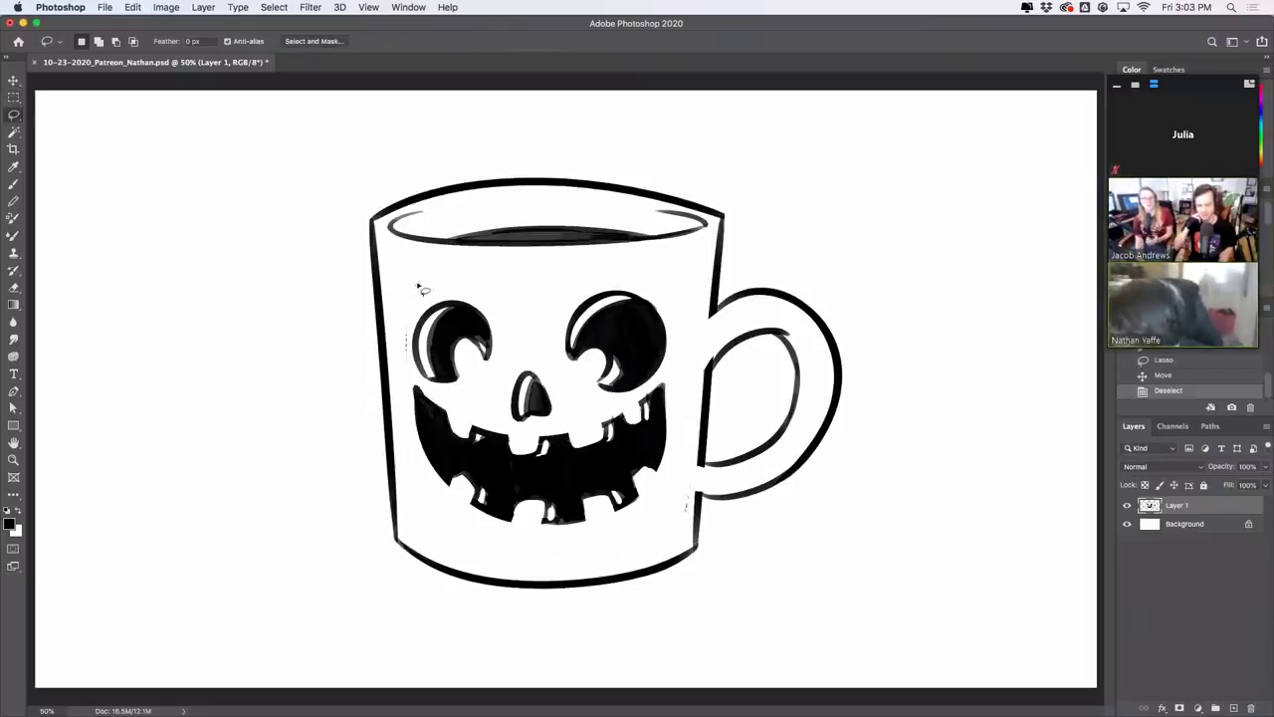
click(14, 80)
drag(654, 355, 658, 353)
key(super+d)
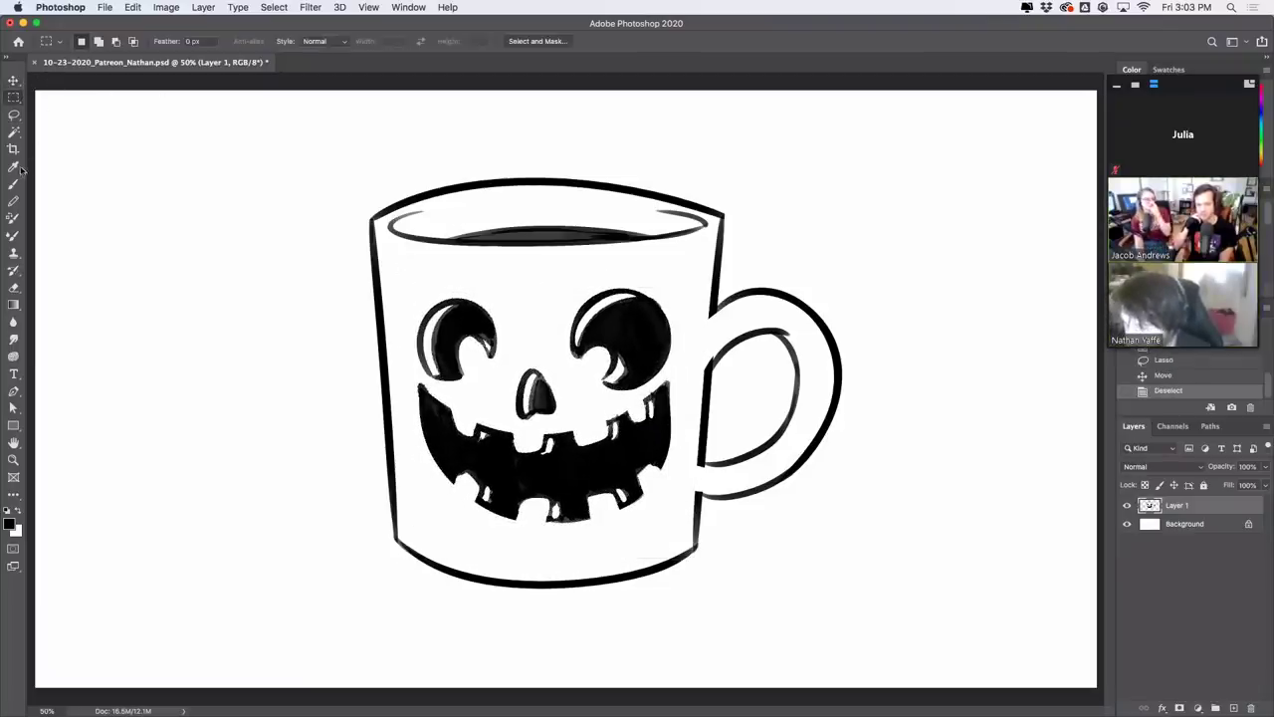
Refine the lower joint between the mug's side and the handle's inner curve with the brush, undoing unwanted strokes
key(b)
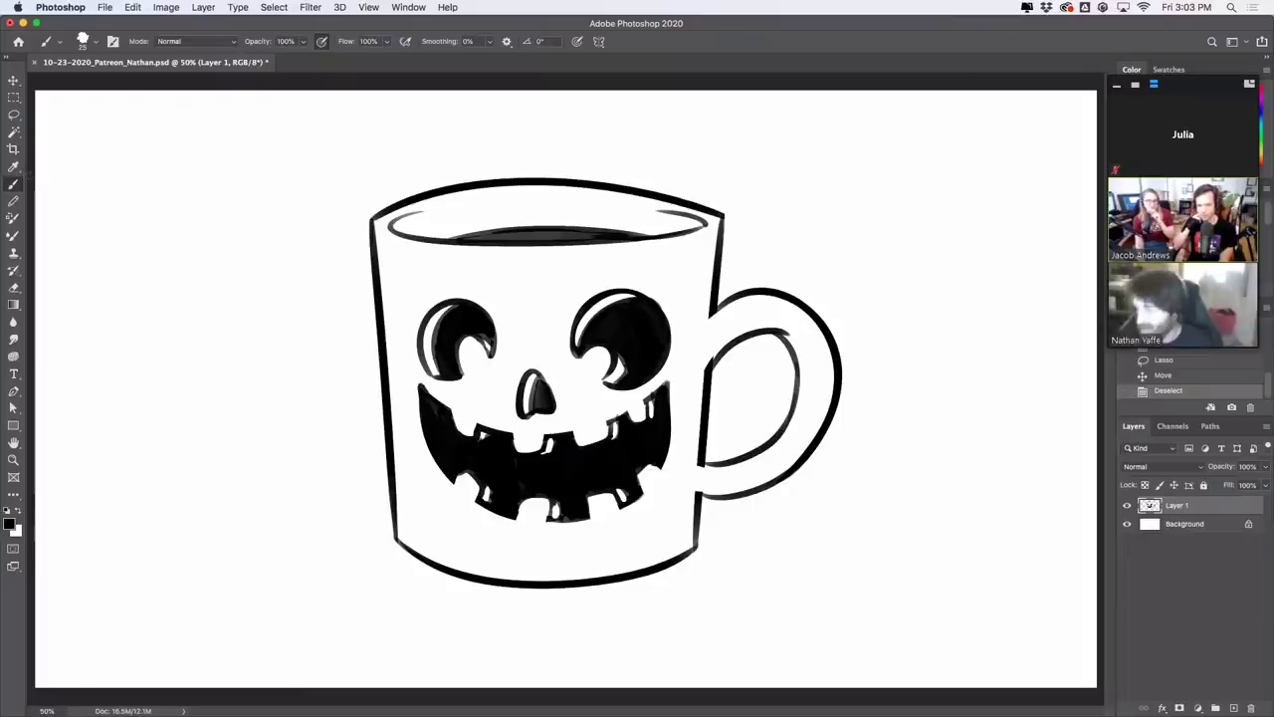
mouse_move(716, 342)
mouse_down()
mouse_move(709, 364)
mouse_move(729, 344)
mouse_up()
mouse_move(697, 458)
mouse_down()
mouse_move(728, 463)
mouse_move(717, 499)
mouse_move(743, 494)
mouse_up()
key(super+z)
key(super+z)
key(super+z)
key(super+z)
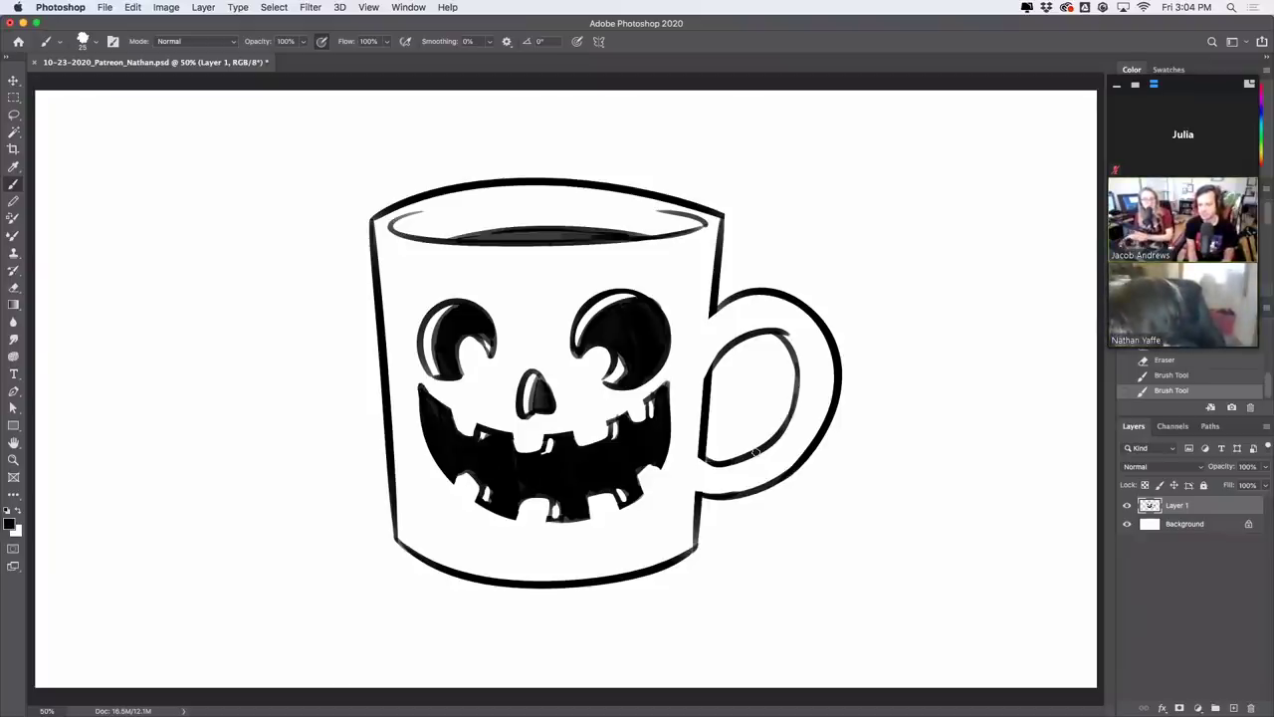
Hide the mug layer, add a new layer, and brush a shallow arc for the top of a character's head
click(1128, 505)
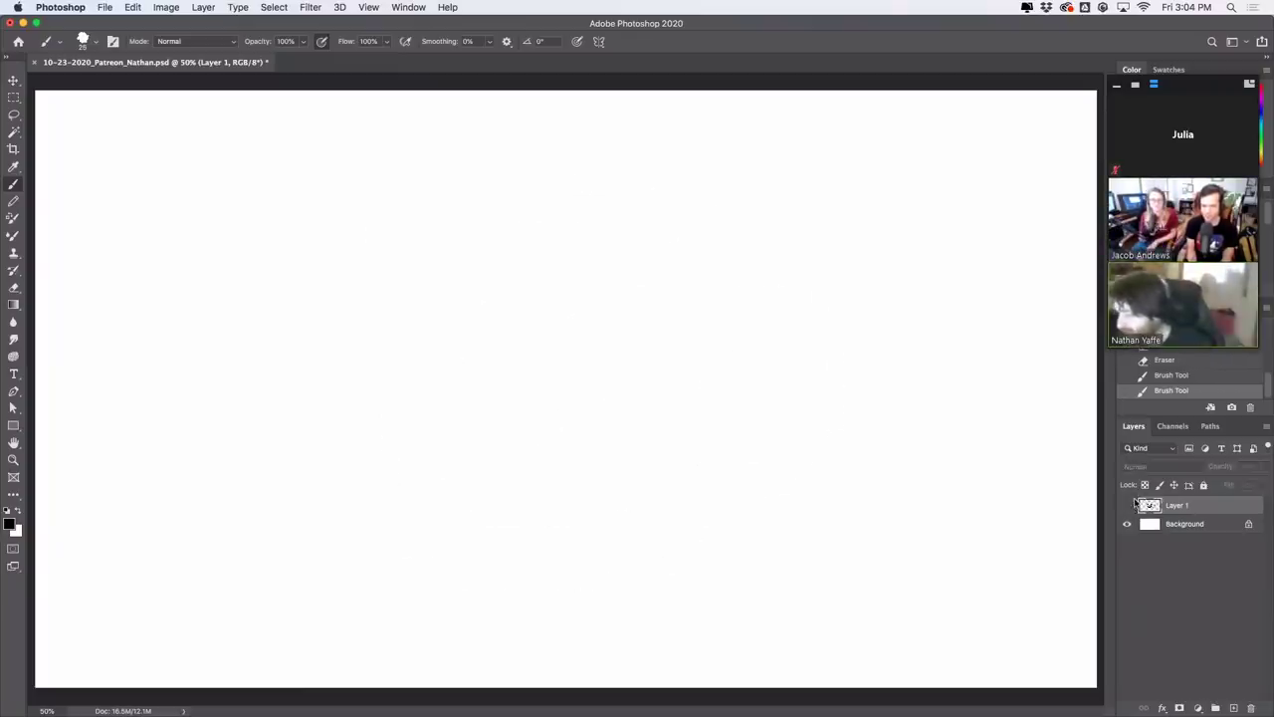
click(1235, 708)
drag(458, 243, 598, 239)
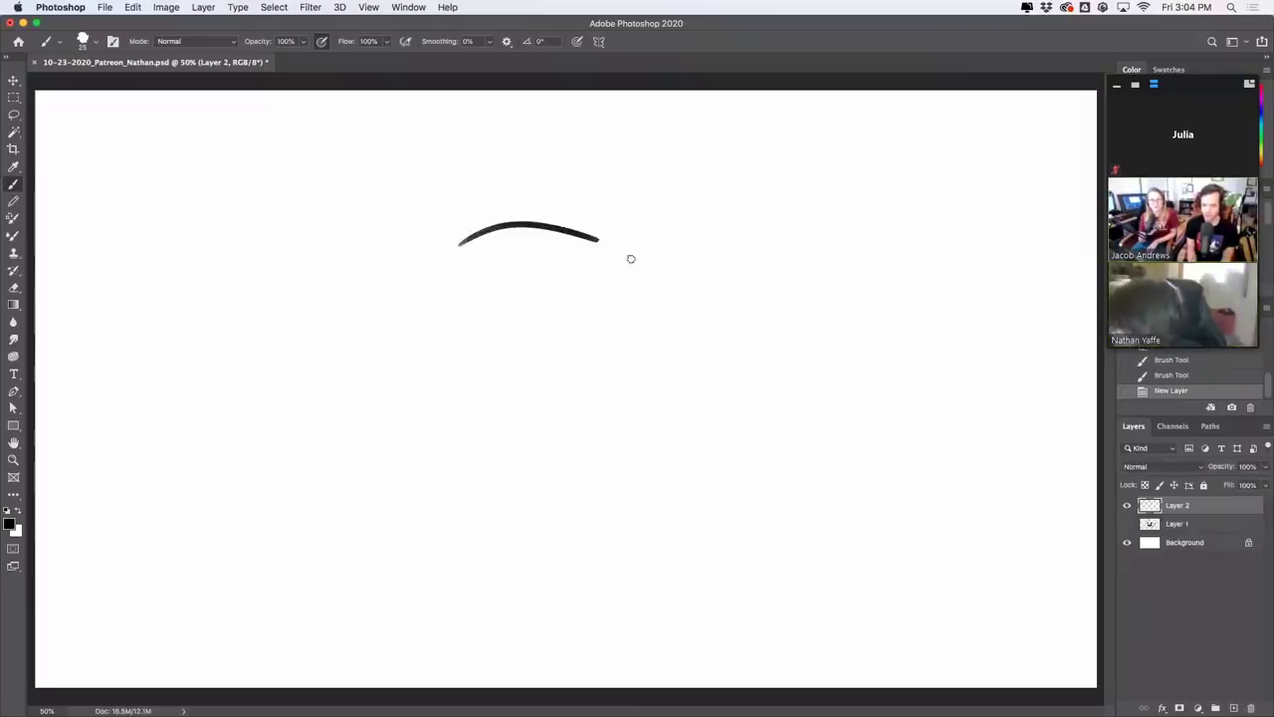
key(super+z)
mouse_move(446, 248)
mouse_down()
mouse_move(599, 239)
mouse_move(740, 145)
mouse_up()
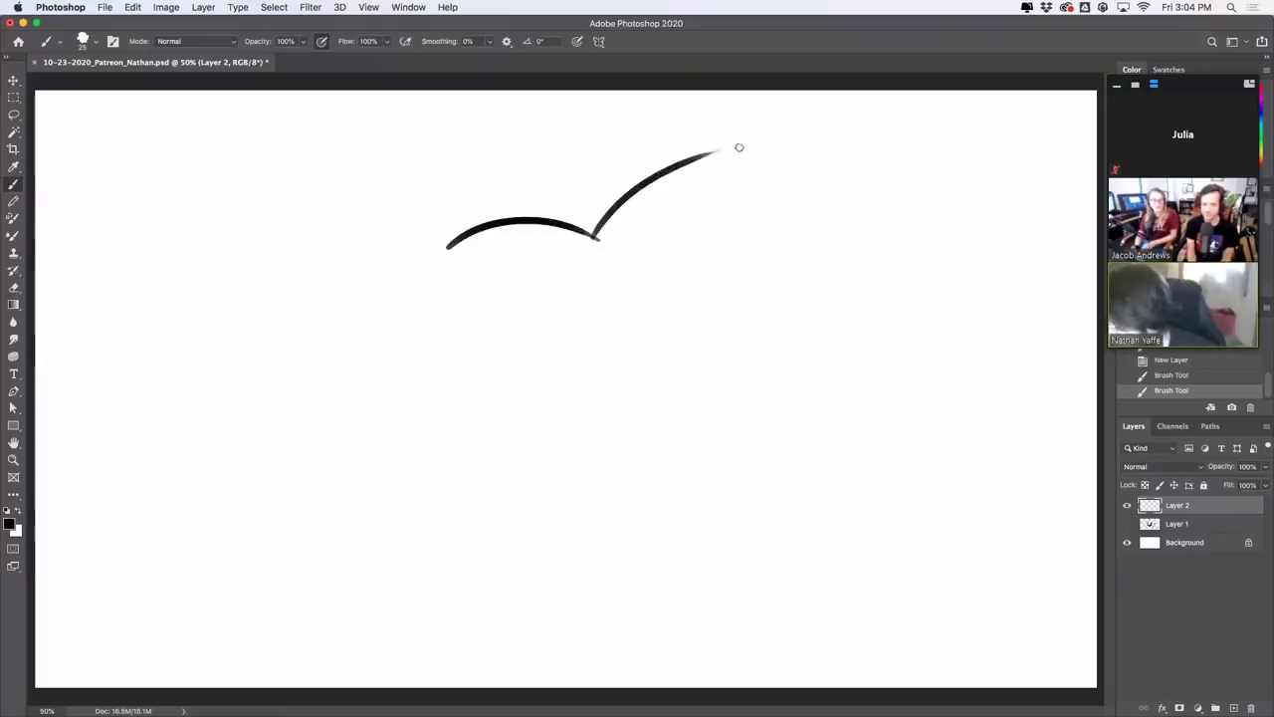
Redraw the long pointed right ear as two curved strokes rising from the end of the head arc
key(super+z)
mouse_move(591, 233)
mouse_down()
mouse_move(753, 138)
mouse_move(627, 269)
mouse_up()
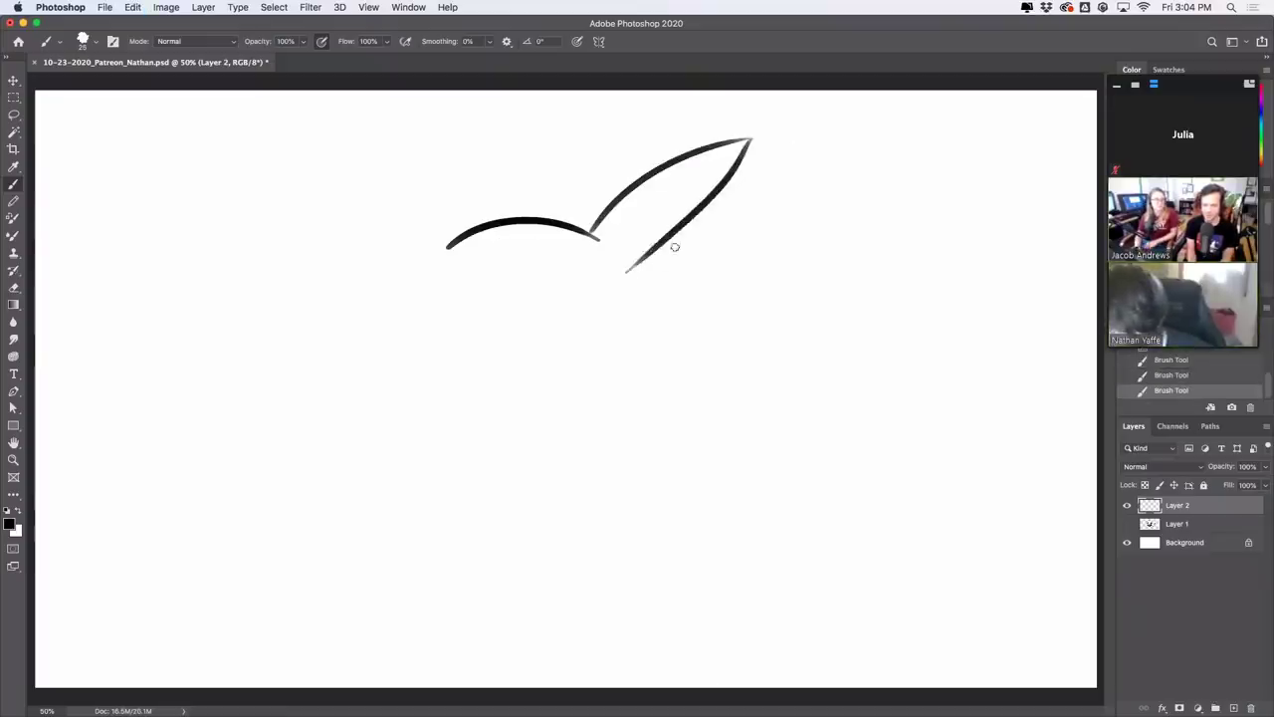
key(super+z)
drag(748, 140, 645, 248)
Draw the long pointed left ear with two curved strokes rising from the other end of the head arc
mouse_move(447, 245)
mouse_down()
mouse_move(432, 199)
mouse_move(375, 139)
mouse_move(426, 193)
mouse_up()
key(super+z)
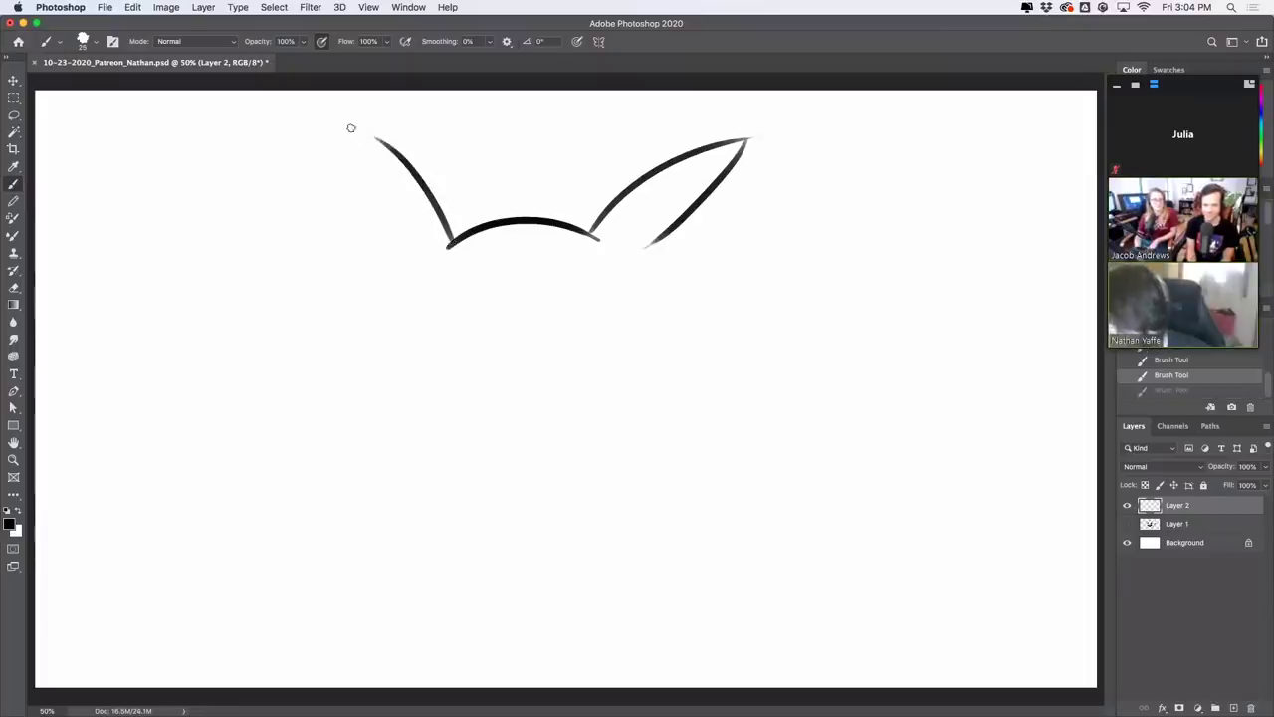
drag(349, 125, 419, 183)
drag(352, 128, 426, 349)
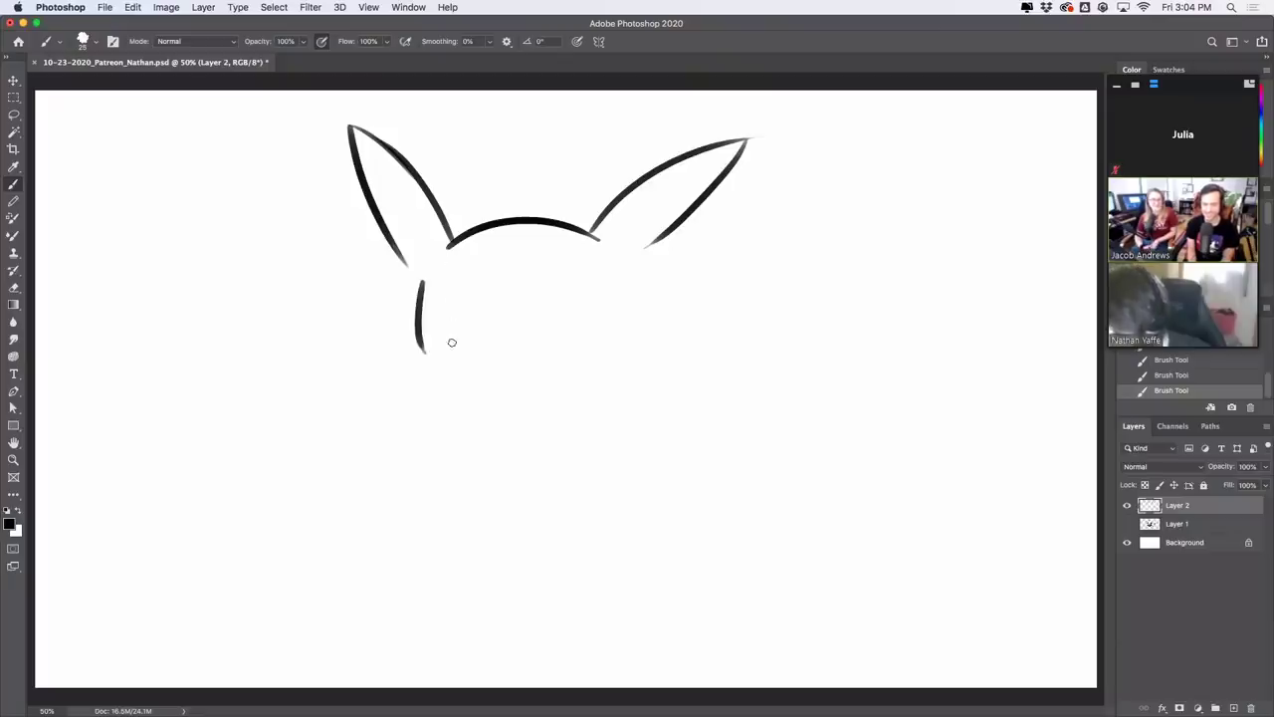
Redraw the rounded left cheek as a curve bulging outward below the left ear
key(super+z)
mouse_move(426, 282)
mouse_down()
mouse_move(416, 318)
mouse_move(436, 363)
mouse_up()
key(super+z)
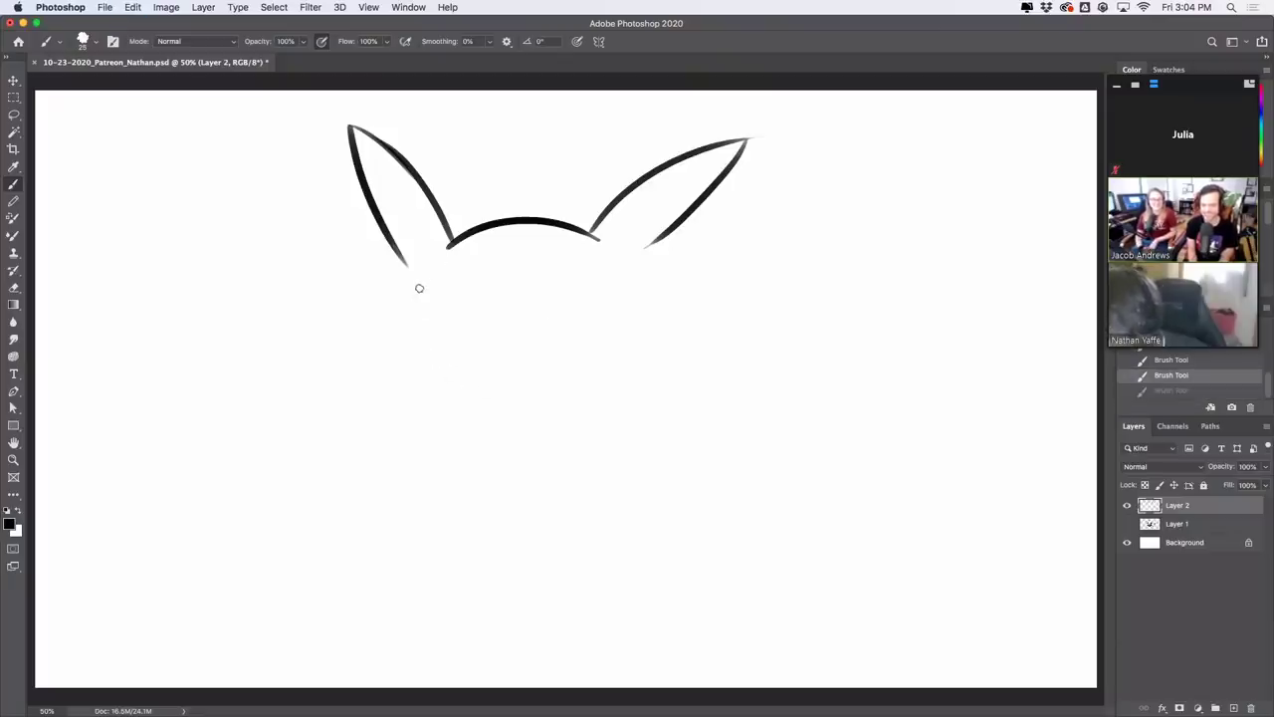
drag(420, 288, 433, 388)
Draw a long curve down the character's right side from below the ear, and a side line below the left cheek
drag(627, 262, 663, 347)
key(super+z)
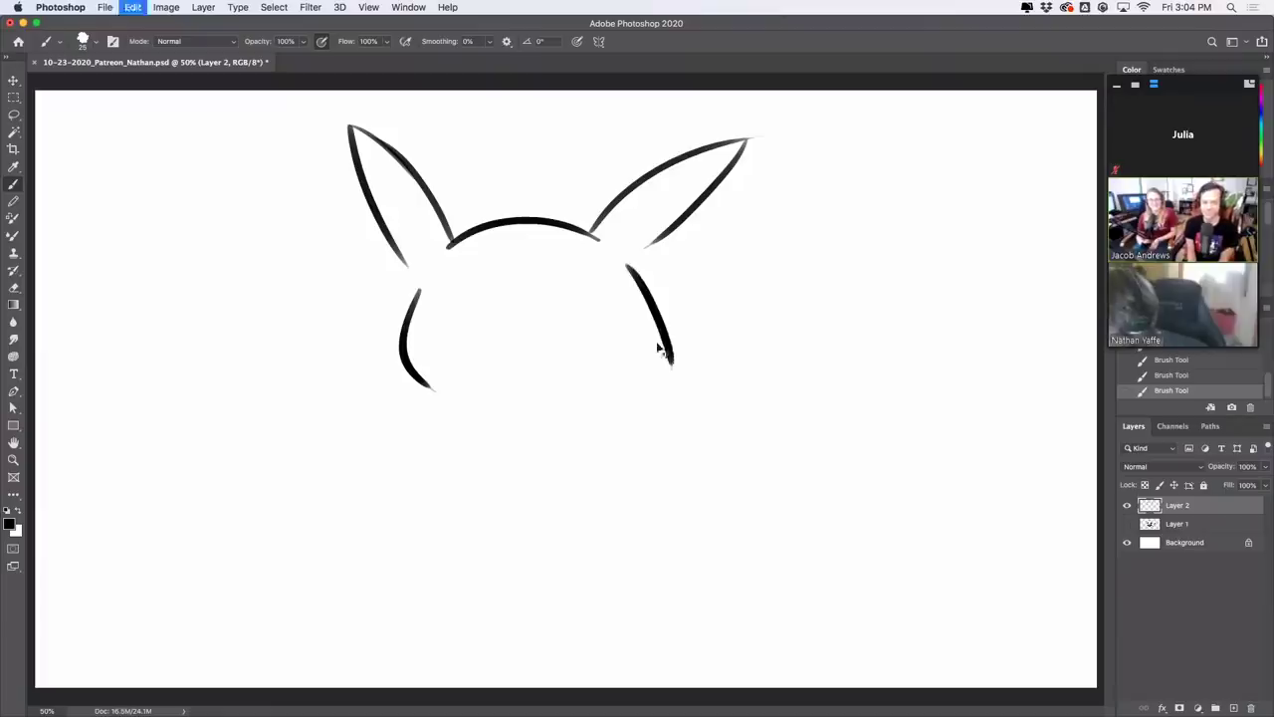
mouse_move(623, 262)
mouse_down()
mouse_move(694, 478)
mouse_move(687, 510)
mouse_up()
key(super+z)
drag(628, 269, 720, 489)
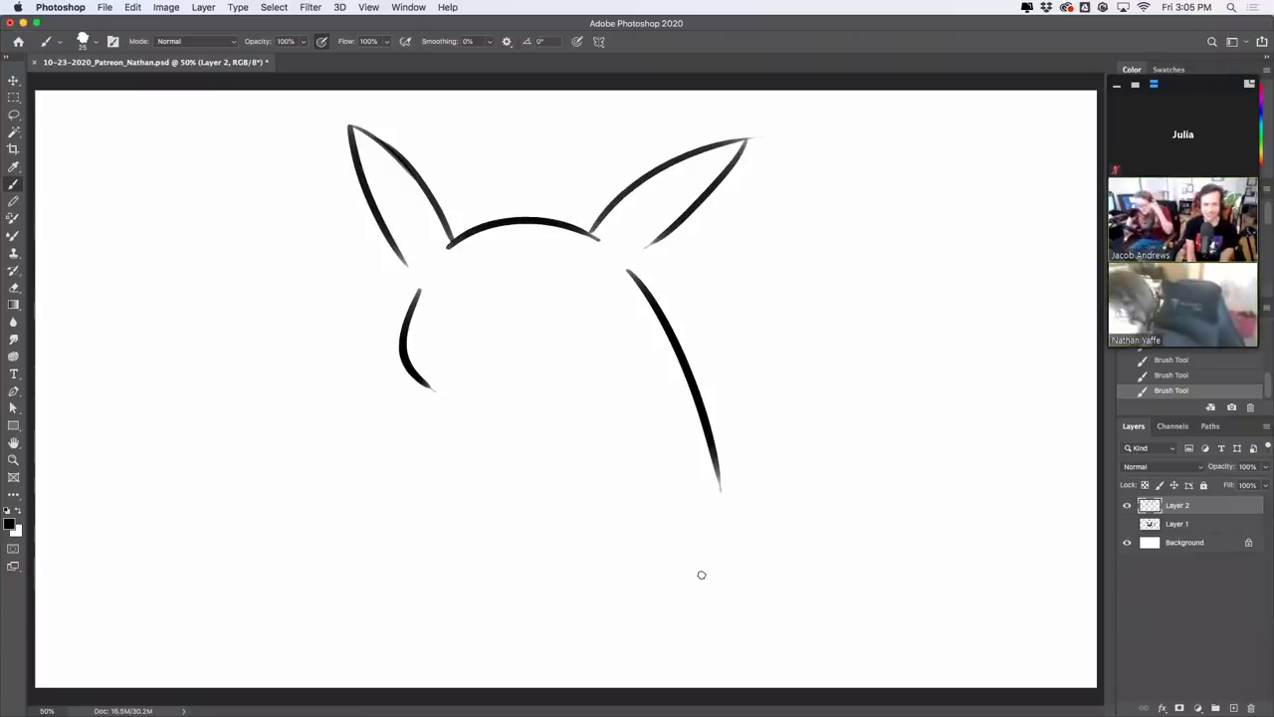
drag(433, 397, 427, 535)
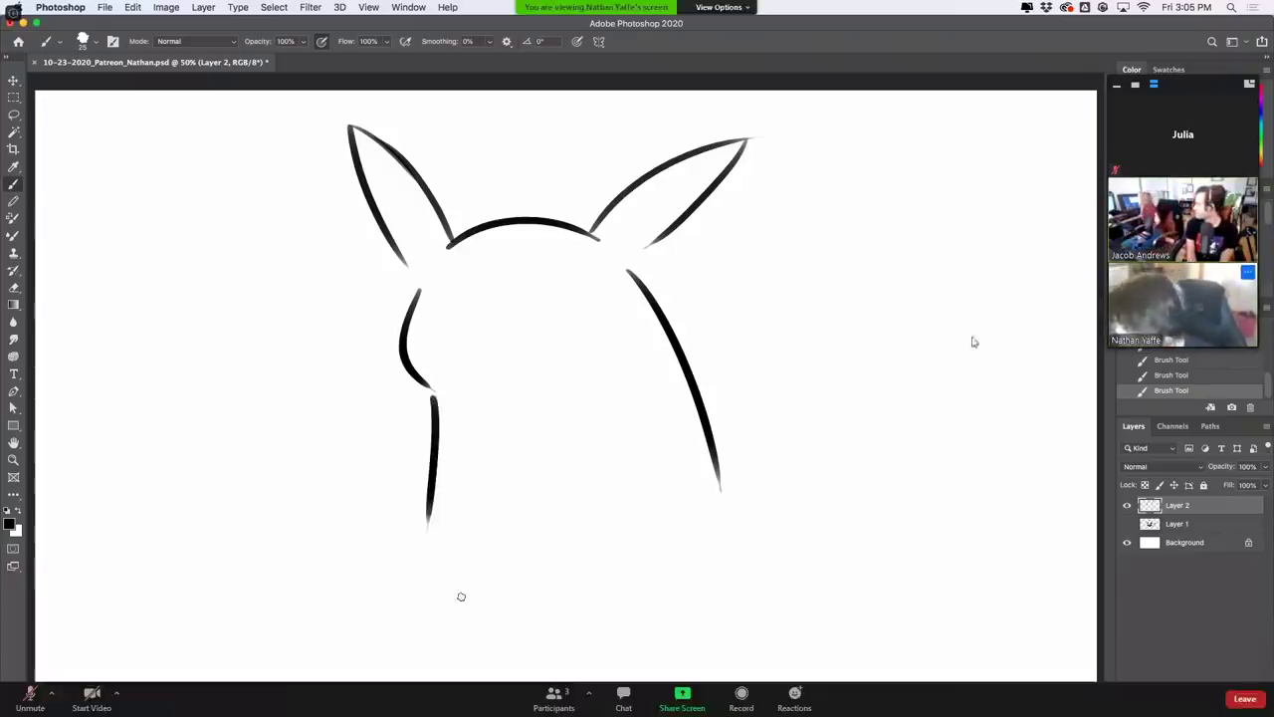
Hide the self view in the Zoom meeting
right_click(1144, 134)
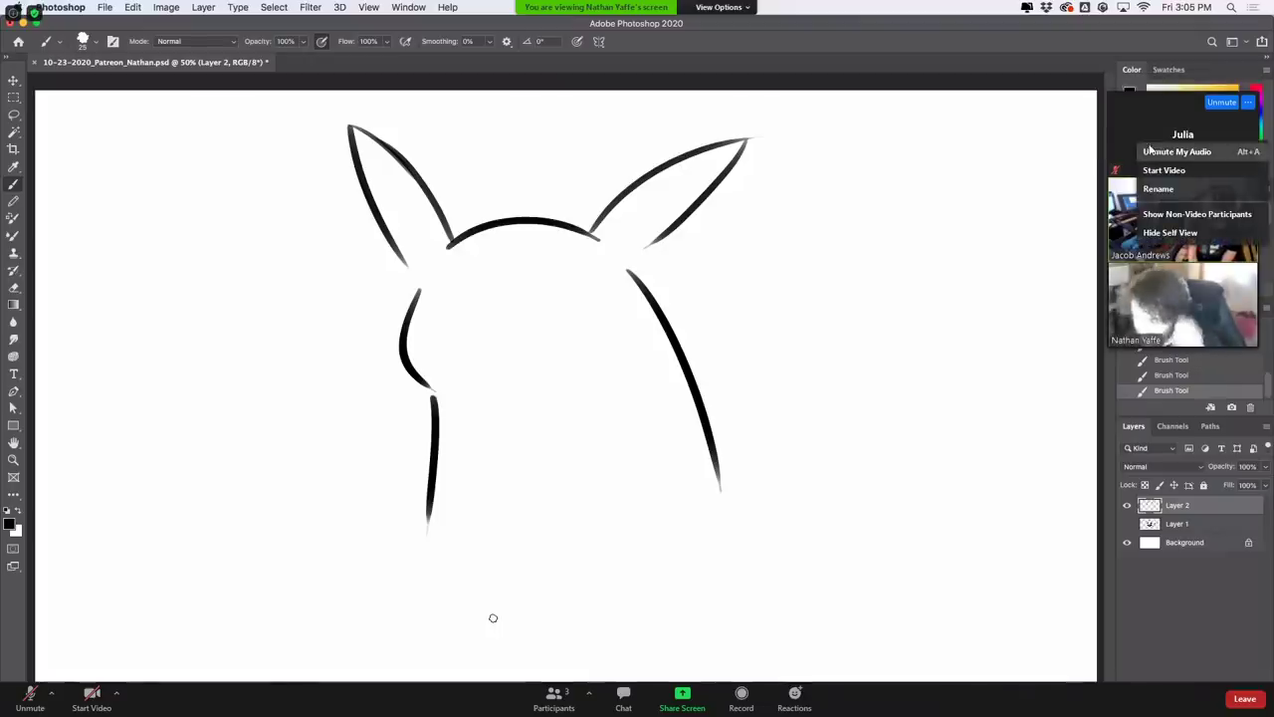
click(1171, 232)
Extend the right body line downward and lengthen the left ear's outer edge to meet the cheek
drag(710, 430, 727, 561)
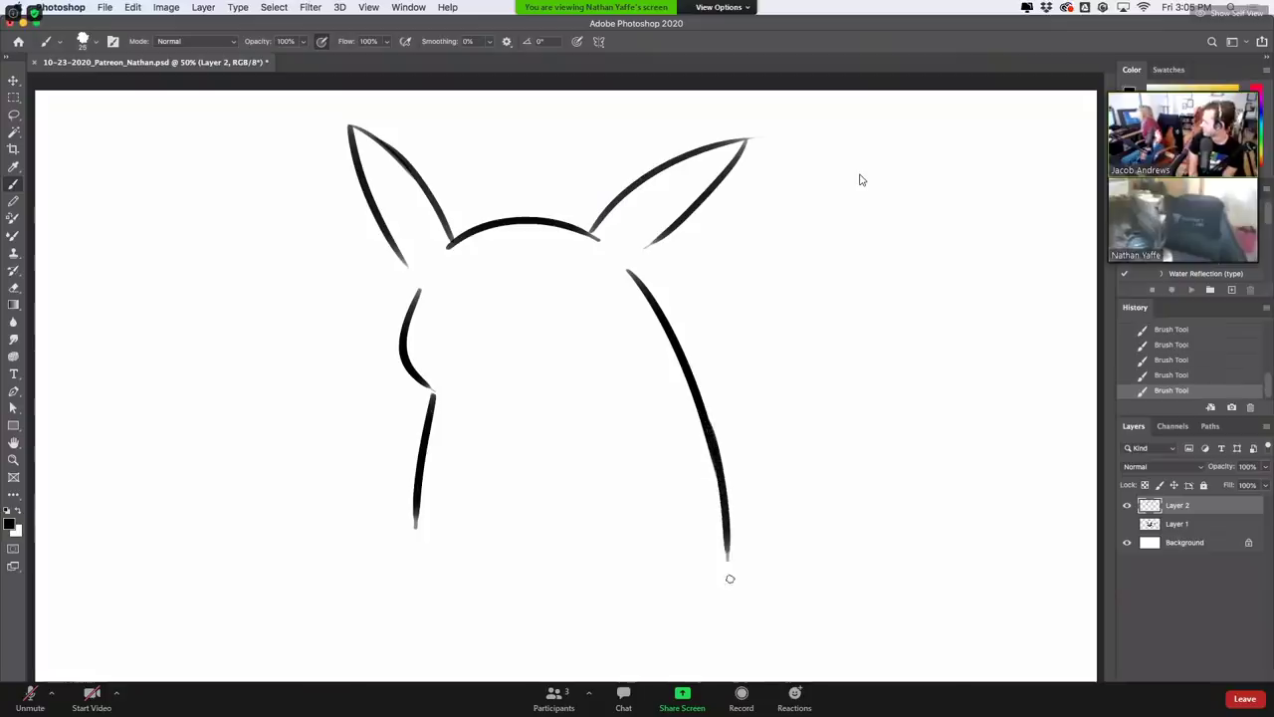
drag(420, 283, 377, 210)
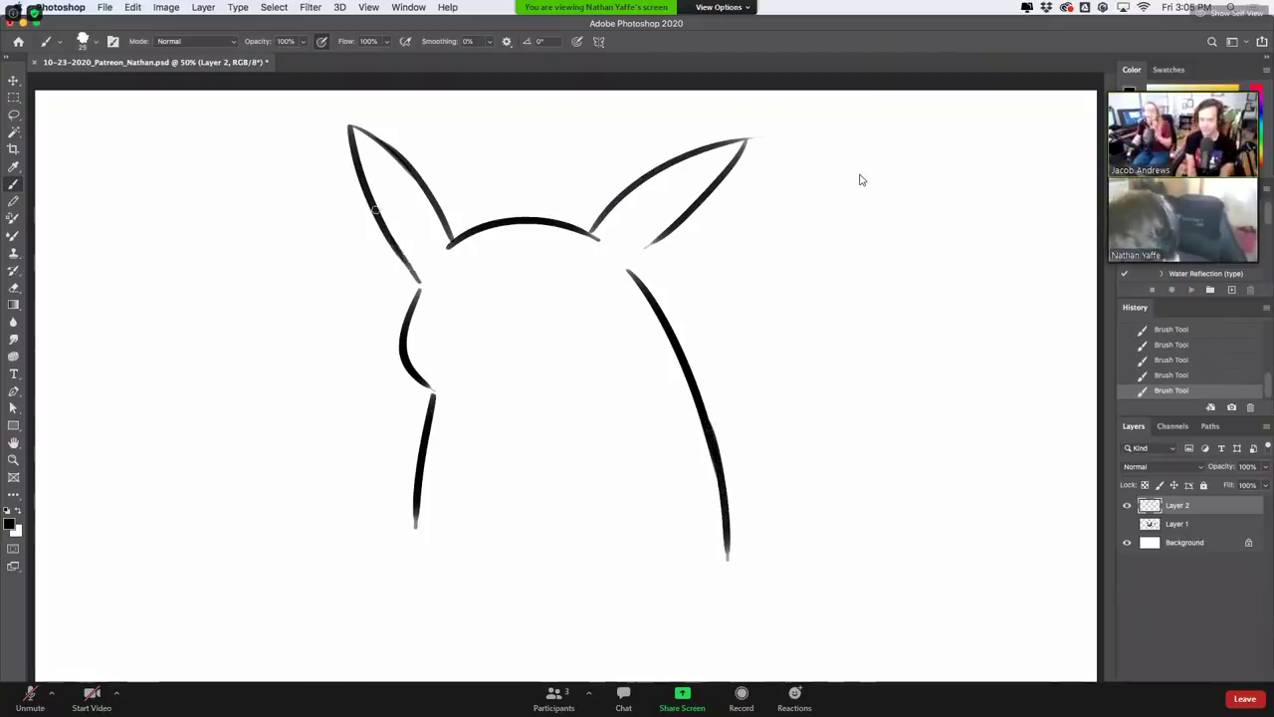
key(super+z)
mouse_move(420, 285)
mouse_down()
mouse_move(375, 217)
mouse_move(423, 288)
mouse_up()
key(super+z)
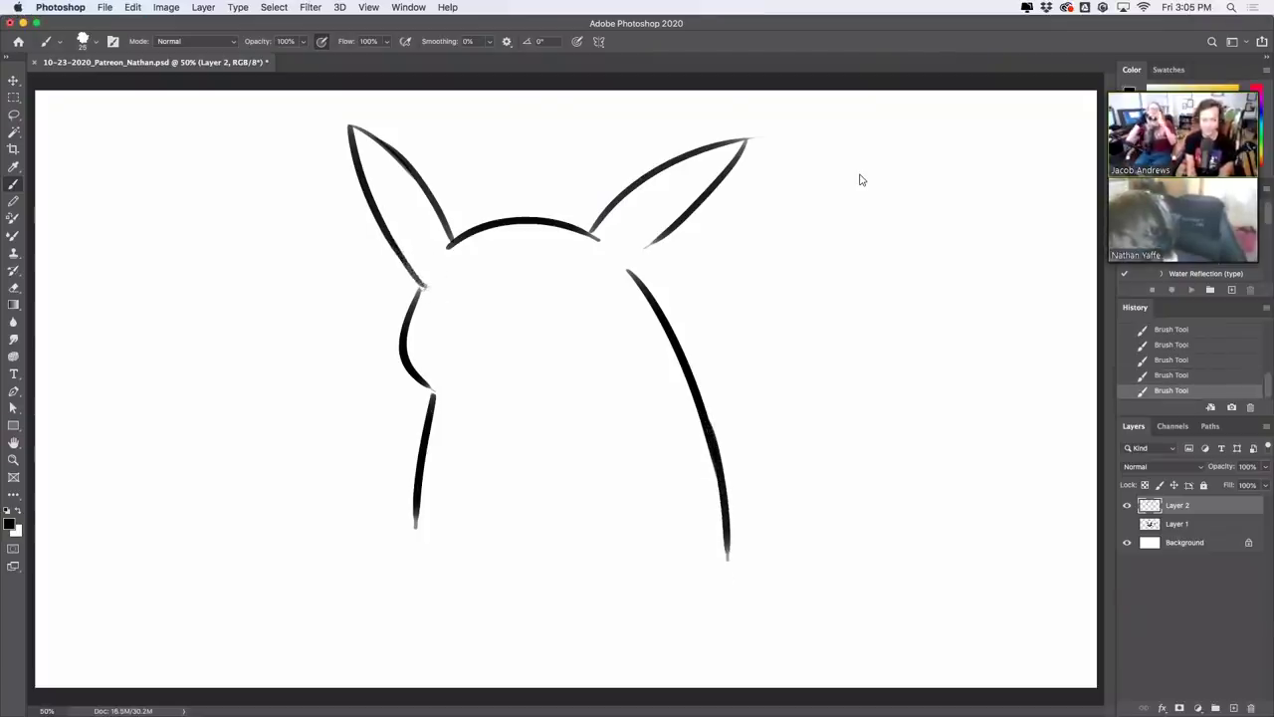
key(super+z)
drag(386, 240, 422, 286)
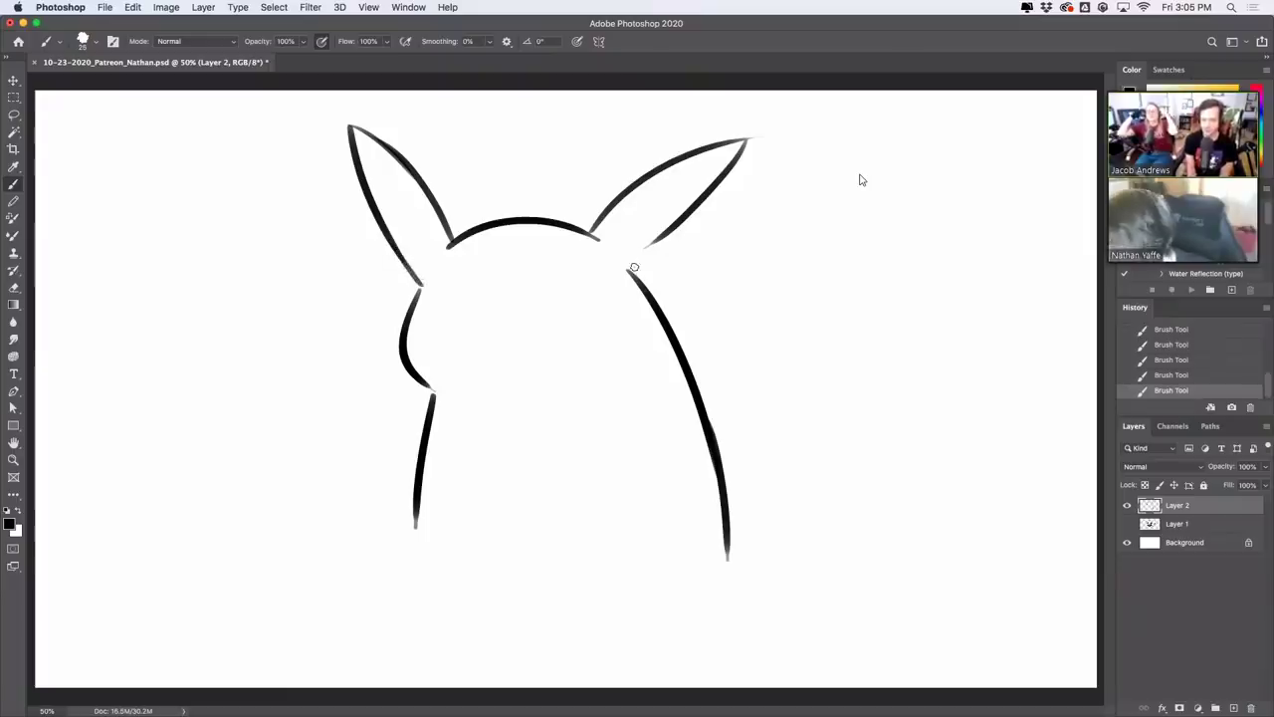
Join the right ear's lower edge to the body line and erase the head arc's overshoot at the ear's base
drag(634, 267, 690, 197)
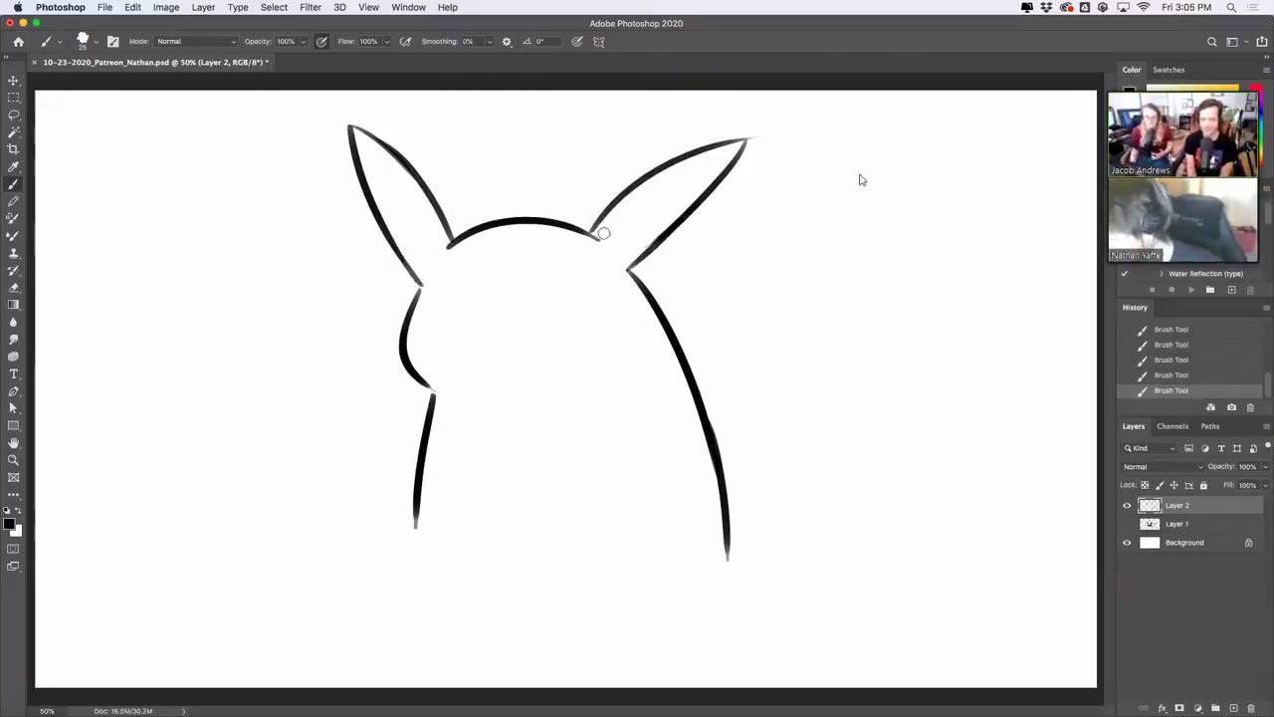
drag(604, 234, 587, 246)
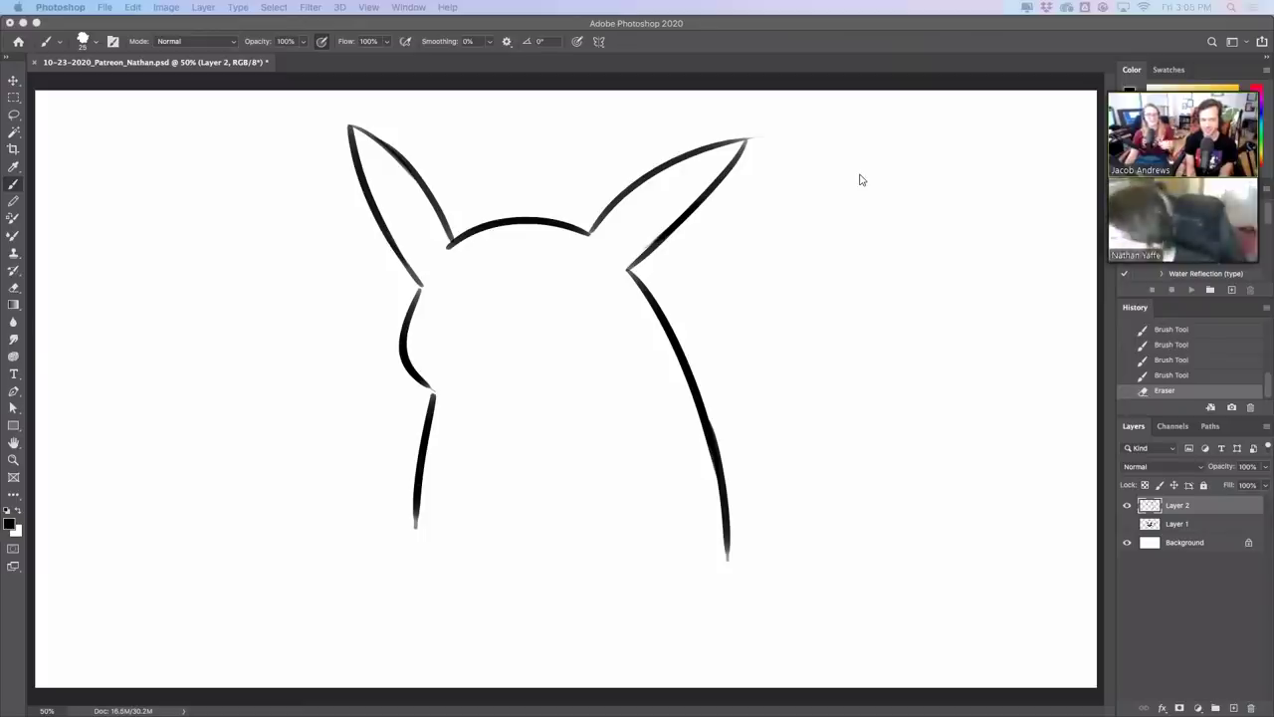
Draw curved haunch strokes at the base of the body, one below the left side line and one inside the right line
click(577, 474)
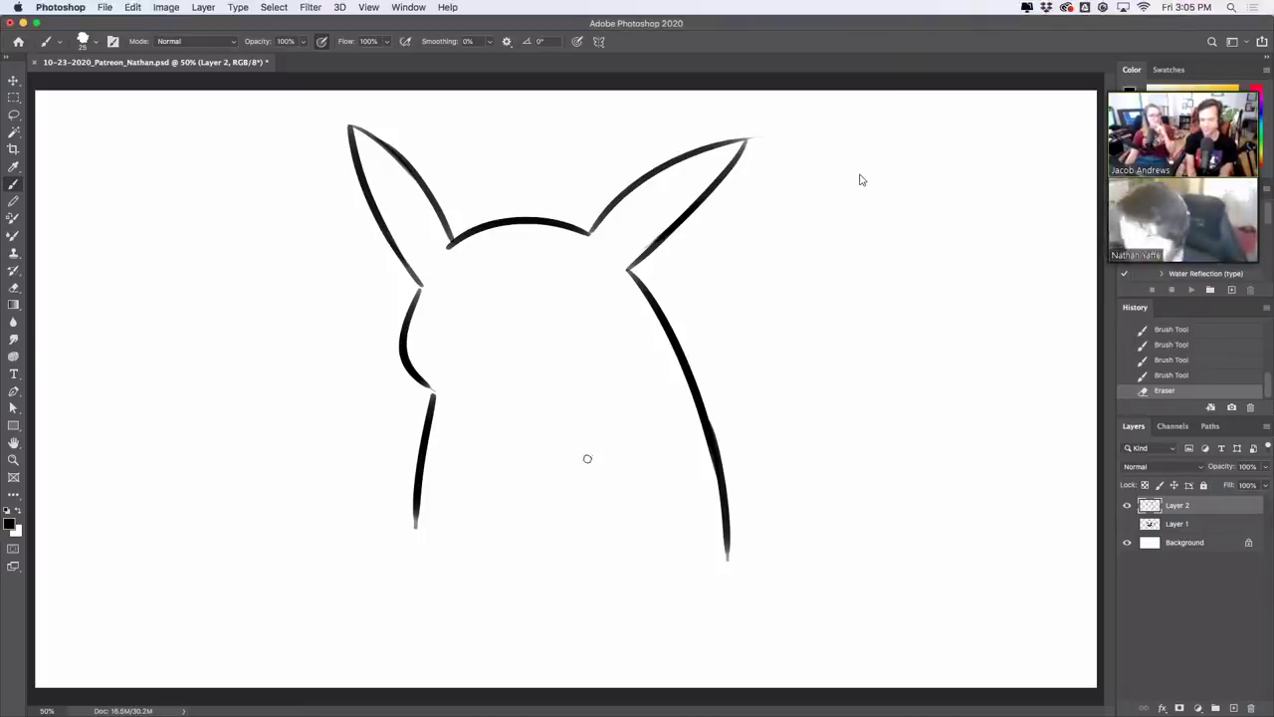
click(412, 525)
drag(412, 528, 435, 617)
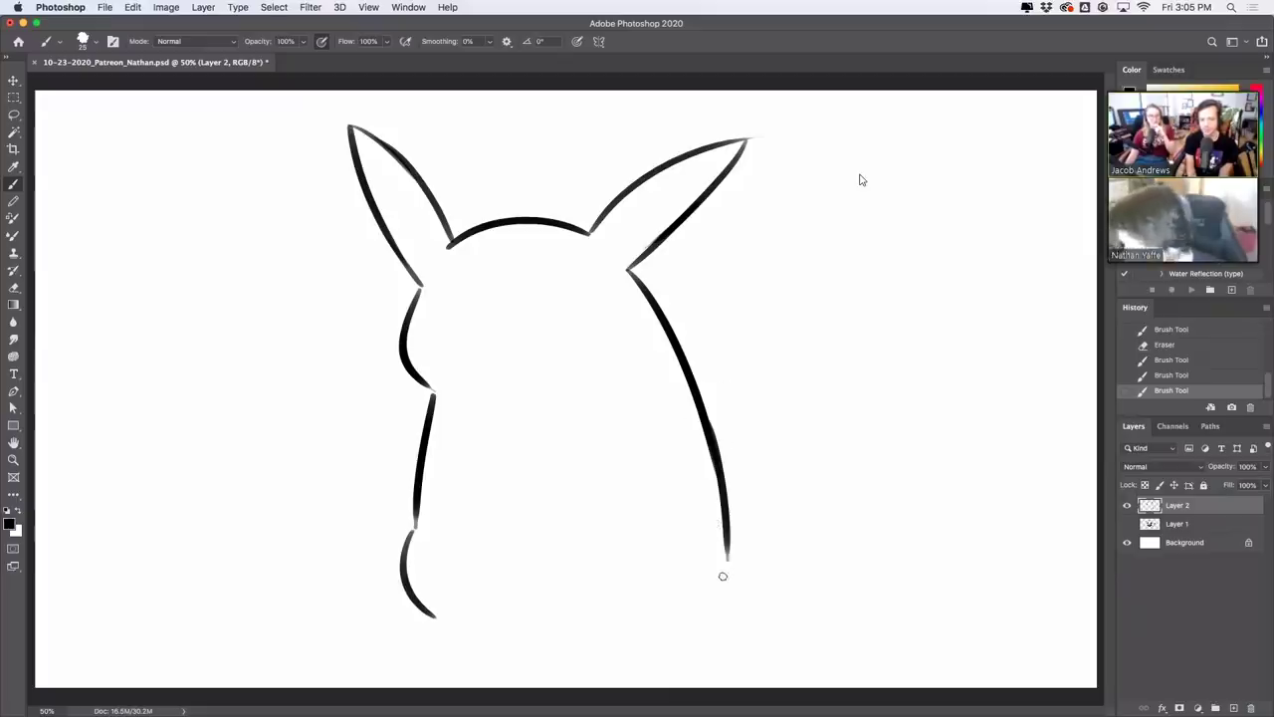
drag(644, 503, 685, 595)
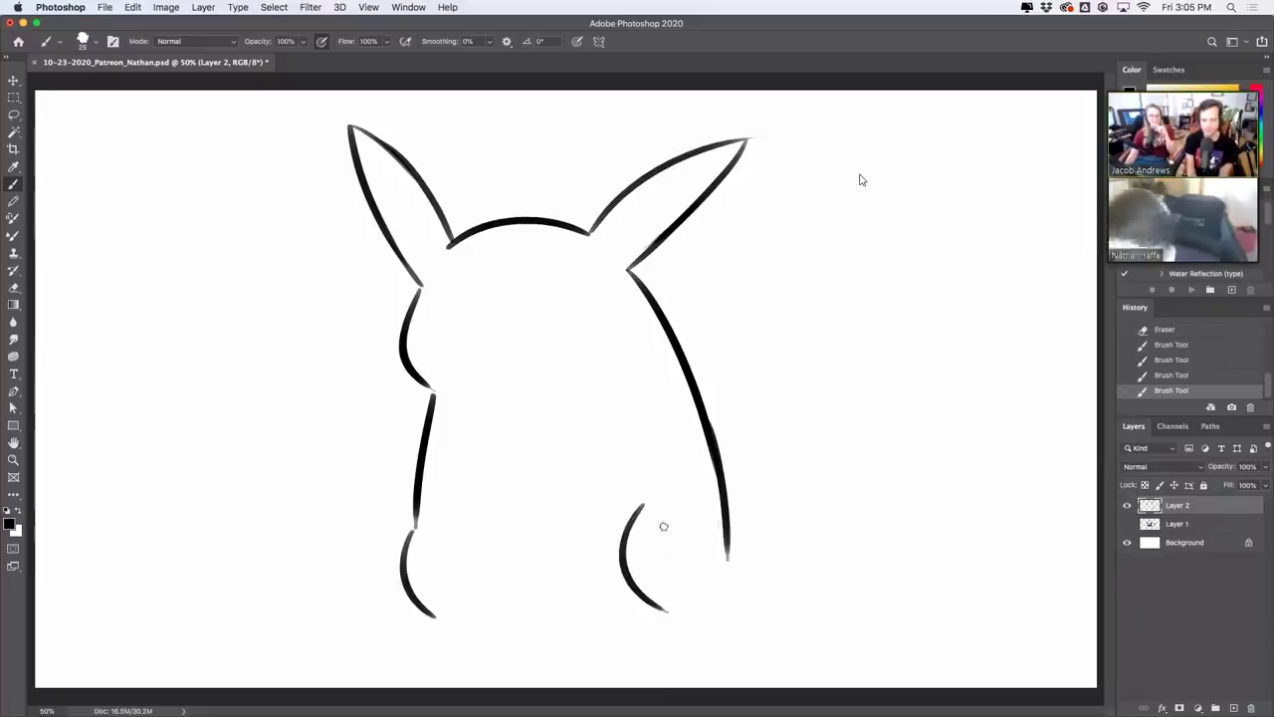
key(super+z)
drag(638, 514, 682, 616)
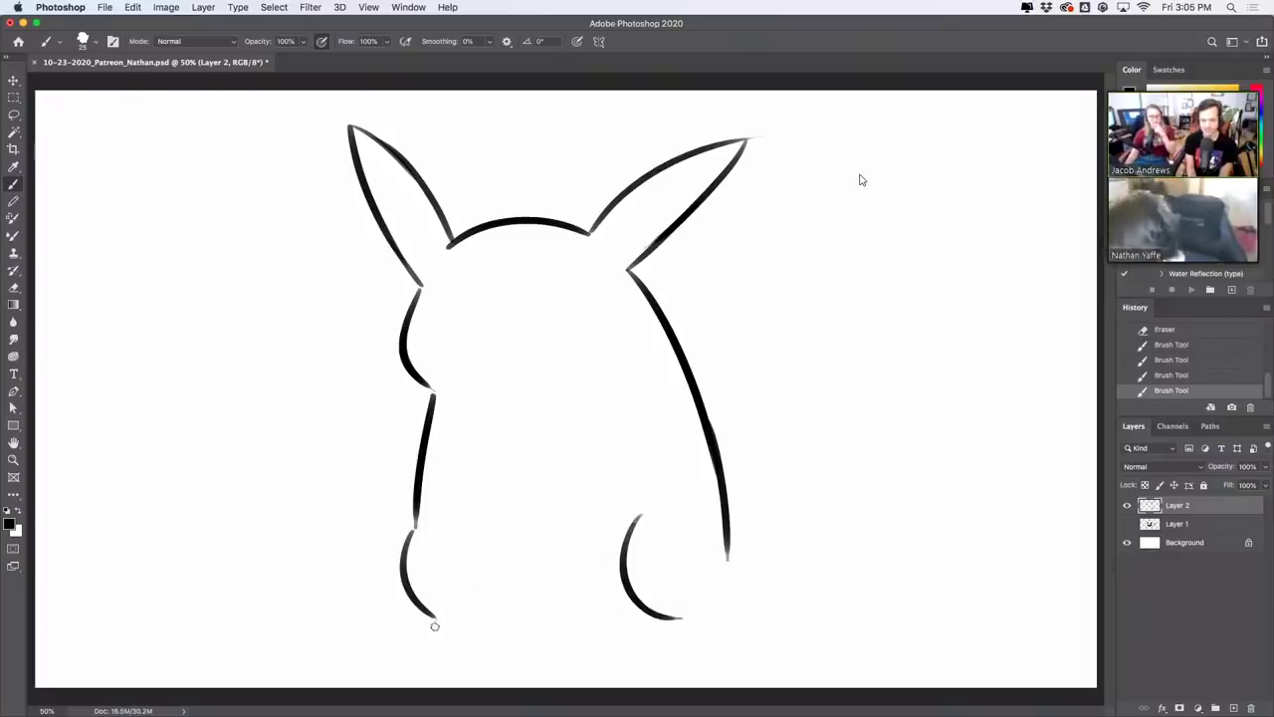
Draw a small foot under each haunch and connect the feet with a curved line along the body's base
drag(434, 625, 440, 637)
drag(666, 624, 707, 641)
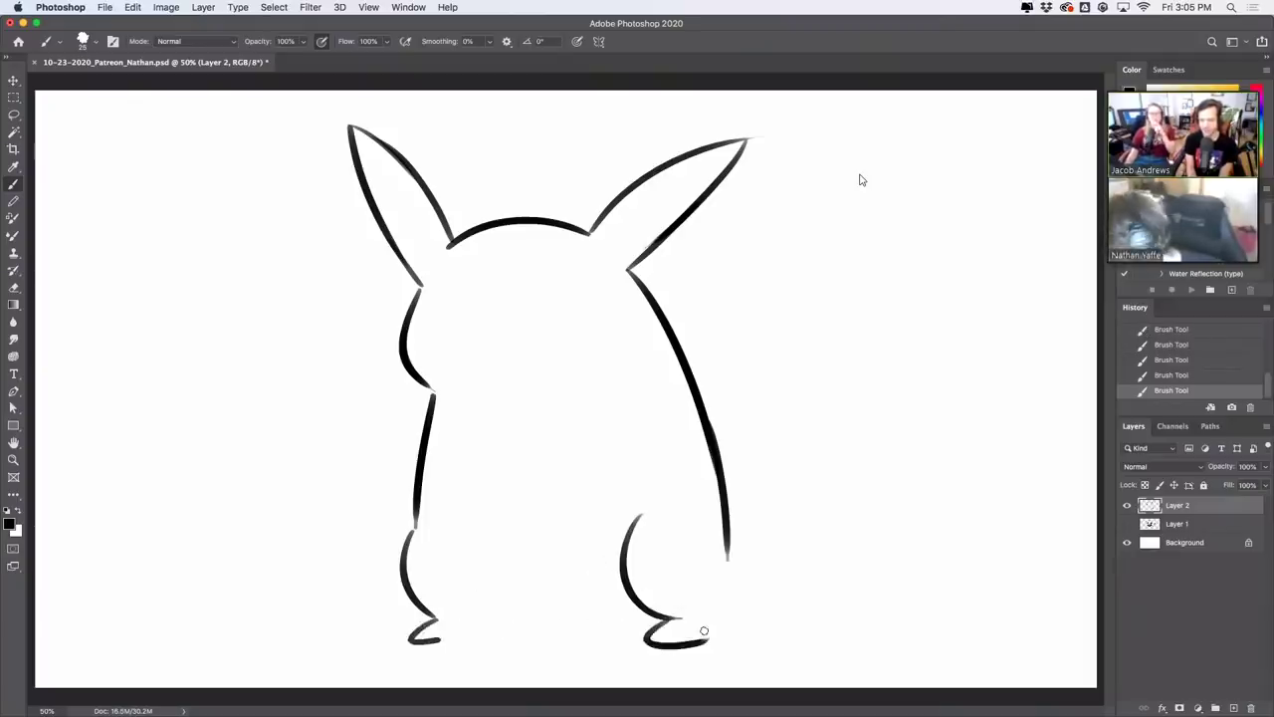
mouse_move(440, 639)
mouse_down()
mouse_move(504, 625)
mouse_move(479, 625)
mouse_move(673, 612)
mouse_up()
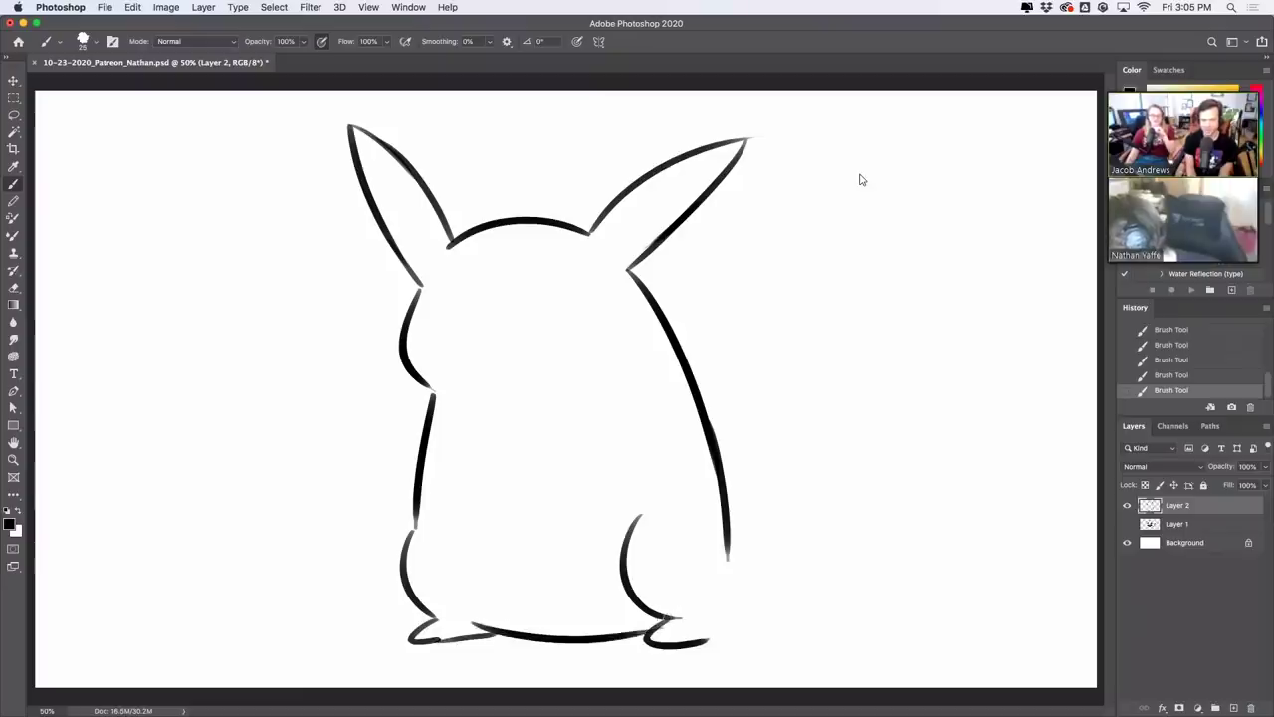
key(super+z)
drag(484, 630, 663, 617)
key(super+z)
drag(483, 631, 659, 623)
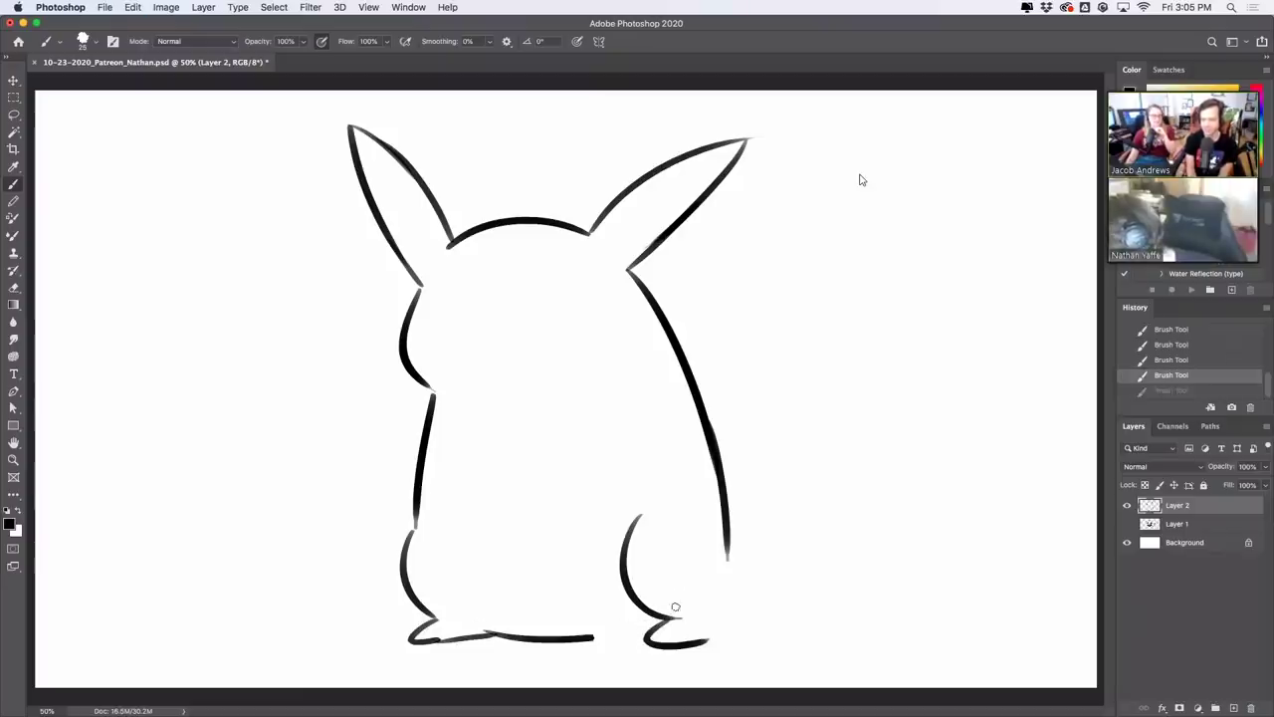
Curve the right body line down to the right foot and erase the overlapping stroke end where the lines meet
mouse_move(715, 495)
mouse_down()
mouse_move(745, 611)
mouse_move(724, 628)
mouse_up()
key(super+z)
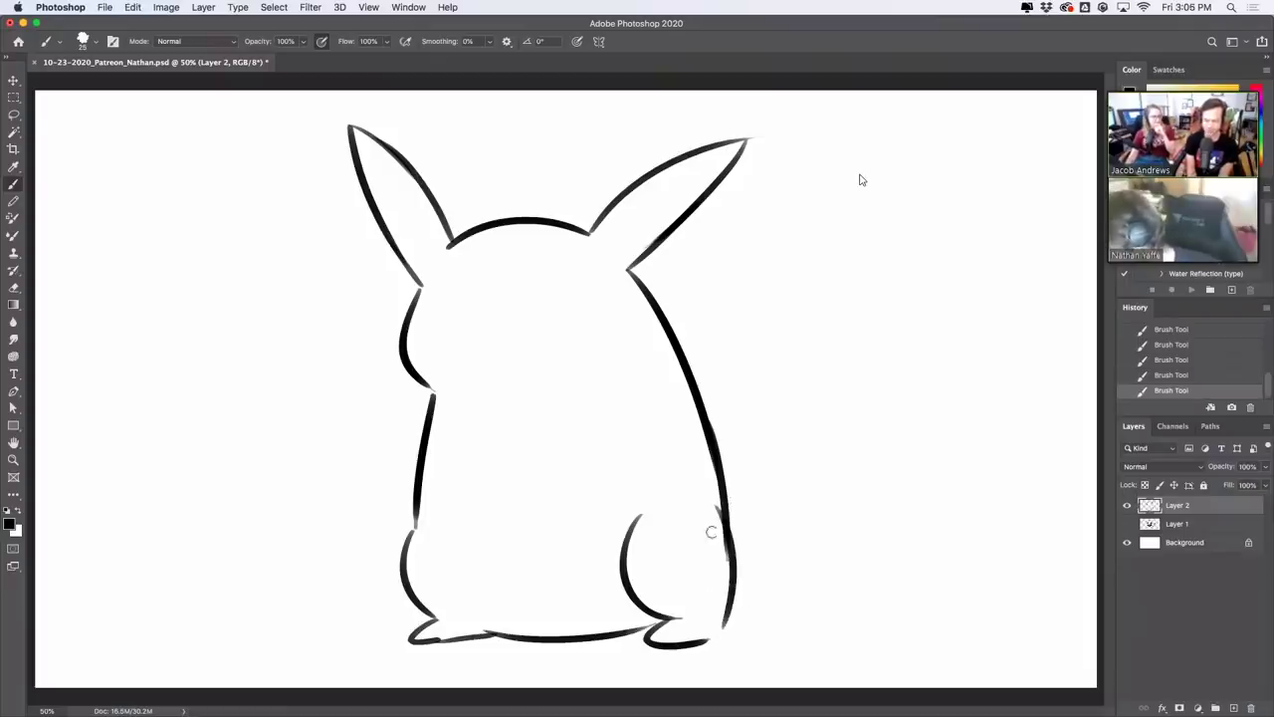
key(e)
mouse_move(718, 506)
mouse_down()
mouse_move(719, 543)
mouse_move(718, 510)
mouse_up()
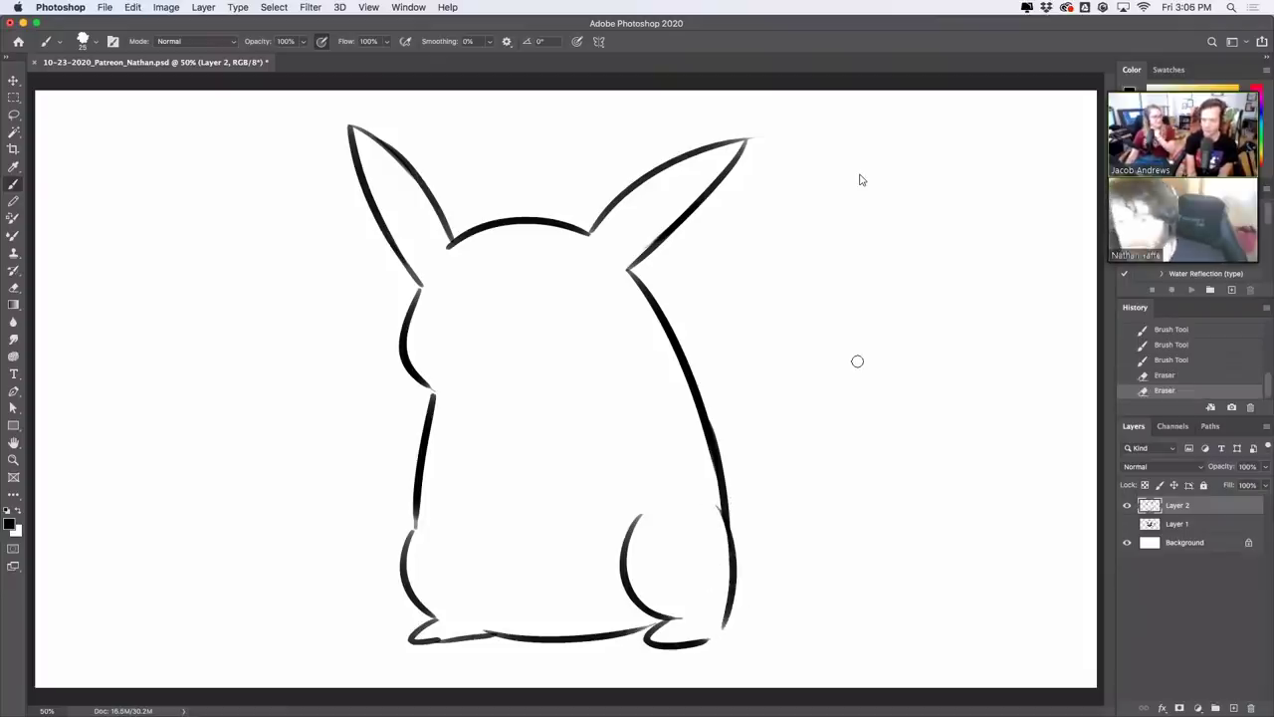
Draw the lower edge of a lightning-bolt tail as a zigzag rising outward from the right haunch
drag(732, 569, 788, 518)
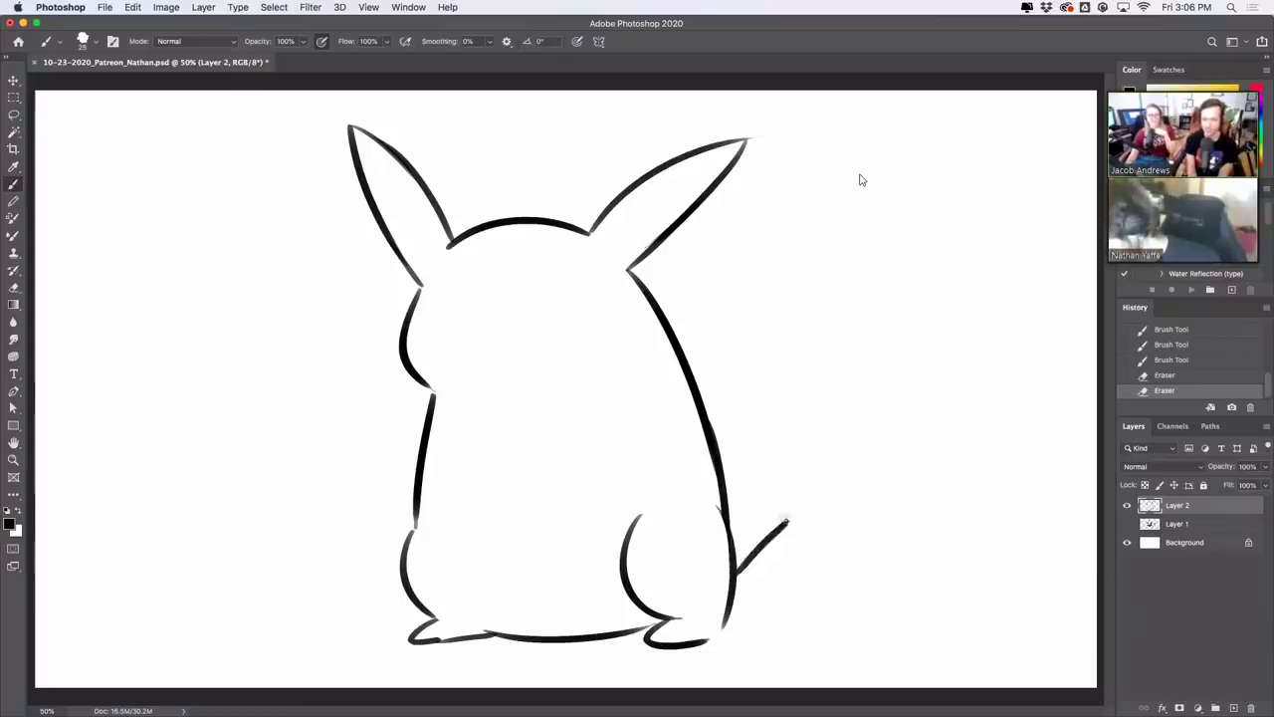
key(super+z)
drag(735, 570, 802, 525)
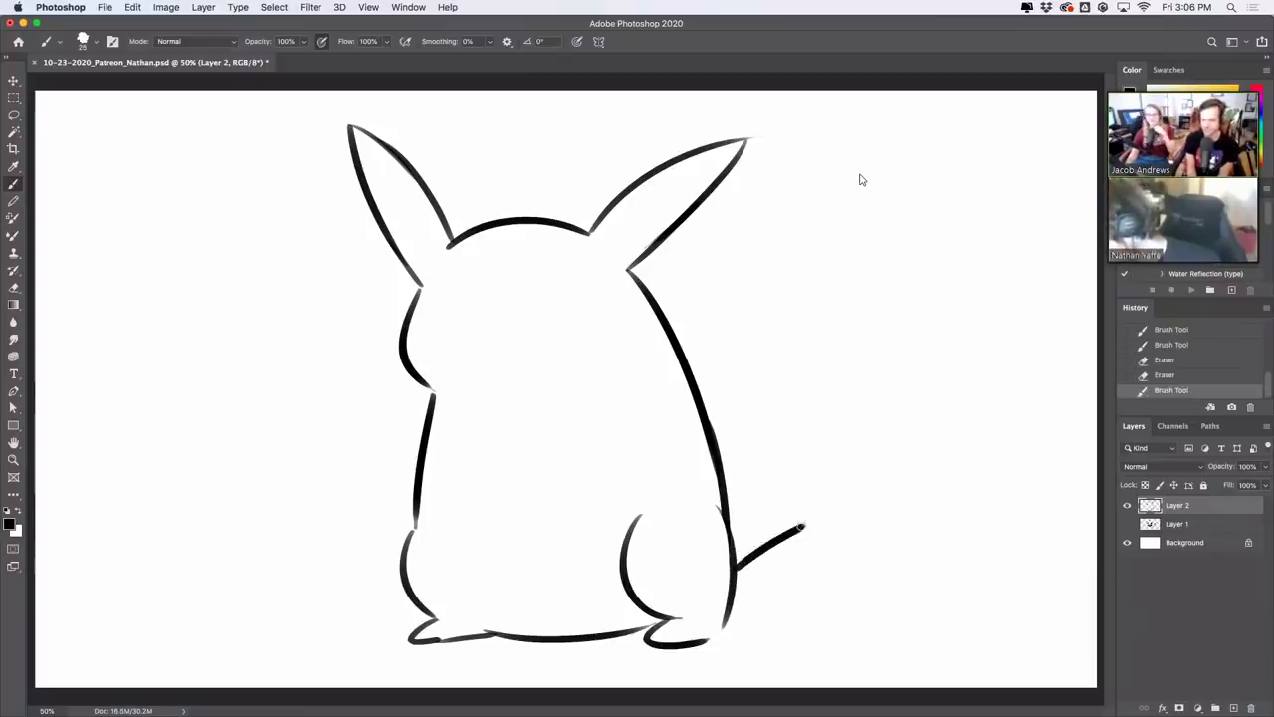
key(super+z)
mouse_move(735, 571)
mouse_down()
mouse_move(797, 537)
mouse_move(783, 518)
mouse_move(838, 479)
mouse_up()
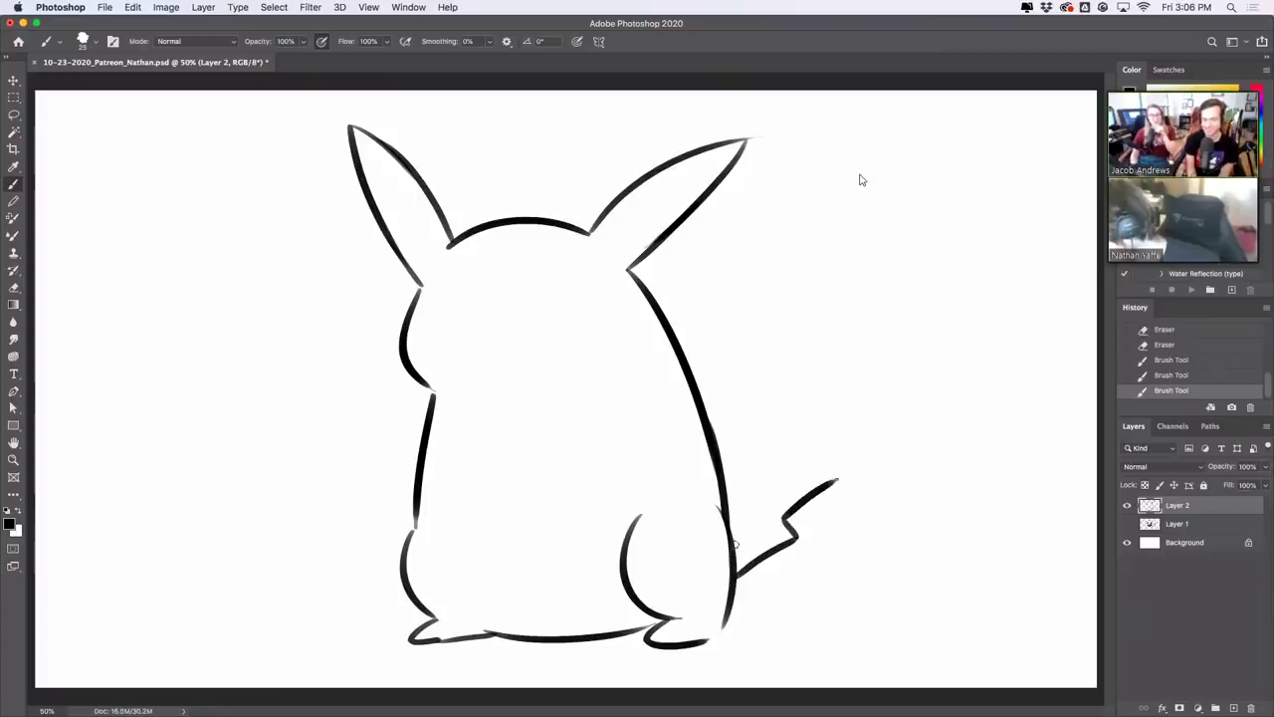
Draw the first short notch of the tail's upper edge, parallel to the lower zigzag near the body
mouse_move(741, 544)
mouse_down()
mouse_move(751, 501)
mouse_move(811, 444)
mouse_up()
key(super+z)
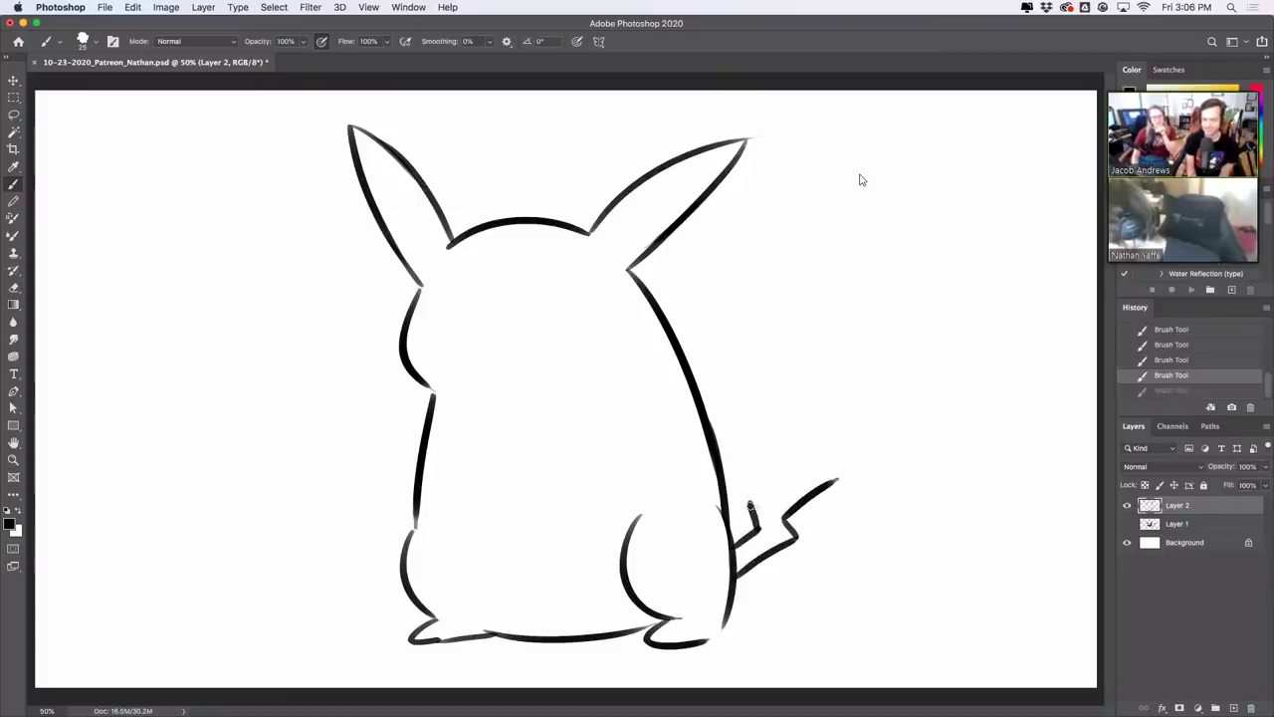
mouse_move(751, 505)
mouse_down()
mouse_move(769, 476)
mouse_move(906, 386)
mouse_up()
key(super+z)
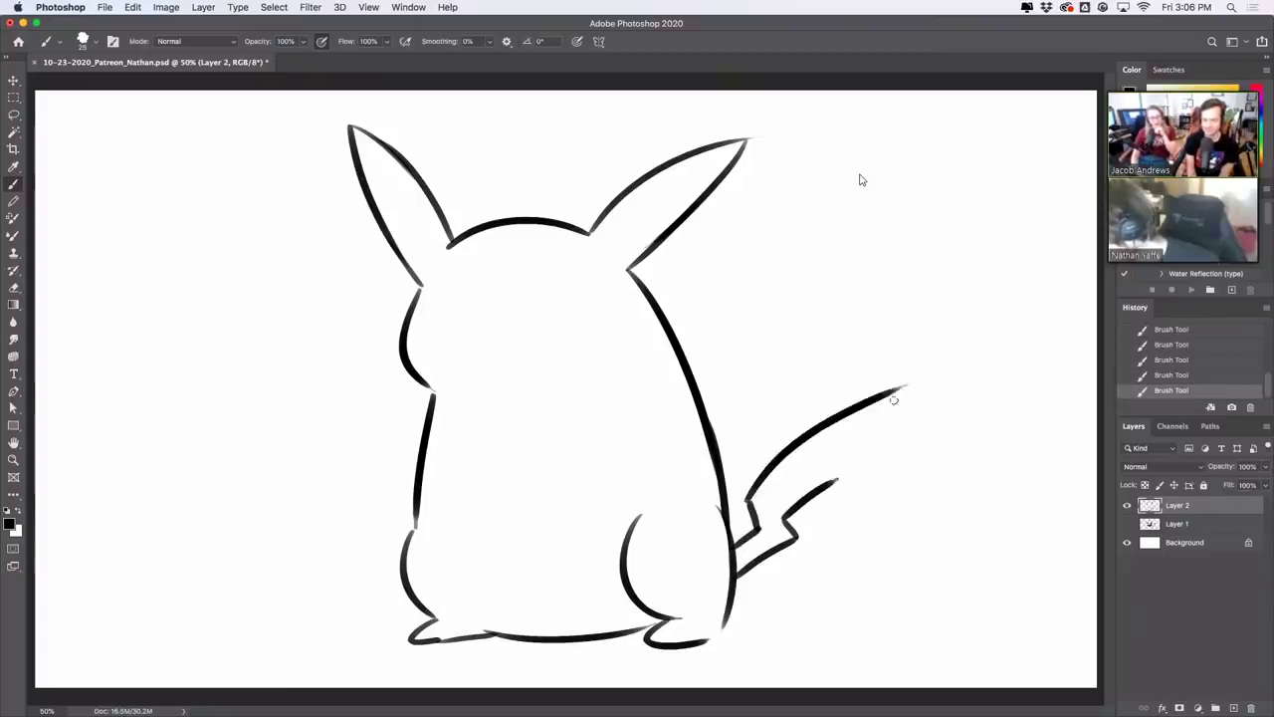
key(super+z)
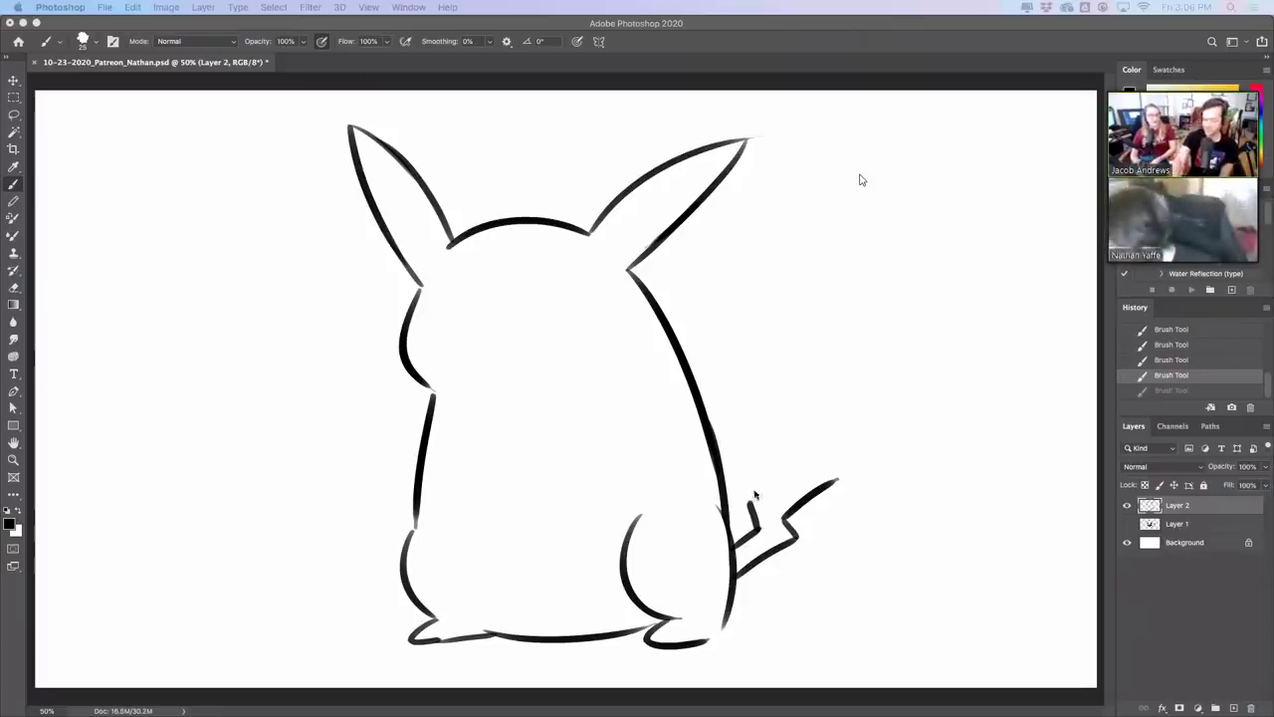
Continue the tail's upper edge with a second zigzag notch and add a matching short upright stroke to the lower edge's end
mouse_move(749, 501)
mouse_down()
mouse_move(789, 465)
mouse_move(773, 414)
mouse_up()
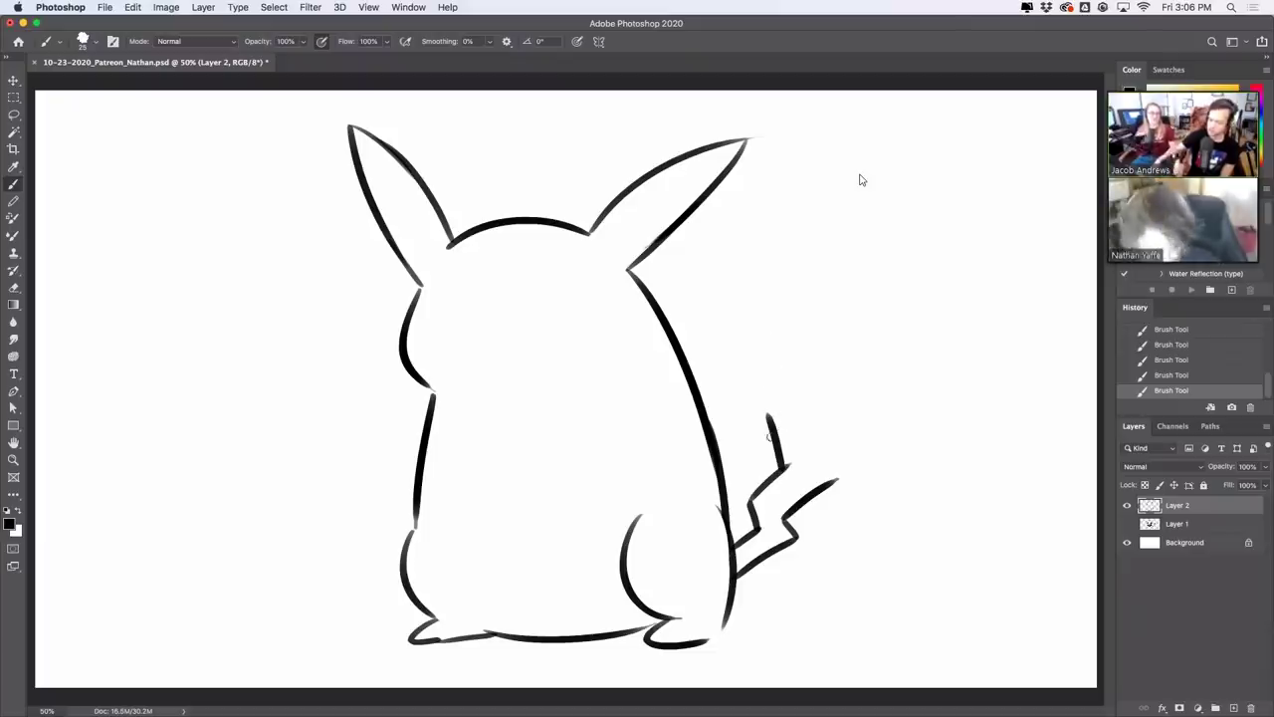
key(super+z)
mouse_move(788, 465)
mouse_down()
mouse_move(783, 440)
mouse_move(959, 321)
mouse_up()
key(super+z)
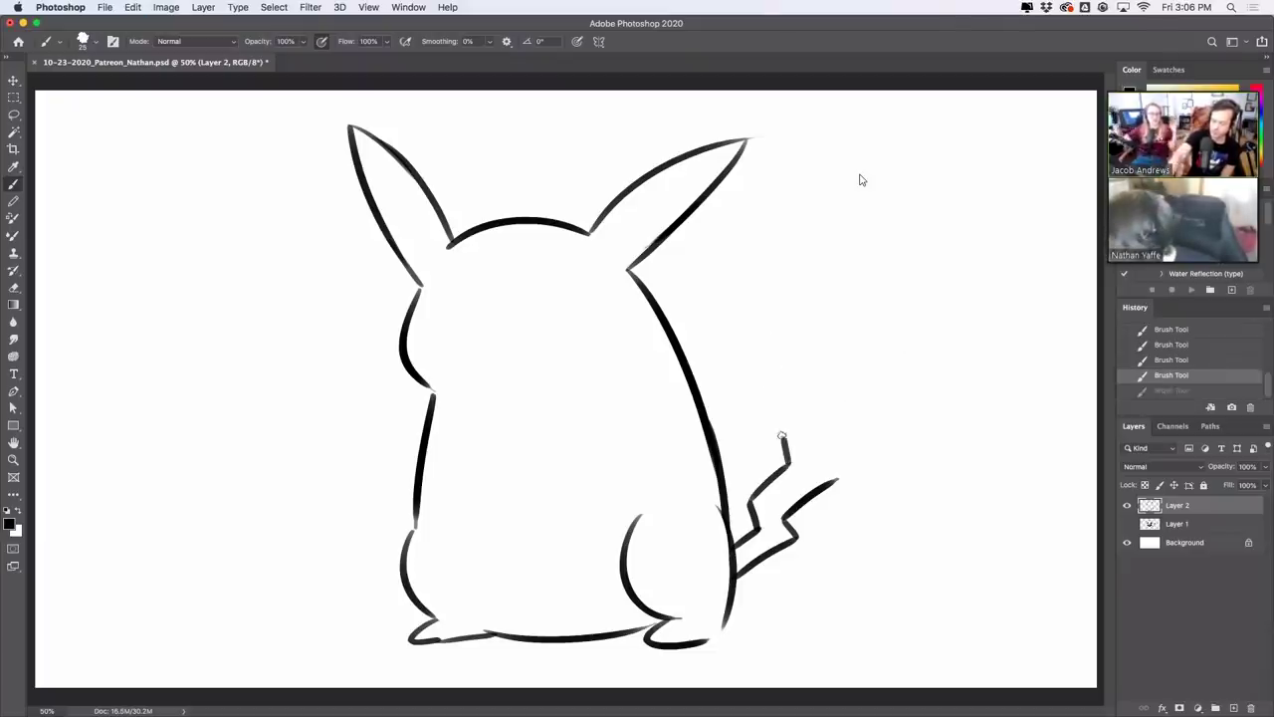
mouse_move(779, 420)
mouse_down()
mouse_move(789, 468)
mouse_move(785, 446)
mouse_move(788, 463)
mouse_move(835, 481)
mouse_up()
key(super+z)
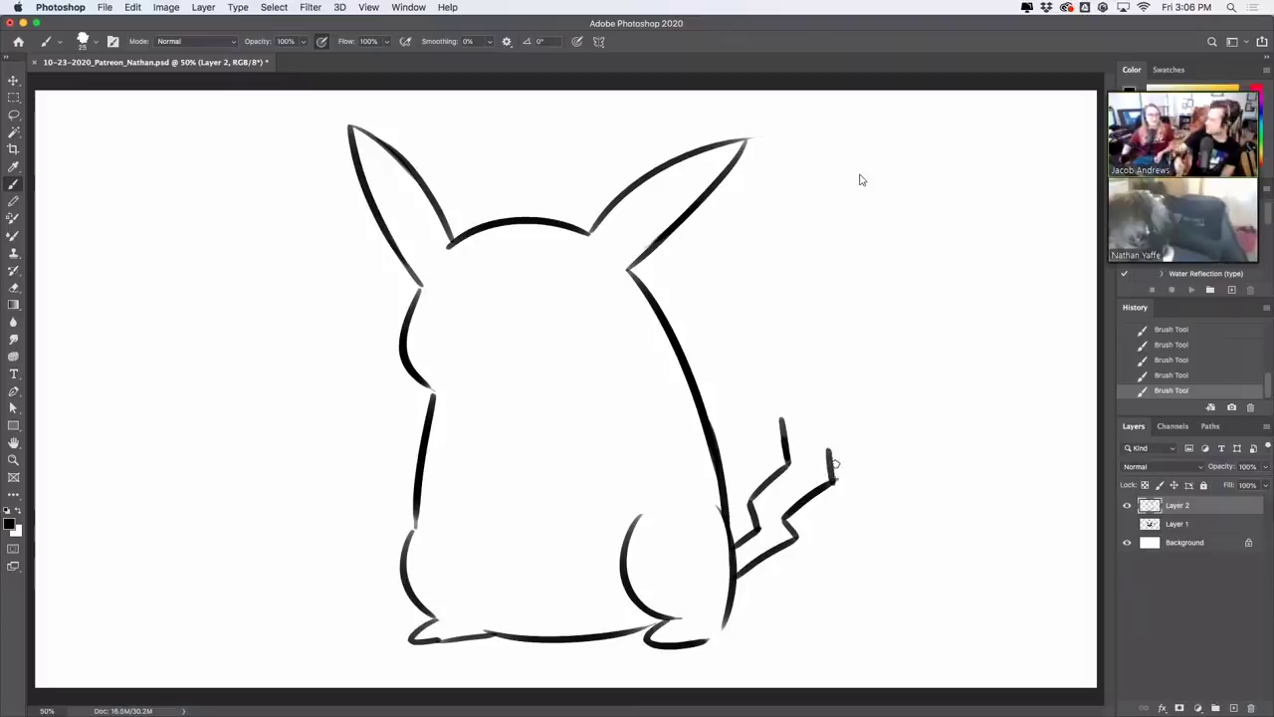
Draw two long curved edges from the zigzags and close them with a straight line to form the tail's wide end
mouse_move(781, 409)
mouse_down()
mouse_move(911, 318)
mouse_move(961, 307)
mouse_up()
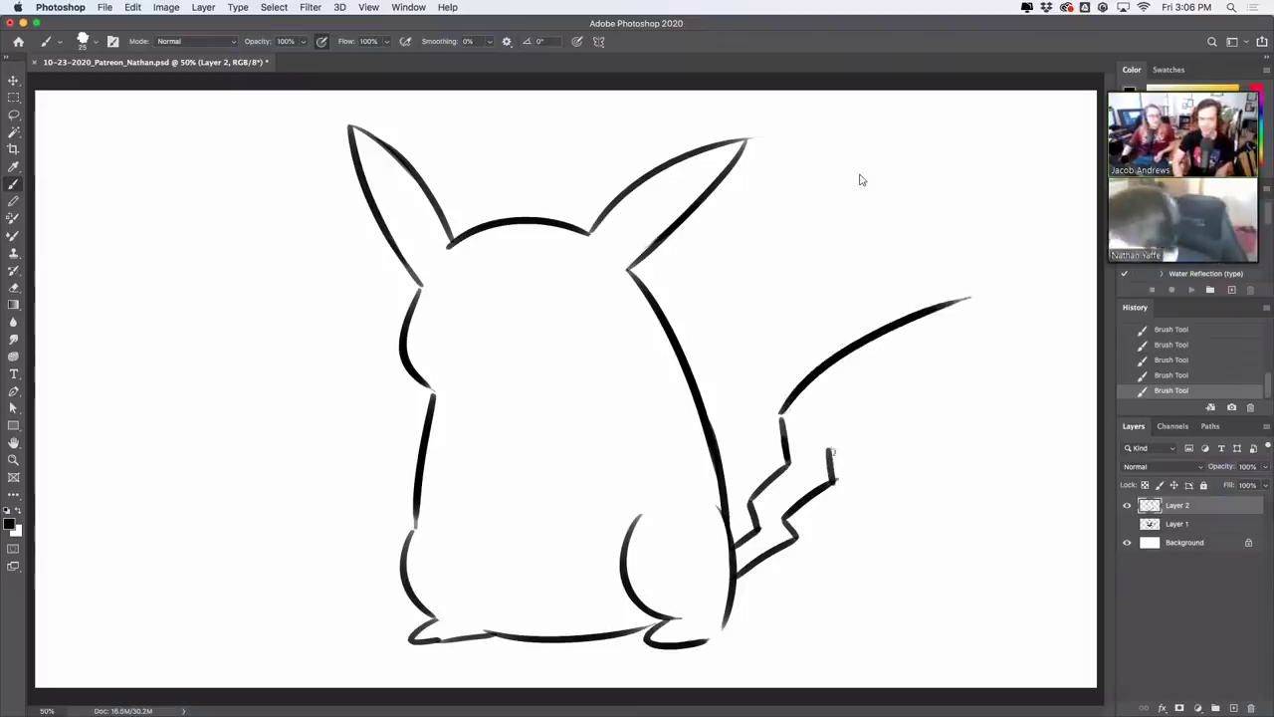
drag(828, 453, 975, 389)
key(super+z)
drag(829, 453, 965, 400)
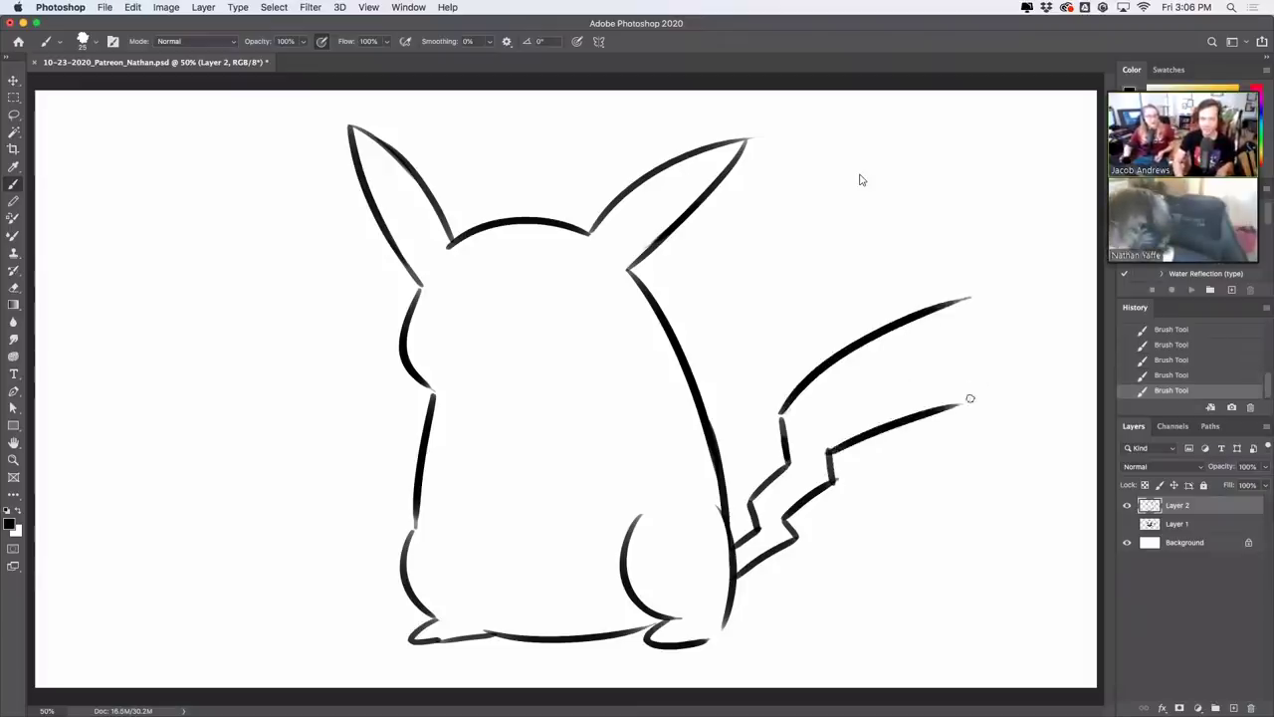
mouse_move(965, 299)
mouse_down()
mouse_move(955, 420)
mouse_move(959, 404)
mouse_up()
Erase the stroke overshoots at the tail's lower notch and at both corners of its wide end
key(e)
click(841, 483)
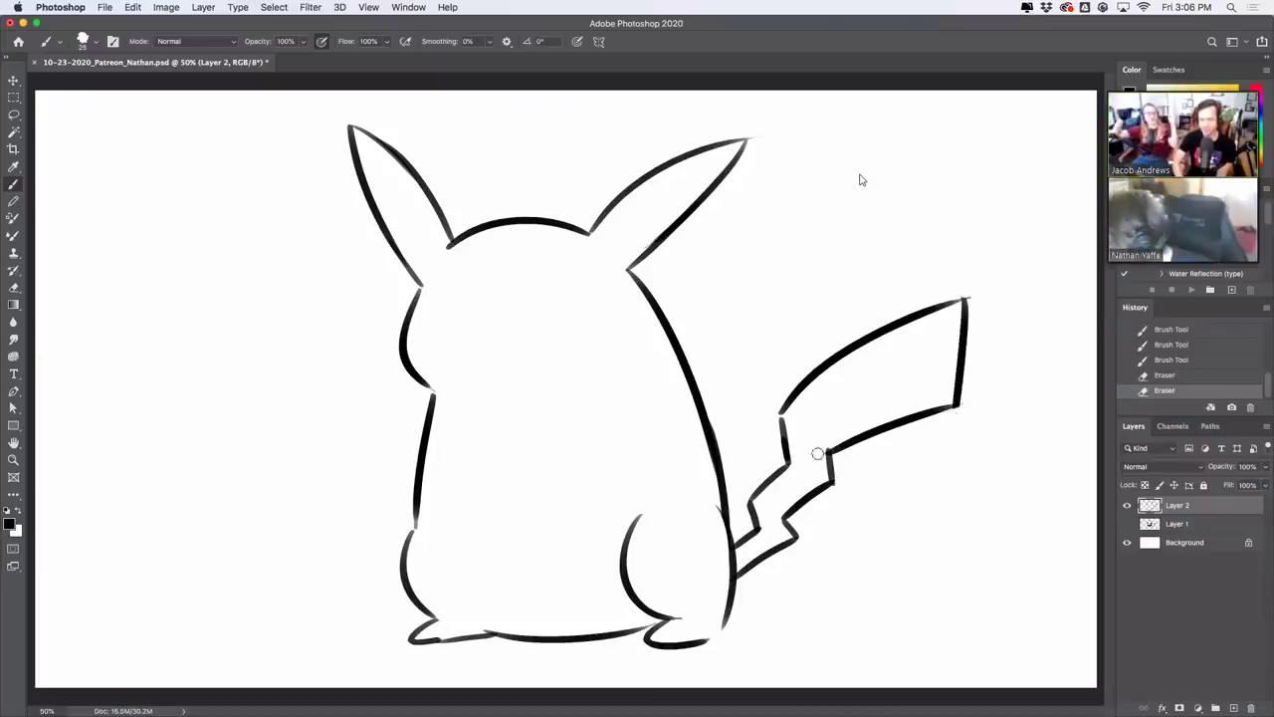
click(968, 291)
click(966, 419)
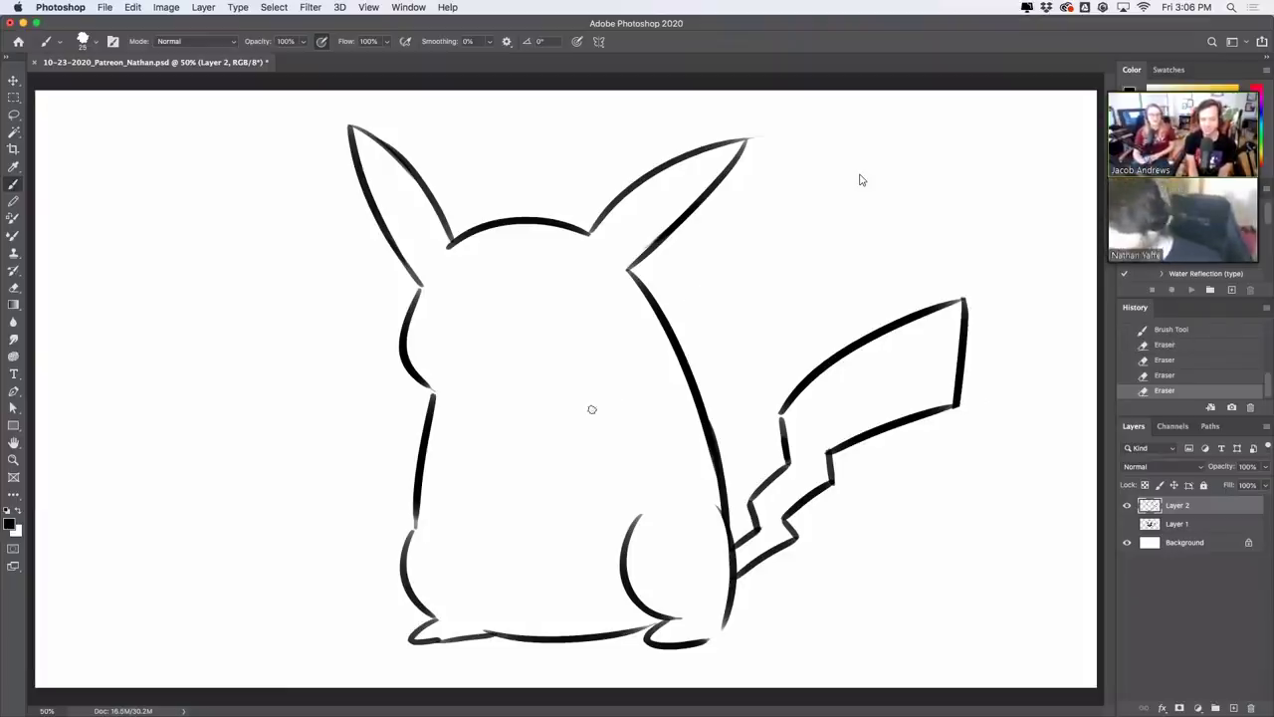
Add short slanted toe lines to both feet
click(675, 639)
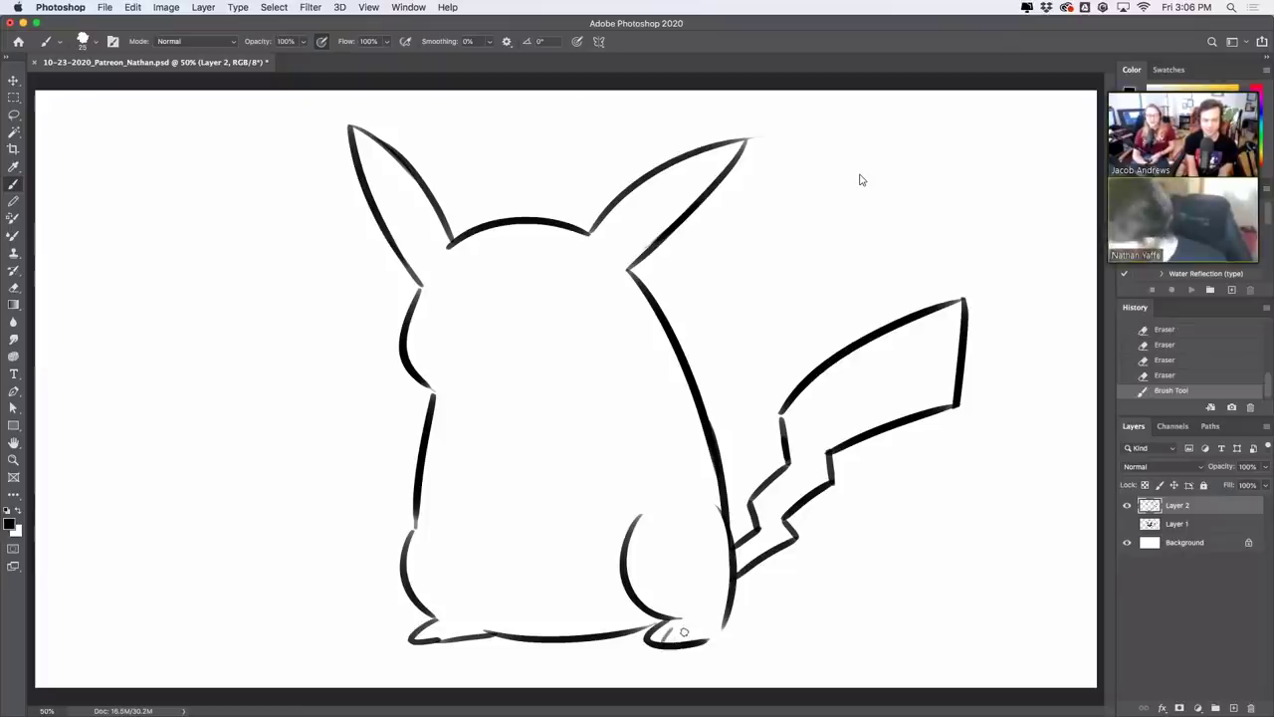
drag(683, 632, 691, 625)
drag(428, 642, 443, 631)
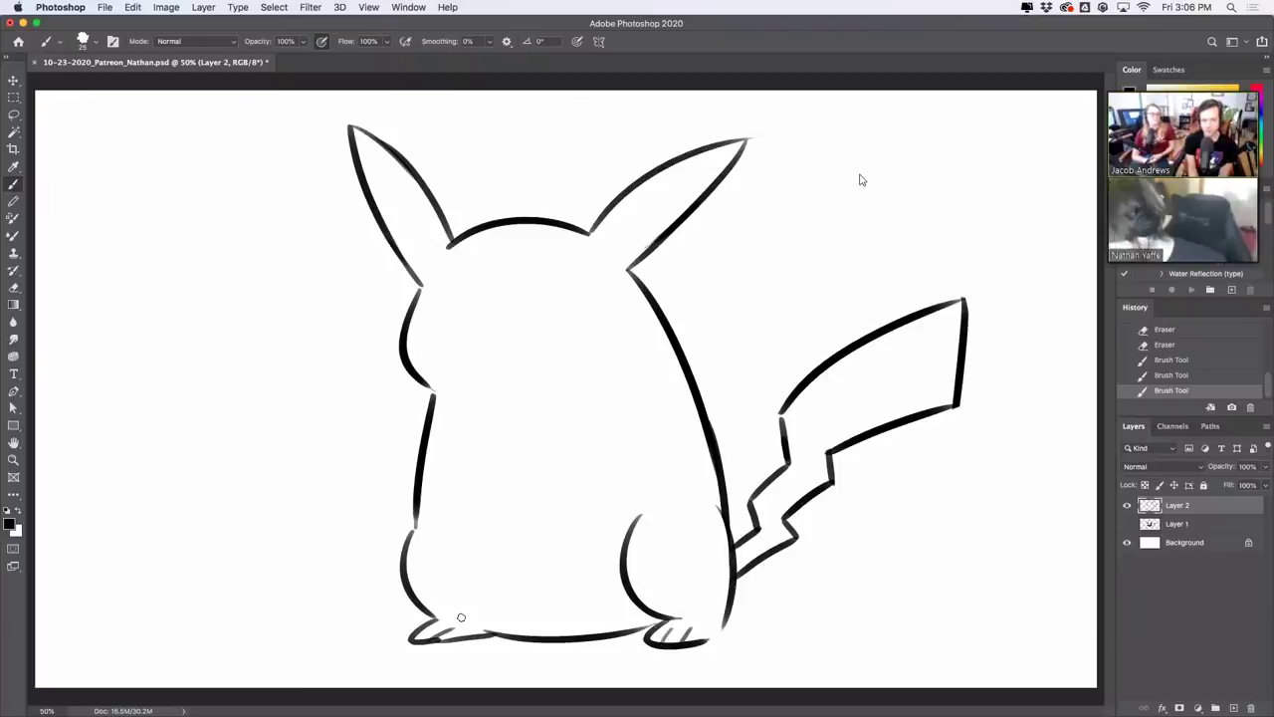
drag(789, 453, 790, 434)
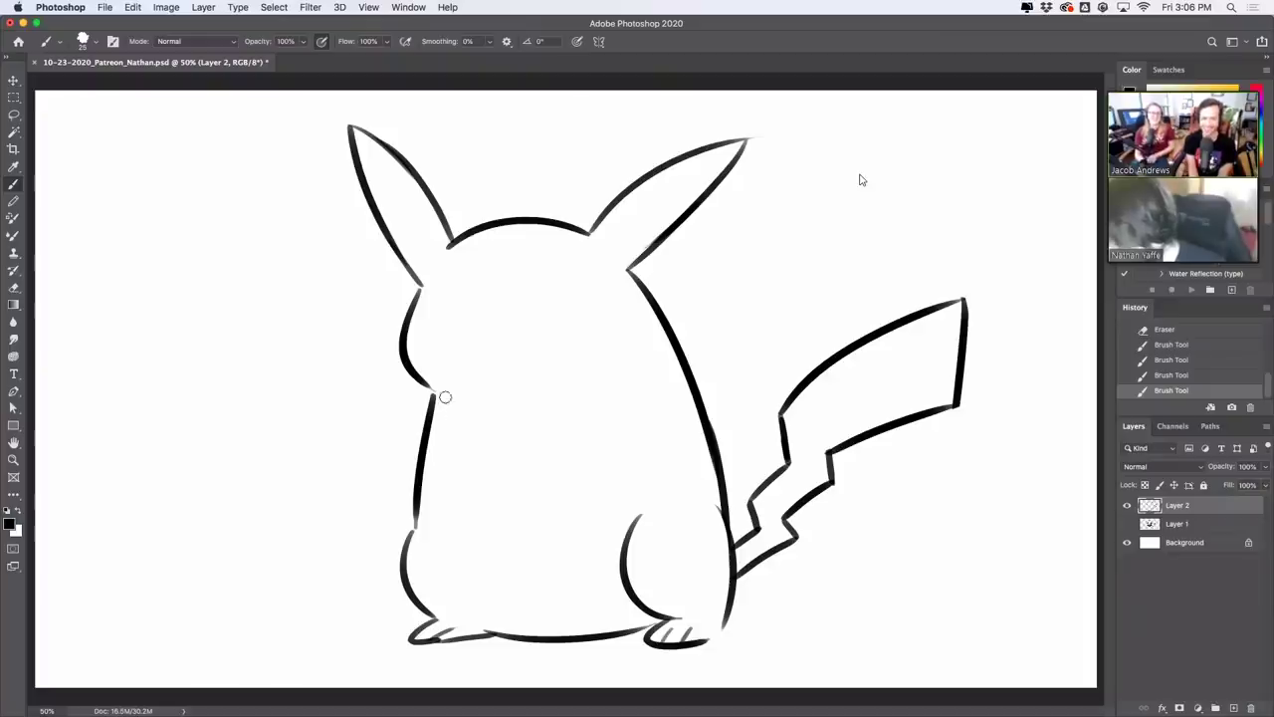
Draw two arms on the body as pairs of lines angling down toward the middle of the belly
mouse_move(442, 452)
mouse_down()
mouse_move(474, 524)
mouse_move(478, 464)
mouse_move(495, 512)
mouse_up()
drag(564, 442, 543, 517)
key(super+z)
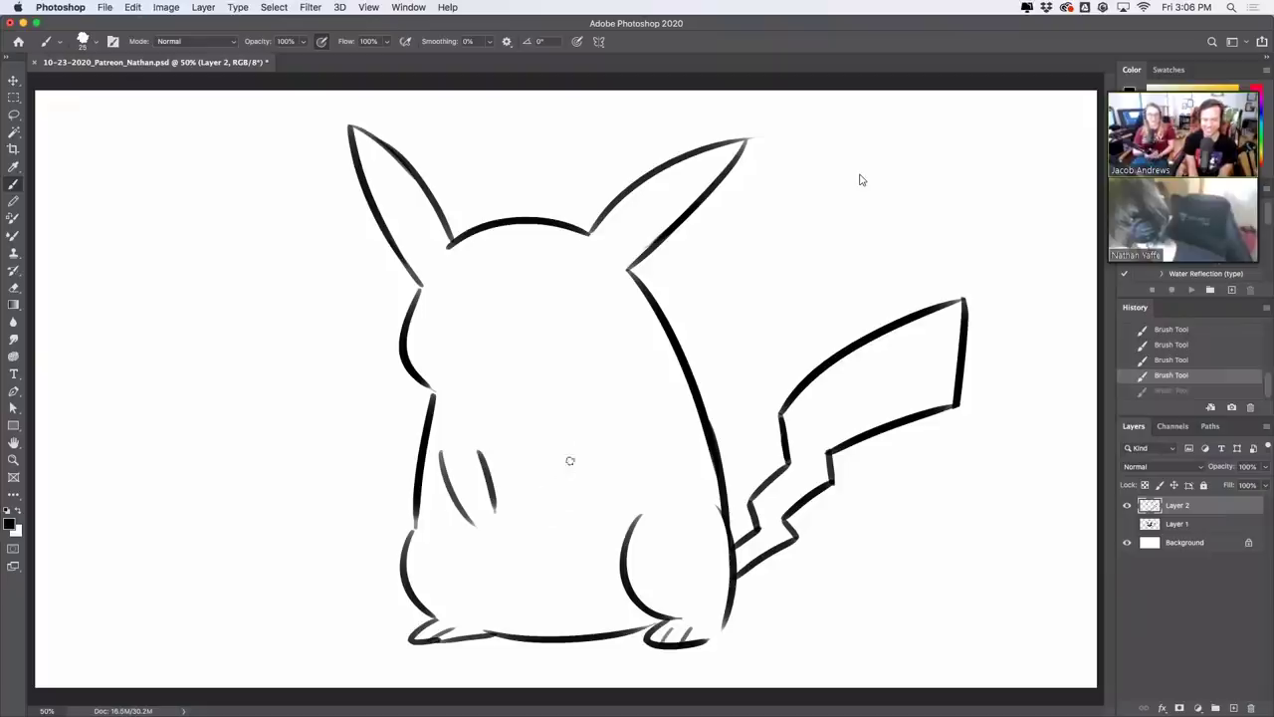
mouse_move(570, 461)
mouse_down()
mouse_move(607, 495)
mouse_move(629, 468)
mouse_up()
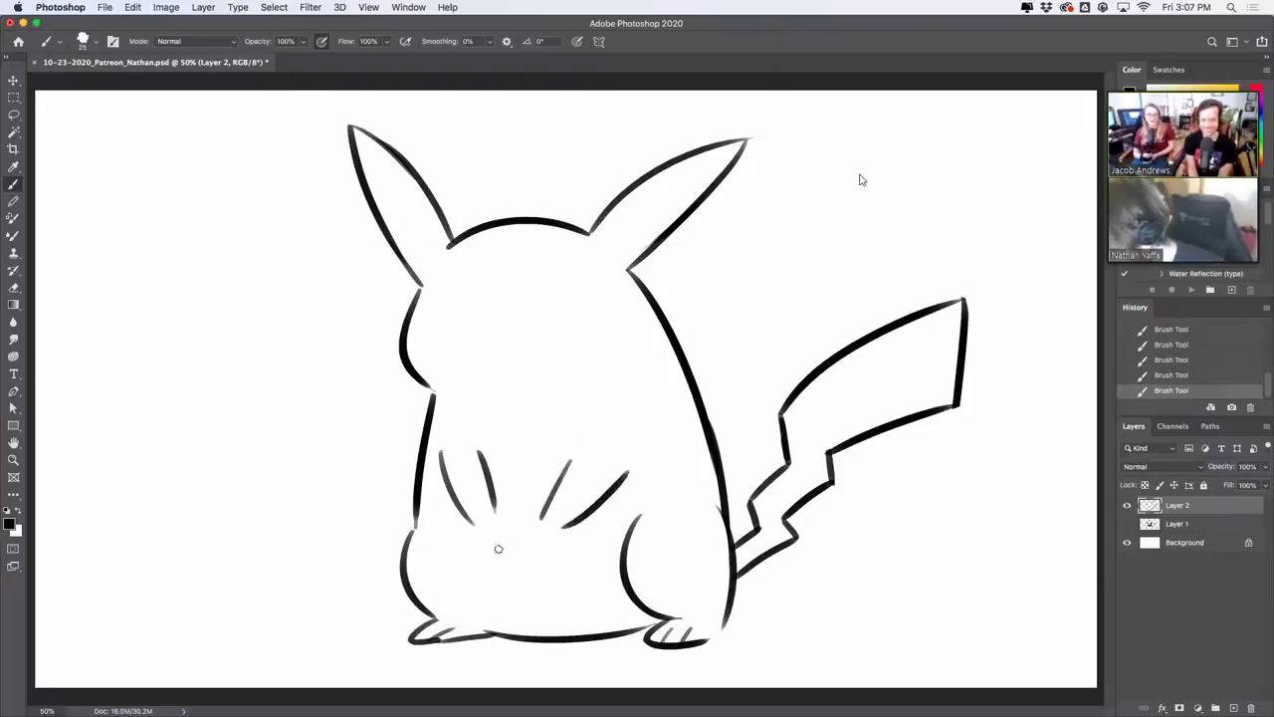
Draw small paws with rounded fingers at the ends of both arms
mouse_move(475, 526)
mouse_down()
mouse_move(540, 516)
mouse_move(539, 540)
mouse_move(558, 538)
mouse_move(486, 545)
mouse_move(501, 608)
mouse_up()
key(super+z)
key(super+z)
key(super+z)
key(super+z)
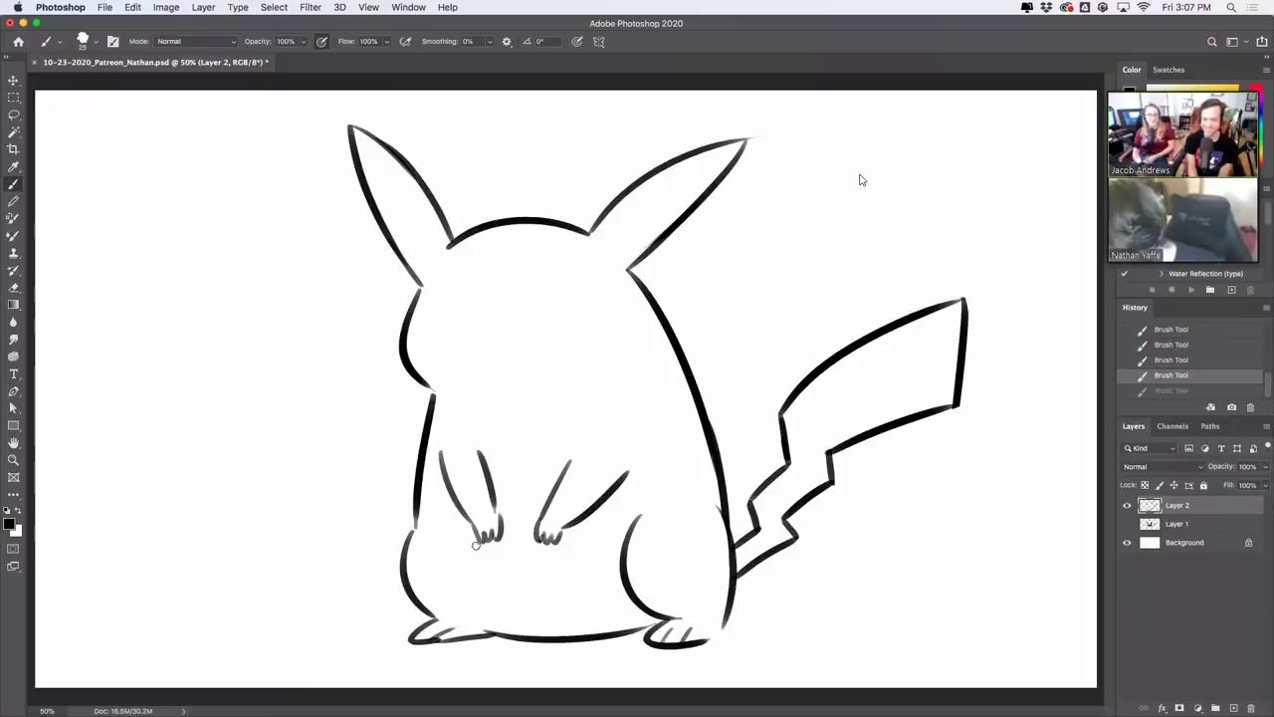
Draw a curved double-line bag handle between the paws, with its ends hanging below the fingers
mouse_move(500, 529)
mouse_down()
mouse_move(542, 531)
mouse_move(483, 555)
mouse_up()
key(super+z)
mouse_move(496, 541)
mouse_down()
mouse_move(491, 558)
mouse_move(555, 549)
mouse_up()
key(super+z)
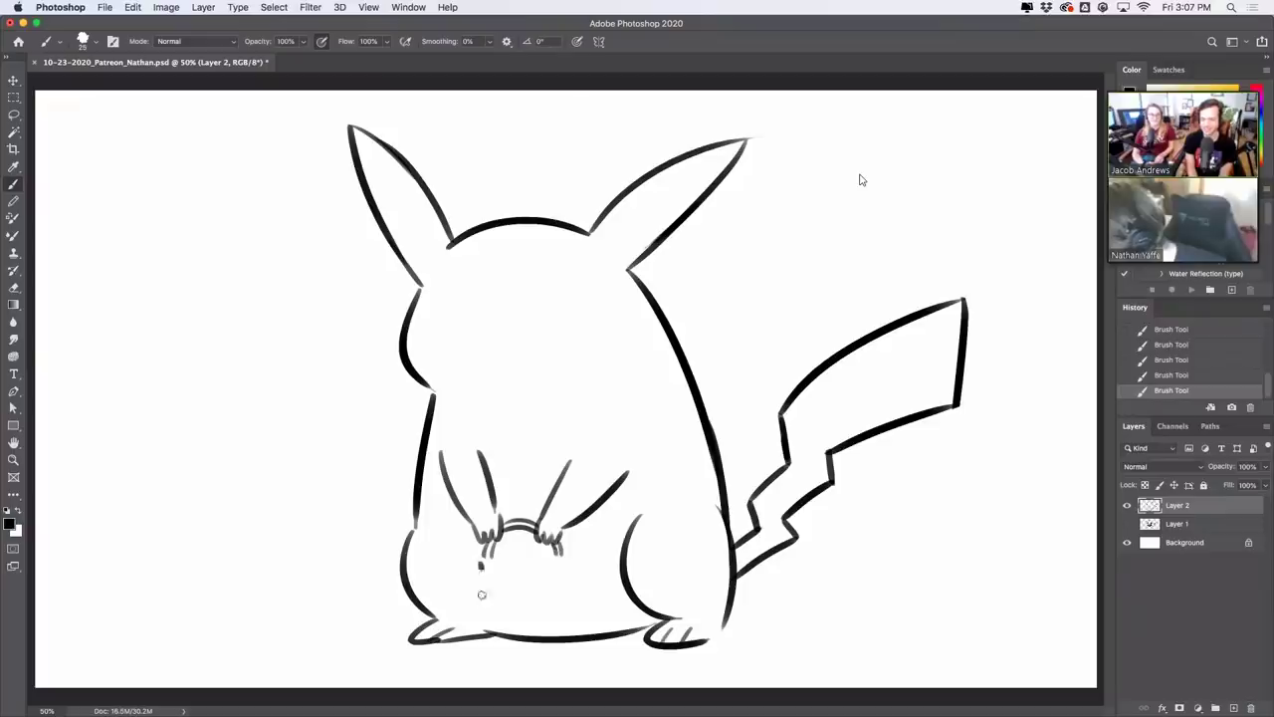
Draw a box-shaped bag with a narrow side panel beneath the handle
key(super+z)
mouse_move(479, 564)
mouse_down()
mouse_move(475, 612)
mouse_move(575, 603)
mouse_move(561, 594)
mouse_move(563, 616)
mouse_move(582, 601)
mouse_up()
key(super+z)
key(super+z)
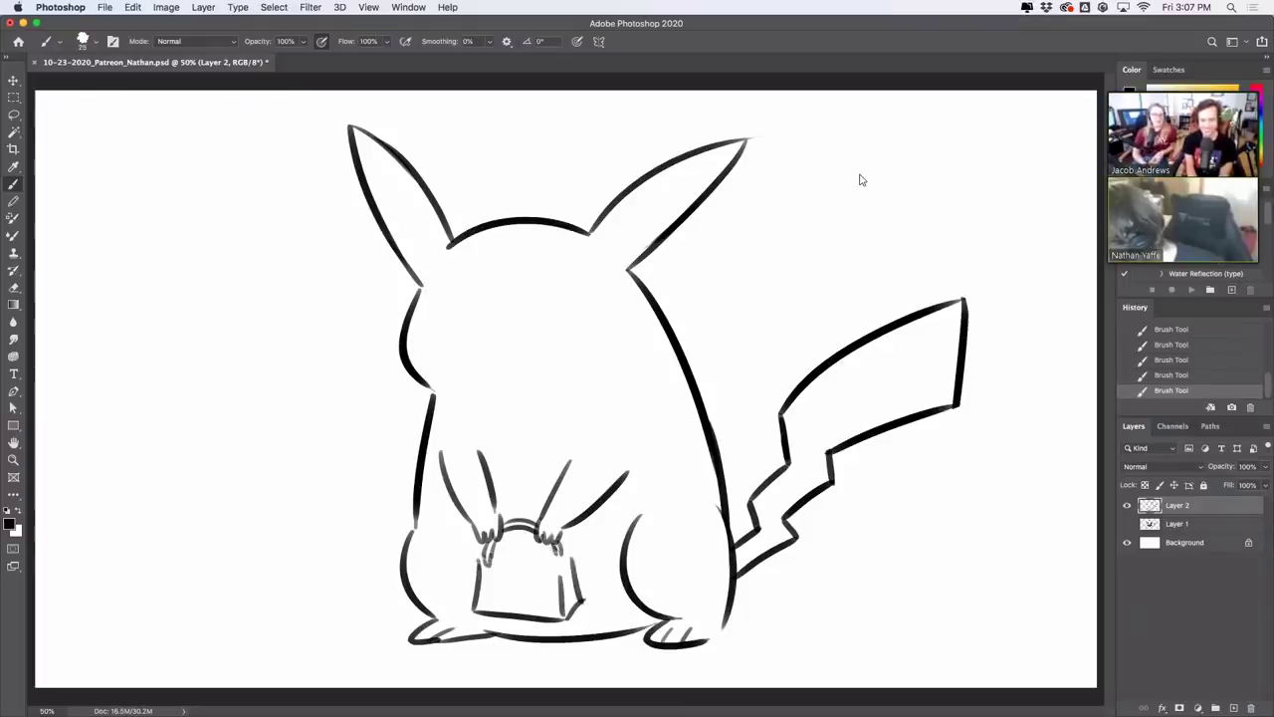
Add the right handle end, the bag's opening edge and a second handle arc behind the paws
mouse_move(554, 546)
mouse_down()
mouse_move(558, 569)
mouse_move(570, 550)
mouse_up()
key(super+z)
key(super+z)
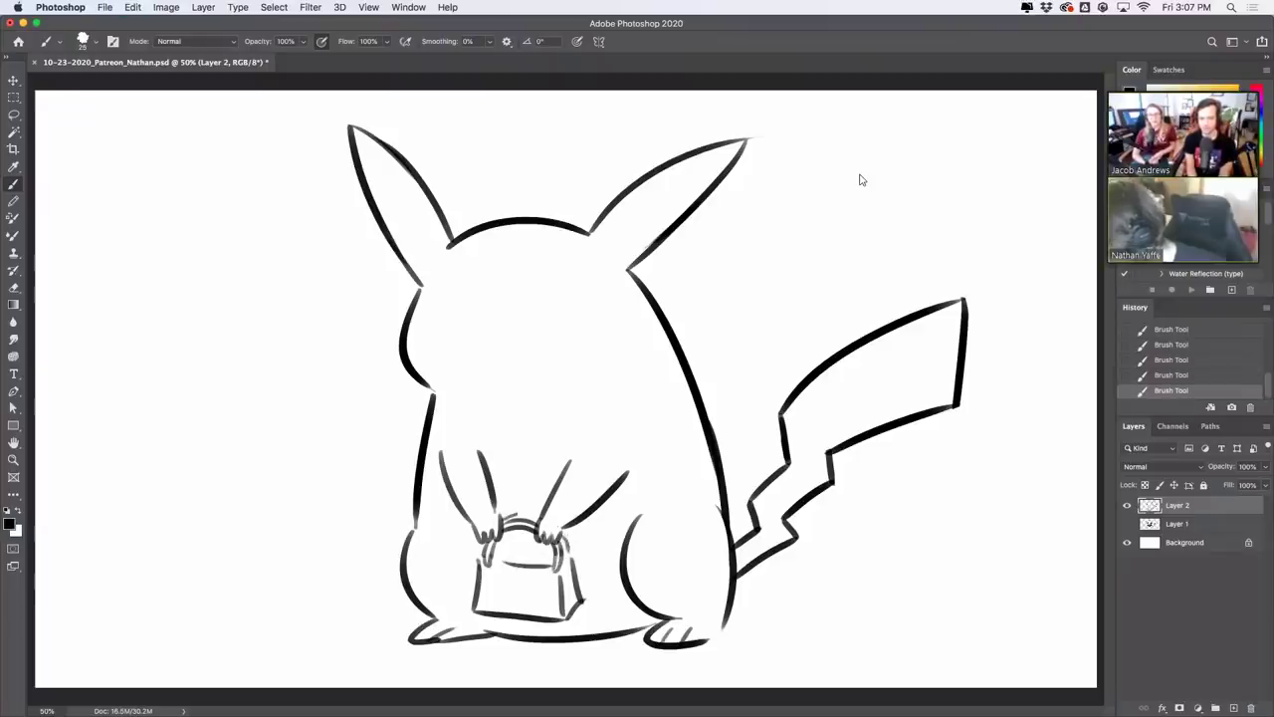
key(super+z)
key(super+shift+z)
key(super+z)
key(super+shift+z)
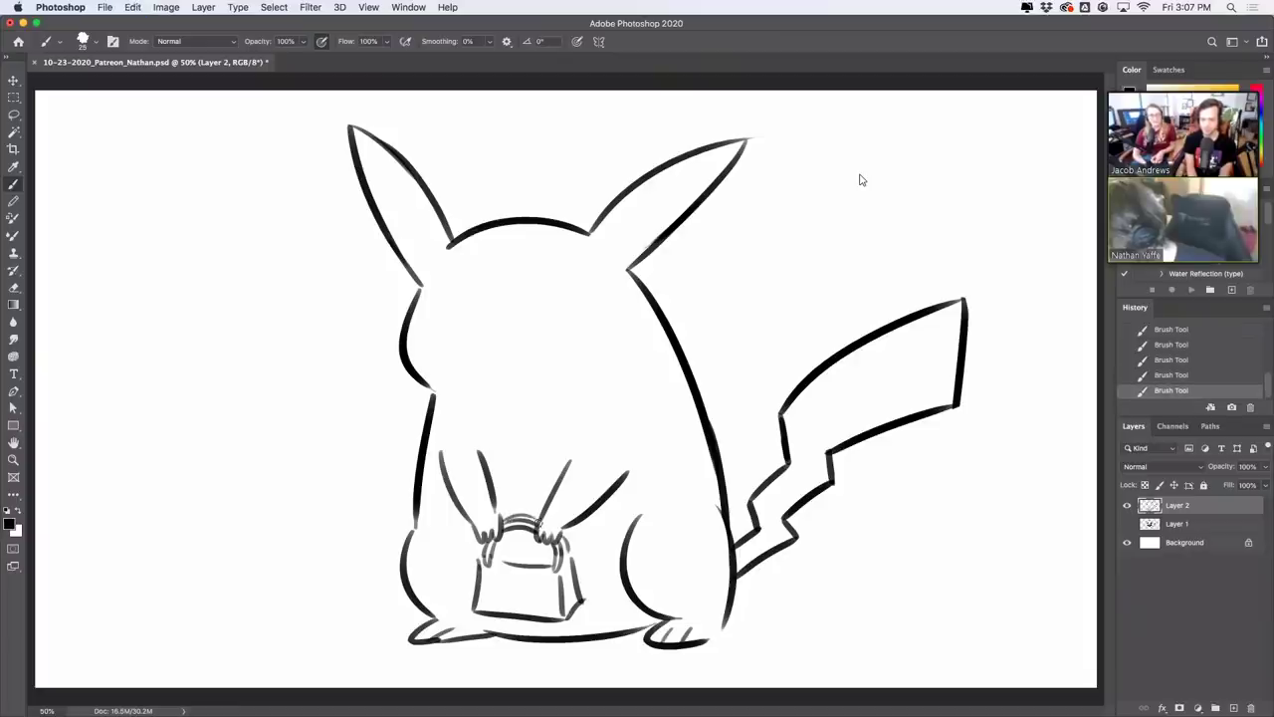
Fill the bag's opening with small rounded shapes heaped beneath the handle
mouse_move(496, 550)
mouse_down()
mouse_move(558, 550)
mouse_move(553, 566)
mouse_move(502, 552)
mouse_move(543, 548)
mouse_move(519, 549)
mouse_up()
key(super+z)
key(super+z)
key(super+z)
key(super+shift+z)
key(super+z)
drag(509, 545, 553, 553)
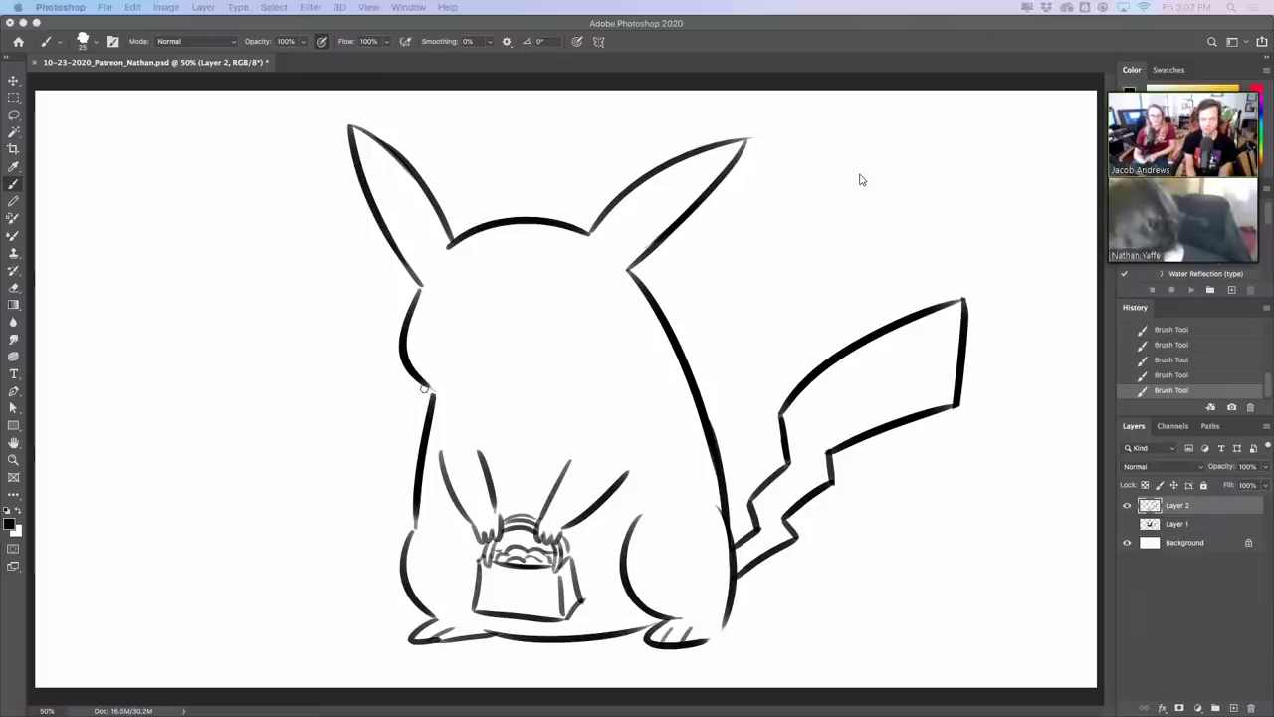
Draw a small knot below the left cheek and try a cape edge running down outside the left body line
drag(430, 387, 409, 446)
key(super+z)
key(super+z)
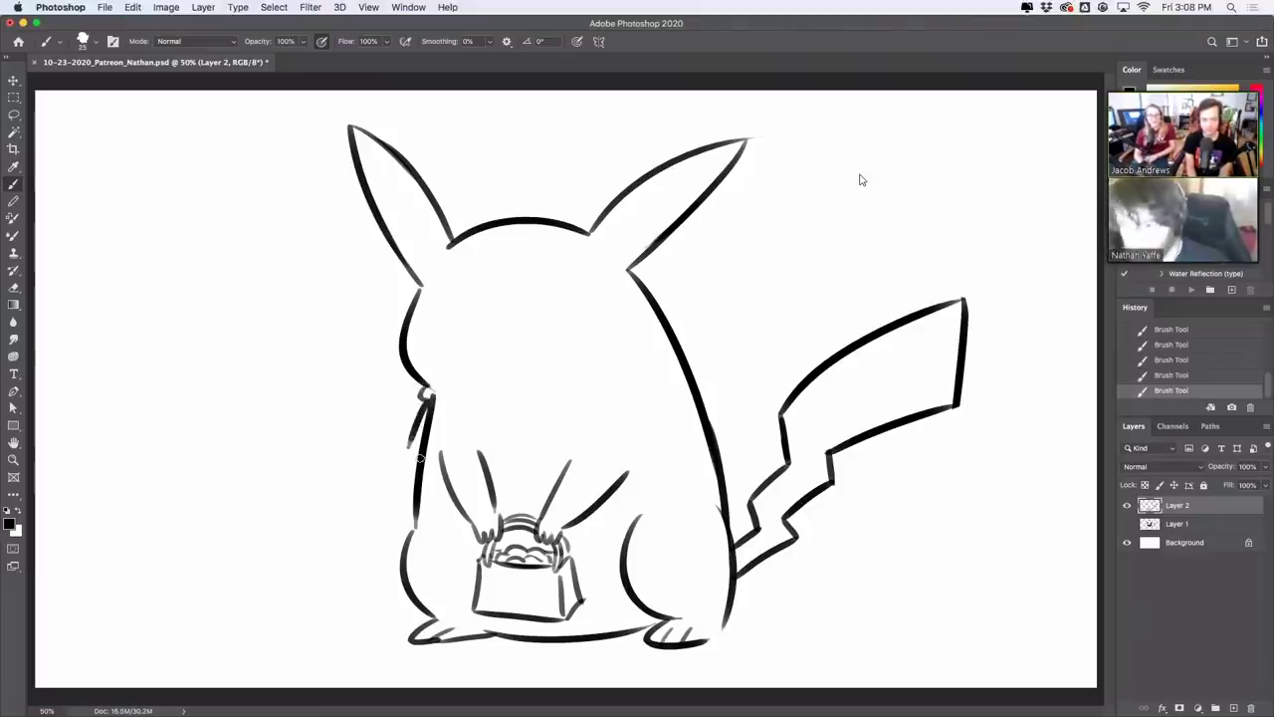
key(super+z)
drag(430, 400, 396, 533)
key(super+z)
drag(430, 400, 389, 544)
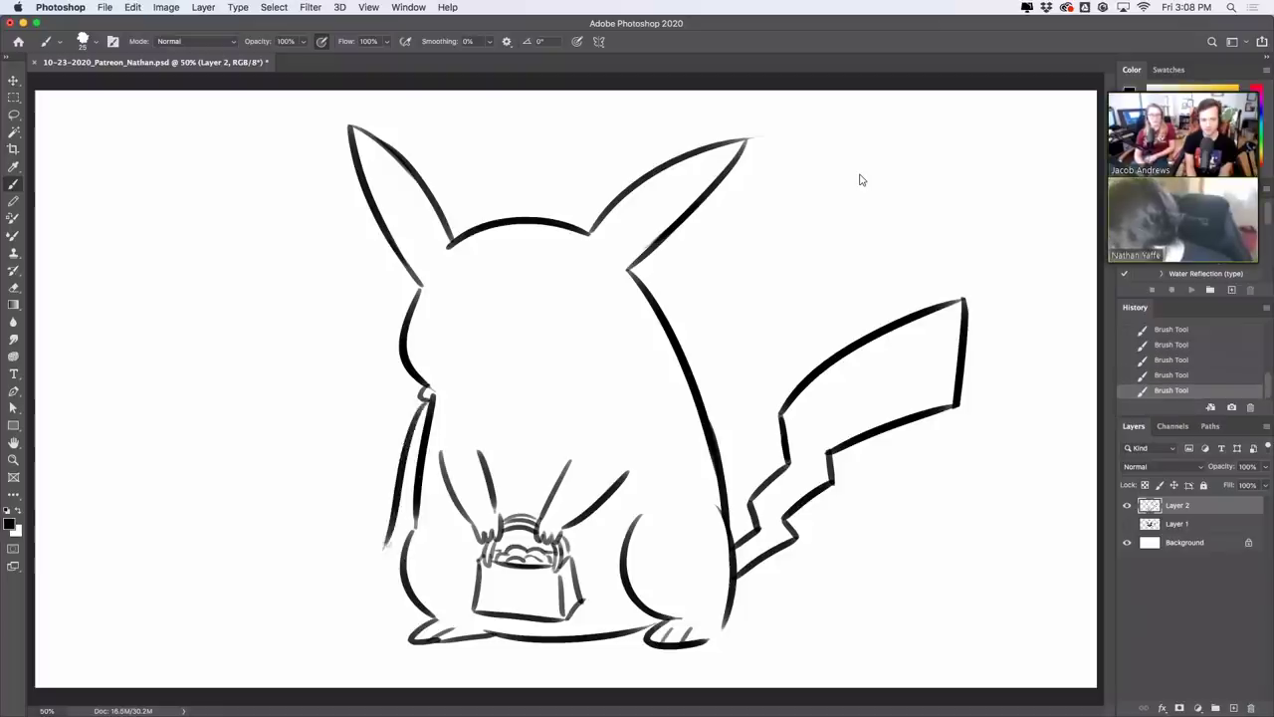
key(super+z)
Draw the cape's bulging left edge and a ragged scalloped hem across the arms and around the right side of the body
mouse_move(430, 401)
mouse_down()
mouse_move(391, 535)
mouse_move(444, 502)
mouse_move(460, 532)
mouse_move(480, 477)
mouse_move(516, 488)
mouse_move(521, 464)
mouse_move(554, 470)
mouse_move(566, 457)
mouse_move(638, 527)
mouse_up()
key(super+z)
key(super+z)
key(super+z)
mouse_move(598, 484)
mouse_down()
mouse_move(640, 487)
mouse_move(738, 443)
mouse_up()
key(super+z)
drag(689, 478, 721, 441)
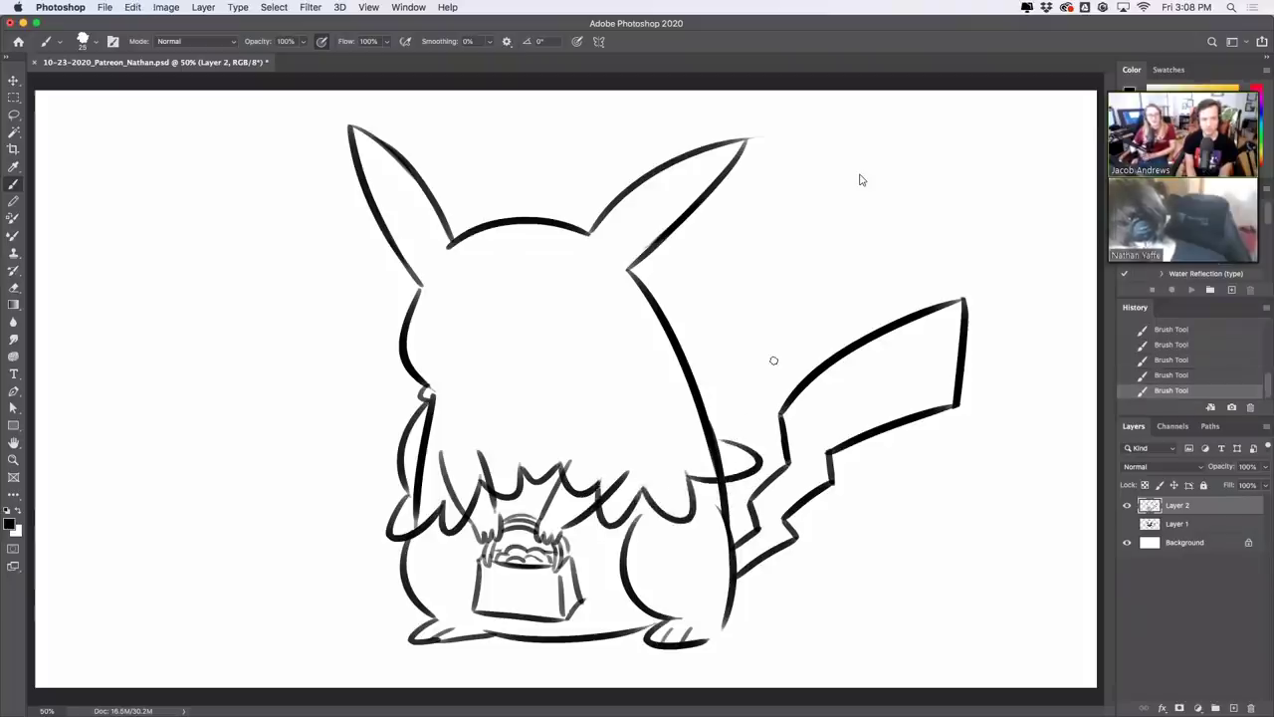
Erase the body and arm lines covered by the cape and add a small fold where the hem meets the back
drag(417, 522, 444, 389)
drag(441, 449, 455, 511)
mouse_move(475, 448)
mouse_down()
mouse_move(494, 484)
mouse_move(468, 489)
mouse_up()
click(442, 467)
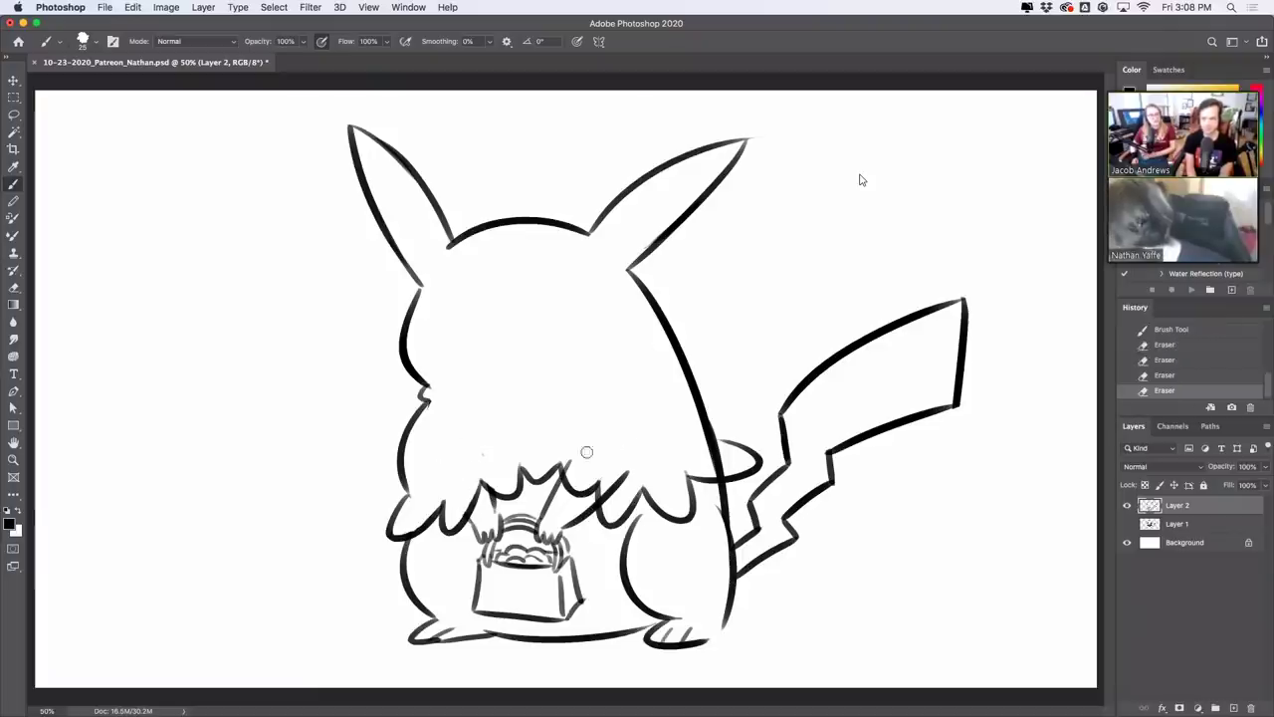
mouse_move(573, 465)
mouse_down()
mouse_move(612, 497)
mouse_move(612, 477)
mouse_up()
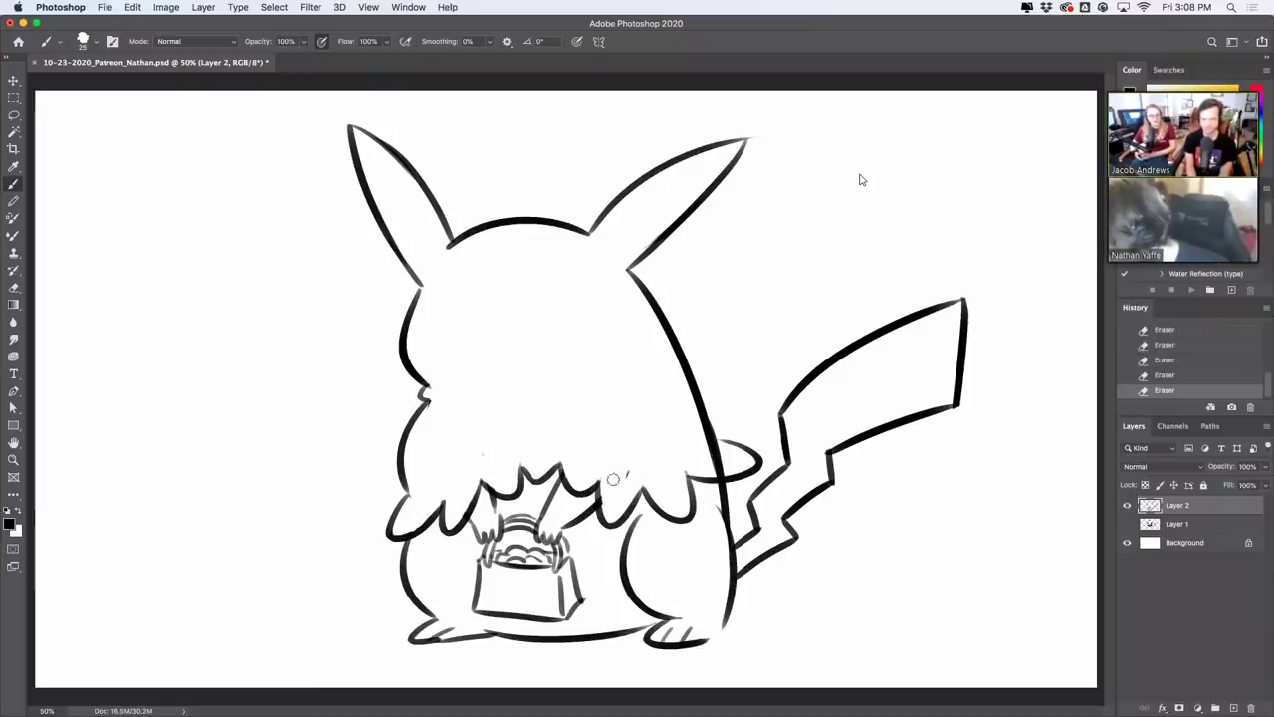
mouse_move(705, 466)
mouse_down()
mouse_move(728, 464)
mouse_move(706, 442)
mouse_move(729, 430)
mouse_move(720, 438)
mouse_up()
key(super+z)
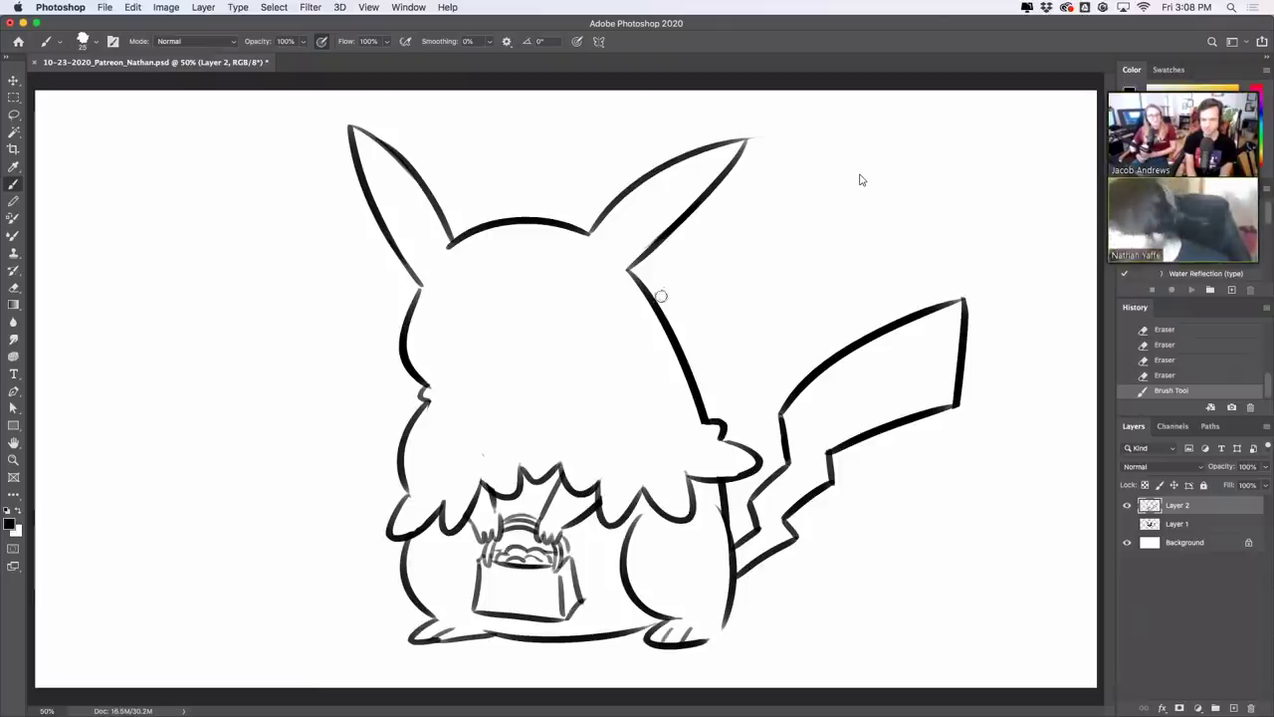
Erase the straight back line below the right ear and redraw it as a fuller curve down to the hem fold
mouse_move(626, 276)
mouse_down()
mouse_move(697, 413)
mouse_move(654, 296)
mouse_up()
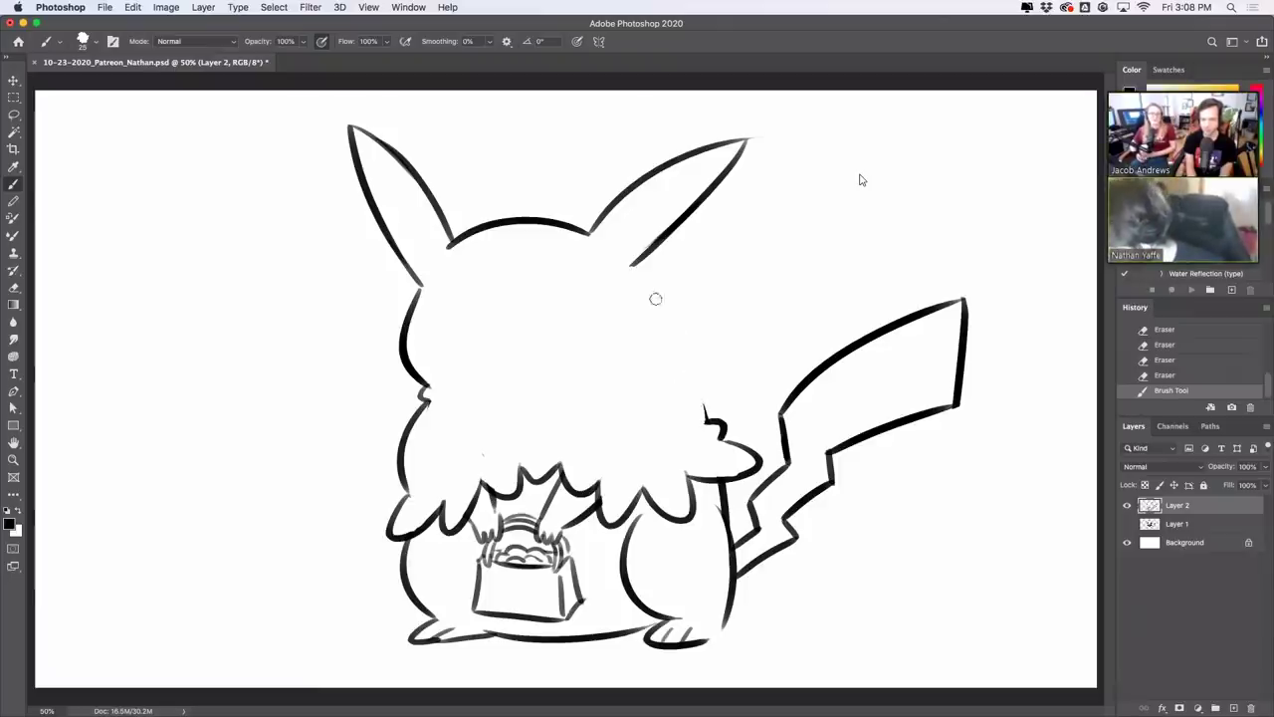
drag(678, 307, 700, 396)
key(super+z)
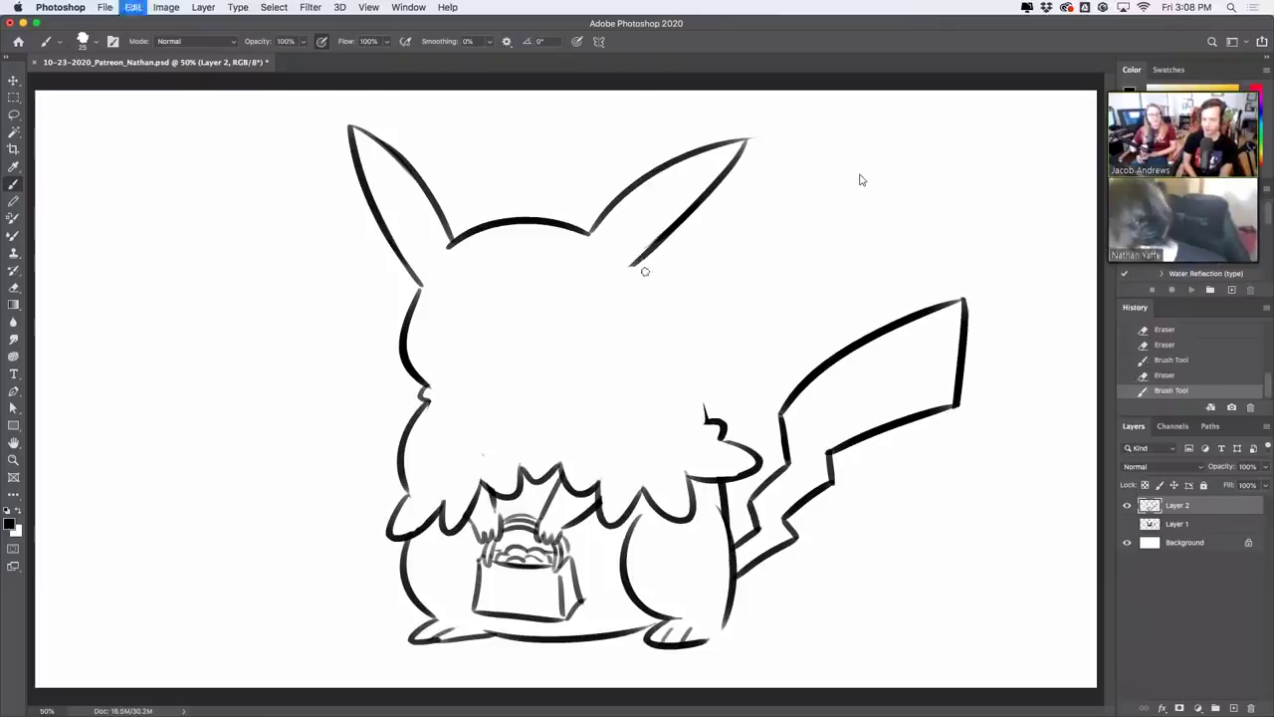
drag(643, 265, 703, 414)
drag(695, 353, 710, 418)
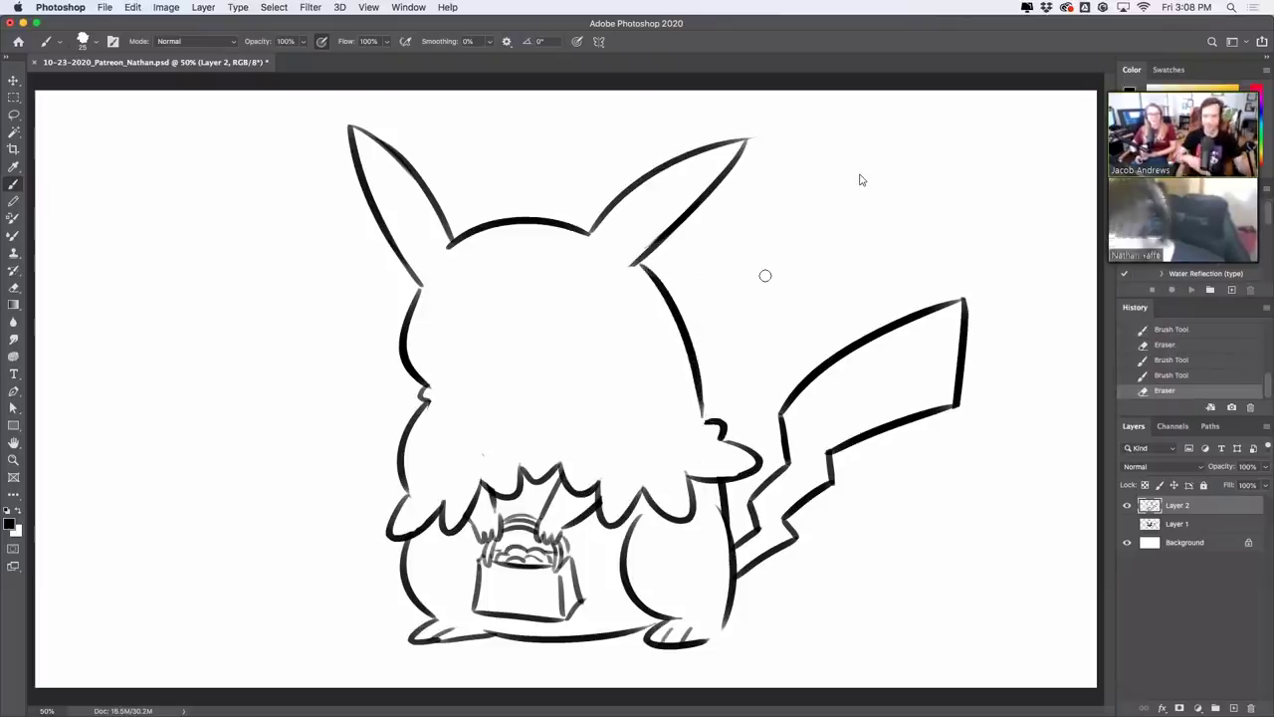
Draw two small oval eyes on the face and undo the extra stroke
drag(447, 296, 454, 290)
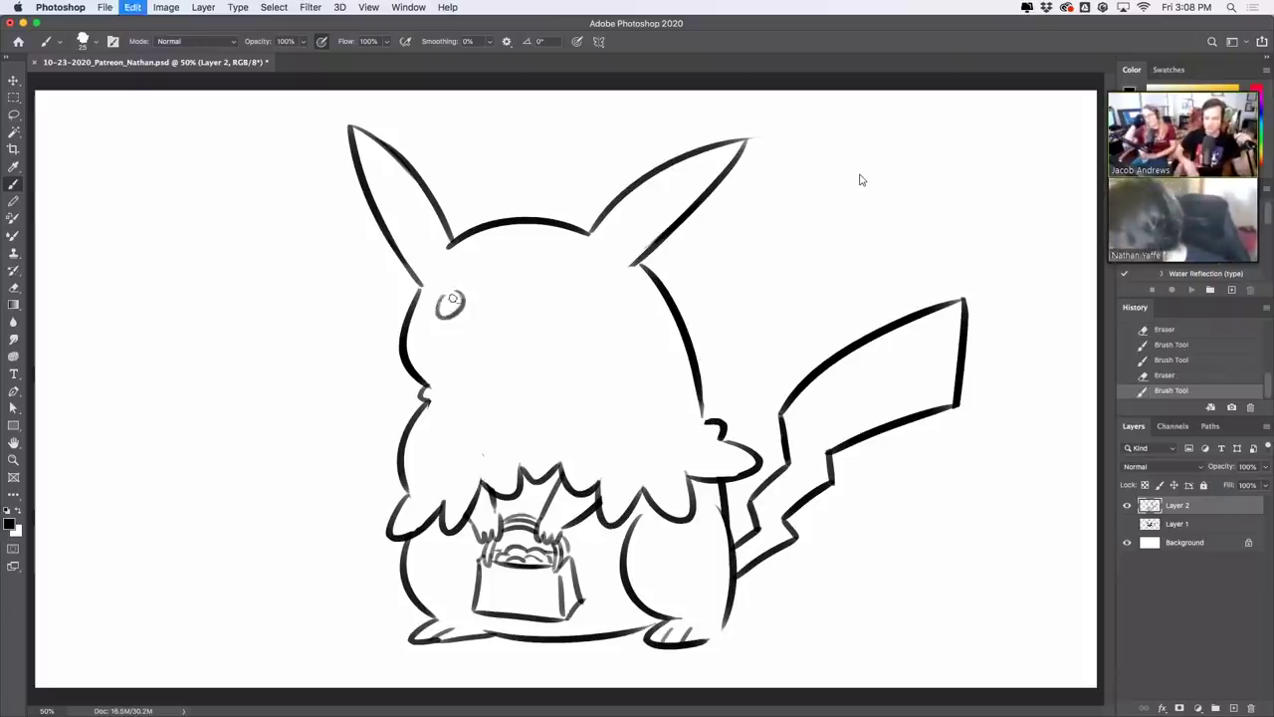
drag(589, 283, 604, 299)
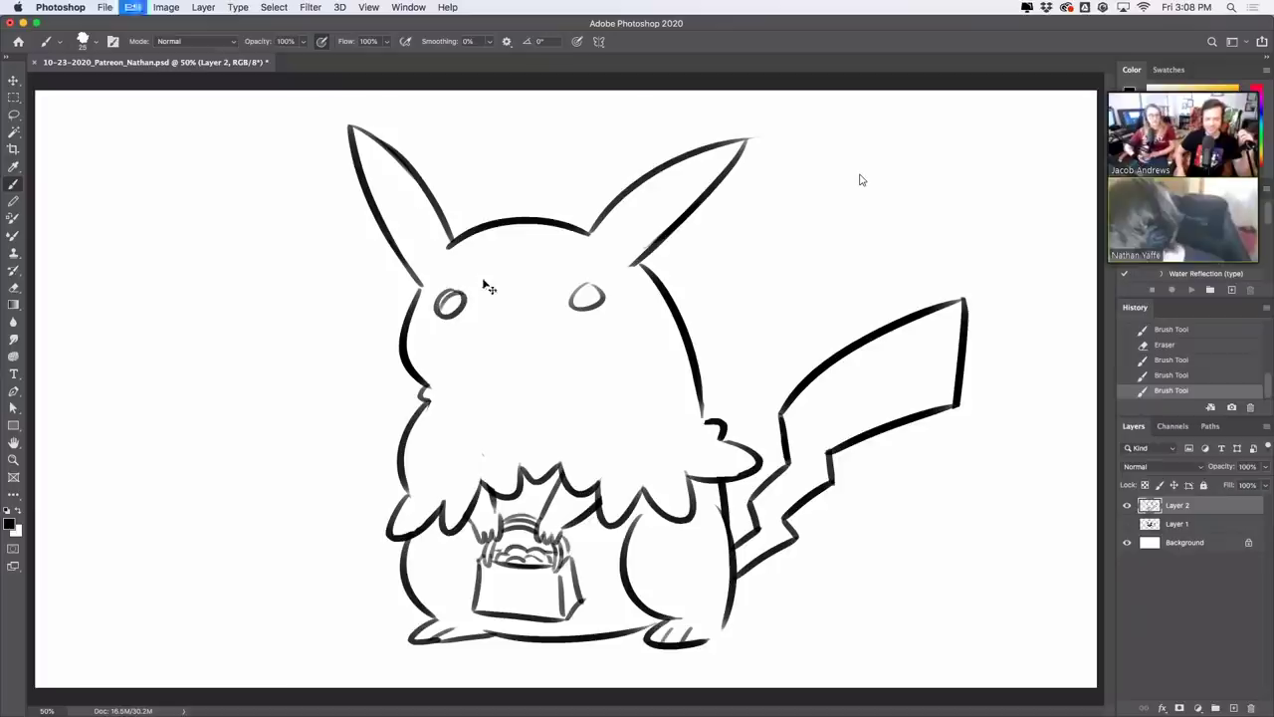
key(super+z)
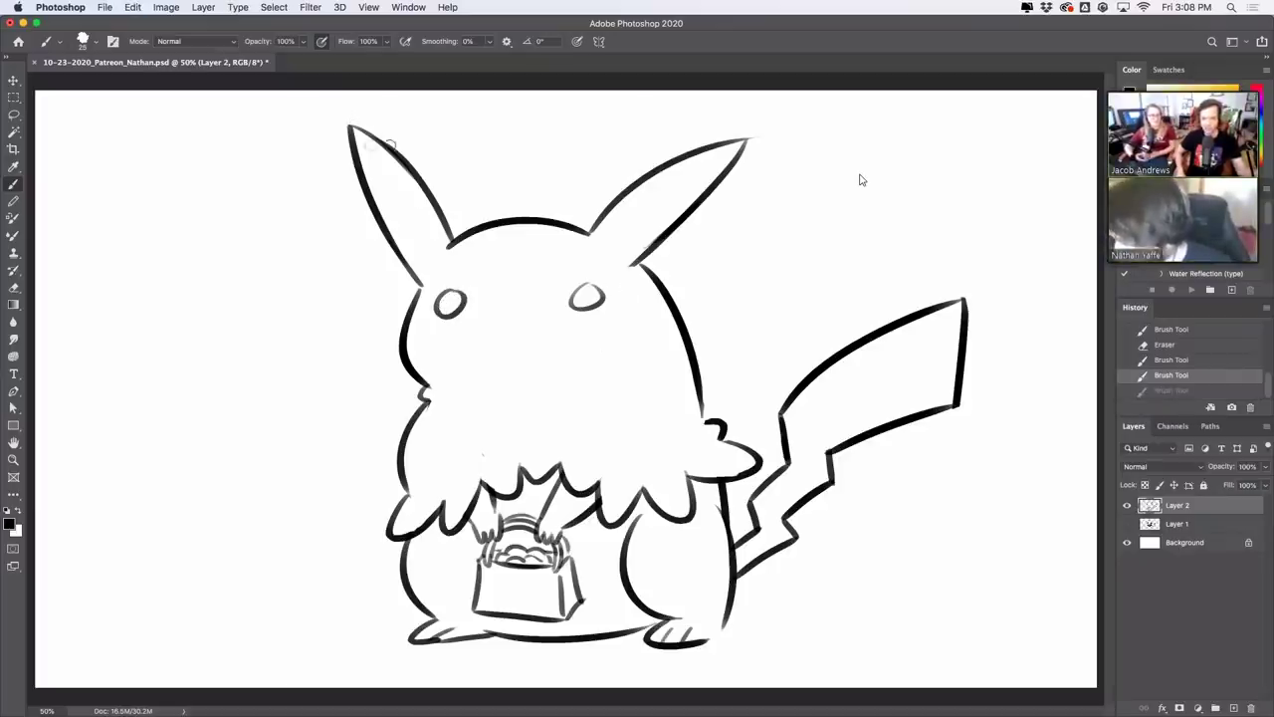
Erase the left ear's inner edge and redraw the ear with a bent, ragged tip and small notches at its base
mouse_move(357, 129)
mouse_down()
mouse_move(426, 181)
mouse_move(447, 231)
mouse_move(423, 197)
mouse_up()
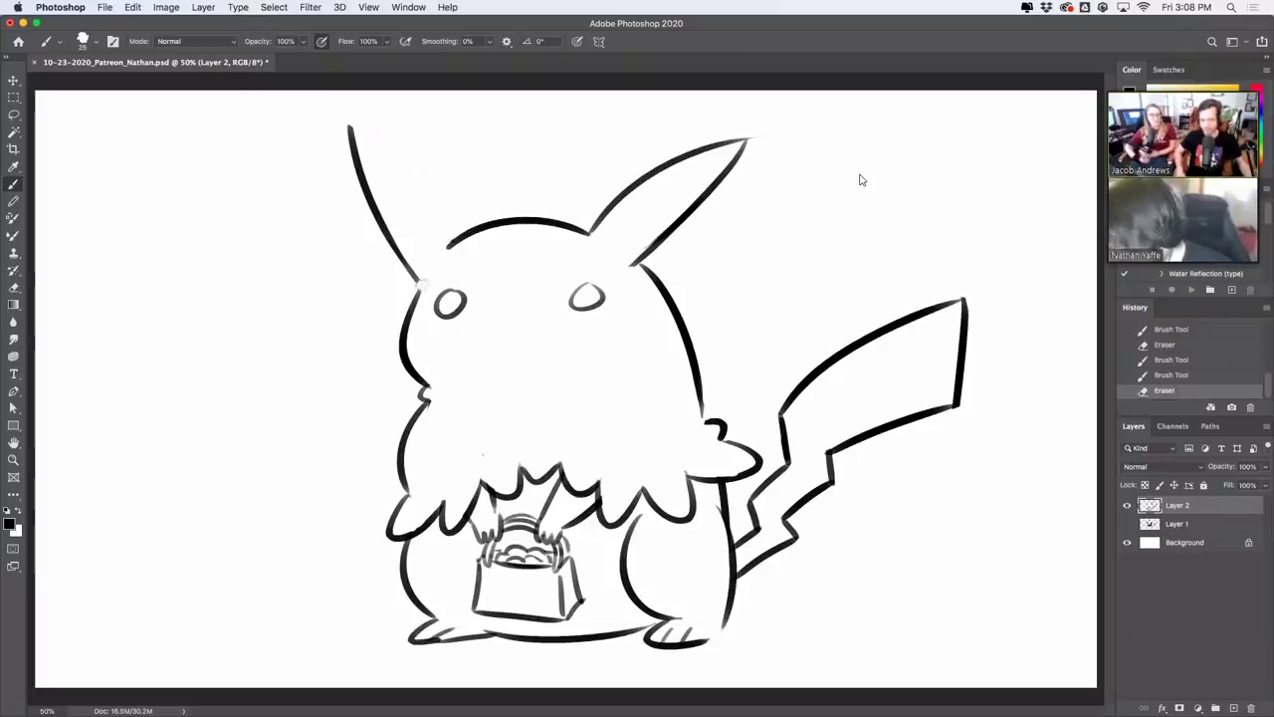
mouse_move(420, 284)
mouse_down()
mouse_move(421, 268)
mouse_move(414, 288)
mouse_up()
key(b)
mouse_move(440, 229)
mouse_down()
mouse_move(452, 246)
mouse_move(404, 159)
mouse_up()
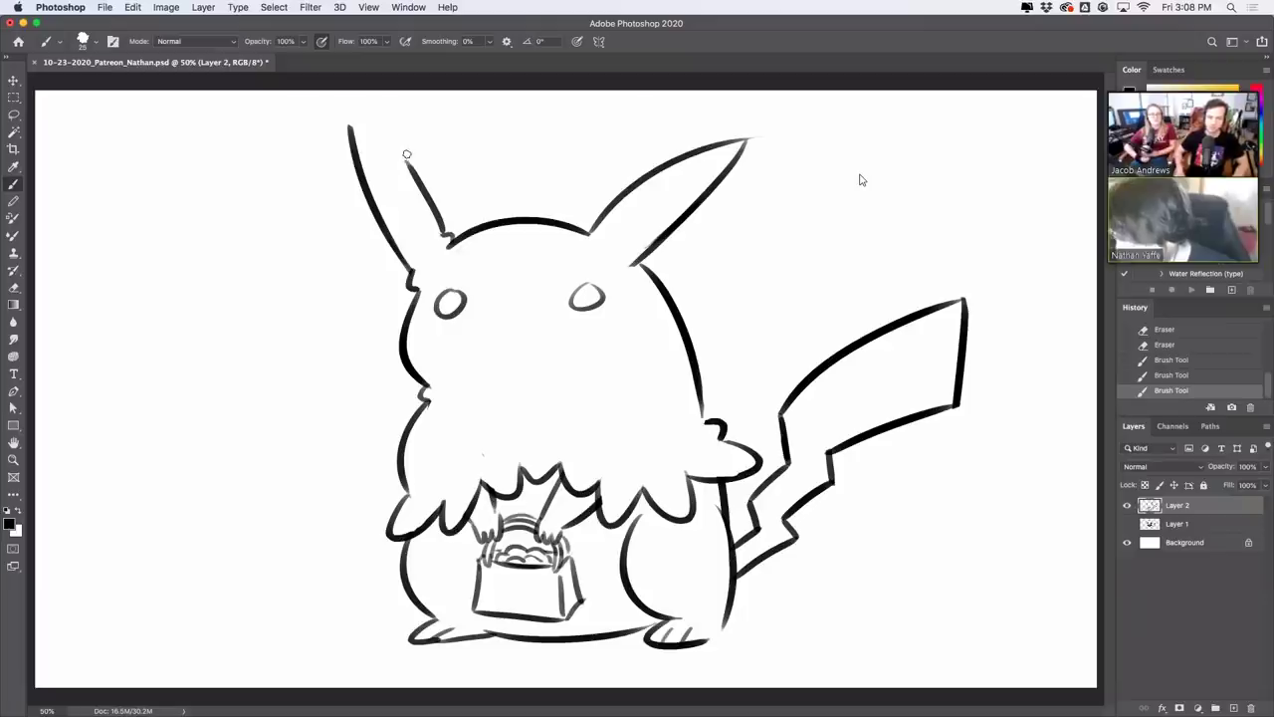
mouse_move(355, 126)
mouse_down()
mouse_move(321, 109)
mouse_move(323, 133)
mouse_move(354, 145)
mouse_up()
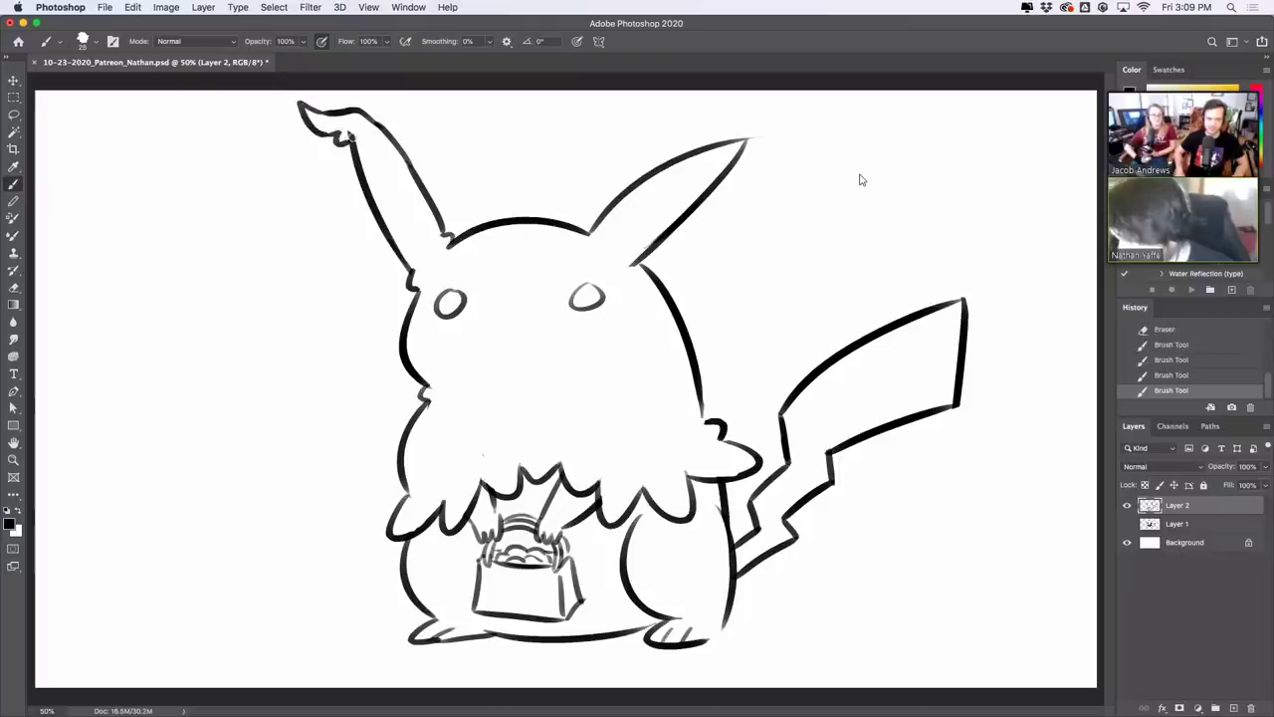
Extend the right ear into a wavy, drooping ragged tip and erase the old pointed tip inside it
mouse_move(709, 149)
mouse_down()
mouse_move(754, 164)
mouse_move(753, 131)
mouse_move(754, 154)
mouse_up()
key(super+z)
drag(755, 154, 794, 156)
mouse_move(714, 184)
mouse_down()
mouse_move(775, 162)
mouse_move(805, 184)
mouse_up()
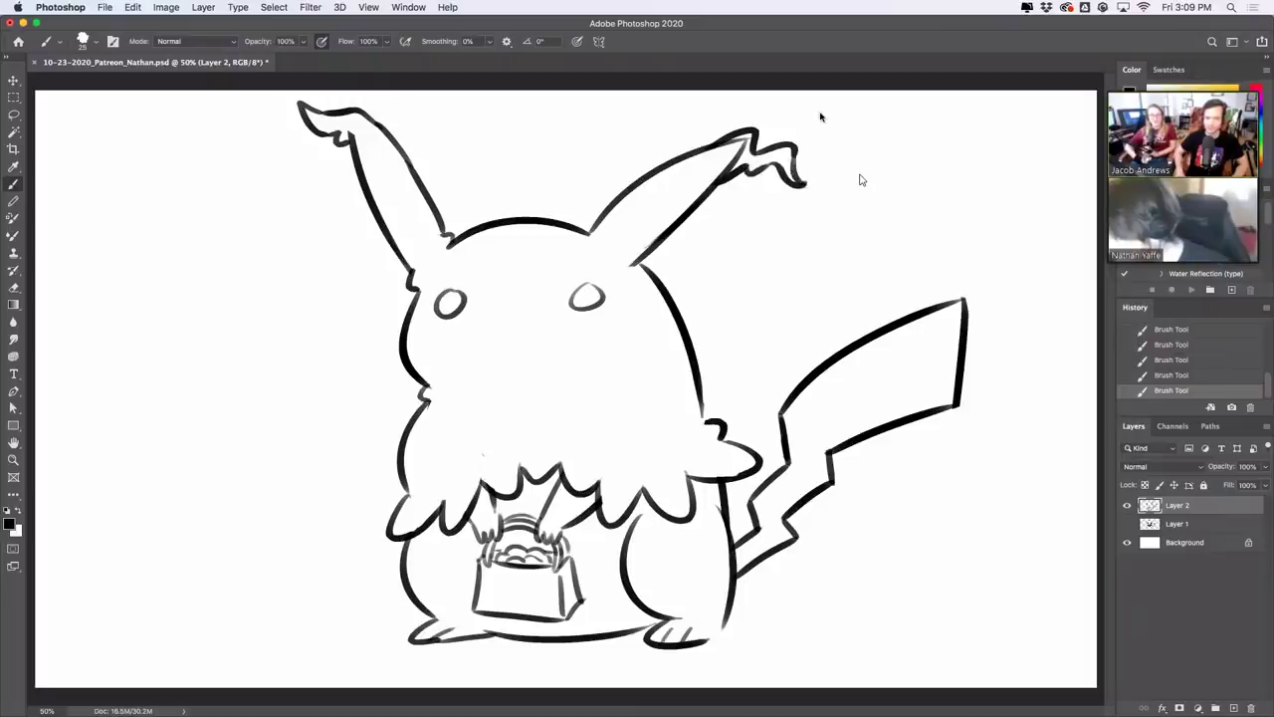
mouse_move(731, 151)
mouse_down()
mouse_move(744, 140)
mouse_move(722, 170)
mouse_up()
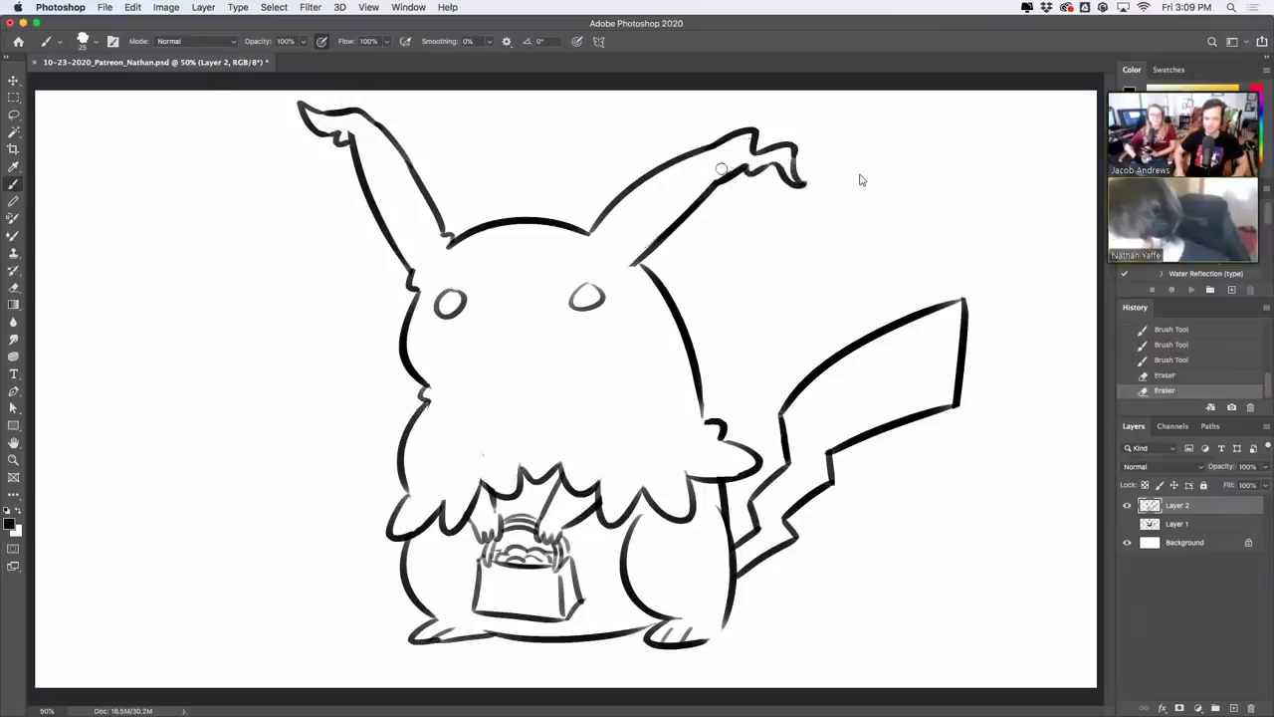
Add a small rounded fold where the right ear meets the head and clean up the ear's outer base
drag(589, 233, 602, 218)
key(super+z)
key(super+z)
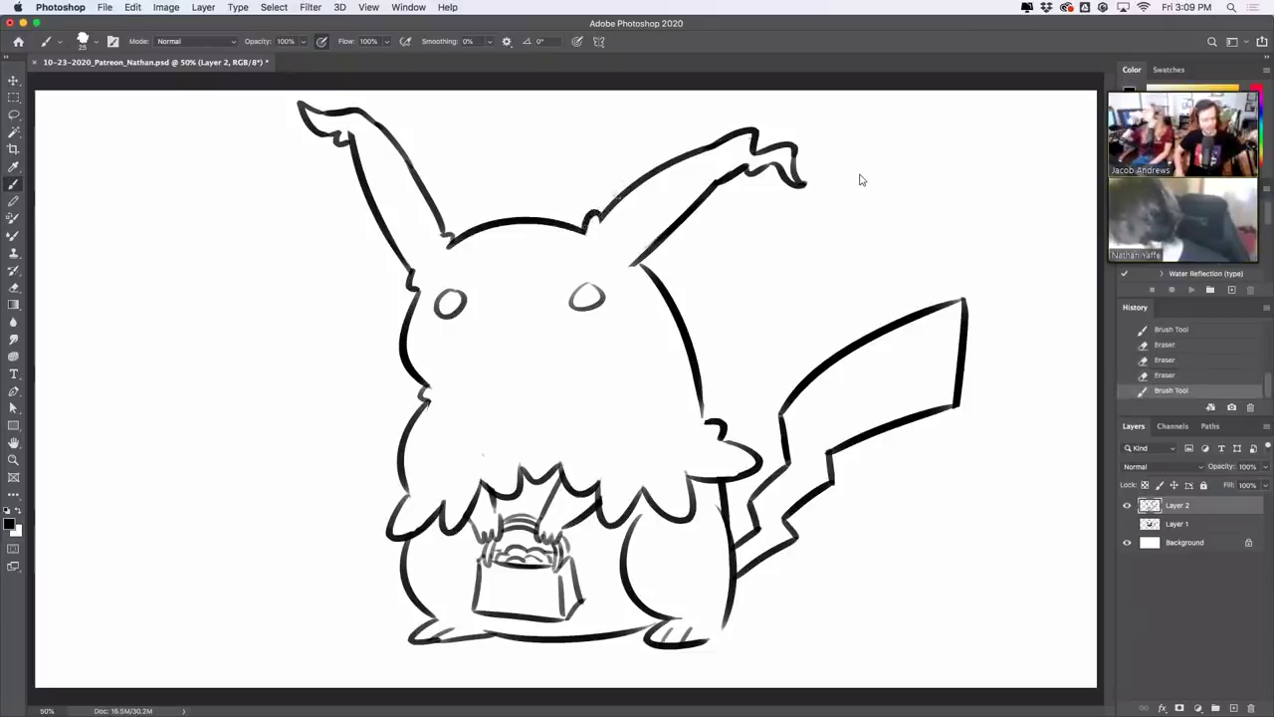
mouse_move(625, 259)
mouse_down()
mouse_move(687, 190)
mouse_move(640, 249)
mouse_up()
drag(634, 258, 693, 171)
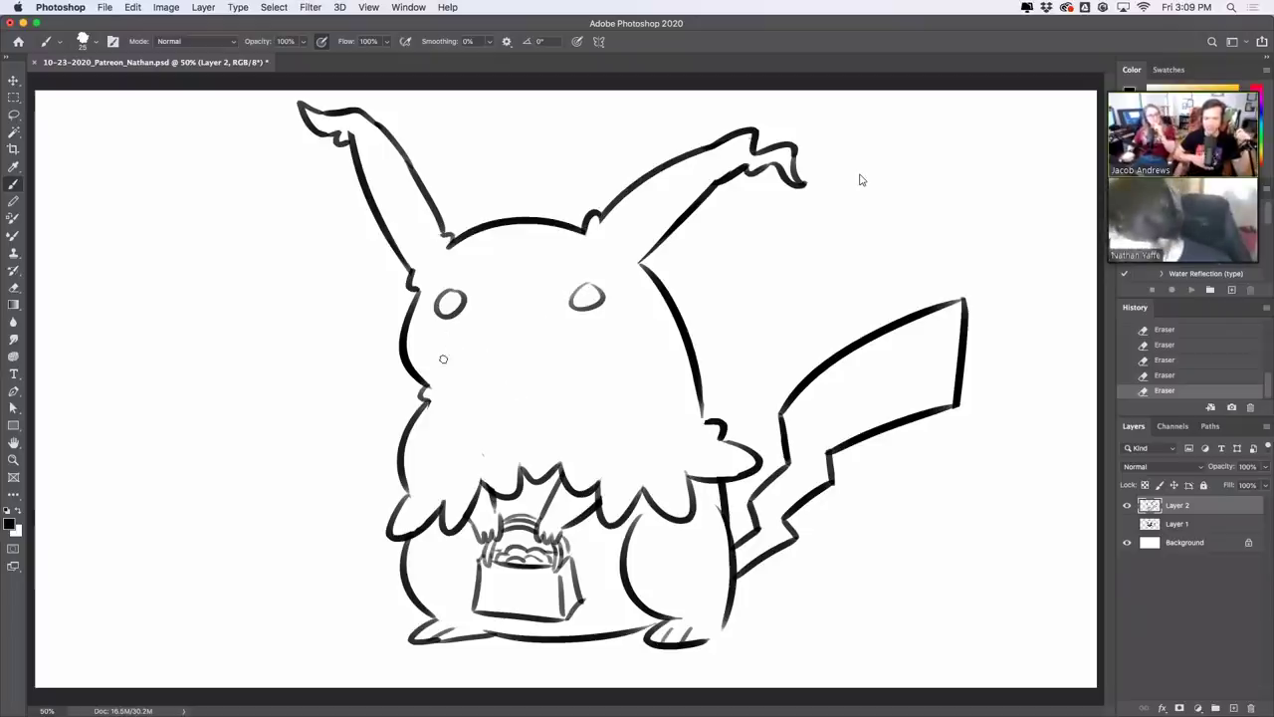
Draw a jagged zigzag mouth across the face and sketch dark rings around both eyes
mouse_move(433, 335)
mouse_down()
mouse_move(464, 365)
mouse_move(481, 345)
mouse_move(557, 337)
mouse_move(574, 360)
mouse_move(623, 311)
mouse_up()
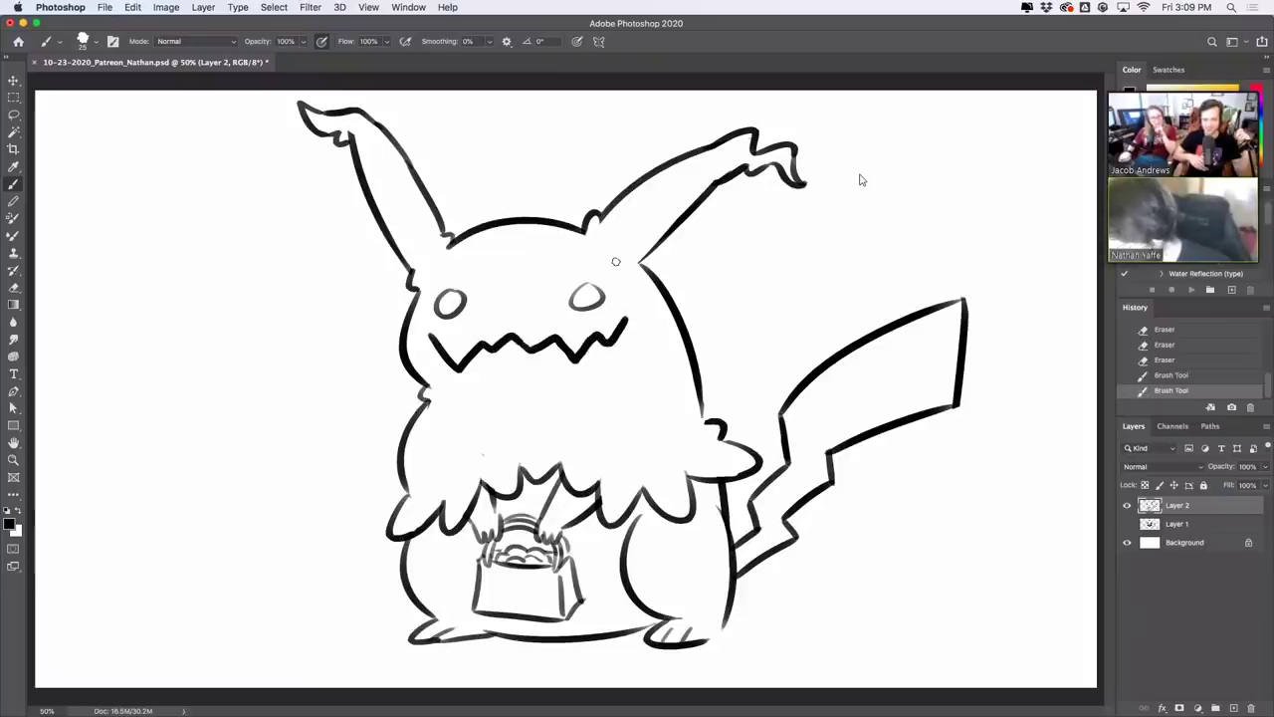
mouse_move(438, 319)
mouse_down()
mouse_move(475, 310)
mouse_move(447, 275)
mouse_move(460, 324)
mouse_move(470, 282)
mouse_move(448, 283)
mouse_move(466, 310)
mouse_up()
mouse_move(575, 313)
mouse_down()
mouse_move(565, 299)
mouse_move(581, 324)
mouse_move(612, 298)
mouse_move(607, 274)
mouse_move(592, 270)
mouse_up()
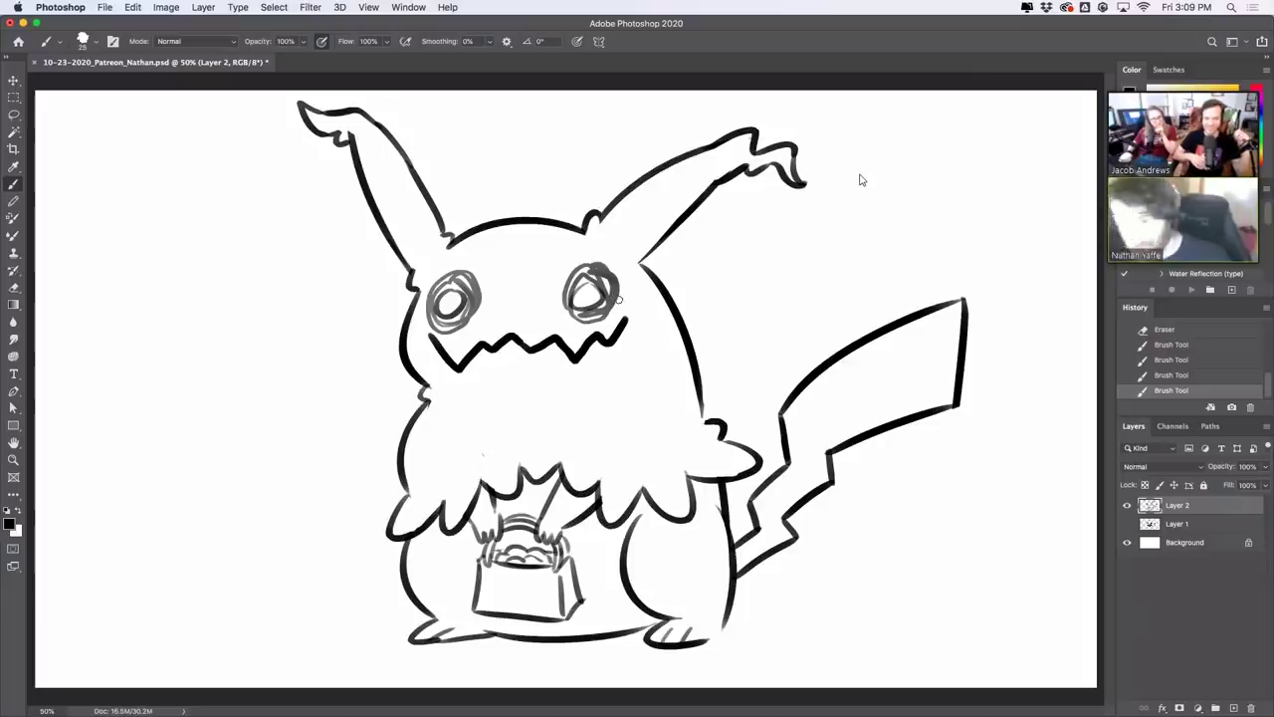
Hatch zigzag marks on both cheeks and shade the right ear's ragged tip
drag(649, 300, 647, 340)
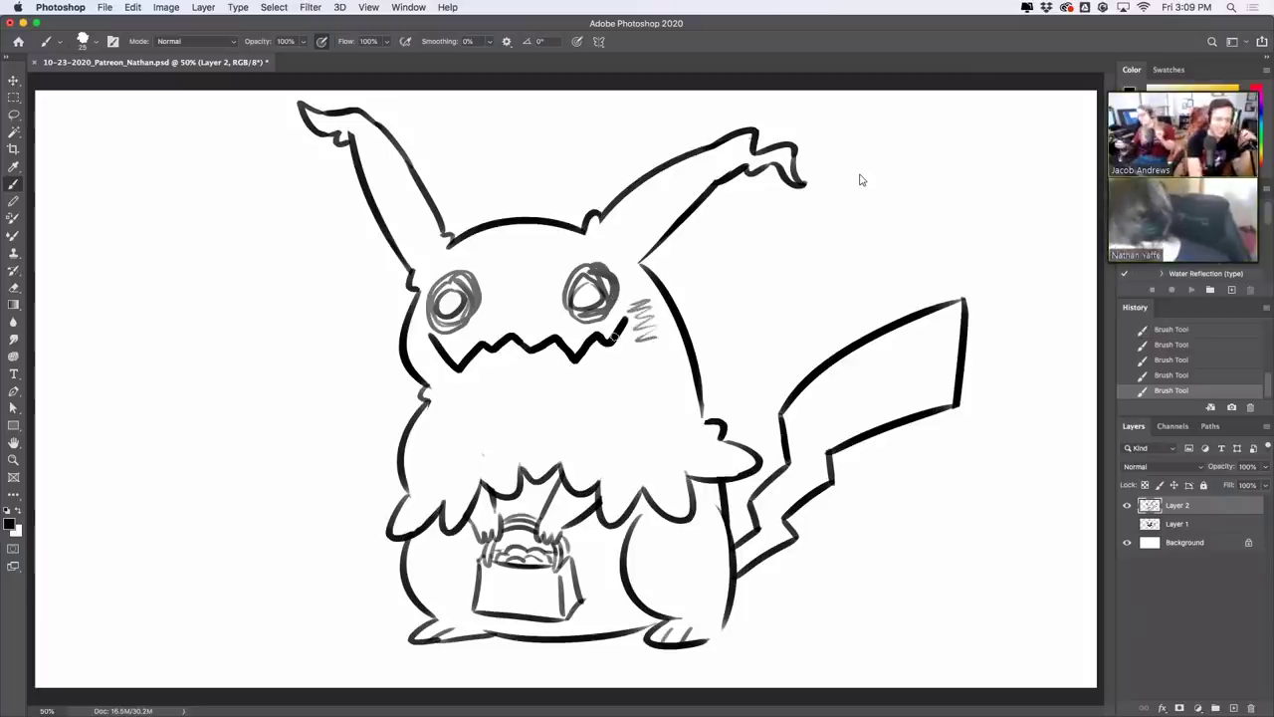
mouse_move(419, 332)
mouse_down()
mouse_move(416, 359)
mouse_move(437, 357)
mouse_up()
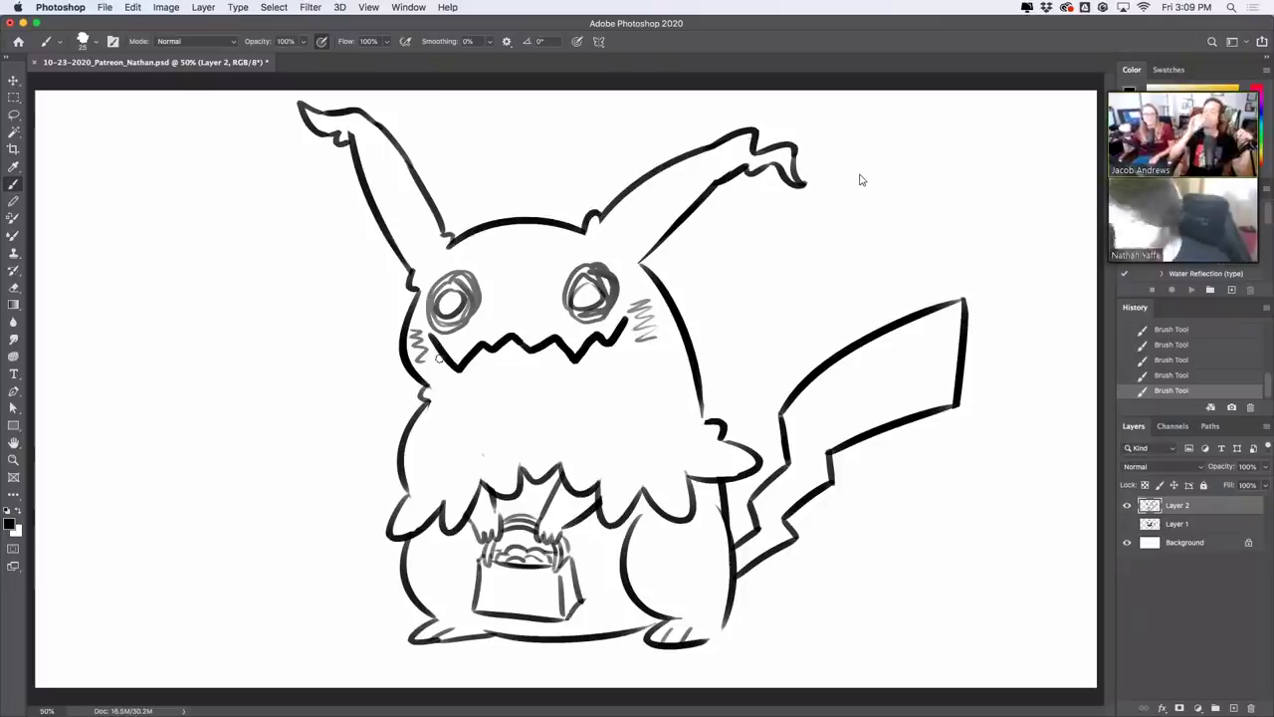
mouse_move(692, 174)
mouse_down()
mouse_move(746, 140)
mouse_move(762, 159)
mouse_move(787, 149)
mouse_move(796, 180)
mouse_up()
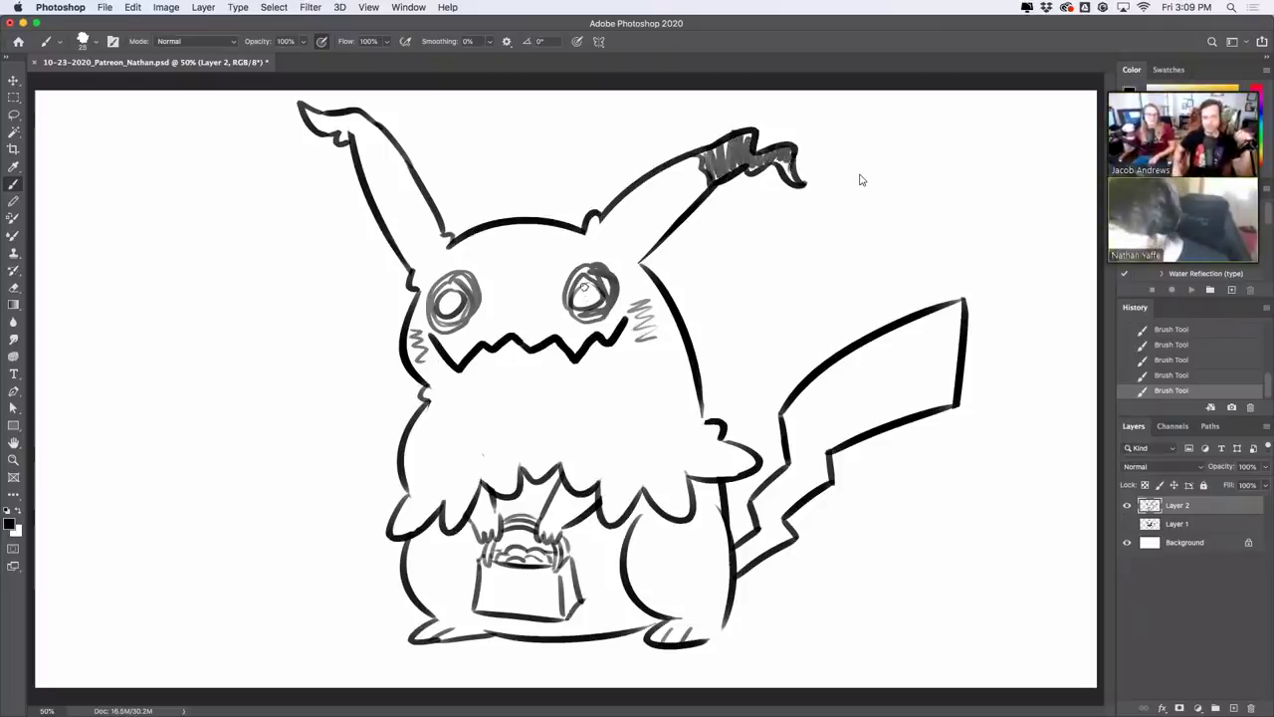
Fill dark pupils in both eyes, leaving highlights, and draw two short vertical eye slits on the cape's chest
mouse_move(579, 288)
mouse_down()
mouse_move(597, 294)
mouse_move(580, 305)
mouse_move(587, 290)
mouse_move(601, 302)
mouse_up()
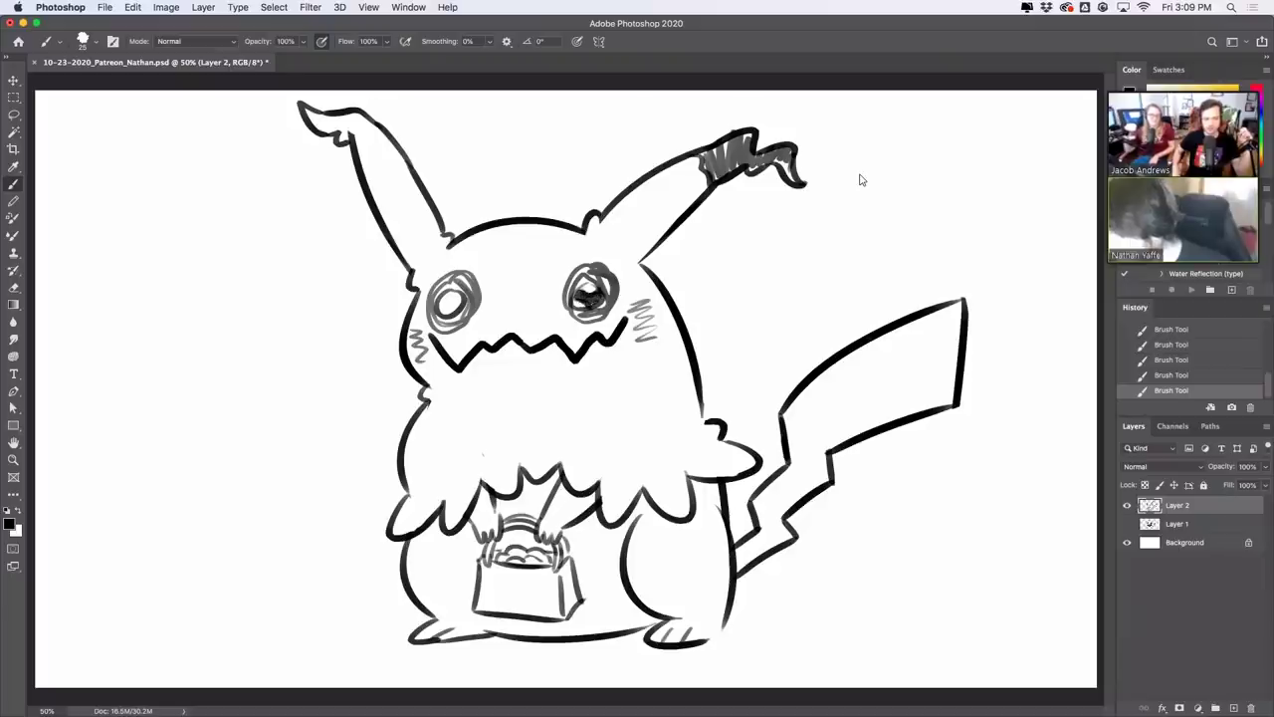
drag(456, 297, 459, 305)
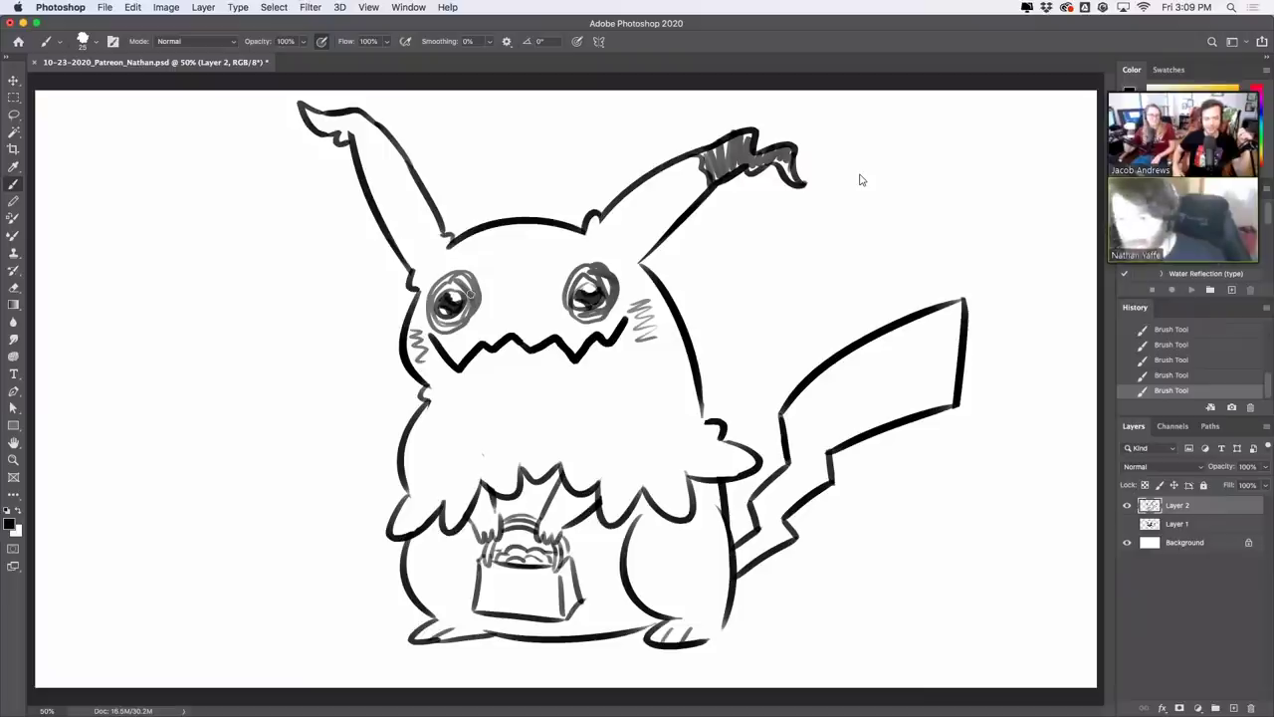
mouse_move(515, 418)
mouse_down()
mouse_move(515, 433)
mouse_move(554, 430)
mouse_up()
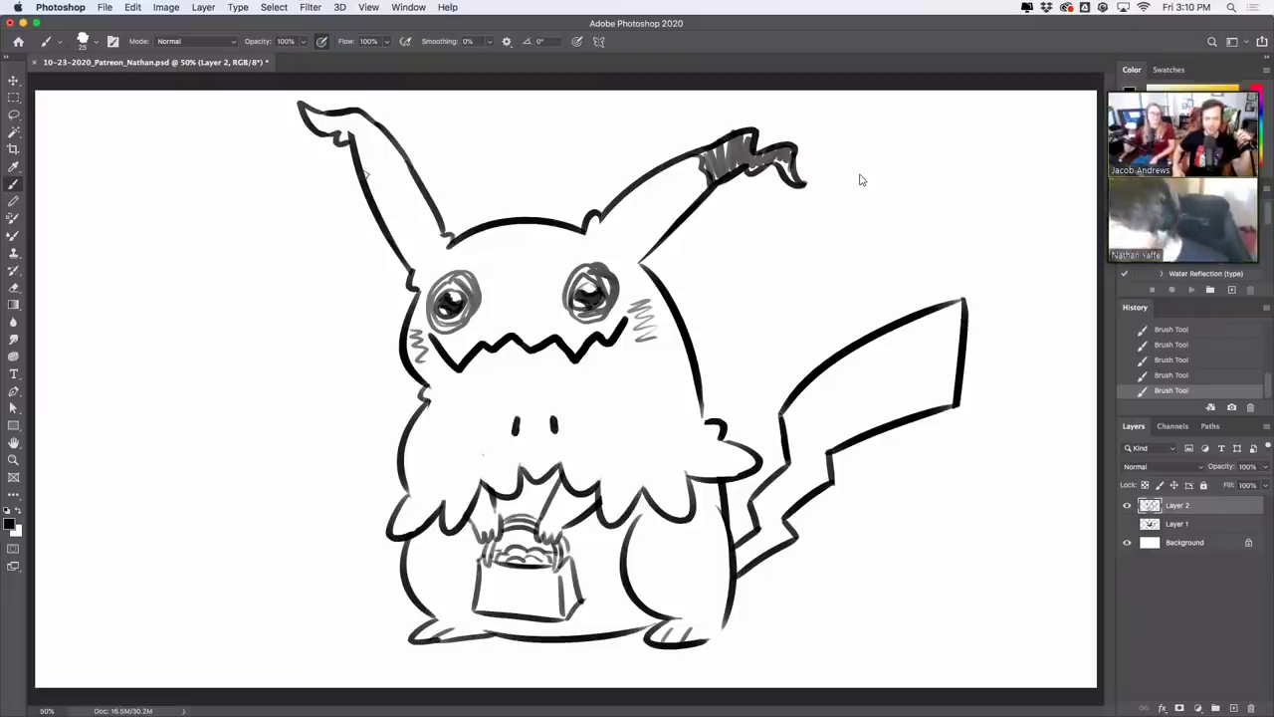
Shade the left ear's tip and fill the gaps beneath the cape's scalloped hem with solid black
mouse_move(388, 129)
mouse_down()
mouse_move(361, 171)
mouse_move(329, 141)
mouse_up()
drag(337, 113, 307, 128)
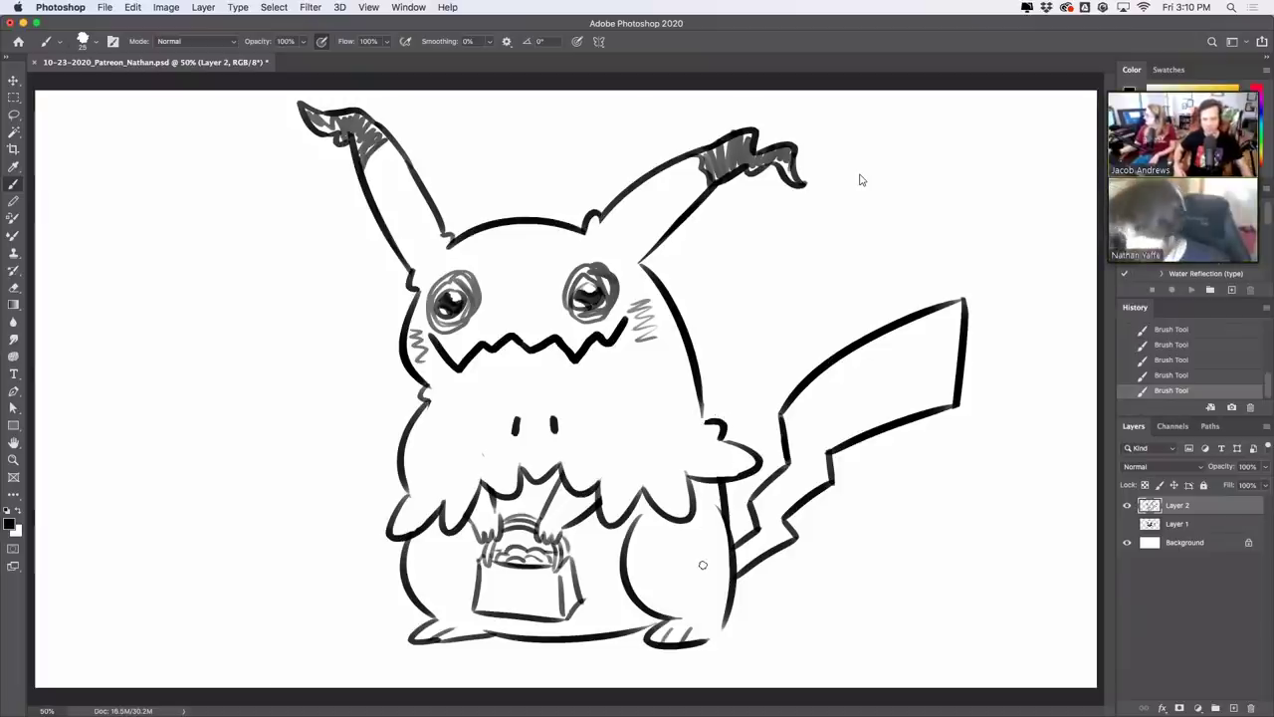
mouse_move(430, 543)
mouse_down()
mouse_move(428, 523)
mouse_move(434, 538)
mouse_up()
mouse_move(481, 490)
mouse_down()
mouse_move(482, 502)
mouse_move(552, 474)
mouse_move(551, 485)
mouse_move(593, 510)
mouse_move(591, 498)
mouse_move(649, 498)
mouse_move(645, 523)
mouse_move(641, 496)
mouse_move(644, 506)
mouse_move(711, 486)
mouse_move(714, 511)
mouse_move(752, 465)
mouse_move(733, 510)
mouse_up()
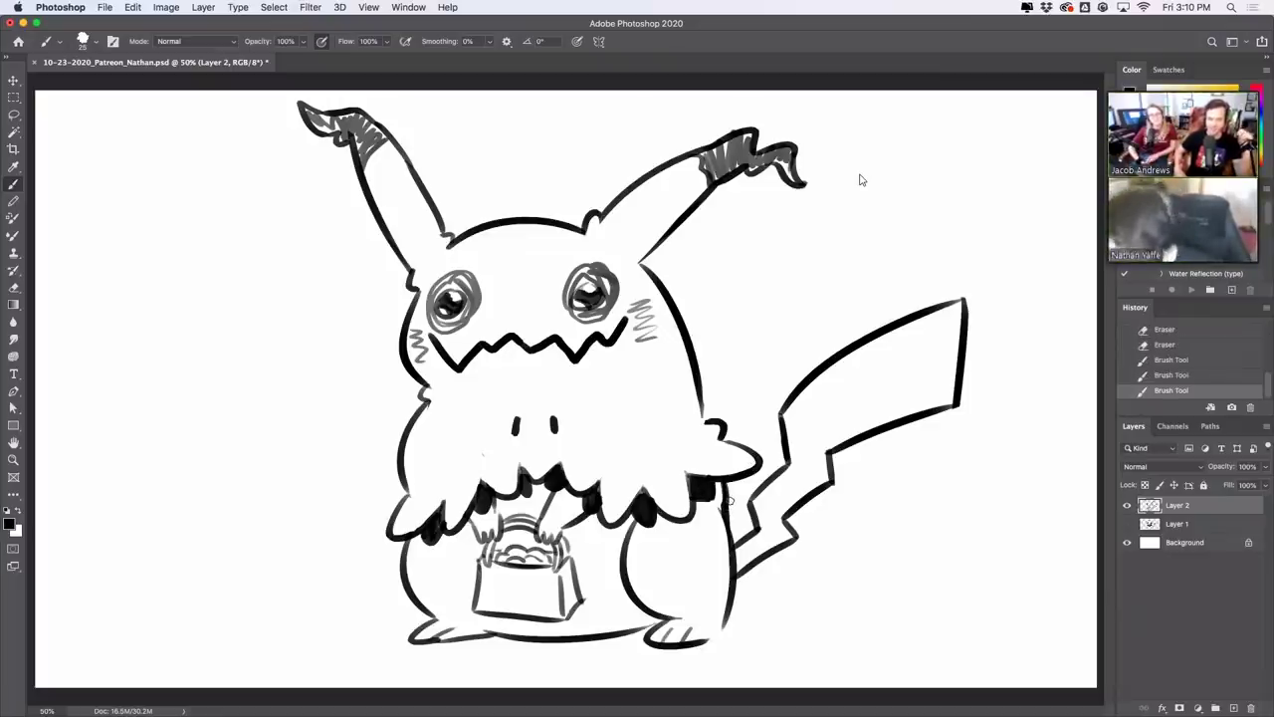
Hatch the tail's base and the bag's narrow side, and join the back line to the hem fold and right foot
mouse_move(745, 543)
mouse_down()
mouse_move(757, 553)
mouse_move(742, 567)
mouse_move(754, 555)
mouse_up()
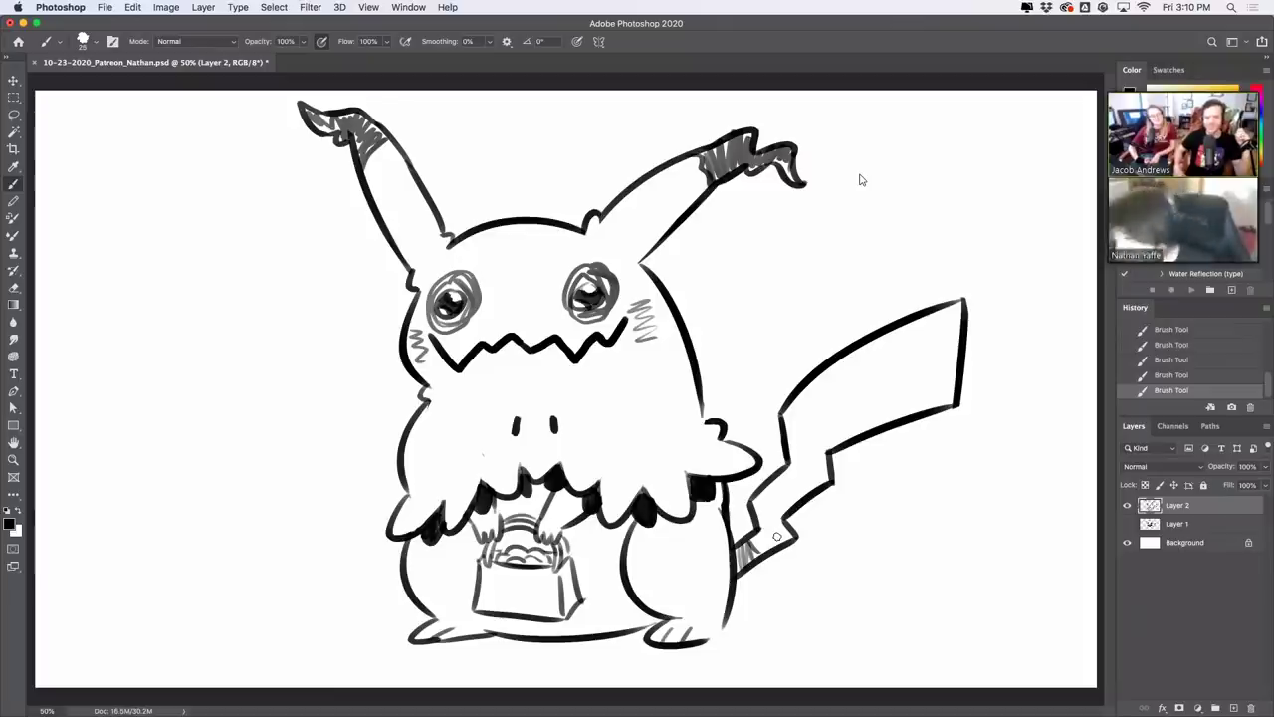
drag(603, 332, 608, 331)
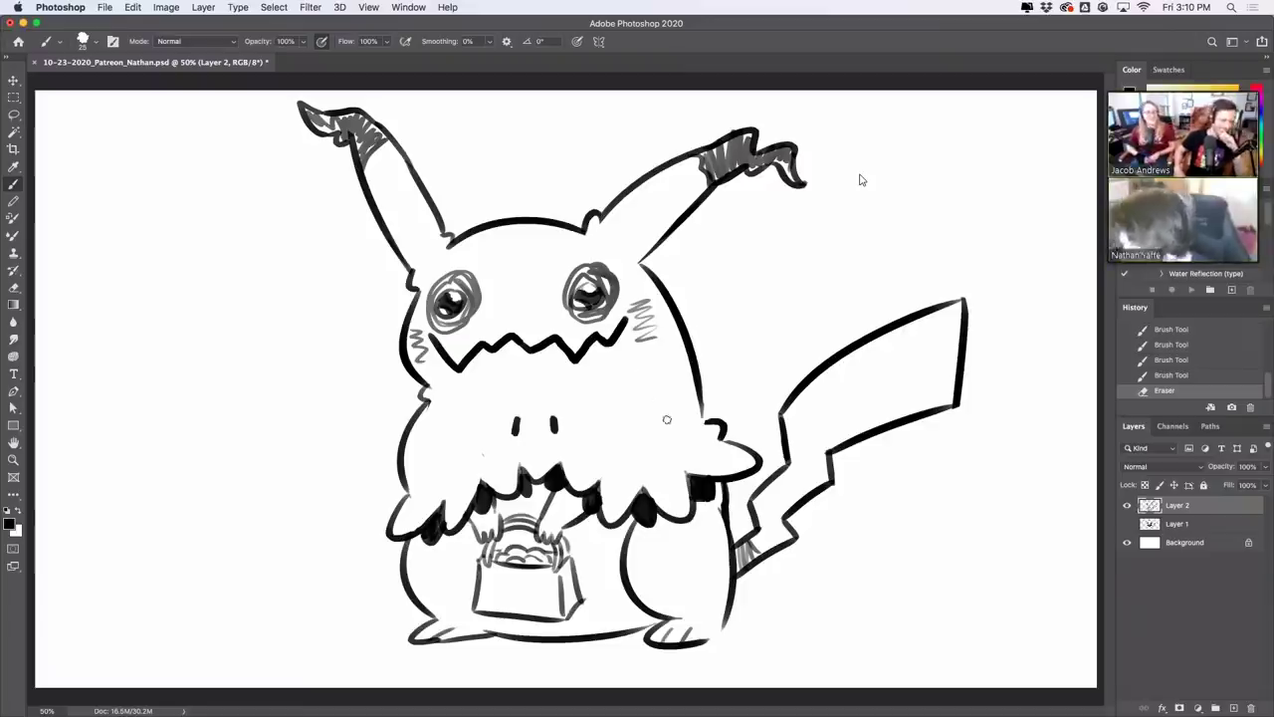
drag(701, 400, 704, 438)
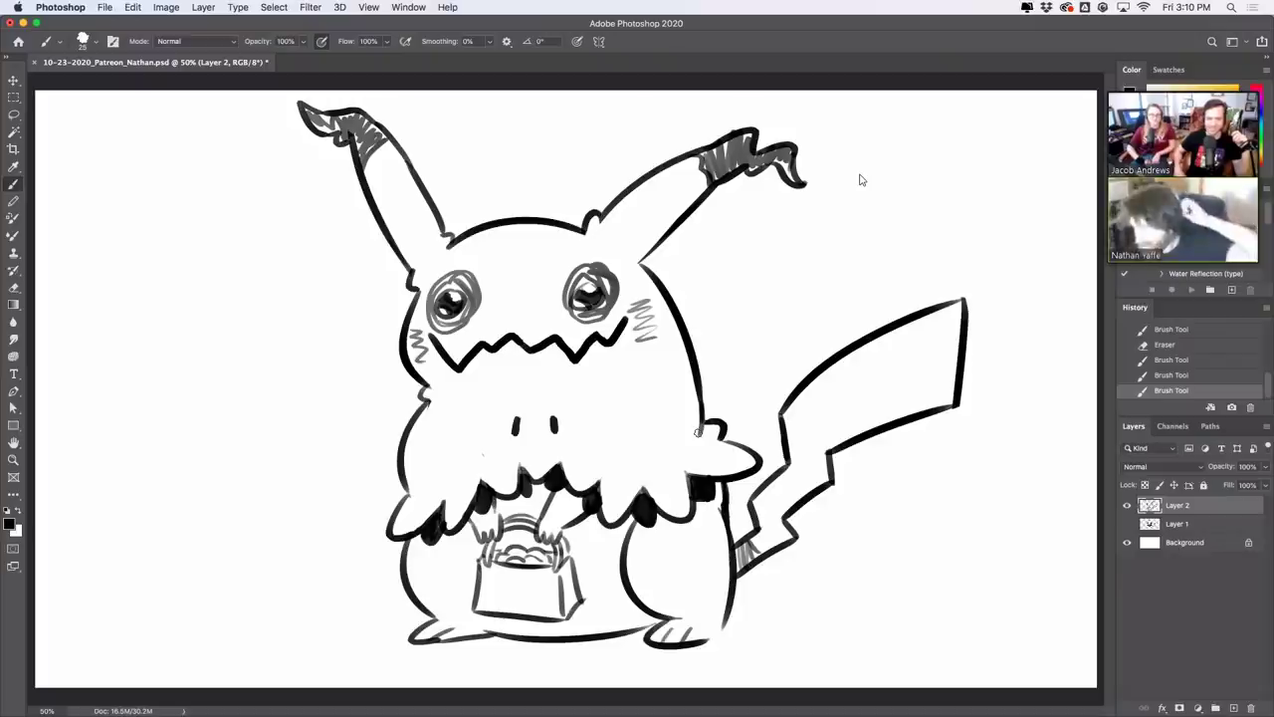
drag(563, 563, 569, 595)
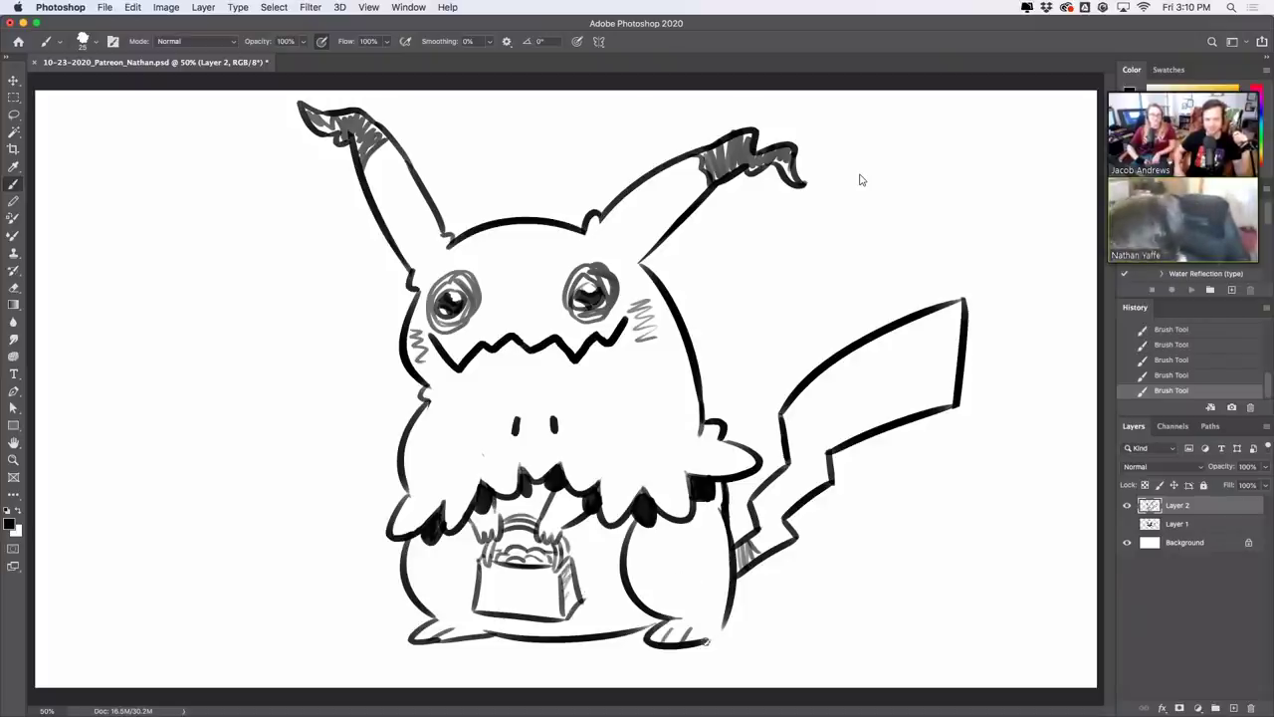
drag(706, 642, 732, 593)
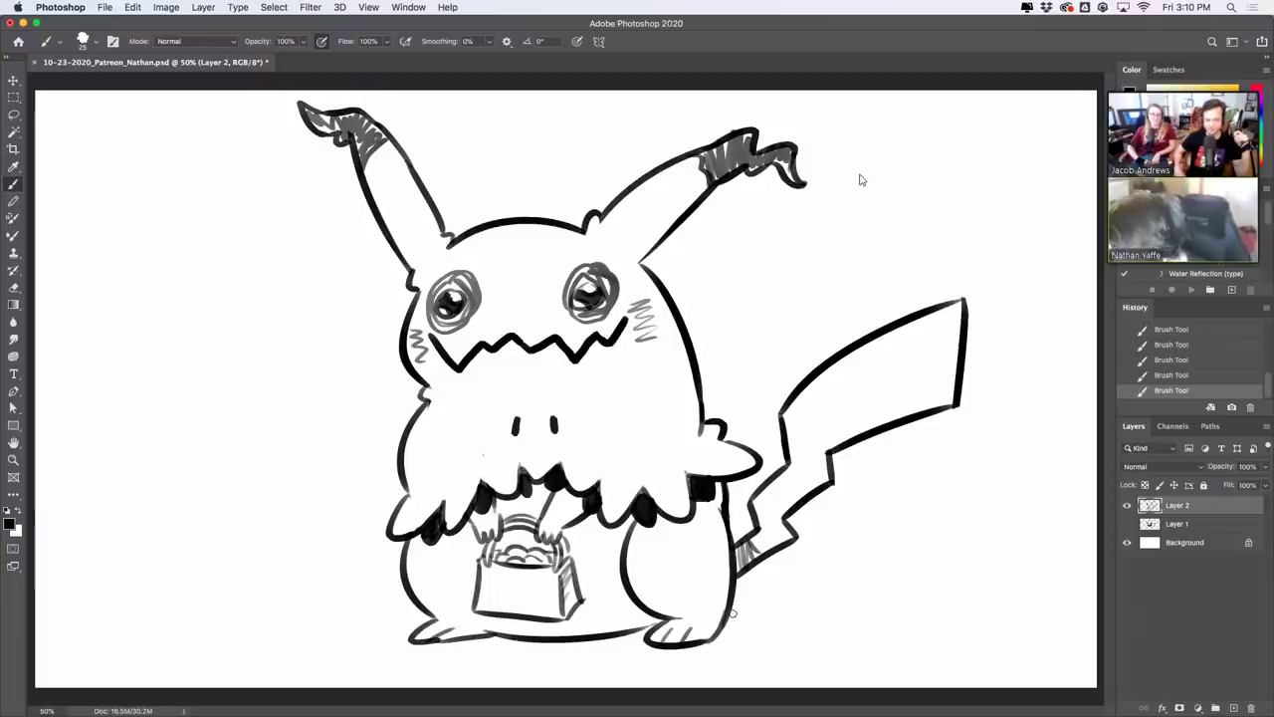
Draw two short crease lines on the cape below the right cheek and erase the stray specks near the hem and left knot
mouse_move(587, 394)
mouse_down()
mouse_move(642, 380)
mouse_move(645, 393)
mouse_up()
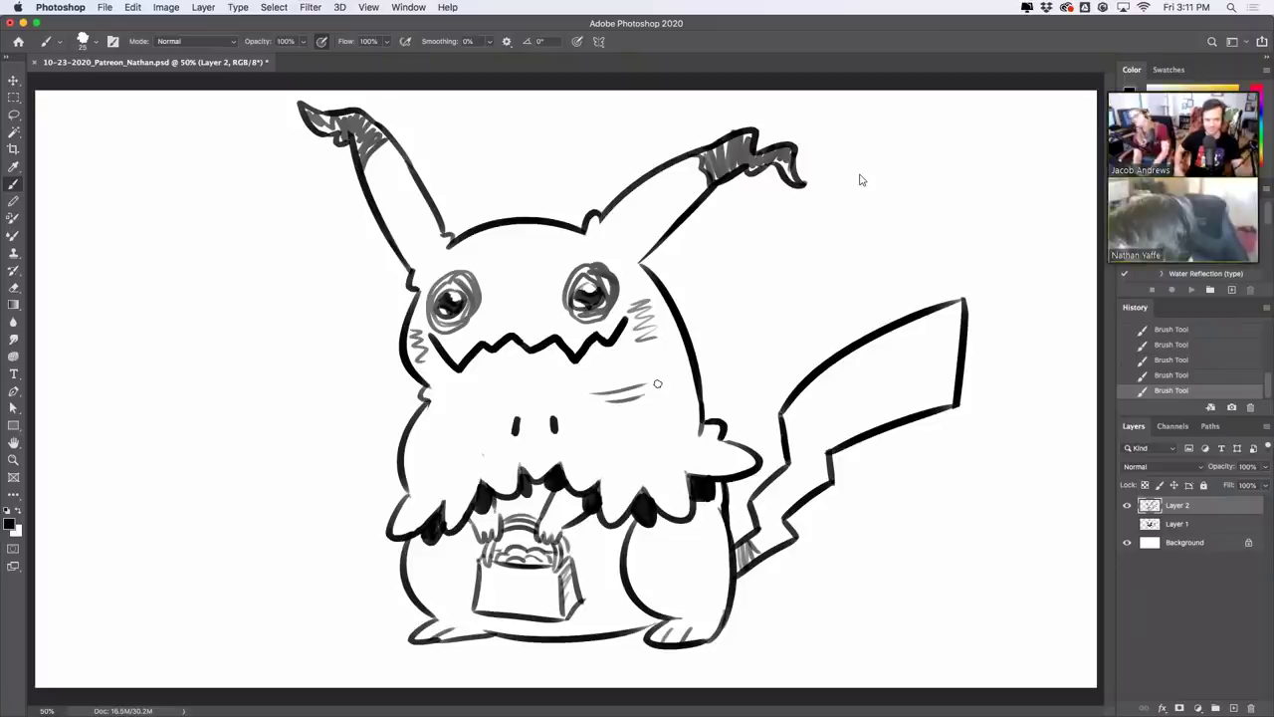
click(486, 451)
click(453, 386)
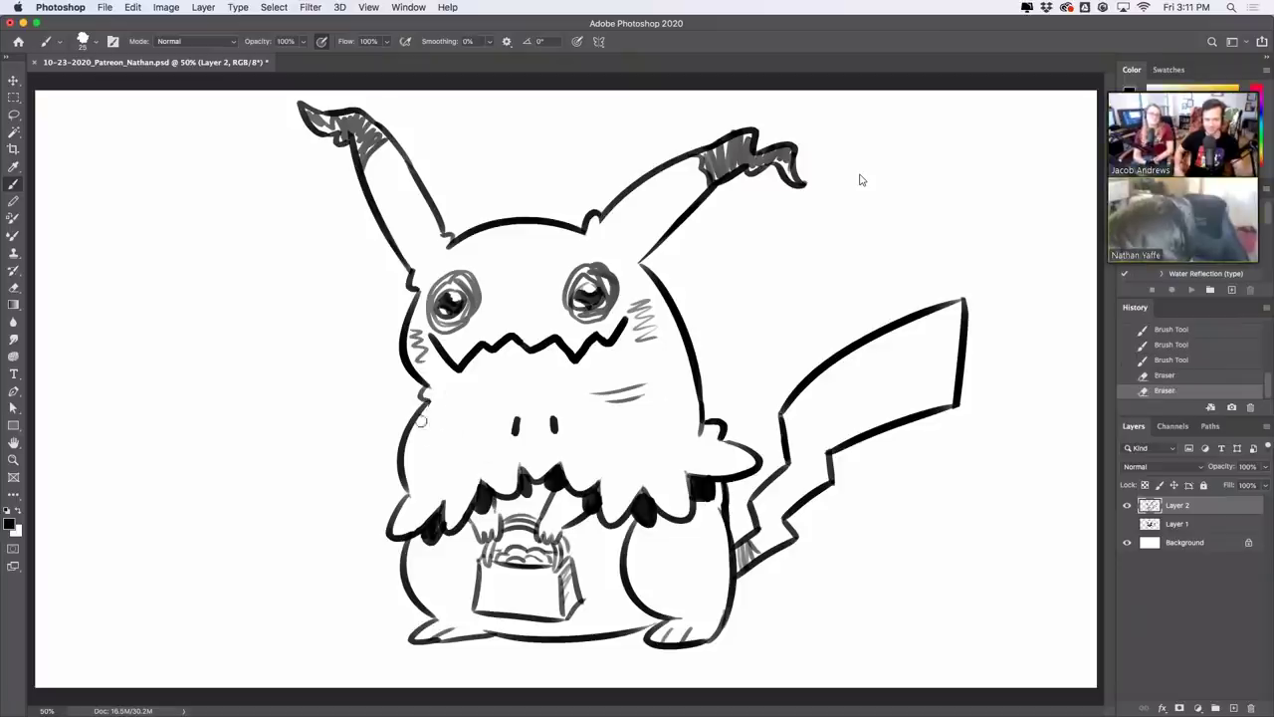
click(448, 390)
click(430, 391)
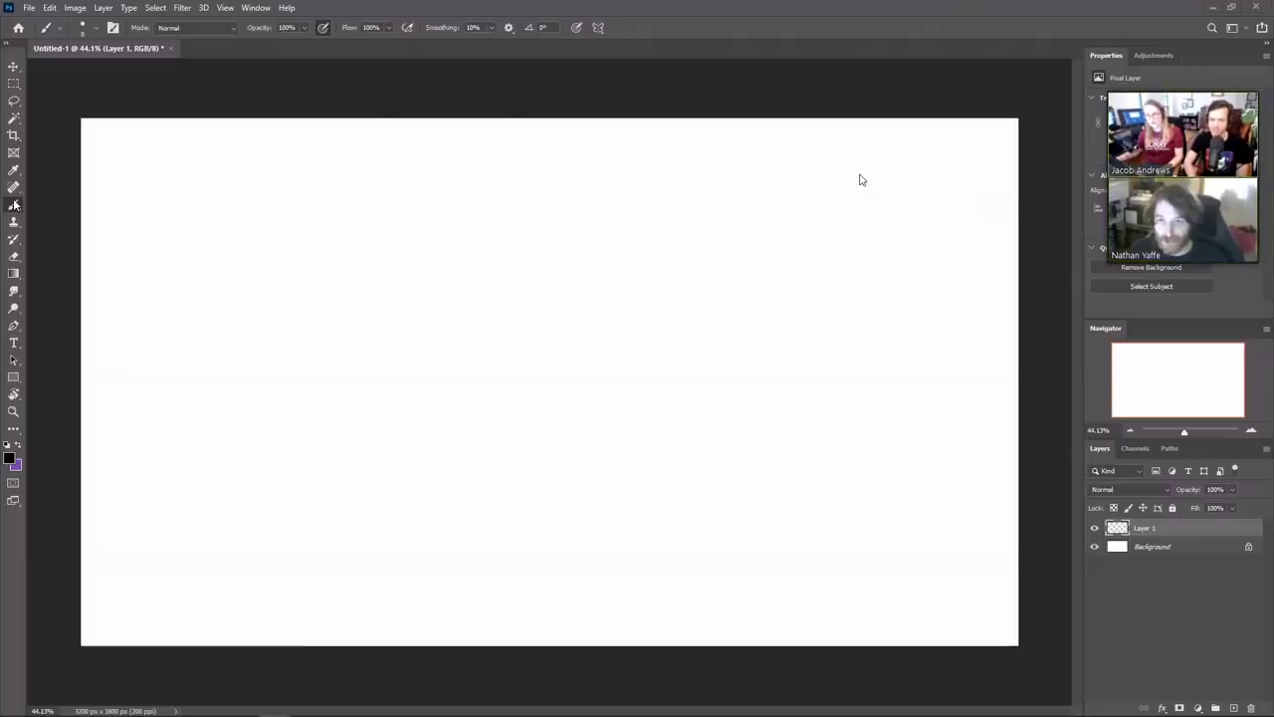
Switch to the Pencil tool and draw a short black dash on the upper part of the blank canvas
key(j)
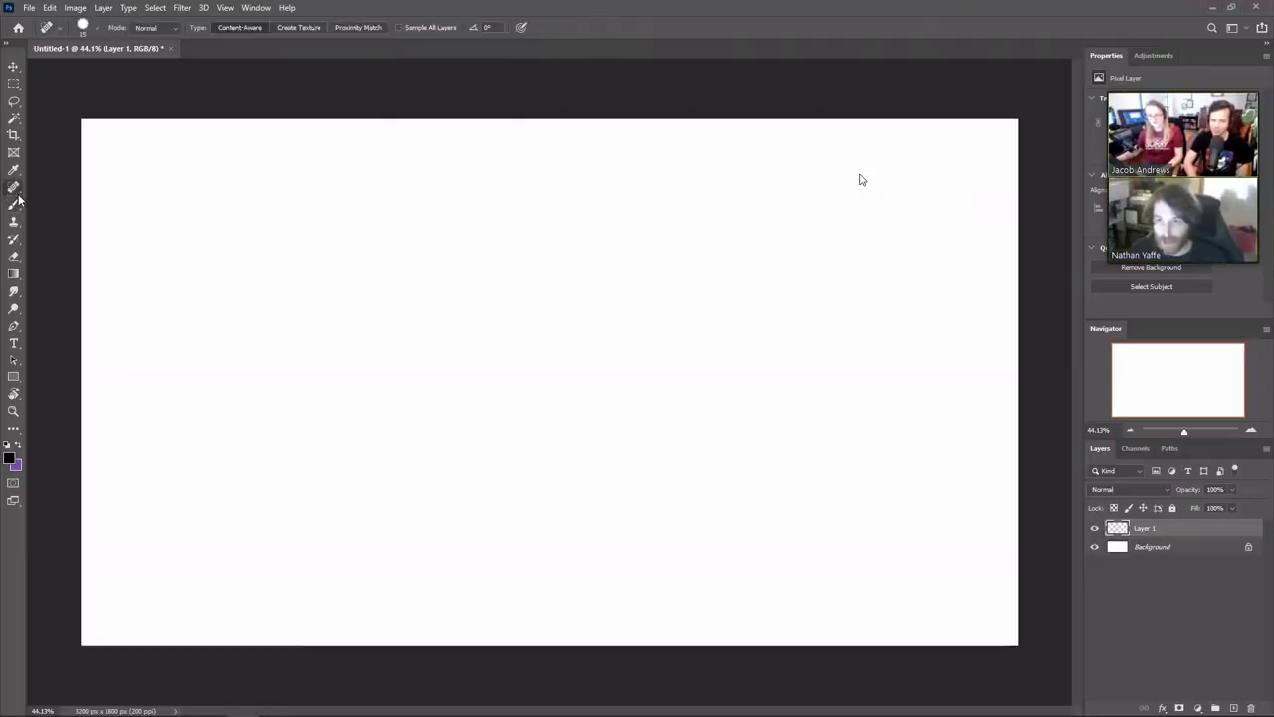
key(shift+b)
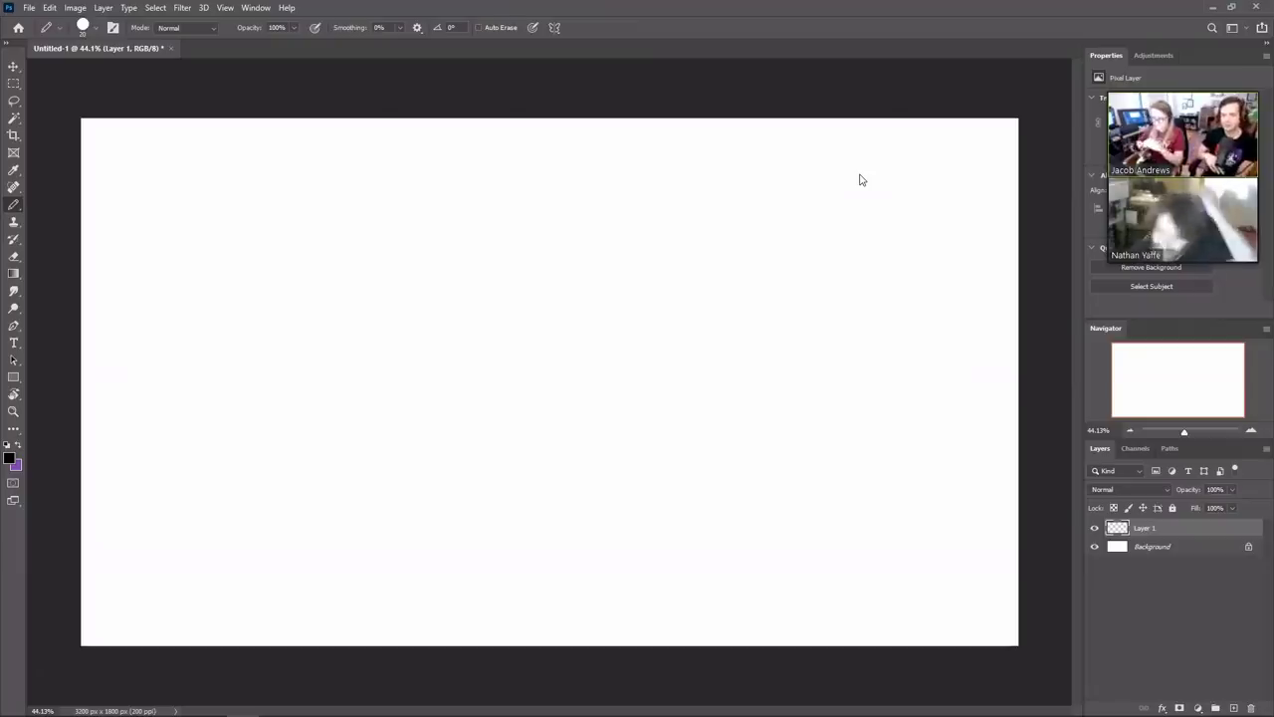
right_click(18, 212)
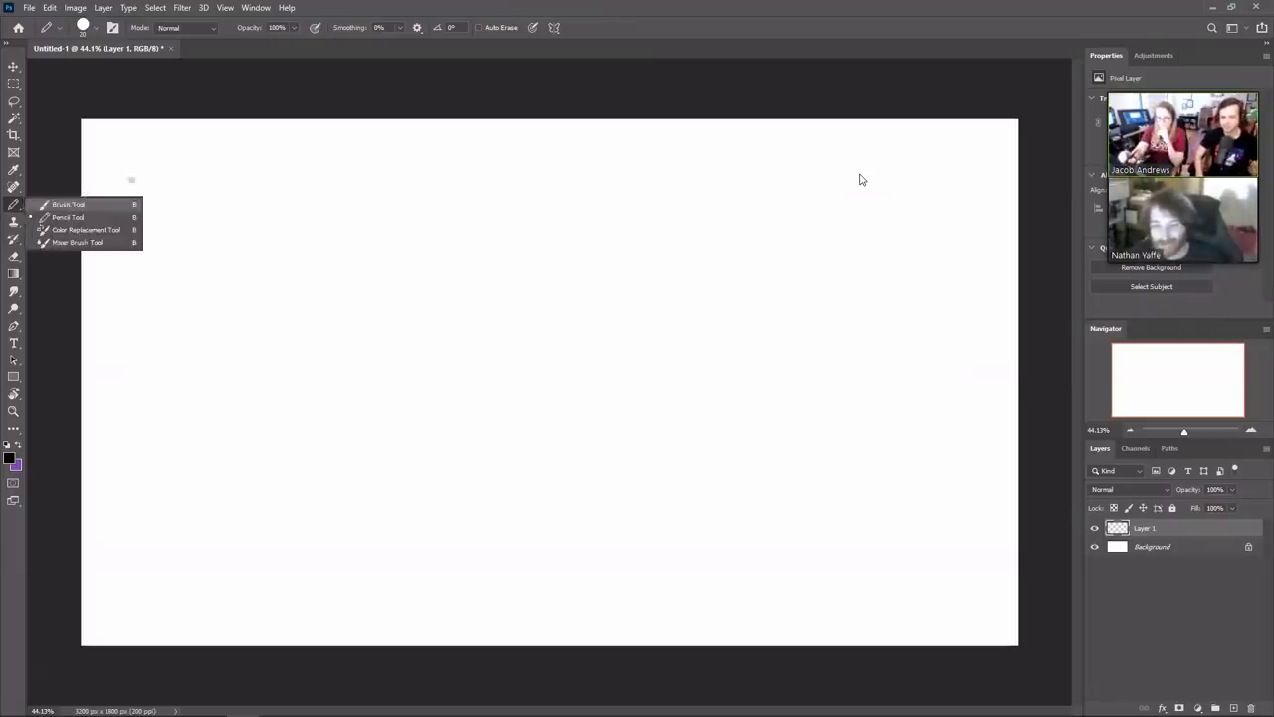
drag(459, 247, 465, 244)
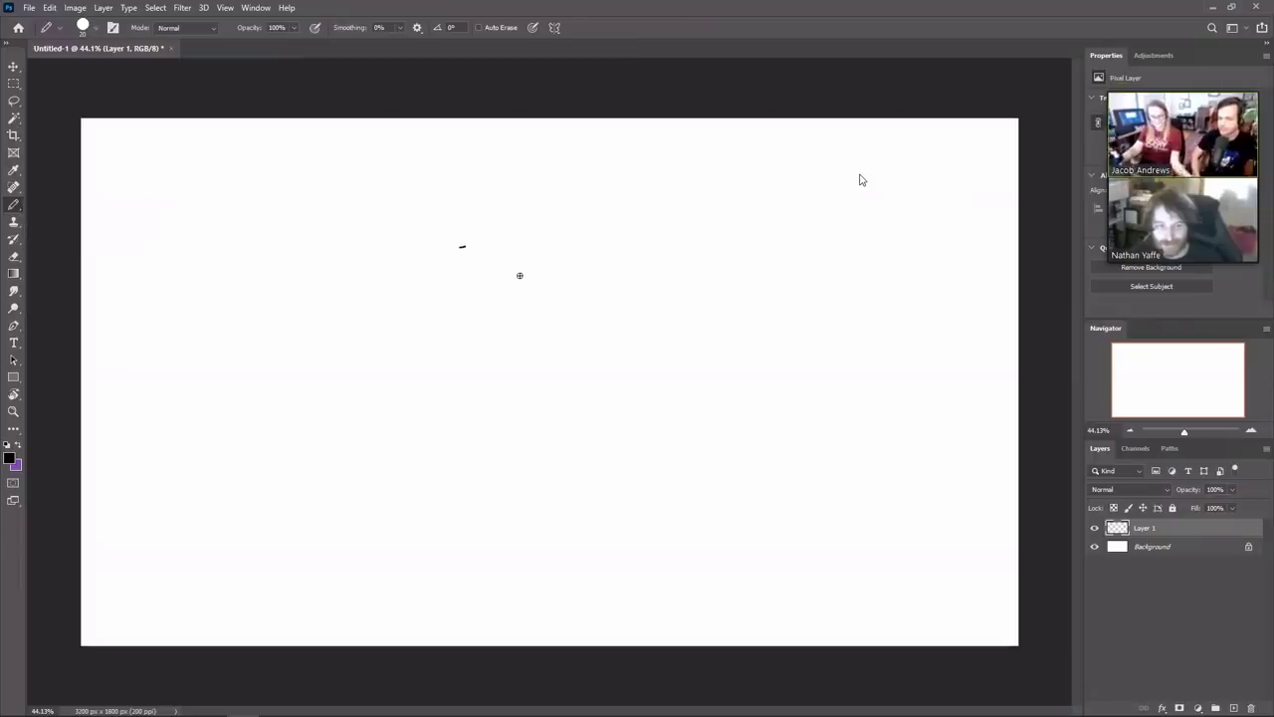
Undo the stray dash and outline a skull with a domed cranium, squared upper jaw and a short line along the left jaw
key(ctrl+z)
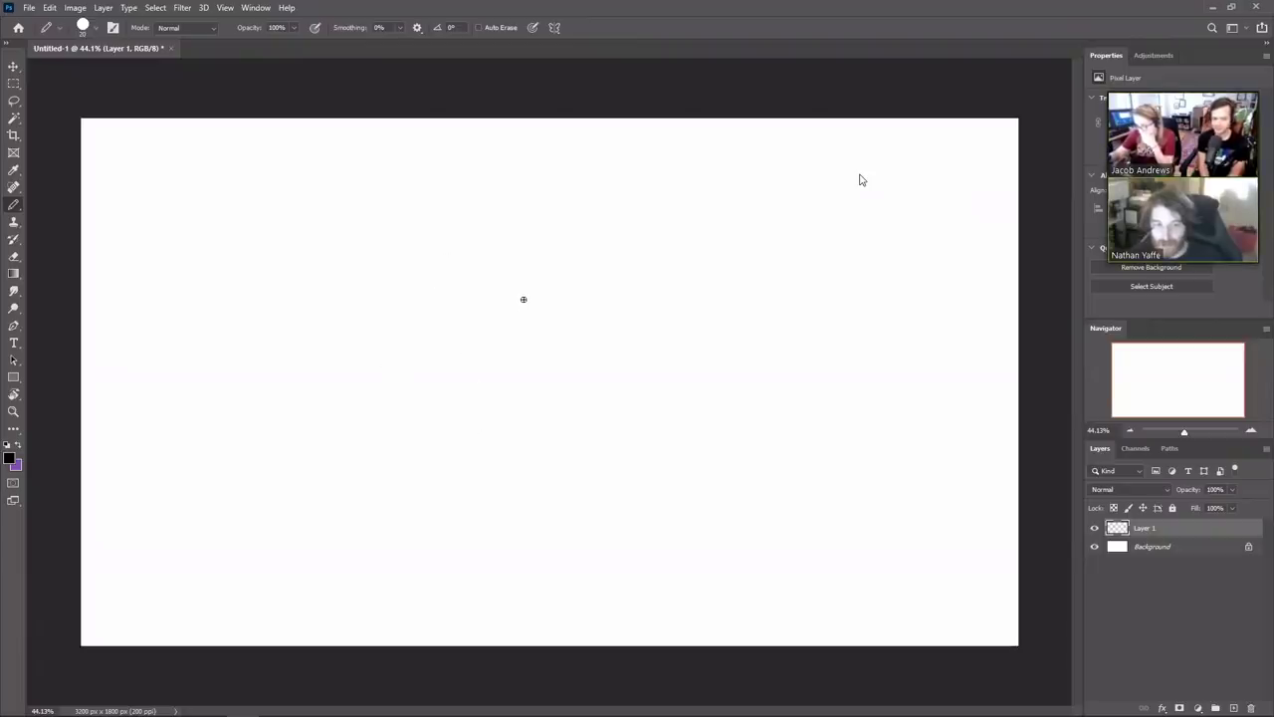
mouse_move(529, 288)
mouse_down()
mouse_move(507, 281)
mouse_move(475, 318)
mouse_move(475, 347)
mouse_move(495, 354)
mouse_move(494, 373)
mouse_move(529, 376)
mouse_up()
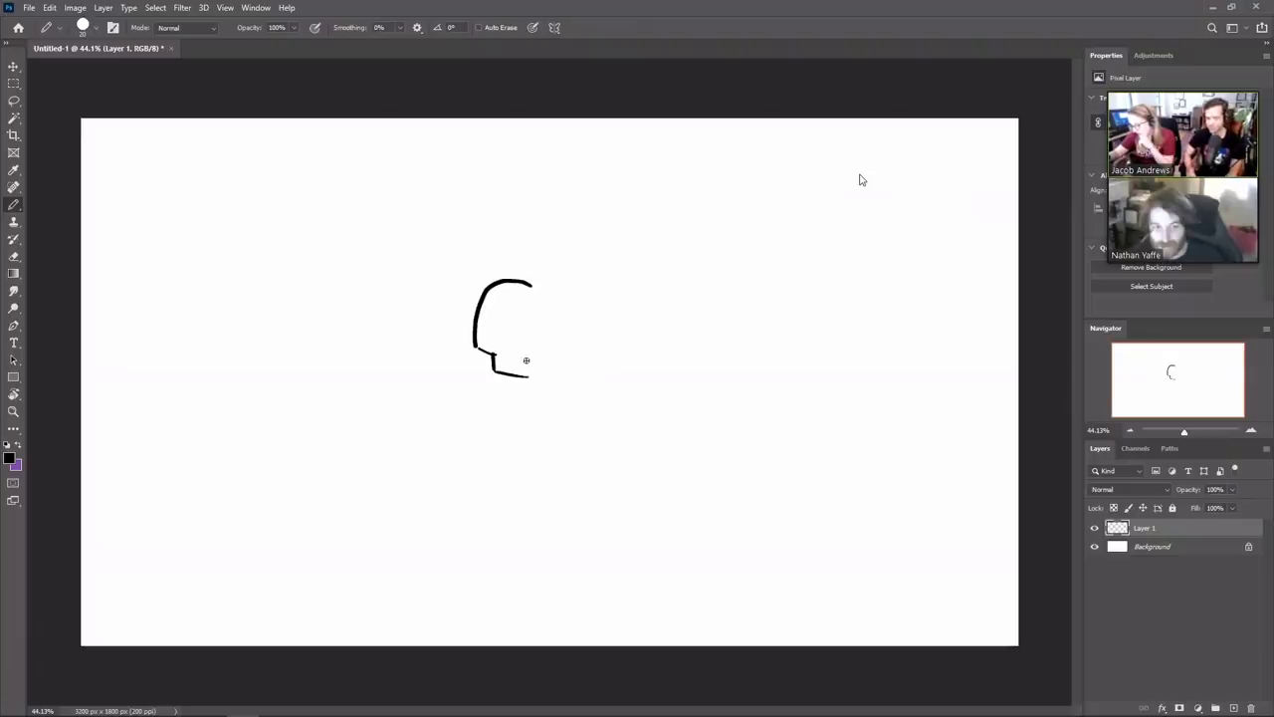
key(ctrl+z)
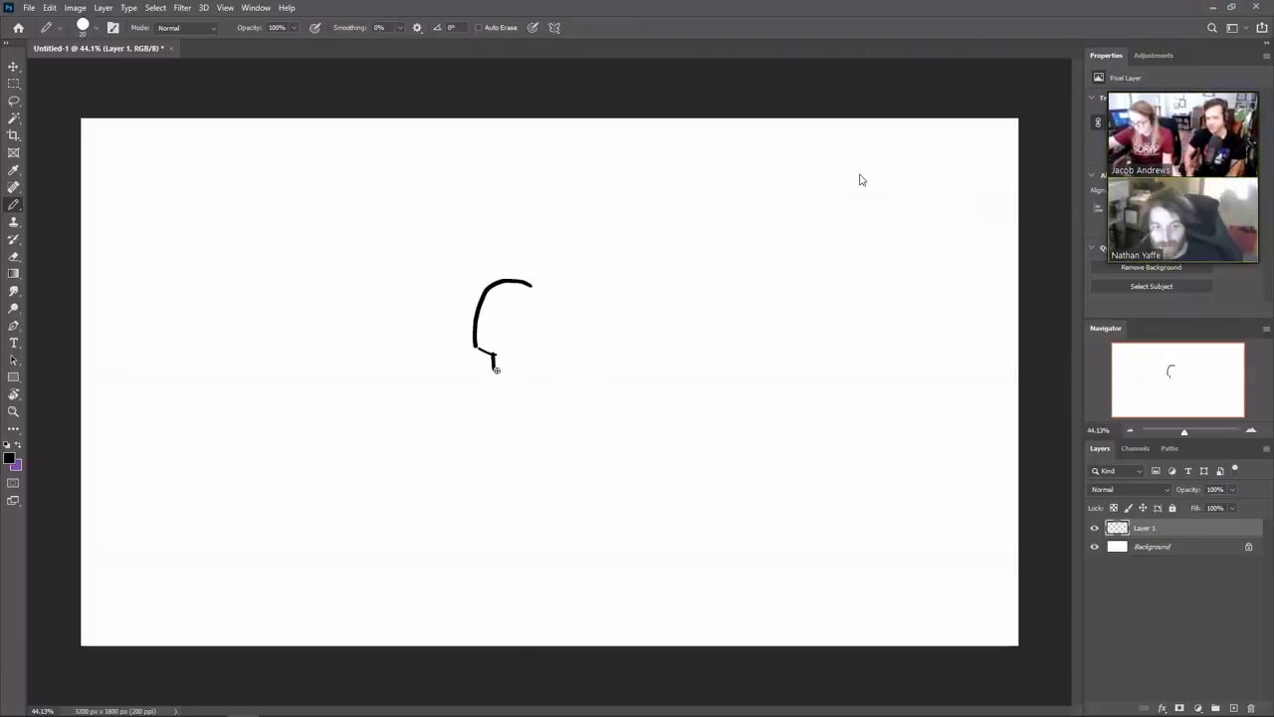
mouse_move(496, 371)
mouse_down()
mouse_move(535, 373)
mouse_move(551, 346)
mouse_up()
mouse_move(496, 283)
mouse_down()
mouse_move(552, 304)
mouse_move(559, 345)
mouse_up()
drag(479, 353, 492, 398)
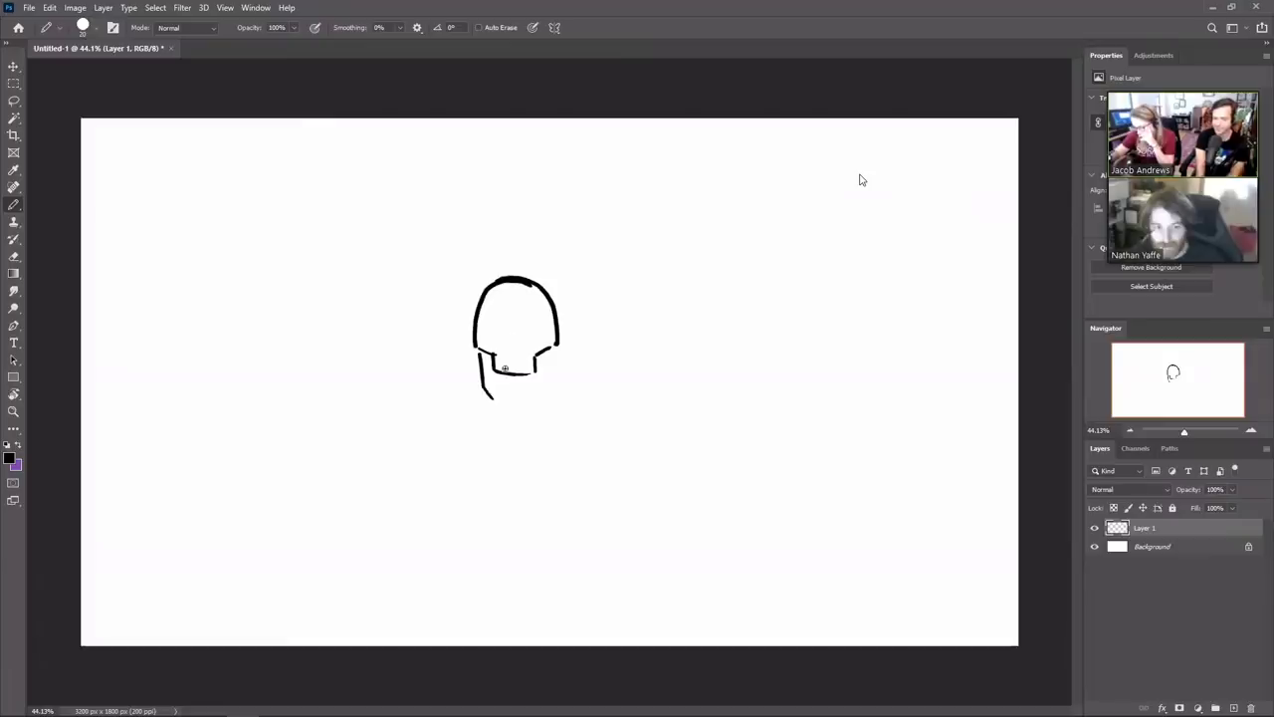
Redraw the upper jaw's lower edge as a curve, erase the old straight line, and thicken and clean up the cheekbone lines
drag(521, 375, 537, 371)
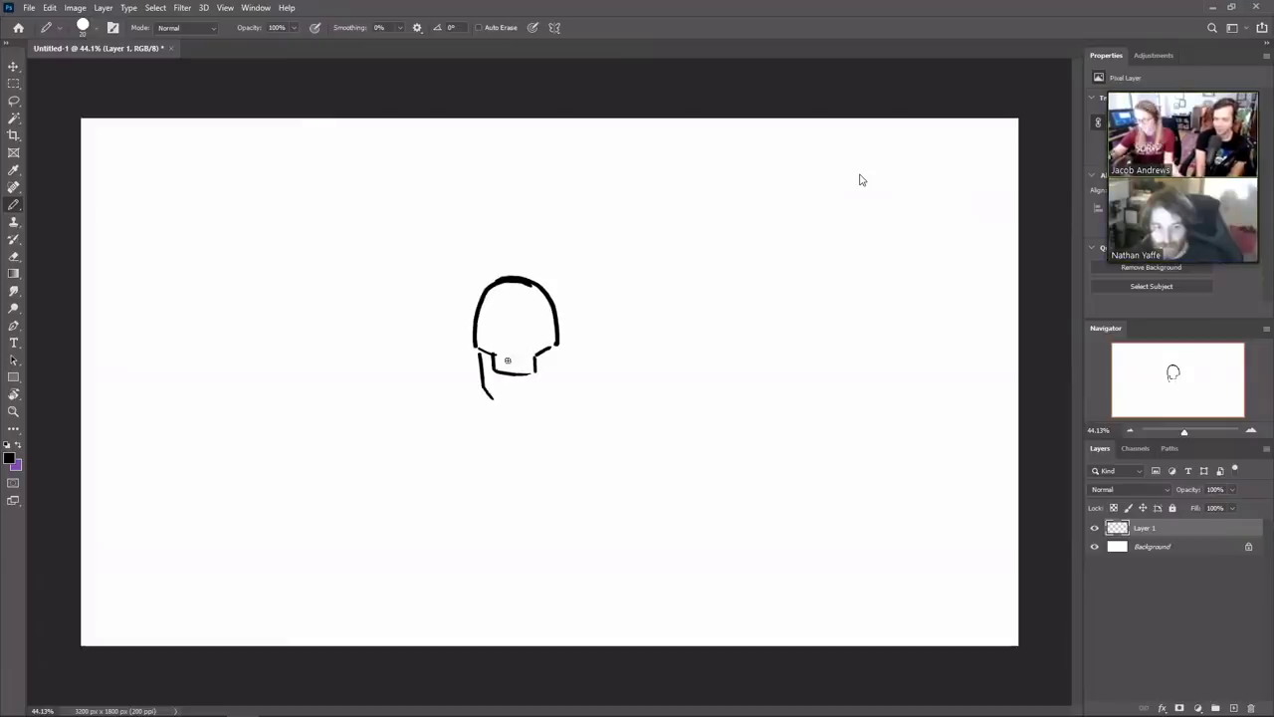
drag(495, 372, 539, 368)
key(e)
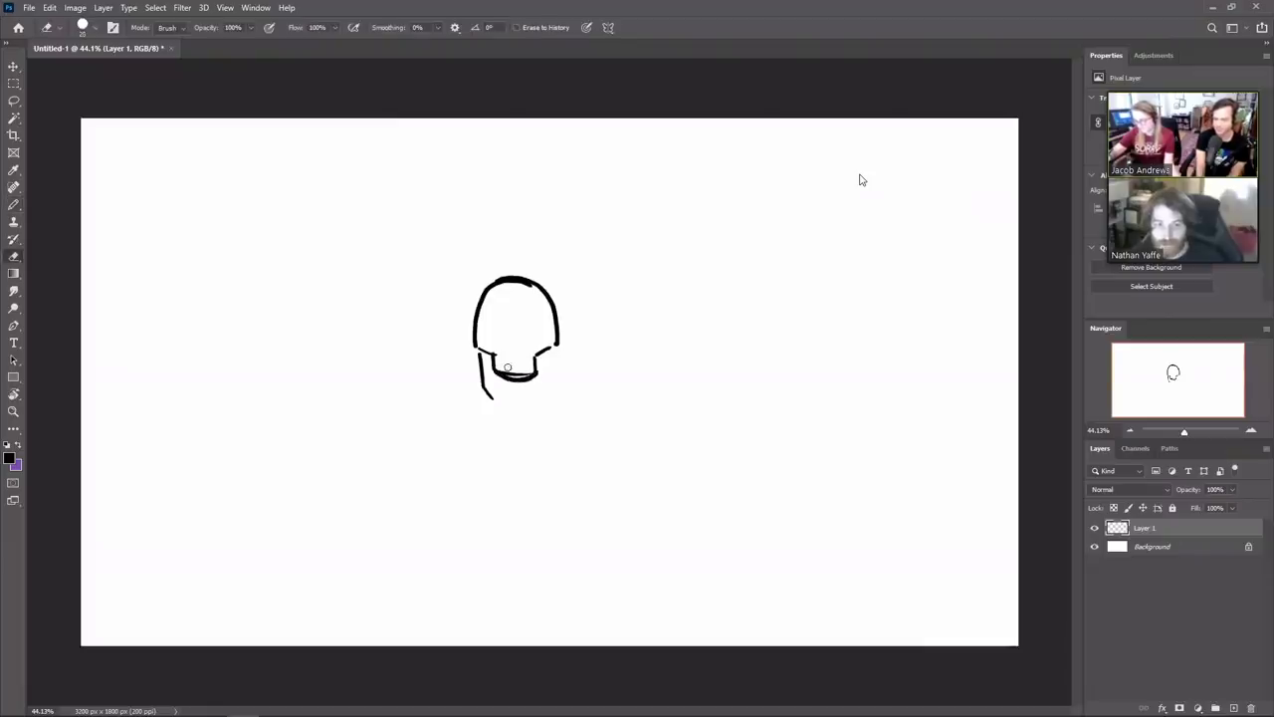
key(b)
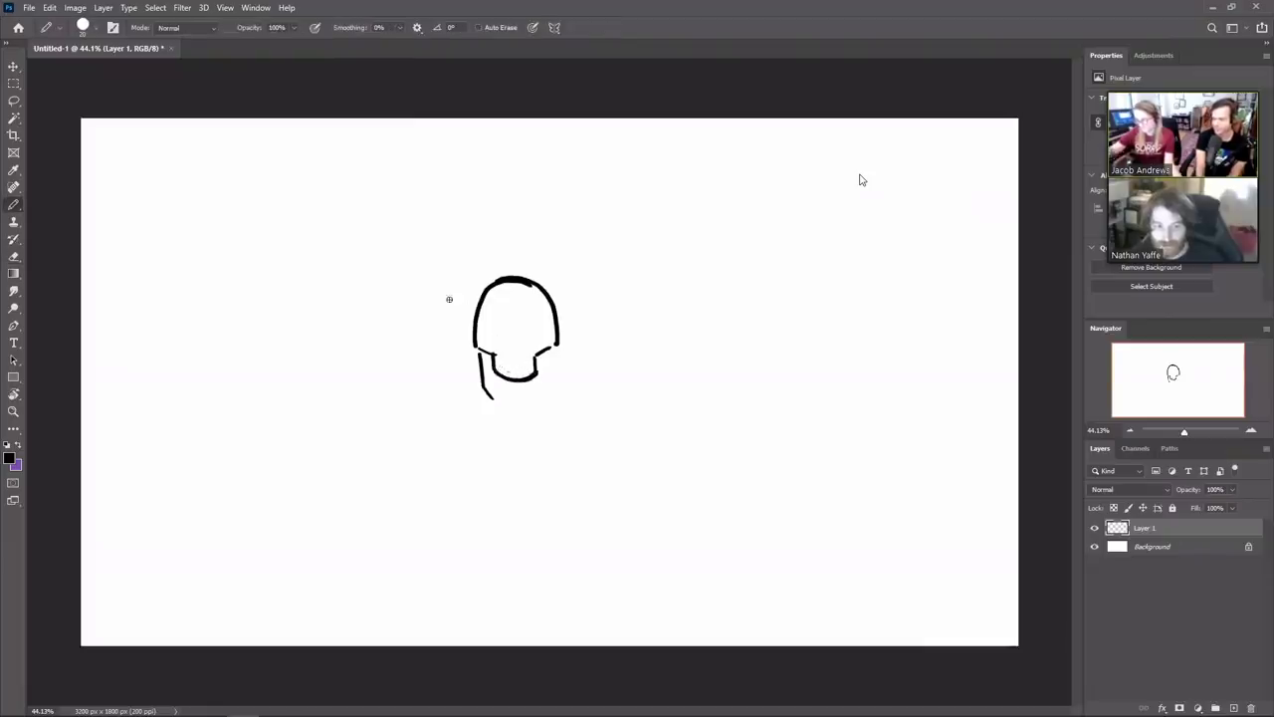
drag(535, 356, 561, 343)
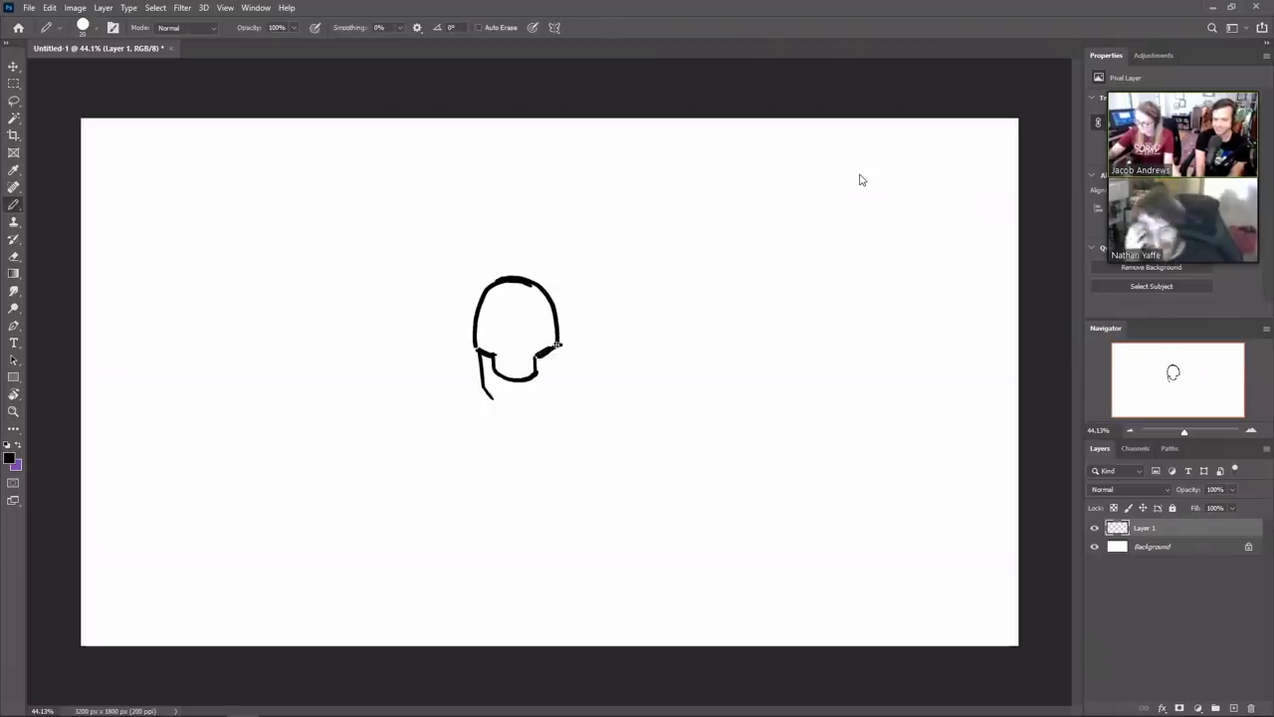
key(e)
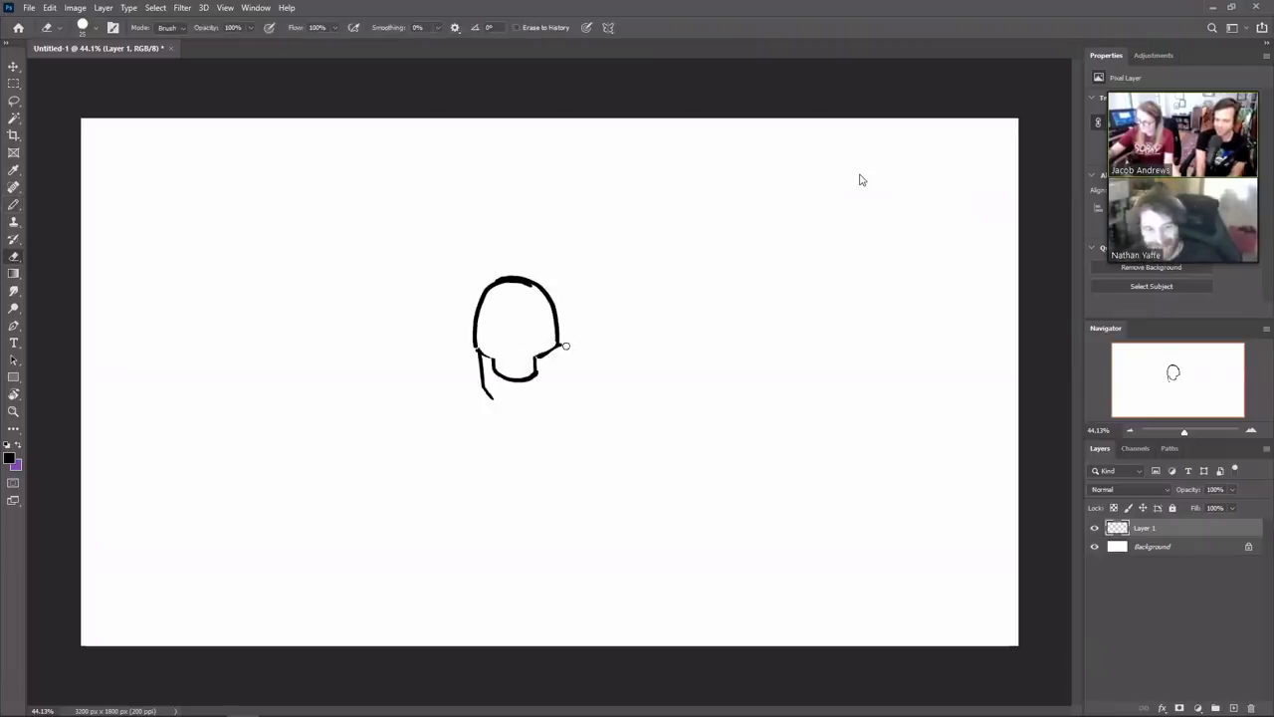
mouse_move(493, 361)
mouse_down()
mouse_move(497, 373)
mouse_move(483, 358)
mouse_move(493, 398)
mouse_up()
Outline the skull's lower jaw from both cheekbones down to the chin
key(b)
key(e)
key(b)
mouse_move(481, 354)
mouse_down()
mouse_move(486, 386)
mouse_move(509, 402)
mouse_up()
drag(554, 349, 535, 398)
Erase the middle of the chin line, draw inner jaw lines and a row of short tooth marks, and trim the marks
key(e)
key(b)
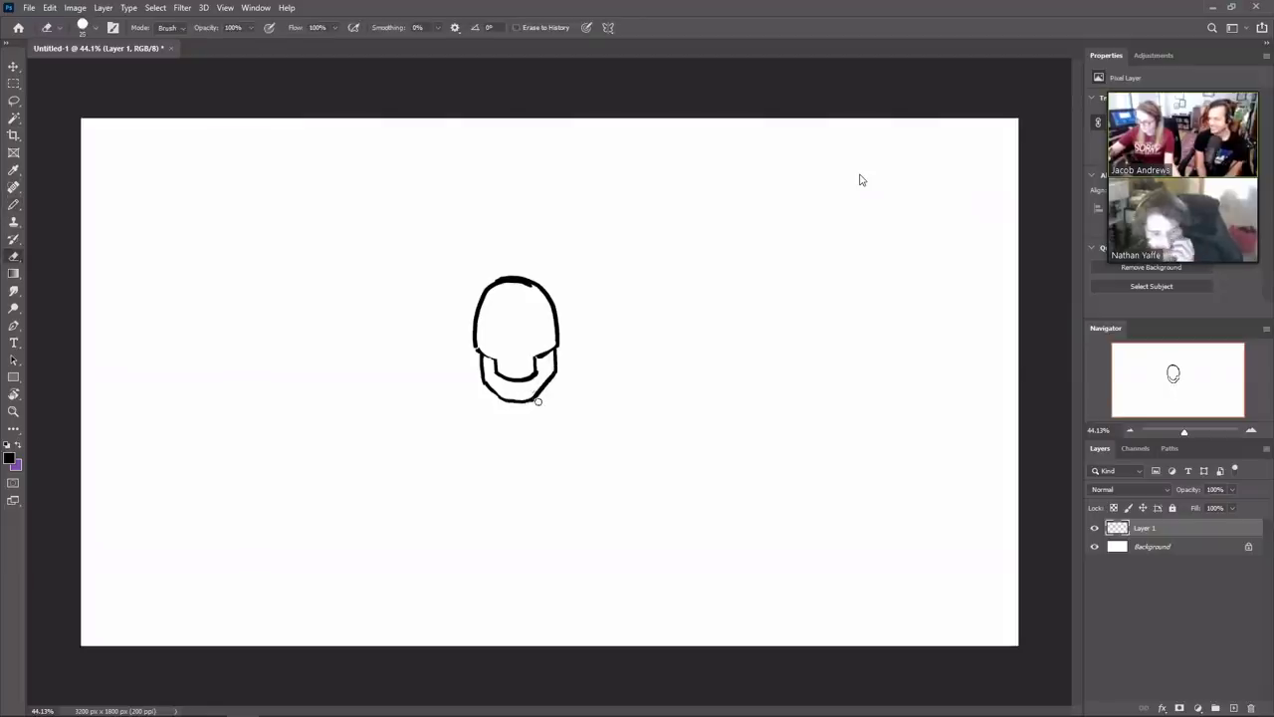
mouse_move(490, 356)
mouse_down()
mouse_move(489, 370)
mouse_move(550, 366)
mouse_move(509, 385)
mouse_up()
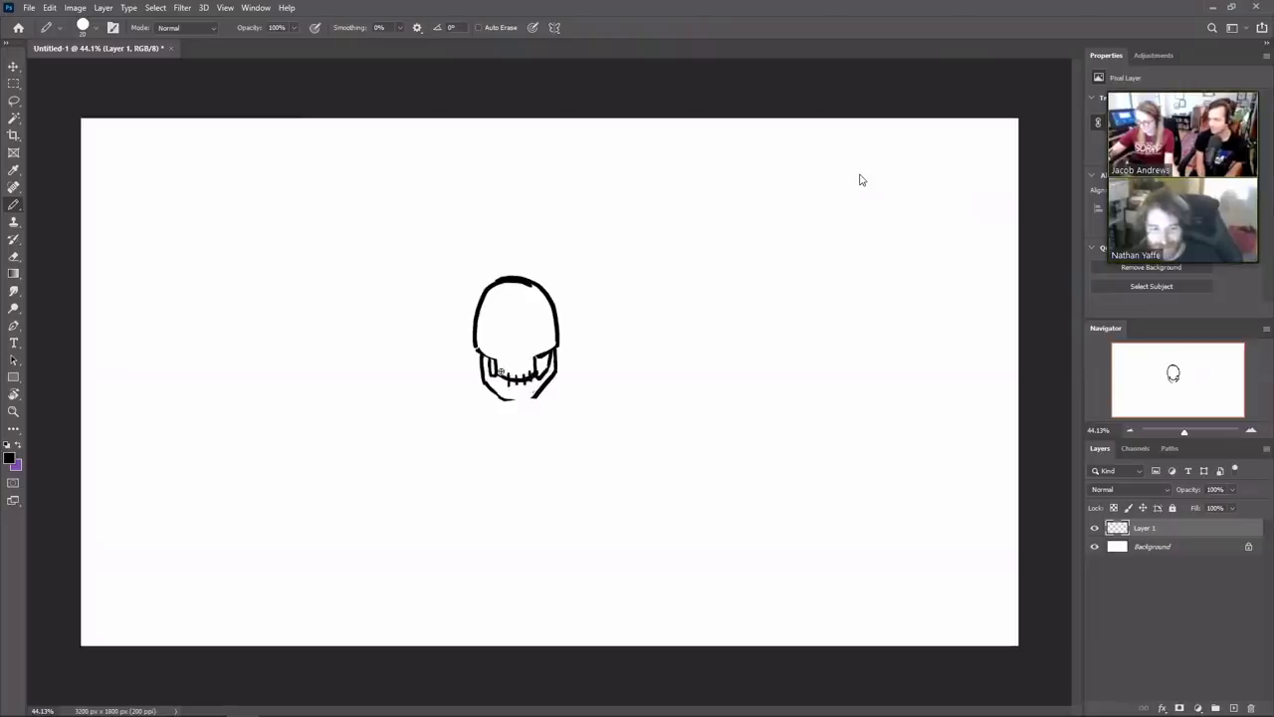
key(e)
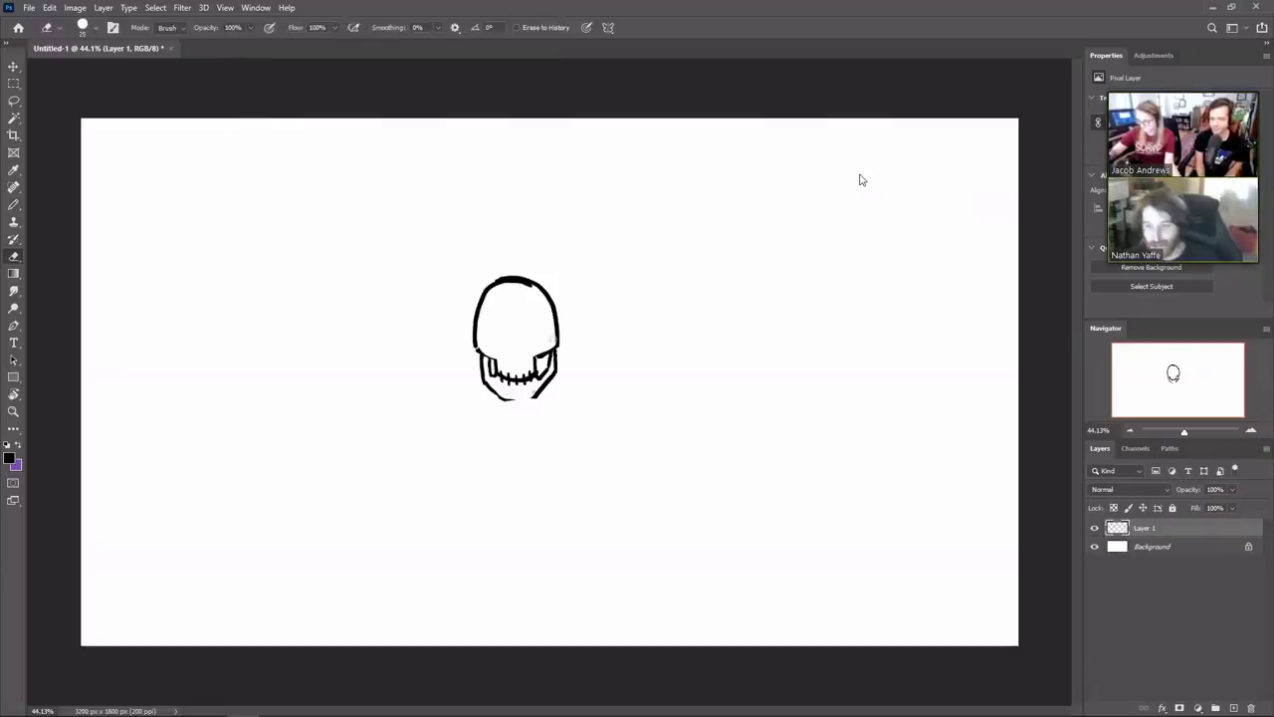
Narrow the skull's right side by redrawing the cranium and jaw edges further inward, erasing the old outer line and closing the chin
key(b)
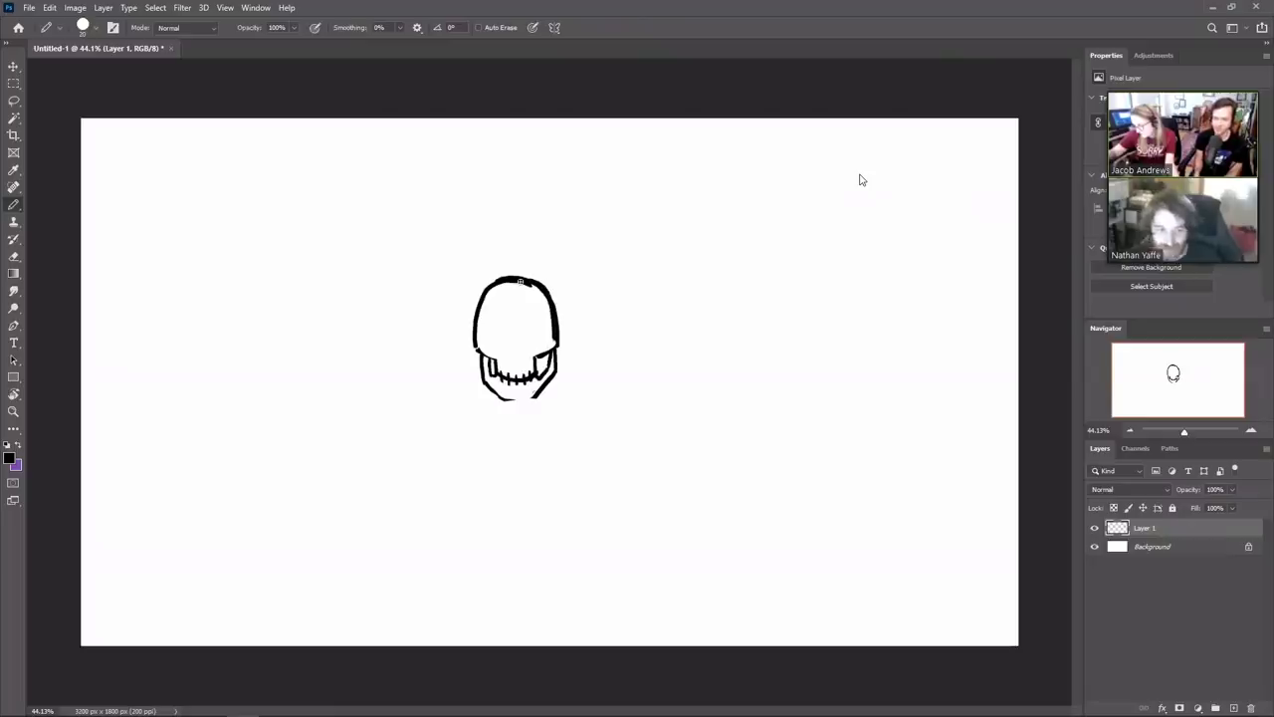
key(e)
mouse_move(554, 351)
mouse_down()
mouse_move(555, 377)
mouse_move(555, 305)
mouse_up()
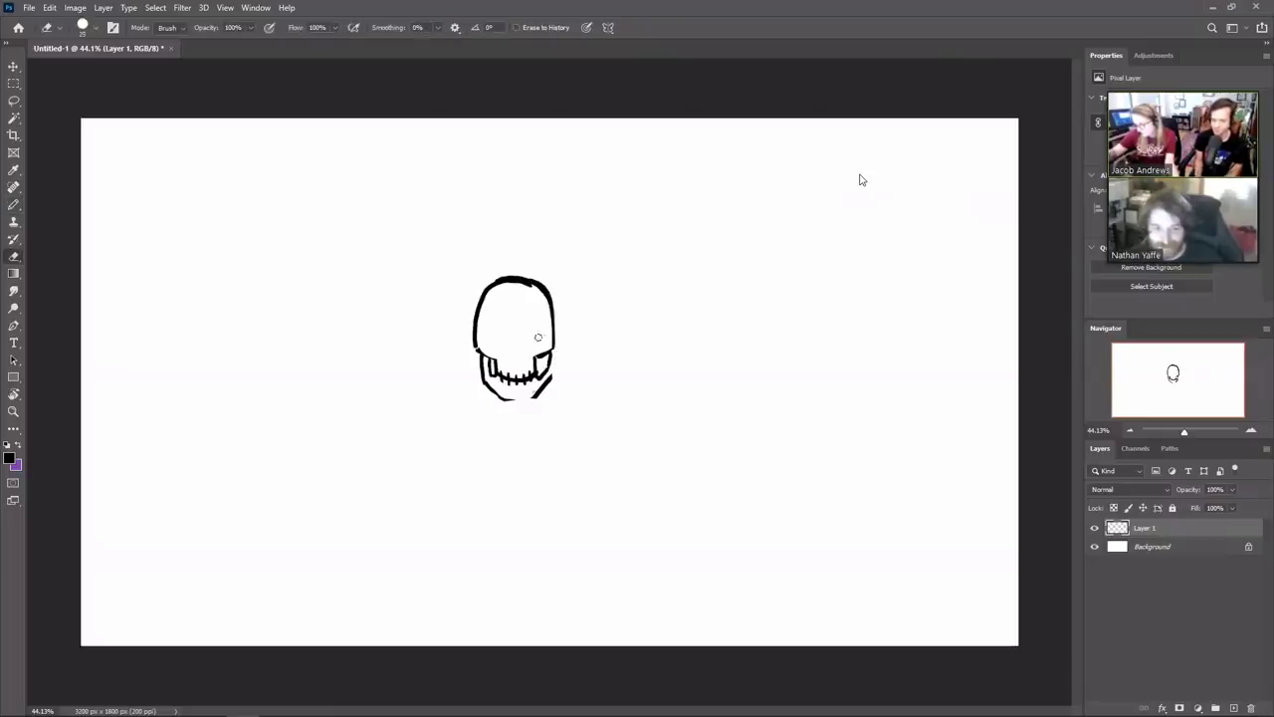
mouse_move(550, 355)
mouse_down()
mouse_move(544, 377)
mouse_move(545, 355)
mouse_up()
key(b)
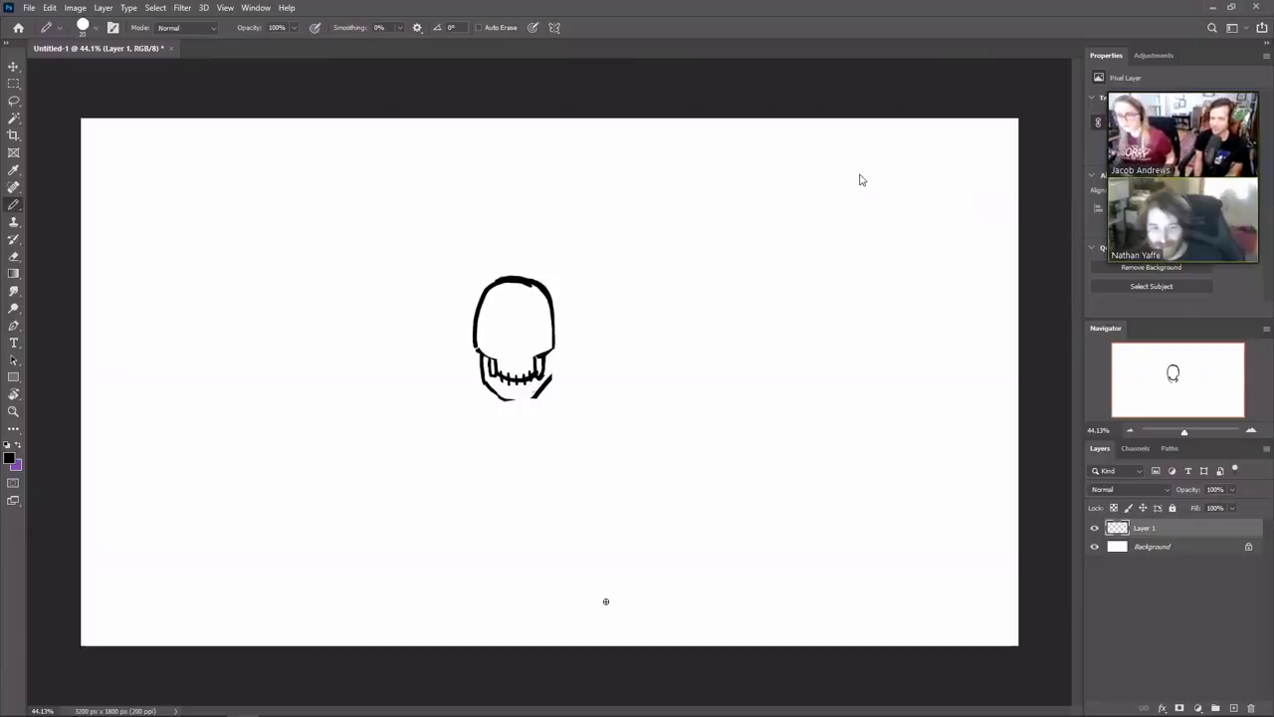
drag(552, 354, 535, 394)
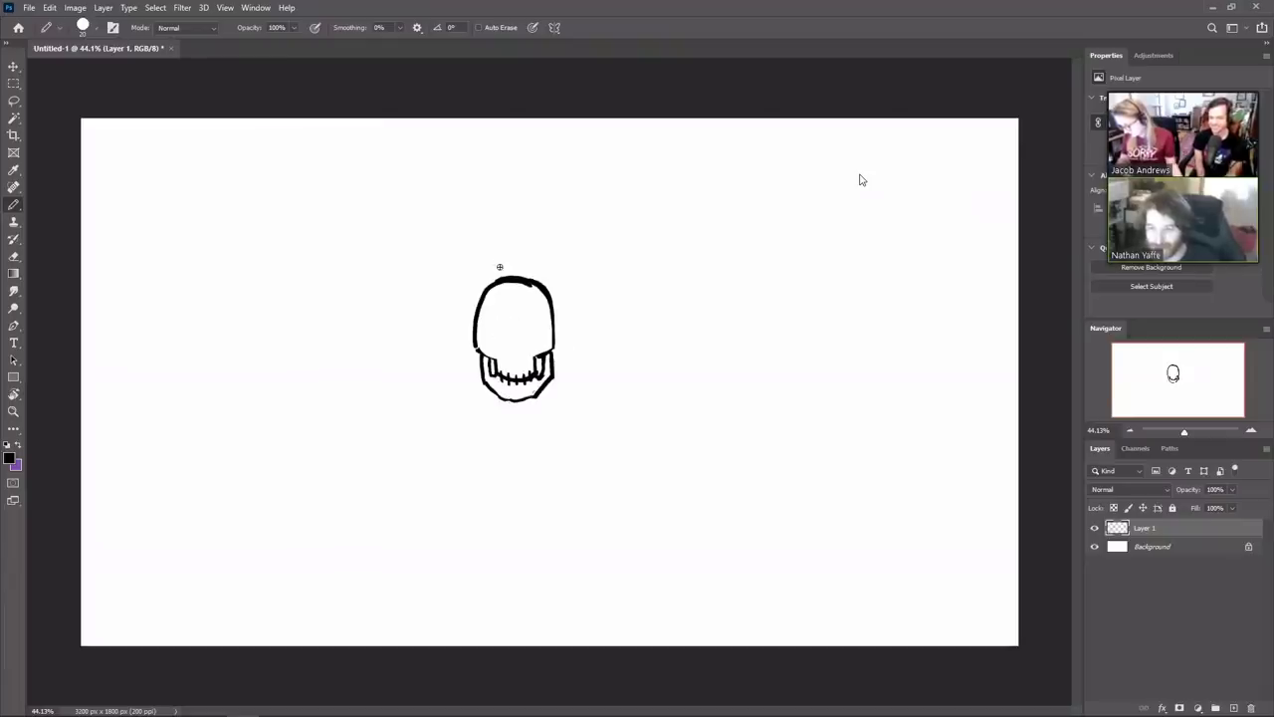
Draw the left eye socket with a rim line around it and fill its center solid black
drag(485, 328, 502, 342)
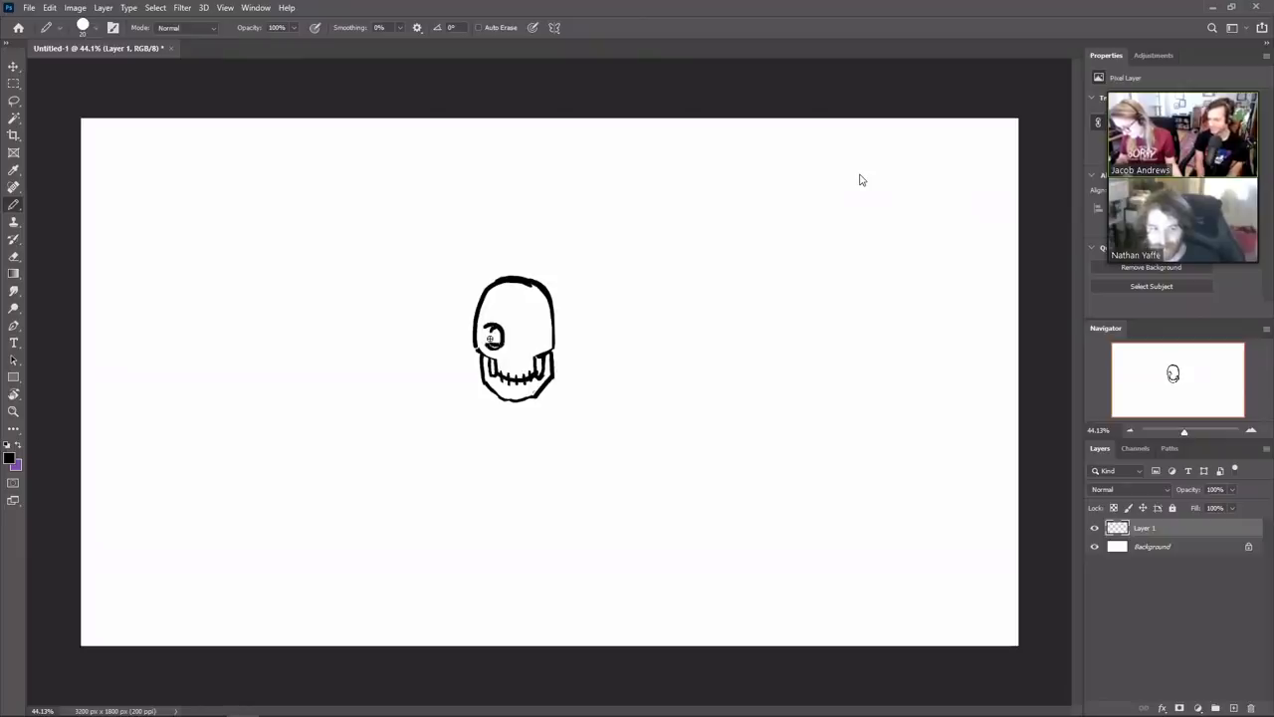
key(e)
key(b)
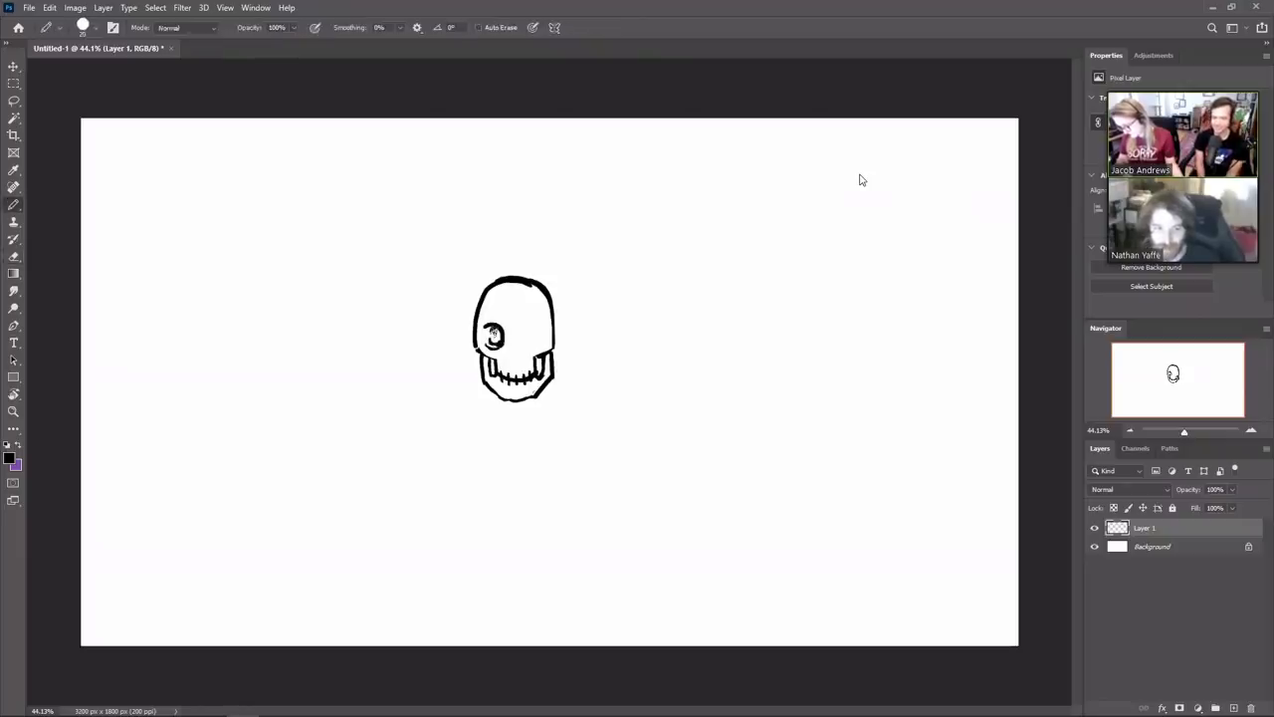
mouse_move(490, 327)
mouse_down()
mouse_move(490, 344)
mouse_move(494, 330)
mouse_up()
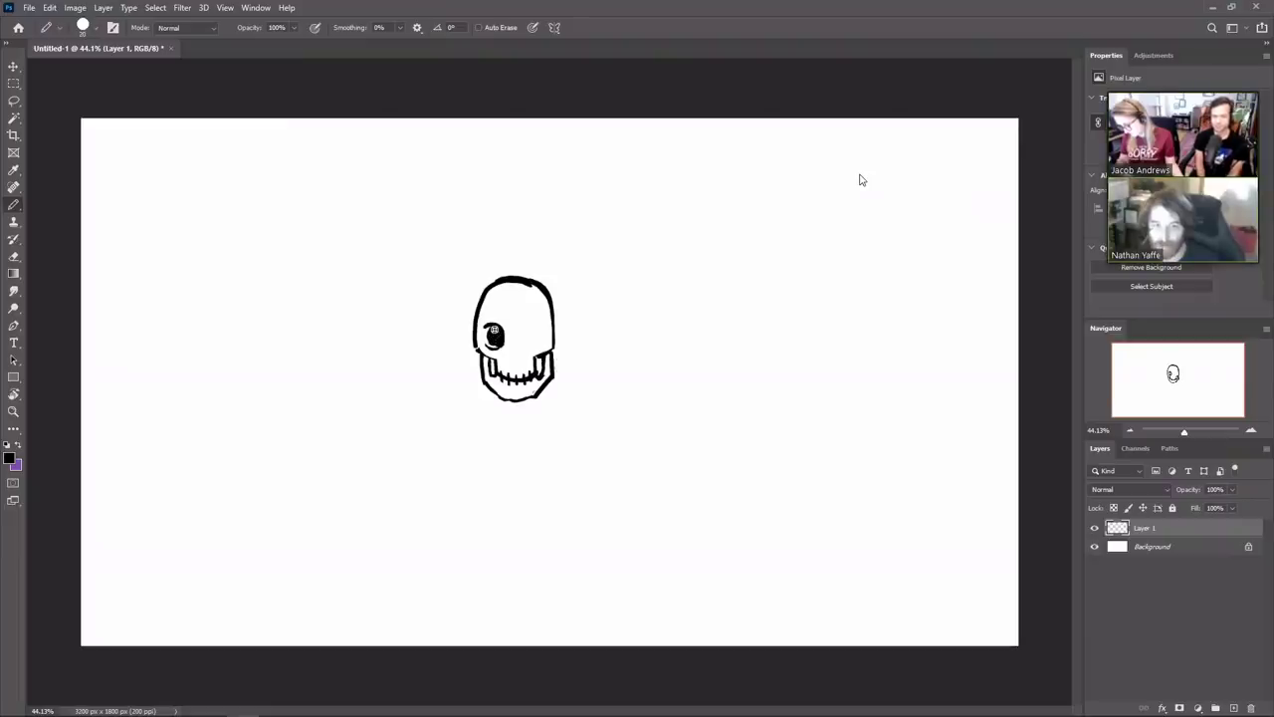
Draw a matching solid black right eye socket and a small triangular nose hole between the sockets
key(e)
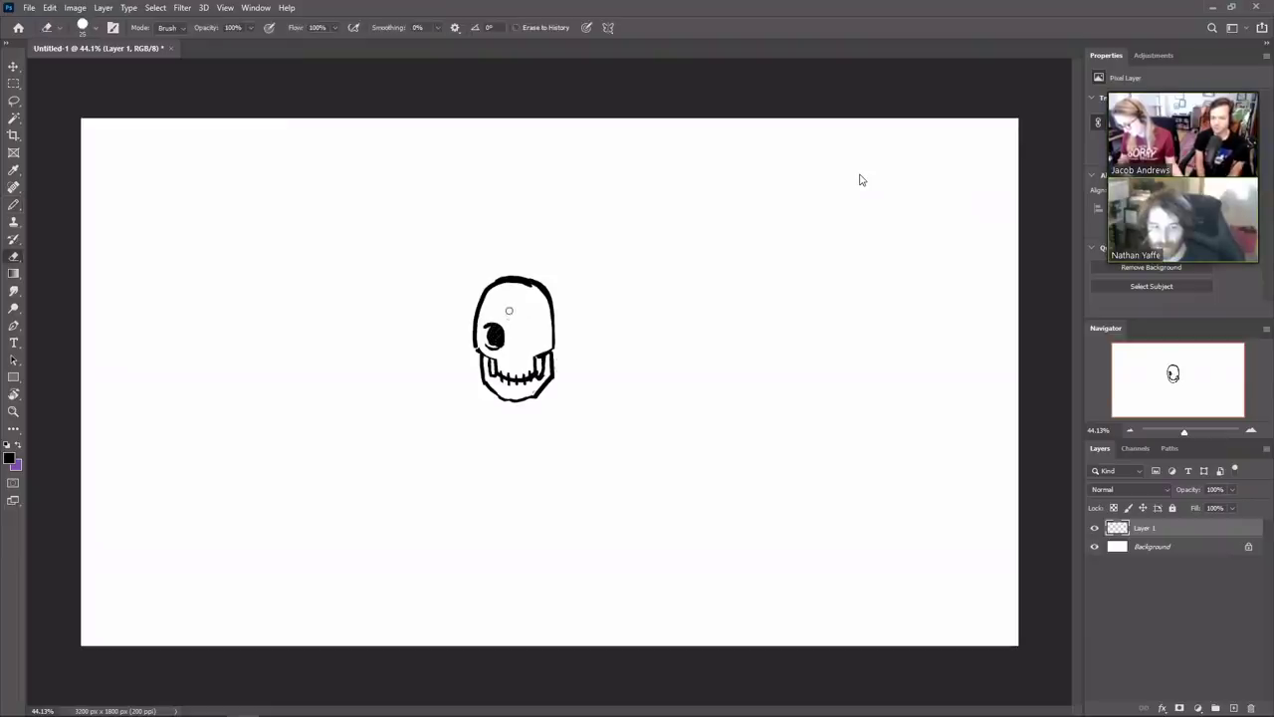
key(b)
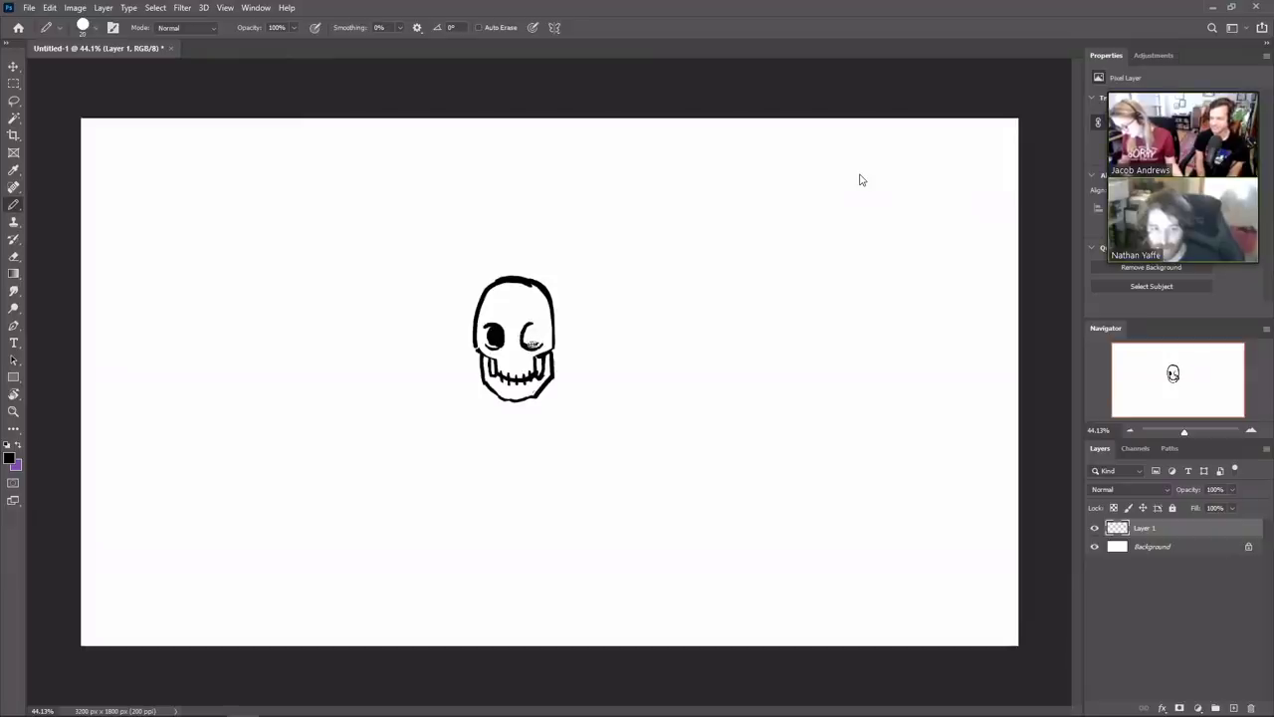
drag(535, 343, 532, 329)
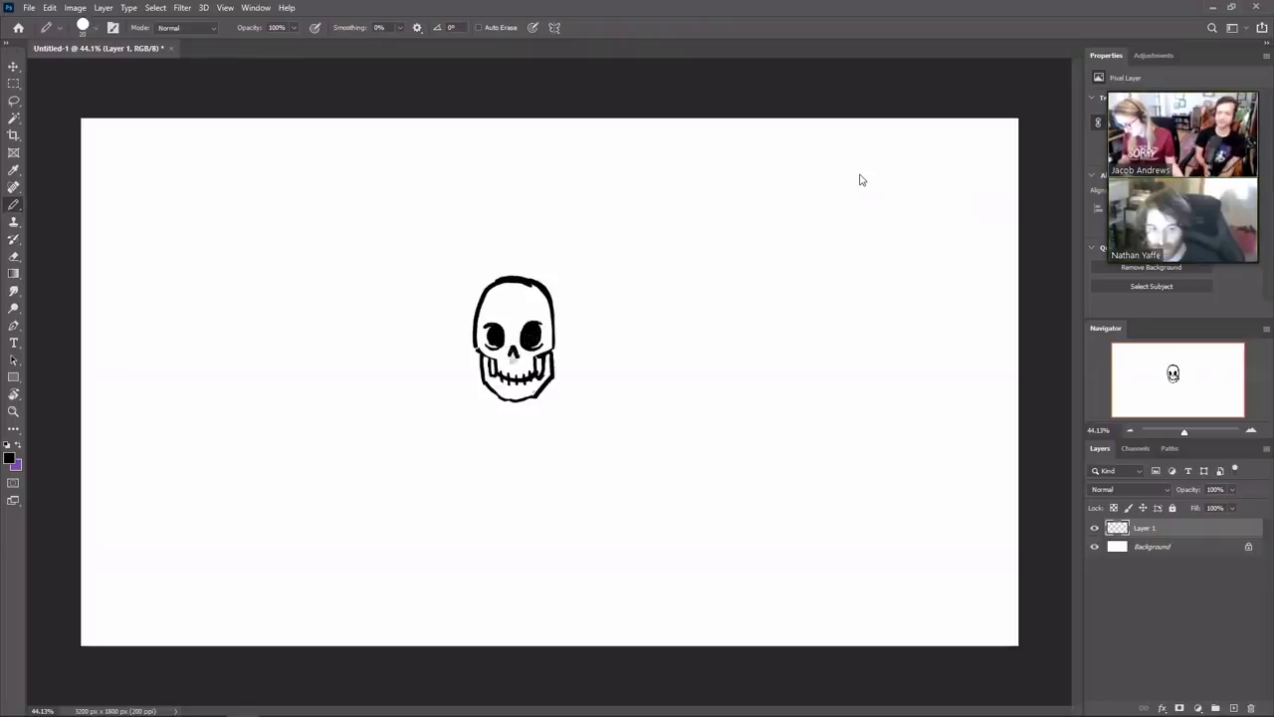
drag(512, 352, 514, 357)
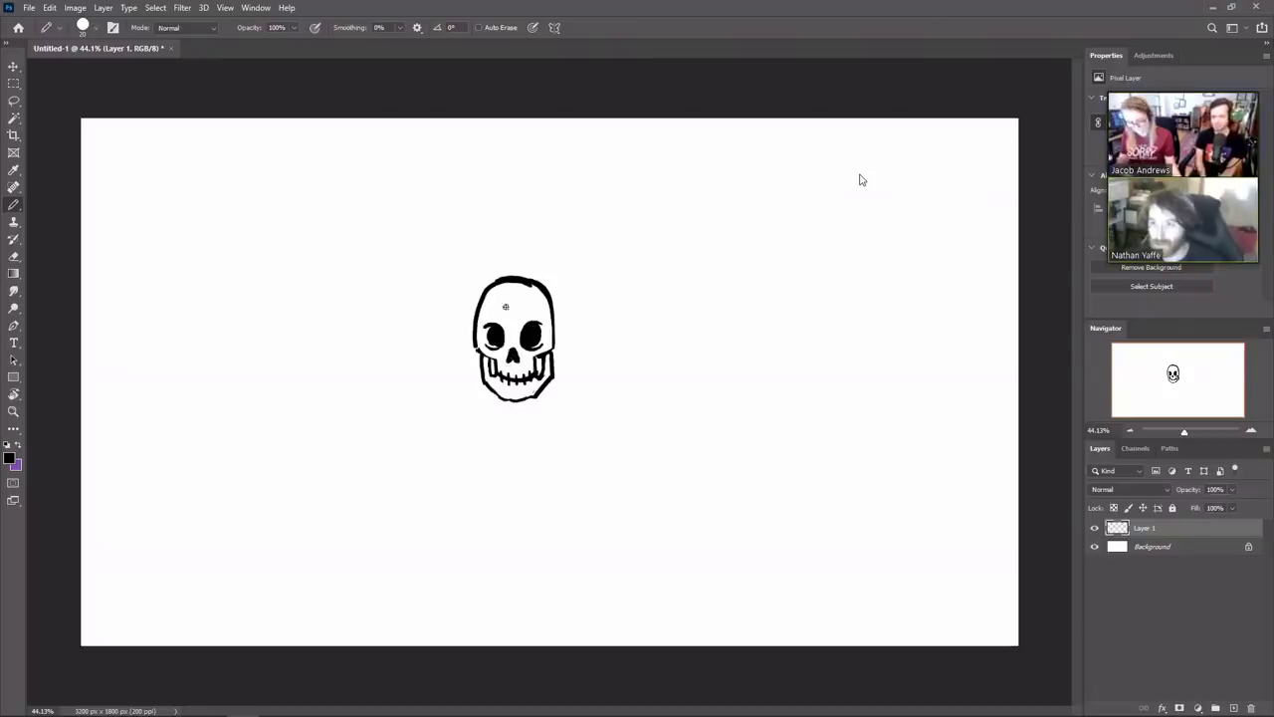
Touch up the left cheekbone corner and add loose hair strands over the crown and onto the forehead
key(l)
key(b)
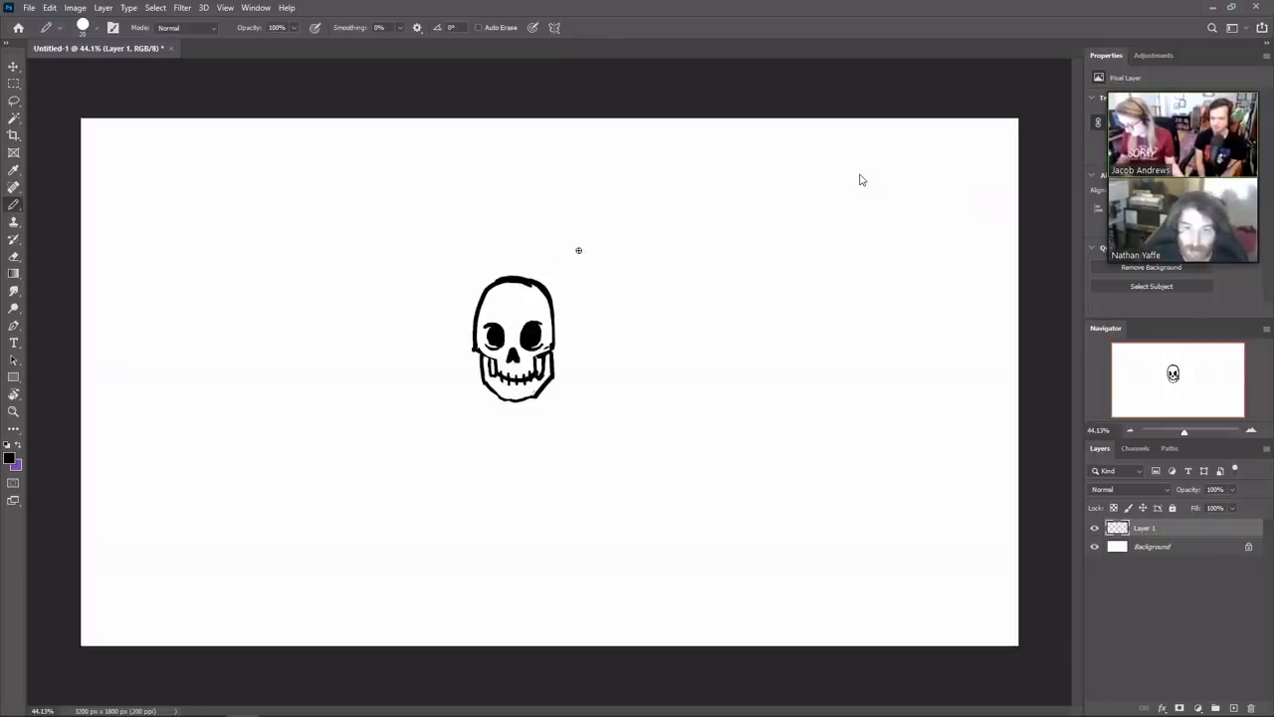
key(e)
key(b)
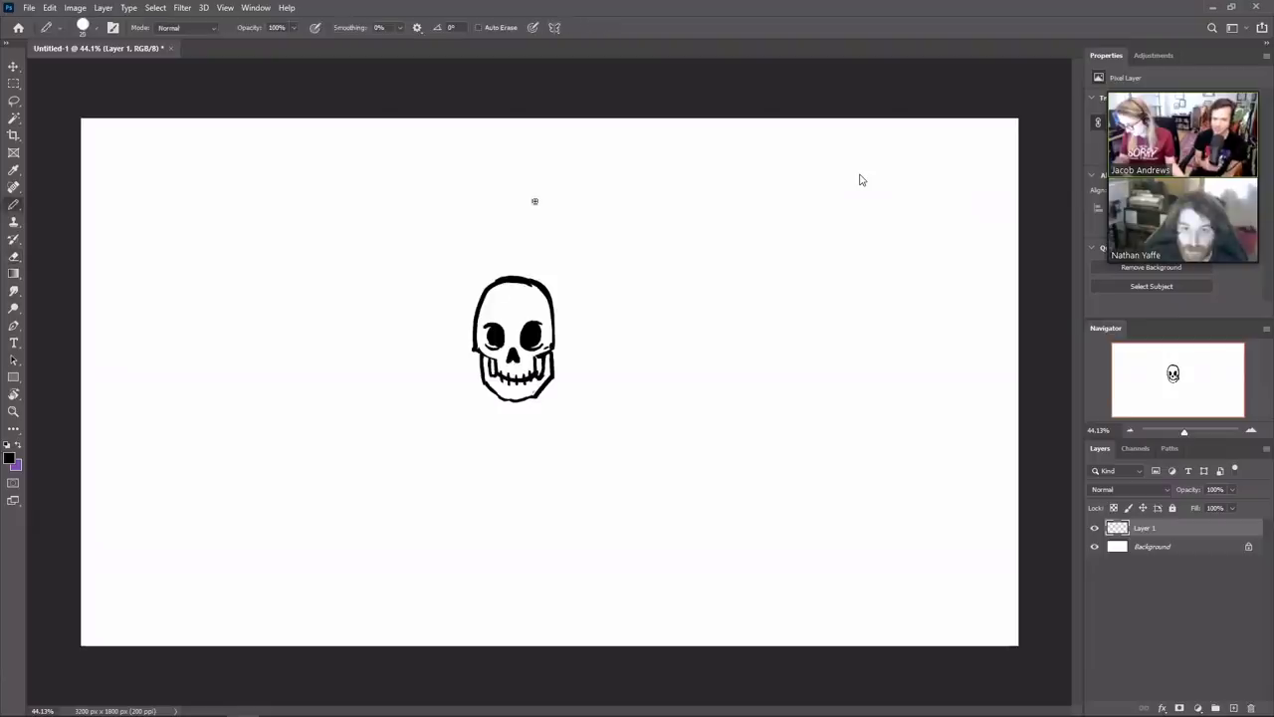
mouse_move(485, 283)
mouse_down()
mouse_move(517, 289)
mouse_move(499, 275)
mouse_move(537, 267)
mouse_move(520, 271)
mouse_move(552, 305)
mouse_up()
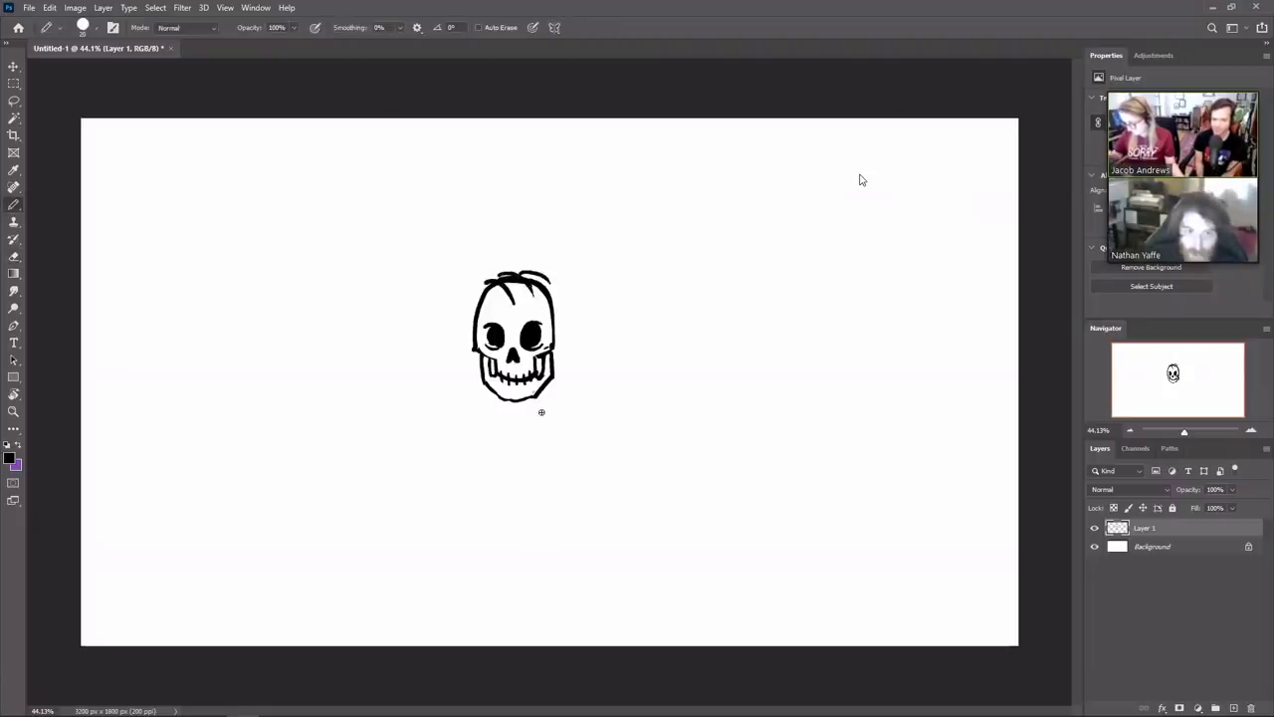
Erase the outer edge of the cranium's left side and redraw its upper left curve
key(e)
drag(471, 305, 475, 347)
key(b)
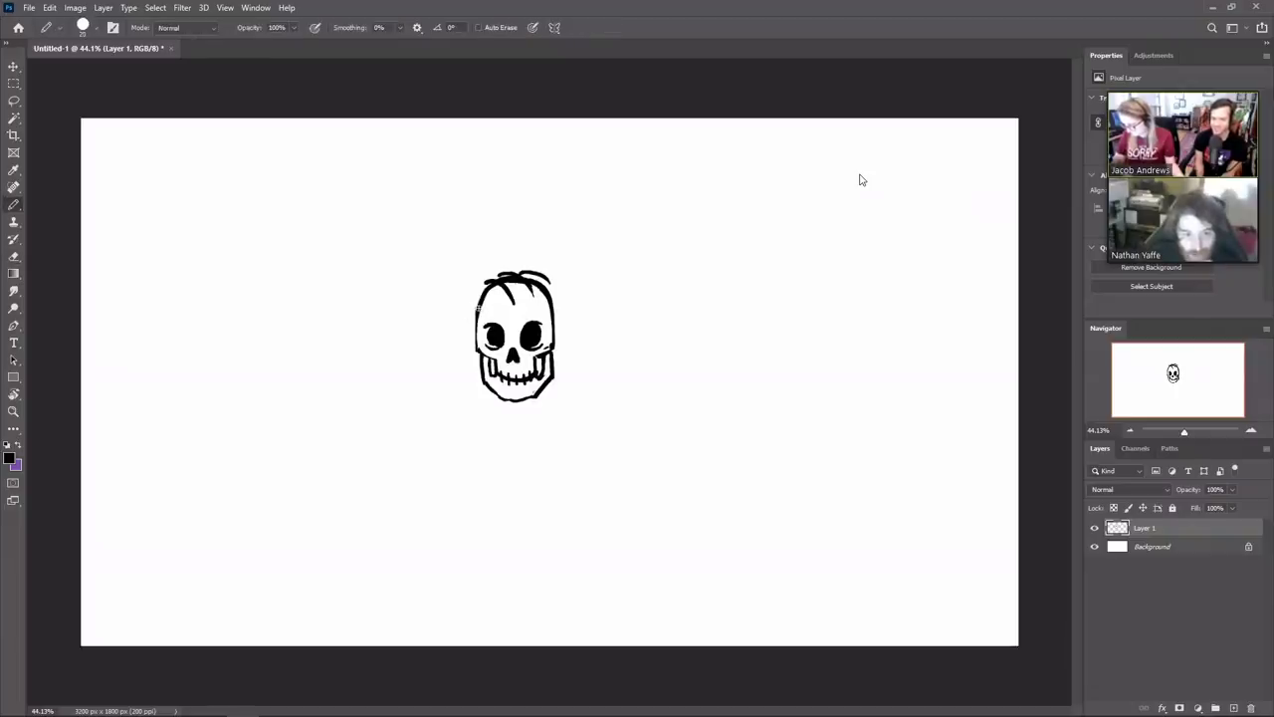
drag(487, 287, 479, 304)
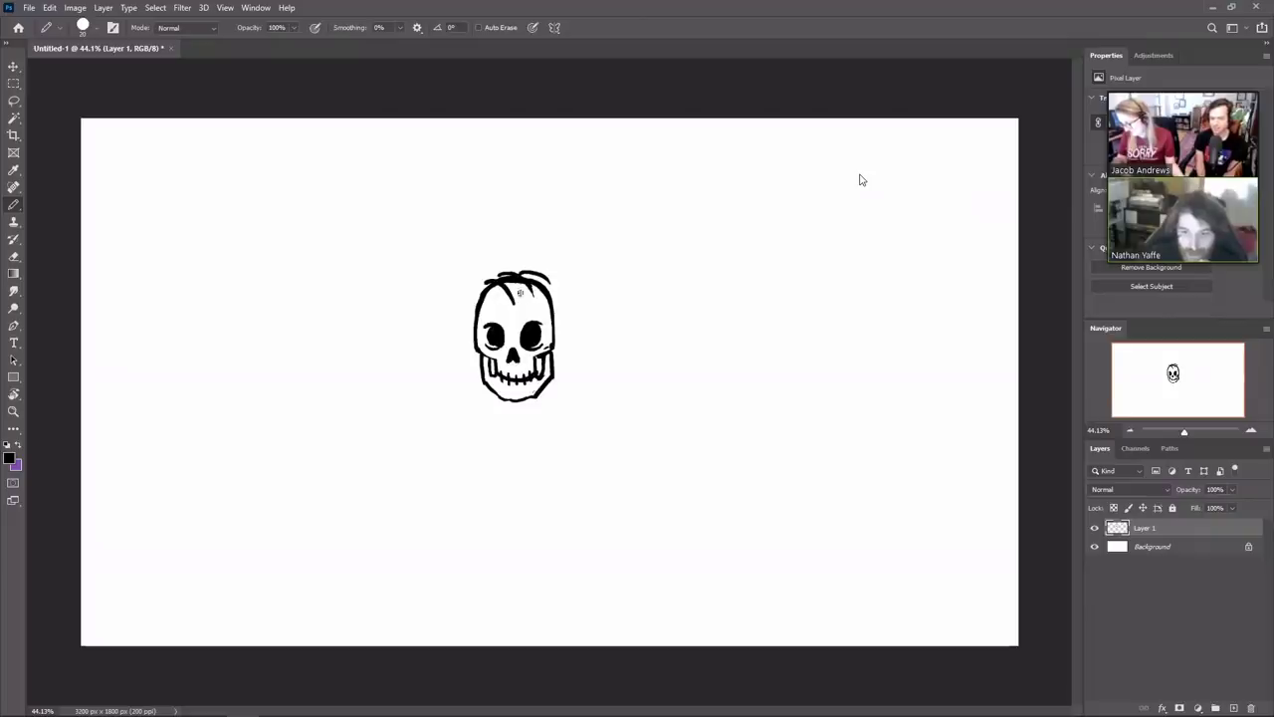
Remove a trial line down the forehead's center and draw two small brow marks above the eye sockets' inner corners
drag(521, 291, 513, 319)
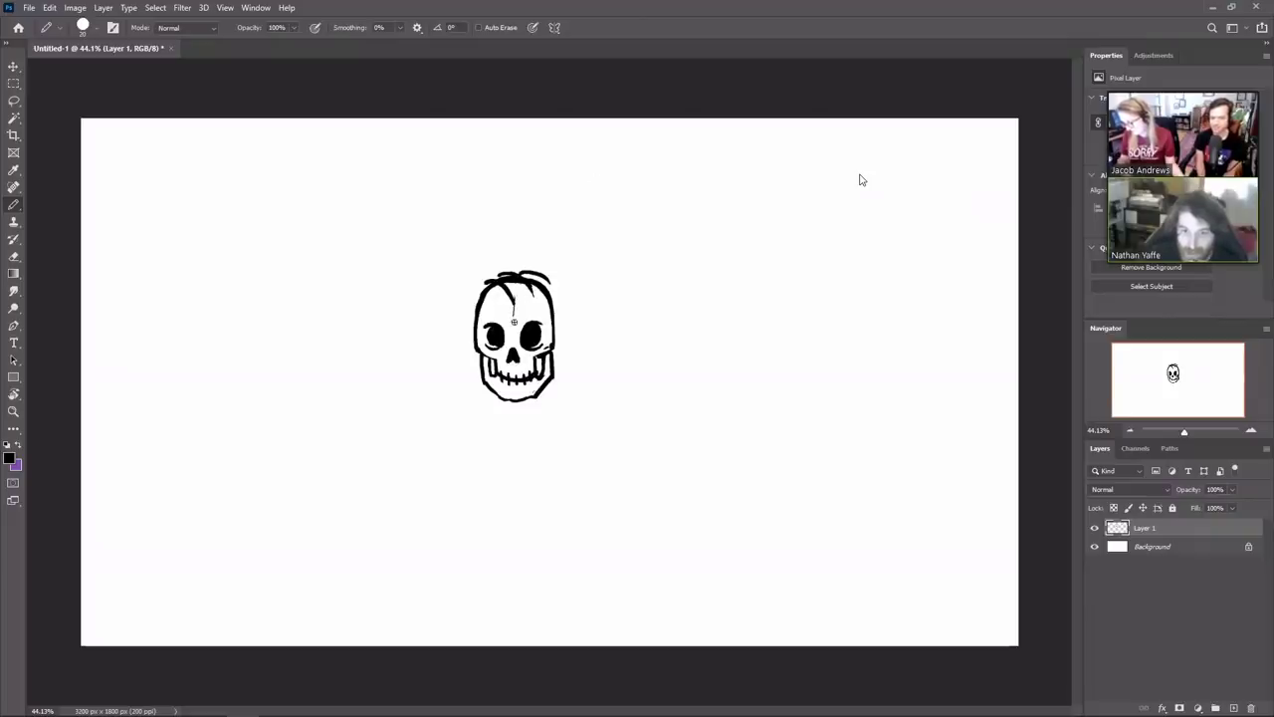
key(e)
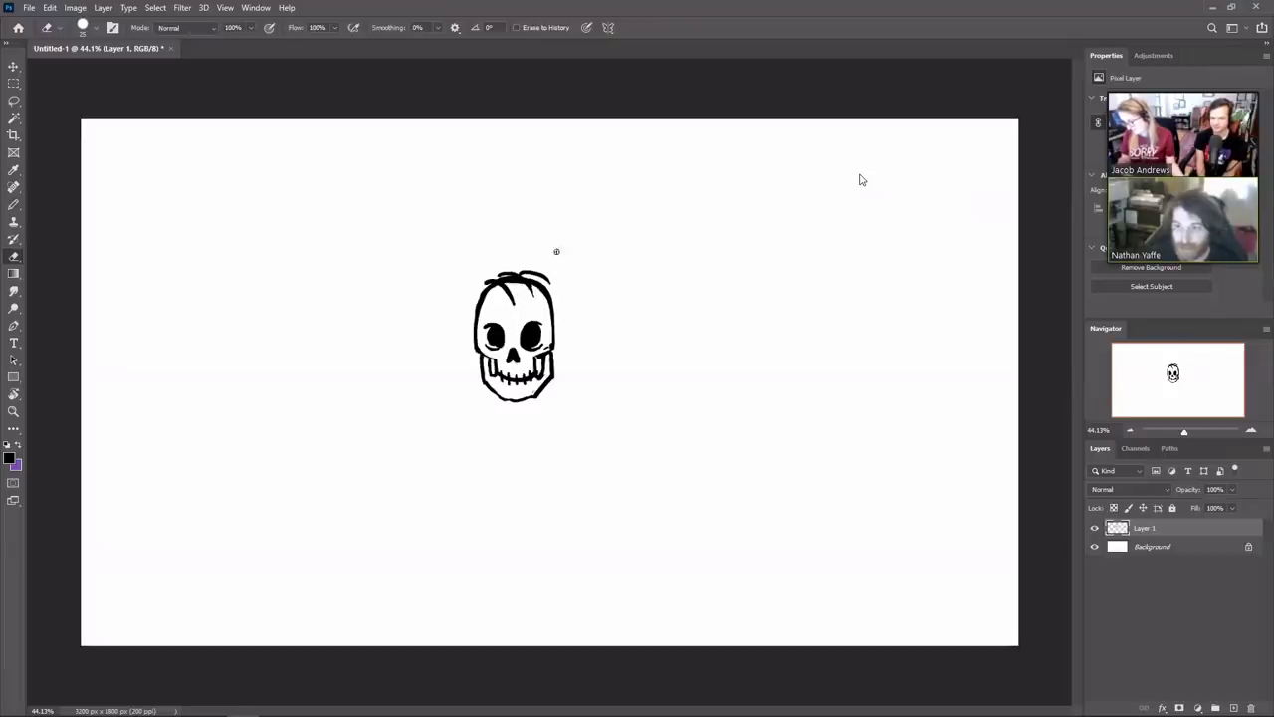
key(b)
drag(517, 316, 519, 319)
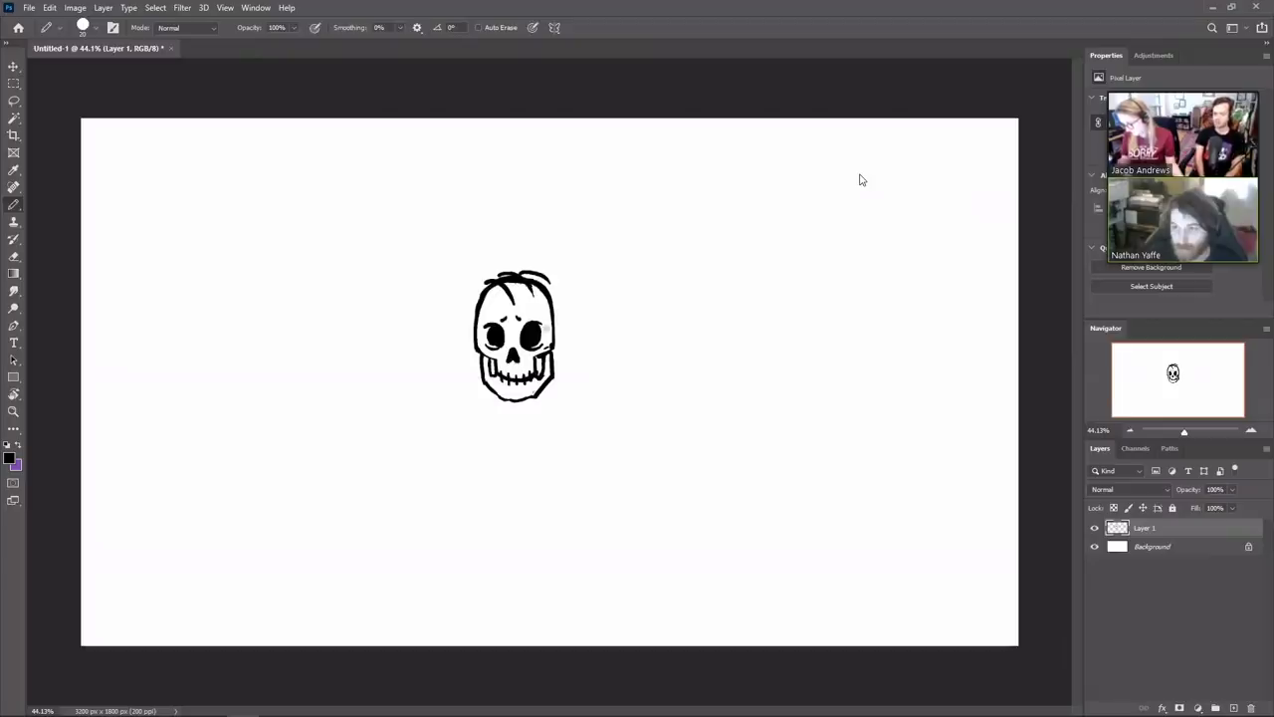
Clean up the rims of both eye sockets and the cheekbone marks with small eraser and pencil touch-ups
key(e)
key(b)
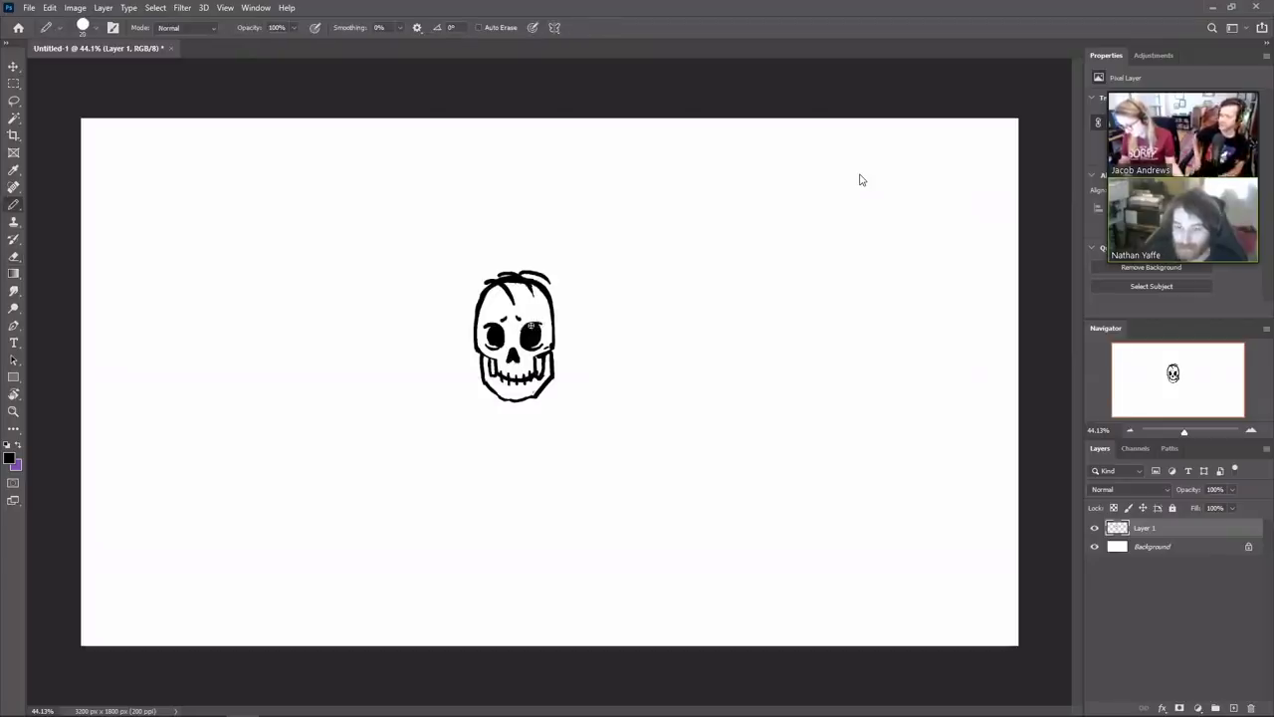
key(e)
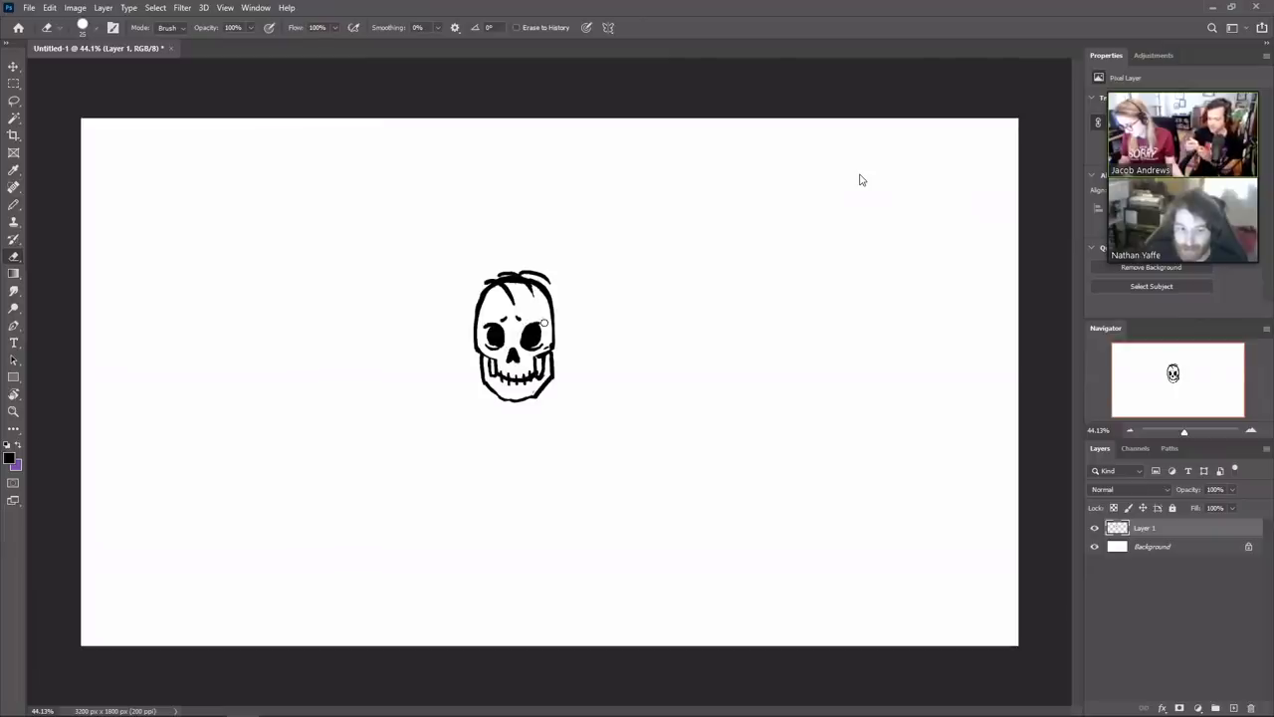
key(b)
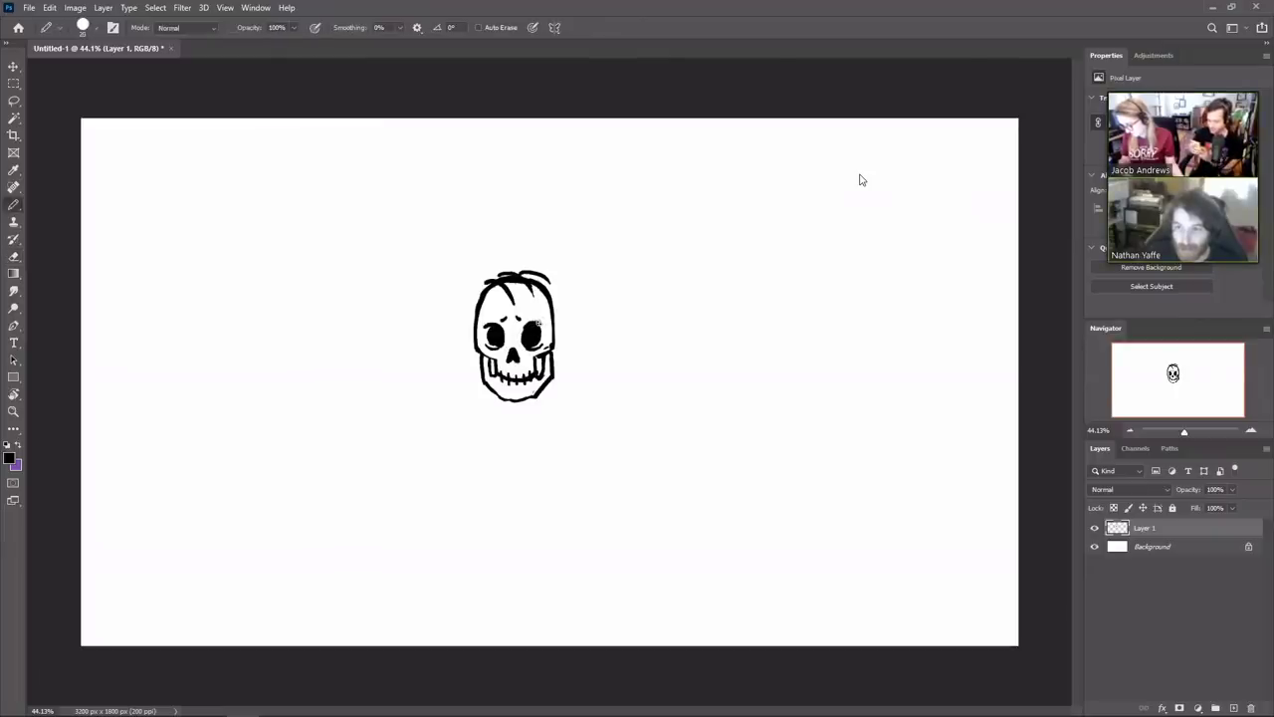
key(e)
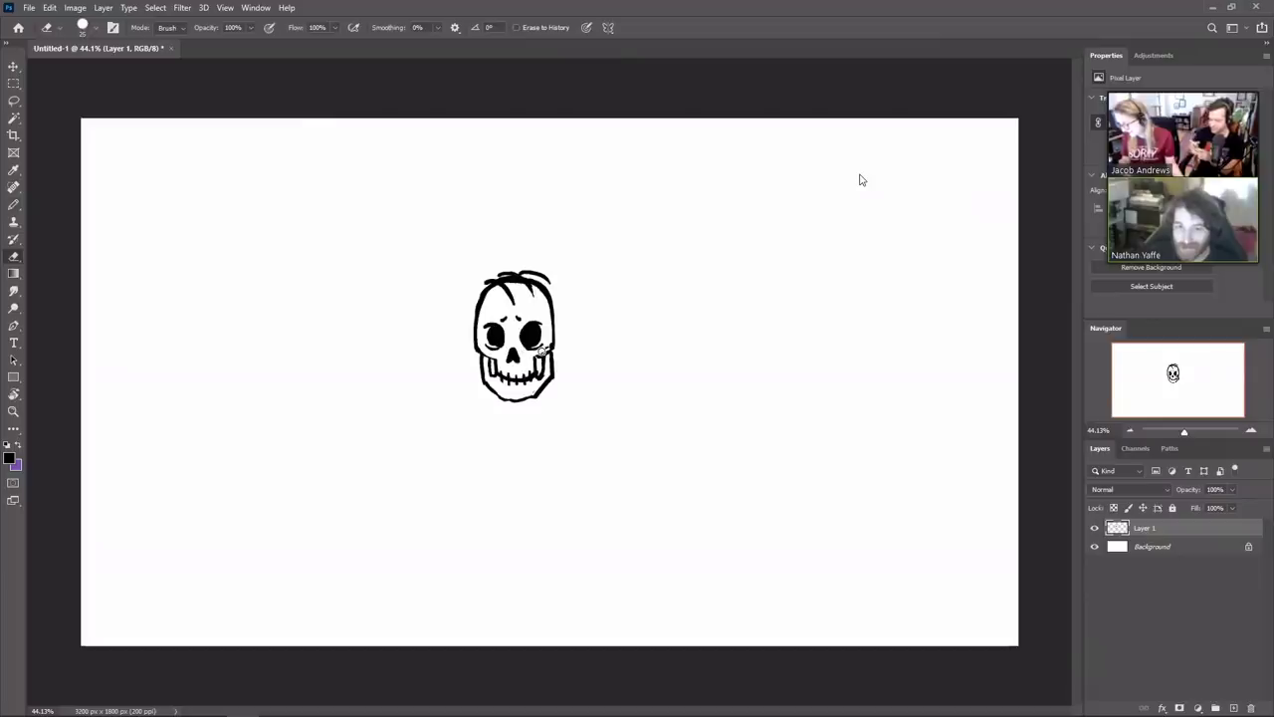
key(b)
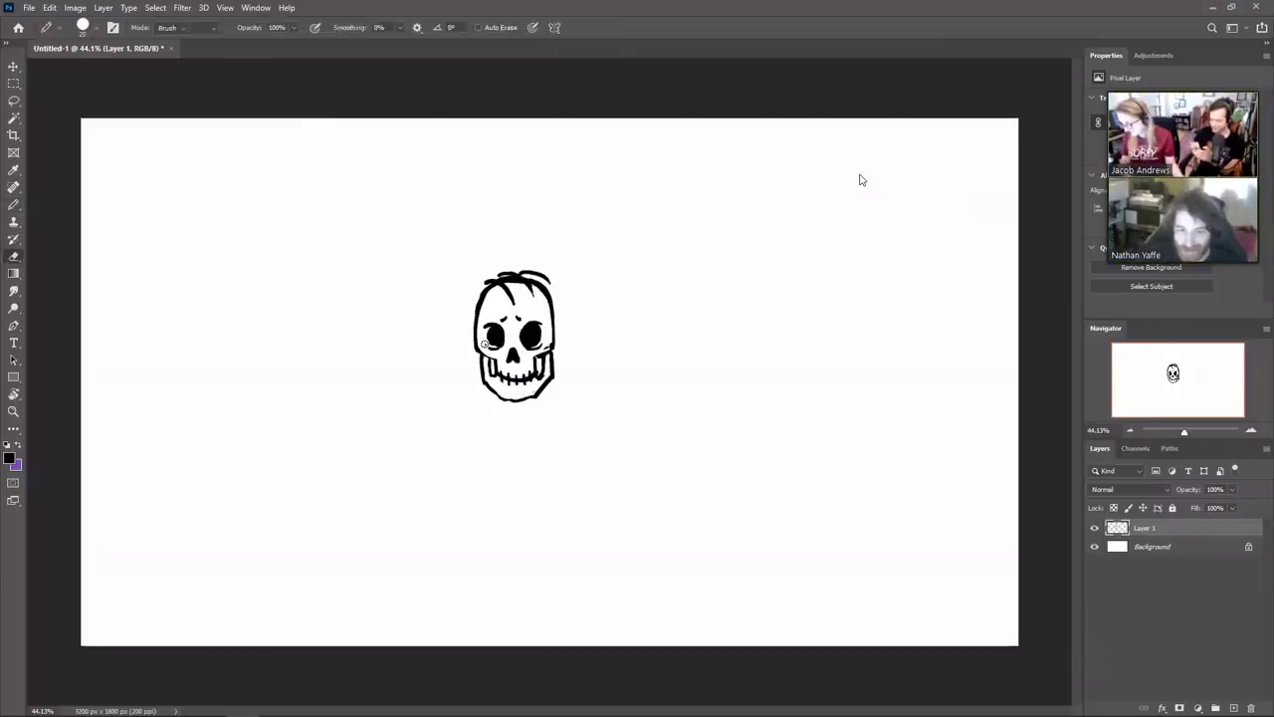
key(e)
drag(483, 328, 494, 322)
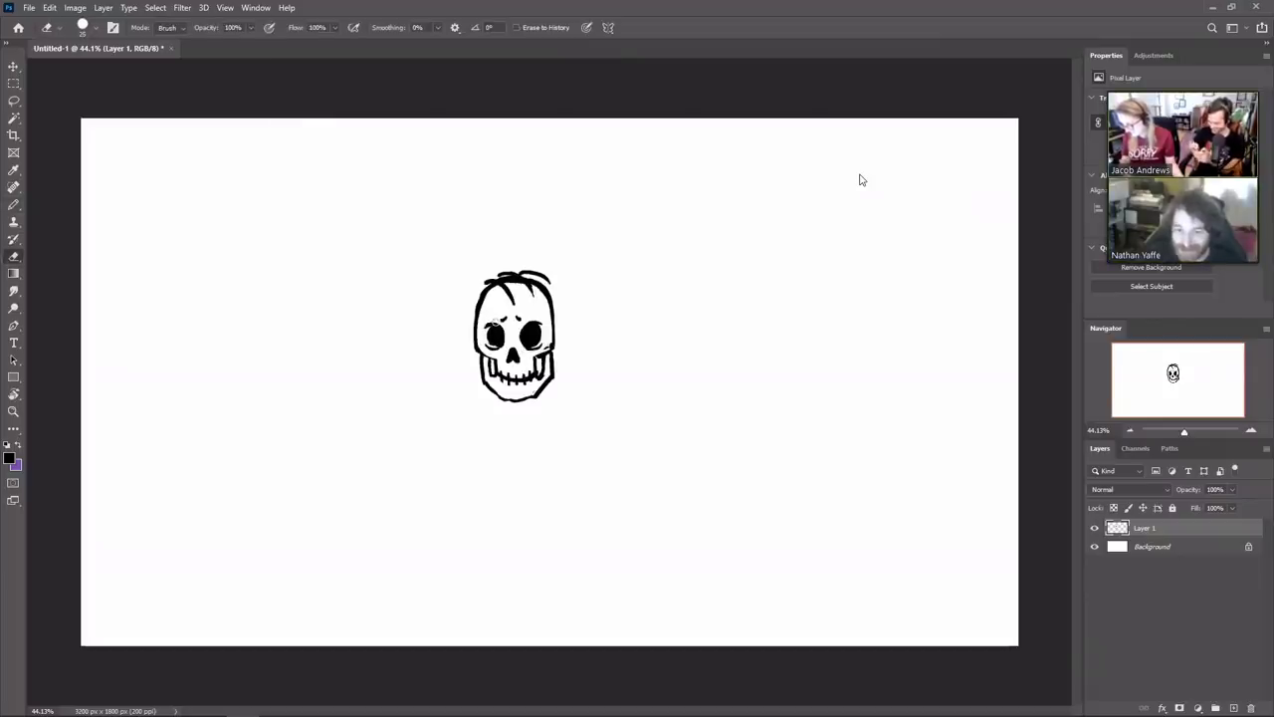
Fill the hollows between the teeth and the jaw with solid black on both sides and tidy their edges
key(b)
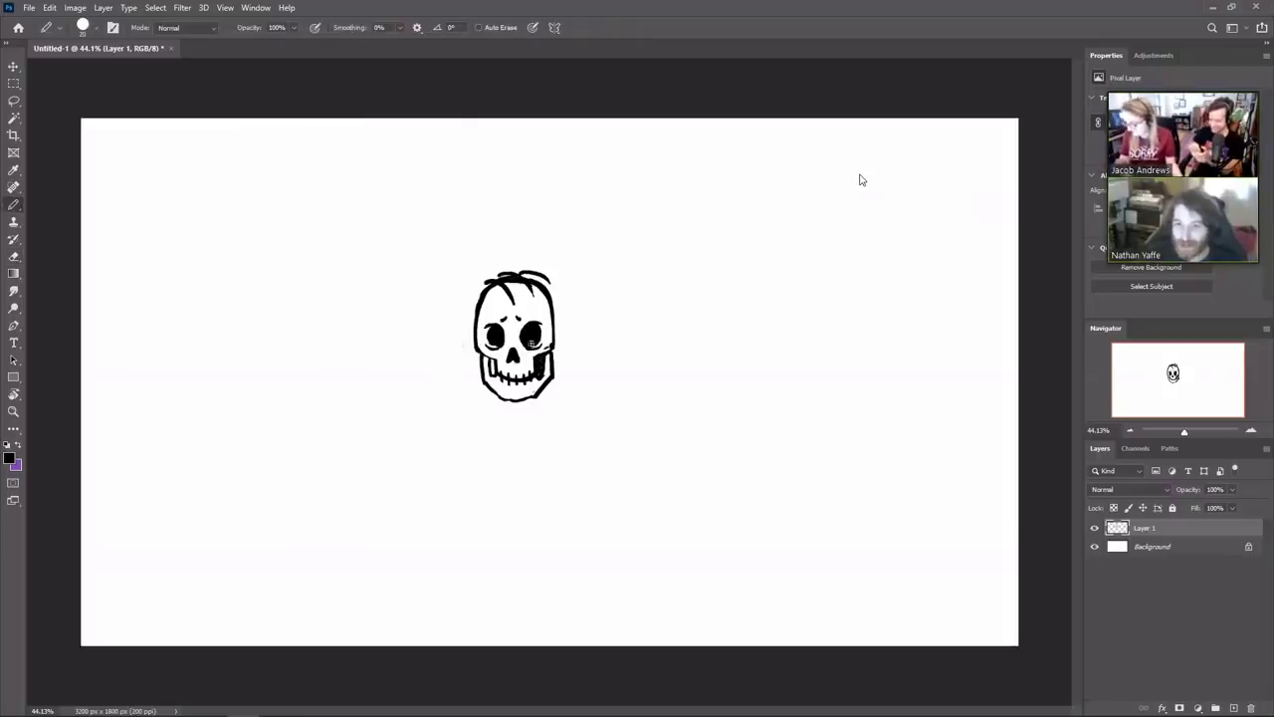
key(e)
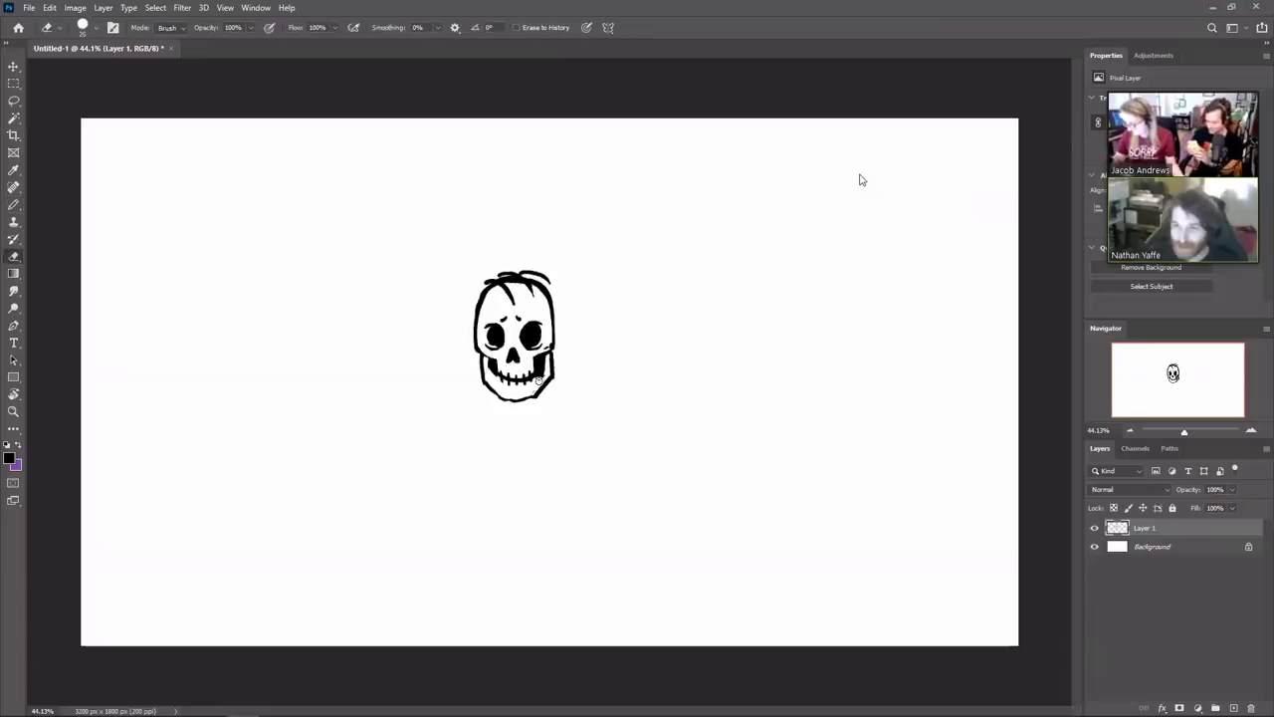
key(b)
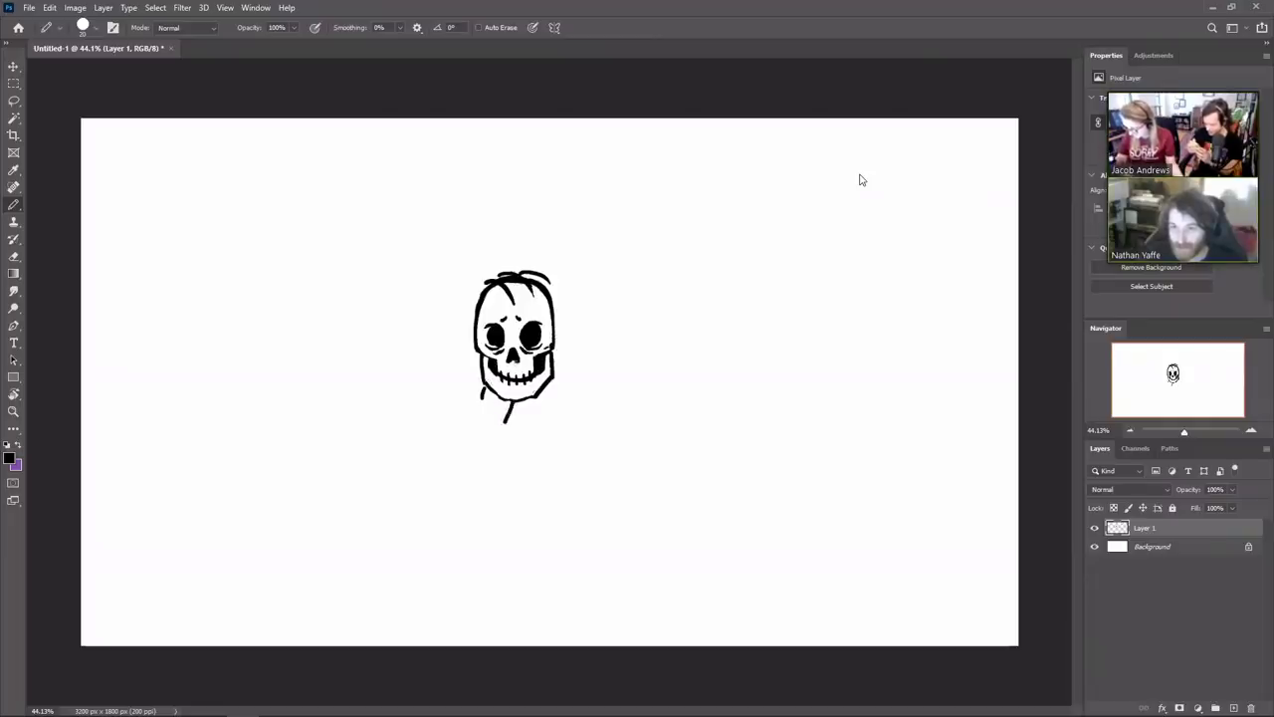
Undo the trial neck stroke and draw a curved collar line under the jaw, reworking its lower right part
key(ctrl+z)
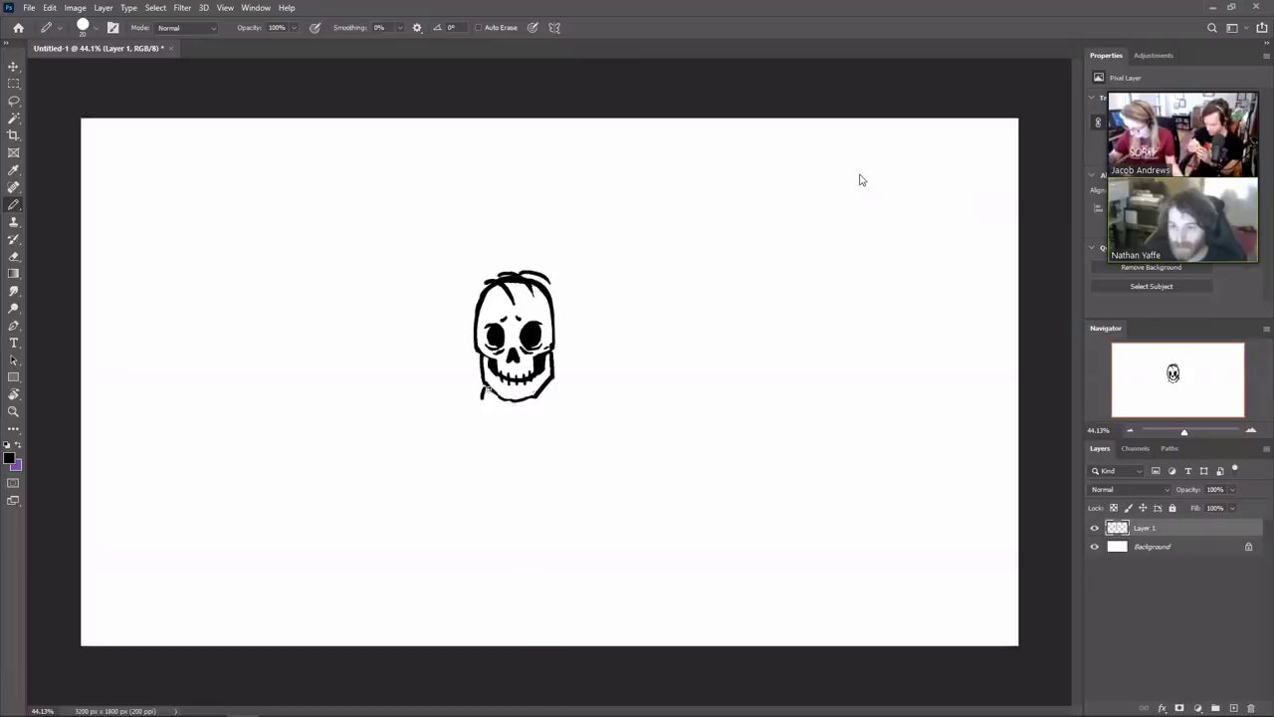
mouse_move(485, 389)
mouse_down()
mouse_move(509, 409)
mouse_move(534, 402)
mouse_move(547, 375)
mouse_up()
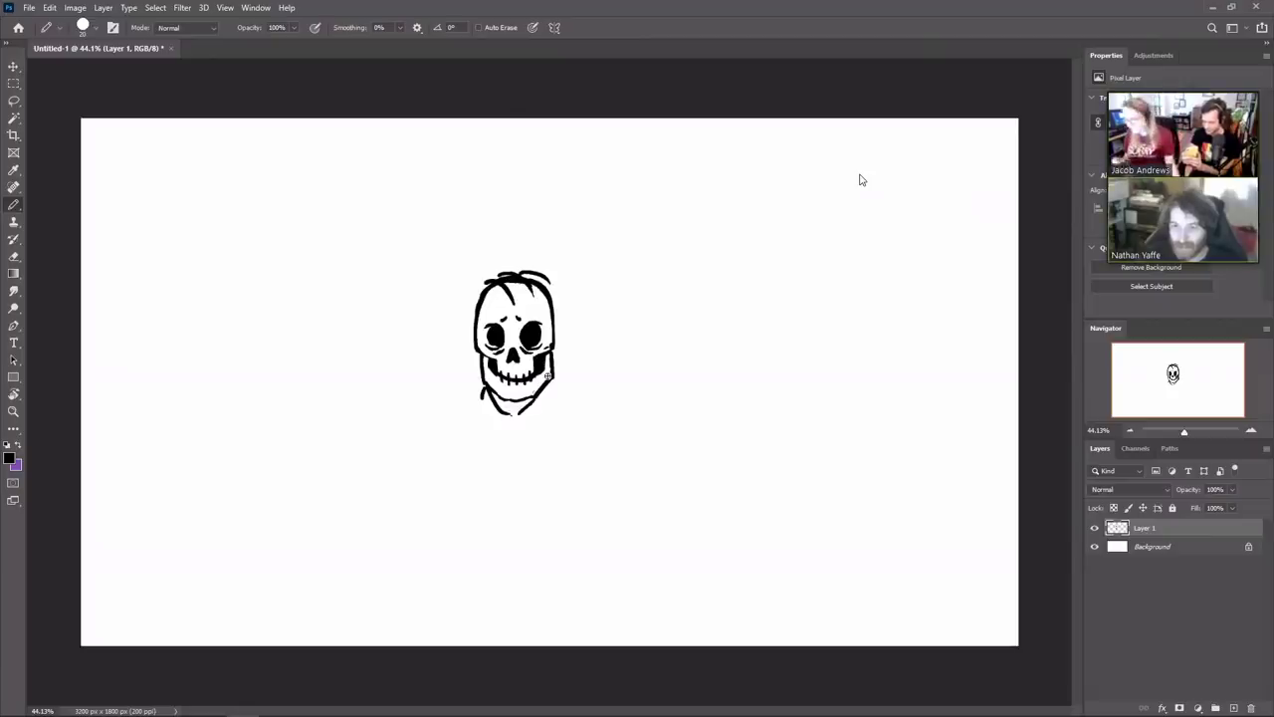
key(e)
mouse_move(518, 412)
mouse_down()
mouse_move(538, 400)
mouse_move(528, 409)
mouse_up()
key(b)
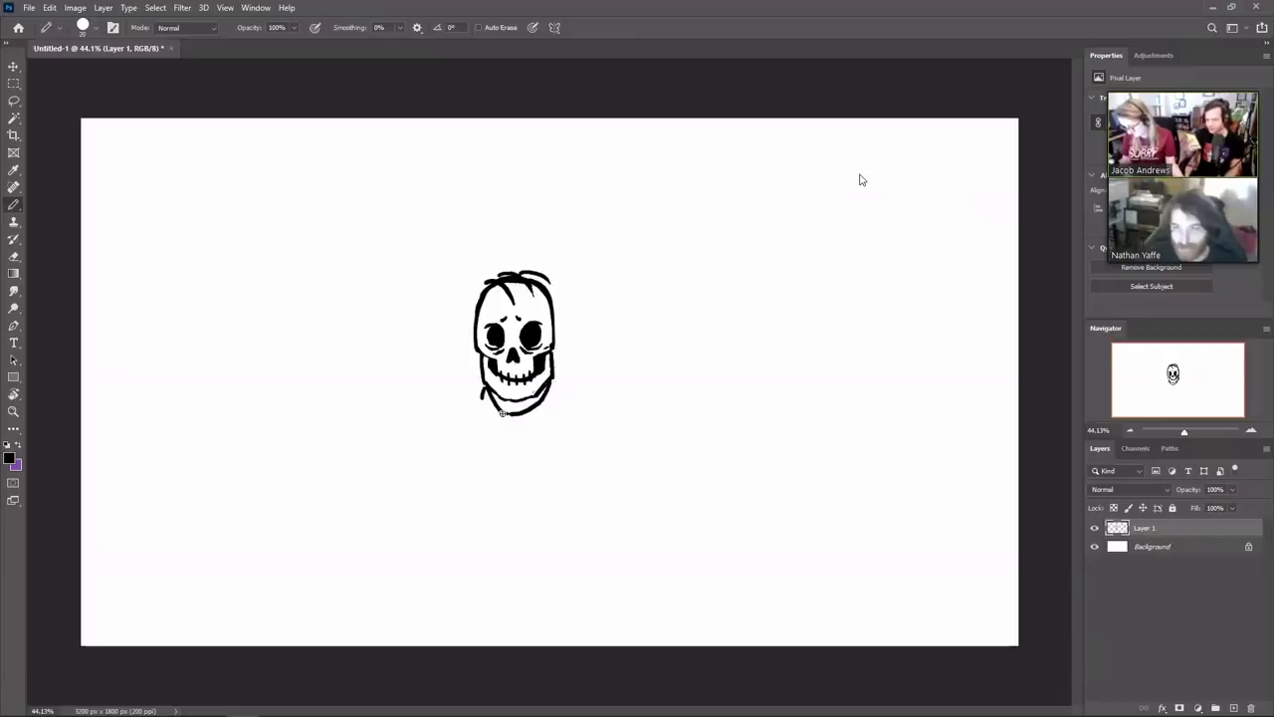
Fill the crescent between the jaw and the collar line with black using the Paint Bucket
key(g)
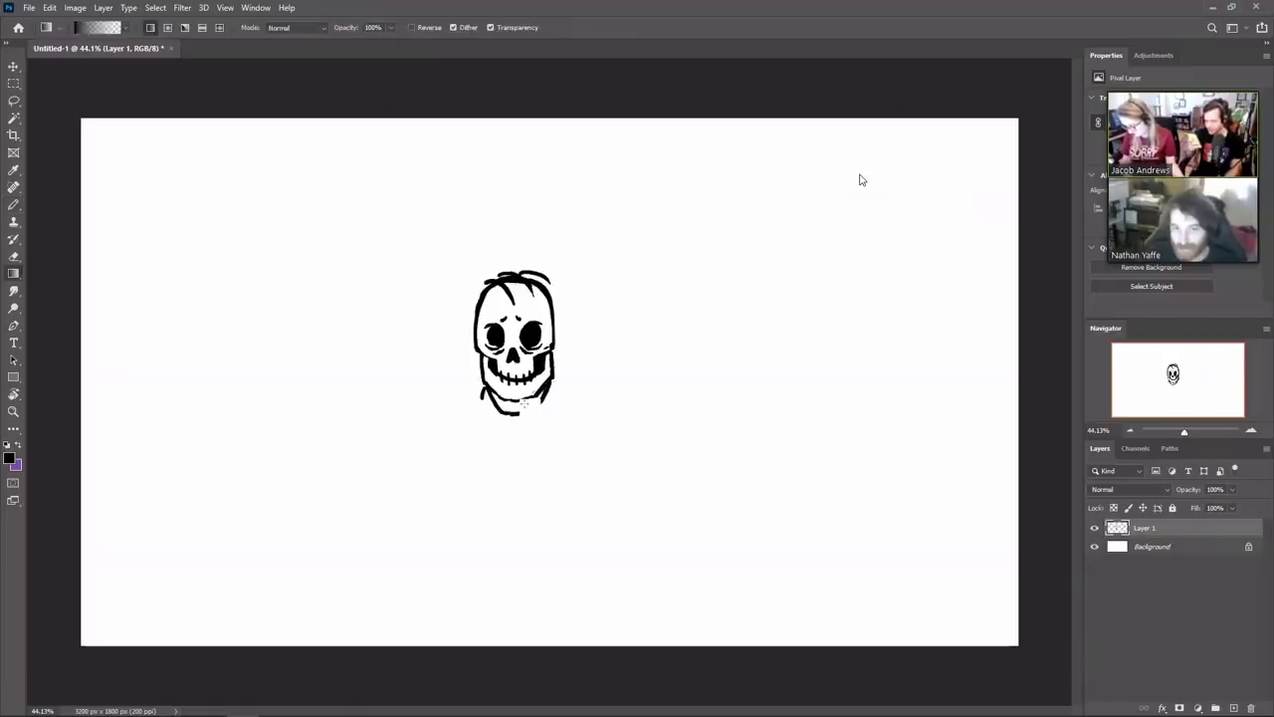
key(shift+g)
click(527, 407)
key(b)
key(e)
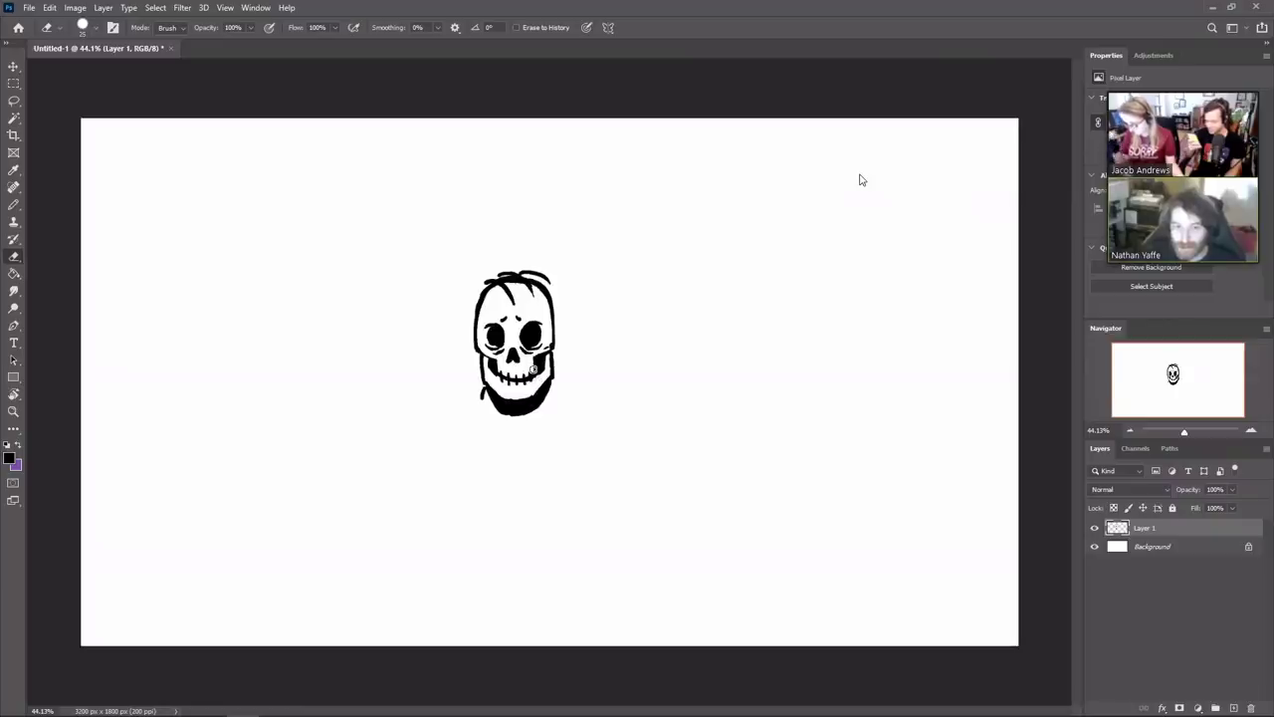
Draw two pointed shirt collar flaps below the neck and outline a tie knot between them
key(b)
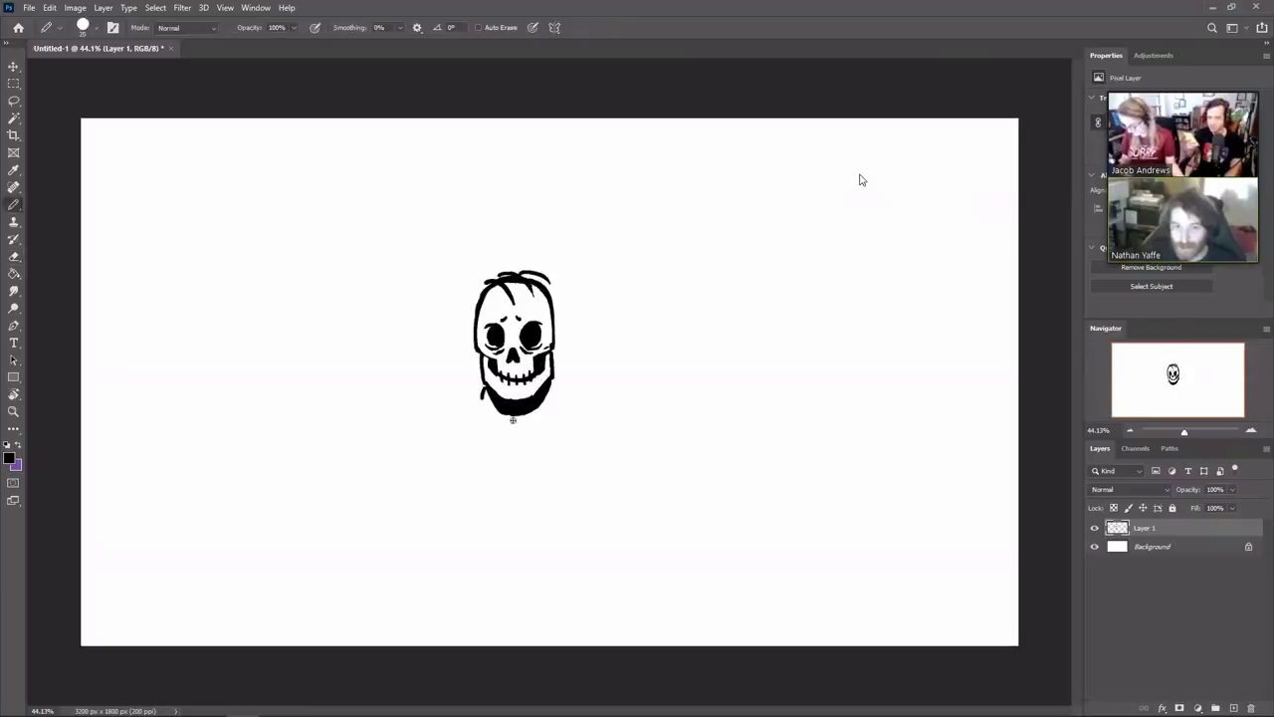
drag(508, 421, 495, 443)
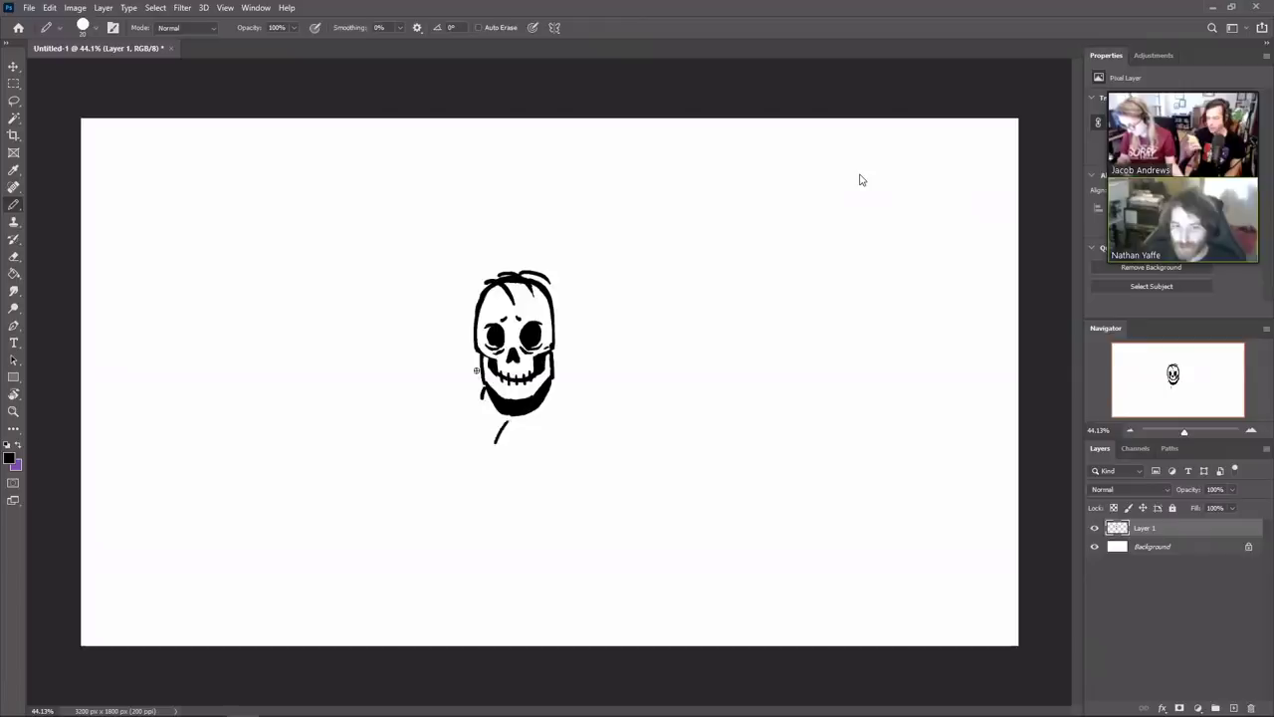
mouse_move(483, 399)
mouse_down()
mouse_move(494, 450)
mouse_move(530, 456)
mouse_up()
key(e)
key(b)
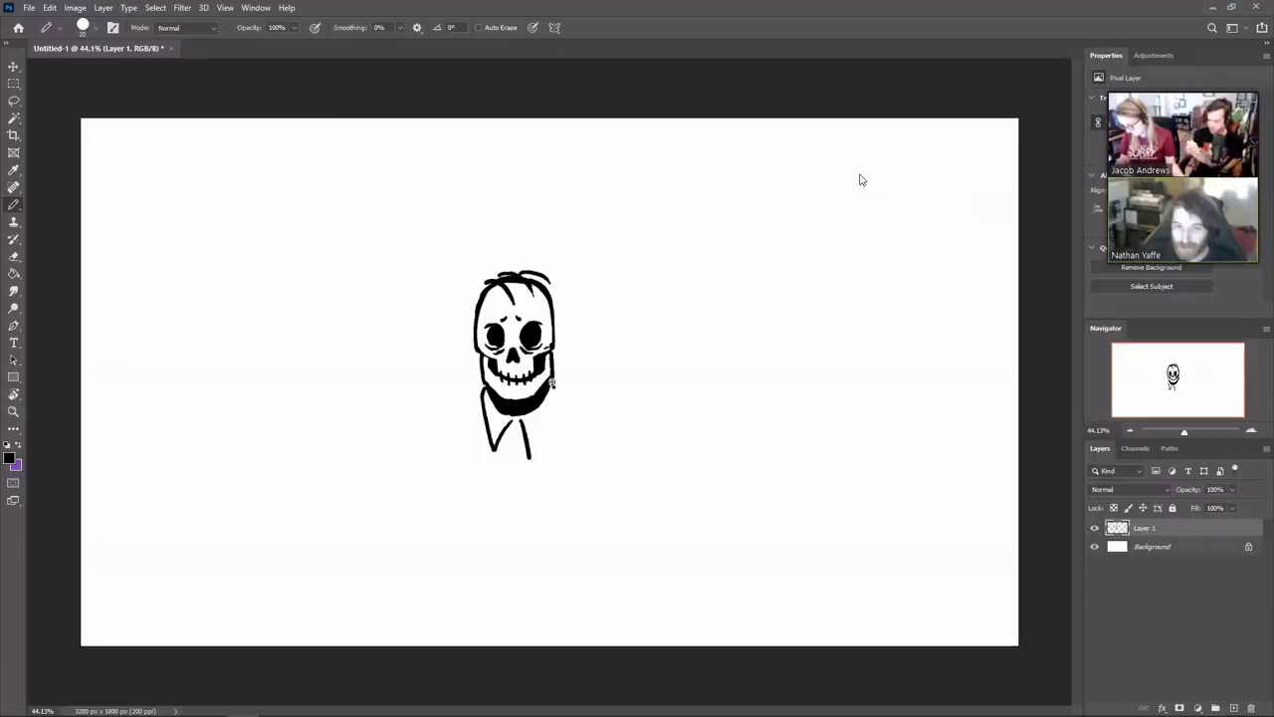
mouse_move(554, 394)
mouse_down()
mouse_move(530, 451)
mouse_move(525, 420)
mouse_up()
key(e)
key(b)
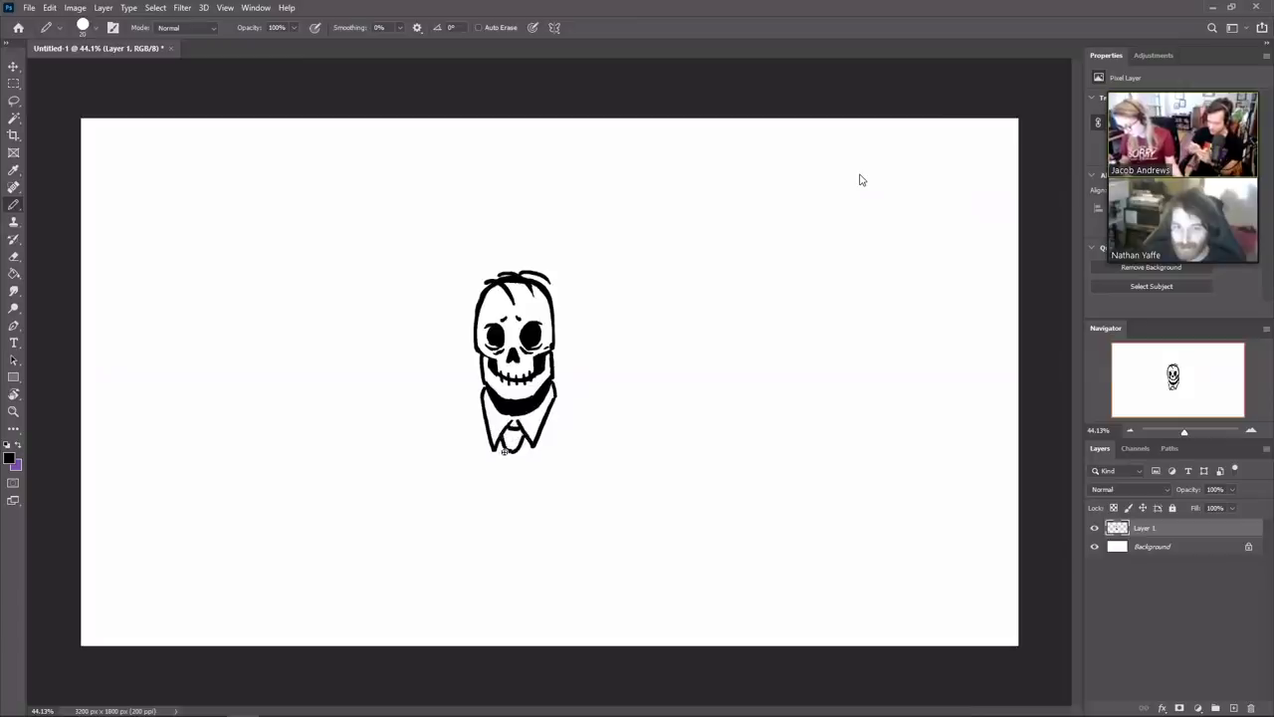
Draw the tie's two long edges hanging from the knot and fill the knot solid black
drag(503, 455, 496, 507)
key(ctrl+z)
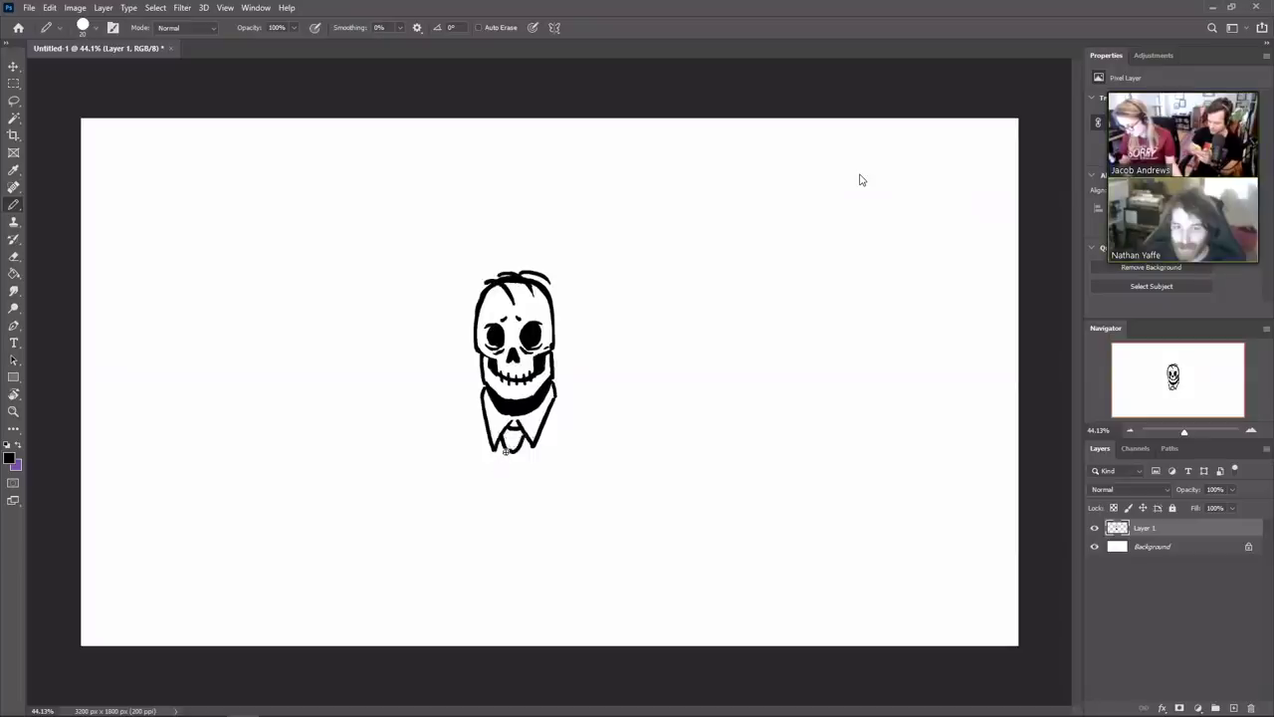
drag(505, 450, 490, 526)
drag(513, 452, 515, 531)
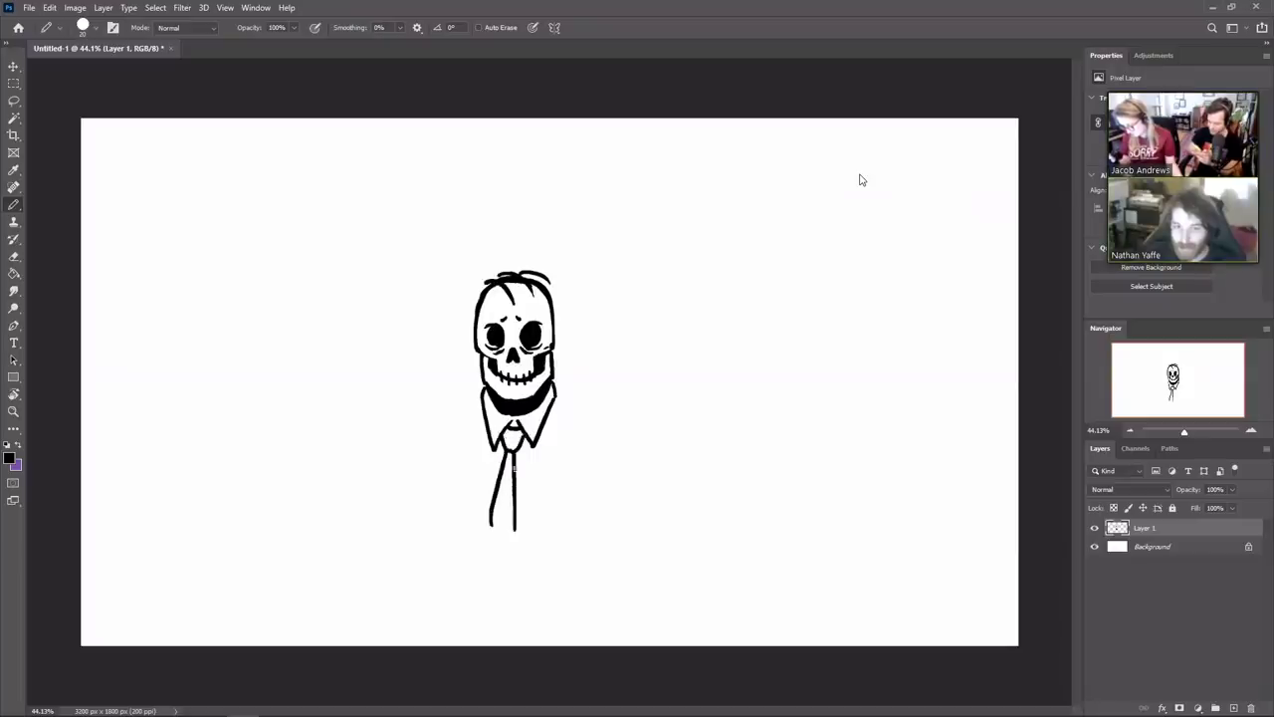
key(g)
click(512, 440)
key(b)
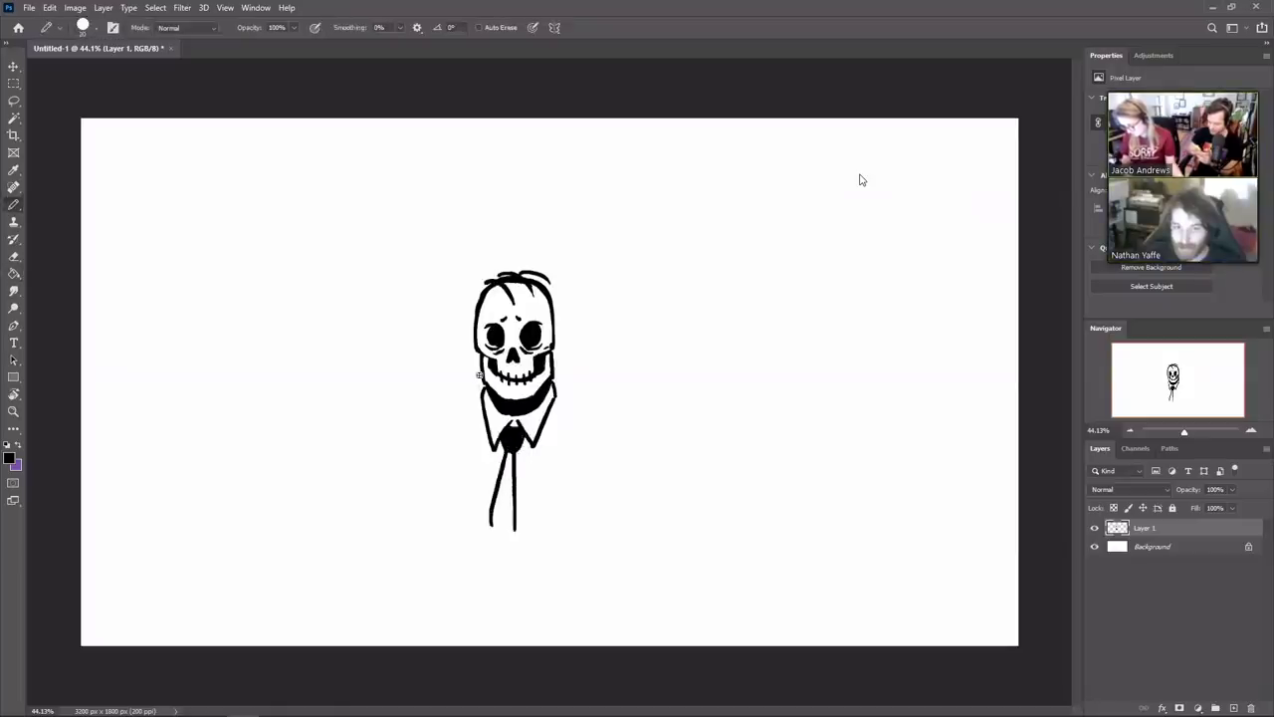
Draw both shoulder lines sloping away from the collar and the outer line of the right arm
drag(475, 399, 443, 411)
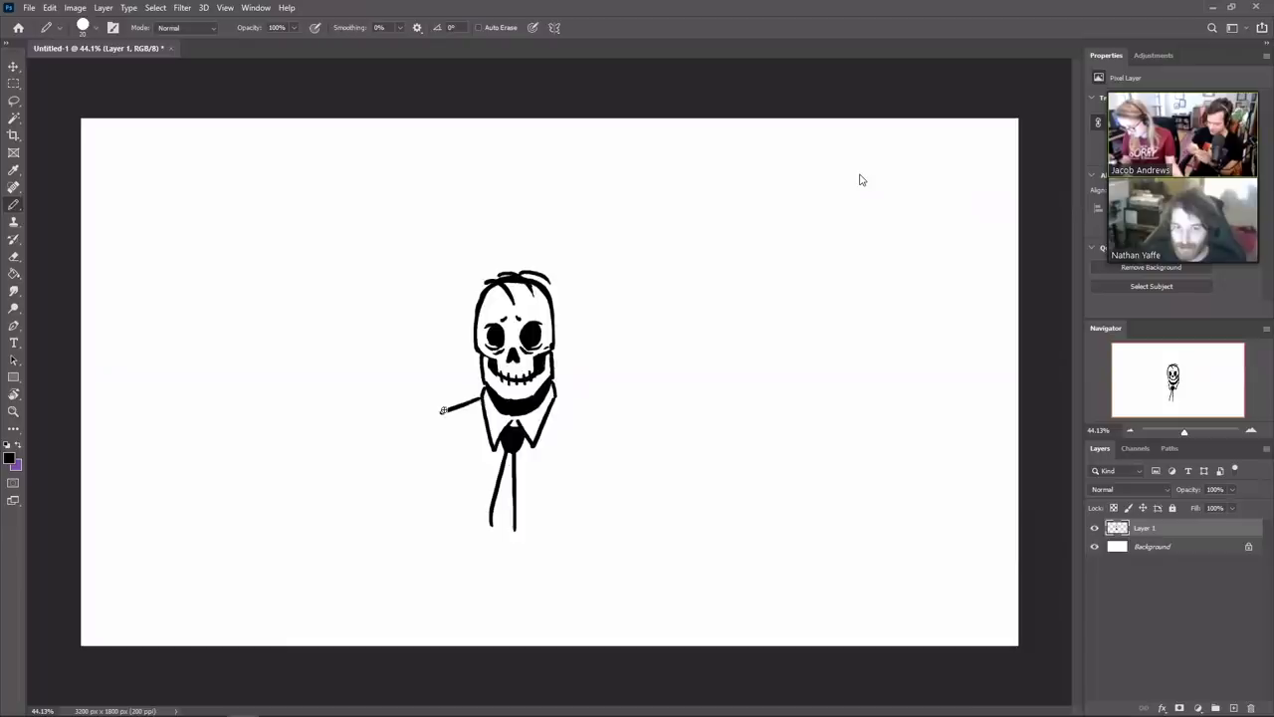
key(ctrl+z)
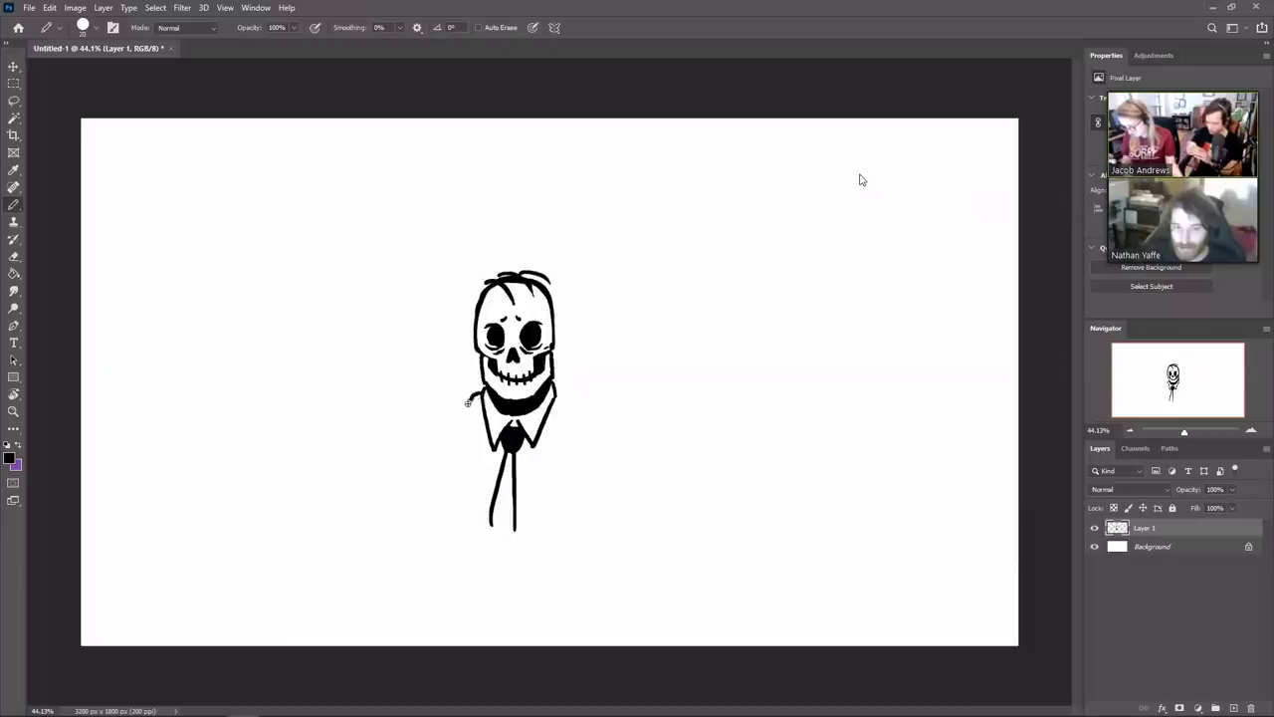
drag(464, 405, 419, 421)
drag(416, 425, 415, 430)
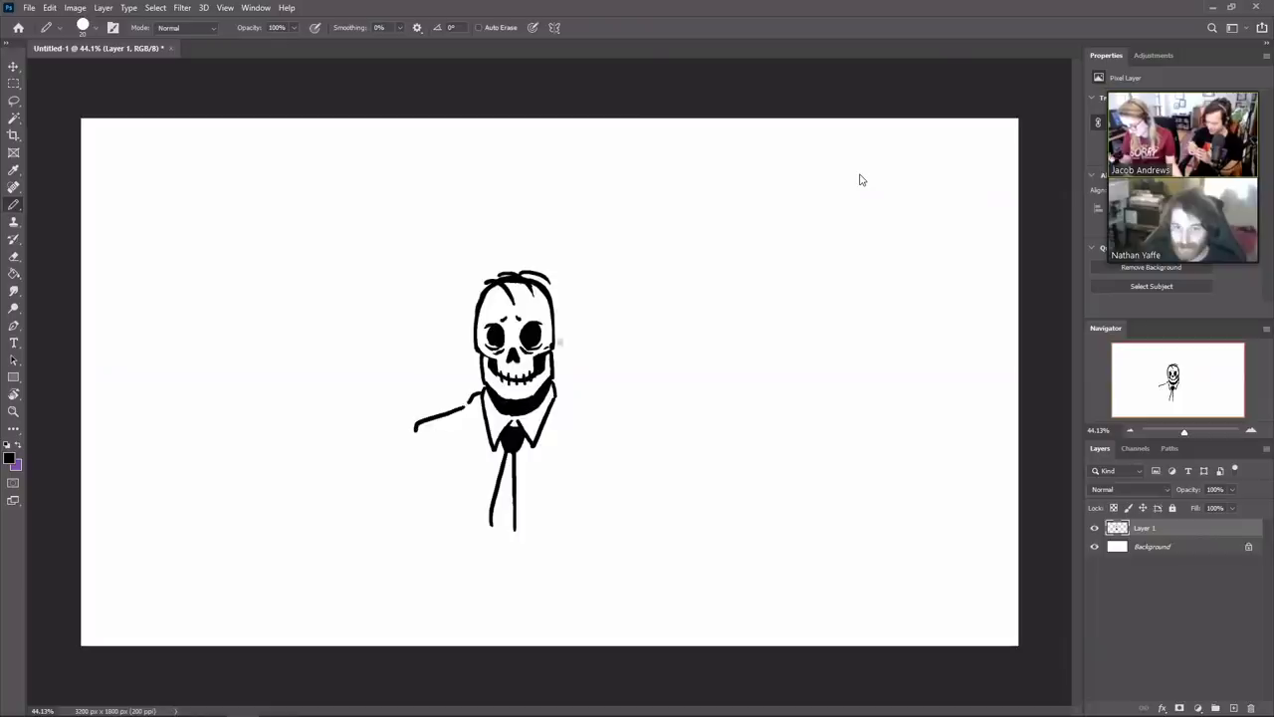
mouse_move(562, 392)
mouse_down()
mouse_move(615, 429)
mouse_move(637, 518)
mouse_up()
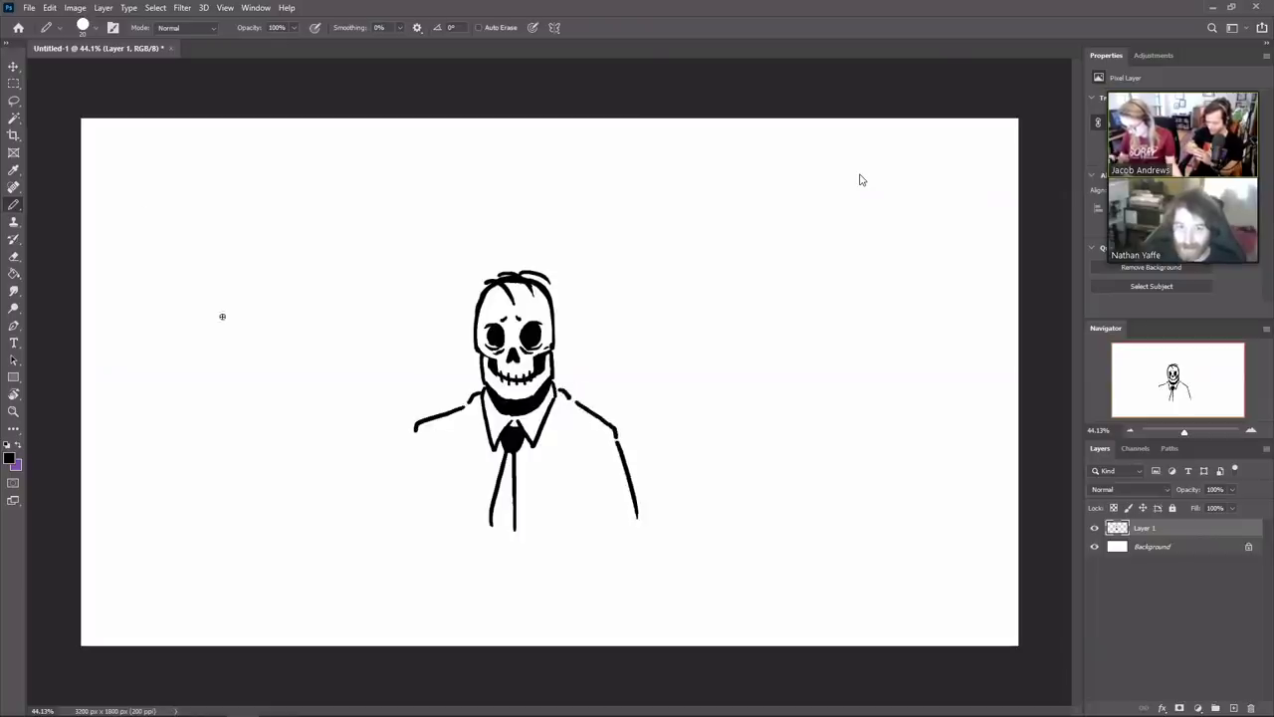
Move the whole drawing up and slightly to the right on the canvas
key(v)
mouse_move(555, 454)
mouse_down()
mouse_move(565, 359)
mouse_move(583, 355)
mouse_move(571, 363)
mouse_up()
key(b)
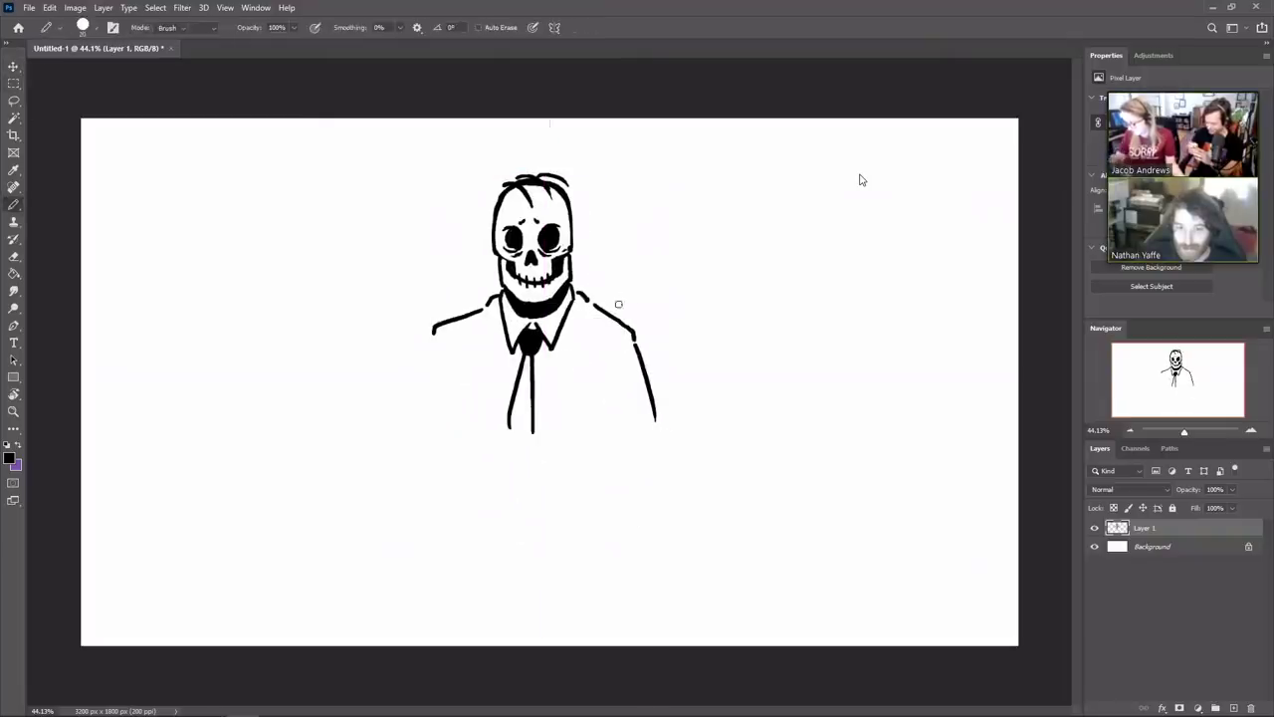
Erase the right shoulder and arm lines and redraw them wider, adding a curved forearm line and a trial table edge
key(e)
mouse_move(597, 304)
mouse_down()
mouse_move(637, 347)
mouse_move(655, 420)
mouse_up()
key(b)
mouse_move(593, 302)
mouse_down()
mouse_move(675, 357)
mouse_move(660, 364)
mouse_move(671, 452)
mouse_move(588, 460)
mouse_move(613, 448)
mouse_move(584, 476)
mouse_move(281, 461)
mouse_up()
Undo the trial table edge and draw a longer straight horizontal line extending past both sides of the figure
key(ctrl+z)
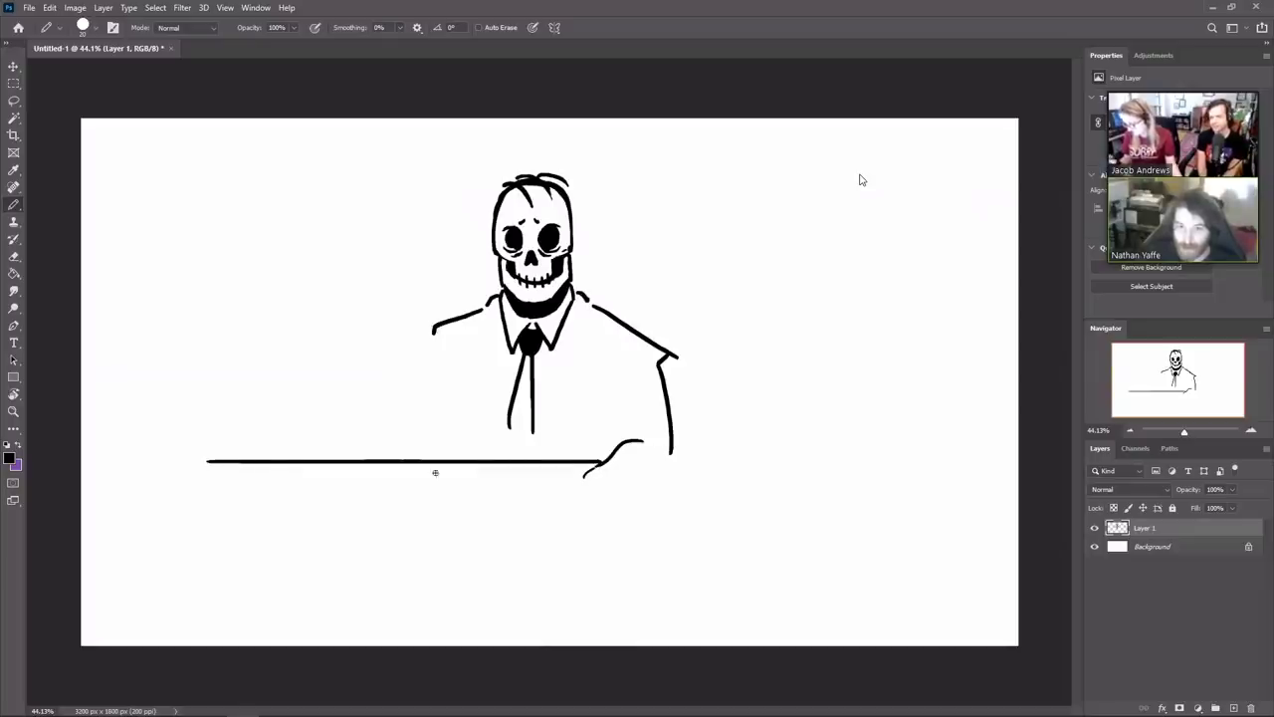
key(ctrl+z)
shift+click(192, 461)
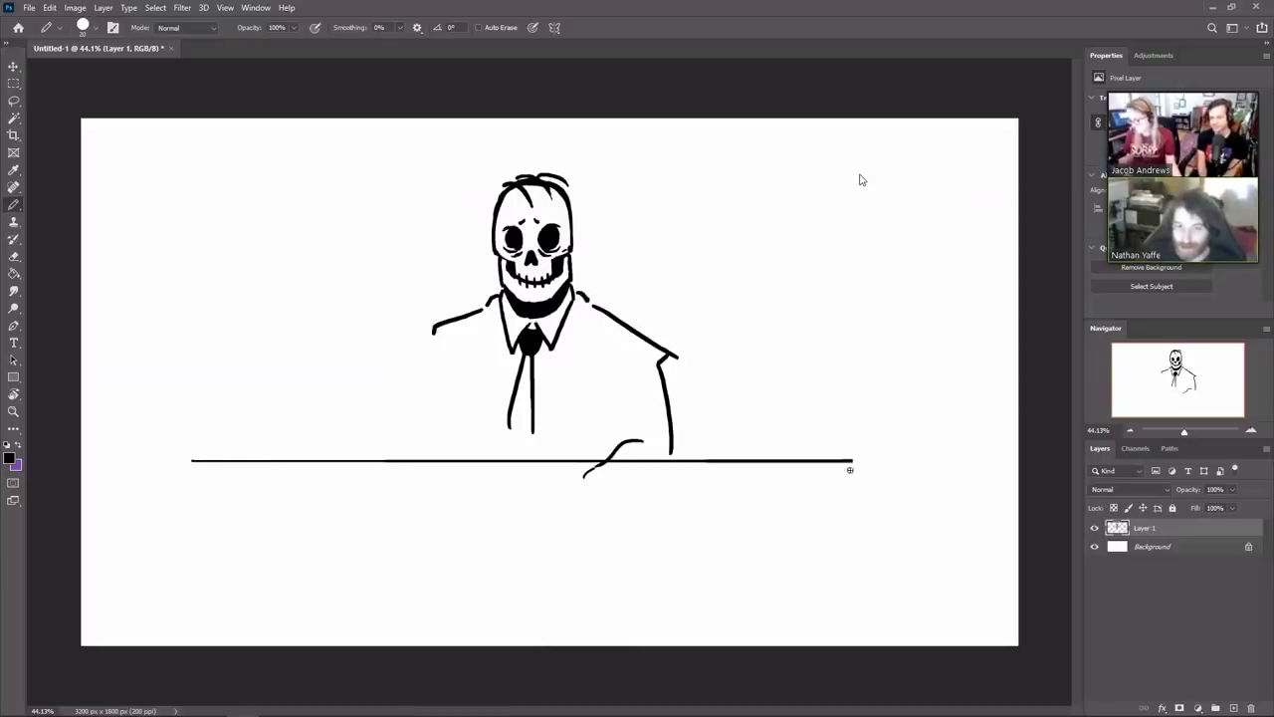
Erase the sloping right shoulder line and redraw it as a straight line down to the sleeve corner
key(e)
click(675, 355)
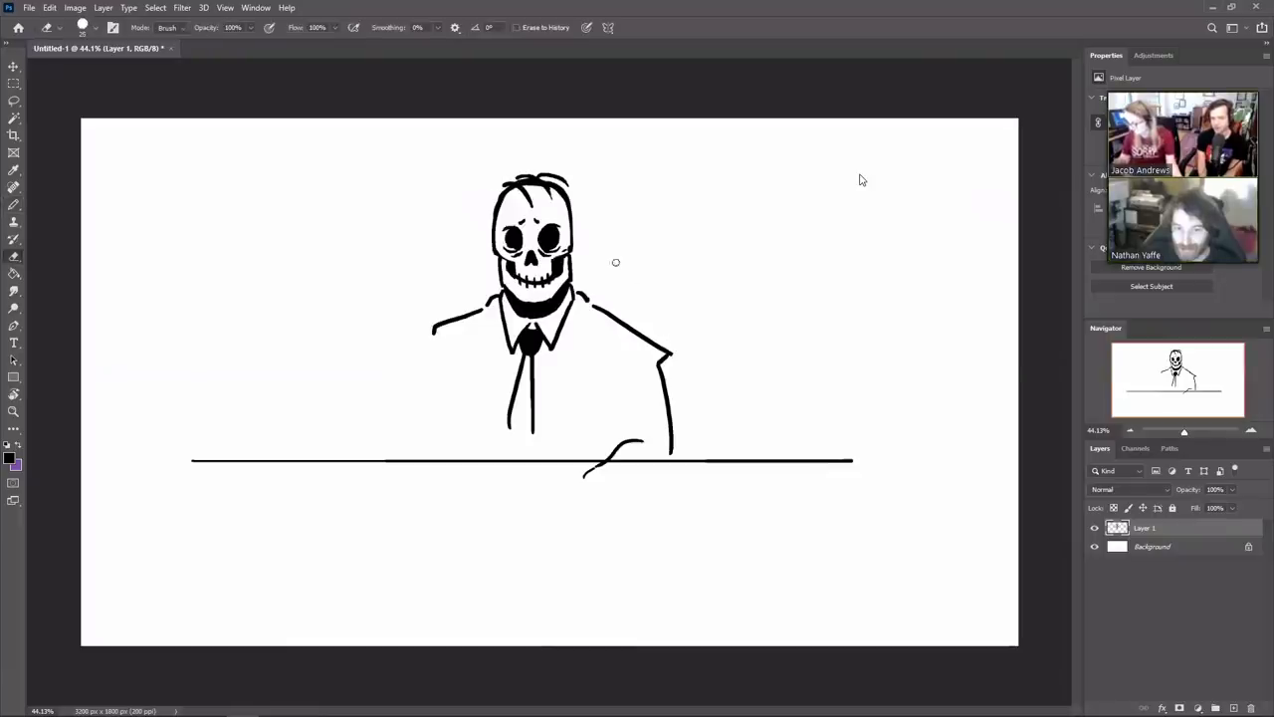
shift+click(595, 306)
key(b)
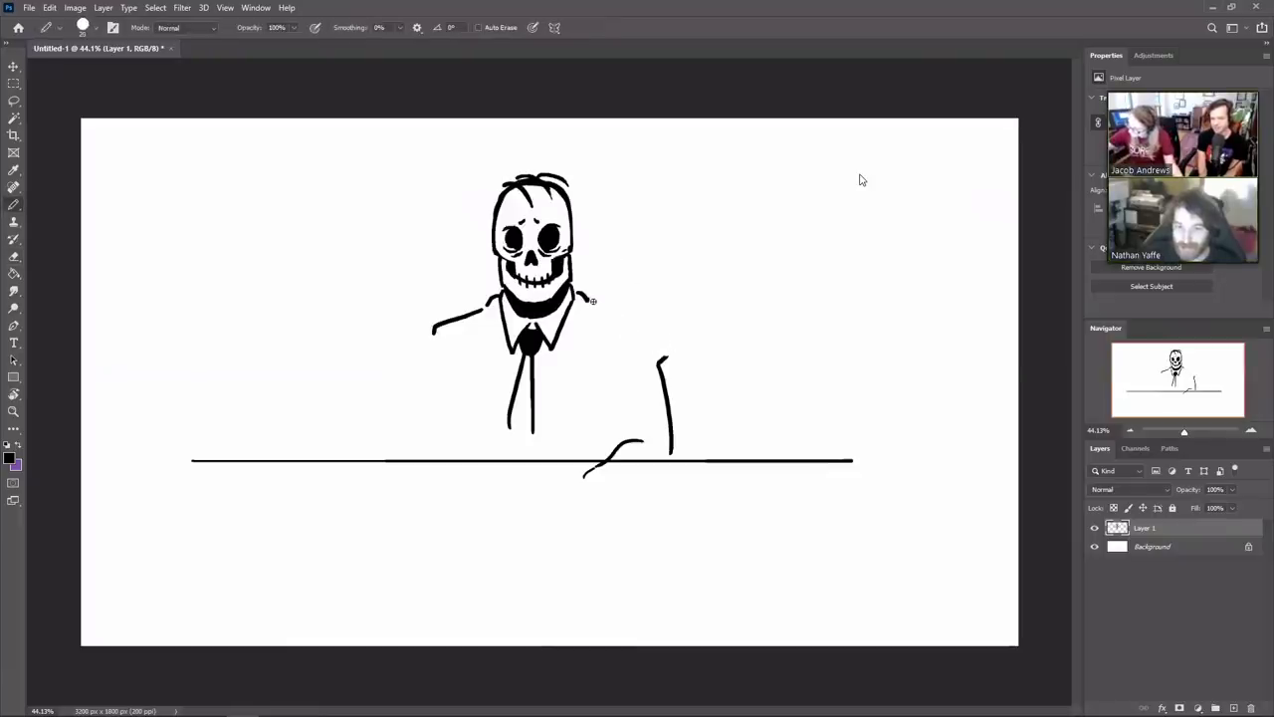
shift+click(594, 303)
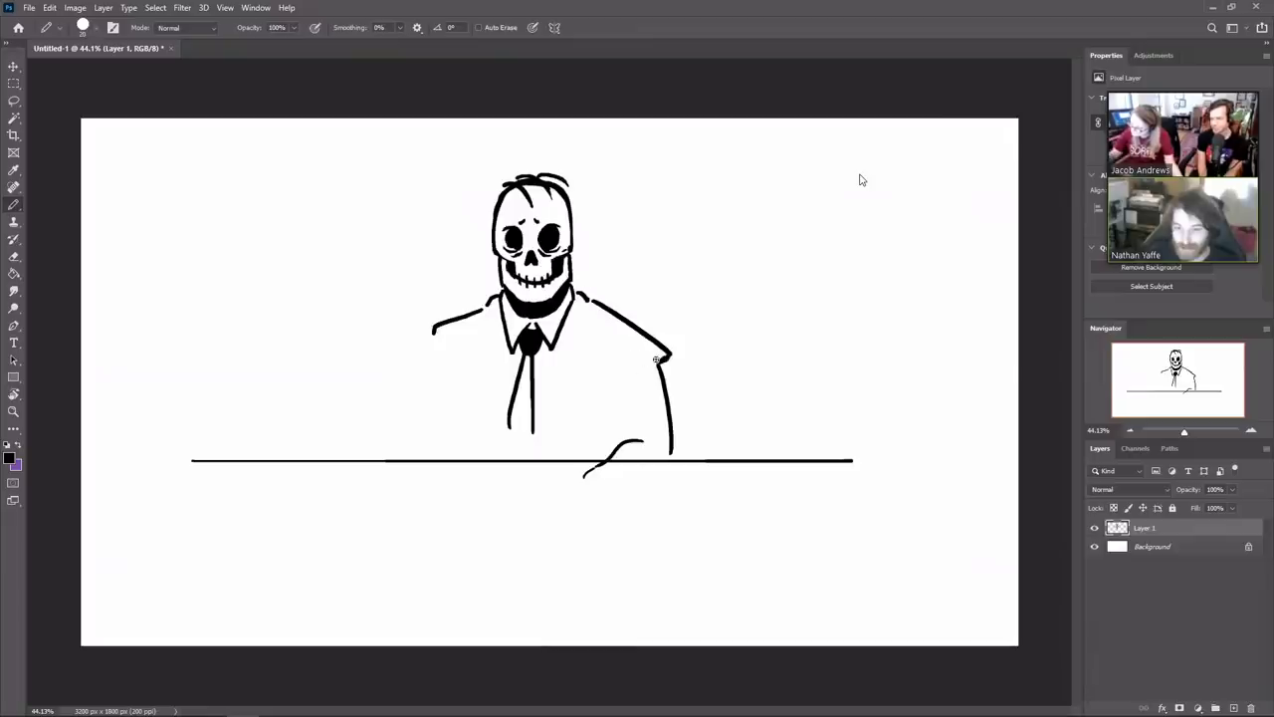
Draw the right sleeve's fold, inner arm edge and forearm cuff, and erase the table line inside the forearm
drag(659, 354, 640, 371)
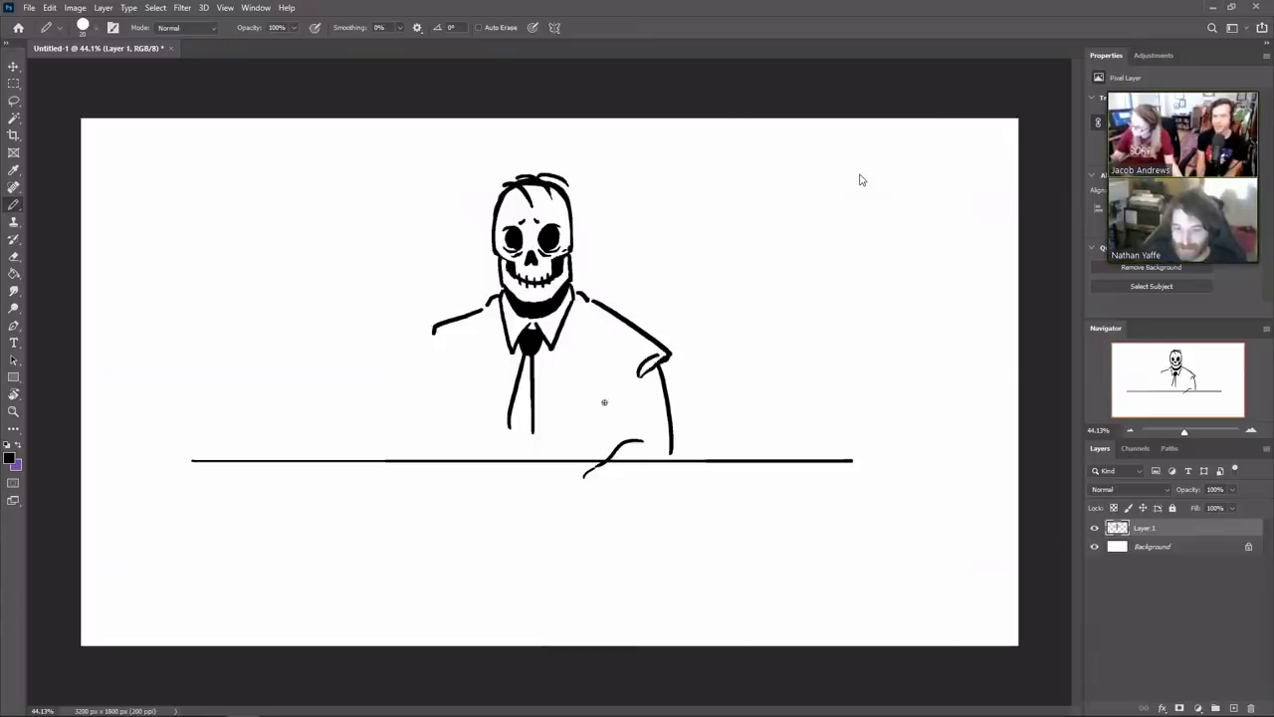
mouse_move(619, 355)
mouse_down()
mouse_move(624, 403)
mouse_move(637, 366)
mouse_move(621, 431)
mouse_move(659, 446)
mouse_move(644, 434)
mouse_move(665, 429)
mouse_move(619, 434)
mouse_move(619, 448)
mouse_move(642, 376)
mouse_move(604, 463)
mouse_move(637, 485)
mouse_up()
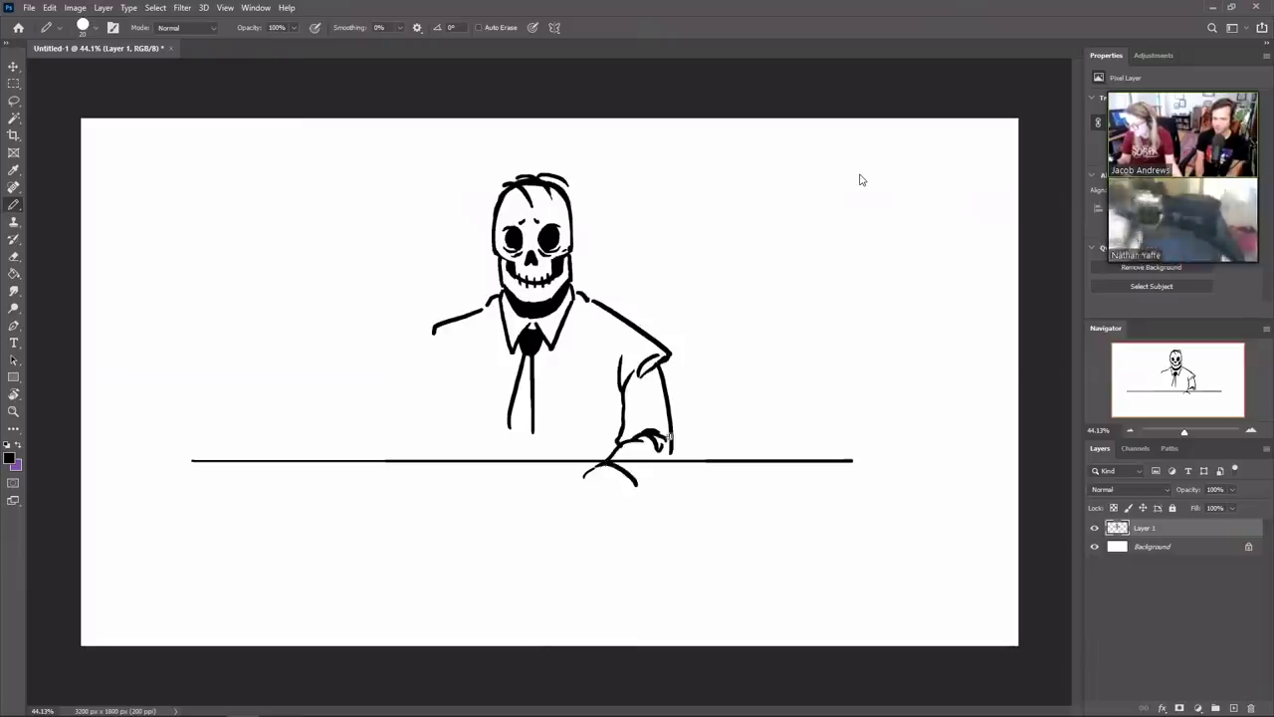
mouse_move(670, 434)
mouse_down()
mouse_move(672, 453)
mouse_move(627, 499)
mouse_move(667, 454)
mouse_move(627, 461)
mouse_up()
key(e)
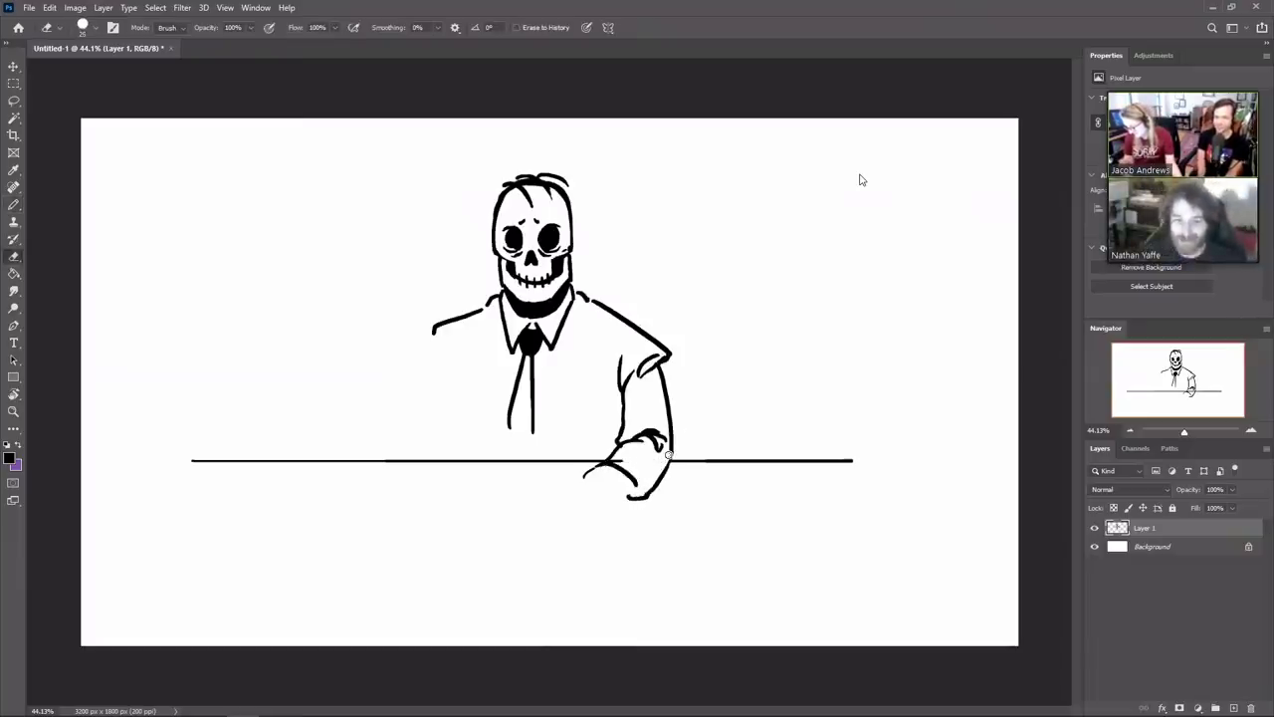
key(b)
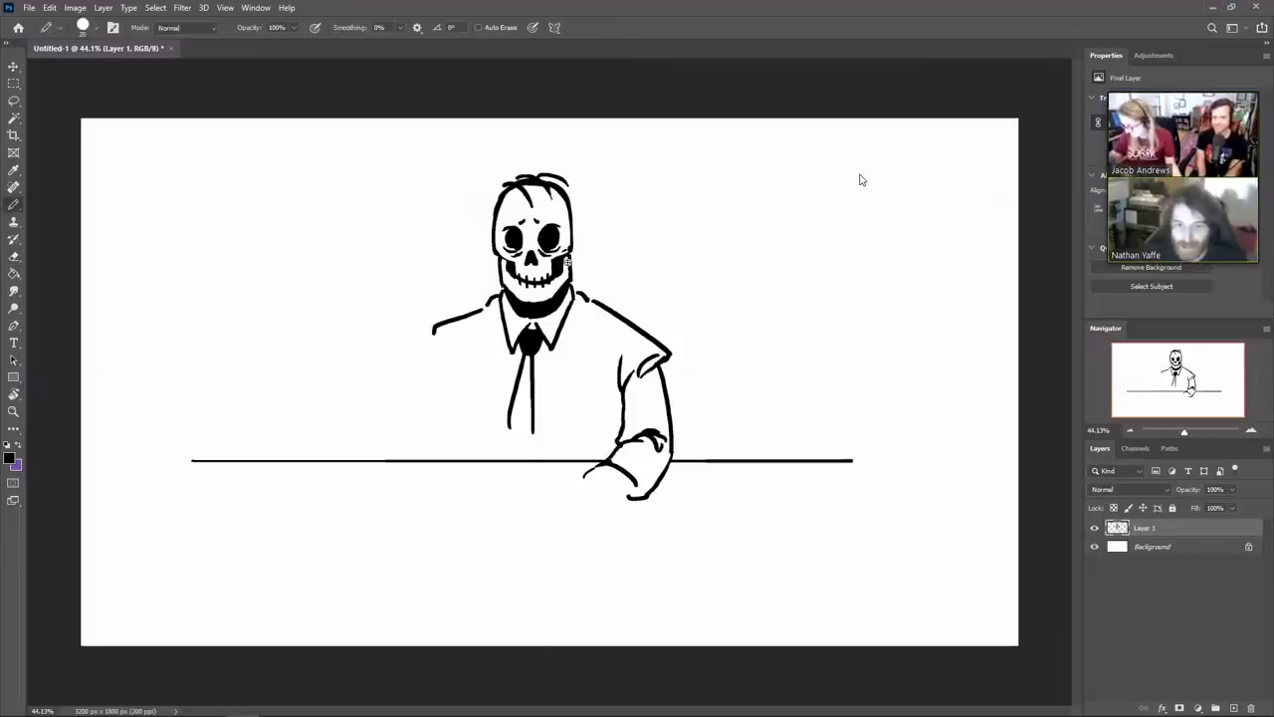
Draw the jacket's right front edge from the collar to the table line, with a notched lapel beside it
mouse_move(587, 297)
mouse_down()
mouse_move(594, 362)
mouse_move(550, 450)
mouse_up()
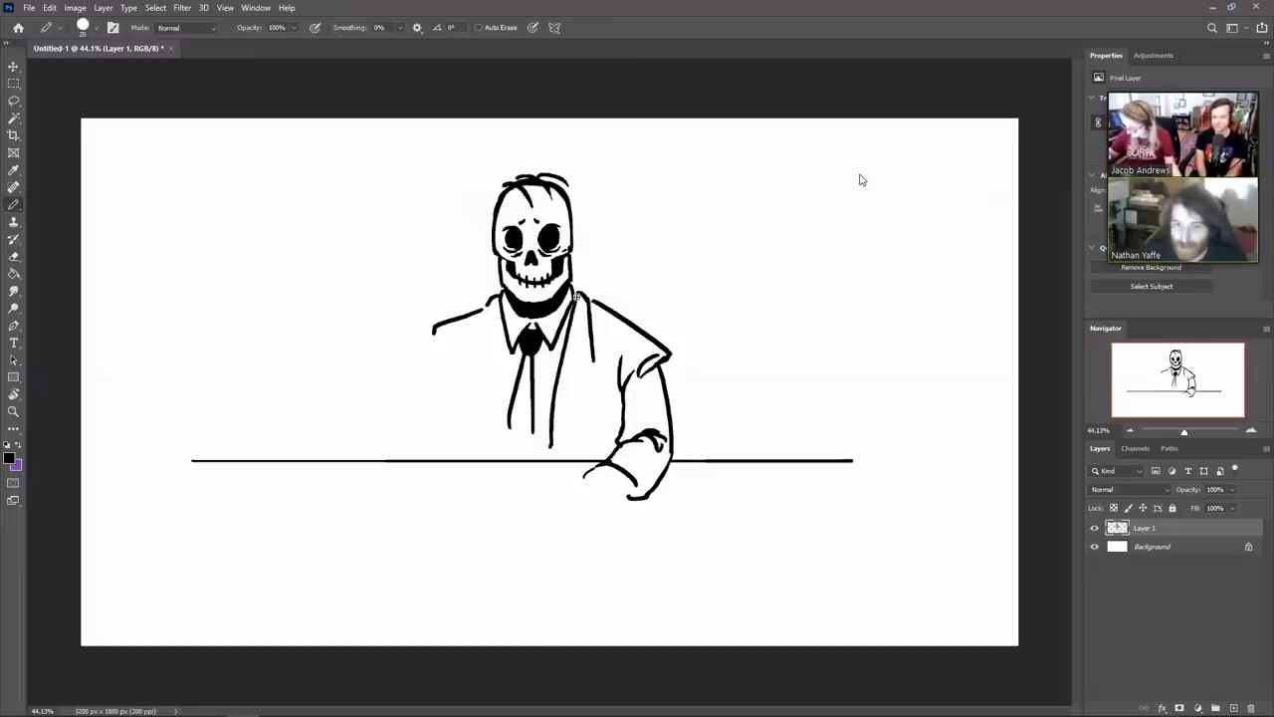
key(ctrl+z)
drag(575, 295, 548, 459)
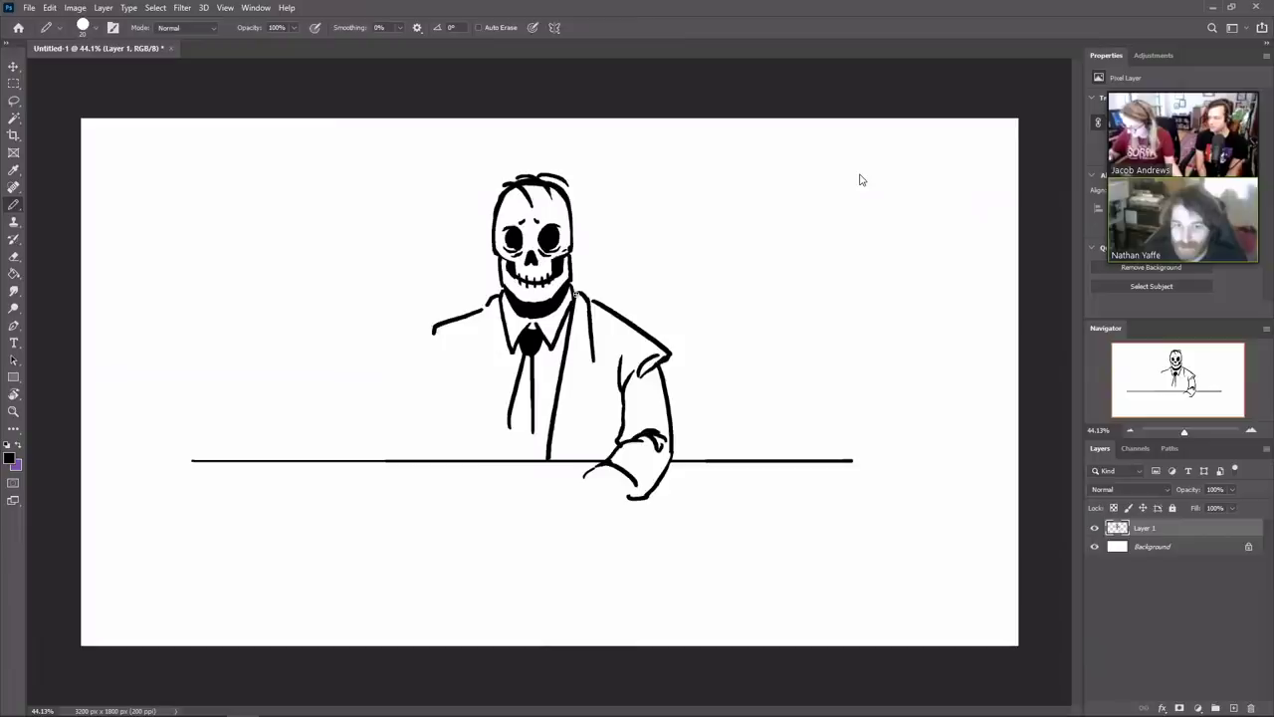
mouse_move(593, 358)
mouse_down()
mouse_move(577, 360)
mouse_move(593, 373)
mouse_move(558, 451)
mouse_up()
key(e)
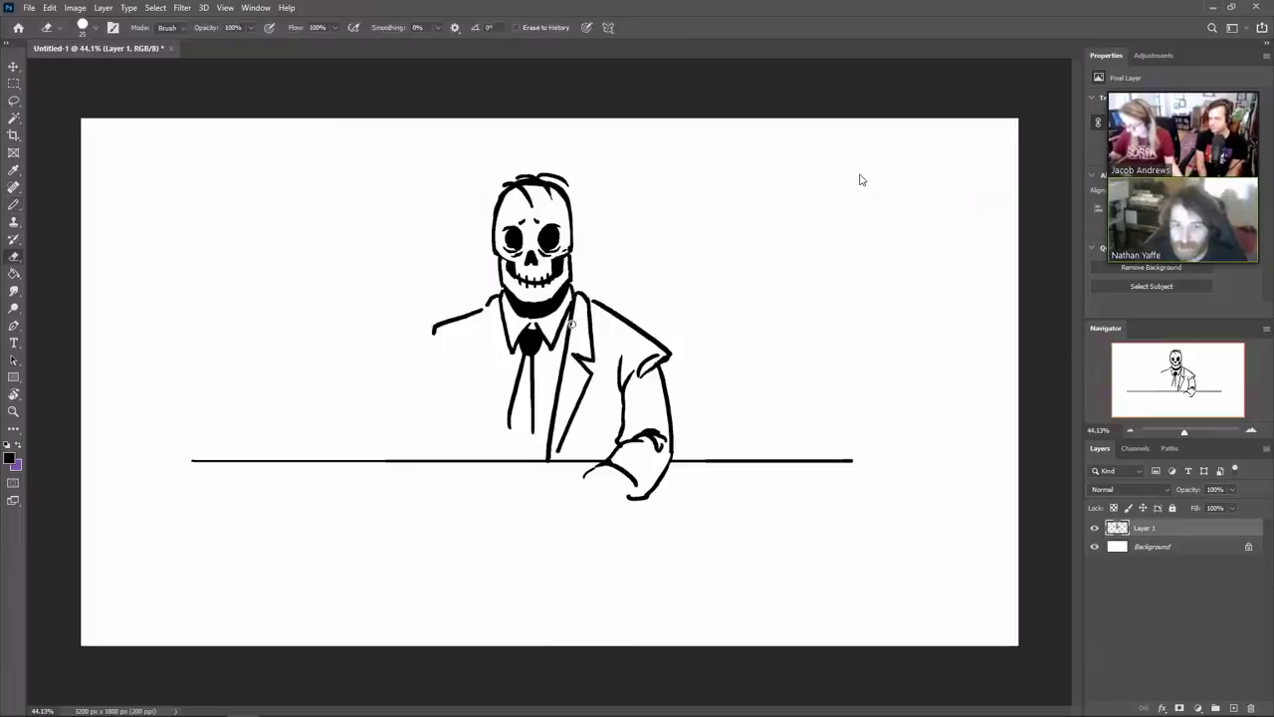
Draw the jacket's left front edge from the collar to the table line, with a matching notched lapel
key(b)
drag(498, 297, 496, 462)
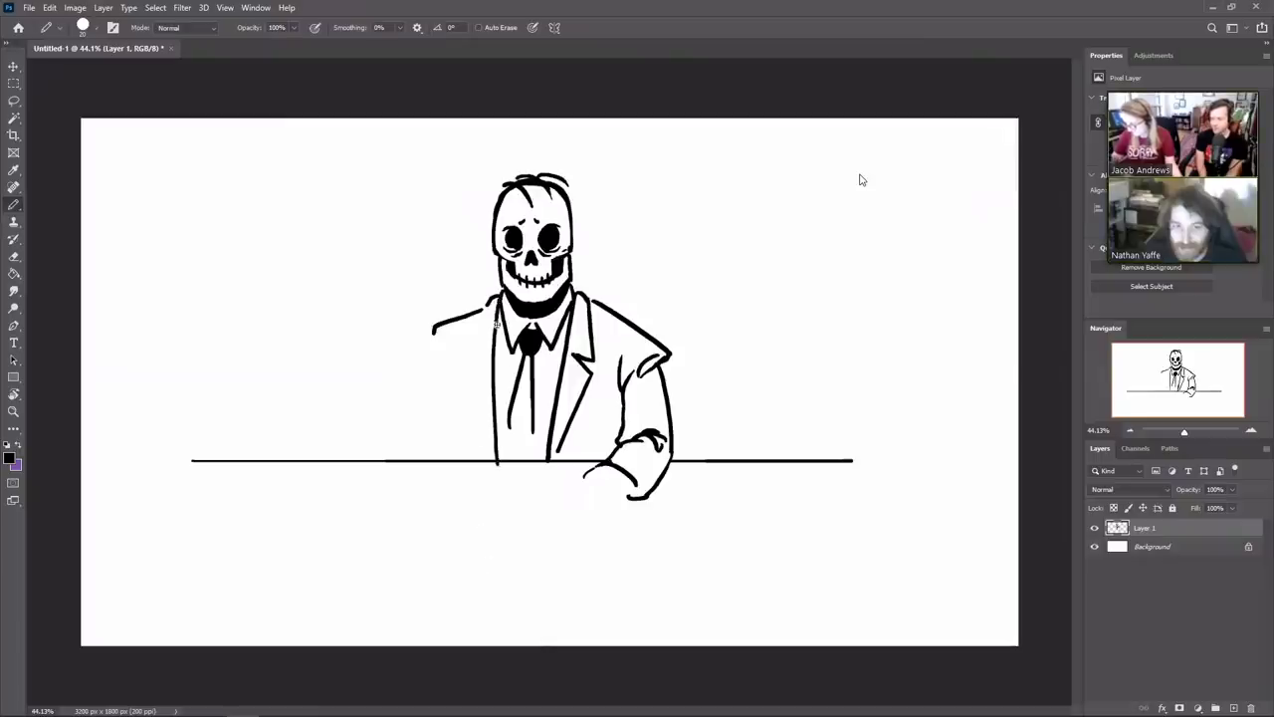
key(ctrl+z)
drag(499, 299, 508, 459)
mouse_move(489, 303)
mouse_down()
mouse_move(476, 360)
mouse_move(488, 454)
mouse_up()
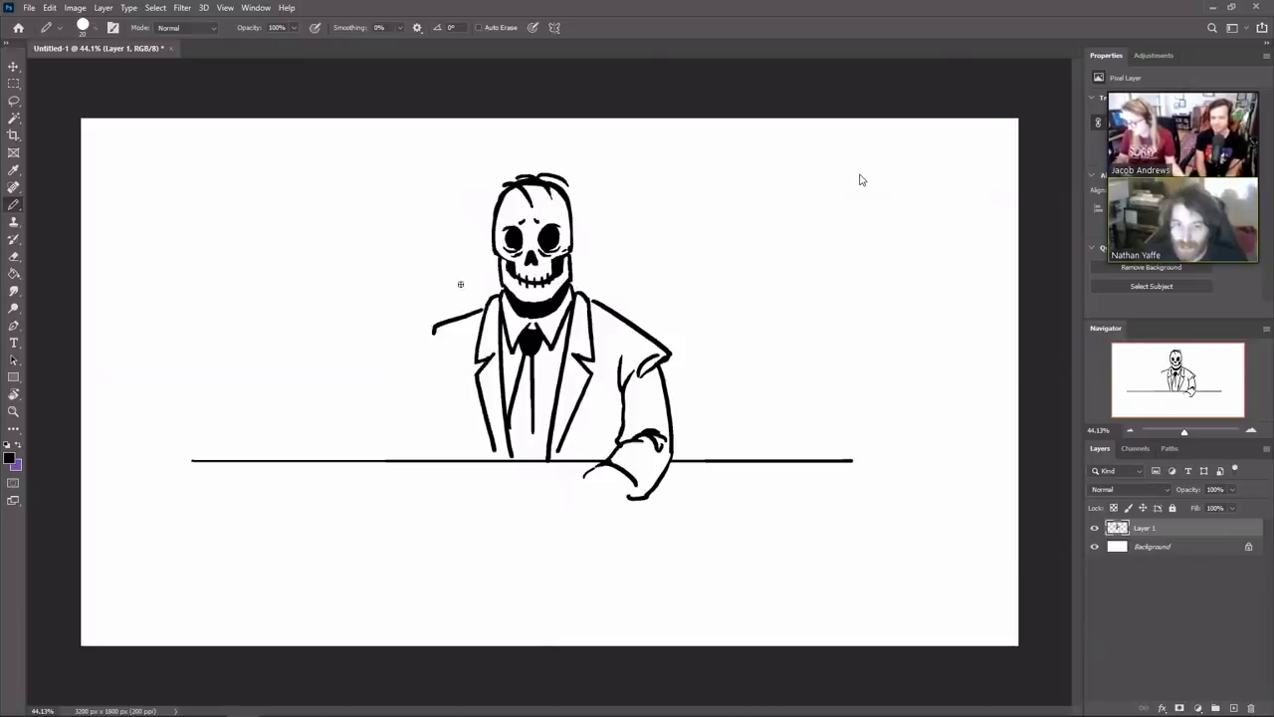
Extend the left shoulder to a sleeve corner and draw the outer sleeve line down past the table line
key(e)
mouse_move(441, 331)
mouse_down()
mouse_move(416, 338)
mouse_move(400, 459)
mouse_move(428, 484)
mouse_up()
key(b)
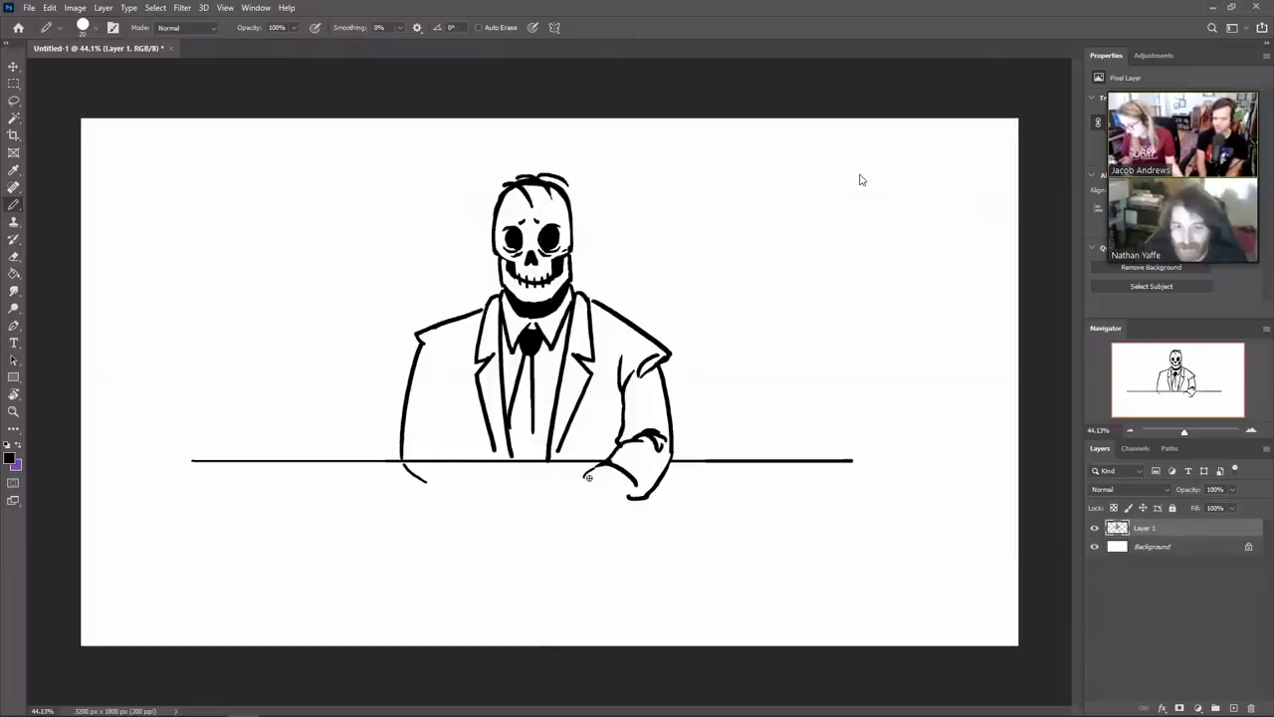
Draw an open hand reaching from the right cuff and an elliptical cup rim at its fingertips
mouse_move(588, 476)
mouse_down()
mouse_move(546, 472)
mouse_move(560, 500)
mouse_move(520, 502)
mouse_move(617, 498)
mouse_move(553, 515)
mouse_up()
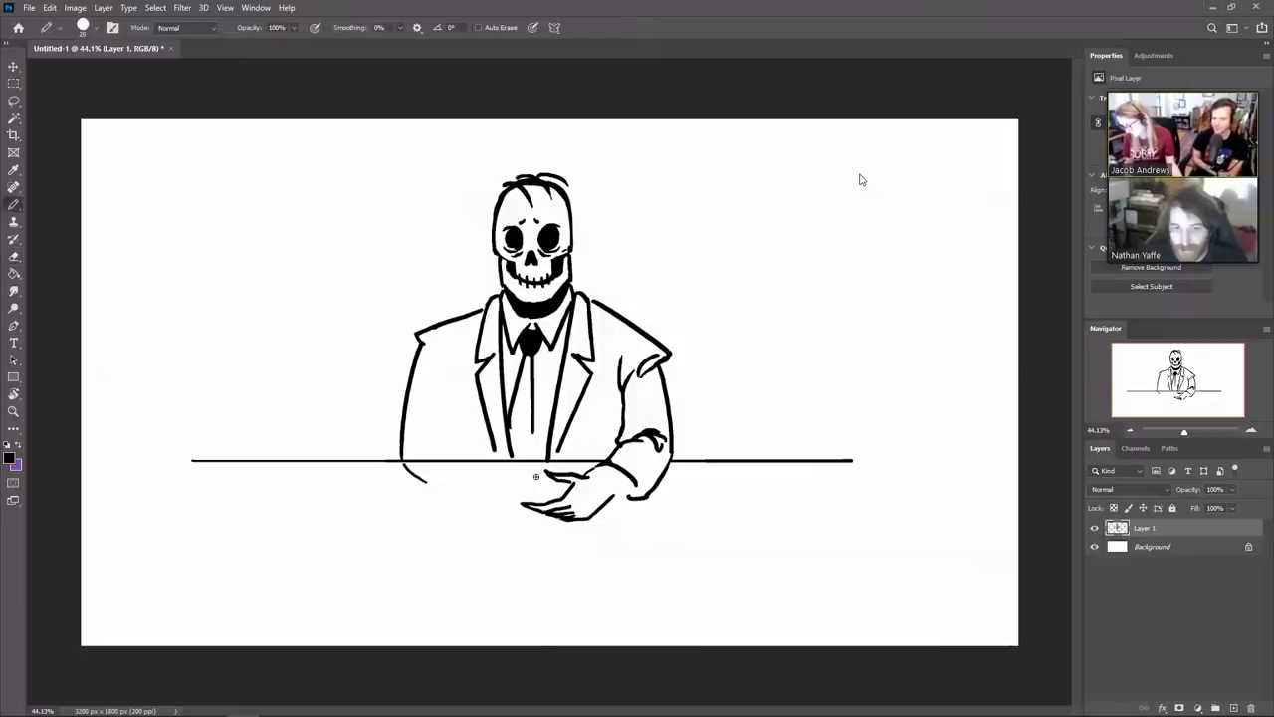
mouse_move(535, 474)
mouse_down()
mouse_move(530, 487)
mouse_move(551, 481)
mouse_up()
key(ctrl+z)
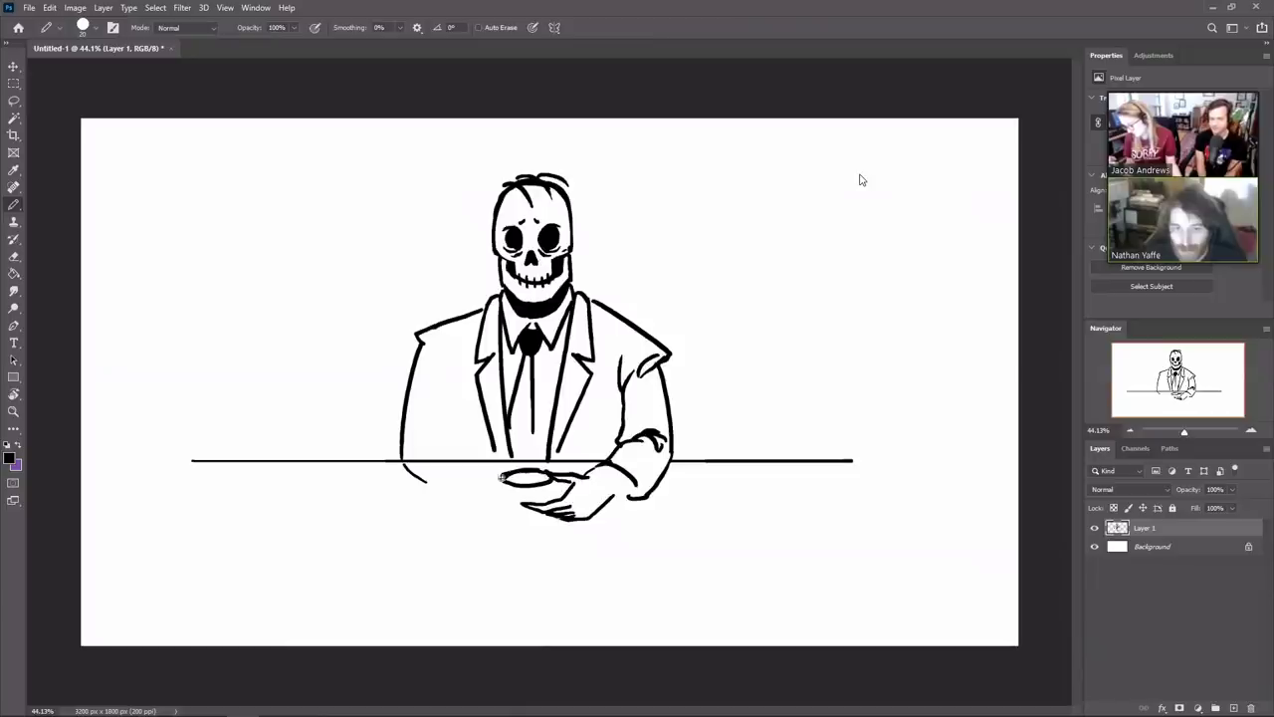
key(e)
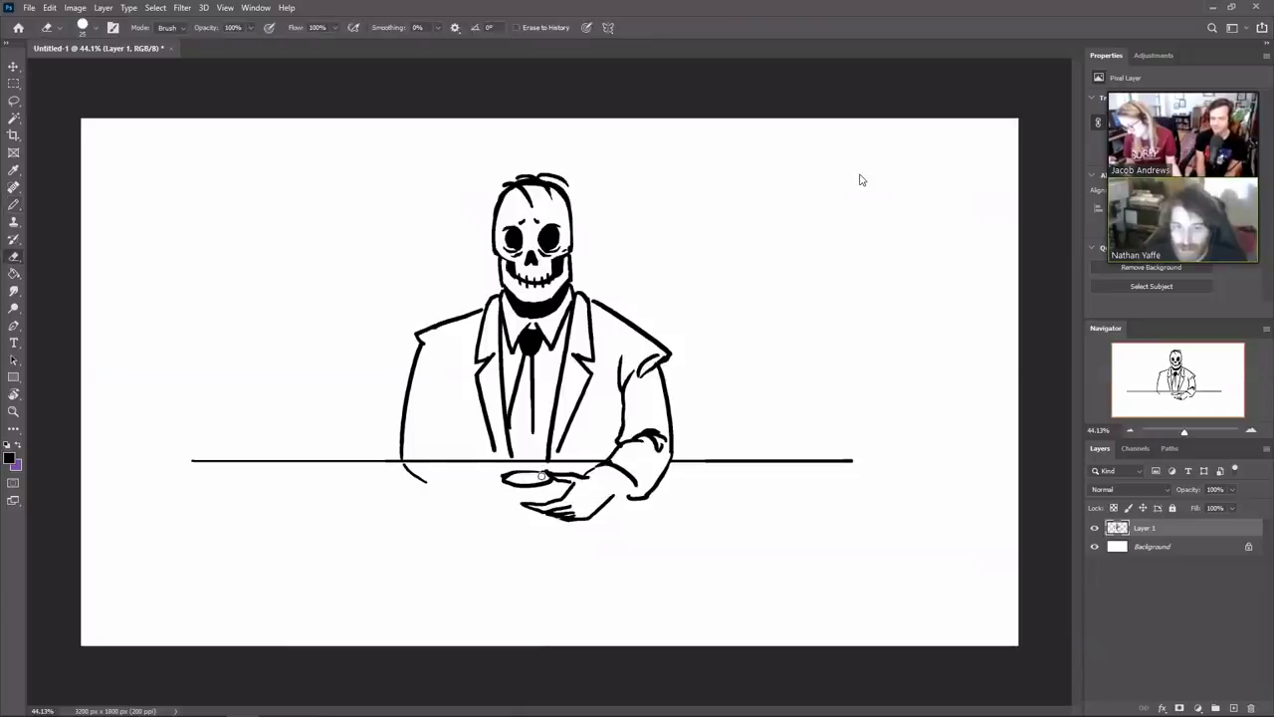
Draw the cup's tapering body and base in the hand's grip, and add a handle behind the fingers
mouse_move(517, 475)
mouse_down()
mouse_move(548, 472)
mouse_move(502, 479)
mouse_move(525, 500)
mouse_move(512, 478)
mouse_move(511, 518)
mouse_move(548, 518)
mouse_move(508, 520)
mouse_move(539, 528)
mouse_up()
key(b)
key(ctrl+z)
key(ctrl+z)
key(ctrl+z)
key(ctrl+z)
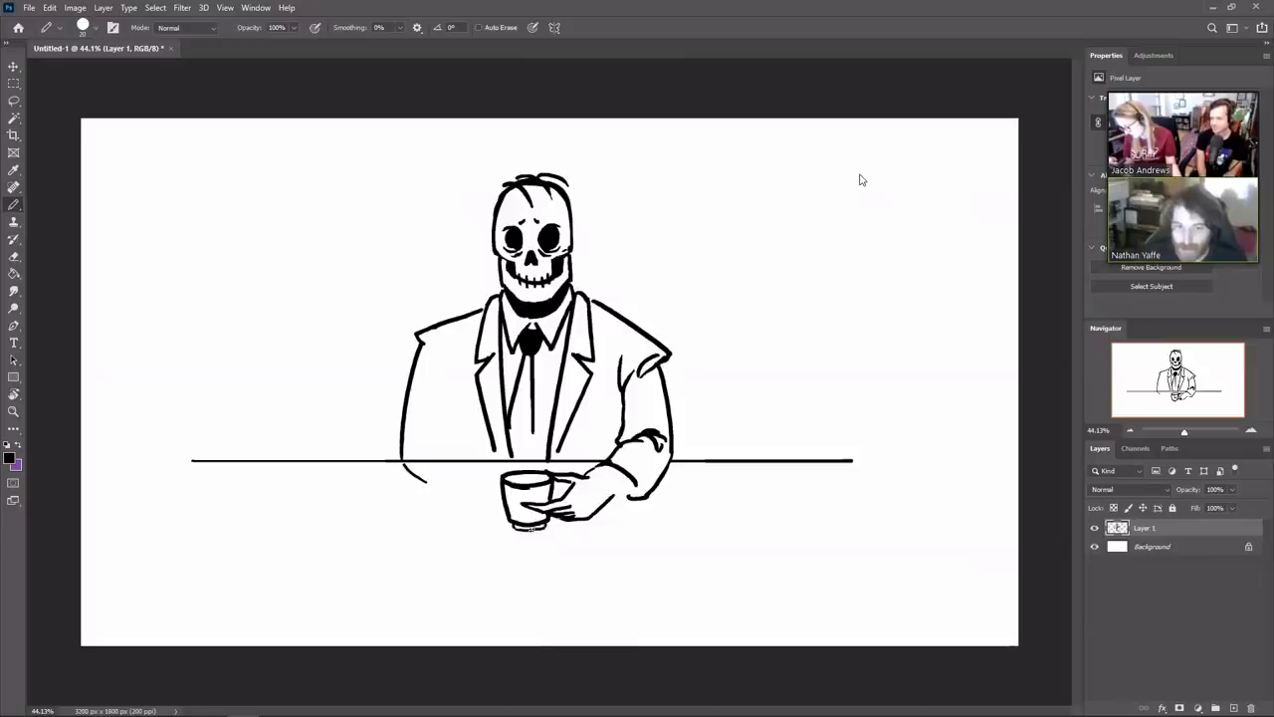
key(e)
key(b)
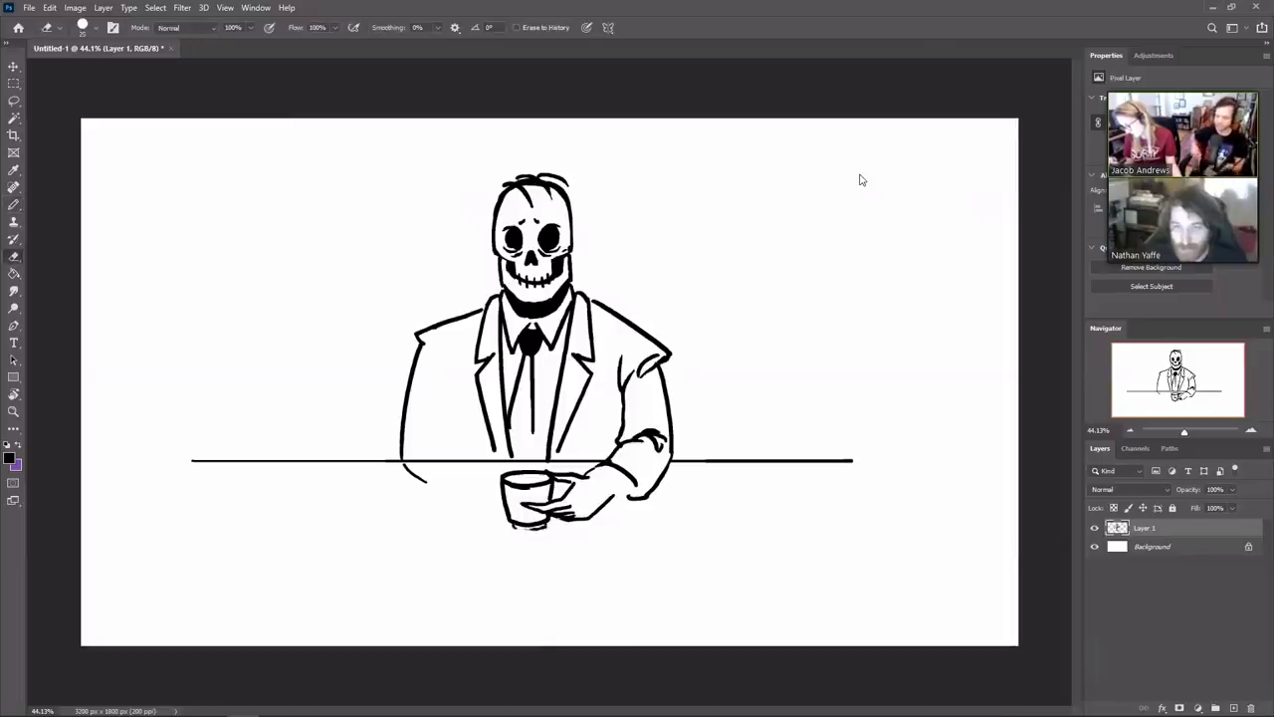
drag(551, 481, 562, 497)
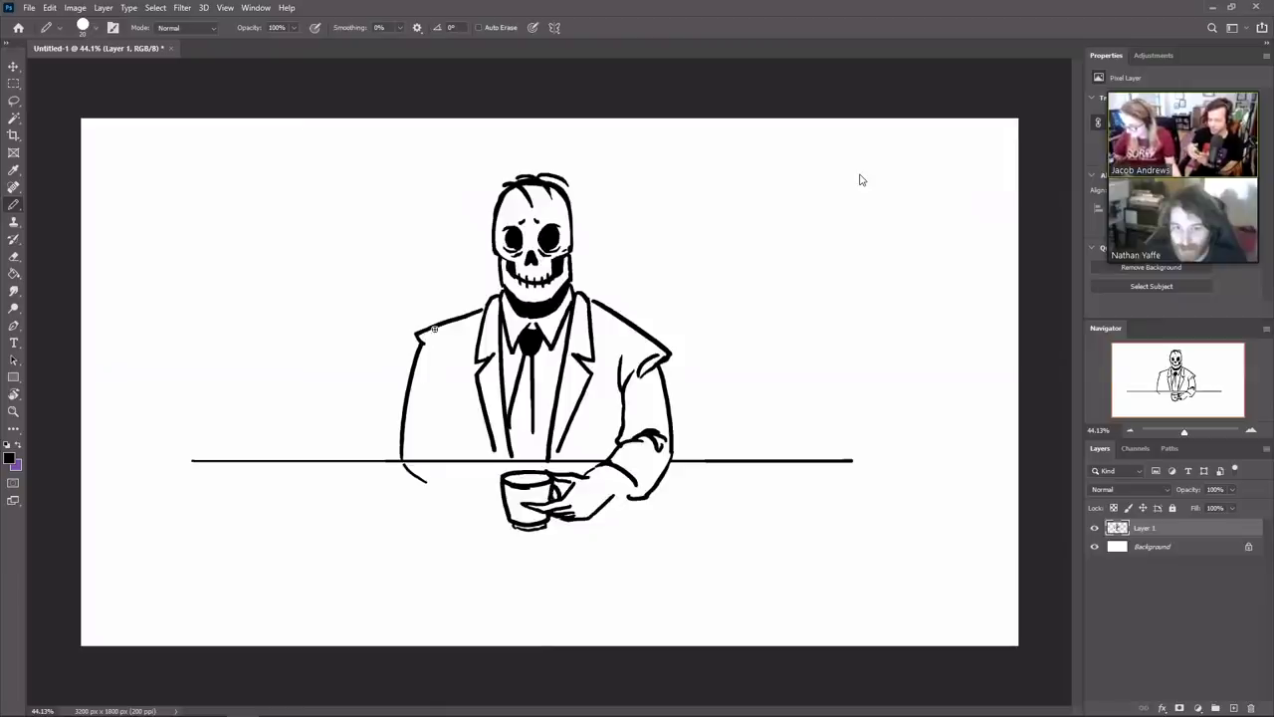
Draw a pointed fold under the left shoulder corner and fill it with black
drag(429, 332, 445, 366)
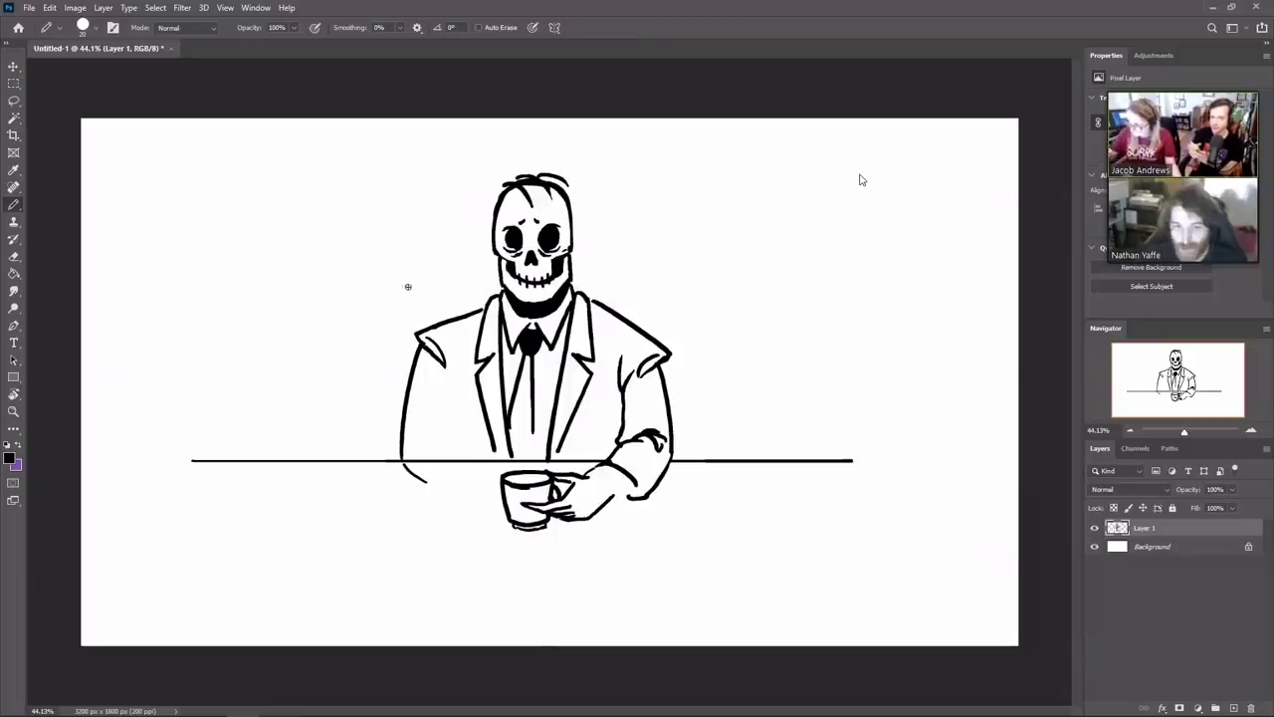
key(g)
click(436, 355)
key(b)
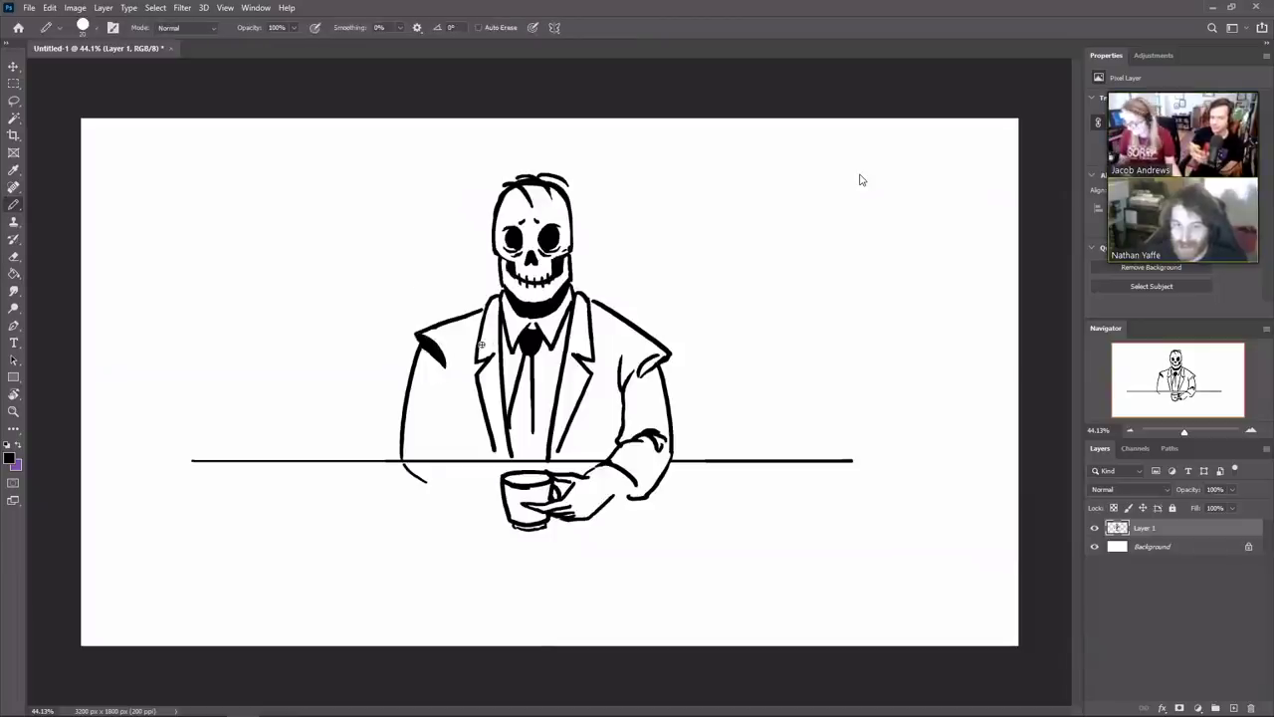
Fill the left lapel notch with black and add a solid black shadow strip along the lapel's lower edge
key(g)
click(477, 367)
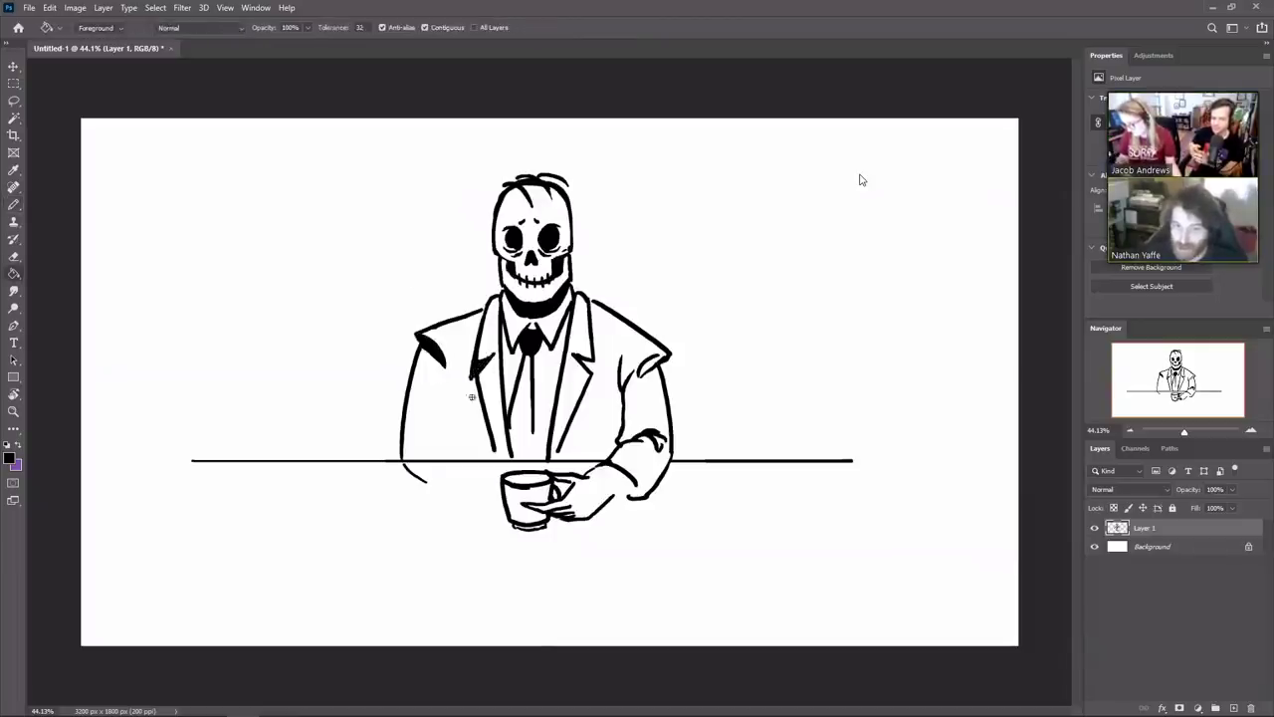
key(b)
mouse_move(471, 393)
mouse_down()
mouse_move(495, 458)
mouse_move(488, 432)
mouse_up()
key(g)
click(482, 406)
key(b)
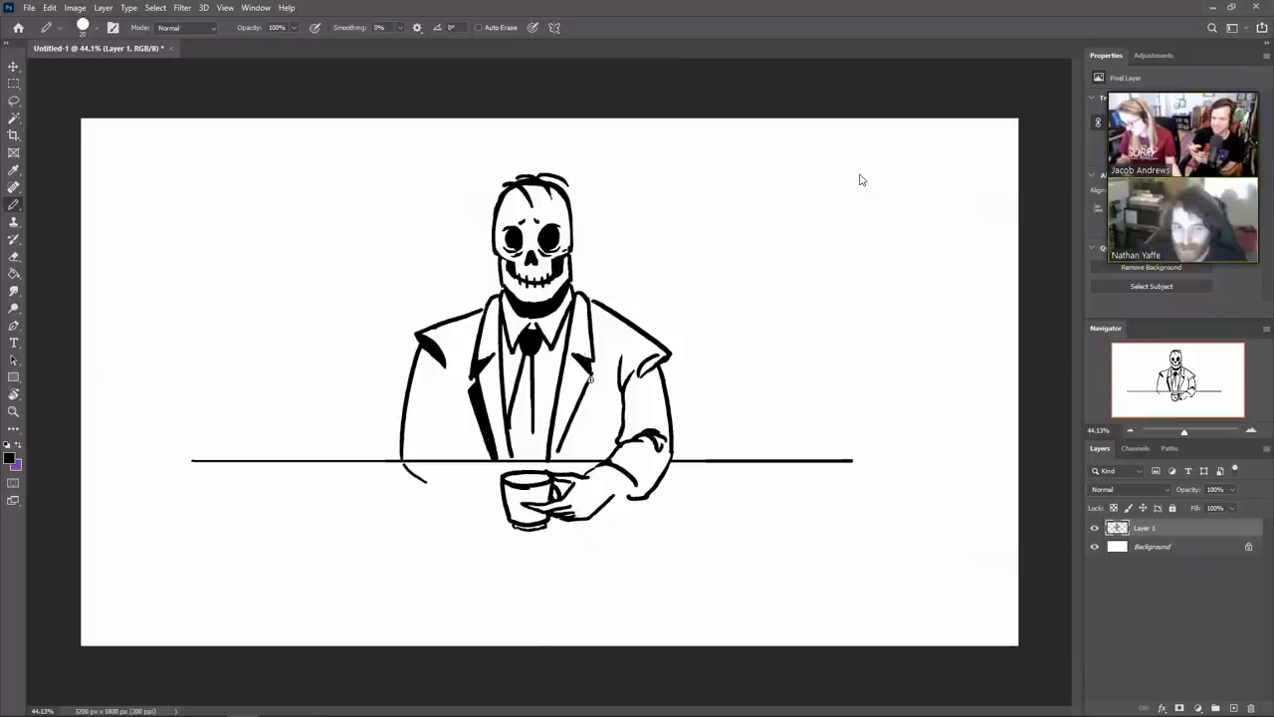
Outline a shadow strip along the right lapel's lower edge and fill it with black
drag(594, 384, 558, 453)
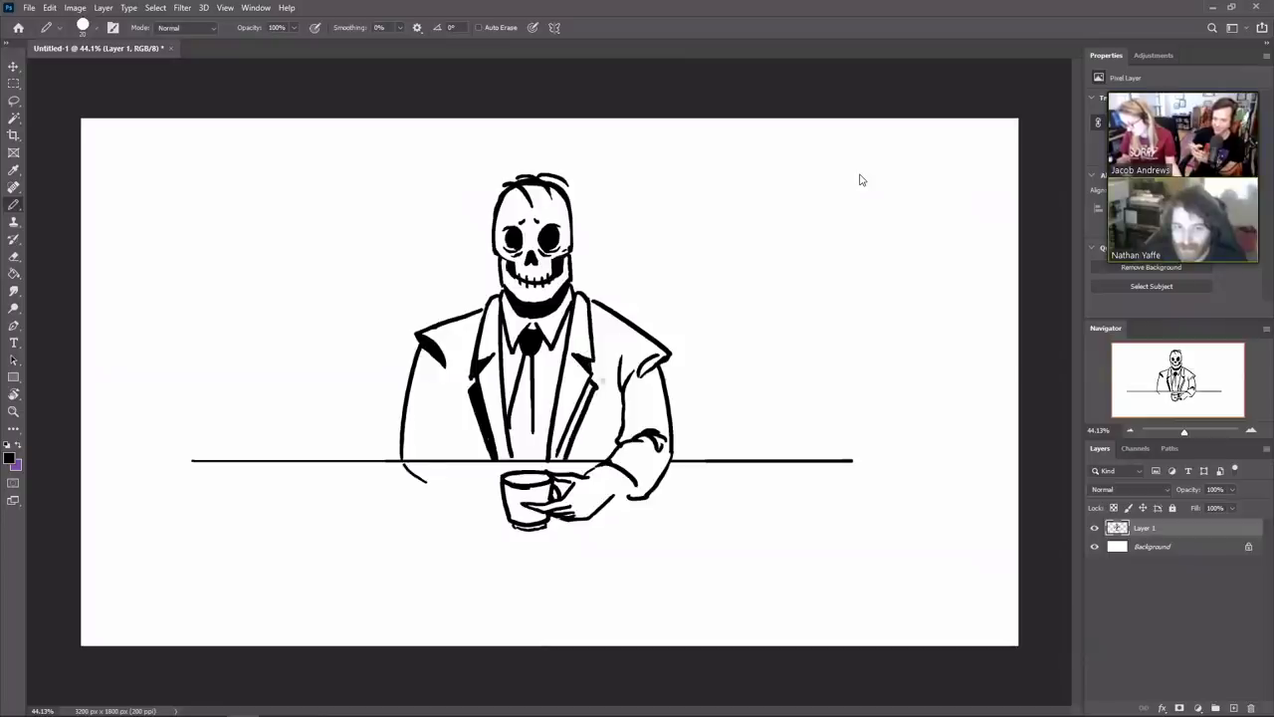
key(g)
key(b)
key(g)
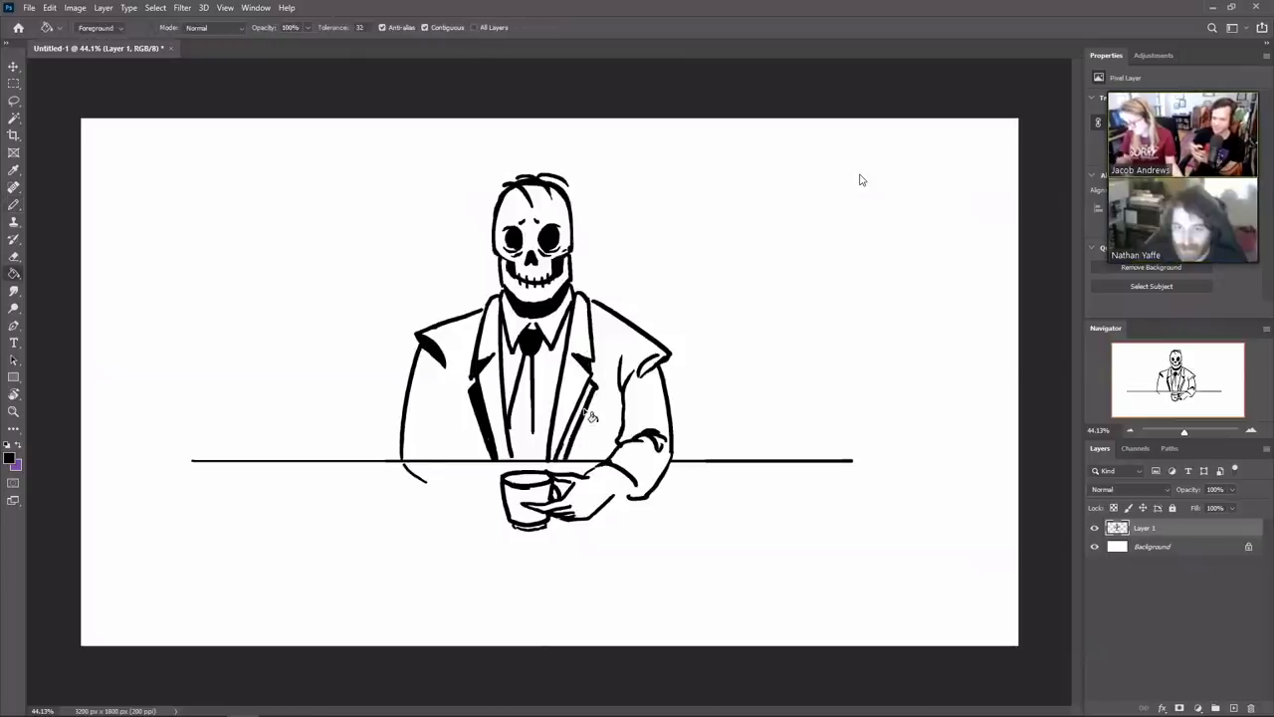
click(582, 426)
key(b)
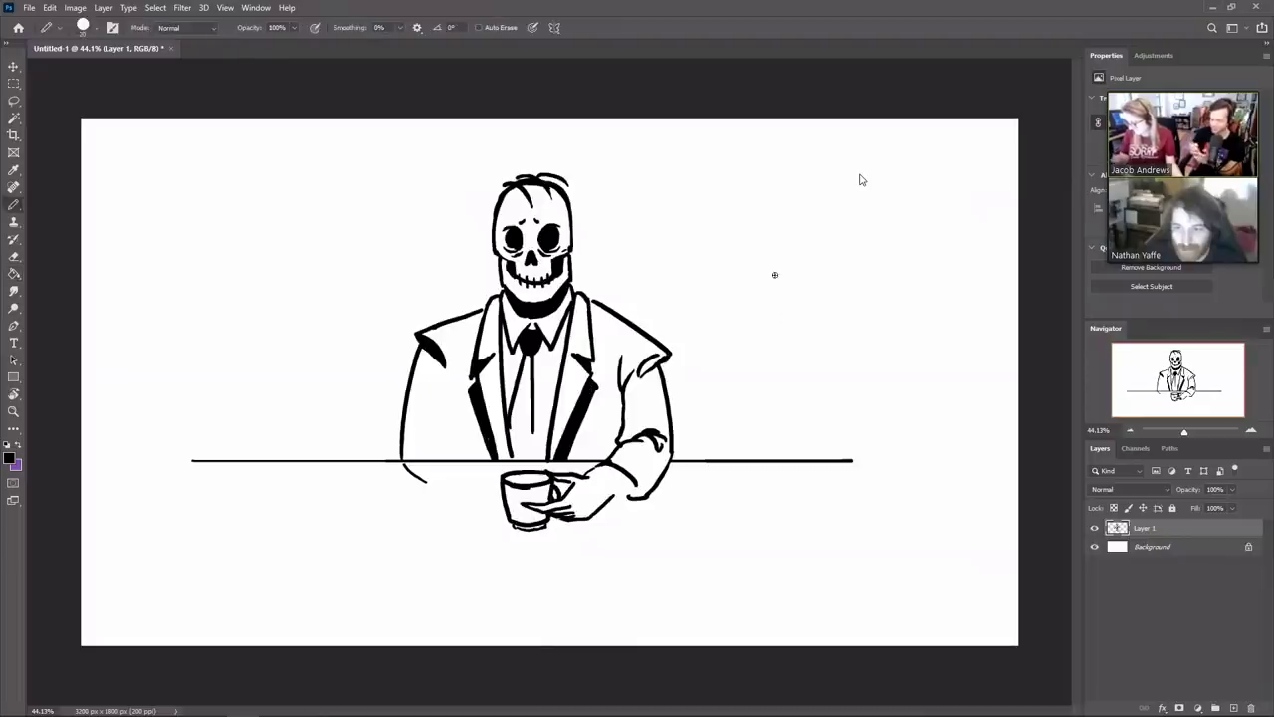
Draw a bench back behind the figure: a straight horizontal line on both sides of the head and a curved right end down to the table
drag(574, 227, 798, 228)
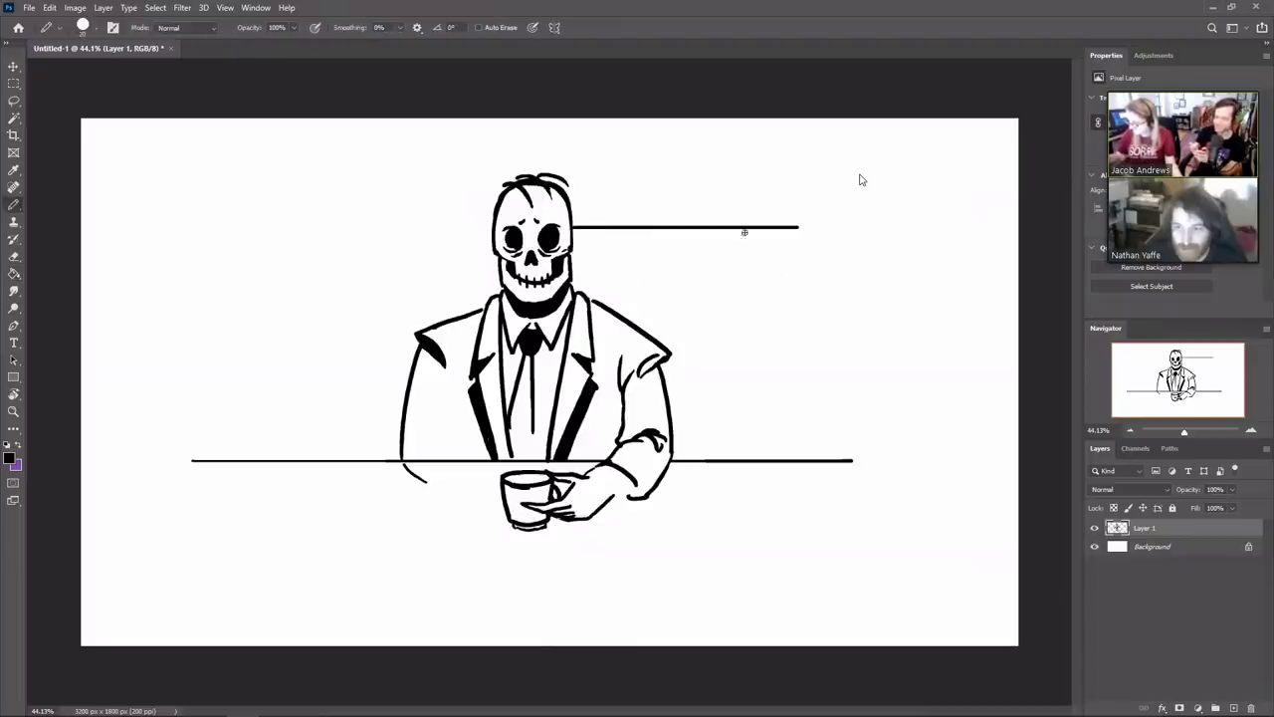
mouse_move(416, 226)
mouse_down()
mouse_move(486, 226)
mouse_move(144, 227)
mouse_up()
key(ctrl+z)
drag(797, 228, 807, 455)
key(ctrl+z)
mouse_move(797, 228)
mouse_down()
mouse_move(822, 297)
mouse_move(833, 459)
mouse_move(852, 459)
mouse_move(946, 546)
mouse_move(852, 460)
mouse_move(961, 565)
mouse_up()
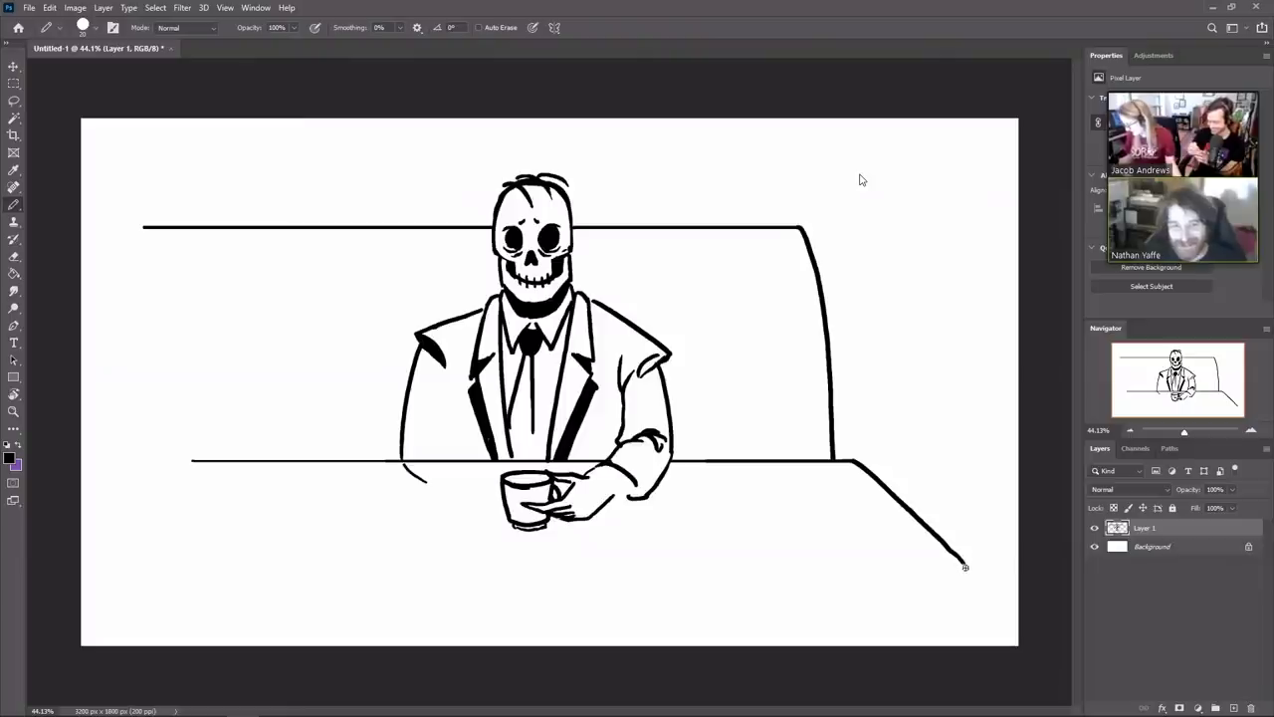
Redraw the table's slanted right side with a rounded corner and add two long horizontal lines for its front edge
key(ctrl+z)
mouse_move(851, 461)
mouse_down()
mouse_move(951, 560)
mouse_move(952, 581)
mouse_move(171, 582)
mouse_up()
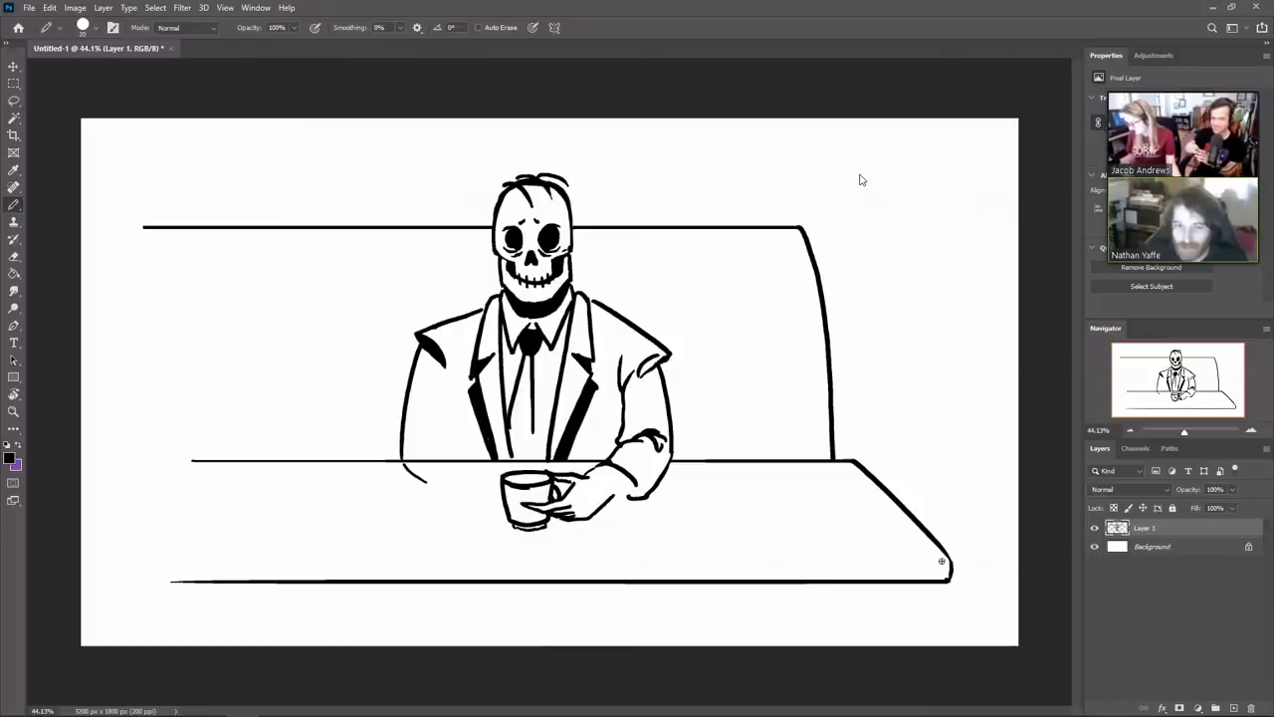
drag(941, 560, 177, 561)
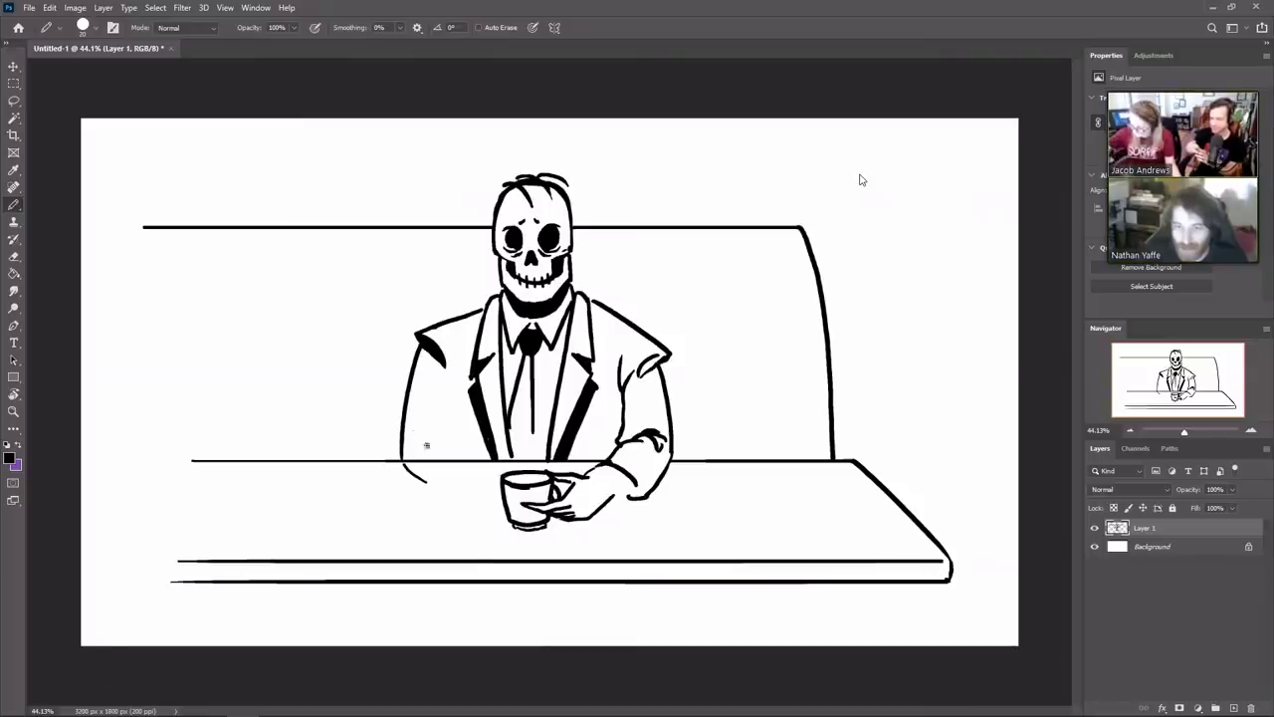
Erase the table line inside the left sleeve, extend the tie down to the table and fill it with black
key(e)
drag(409, 457, 434, 460)
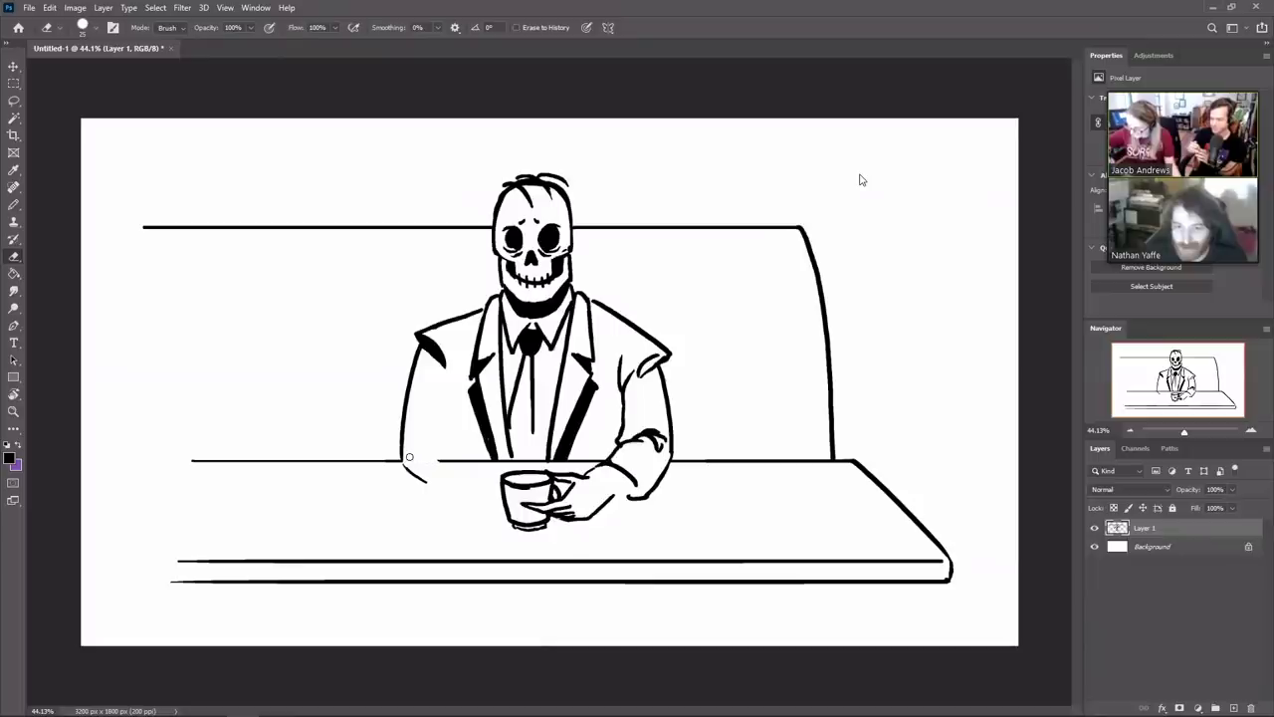
key(b)
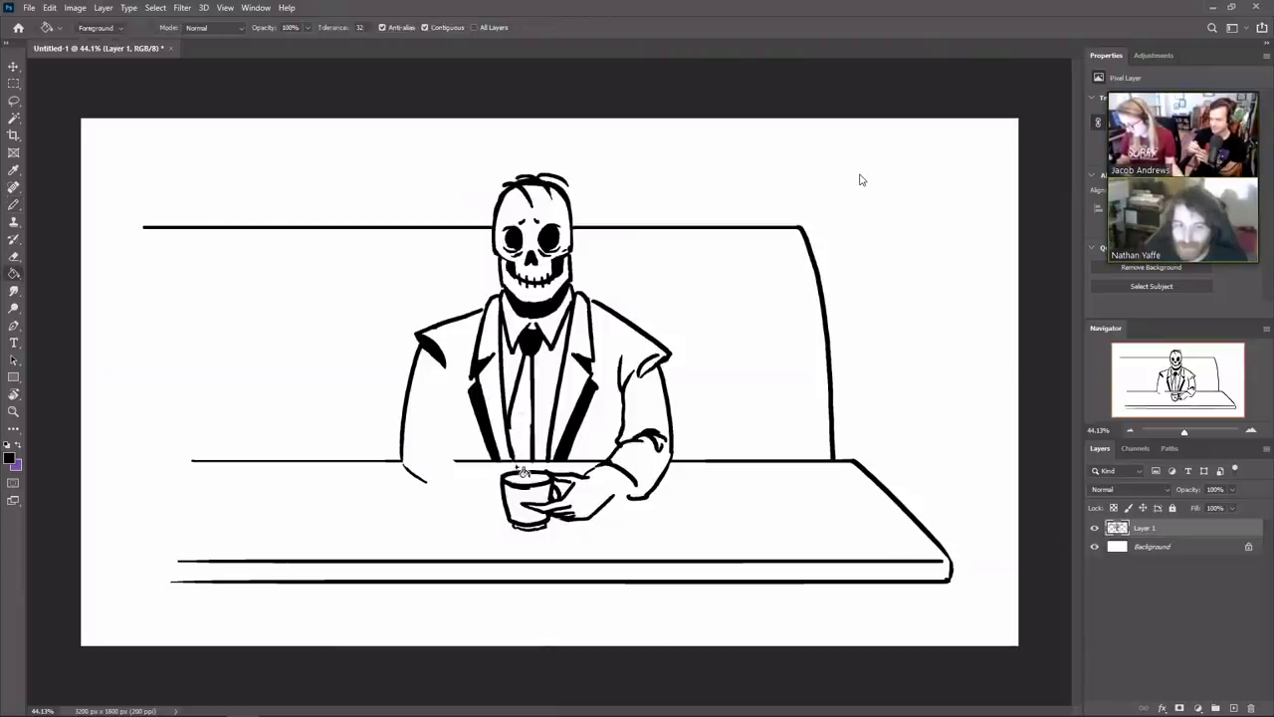
key(g)
click(522, 429)
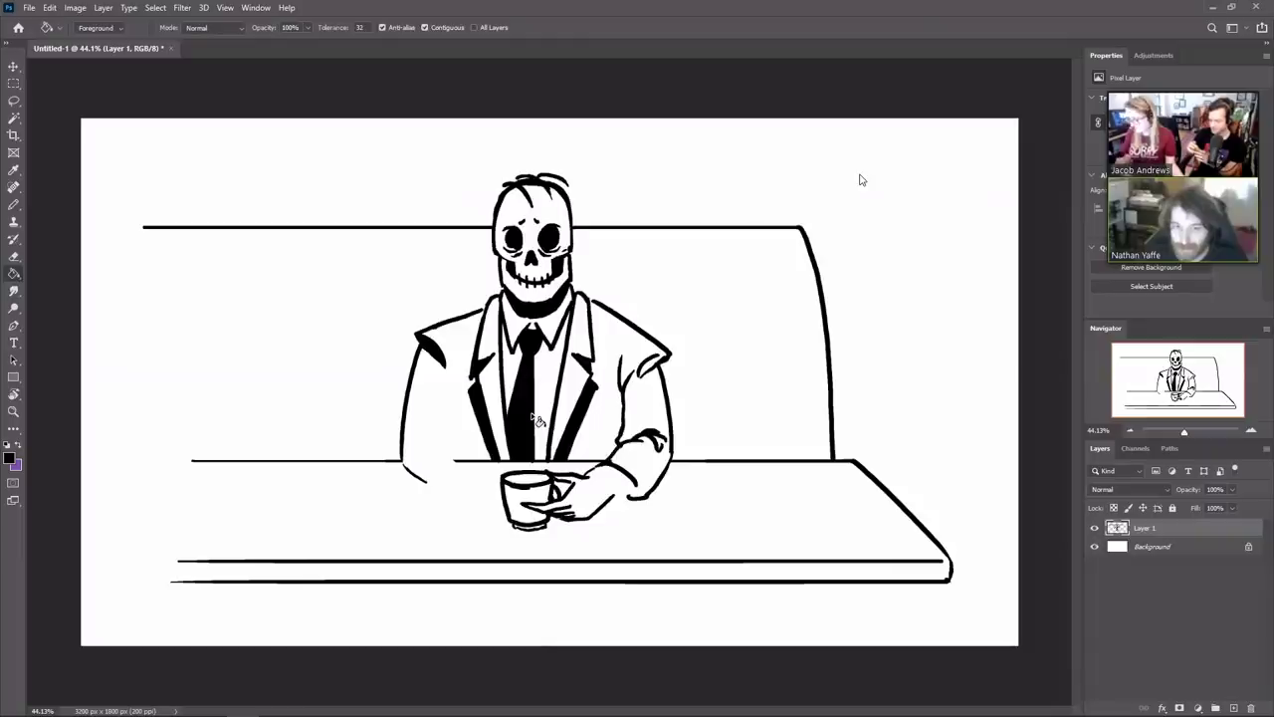
Draw creases on the shirt, then the left sleeve's inner edge, elbow folds, forearm and cuff
key(b)
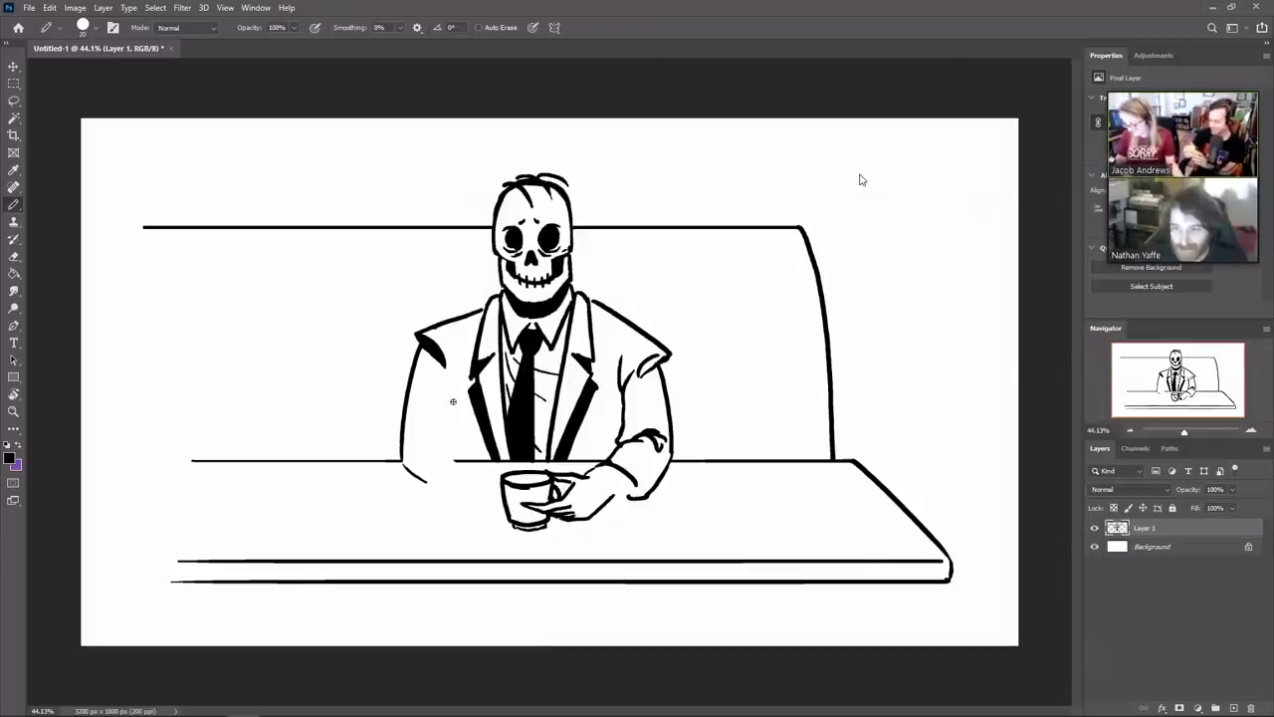
mouse_move(453, 401)
mouse_down()
mouse_move(450, 457)
mouse_move(435, 464)
mouse_move(462, 449)
mouse_move(460, 467)
mouse_move(491, 492)
mouse_move(456, 522)
mouse_up()
drag(470, 527, 458, 525)
Move the whole drawing down and to the left so the bench and table run off the canvas
key(v)
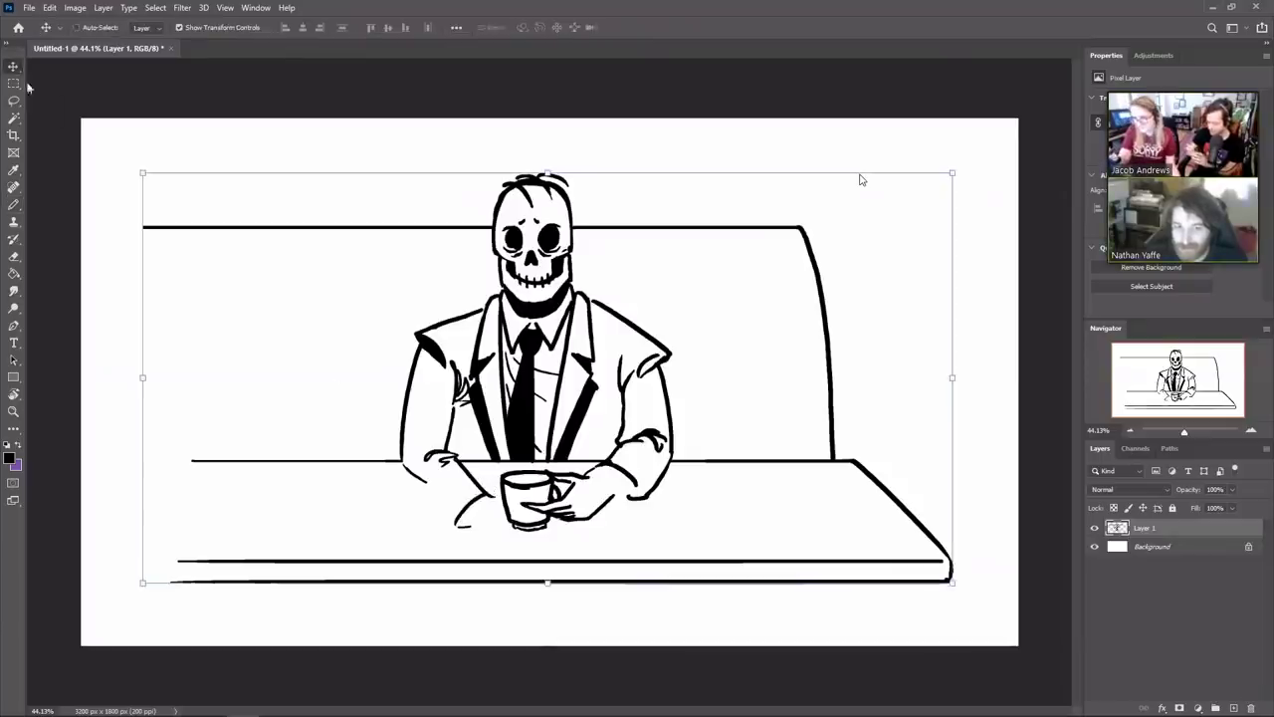
mouse_move(745, 344)
mouse_down()
mouse_move(663, 409)
mouse_move(591, 409)
mouse_move(674, 421)
mouse_up()
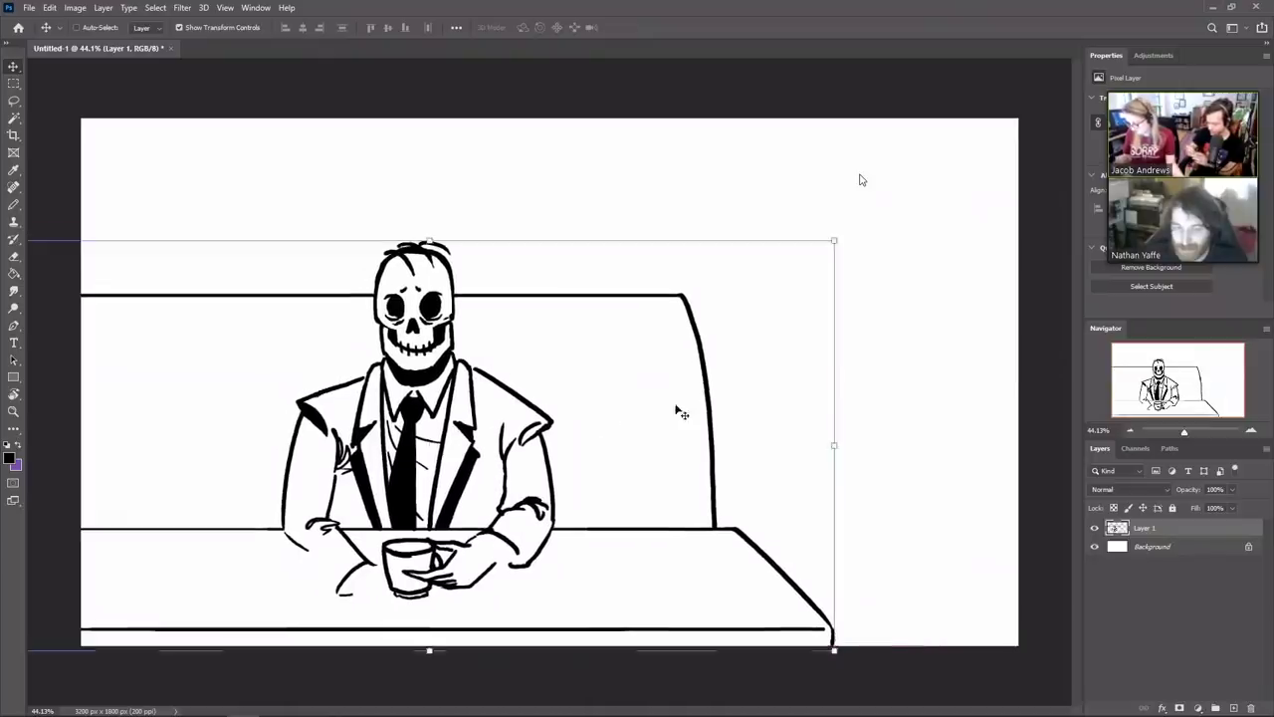
Draw the left hand with its thumb and fingers wrapped around the cup, cleaning up overlapping lines
key(b)
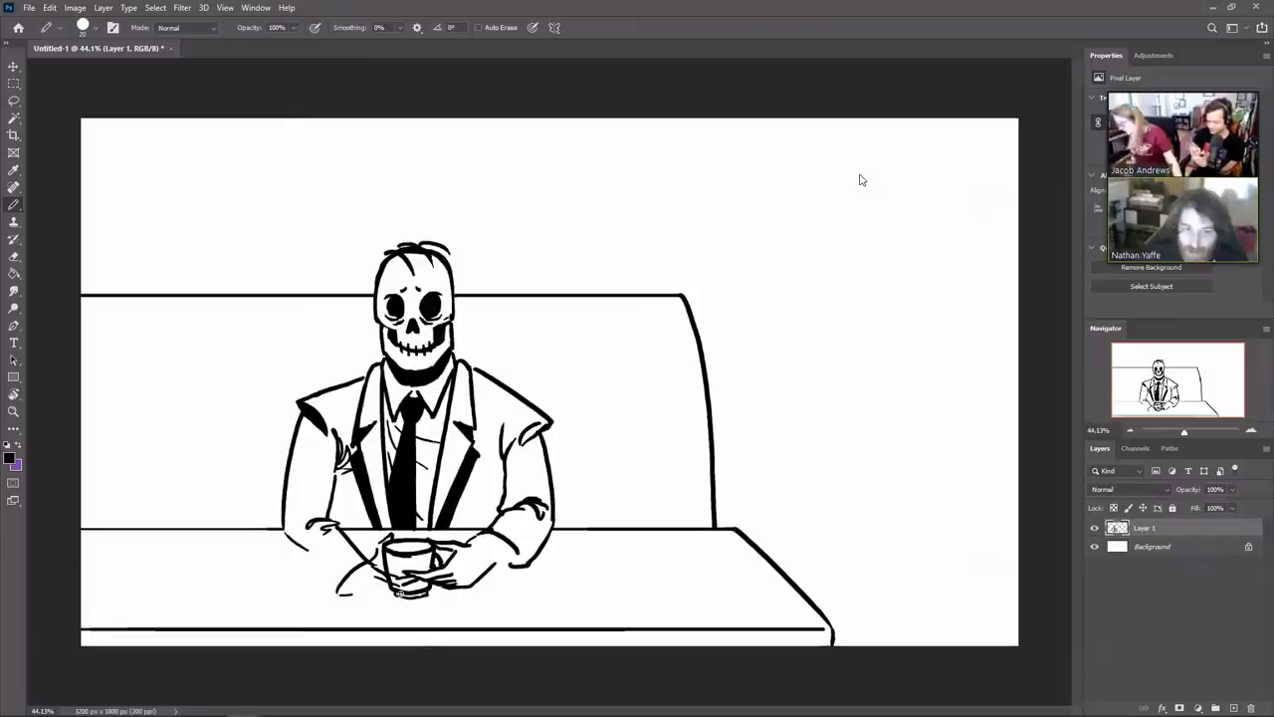
key(e)
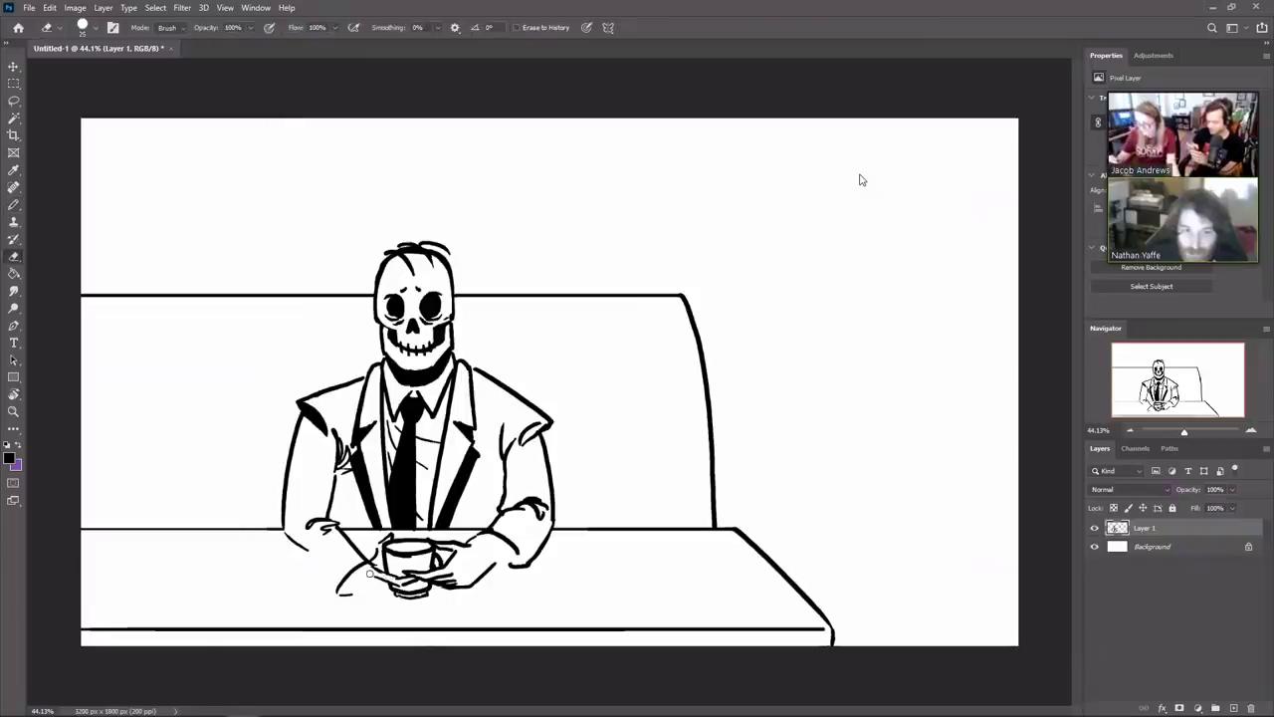
key(b)
drag(375, 594, 392, 593)
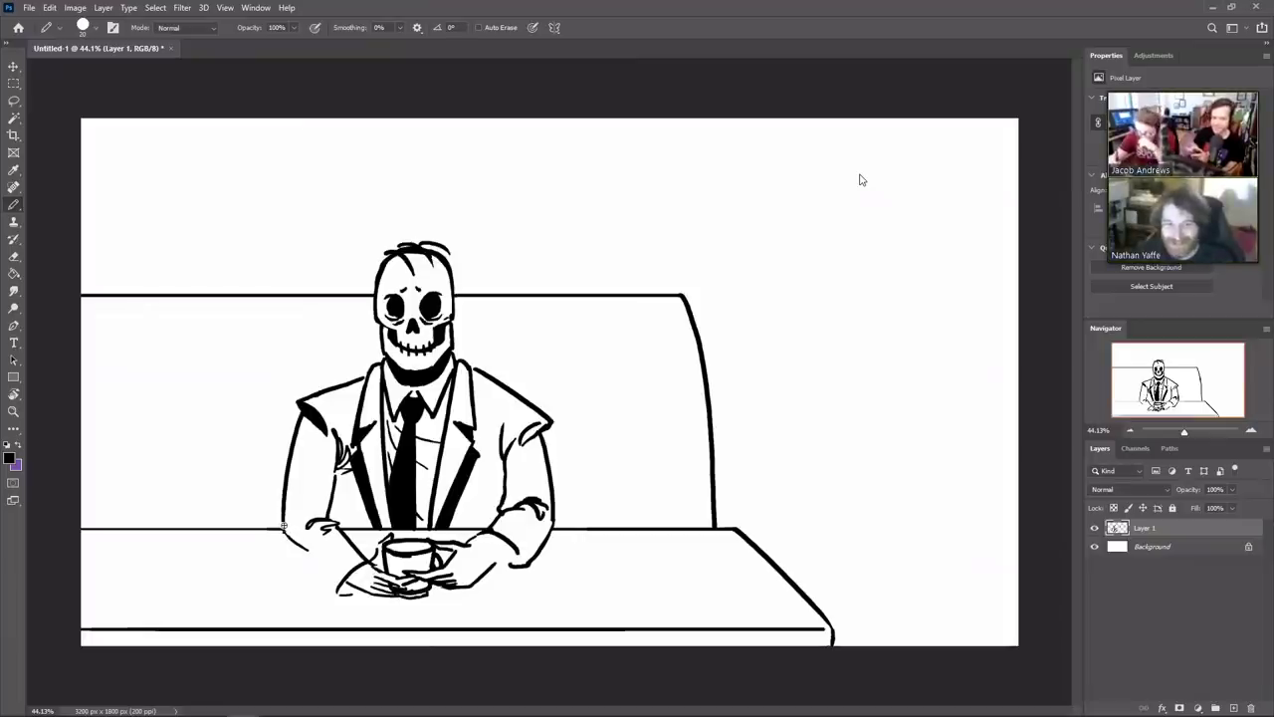
Complete the left forearm's outer edge, shade inside the cuff in black and add fold lines along the sleeve
mouse_move(287, 539)
mouse_down()
mouse_move(329, 595)
mouse_move(351, 589)
mouse_up()
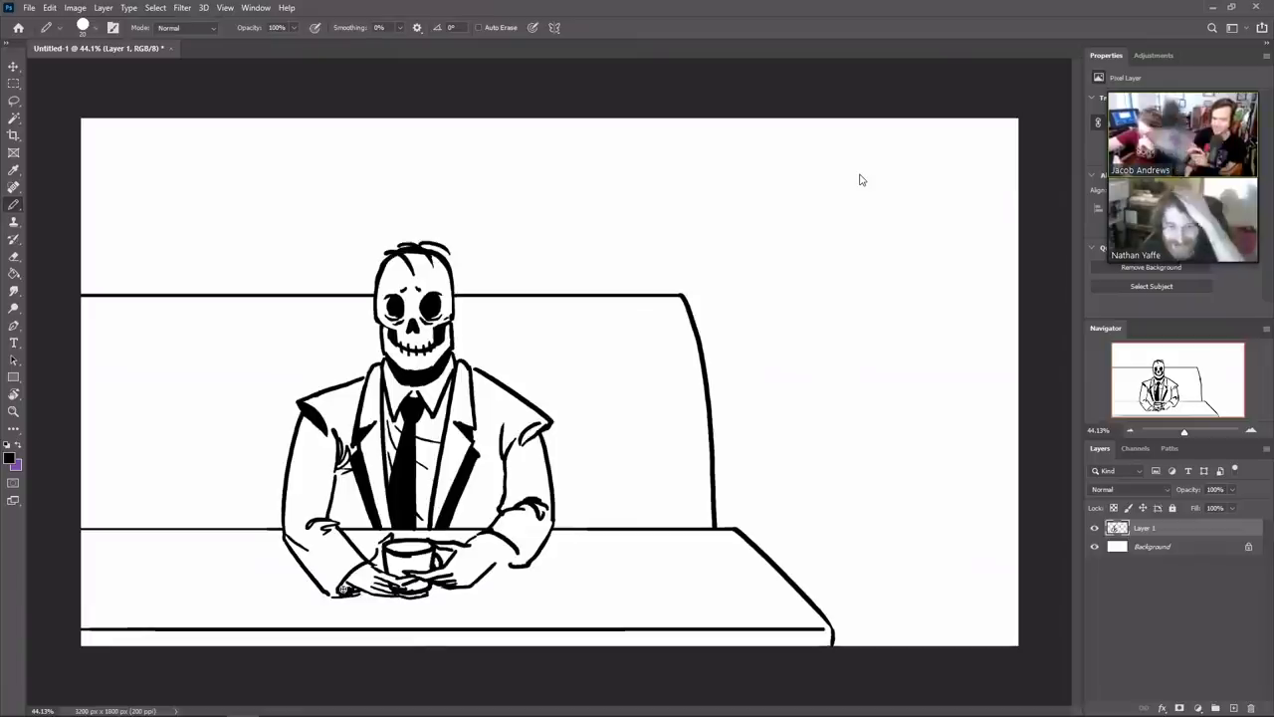
drag(344, 589, 333, 593)
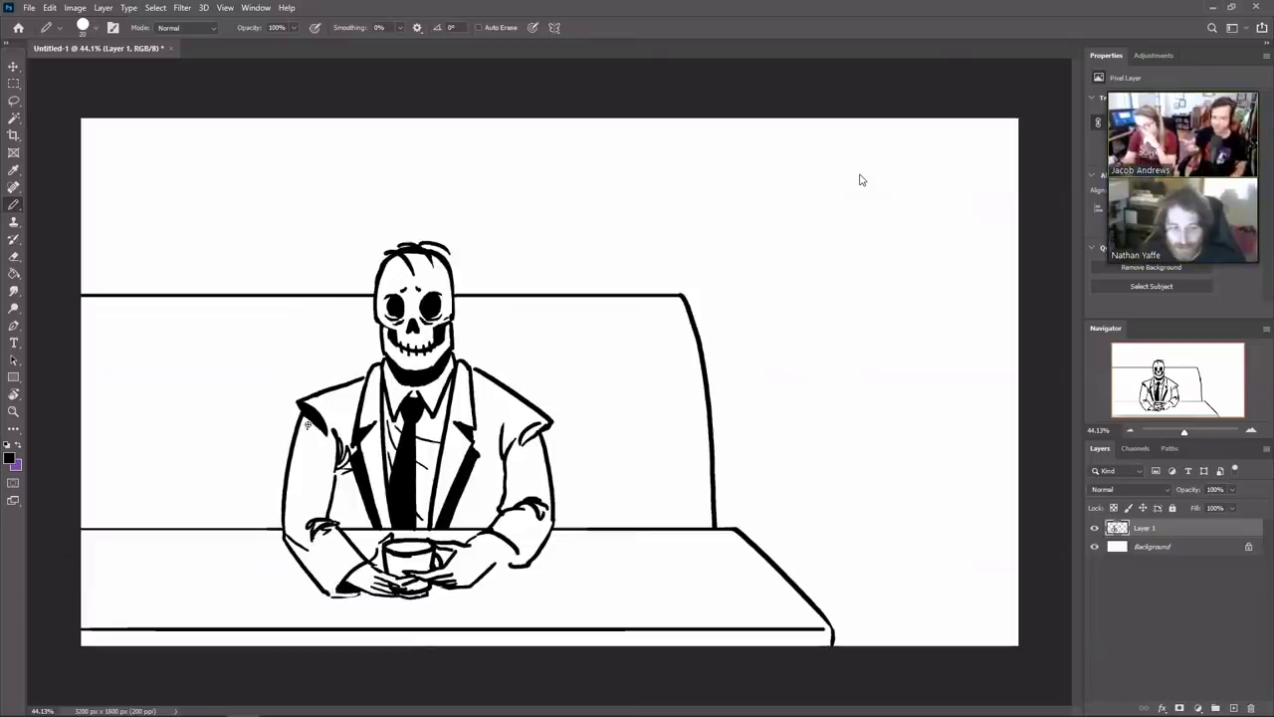
mouse_move(308, 424)
mouse_down()
mouse_move(321, 488)
mouse_move(298, 542)
mouse_up()
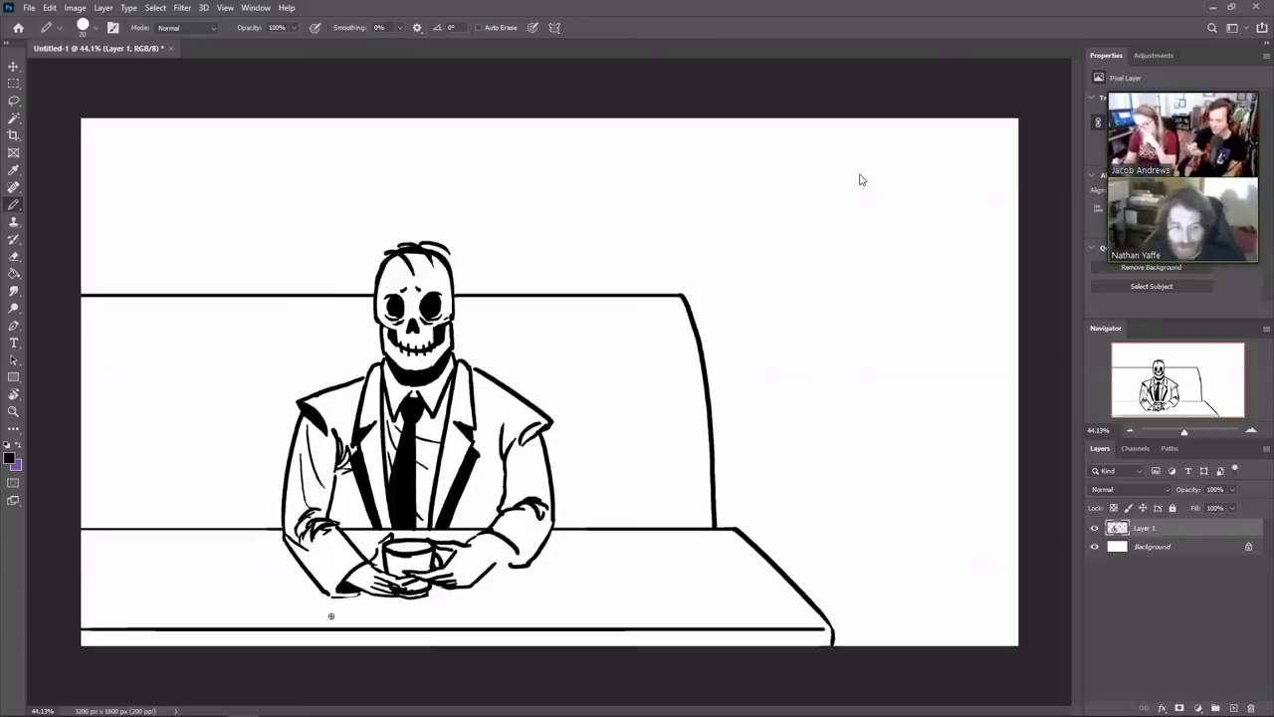
Finish the cuff on the arm at the cup's right and fill the coffee inside the cup with black, cleaning up its rim
drag(481, 533, 527, 563)
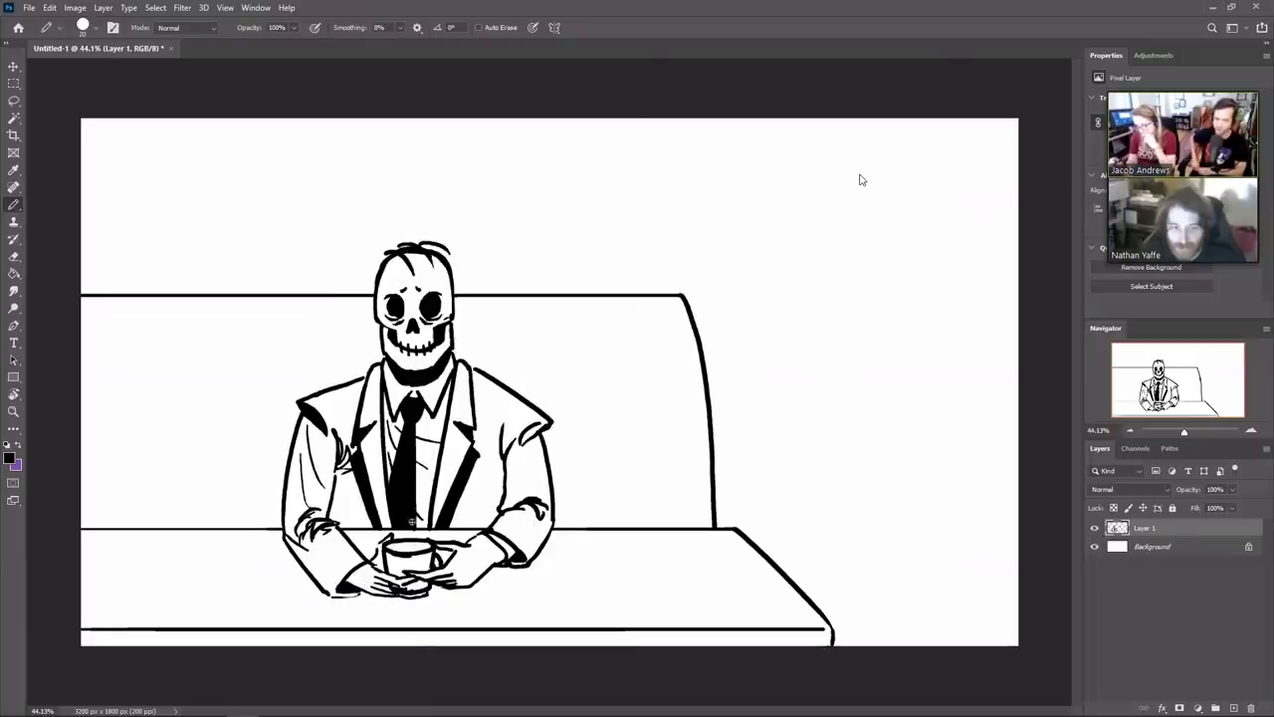
drag(403, 550, 423, 548)
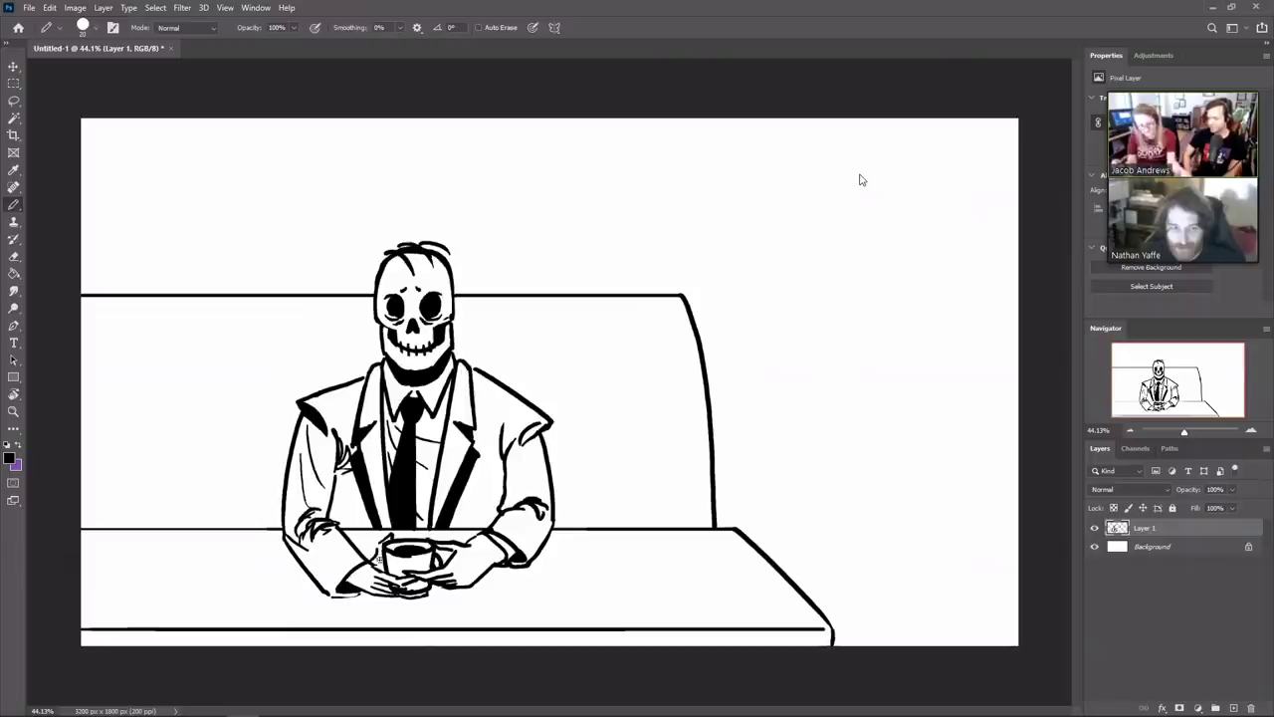
key(e)
key(b)
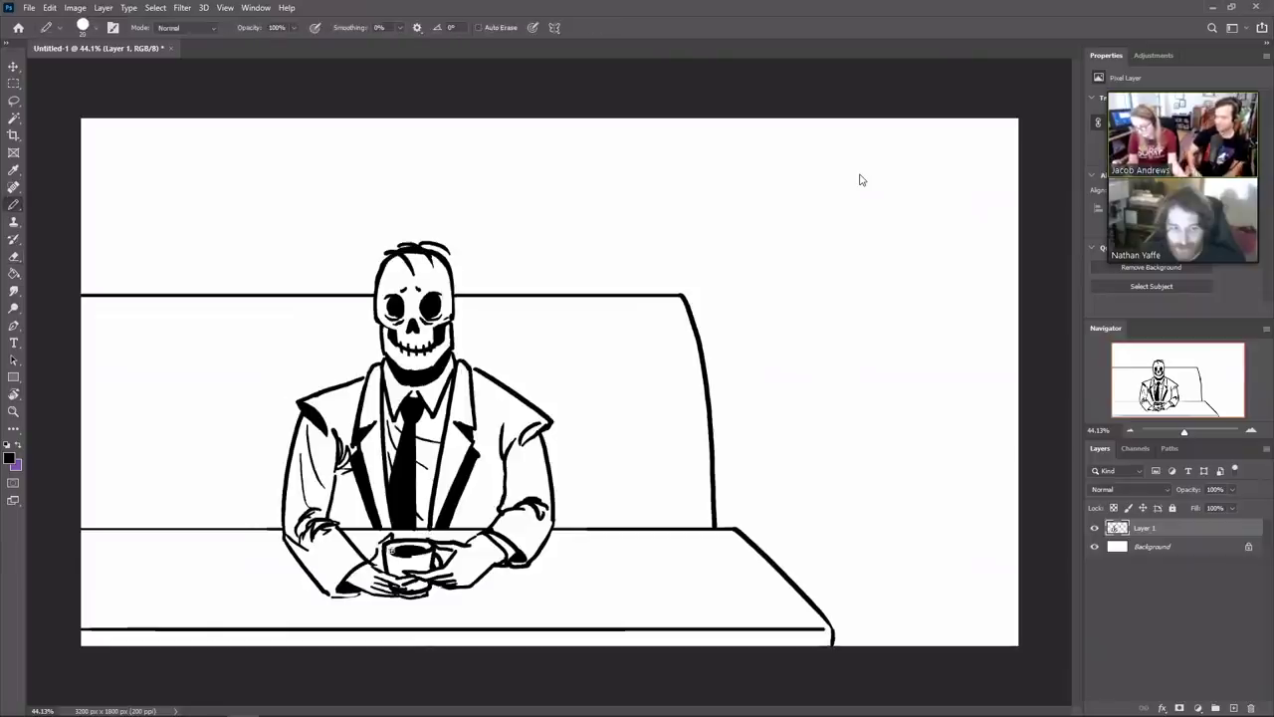
mouse_move(389, 551)
mouse_down()
mouse_move(428, 545)
mouse_move(389, 545)
mouse_up()
key(e)
key(b)
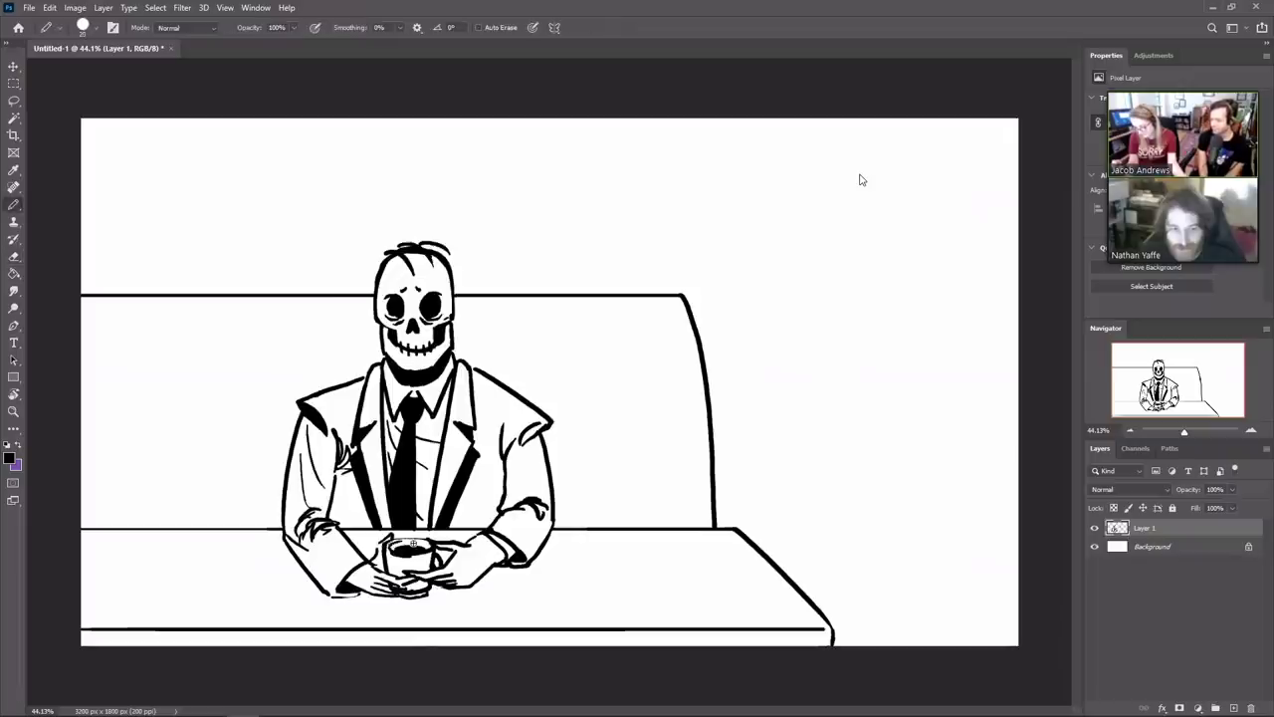
key(e)
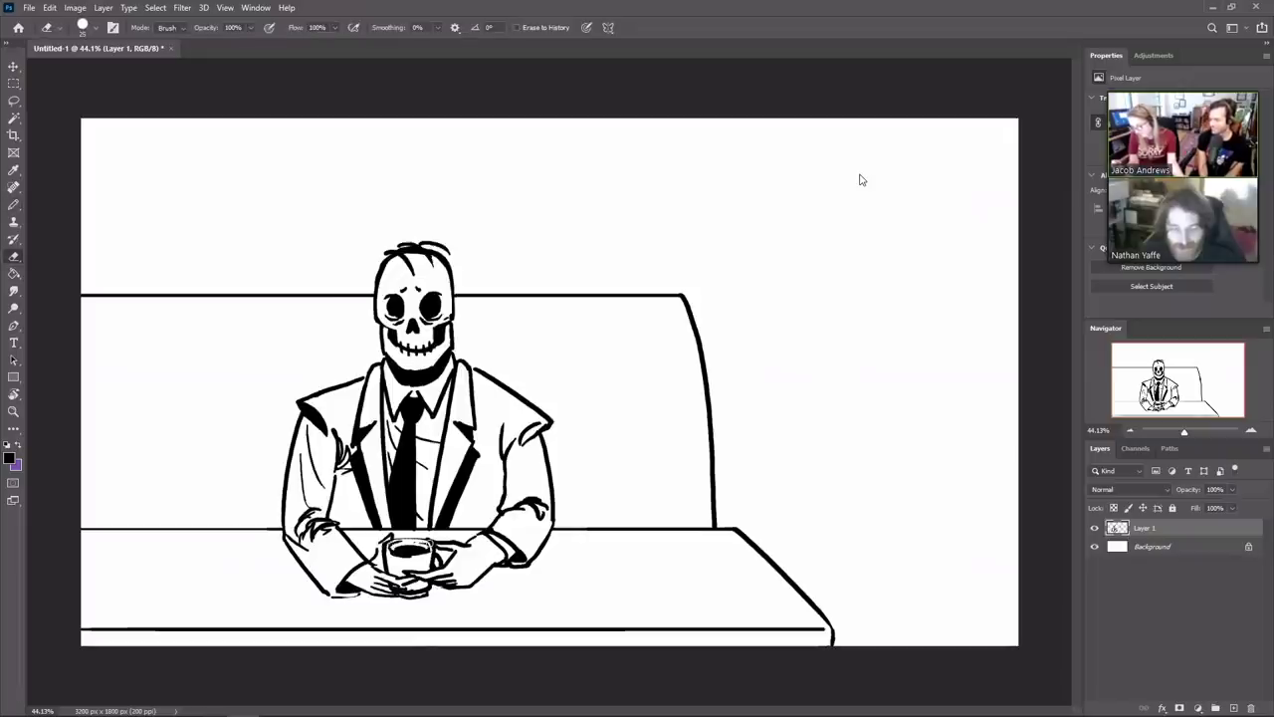
key(b)
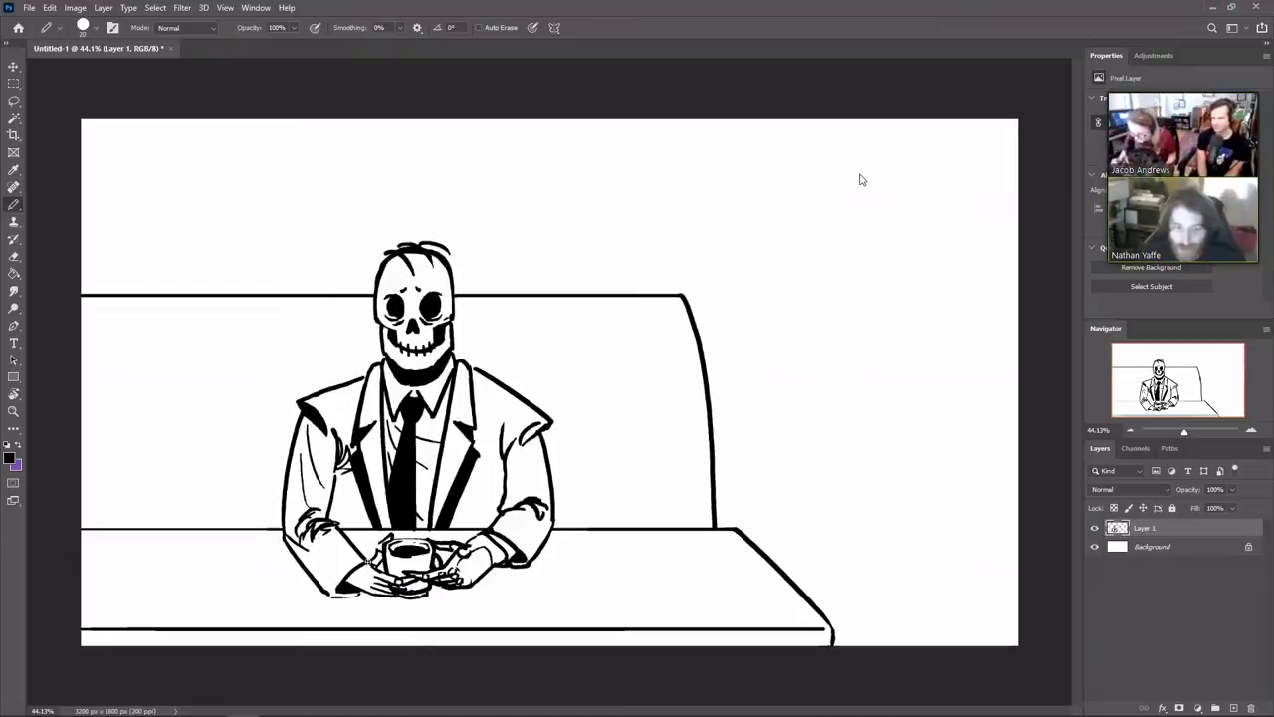
Add short finger and knuckle lines to the hands around the cup, removing the last stray stroke
mouse_move(364, 566)
mouse_down()
mouse_move(347, 577)
mouse_move(373, 587)
mouse_up()
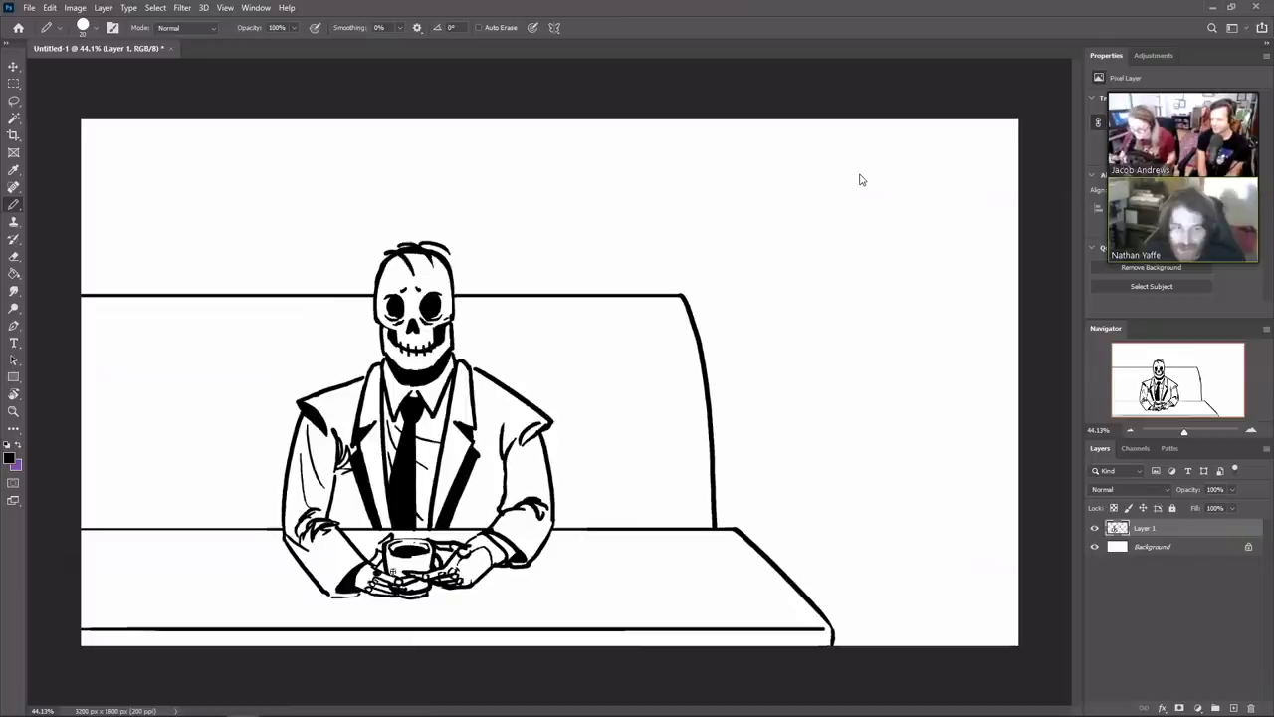
key(ctrl+z)
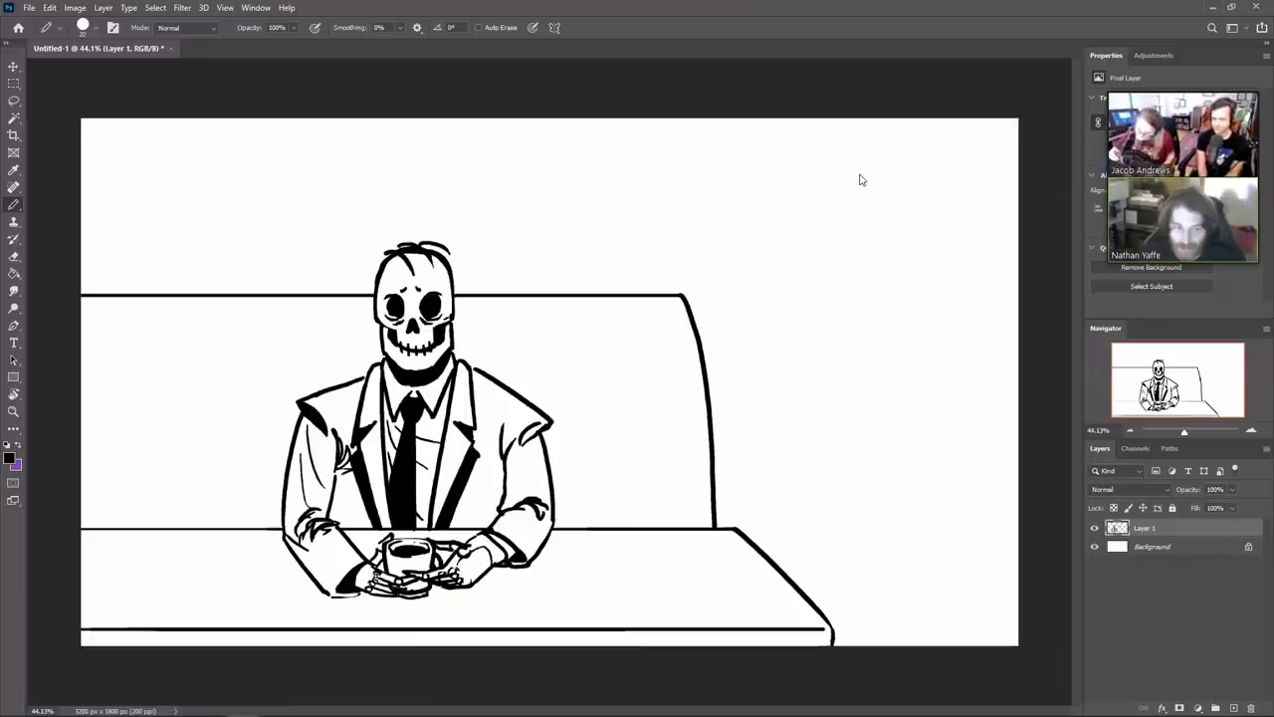
key(e)
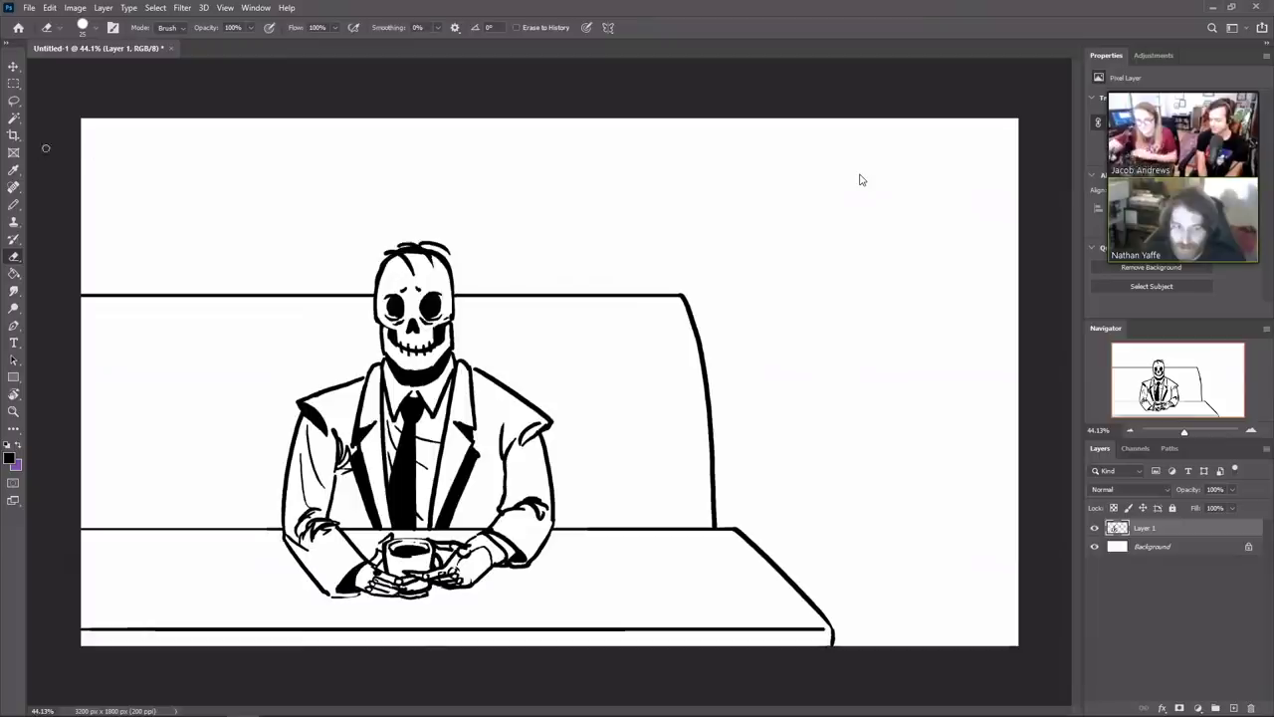
Outline a rounded, boxy device standing on the table, cut off by the canvas's left edge, and erase the table line behind it
key(b)
mouse_move(103, 339)
mouse_down()
mouse_move(77, 330)
mouse_move(106, 528)
mouse_move(82, 602)
mouse_up()
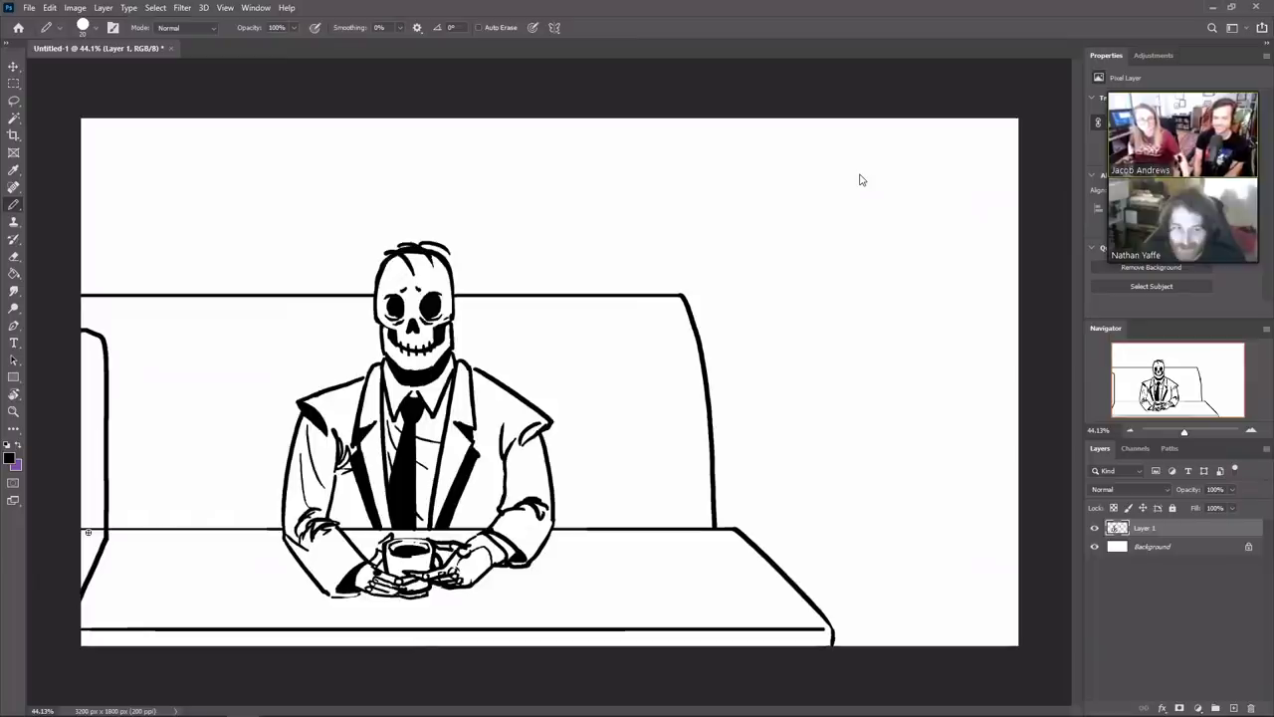
key(e)
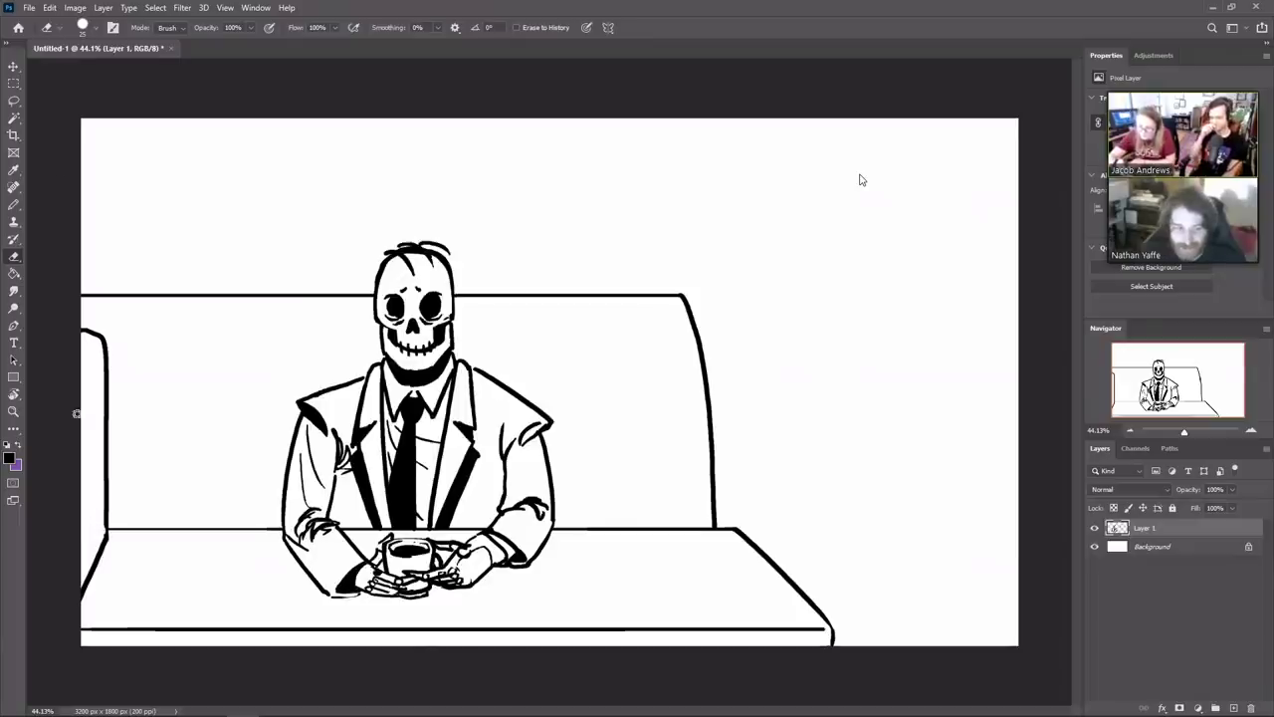
Draw the device's inner panel, small keys and dark hatched lower part, plus a small narrow box beside it
click(14, 207)
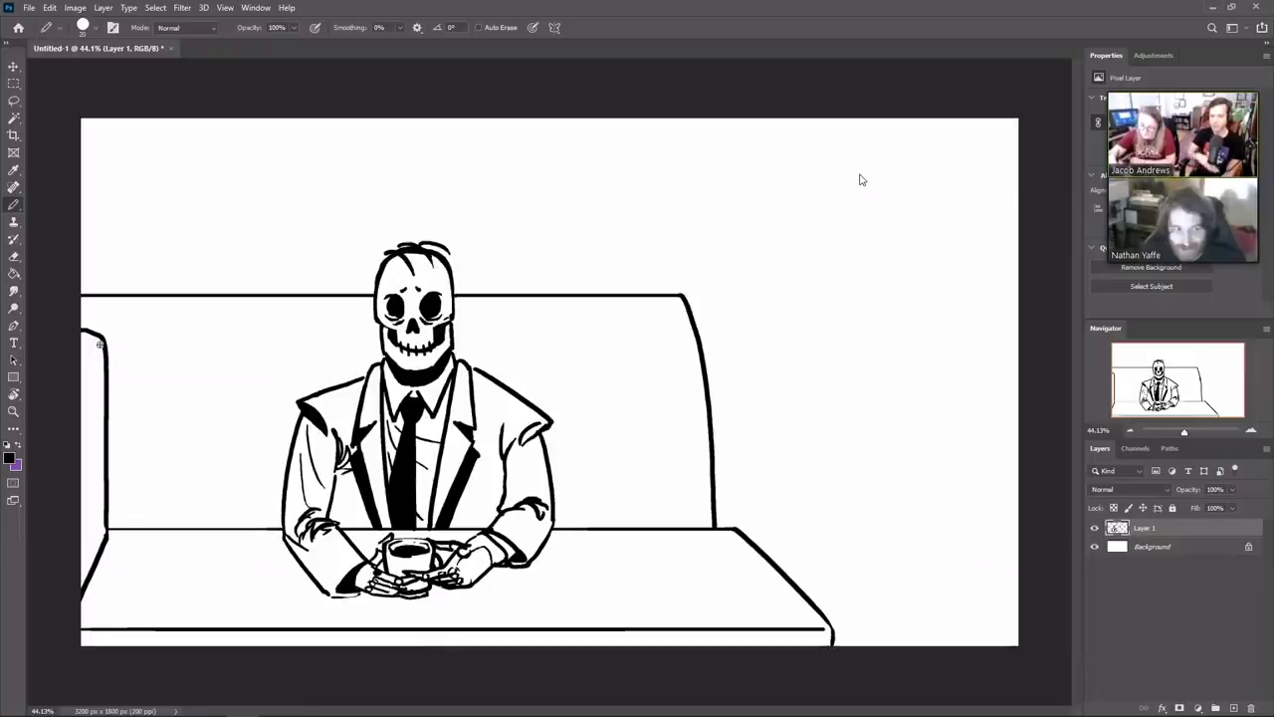
mouse_move(84, 345)
mouse_down()
mouse_move(101, 348)
mouse_move(100, 442)
mouse_move(74, 504)
mouse_up()
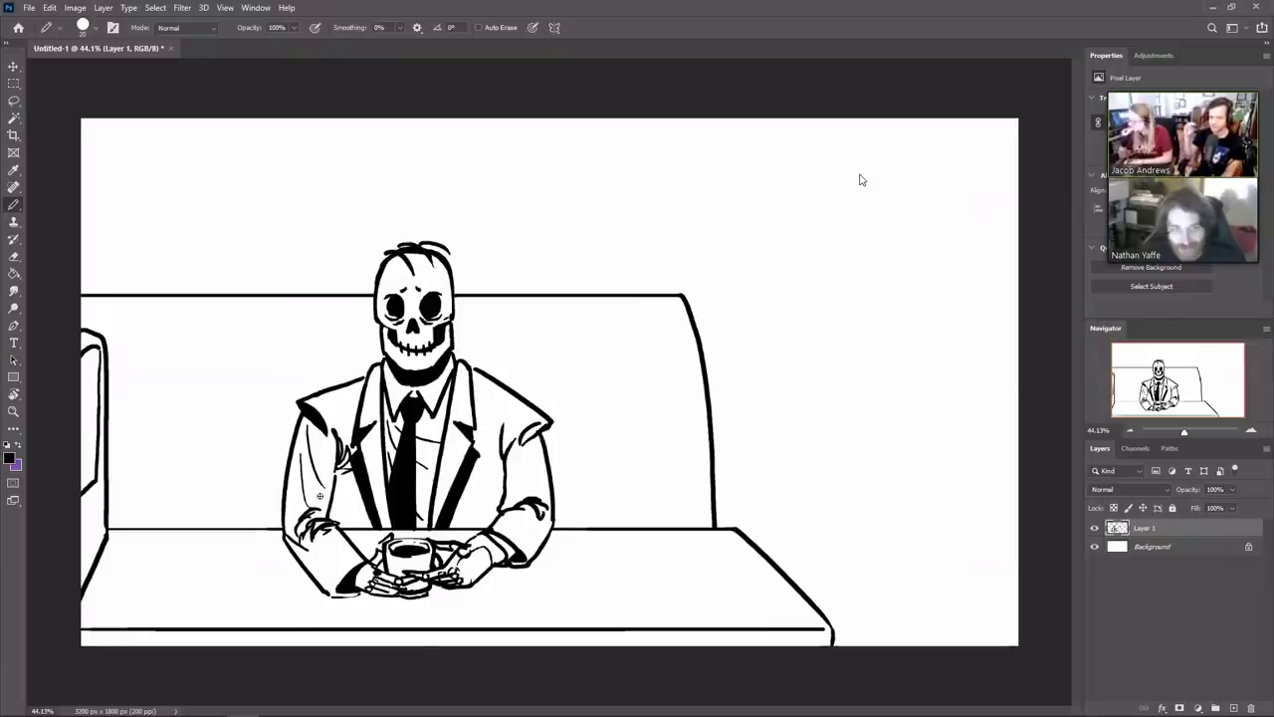
drag(81, 391, 80, 477)
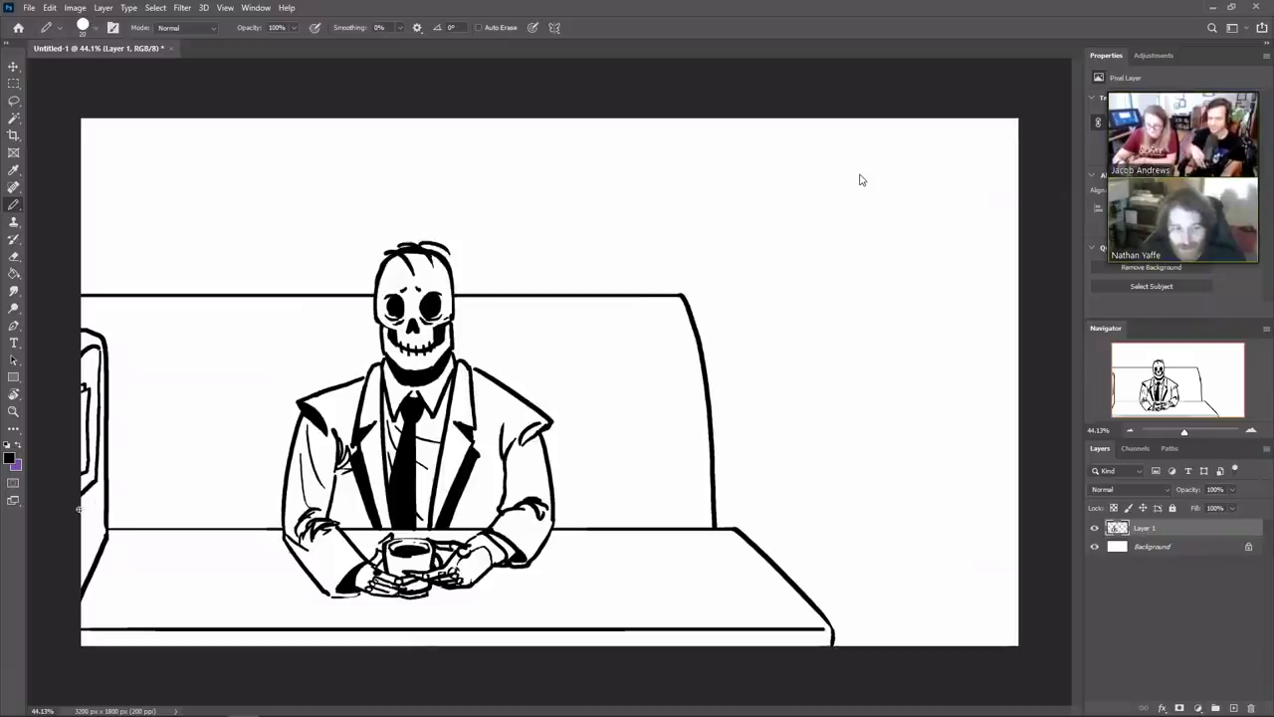
mouse_move(81, 508)
mouse_down()
mouse_move(99, 490)
mouse_move(101, 508)
mouse_move(99, 489)
mouse_move(82, 529)
mouse_move(98, 497)
mouse_move(84, 502)
mouse_move(85, 523)
mouse_move(83, 509)
mouse_move(100, 518)
mouse_move(82, 536)
mouse_move(100, 538)
mouse_move(84, 569)
mouse_up()
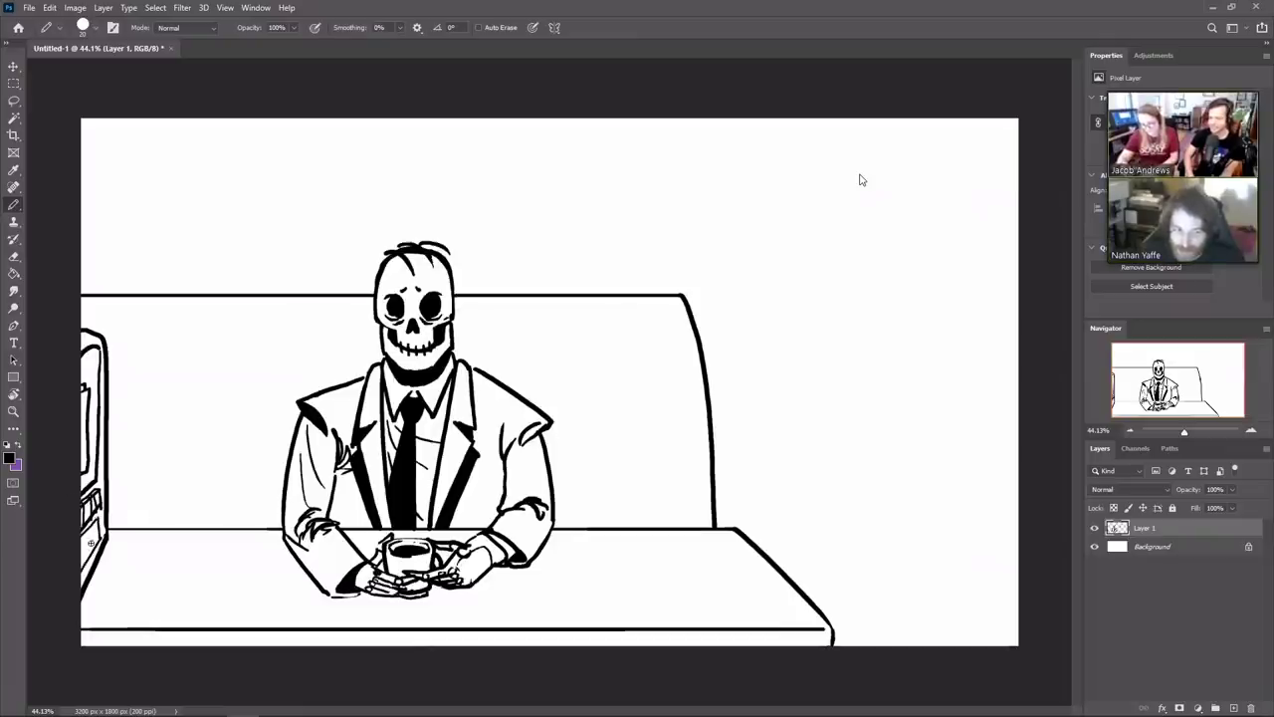
drag(92, 524, 83, 571)
mouse_move(102, 522)
mouse_down()
mouse_move(83, 559)
mouse_move(83, 540)
mouse_up()
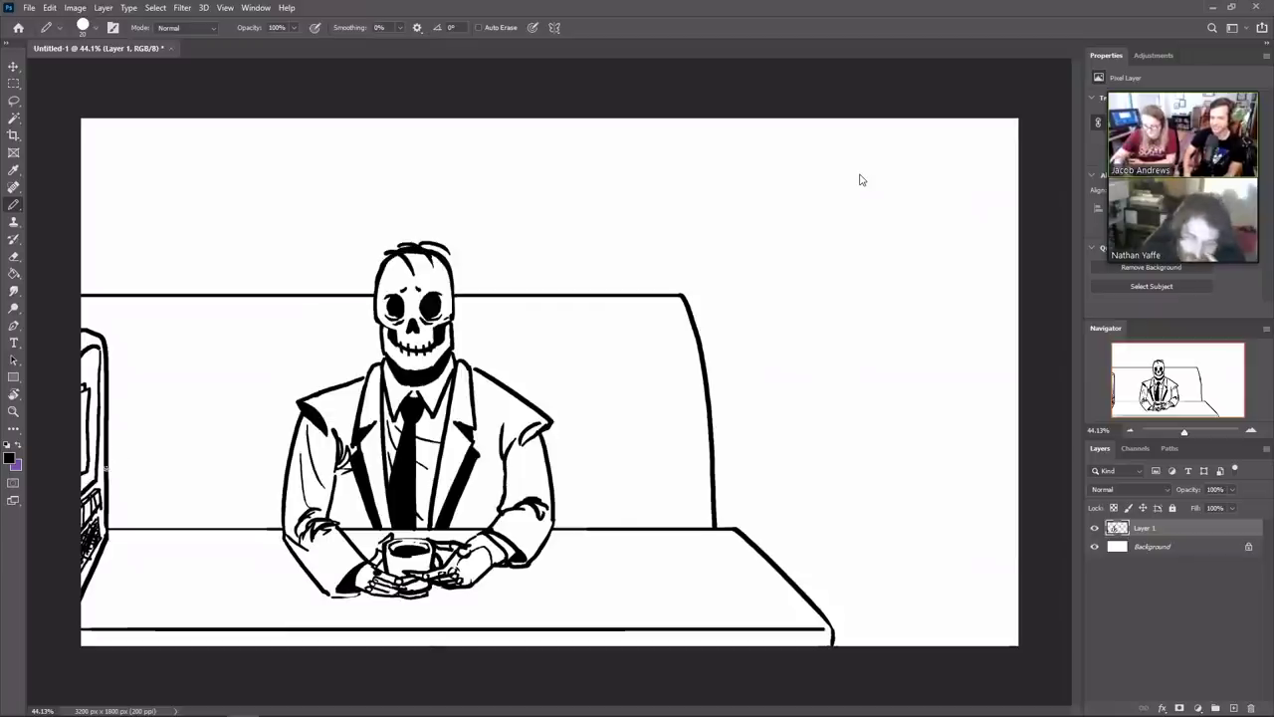
drag(110, 481, 108, 534)
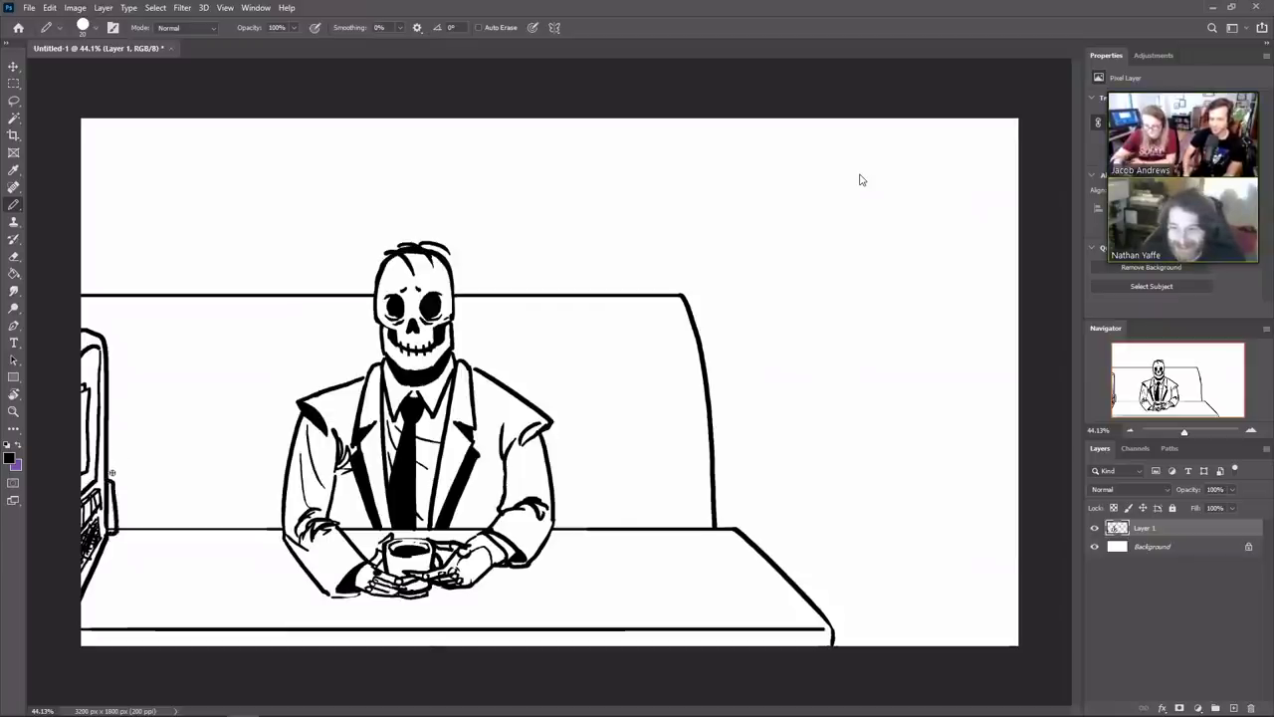
drag(112, 487, 120, 529)
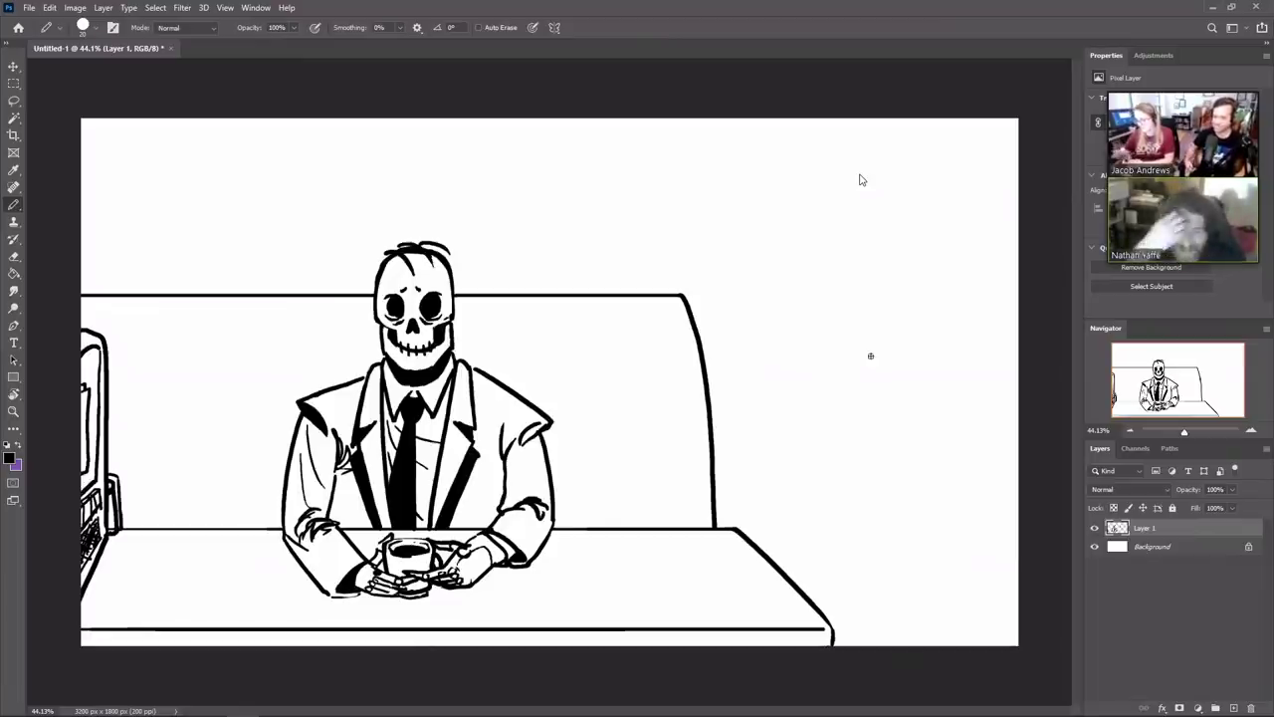
mouse_move(886, 389)
mouse_down()
mouse_move(818, 399)
mouse_move(806, 415)
mouse_move(801, 441)
mouse_move(859, 470)
mouse_up()
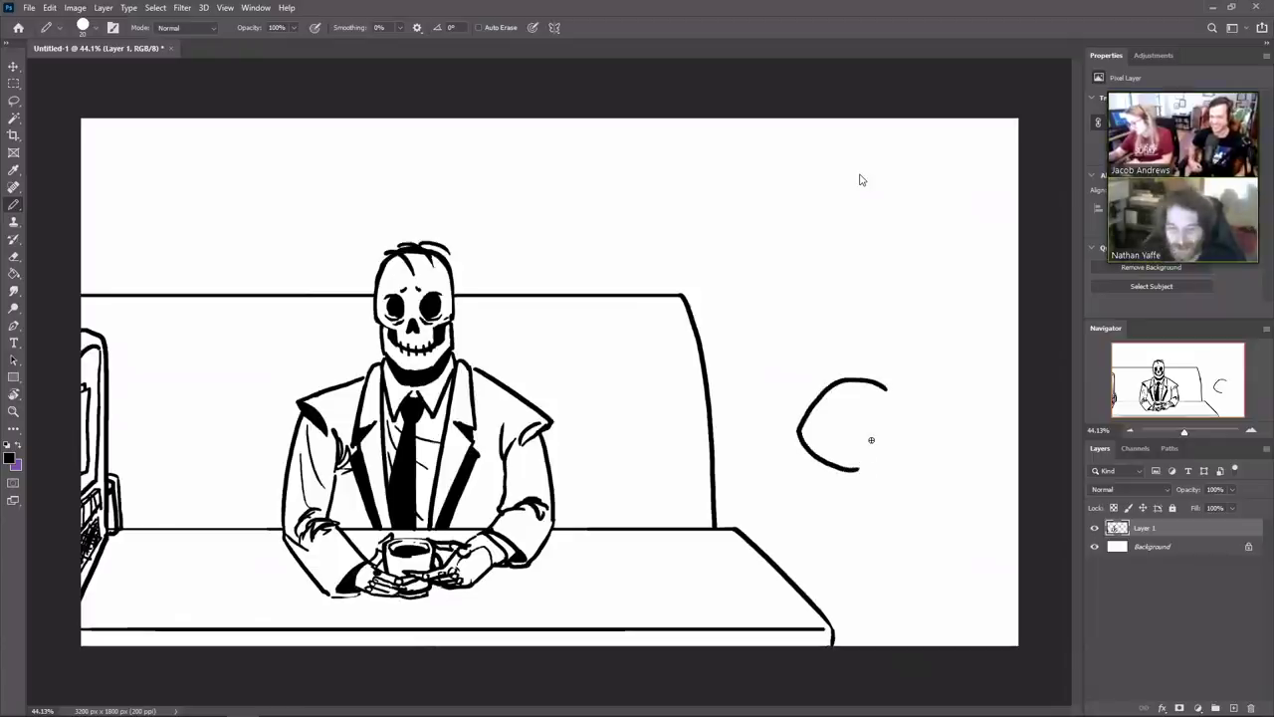
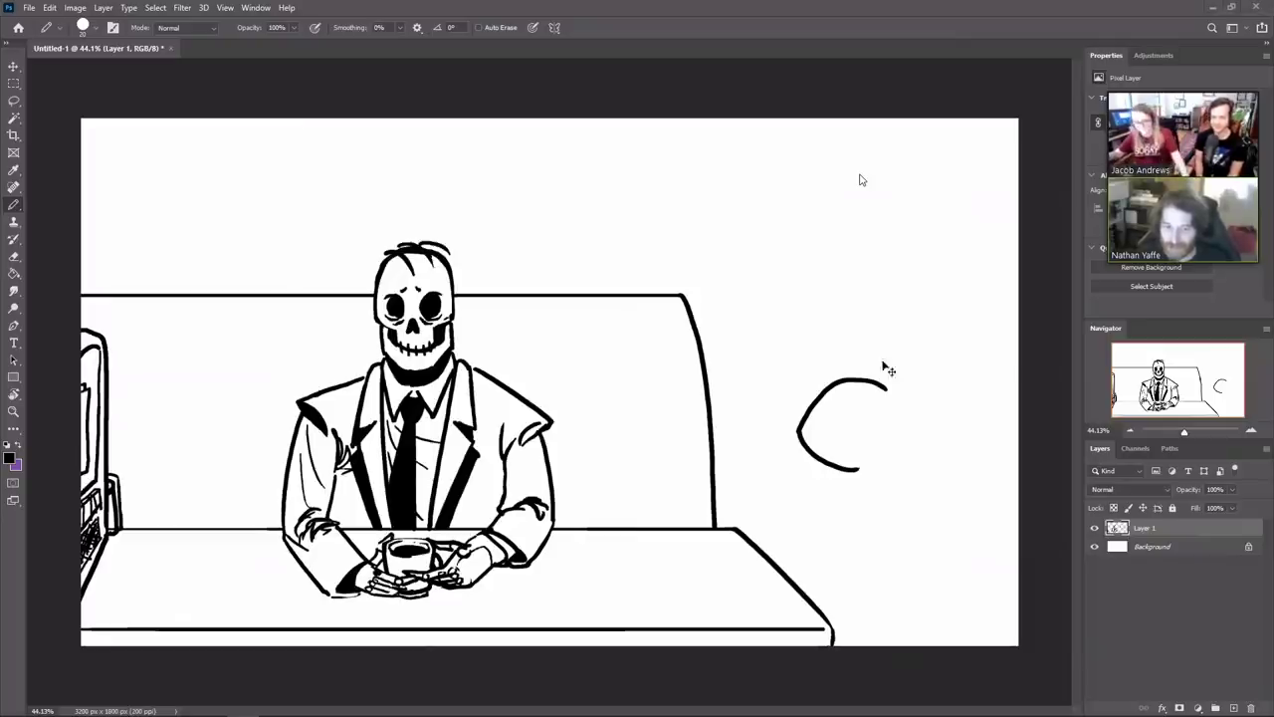
key(ctrl+z)
mouse_move(876, 386)
mouse_down()
mouse_move(843, 394)
mouse_move(811, 450)
mouse_up()
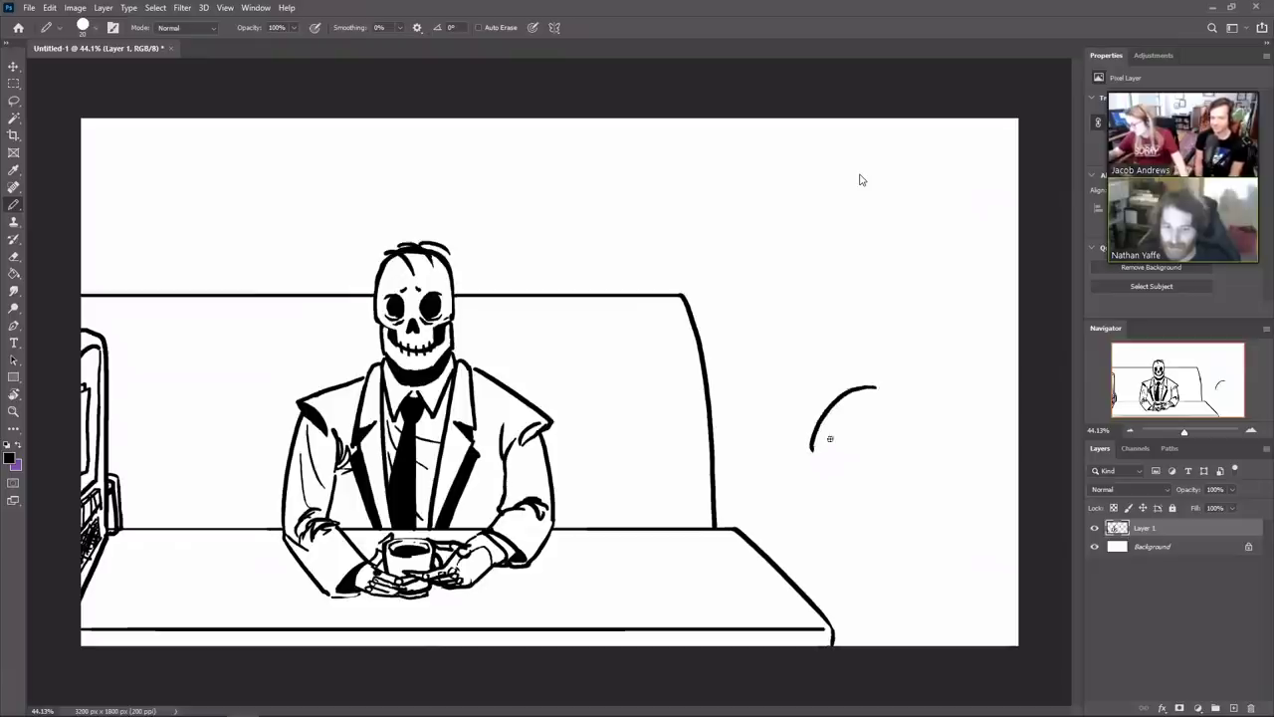
key(ctrl+z)
Draw a second character beyond the table's right end with a round head, curved back line and large oval nose, erasing the overlap
mouse_move(886, 383)
mouse_down()
mouse_move(838, 396)
mouse_move(811, 433)
mouse_move(813, 462)
mouse_move(859, 486)
mouse_move(902, 481)
mouse_move(920, 457)
mouse_up()
drag(914, 398, 886, 382)
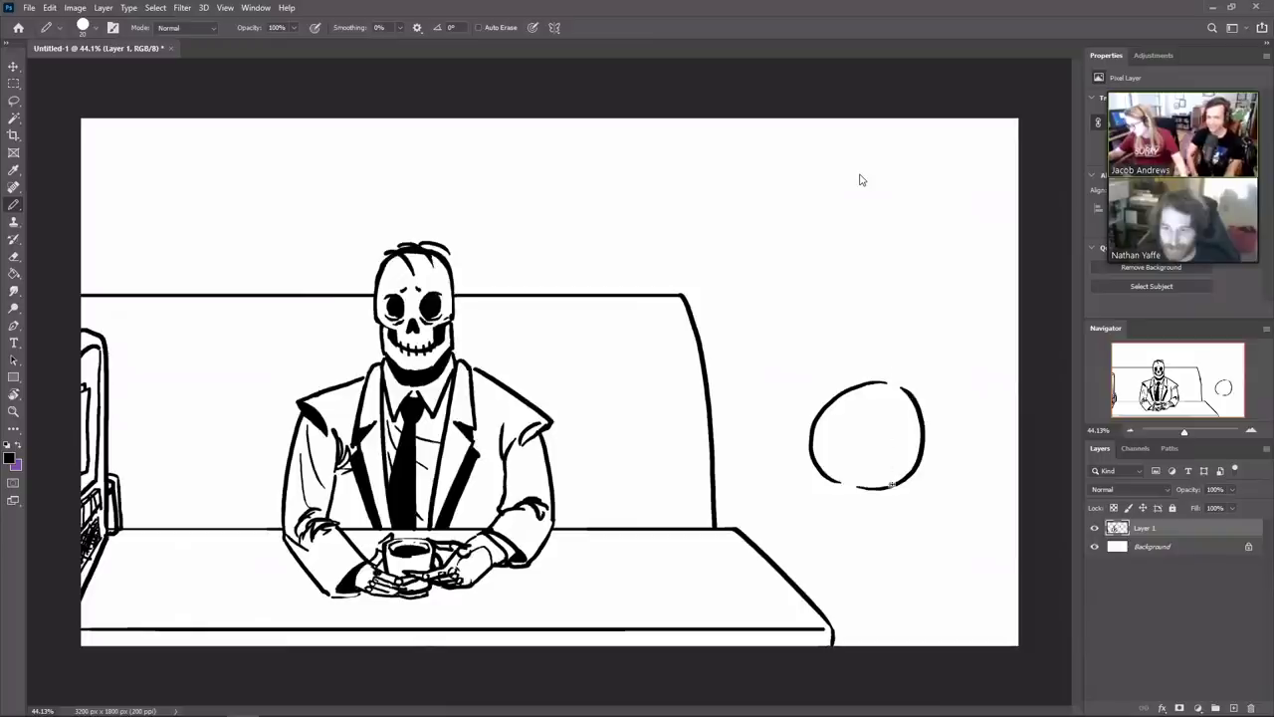
mouse_move(896, 487)
mouse_down()
mouse_move(929, 570)
mouse_move(934, 645)
mouse_up()
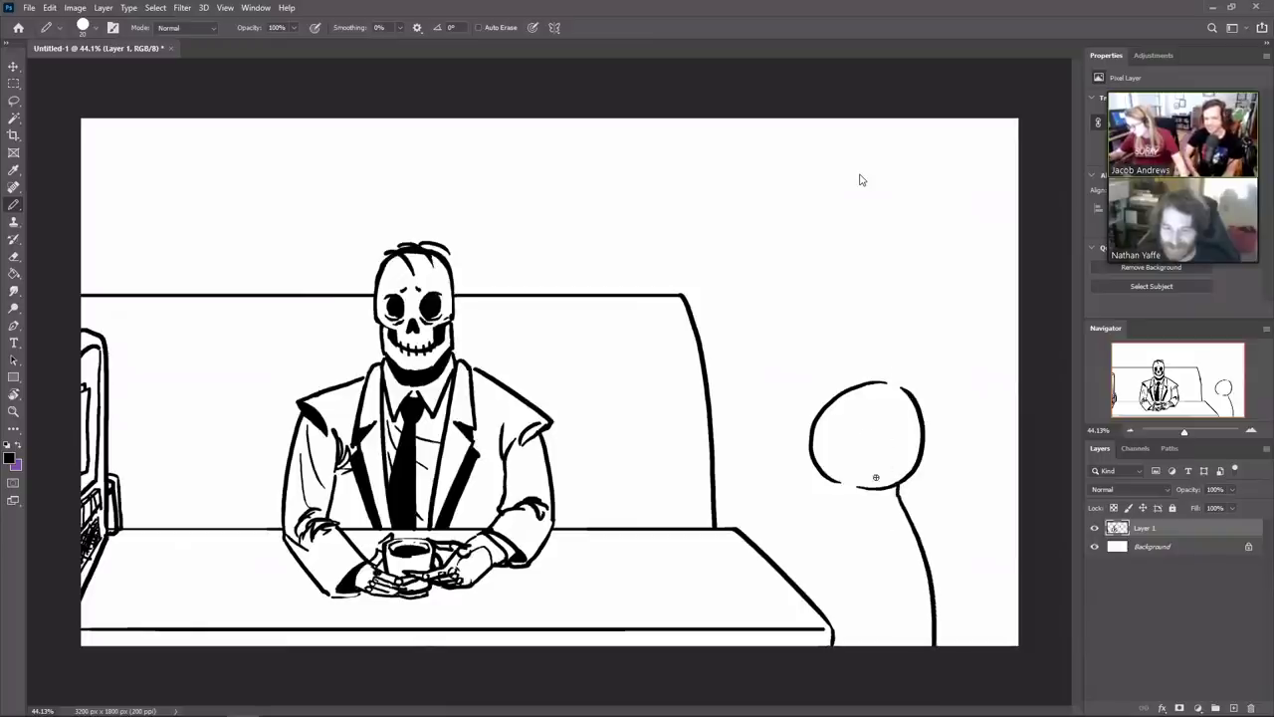
mouse_move(834, 399)
mouse_down()
mouse_move(803, 401)
mouse_move(789, 423)
mouse_move(816, 438)
mouse_move(831, 402)
mouse_up()
key(e)
key(b)
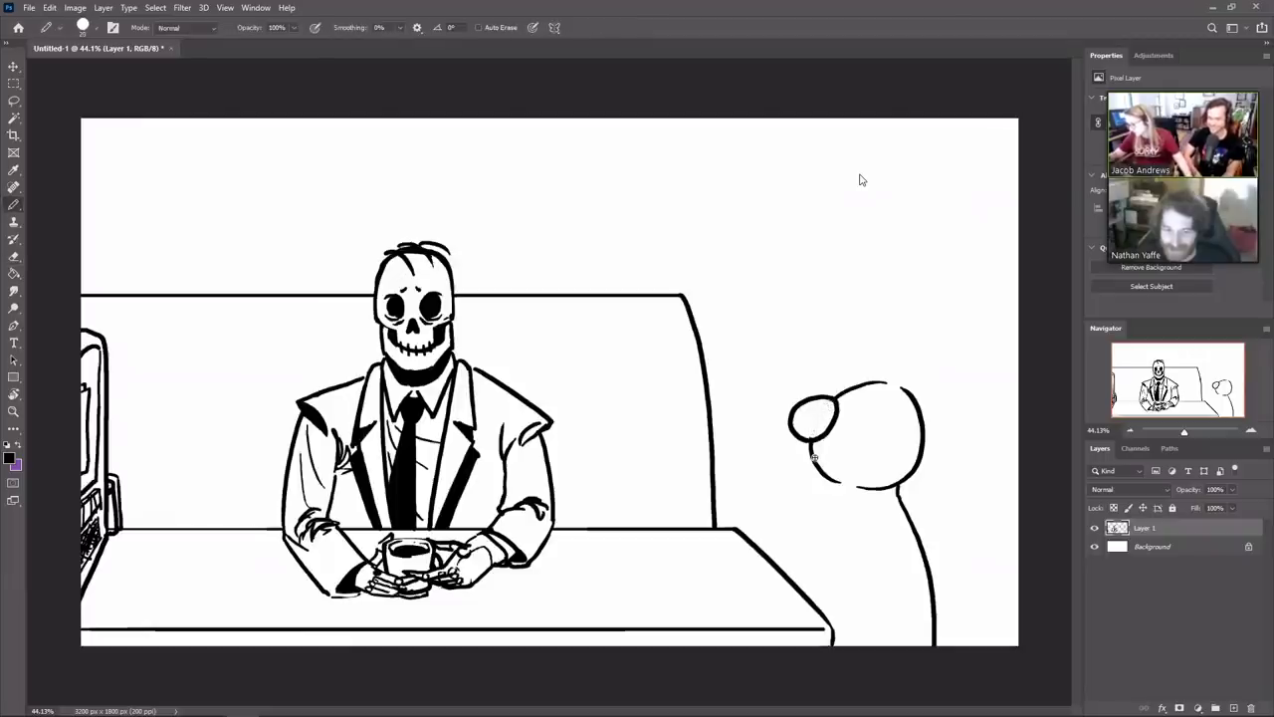
Give the second character a frowning mouth, an oval eye with a pupil and a short neck line, cleaning up around the nose
drag(811, 455, 853, 460)
mouse_move(853, 400)
mouse_down()
mouse_move(864, 430)
mouse_move(875, 412)
mouse_move(852, 398)
mouse_move(858, 412)
mouse_up()
drag(873, 489, 872, 504)
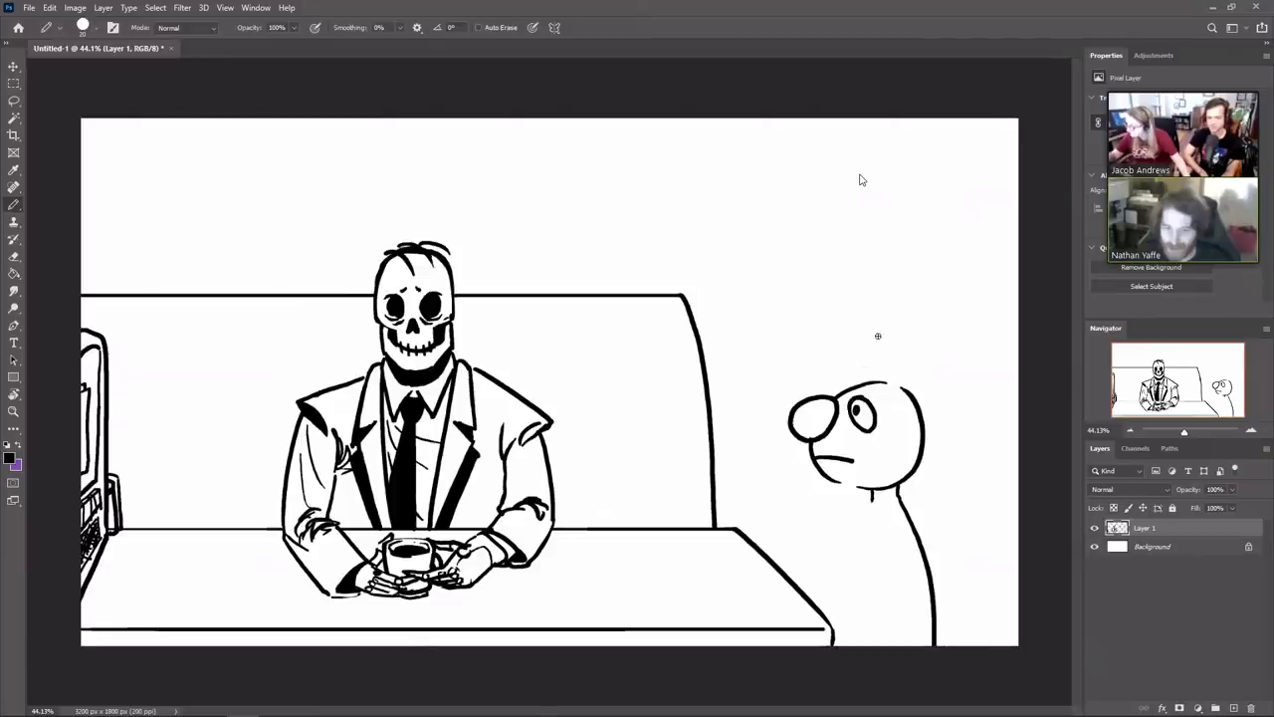
key(e)
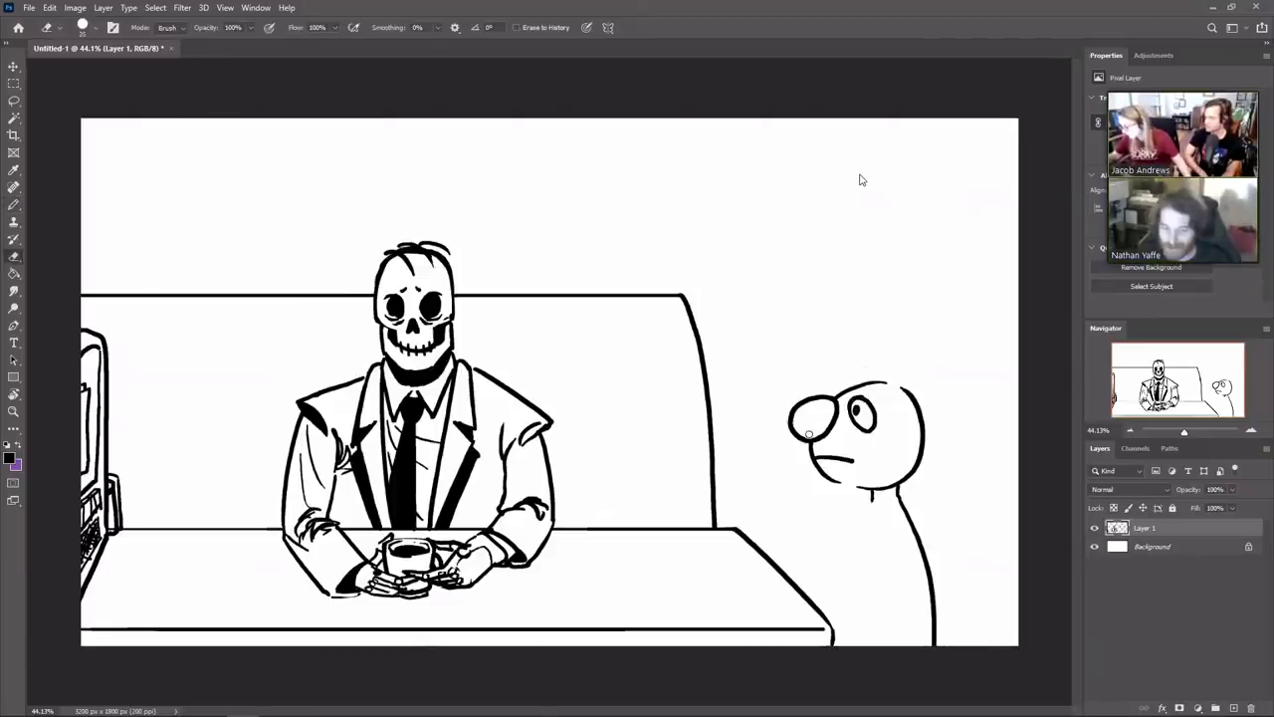
key(b)
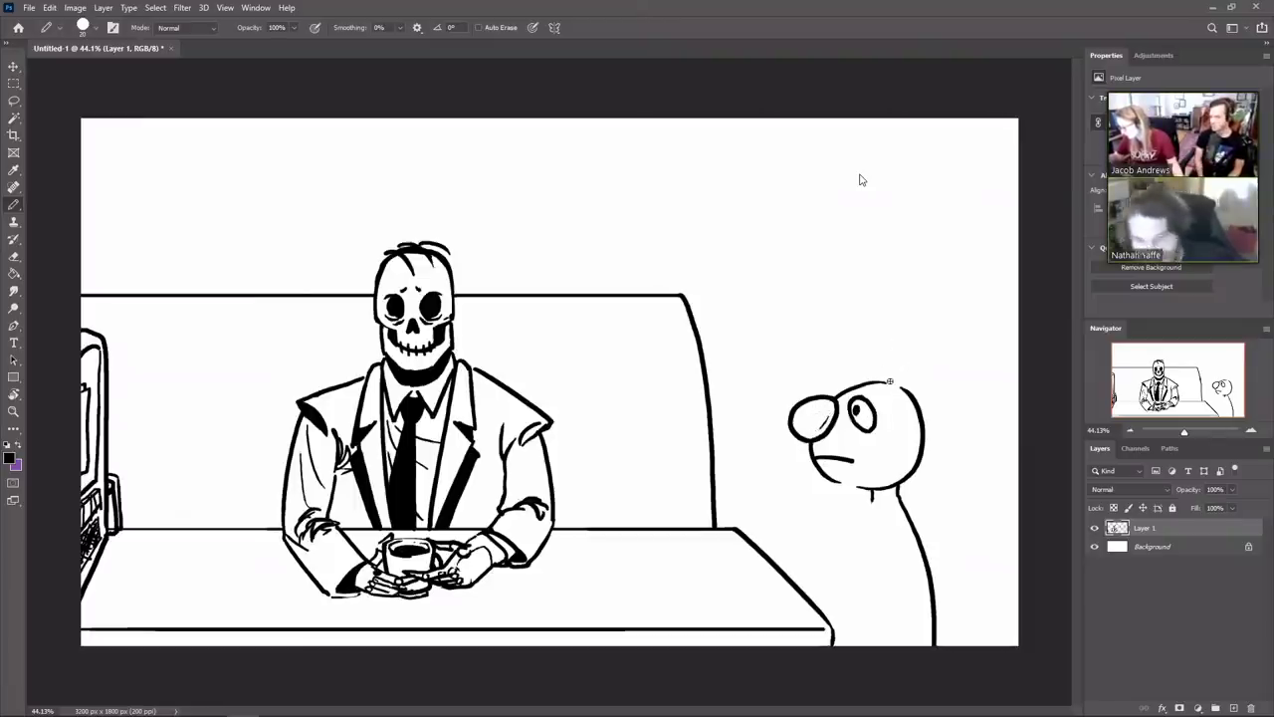
Add hair tufts to the second character's crown and brow and a scruffy beard edge on the chin, erasing the smooth outline beneath
drag(890, 381, 908, 393)
key(e)
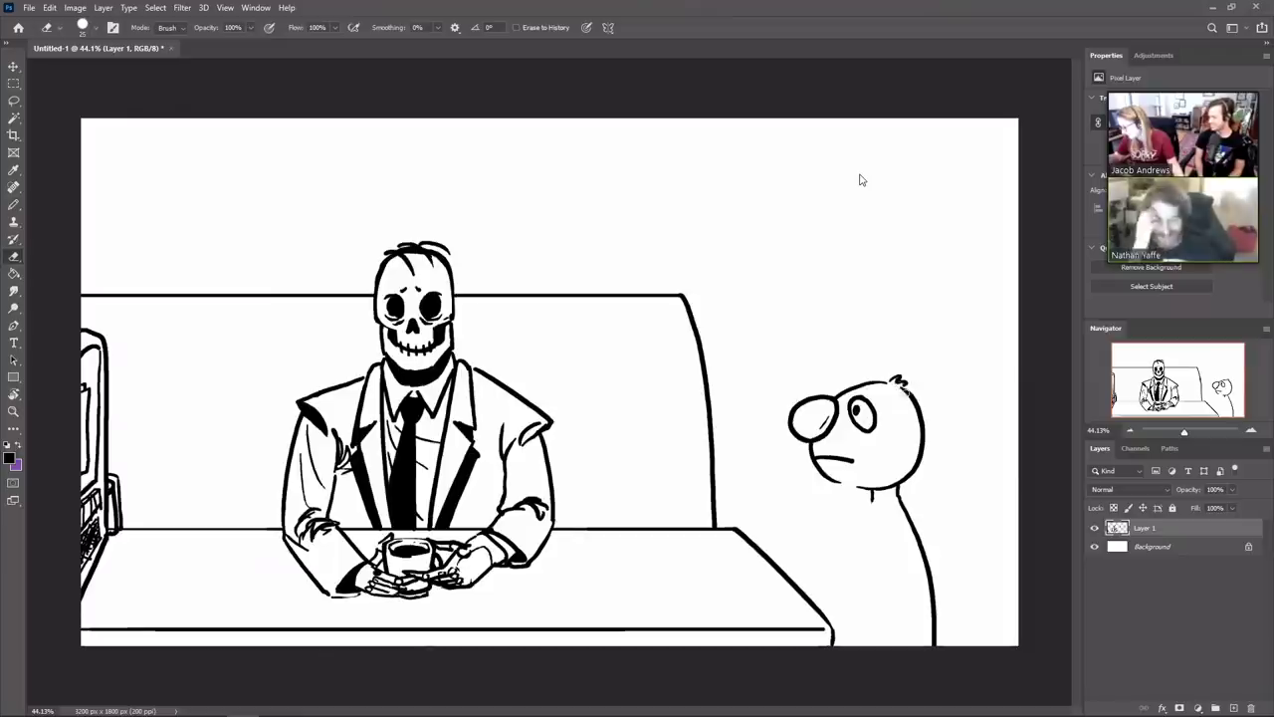
key(b)
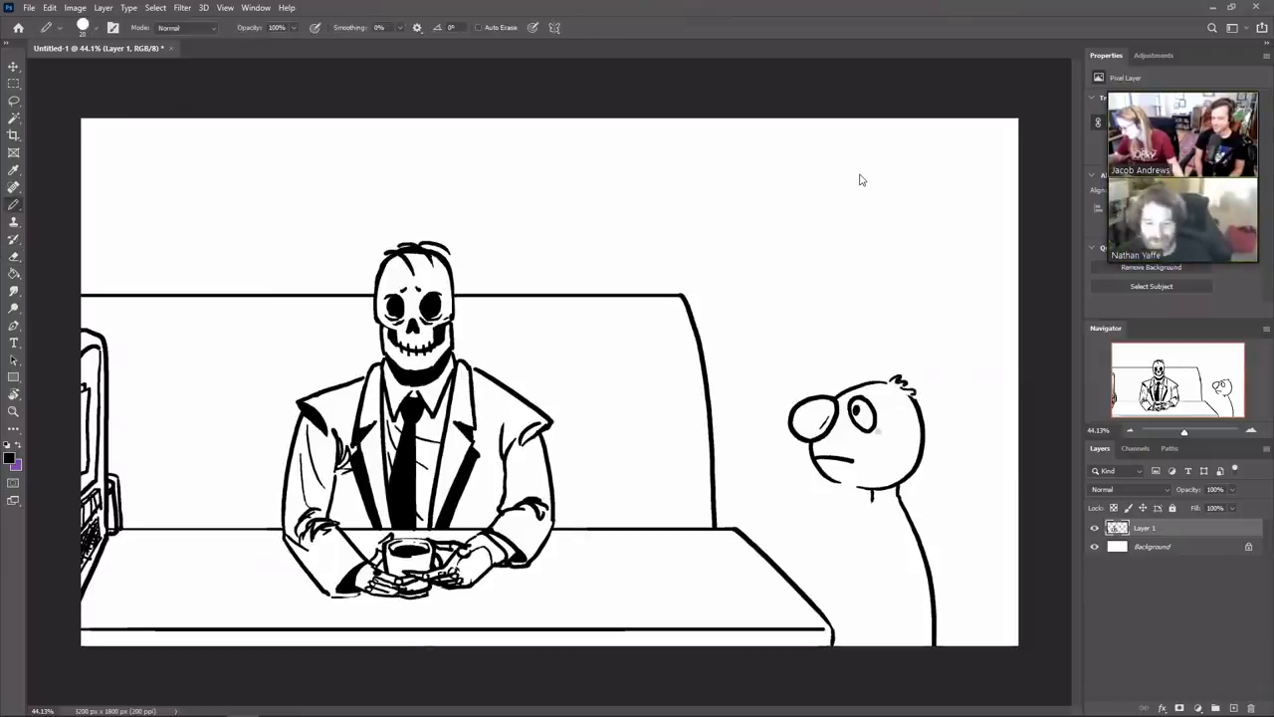
key(e)
drag(819, 464, 842, 482)
key(b)
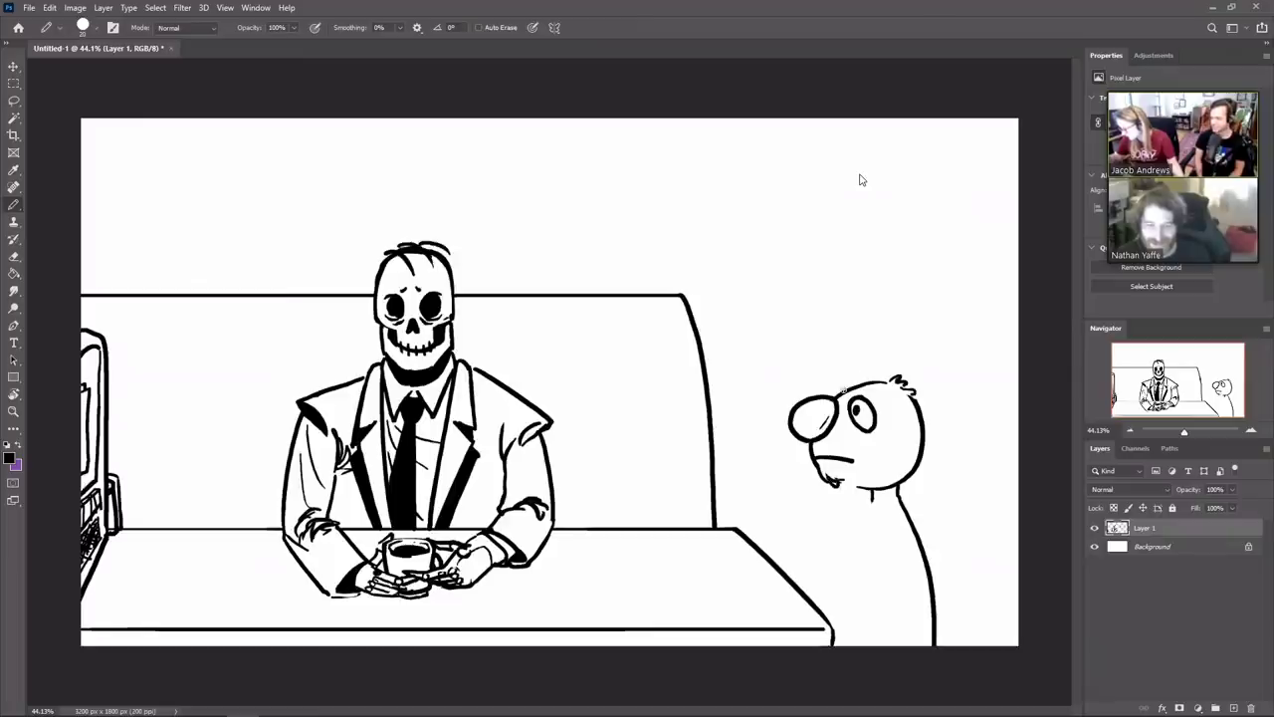
key(e)
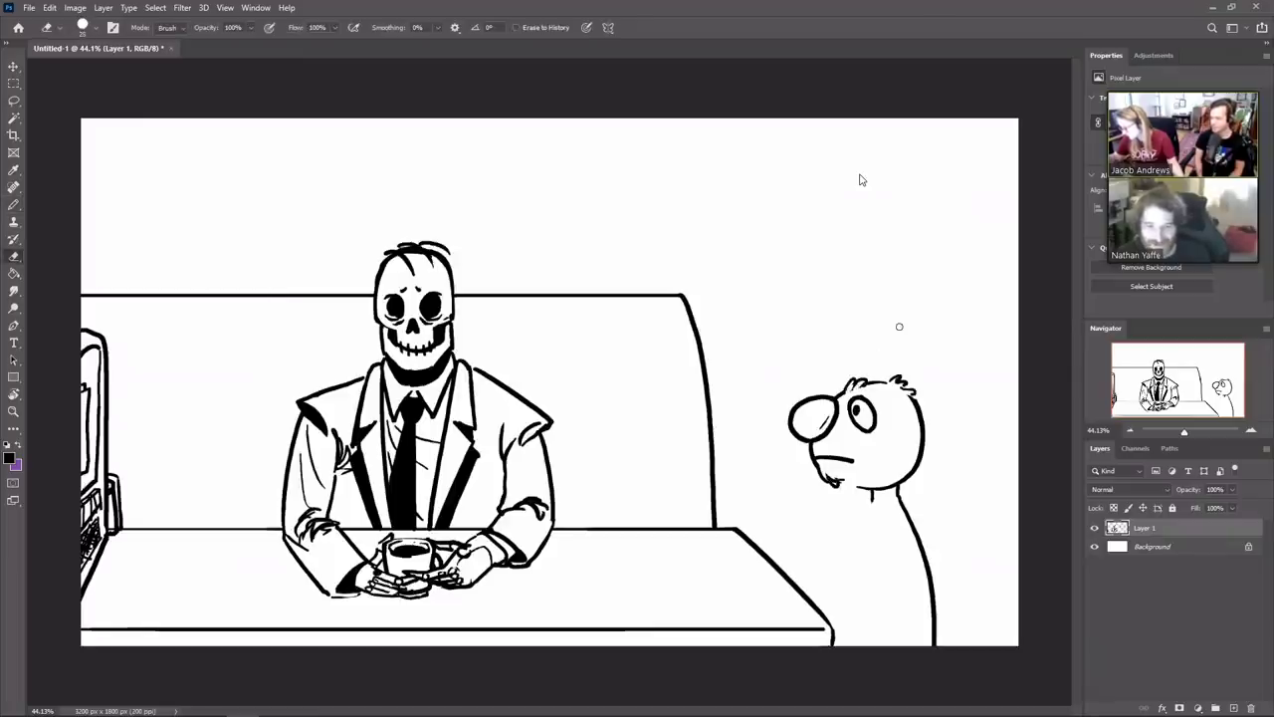
Replace the smooth back of the second character's head with a fuzzy outline and add curly hair marks on the cheek
key(b)
mouse_move(911, 396)
mouse_down()
mouse_move(929, 444)
mouse_move(926, 453)
mouse_move(921, 437)
mouse_move(903, 481)
mouse_move(917, 465)
mouse_move(903, 426)
mouse_move(886, 474)
mouse_move(894, 462)
mouse_up()
key(e)
key(b)
key(e)
key(b)
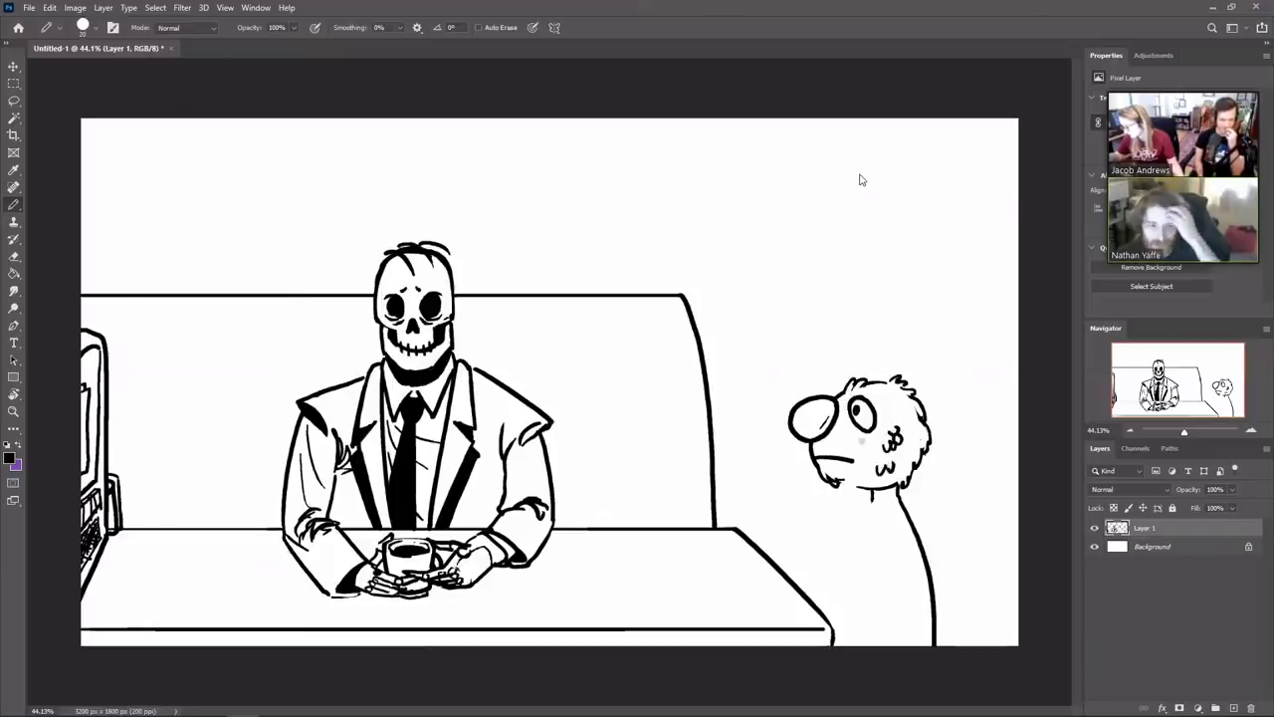
Draw the second character's chest and hanging arm lines down to the canvas edge and complete the scruffy beard along the jaw
mouse_move(888, 522)
mouse_down()
mouse_move(886, 645)
mouse_move(911, 542)
mouse_move(871, 526)
mouse_move(864, 643)
mouse_up()
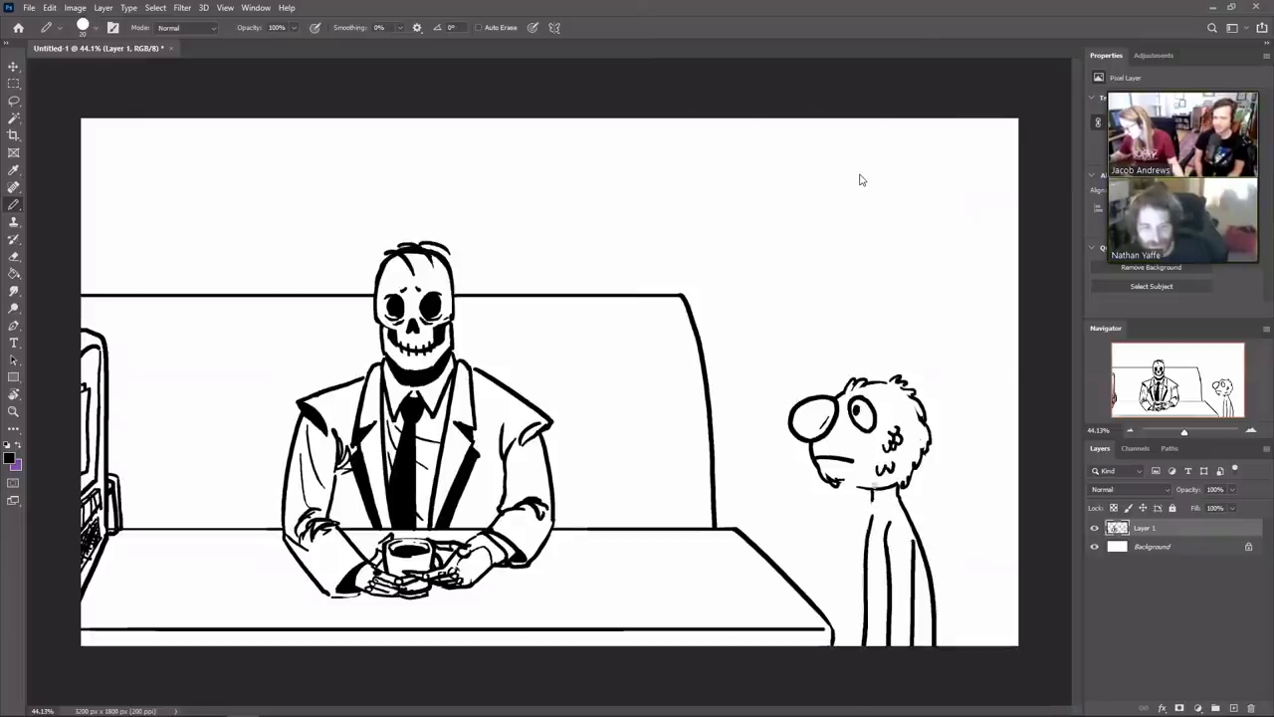
key(e)
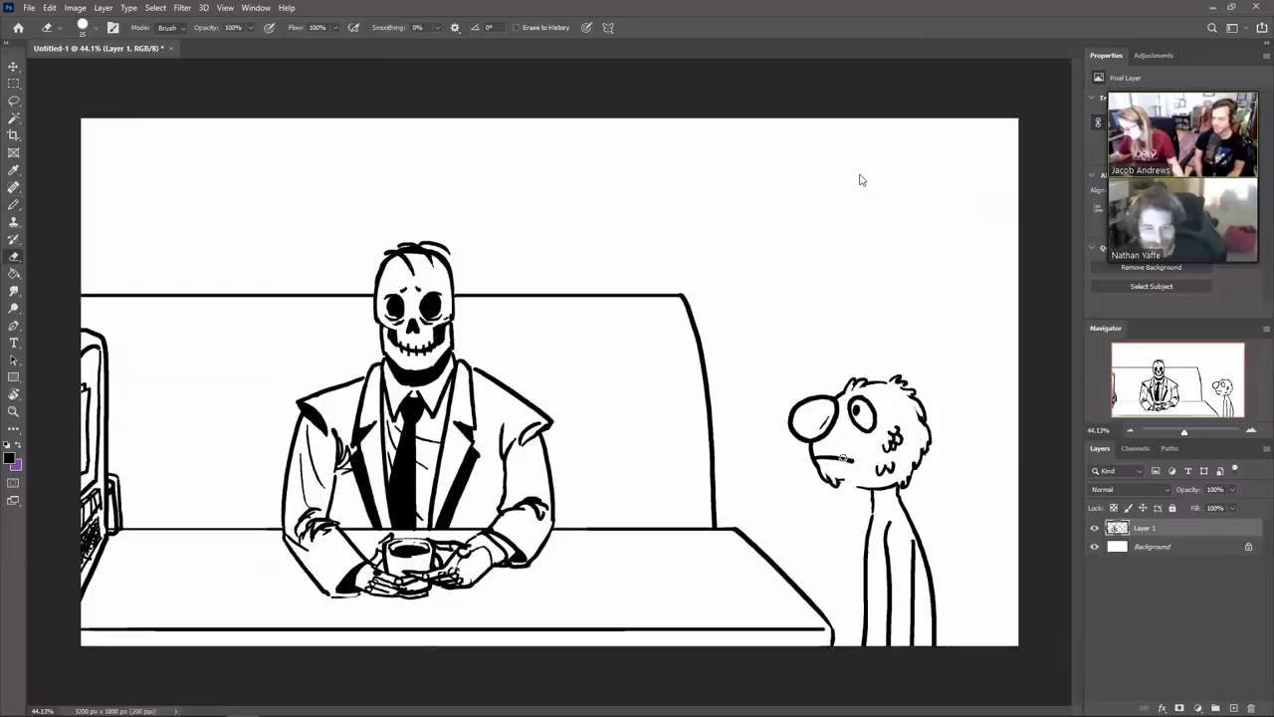
key(b)
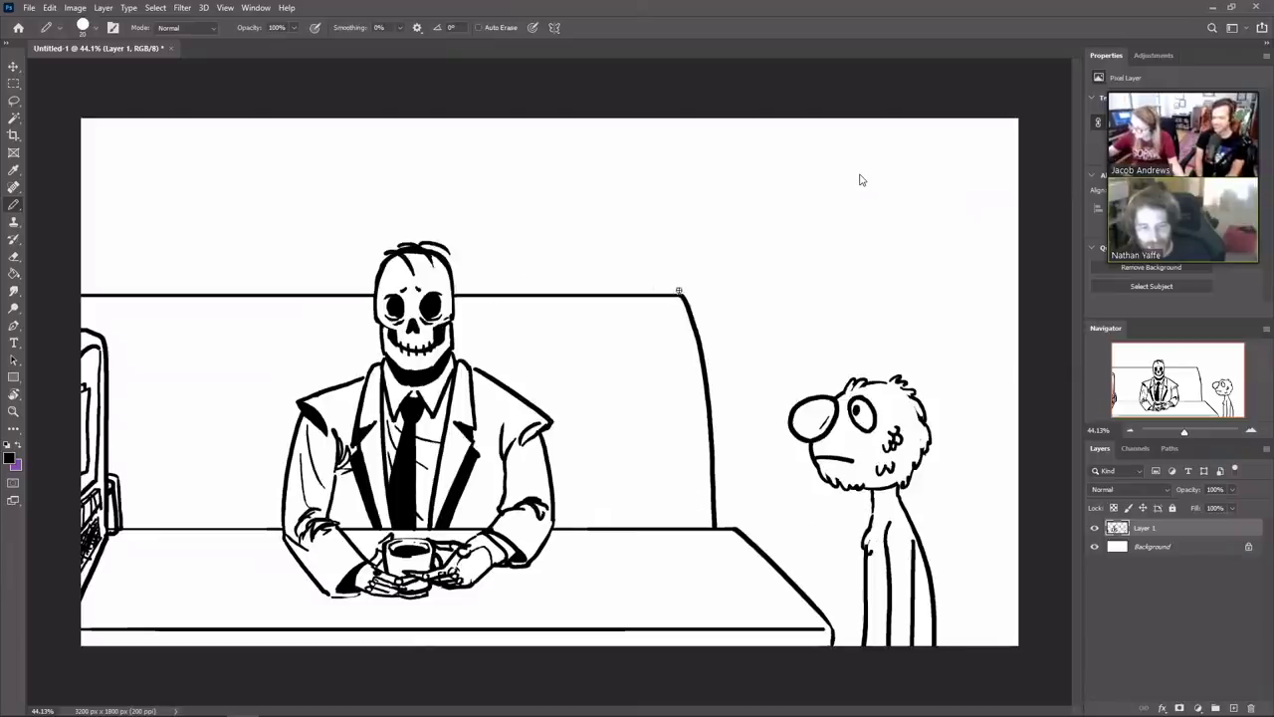
Double the top edge of the booth's seat back with a second parallel line and draw two curved crease lines on its backrest
drag(679, 290, 458, 291)
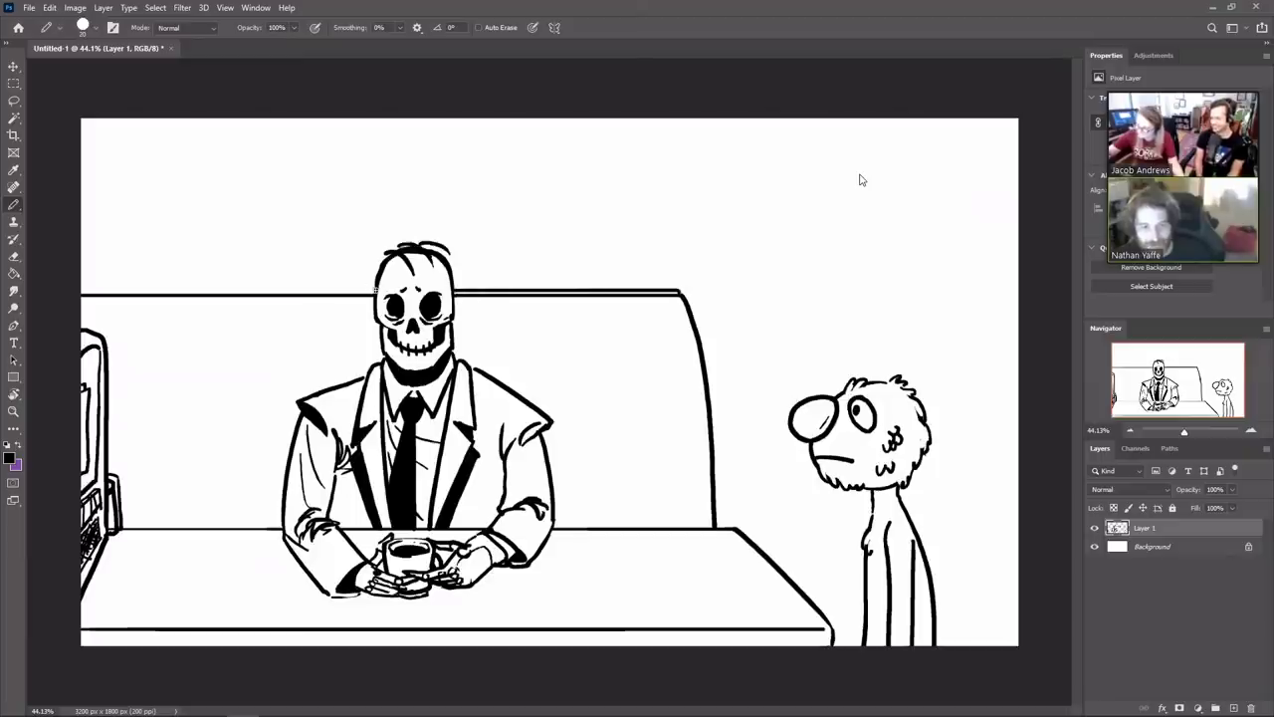
drag(376, 290, 82, 292)
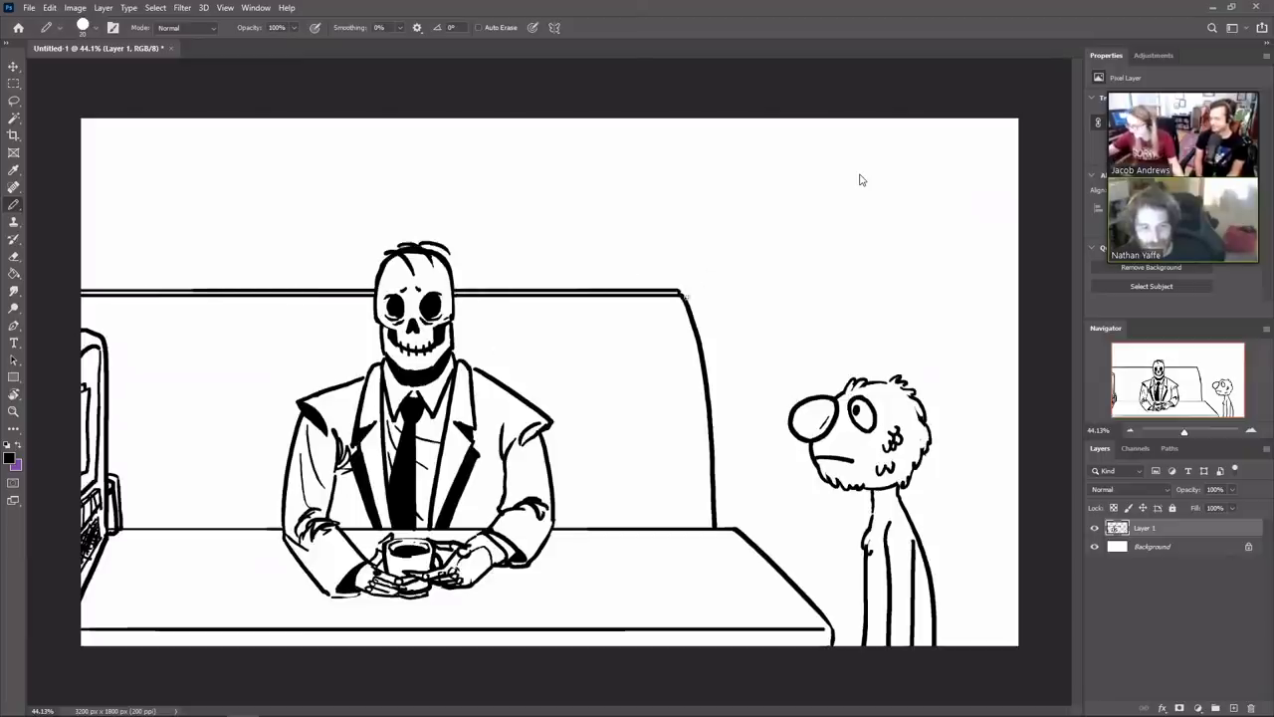
drag(501, 307, 503, 371)
drag(247, 310, 223, 509)
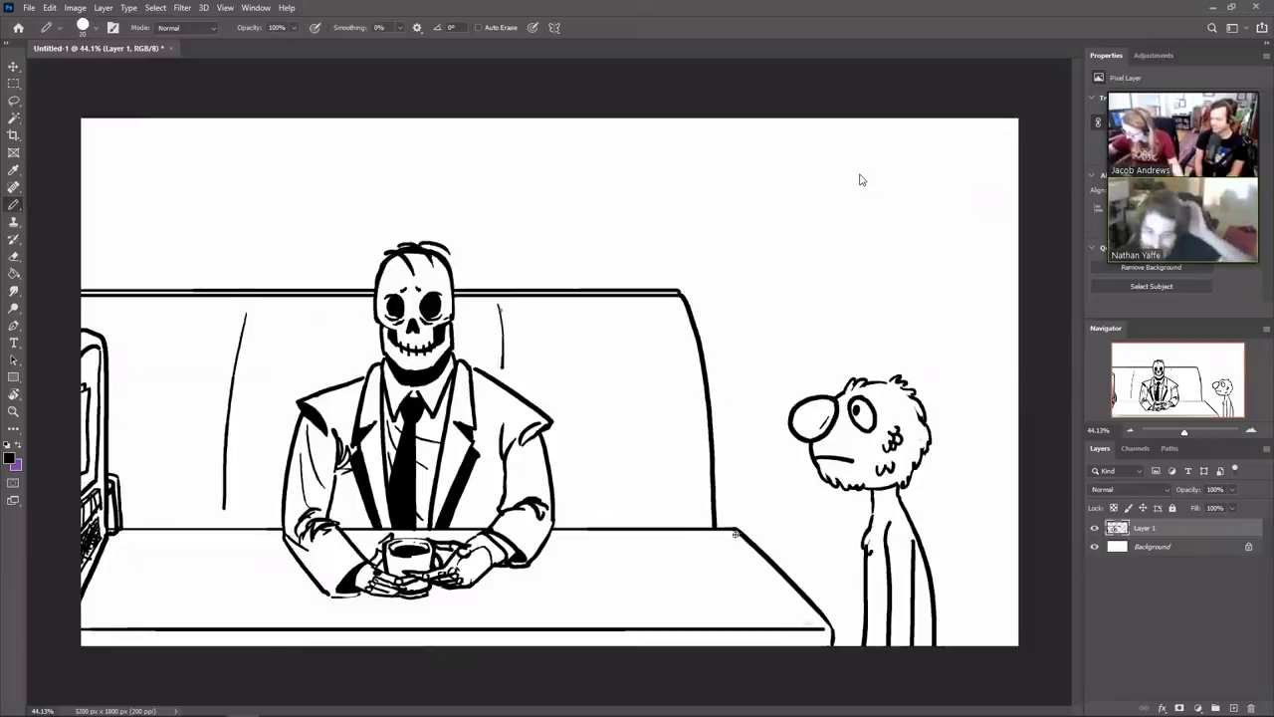
Add an inner border line along the slanted side, near edge and far edge of the tabletop, redoing the first stroke
drag(735, 531, 802, 598)
key(ctrl+z)
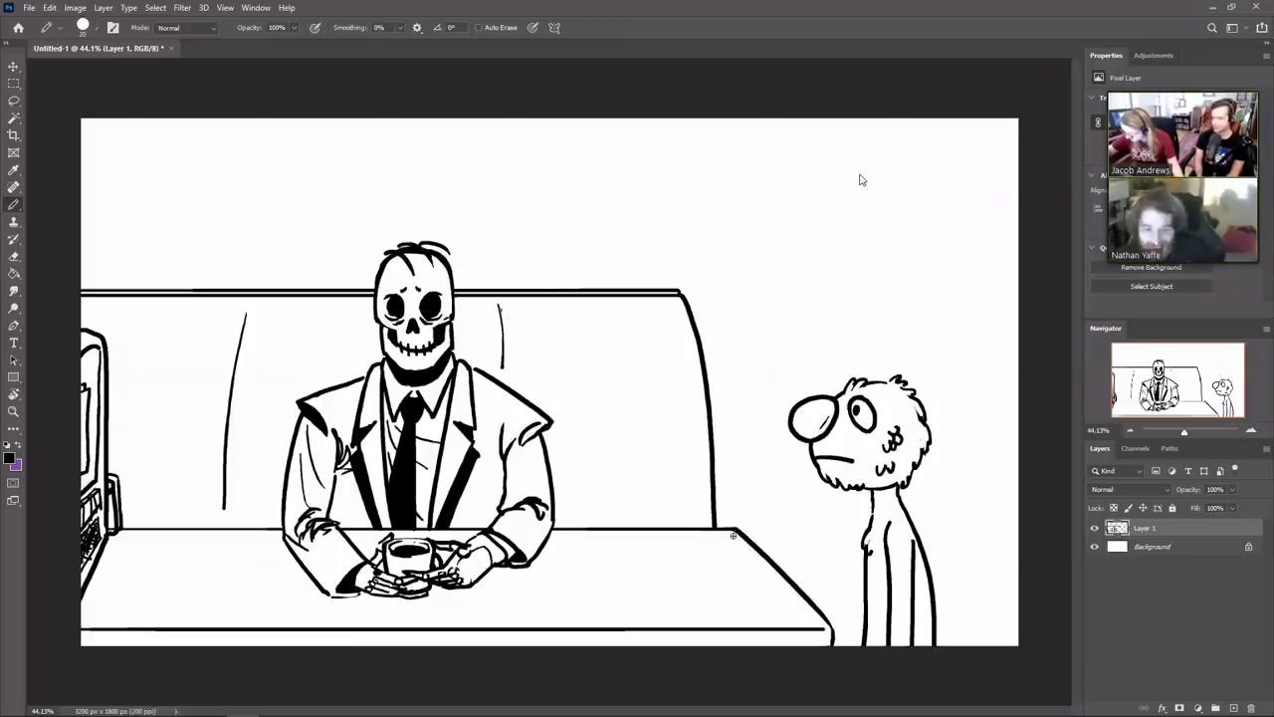
mouse_move(732, 531)
mouse_down()
mouse_move(820, 624)
mouse_move(81, 627)
mouse_up()
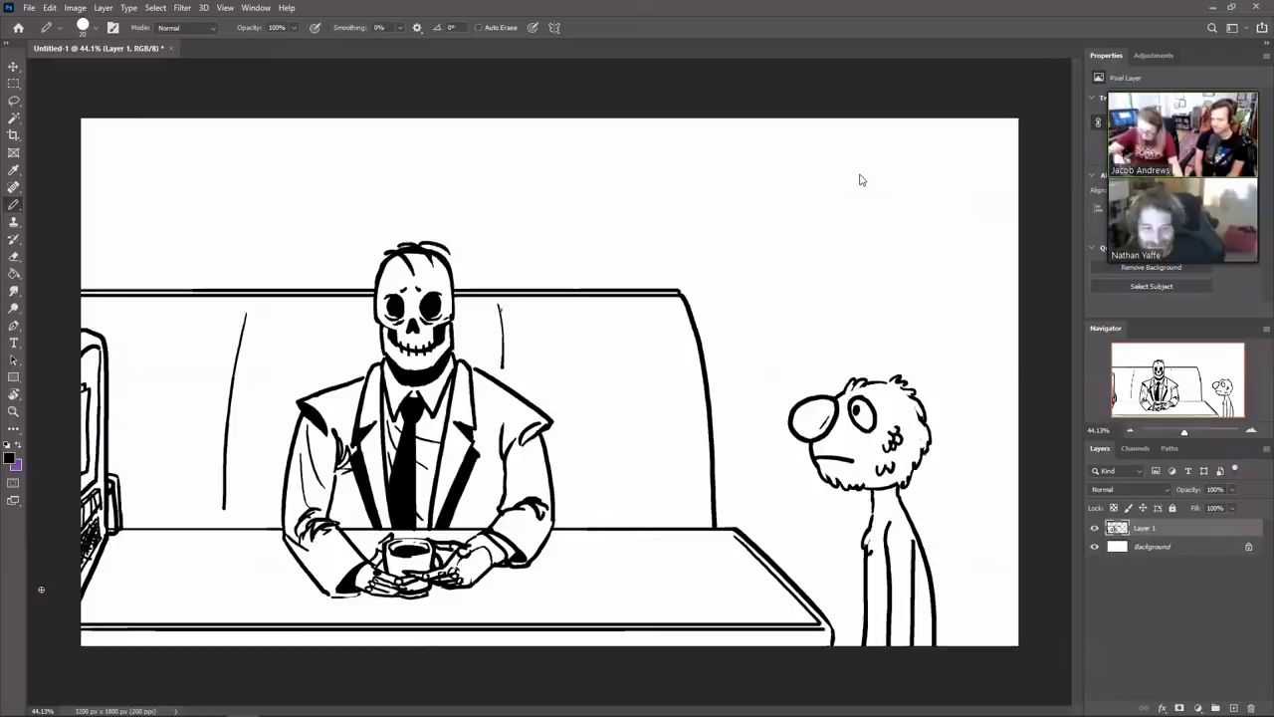
drag(733, 531, 553, 531)
drag(388, 534, 126, 533)
mouse_move(454, 534)
mouse_down()
mouse_move(406, 534)
mouse_move(471, 535)
mouse_up()
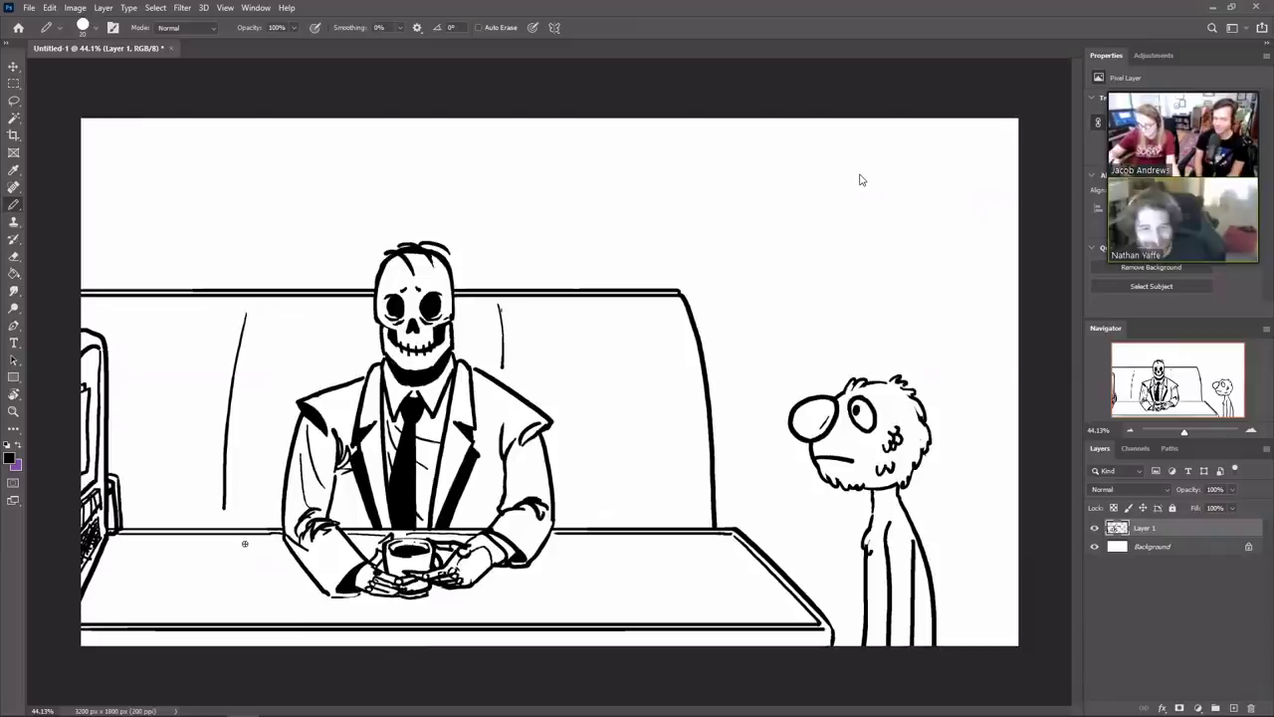
Draw a napkin with cutlery, a spoon beside it and a small shaker on the table near the skull man's elbow
mouse_move(244, 543)
mouse_down()
mouse_move(217, 587)
mouse_move(247, 591)
mouse_move(271, 542)
mouse_up()
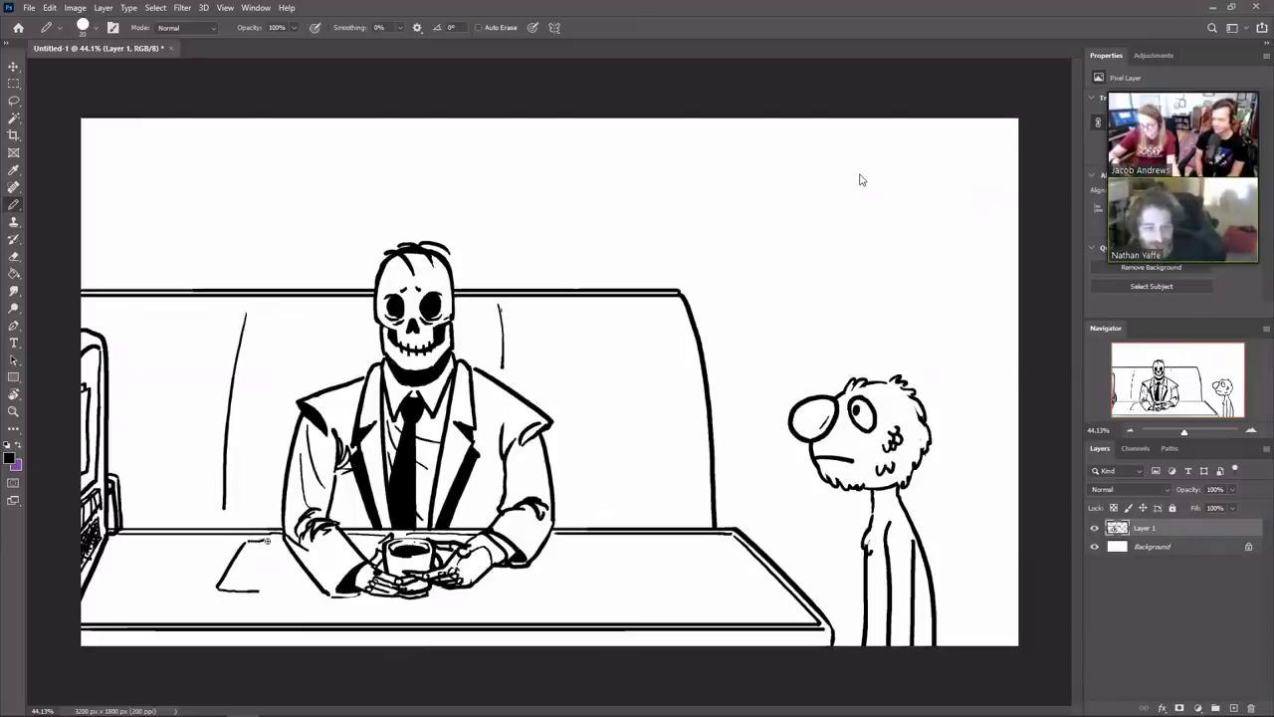
mouse_move(261, 585)
mouse_down()
mouse_move(271, 543)
mouse_move(244, 581)
mouse_move(263, 580)
mouse_move(238, 568)
mouse_up()
mouse_move(241, 568)
mouse_down()
mouse_move(234, 580)
mouse_move(242, 560)
mouse_up()
drag(258, 539, 248, 548)
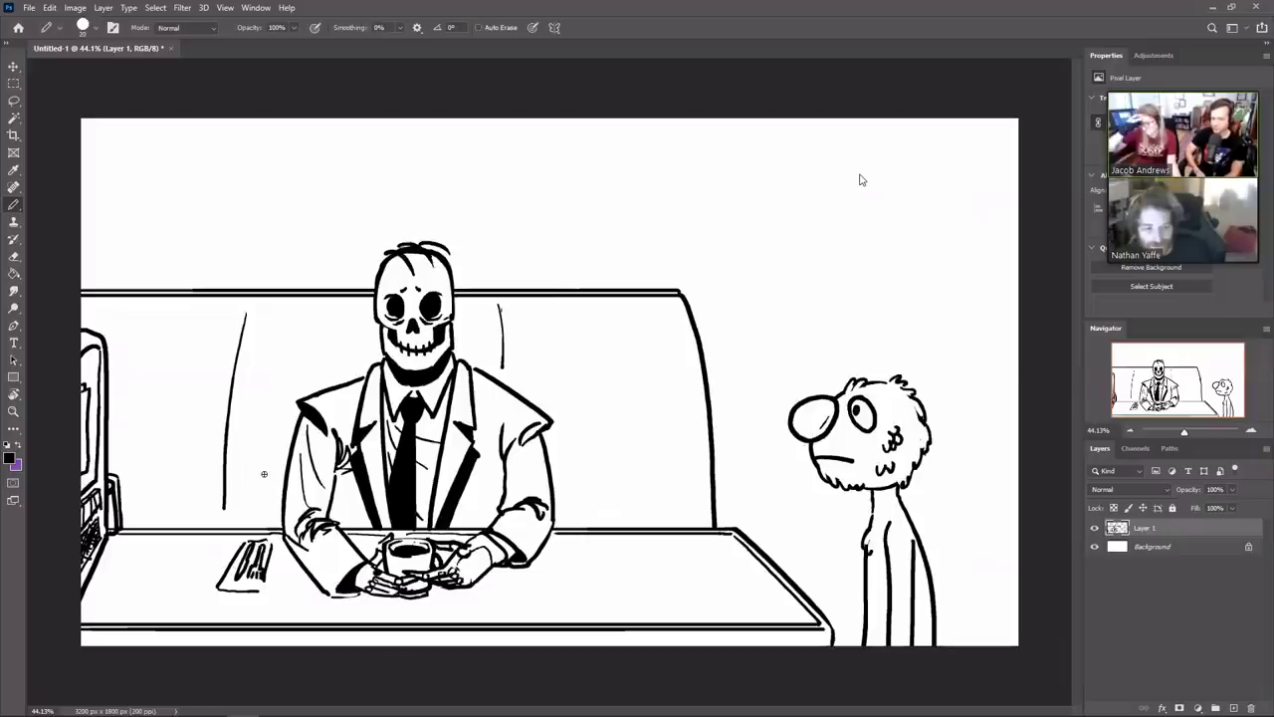
drag(225, 544, 210, 559)
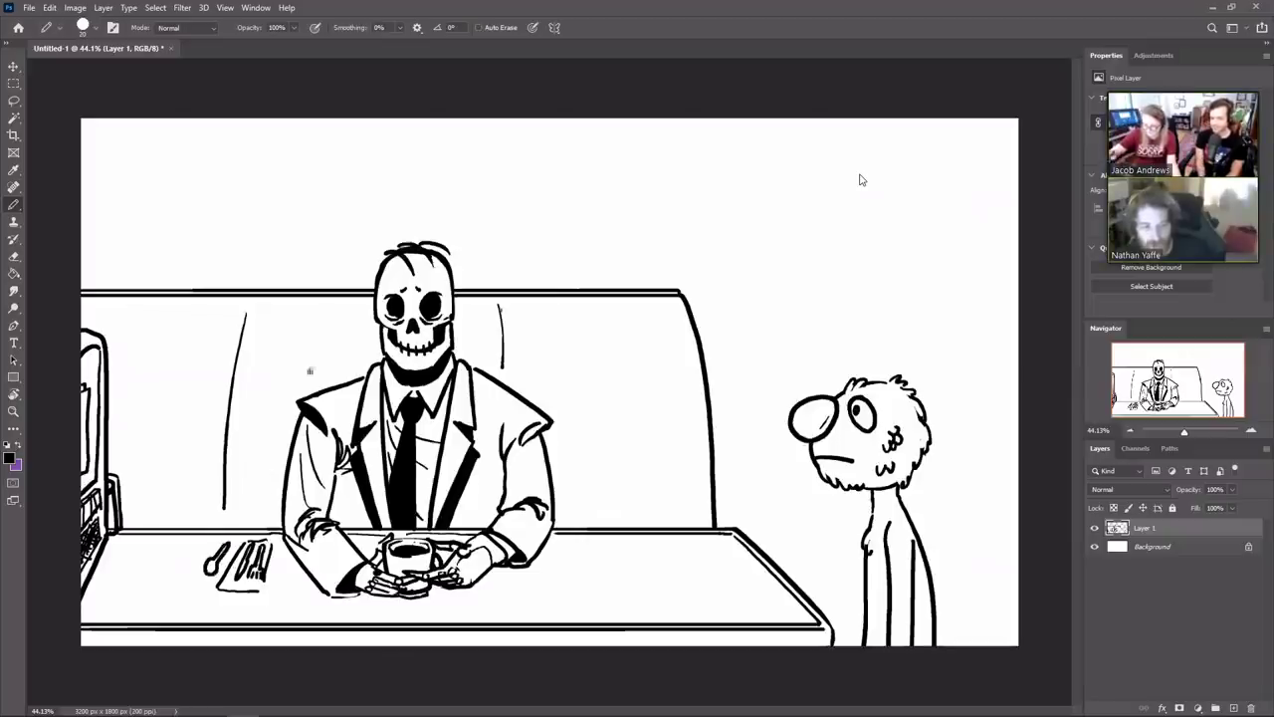
drag(289, 577, 284, 586)
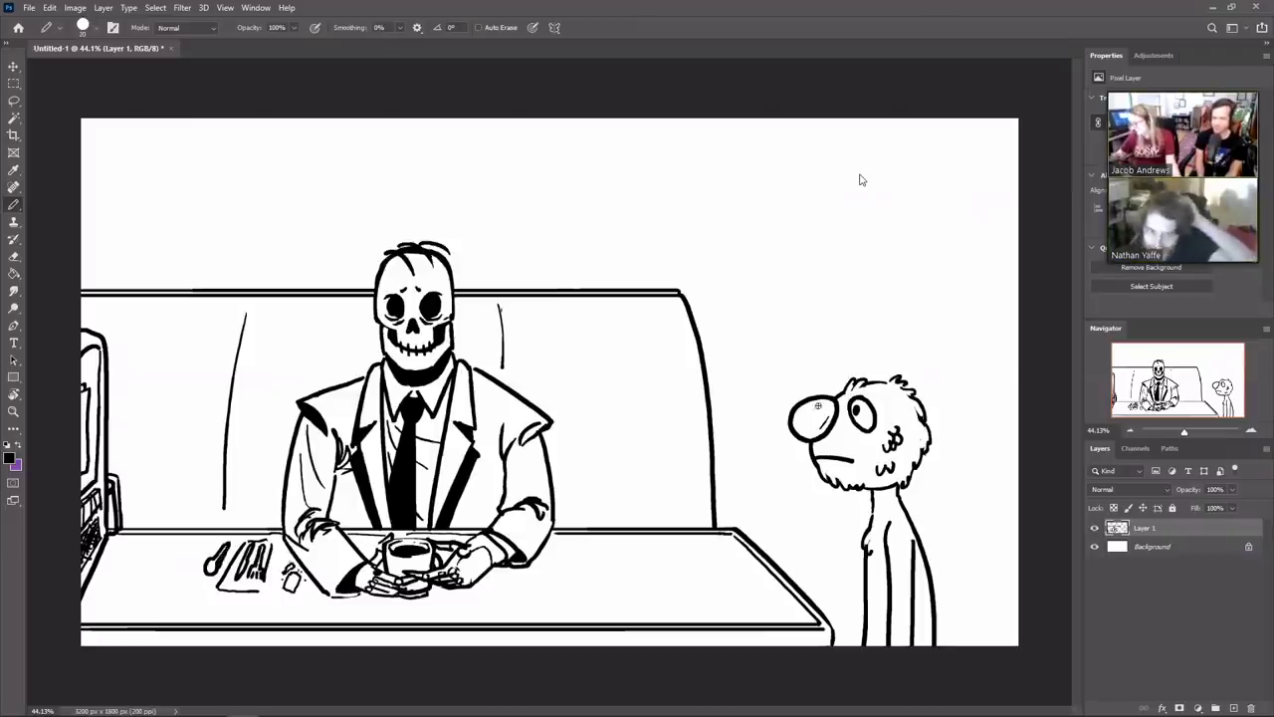
Shade the underside of the second character's nose in black and erase the upper chest line below the neck
mouse_move(809, 430)
mouse_down()
mouse_move(827, 417)
mouse_move(808, 431)
mouse_up()
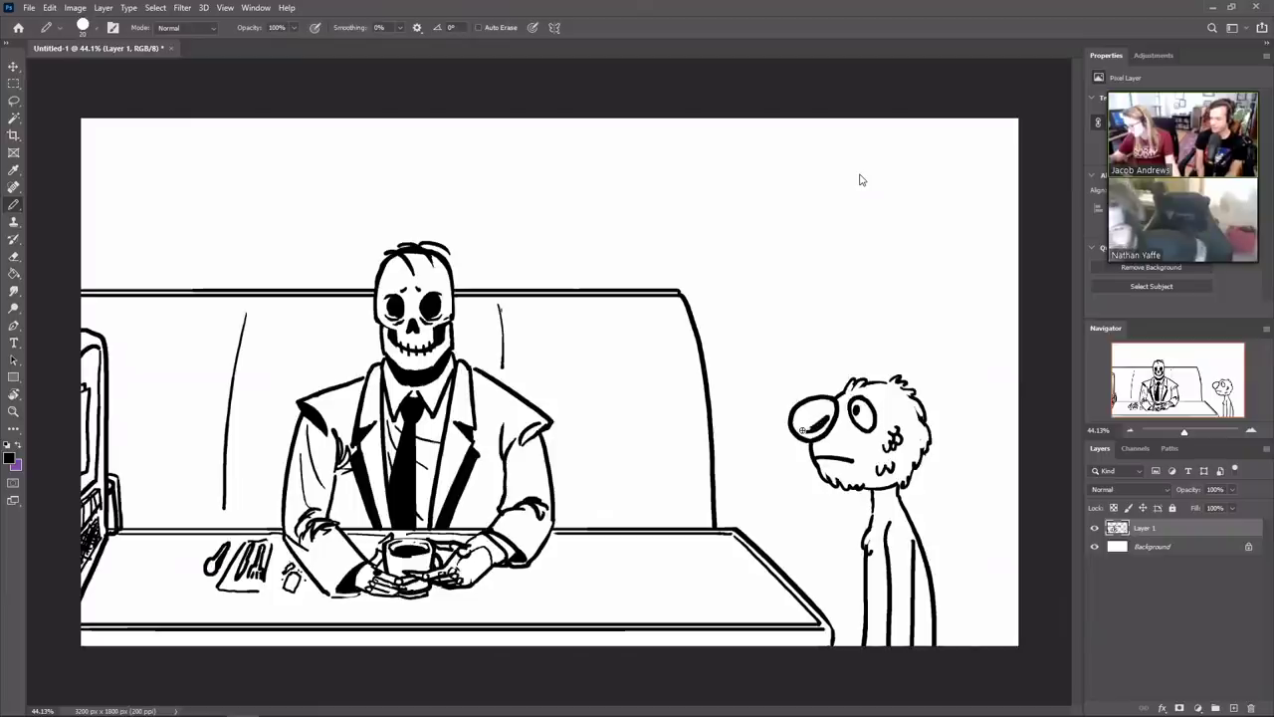
key(e)
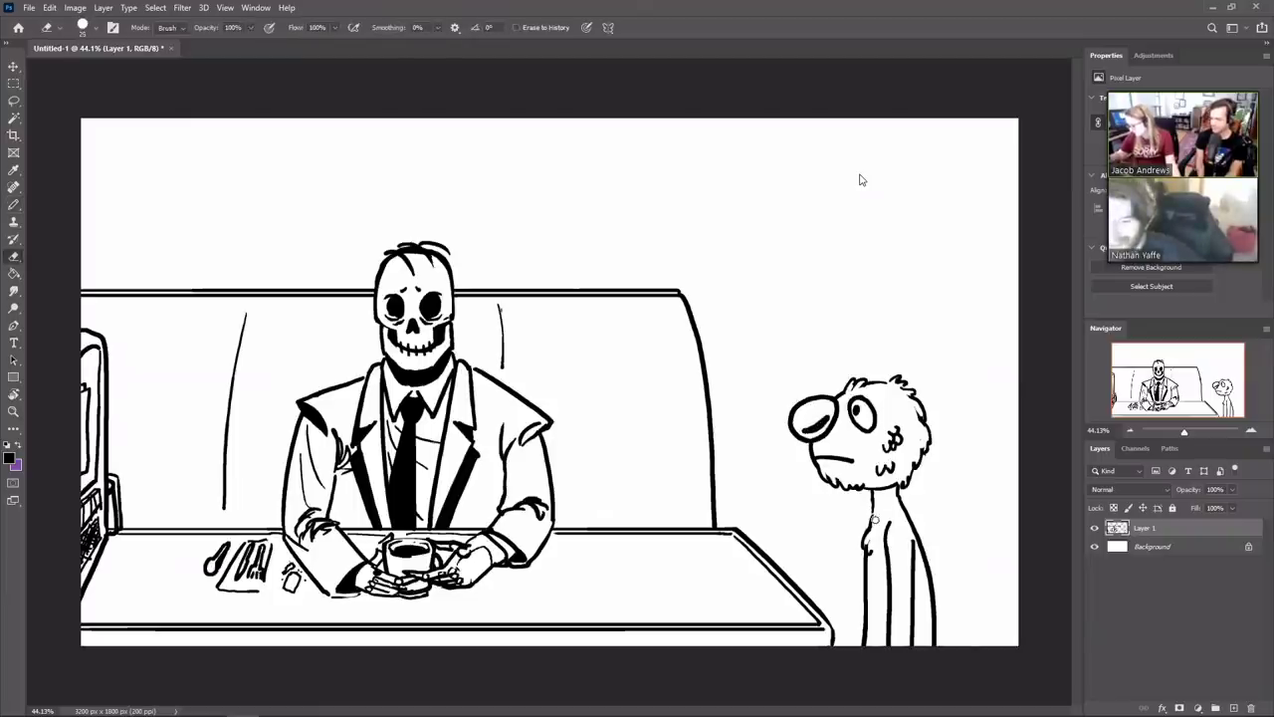
drag(873, 518, 875, 518)
key(b)
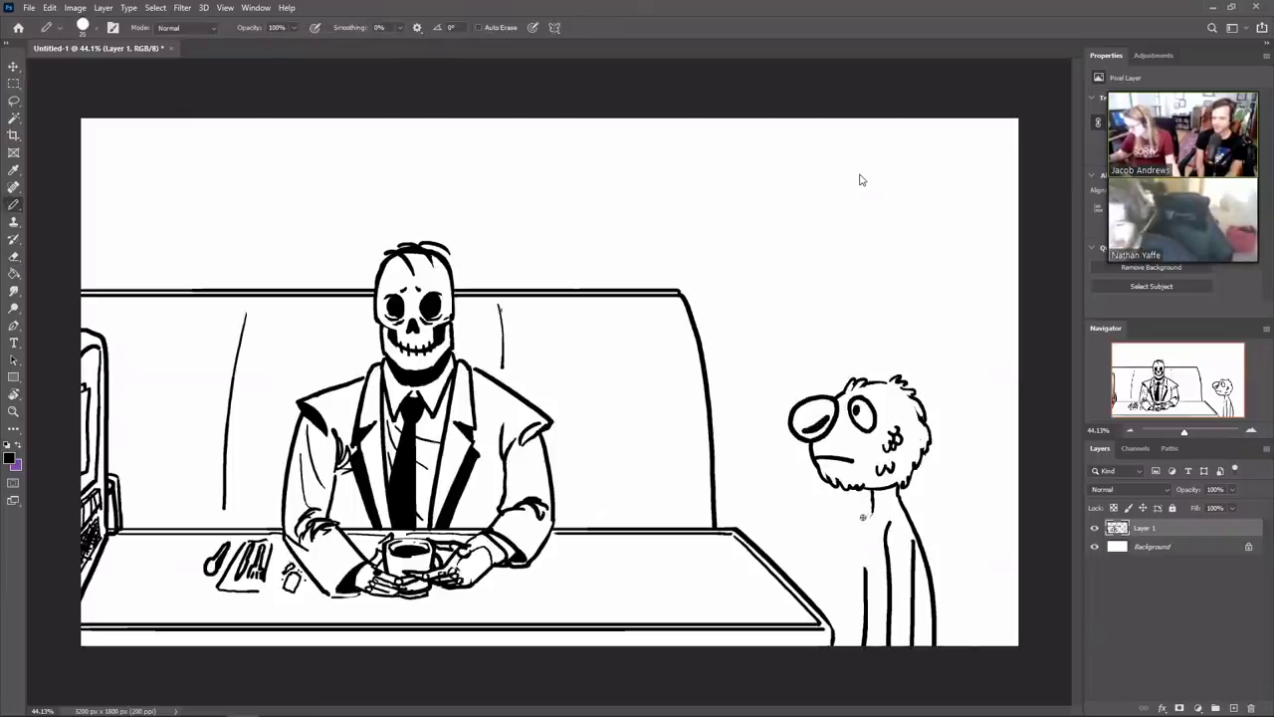
key(e)
drag(872, 517, 873, 513)
key(b)
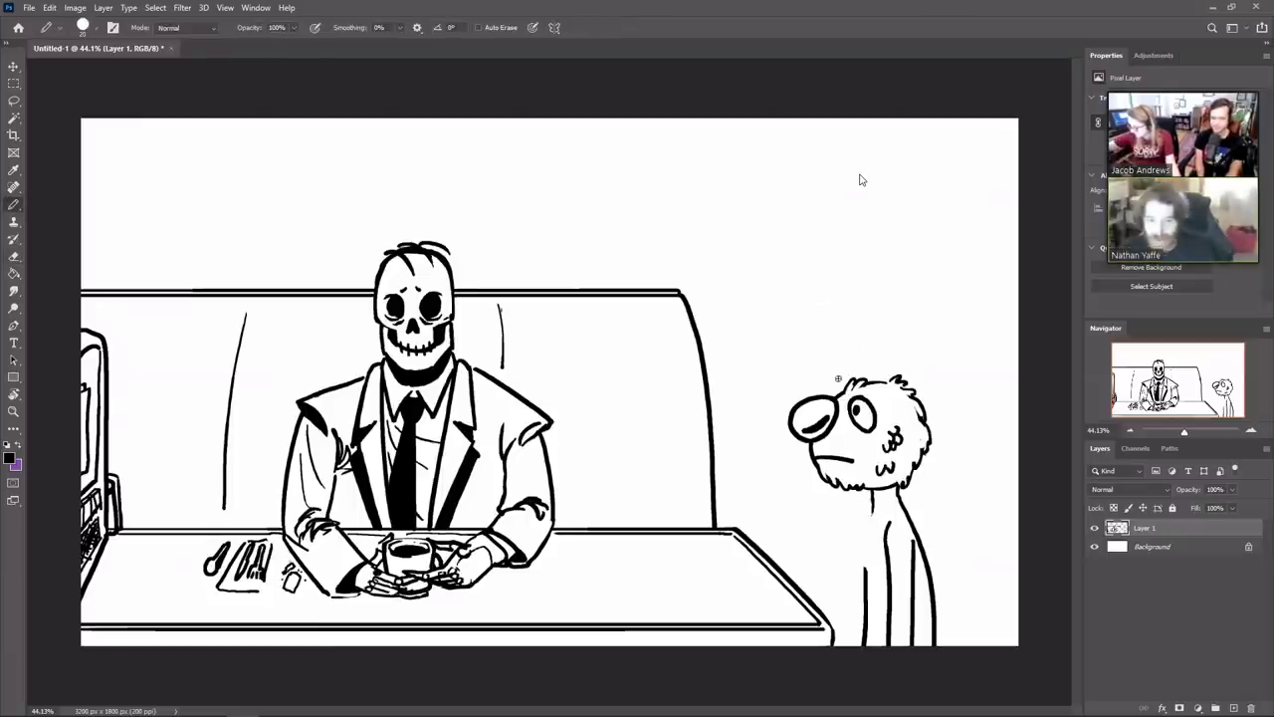
Draw a brimmed hat on the second character's head and erase the hair tufts showing through the crown
mouse_move(834, 394)
mouse_down()
mouse_move(810, 380)
mouse_move(954, 430)
mouse_move(933, 432)
mouse_up()
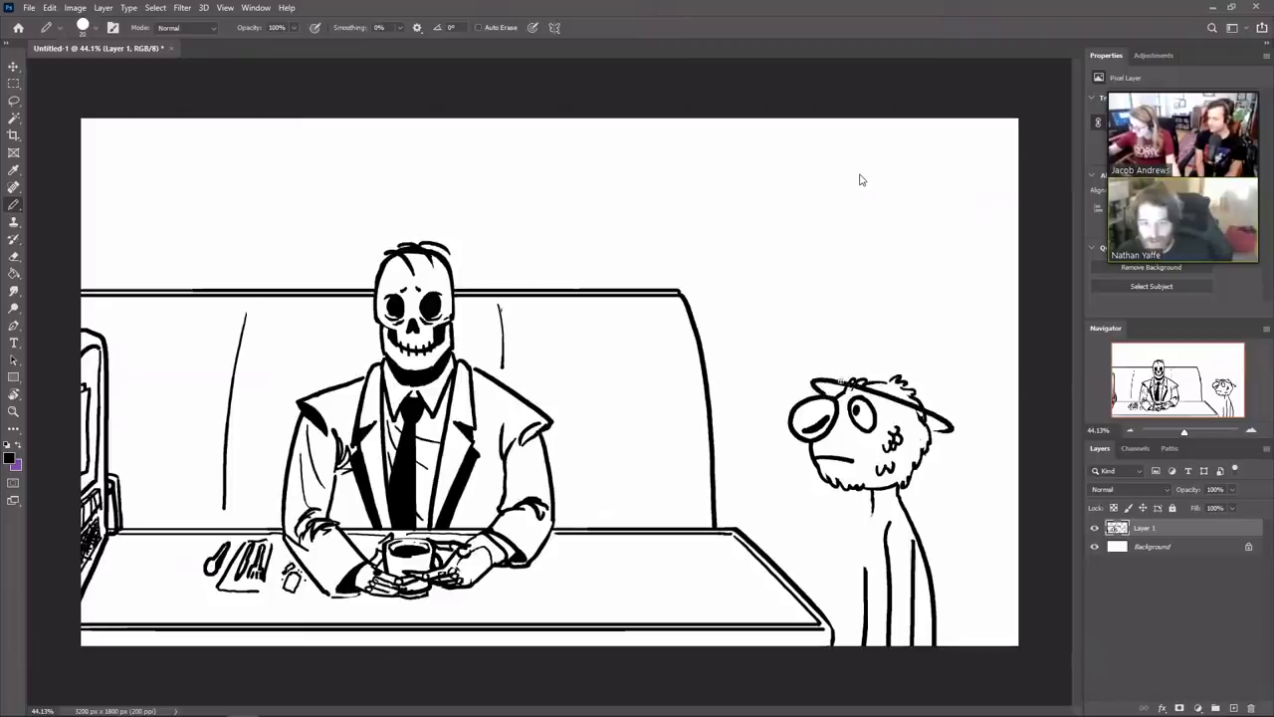
mouse_move(841, 379)
mouse_down()
mouse_move(869, 346)
mouse_move(908, 357)
mouse_move(930, 408)
mouse_up()
key(e)
mouse_move(873, 356)
mouse_down()
mouse_move(854, 378)
mouse_move(904, 380)
mouse_up()
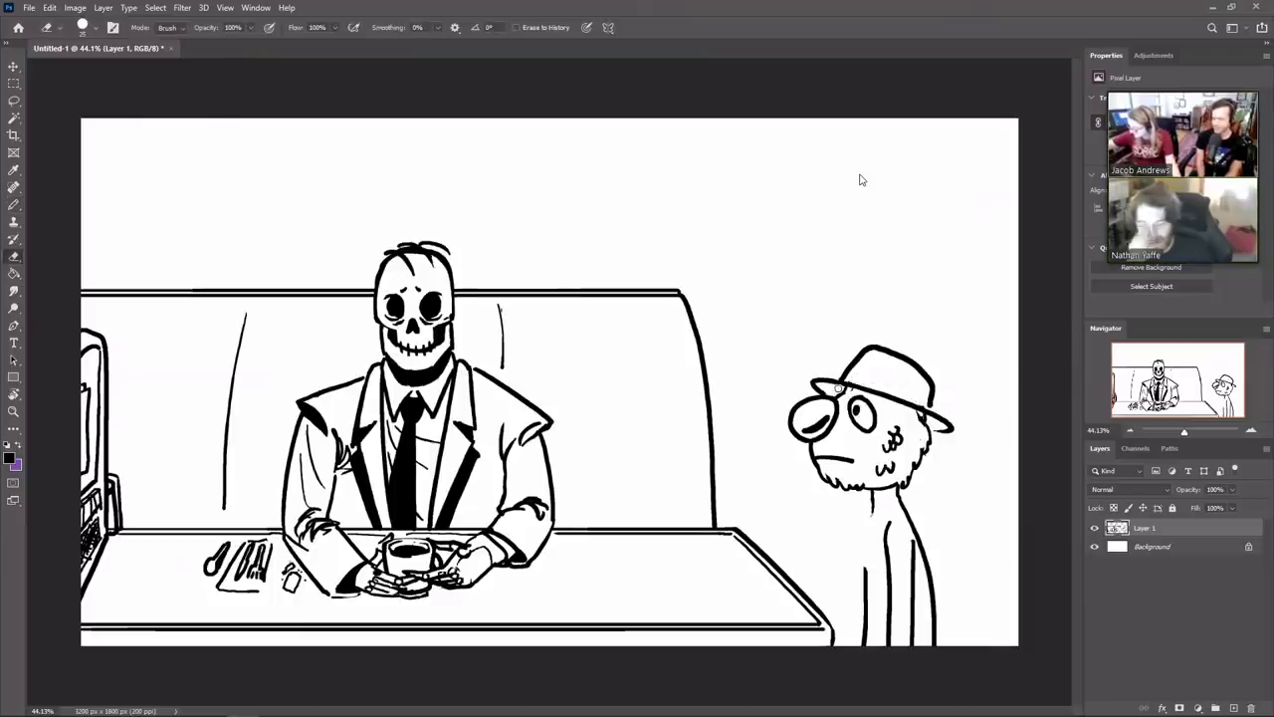
key(b)
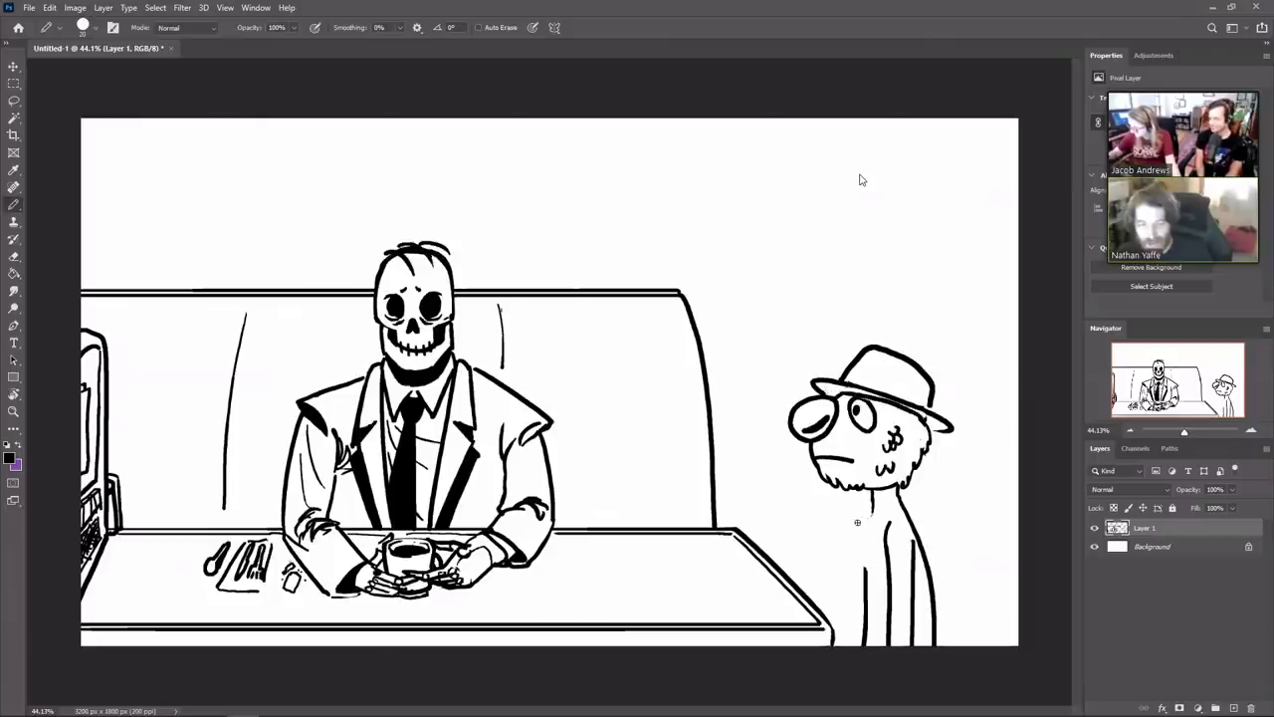
Draw a coat with an upturned collar and notched lapel on the second character, erasing the old neck and chest lines
mouse_move(849, 532)
mouse_down()
mouse_move(939, 463)
mouse_move(916, 543)
mouse_move(845, 553)
mouse_move(854, 645)
mouse_up()
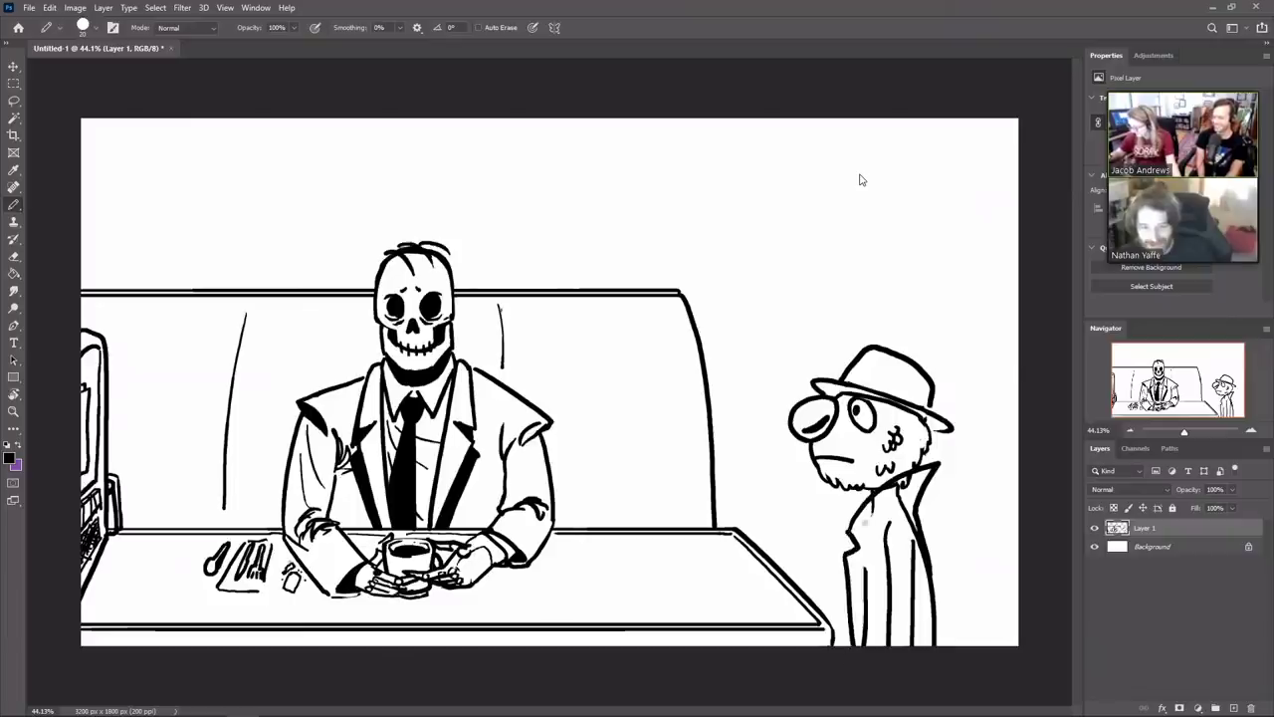
key(e)
mouse_move(913, 478)
mouse_down()
mouse_move(895, 485)
mouse_move(910, 480)
mouse_move(914, 540)
mouse_move(864, 643)
mouse_up()
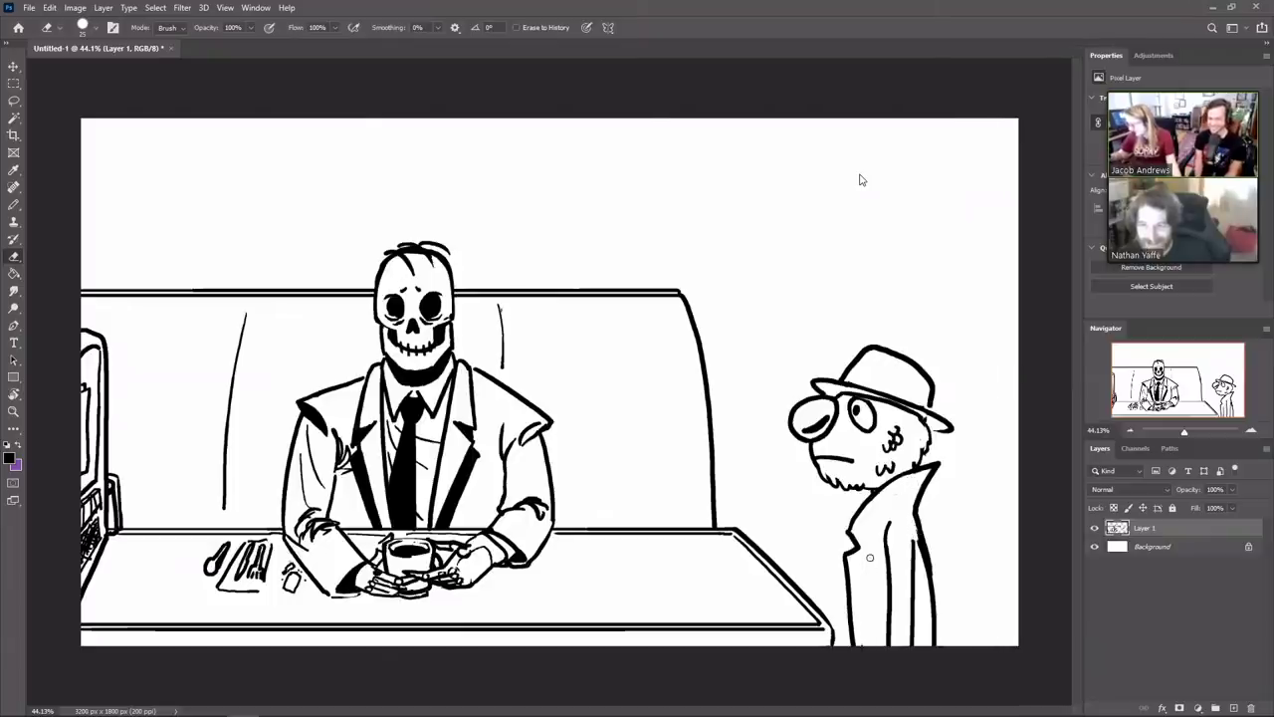
key(b)
mouse_move(902, 505)
mouse_down()
mouse_move(860, 556)
mouse_move(865, 546)
mouse_move(856, 641)
mouse_up()
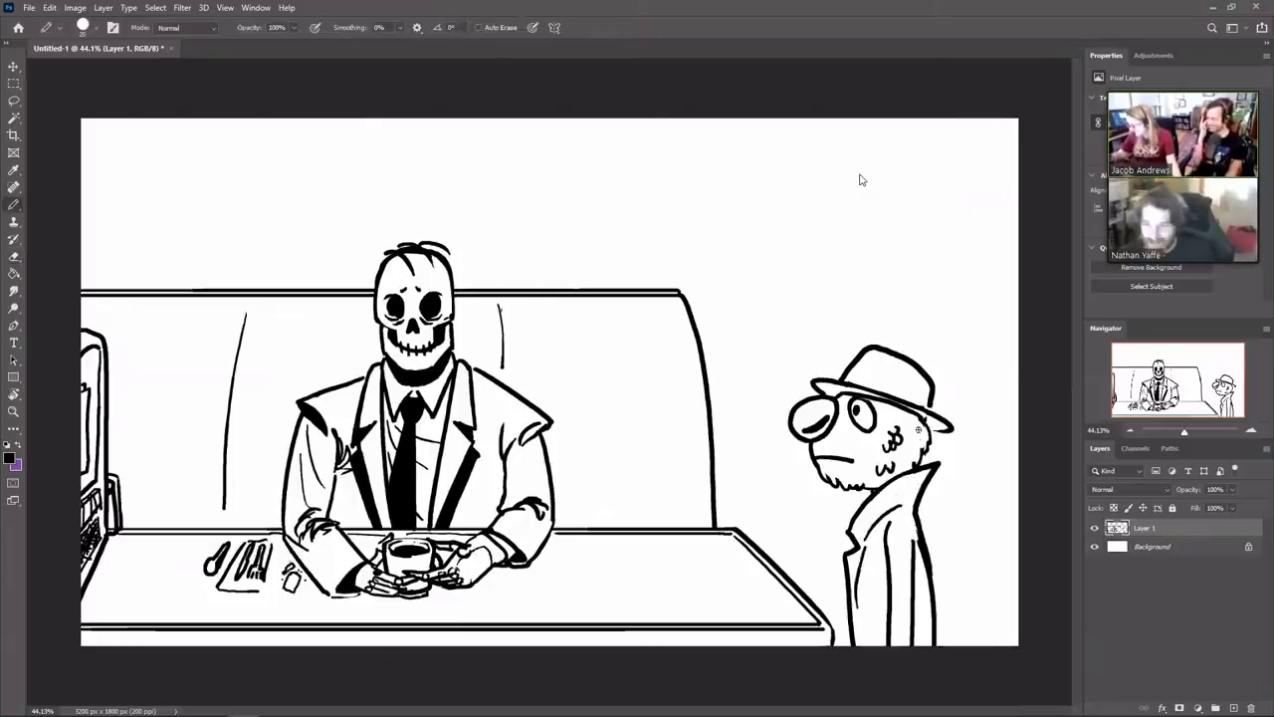
Outline the far lapel and front edge of the second character's coat and fill the enclosed strip with black
mouse_move(857, 490)
mouse_down()
mouse_move(832, 551)
mouse_move(844, 645)
mouse_up()
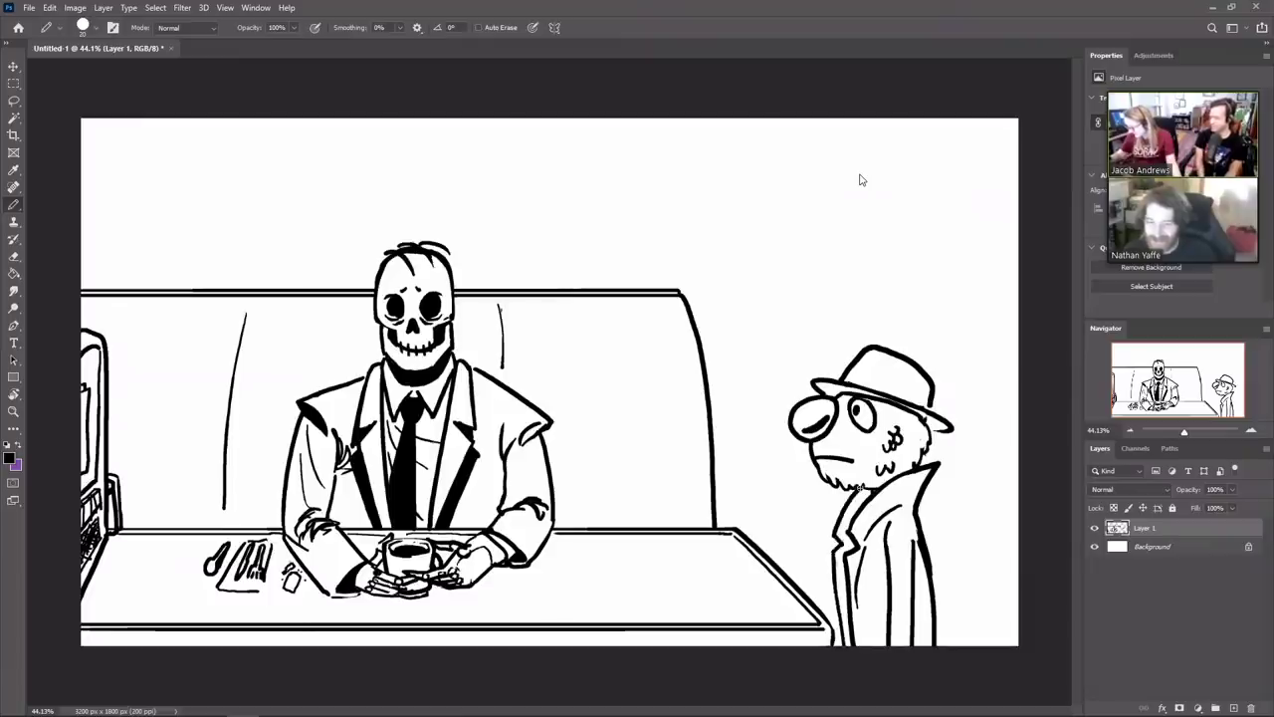
key(g)
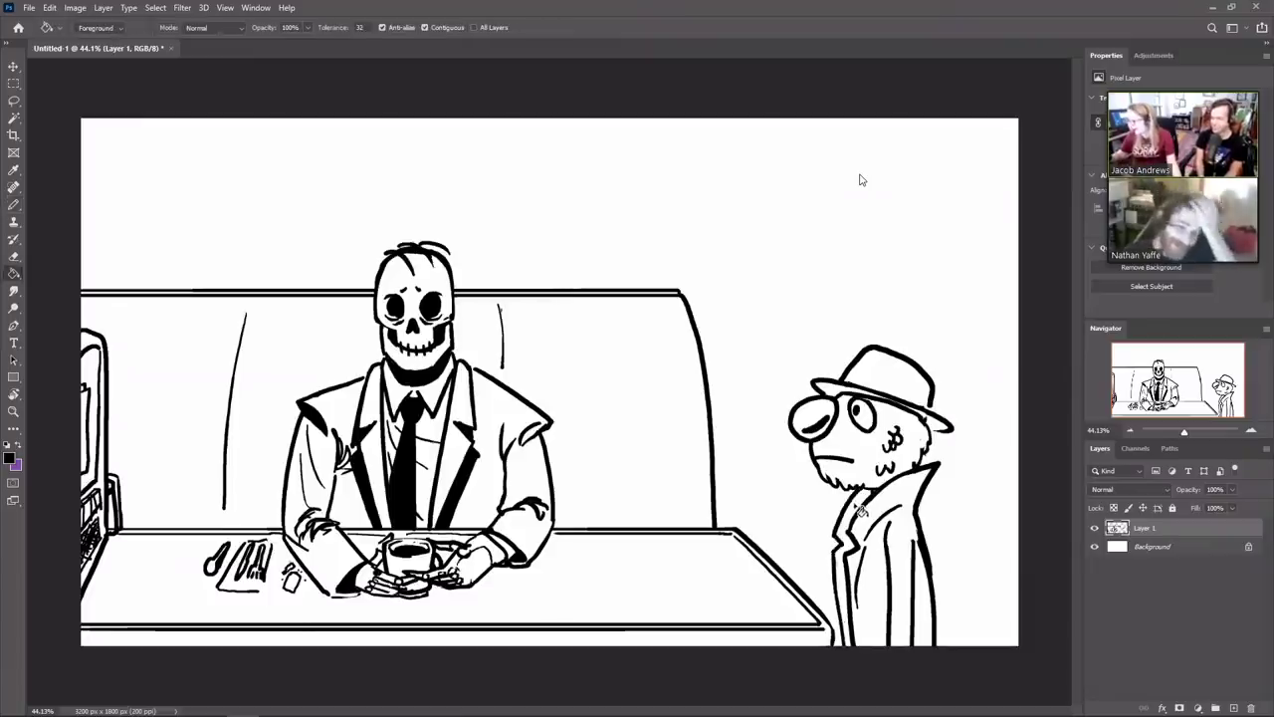
click(852, 509)
Add sleeve and hem lines to the coat and curly hair at the second character's temple, erasing stray marks
key(b)
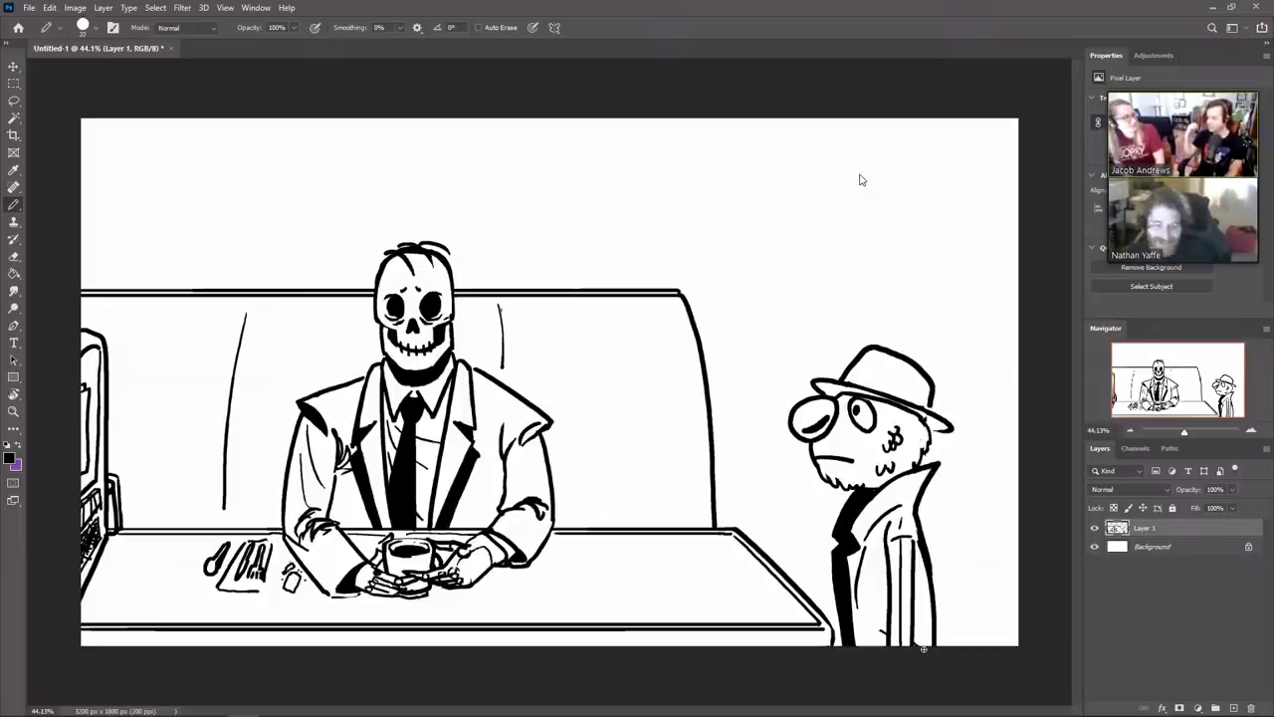
key(e)
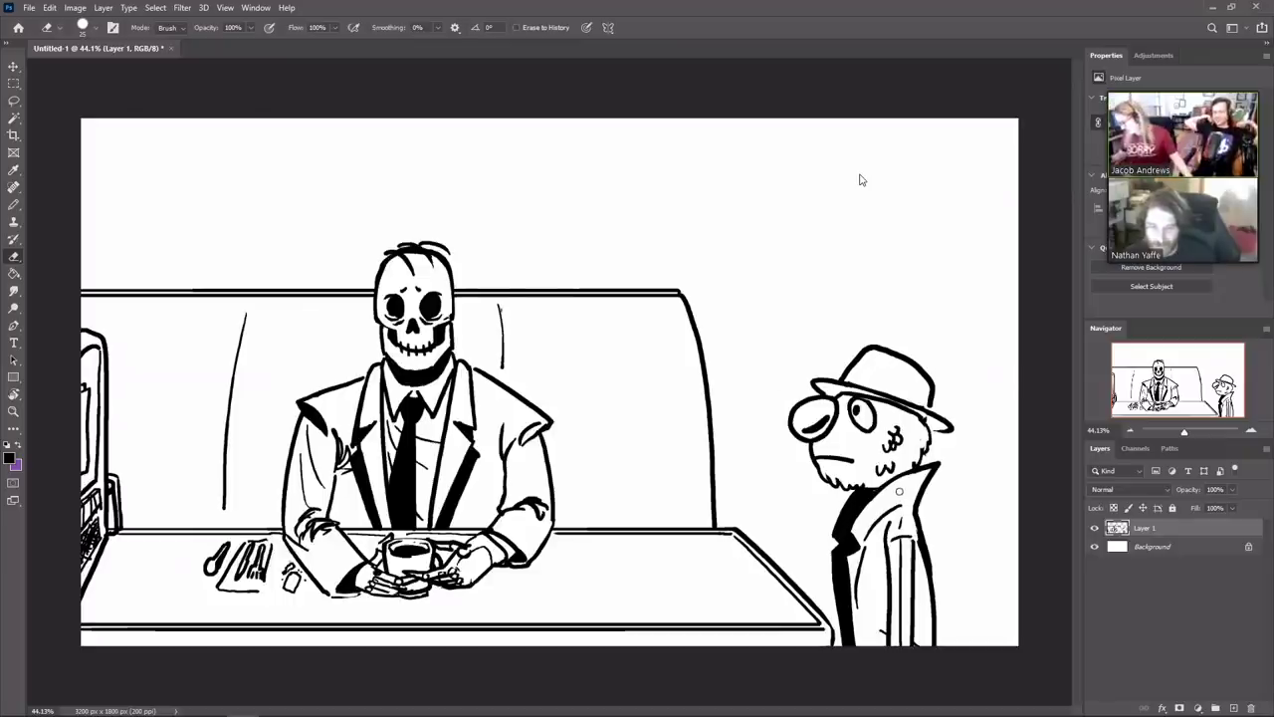
key(v)
key(b)
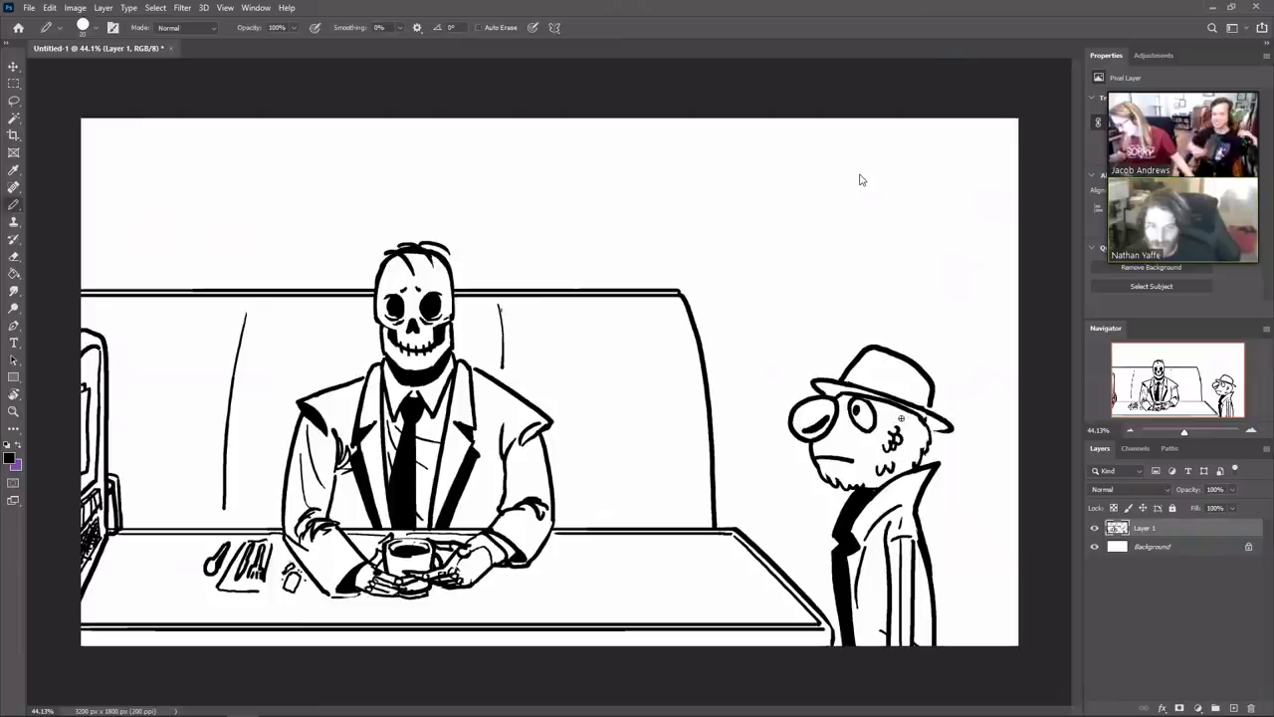
key(e)
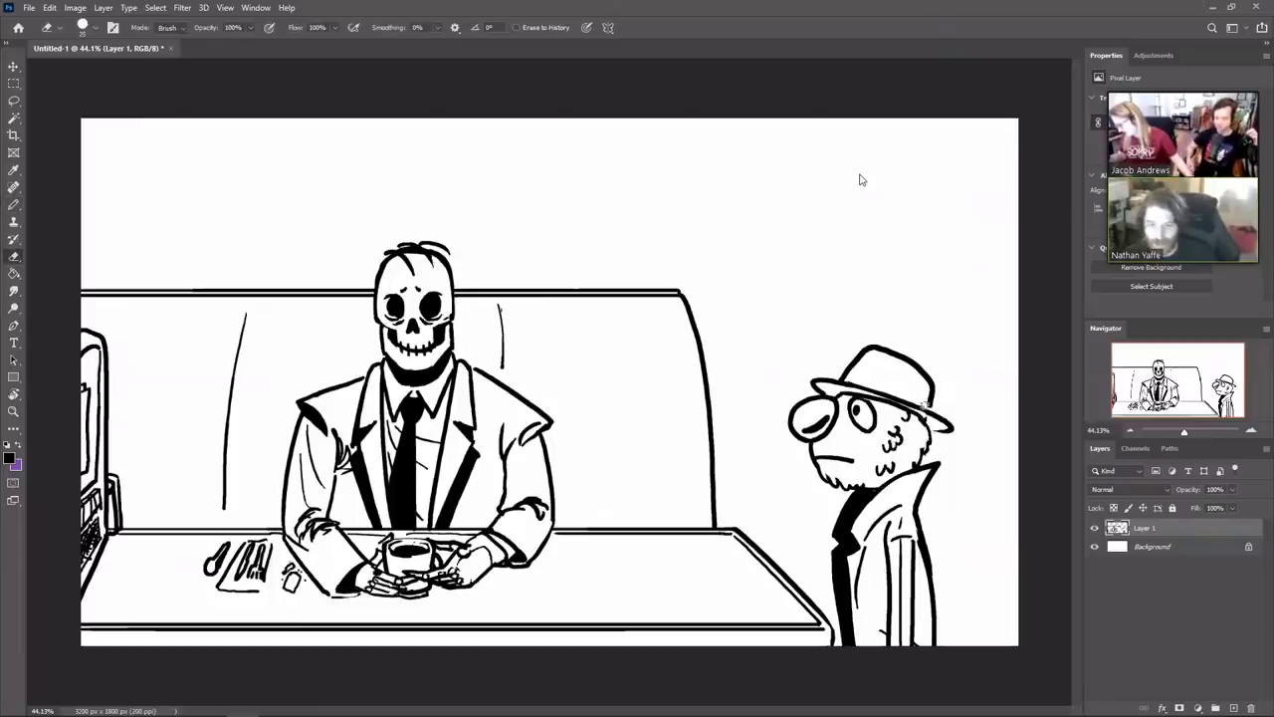
key(b)
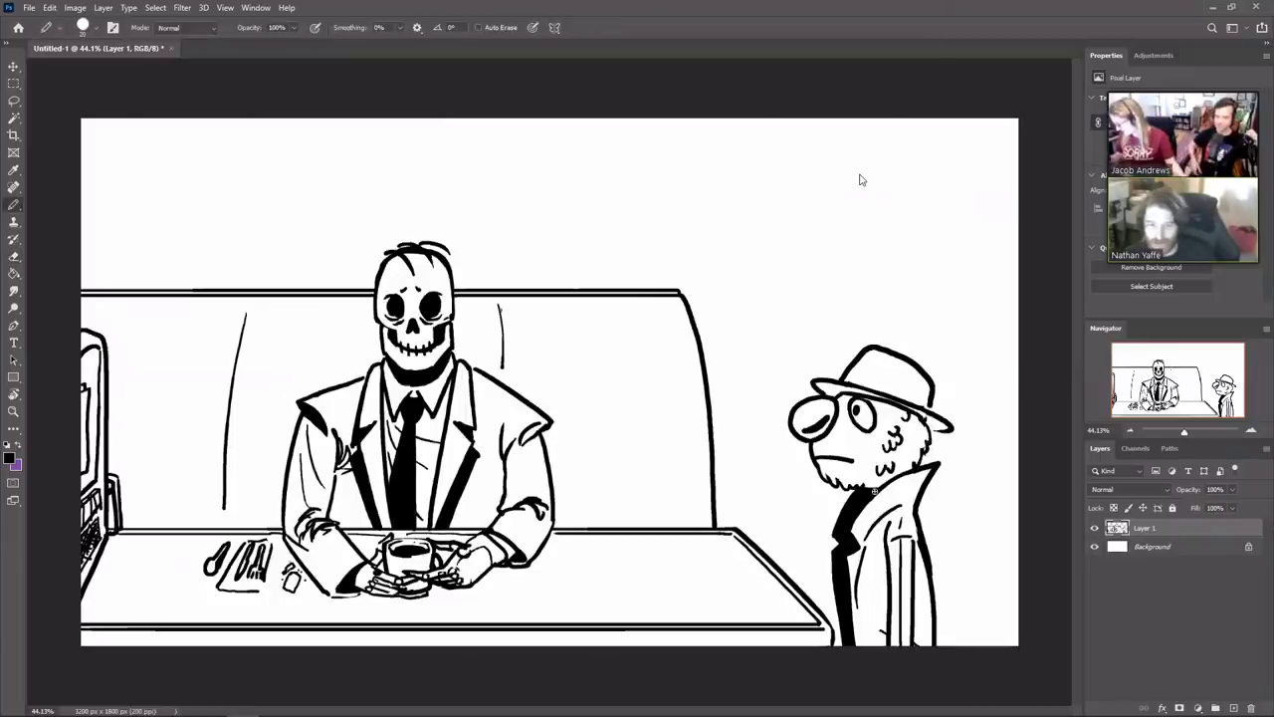
key(e)
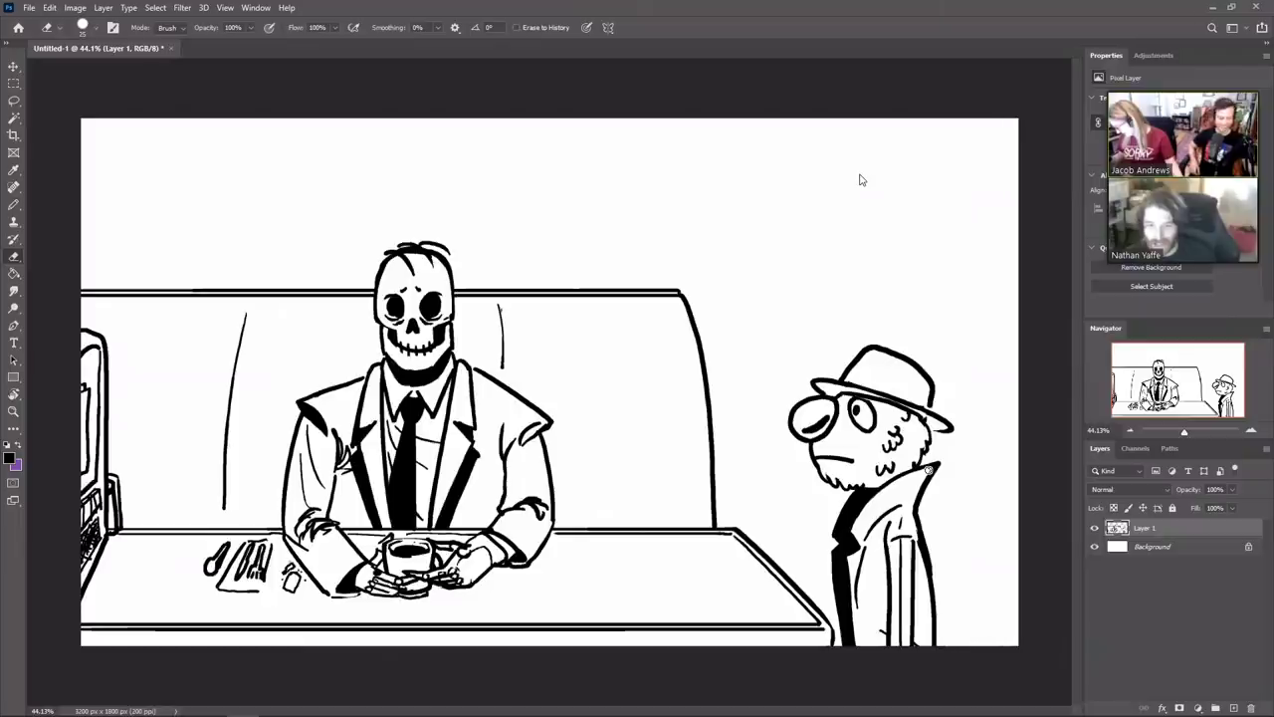
drag(903, 545, 901, 549)
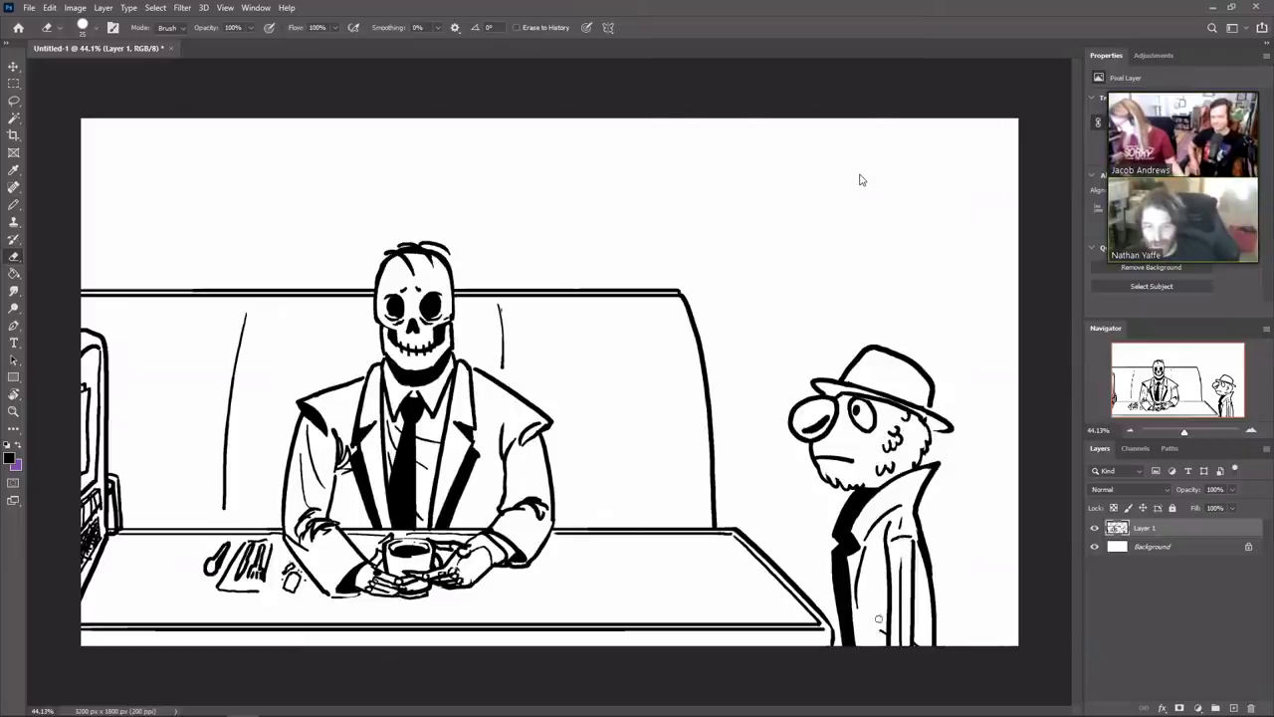
Outline a shadow across the brow and back of the head, fill it and the hat brim black, and add a hatband line
key(b)
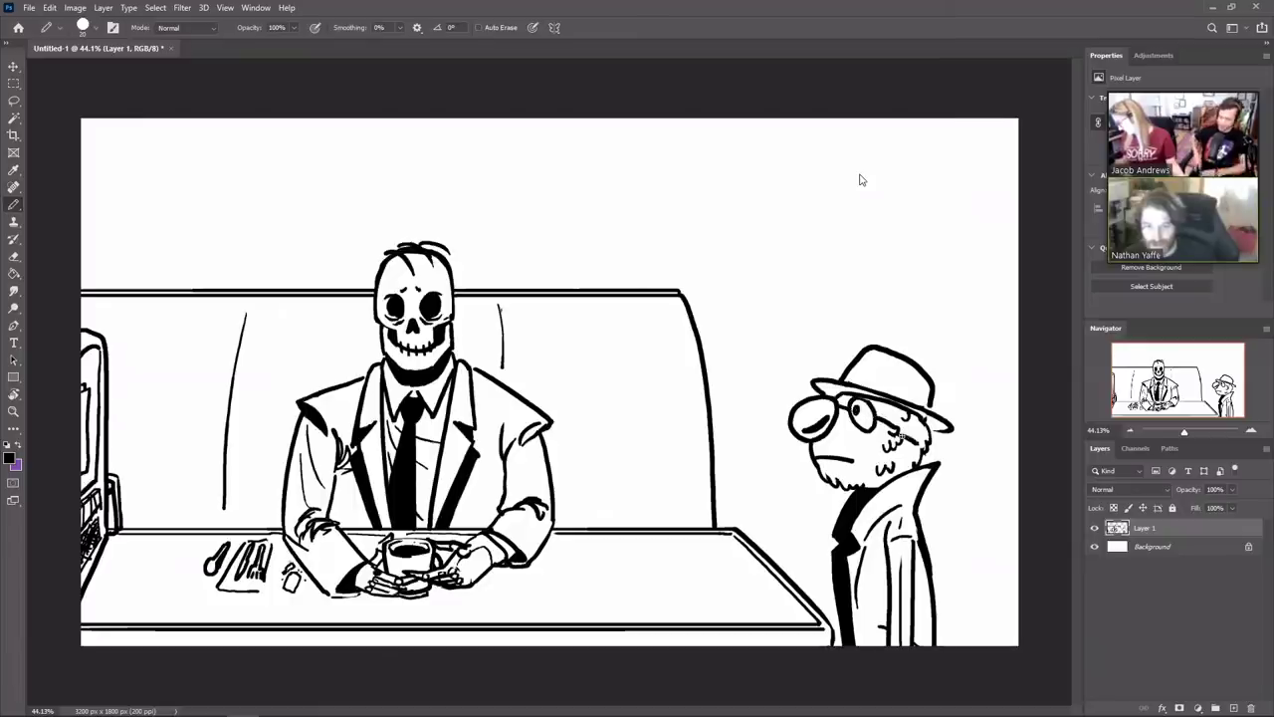
key(g)
click(924, 409)
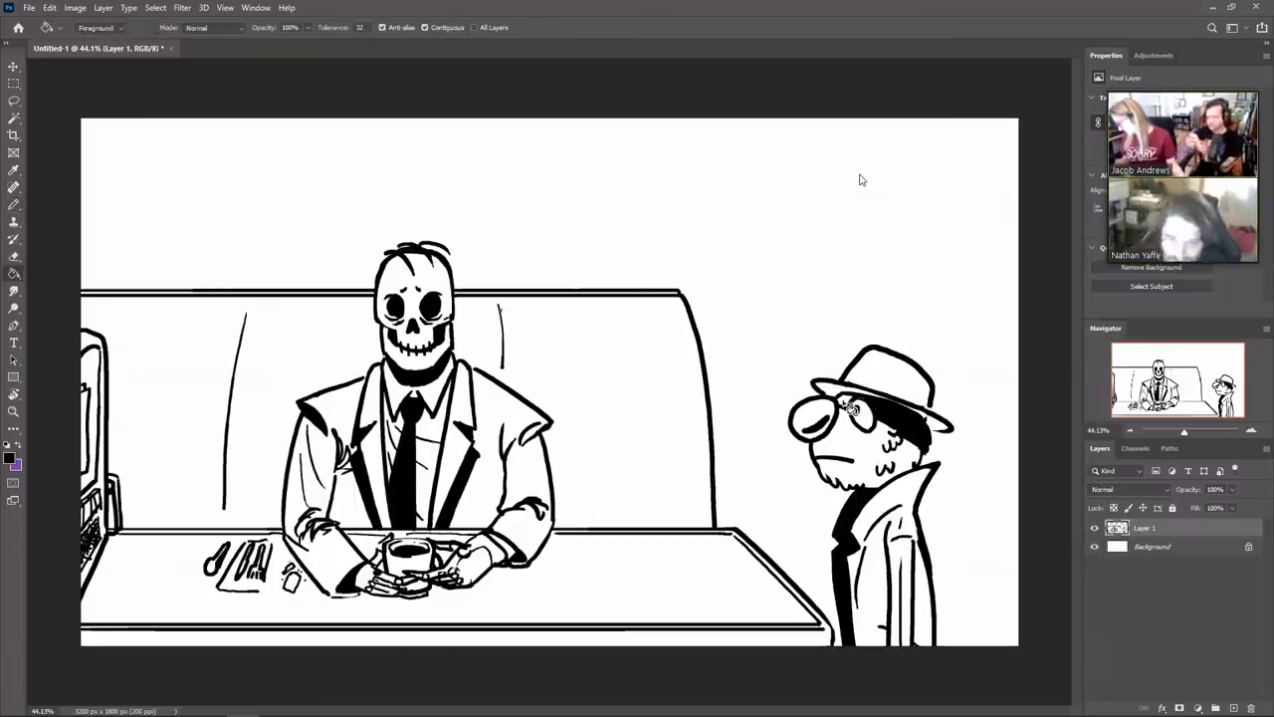
key(b)
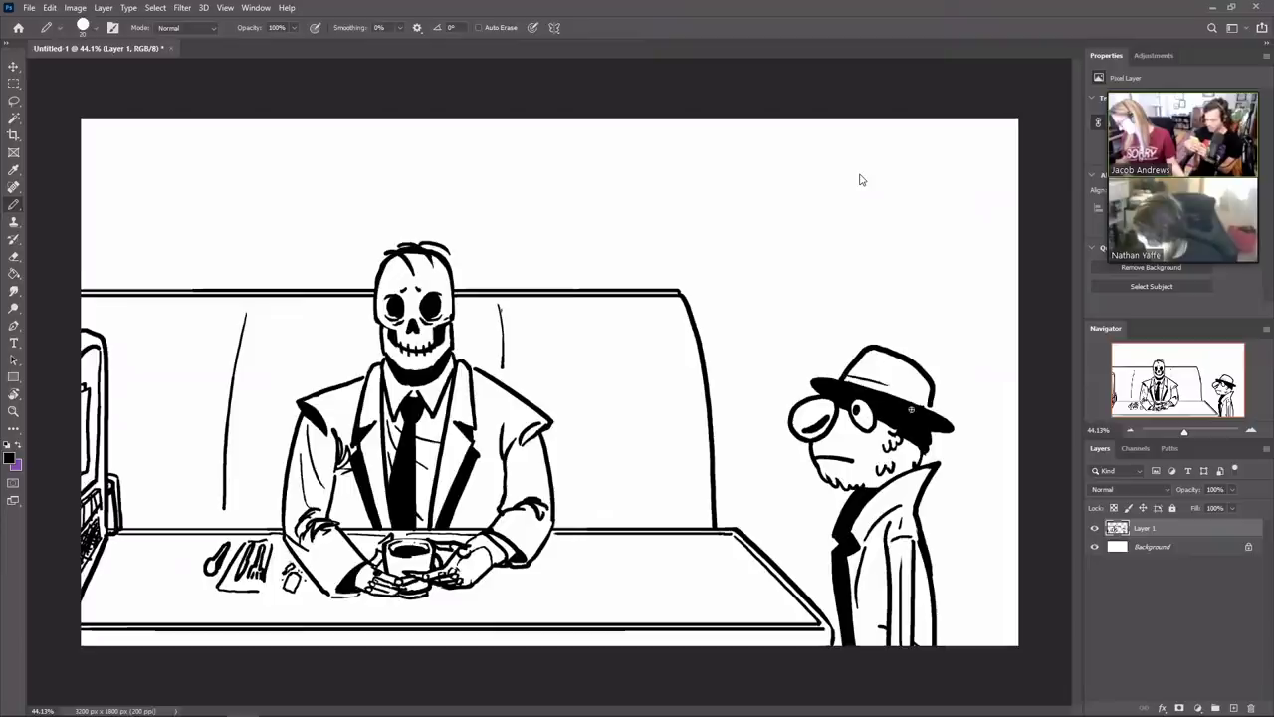
Erase the second character's arm and back lines with a larger eraser and redraw the coat's back as a wide, bulging outline
key(e)
drag(890, 518, 889, 617)
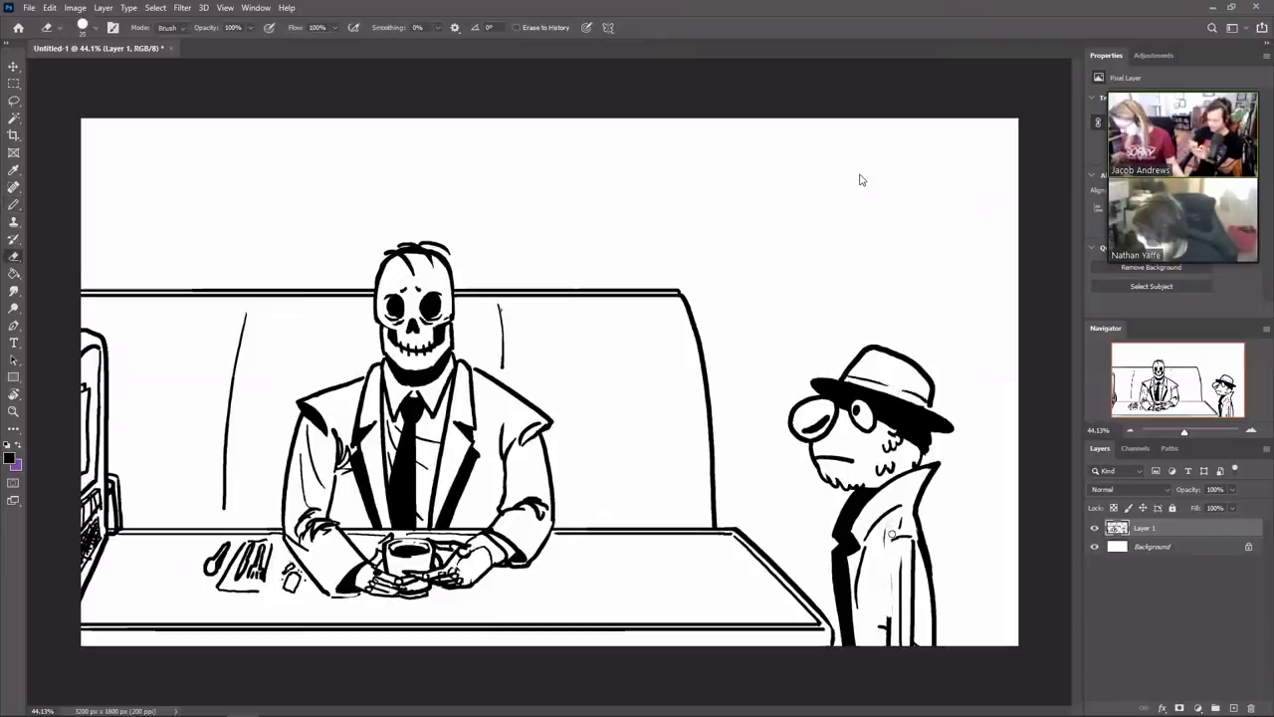
key(])
key(])
key(])
key(])
key(])
mouse_move(900, 520)
mouse_down()
mouse_move(901, 587)
mouse_move(912, 568)
mouse_move(902, 640)
mouse_move(887, 642)
mouse_move(924, 526)
mouse_move(933, 594)
mouse_move(911, 651)
mouse_move(954, 591)
mouse_up()
key(b)
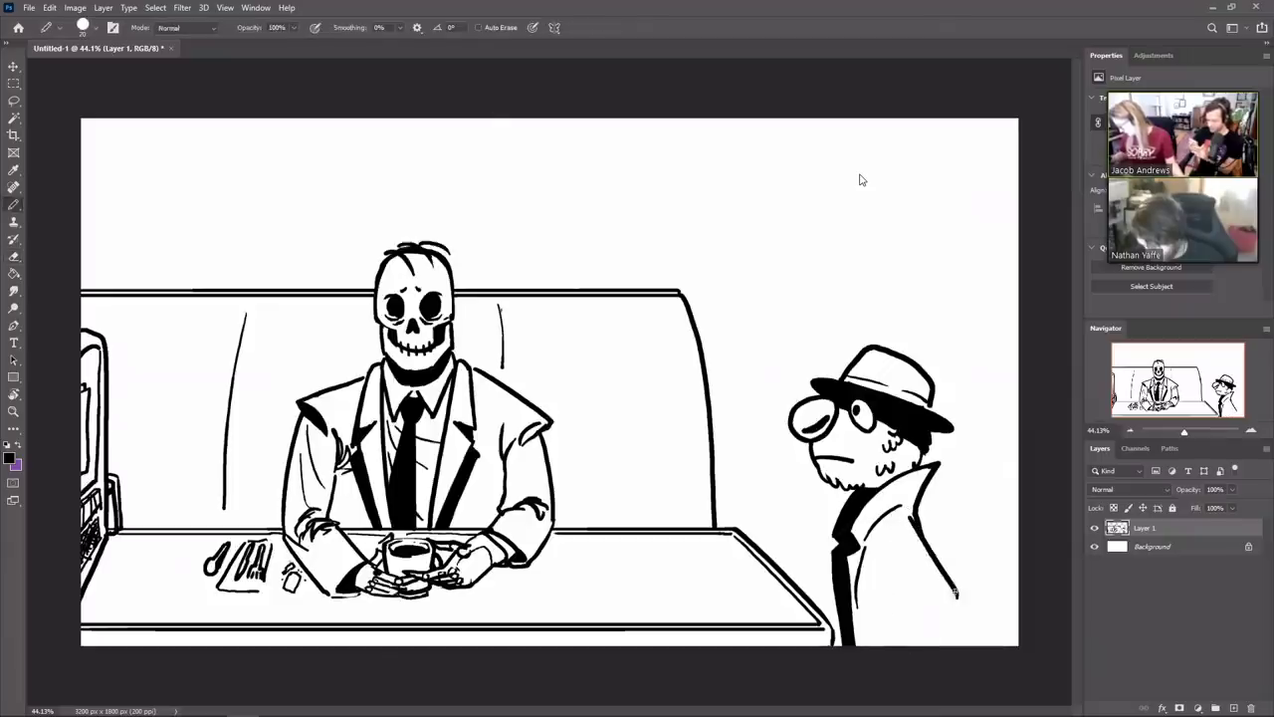
key(ctrl+z)
mouse_move(912, 515)
mouse_down()
mouse_move(954, 606)
mouse_move(922, 650)
mouse_up()
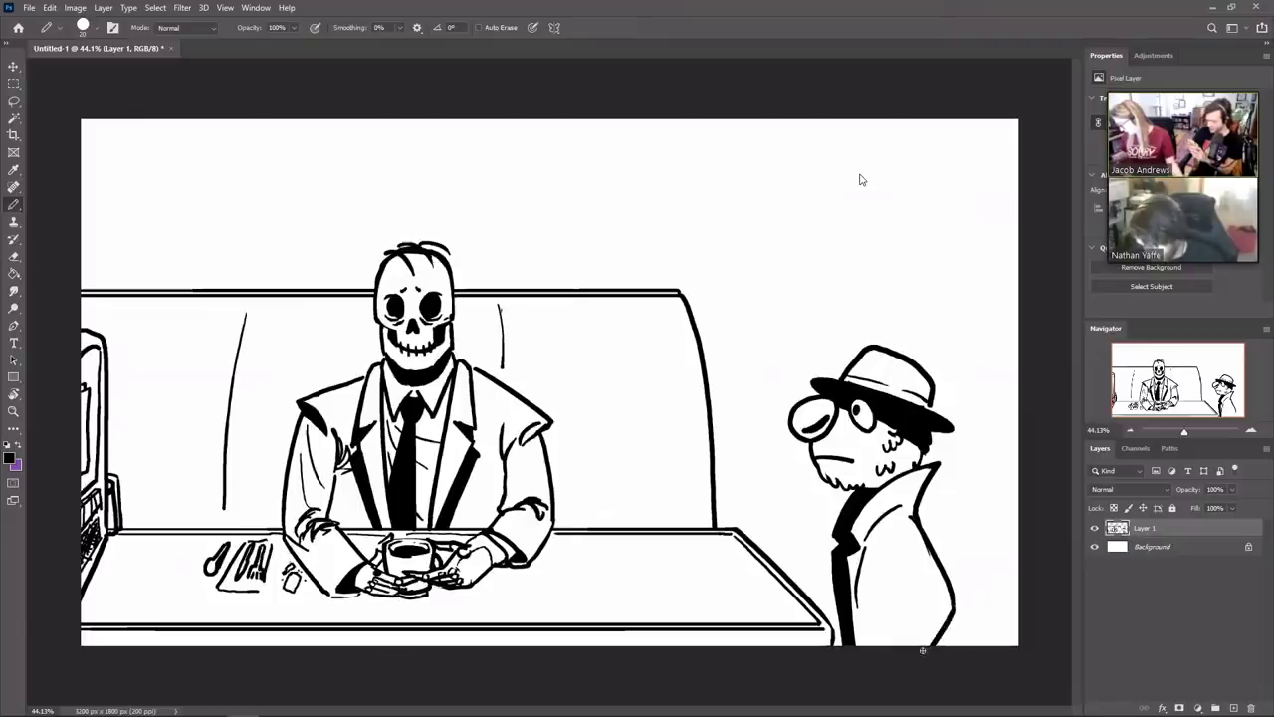
Draw sleeve folds and the coat opening on the second character, outline a shadow beneath the arm, and fill it black
drag(917, 601, 885, 645)
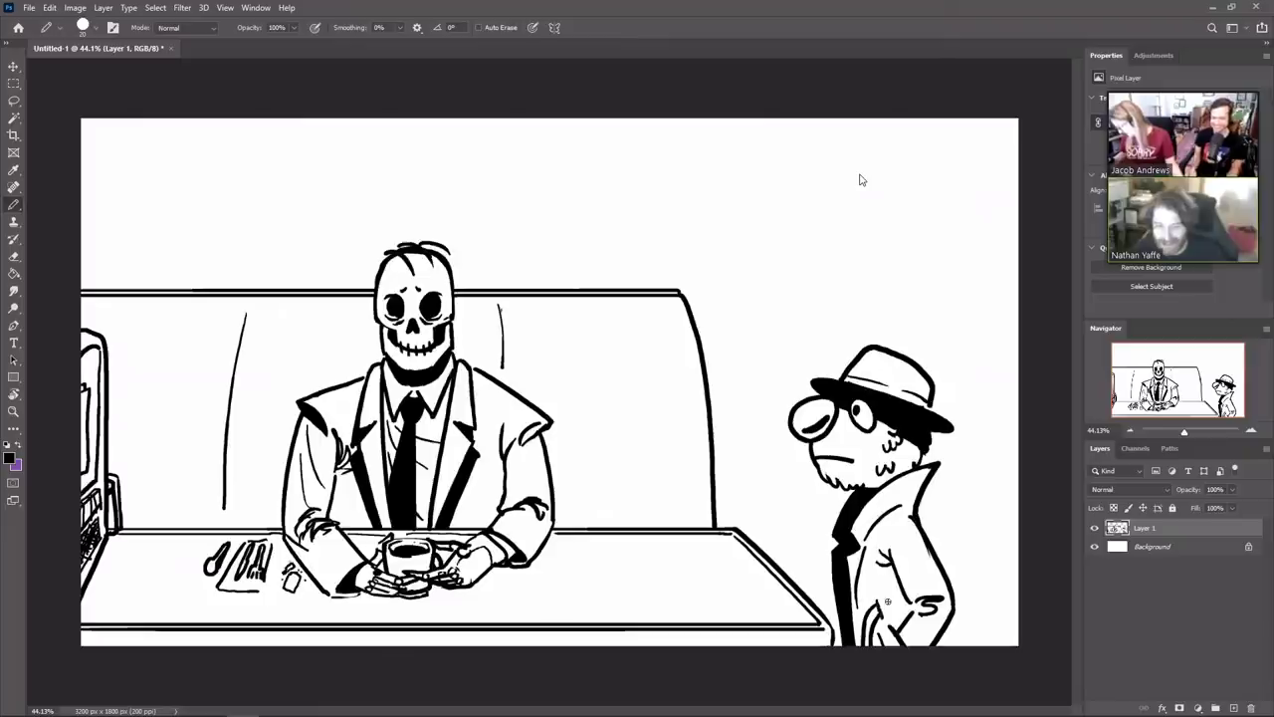
mouse_move(889, 603)
mouse_down()
mouse_move(911, 600)
mouse_move(913, 617)
mouse_up()
drag(906, 597, 902, 623)
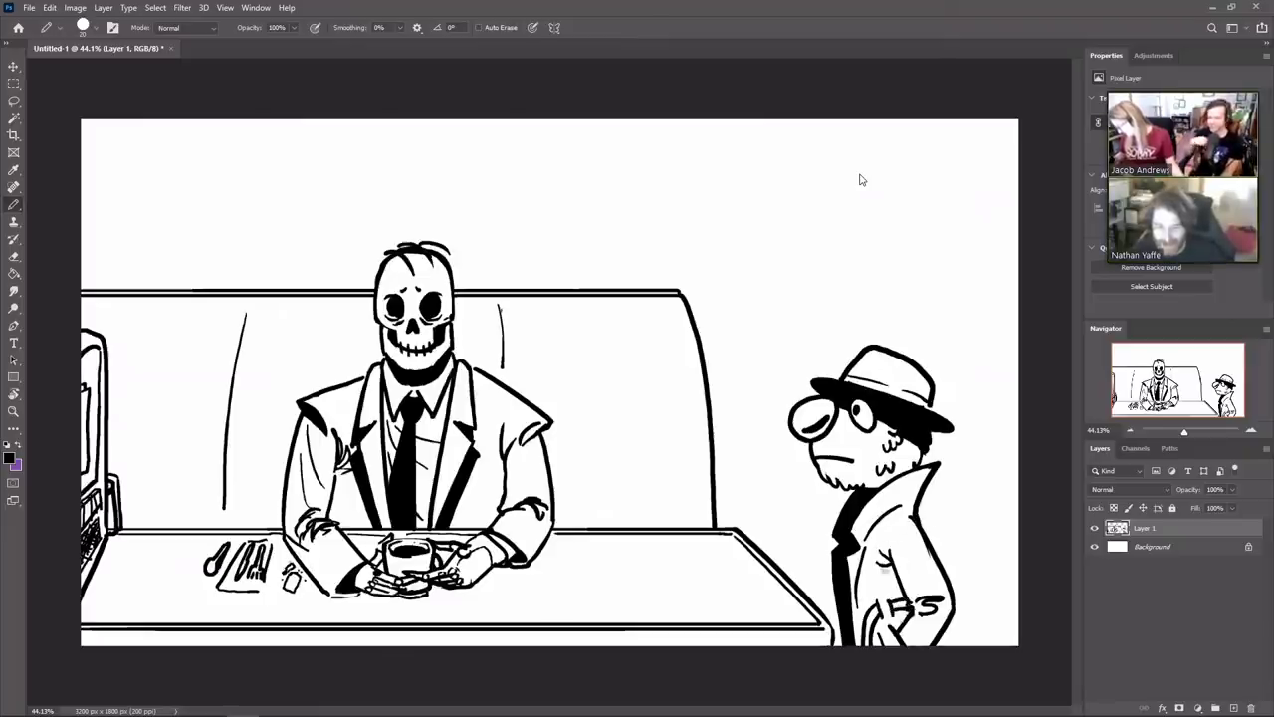
drag(890, 577, 888, 599)
key(g)
click(894, 589)
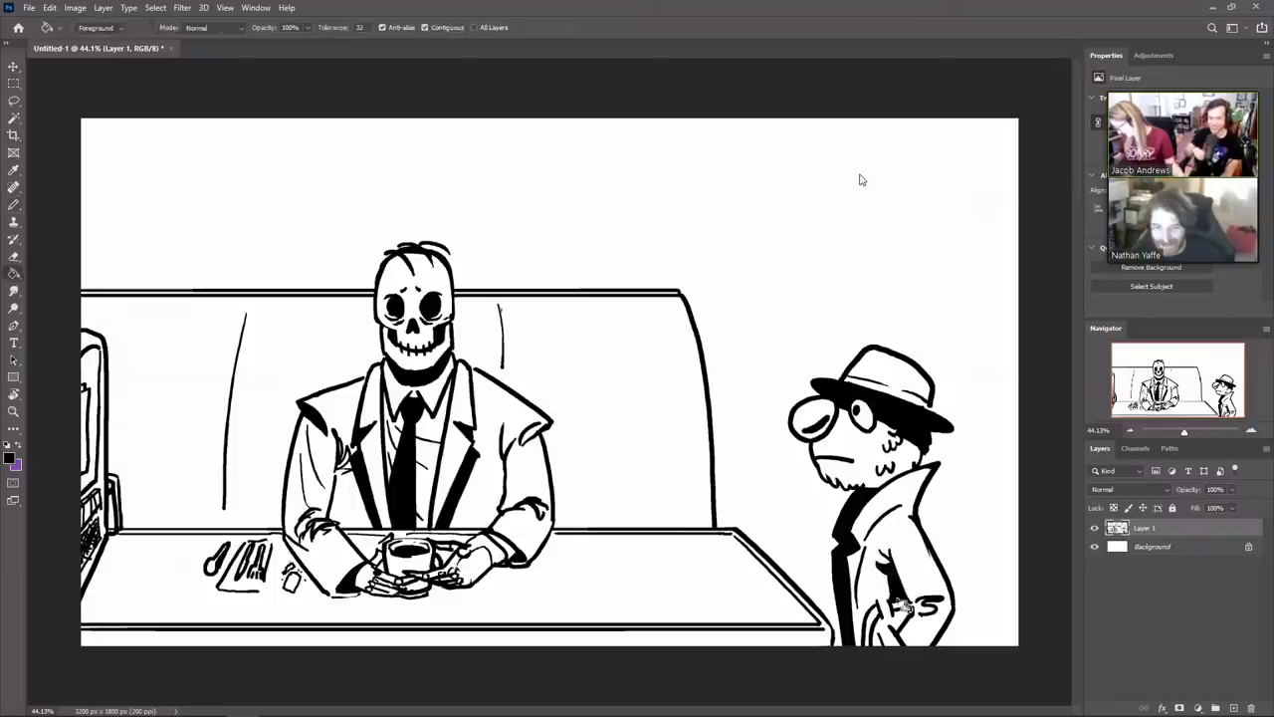
click(904, 606)
key(b)
key(g)
click(900, 619)
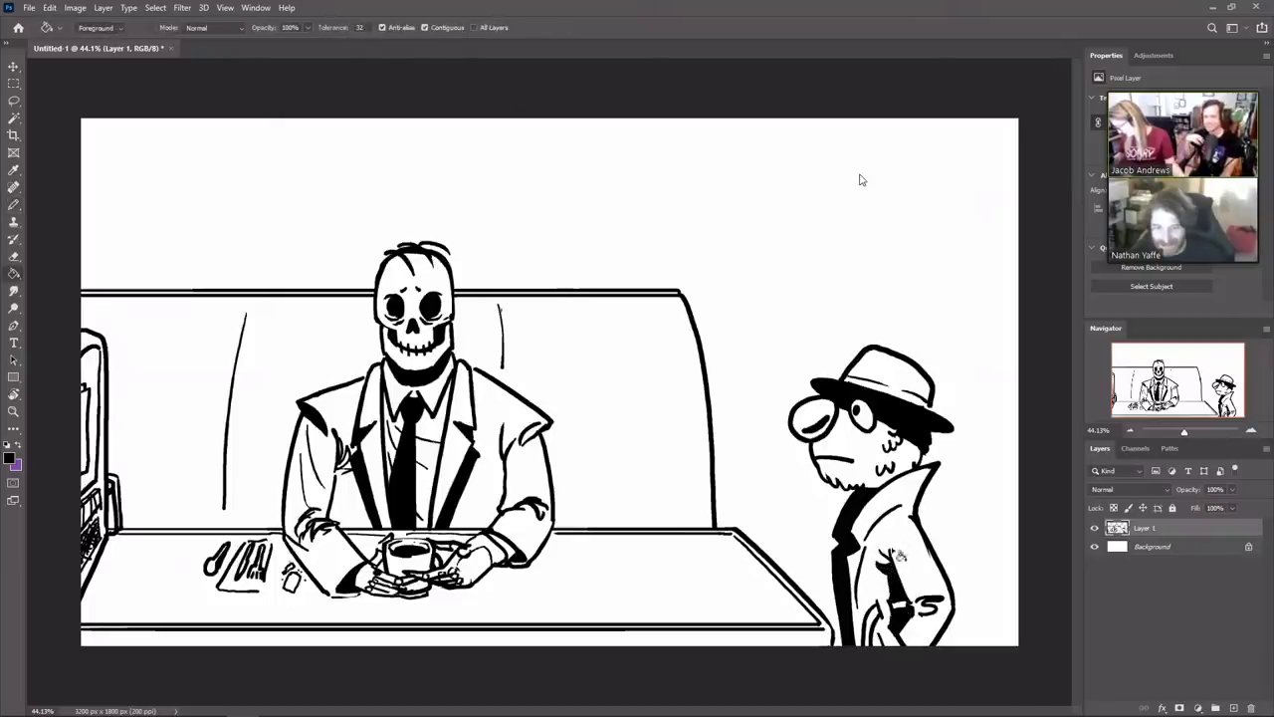
Erase part of the black strip and stray lines along the second character's coat front, and redraw the thin front edge
key(b)
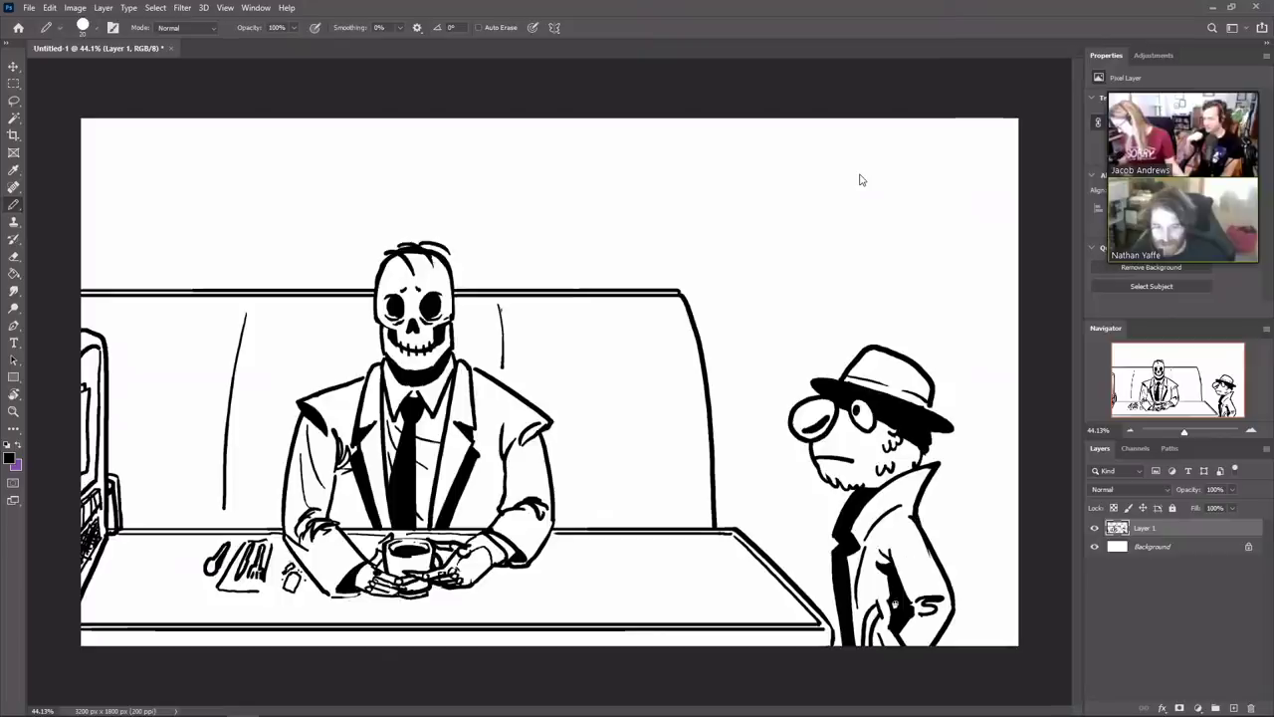
key(e)
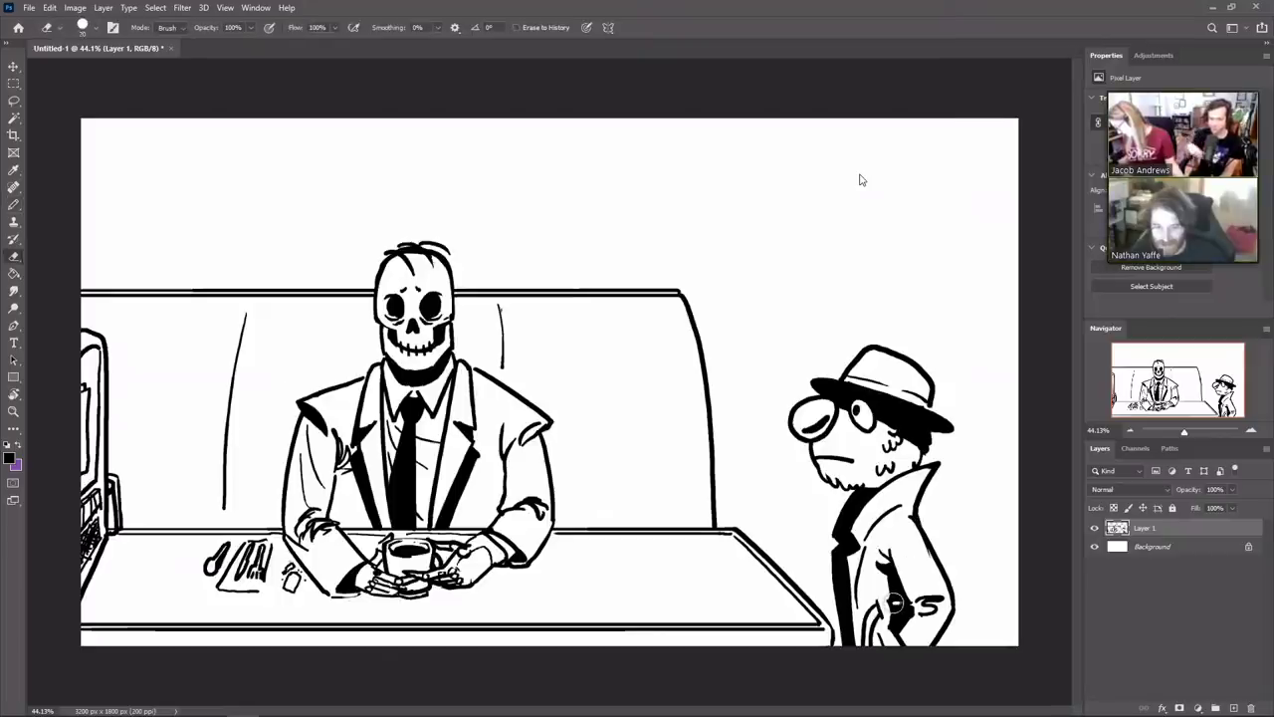
key(b)
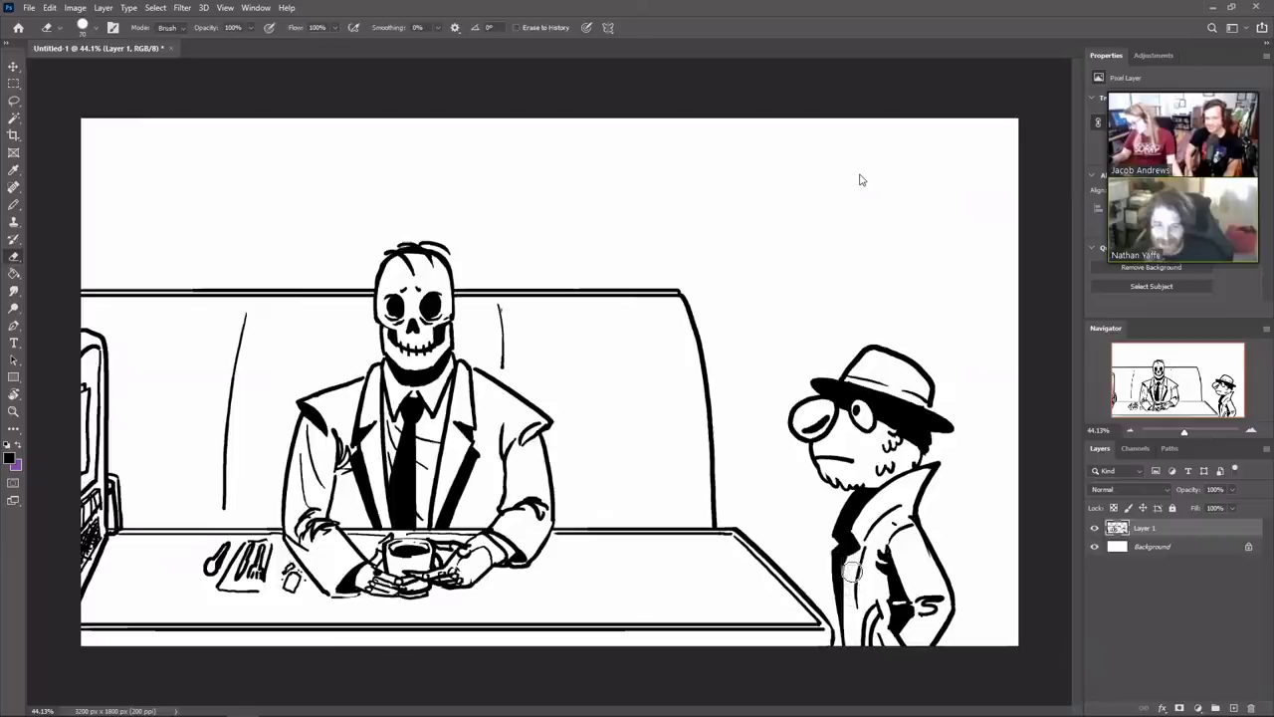
key(e)
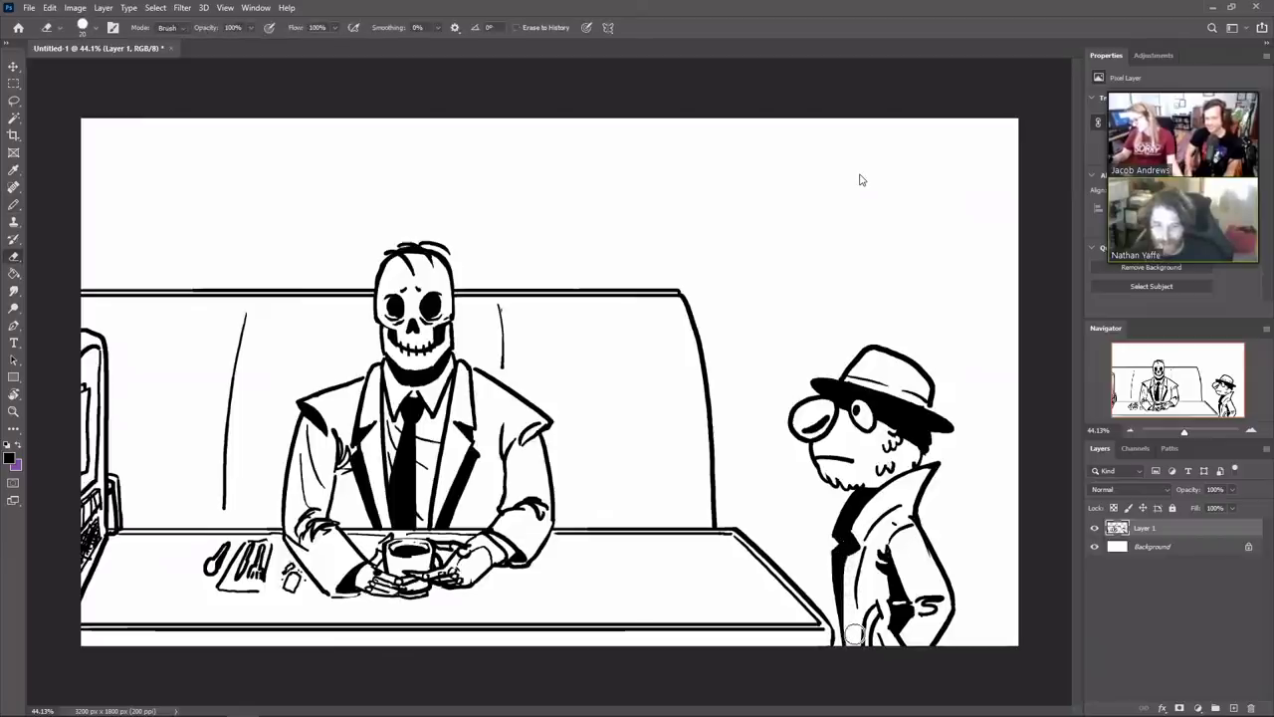
key(b)
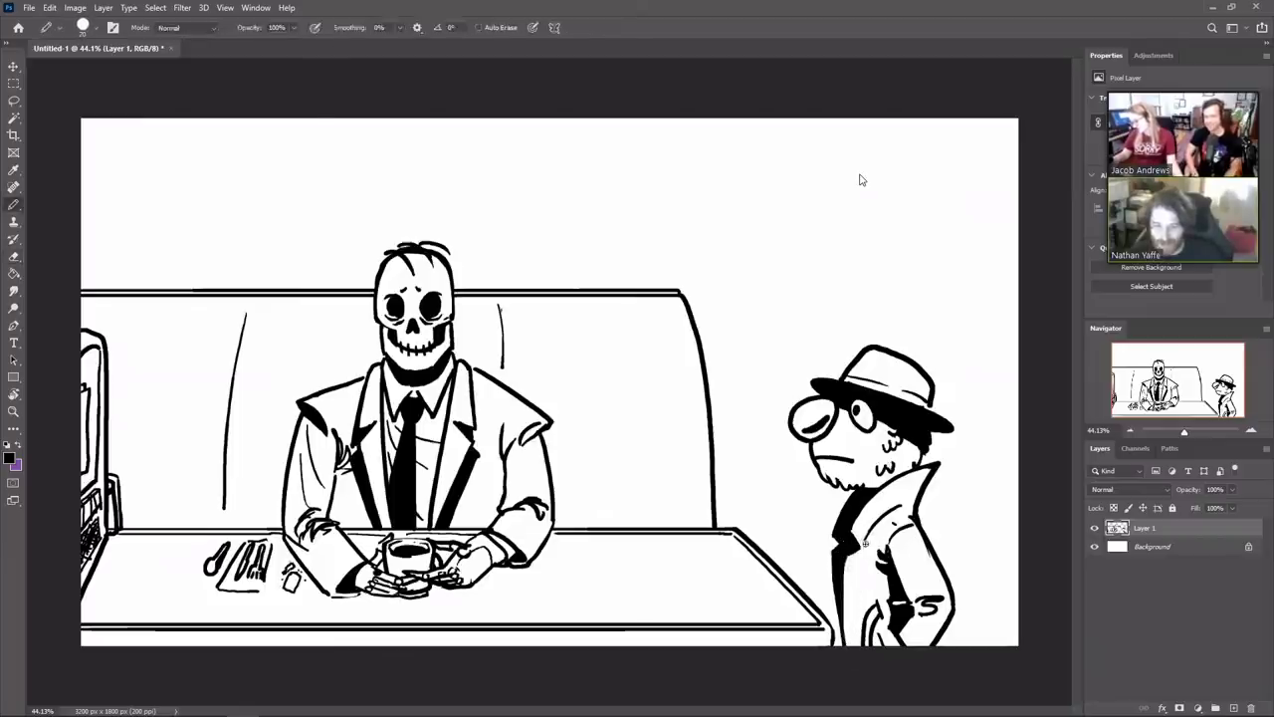
key(e)
drag(870, 541, 863, 548)
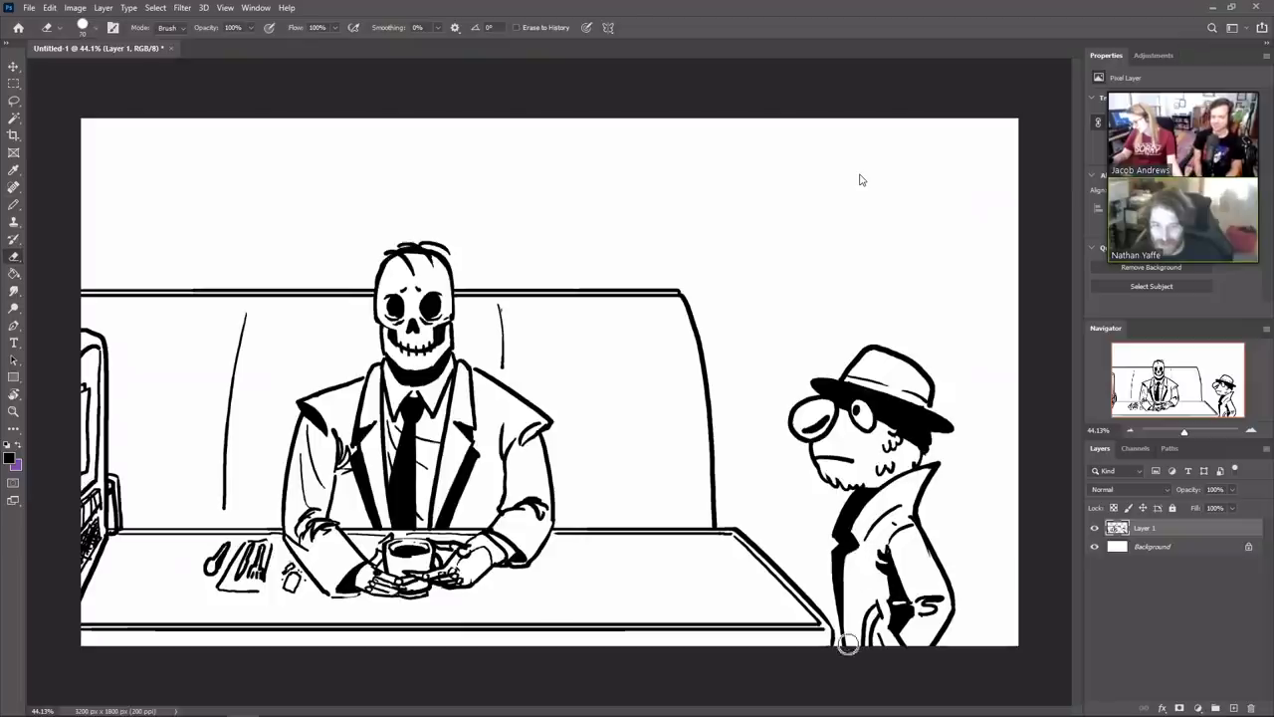
key(b)
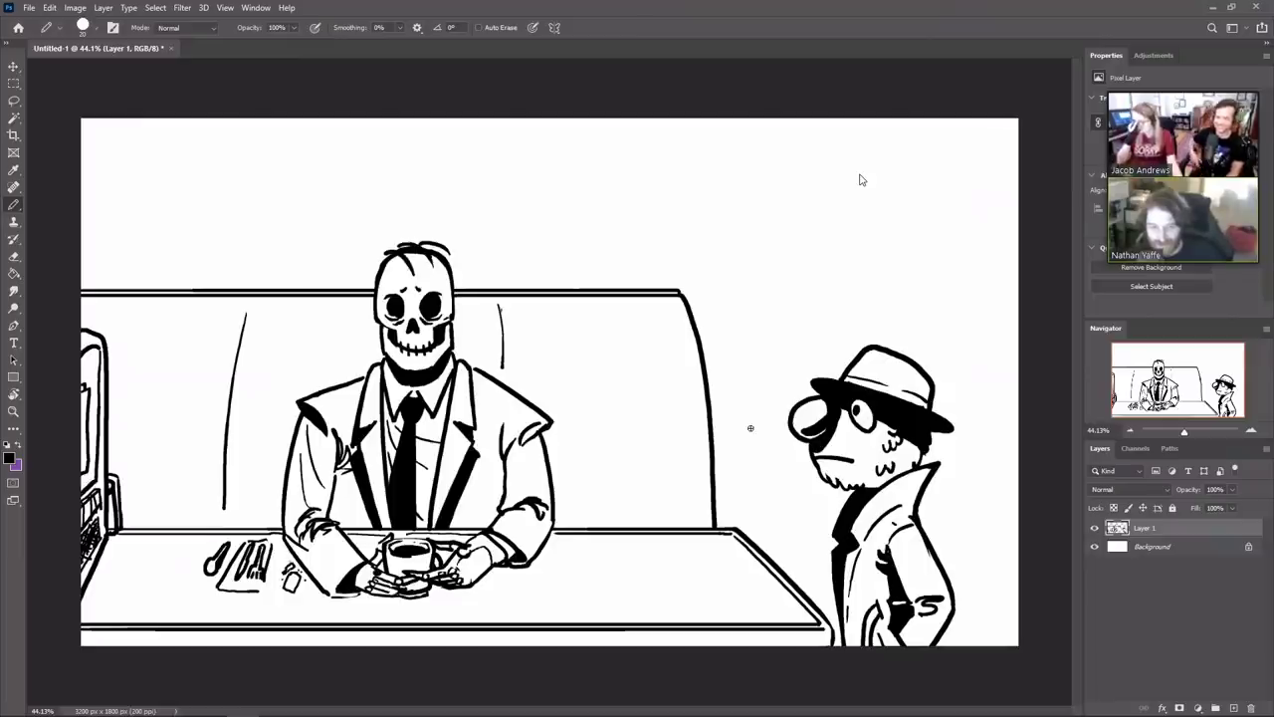
Draw a hanging lampshade cut off by the canvas edge above the skull-faced man, with an elliptical rim and a bulb
drag(538, 287, 532, 121)
key(ctrl+z)
mouse_move(303, 118)
mouse_down()
mouse_move(305, 153)
mouse_move(364, 164)
mouse_move(545, 157)
mouse_up()
mouse_move(306, 153)
mouse_down()
mouse_move(545, 147)
mouse_move(306, 154)
mouse_up()
key(ctrl+z)
drag(544, 157, 539, 100)
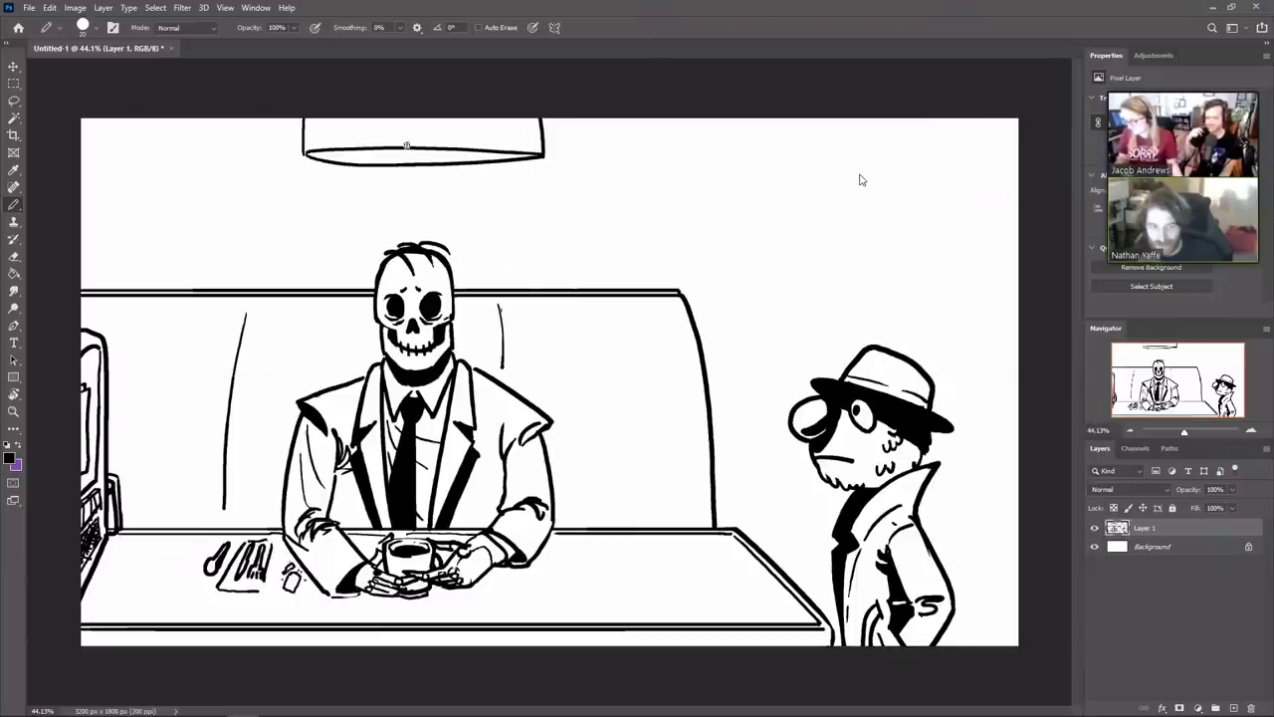
drag(402, 150, 442, 148)
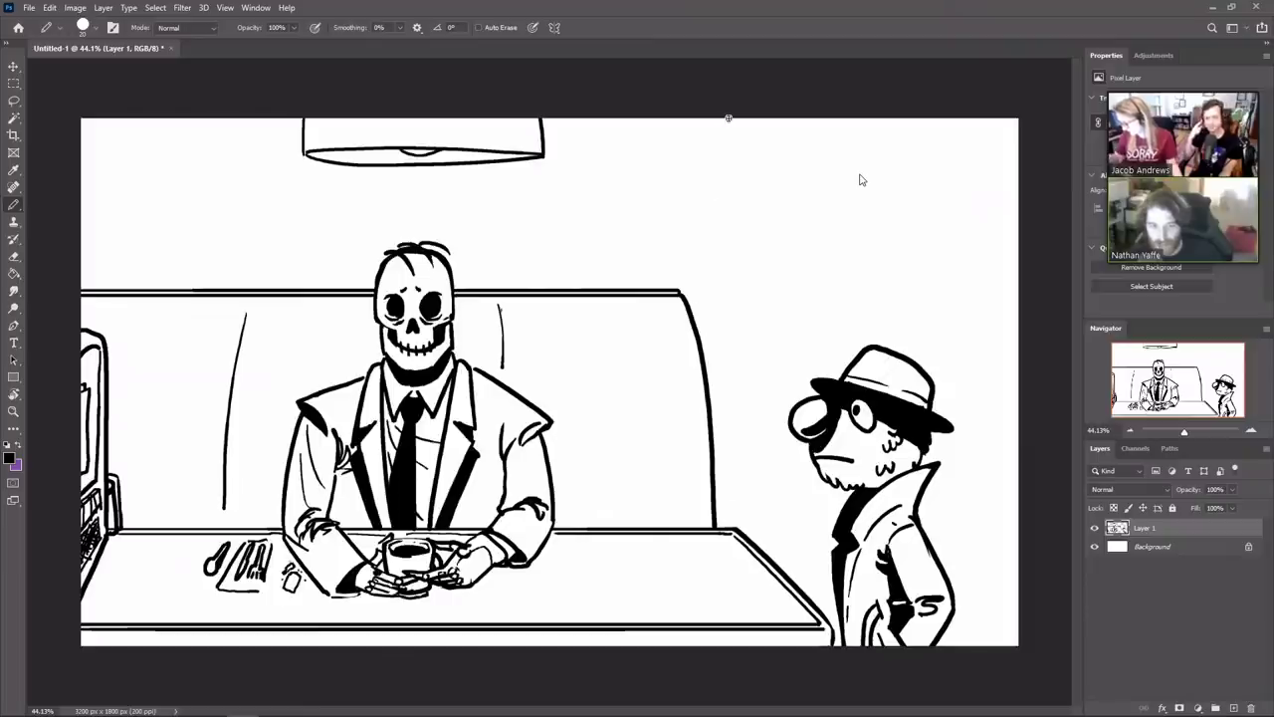
Draw a vertical wall line beside the booth and the outer edges of a large frame behind the skull-faced man
drag(724, 119, 727, 529)
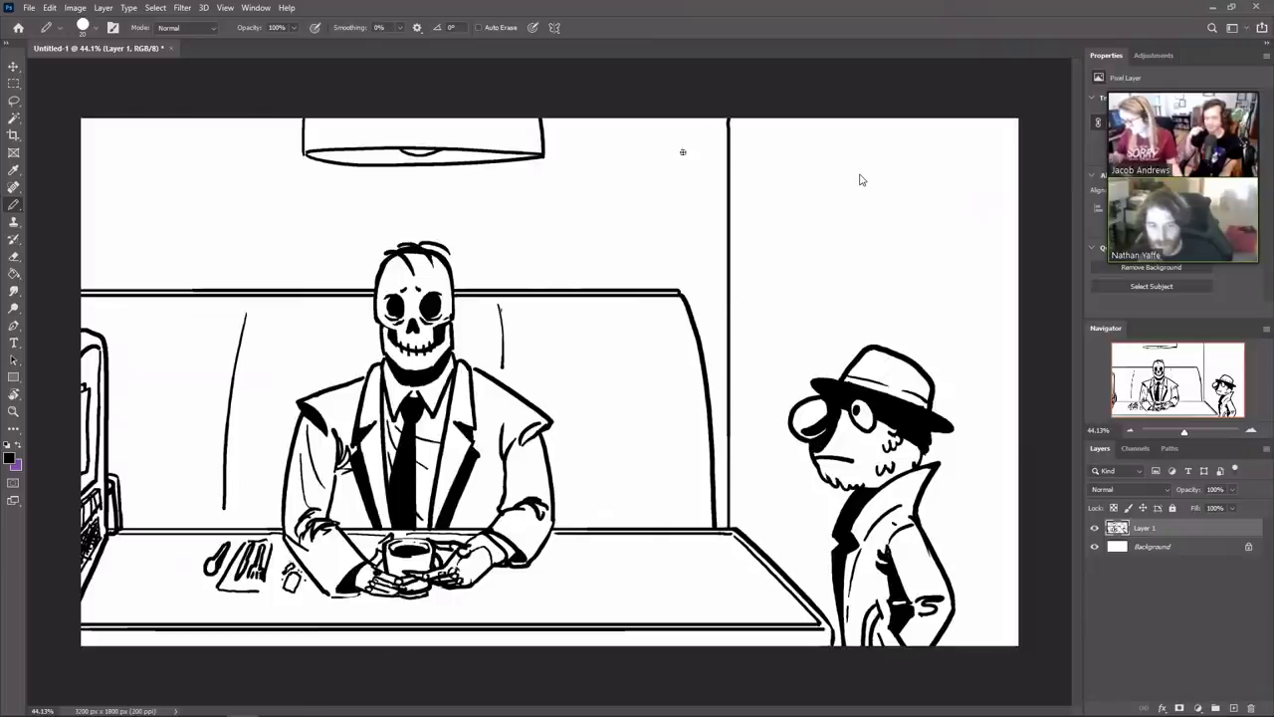
drag(202, 266, 370, 265)
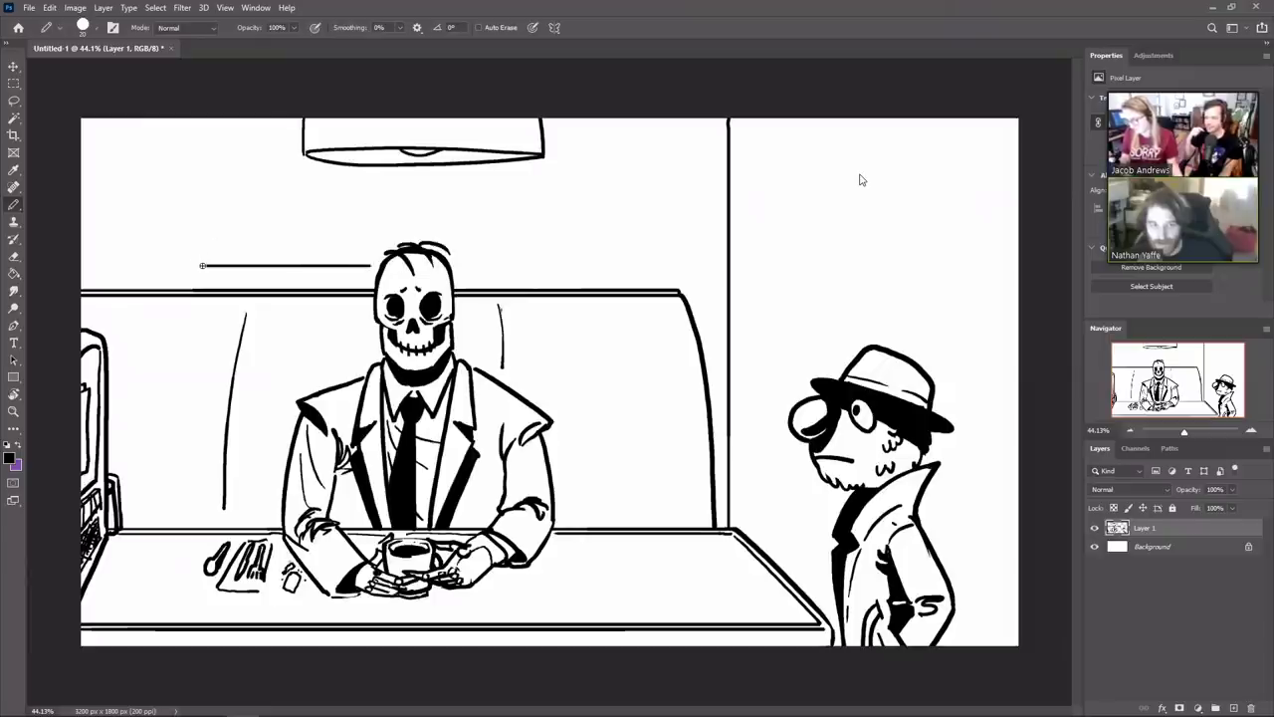
mouse_move(450, 266)
mouse_down()
mouse_move(681, 265)
mouse_move(676, 116)
mouse_up()
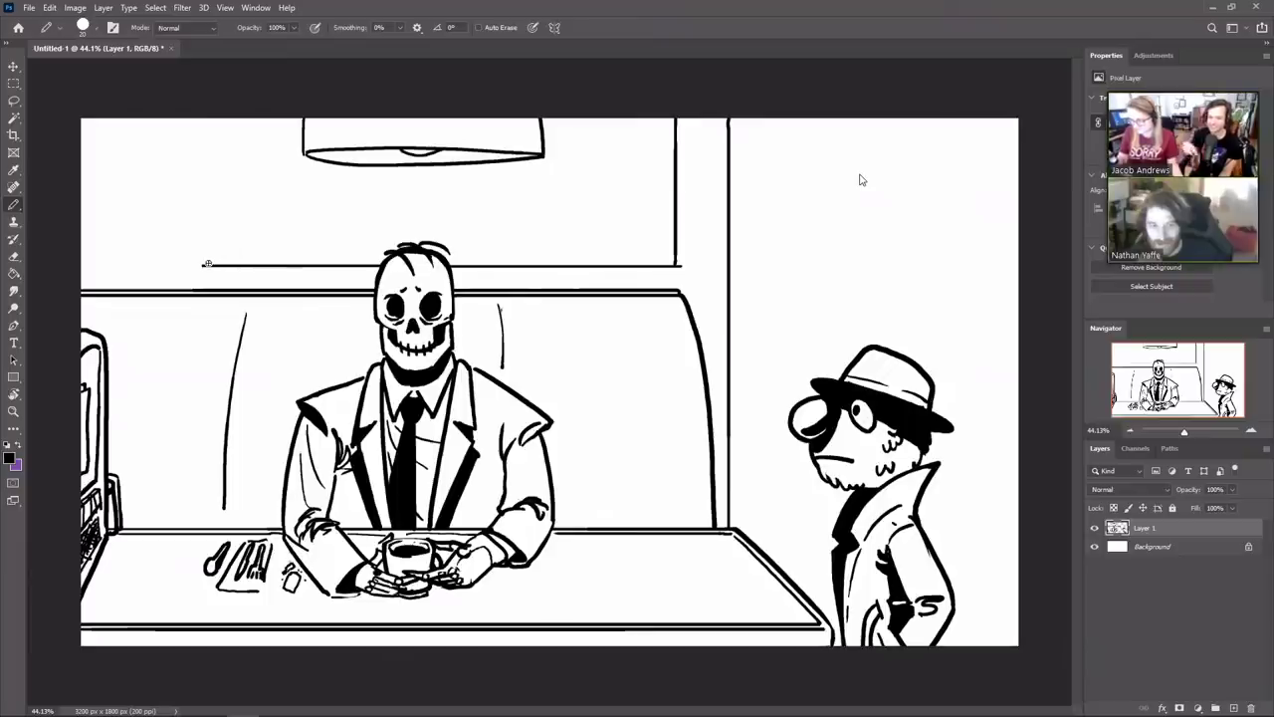
drag(206, 266, 206, 117)
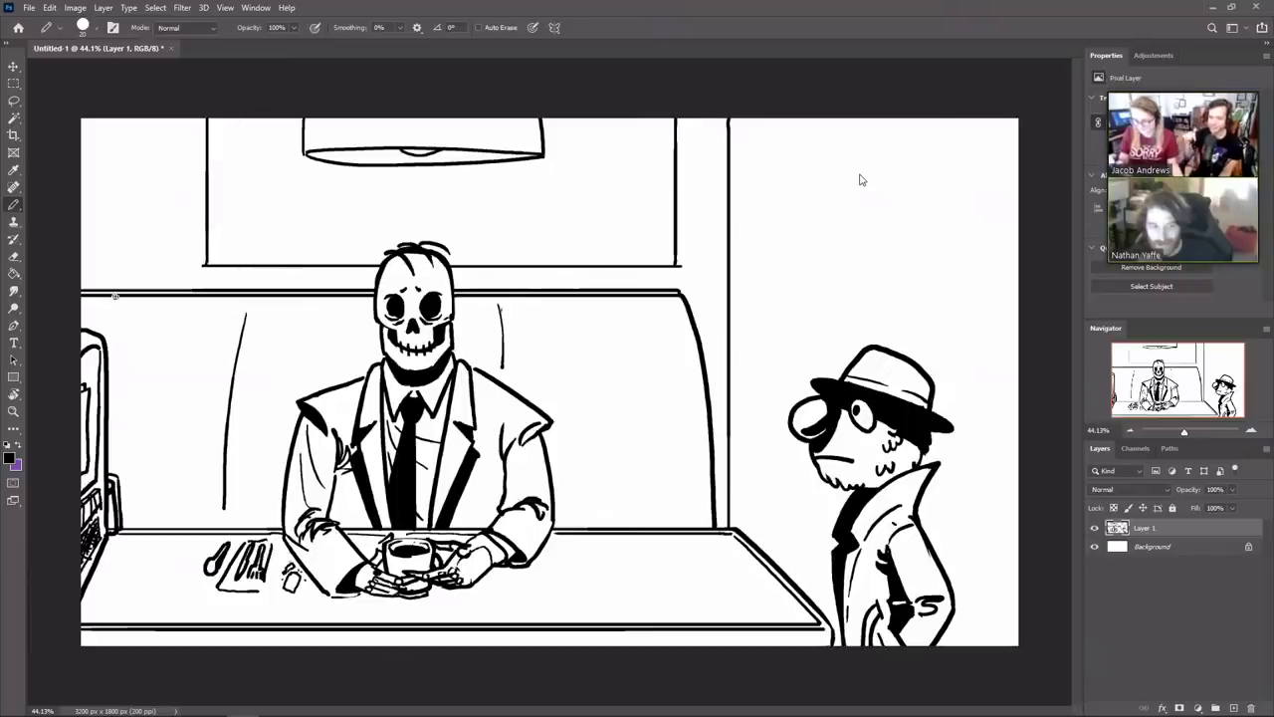
Add a curved left end to the booth backrest and erase the backrest lines extending beyond it
drag(112, 296, 100, 333)
key(e)
mouse_move(104, 289)
mouse_down()
mouse_move(82, 293)
mouse_move(112, 293)
mouse_up()
key(b)
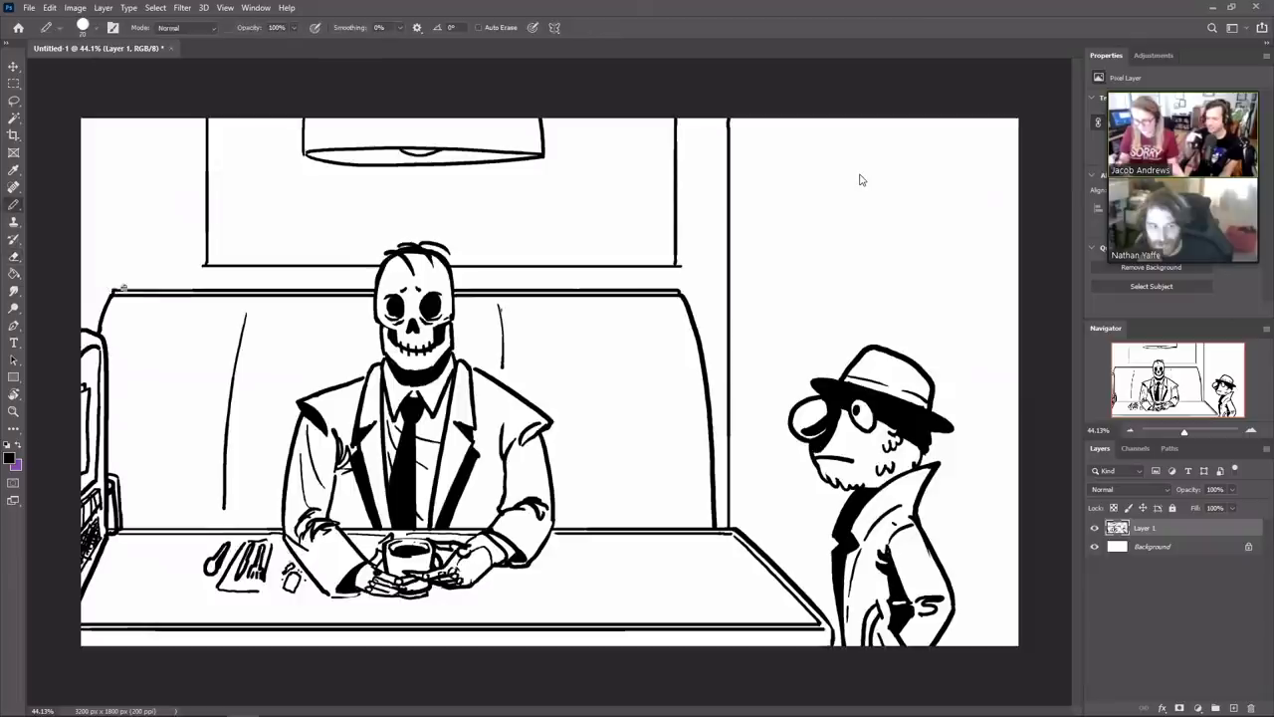
Draw the inner border and diagonal corner joints of the wall frame, and double the vertical wall line beside the booth
drag(229, 246, 243, 101)
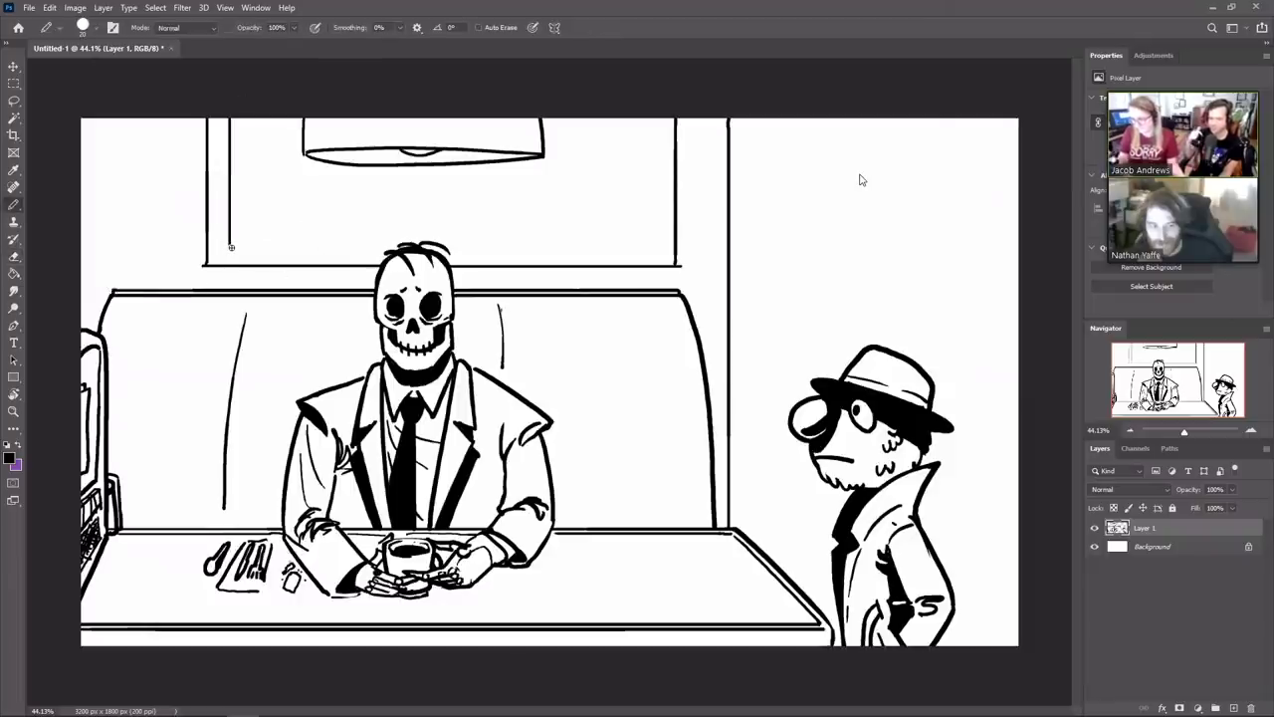
drag(231, 247, 566, 247)
key(ctrl+z)
drag(231, 242, 594, 242)
key(ctrl+z)
drag(230, 249, 375, 248)
mouse_move(454, 250)
mouse_down()
mouse_move(653, 254)
mouse_move(652, 118)
mouse_up()
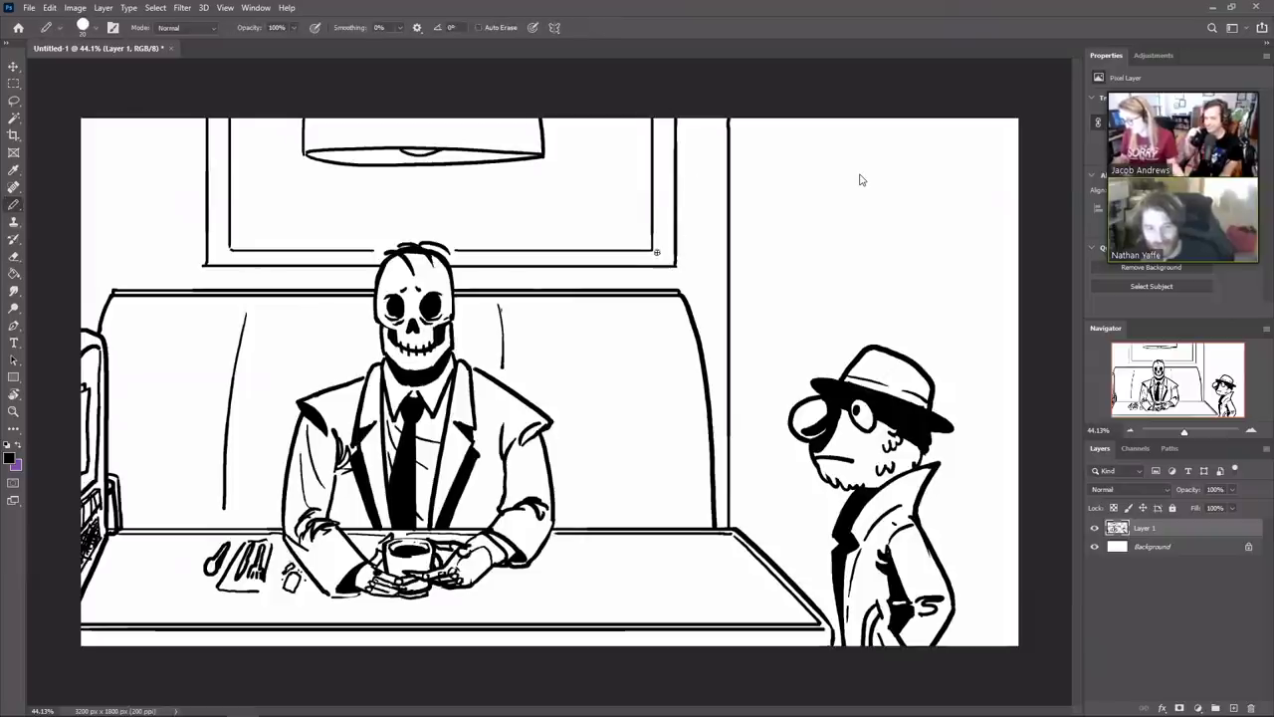
drag(224, 250, 207, 265)
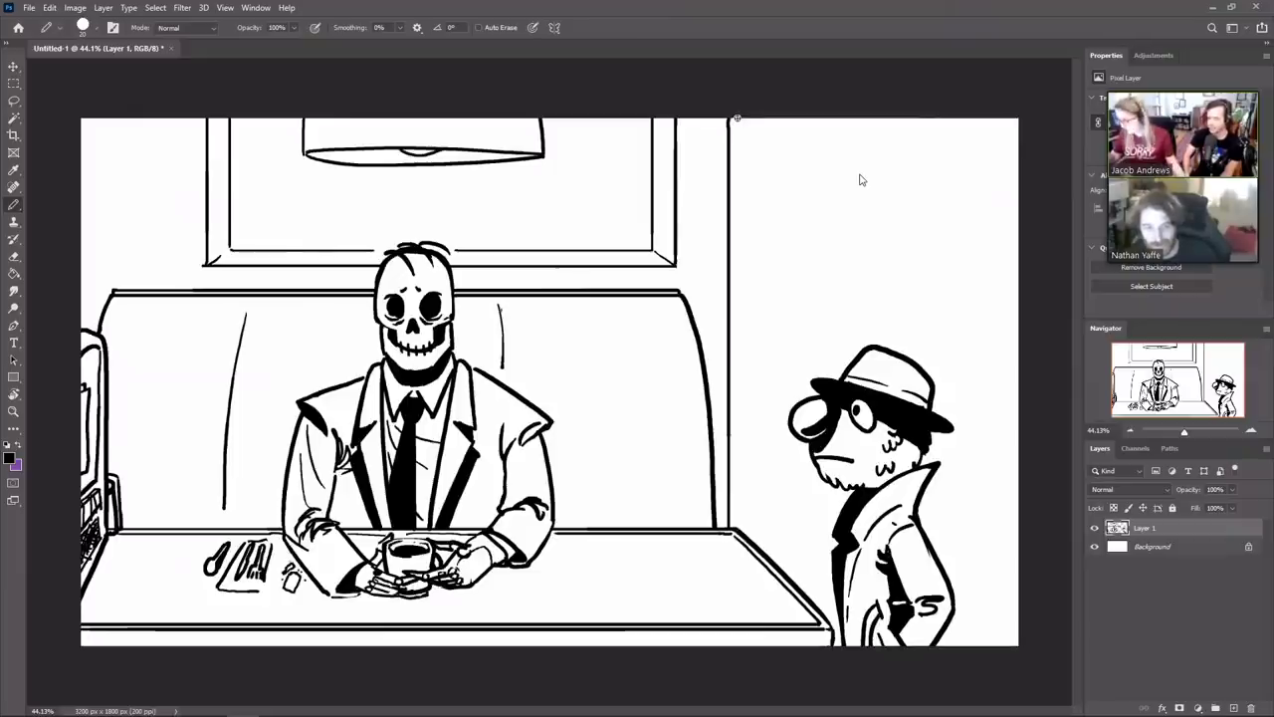
drag(734, 117, 736, 527)
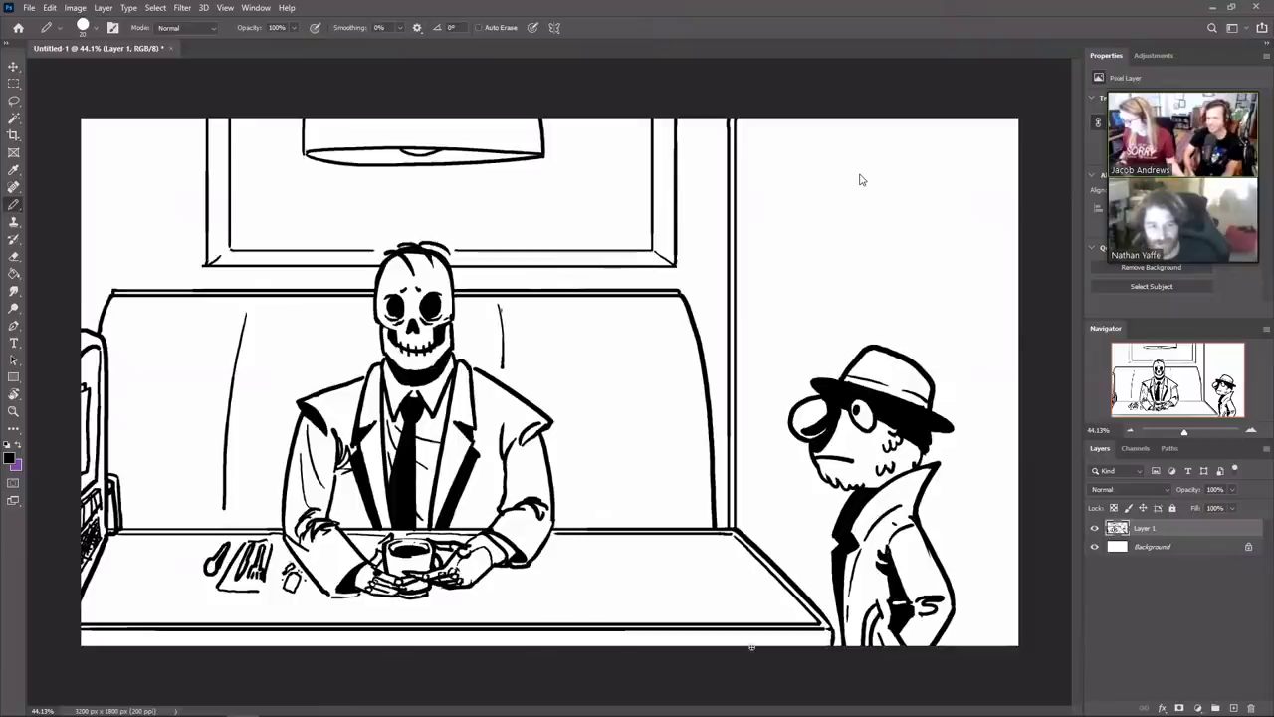
key(g)
click(866, 414)
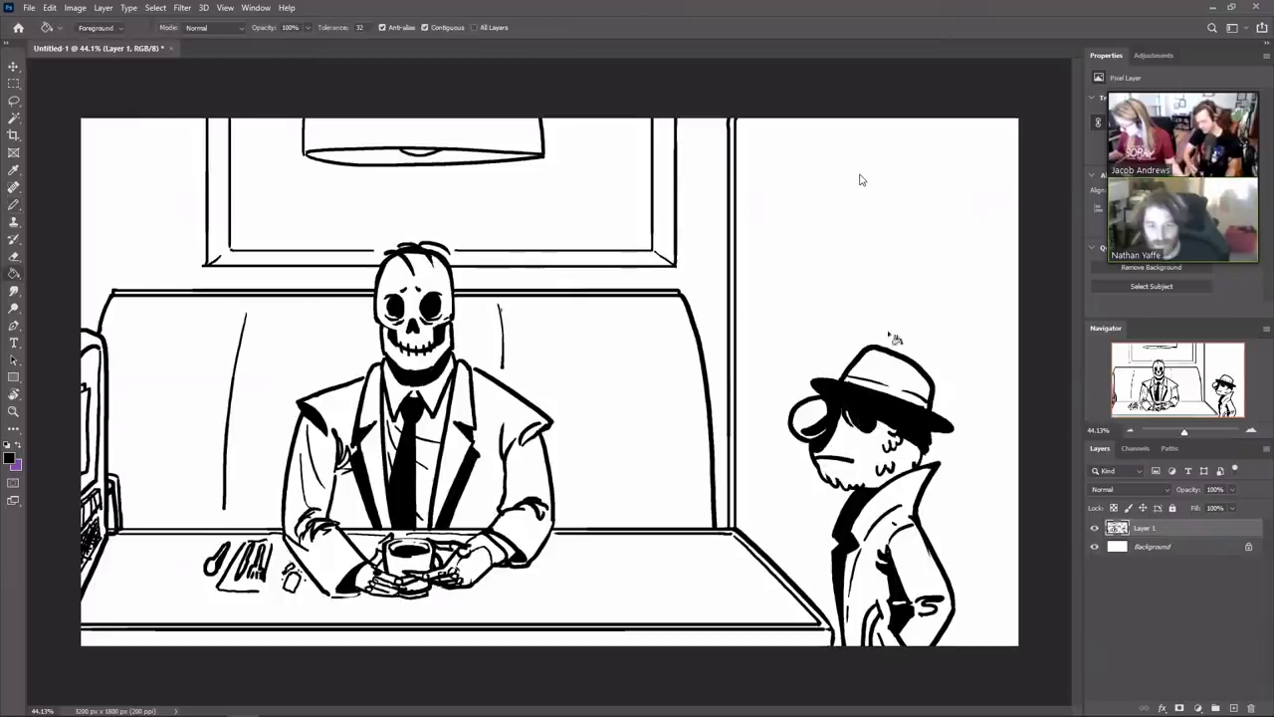
key(e)
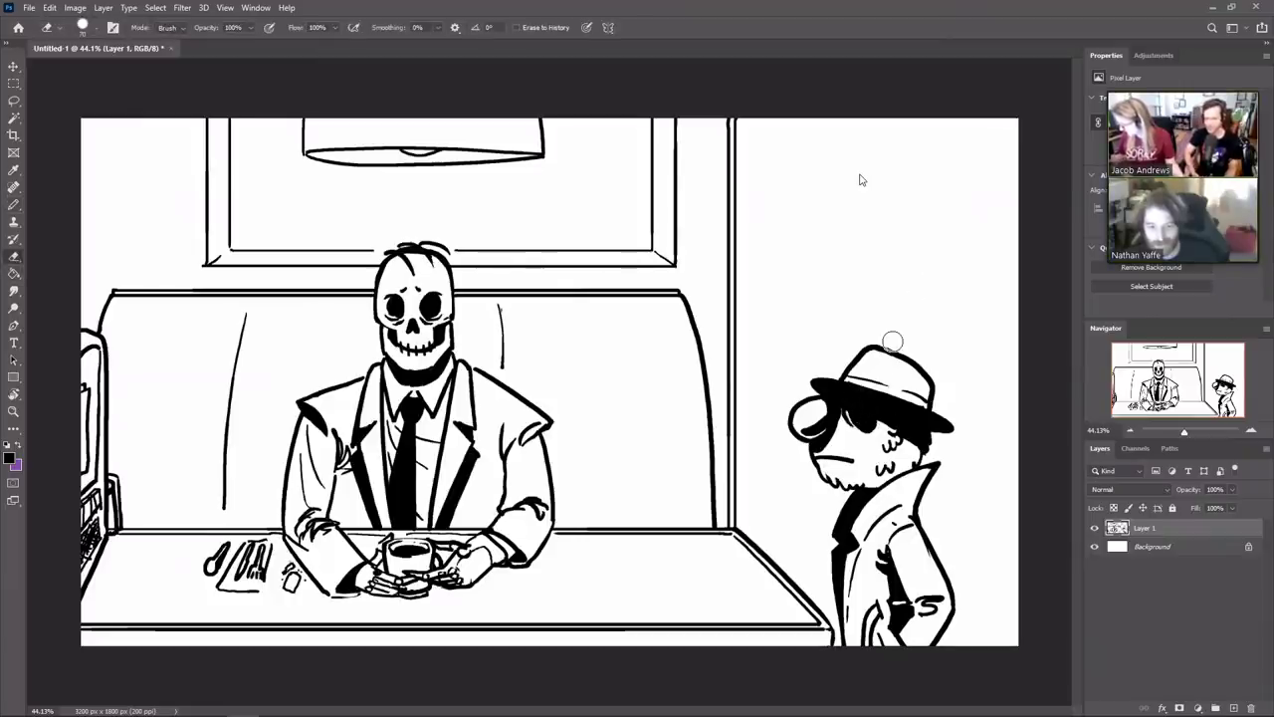
key(ctrl+z)
Outline a shadow under the second character's hat brim, fill it and the eye black, and add a crease to the crown
key(b)
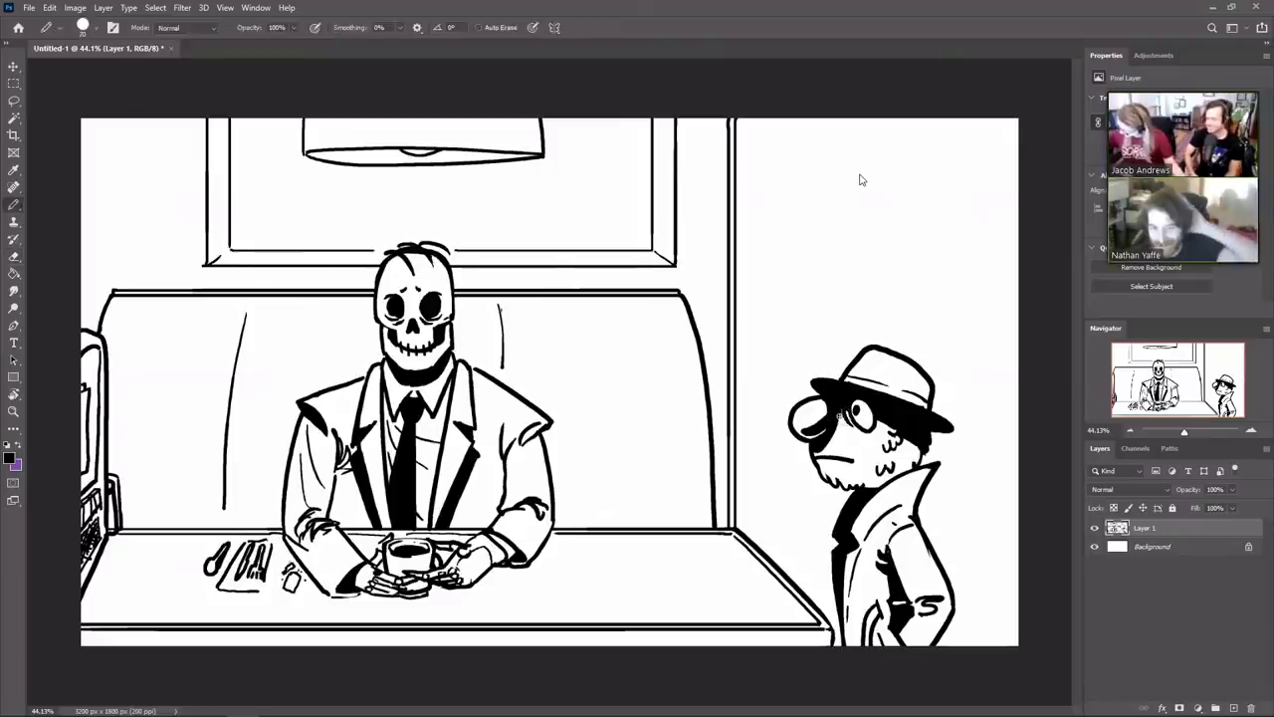
mouse_move(839, 417)
mouse_down()
mouse_move(853, 425)
mouse_move(839, 418)
mouse_up()
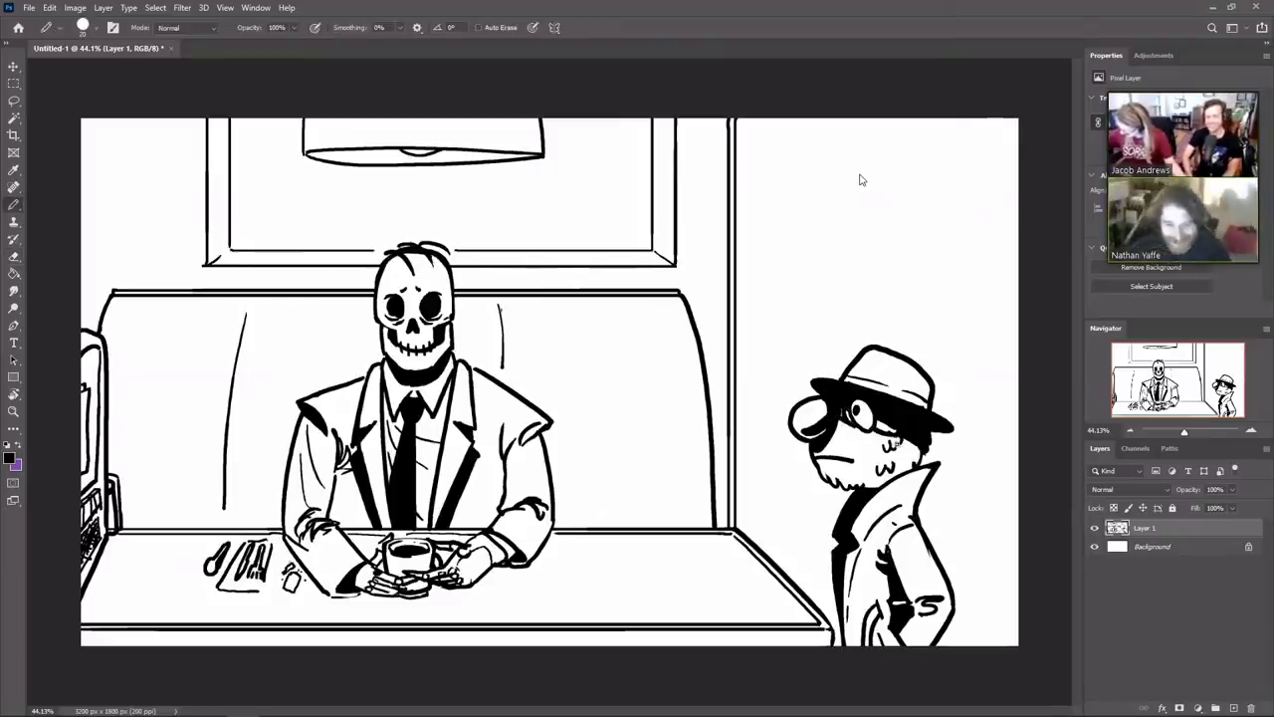
key(g)
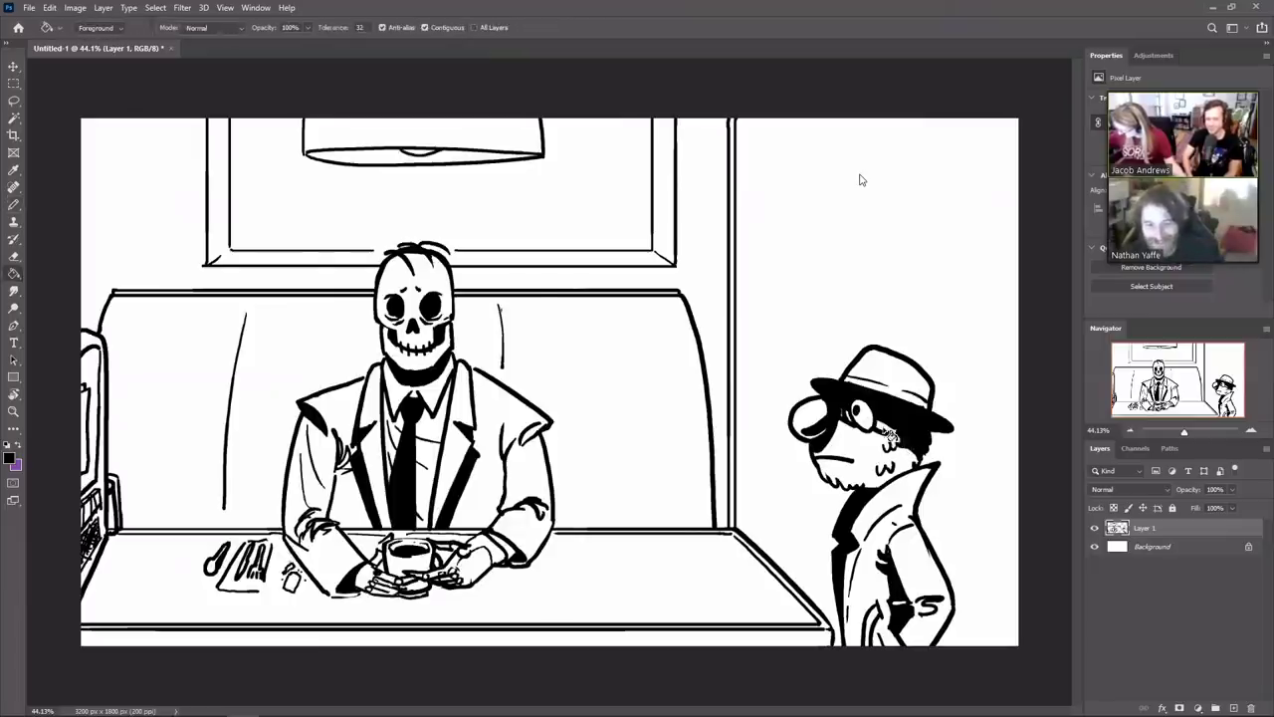
click(854, 416)
key(b)
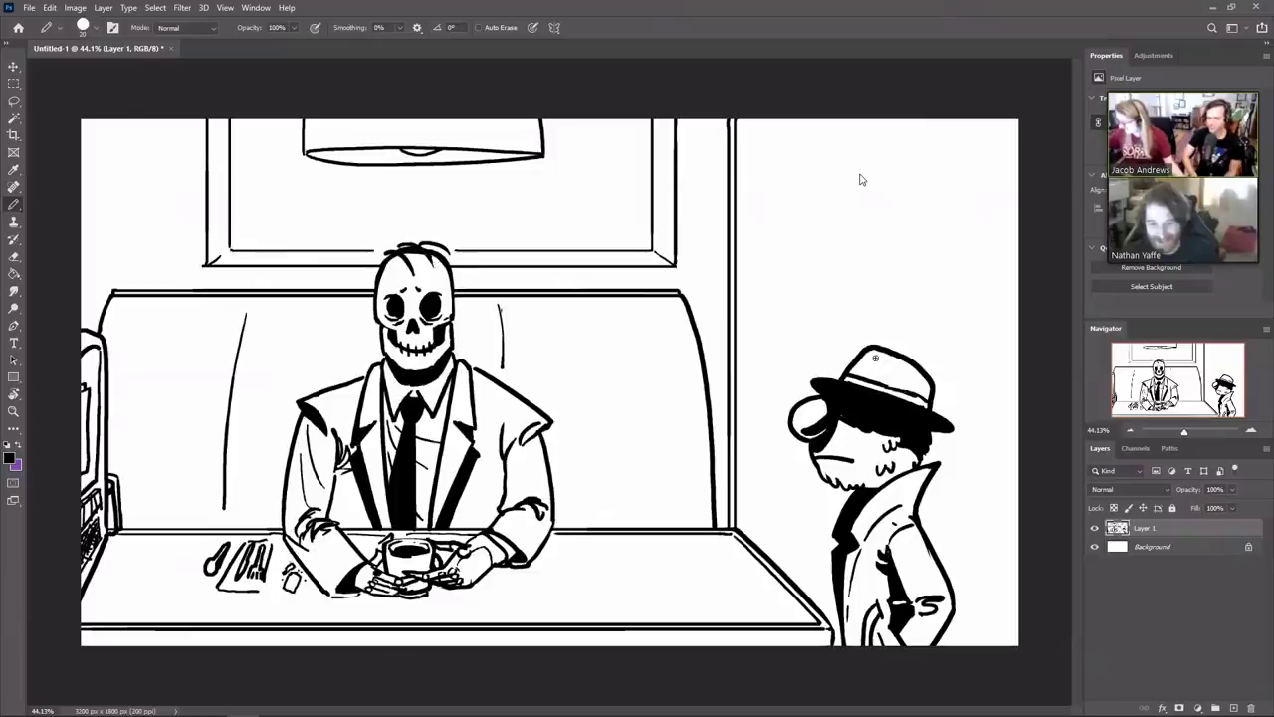
drag(896, 364, 873, 370)
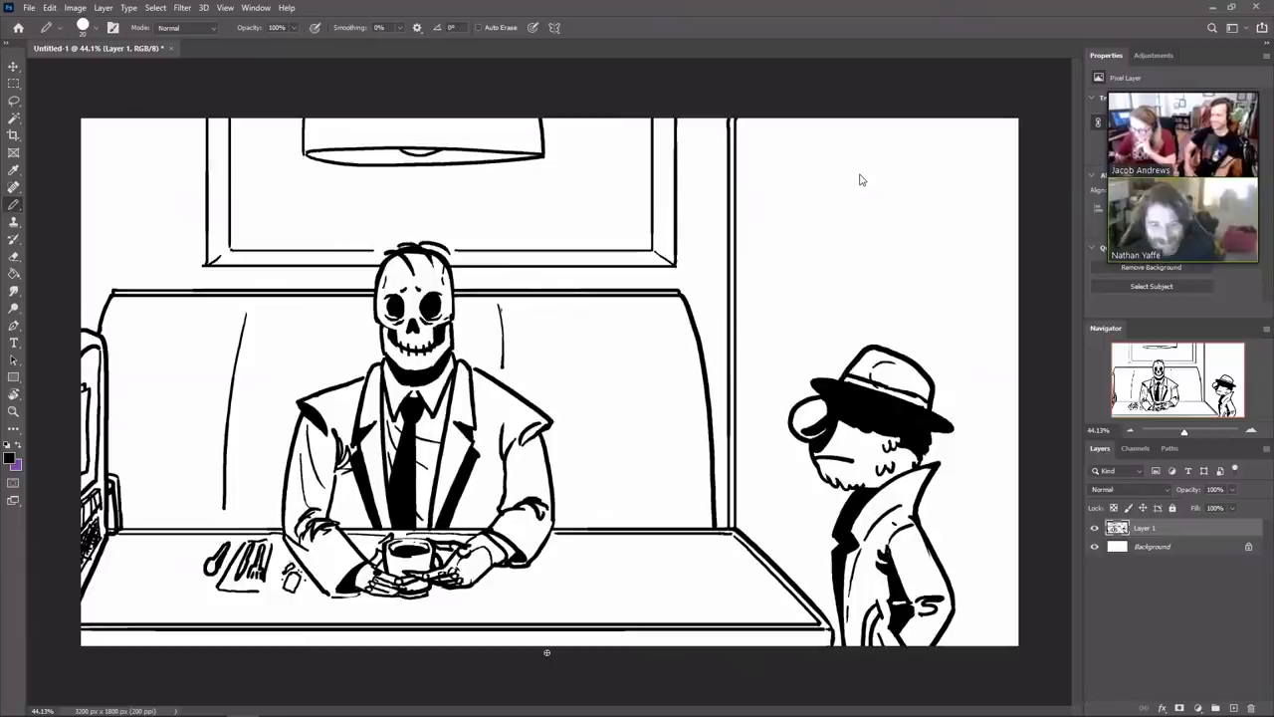
Add black shadows along the inner sleeves and under the shoulder flap of the skull-faced man's suit, tidying the edge
mouse_move(347, 452)
mouse_down()
mouse_move(345, 525)
mouse_move(338, 478)
mouse_up()
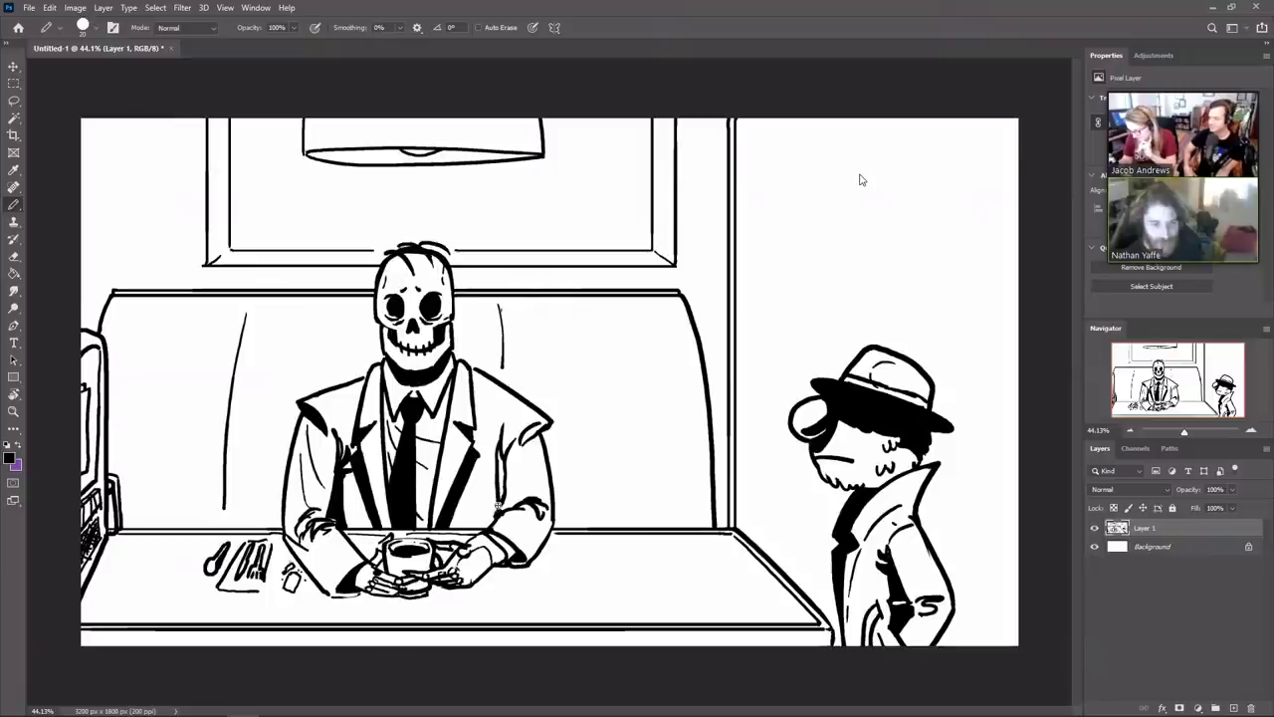
drag(502, 461, 498, 496)
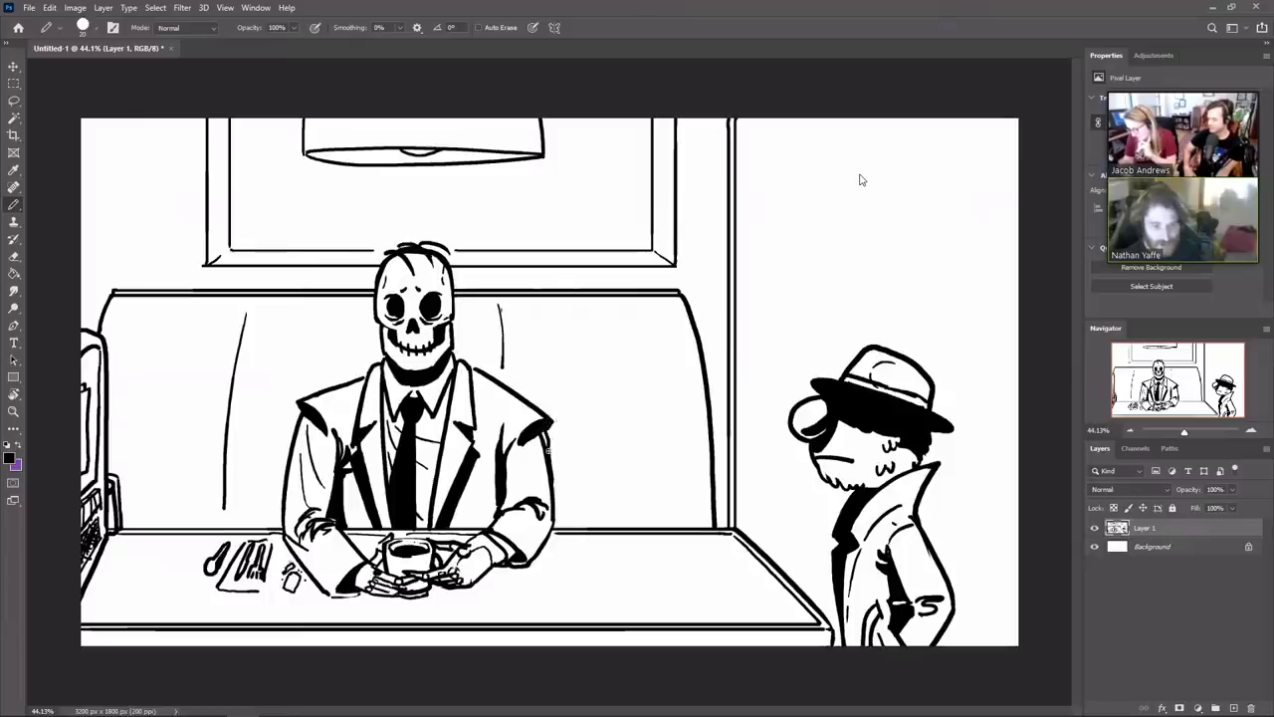
key(e)
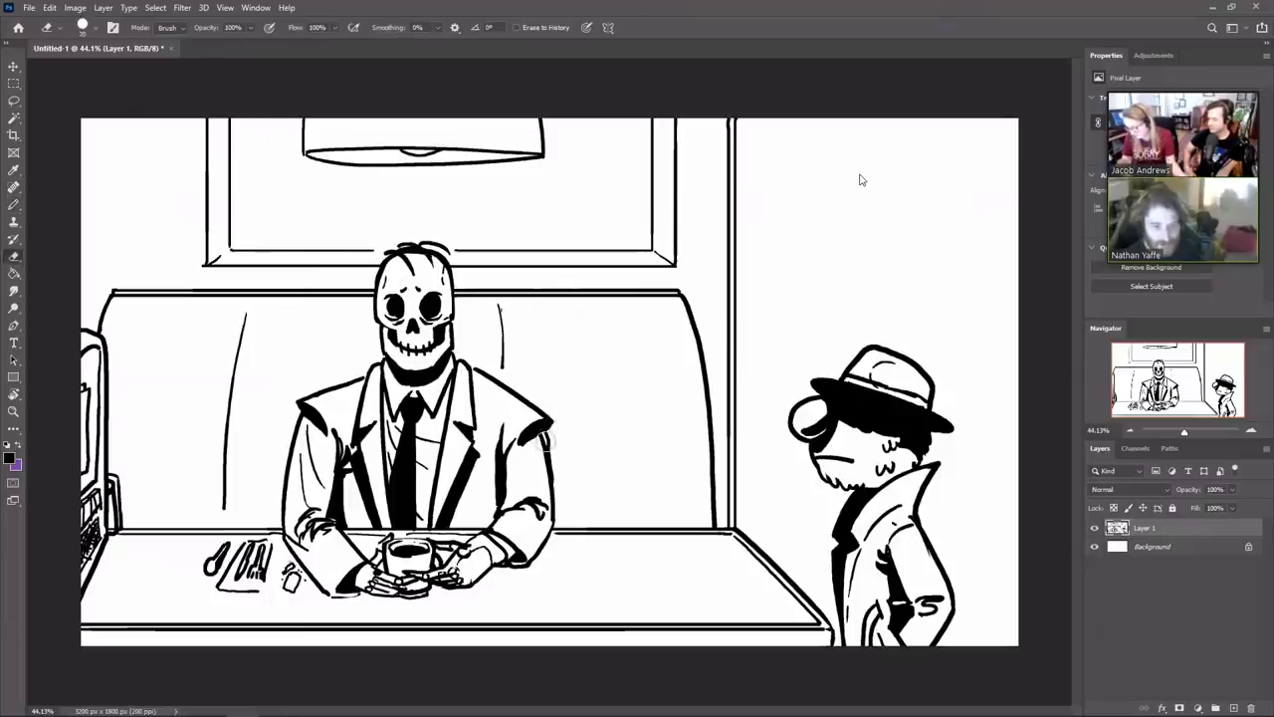
key(b)
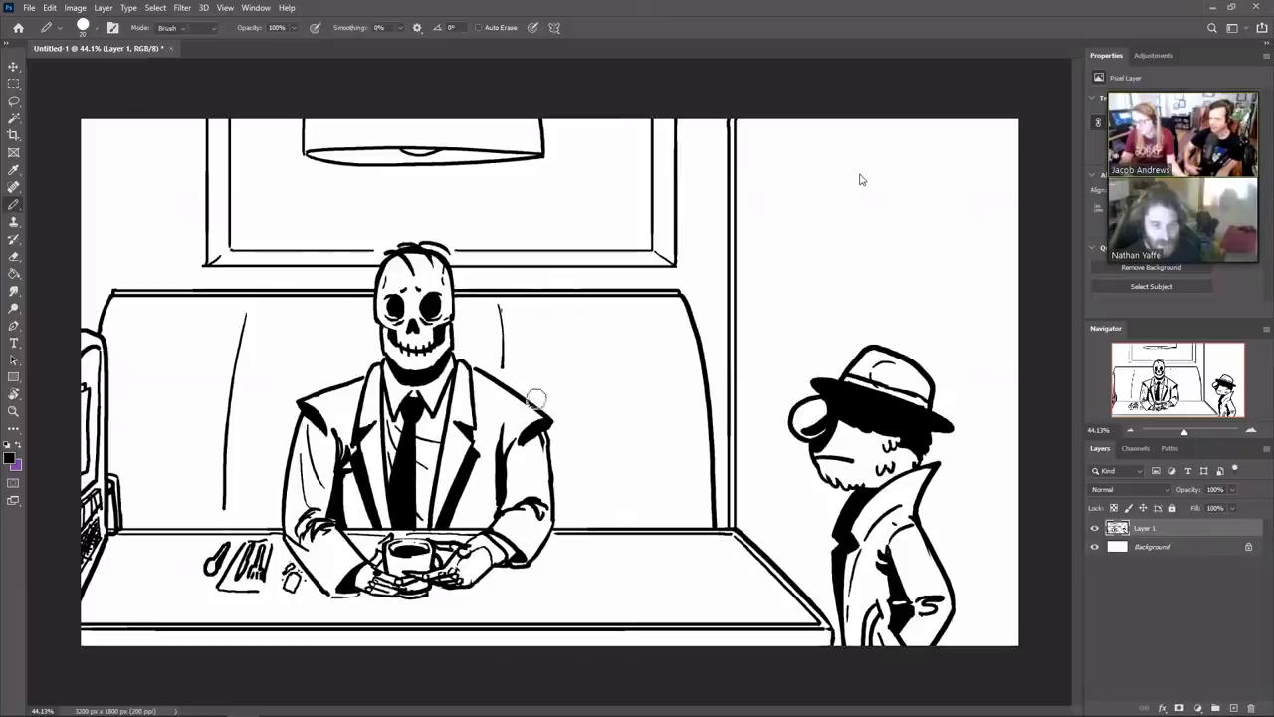
Erase the outer line of the skull-faced man's left-side sleeve and redraw it from shoulder to table
key(e)
drag(302, 420, 283, 518)
key(b)
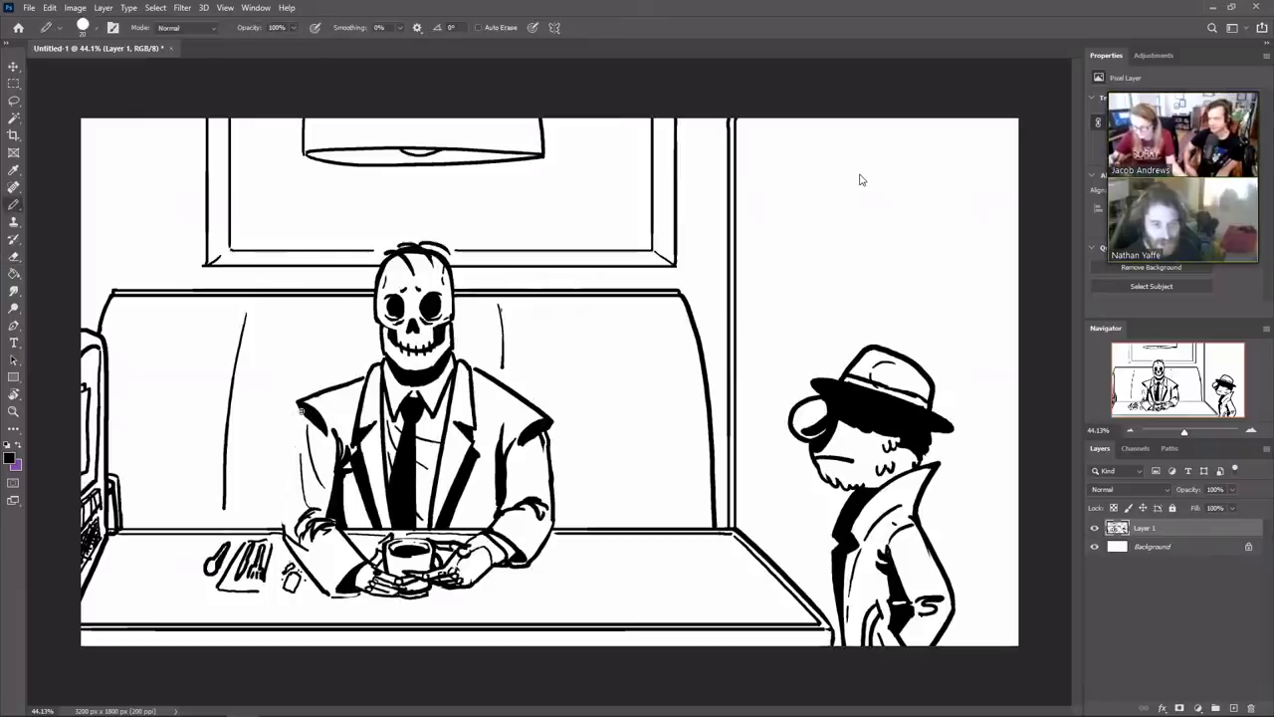
drag(302, 411, 285, 539)
key(ctrl+z)
drag(303, 410, 288, 542)
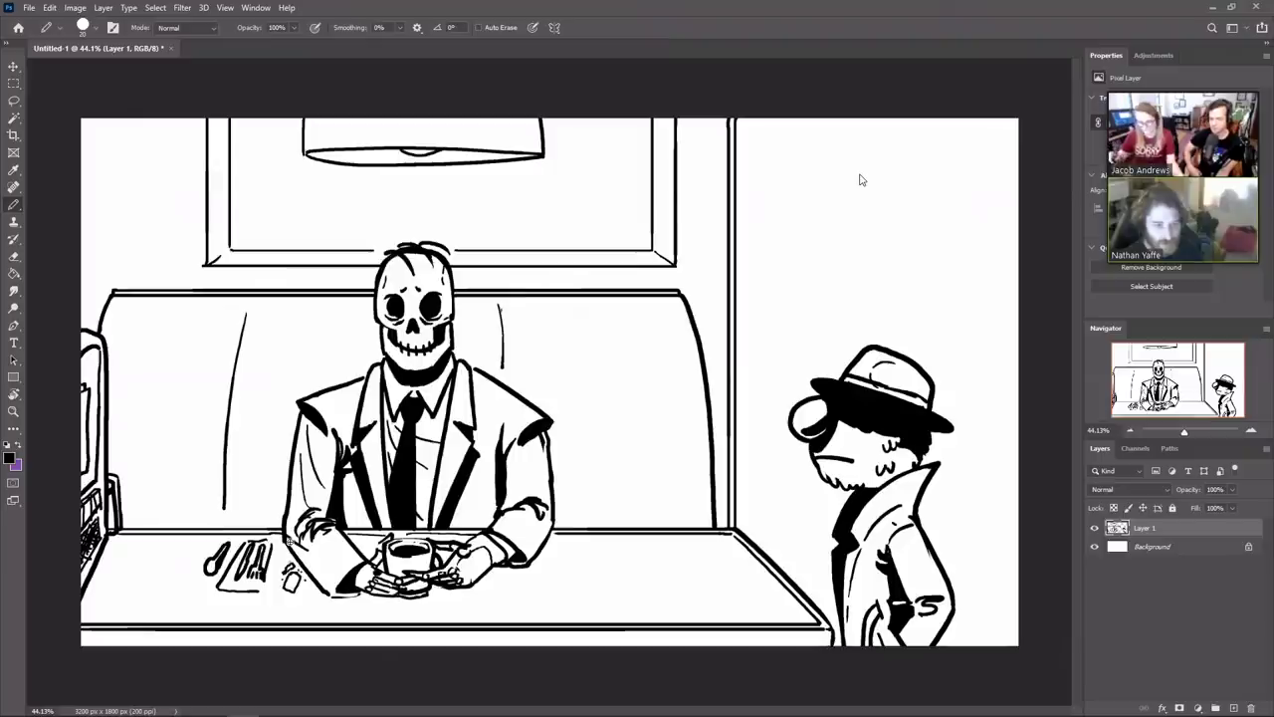
Draw slanting light rays from both sides of the hanging lamp and a curved light edge across the booth back beside the wall corner
drag(295, 176, 199, 393)
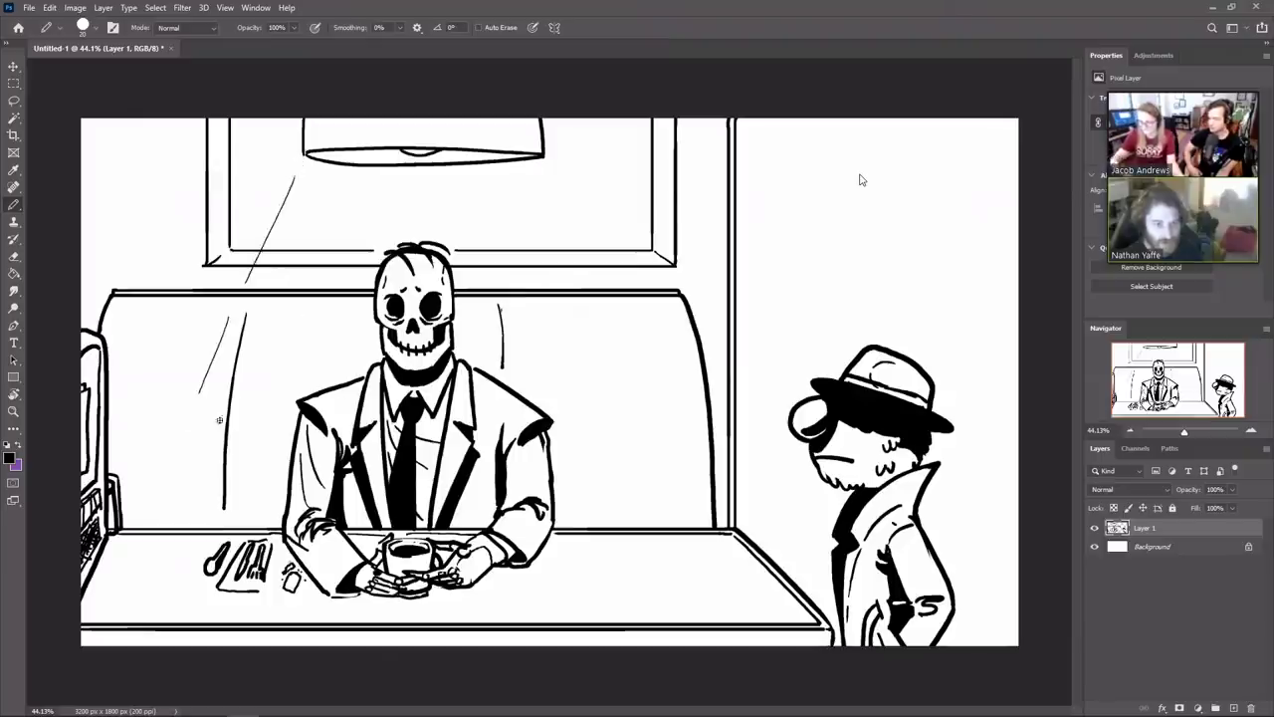
drag(548, 166, 574, 223)
drag(631, 336, 634, 344)
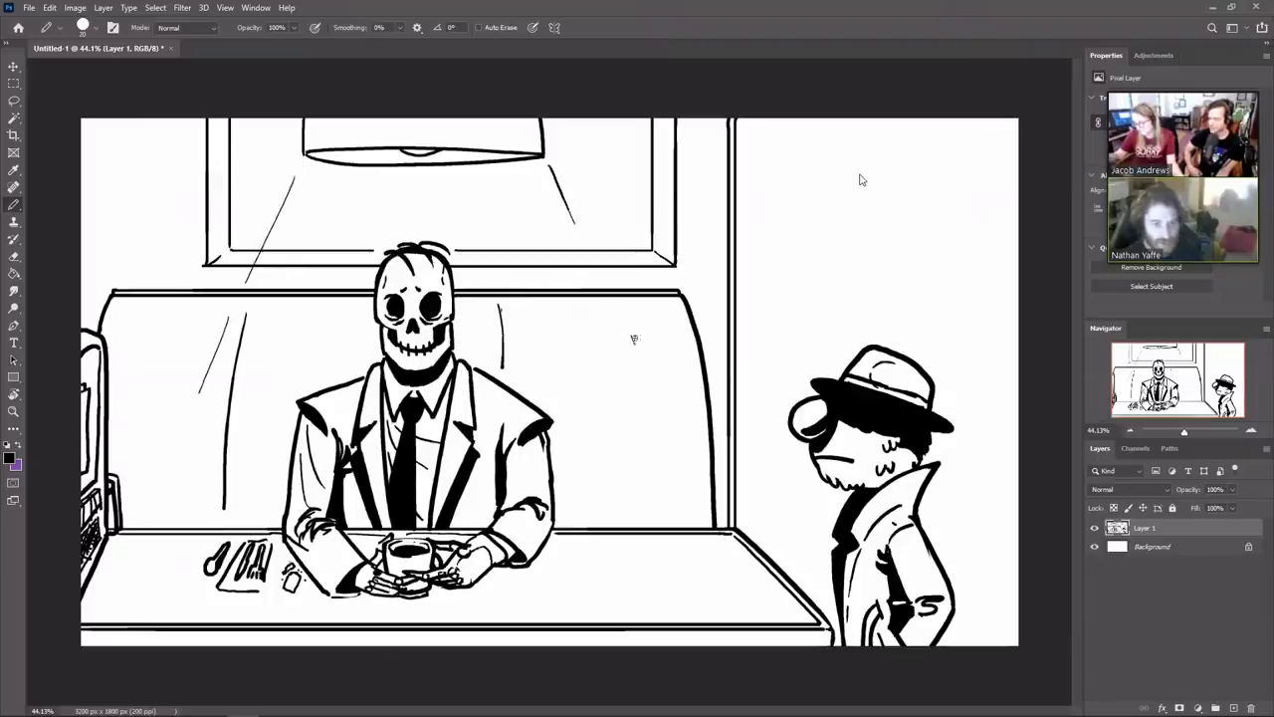
key(ctrl+z)
mouse_move(600, 302)
mouse_down()
mouse_move(682, 362)
mouse_move(718, 426)
mouse_up()
key(ctrl+z)
drag(665, 354, 709, 410)
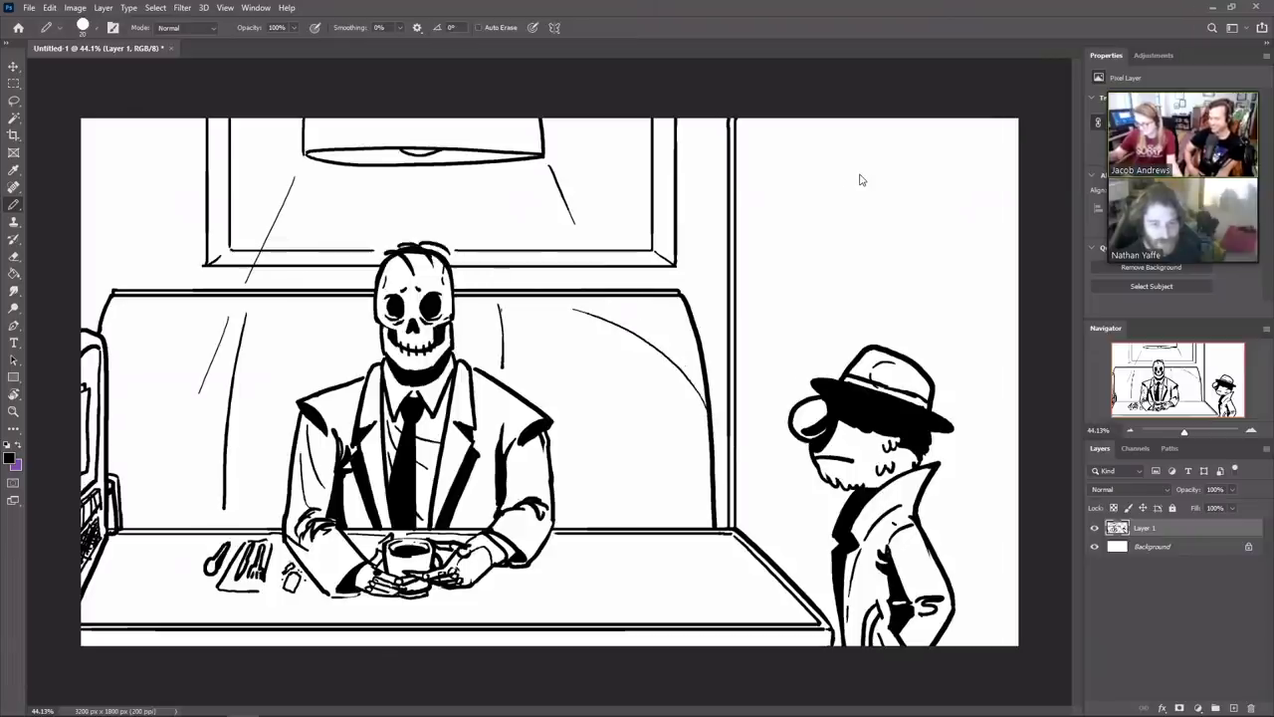
Replace the slanted stroke on the booth's left half with a matching curved light edge, and extend both curves with short strokes toward the skull
key(e)
drag(233, 315, 198, 391)
key(b)
drag(244, 311, 123, 408)
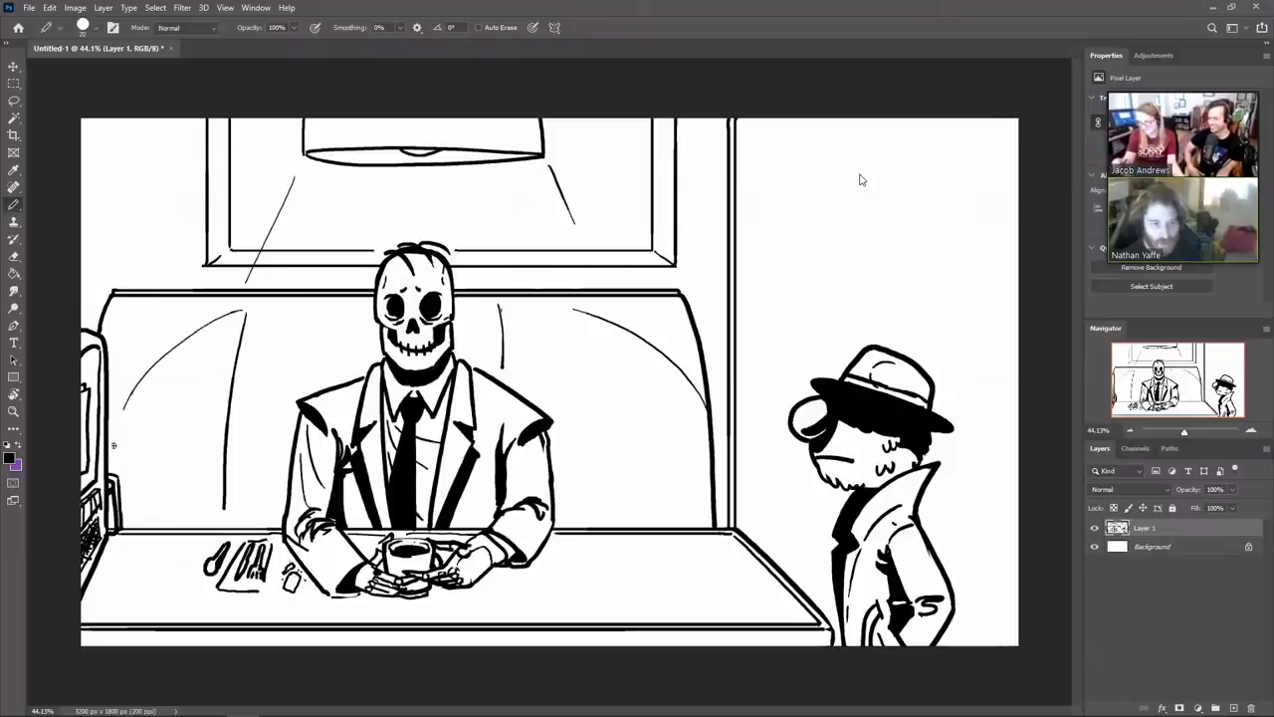
drag(256, 306, 271, 301)
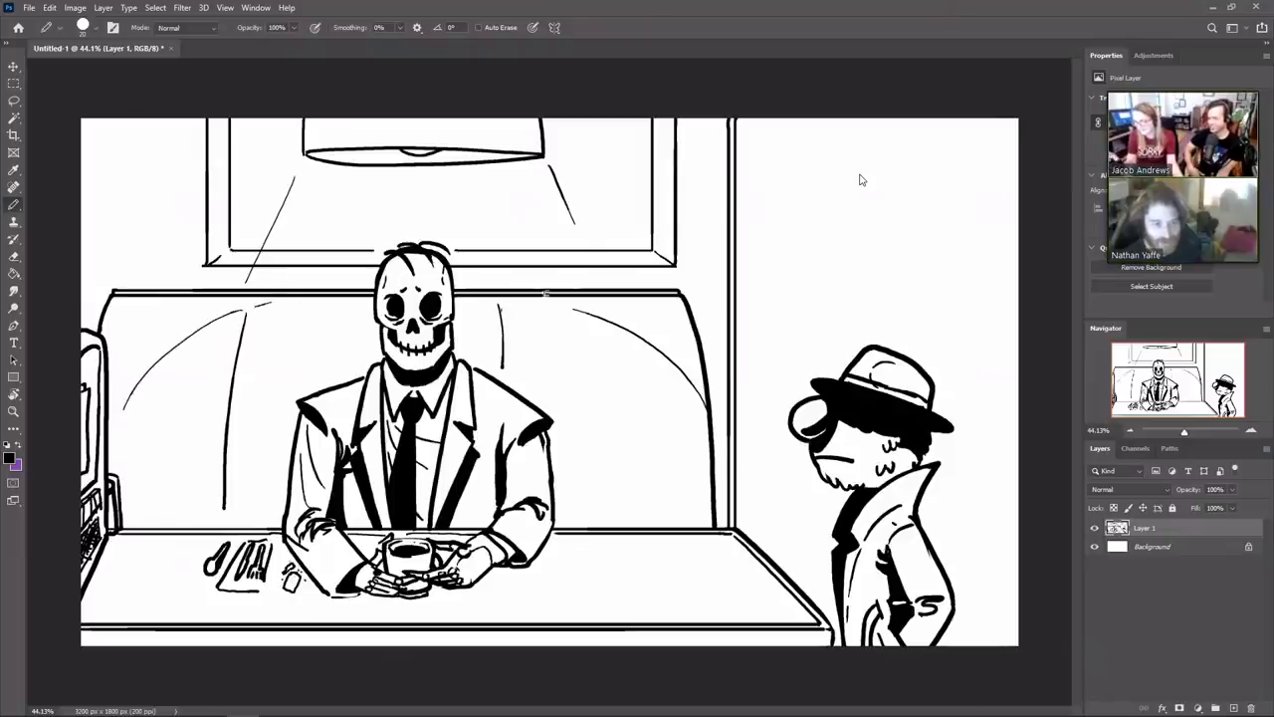
drag(560, 307, 515, 298)
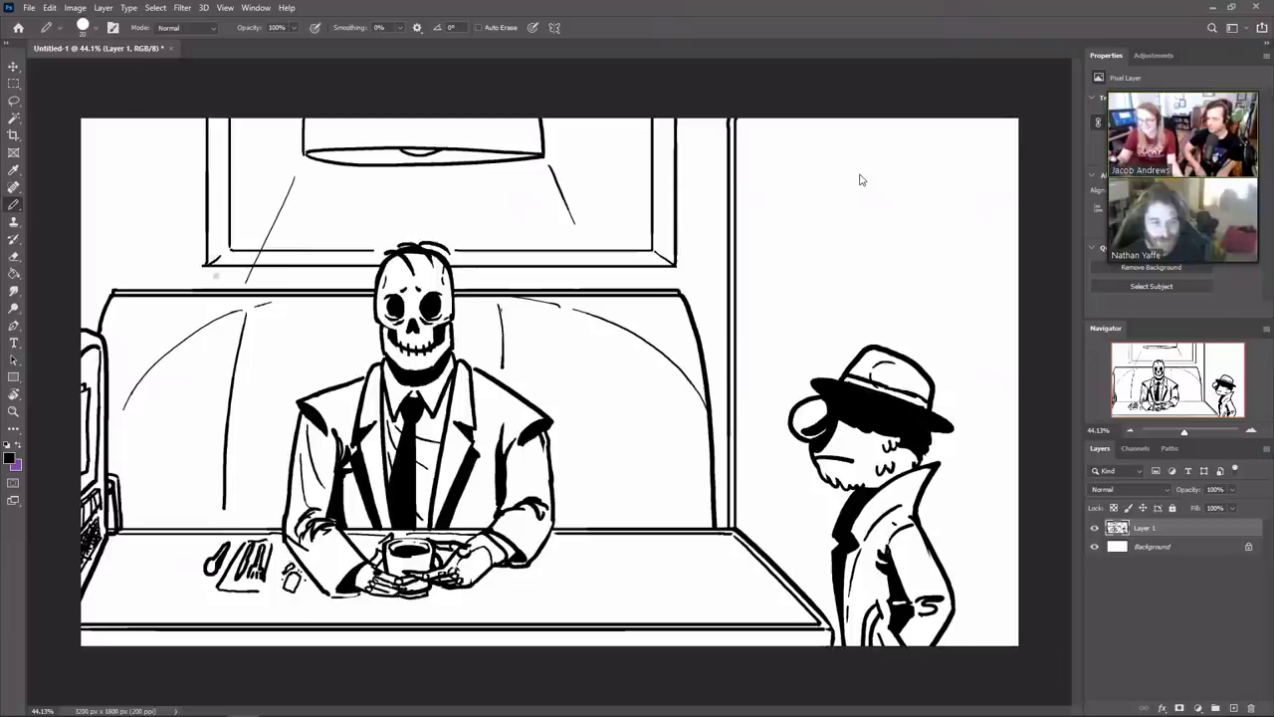
Draw a second outline around the outside of the wall frame and fill the gap between the two outlines black
mouse_move(201, 118)
mouse_down()
mouse_move(200, 273)
mouse_move(376, 274)
mouse_up()
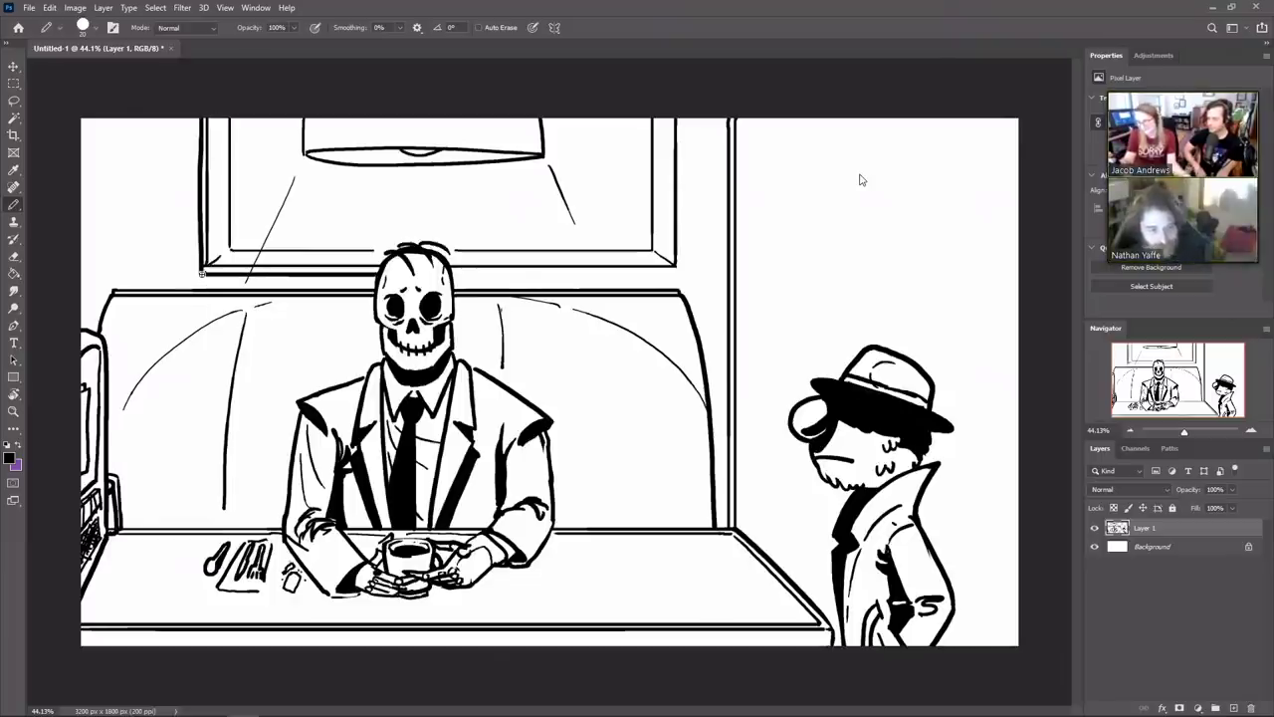
mouse_move(453, 274)
mouse_down()
mouse_move(682, 275)
mouse_move(682, 117)
mouse_up()
key(g)
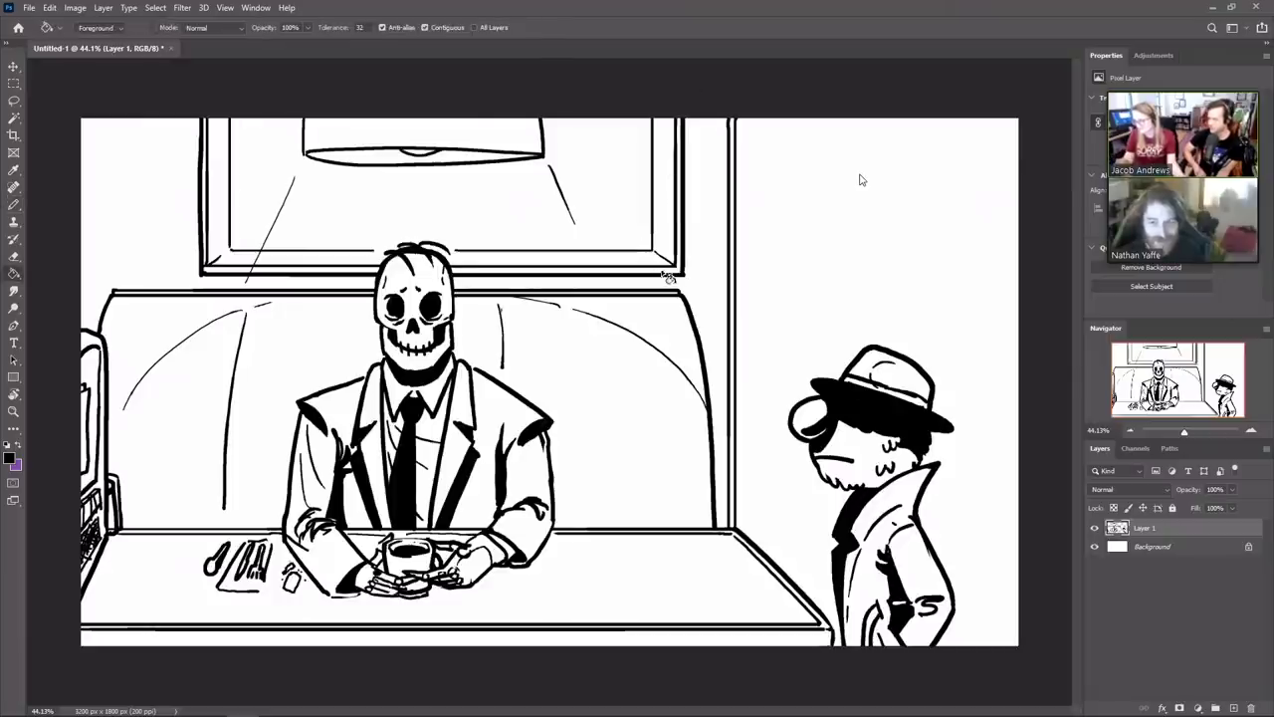
click(667, 275)
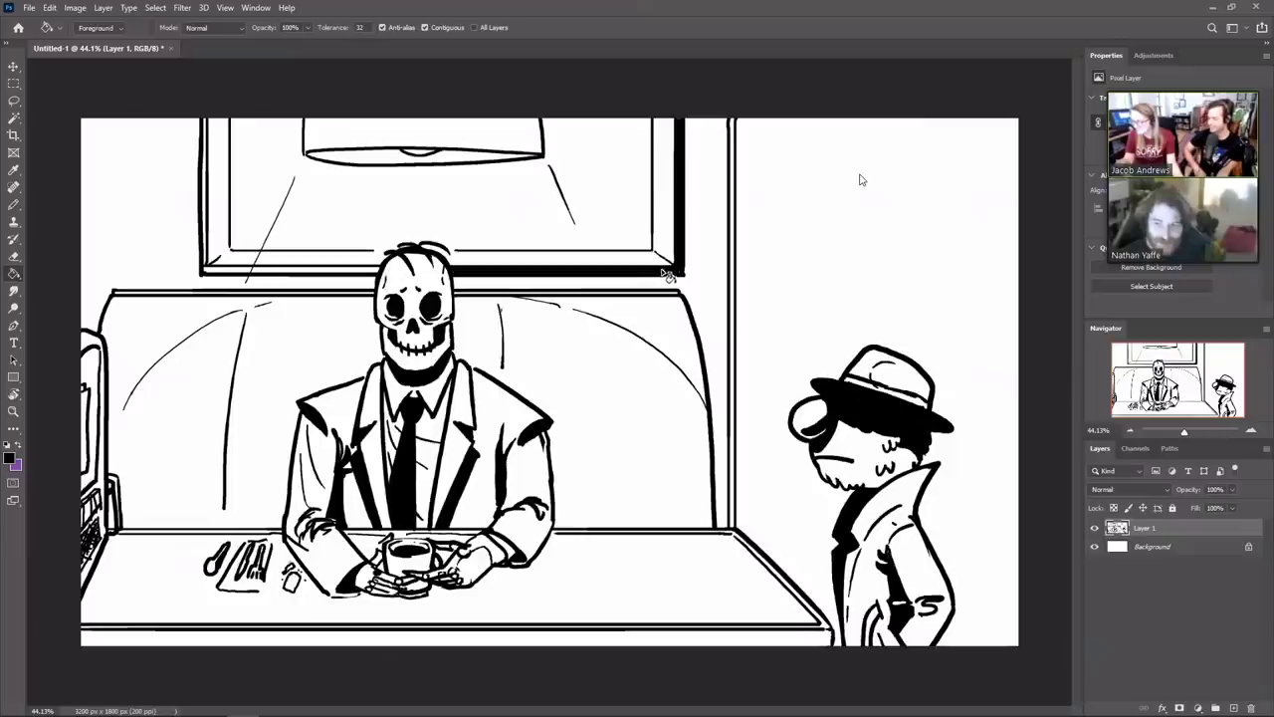
click(356, 271)
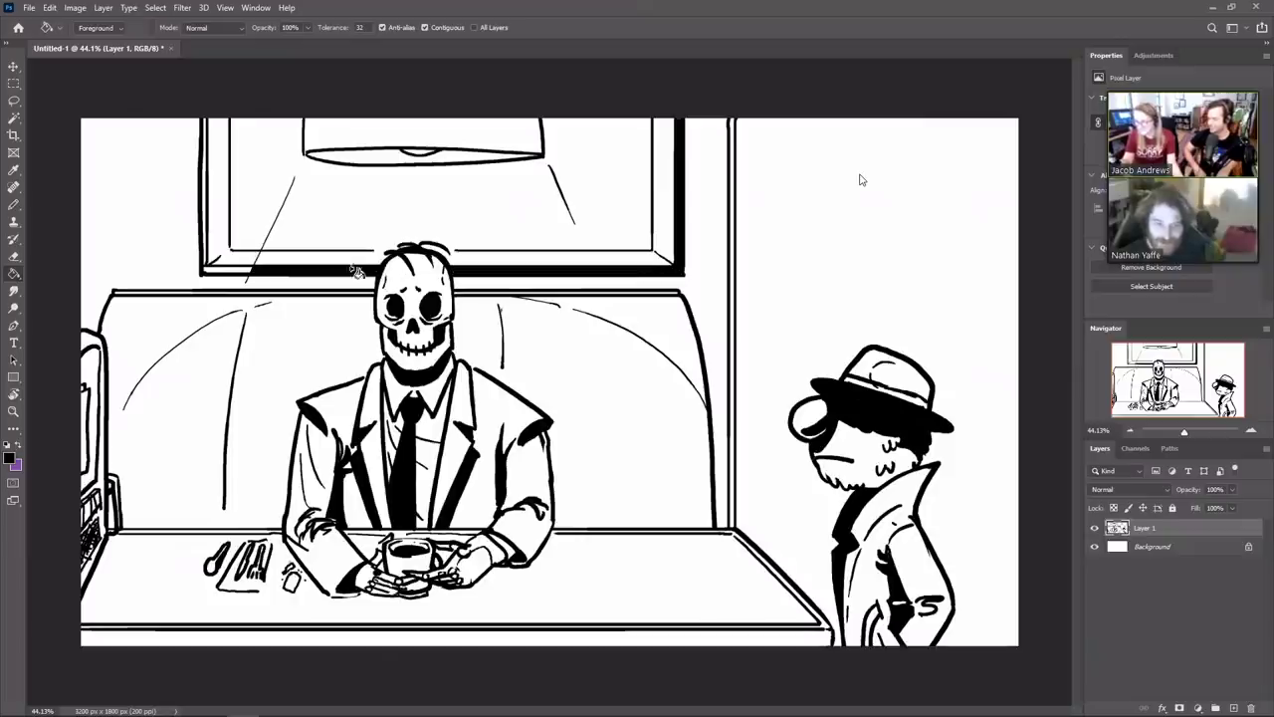
click(245, 269)
click(211, 227)
key(b)
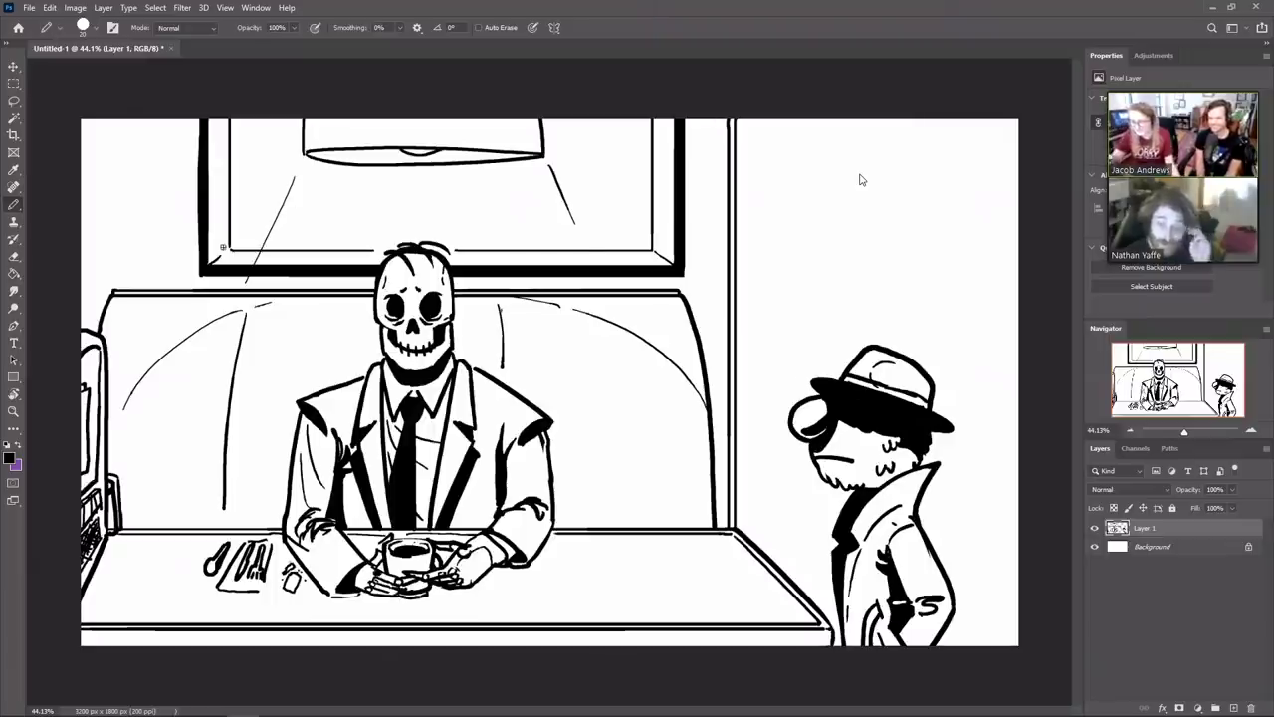
key(g)
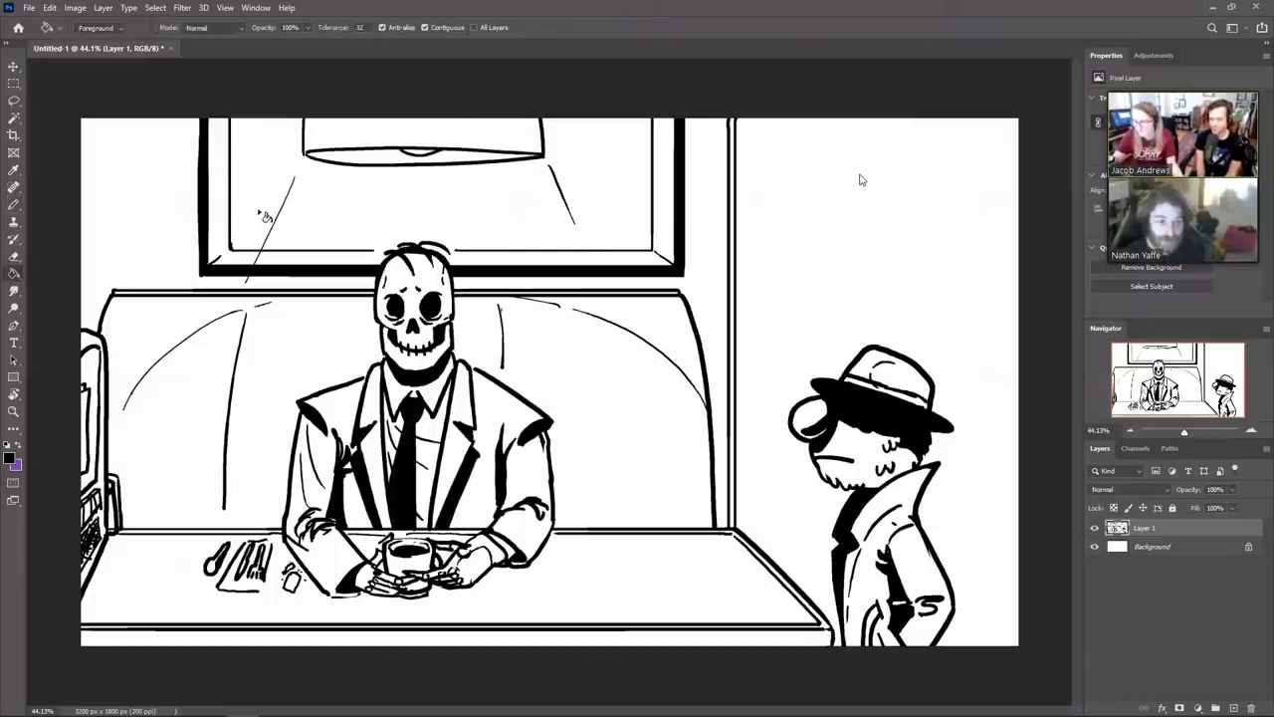
click(266, 214)
key(ctrl+z)
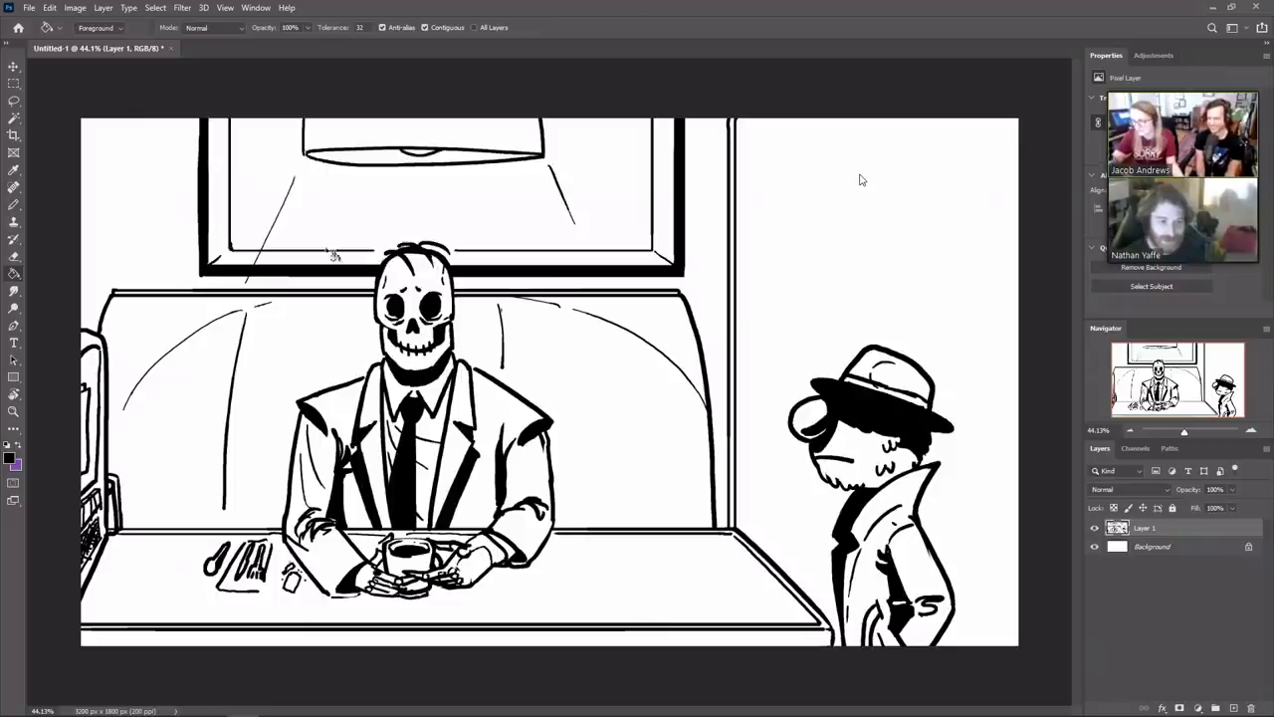
Add black shadows inside the cuffs of both of the skull-faced man's sleeves, tidying the edges
key(b)
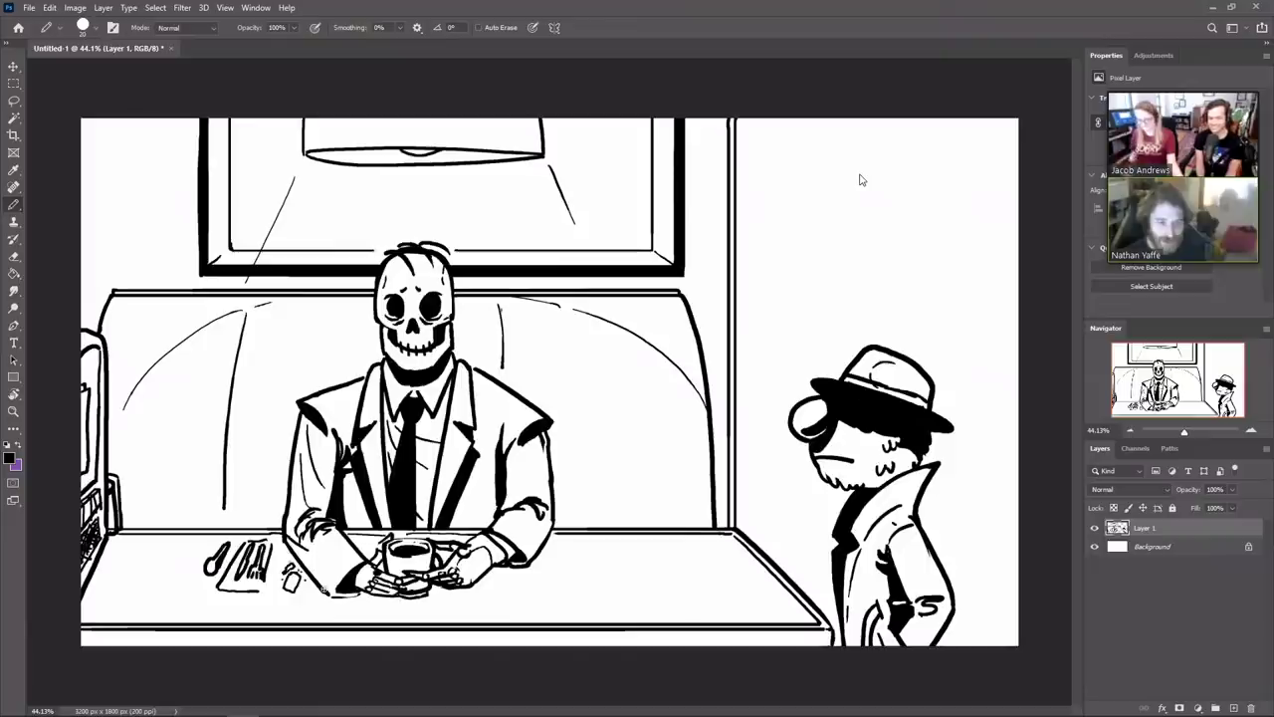
key(e)
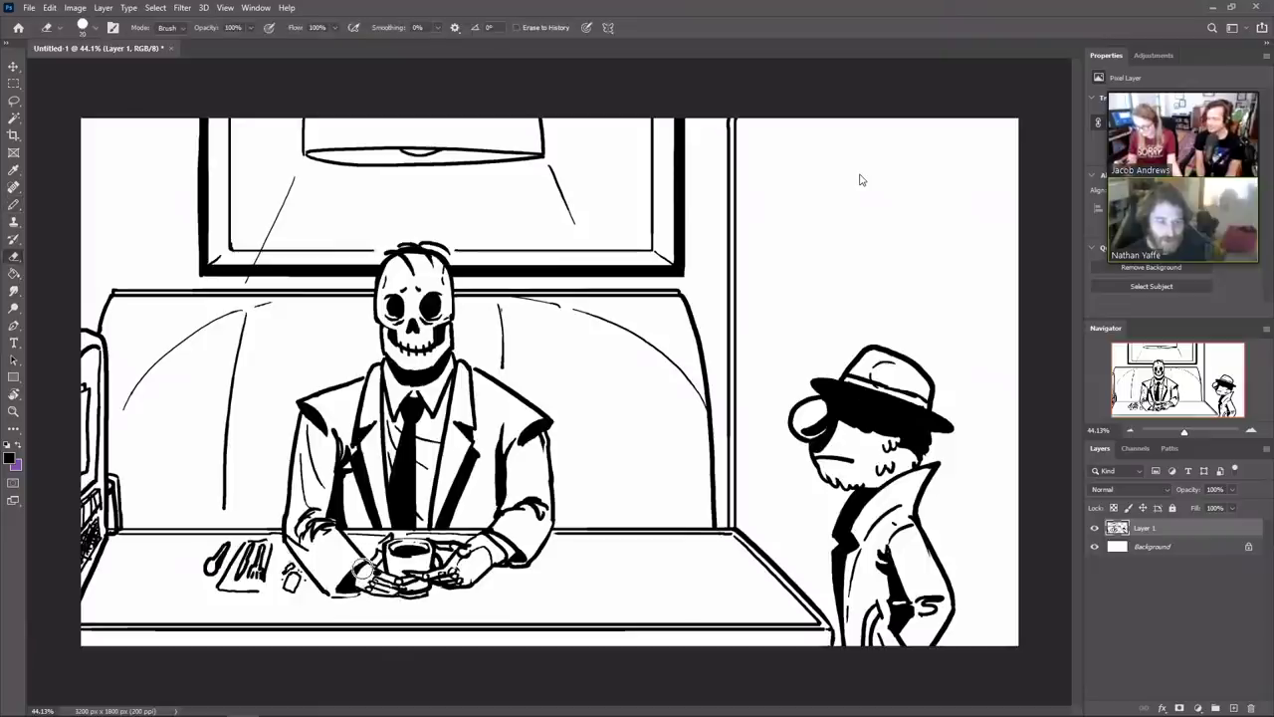
key(b)
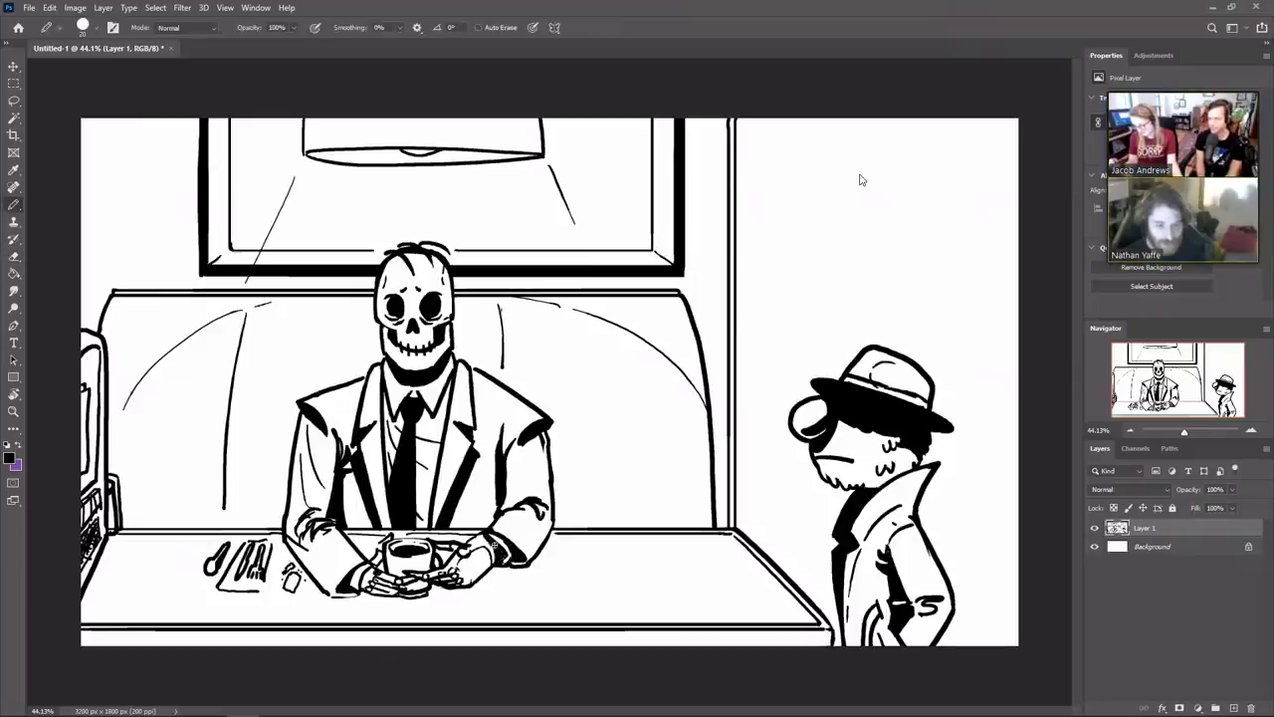
key(e)
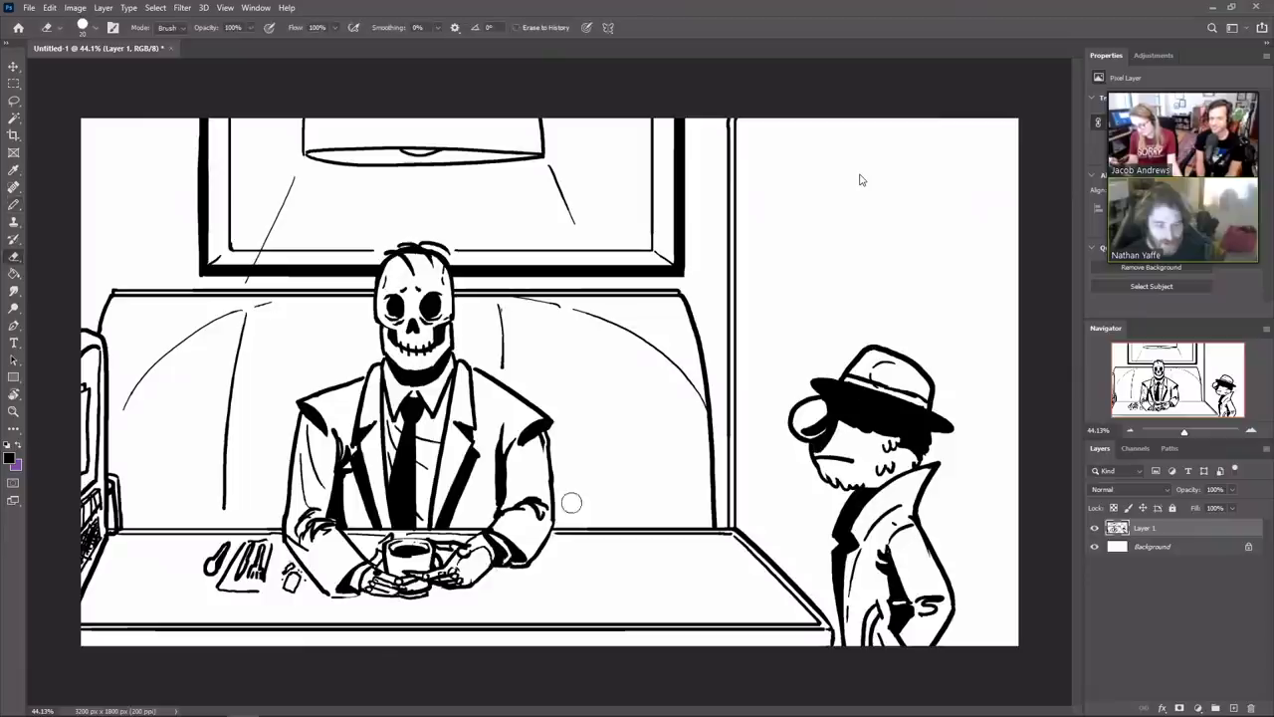
key(b)
Shade the underside of the skull-faced man's right-hand elbow black and add shadow beneath his hands and the cup
mouse_move(553, 528)
mouse_down()
mouse_move(532, 572)
mouse_move(486, 576)
mouse_up()
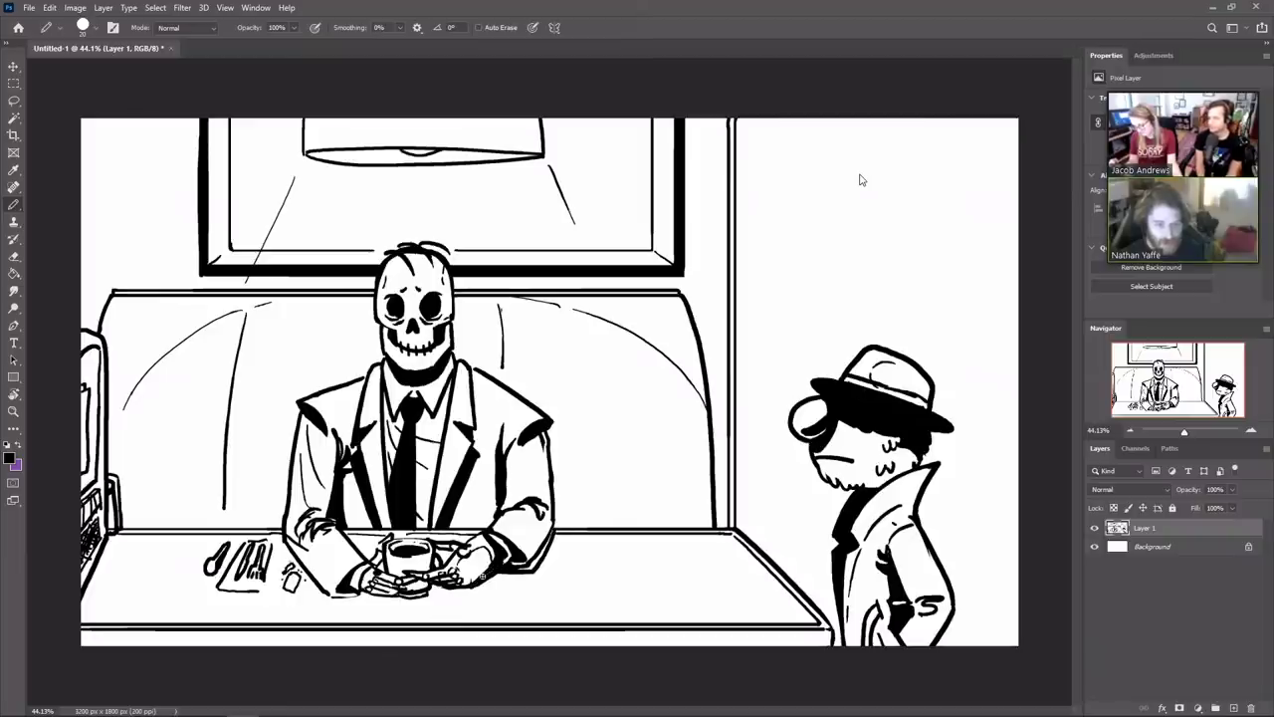
mouse_move(517, 570)
mouse_down()
mouse_move(539, 561)
mouse_move(554, 527)
mouse_up()
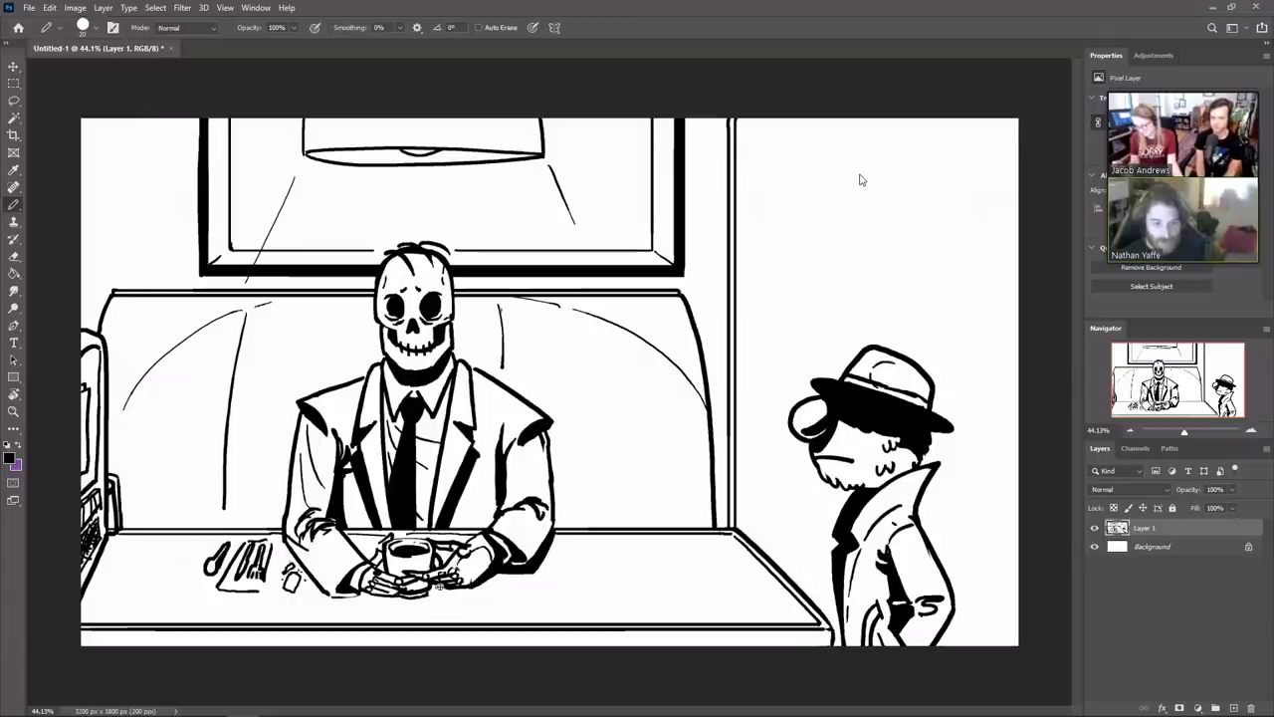
mouse_move(443, 594)
mouse_down()
mouse_move(357, 591)
mouse_move(444, 590)
mouse_up()
drag(362, 592, 406, 599)
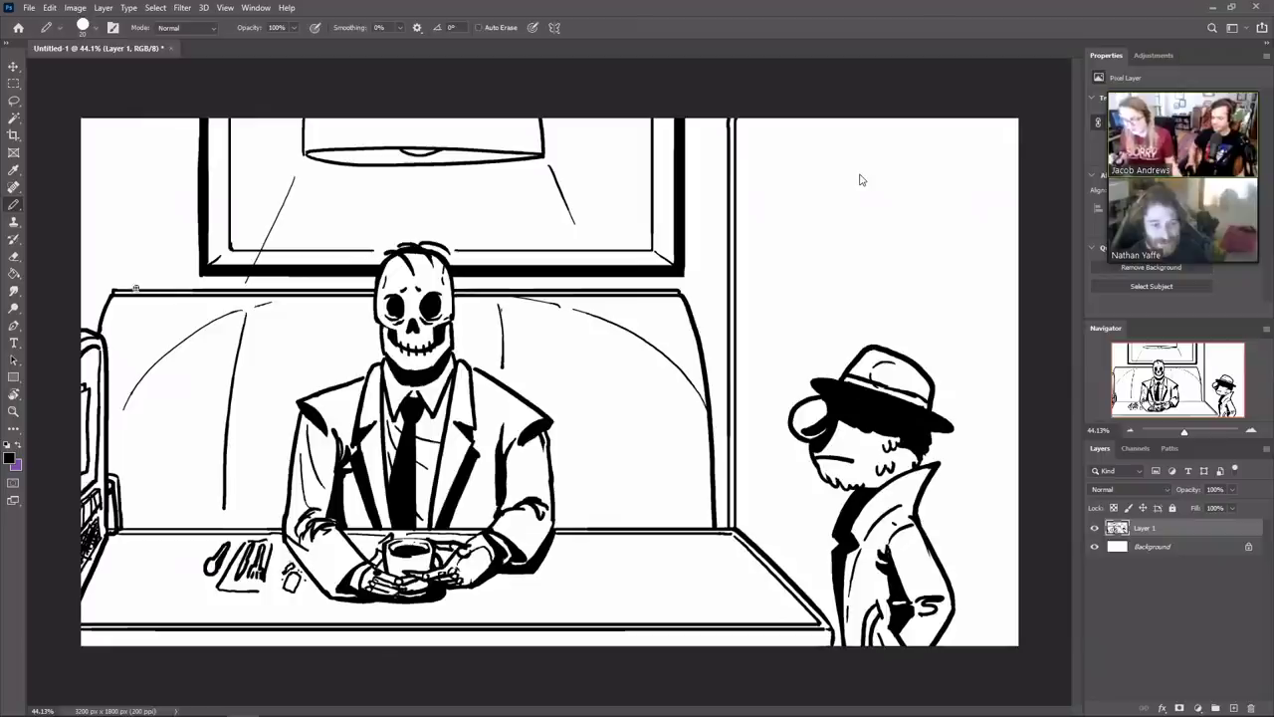
Draw a double vertical wall line above the booth's left corner and window blinds with black gaps between the slats along the canvas edge
drag(118, 290, 117, 118)
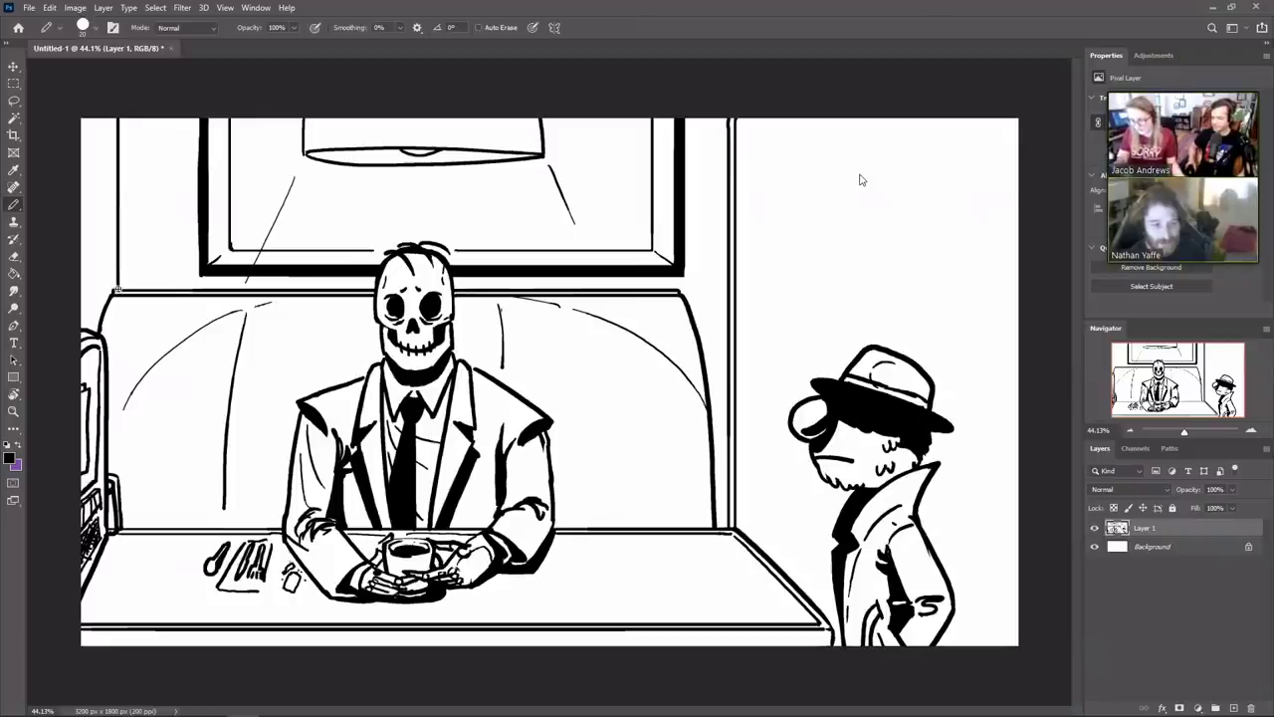
drag(105, 306, 107, 117)
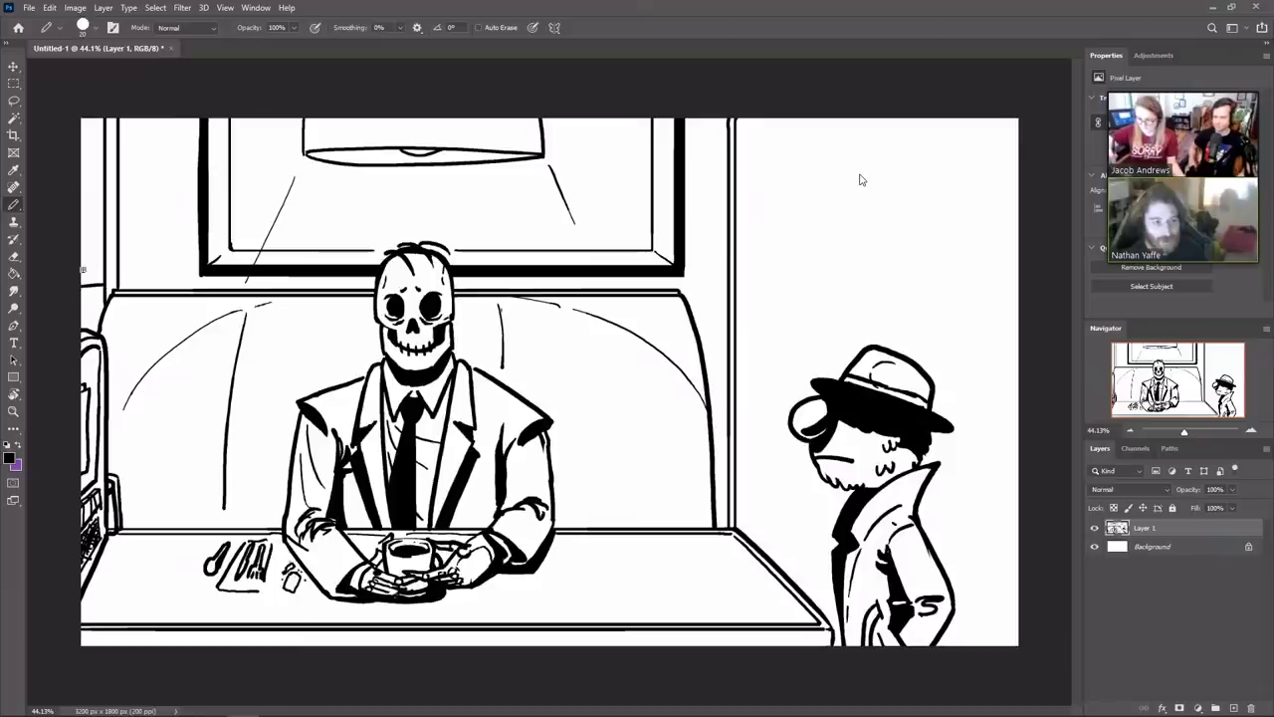
mouse_move(104, 270)
mouse_down()
mouse_move(80, 269)
mouse_move(81, 203)
mouse_up()
mouse_move(106, 194)
mouse_down()
mouse_move(81, 195)
mouse_move(81, 122)
mouse_up()
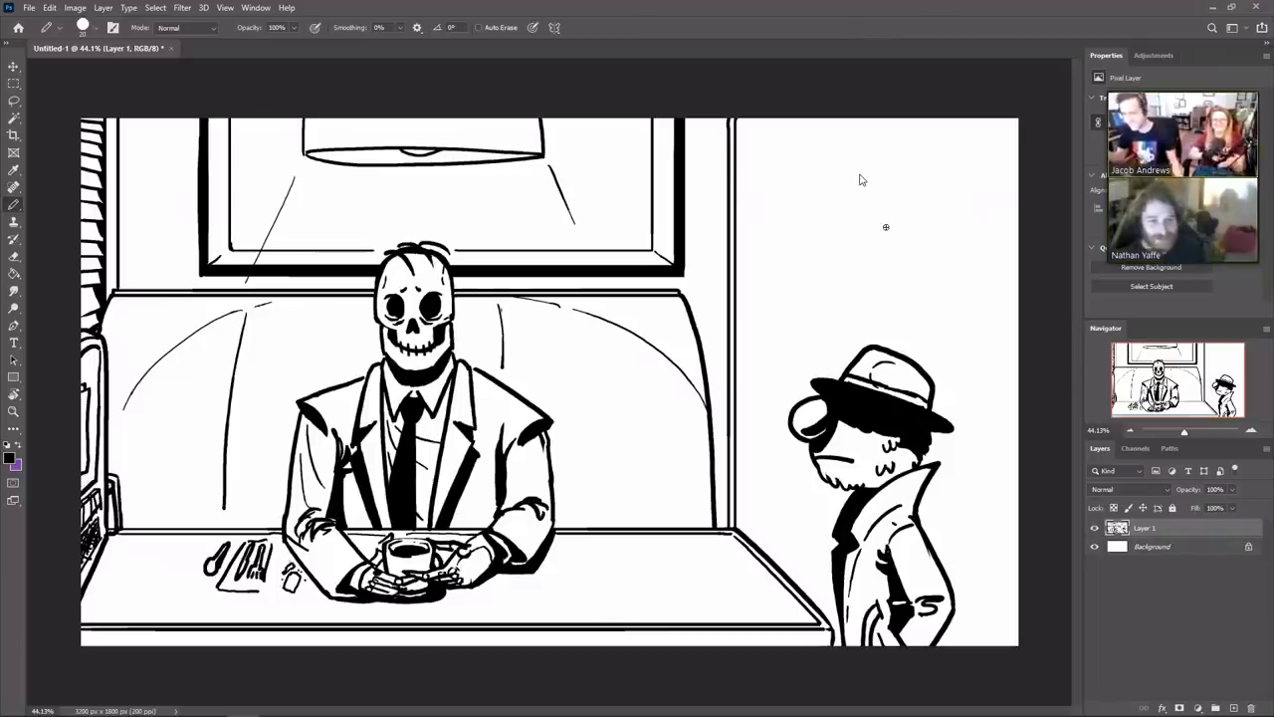
Hide the diner drawing's layer and add a new blank layer for sketching with the Brush tool
click(1094, 529)
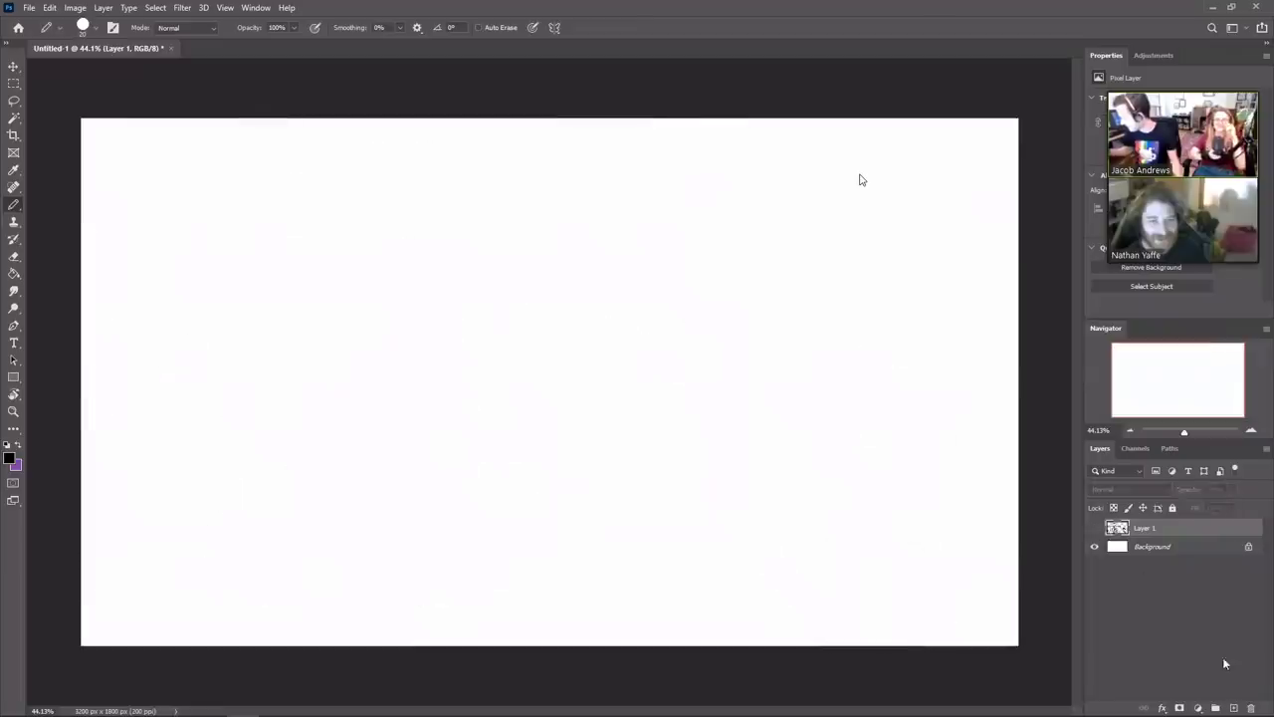
click(1233, 708)
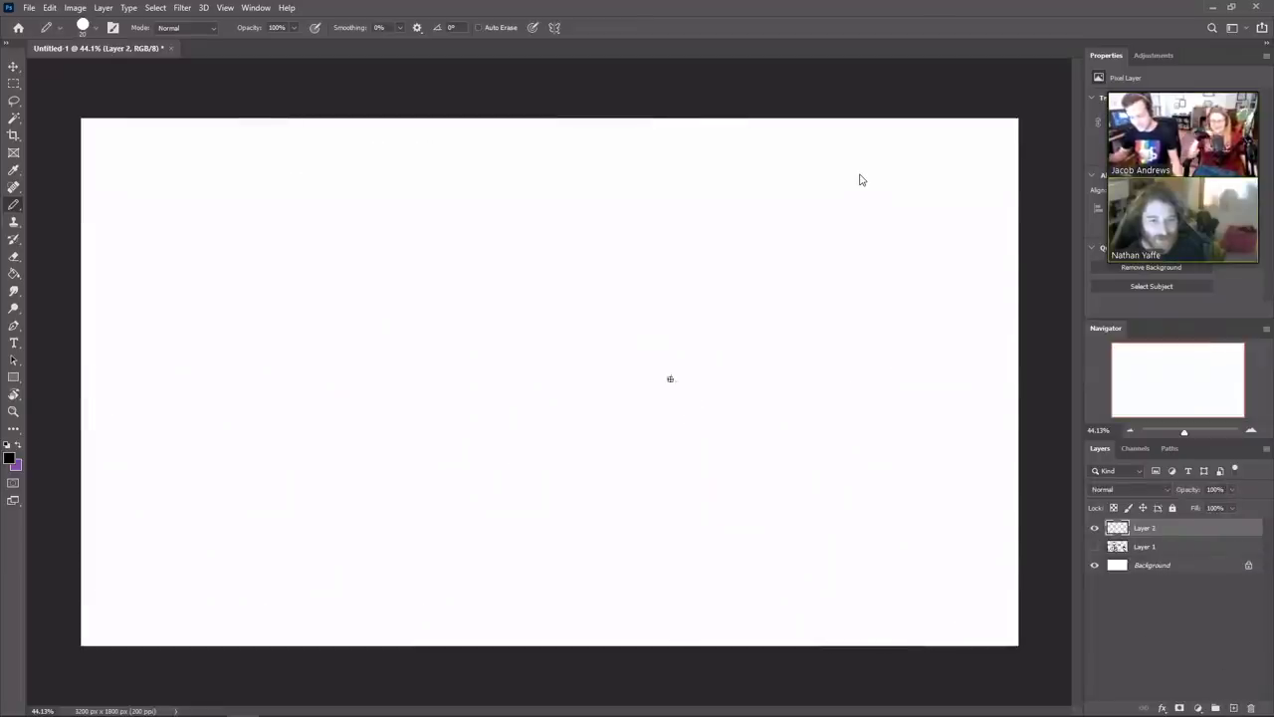
right_click(17, 206)
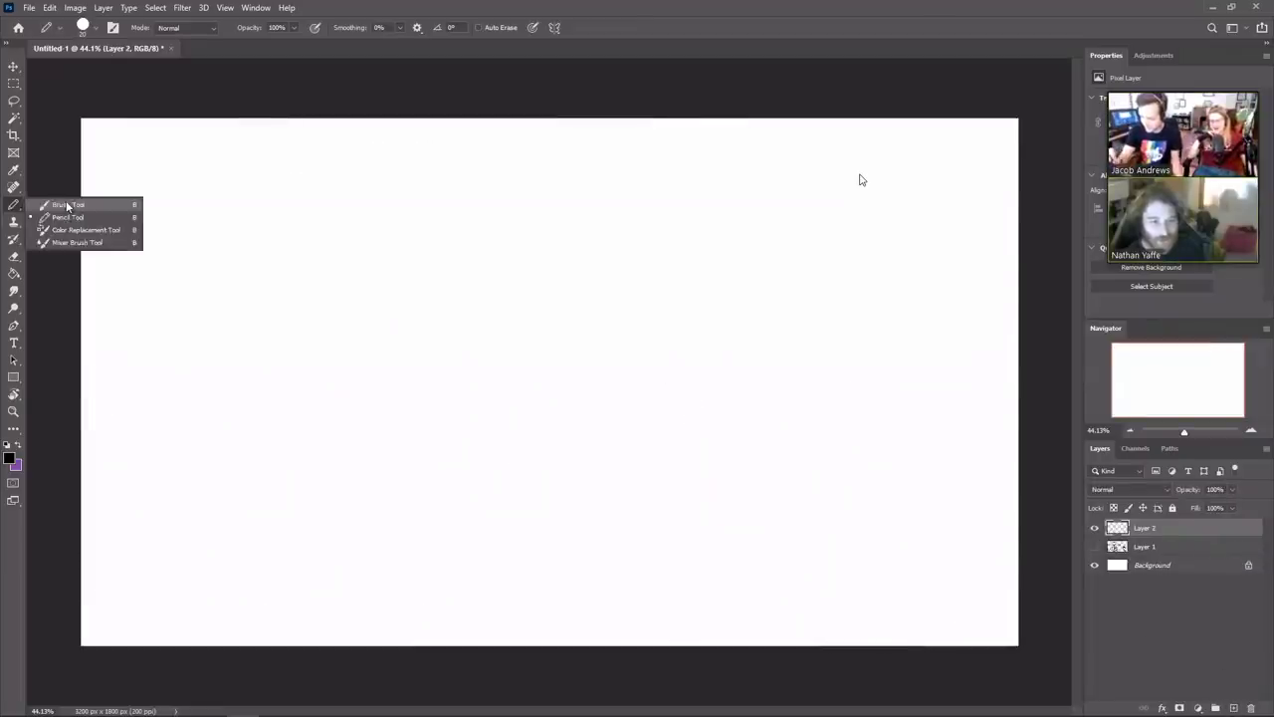
click(67, 205)
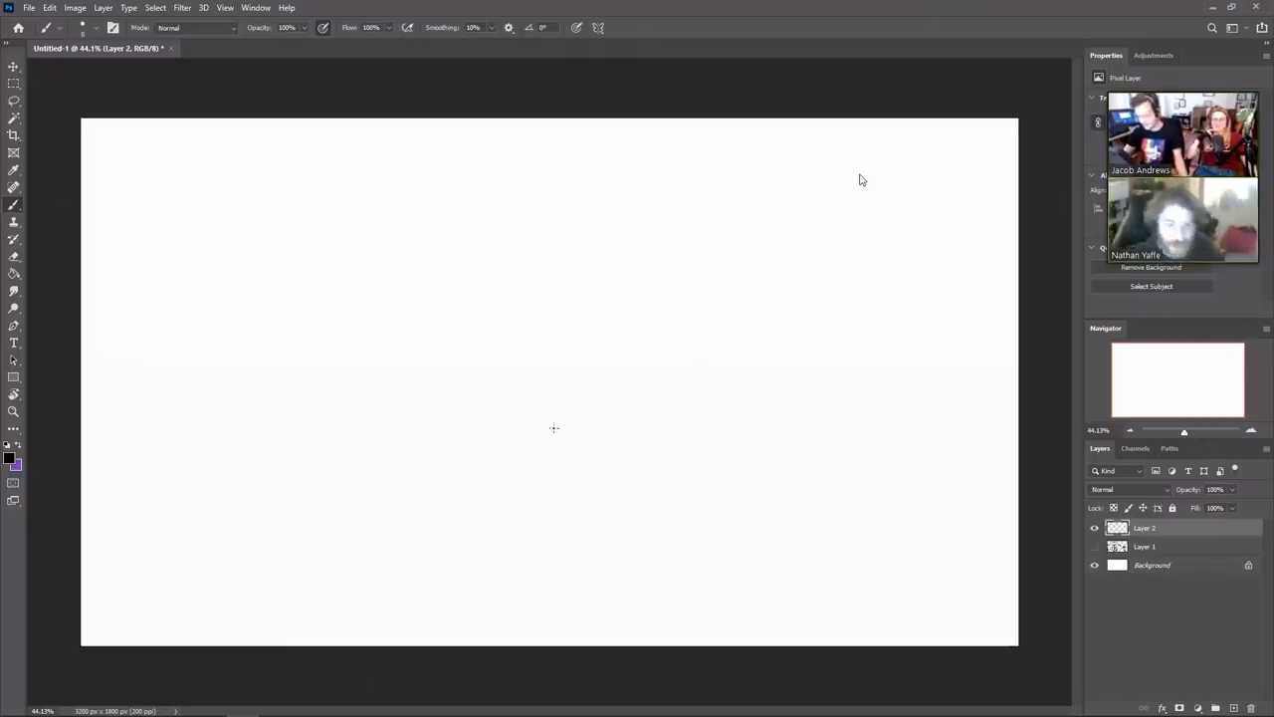
Sketch a tall, tapering bird head and neck with an open pointed beak facing left and a round eye with a dark pupil
shift+click(435, 570)
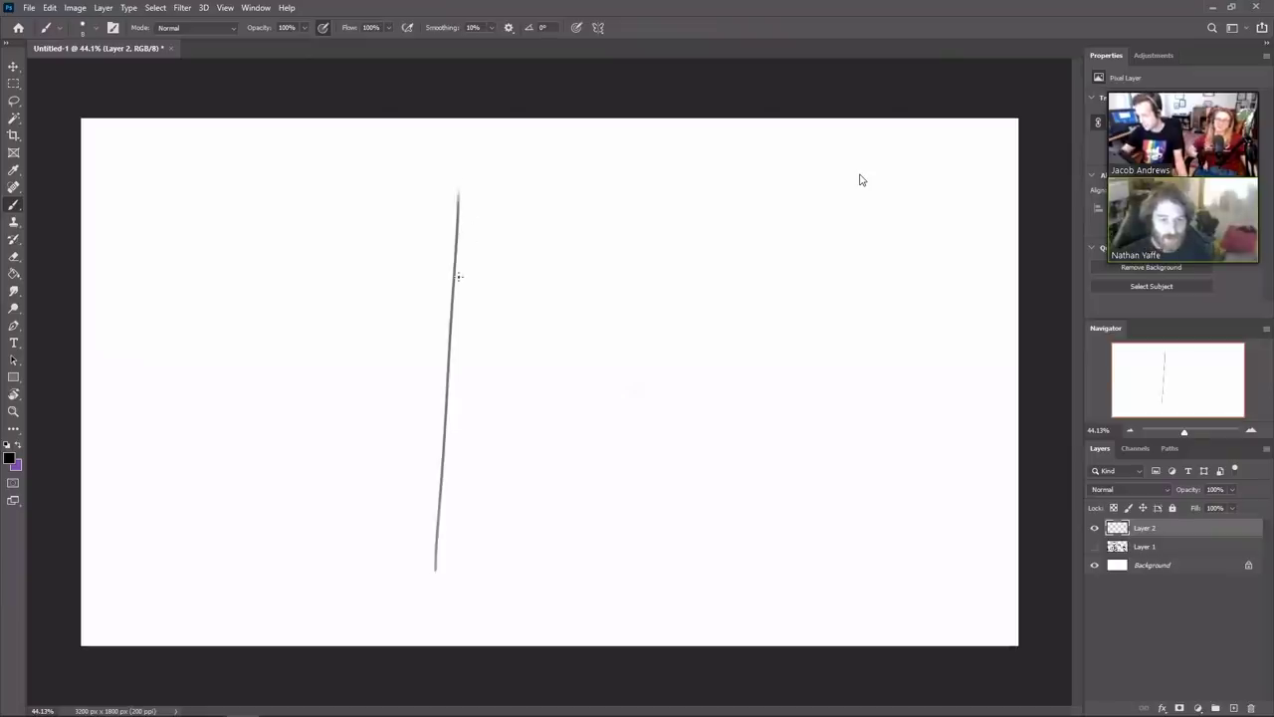
key(ctrl+z)
mouse_move(427, 574)
mouse_down()
mouse_move(454, 213)
mouse_move(626, 251)
mouse_move(626, 477)
mouse_move(648, 575)
mouse_up()
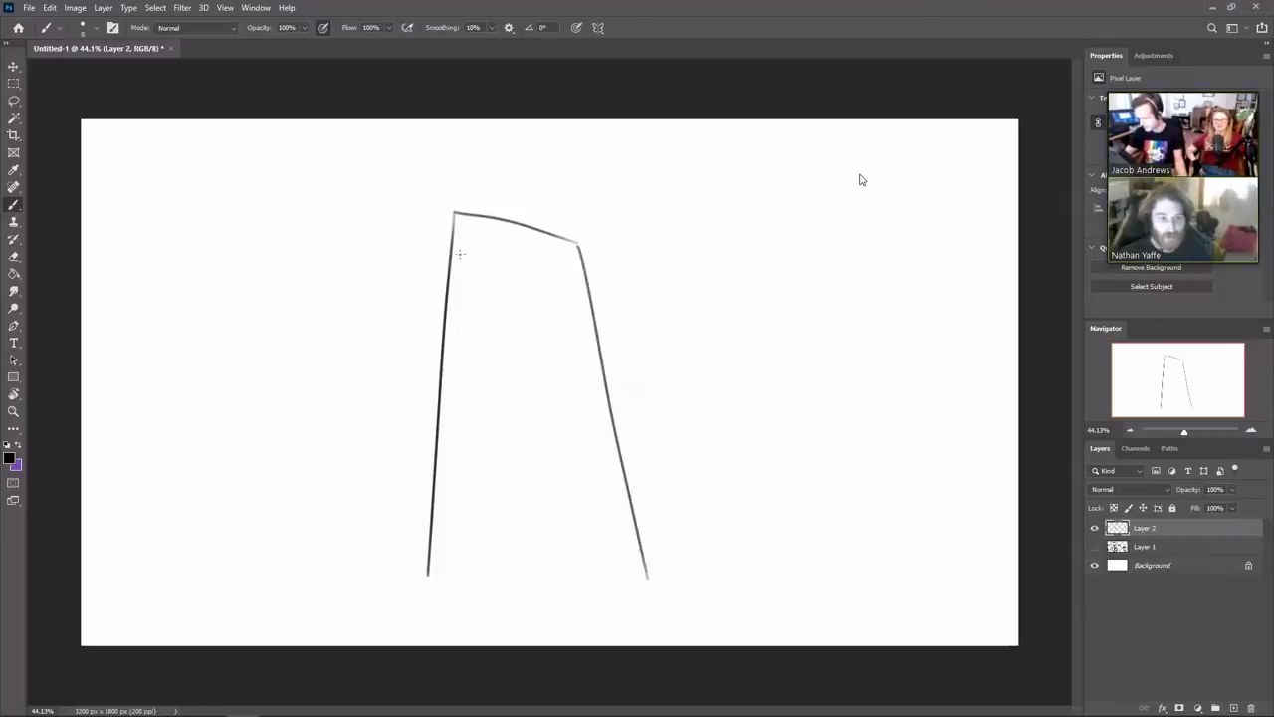
mouse_move(450, 252)
mouse_down()
mouse_move(401, 240)
mouse_move(447, 281)
mouse_move(404, 309)
mouse_move(442, 312)
mouse_up()
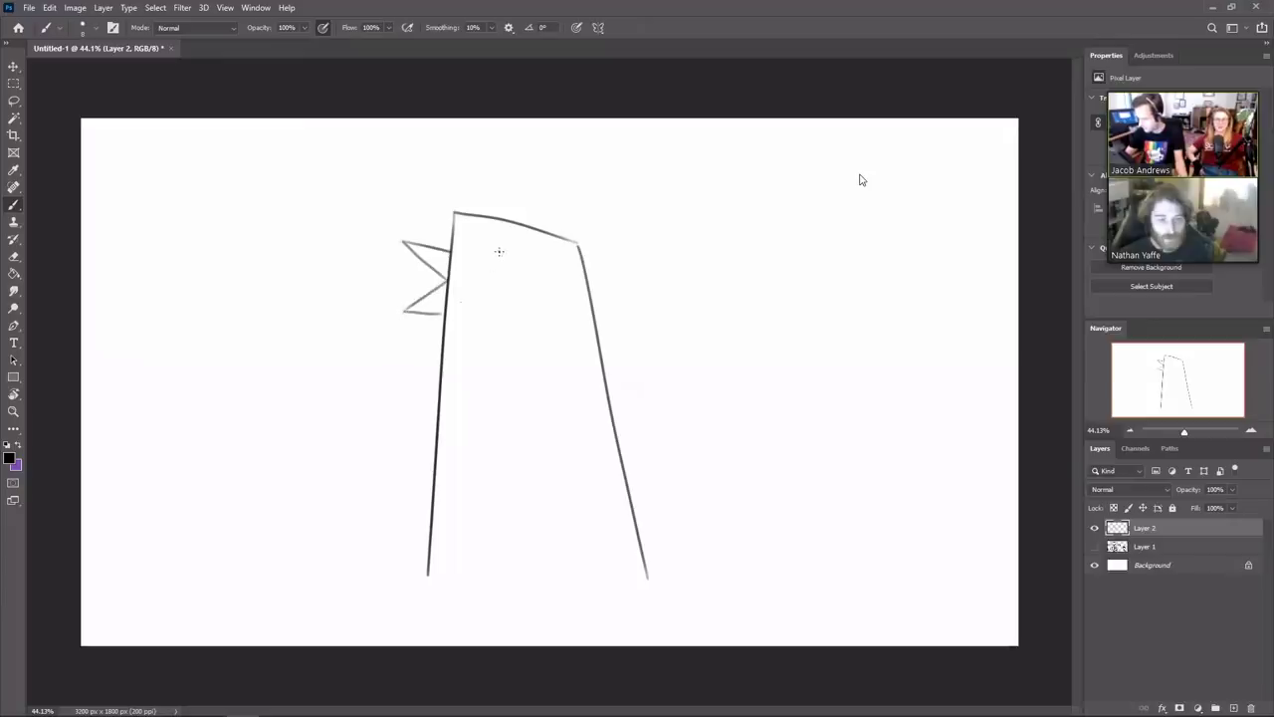
mouse_move(506, 269)
mouse_down()
mouse_move(523, 265)
mouse_move(516, 279)
mouse_move(524, 265)
mouse_move(507, 268)
mouse_up()
key(ctrl+z)
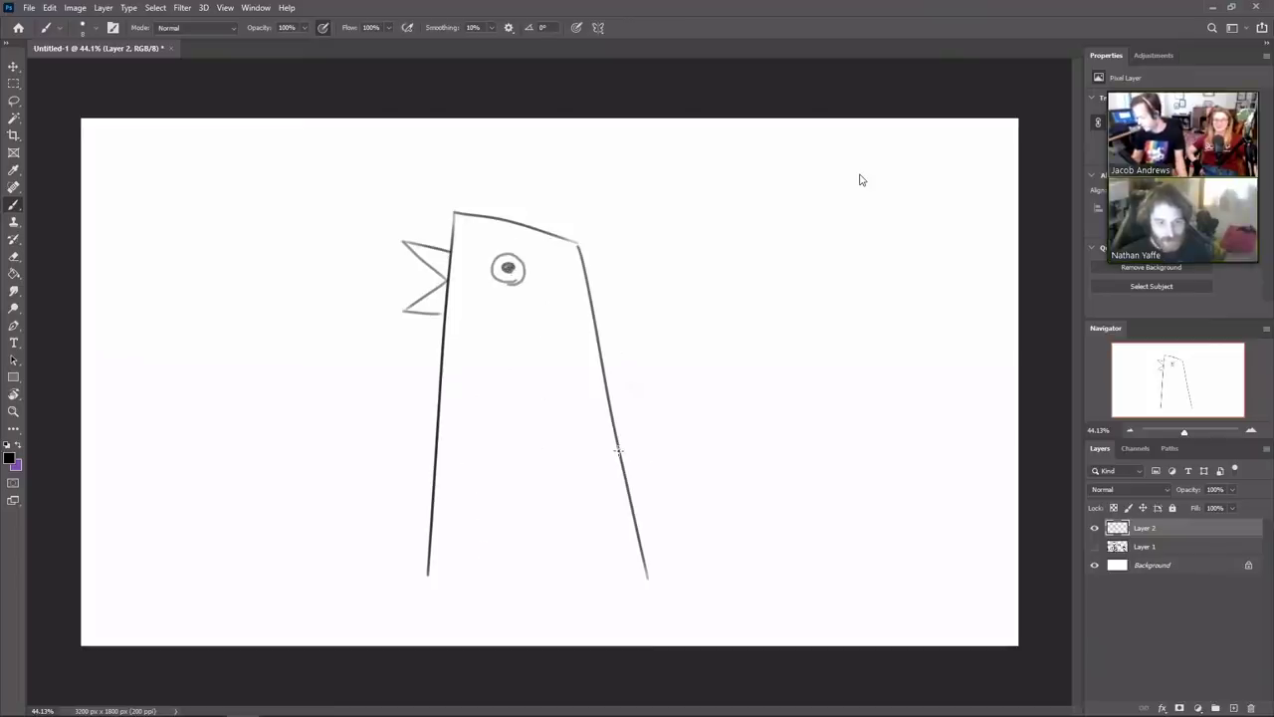
Sketch a low boxy body behind the bird's neck with a long baseline, and erase the neck line inside the body
drag(619, 450, 790, 443)
key(ctrl+z)
mouse_move(620, 450)
mouse_down()
mouse_move(839, 448)
mouse_move(796, 452)
mouse_move(797, 561)
mouse_up()
drag(431, 575, 816, 581)
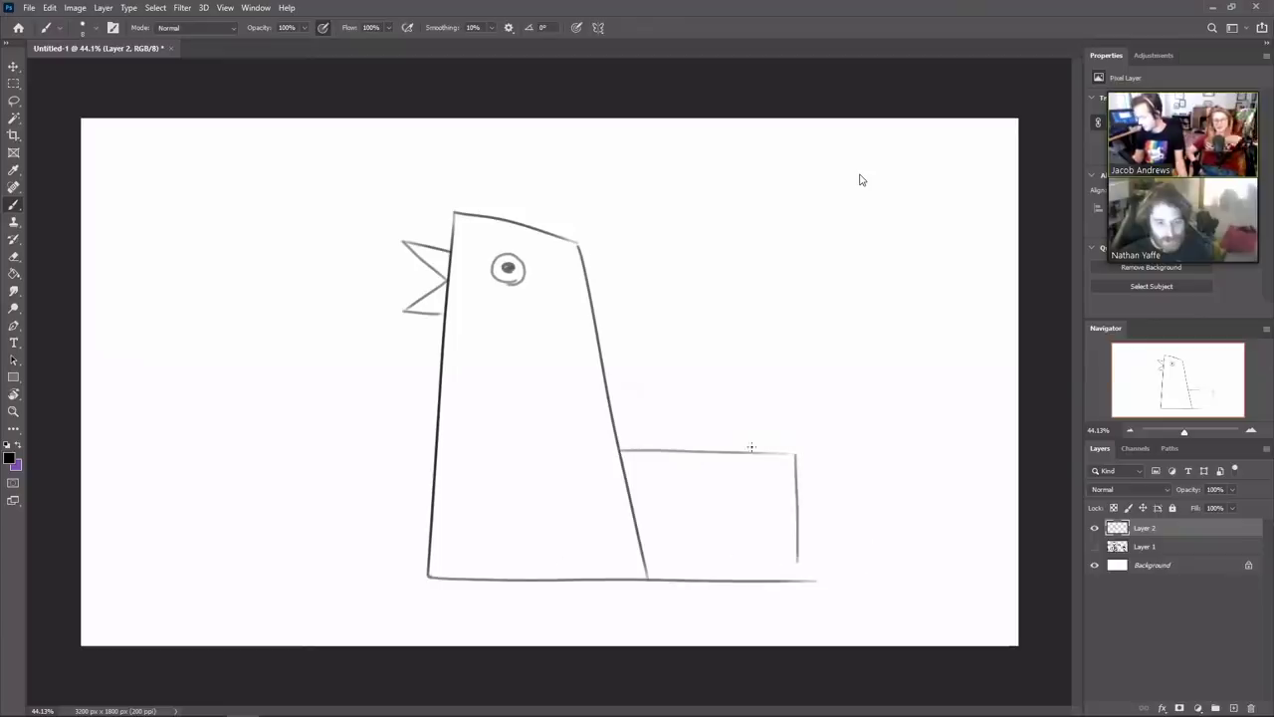
key(e)
drag(620, 458, 648, 560)
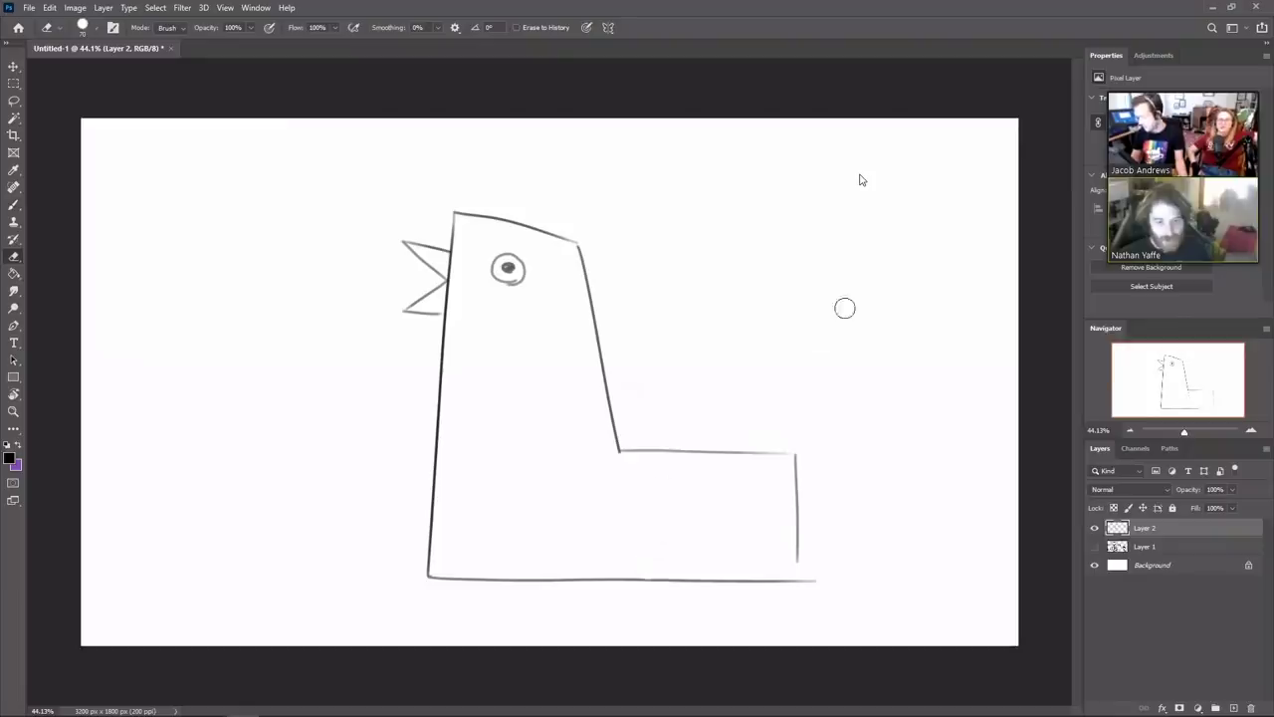
Draw a tapered scarf across the bird's neck with a knot and curved tail in front, plus a lobed comb on its head
key(b)
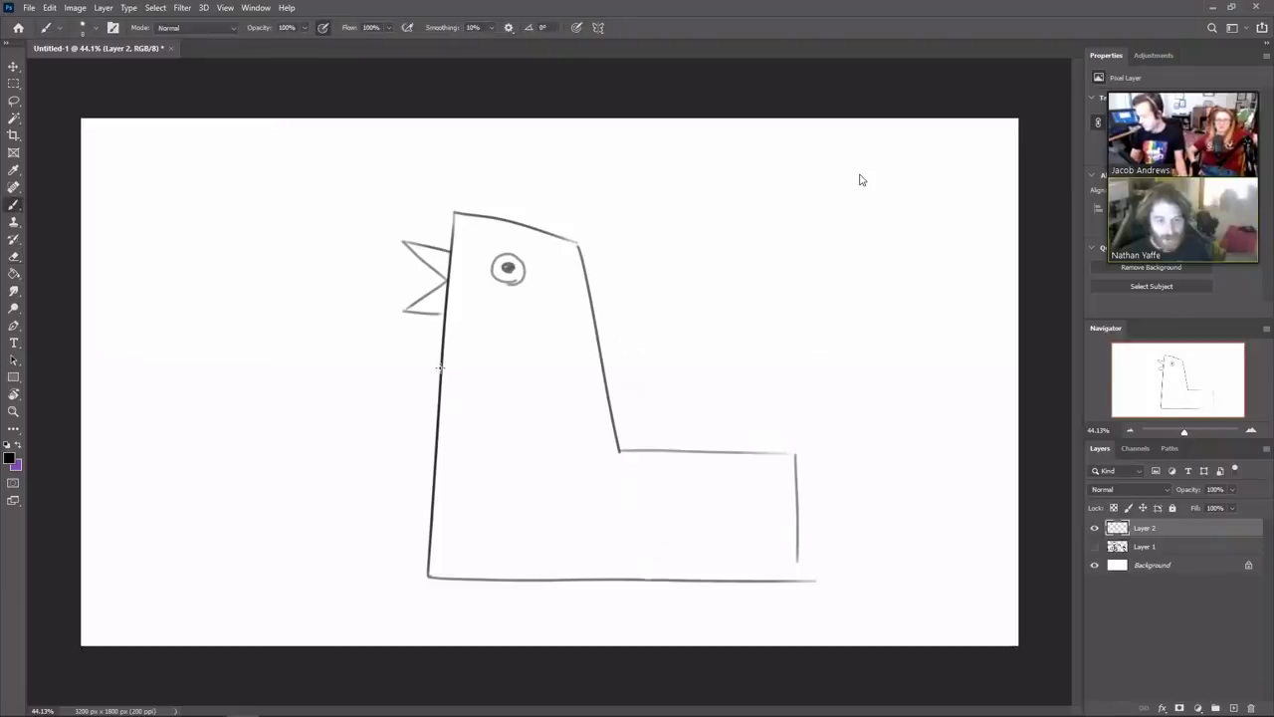
drag(440, 368, 595, 332)
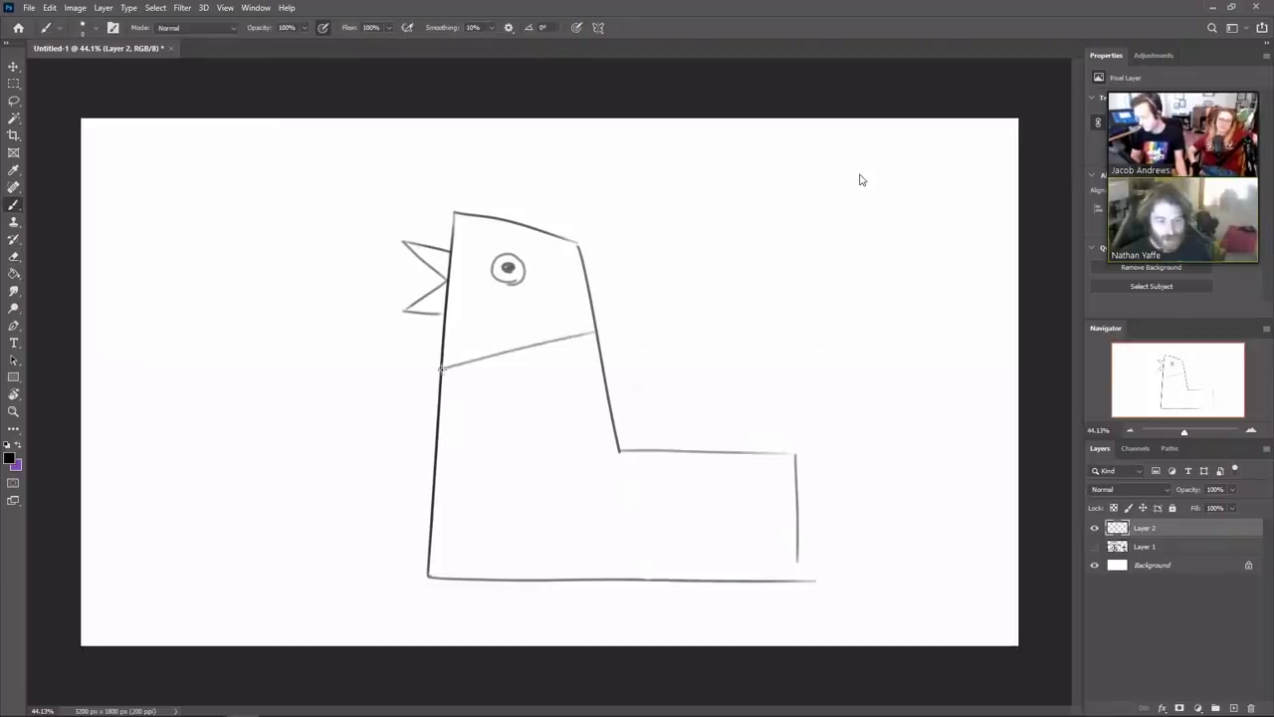
mouse_move(443, 368)
mouse_down()
mouse_move(471, 418)
mouse_move(604, 344)
mouse_up()
mouse_move(438, 369)
mouse_down()
mouse_move(432, 406)
mouse_move(443, 398)
mouse_move(376, 398)
mouse_move(360, 433)
mouse_up()
drag(441, 416, 362, 430)
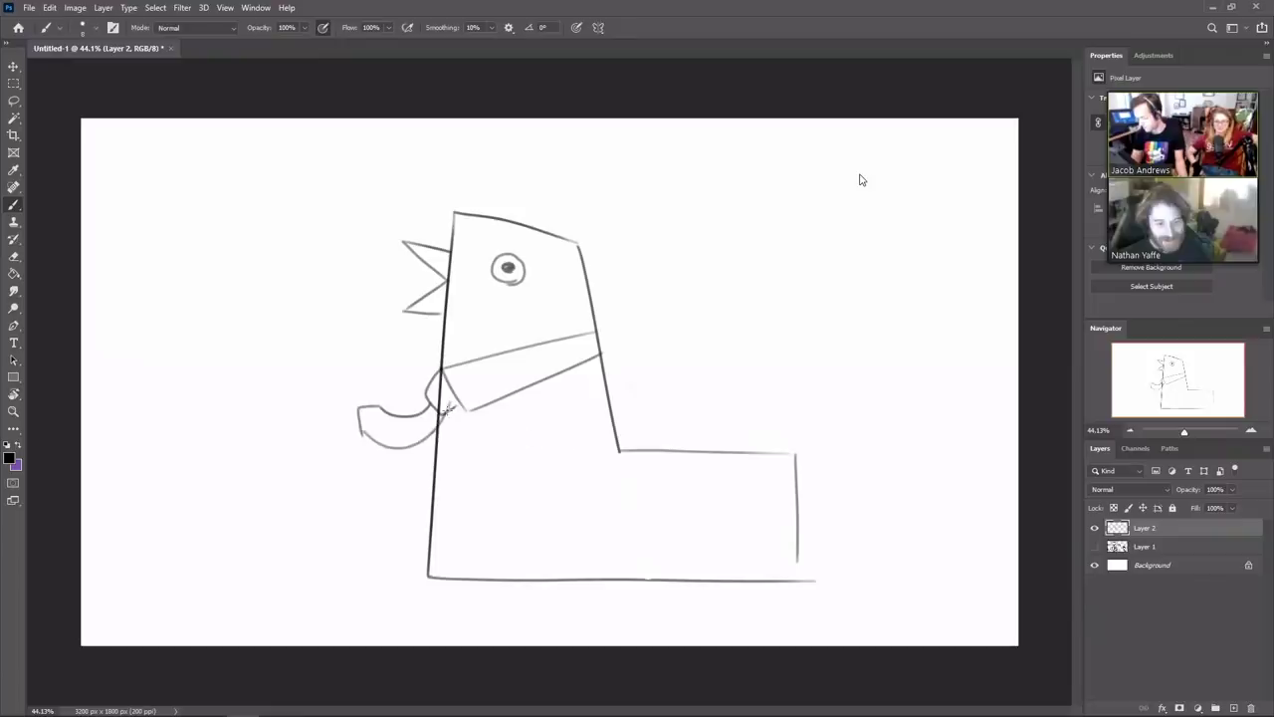
key(ctrl+z)
mouse_move(447, 412)
mouse_down()
mouse_move(373, 444)
mouse_move(363, 435)
mouse_up()
key(e)
drag(441, 382, 441, 405)
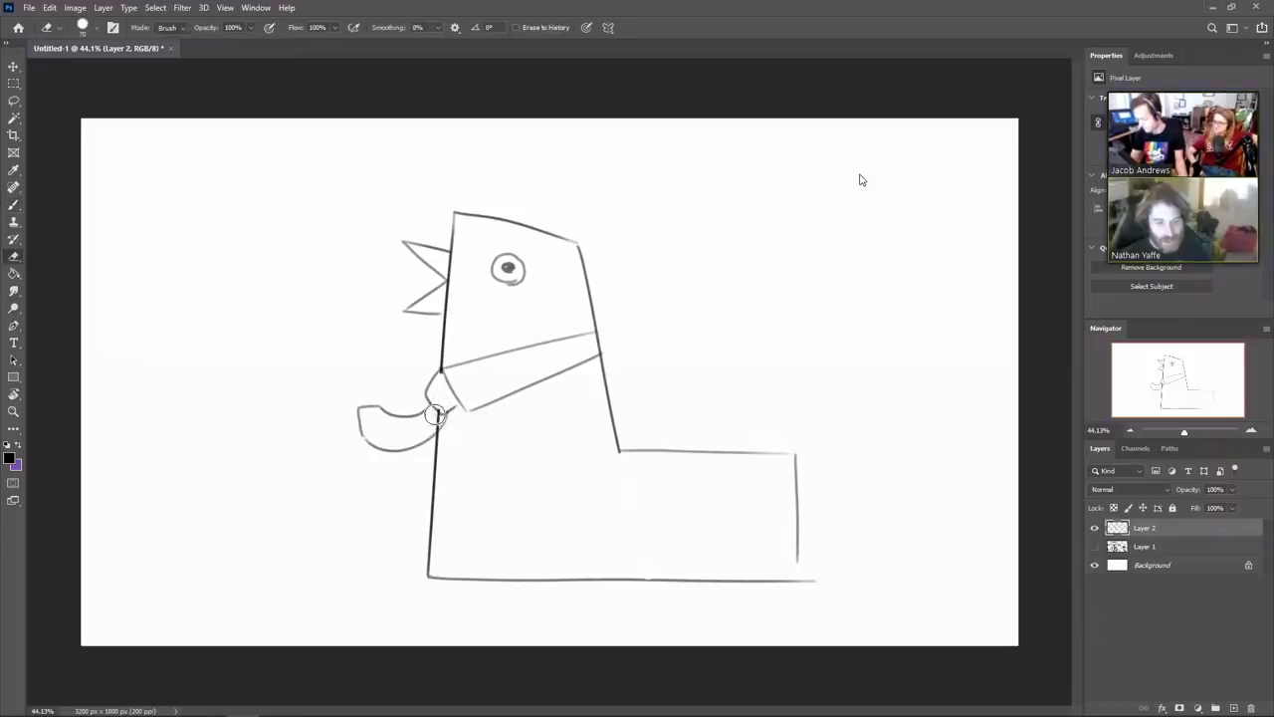
key(b)
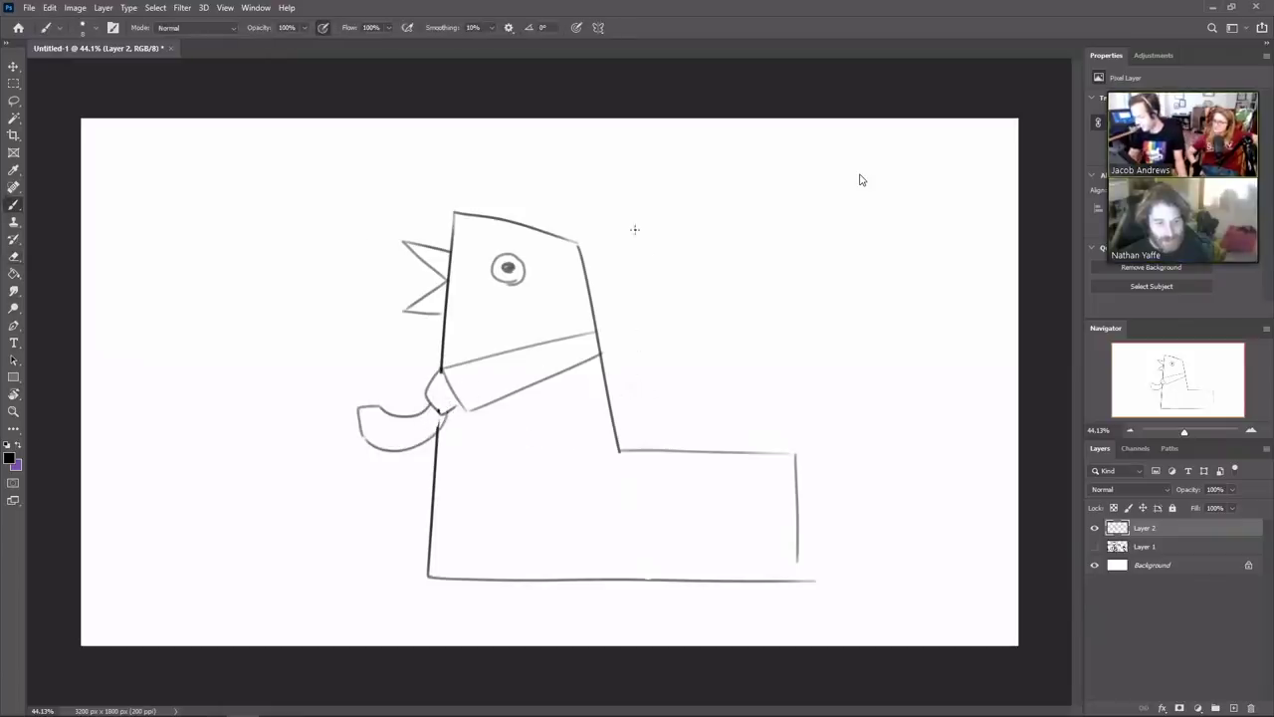
mouse_move(545, 231)
mouse_down()
mouse_move(515, 182)
mouse_move(508, 211)
mouse_move(470, 199)
mouse_move(501, 218)
mouse_up()
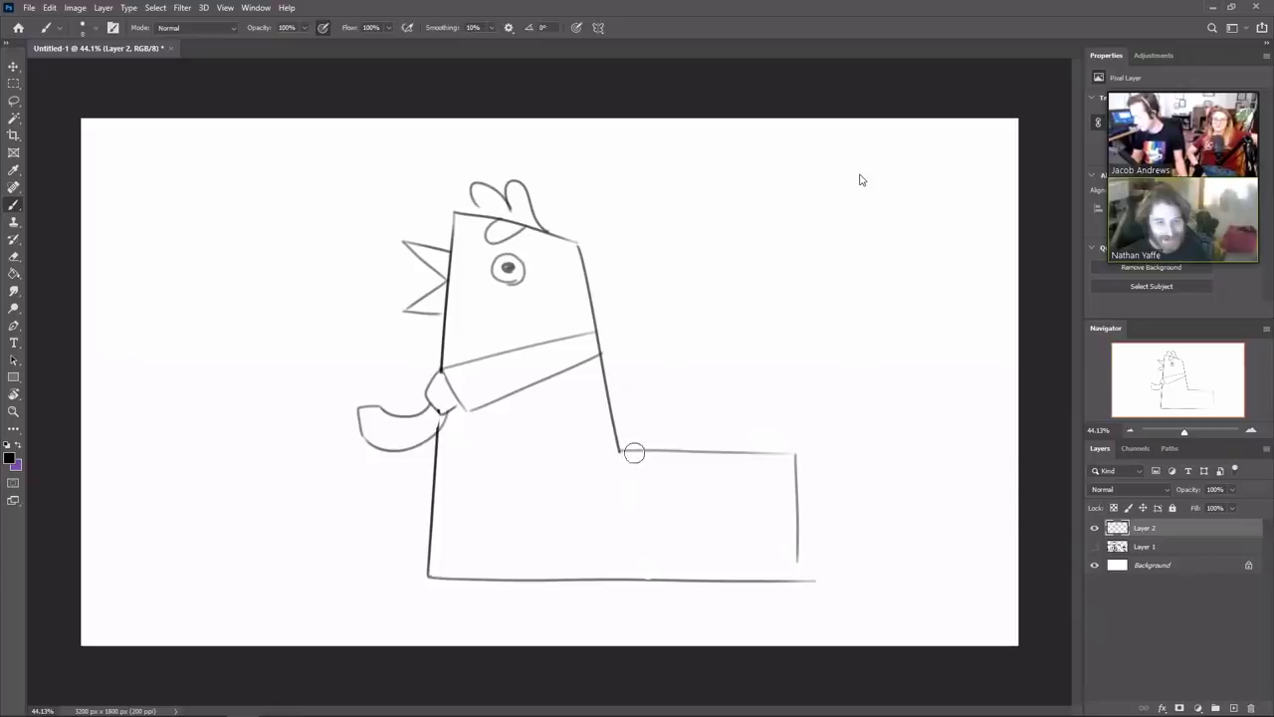
Erase the boxy body behind the bird and extend its sloping back line downward
key(e)
drag(626, 448, 626, 447)
mouse_move(796, 463)
mouse_down()
mouse_move(797, 577)
mouse_move(781, 582)
mouse_up()
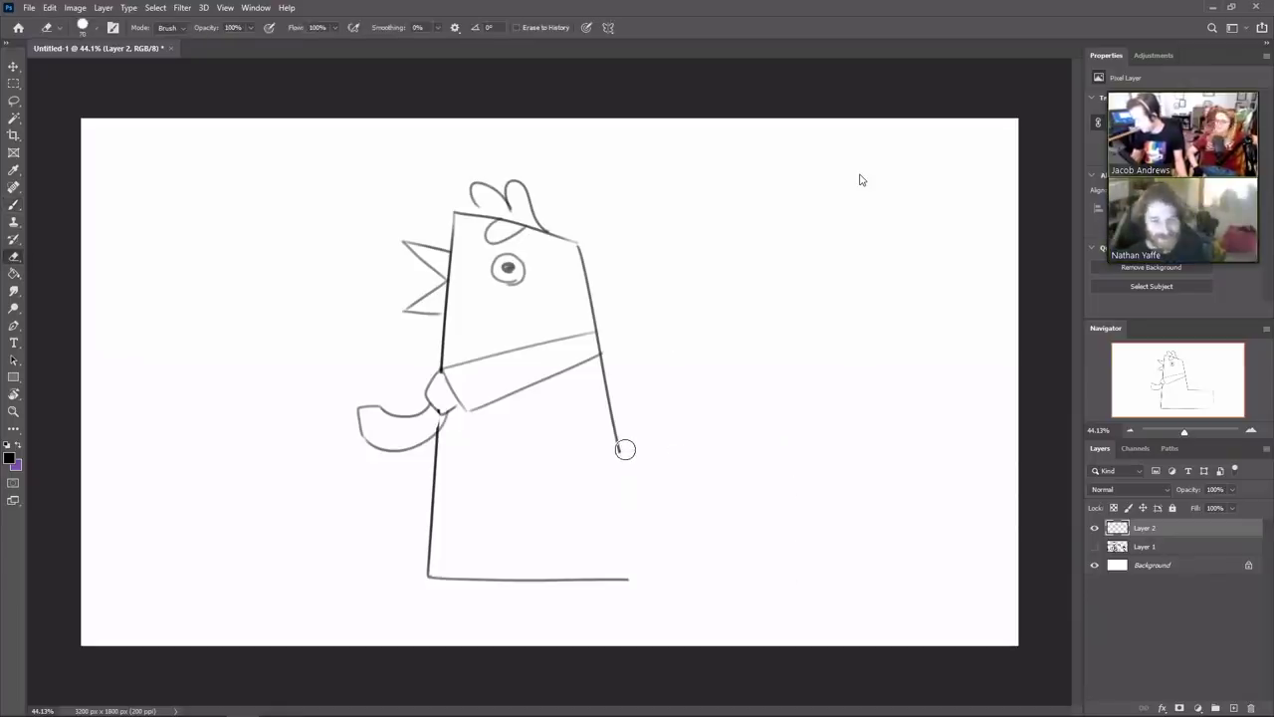
key(b)
drag(618, 444, 642, 546)
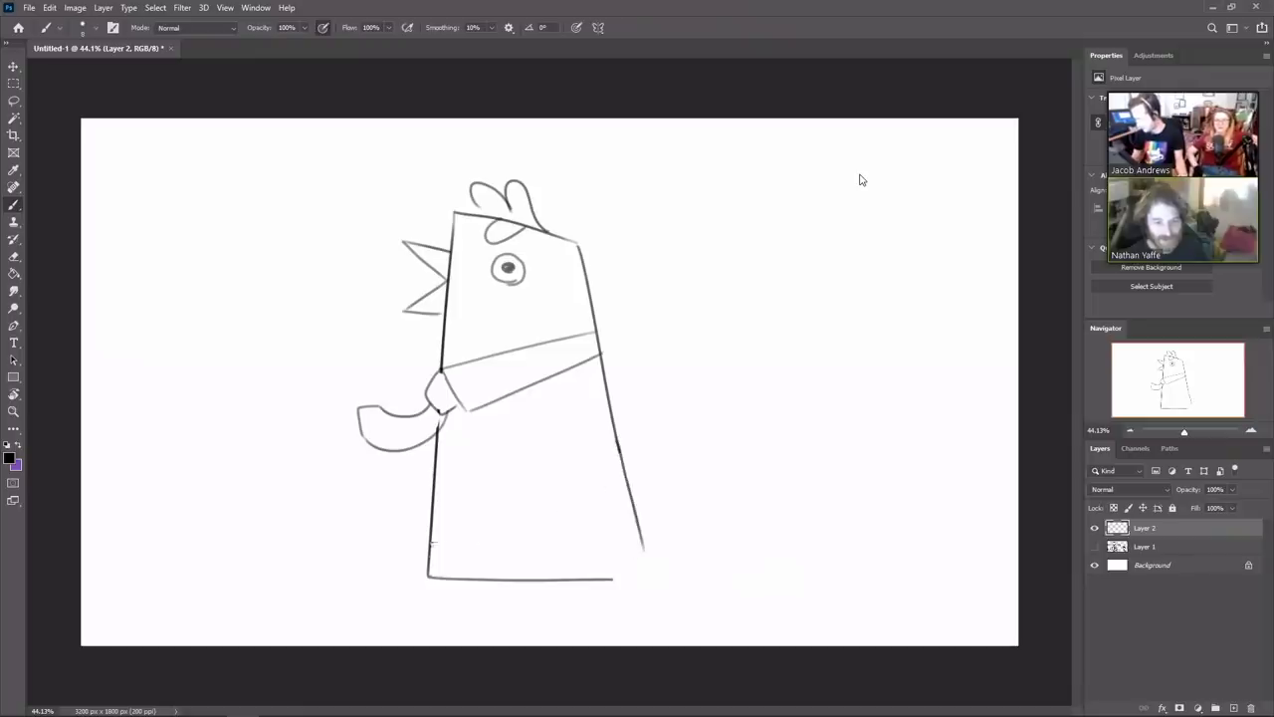
Erase the old baseline and draw a slightly curved hem line joining the bird's front and back edges
key(e)
drag(424, 571, 613, 579)
key(b)
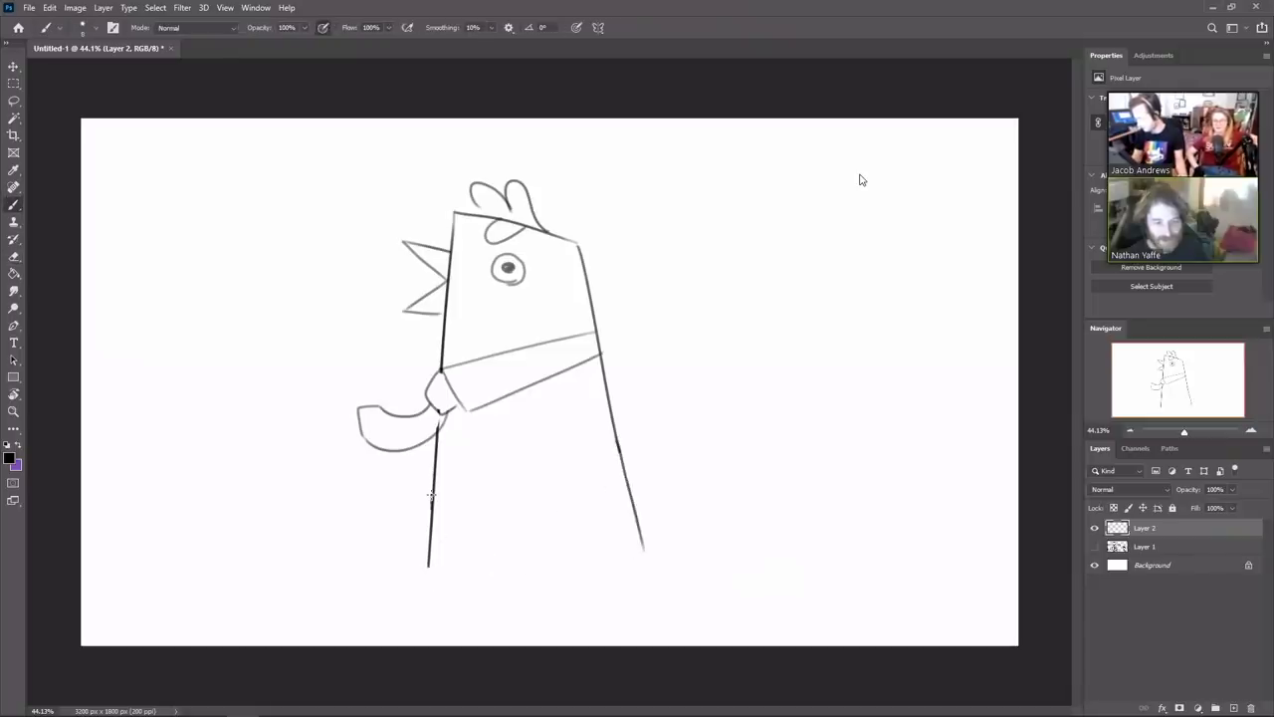
drag(432, 509, 580, 584)
key(ctrl+z)
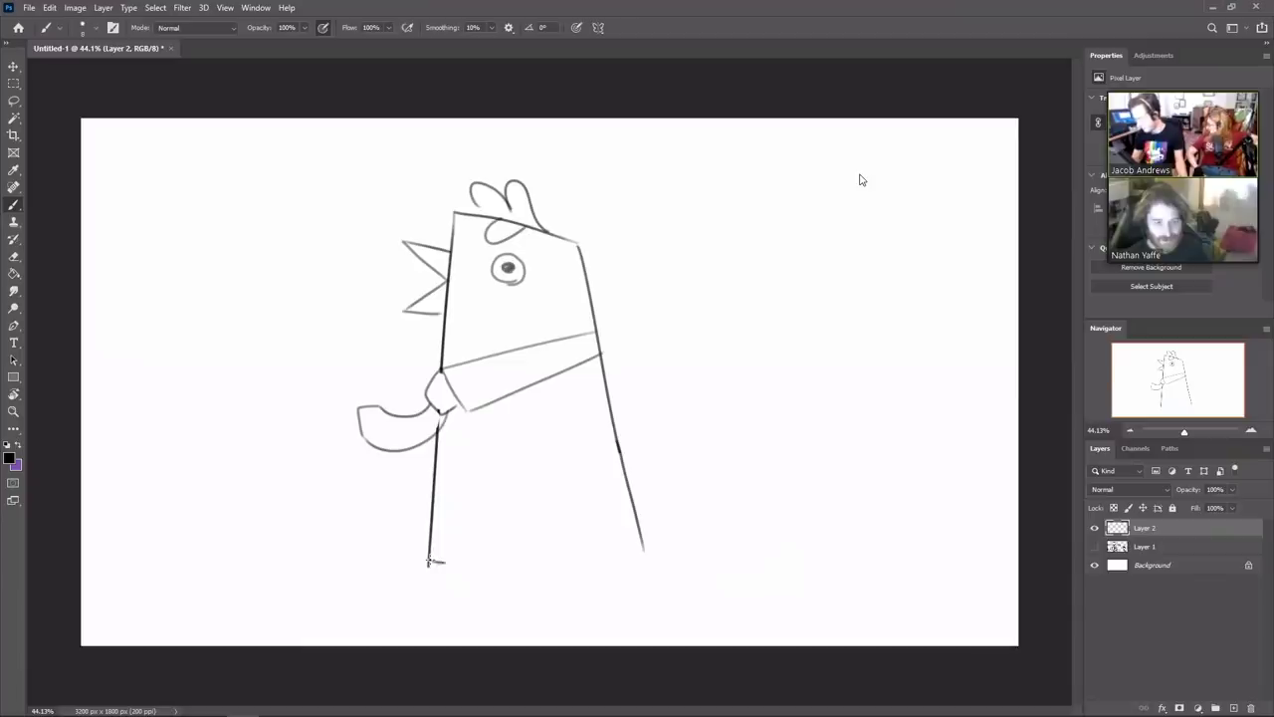
drag(428, 563, 652, 555)
Draw two short legs with clawed feet below the front and back ends of the hem
drag(429, 547, 425, 595)
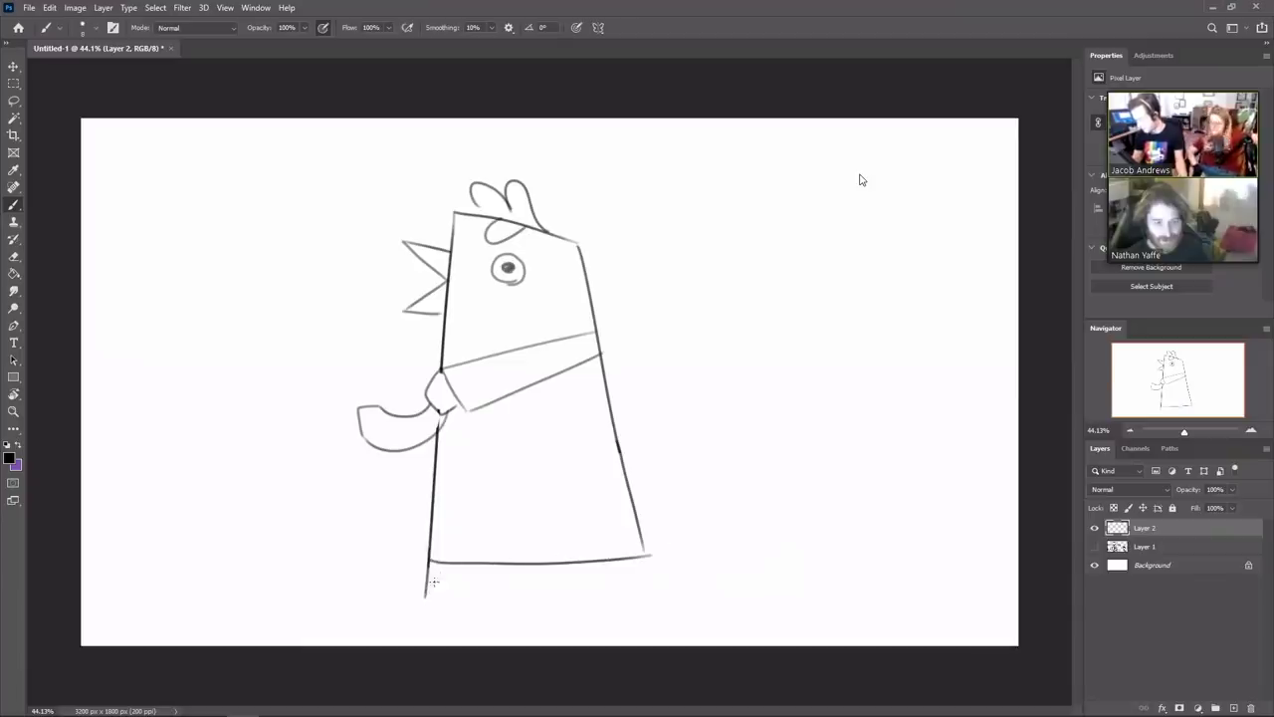
key(ctrl+z)
mouse_move(430, 549)
mouse_down()
mouse_move(426, 592)
mouse_move(442, 583)
mouse_move(437, 596)
mouse_move(413, 585)
mouse_move(413, 605)
mouse_up()
key(ctrl+z)
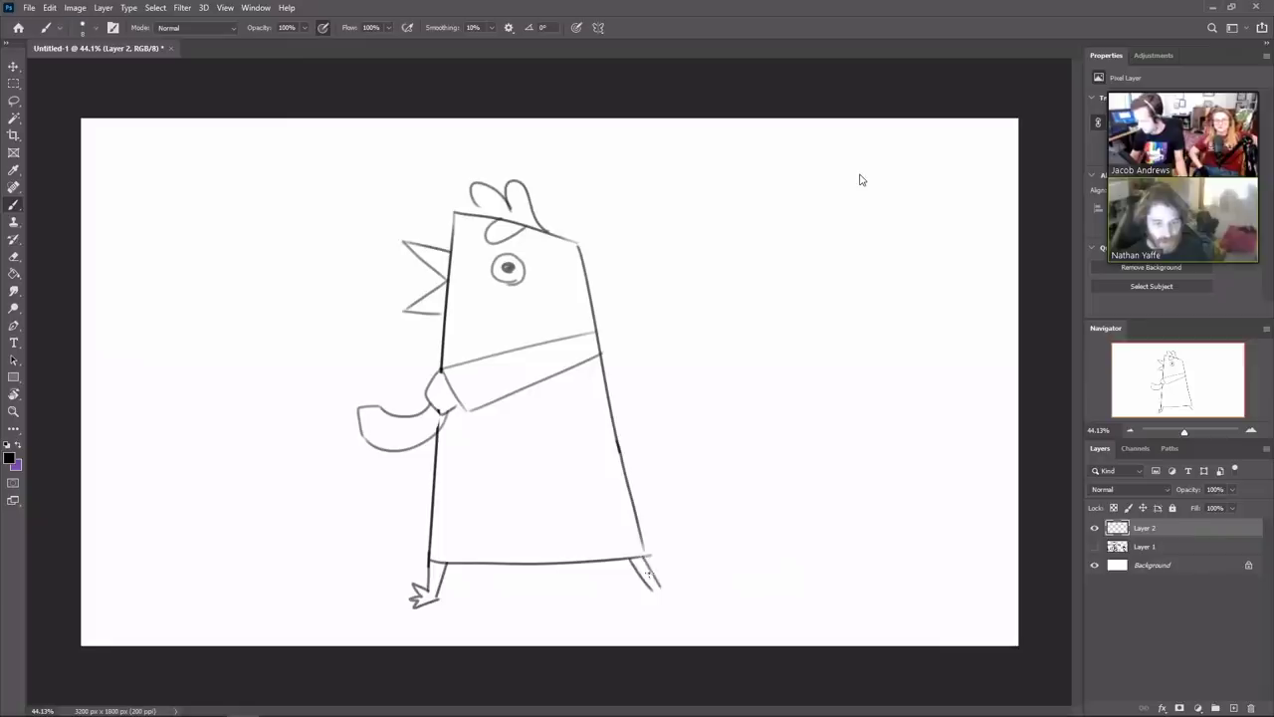
mouse_move(625, 560)
mouse_down()
mouse_move(651, 575)
mouse_move(636, 600)
mouse_move(659, 603)
mouse_up()
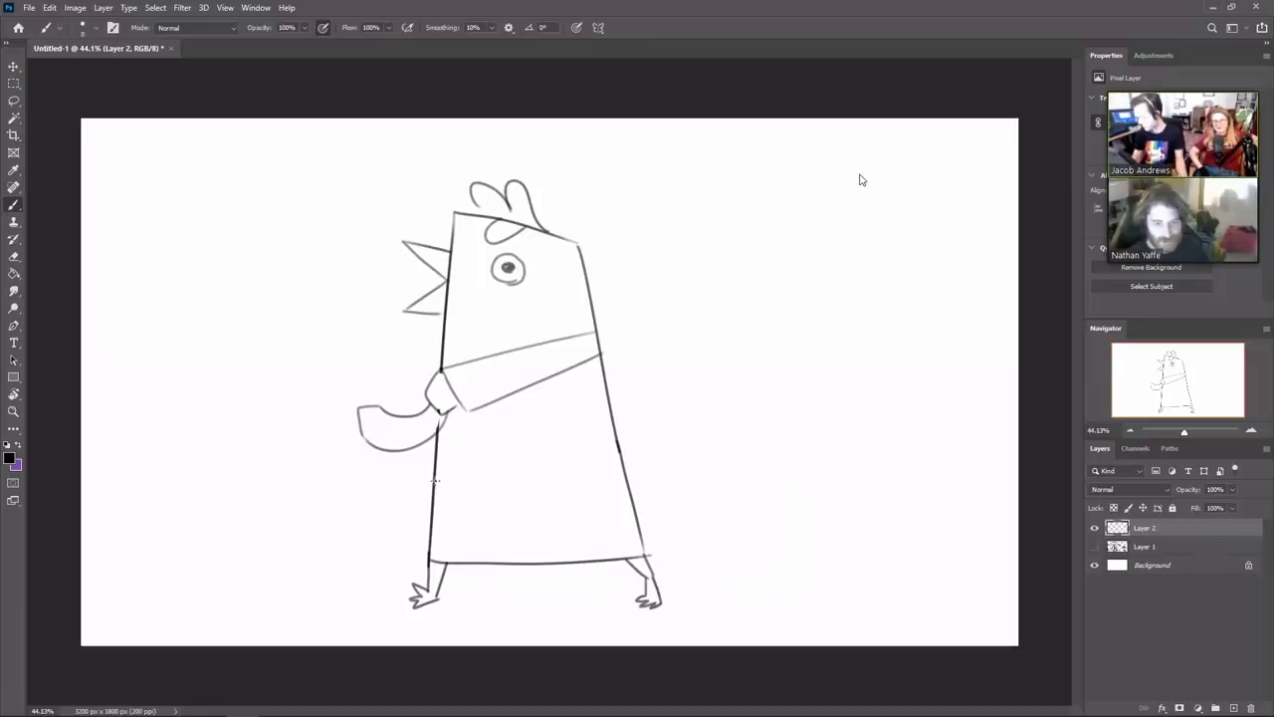
Draw a pleated skirt with a waistline and four vertical pleats, plus a vertical line from the scarf to the waist
drag(434, 481, 606, 479)
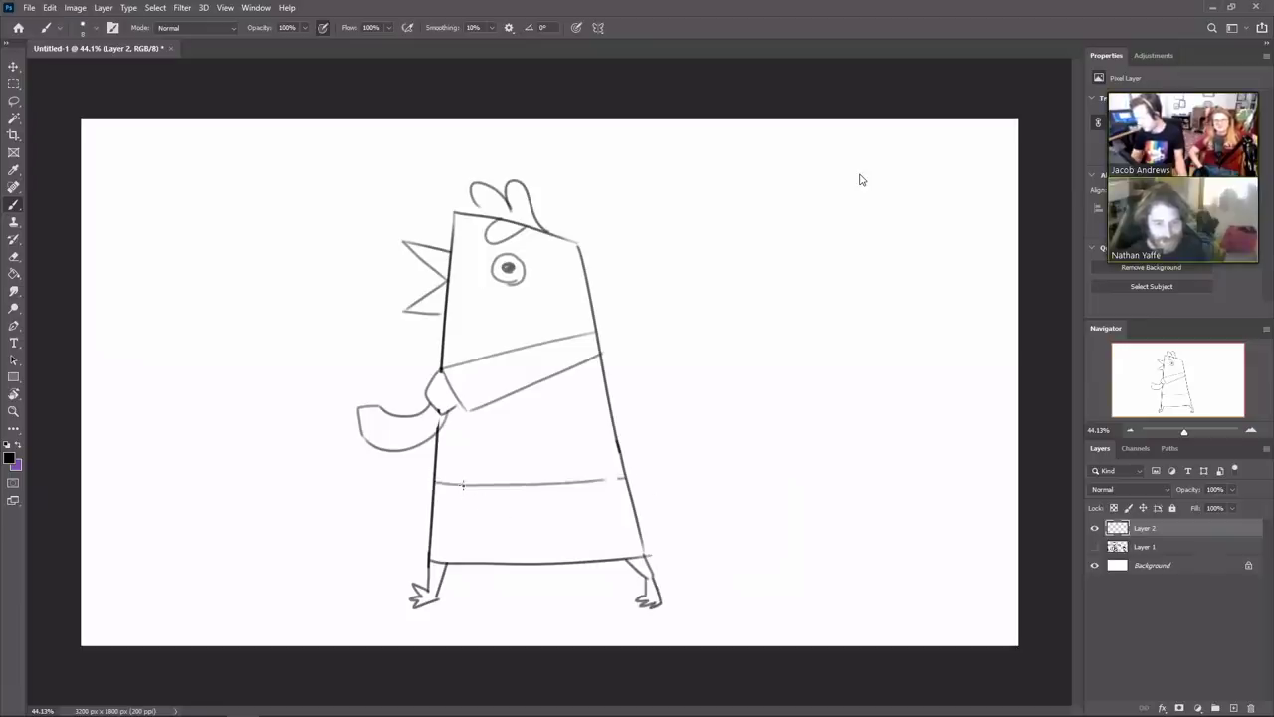
drag(463, 485, 464, 556)
drag(503, 483, 505, 555)
drag(553, 482, 556, 554)
drag(595, 480, 601, 553)
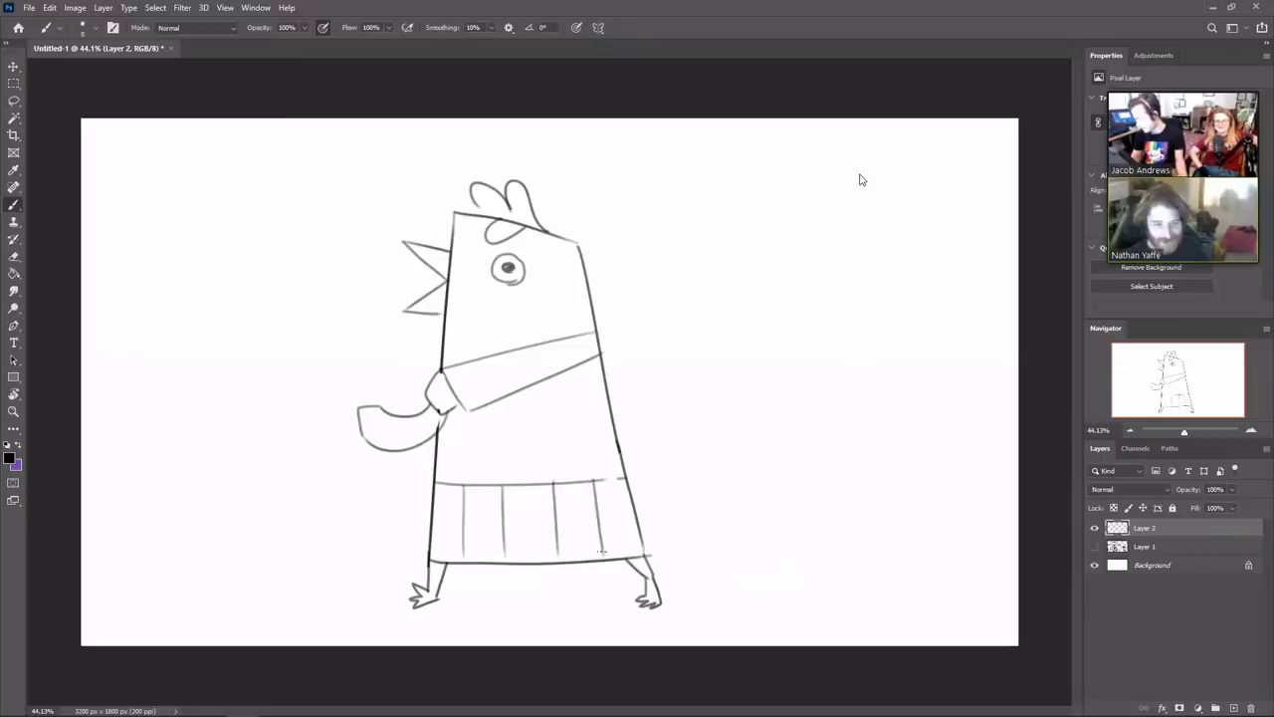
drag(456, 406, 455, 482)
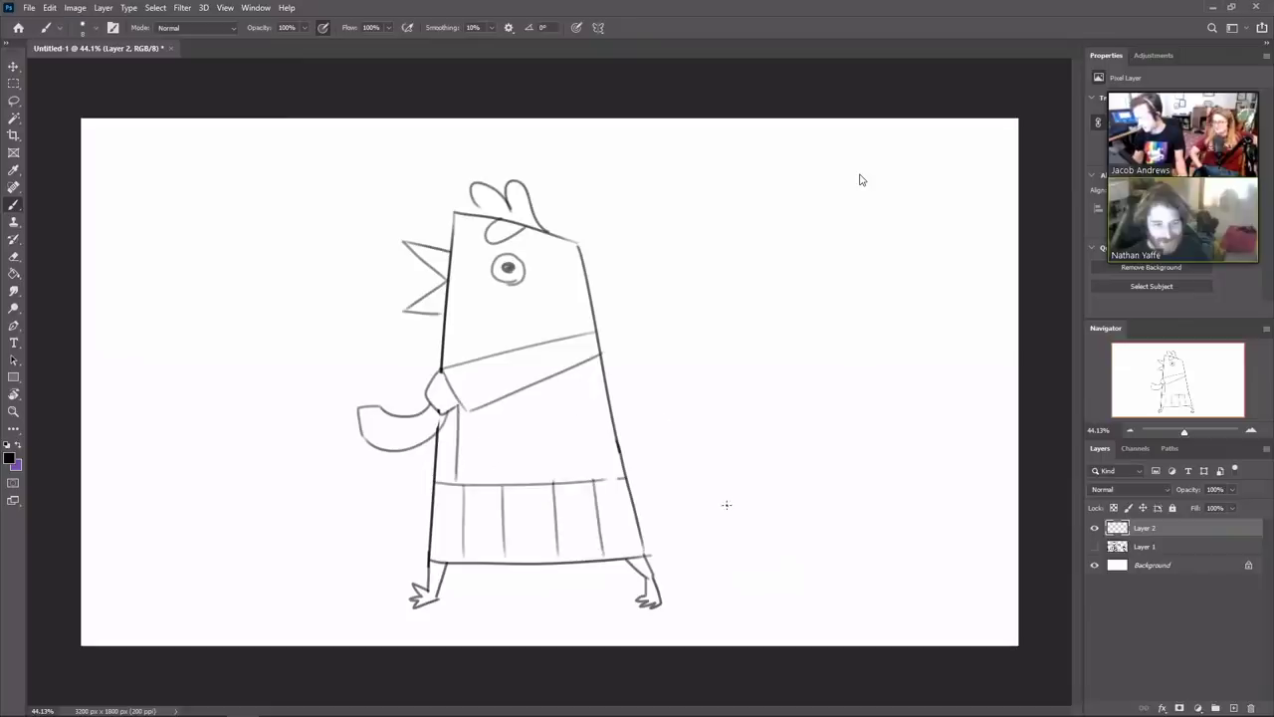
Move the bird drawing to the left side of the canvas and erase the head line inside the comb
key(v)
mouse_move(588, 546)
mouse_down()
mouse_move(528, 527)
mouse_move(345, 543)
mouse_up()
key(l)
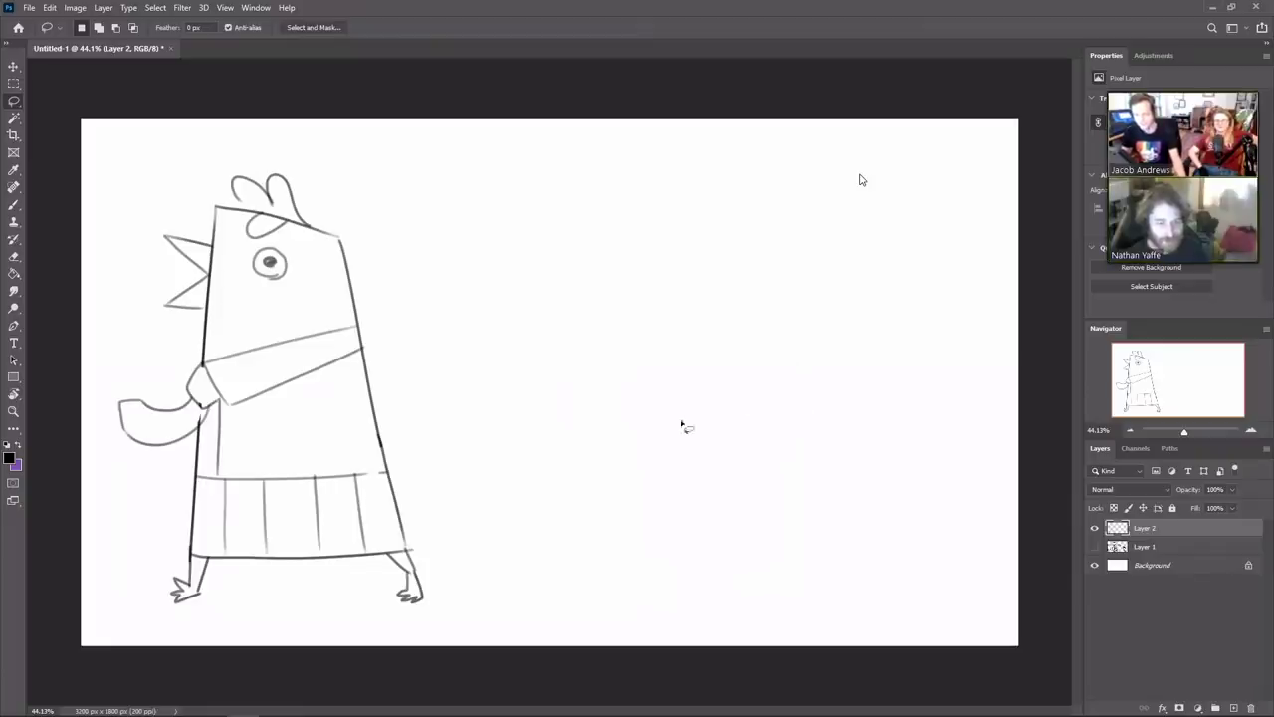
key(e)
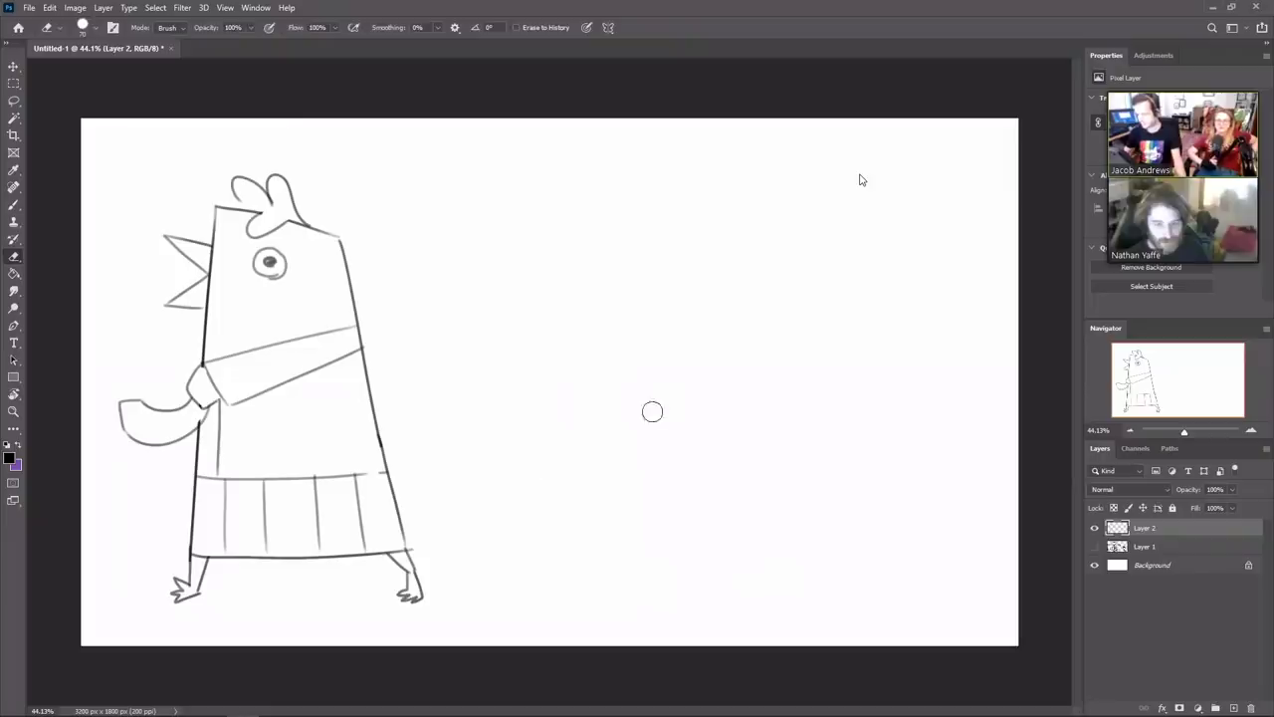
Hide the bird drawing's layer and add a new blank layer for sketching with the Brush tool
key(b)
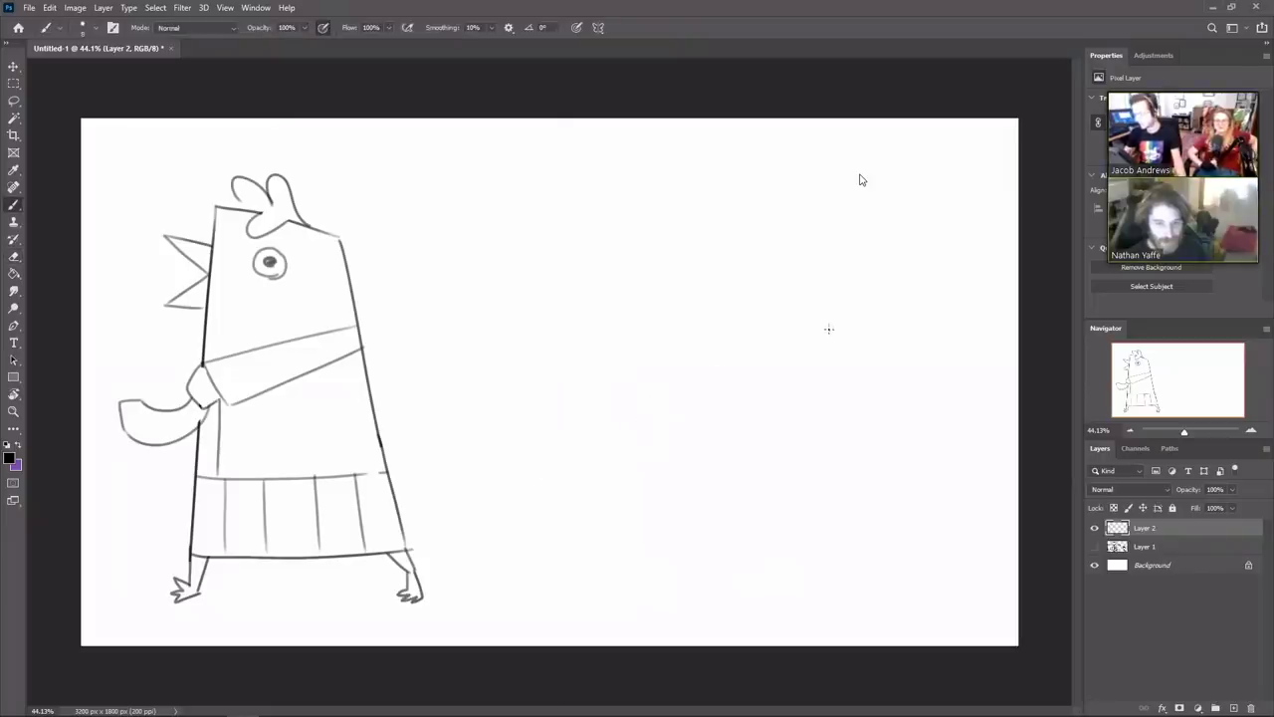
click(1095, 528)
click(1233, 707)
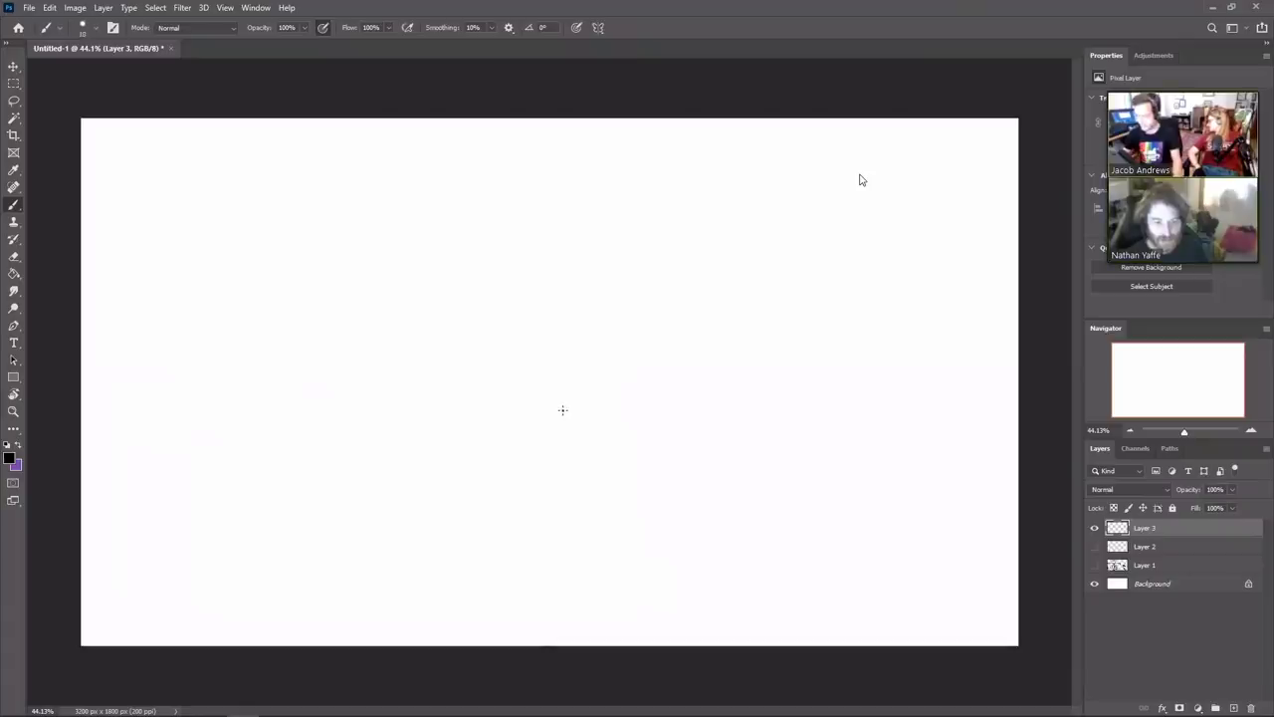
mouse_move(504, 416)
mouse_down()
mouse_move(555, 438)
mouse_move(523, 404)
mouse_move(615, 360)
mouse_up()
key(ctrl+z)
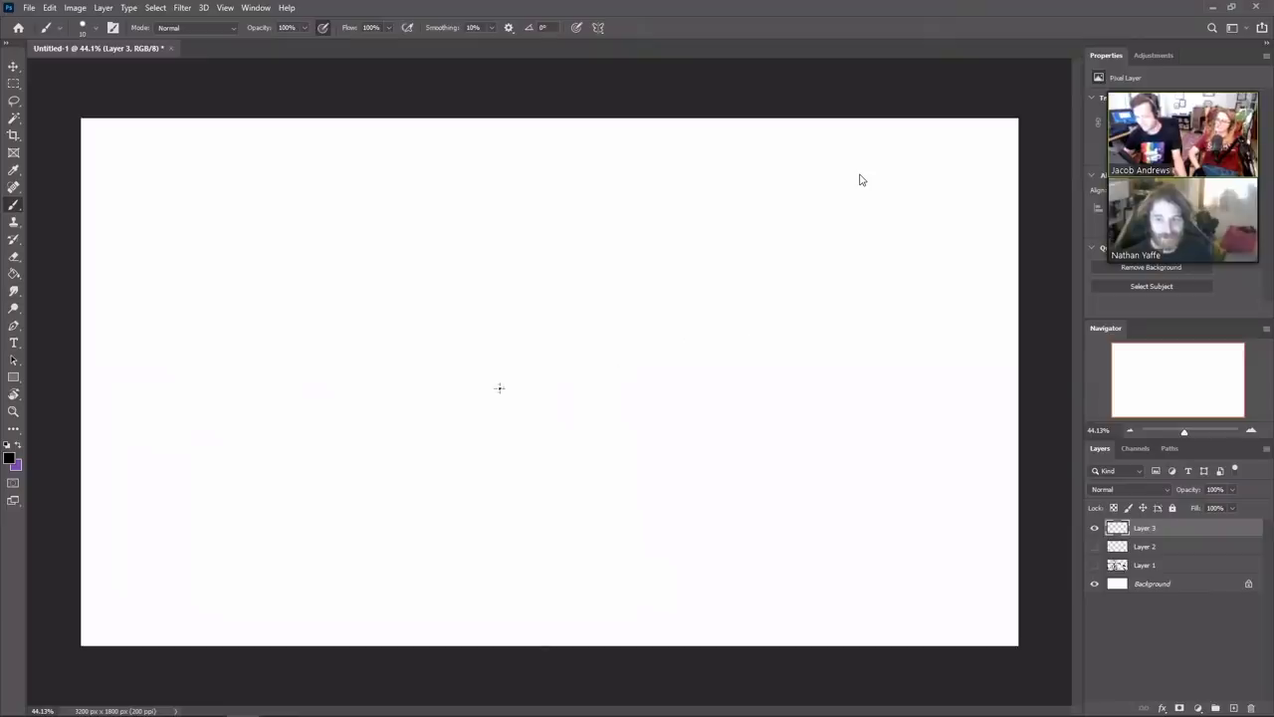
mouse_move(486, 336)
mouse_down()
mouse_move(432, 423)
mouse_move(488, 341)
mouse_up()
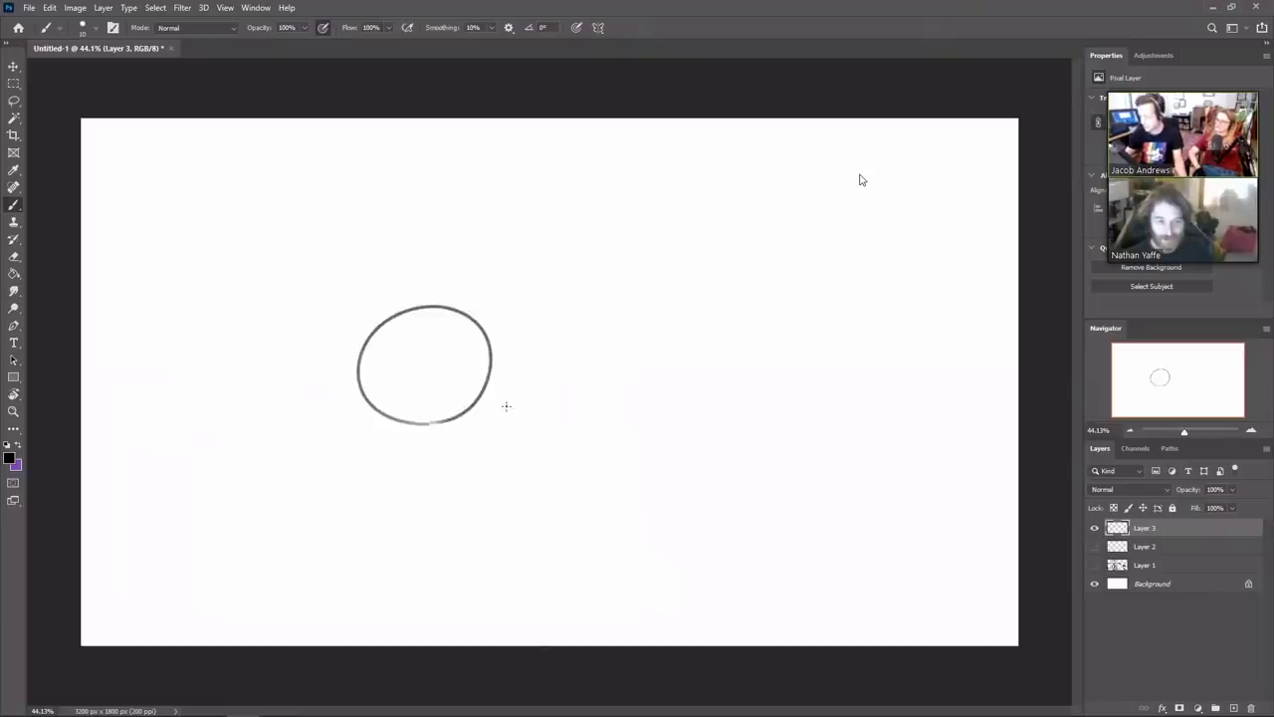
key(ctrl+z)
Sketch a large oval head near the canvas center with a small slanted, round-bottomed torso beneath it
drag(575, 407, 653, 414)
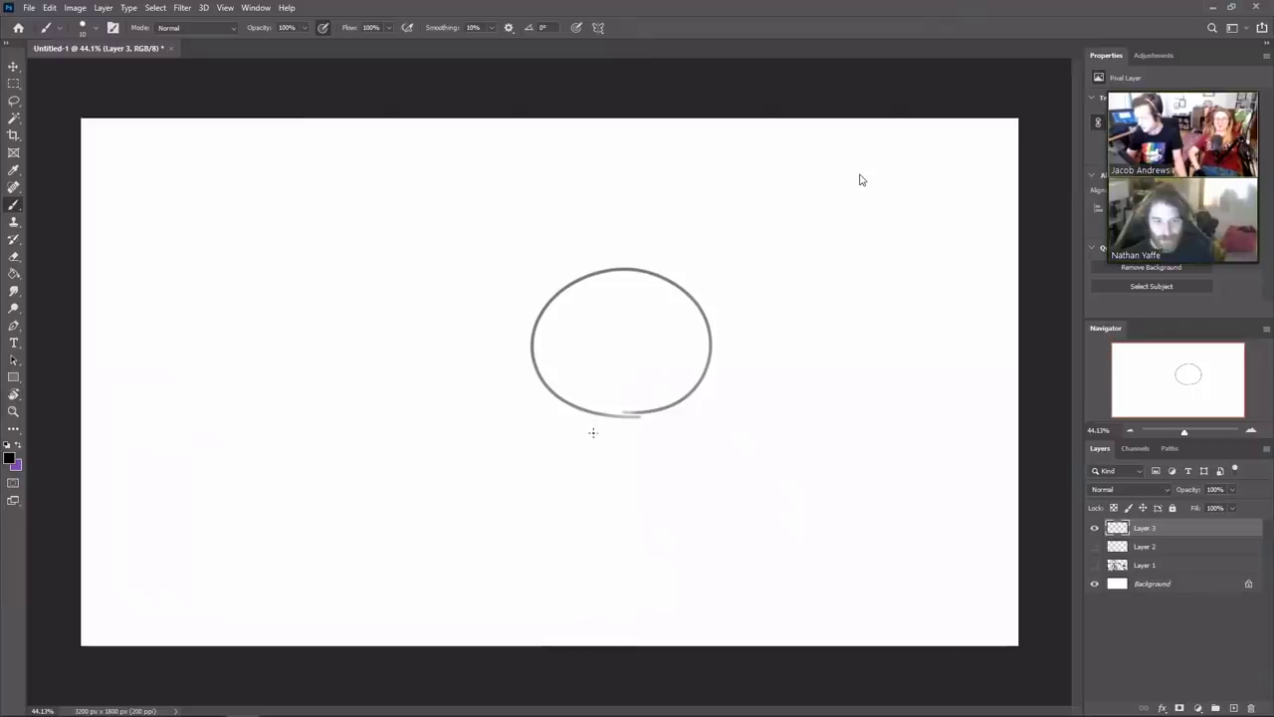
mouse_move(587, 420)
mouse_down()
mouse_move(613, 484)
mouse_move(695, 477)
mouse_up()
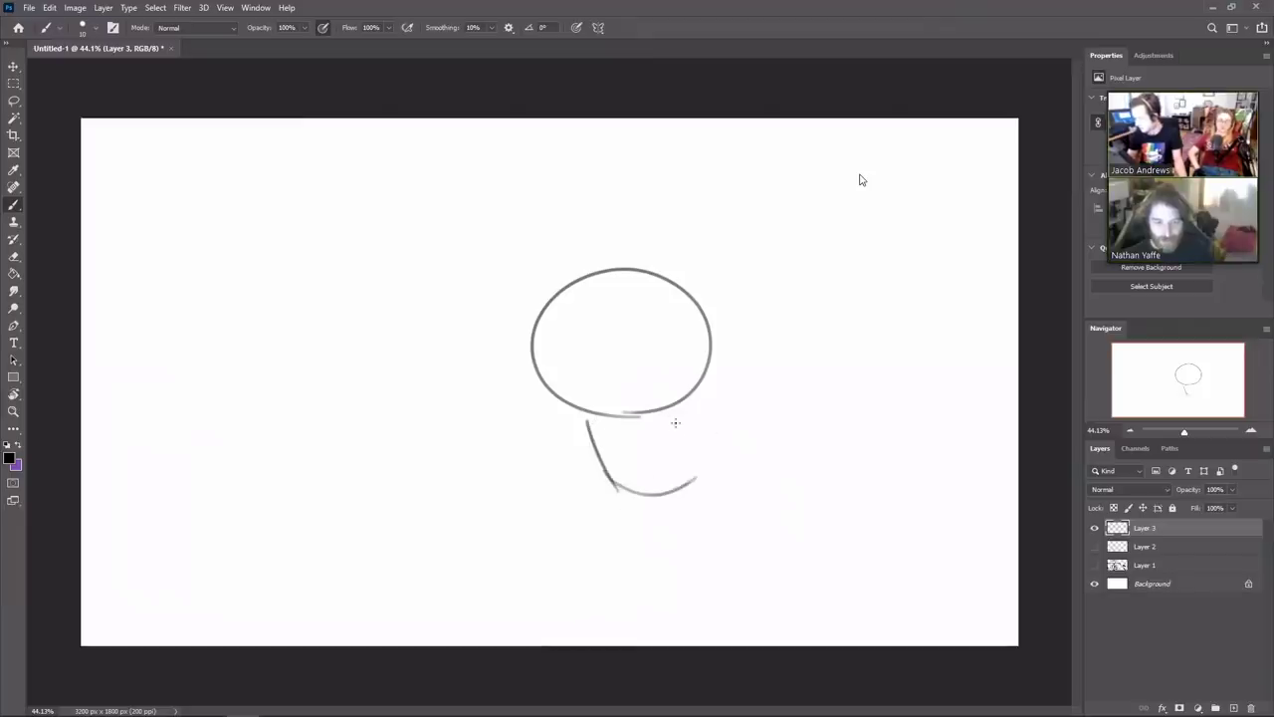
drag(679, 410, 703, 465)
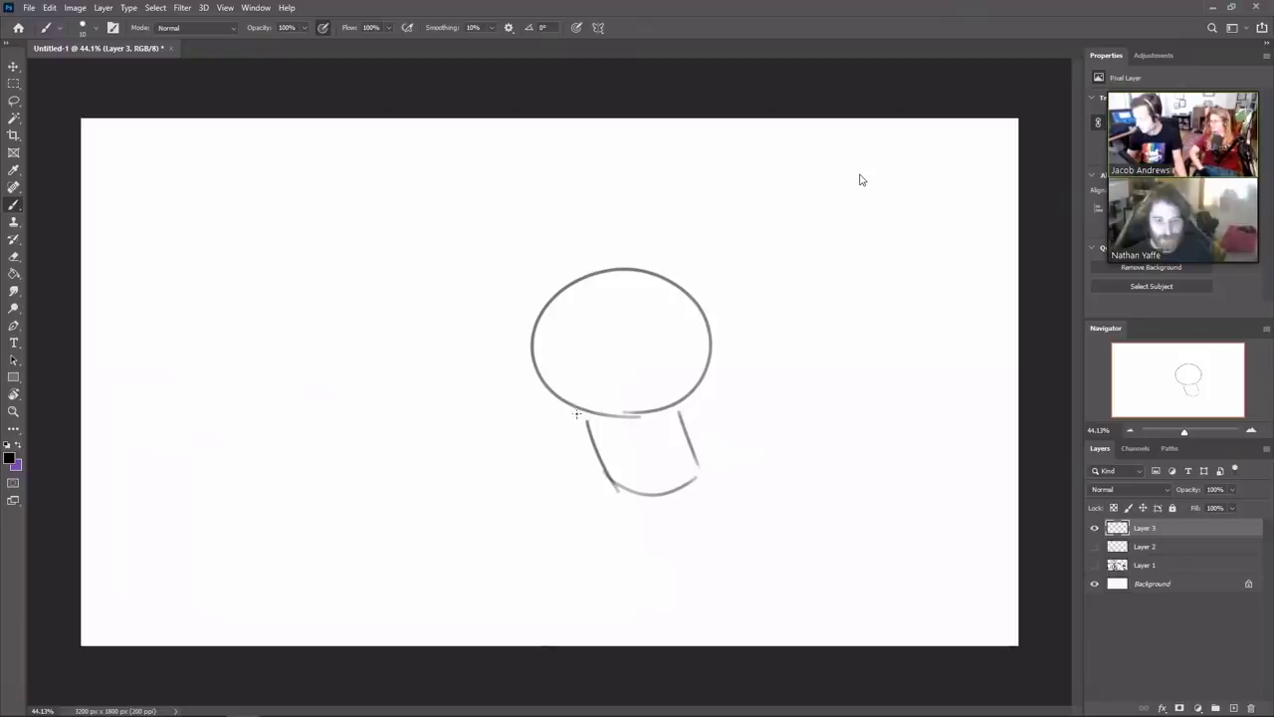
Draw a bent left arm with a round-fingered fist and an outstretched right arm ending in a puffy, cloud-like hand
mouse_move(587, 408)
mouse_down()
mouse_move(519, 464)
mouse_move(555, 436)
mouse_move(525, 438)
mouse_up()
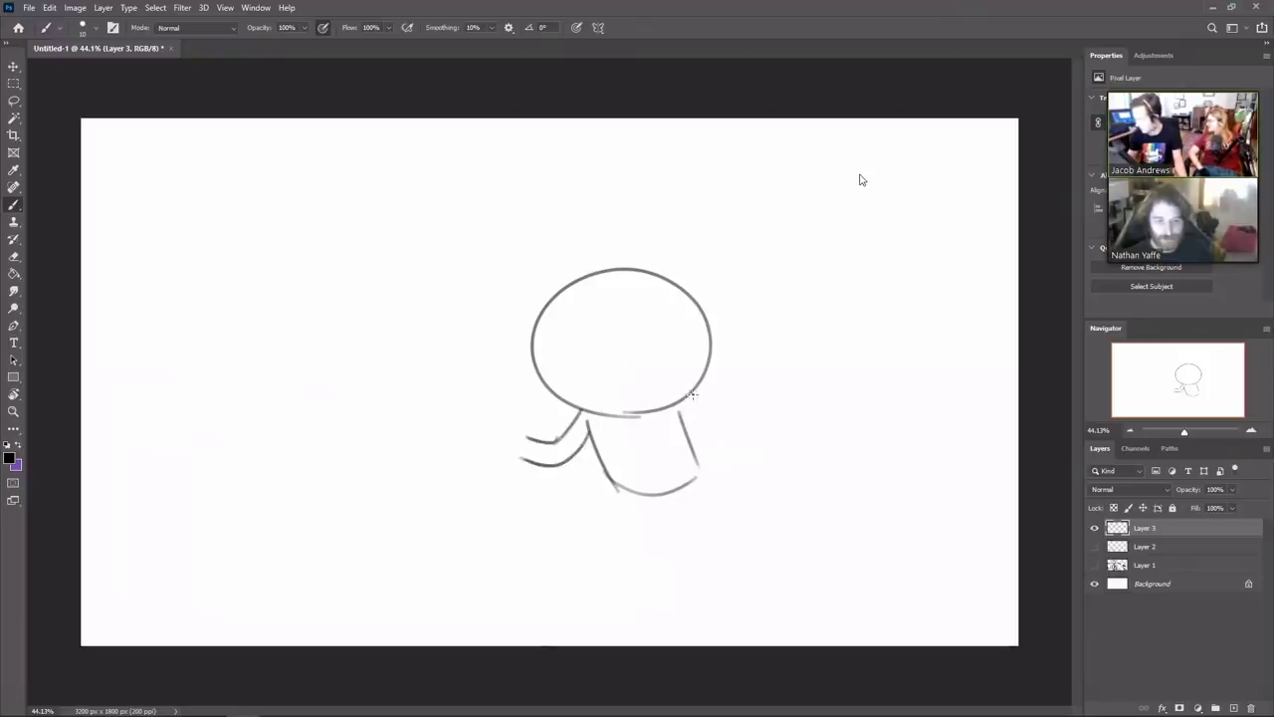
drag(690, 396, 767, 403)
key(ctrl+z)
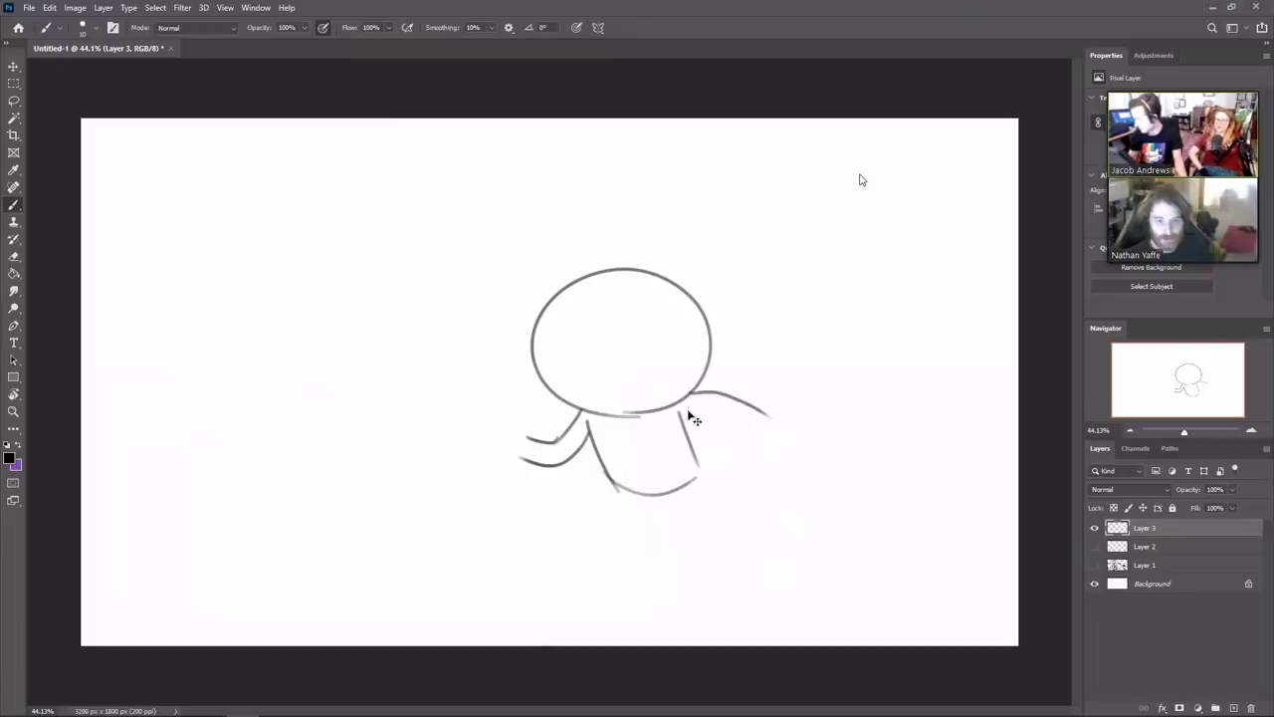
key(ctrl+z)
drag(685, 394, 766, 404)
drag(678, 411, 765, 416)
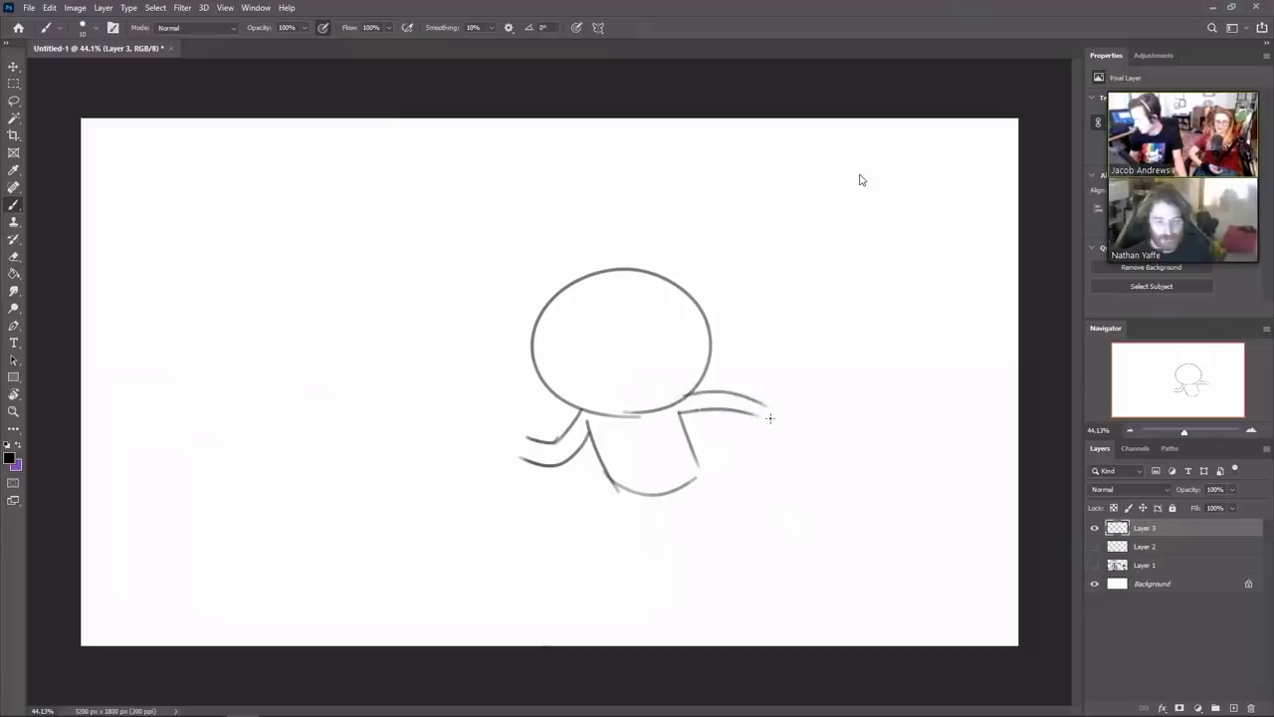
mouse_move(525, 435)
mouse_down()
mouse_move(491, 424)
mouse_move(504, 405)
mouse_move(494, 428)
mouse_move(470, 426)
mouse_move(493, 449)
mouse_move(480, 453)
mouse_move(514, 462)
mouse_up()
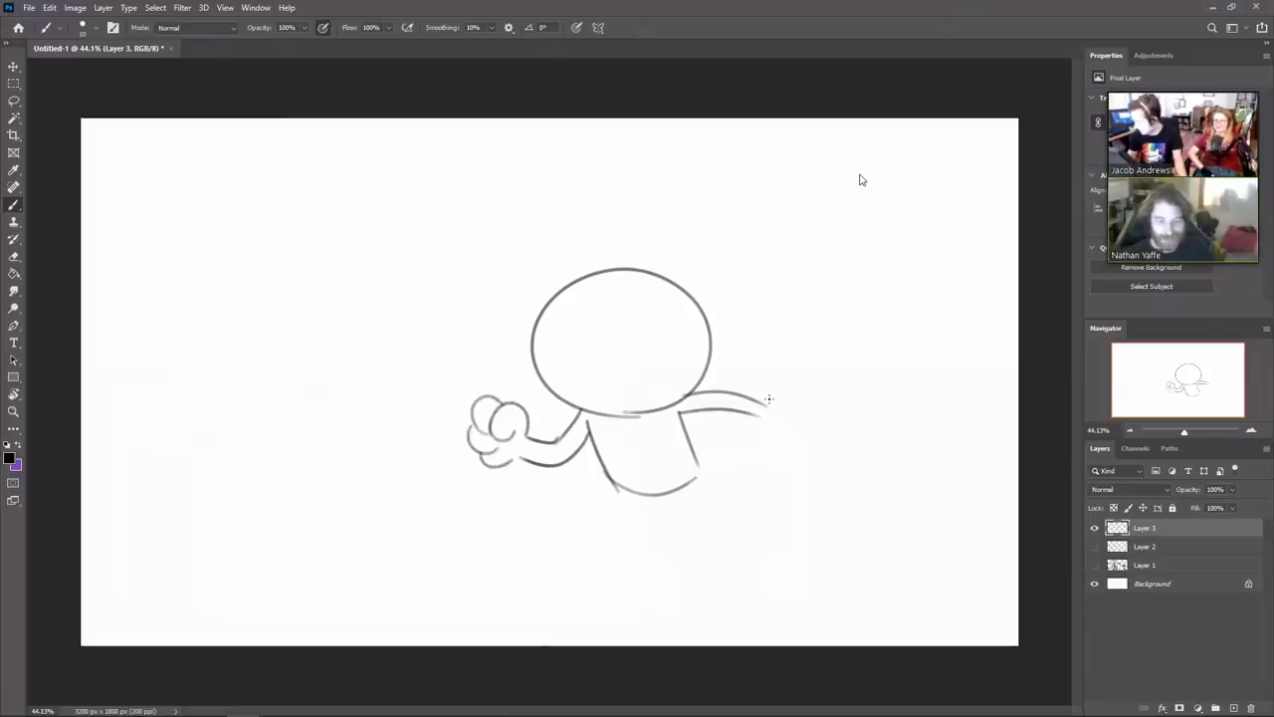
mouse_move(765, 403)
mouse_down()
mouse_move(819, 410)
mouse_move(757, 419)
mouse_move(772, 456)
mouse_move(819, 426)
mouse_move(813, 394)
mouse_up()
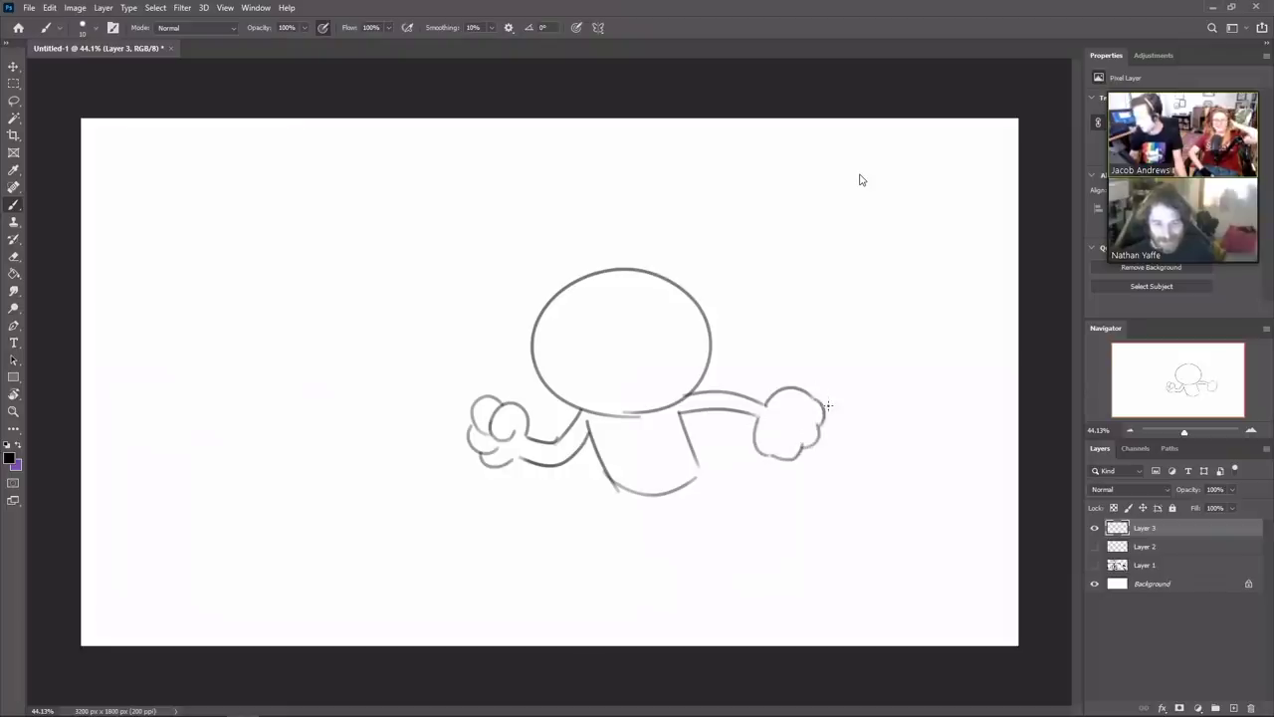
Select the puffy right hand with the Lasso, scale it to 91.67%, and deselect it
key(l)
mouse_move(746, 422)
mouse_down()
mouse_move(780, 495)
mouse_move(781, 360)
mouse_up()
key(v)
drag(873, 506, 863, 493)
drag(832, 454, 834, 458)
key(Return)
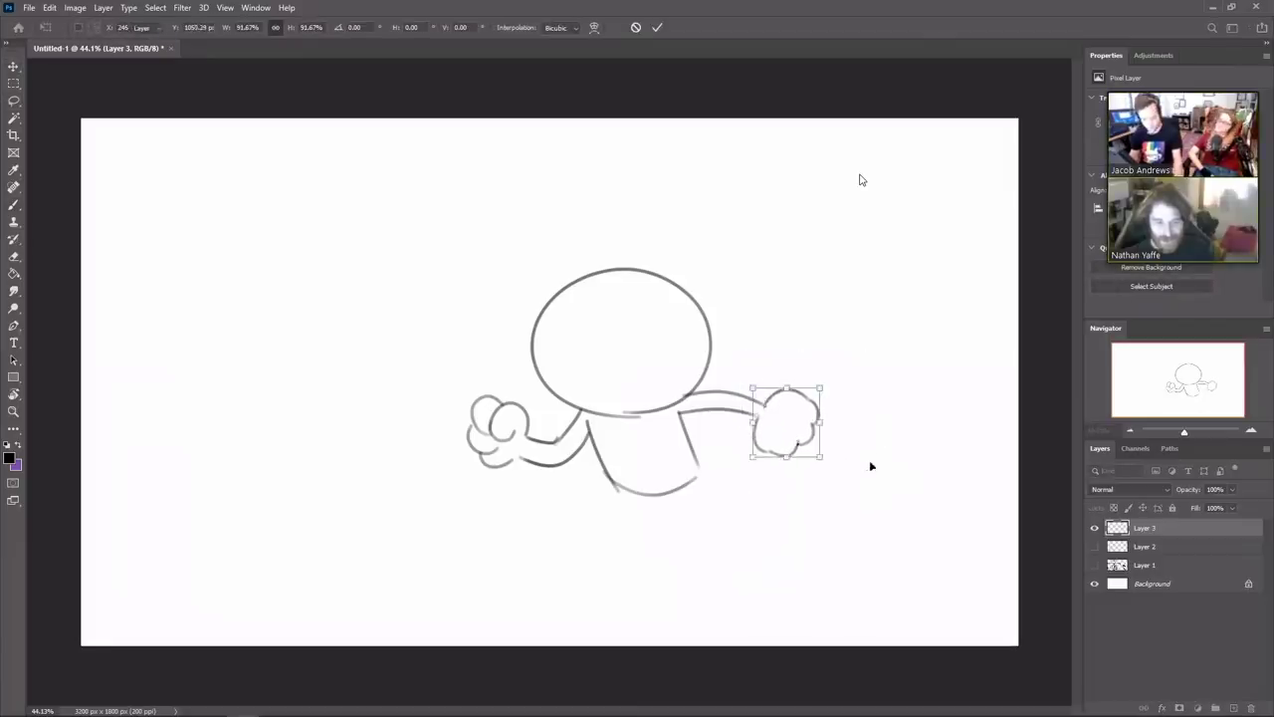
key(ctrl+d)
Draw a tiny triangular nose and two large round eyes with narrow vertical pupils on the oval head
key(b)
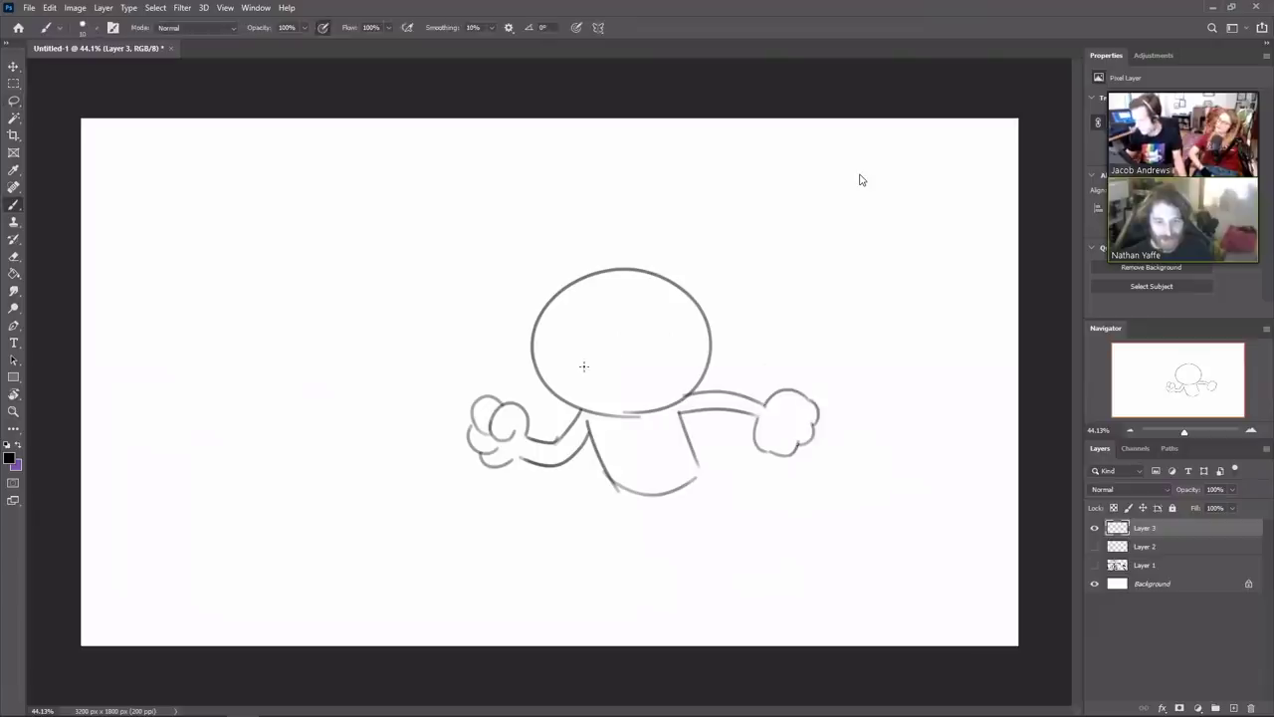
mouse_move(579, 355)
mouse_down()
mouse_move(607, 341)
mouse_move(627, 295)
mouse_move(666, 332)
mouse_up()
key(ctrl+z)
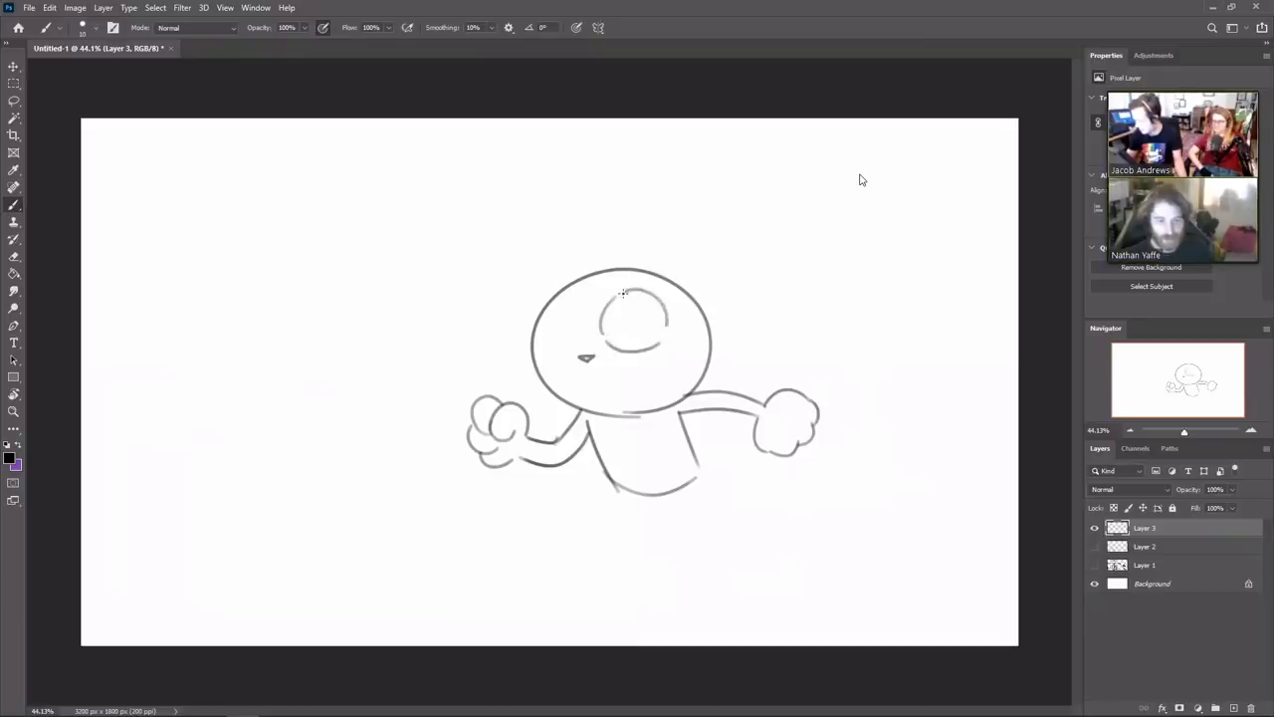
mouse_move(571, 345)
mouse_down()
mouse_move(541, 352)
mouse_move(553, 297)
mouse_move(575, 336)
mouse_up()
key(ctrl+z)
key(ctrl+z)
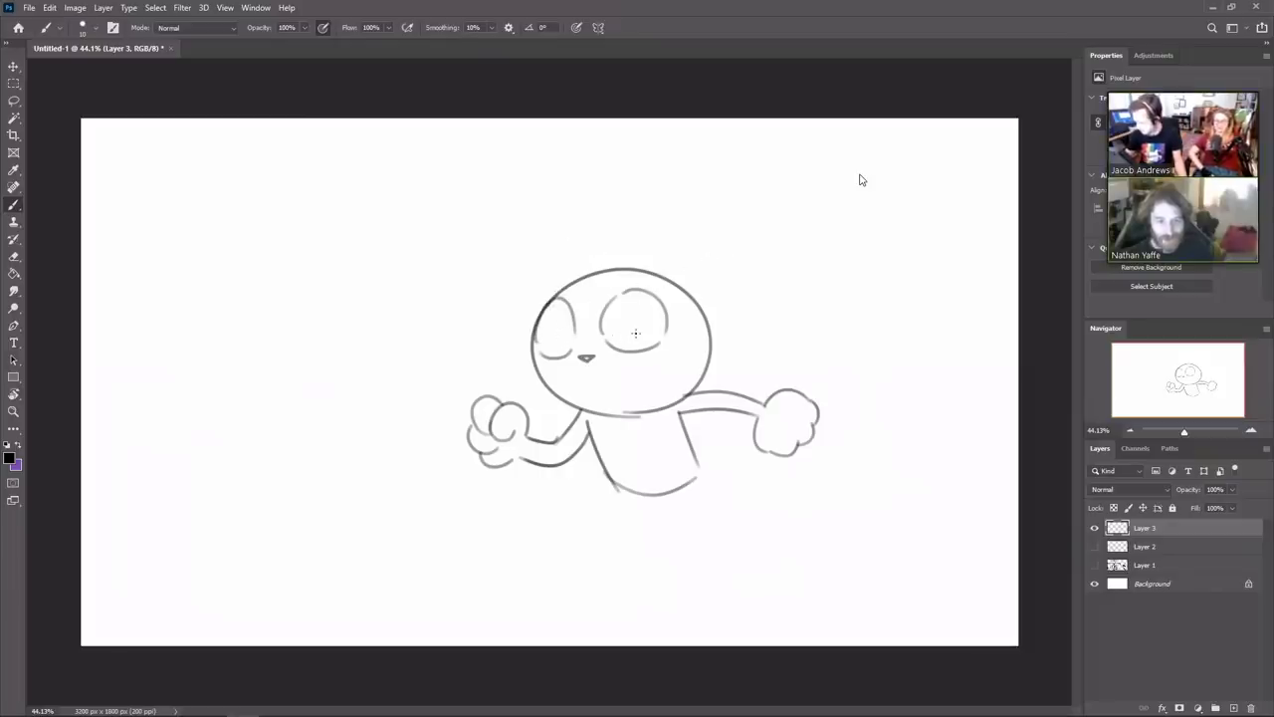
drag(623, 323, 624, 333)
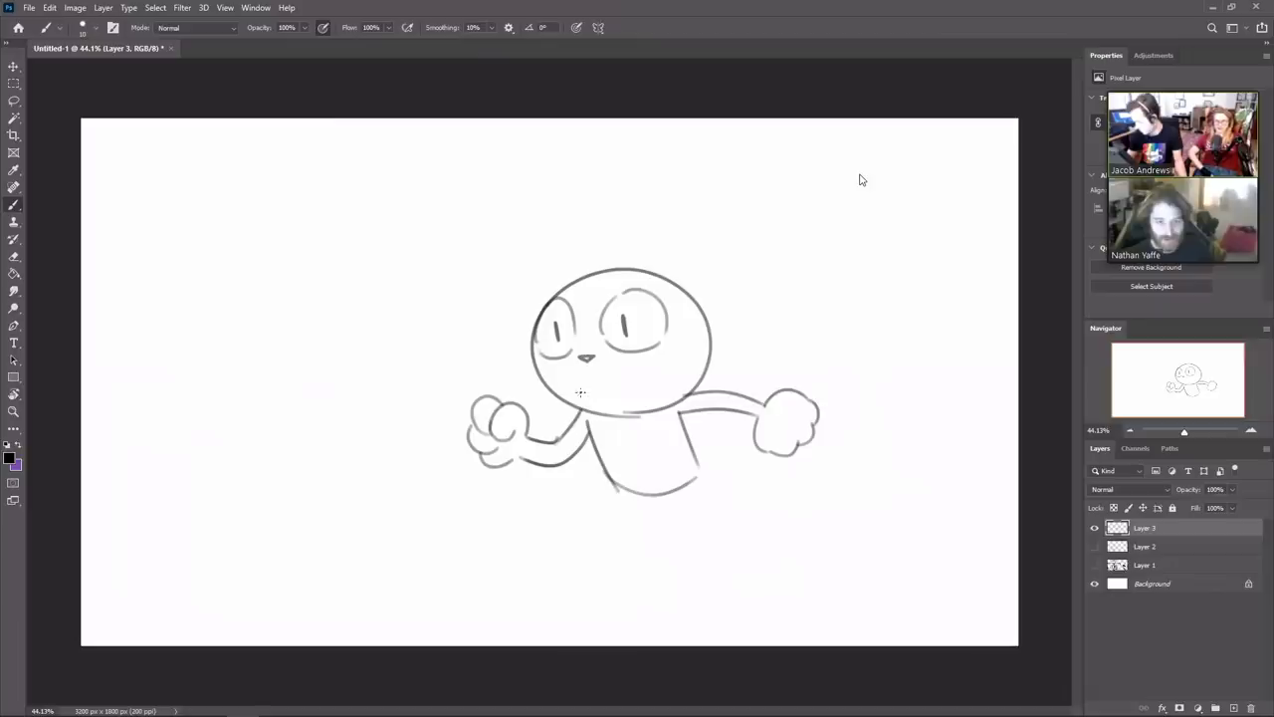
Draw a wavy upper lip below the nose and a long open mouth hanging past the chin, erasing the head and torso lines crossing it
mouse_move(611, 384)
mouse_down()
mouse_move(610, 395)
mouse_move(600, 384)
mouse_move(618, 388)
mouse_move(581, 382)
mouse_up()
key(ctrl+z)
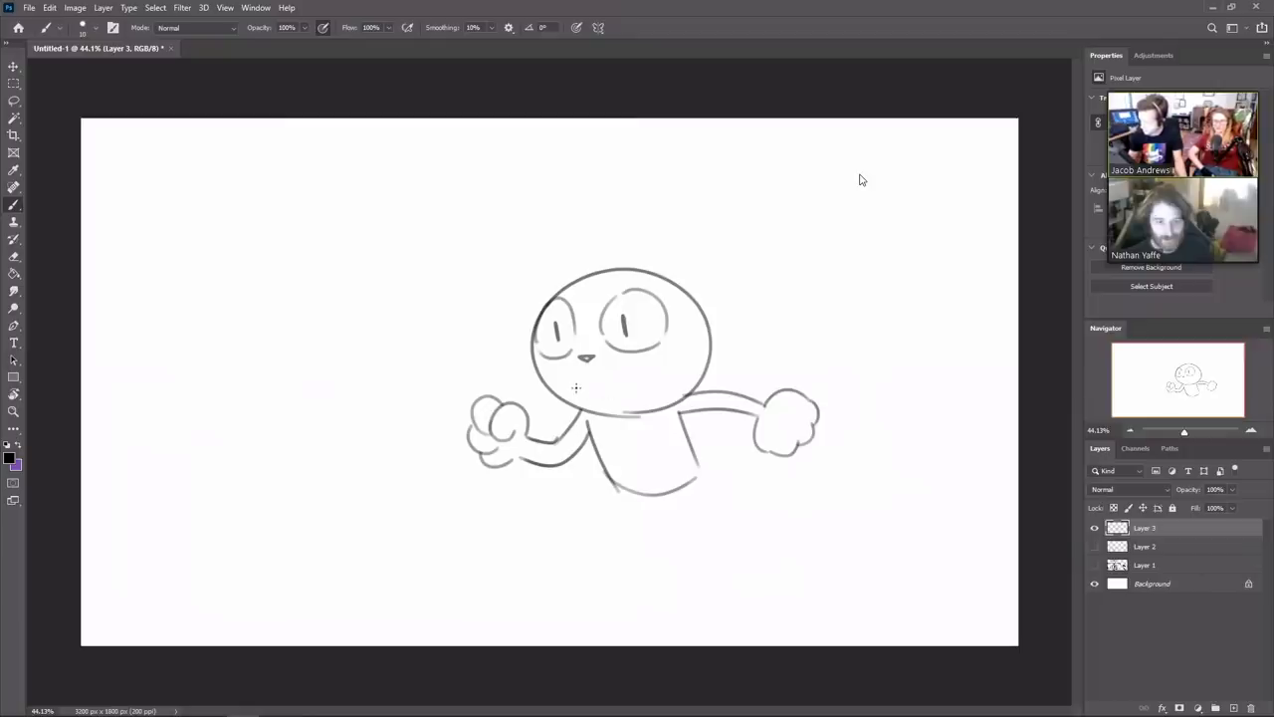
mouse_move(576, 387)
mouse_down()
mouse_move(604, 391)
mouse_move(613, 378)
mouse_move(610, 388)
mouse_up()
key(ctrl+z)
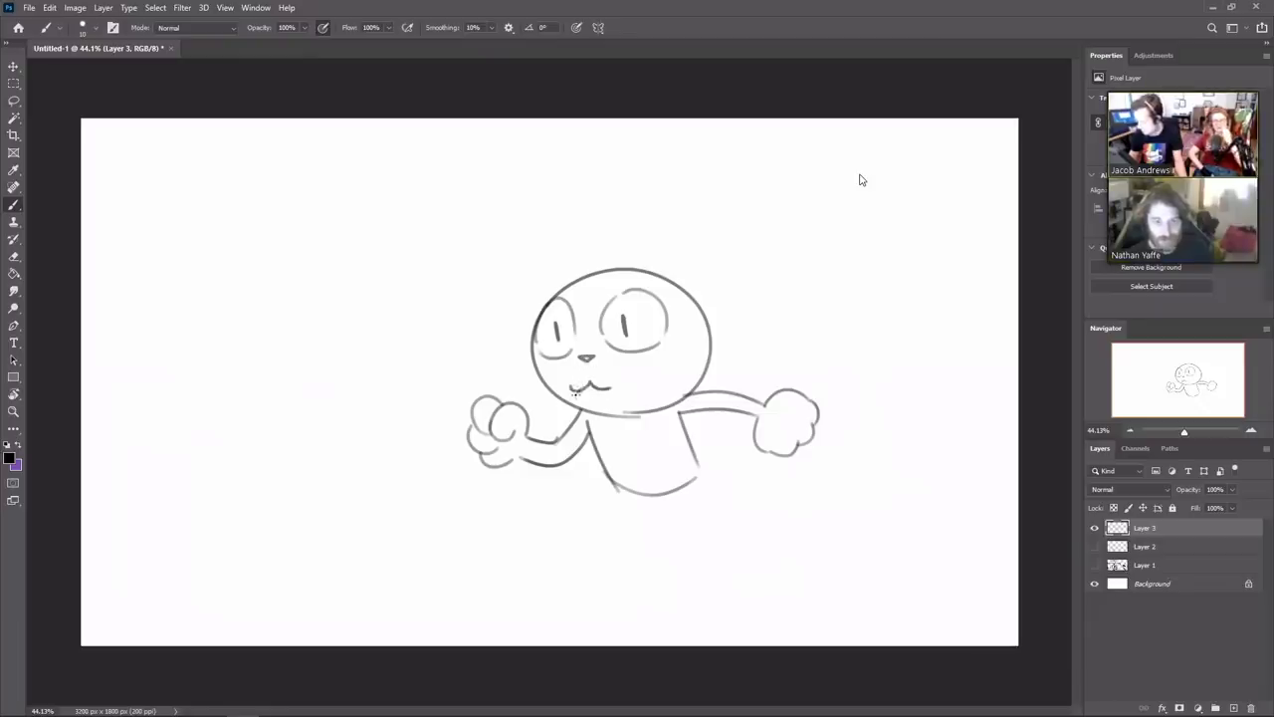
drag(576, 392, 567, 422)
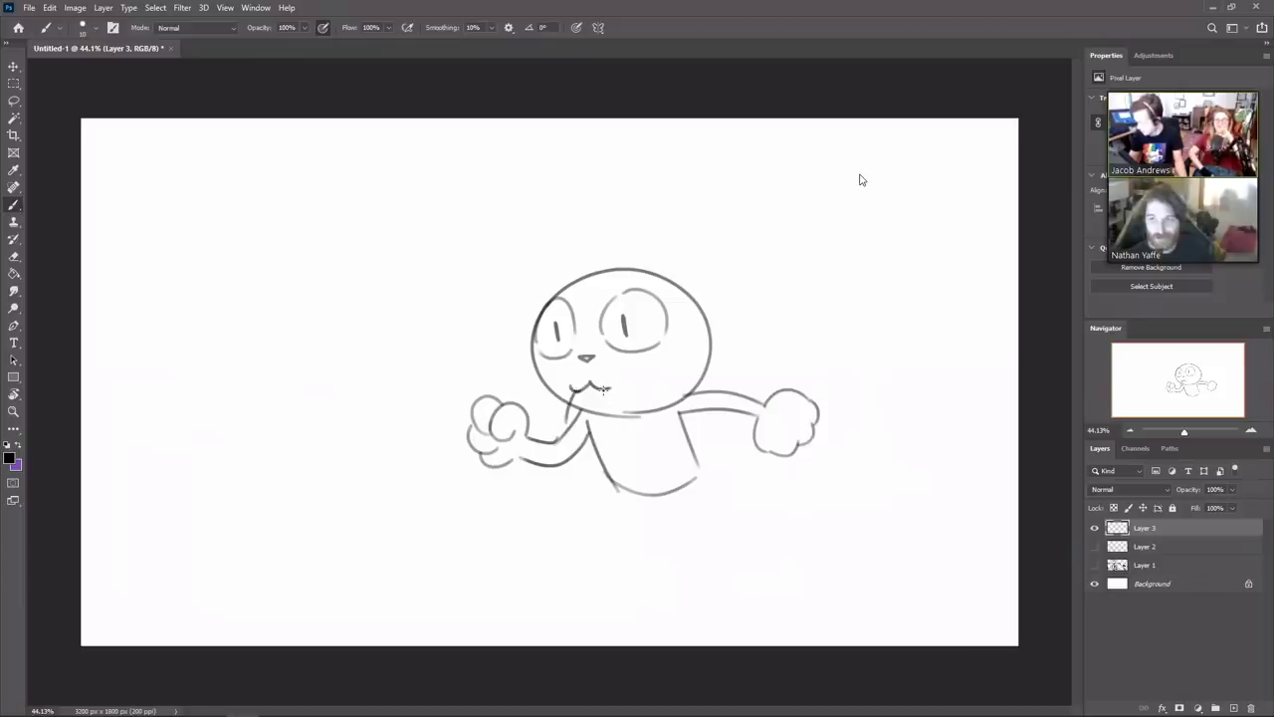
key(e)
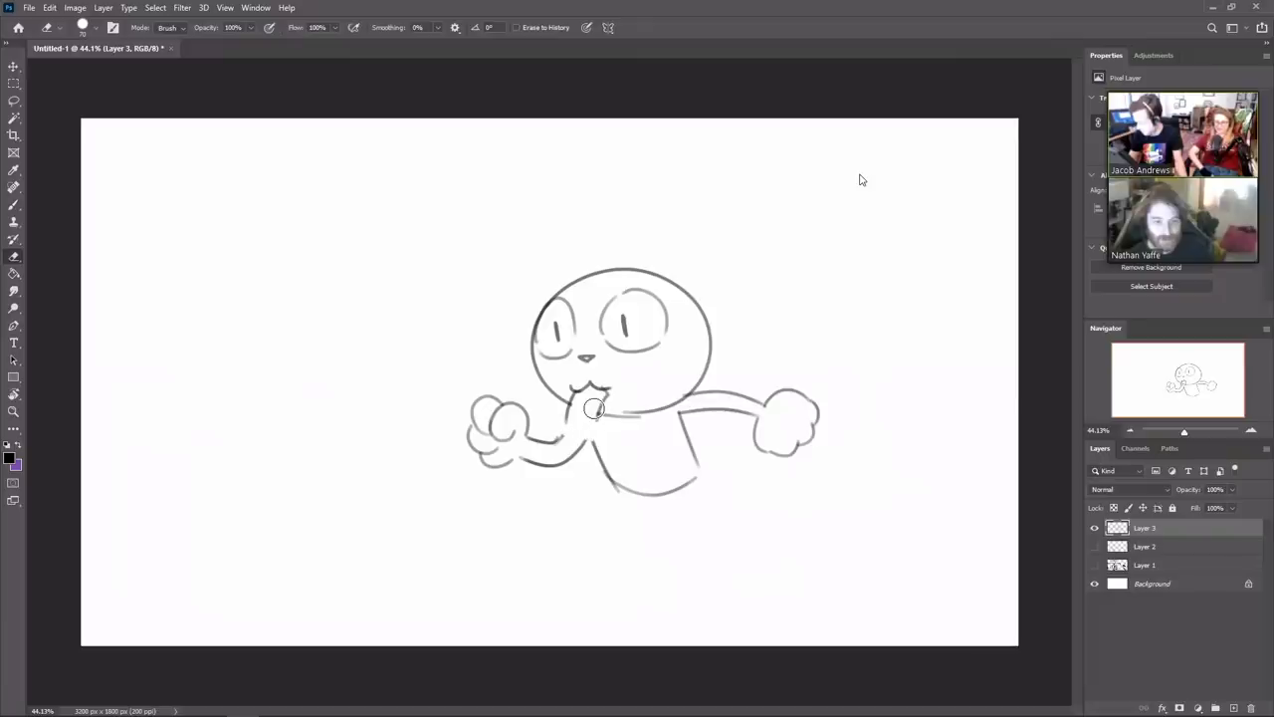
key(b)
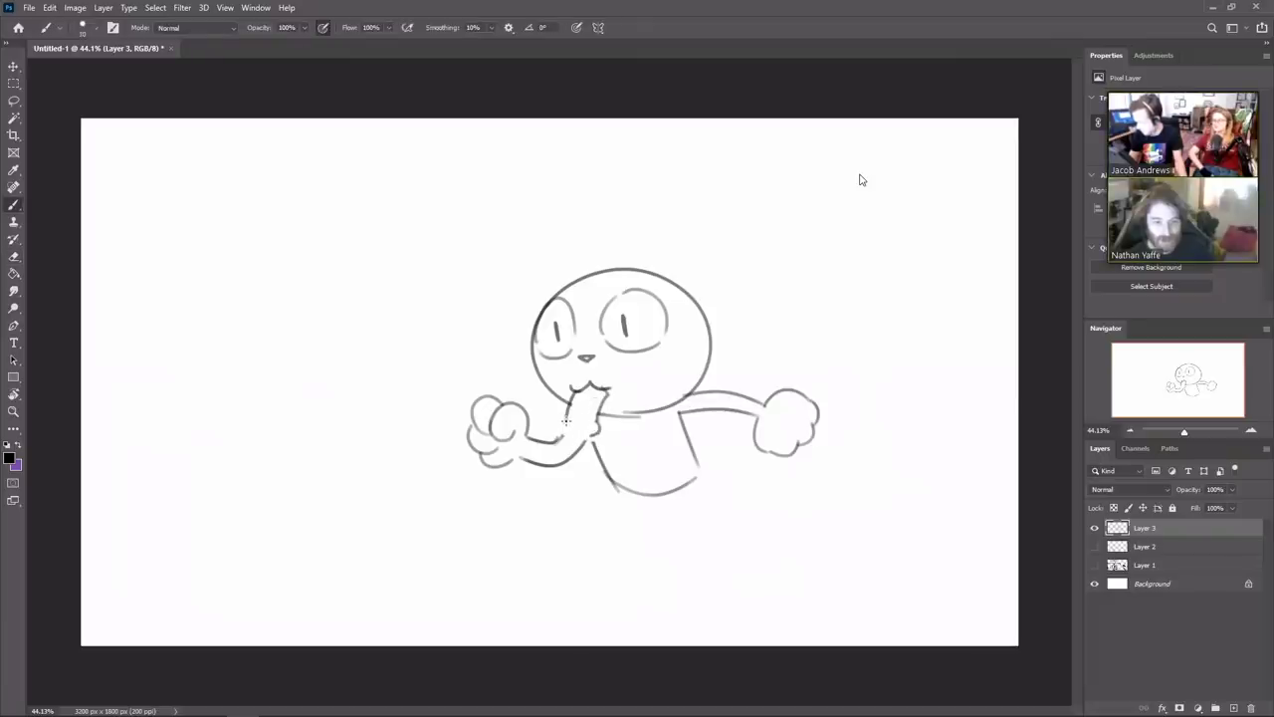
drag(588, 431, 599, 396)
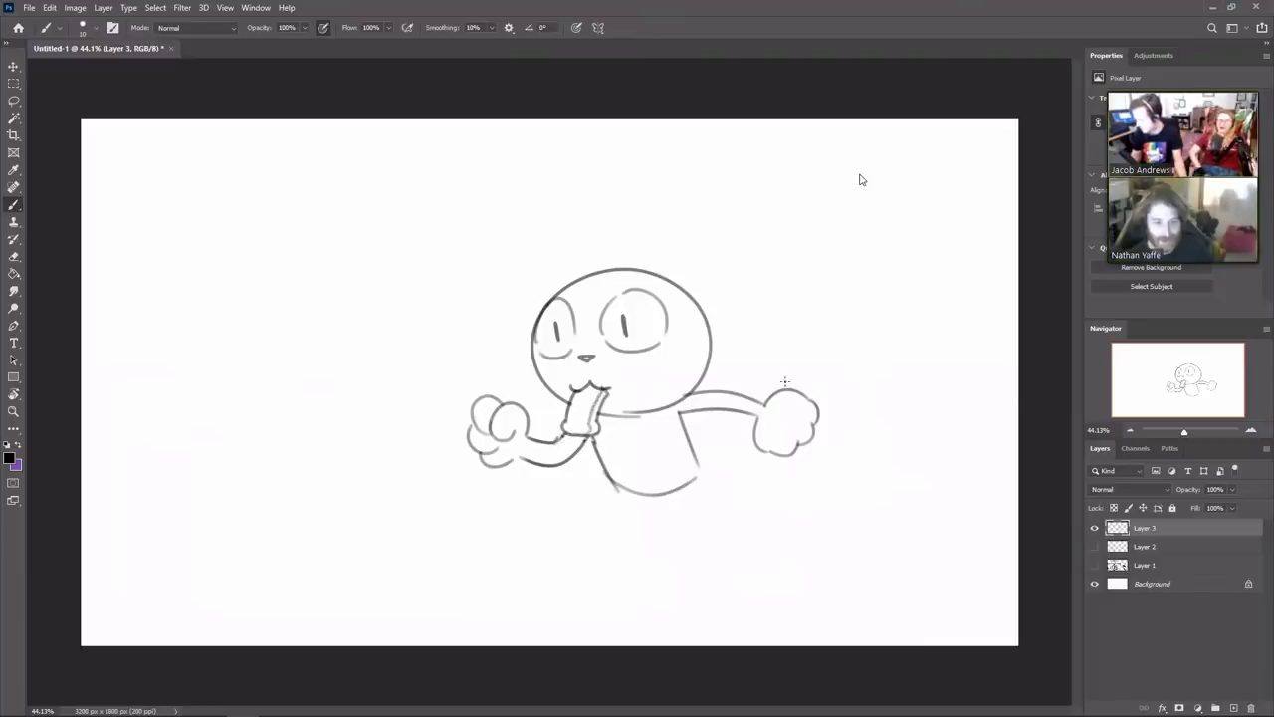
Redraw the head's left cheek as a fuller curve and erase the chin line between the mouth and the right arm
key(e)
drag(528, 346, 558, 395)
key(b)
drag(533, 341, 547, 403)
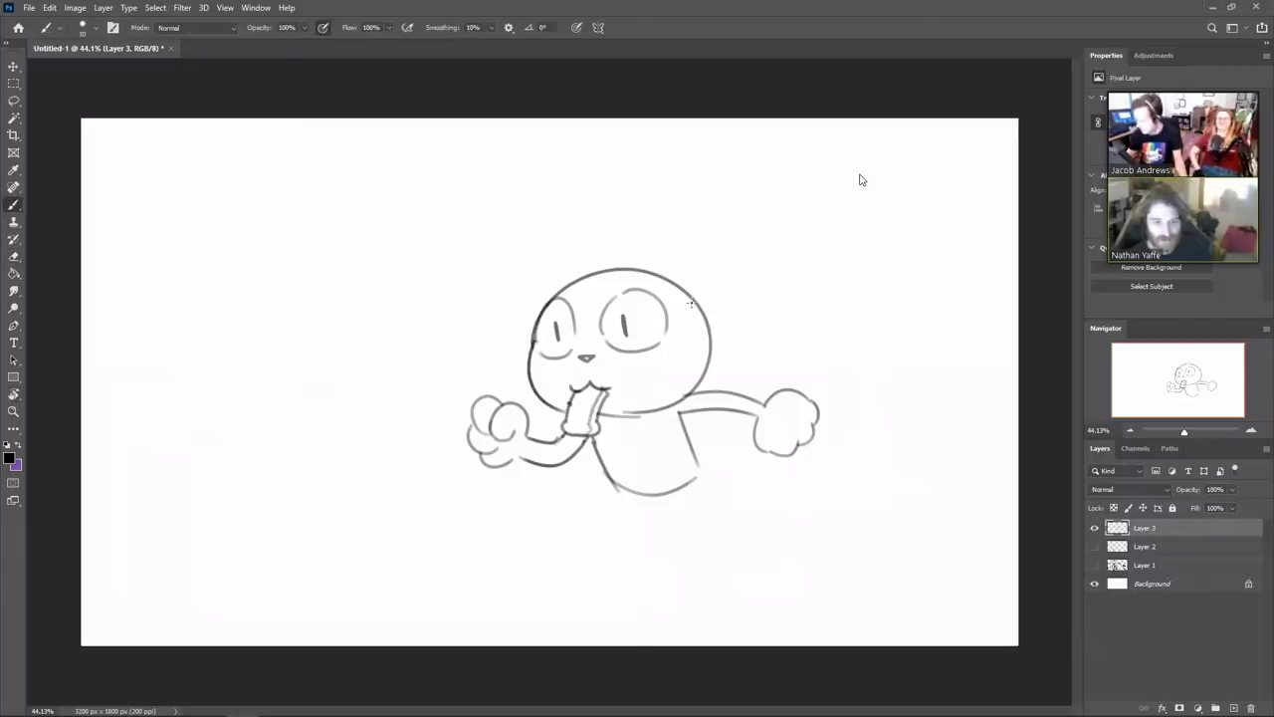
key(e)
drag(665, 408, 608, 414)
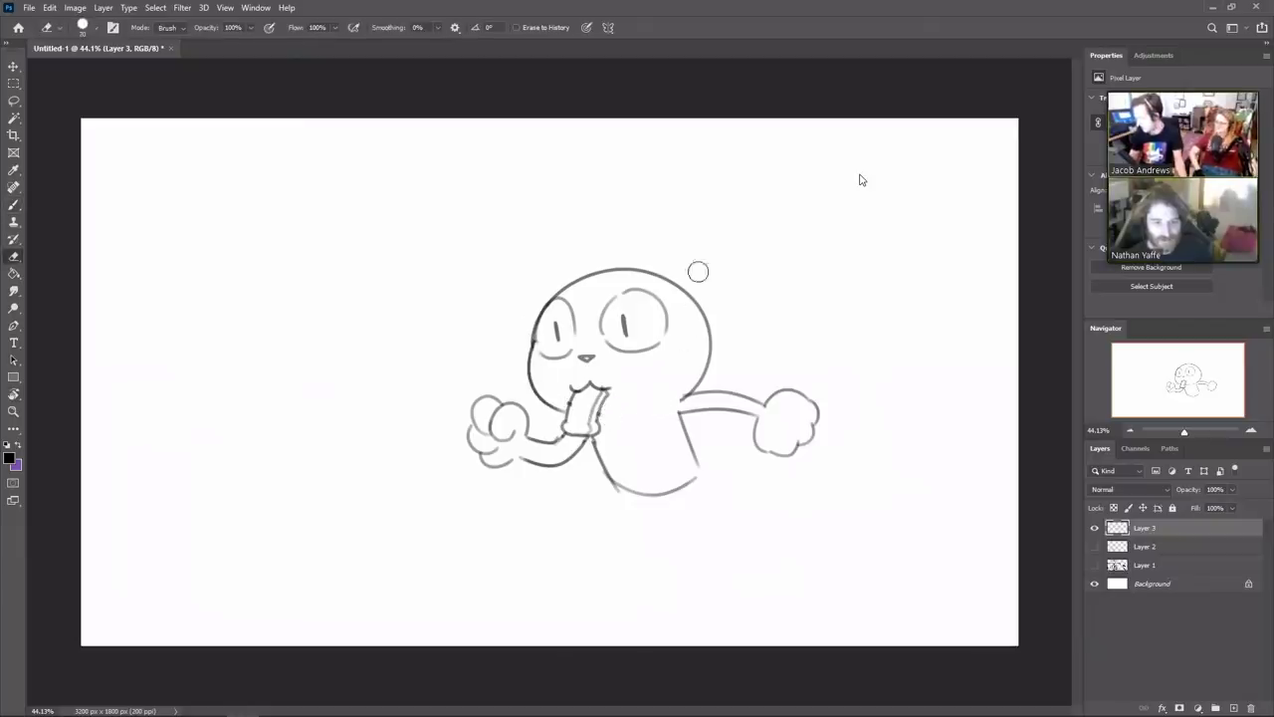
Draw two pointed cat ears on the head and small curved accent marks above it and beside the right ear
key(b)
mouse_move(646, 268)
mouse_down()
mouse_move(705, 240)
mouse_move(725, 282)
mouse_move(705, 328)
mouse_up()
mouse_move(578, 280)
mouse_down()
mouse_move(519, 220)
mouse_move(533, 229)
mouse_move(537, 294)
mouse_up()
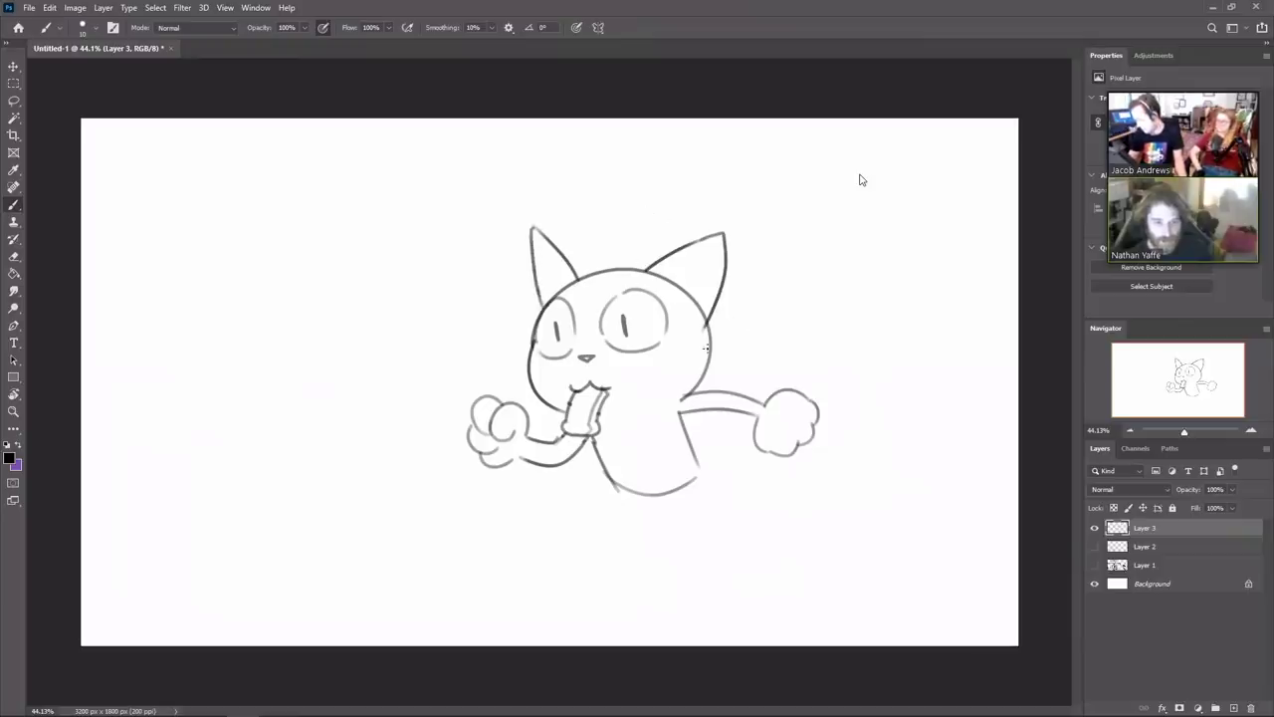
mouse_move(734, 321)
mouse_down()
mouse_move(742, 308)
mouse_move(767, 327)
mouse_up()
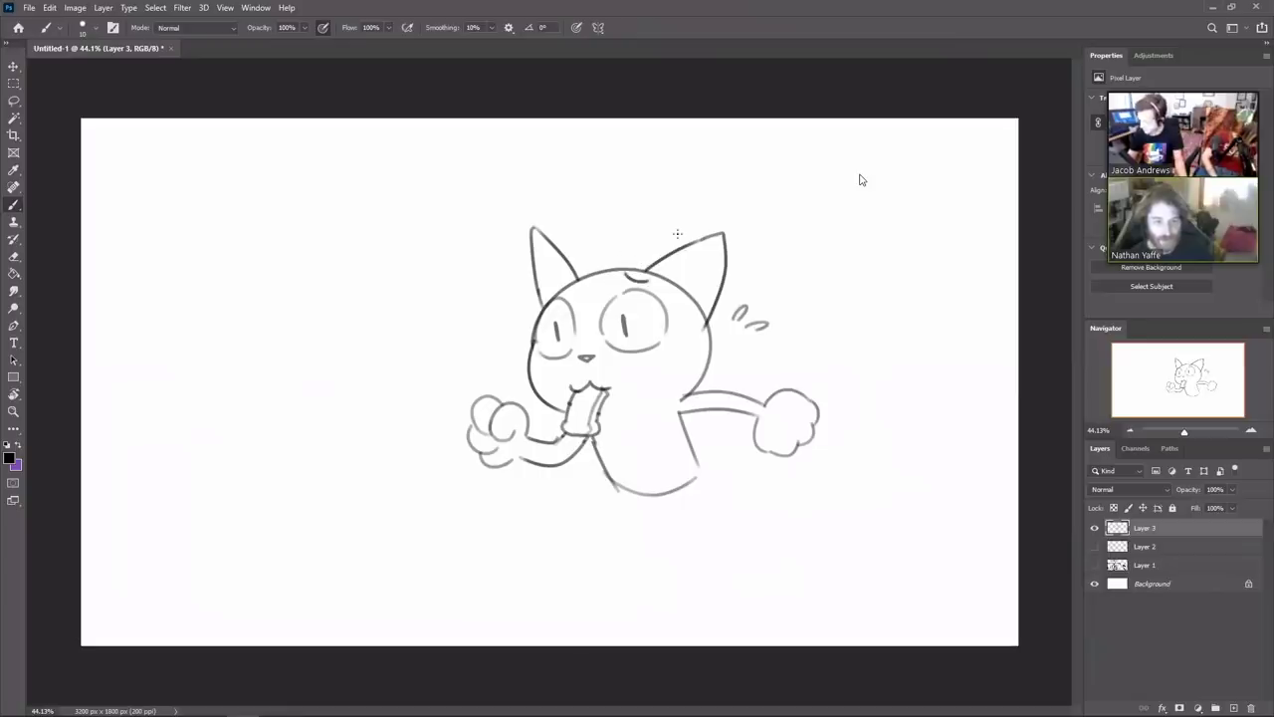
key(ctrl+z)
drag(624, 257, 653, 256)
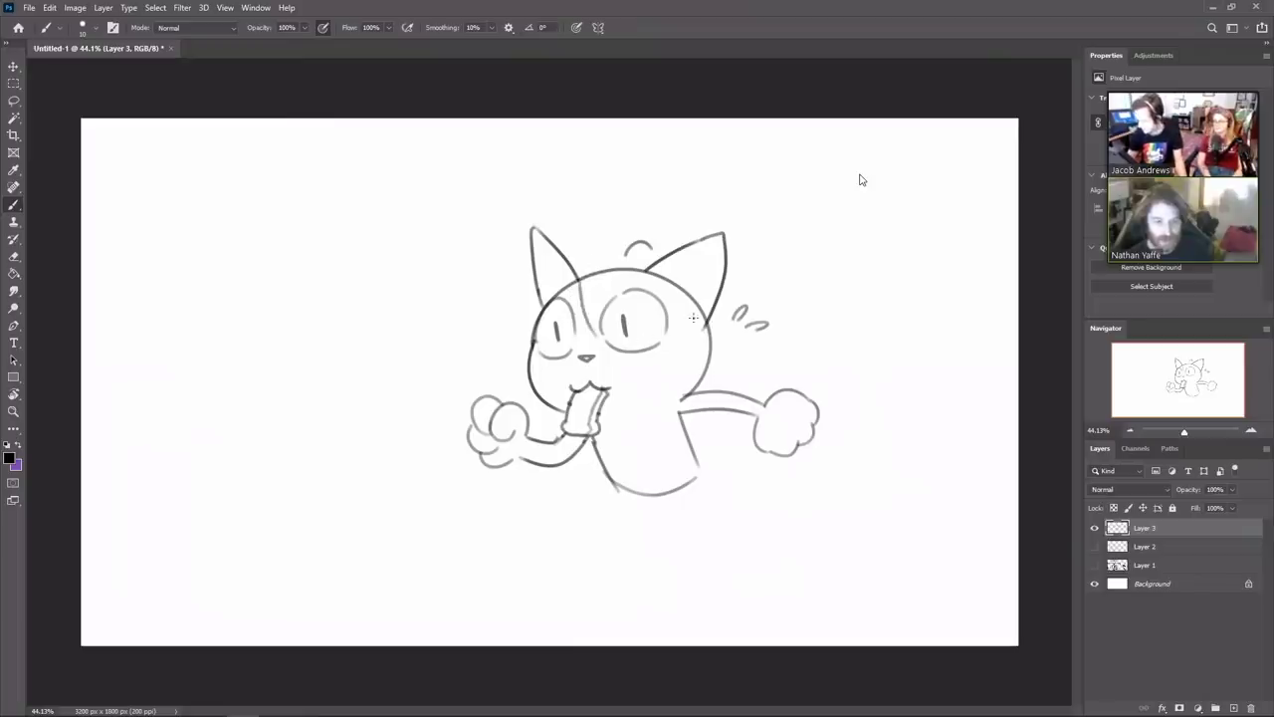
Outline a patch around the right eye from forehead to cheek and fill it dark gray with a larger brush, leaving the eye white
mouse_move(587, 272)
mouse_down()
mouse_move(637, 353)
mouse_move(626, 359)
mouse_move(710, 335)
mouse_up()
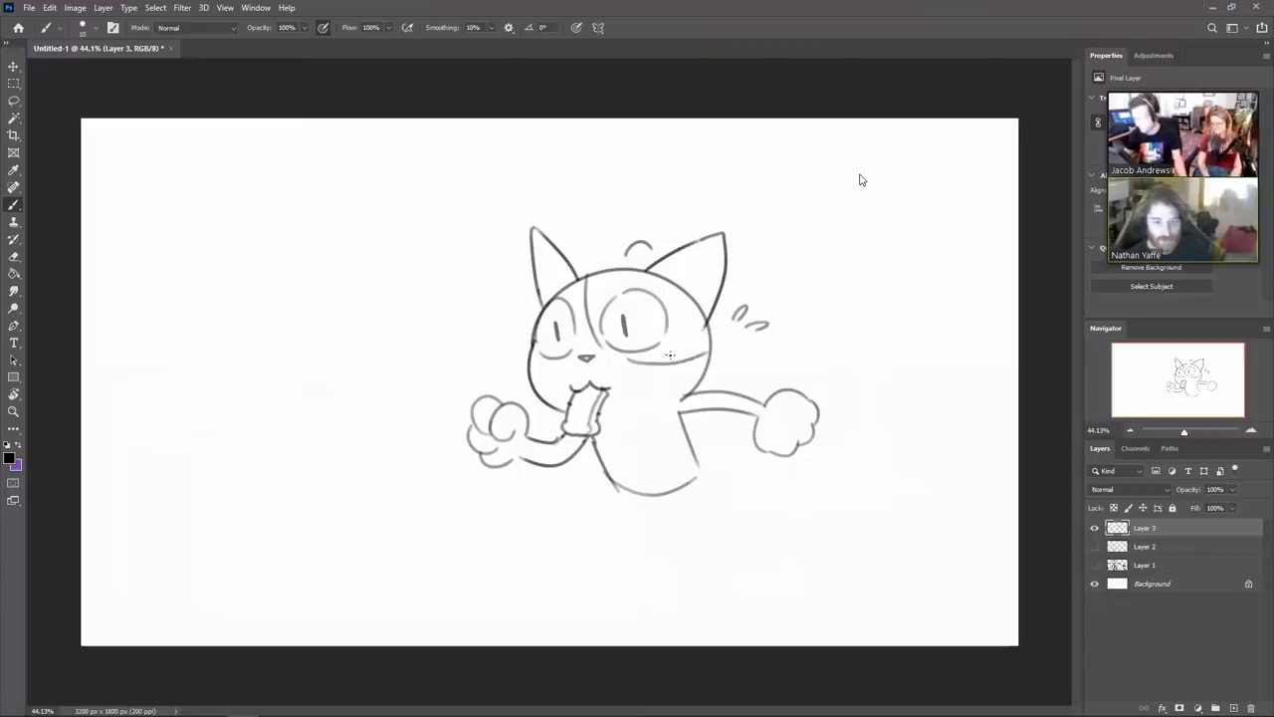
key(bracketright)
key(bracketright)
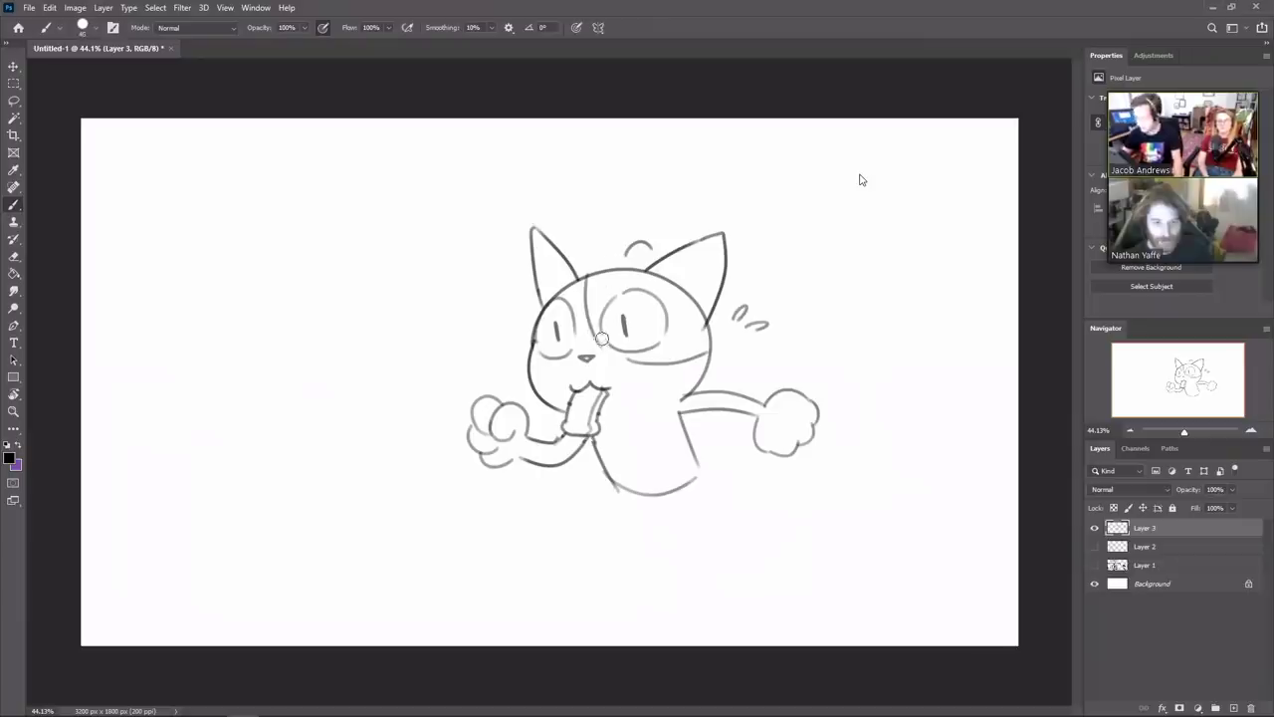
mouse_move(601, 339)
mouse_down()
mouse_move(591, 277)
mouse_move(605, 345)
mouse_move(622, 283)
mouse_move(637, 274)
mouse_move(679, 301)
mouse_move(652, 360)
mouse_move(625, 357)
mouse_move(703, 348)
mouse_move(697, 298)
mouse_move(686, 338)
mouse_move(683, 314)
mouse_up()
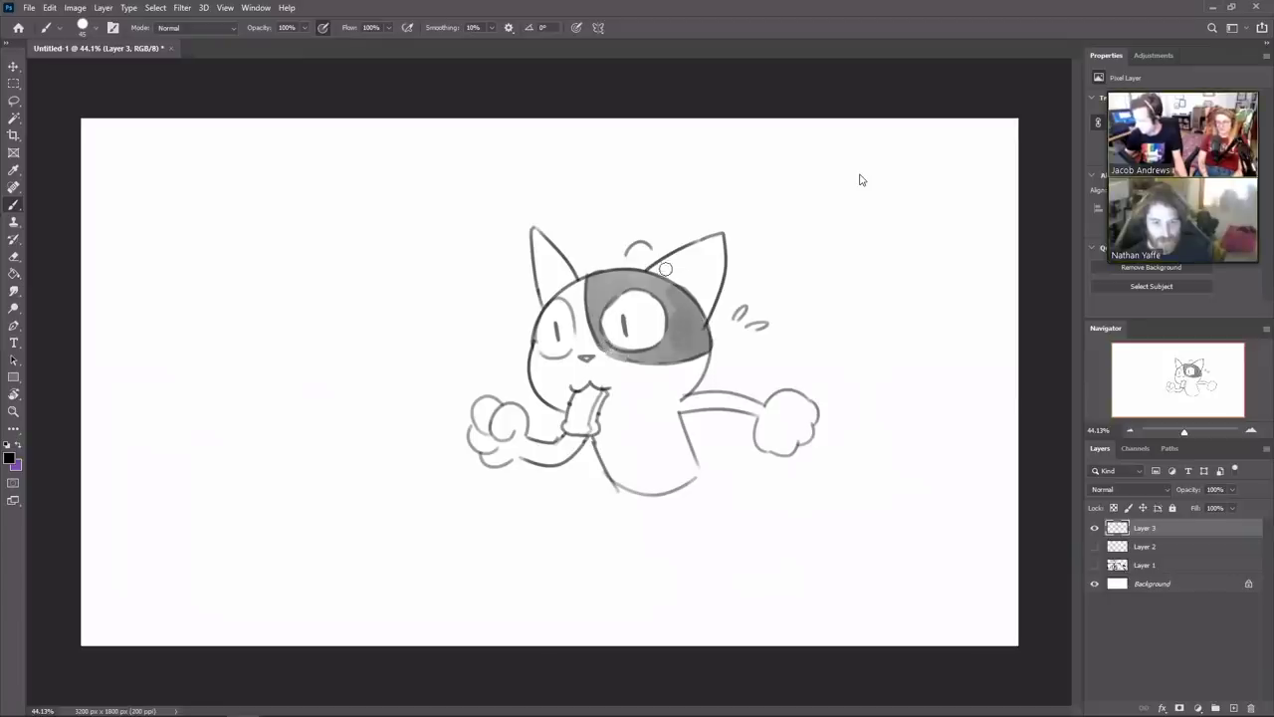
Shade both pointed ears dark gray, leaving a white sliver along each ear's outer edge
drag(652, 270, 710, 237)
key(ctrl+z)
mouse_move(653, 271)
mouse_down()
mouse_move(719, 241)
mouse_move(699, 277)
mouse_move(652, 271)
mouse_up()
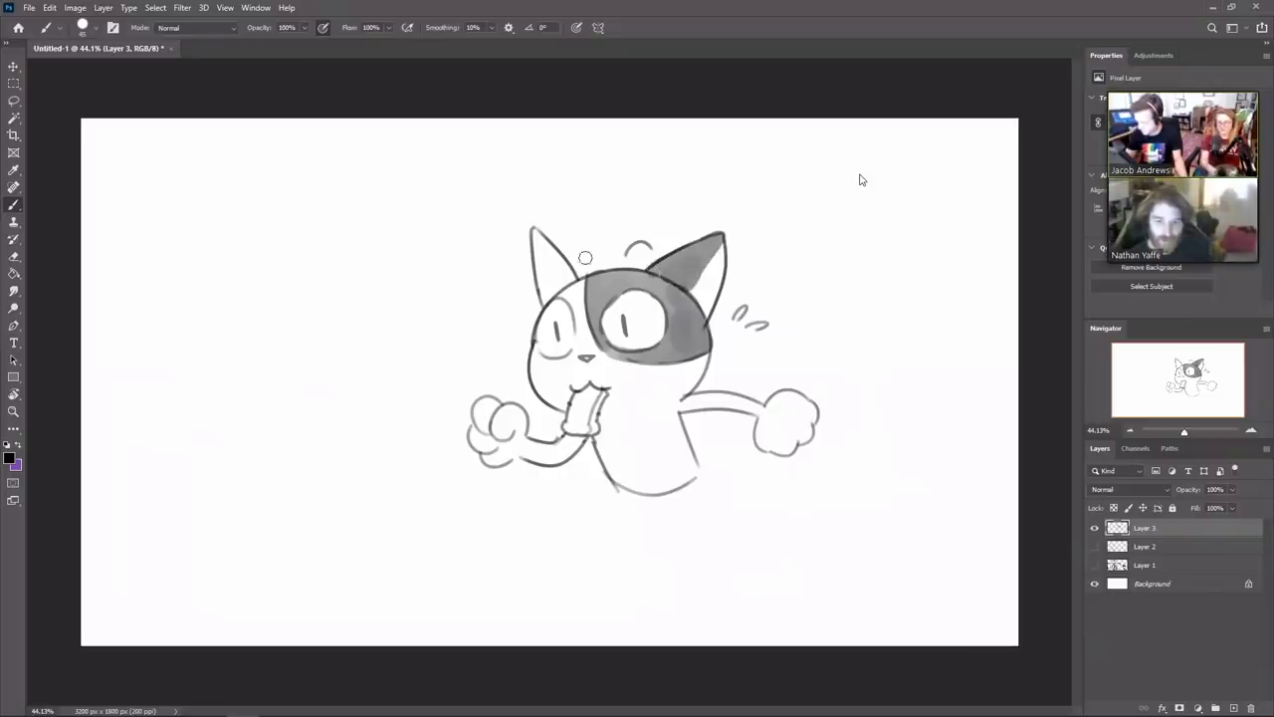
mouse_move(533, 231)
mouse_down()
mouse_move(554, 287)
mouse_move(552, 249)
mouse_move(534, 230)
mouse_up()
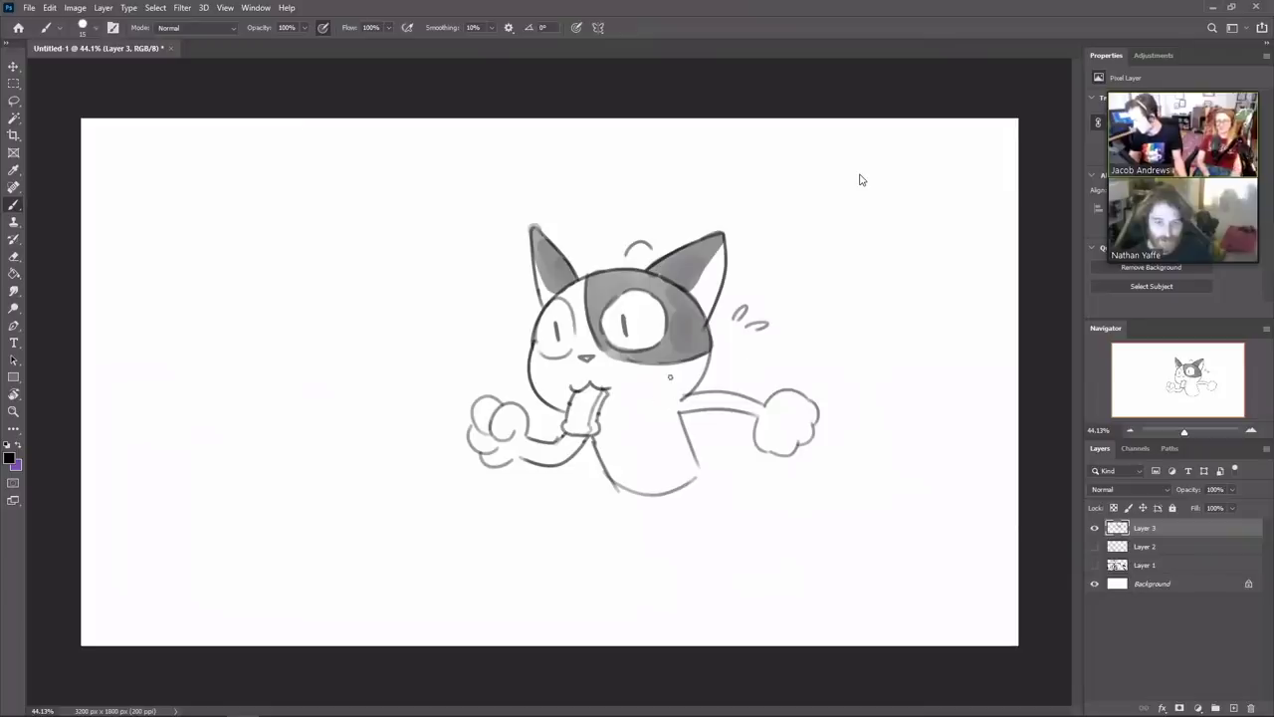
drag(700, 475, 649, 538)
key(ctrl+z)
mouse_move(700, 470)
mouse_down()
mouse_move(674, 518)
mouse_move(627, 550)
mouse_up()
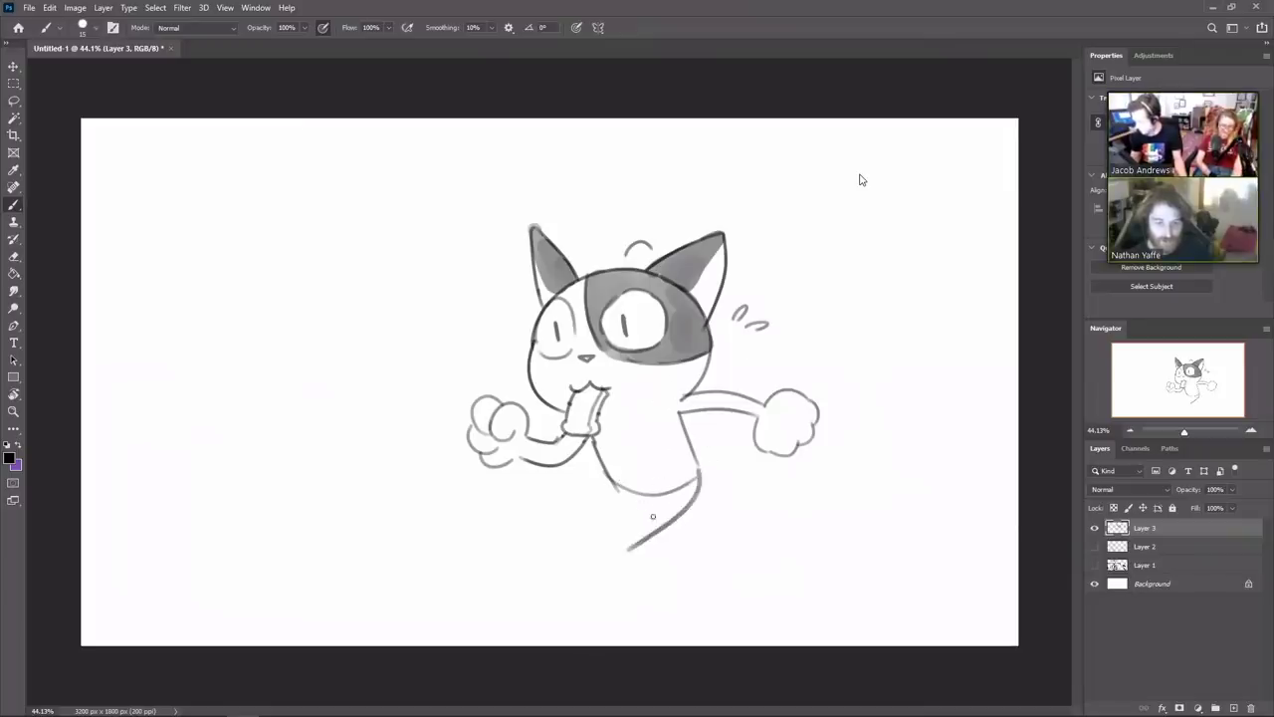
key(ctrl+z)
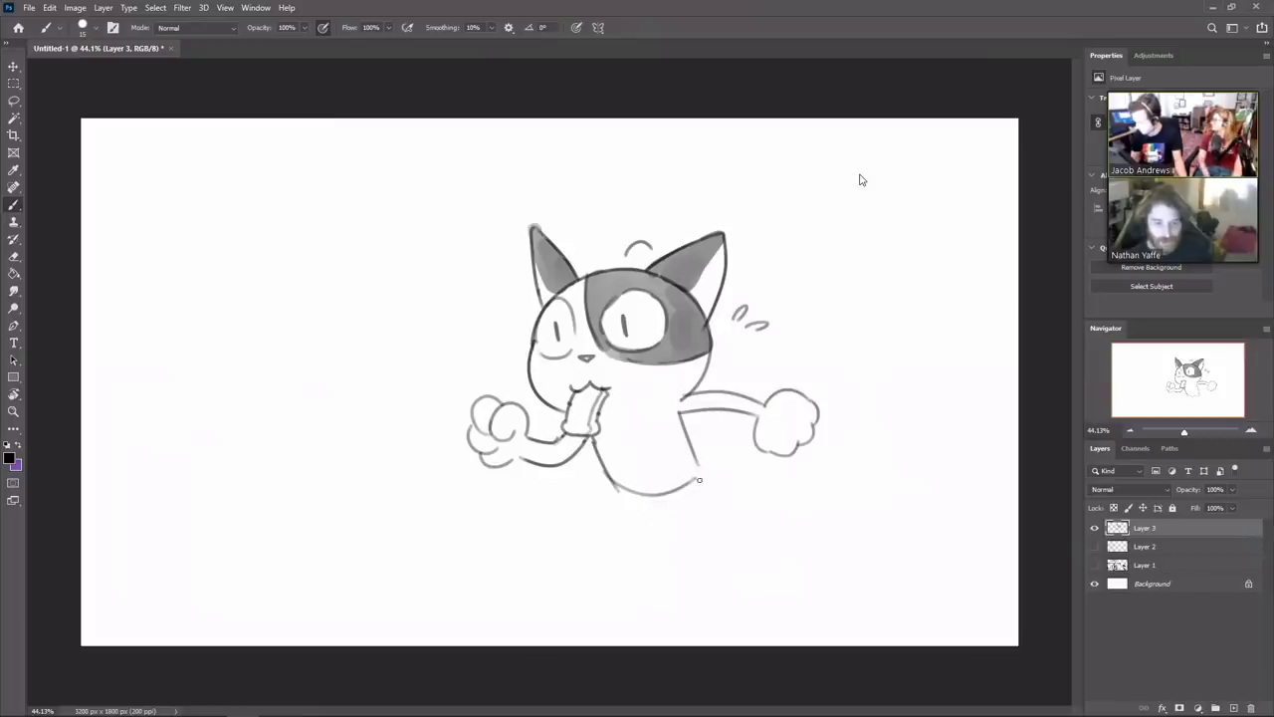
Sketch the cat's two legs in a running pose, the front leg striding forward and the back leg kicked up behind
mouse_move(699, 473)
mouse_down()
mouse_move(689, 508)
mouse_move(629, 539)
mouse_up()
drag(647, 494, 573, 565)
mouse_move(634, 538)
mouse_down()
mouse_move(580, 594)
mouse_move(552, 560)
mouse_up()
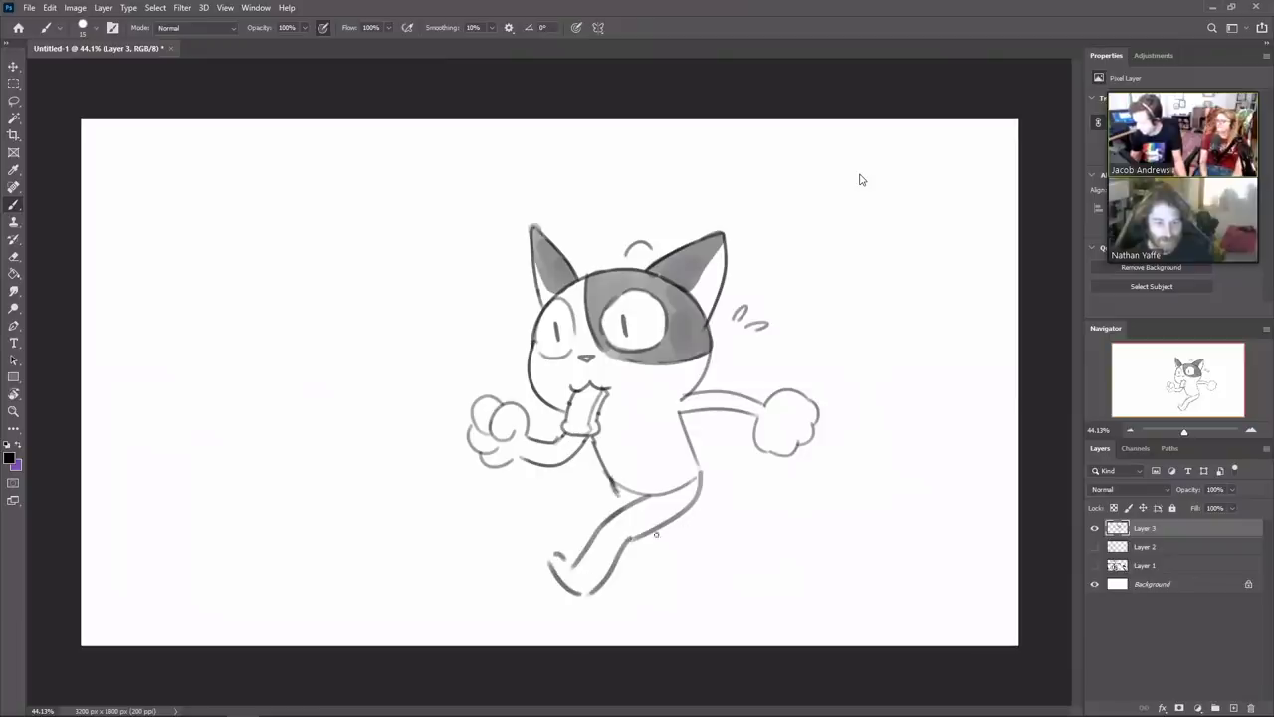
mouse_move(657, 534)
mouse_down()
mouse_move(680, 547)
mouse_move(746, 517)
mouse_move(753, 497)
mouse_up()
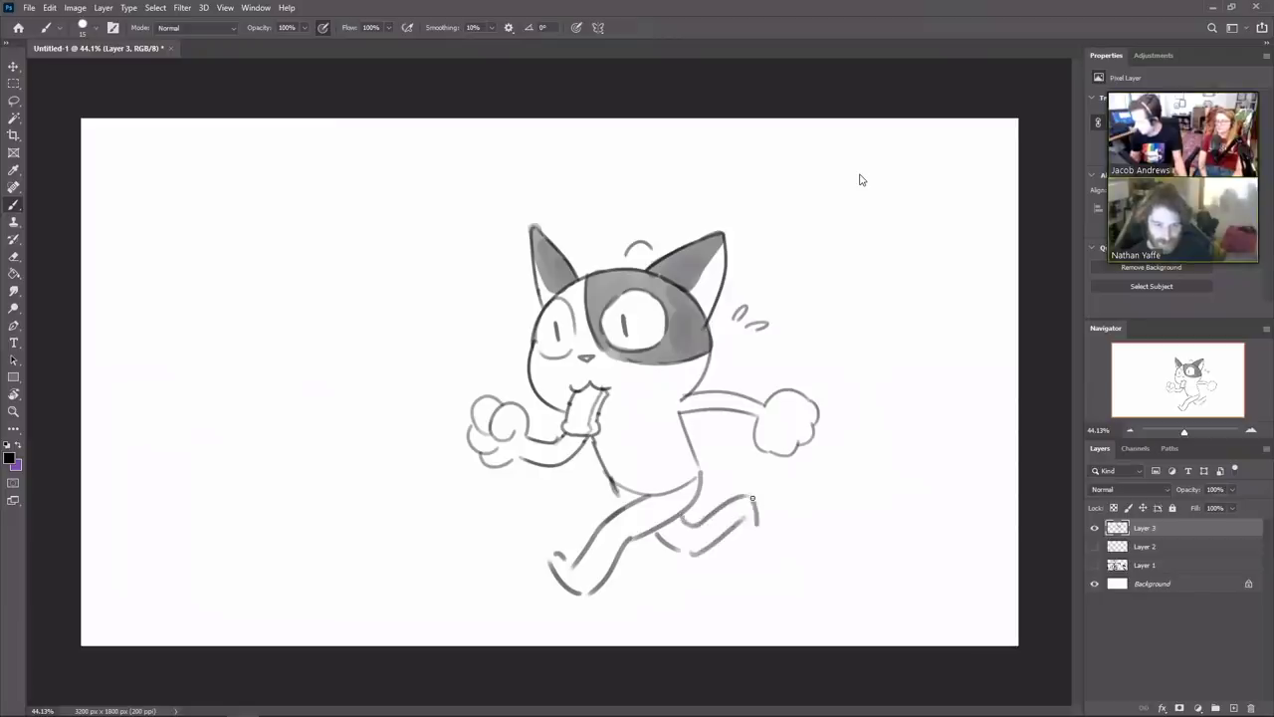
Draw a shirt collar with two pointed flaps below the cat's chin, joining it to the back shoulder
drag(666, 401, 691, 393)
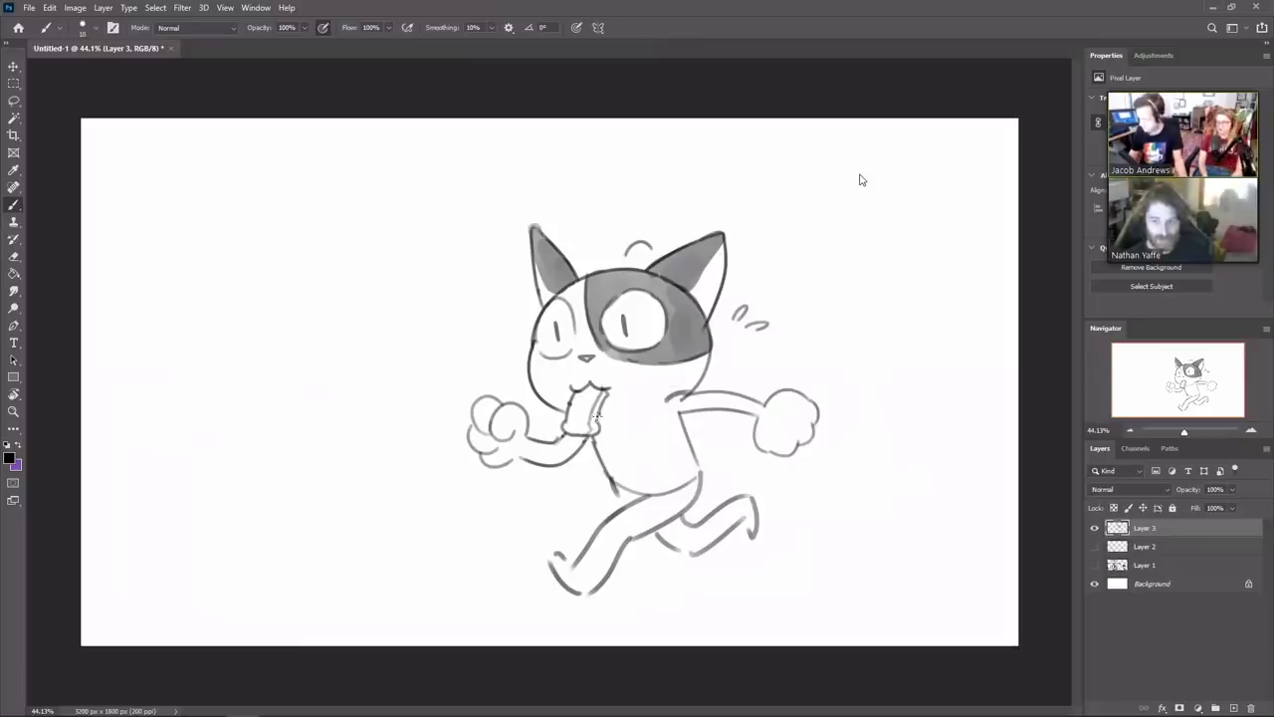
drag(597, 416, 667, 389)
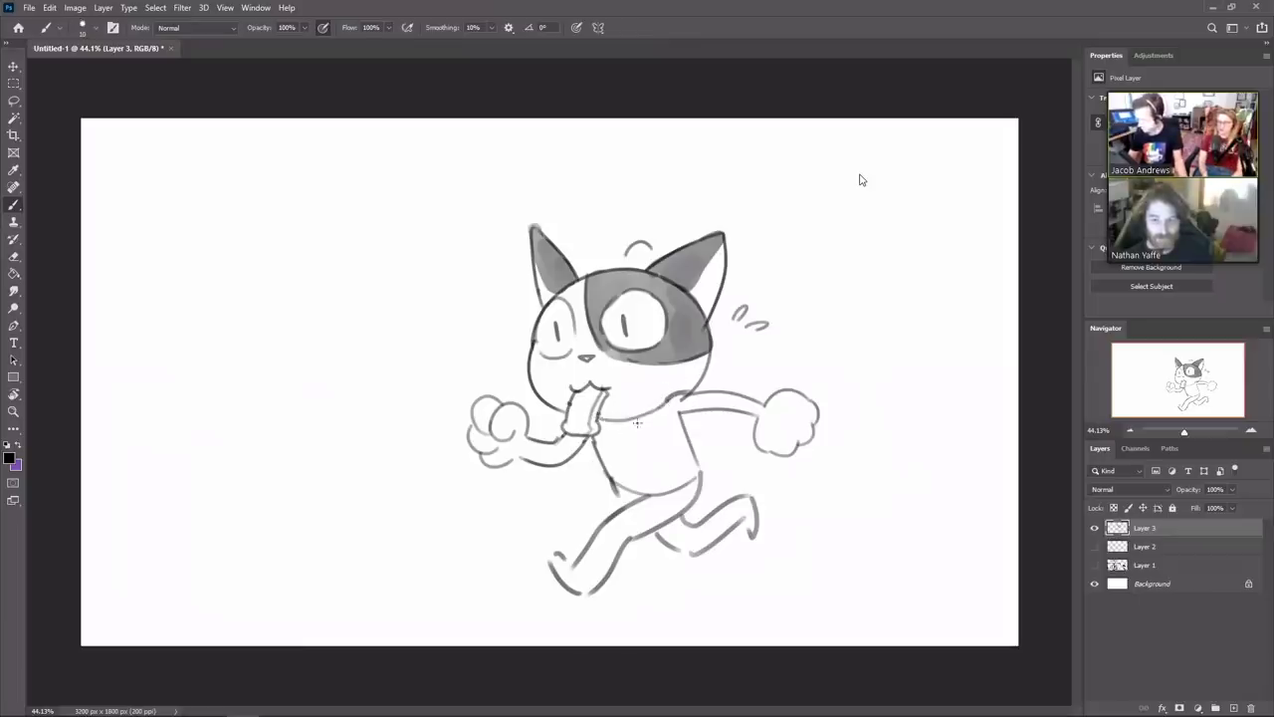
key(e)
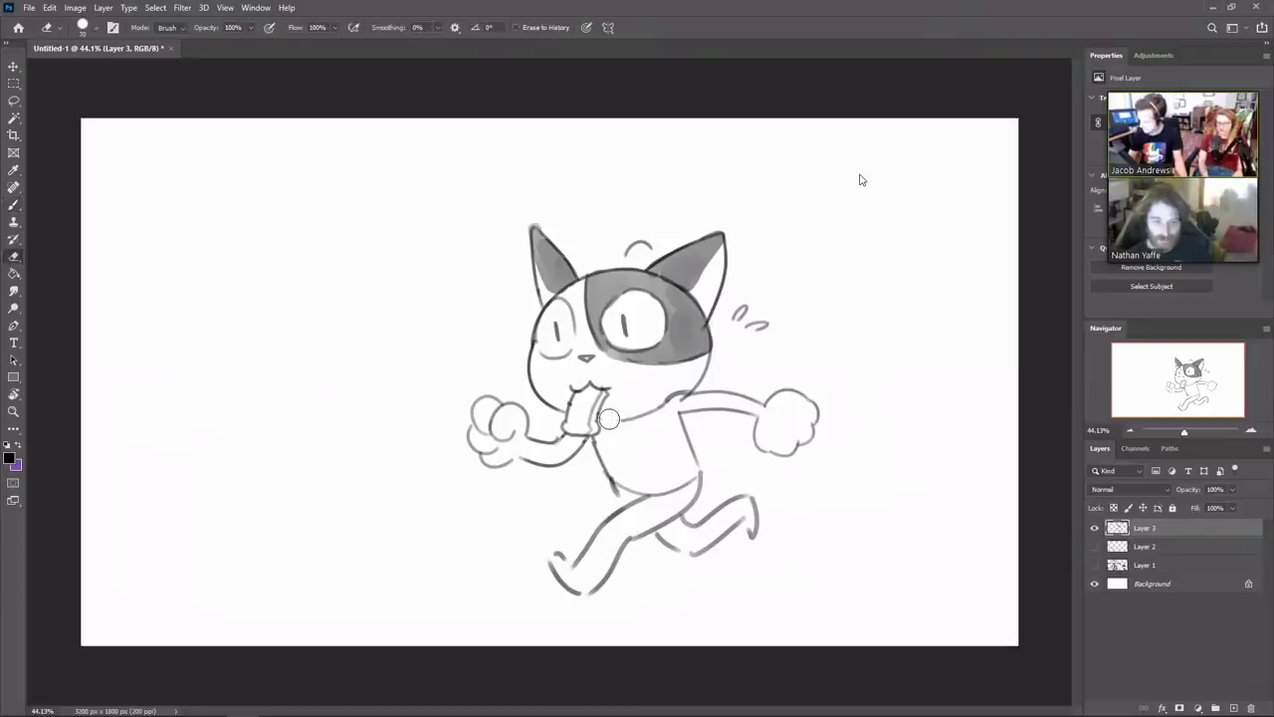
key(b)
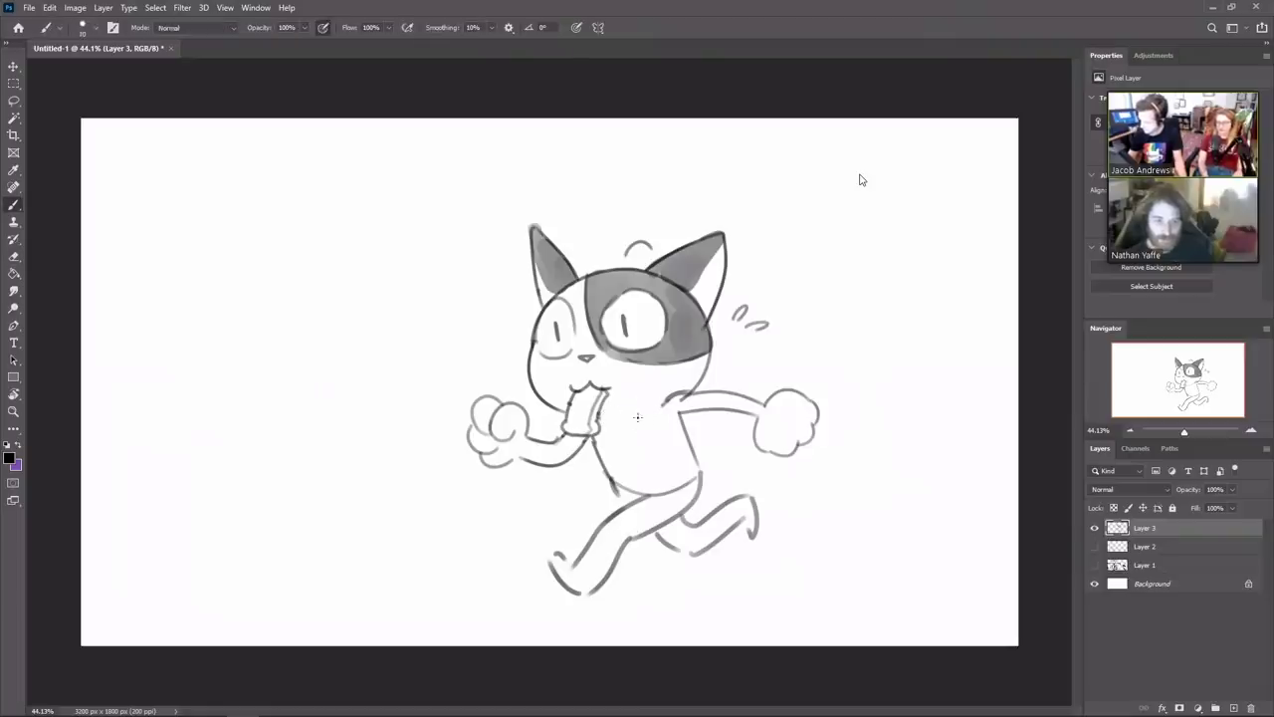
mouse_move(638, 417)
mouse_down()
mouse_move(668, 402)
mouse_move(649, 431)
mouse_move(667, 400)
mouse_up()
key(ctrl+z)
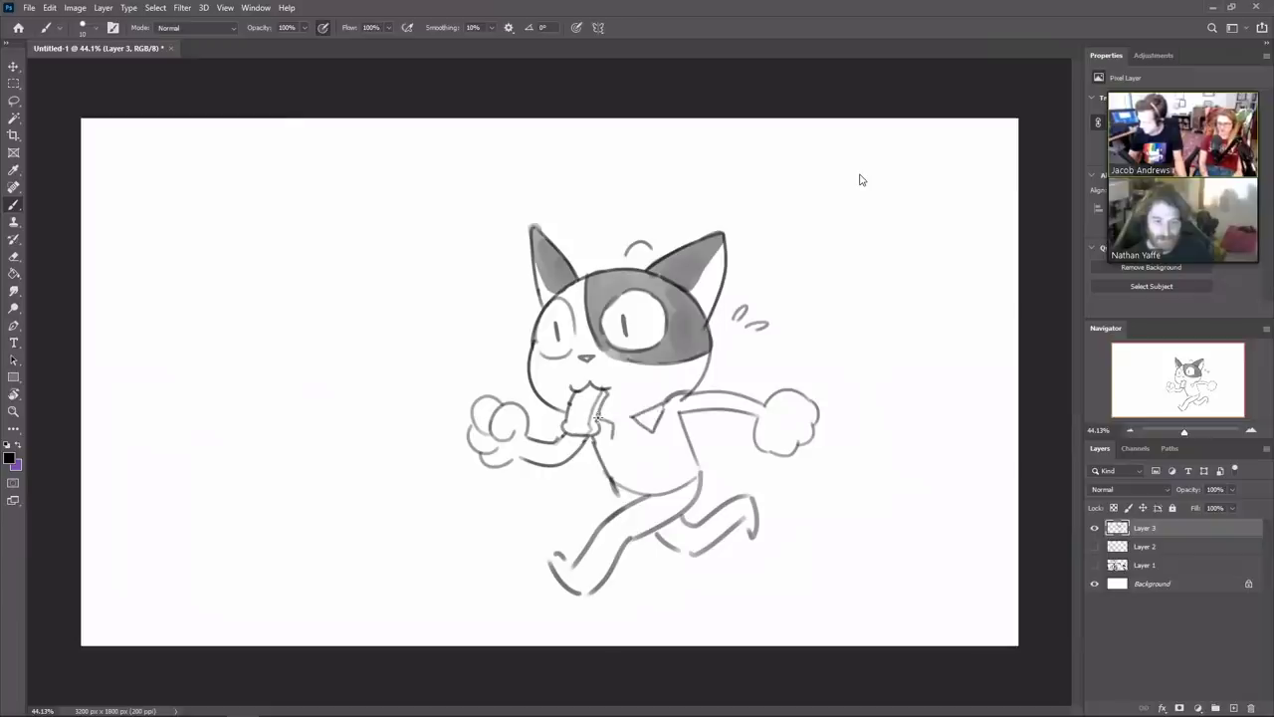
drag(596, 417, 603, 444)
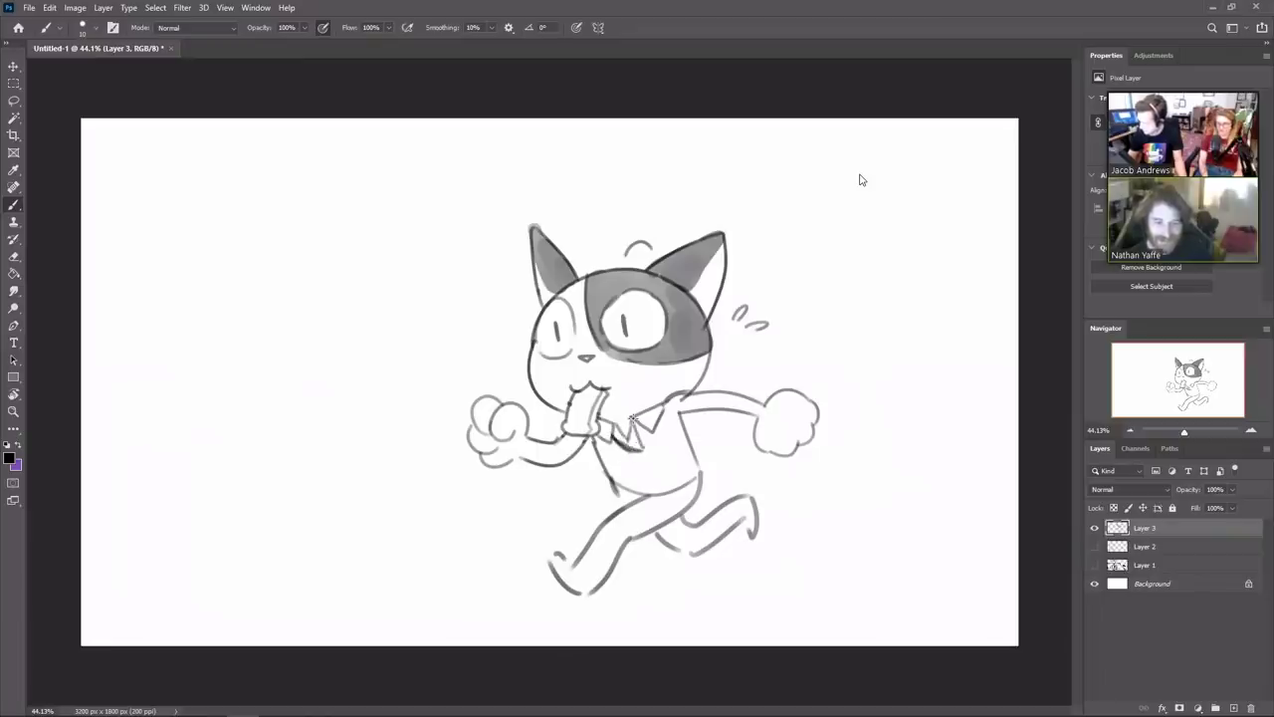
Draw a necktie knotted at the collar and blowing back over the torso, and shade it dark
mouse_move(640, 426)
mouse_down()
mouse_move(647, 464)
mouse_move(719, 431)
mouse_up()
drag(654, 457, 718, 431)
mouse_move(653, 457)
mouse_down()
mouse_move(729, 448)
mouse_move(697, 435)
mouse_move(728, 444)
mouse_up()
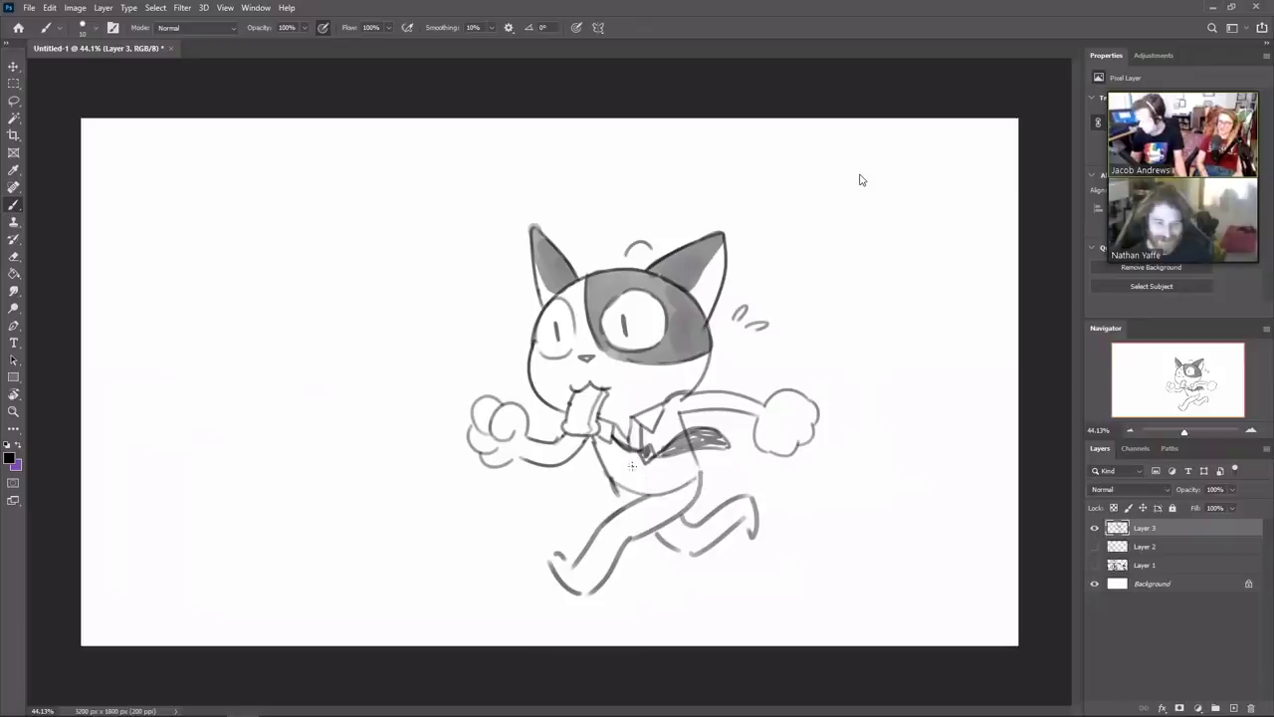
Draw a flared shirt tail at the cat's rear hip and erase the old body line inside it
drag(654, 494, 714, 484)
key(ctrl+z)
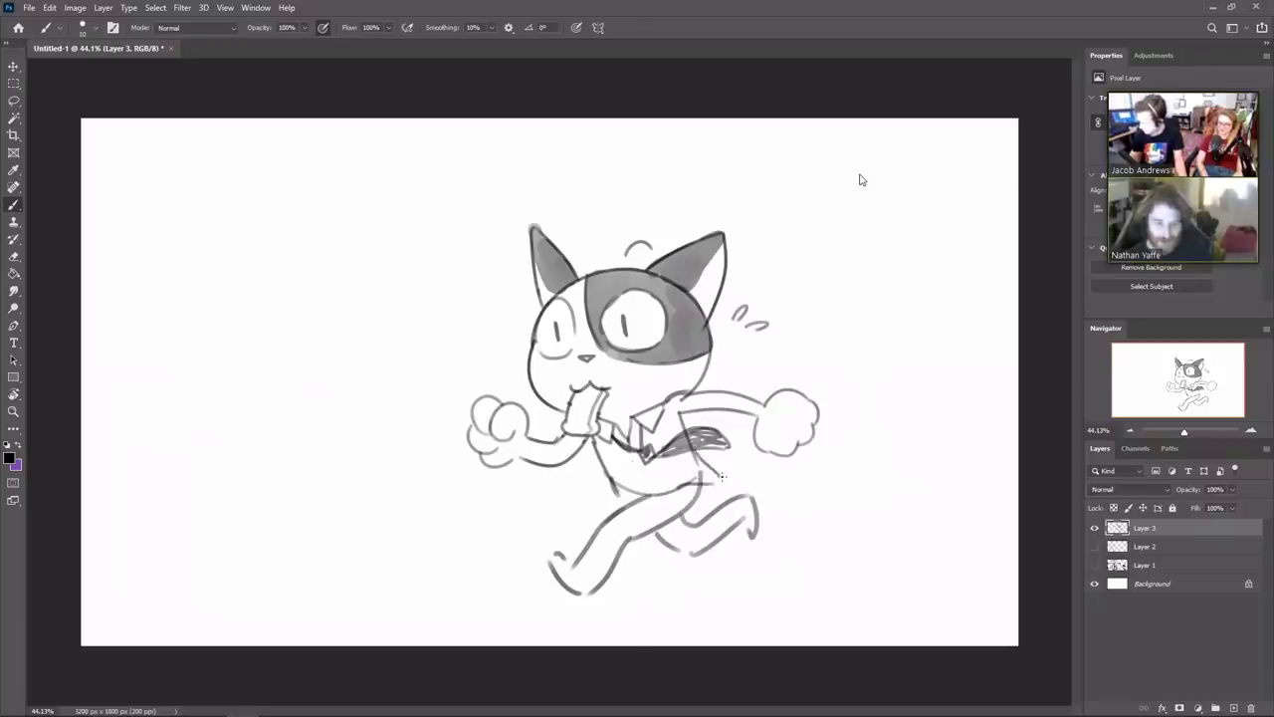
key(e)
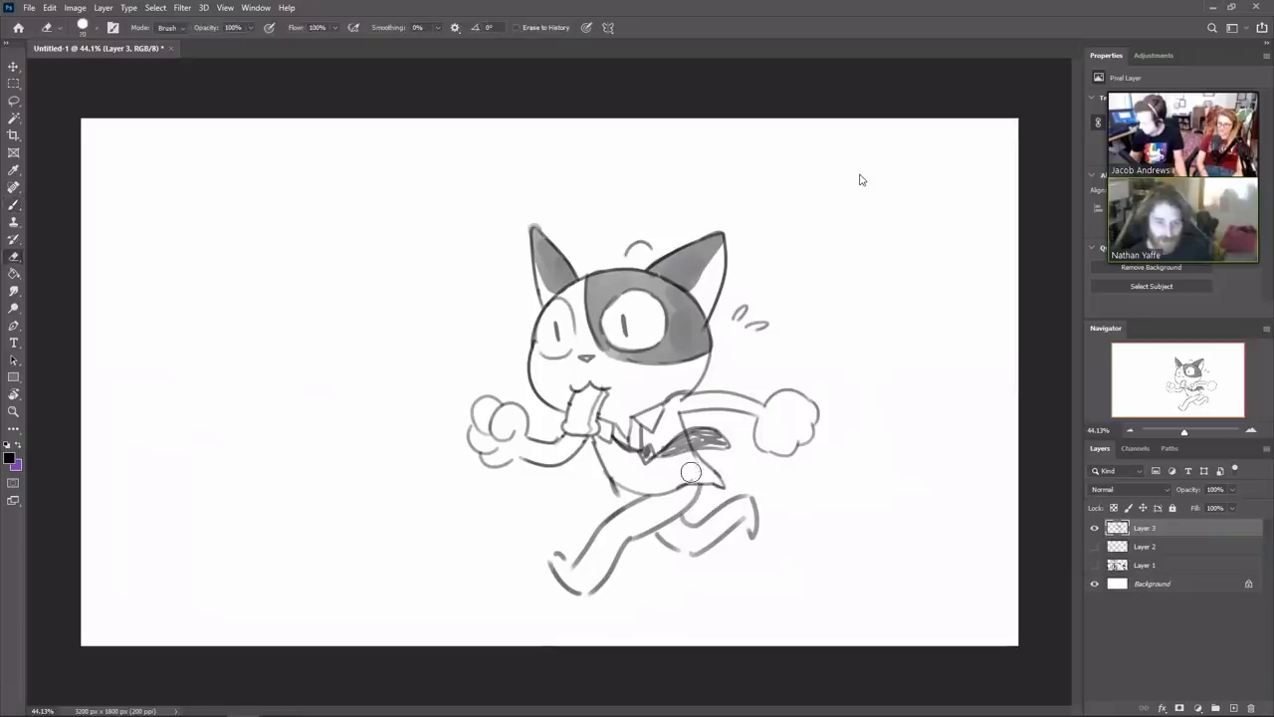
key(b)
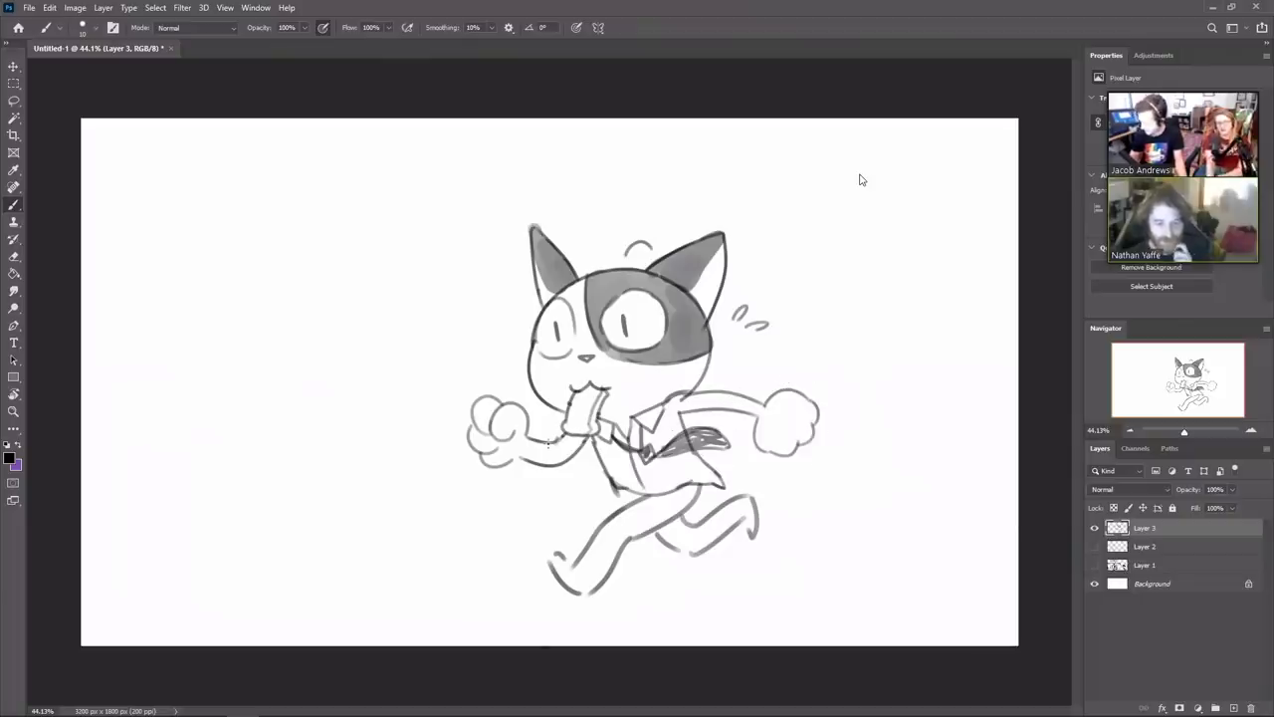
Draw sleeve cuffs on both of the cat's arms and erase the arm lines that overlap them
mouse_move(548, 444)
mouse_down()
mouse_move(550, 465)
mouse_move(559, 438)
mouse_up()
key(ctrl+z)
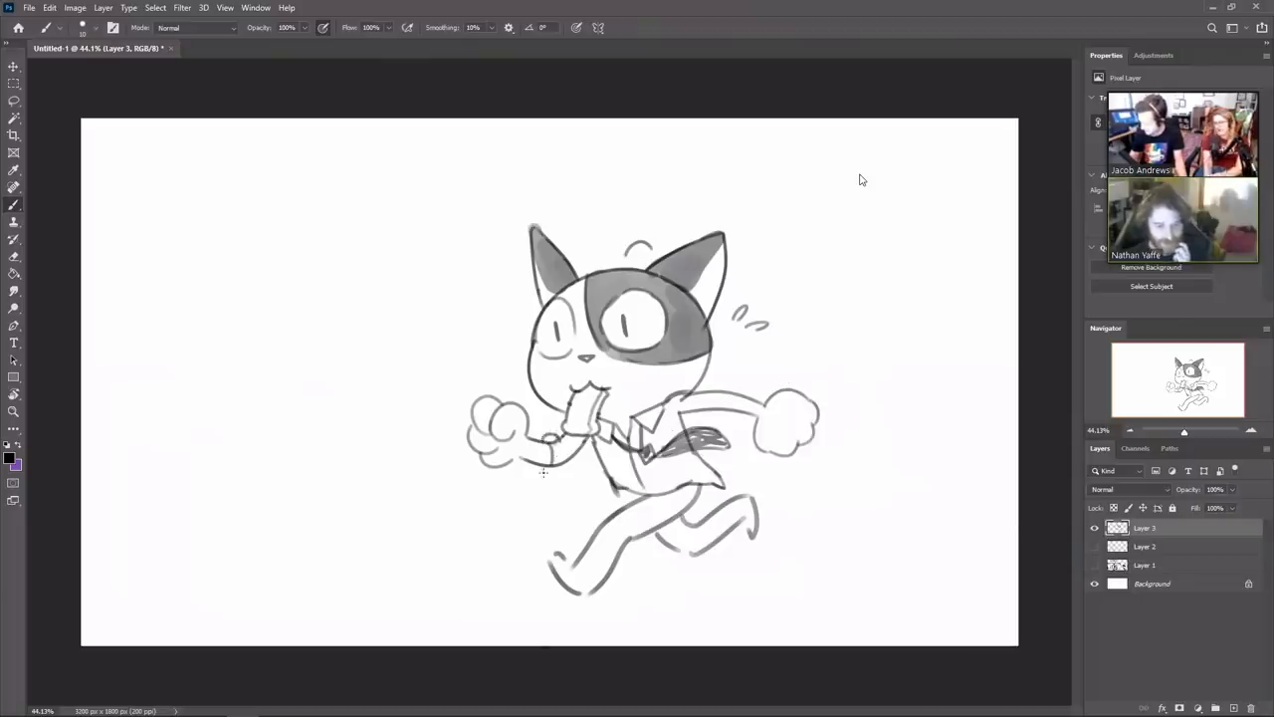
key(e)
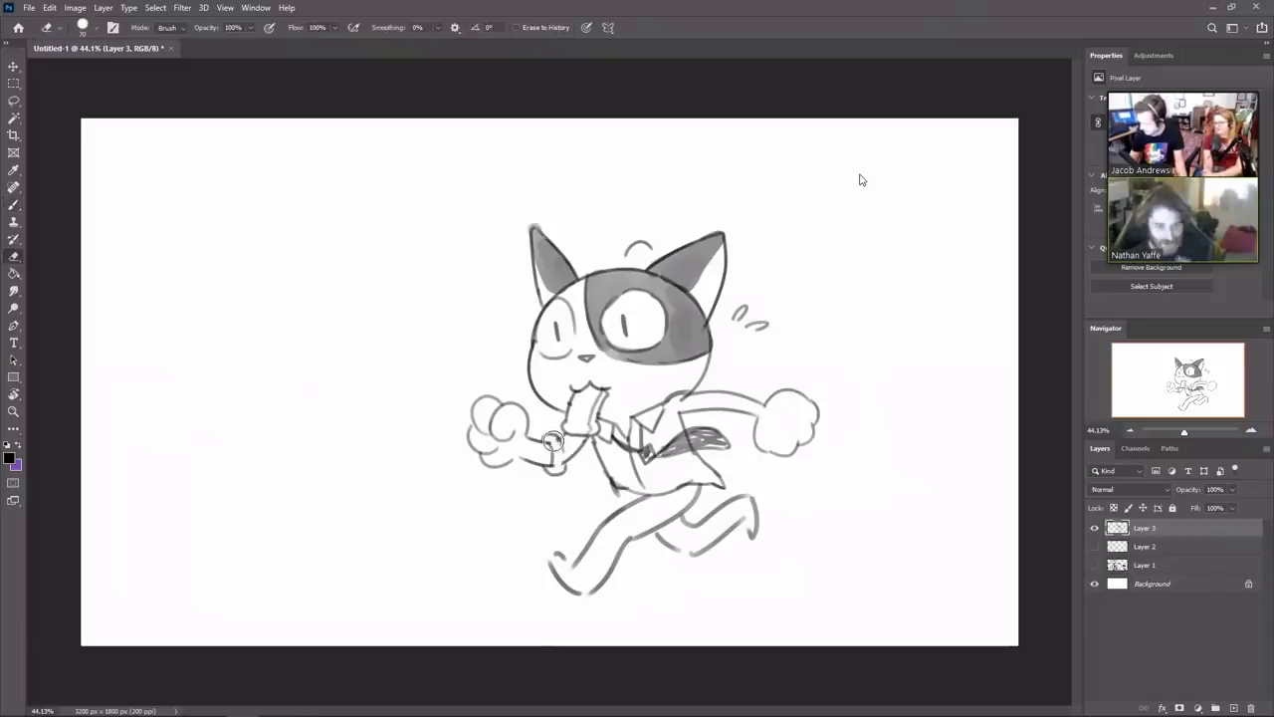
key(b)
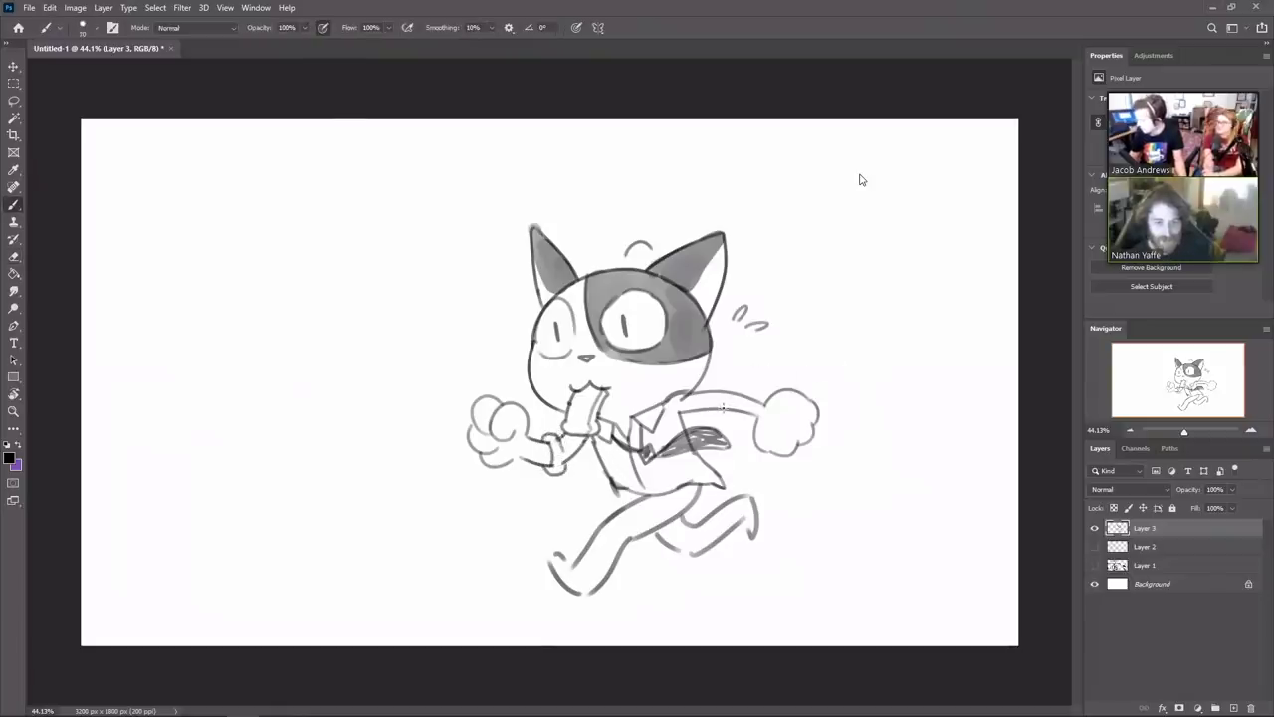
mouse_move(714, 409)
mouse_down()
mouse_move(735, 410)
mouse_move(737, 385)
mouse_move(736, 409)
mouse_move(724, 411)
mouse_up()
key(e)
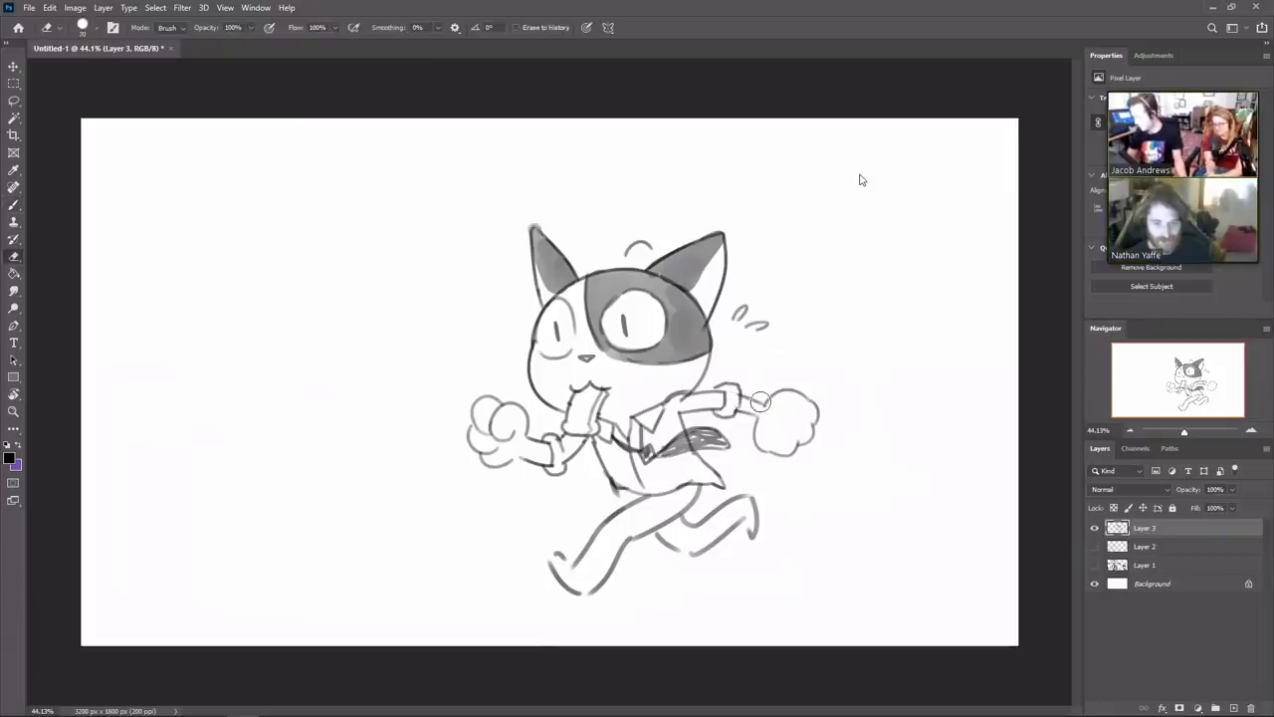
Extend the shirt's front edge down to the thigh, cleaning up the overlap, and dot whisker spots on both cheeks
key(b)
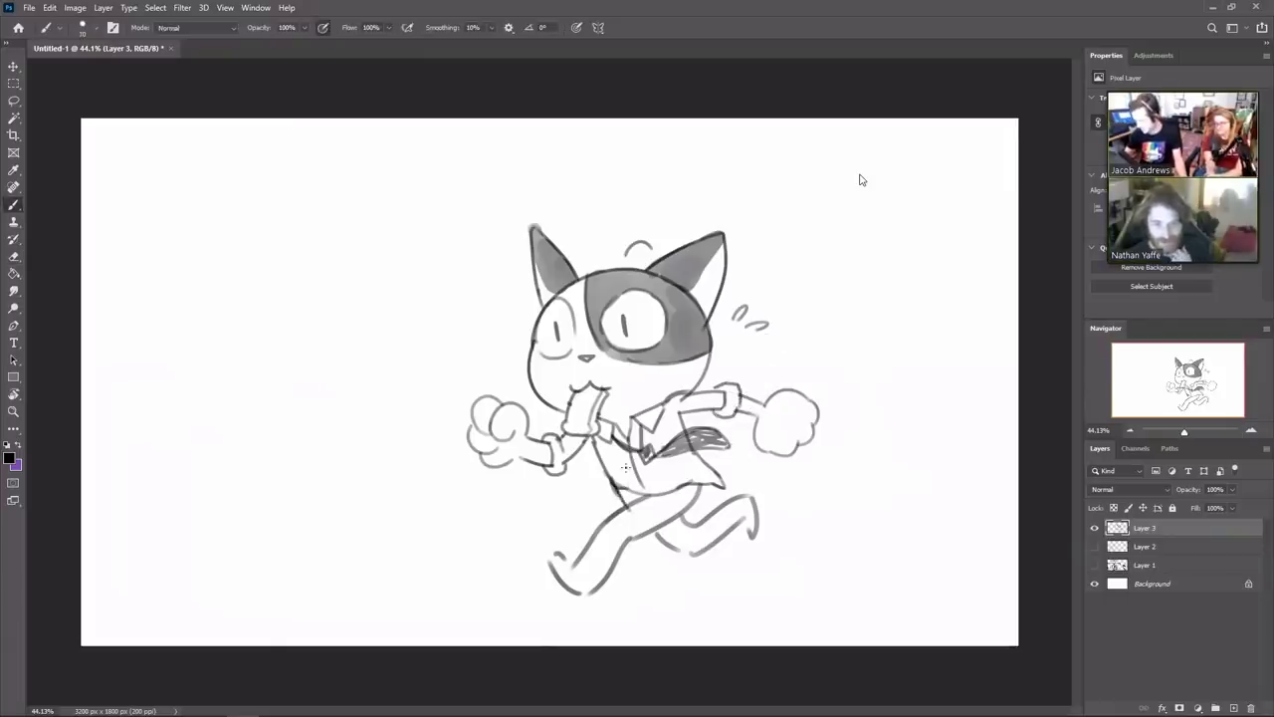
key(e)
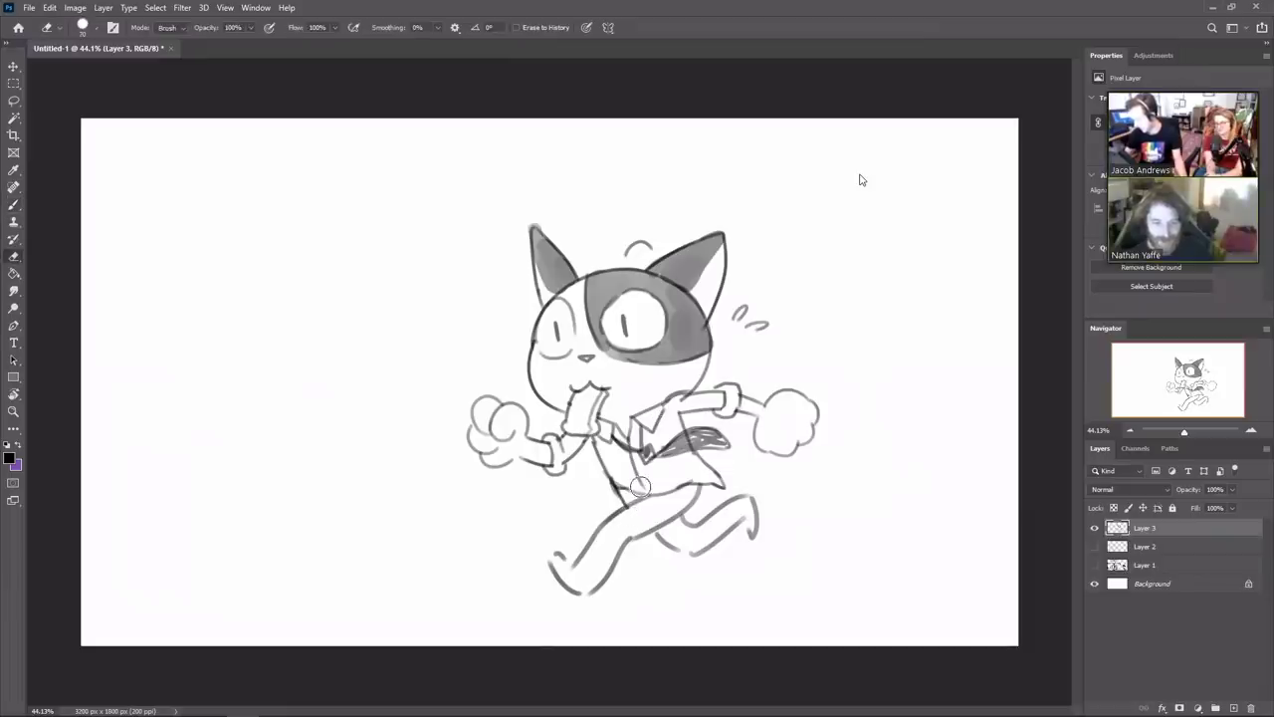
key(b)
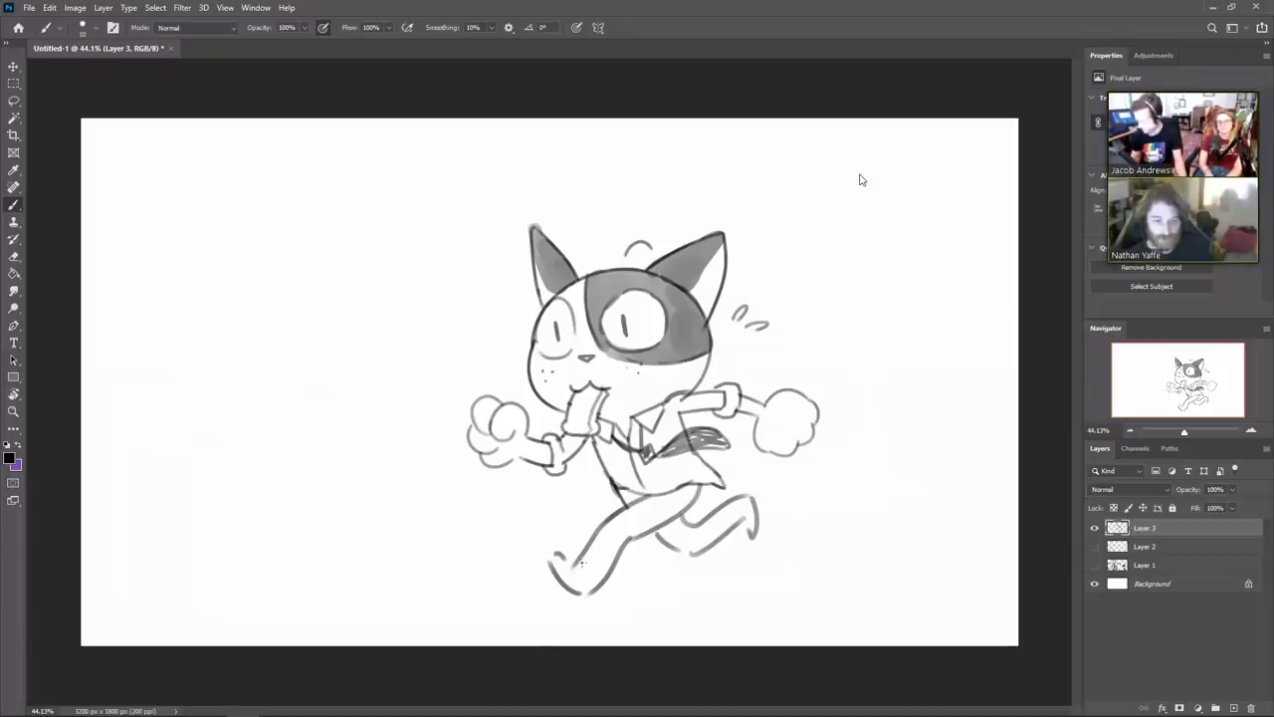
Draw shoes and trouser hems on both of the cat's feet and darken the line of the front thigh
mouse_move(575, 565)
mouse_down()
mouse_move(595, 587)
mouse_move(552, 551)
mouse_move(563, 580)
mouse_move(593, 596)
mouse_up()
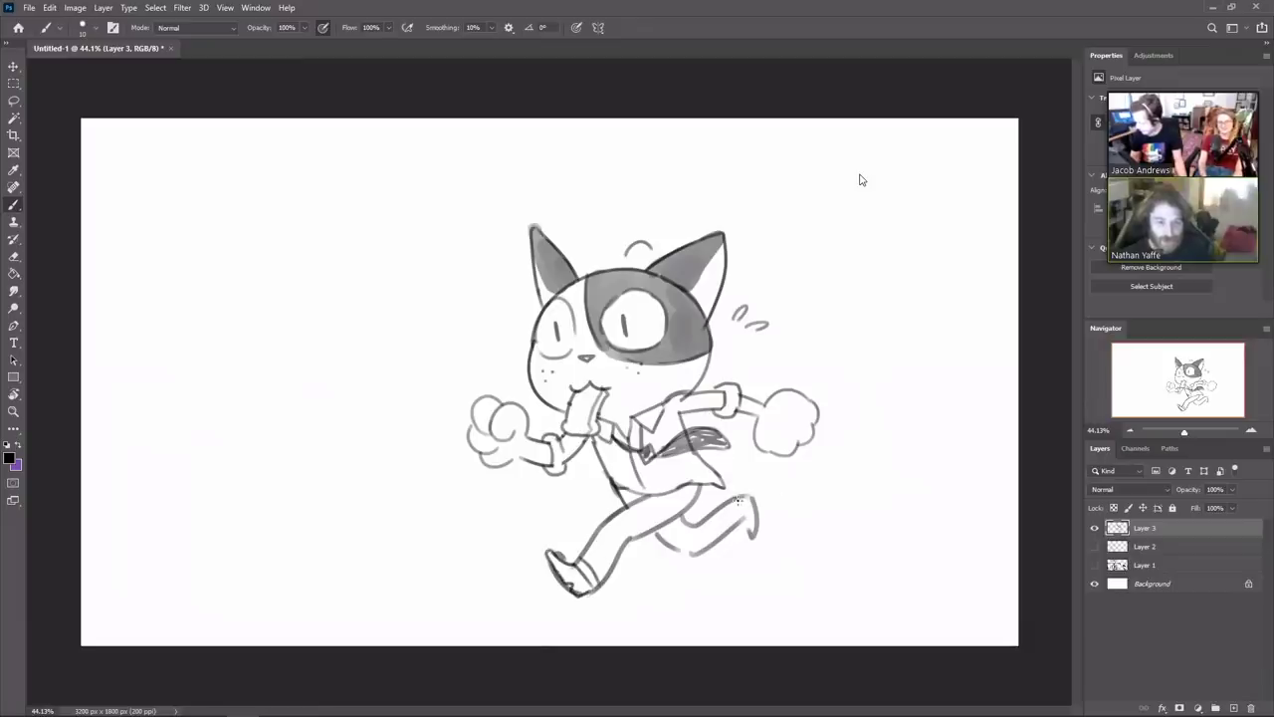
mouse_move(738, 498)
mouse_down()
mouse_move(736, 519)
mouse_move(748, 504)
mouse_move(752, 530)
mouse_up()
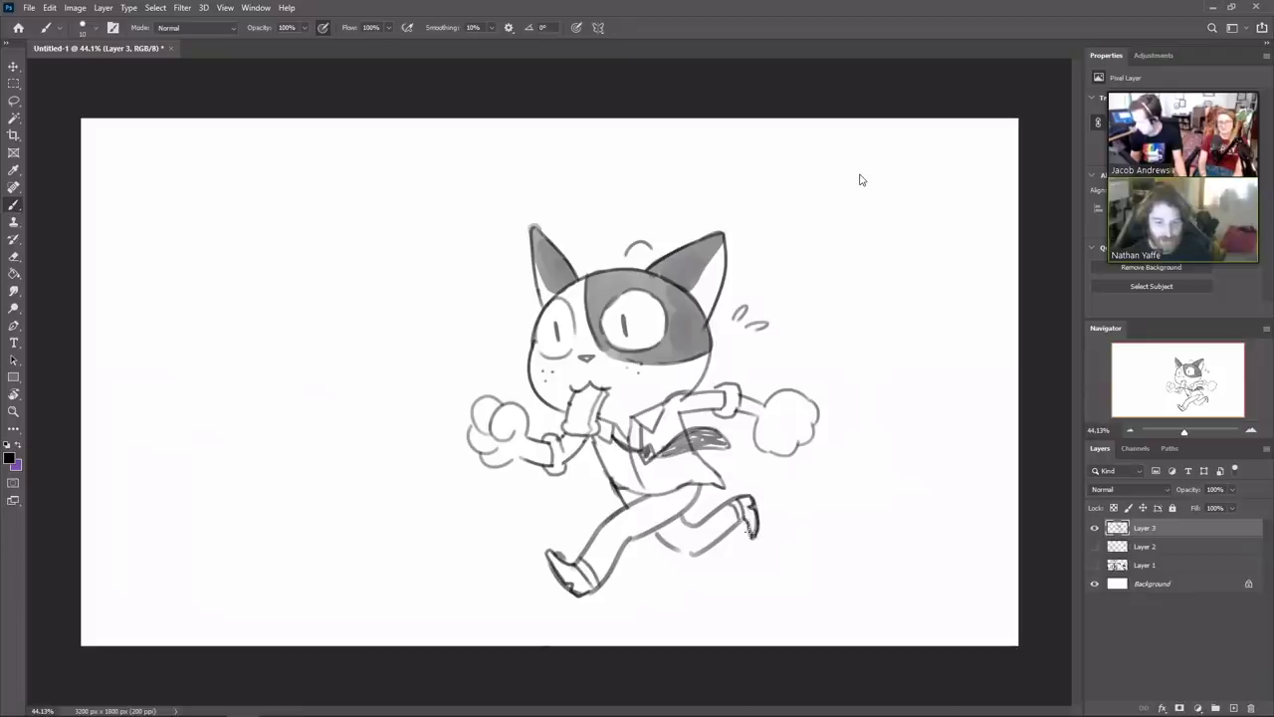
mouse_move(700, 486)
mouse_down()
mouse_move(669, 522)
mouse_move(631, 537)
mouse_move(657, 529)
mouse_up()
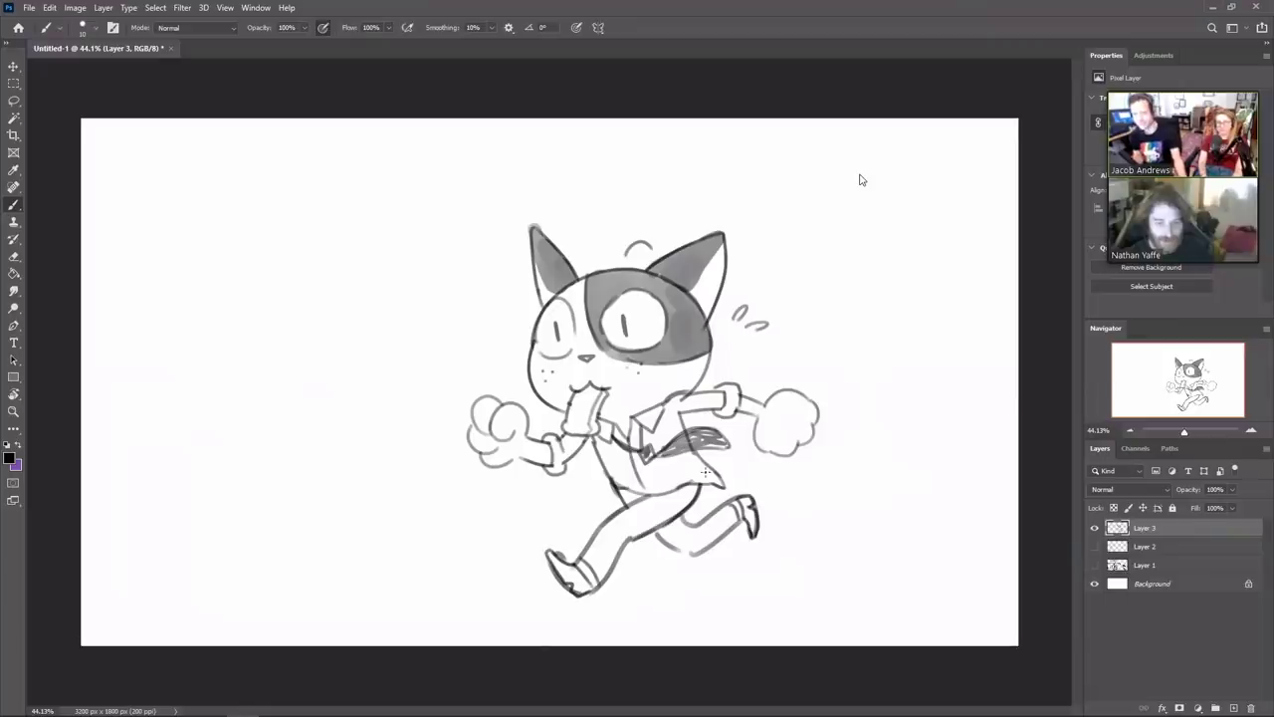
Move the finished running cat sketch to the left half of the canvas
key(v)
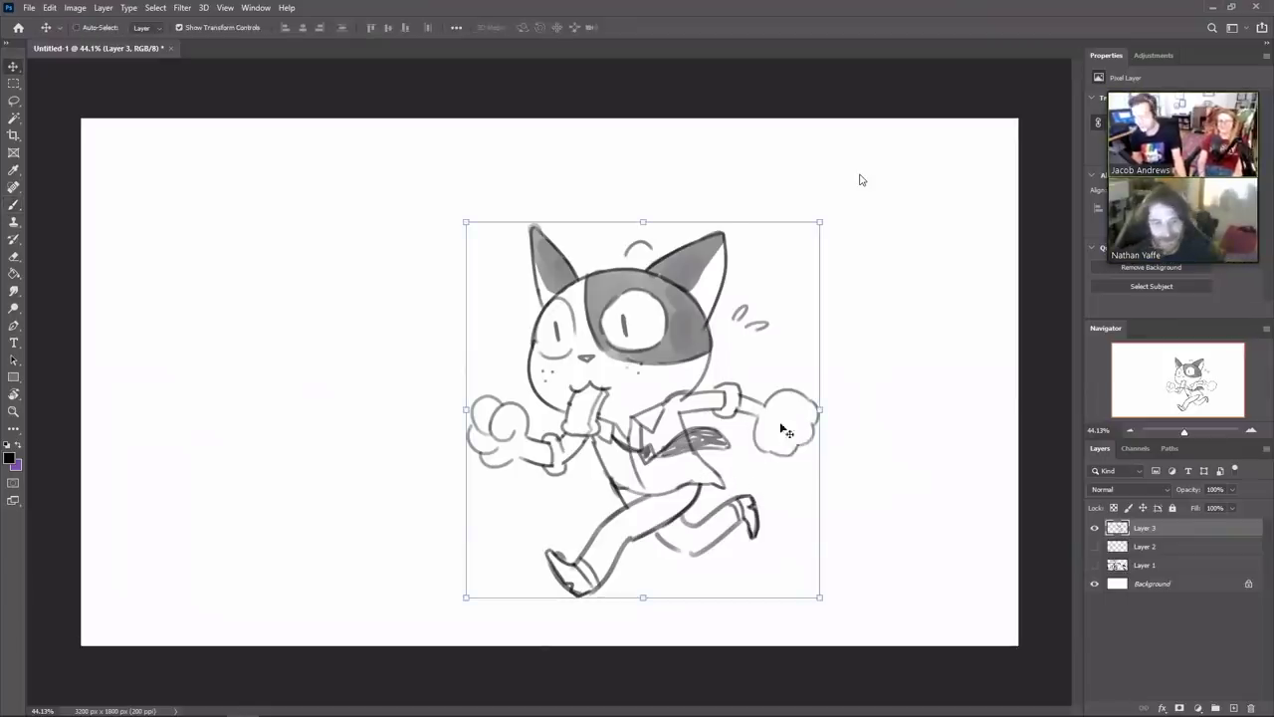
drag(759, 489, 400, 468)
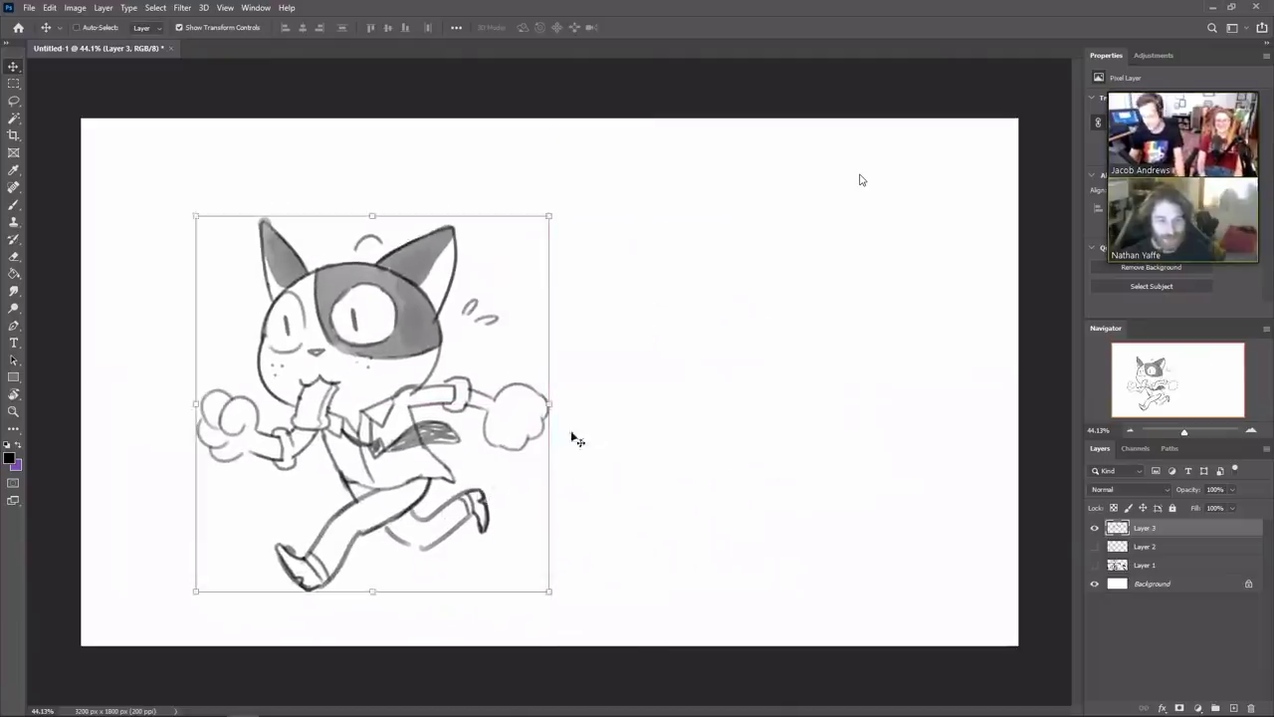
key(b)
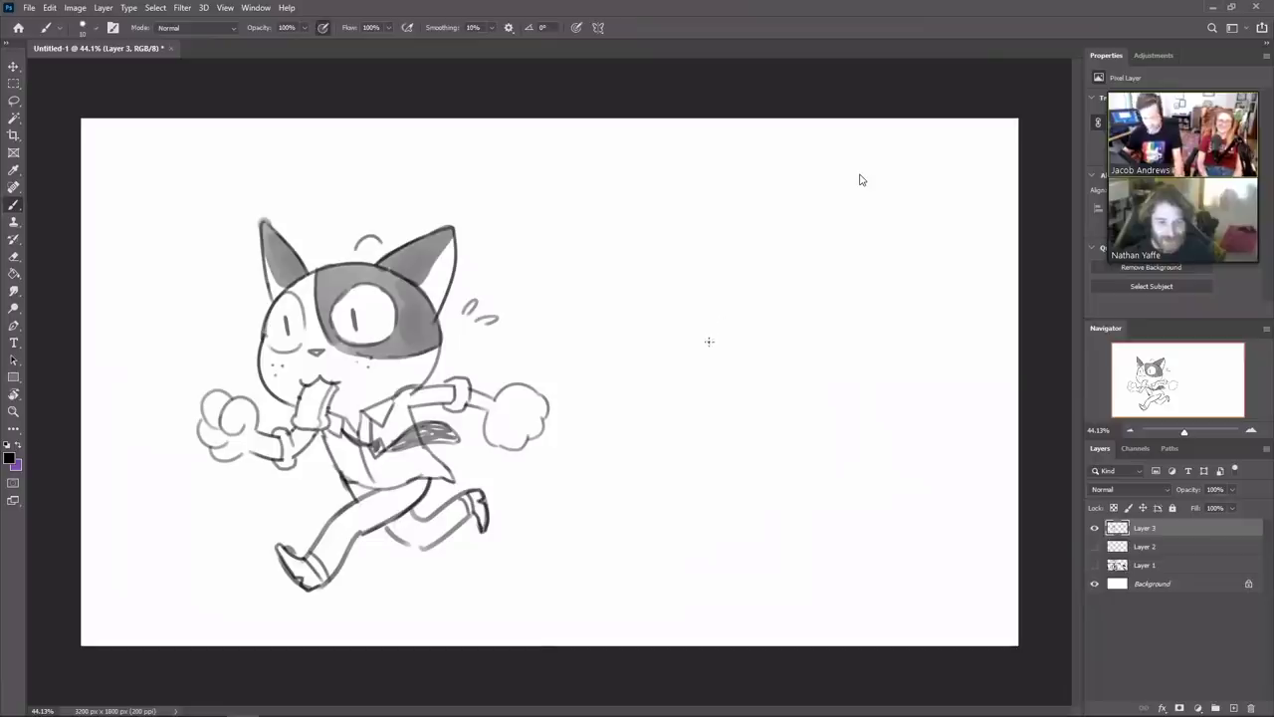
key(bracketright)
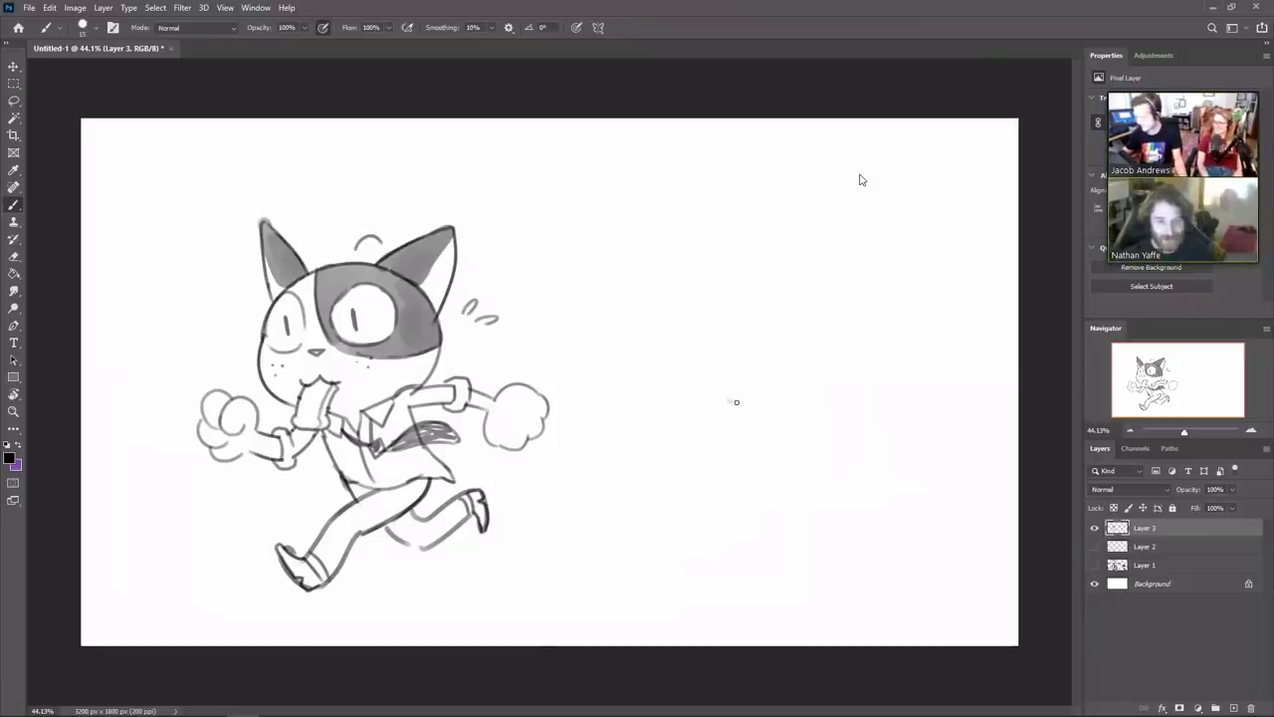
mouse_move(737, 401)
mouse_down()
mouse_move(643, 304)
mouse_move(815, 316)
mouse_up()
key(ctrl+z)
mouse_move(687, 402)
mouse_down()
mouse_move(627, 289)
mouse_move(697, 400)
mouse_up()
key(ctrl+z)
mouse_move(605, 317)
mouse_down()
mouse_move(767, 260)
mouse_move(802, 364)
mouse_up()
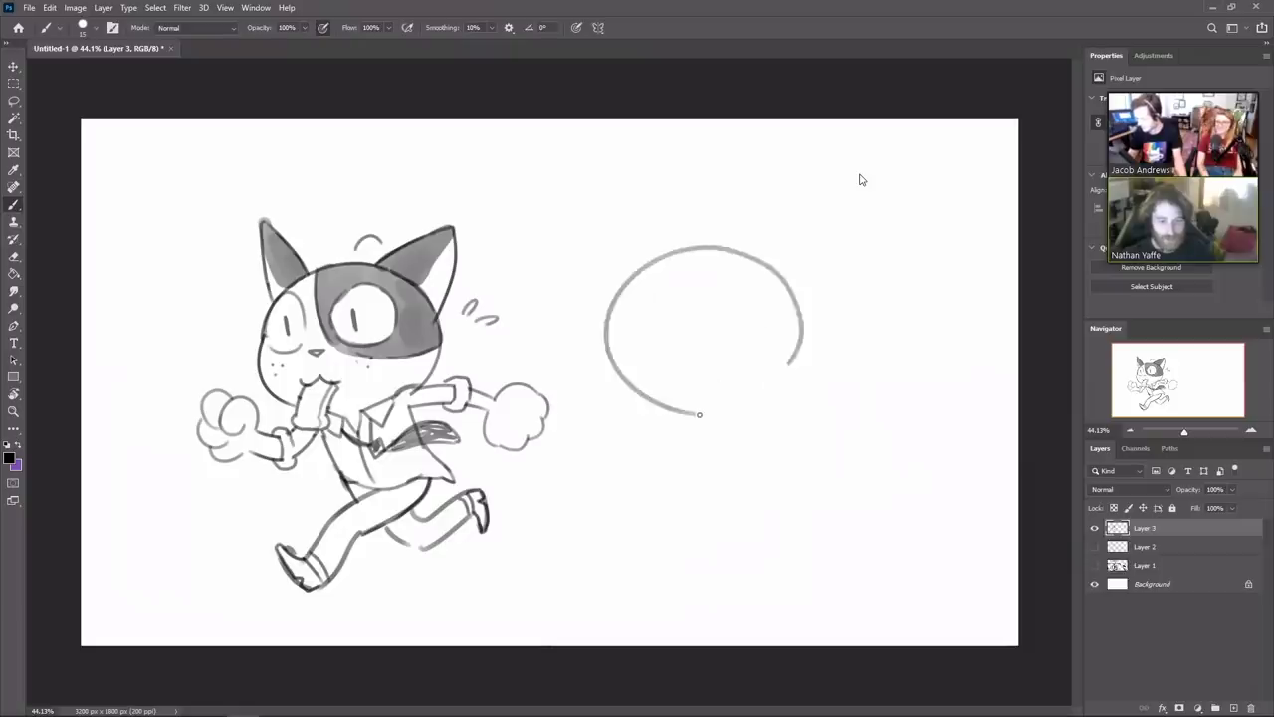
key(ctrl+z)
Using a smaller brush, draw an oval head in the empty space beside the running cat, with two flattened ears pointing sideways
key(bracketleft)
mouse_move(670, 408)
mouse_down()
mouse_move(680, 254)
mouse_move(786, 346)
mouse_move(655, 406)
mouse_up()
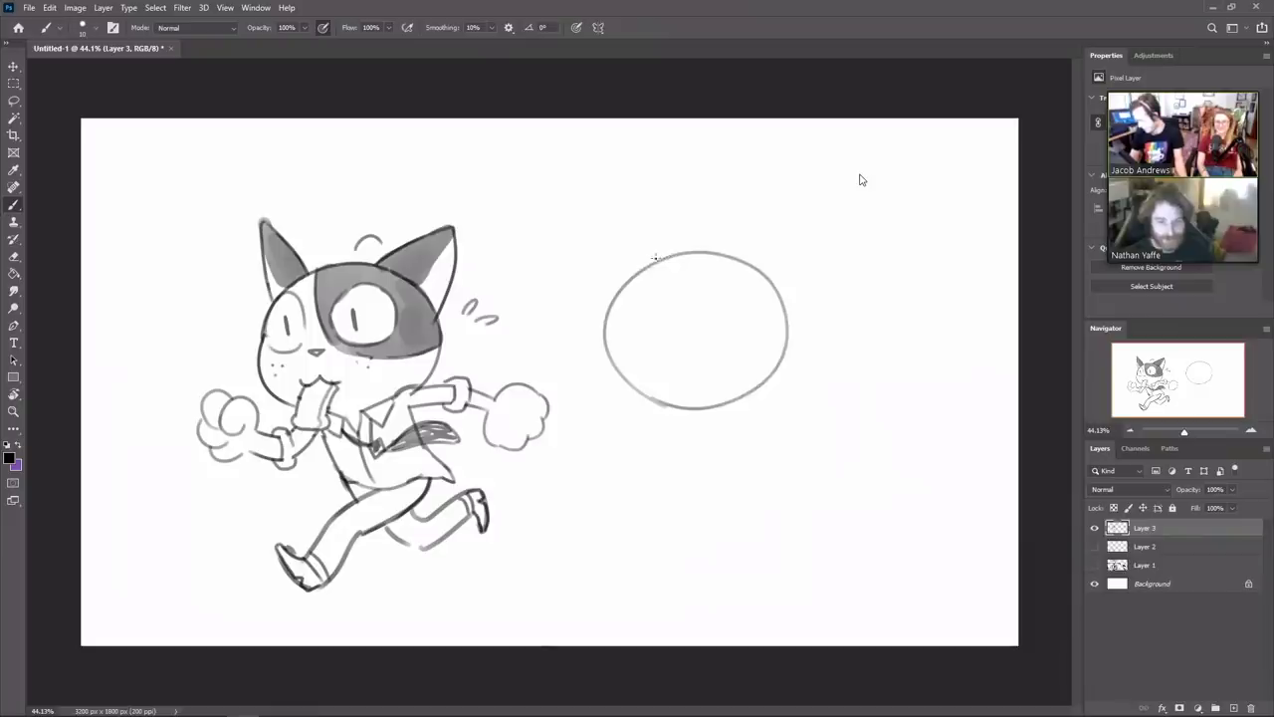
mouse_move(653, 265)
mouse_down()
mouse_move(561, 268)
mouse_move(604, 301)
mouse_up()
mouse_move(746, 262)
mouse_down()
mouse_move(819, 269)
mouse_move(790, 292)
mouse_up()
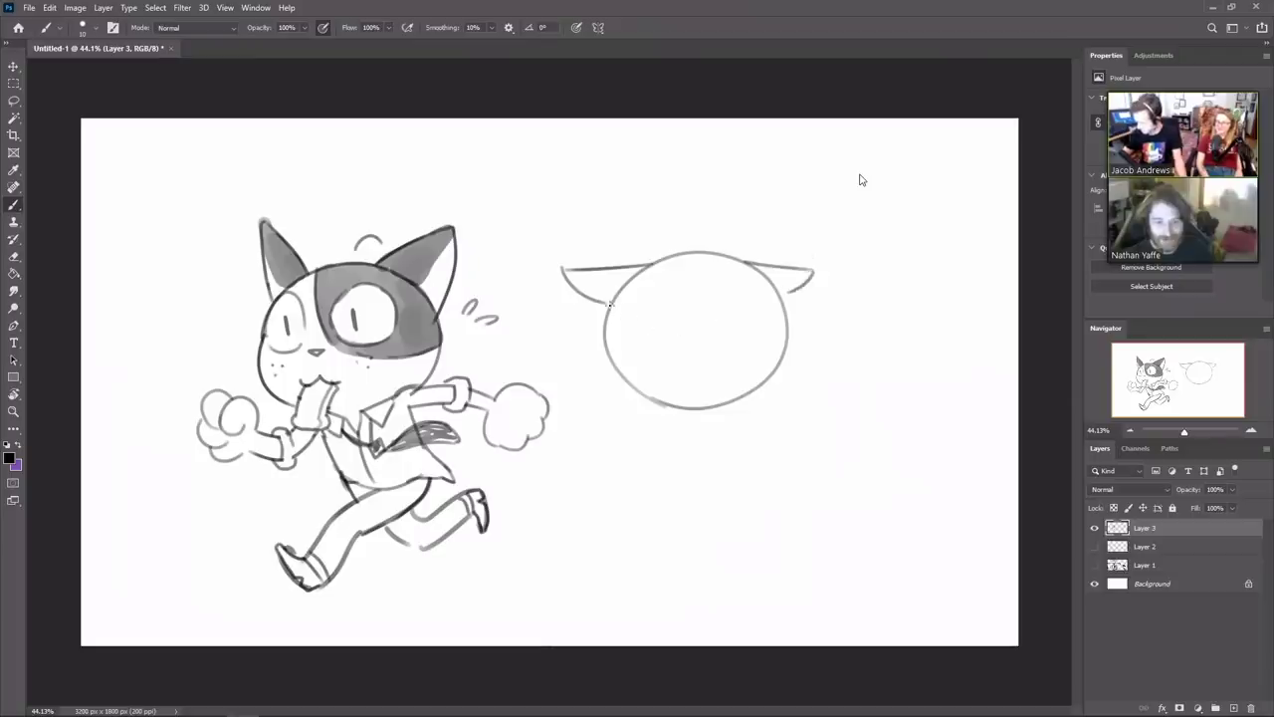
Redraw the sides of the new head with fuller cheeks and erase the old outline inside them
drag(609, 302, 633, 384)
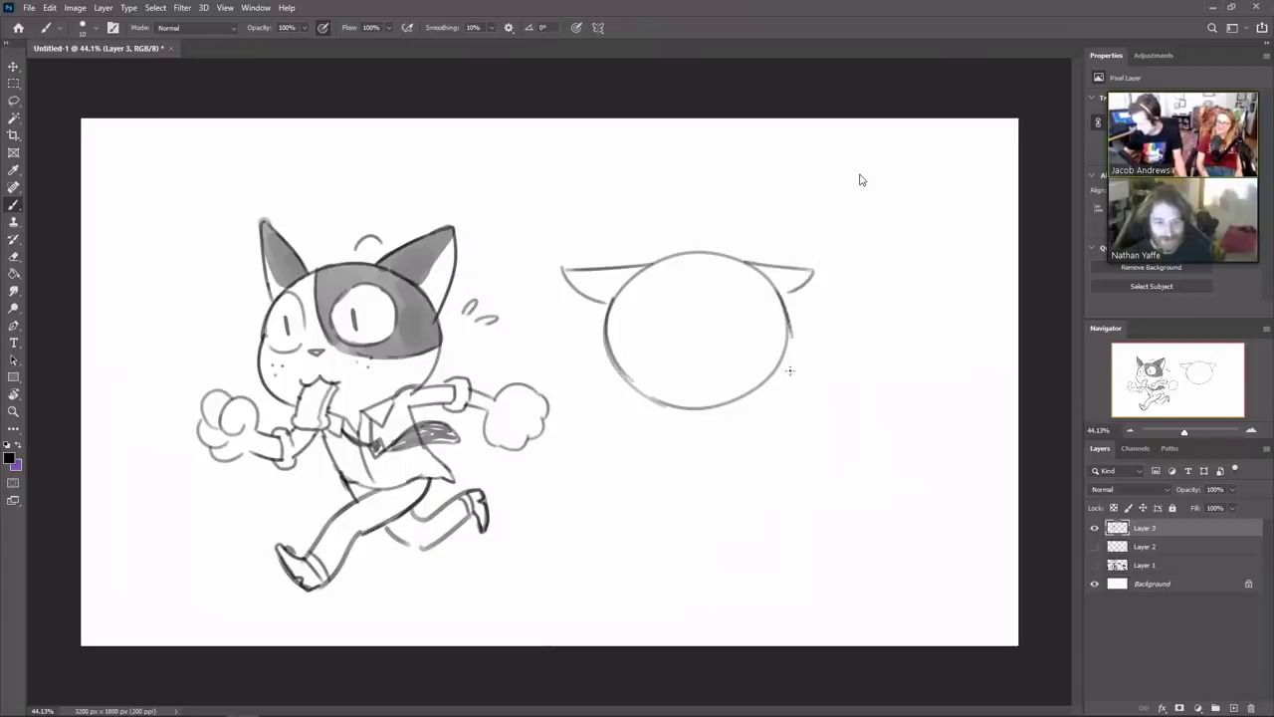
drag(781, 294, 712, 408)
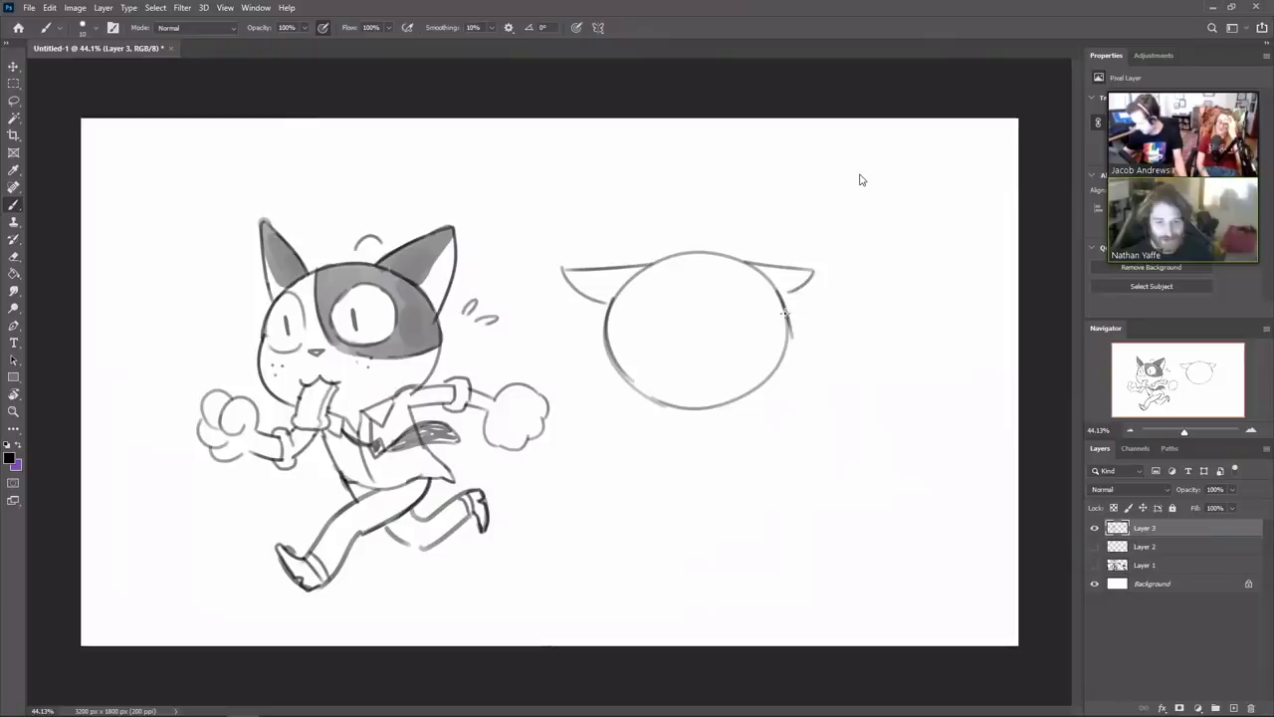
drag(786, 306, 711, 408)
key(e)
mouse_move(778, 307)
mouse_down()
mouse_move(772, 368)
mouse_move(695, 401)
mouse_up()
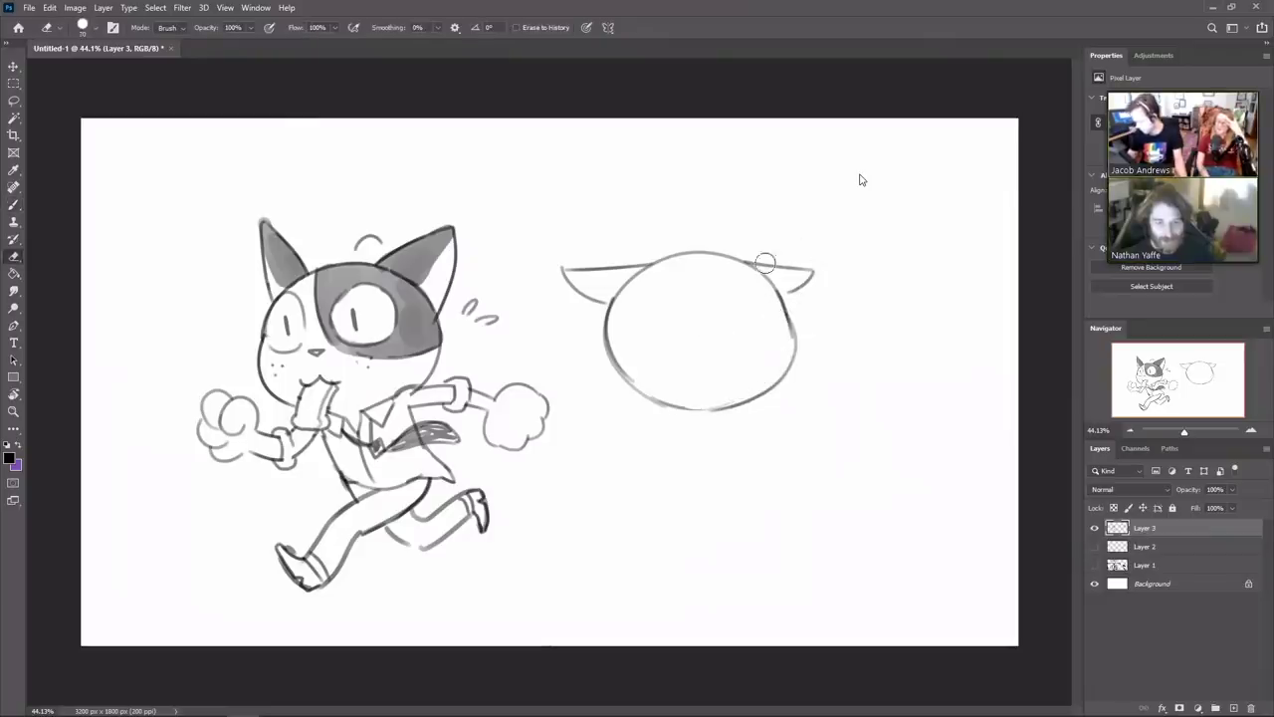
key(b)
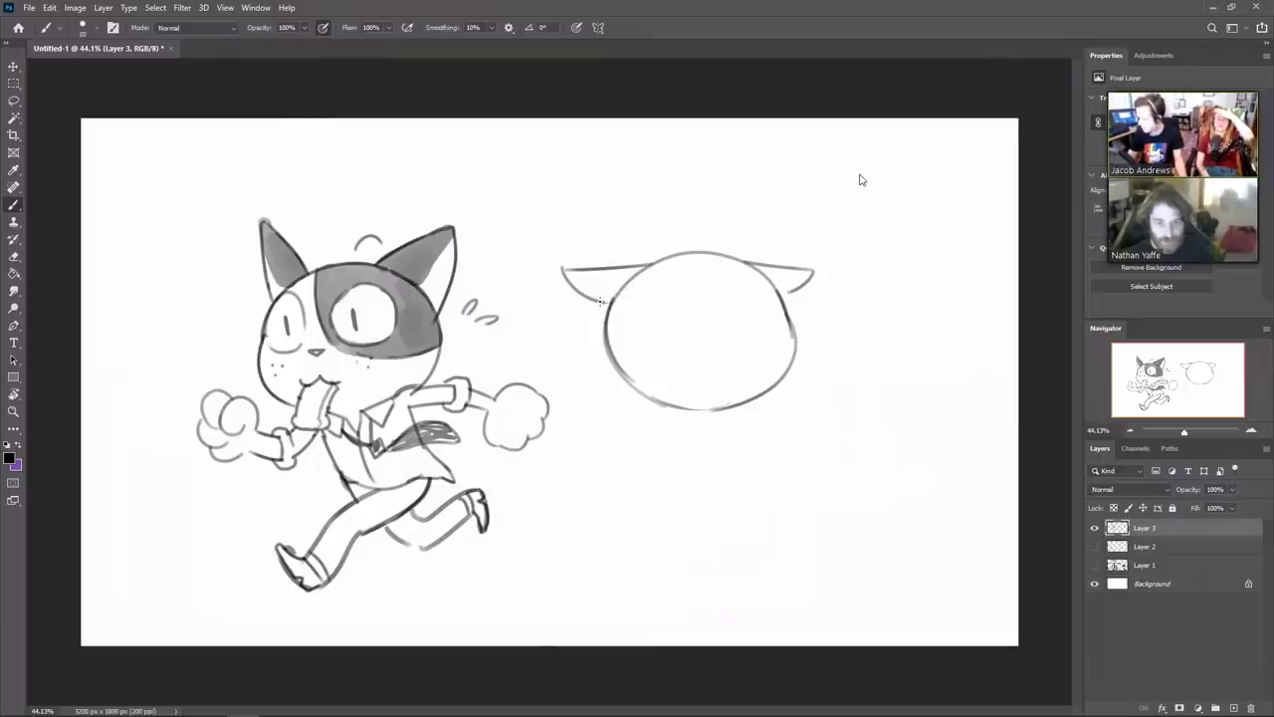
Erase the head outline across the left ear's base, and draw slanted eye lines and a small dark nose with mouth strokes
key(e)
drag(609, 295, 645, 268)
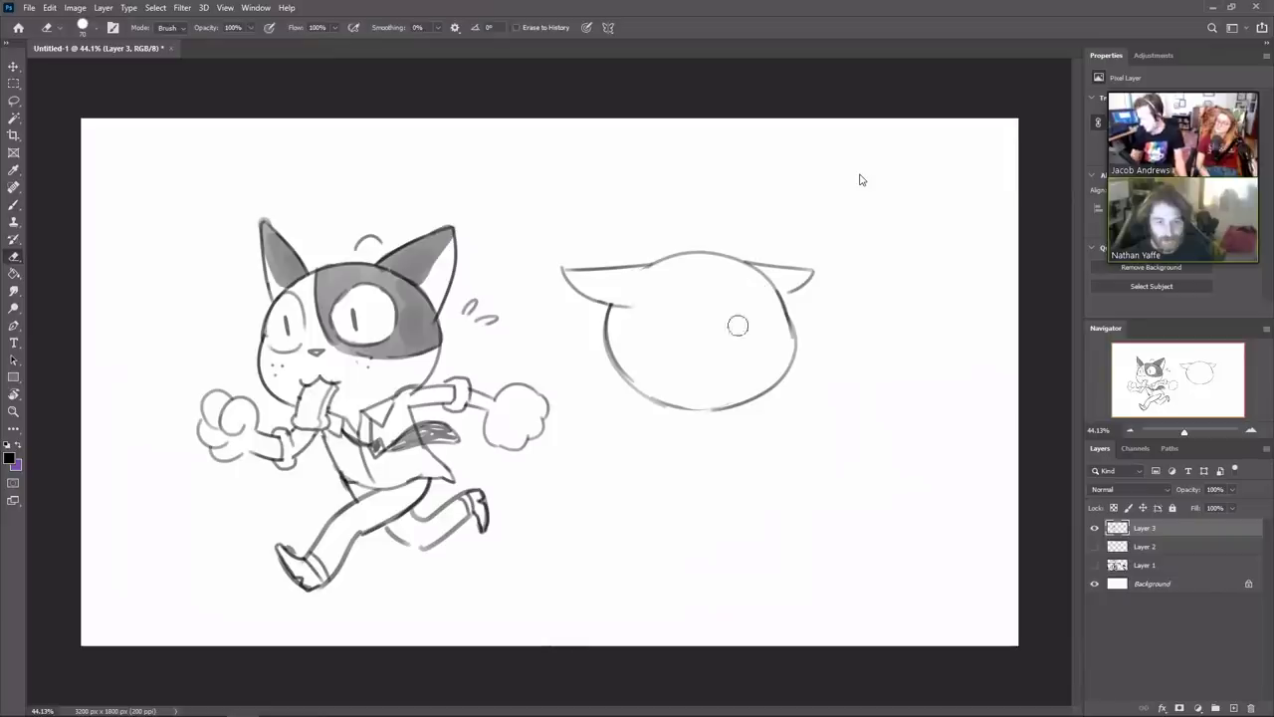
key(b)
drag(655, 329, 781, 320)
key(ctrl+z)
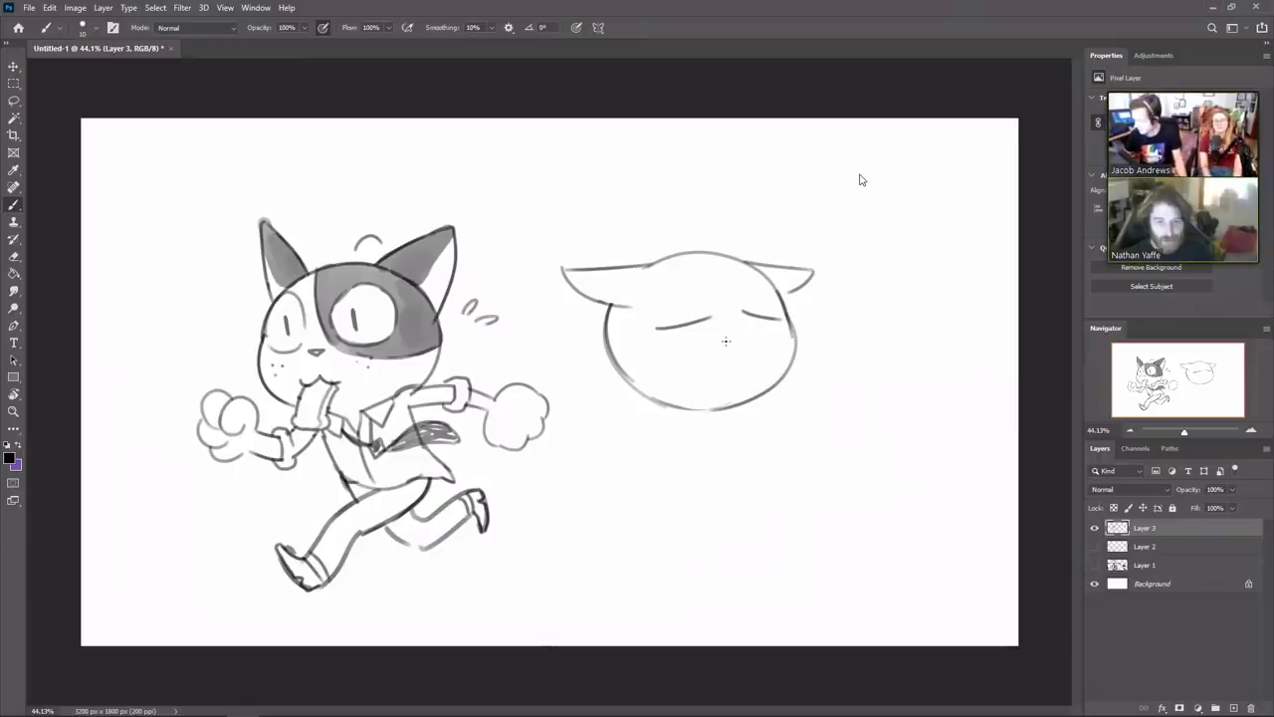
drag(728, 334, 737, 362)
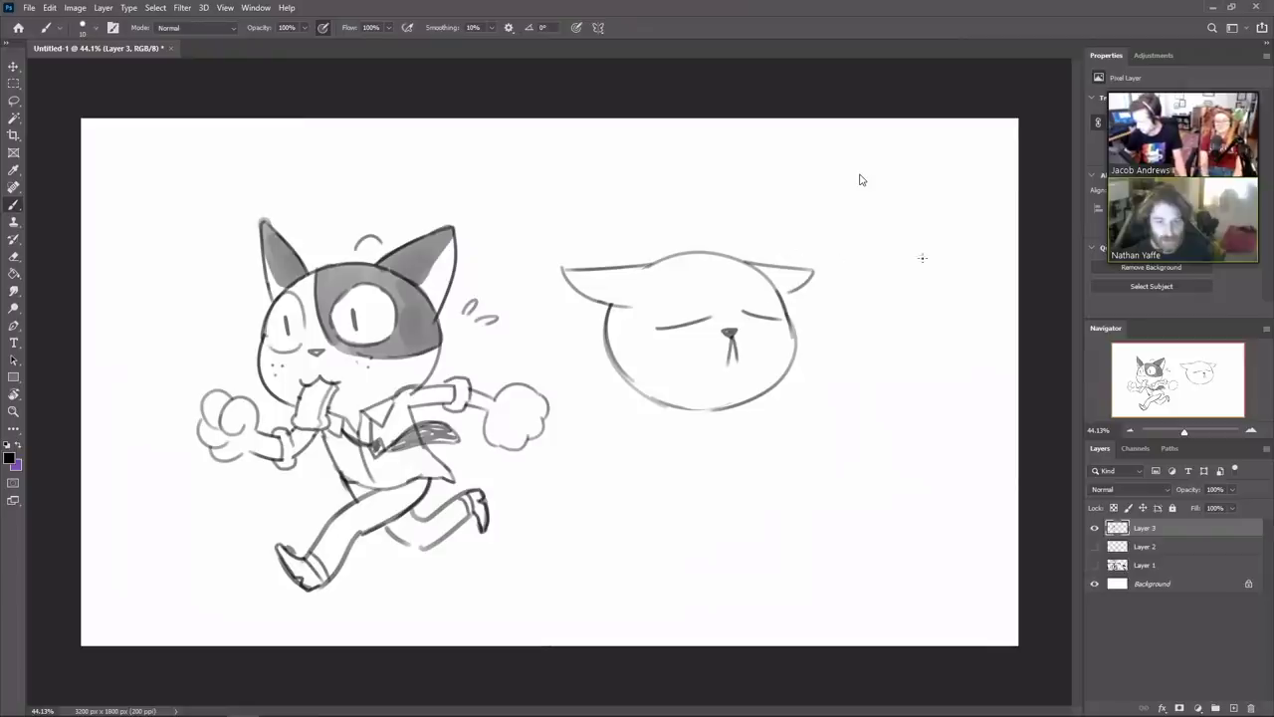
Erase the slanted eye lines and the mouth strokes from the new face, keeping the nose
key(e)
drag(710, 323, 653, 326)
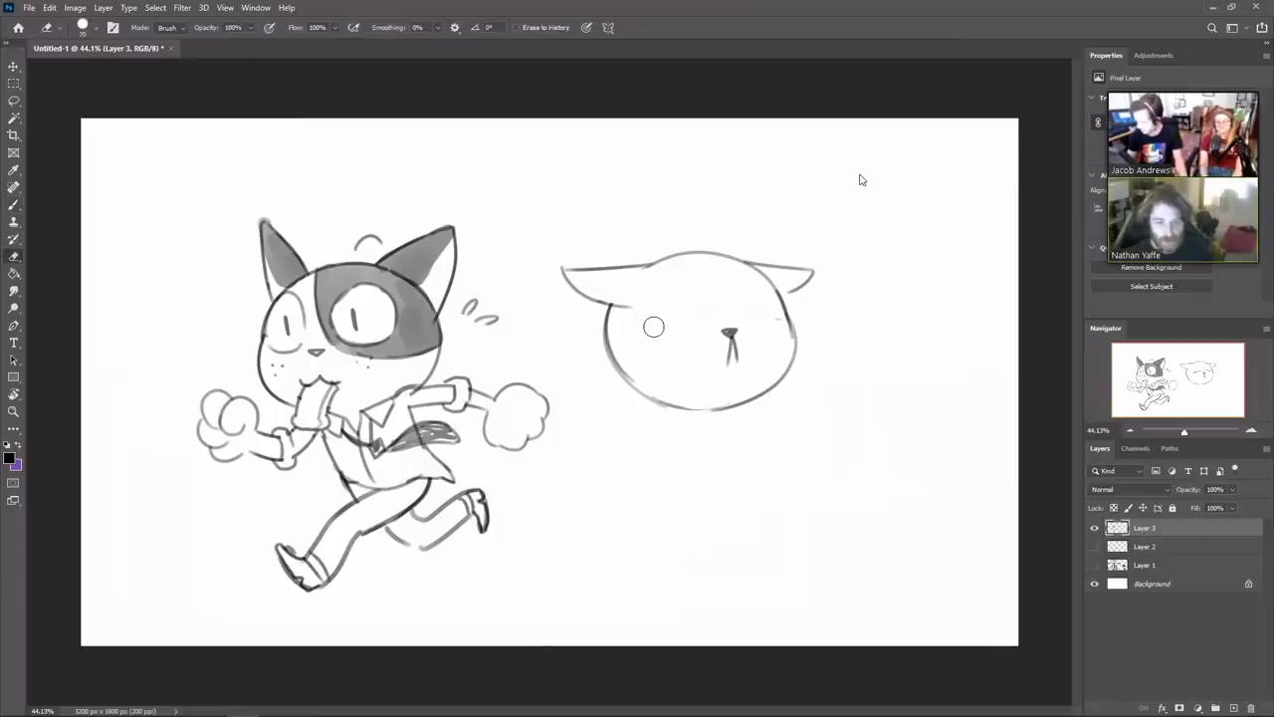
drag(736, 344, 723, 365)
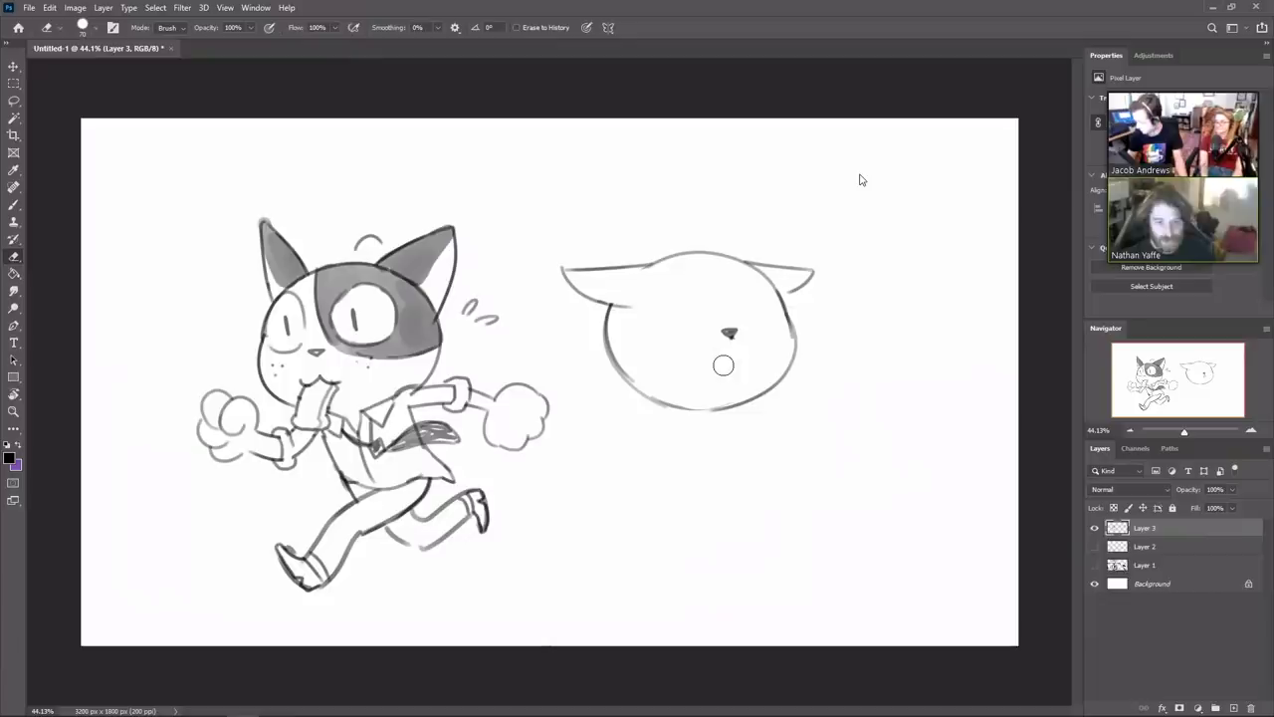
Draw large round eyes with small downcast pupils, worried eyebrows and two sweat drops on the cheek
key(b)
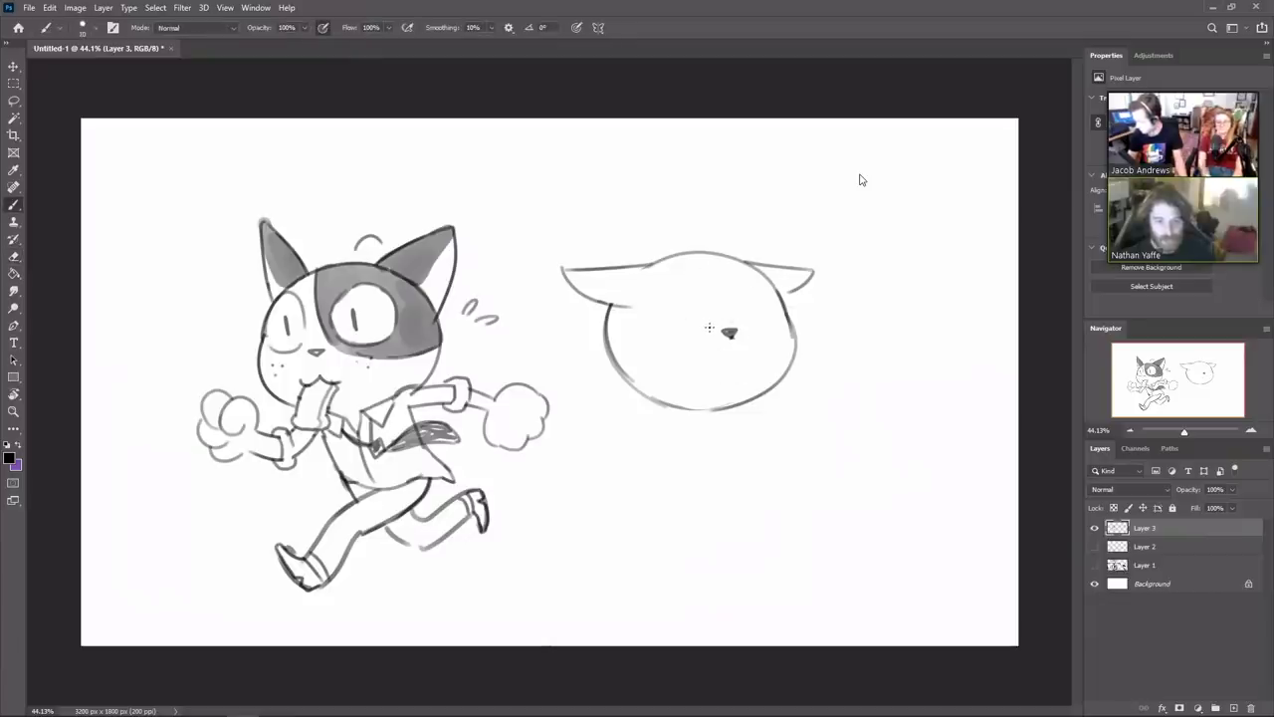
mouse_move(709, 328)
mouse_down()
mouse_move(667, 326)
mouse_move(659, 291)
mouse_move(689, 274)
mouse_move(713, 298)
mouse_move(701, 337)
mouse_move(746, 334)
mouse_move(744, 289)
mouse_move(762, 281)
mouse_move(774, 307)
mouse_move(768, 337)
mouse_move(752, 336)
mouse_up()
drag(660, 272, 707, 267)
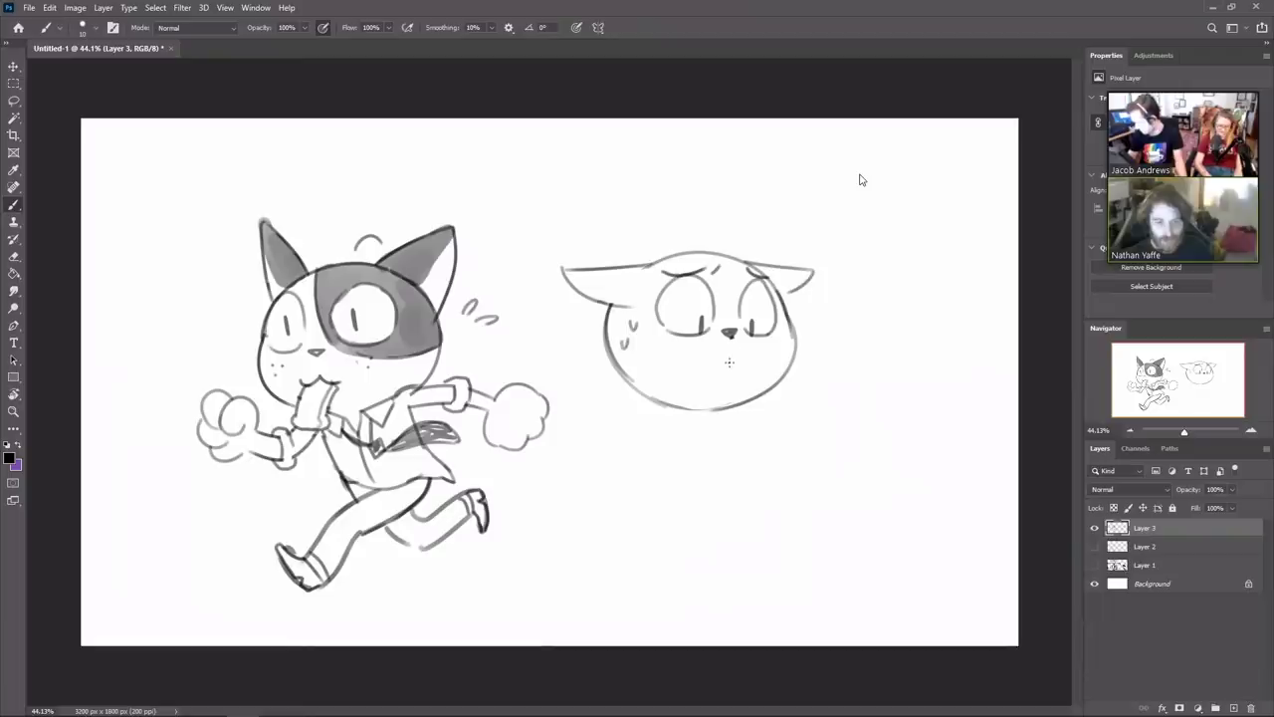
Draw a wavy, nervous mouth joined to the nose by a short vertical line
drag(686, 360, 710, 359)
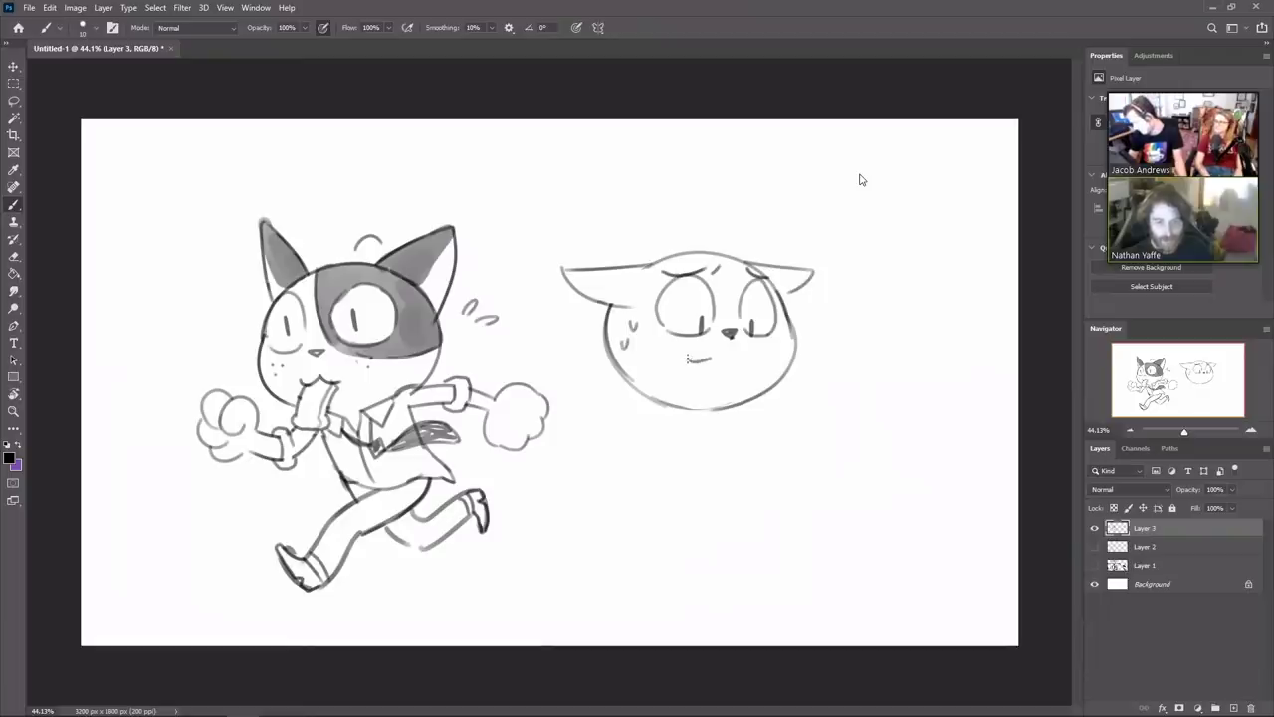
key(ctrl+z)
drag(731, 332, 732, 360)
drag(751, 317, 751, 329)
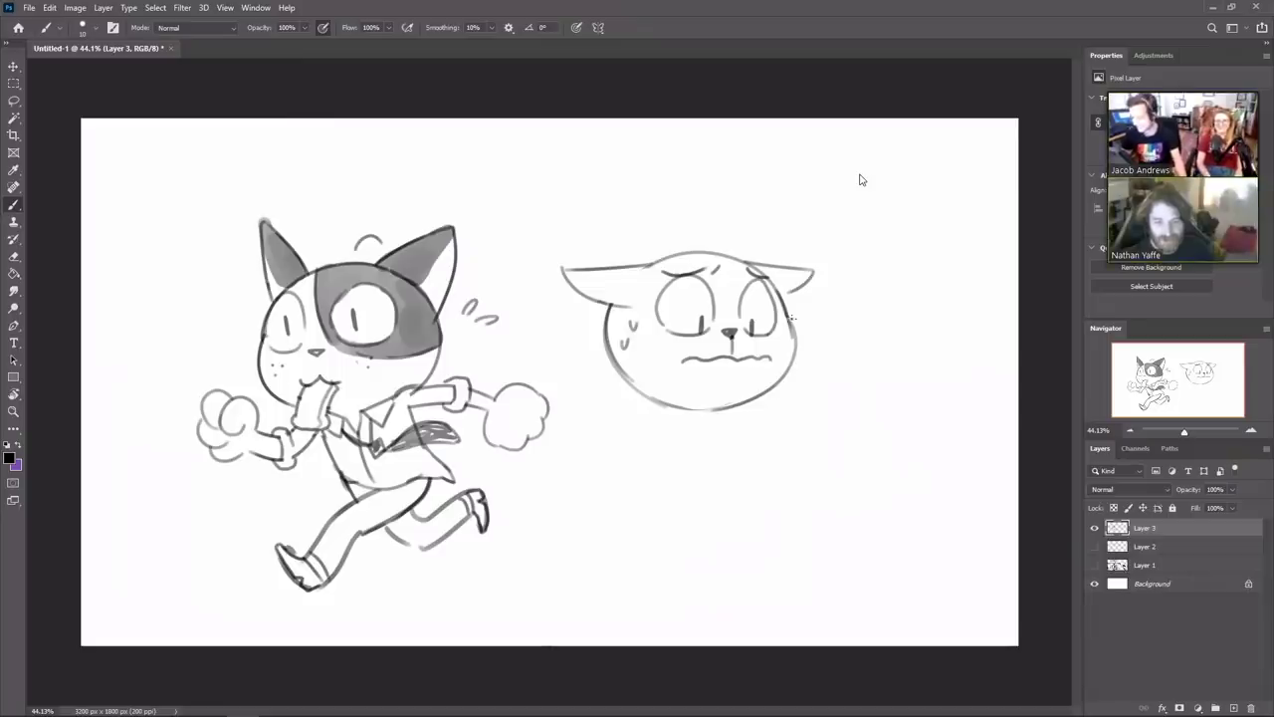
Redraw the head's left side slightly further in, and add marking lines across both cheeks and a peak between the eyes
key(e)
mouse_move(610, 326)
mouse_down()
mouse_move(609, 309)
mouse_move(608, 358)
mouse_up()
key(b)
drag(609, 304, 632, 383)
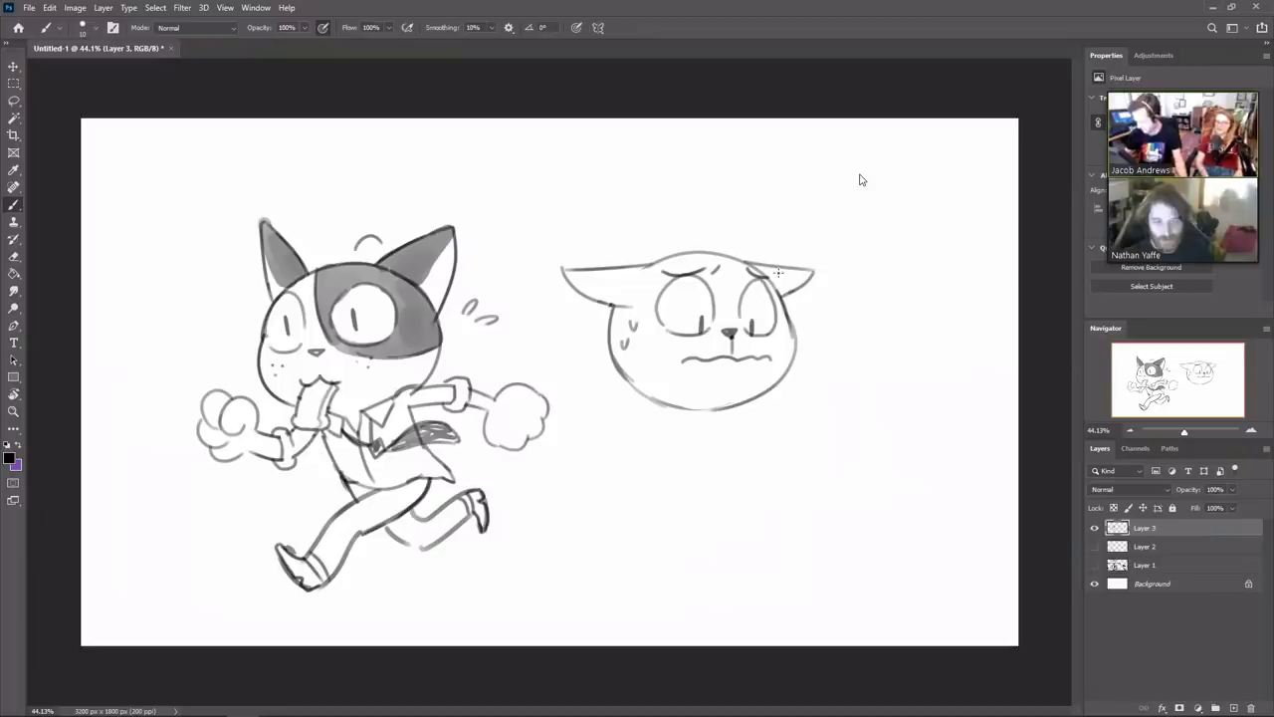
mouse_move(611, 364)
mouse_down()
mouse_move(695, 340)
mouse_move(793, 334)
mouse_up()
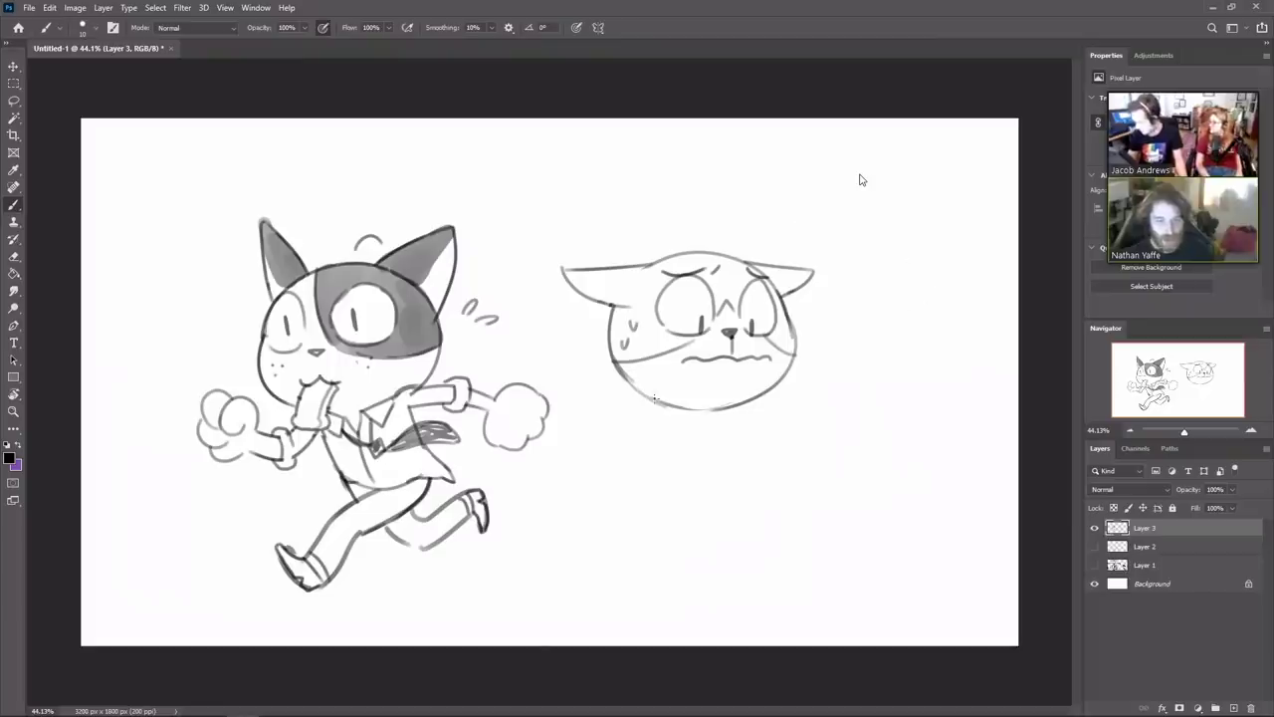
Draw the left arm as two straight vertical lines with a rounded shoulder tucked under the head
drag(642, 395, 632, 494)
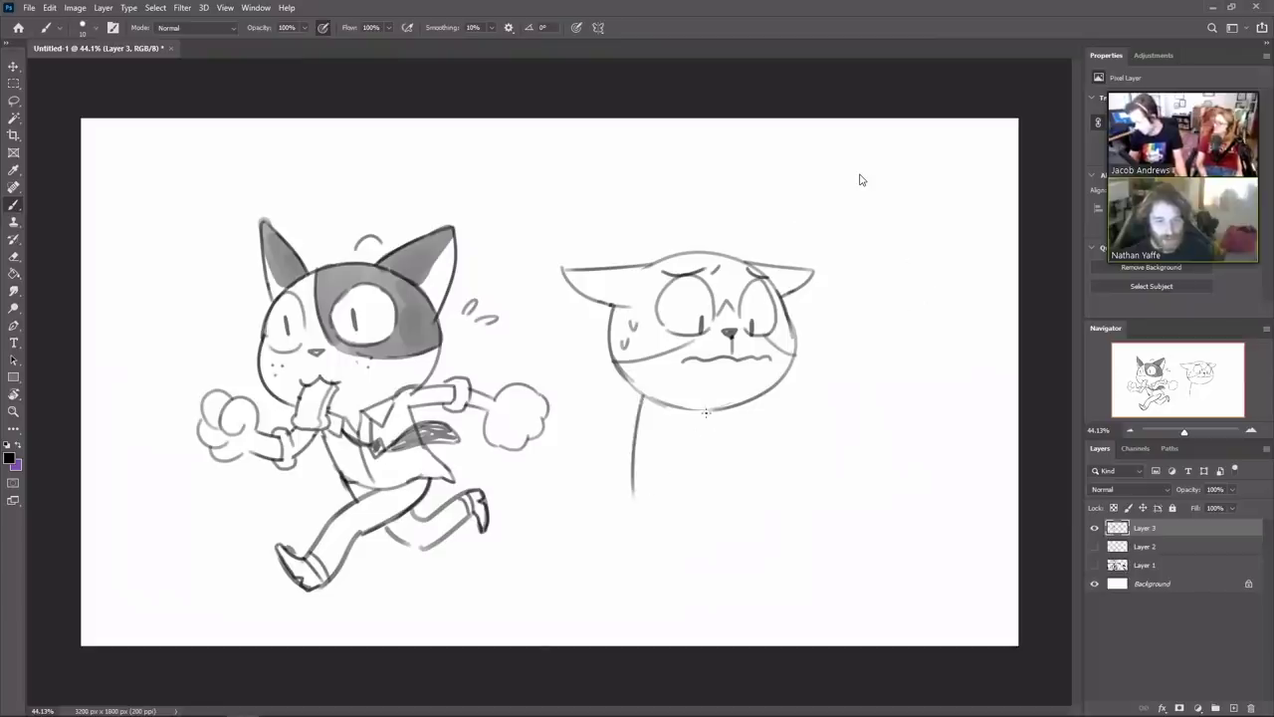
key(ctrl+z)
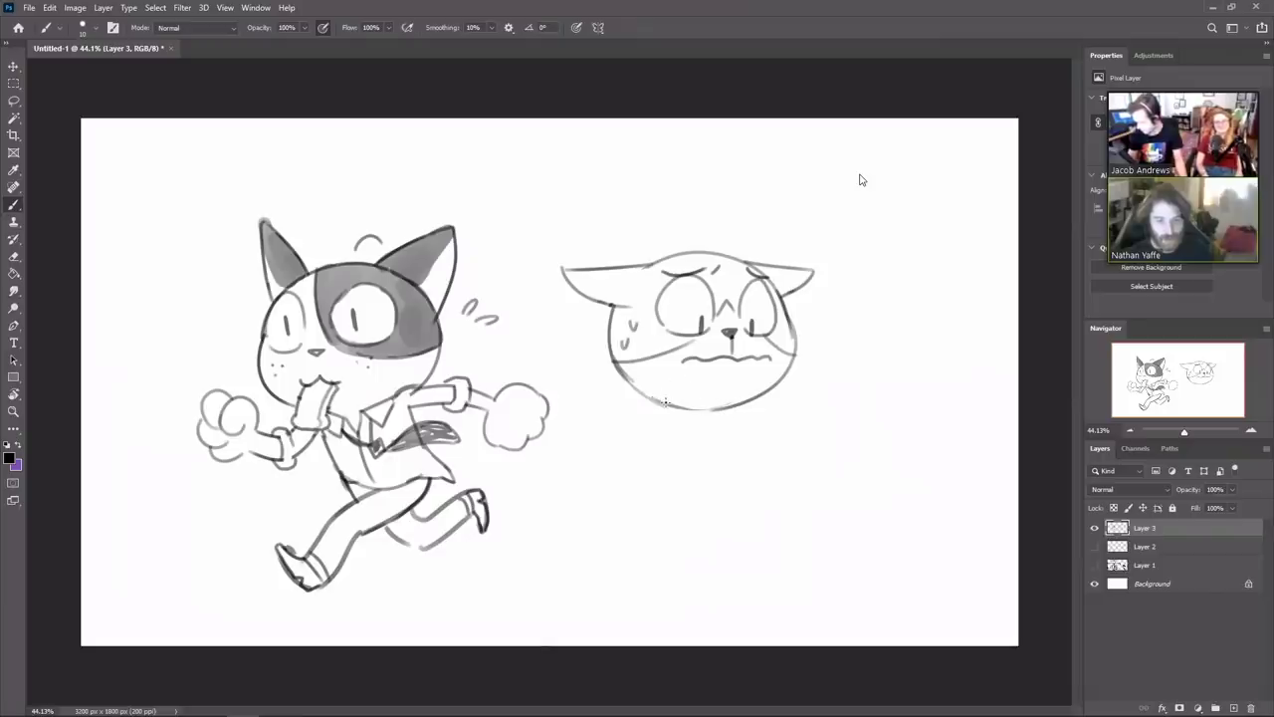
drag(642, 394, 633, 491)
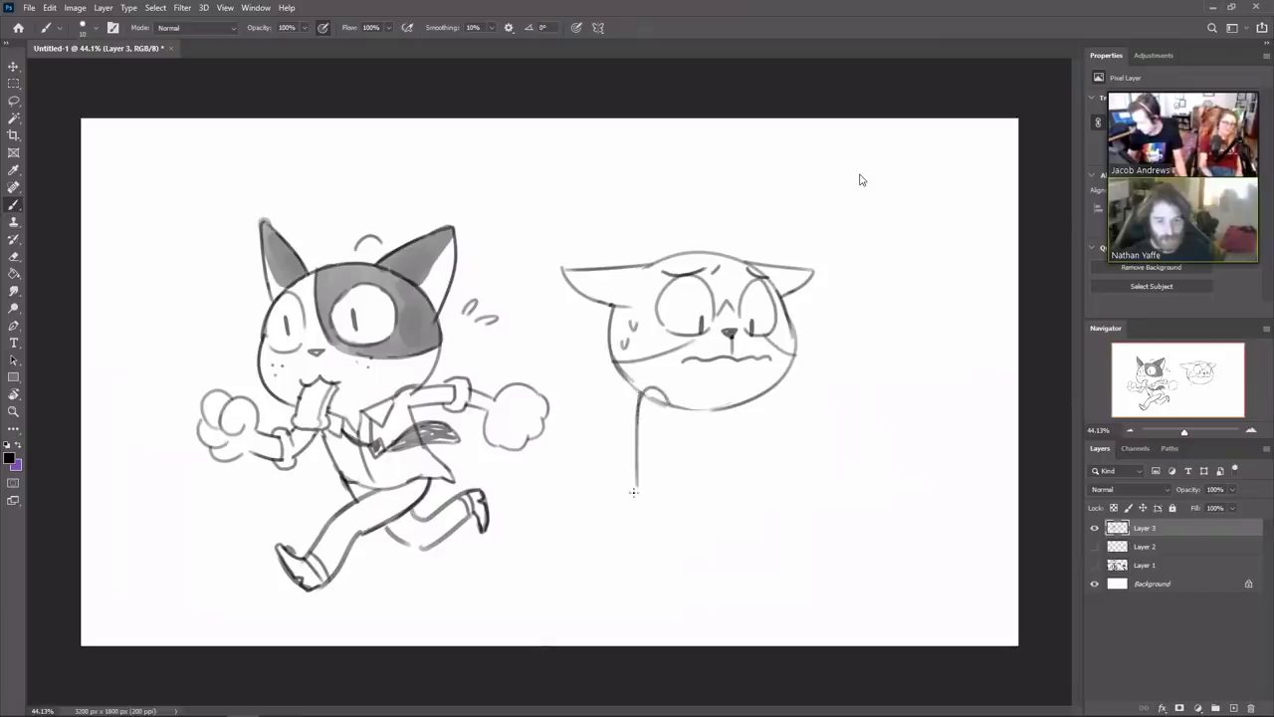
drag(662, 422, 662, 485)
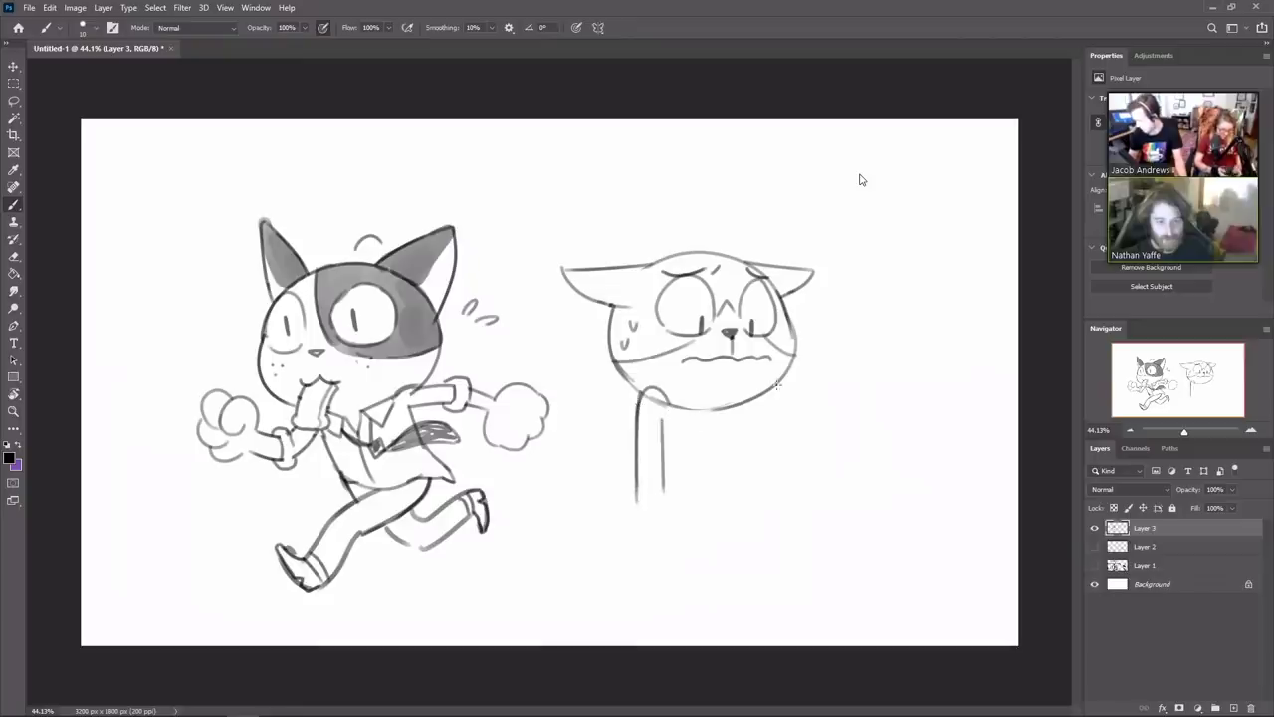
Draw the outer line of the right arm running straight down from under the cheek
mouse_move(767, 388)
mouse_down()
mouse_move(781, 396)
mouse_move(781, 454)
mouse_up()
key(ctrl+z)
drag(761, 393, 772, 473)
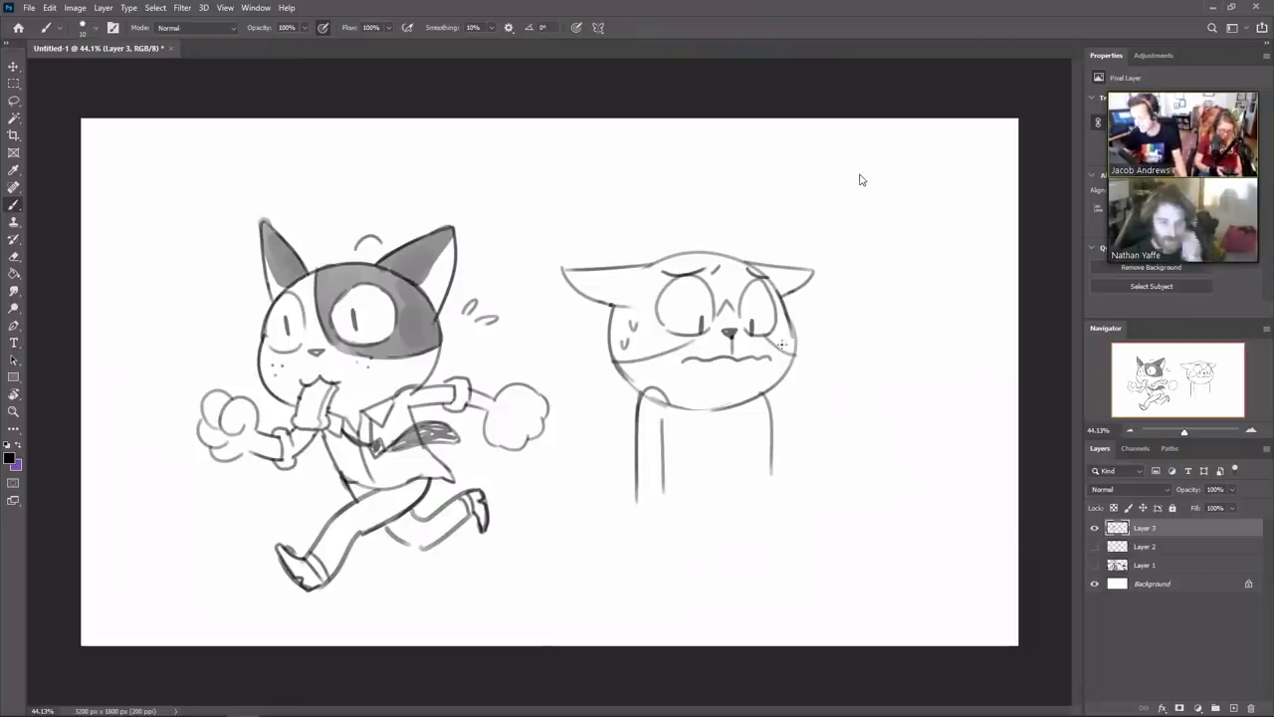
key(ctrl+z)
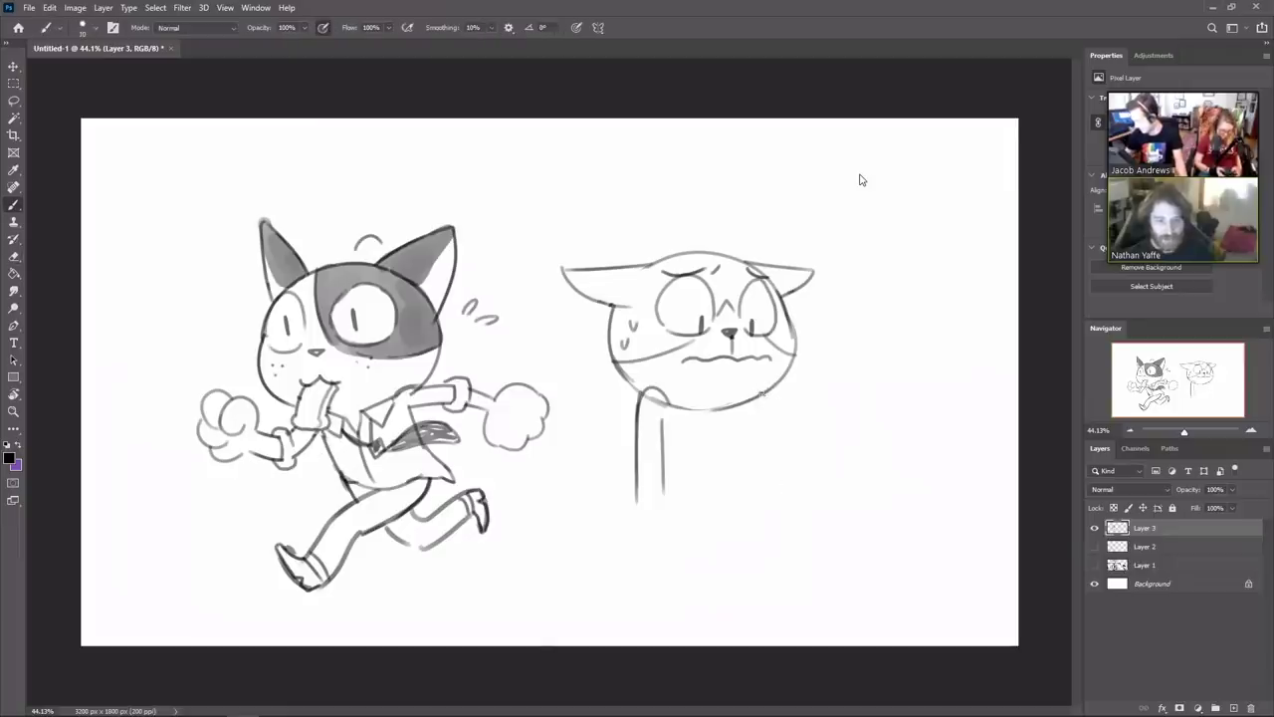
drag(769, 390, 778, 505)
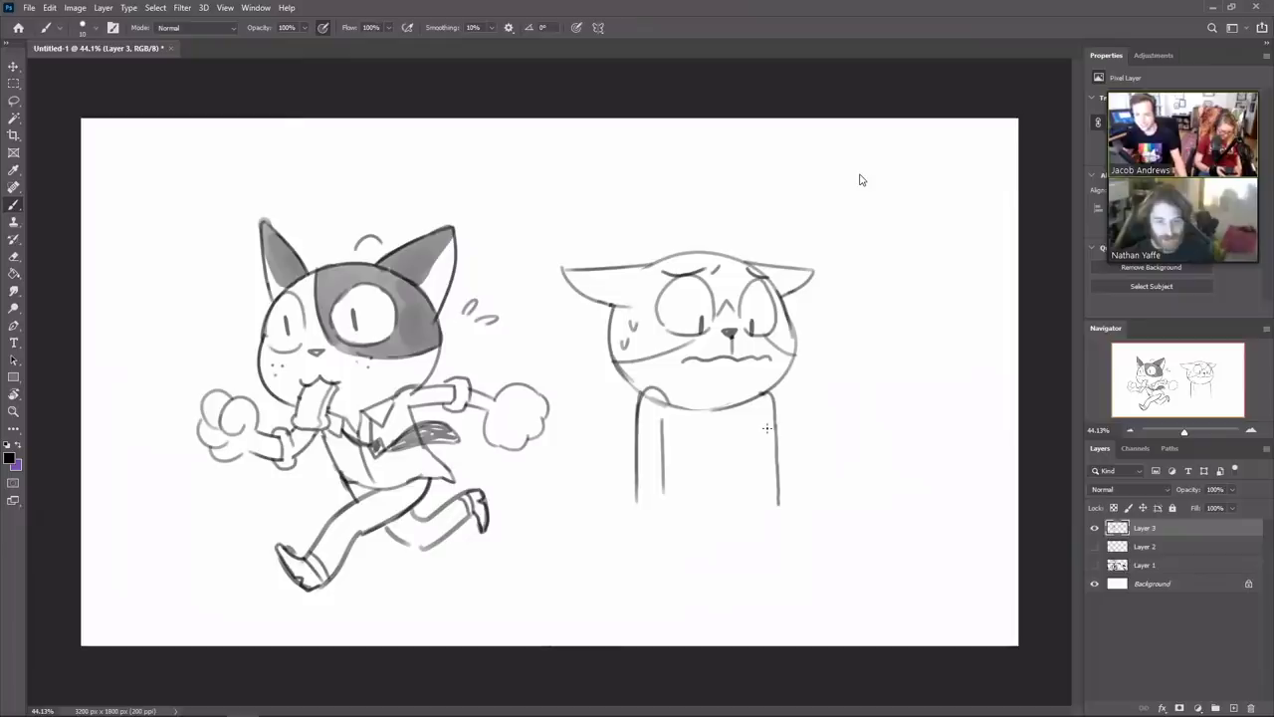
Erase the chin line between the shoulders and redraw it above the pointed left half of a shirt collar
key(e)
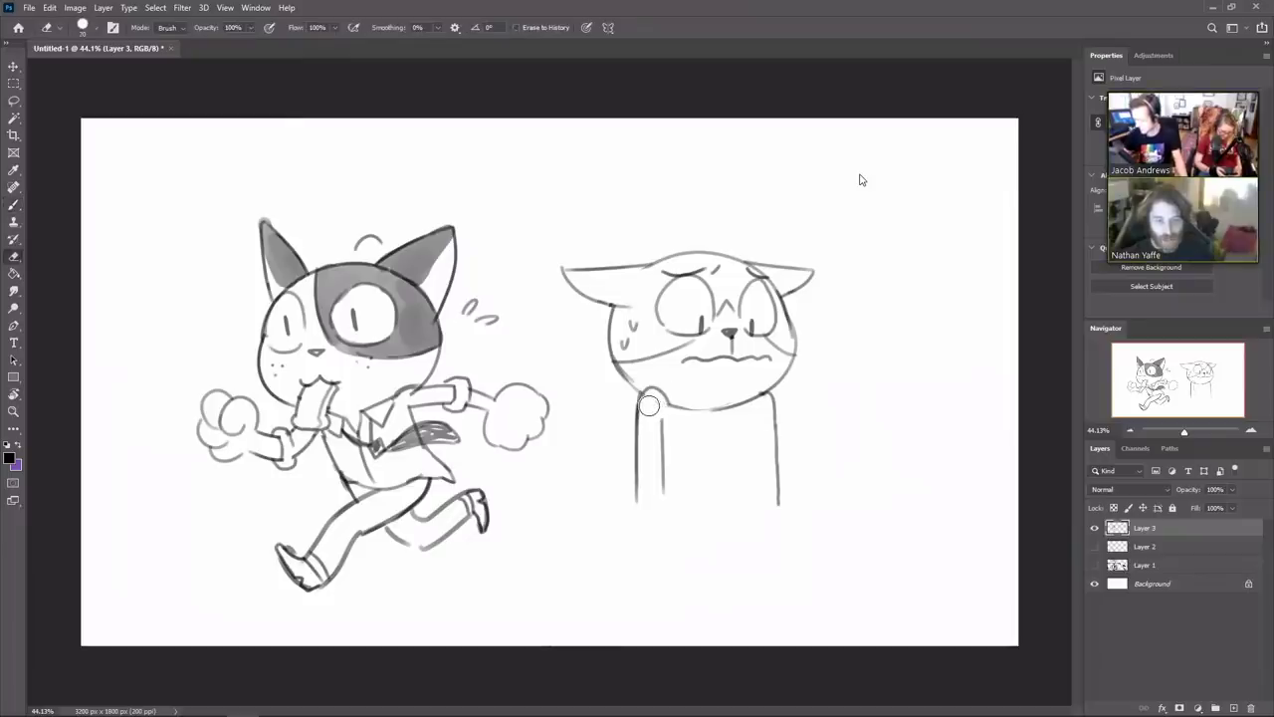
drag(681, 403, 759, 396)
key(b)
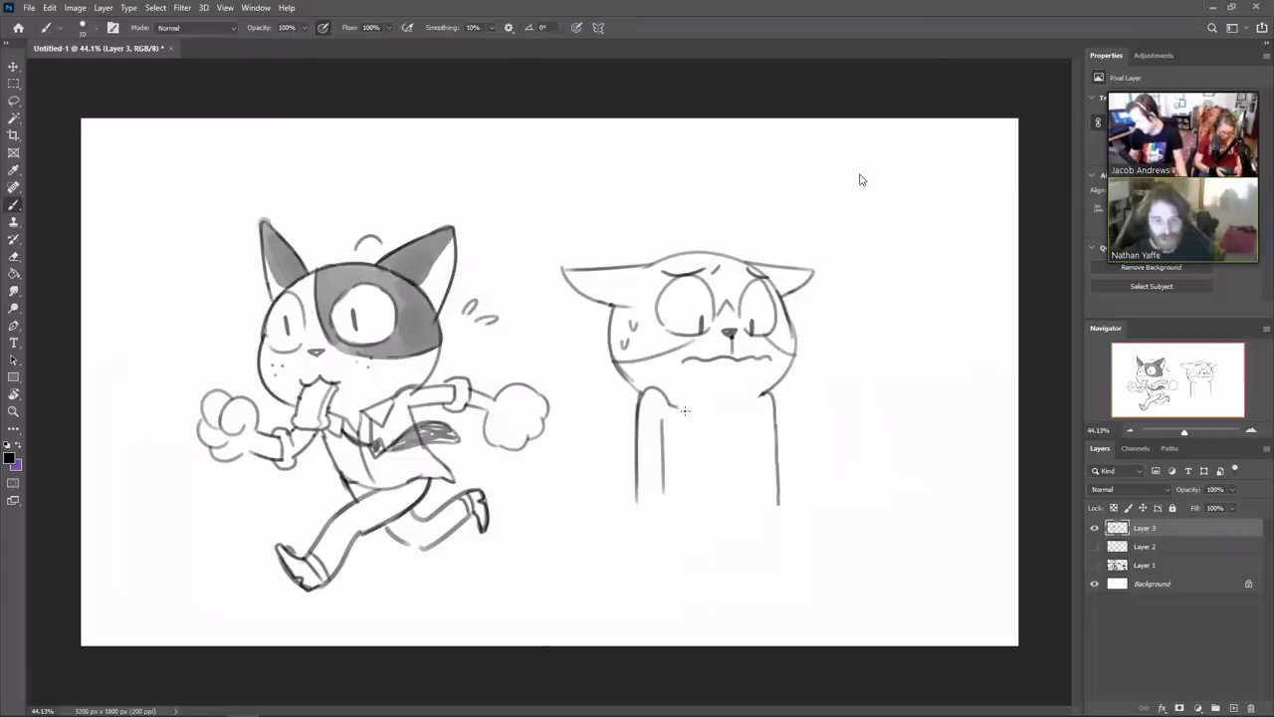
mouse_move(676, 407)
mouse_down()
mouse_move(764, 413)
mouse_move(670, 399)
mouse_move(752, 402)
mouse_move(721, 416)
mouse_move(689, 405)
mouse_move(729, 434)
mouse_up()
key(ctrl+z)
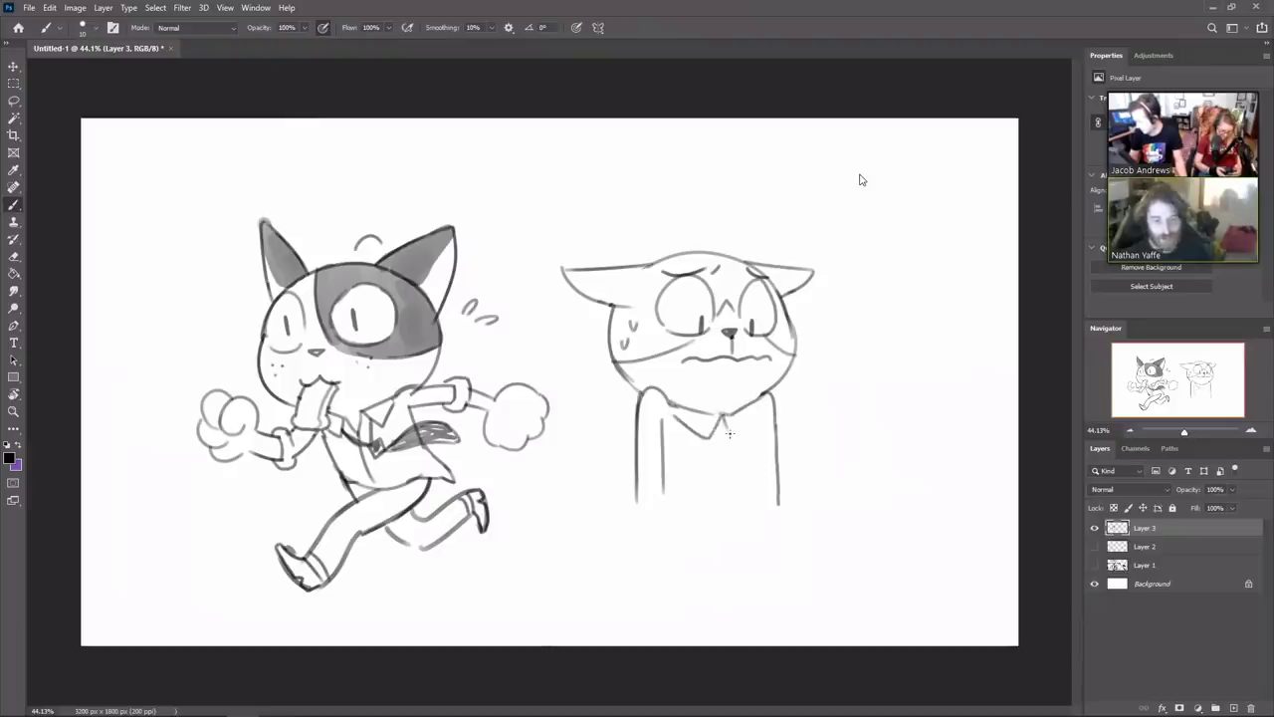
Refine the left shoulder and draw the inner line of the right arm parallel to its outer line
drag(652, 384, 665, 411)
drag(756, 396, 763, 449)
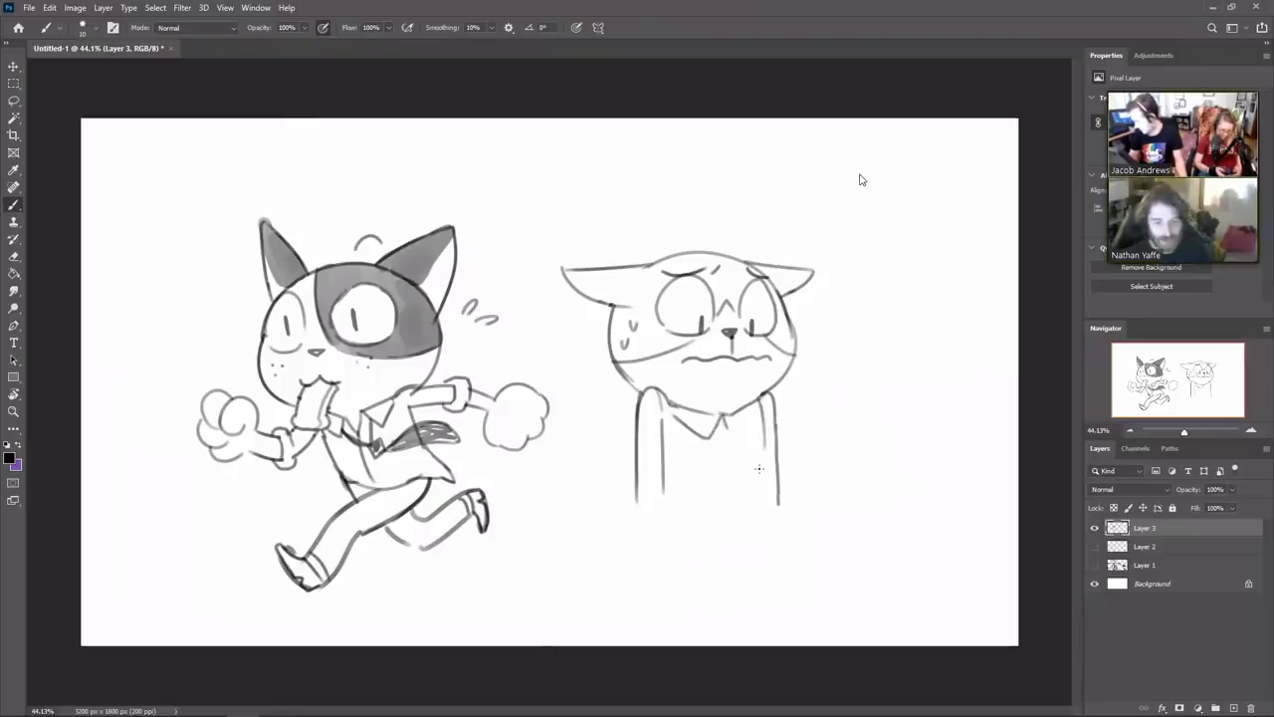
key(ctrl+z)
drag(755, 399, 756, 481)
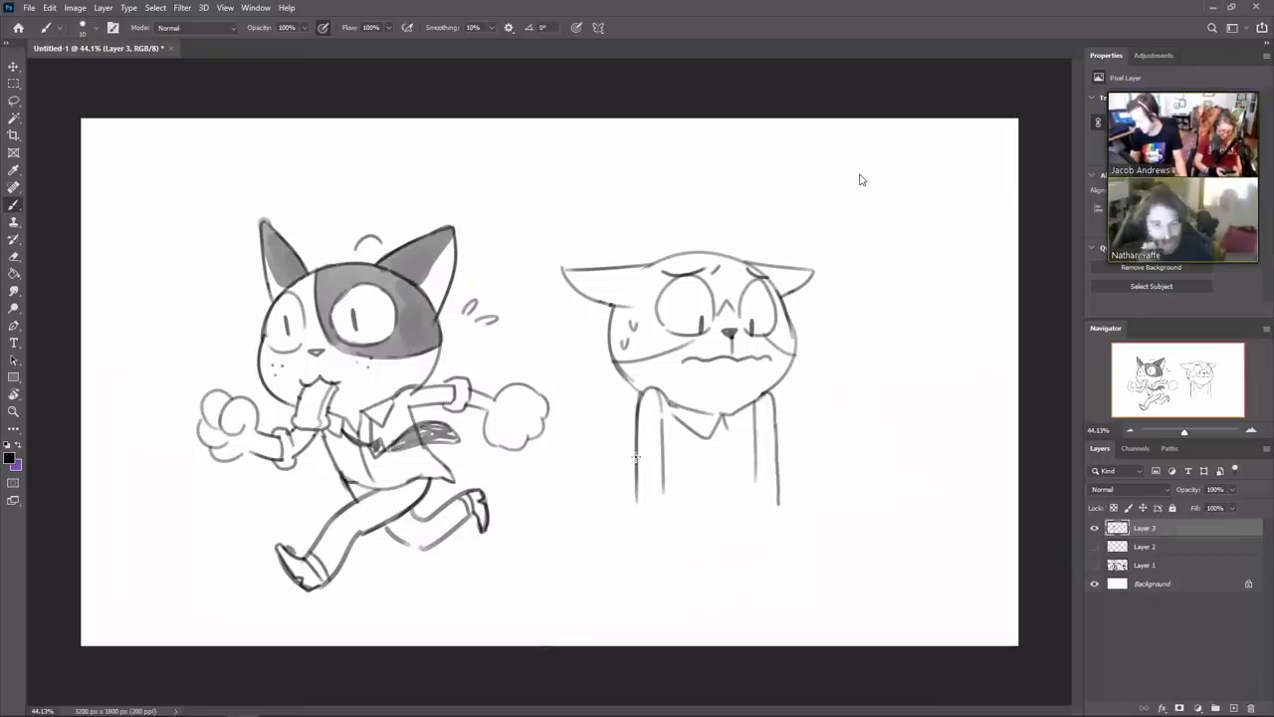
Extend the left arm downward and draw a paw with curled fingers at its end, pointing outward
mouse_move(637, 450)
mouse_down()
mouse_move(637, 523)
mouse_move(663, 516)
mouse_move(614, 521)
mouse_move(639, 546)
mouse_move(647, 537)
mouse_move(603, 532)
mouse_move(610, 555)
mouse_move(584, 544)
mouse_up()
key(ctrl+z)
key(ctrl+z)
key(ctrl+z)
key(ctrl+z)
key(ctrl+z)
key(ctrl+z)
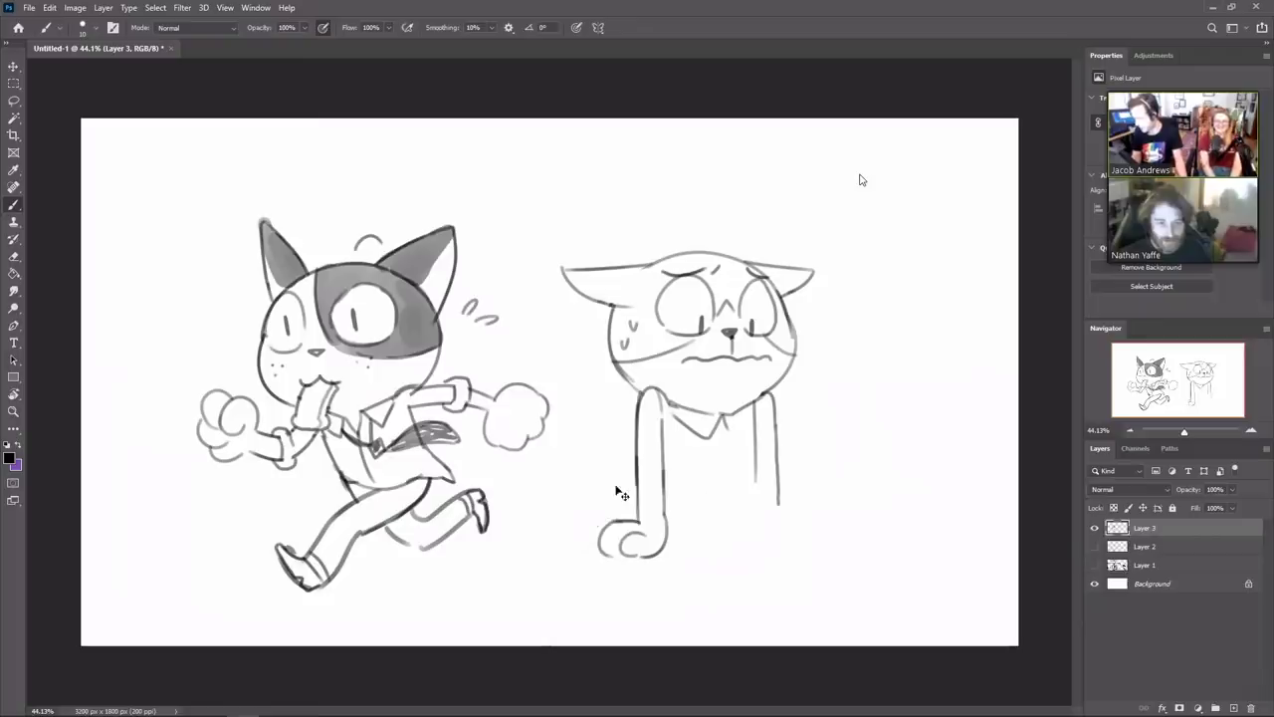
drag(631, 521, 600, 551)
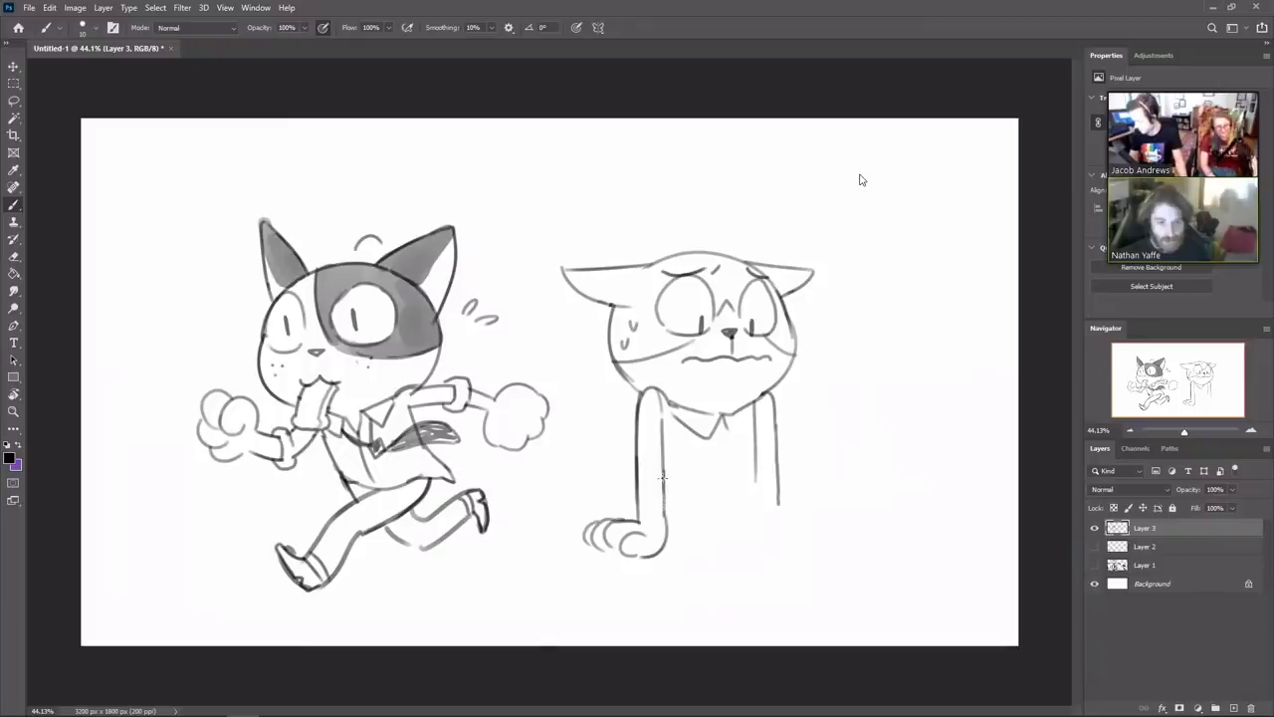
drag(661, 476, 667, 553)
key(e)
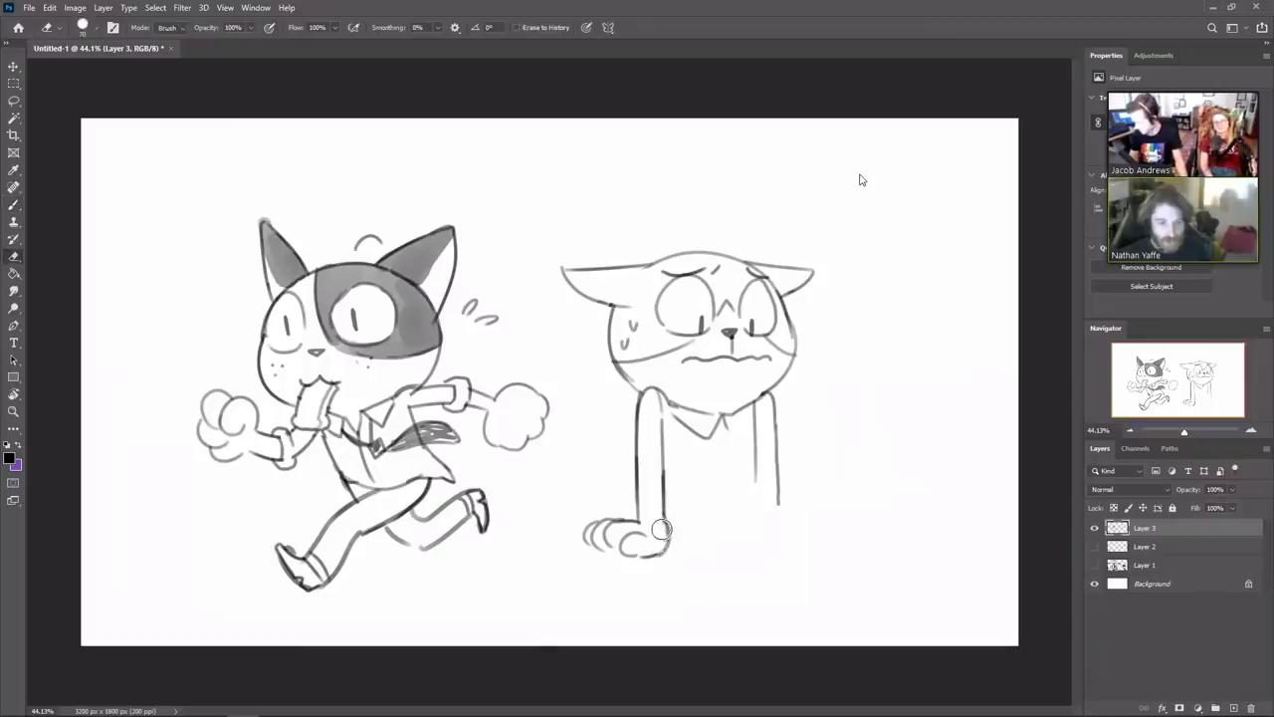
Add a cuff at the left wrist, and complete the shirt with the collar's other half, a knotted tie and the torso's side line
key(b)
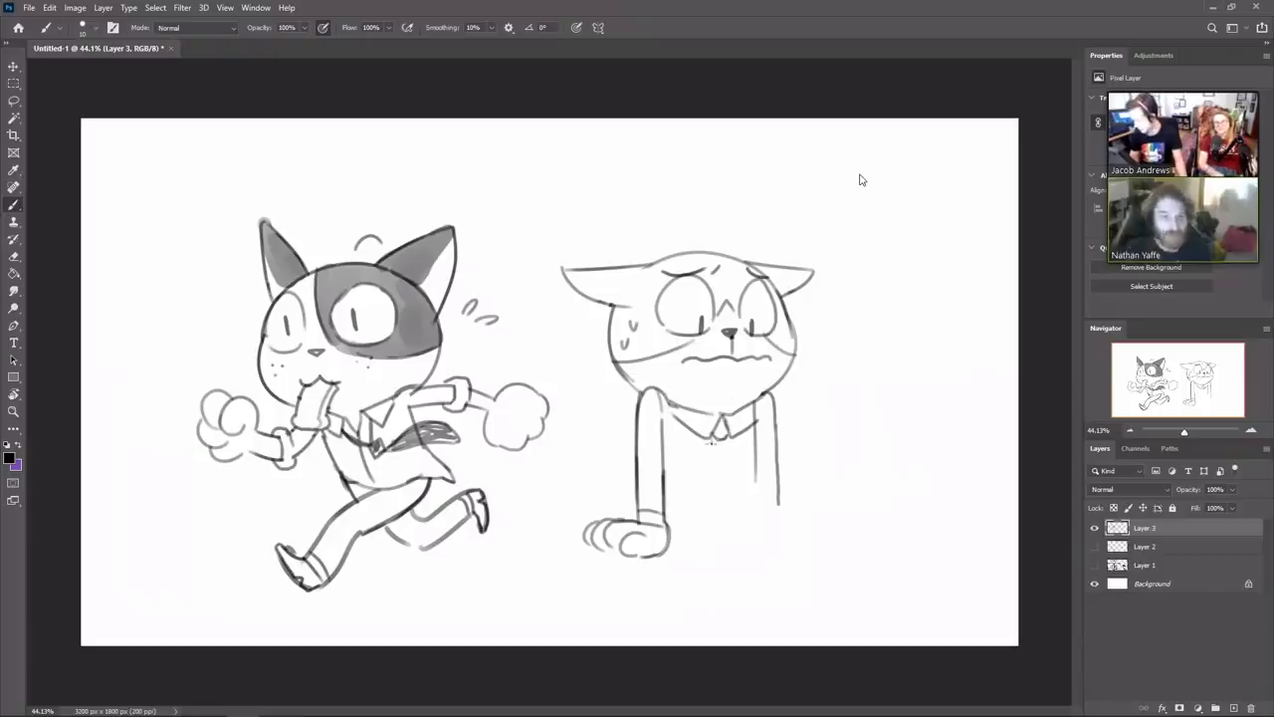
mouse_move(712, 439)
mouse_down()
mouse_move(704, 481)
mouse_move(722, 435)
mouse_move(738, 472)
mouse_up()
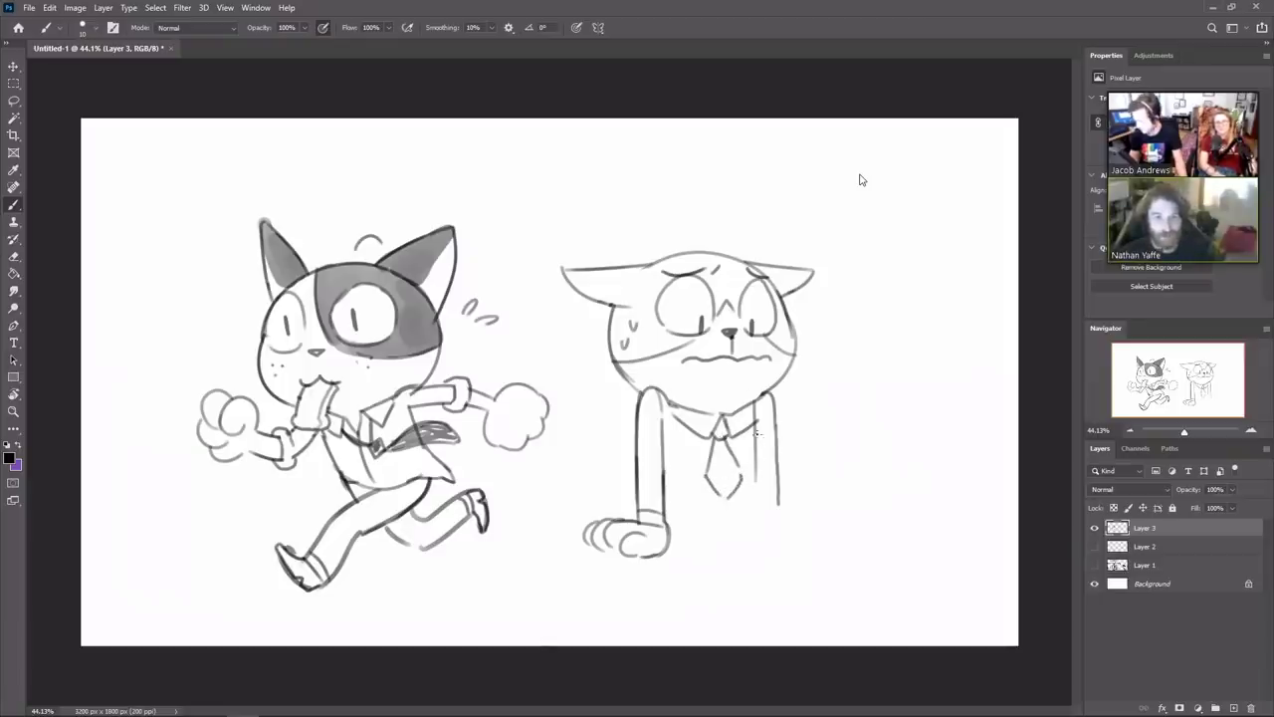
drag(755, 423, 756, 502)
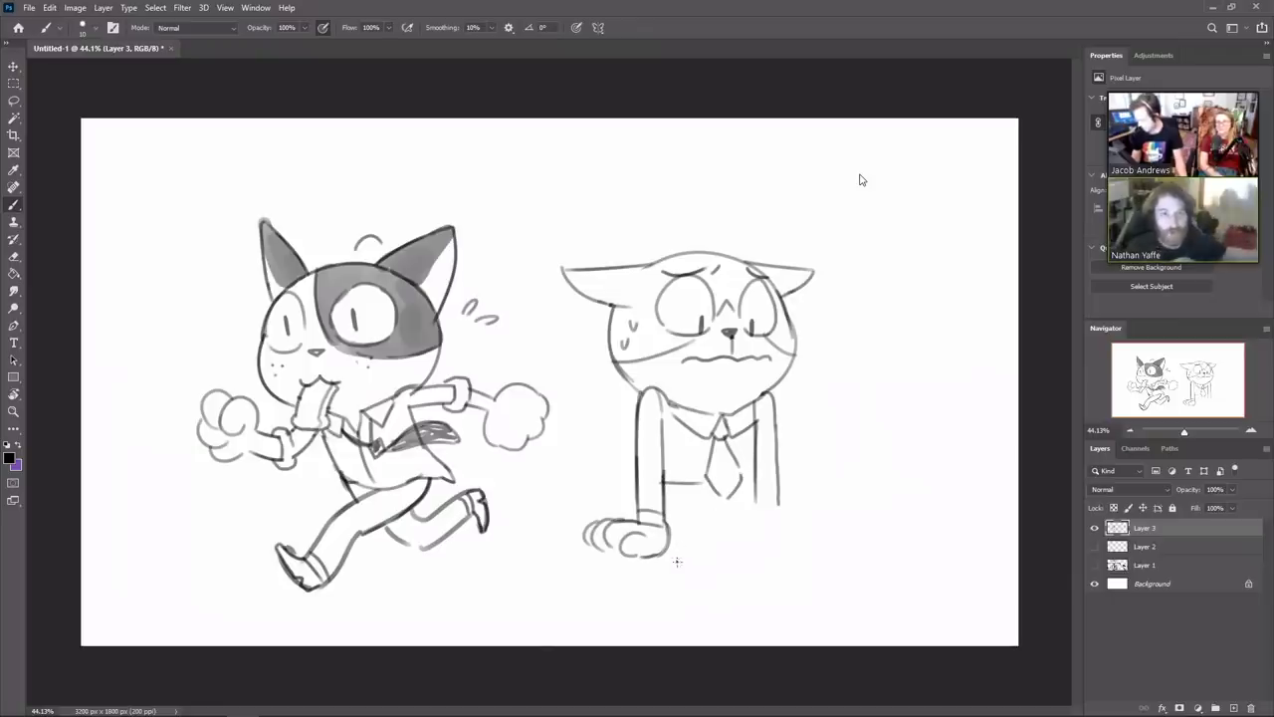
Draw a boxy lower body beneath the shirt and fill it with vertical stripes
drag(743, 575, 652, 574)
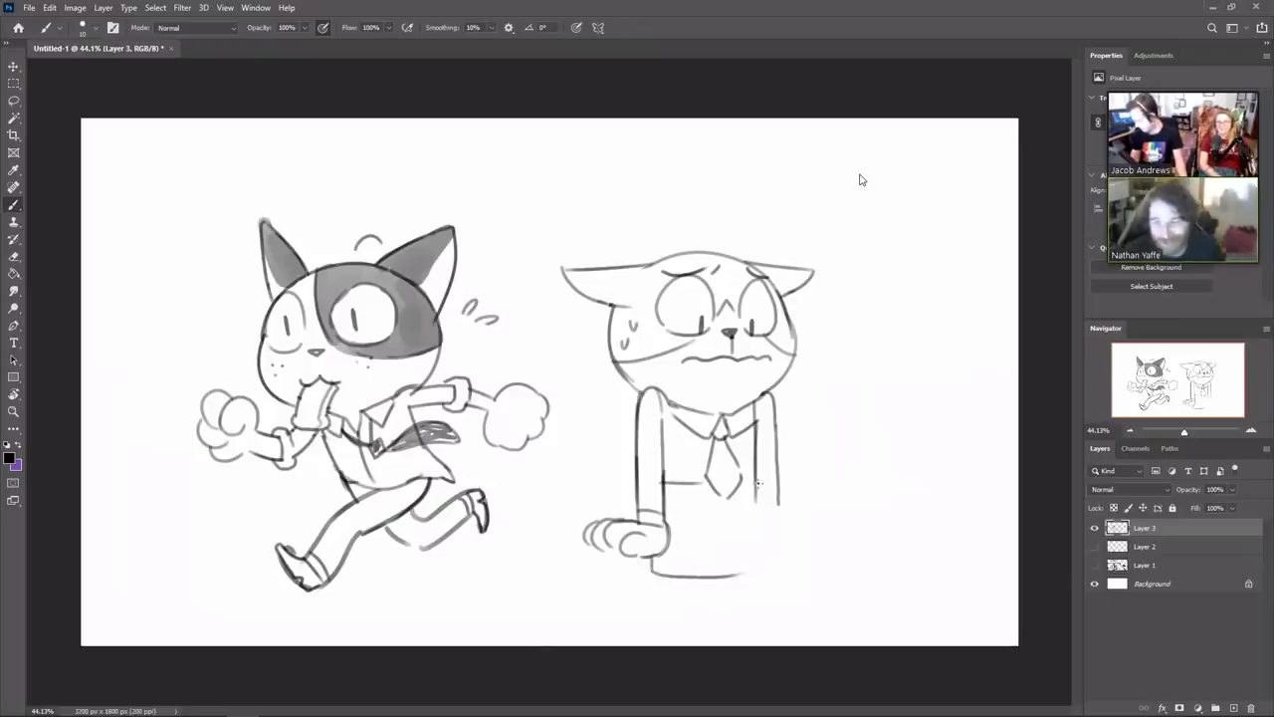
mouse_move(758, 475)
mouse_down()
mouse_move(760, 571)
mouse_move(745, 574)
mouse_up()
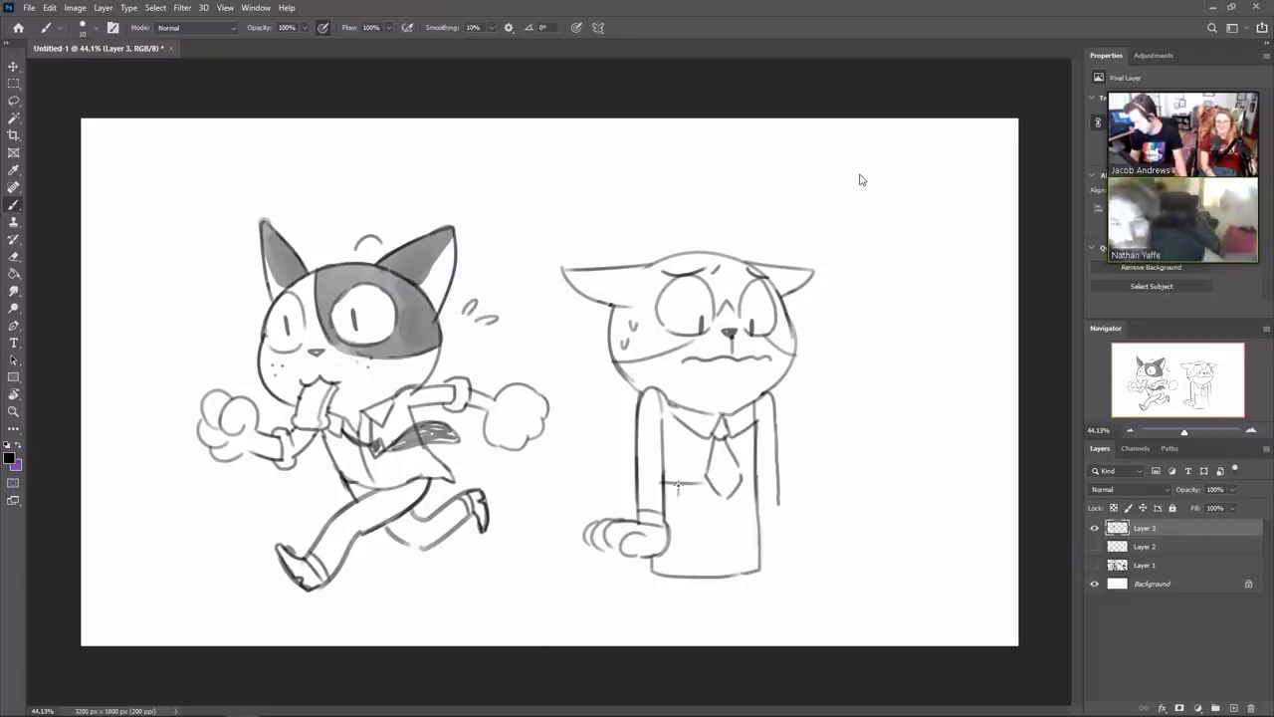
mouse_move(678, 487)
mouse_down()
mouse_move(687, 517)
mouse_move(696, 482)
mouse_move(700, 567)
mouse_up()
mouse_move(721, 488)
mouse_down()
mouse_move(742, 508)
mouse_move(742, 486)
mouse_move(743, 562)
mouse_up()
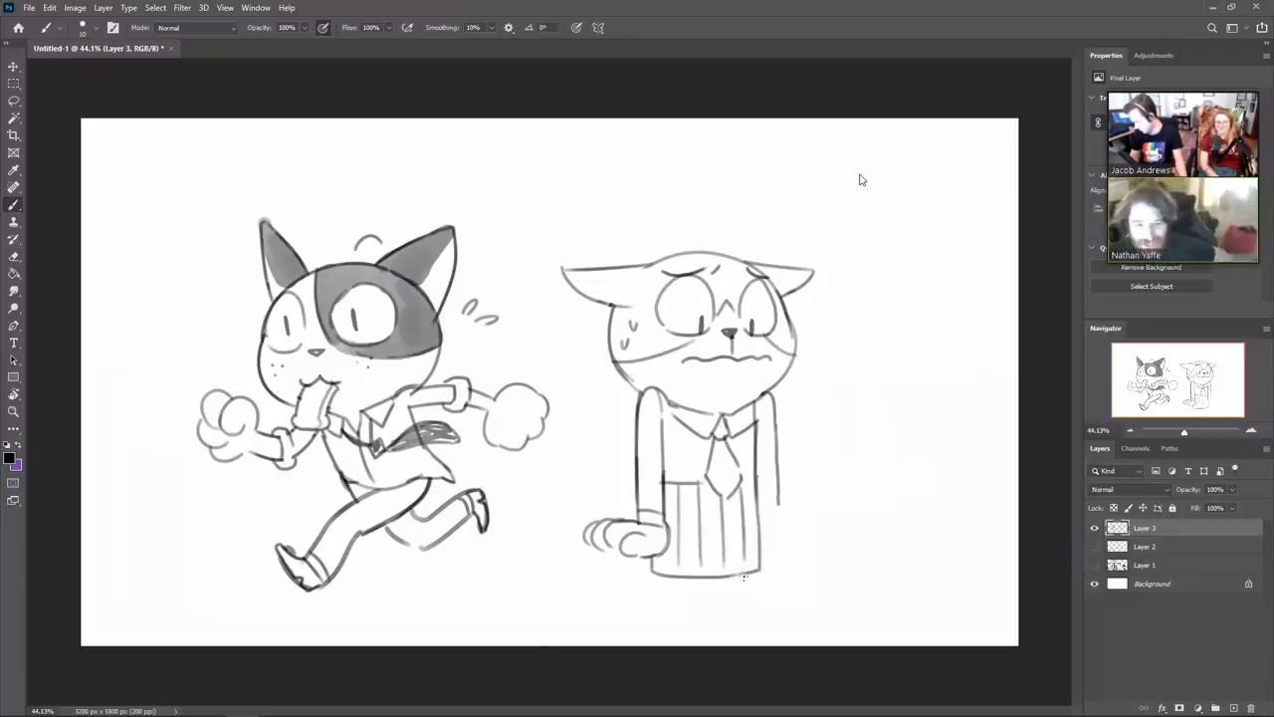
Draw a cuff and a rounded paw at the end of the right arm, cleaning up the overlapping lines
mouse_move(759, 509)
mouse_down()
mouse_move(778, 508)
mouse_move(783, 546)
mouse_move(772, 527)
mouse_move(794, 545)
mouse_move(775, 547)
mouse_up()
key(ctrl+z)
key(e)
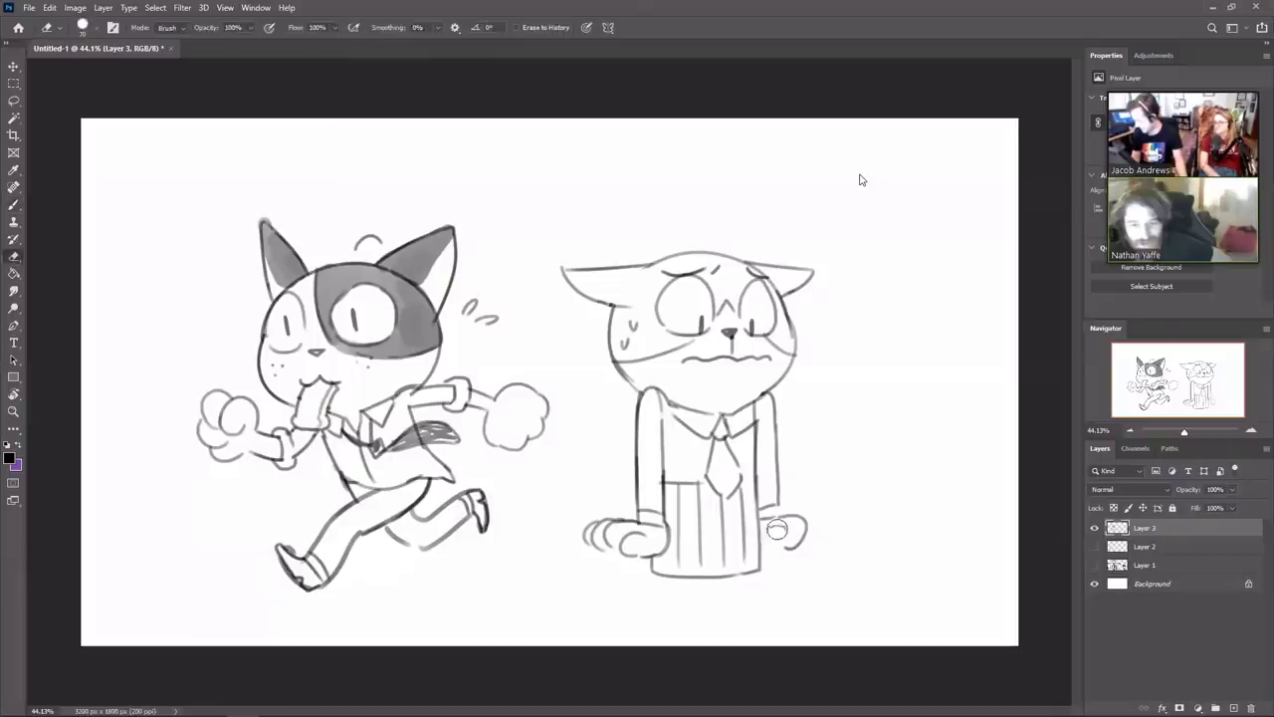
key(b)
key(ctrl+z)
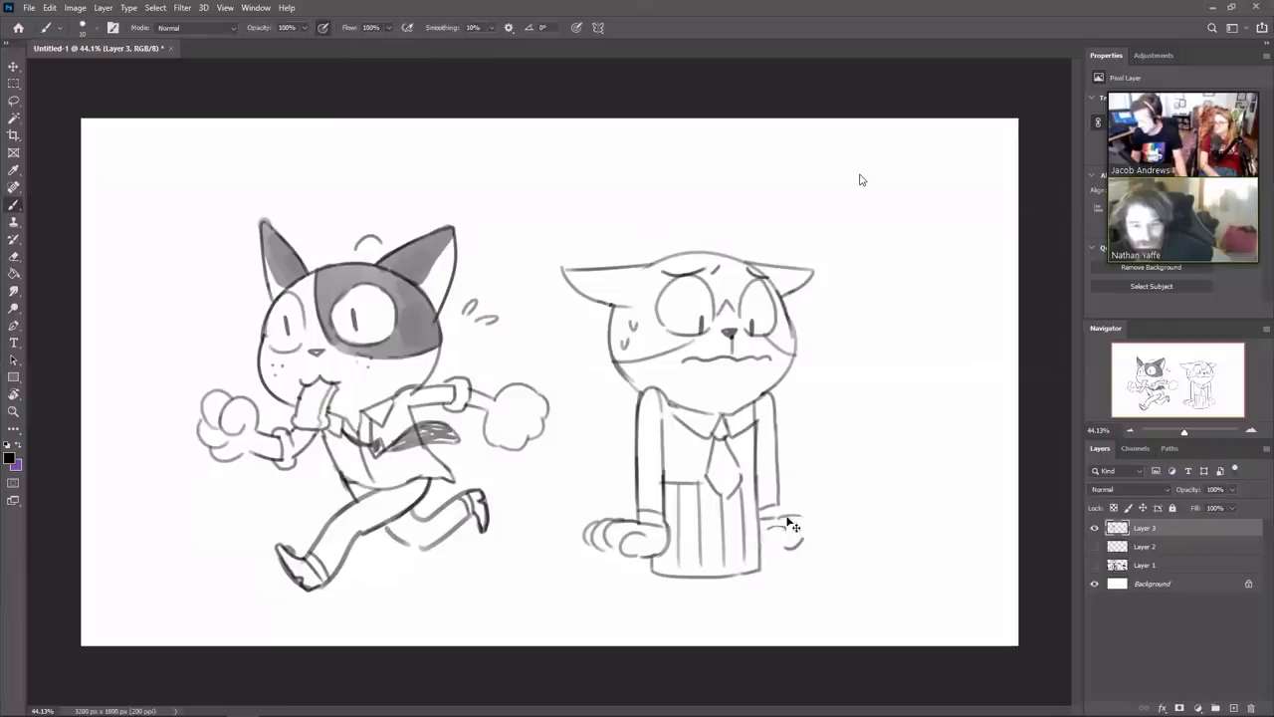
mouse_move(769, 528)
mouse_down()
mouse_move(794, 517)
mouse_move(806, 549)
mouse_move(767, 538)
mouse_move(780, 548)
mouse_up()
key(e)
key(b)
key(e)
key(b)
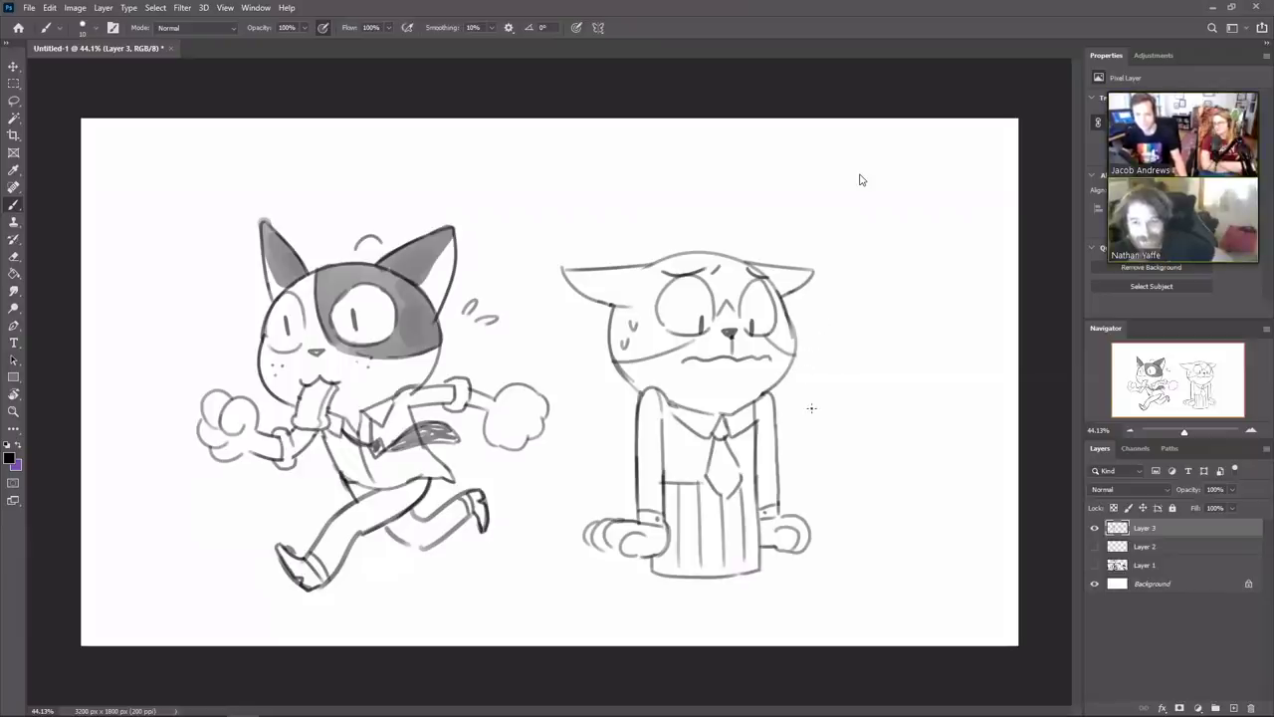
Lasso the worried cat on Layer 3, move it slightly upward, and clear the selection
key(v)
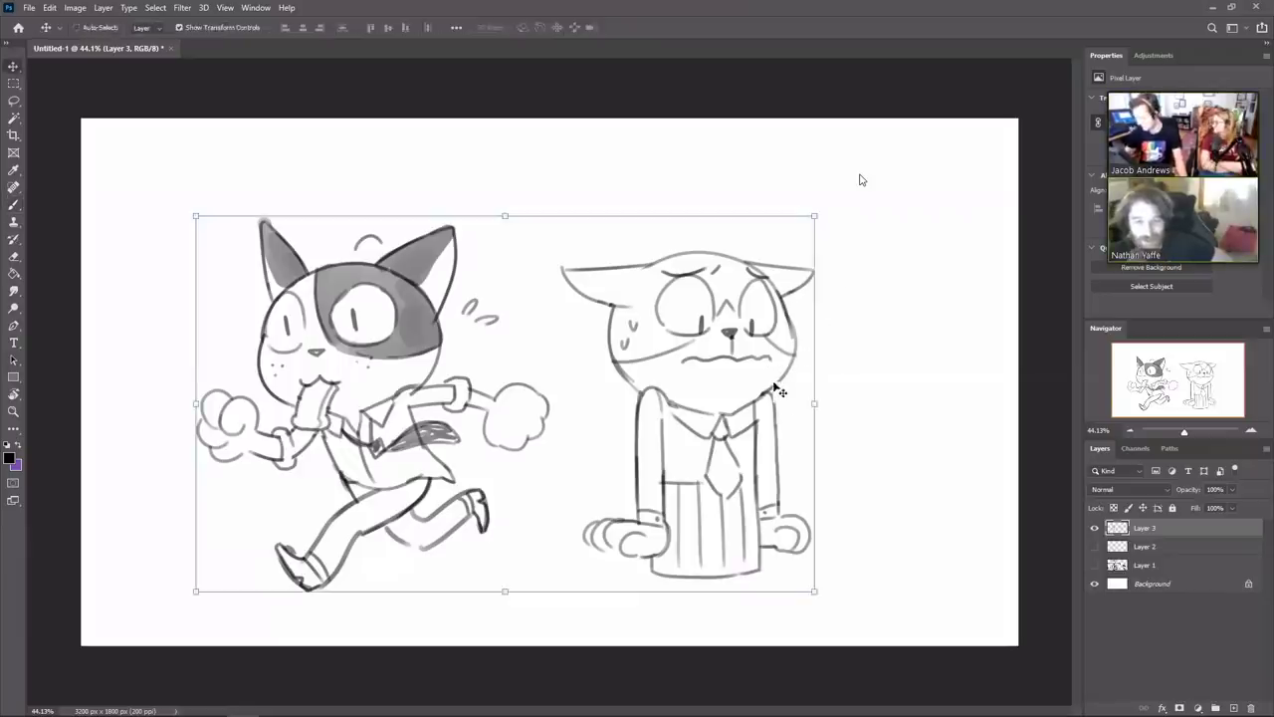
key(l)
mouse_move(646, 598)
mouse_down()
mouse_move(673, 599)
mouse_move(631, 196)
mouse_move(836, 346)
mouse_move(581, 455)
mouse_move(626, 597)
mouse_up()
key(ctrl+z)
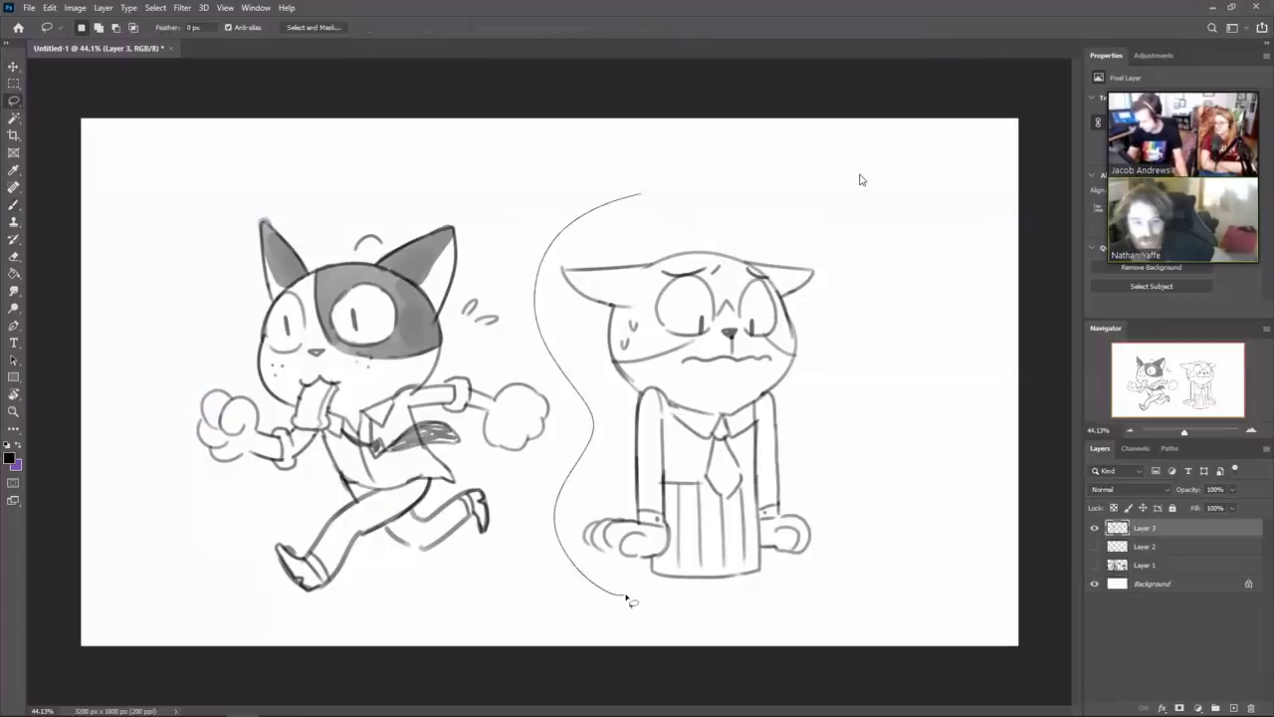
key(v)
drag(807, 507, 811, 491)
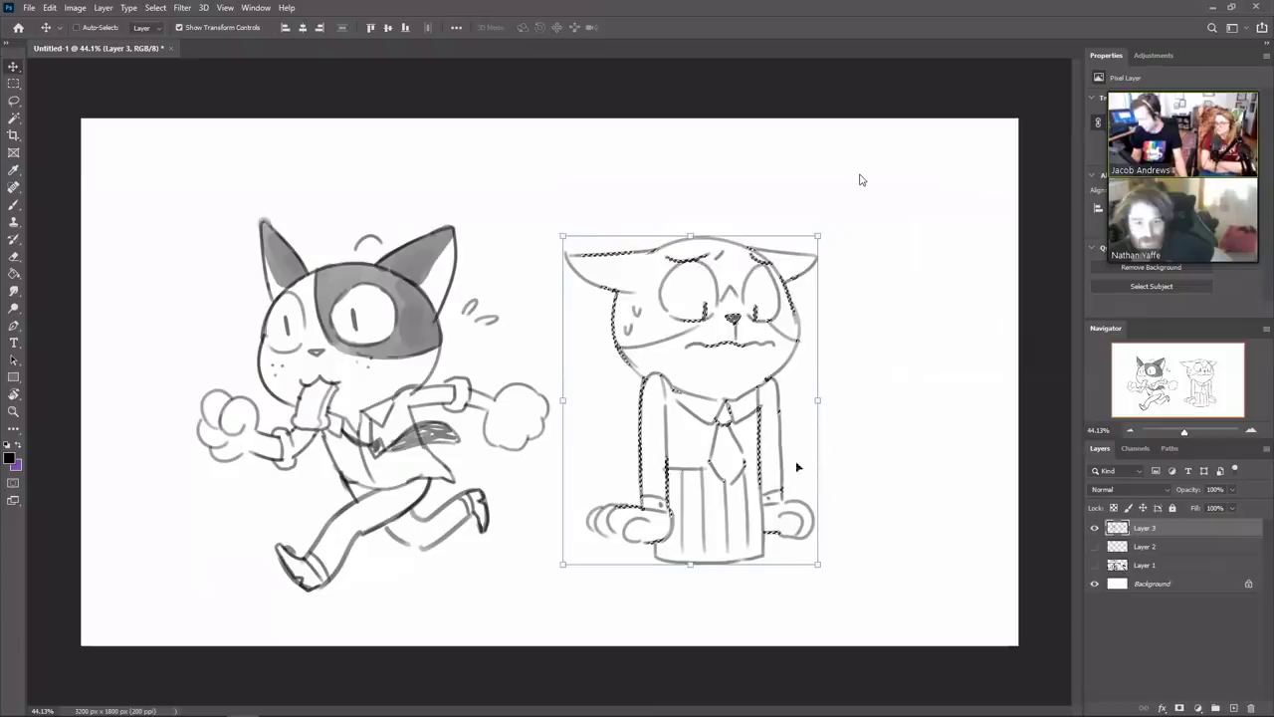
key(l)
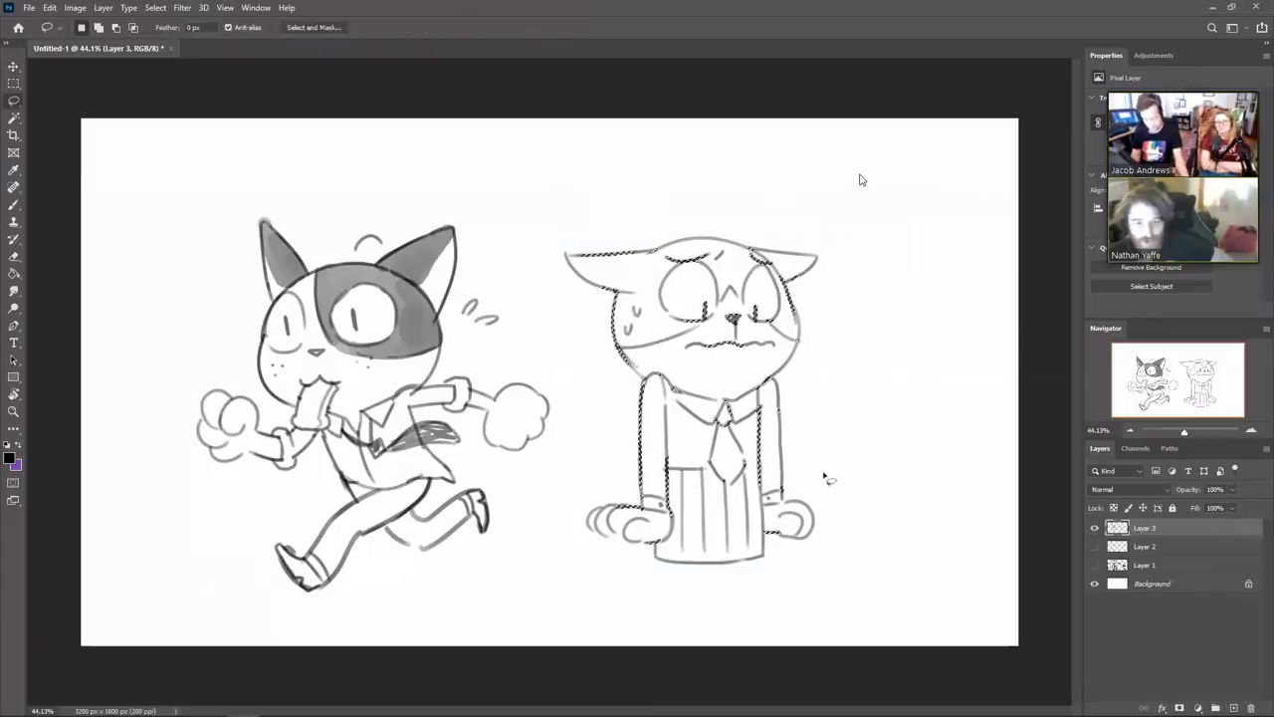
key(ctrl+d)
Shade the worried cat's ears and upper face grey around the white eyes, erasing the shading that spills over
key(b)
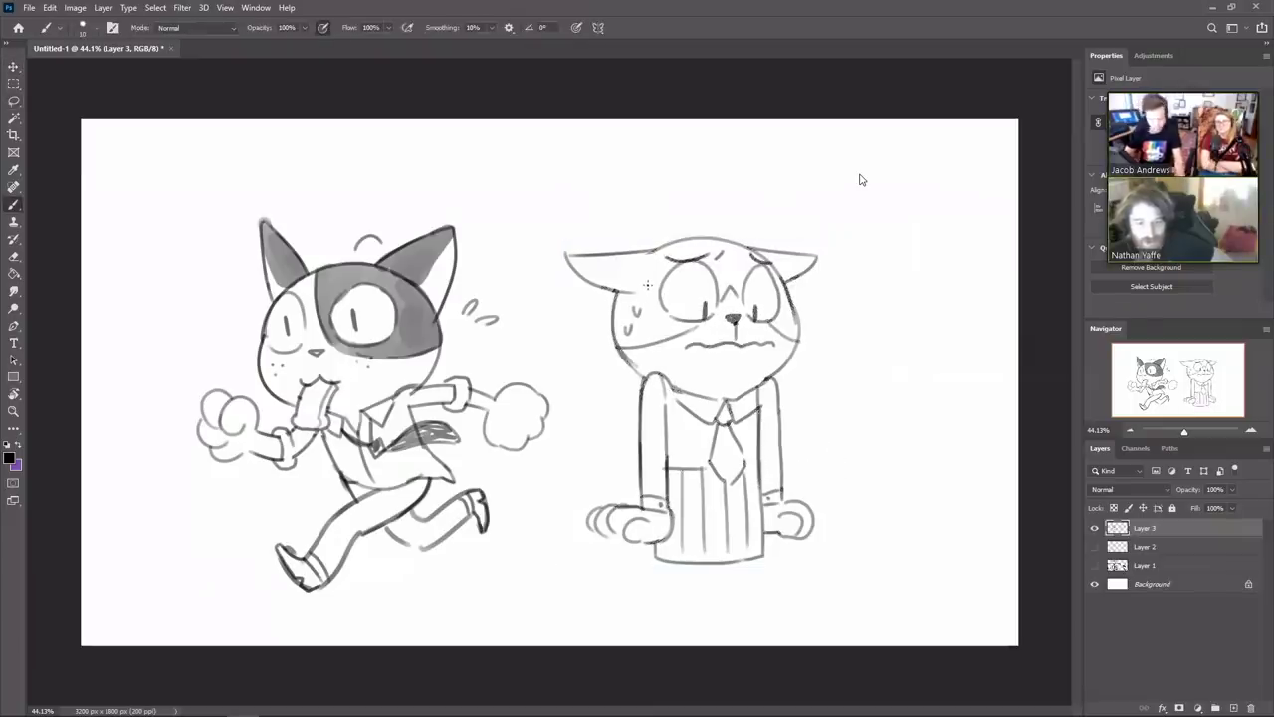
key(bracketright)
key(bracketright)
key(bracketright)
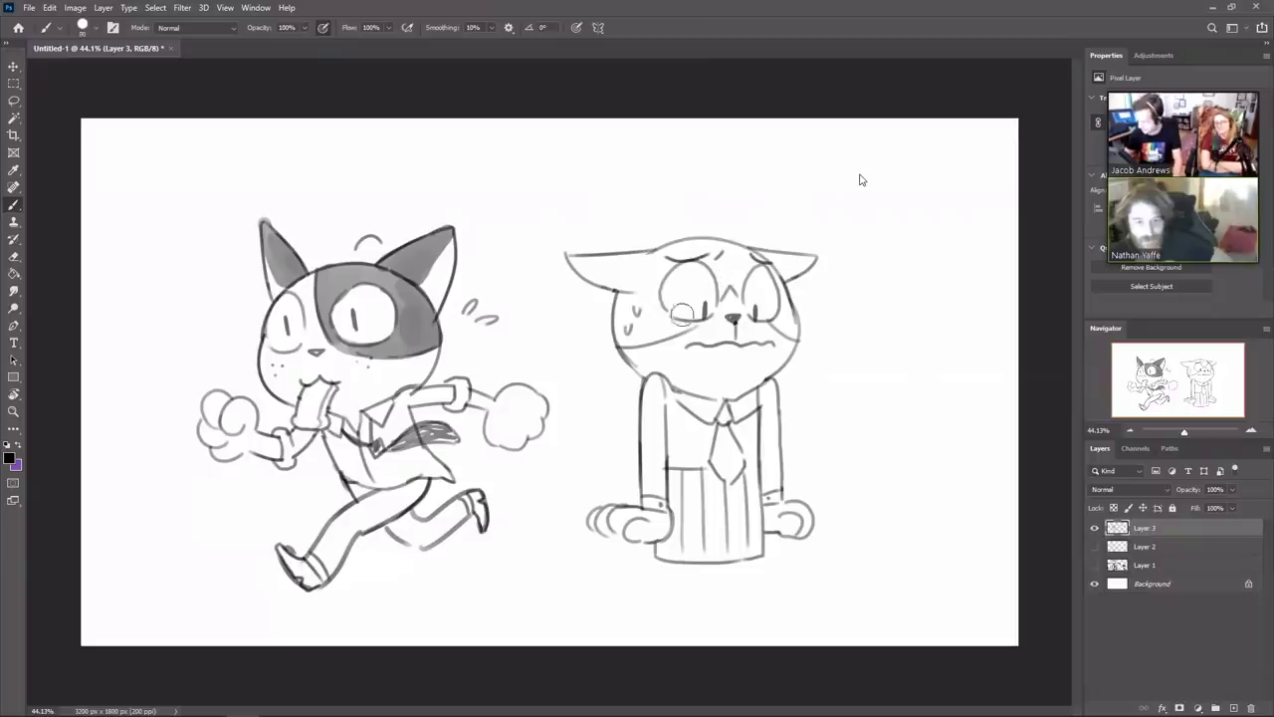
mouse_move(688, 324)
mouse_down()
mouse_move(617, 340)
mouse_move(625, 298)
mouse_move(639, 313)
mouse_move(667, 305)
mouse_move(653, 266)
mouse_move(579, 262)
mouse_move(639, 277)
mouse_move(701, 241)
mouse_move(731, 298)
mouse_move(749, 263)
mouse_move(718, 249)
mouse_move(779, 269)
mouse_move(794, 251)
mouse_move(814, 269)
mouse_move(776, 280)
mouse_move(783, 332)
mouse_move(796, 334)
mouse_up()
key(ctrl+z)
key(bracketleft)
key(bracketleft)
key(bracketleft)
key(bracketleft)
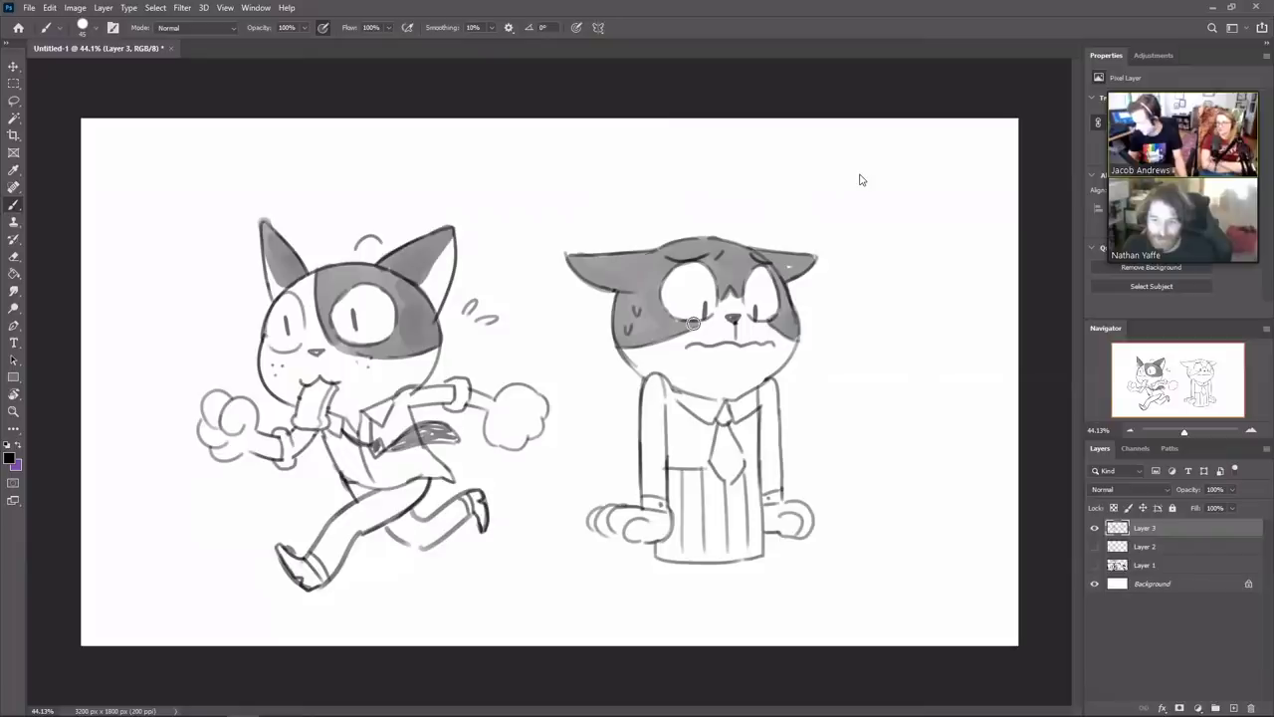
key(e)
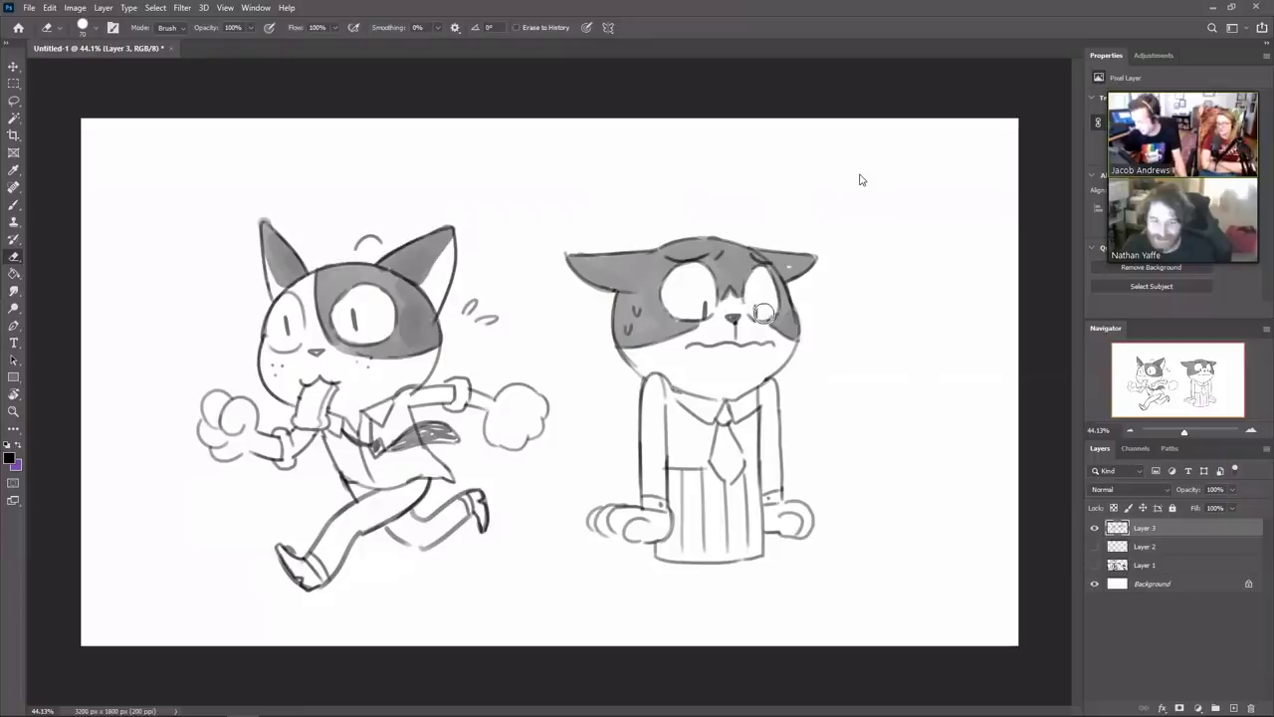
Shade both of the worried cat's paws grey
key(b)
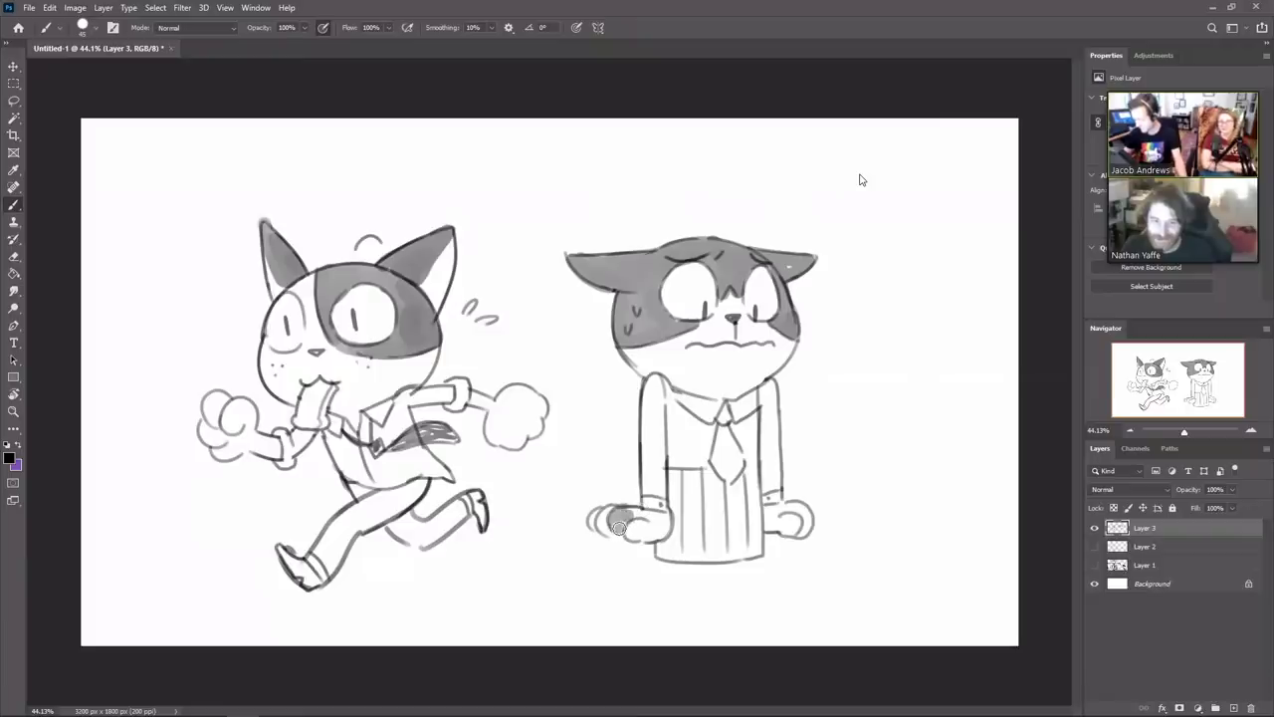
mouse_move(604, 527)
mouse_down()
mouse_move(603, 512)
mouse_move(639, 521)
mouse_up()
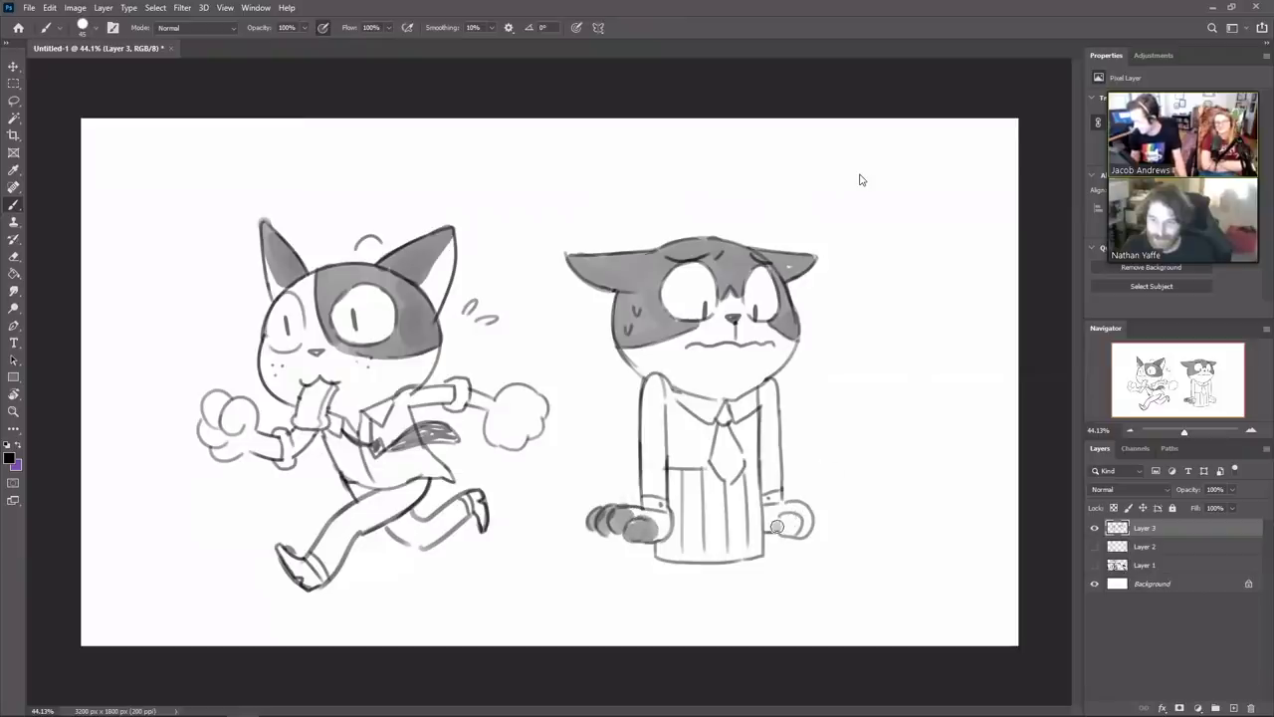
mouse_move(780, 528)
mouse_down()
mouse_move(791, 509)
mouse_move(801, 519)
mouse_move(833, 503)
mouse_up()
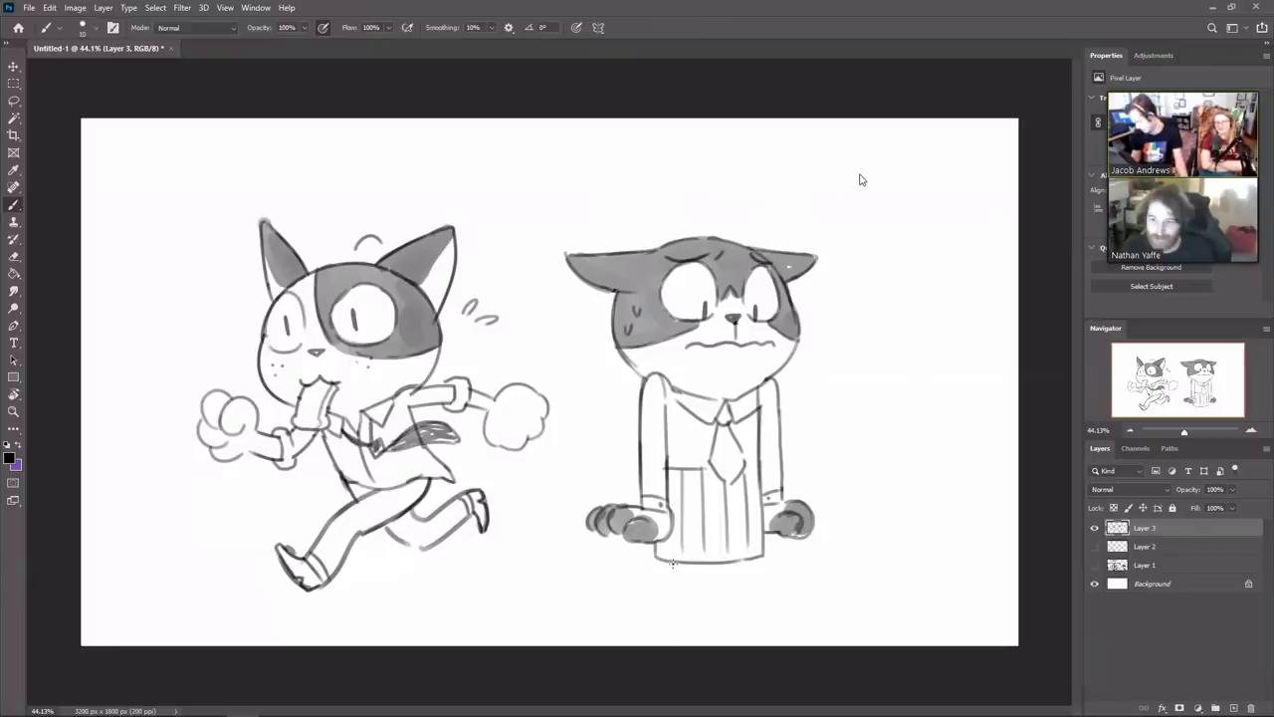
Draw two short legs extending down from the hem of the worried cat's striped skirt
drag(677, 562, 669, 599)
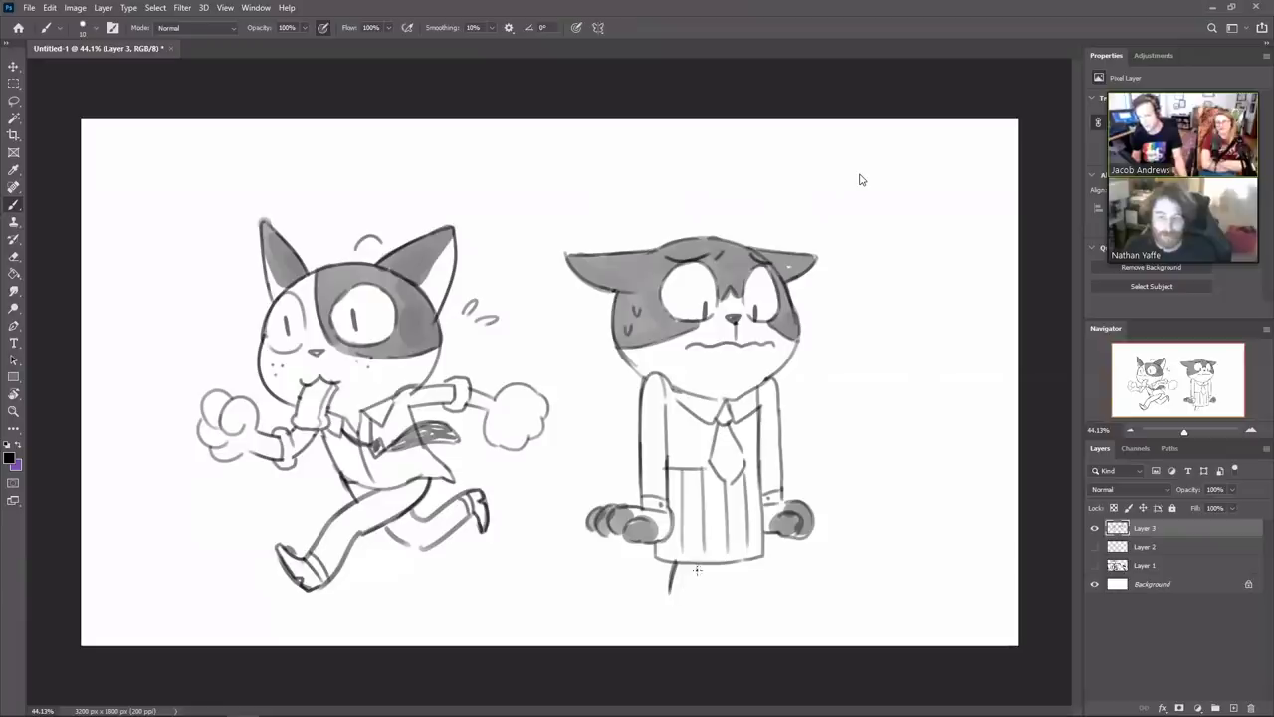
drag(695, 563, 687, 597)
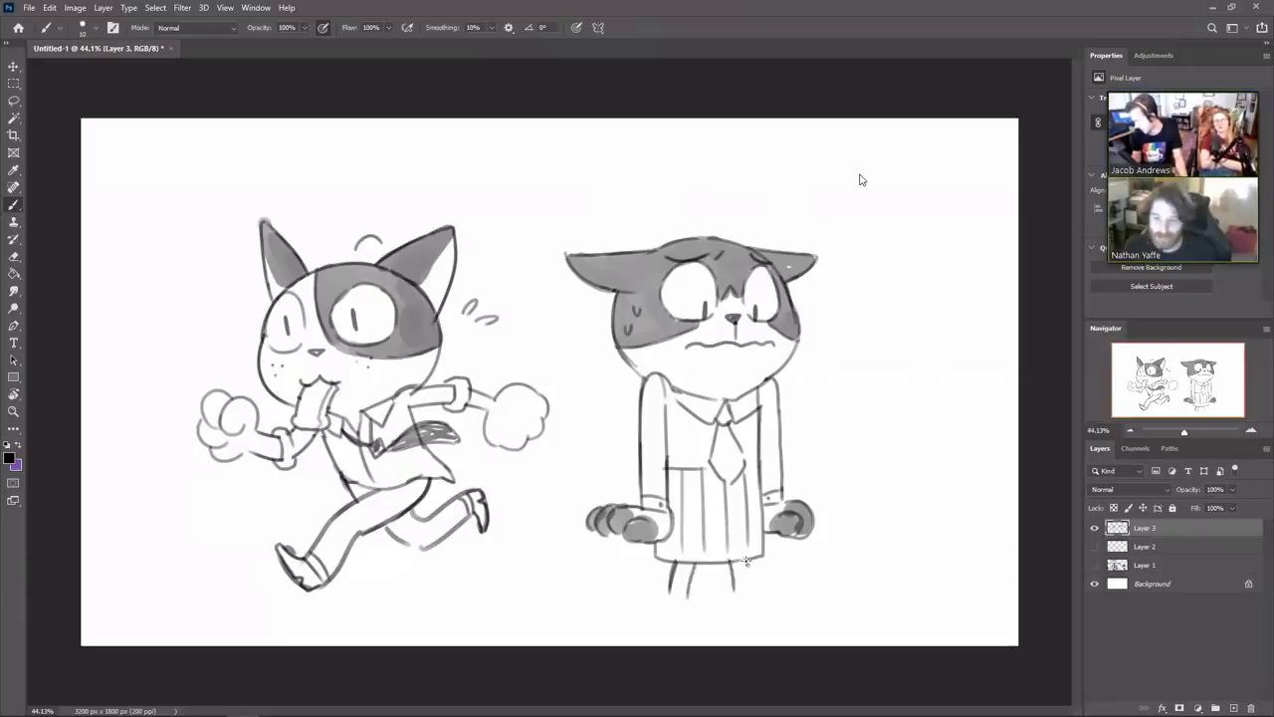
drag(746, 561, 751, 594)
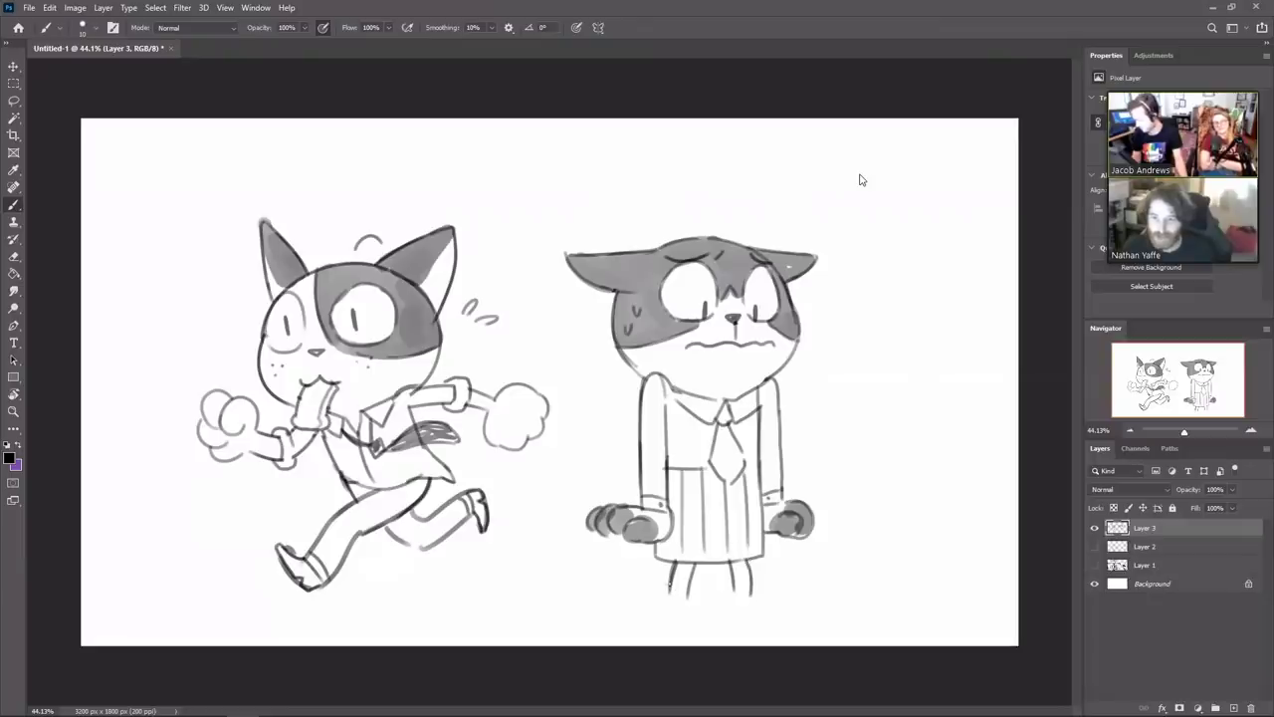
Extend the worried cat's legs into feet and outline a high-heeled shoe on each one
drag(670, 585, 668, 594)
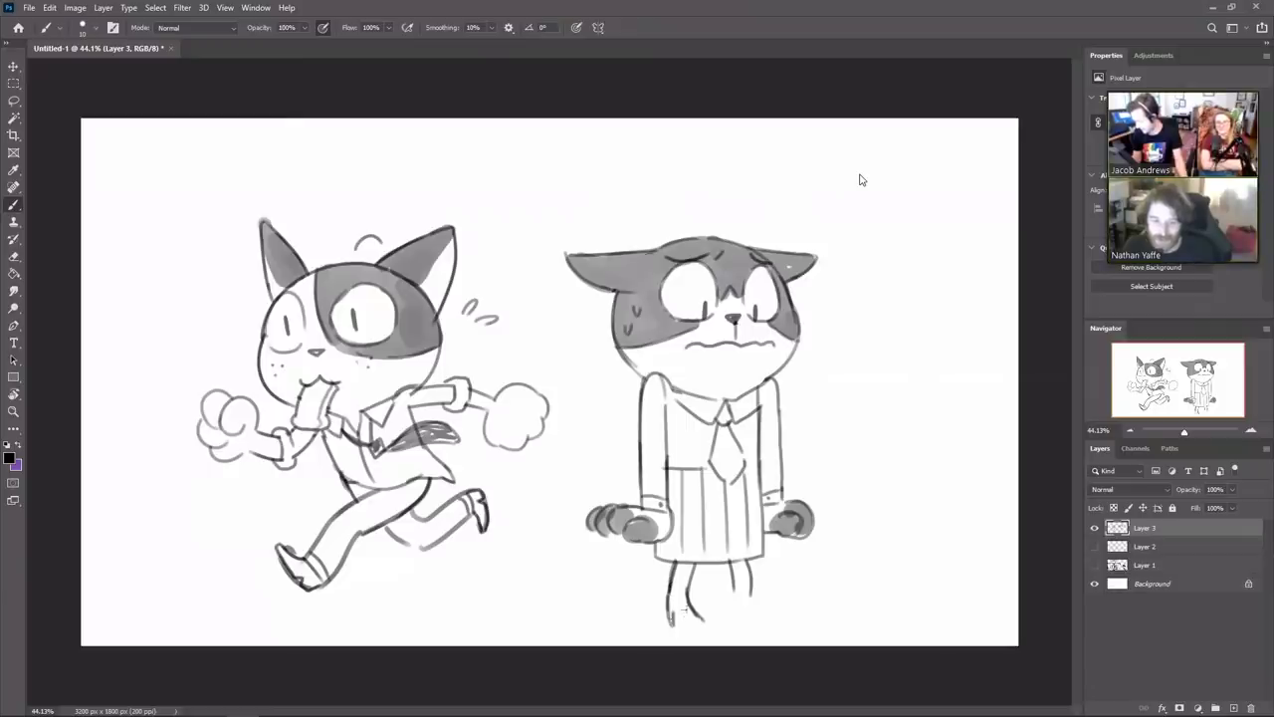
drag(673, 613, 683, 621)
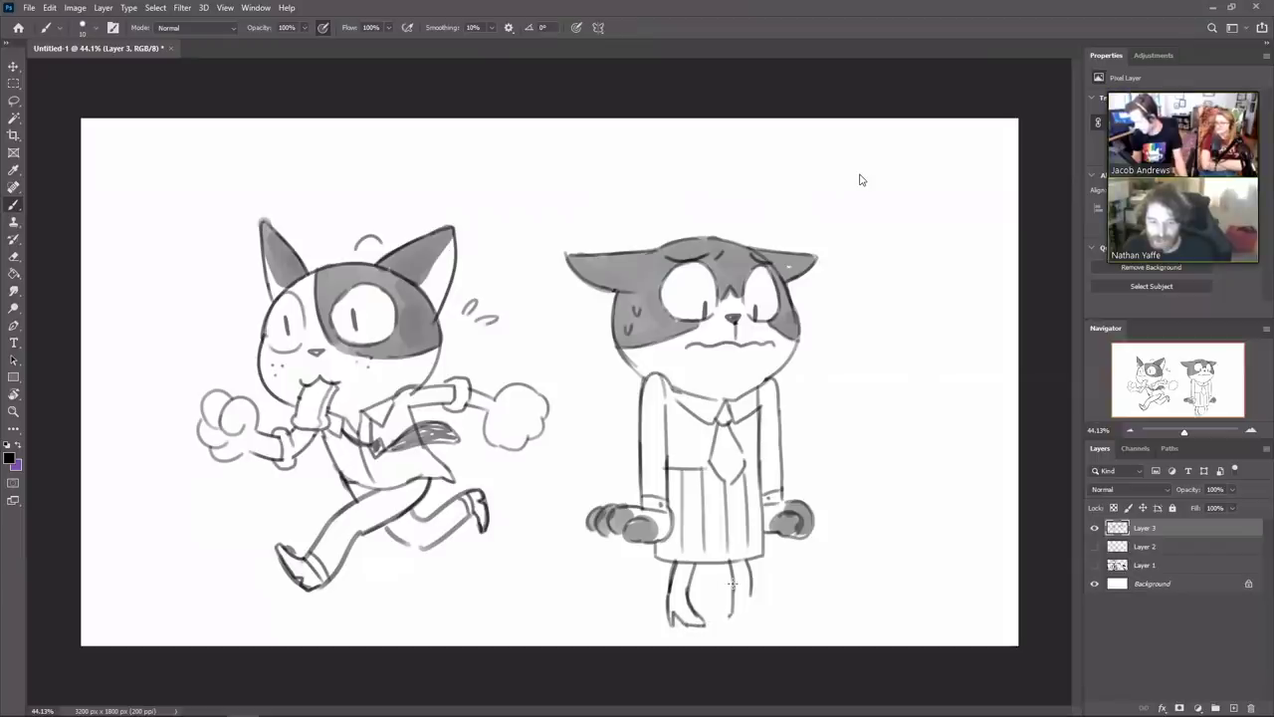
key(ctrl+z)
drag(752, 587, 753, 613)
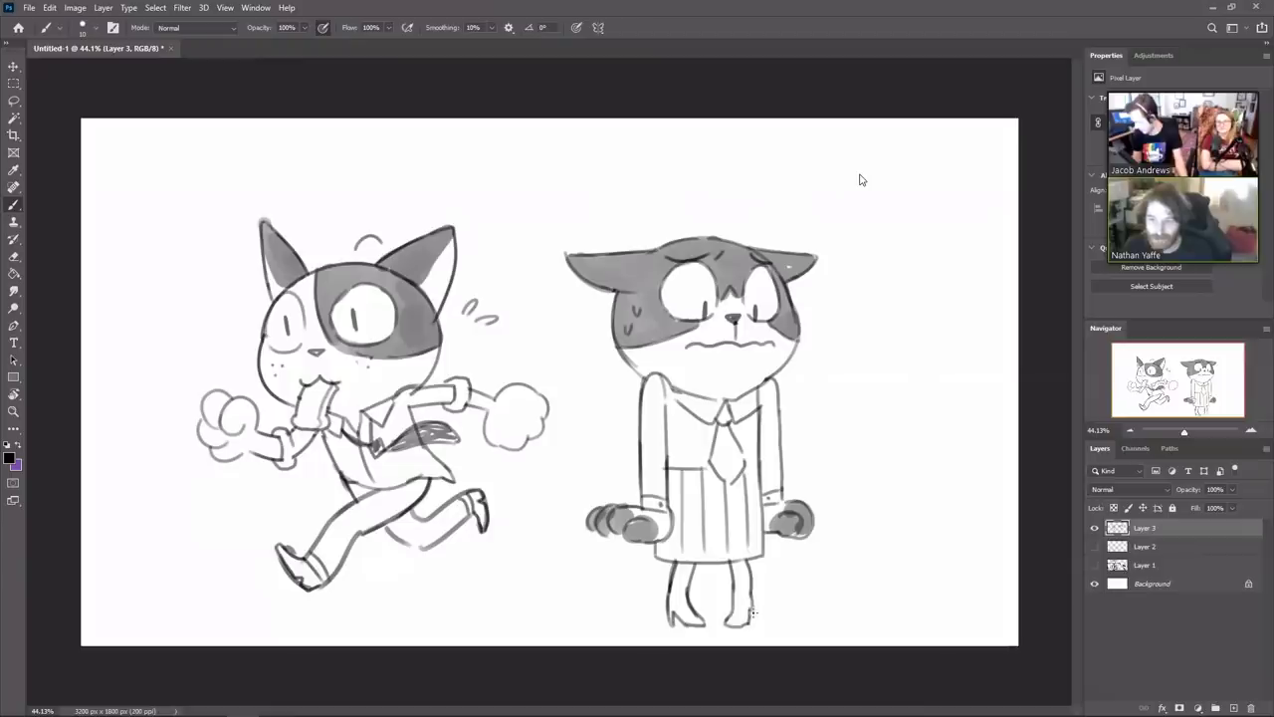
drag(668, 588, 673, 603)
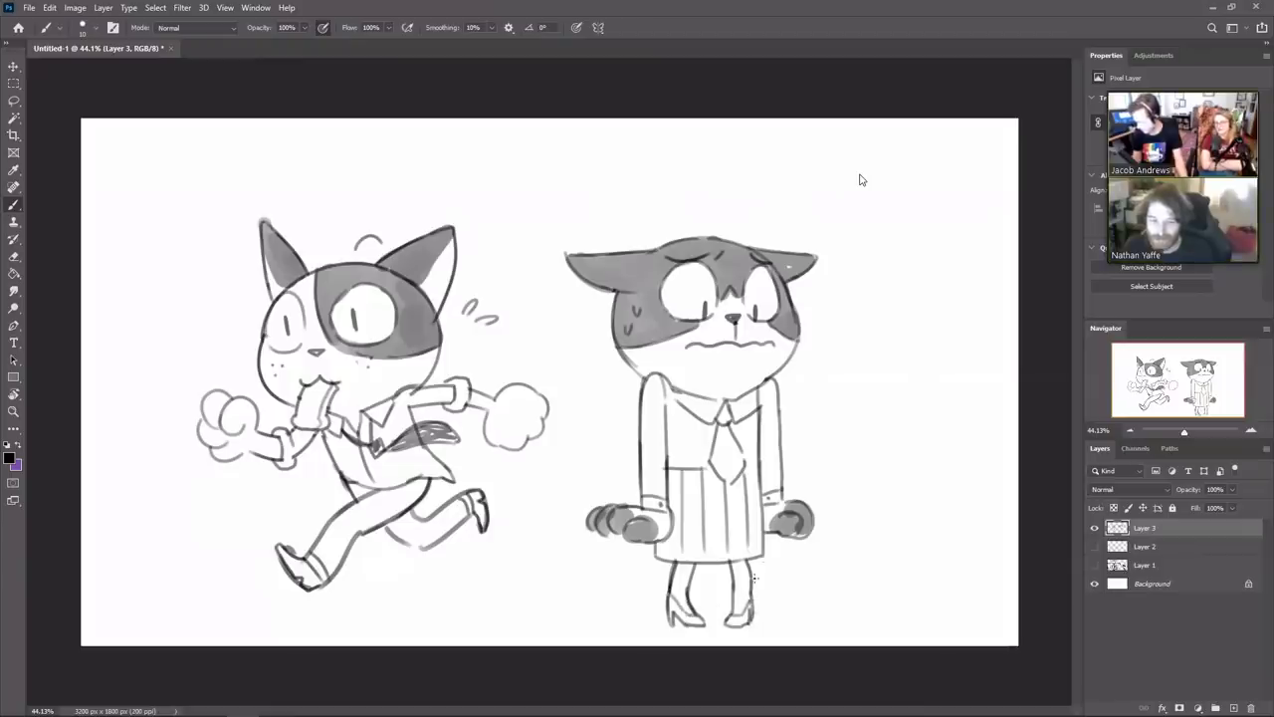
Lasso the whole worried cat, scale it to about 89.3%, nudge it into place beside the running cat, and deselect
key(l)
mouse_move(565, 598)
mouse_down()
mouse_move(554, 476)
mouse_move(808, 213)
mouse_up()
key(ctrl+t)
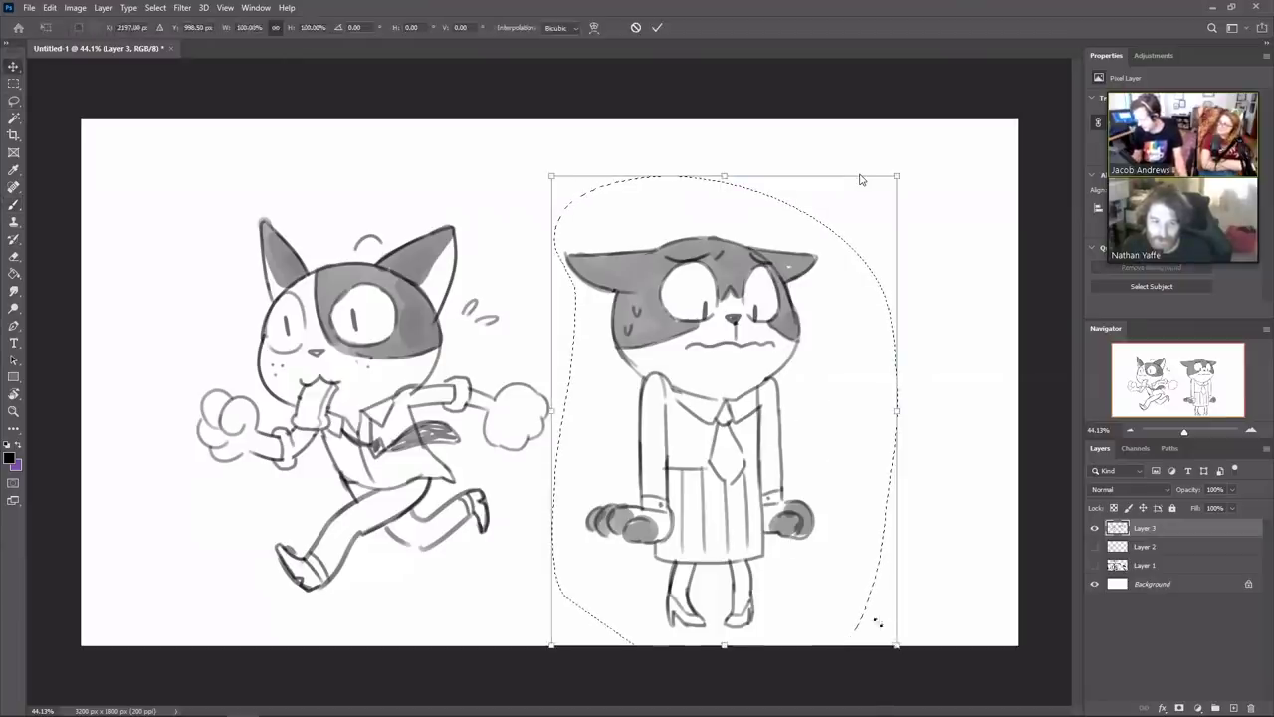
mouse_move(898, 643)
mouse_down()
mouse_move(851, 586)
mouse_move(861, 594)
mouse_up()
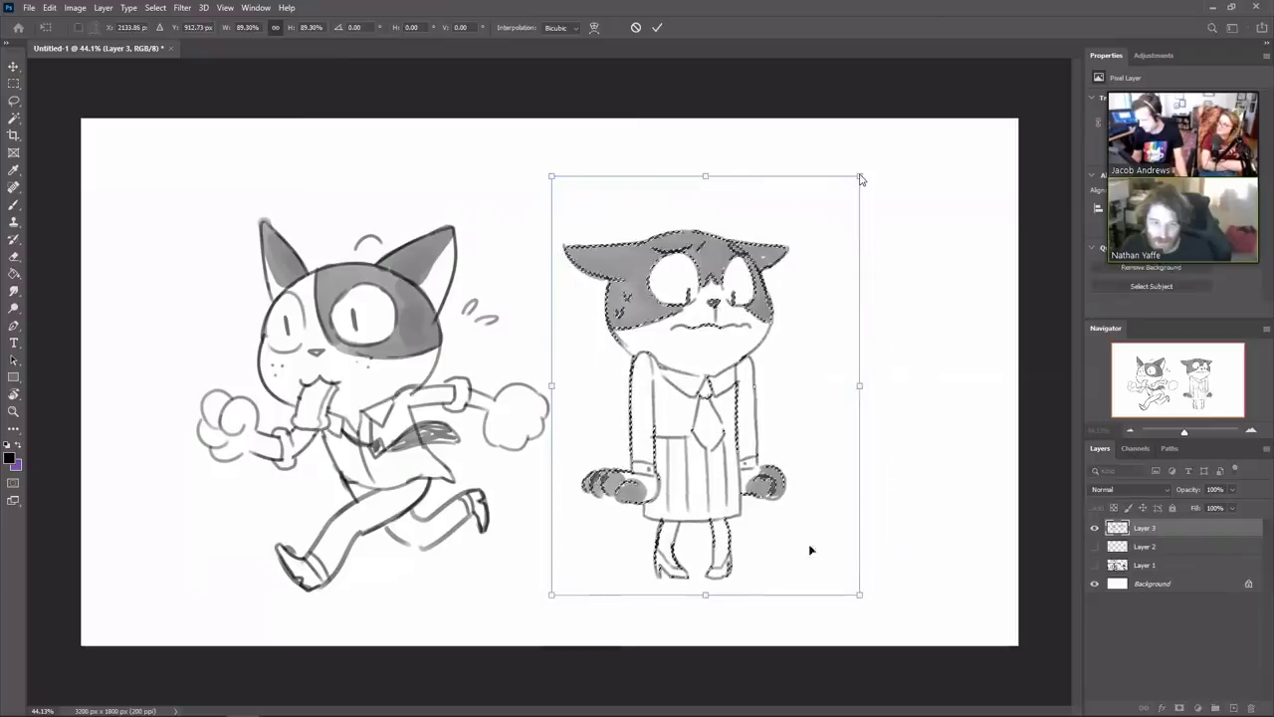
drag(785, 534, 789, 542)
key(Return)
key(ctrl+d)
Shade the worried cat's high heels and add a small dark hair tuft on top of the running cat's head
key(b)
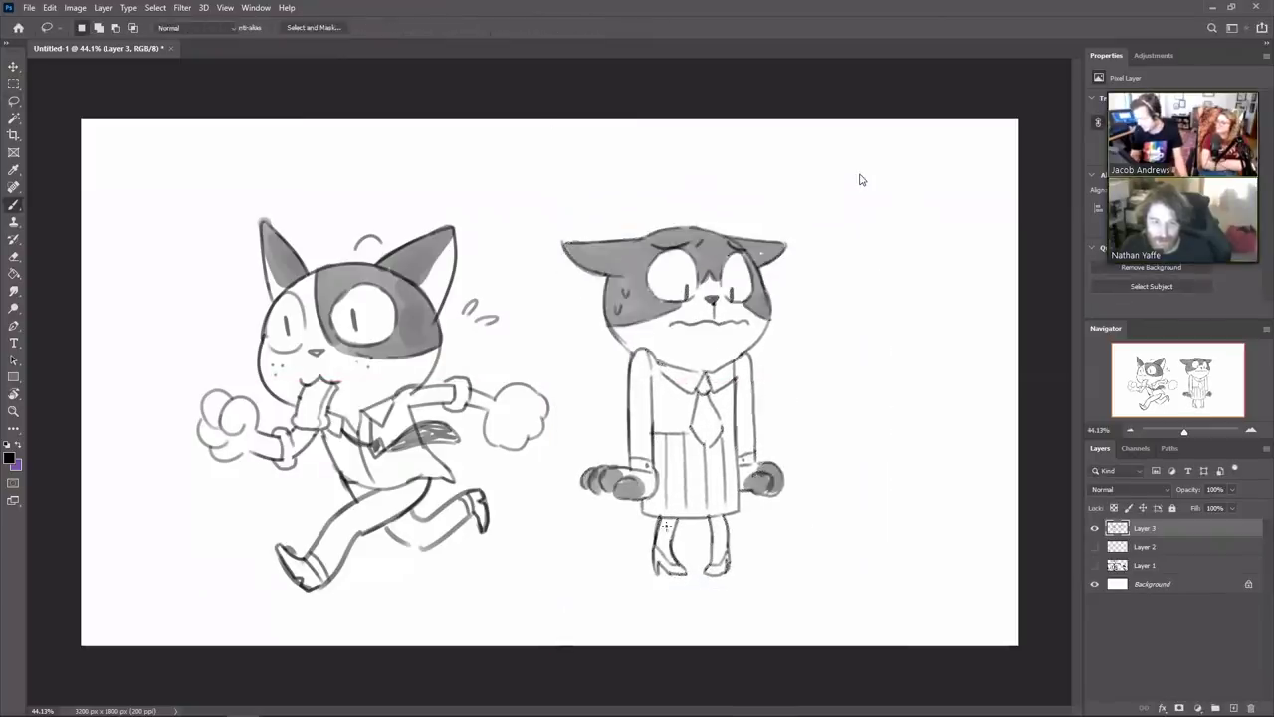
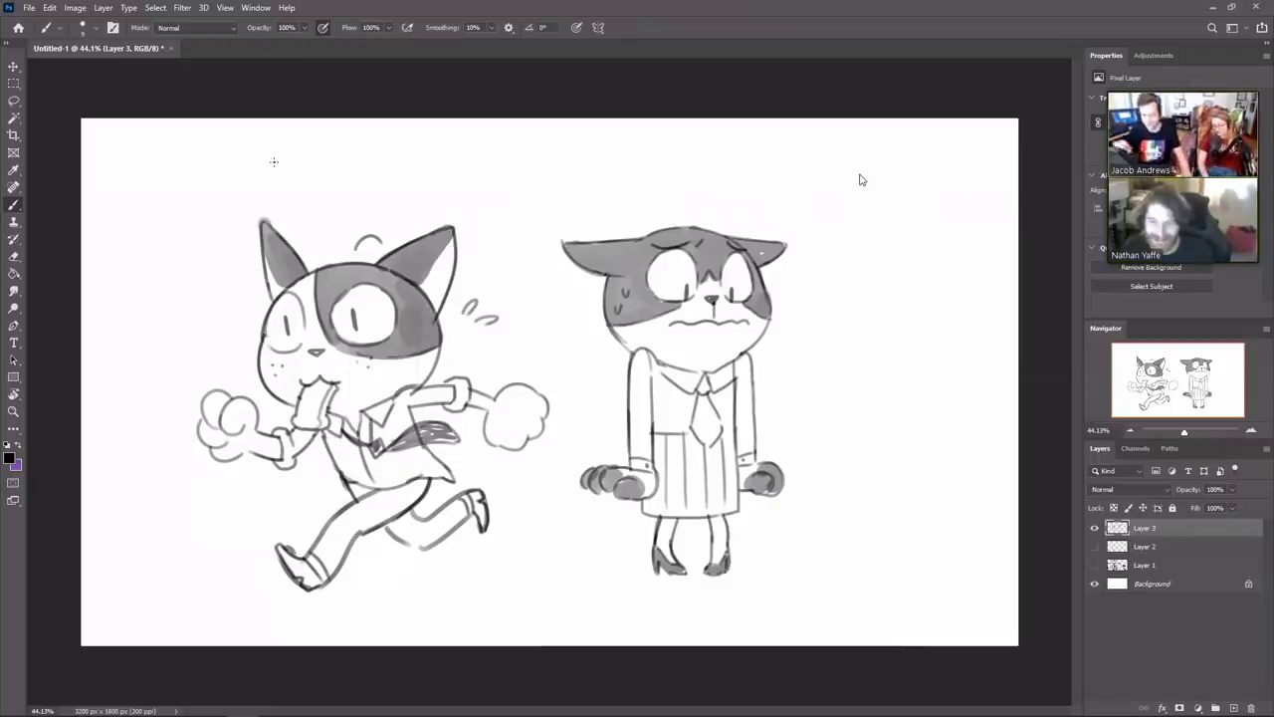
mouse_move(330, 264)
mouse_down()
mouse_move(329, 252)
mouse_move(339, 262)
mouse_move(358, 249)
mouse_move(337, 260)
mouse_move(356, 260)
mouse_up()
key(ctrl+z)
key(ctrl+z)
key(bracketright)
key(bracketright)
key(bracketright)
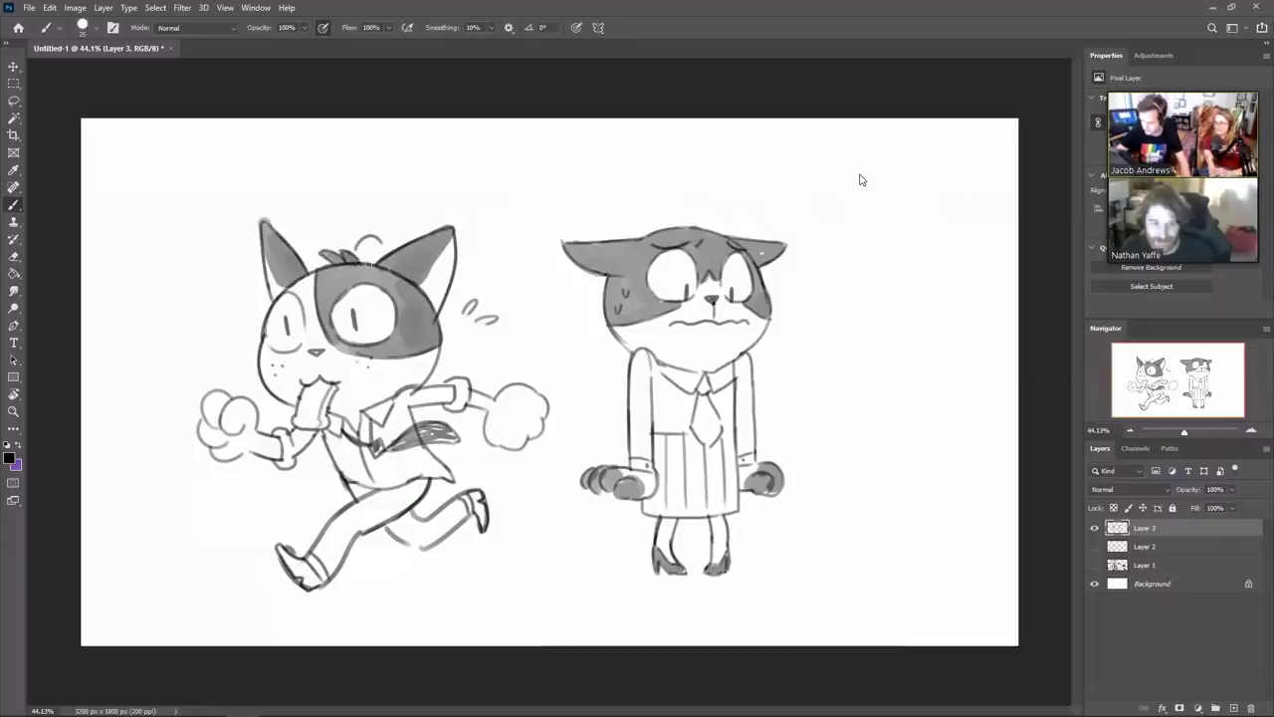
drag(439, 327, 447, 332)
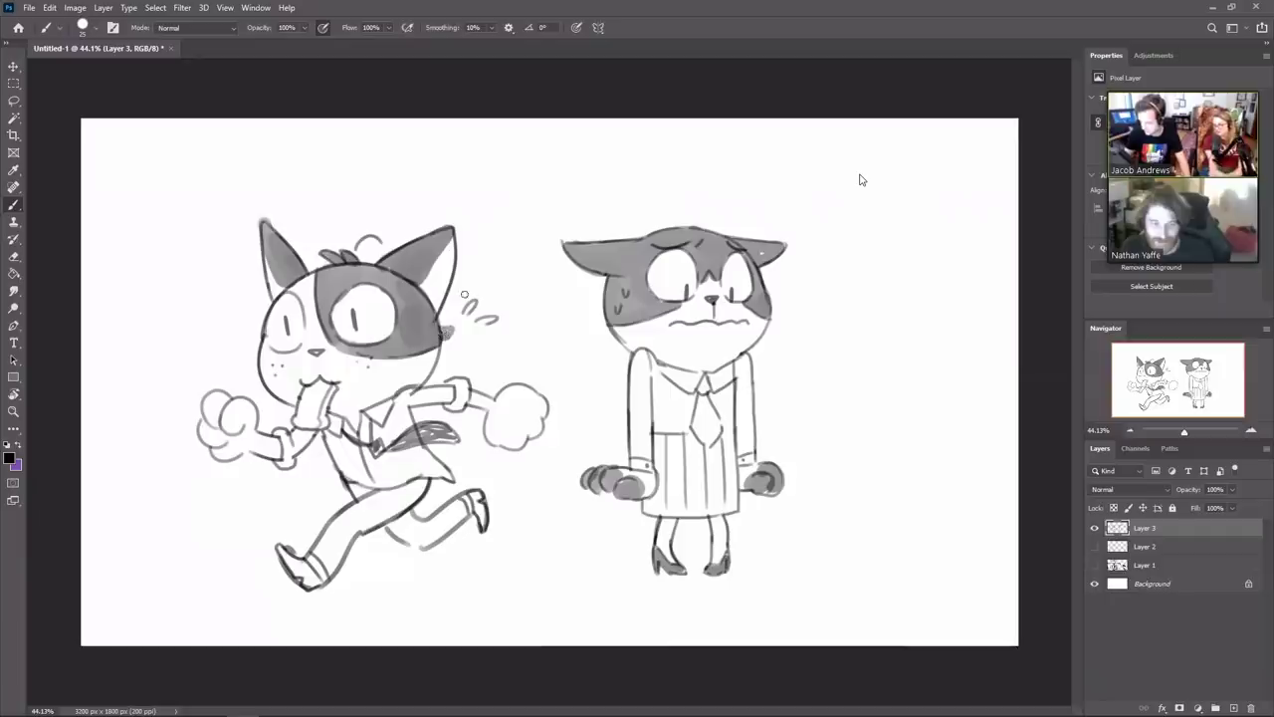
key(e)
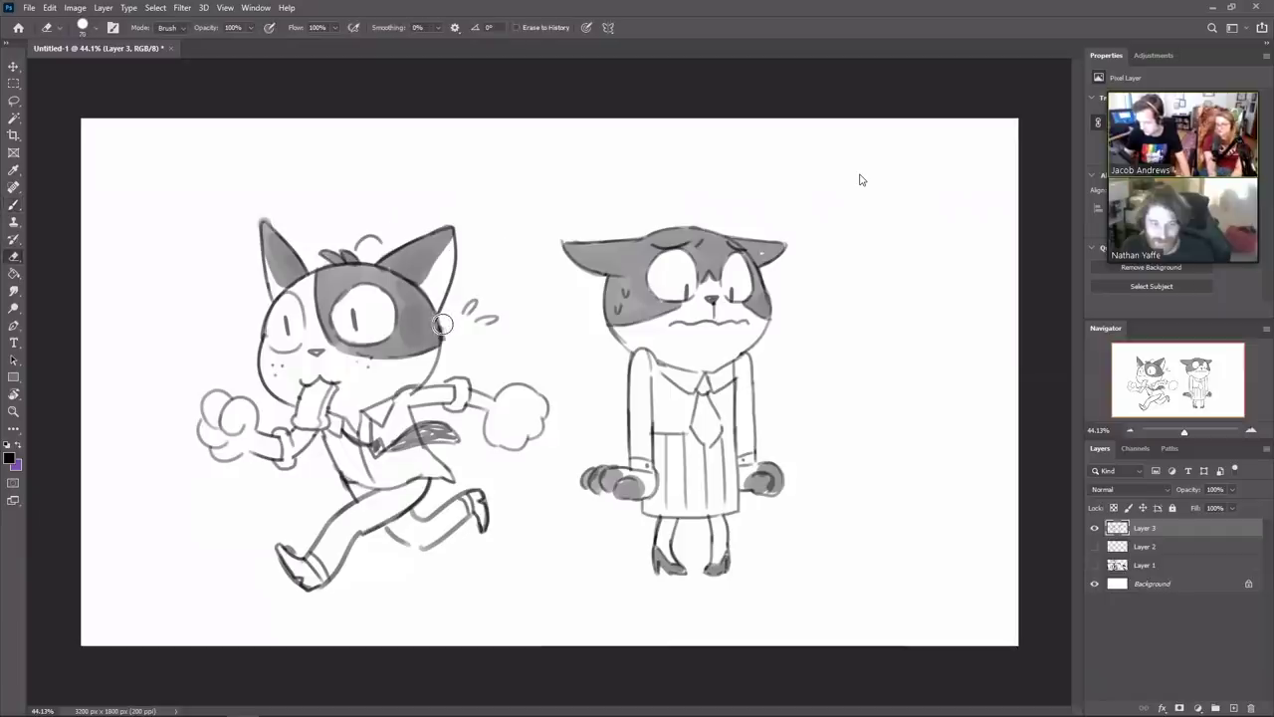
key(b)
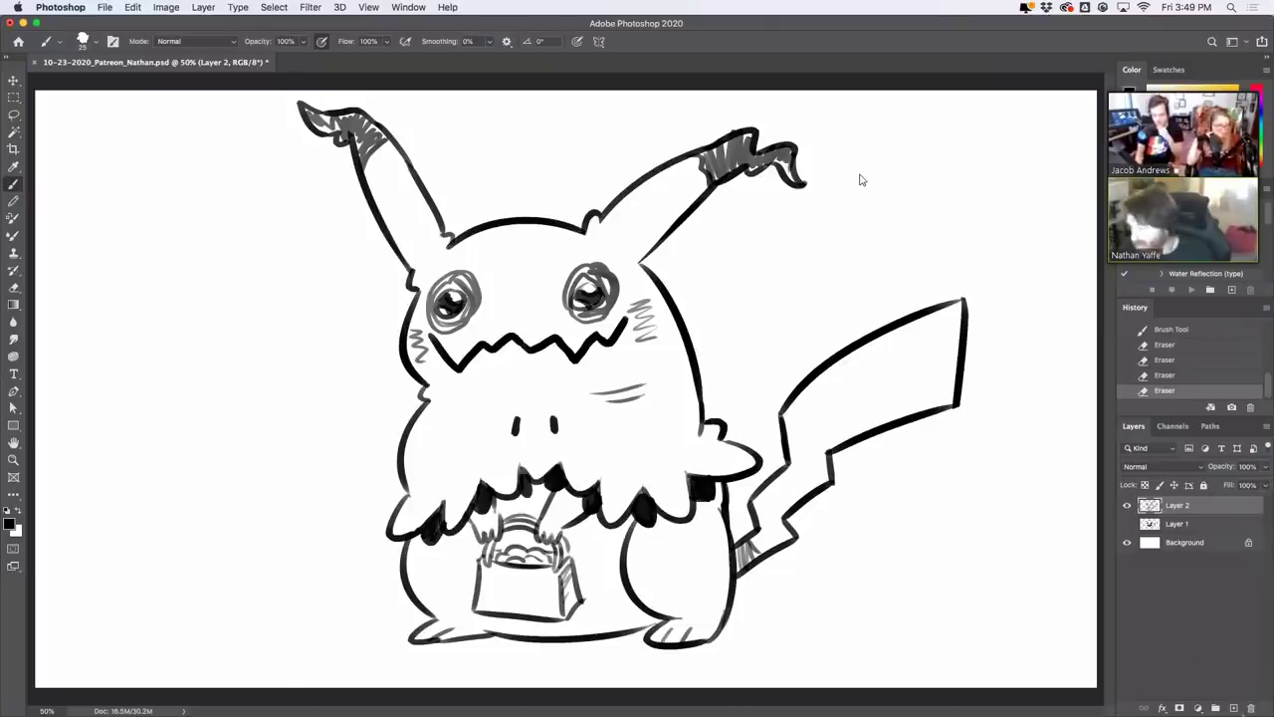
In the document with the long-eared costumed creature, add a new layer and hide Layer 2
click(1233, 708)
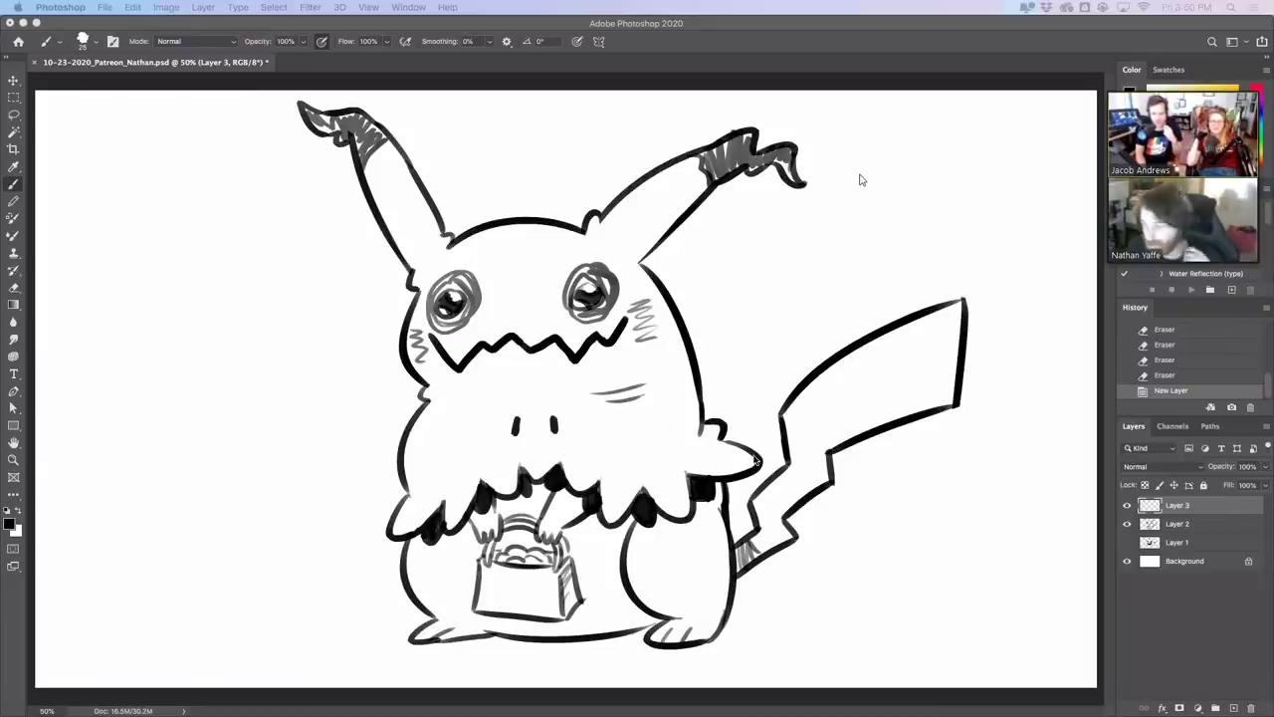
click(1127, 525)
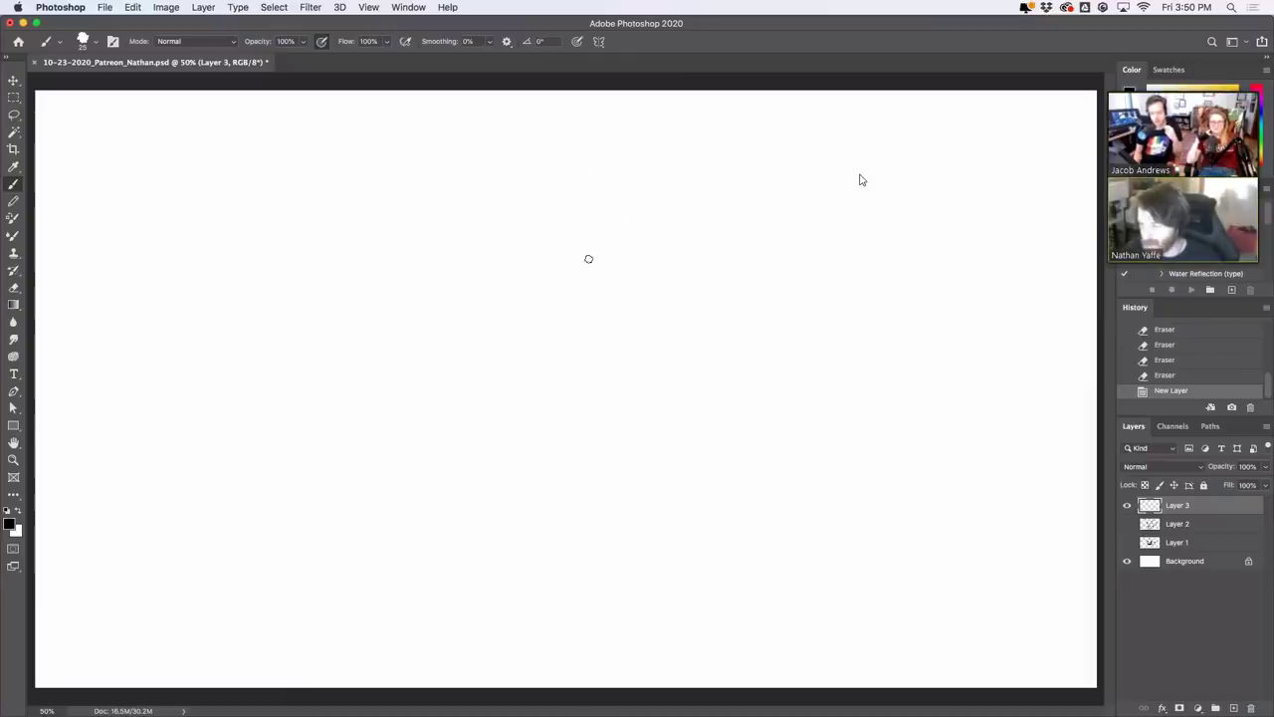
drag(580, 254, 622, 195)
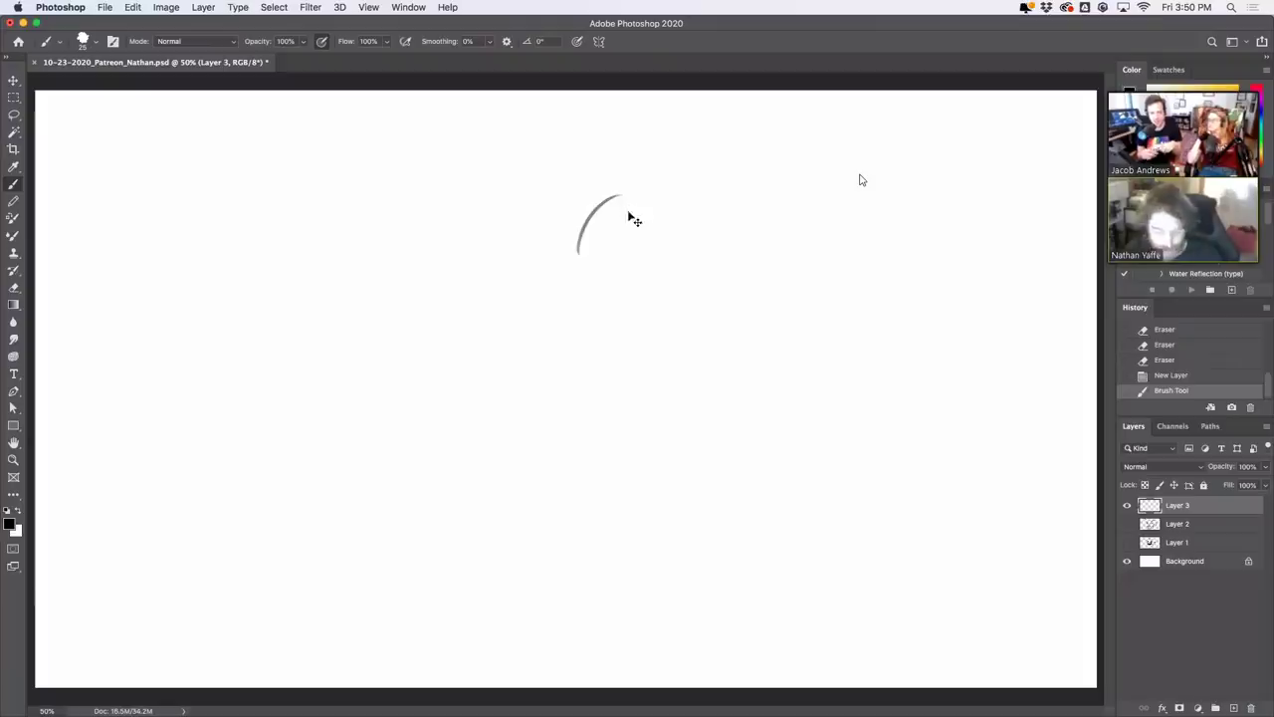
key(super+z)
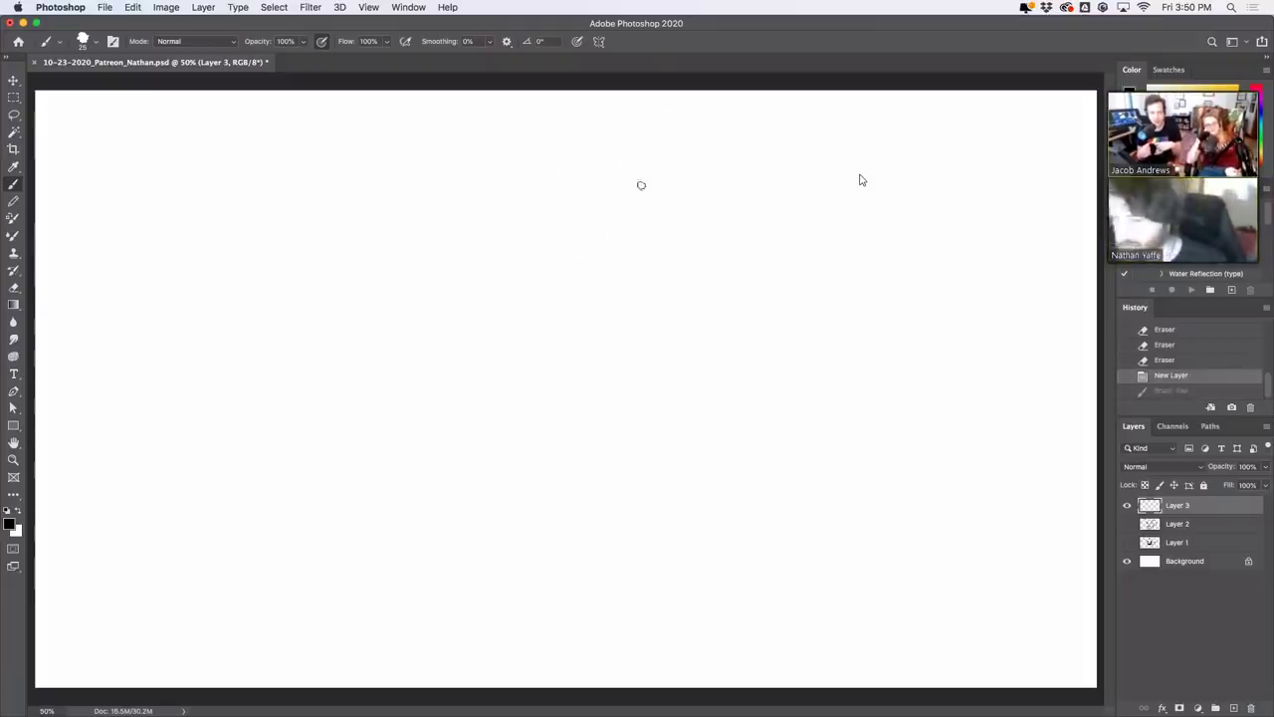
drag(551, 232, 600, 185)
drag(713, 216, 707, 219)
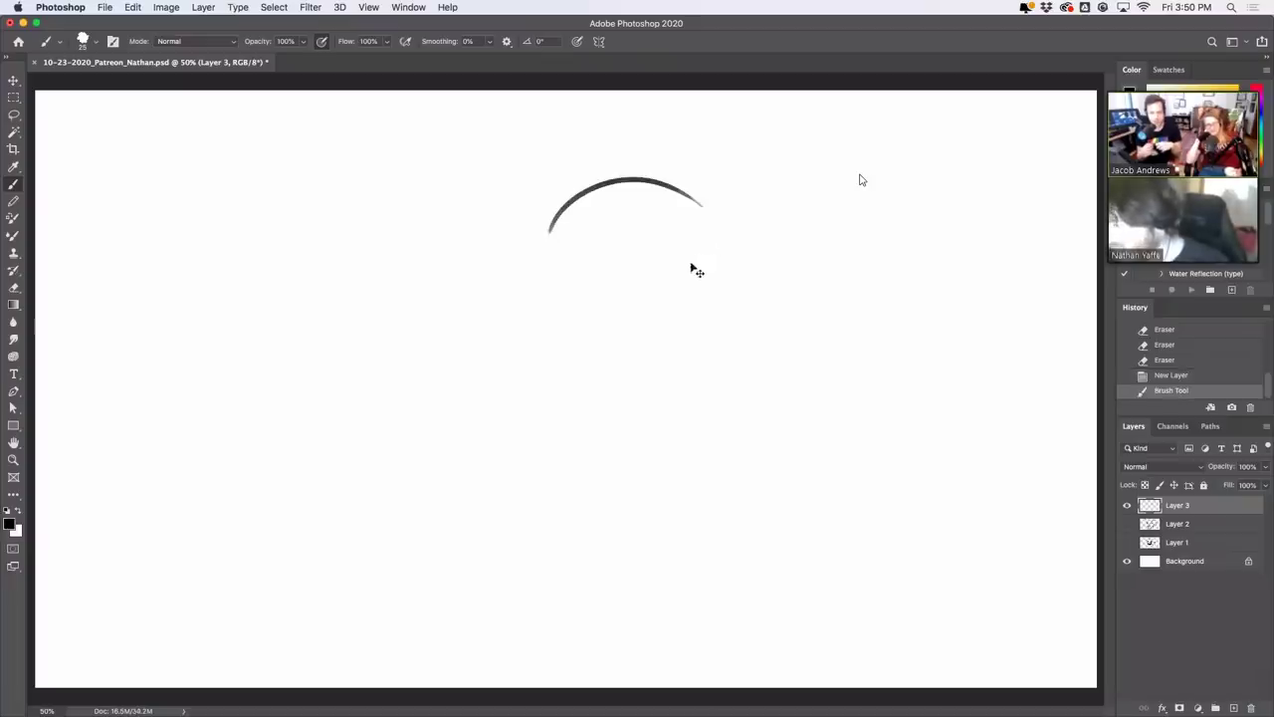
key(super+z)
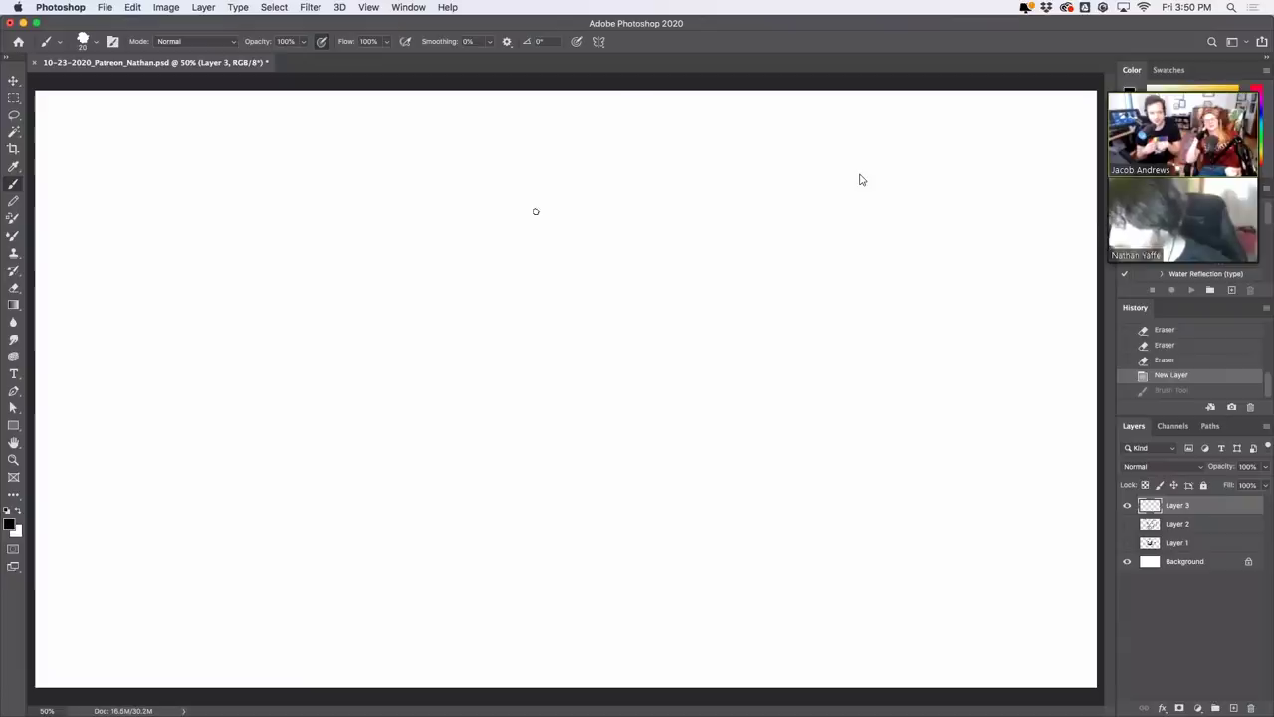
Draw the curved top of a cat's head with two pointed ears and erase the head line overlapping inside the left ear
drag(523, 231, 647, 231)
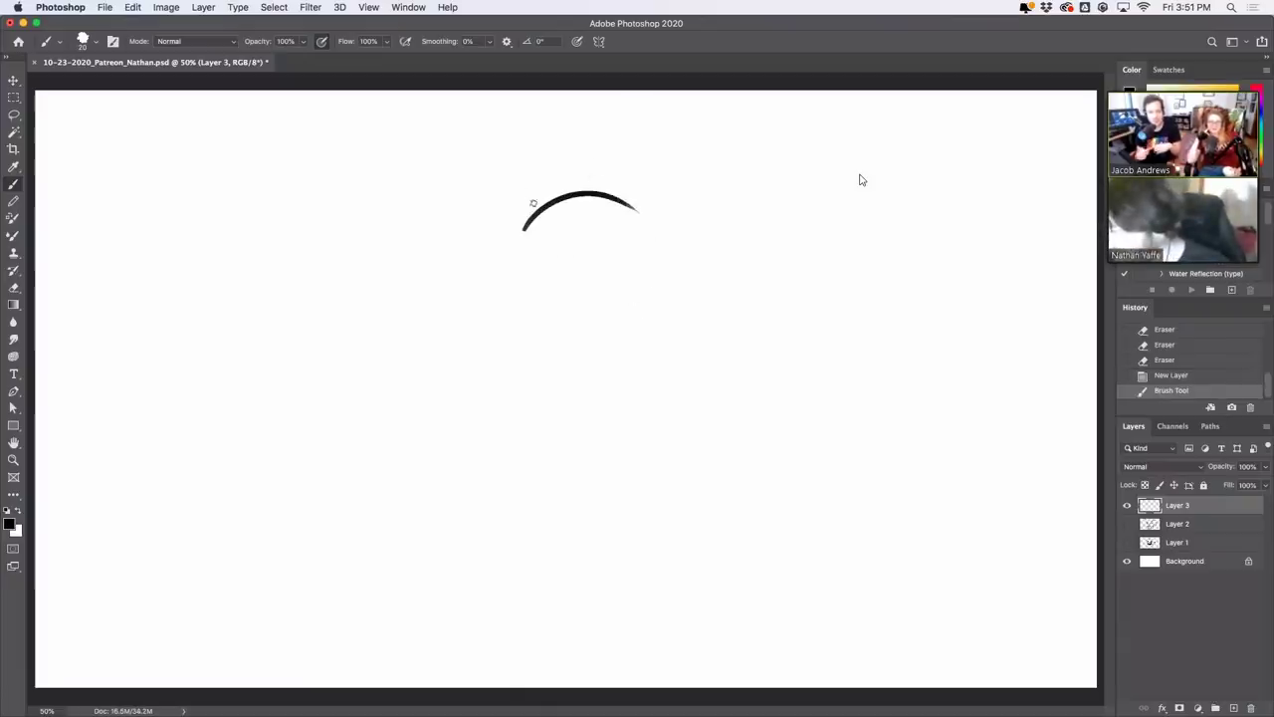
mouse_move(517, 165)
mouse_down()
mouse_move(547, 206)
mouse_move(502, 244)
mouse_up()
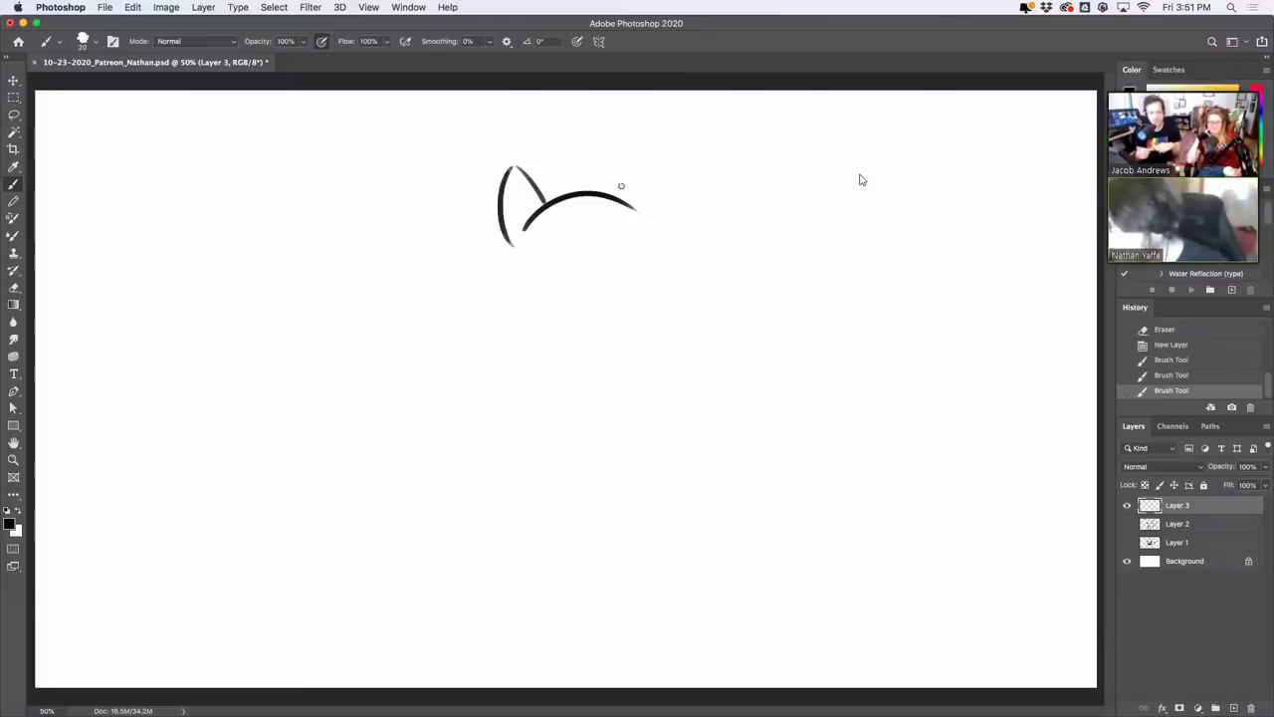
key(super+z)
drag(514, 165, 507, 238)
drag(617, 201, 663, 155)
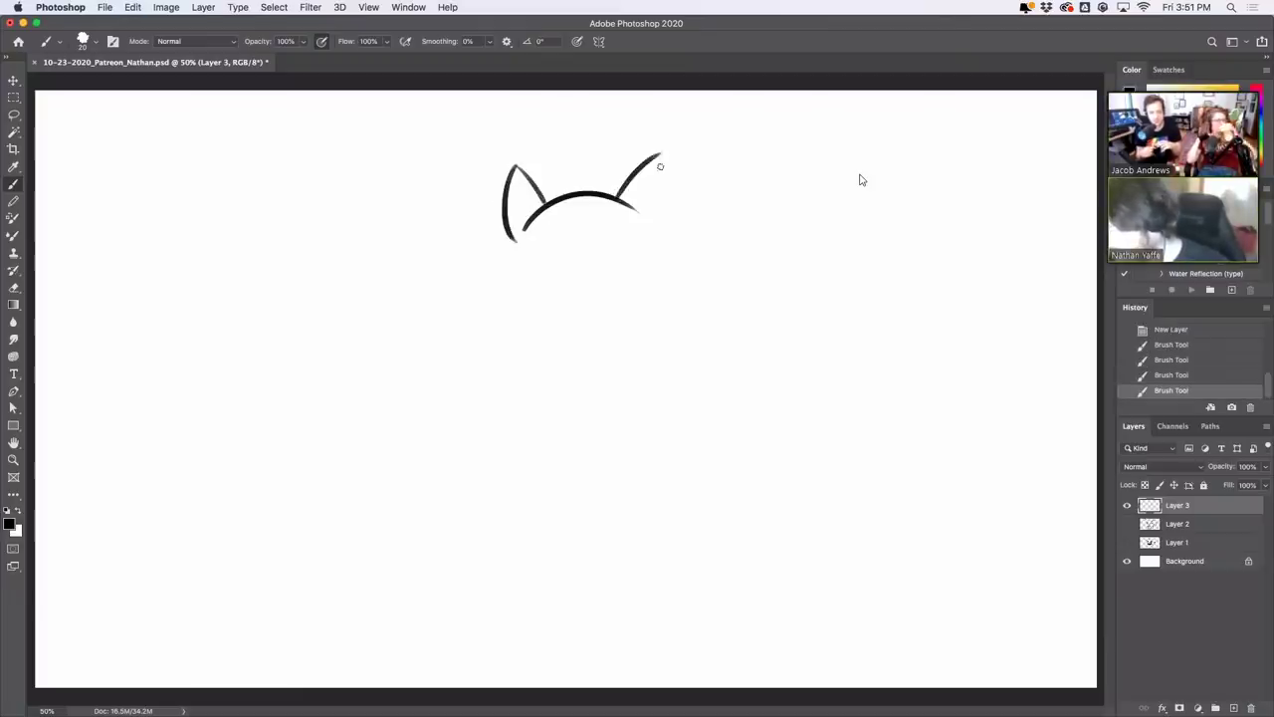
key(super+z)
mouse_move(615, 204)
mouse_down()
mouse_move(672, 160)
mouse_move(667, 231)
mouse_move(617, 213)
mouse_move(645, 202)
mouse_up()
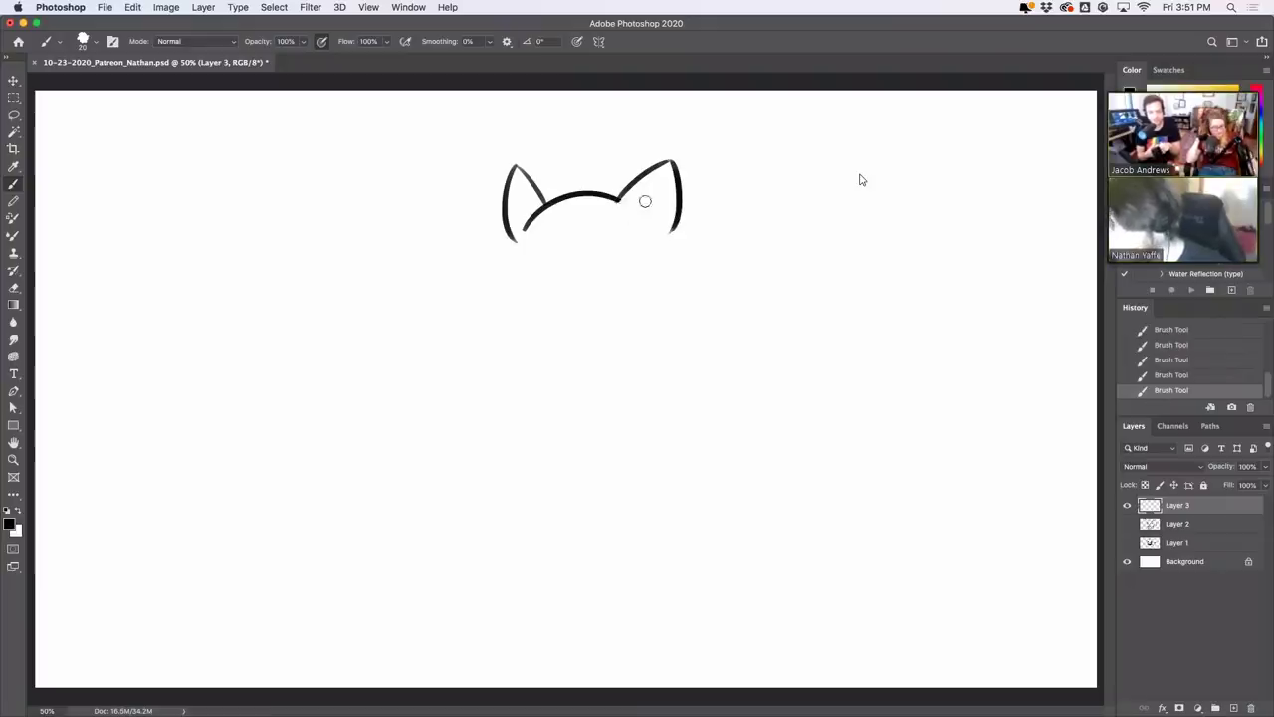
drag(523, 219, 551, 209)
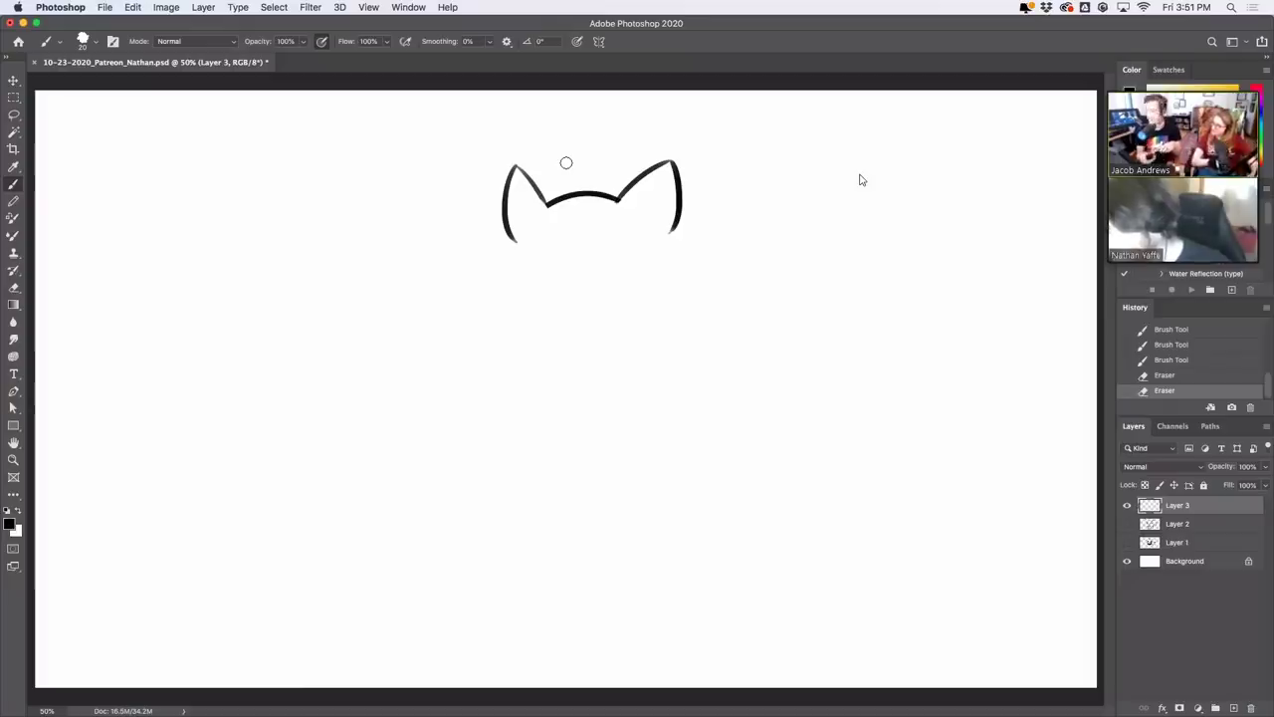
Sketch two slanted oval eye sockets below the top of the head
mouse_move(528, 260)
mouse_down()
mouse_move(565, 254)
mouse_move(528, 255)
mouse_move(638, 267)
mouse_move(644, 234)
mouse_move(647, 265)
mouse_up()
key(super+z)
key(super+z)
key(super+z)
mouse_move(549, 244)
mouse_down()
mouse_move(557, 279)
mouse_move(638, 262)
mouse_up()
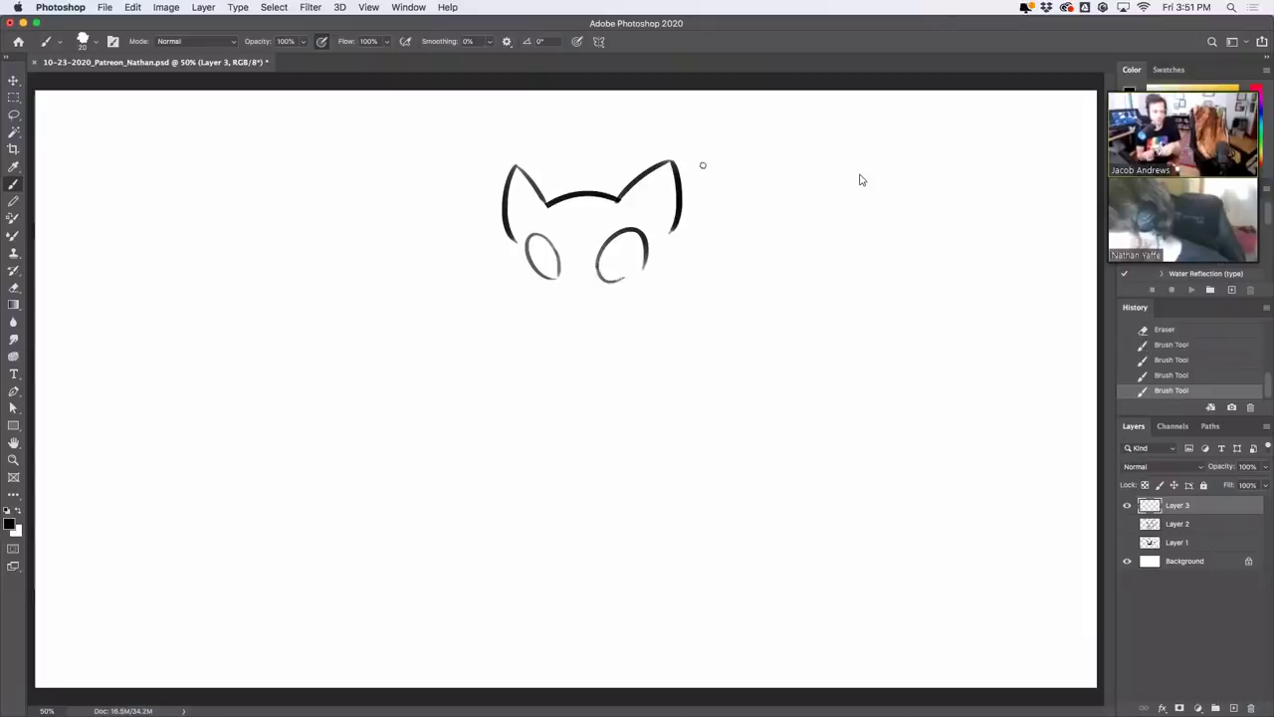
Extend the head outline down past the left ear and close the right ear's base with a curved line
drag(517, 244, 563, 198)
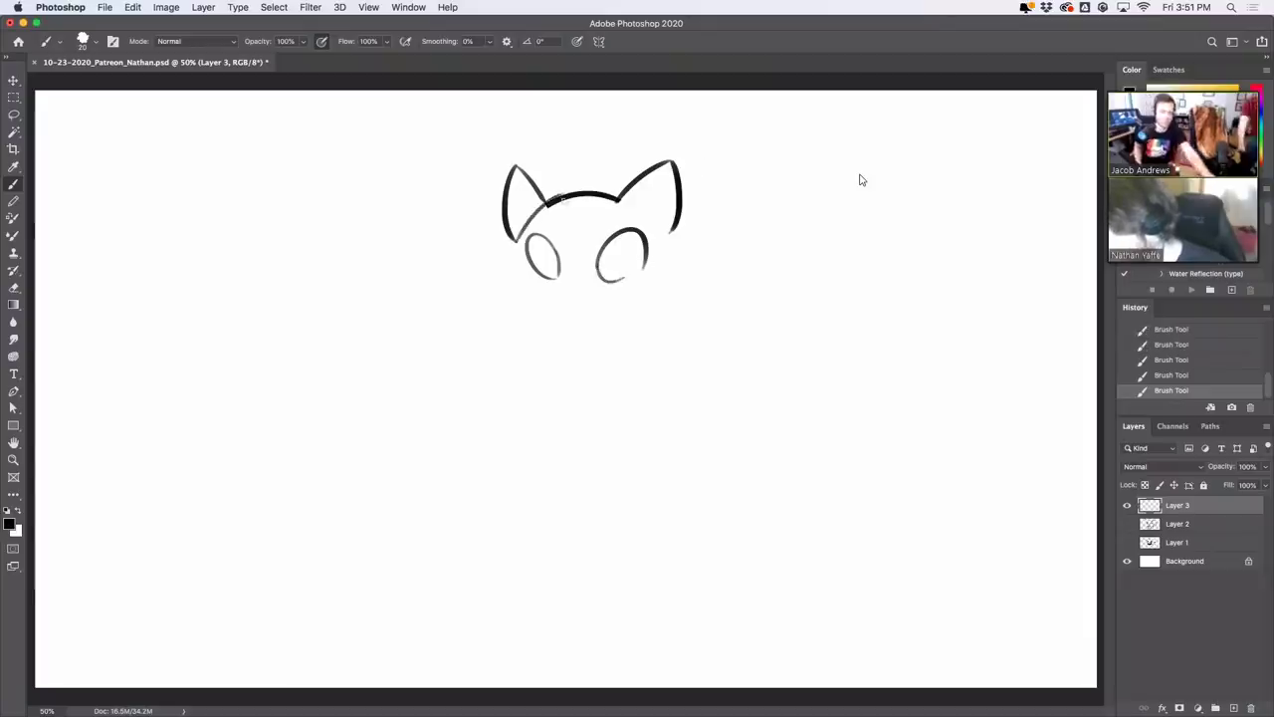
key(super+z)
mouse_move(519, 244)
mouse_down()
mouse_move(554, 201)
mouse_move(676, 234)
mouse_up()
key(ctrl+z)
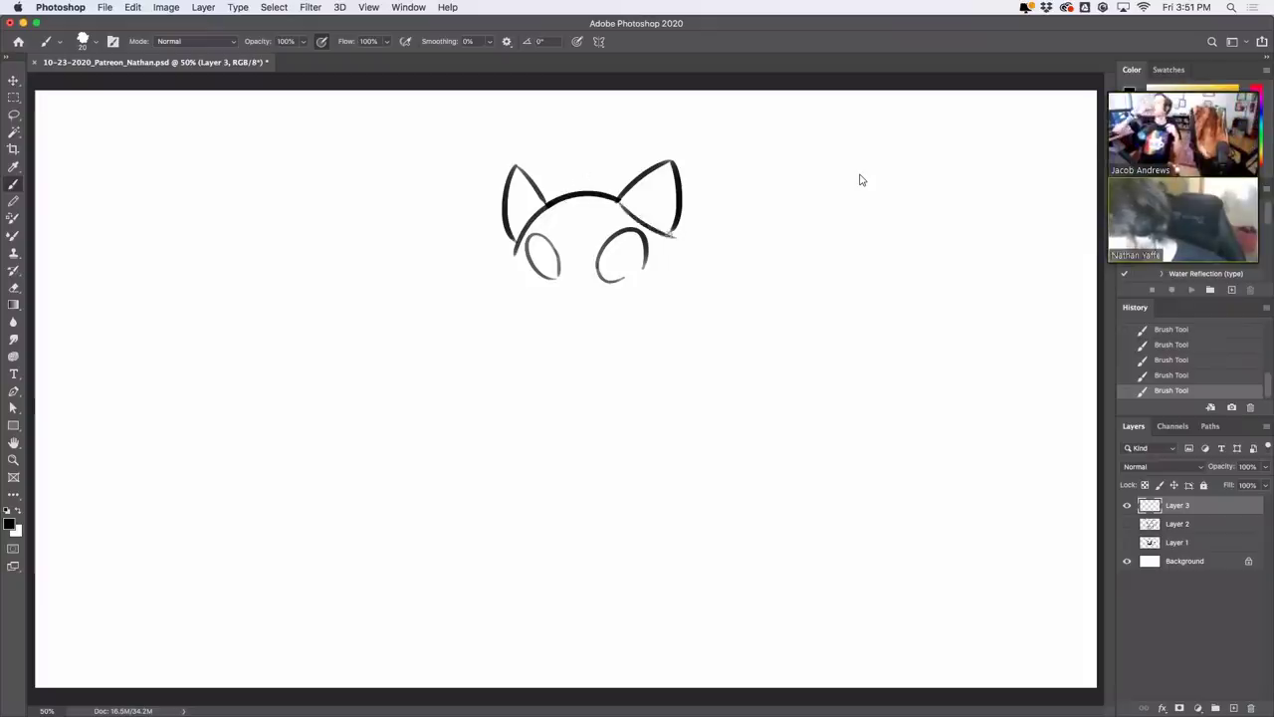
key(super+z)
mouse_move(619, 201)
mouse_down()
mouse_move(677, 230)
mouse_move(674, 244)
mouse_up()
key(super+z)
key(super+z)
drag(619, 201, 679, 233)
key(ctrl+z)
key(ctrl+z)
key(ctrl+z)
Add inner fold lines to both ears
mouse_move(618, 202)
mouse_down()
mouse_move(679, 233)
mouse_move(639, 203)
mouse_move(669, 164)
mouse_up()
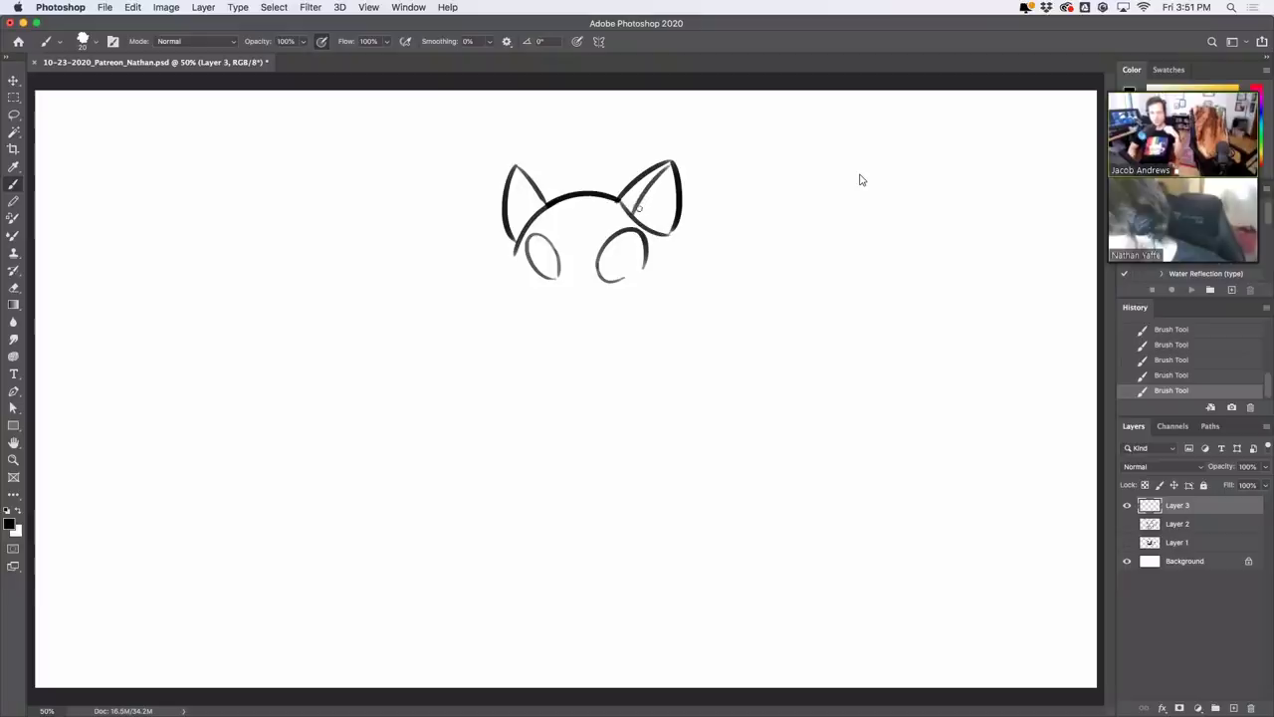
drag(637, 208, 642, 211)
drag(518, 177, 536, 211)
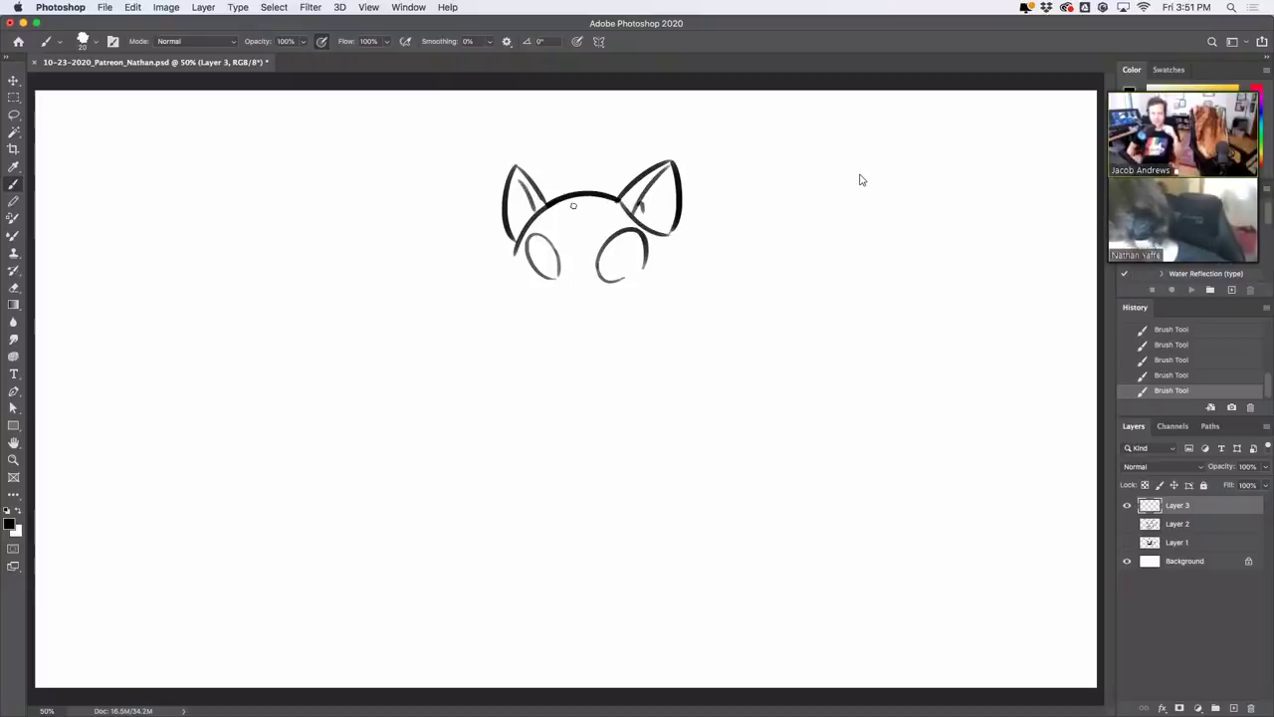
Erase the stray lower parts of both eye sockets and redraw their outlines, closing the right oval
drag(648, 249, 645, 278)
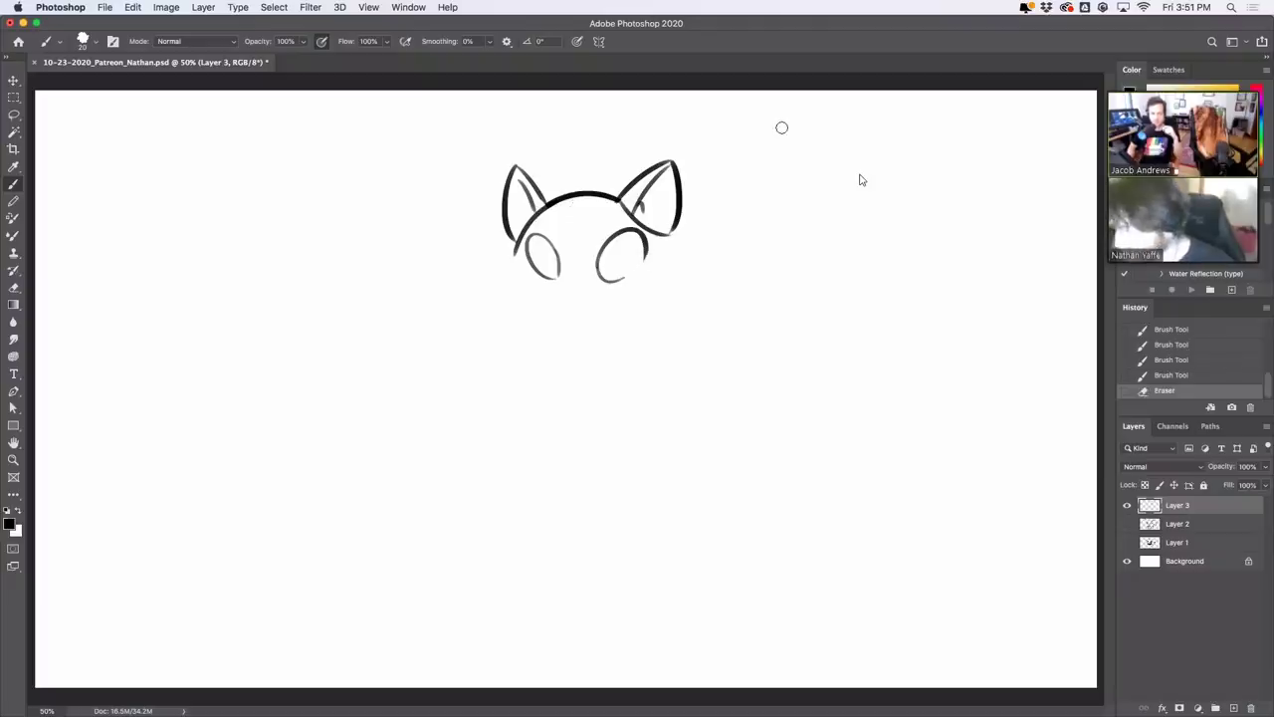
key(bracketleft)
key(bracketleft)
mouse_move(536, 246)
mouse_down()
mouse_move(558, 273)
mouse_move(533, 241)
mouse_move(567, 261)
mouse_move(527, 257)
mouse_move(555, 258)
mouse_move(546, 241)
mouse_up()
key(super+z)
key(super+z)
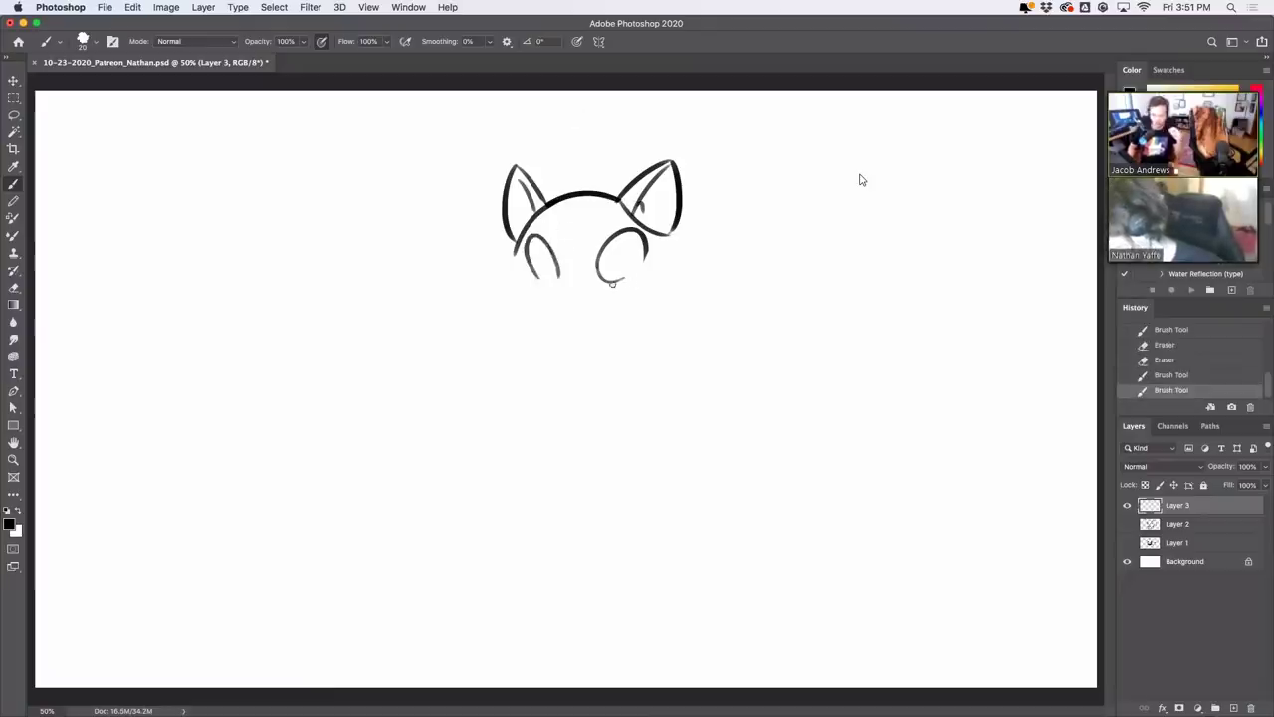
drag(613, 282, 646, 250)
key(super+z)
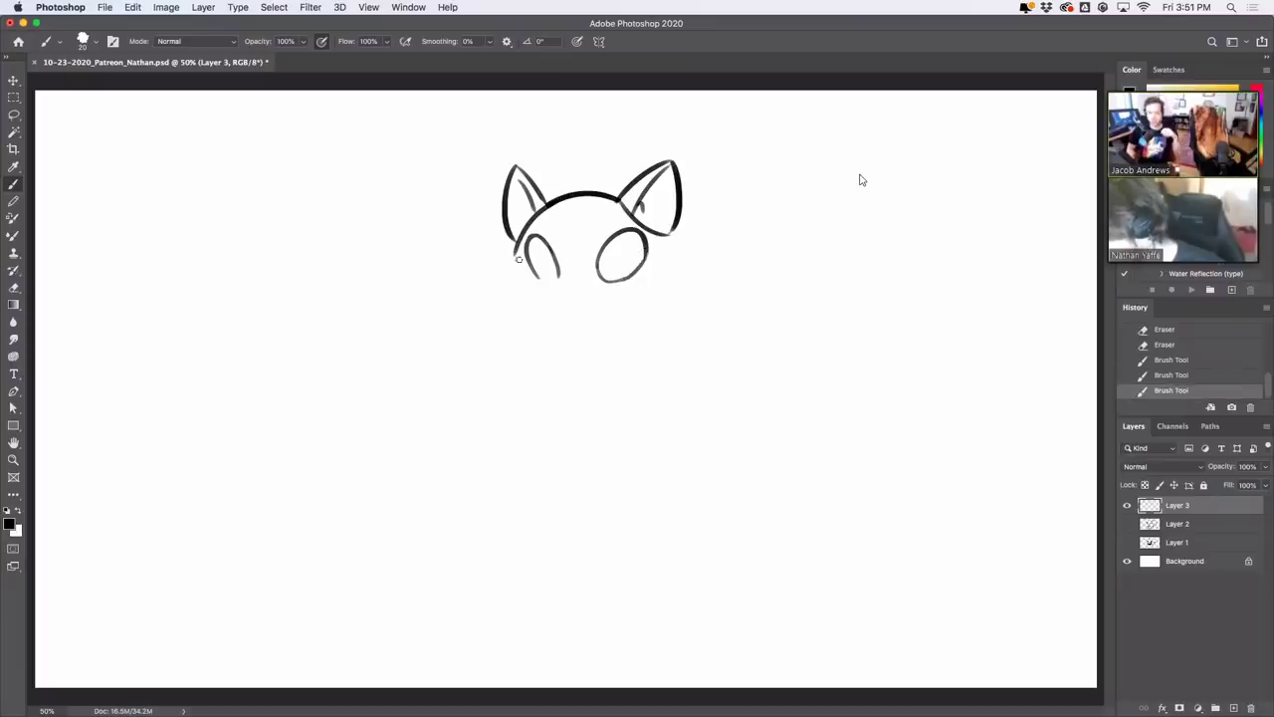
Outline the skull's cheekbones on both sides and join them with a jagged row of upper teeth
mouse_move(516, 248)
mouse_down()
mouse_move(512, 267)
mouse_move(531, 279)
mouse_move(513, 275)
mouse_move(530, 287)
mouse_up()
key(super+z)
key(super+z)
mouse_move(531, 285)
mouse_down()
mouse_move(555, 312)
mouse_move(610, 309)
mouse_move(671, 261)
mouse_move(669, 238)
mouse_move(672, 268)
mouse_move(642, 244)
mouse_move(617, 255)
mouse_move(610, 241)
mouse_move(640, 262)
mouse_up()
key(super+z)
key(super+z)
key(super+z)
key(super+z)
key(super+z)
key(super+z)
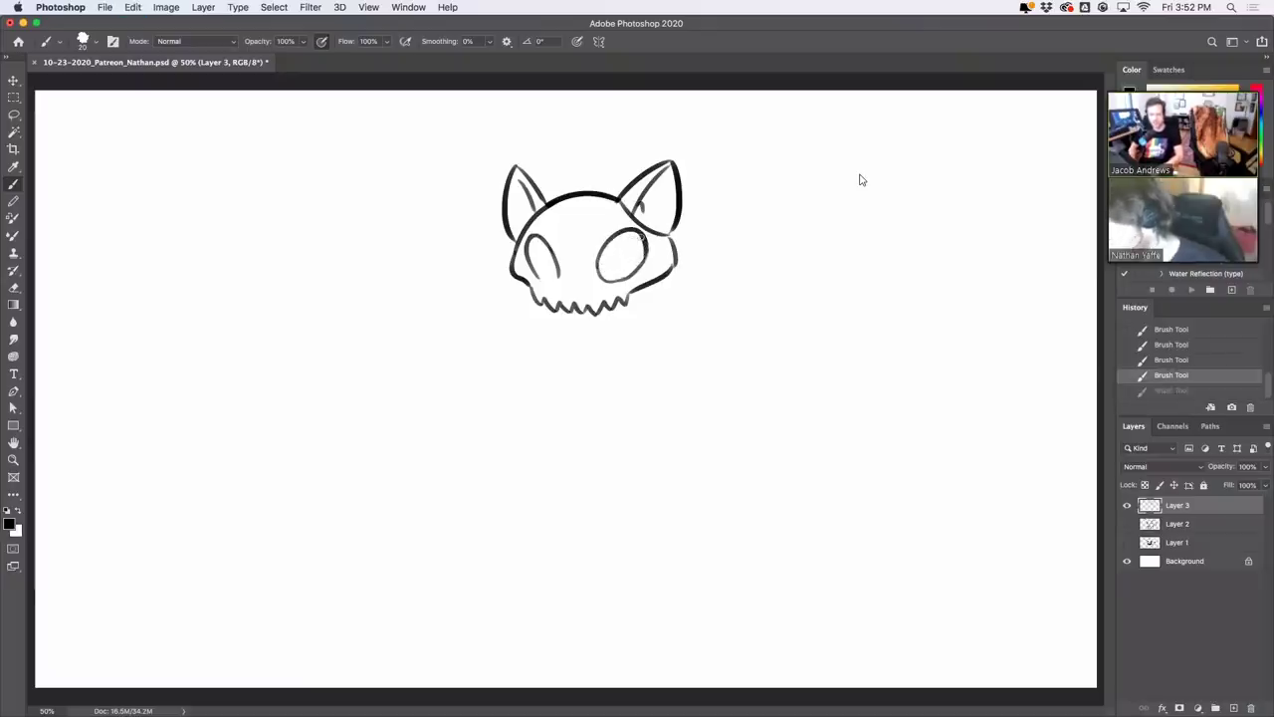
Draw a small dark nose above the teeth and complete the left eye socket's outline
drag(537, 273, 579, 292)
key(super+z)
key(super+z)
key(cmd+z)
key(super+z)
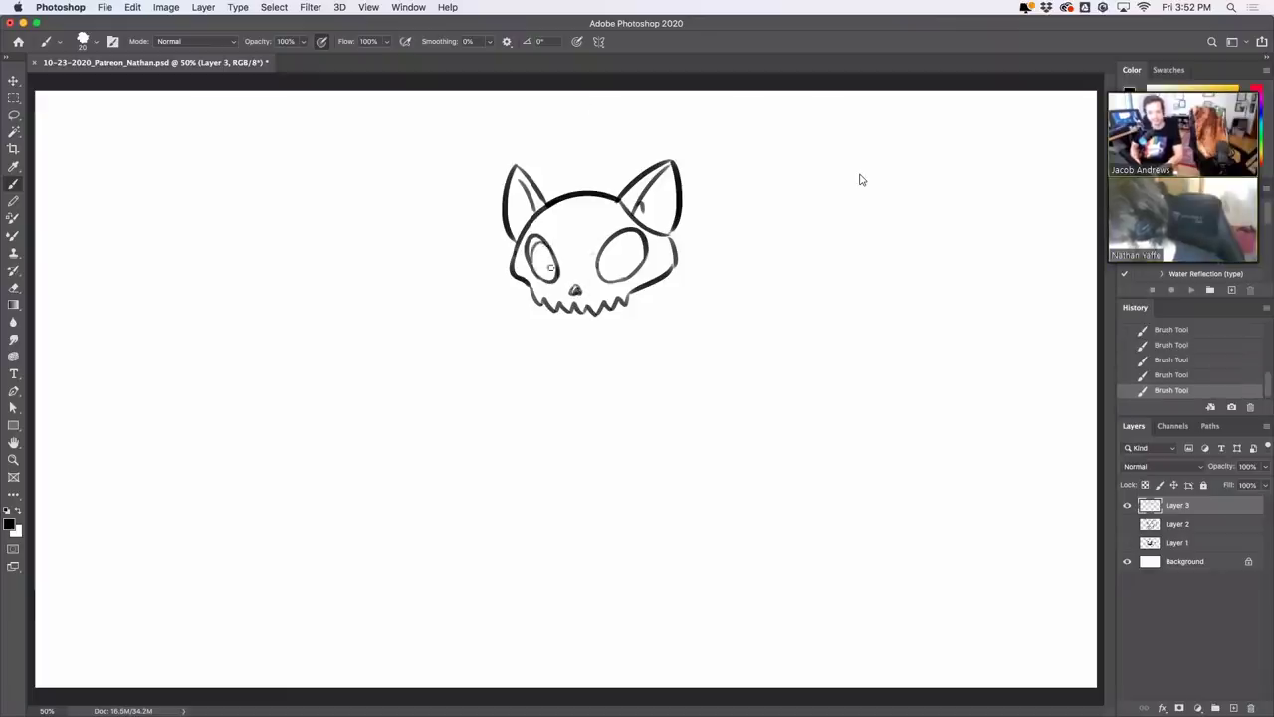
Draw a small oval eye with a slit pupil inside the left socket and start shading around it
drag(543, 253, 545, 269)
key(super+z)
key(cmd+z)
key(super+z)
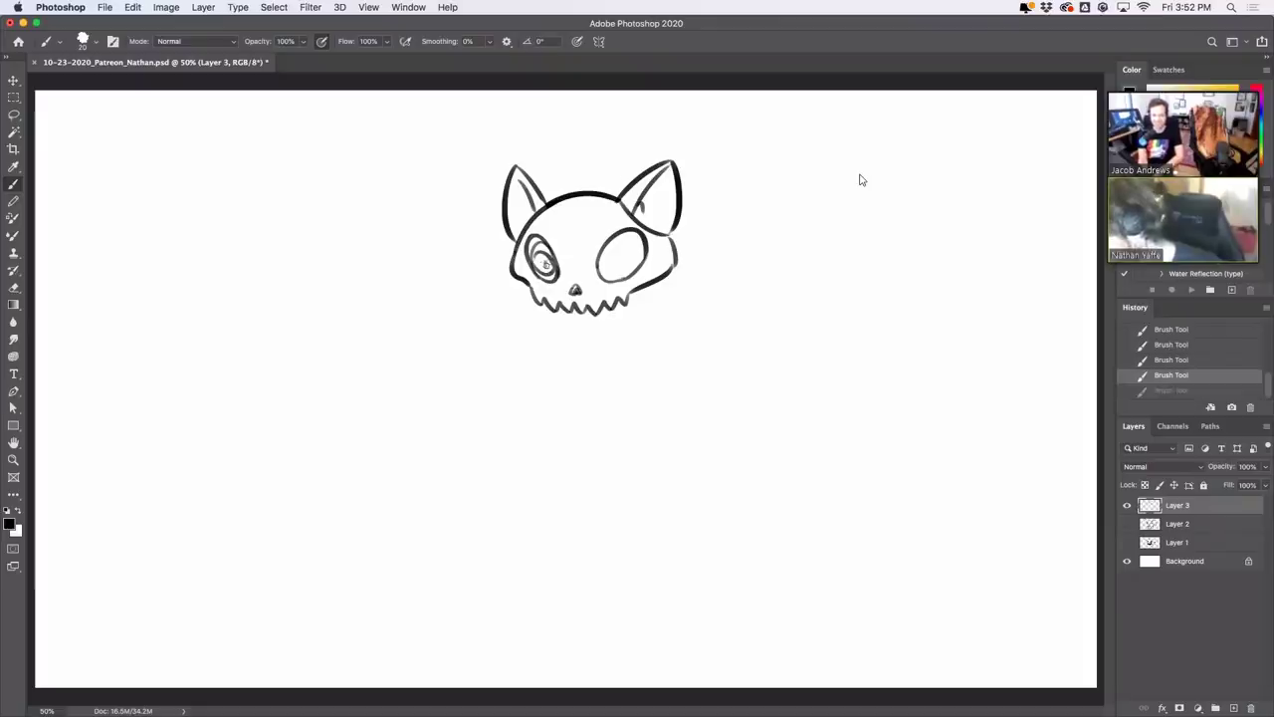
key(cmd+shift+z)
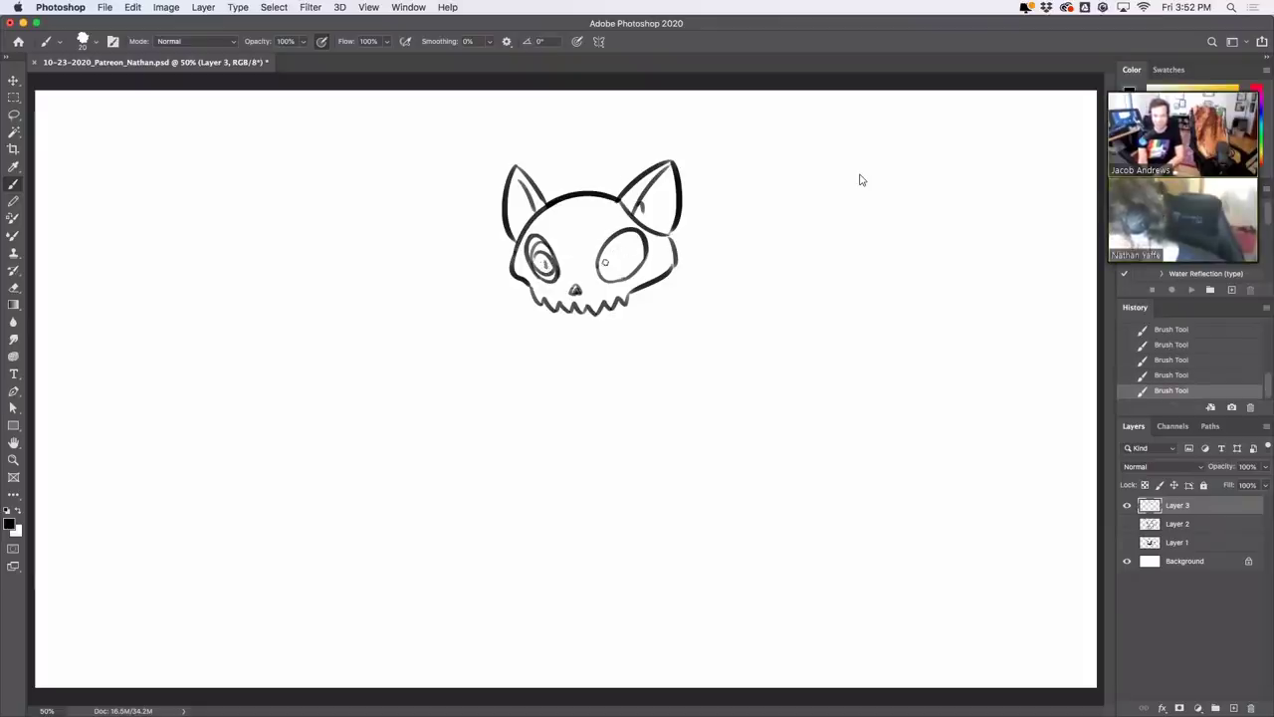
key(cmd+z)
key(cmd+shift+z)
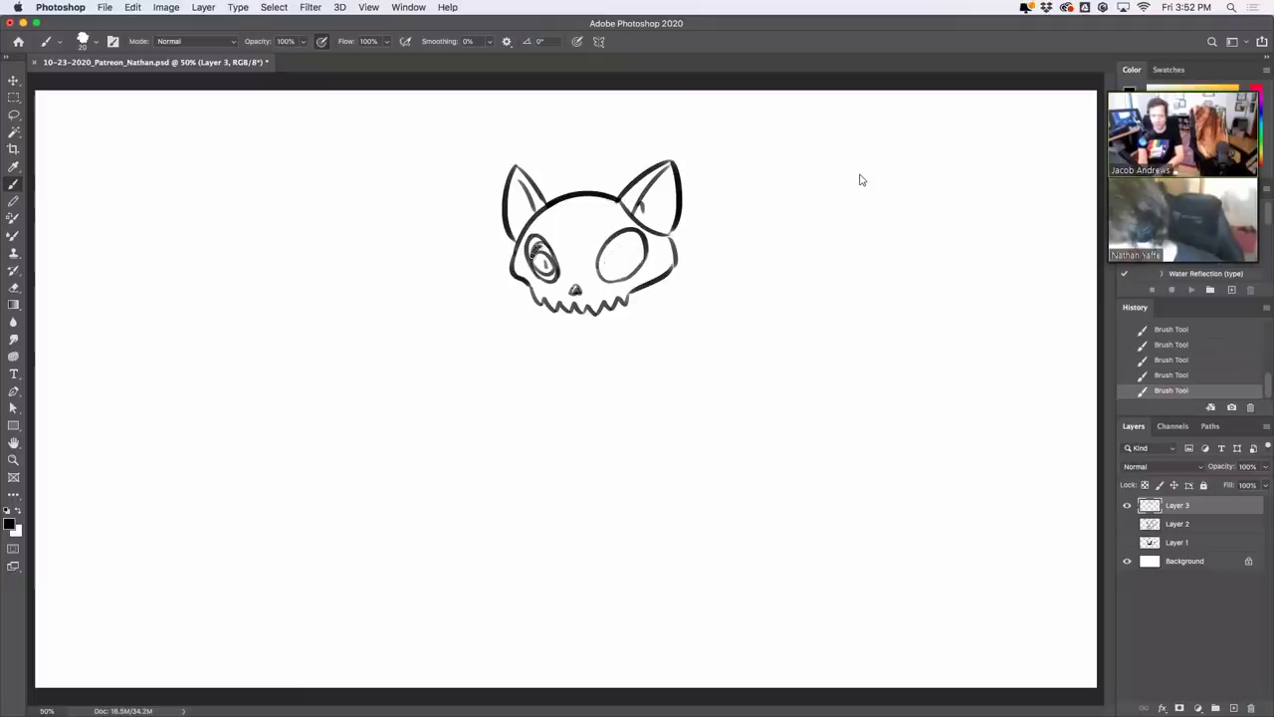
Fill the left socket black around the eye and outline an oval eye inside the right socket
mouse_move(546, 248)
mouse_down()
mouse_move(613, 242)
mouse_move(601, 269)
mouse_move(626, 237)
mouse_move(642, 241)
mouse_move(605, 266)
mouse_move(636, 257)
mouse_move(608, 255)
mouse_move(635, 263)
mouse_move(605, 268)
mouse_move(638, 244)
mouse_up()
key(super+z)
key(super+z)
key(ctrl+z)
key(ctrl+z)
key(ctrl+z)
key(ctrl+z)
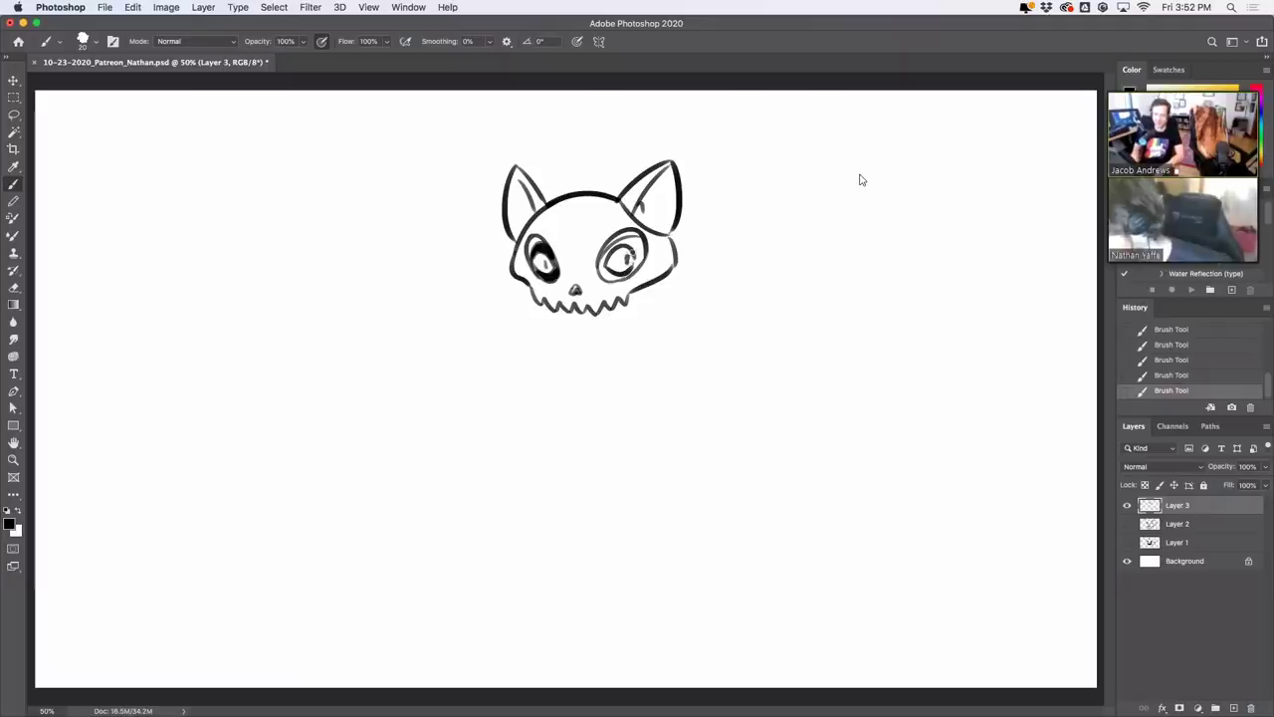
key(ctrl+z)
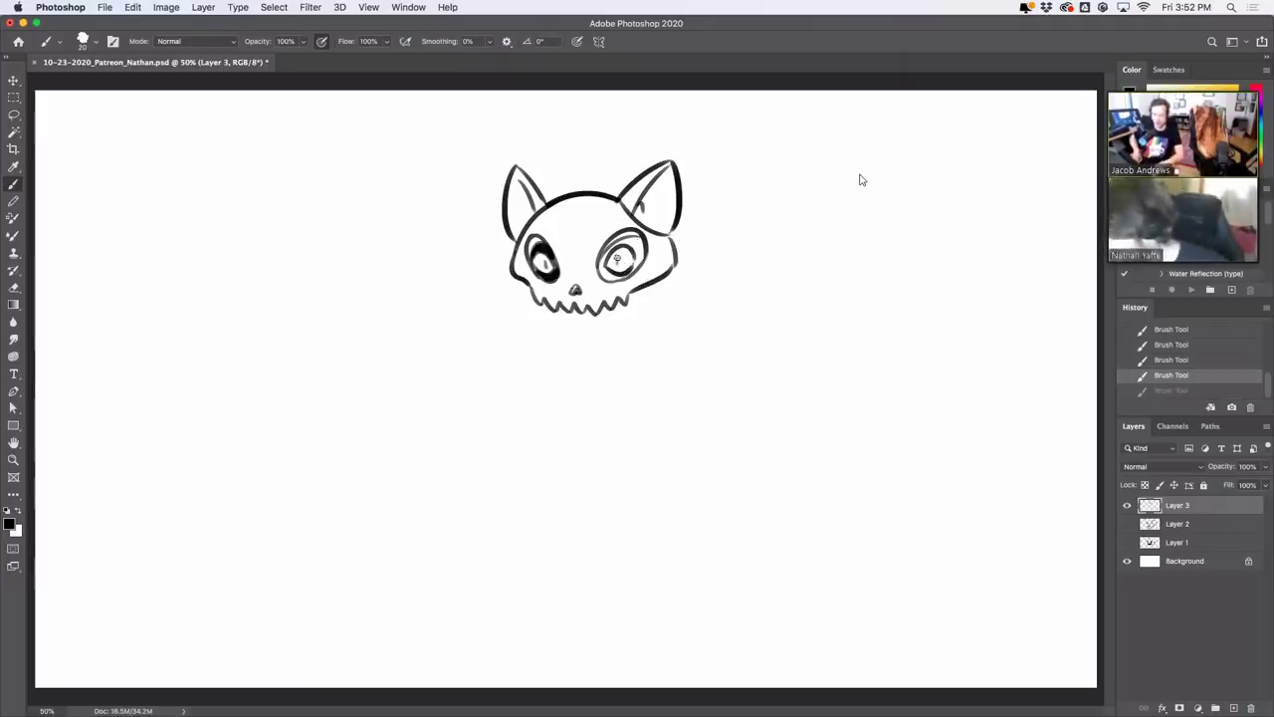
Add a slit pupil to the right eye and fill the socket around it black
mouse_move(618, 256)
mouse_down()
mouse_move(615, 239)
mouse_move(637, 236)
mouse_up()
key(ctrl+z)
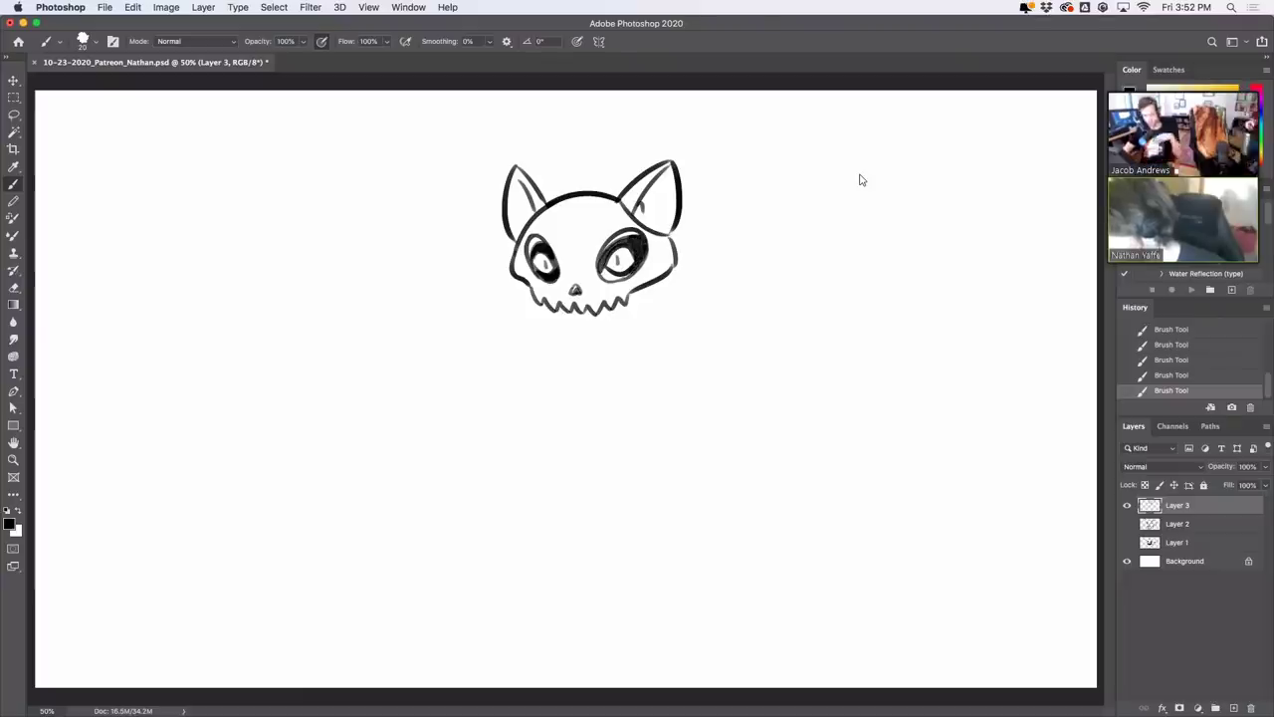
drag(602, 267, 614, 274)
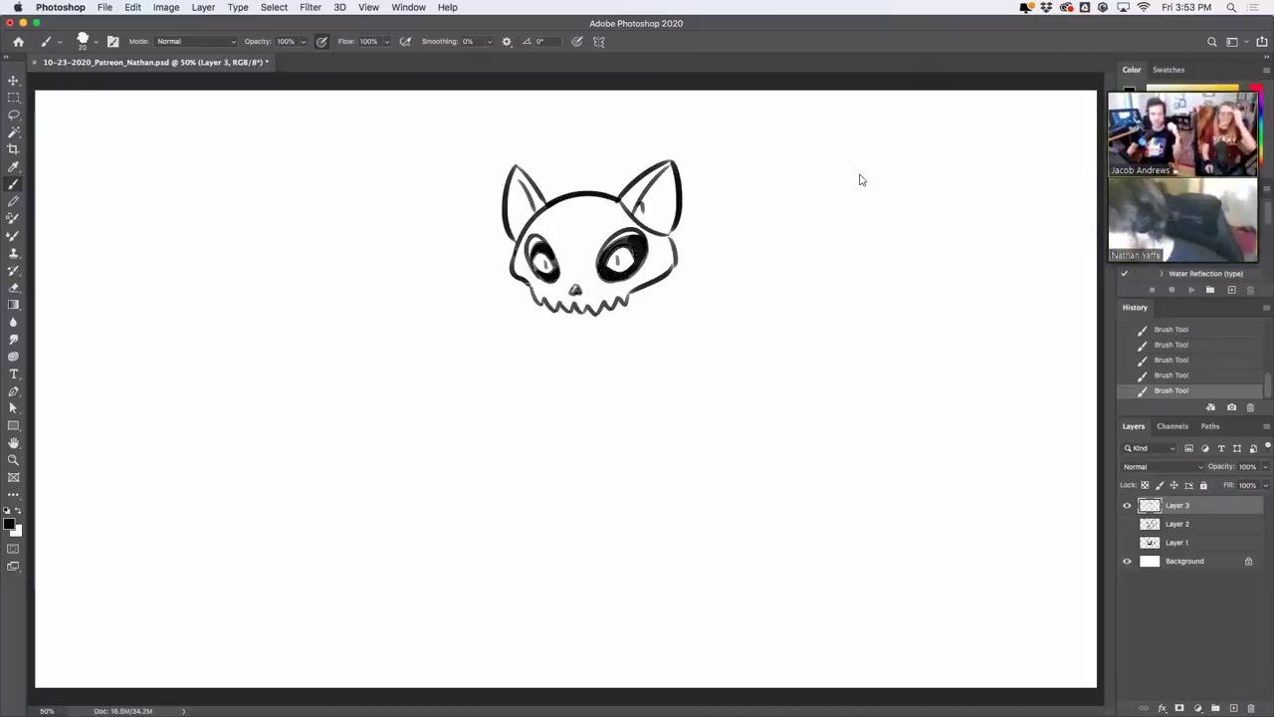
Draw jagged cheek fur below the cheekbones on both sides of the skull
drag(520, 283, 523, 309)
key(super+z)
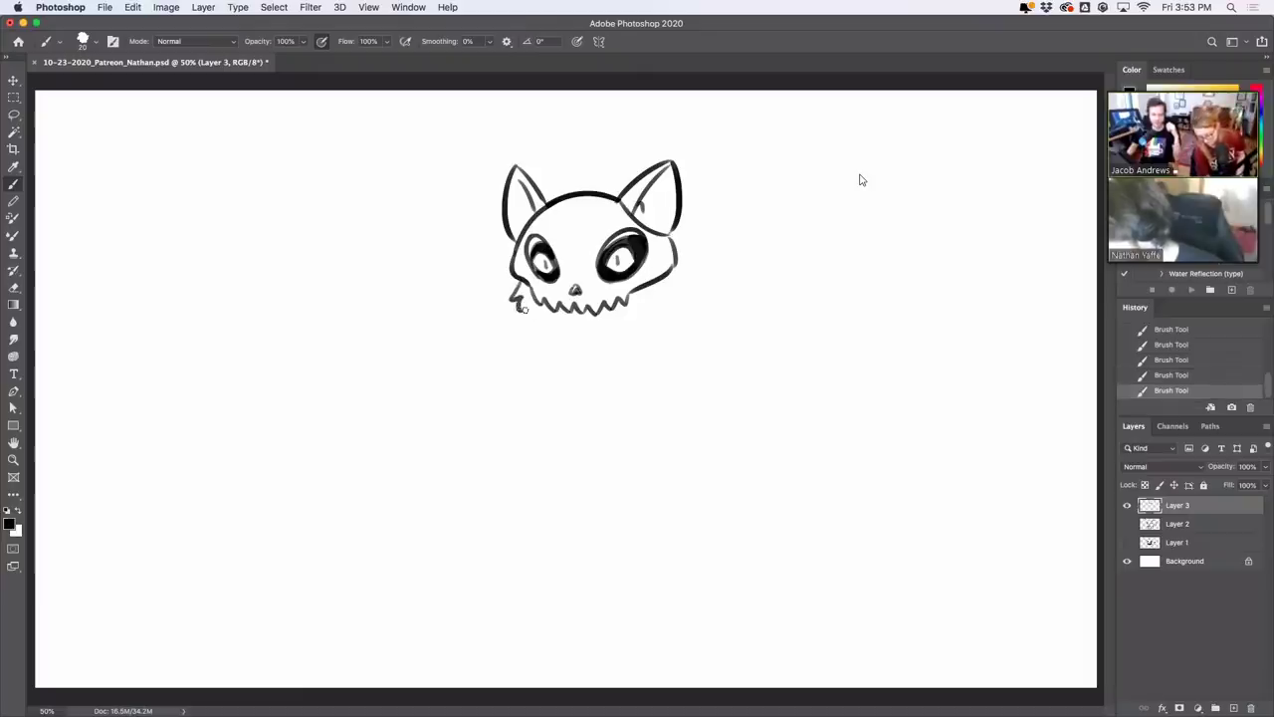
mouse_move(669, 280)
mouse_down()
mouse_move(685, 289)
mouse_move(672, 305)
mouse_move(677, 294)
mouse_up()
key(super+z)
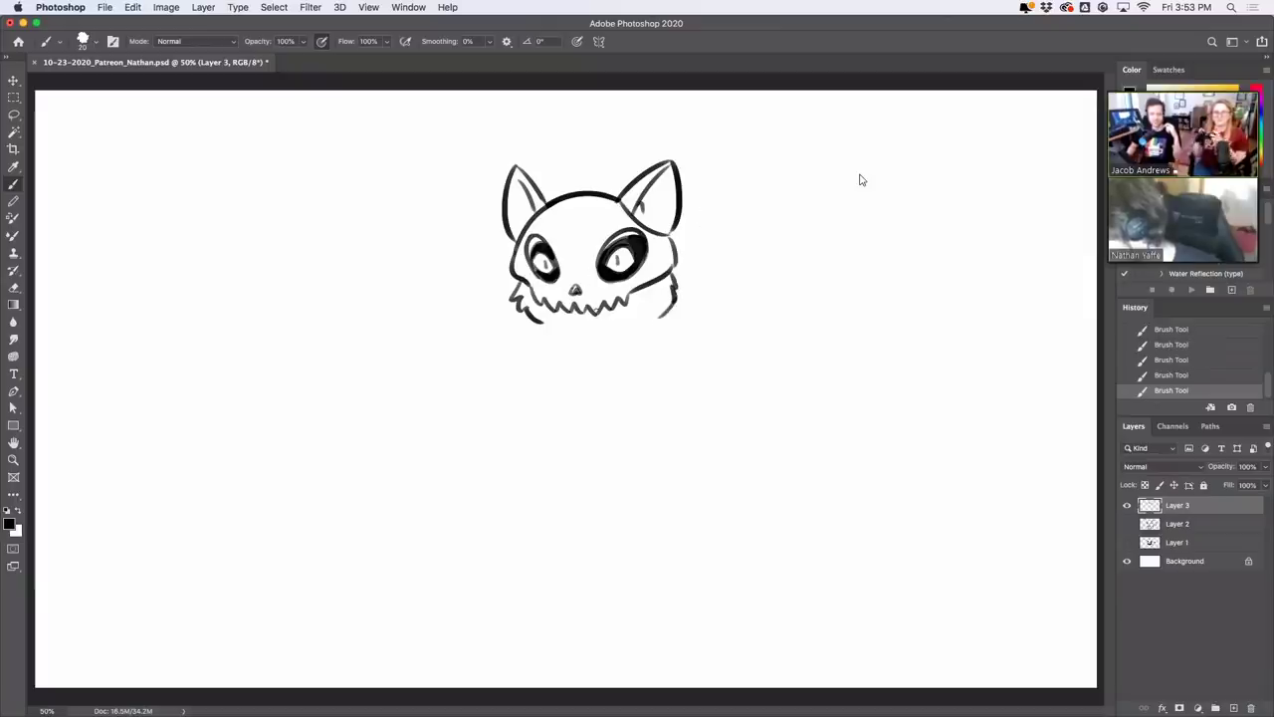
Draw a short curved chin line beneath the teeth
drag(568, 329, 653, 320)
key(super+z)
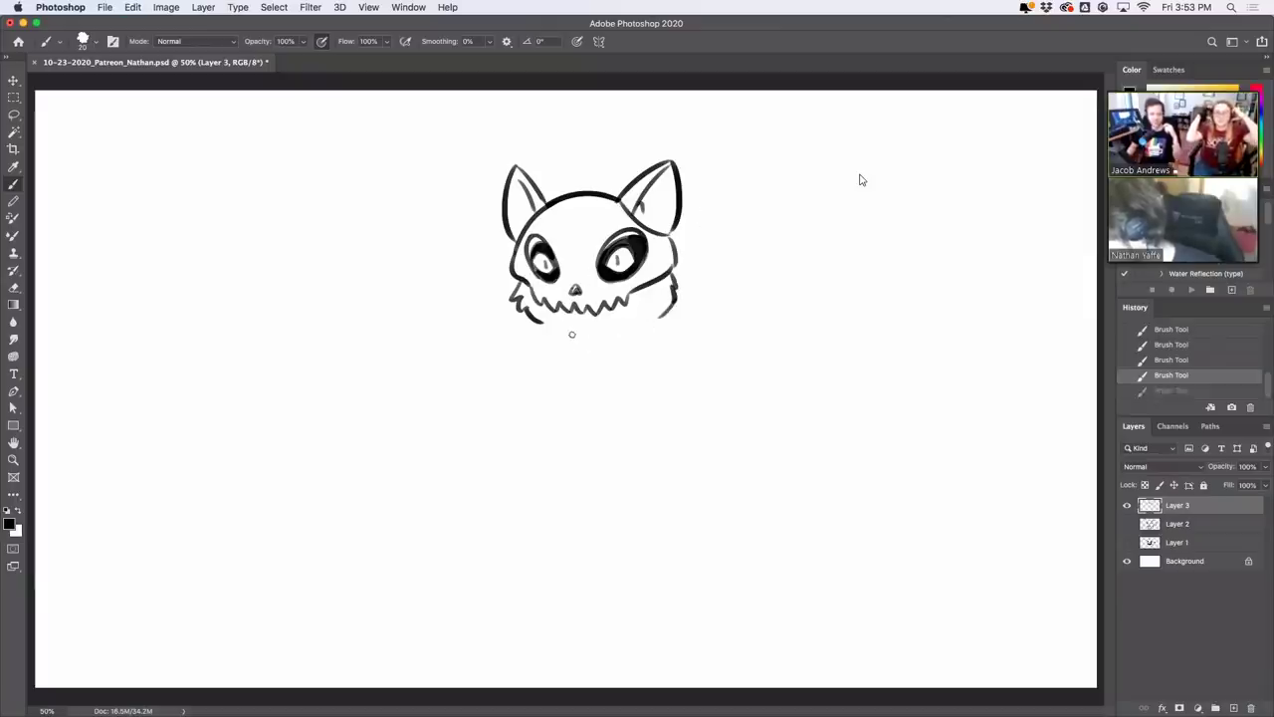
drag(570, 330, 651, 324)
key(super+z)
drag(568, 329, 653, 319)
key(super+z)
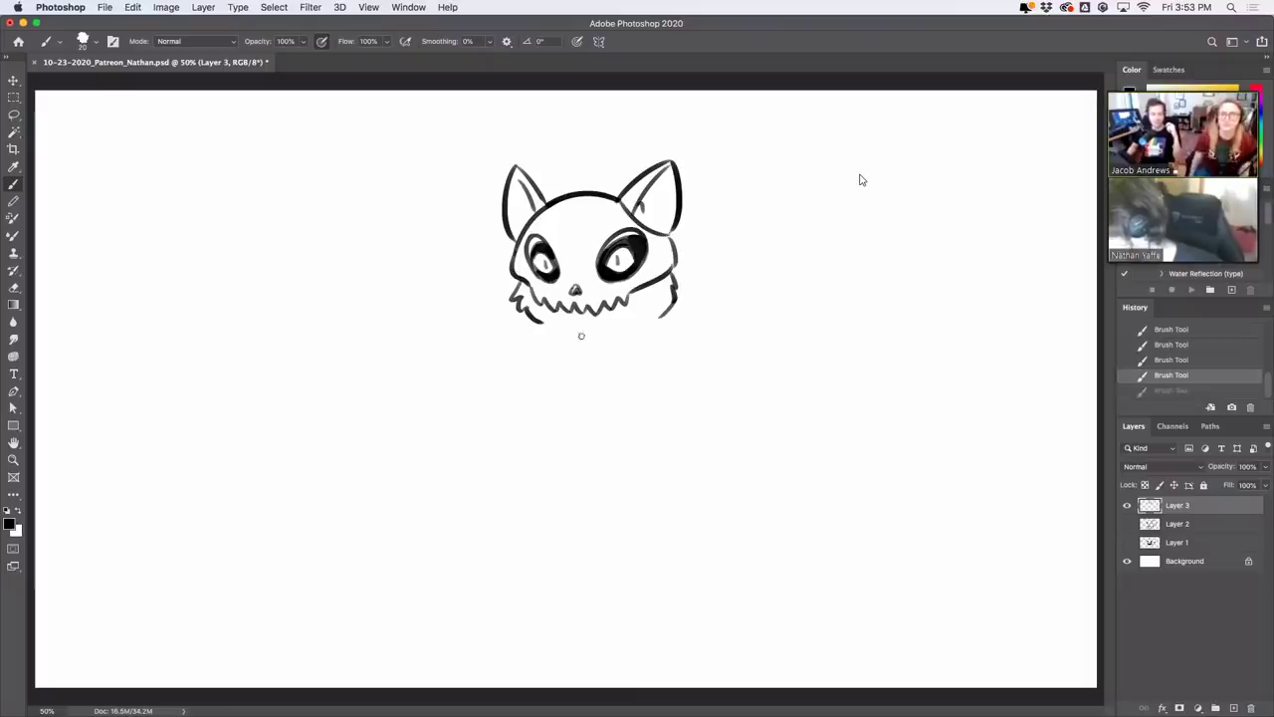
drag(568, 335, 649, 320)
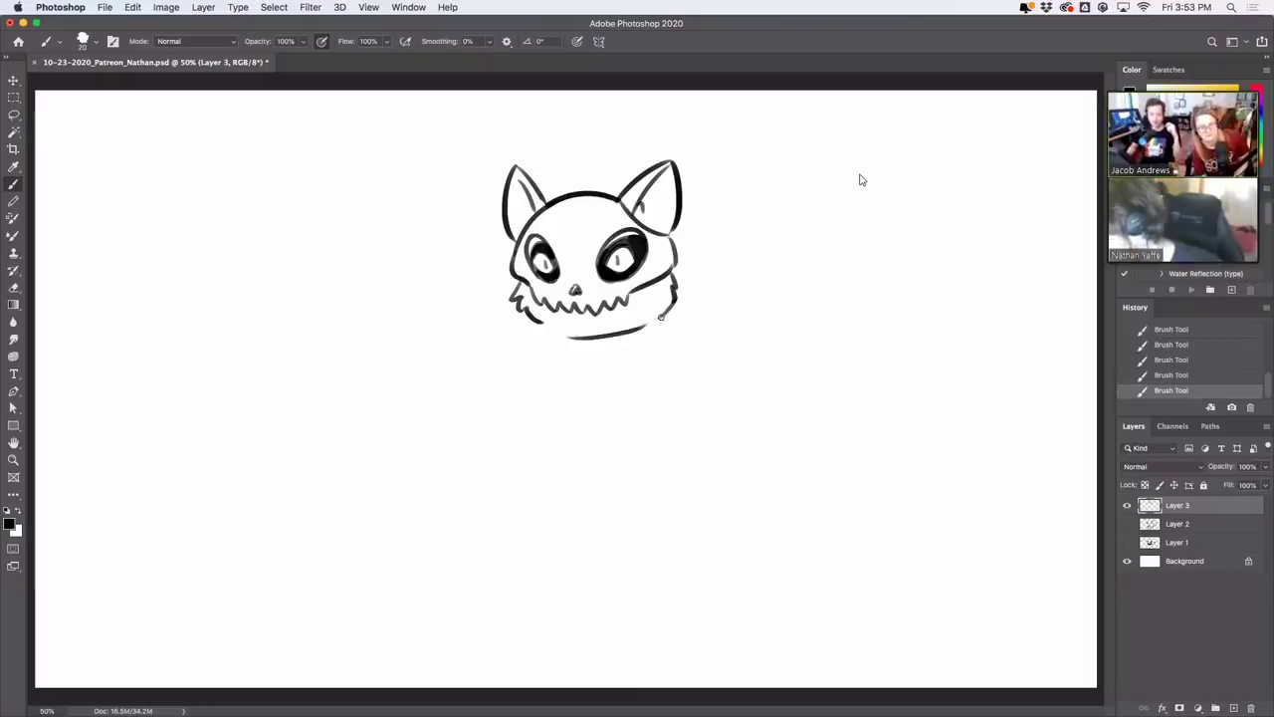
key(super+z)
drag(568, 335, 614, 337)
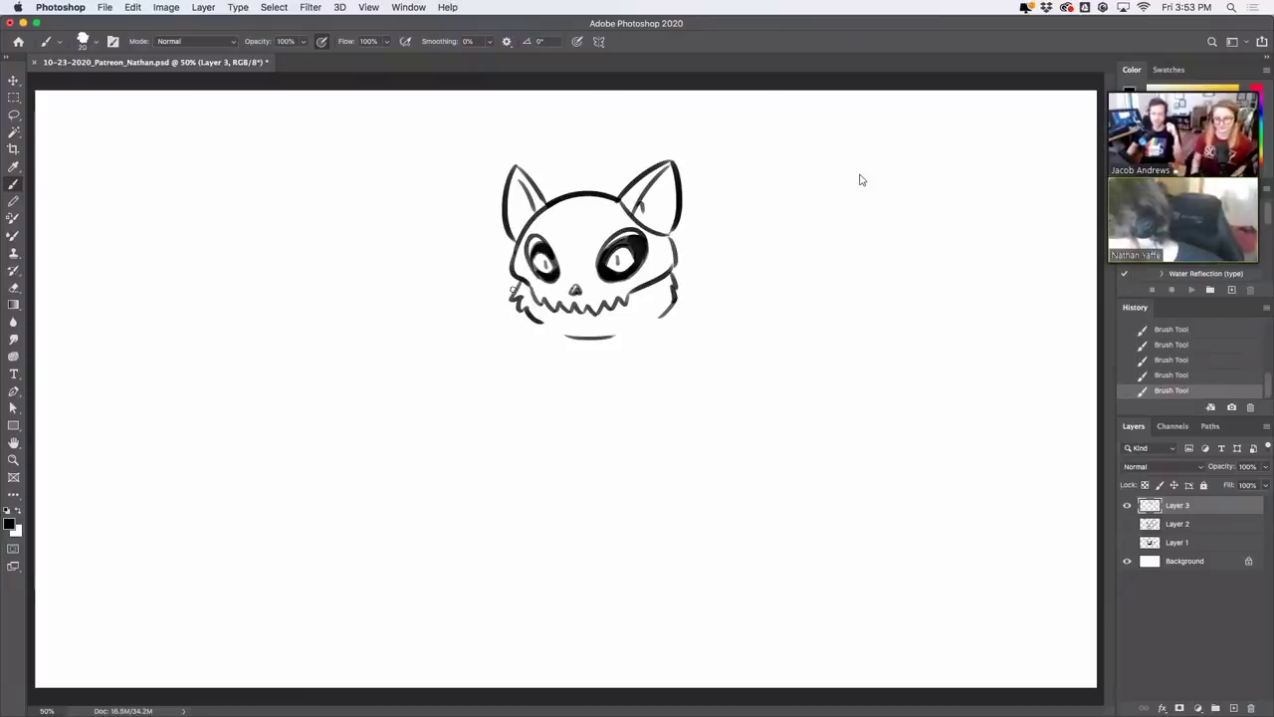
Draw the left side of a thick cloak collar, with a rounded fold and a lower edge slanting toward the chest
mouse_move(511, 291)
mouse_down()
mouse_move(485, 326)
mouse_move(510, 351)
mouse_up()
key(super+z)
mouse_move(515, 288)
mouse_down()
mouse_move(488, 303)
mouse_move(546, 366)
mouse_move(717, 306)
mouse_up()
key(super+z)
drag(610, 369, 716, 307)
key(super+z)
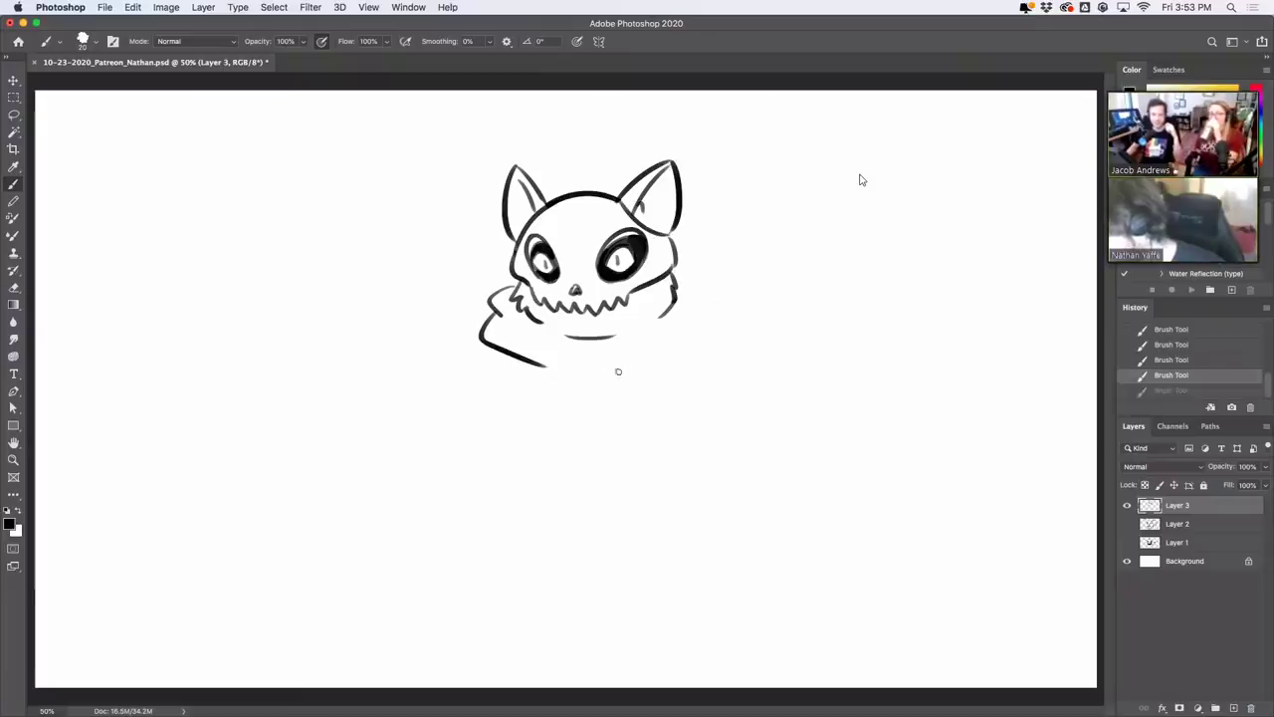
Draw the collar's right side with a slanted lower edge, a rounded corner and a curved fold beside the cheek
drag(617, 370, 731, 299)
drag(681, 257, 714, 299)
key(super+z)
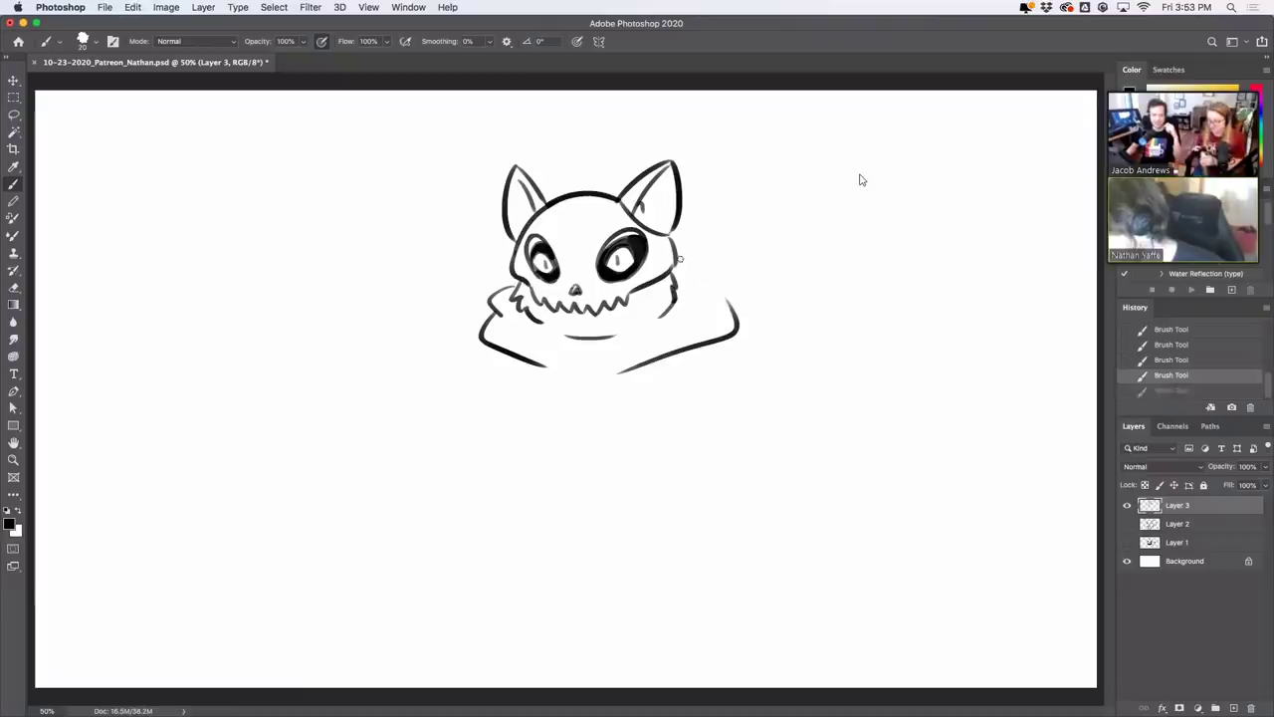
drag(680, 259, 708, 319)
key(super+z)
drag(682, 257, 708, 304)
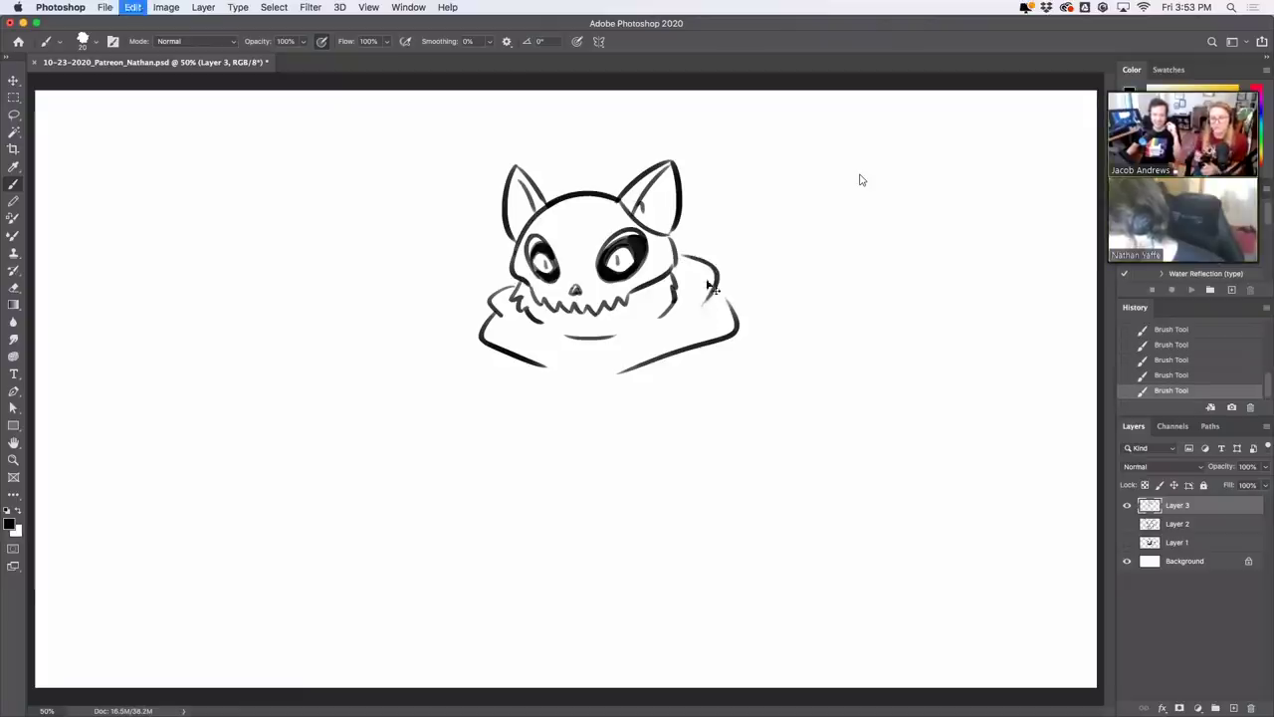
key(super+z)
drag(680, 257, 696, 309)
Draw the collar's inner edges from both cheeks so they meet in a V below the chin
drag(543, 365, 595, 380)
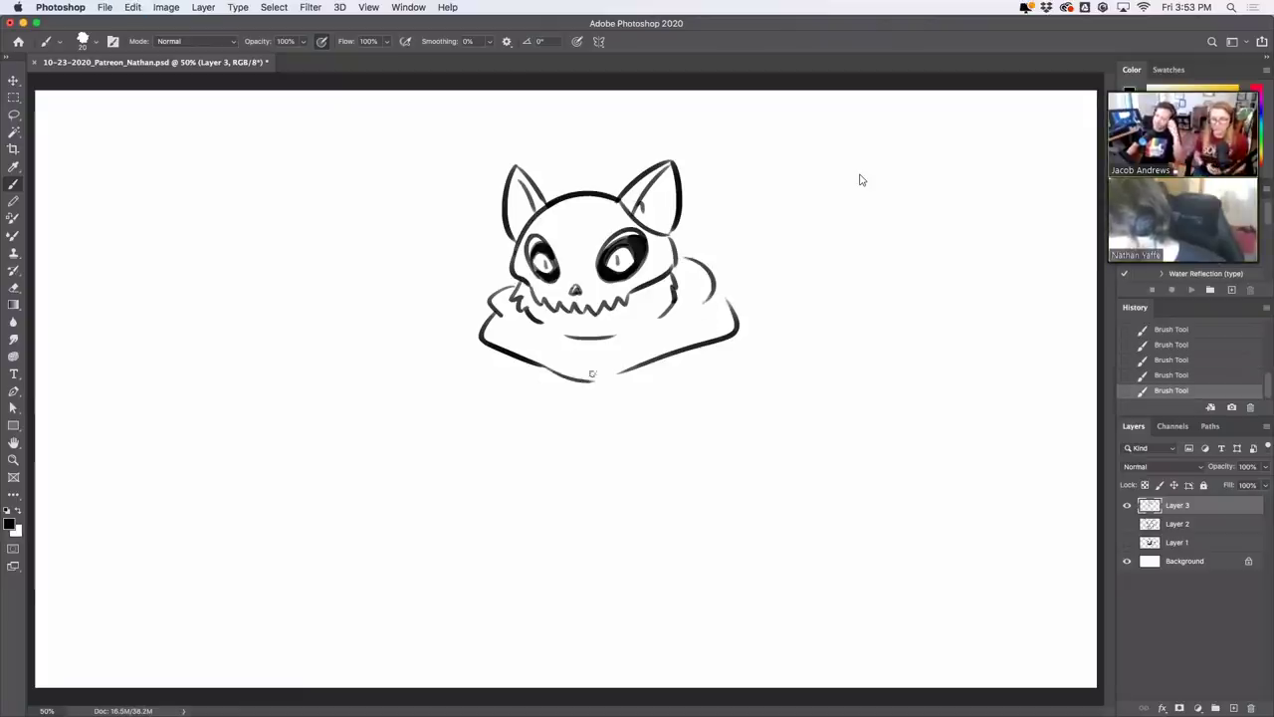
key(super+z)
drag(543, 323, 596, 355)
key(super+z)
mouse_move(531, 322)
mouse_down()
mouse_move(585, 354)
mouse_move(696, 299)
mouse_up()
key(super+z)
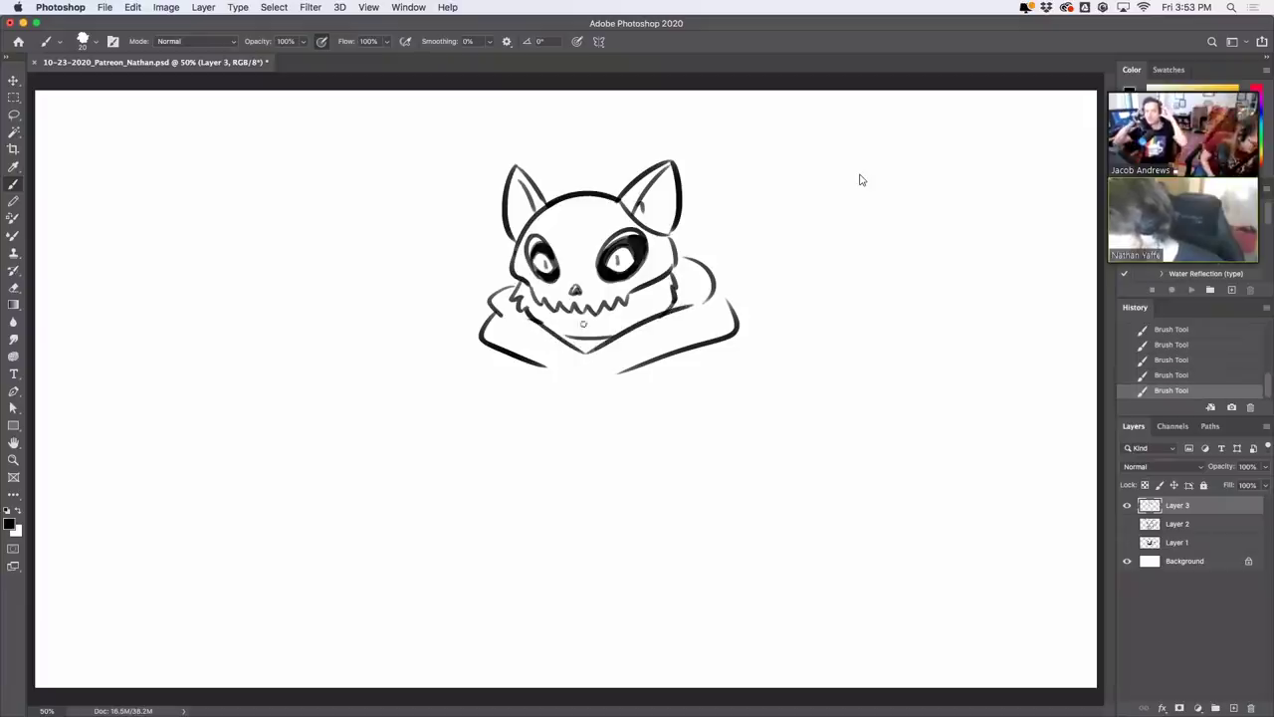
Draw a faceted hexagonal gem clasp at the point of the collar and extend the chin line on both sides
mouse_move(549, 340)
mouse_down()
mouse_move(617, 333)
mouse_move(603, 364)
mouse_move(581, 355)
mouse_move(609, 379)
mouse_move(566, 384)
mouse_move(594, 402)
mouse_move(607, 382)
mouse_up()
key(super+z)
key(super+z)
key(super+z)
mouse_move(589, 374)
mouse_down()
mouse_move(618, 369)
mouse_move(520, 430)
mouse_up()
key(super+z)
key(super+z)
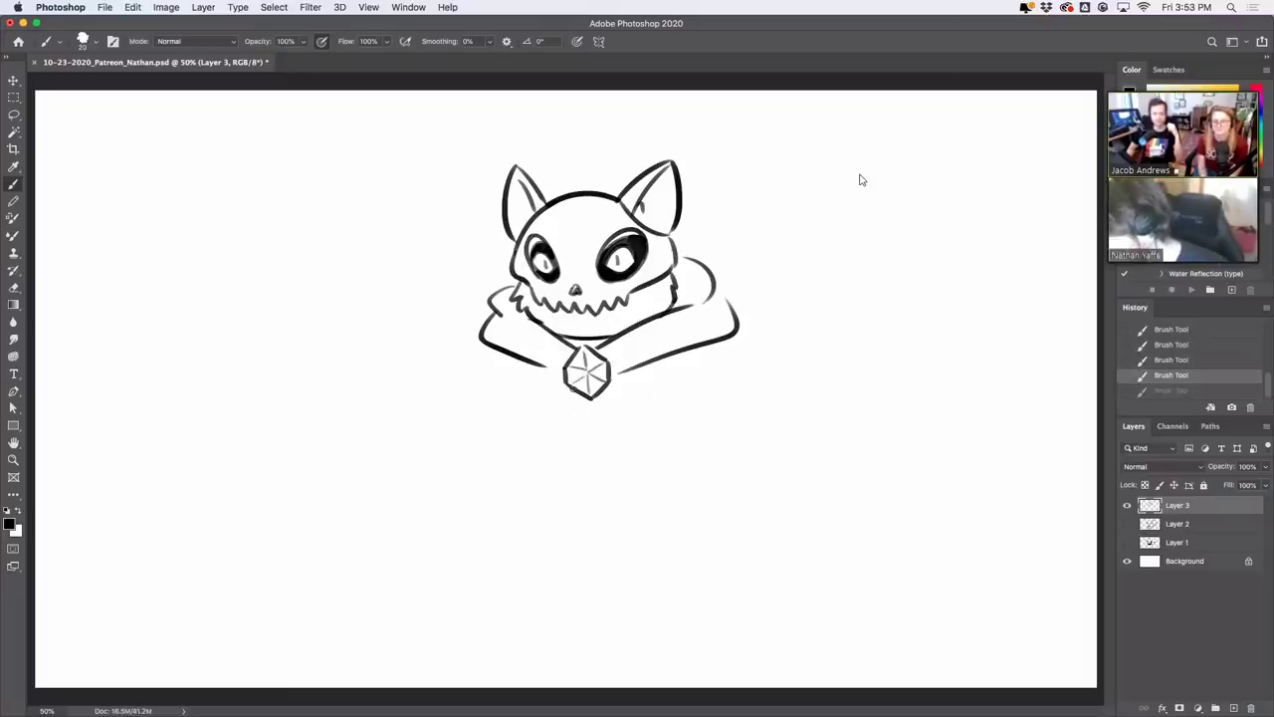
Draw the curved upper edges of the cloak sweeping outward from both sides of the gem
drag(574, 397, 485, 416)
mouse_move(611, 382)
mouse_down()
mouse_move(813, 401)
mouse_move(754, 398)
mouse_up()
key(super+z)
key(super+shift+z)
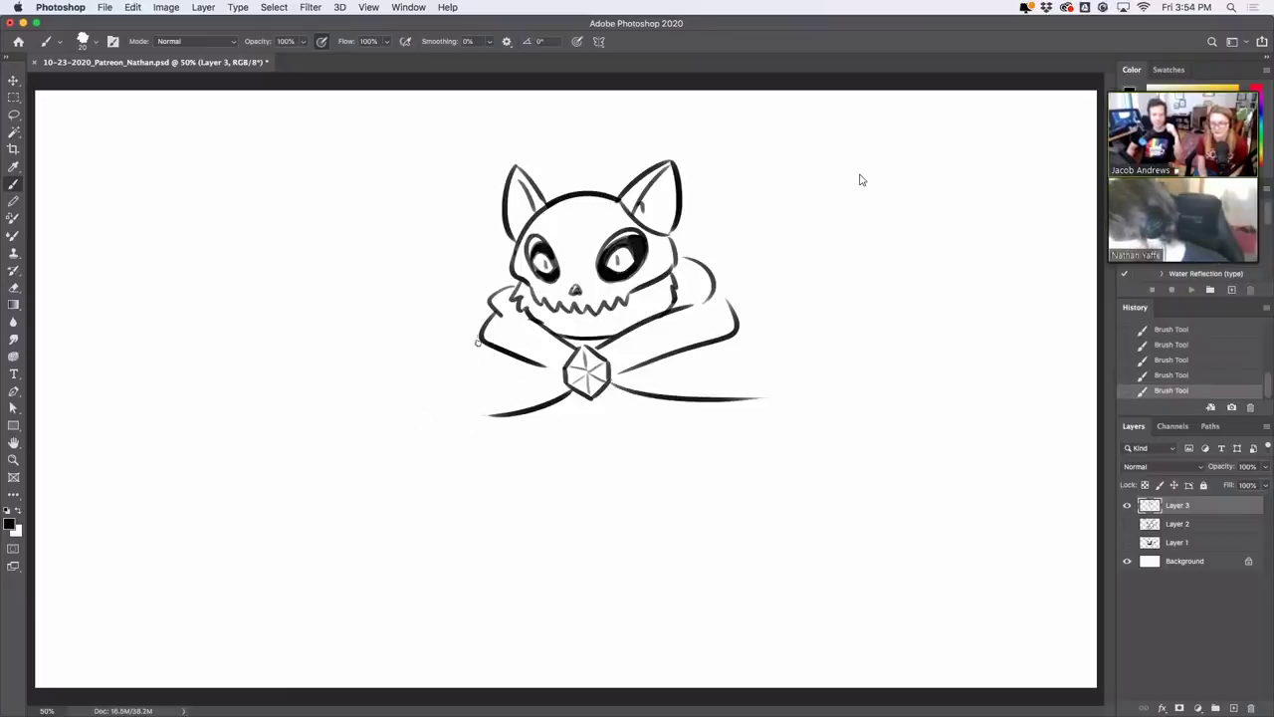
Rough in the left shoulder curve and the guide lines of a bent left arm below the cloak
mouse_move(480, 340)
mouse_down()
mouse_move(438, 392)
mouse_move(477, 339)
mouse_up()
key(super+z)
key(super+z)
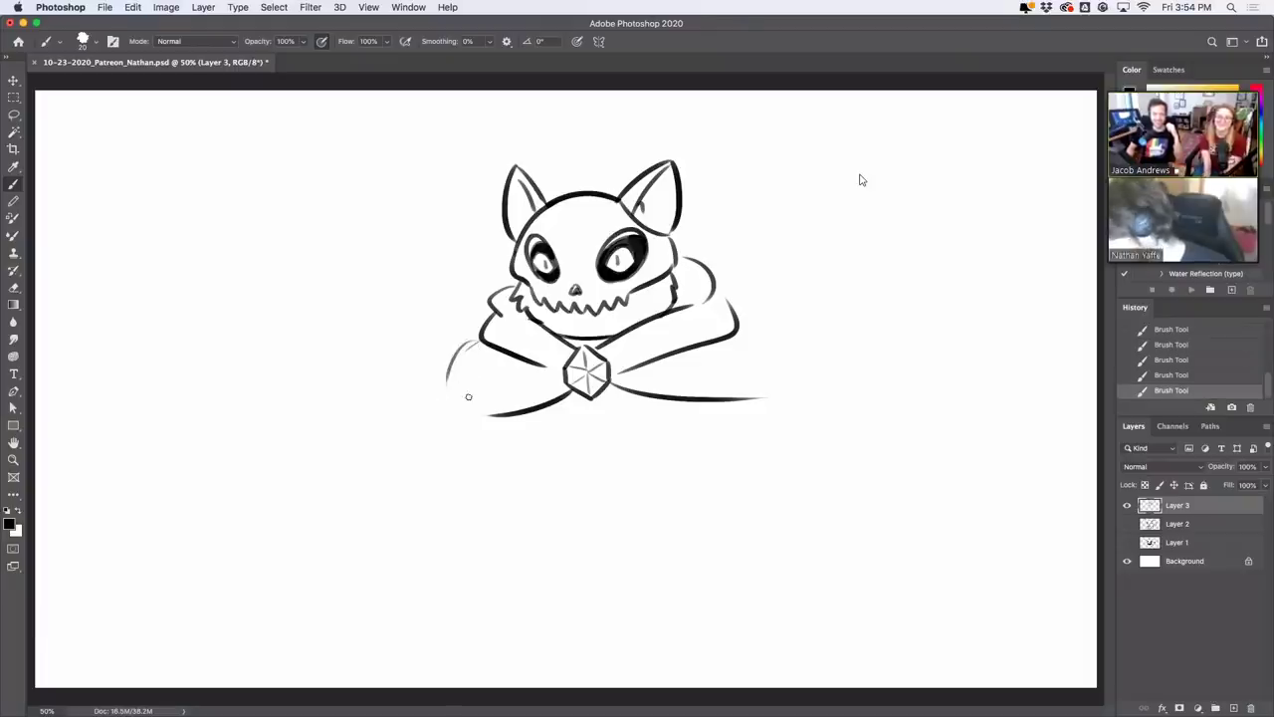
mouse_move(464, 468)
mouse_down()
mouse_move(494, 434)
mouse_move(417, 435)
mouse_up()
drag(392, 389, 442, 454)
drag(355, 443, 443, 491)
key(super+z)
drag(341, 438, 443, 493)
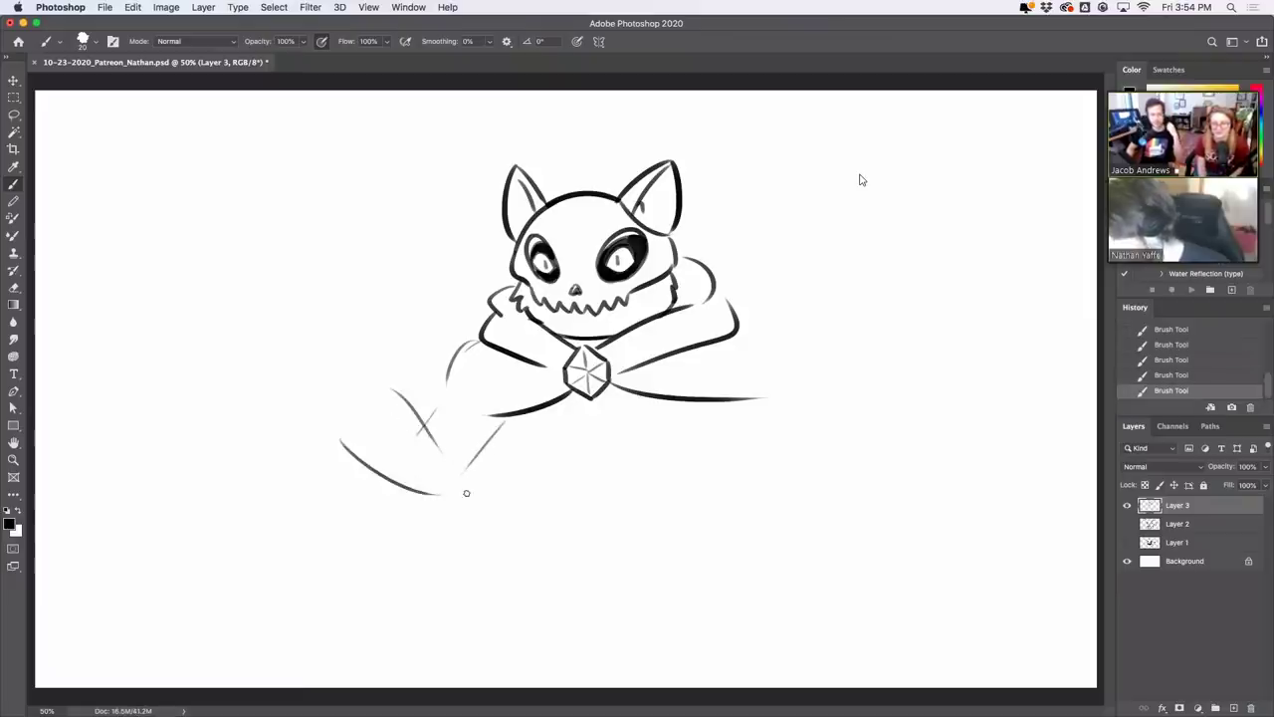
Rough in the bent right arm with a U-shaped elbow curve and a slanted inner forearm line
drag(699, 419, 779, 477)
key(super+z)
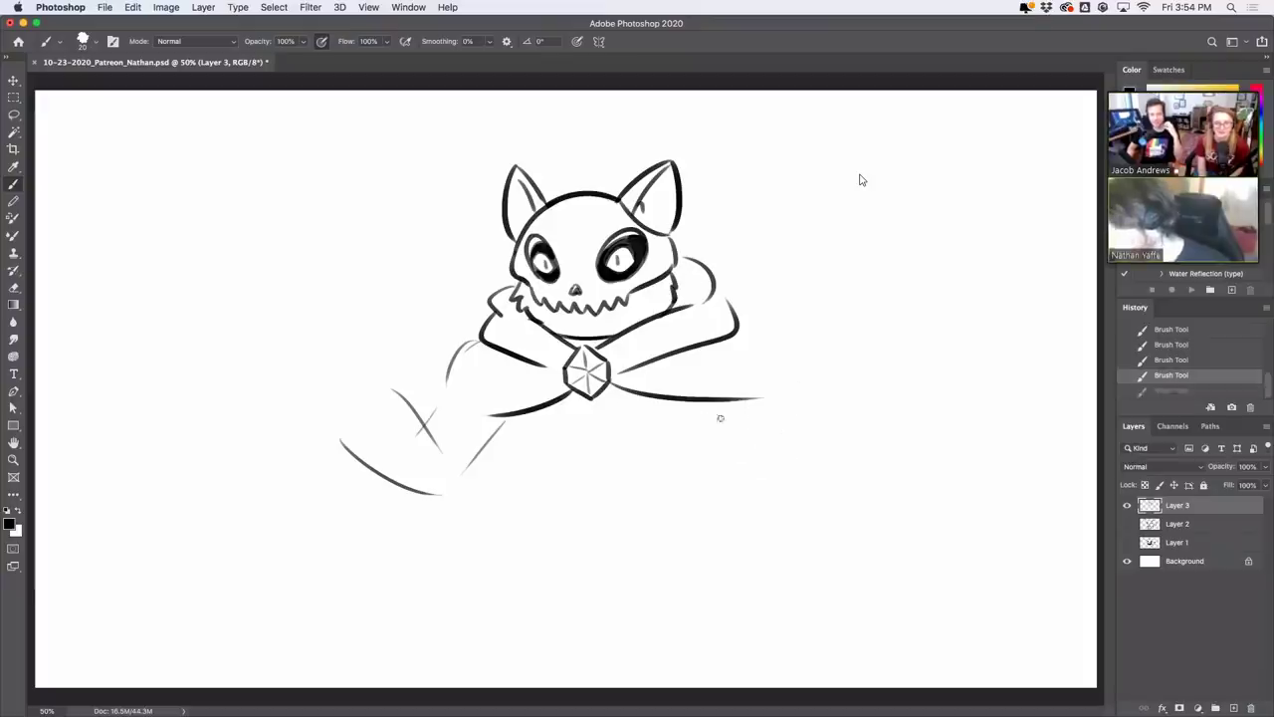
drag(720, 413, 775, 446)
key(super+z)
mouse_move(719, 415)
mouse_down()
mouse_move(787, 474)
mouse_move(846, 416)
mouse_up()
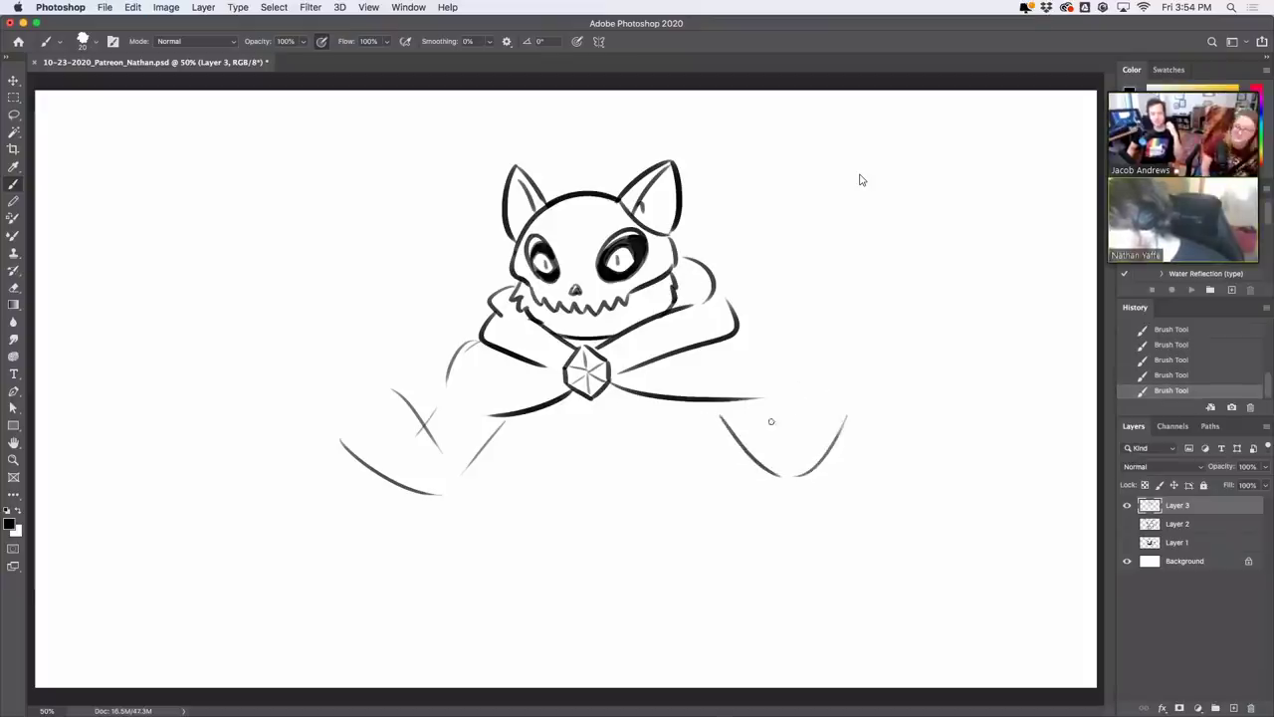
mouse_move(765, 433)
mouse_down()
mouse_move(794, 341)
mouse_move(797, 352)
mouse_up()
key(super+z)
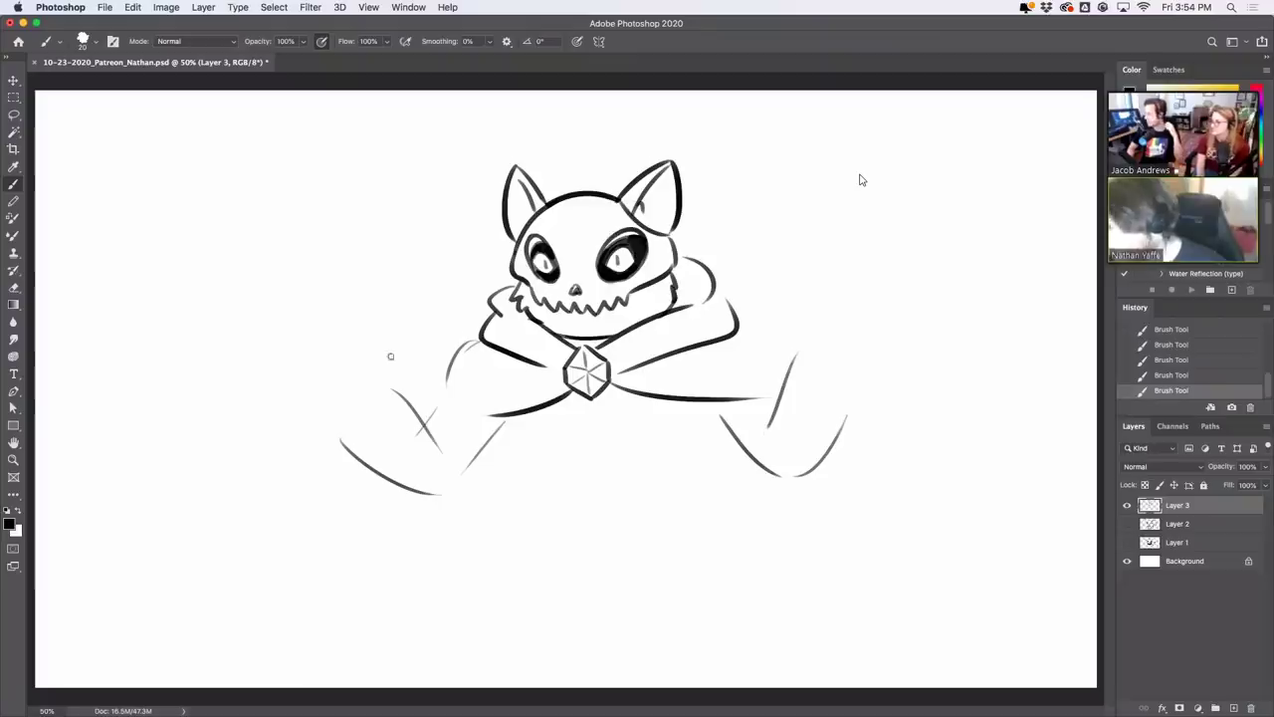
Erase the overlapping end of the left arm's guide line and touch up the dark rims of both eye sockets
mouse_move(422, 441)
mouse_down()
mouse_move(409, 422)
mouse_move(420, 436)
mouse_up()
mouse_move(422, 439)
mouse_down()
mouse_move(441, 467)
mouse_move(424, 435)
mouse_up()
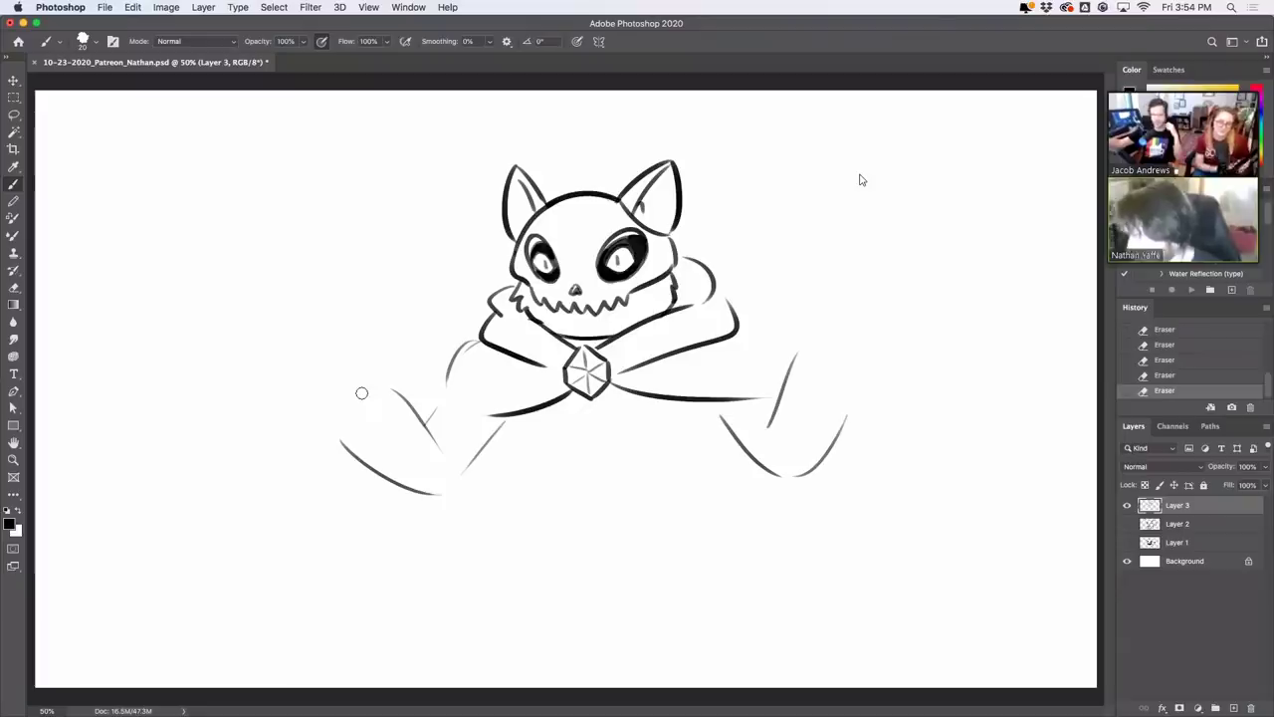
mouse_move(600, 260)
mouse_down()
mouse_move(611, 275)
mouse_move(607, 255)
mouse_move(640, 241)
mouse_up()
drag(643, 246, 634, 262)
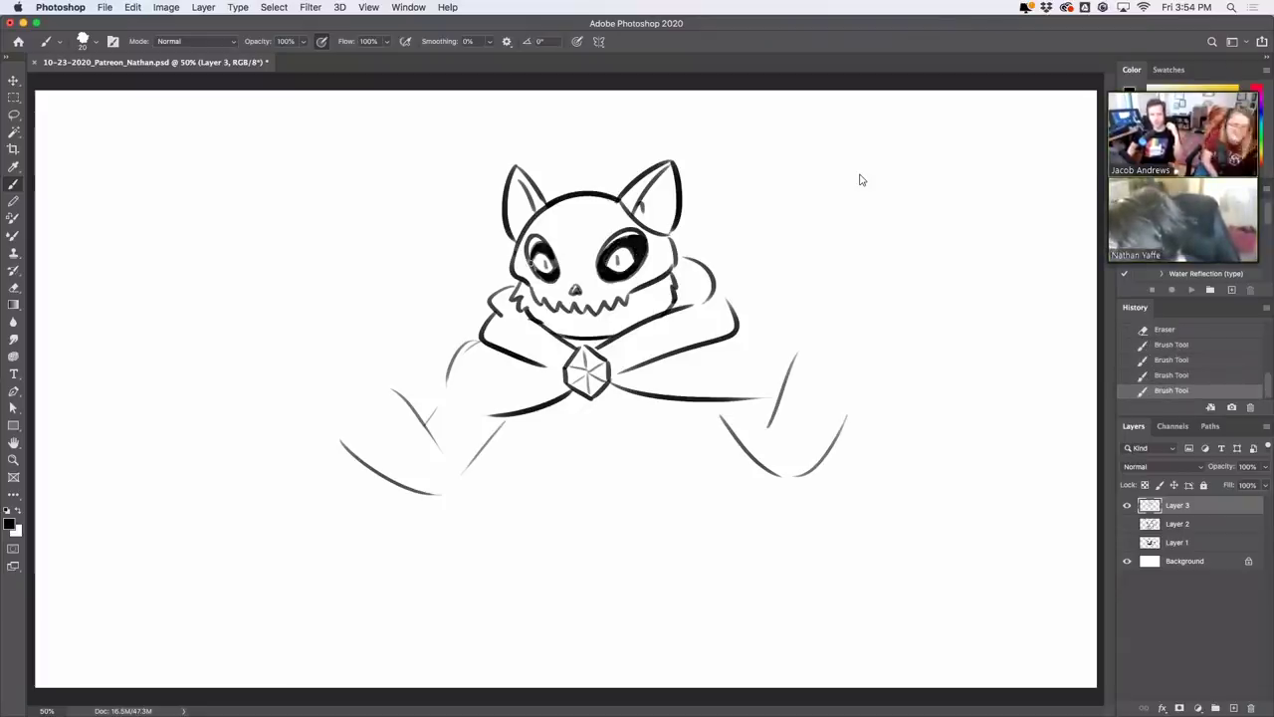
mouse_move(528, 261)
mouse_down()
mouse_move(539, 277)
mouse_move(602, 275)
mouse_up()
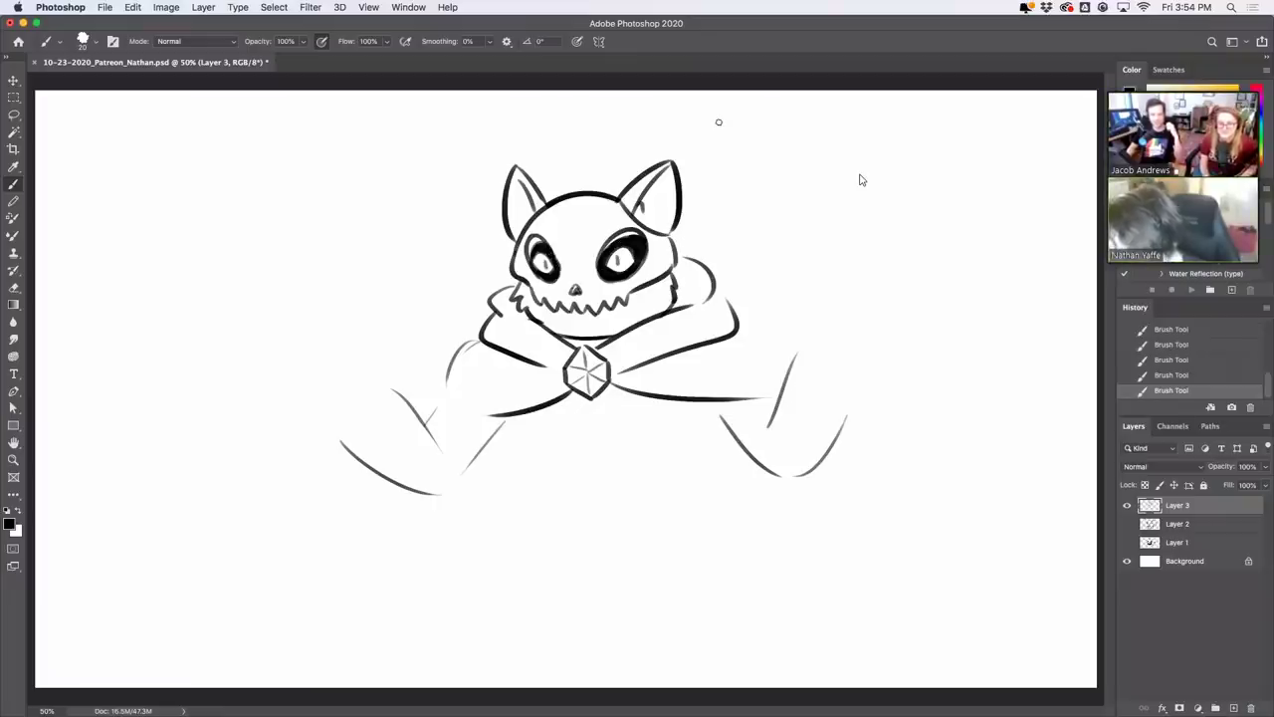
Erase the right ear's lower edge and redraw the skull outline running up to the ear and down below it
drag(626, 207, 664, 235)
mouse_move(658, 234)
mouse_down()
mouse_move(605, 205)
mouse_move(611, 191)
mouse_move(593, 203)
mouse_move(621, 189)
mouse_up()
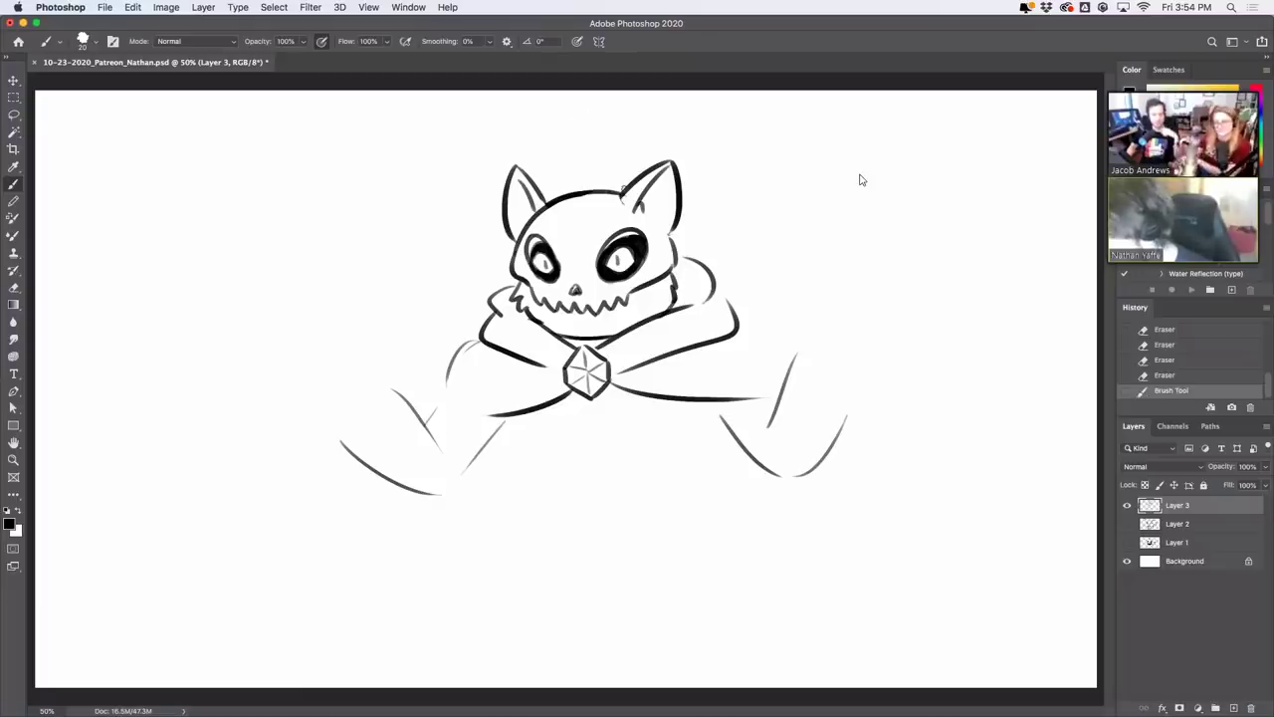
drag(672, 232, 674, 271)
key(super+z)
key(super+z)
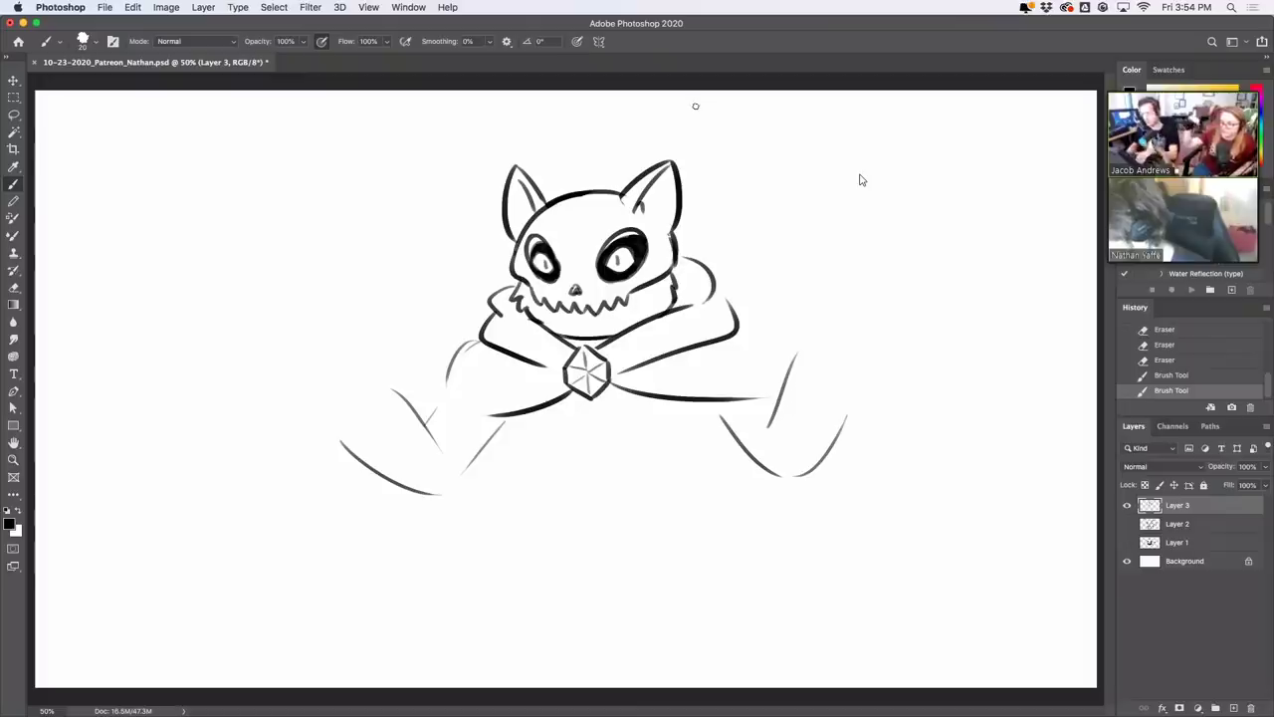
Reshape the skull's cheek contours on both sides and erase the old outline beside the right cheek
mouse_move(518, 271)
mouse_down()
mouse_move(534, 269)
mouse_move(521, 281)
mouse_up()
drag(670, 243, 662, 262)
key(super+z)
drag(662, 259, 672, 272)
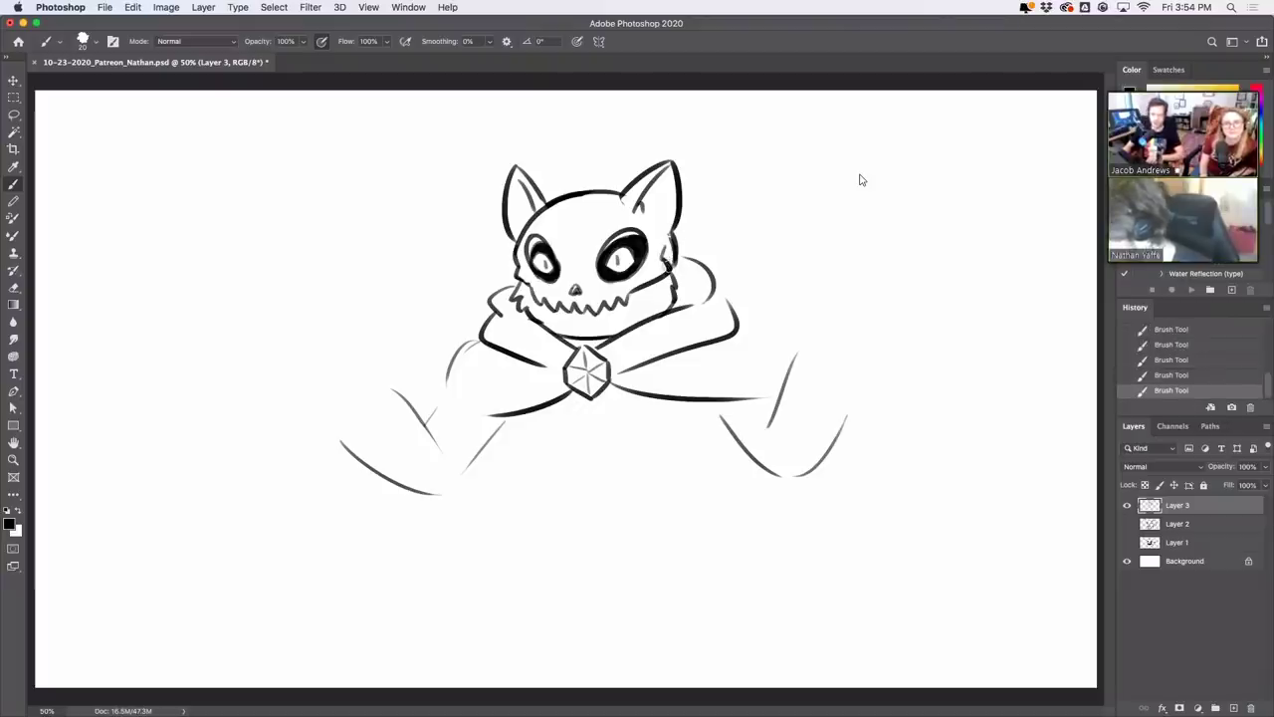
drag(673, 249, 679, 264)
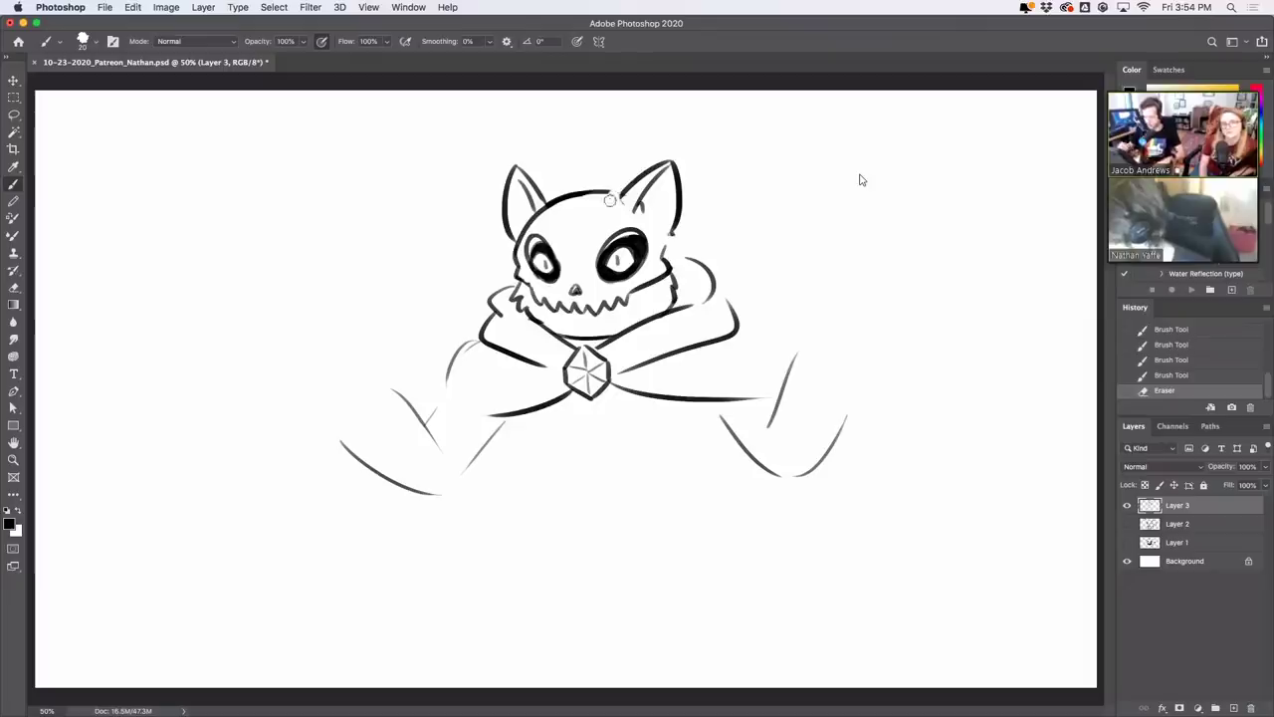
Erase the top of the skull and redraw it as a higher, rounder arc between the ears
mouse_move(609, 200)
mouse_down()
mouse_move(544, 220)
mouse_move(574, 199)
mouse_move(539, 225)
mouse_move(601, 190)
mouse_up()
key(super+z)
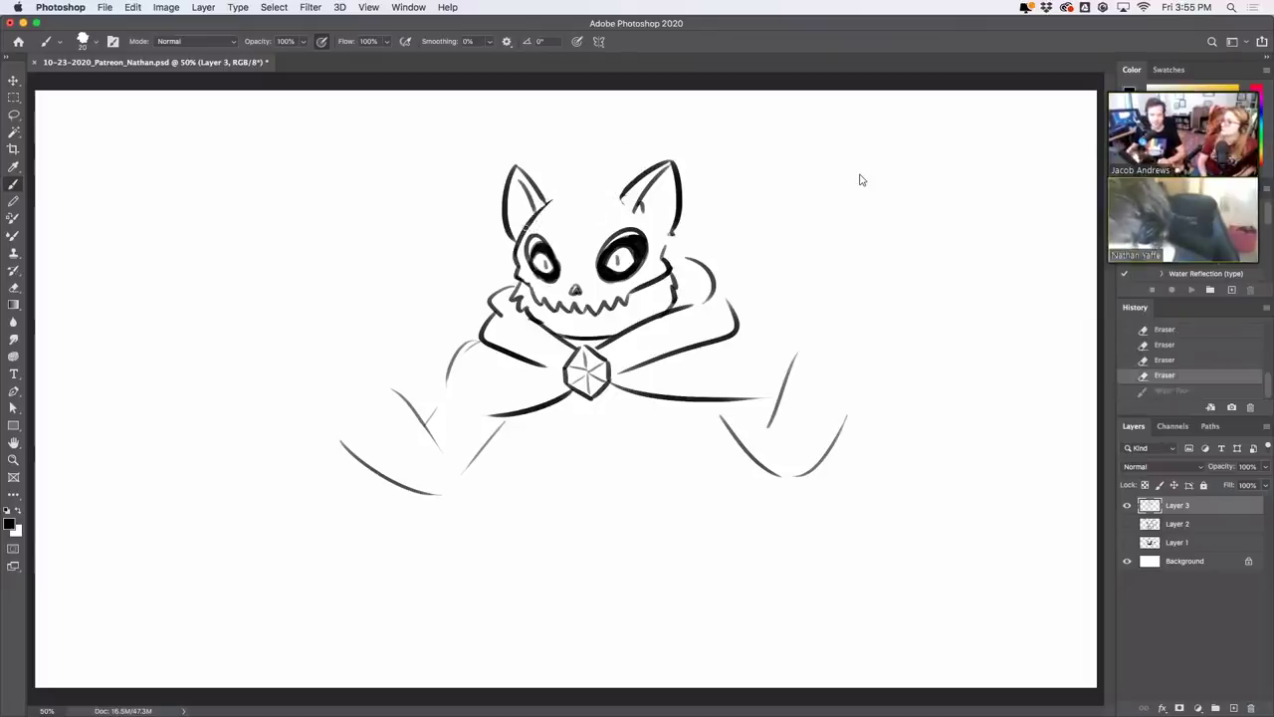
drag(526, 229, 619, 187)
key(super+z)
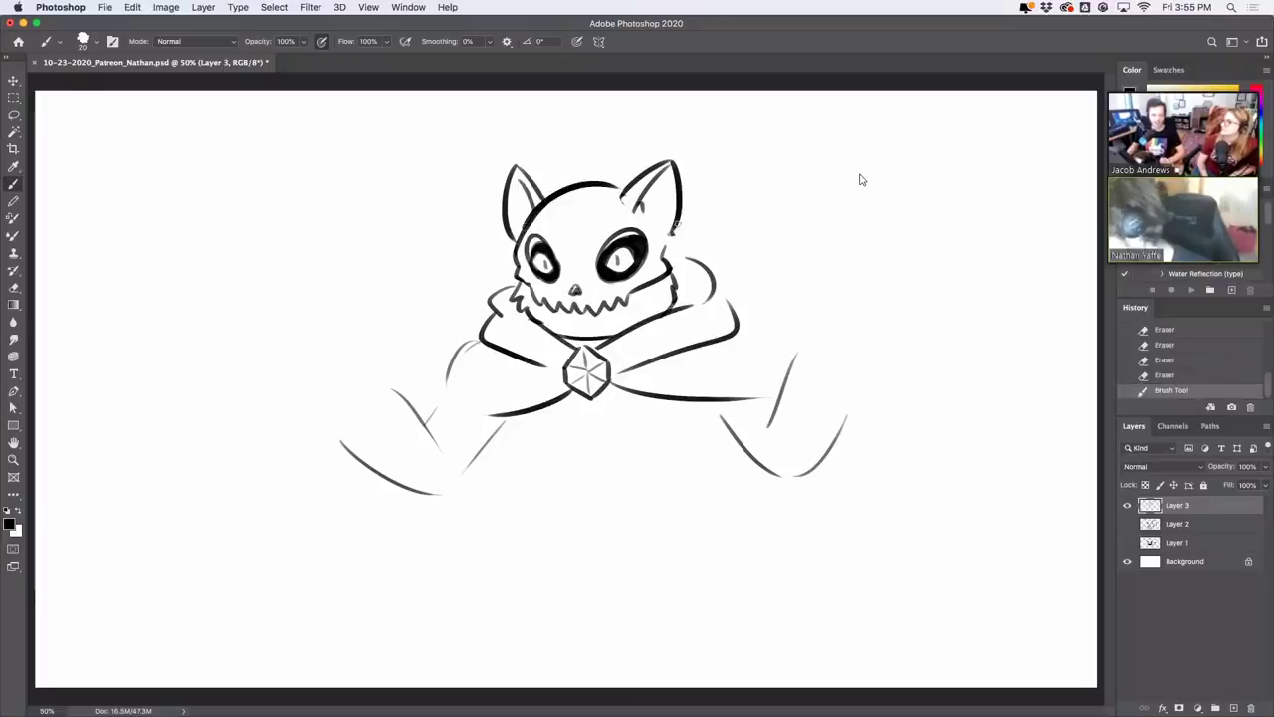
Redraw the right ear's curved base and the short head outline bulging out beneath it
mouse_move(677, 226)
mouse_down()
mouse_move(670, 269)
mouse_move(675, 233)
mouse_up()
key(super+z)
drag(675, 237, 669, 239)
mouse_move(635, 211)
mouse_down()
mouse_move(645, 236)
mouse_move(641, 222)
mouse_move(668, 233)
mouse_up()
key(super+z)
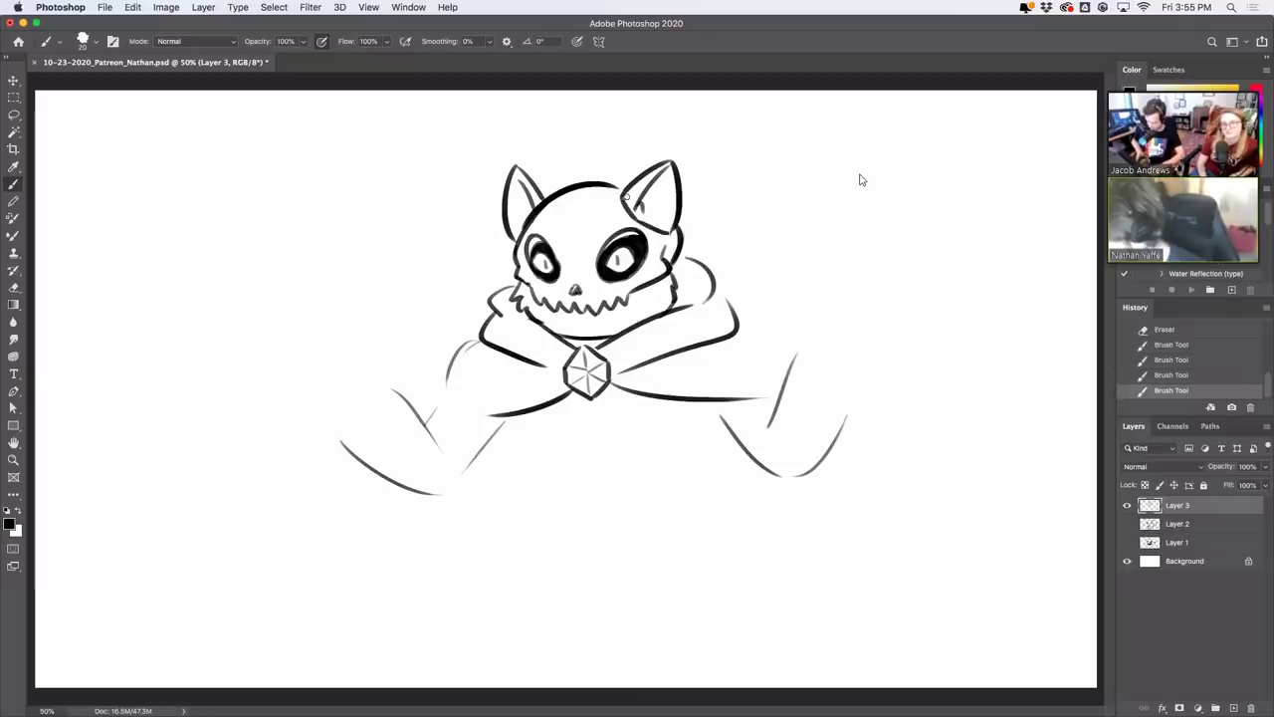
drag(612, 184, 624, 188)
key(super+z)
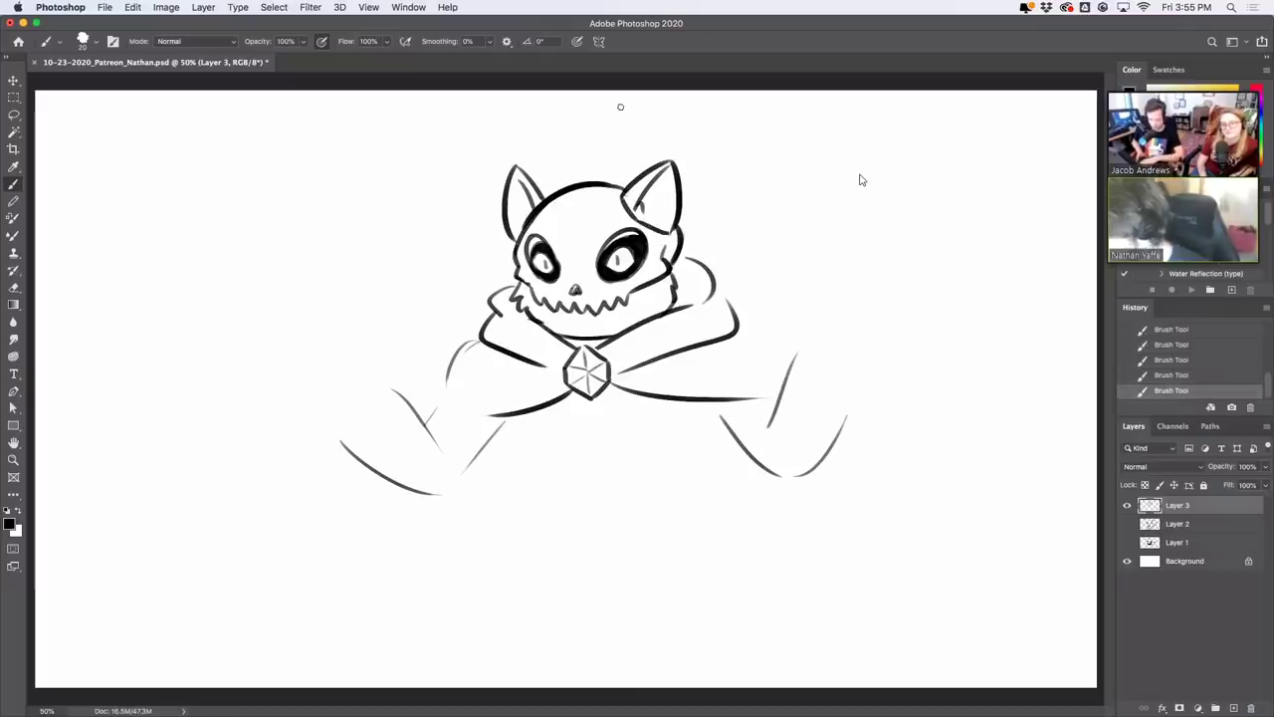
key(super+z)
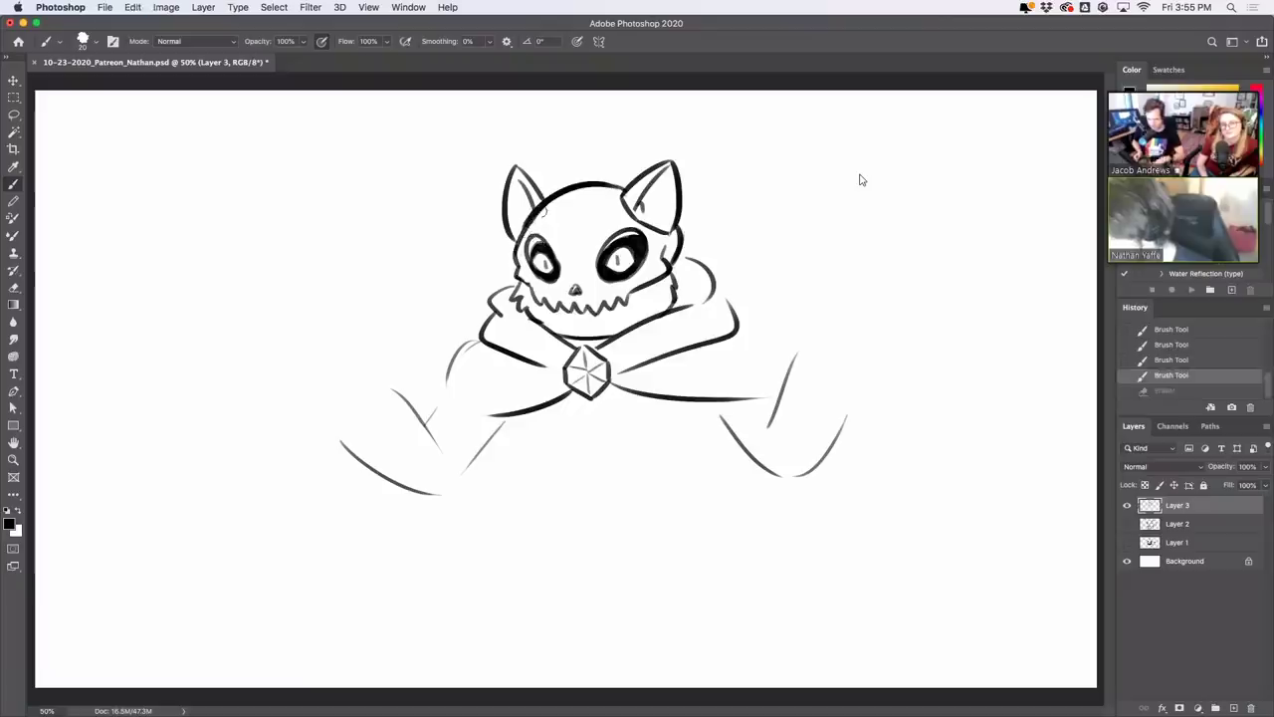
Thin and clean the skull outline beside the left ear and touch up the right eye socket
key(super+z)
drag(528, 237, 561, 204)
key(super+z)
drag(526, 245, 564, 198)
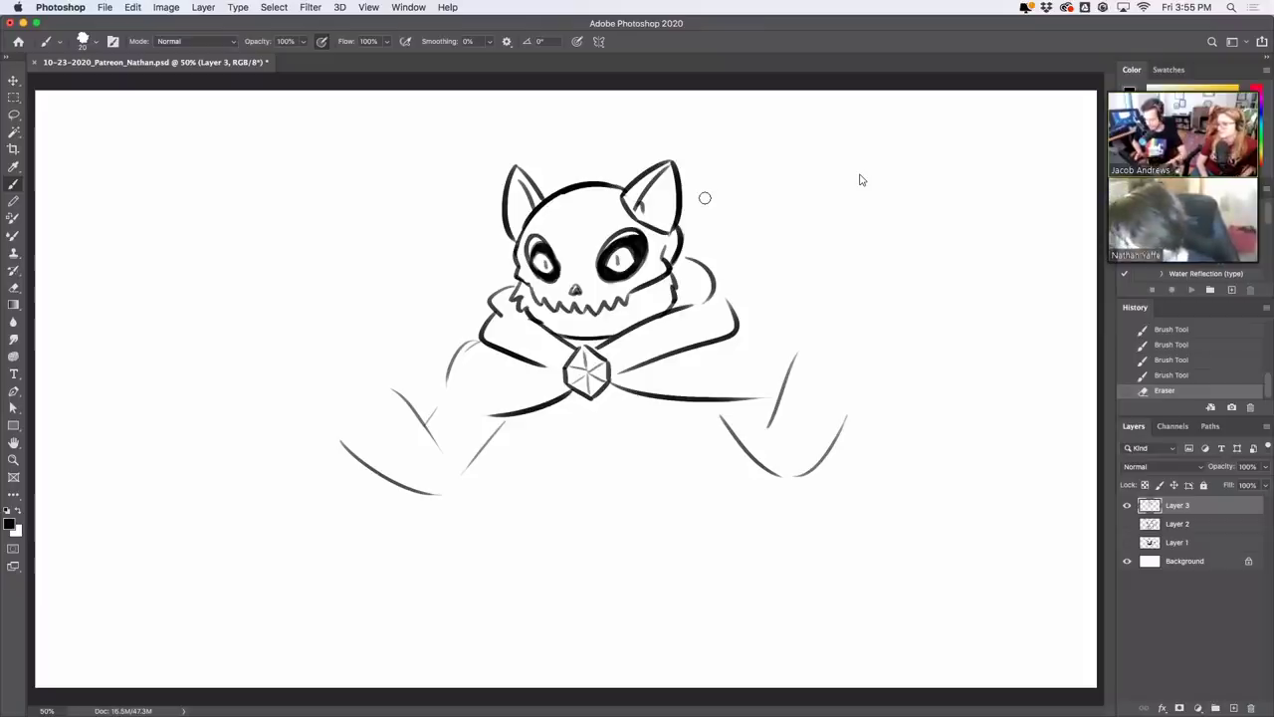
drag(624, 276, 645, 255)
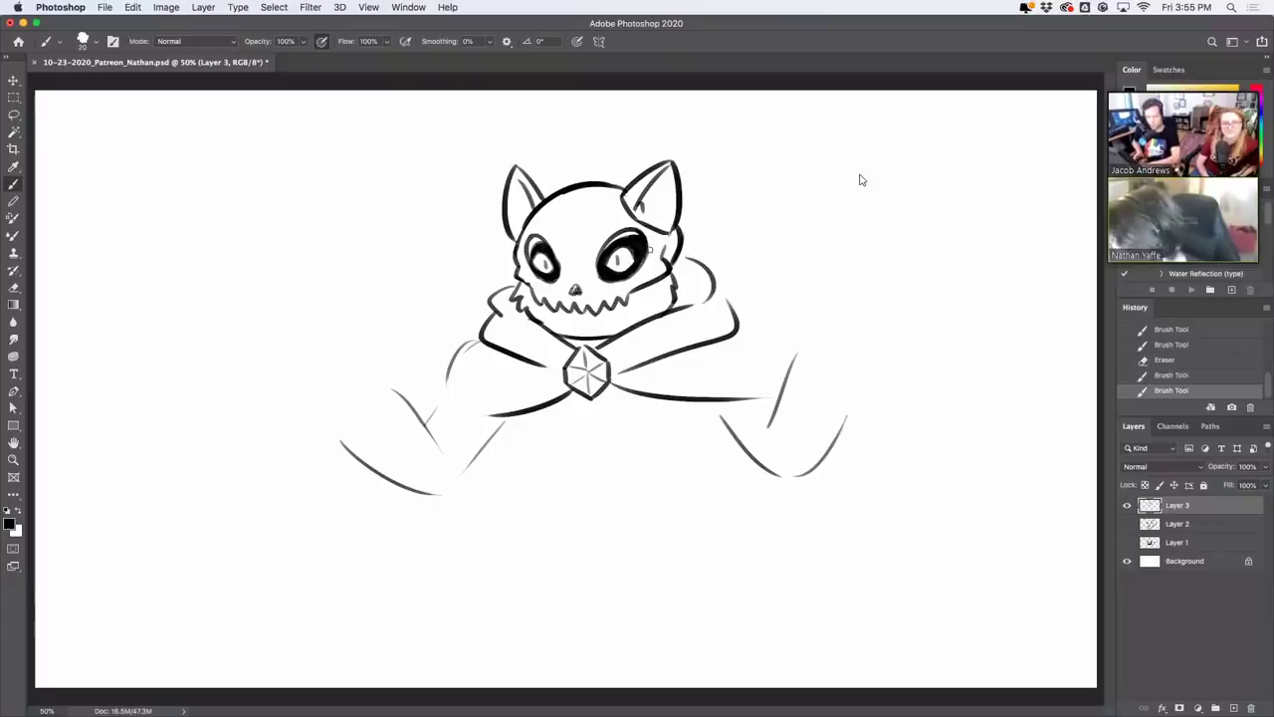
key(super+z)
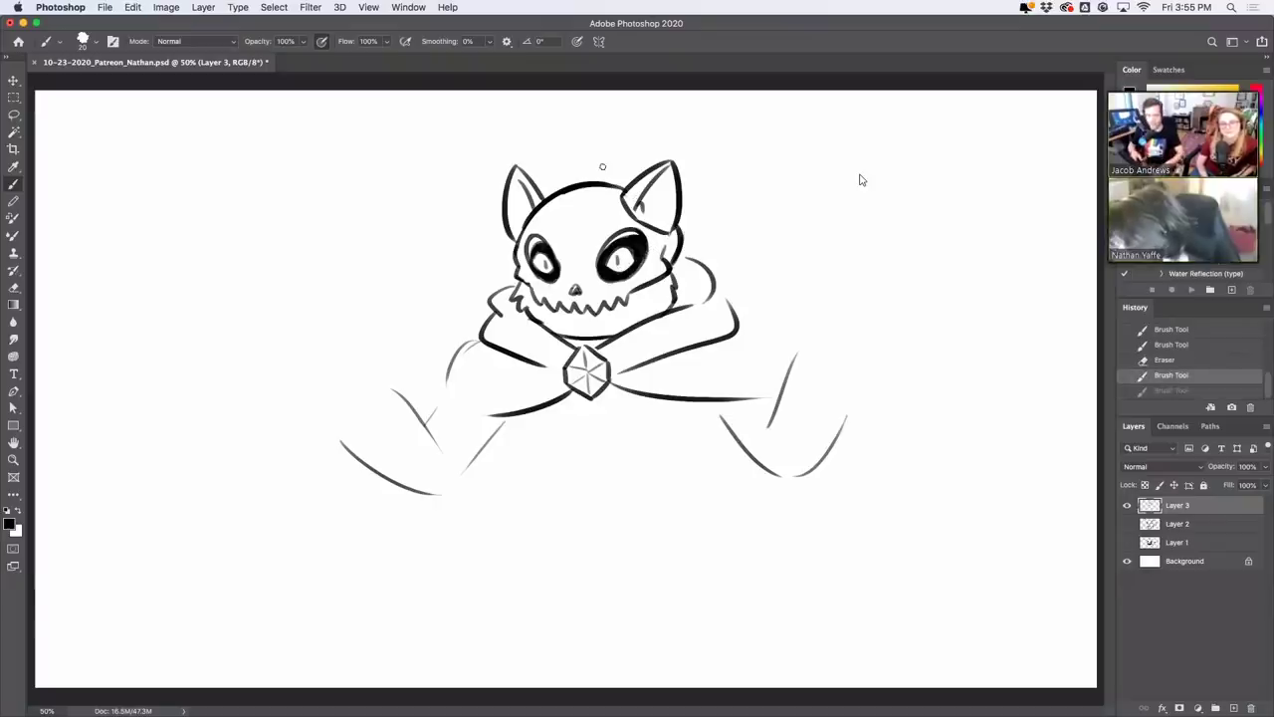
Add a slanted torso line below the right arm and draw the raised left paw's four clawed fingers
drag(732, 446, 708, 495)
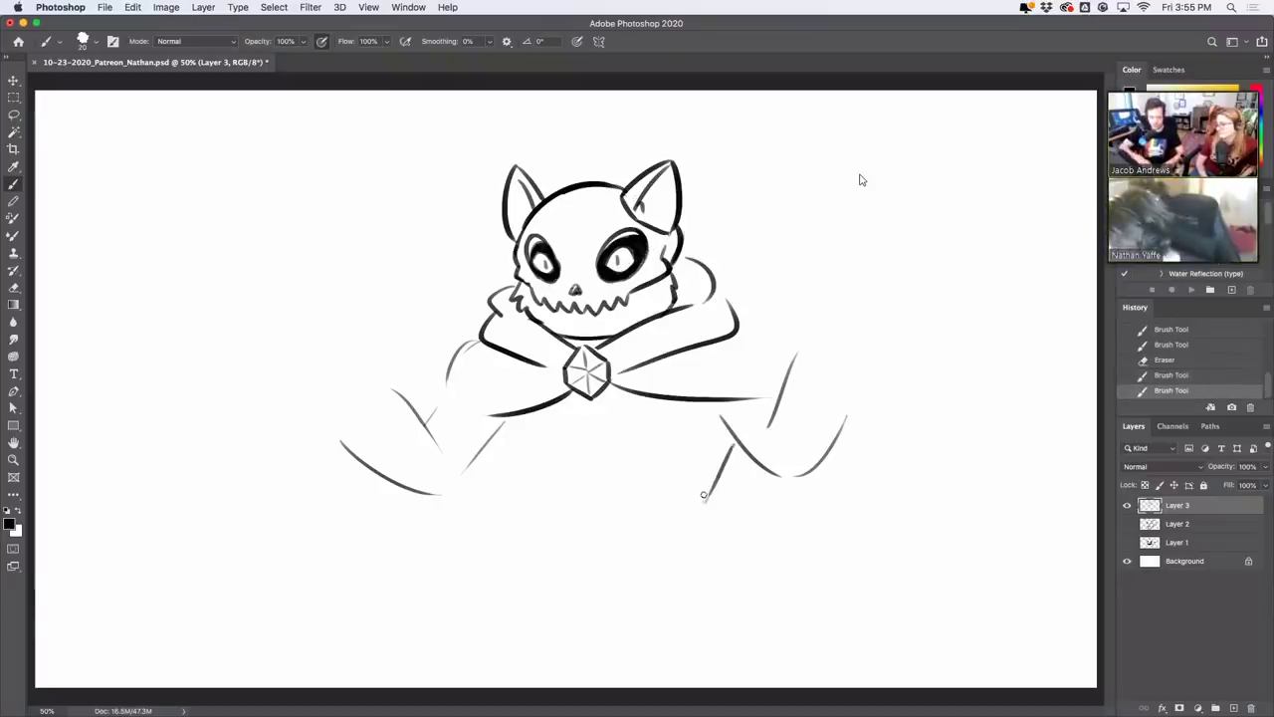
mouse_move(331, 426)
mouse_down()
mouse_move(323, 387)
mouse_move(270, 390)
mouse_move(272, 377)
mouse_move(304, 385)
mouse_move(271, 348)
mouse_move(292, 364)
mouse_move(292, 335)
mouse_move(307, 378)
mouse_move(301, 354)
mouse_up()
key(super+z)
mouse_move(304, 408)
mouse_down()
mouse_move(340, 386)
mouse_move(357, 402)
mouse_move(337, 368)
mouse_move(359, 342)
mouse_move(317, 315)
mouse_move(325, 327)
mouse_move(306, 323)
mouse_move(301, 366)
mouse_move(326, 362)
mouse_up()
key(super+z)
key(super+z)
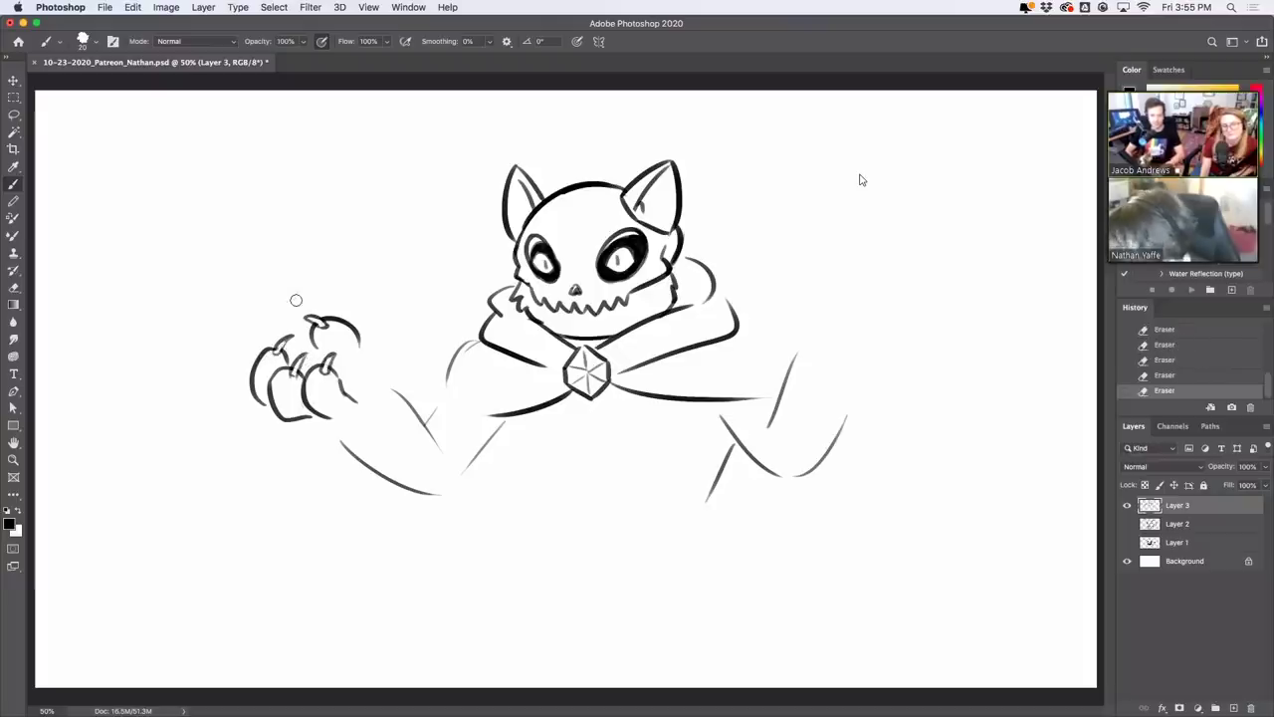
Draw the palm's outer curve and a small fur tuft under the fingers, erasing the forearm's upper guide lines
drag(330, 422, 346, 425)
mouse_move(361, 350)
mouse_down()
mouse_move(387, 401)
mouse_move(401, 378)
mouse_move(430, 426)
mouse_up()
key(super+z)
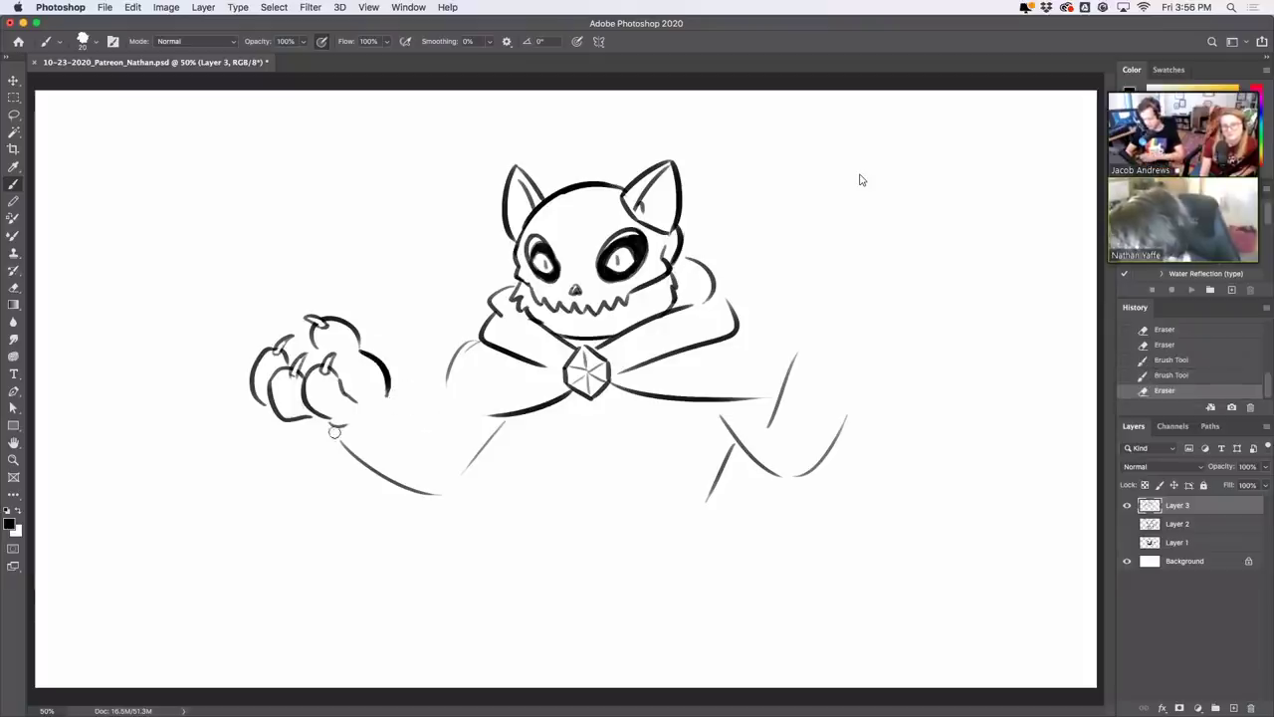
mouse_move(335, 432)
mouse_down()
mouse_move(347, 421)
mouse_move(350, 436)
mouse_move(336, 426)
mouse_move(351, 432)
mouse_up()
key(ctrl+z)
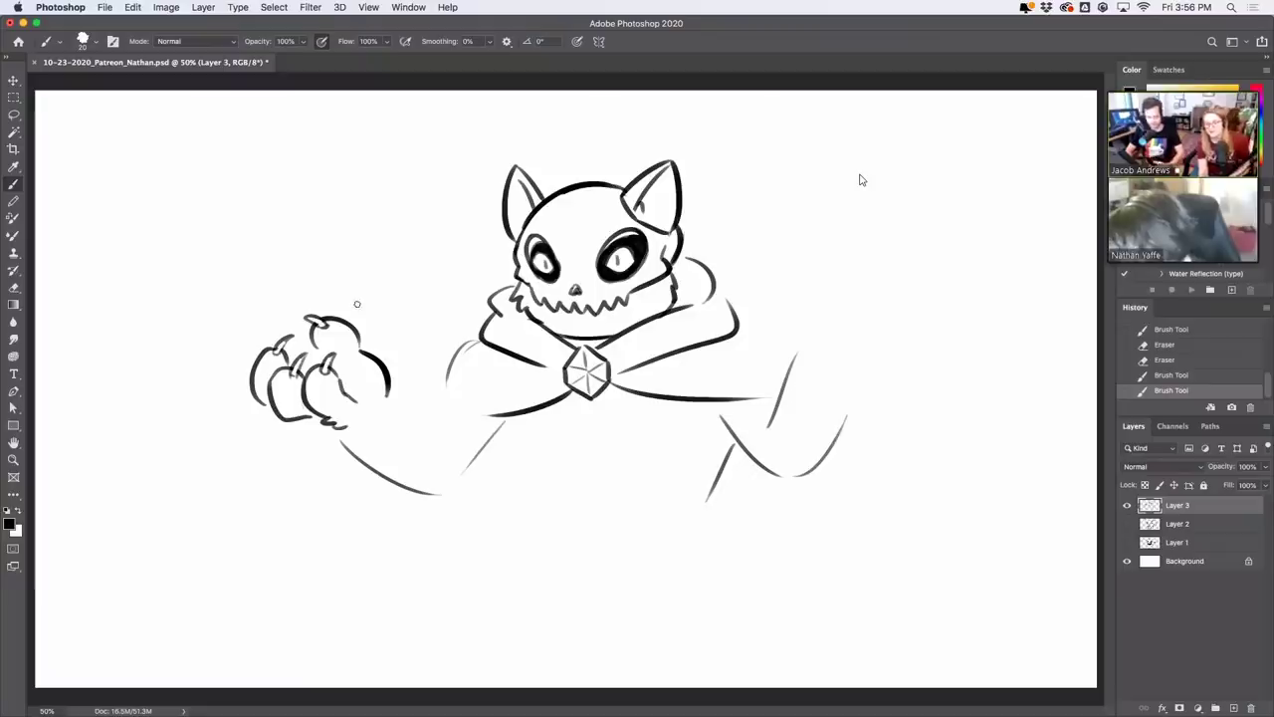
Complete the paw with fur ticks under the fingers, the palm outline down to the wrist, and a short curved sleeve edge
mouse_move(316, 351)
mouse_down()
mouse_move(317, 364)
mouse_move(285, 354)
mouse_move(292, 339)
mouse_up()
key(ctrl+z)
key(super+z)
key(super+z)
key(ctrl+shift+z)
mouse_move(261, 402)
mouse_down()
mouse_move(273, 416)
mouse_move(348, 403)
mouse_move(376, 428)
mouse_move(361, 439)
mouse_up()
key(super+z)
key(super+z)
drag(393, 387, 410, 407)
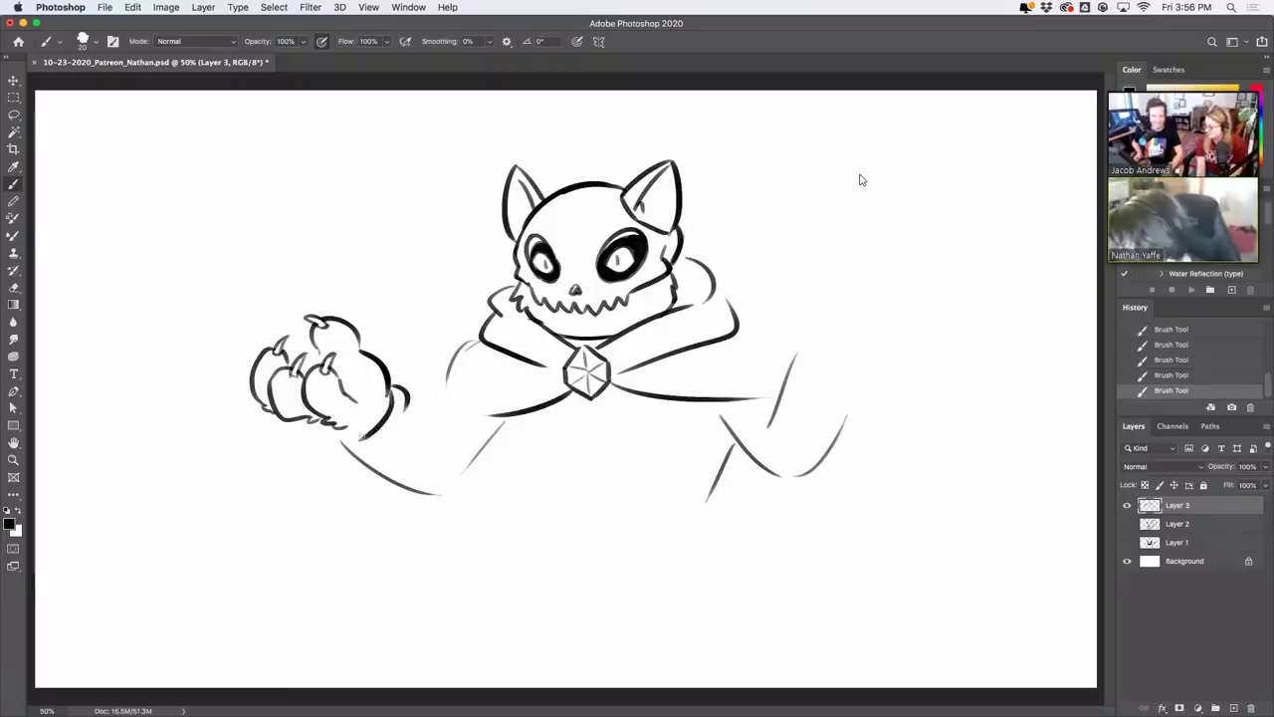
Shade the sleeve opening beneath the palm in black
mouse_move(337, 439)
mouse_down()
mouse_move(374, 426)
mouse_move(336, 442)
mouse_up()
key(super+z)
key(super+z)
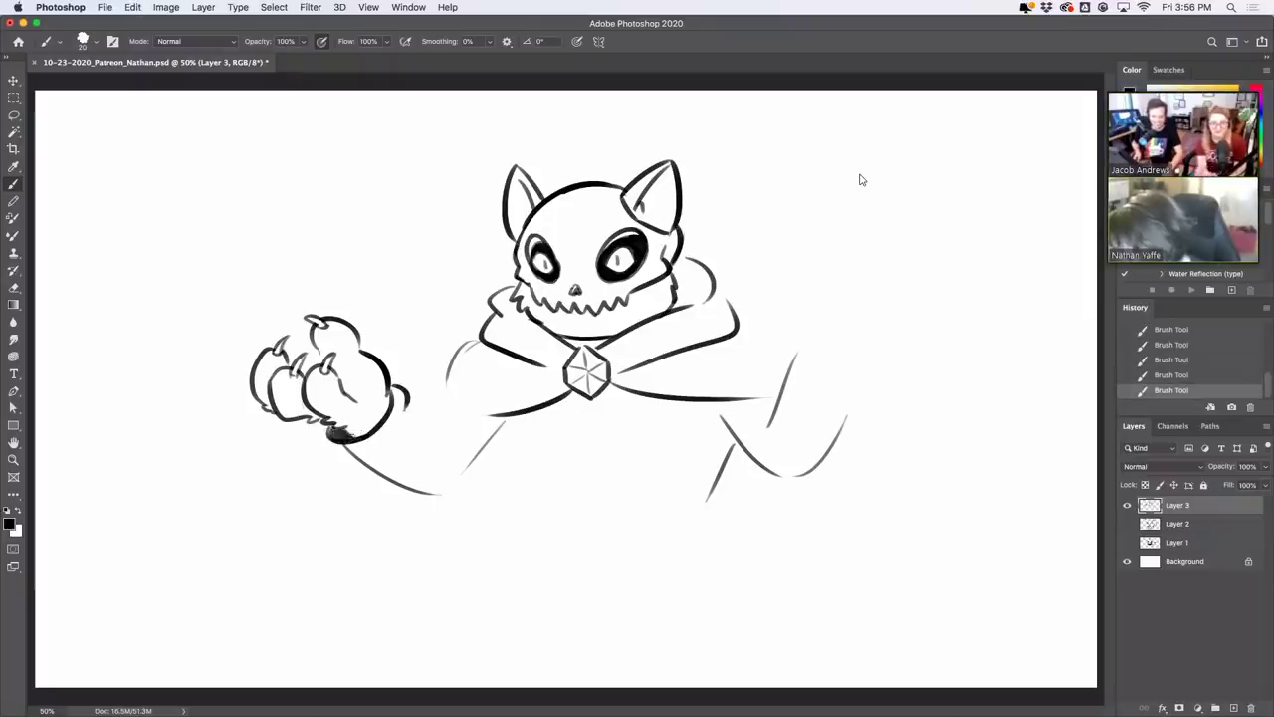
Draw the rounded cuff below the paw and replace the forearm's lower guide line with a bold curved underside
mouse_move(323, 429)
mouse_down()
mouse_move(323, 440)
mouse_move(370, 441)
mouse_move(320, 438)
mouse_move(367, 456)
mouse_move(325, 442)
mouse_move(382, 449)
mouse_move(338, 450)
mouse_move(383, 439)
mouse_move(450, 495)
mouse_up()
key(super+z)
key(super+z)
key(super+z)
key(super+z)
key(super+z)
drag(350, 464, 444, 494)
mouse_move(348, 456)
mouse_down()
mouse_move(376, 436)
mouse_move(384, 448)
mouse_move(366, 465)
mouse_move(407, 478)
mouse_move(454, 471)
mouse_move(419, 486)
mouse_move(440, 482)
mouse_move(471, 440)
mouse_up()
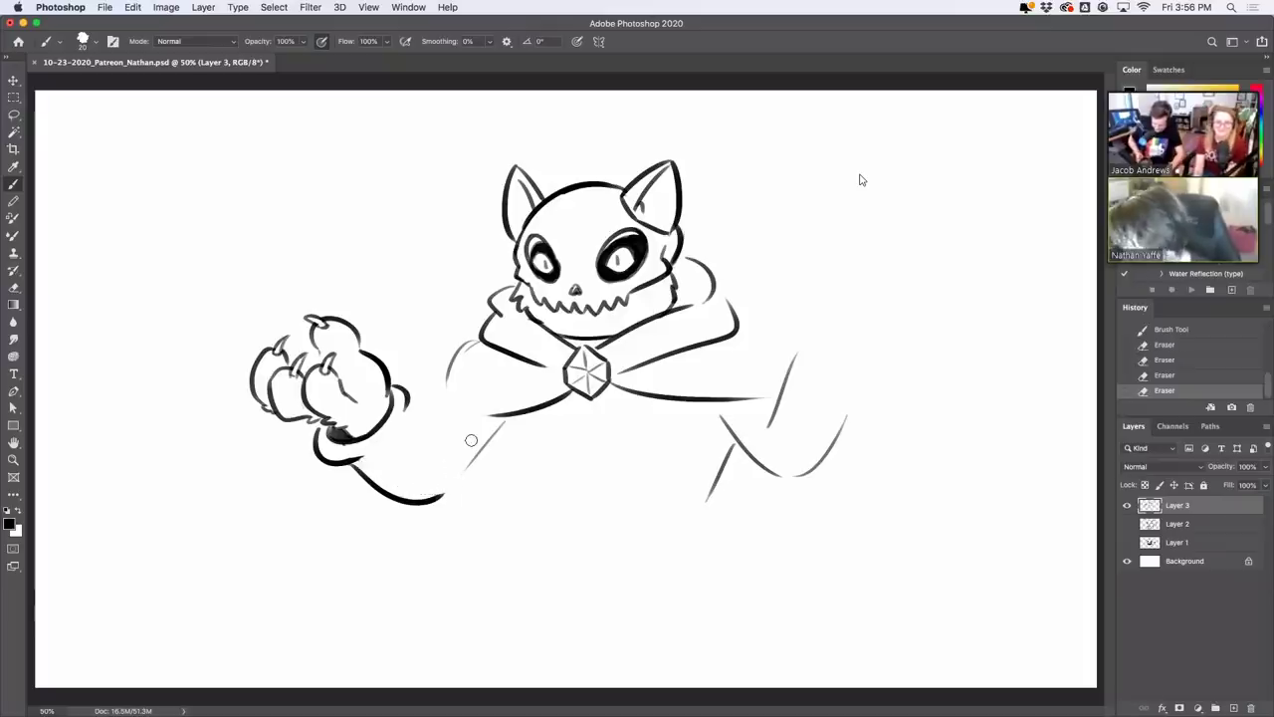
Draw the left forearm's upper edge and the cloak draping over the shoulder, with folded edges near the elbow
mouse_move(409, 406)
mouse_down()
mouse_move(457, 446)
mouse_move(488, 415)
mouse_move(457, 401)
mouse_move(491, 417)
mouse_move(518, 397)
mouse_move(441, 396)
mouse_move(520, 384)
mouse_move(445, 396)
mouse_move(517, 386)
mouse_move(470, 384)
mouse_move(433, 401)
mouse_move(509, 402)
mouse_move(438, 397)
mouse_move(518, 384)
mouse_move(485, 366)
mouse_move(460, 390)
mouse_move(492, 415)
mouse_move(492, 381)
mouse_move(450, 405)
mouse_move(441, 396)
mouse_move(467, 363)
mouse_move(430, 395)
mouse_move(480, 338)
mouse_up()
key(super+z)
key(super+z)
key(super+z)
key(super+z)
key(ctrl+z)
key(ctrl+z)
key(super+z)
key(super+z)
key(super+z)
key(super+z)
key(super+z)
key(super+z)
key(super+z)
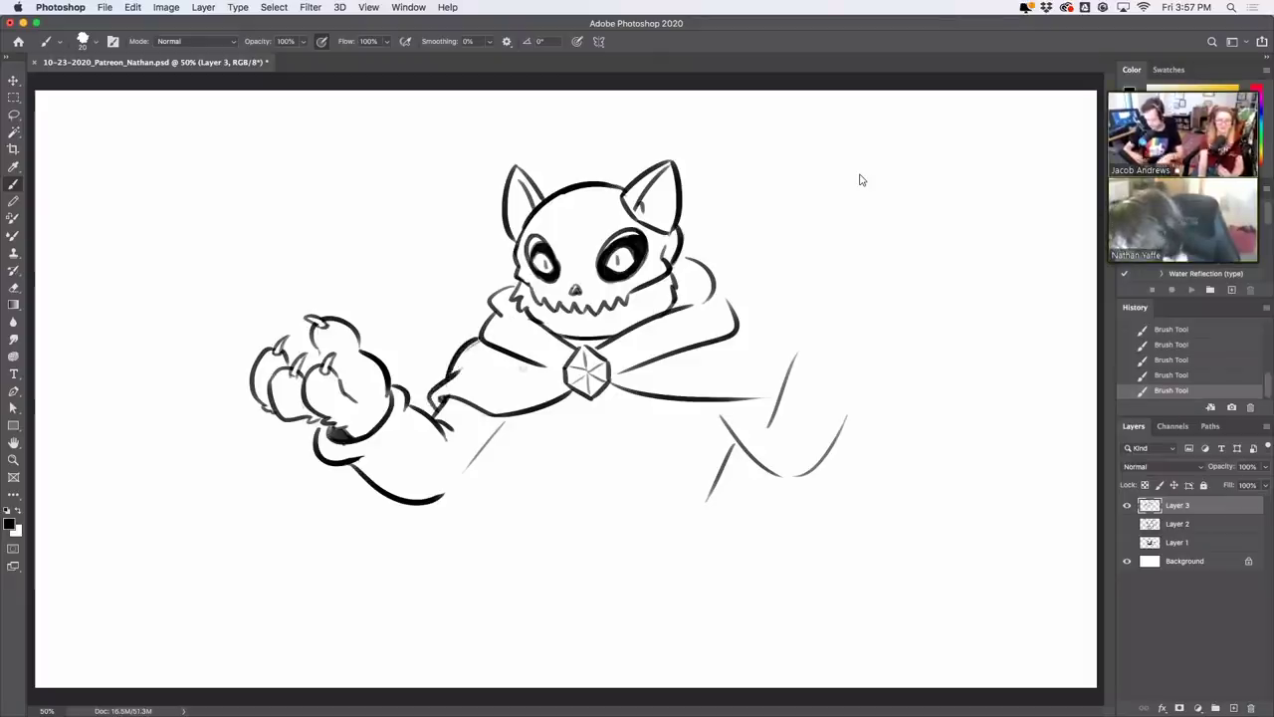
Add a fold line in the cloak toward the gem and ink the left upper arm's underside
key(super+z)
drag(482, 394, 563, 375)
key(super+z)
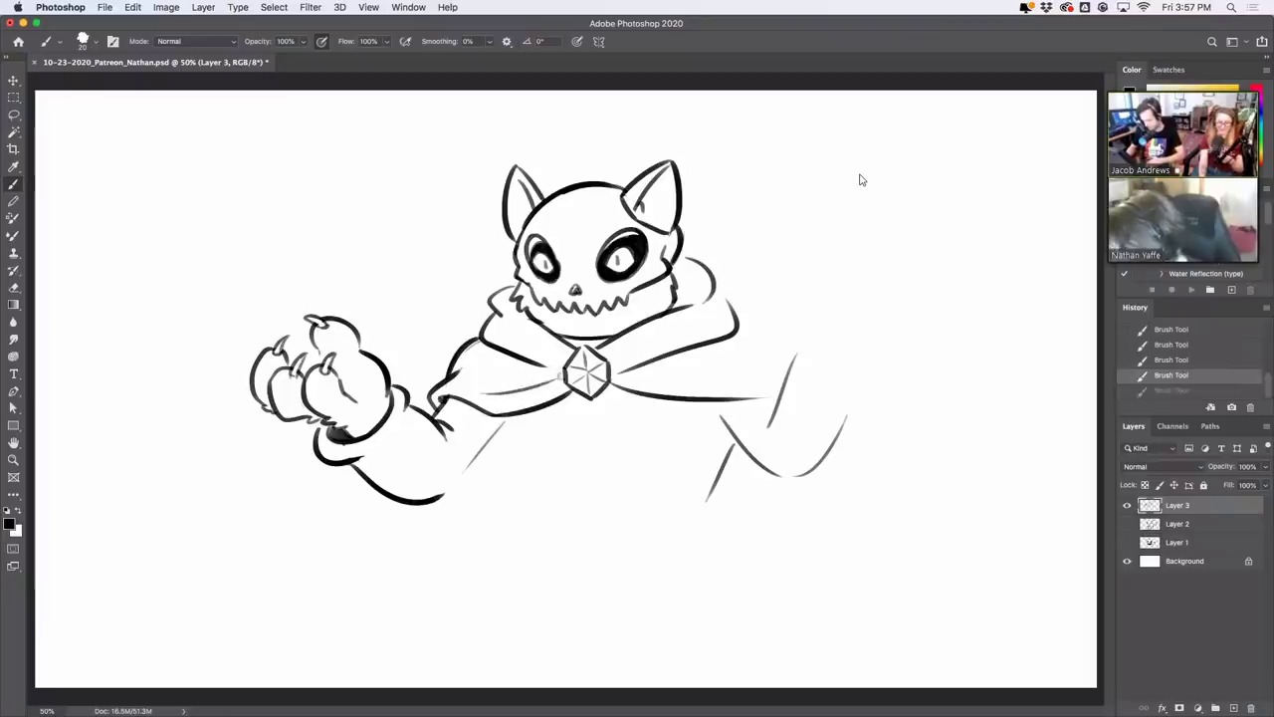
drag(487, 445, 508, 417)
key(super+z)
drag(449, 488, 507, 417)
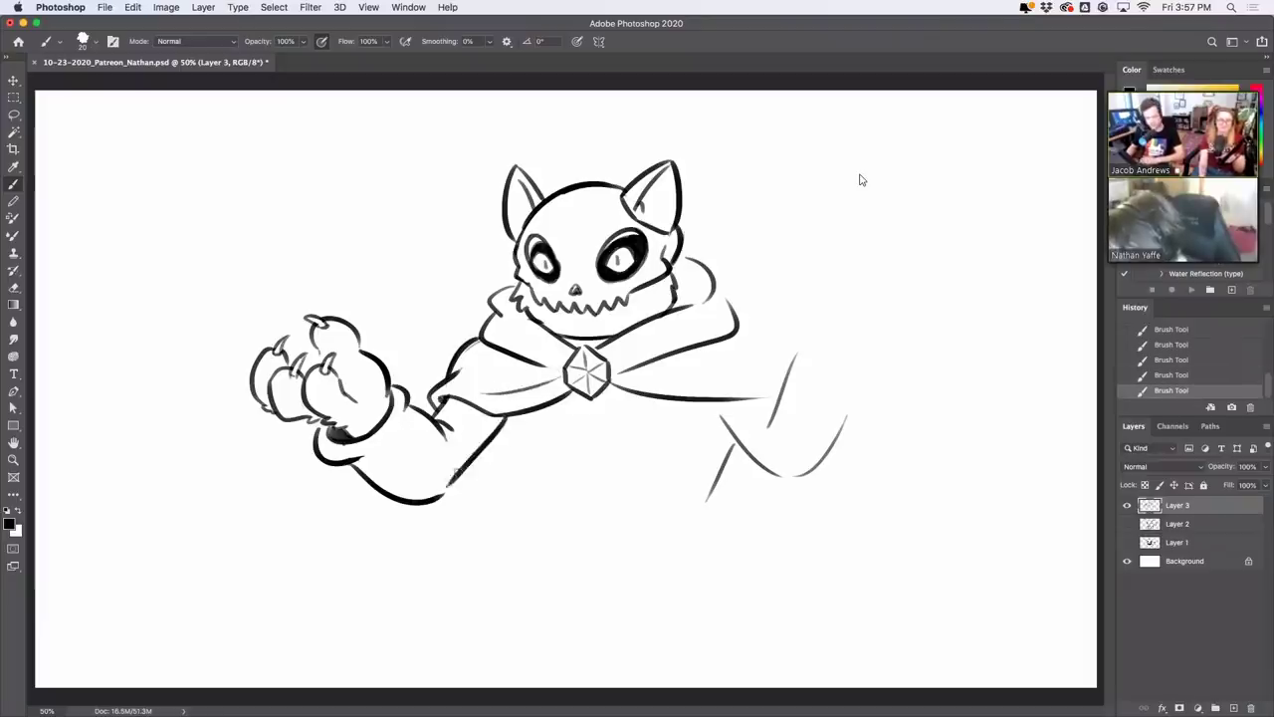
key(super+z)
Draw the torso's left side curving down from the armpit and erase the stray line under the cloak edge
mouse_move(449, 490)
mouse_down()
mouse_move(510, 407)
mouse_move(545, 545)
mouse_up()
key(ctrl+z)
drag(494, 436, 550, 557)
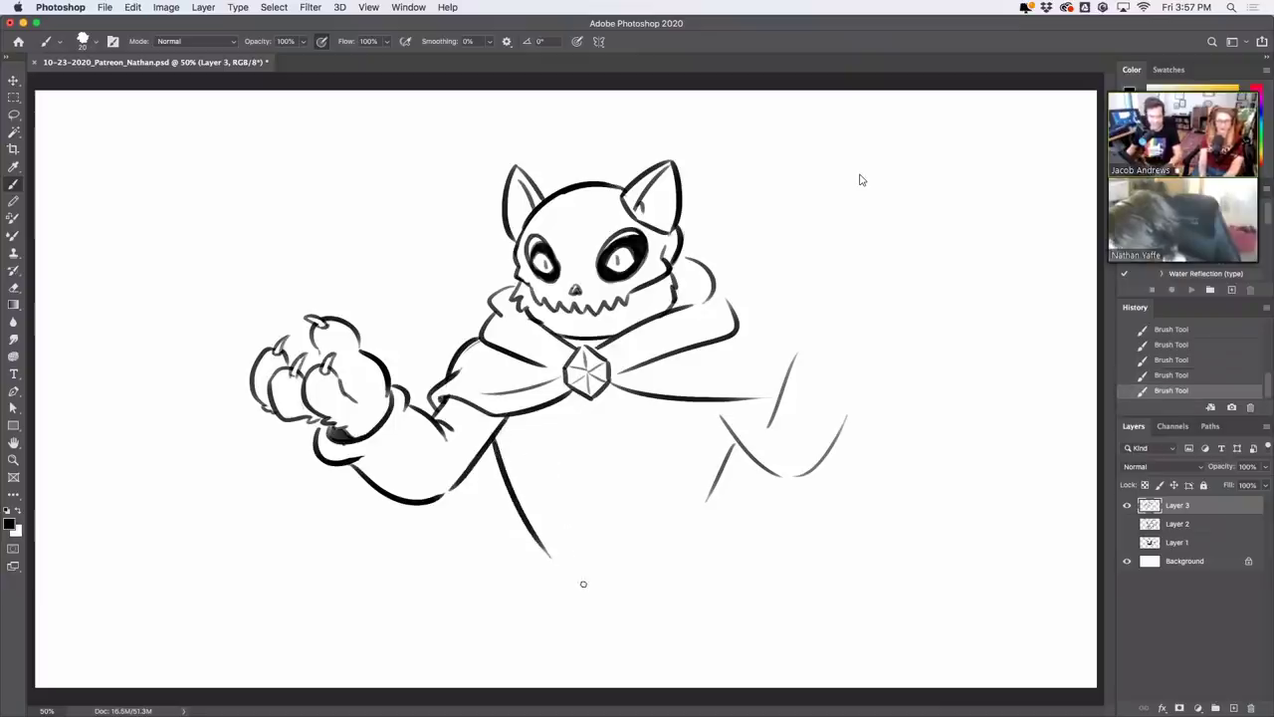
key(ctrl+z)
drag(494, 436, 518, 521)
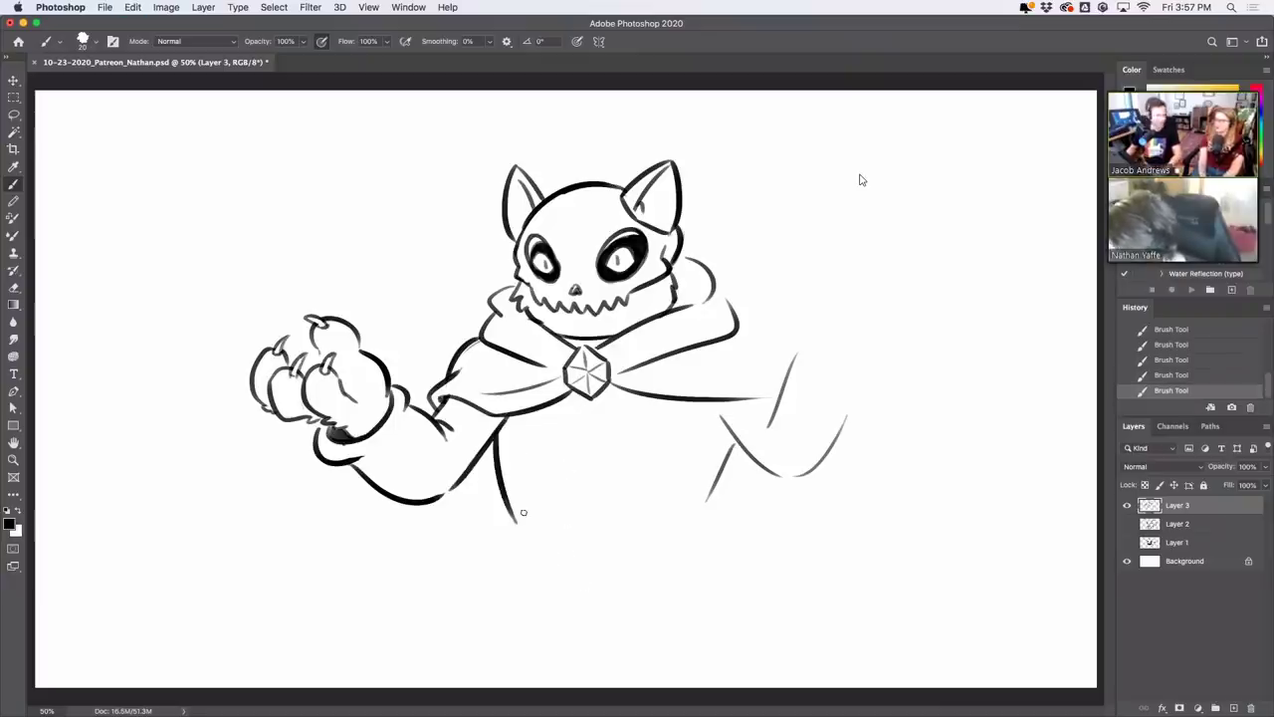
drag(506, 423, 513, 420)
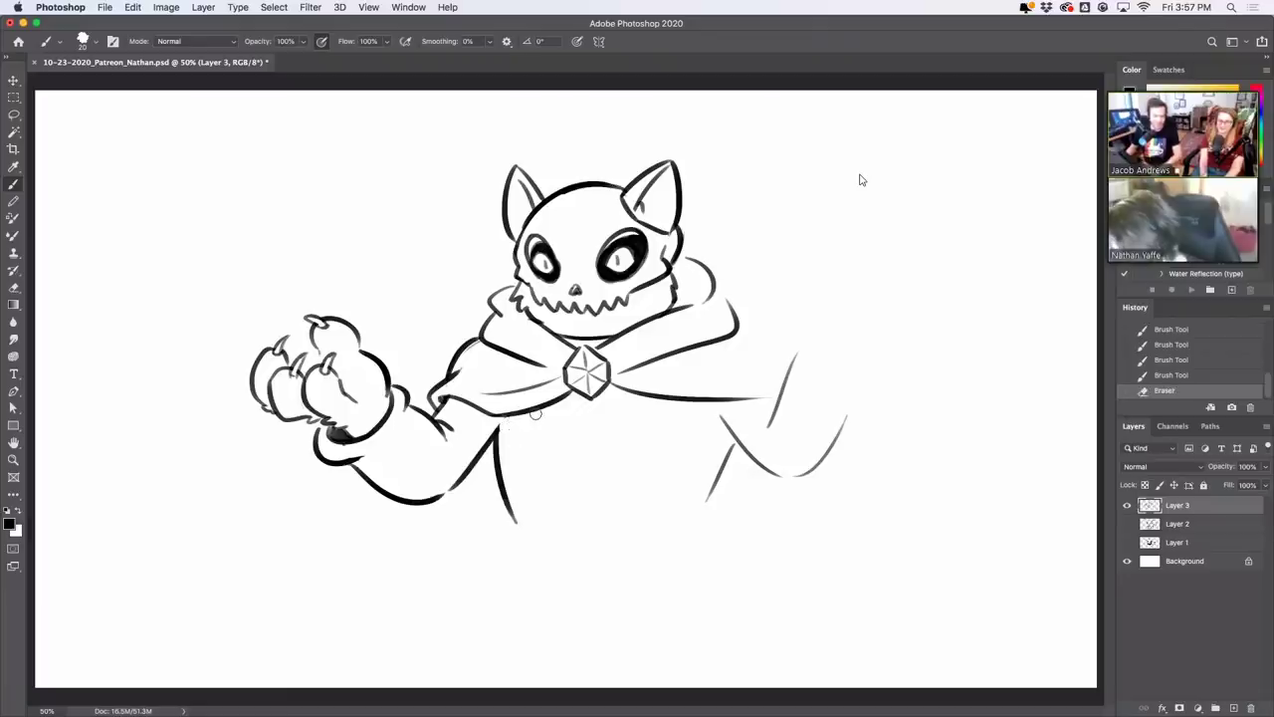
Ink the torso's right side as a bold line curving inward at the waist
drag(735, 440, 701, 510)
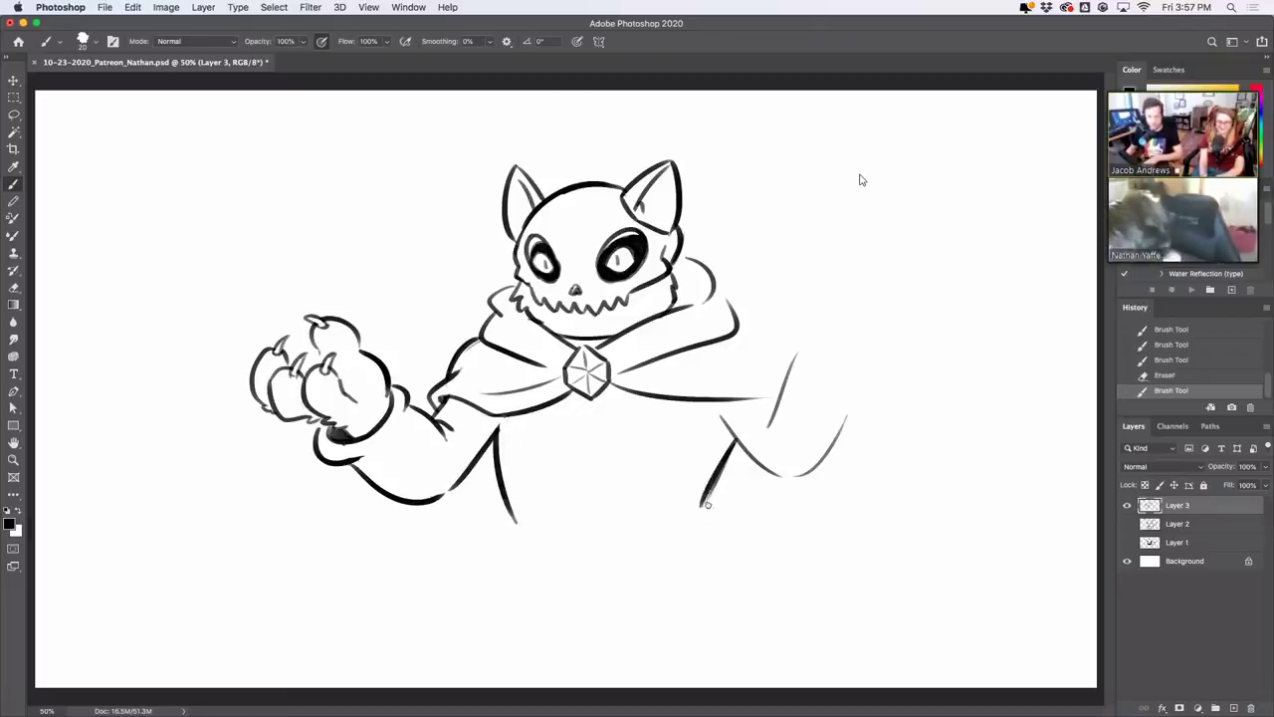
key(ctrl+z)
drag(734, 442, 694, 522)
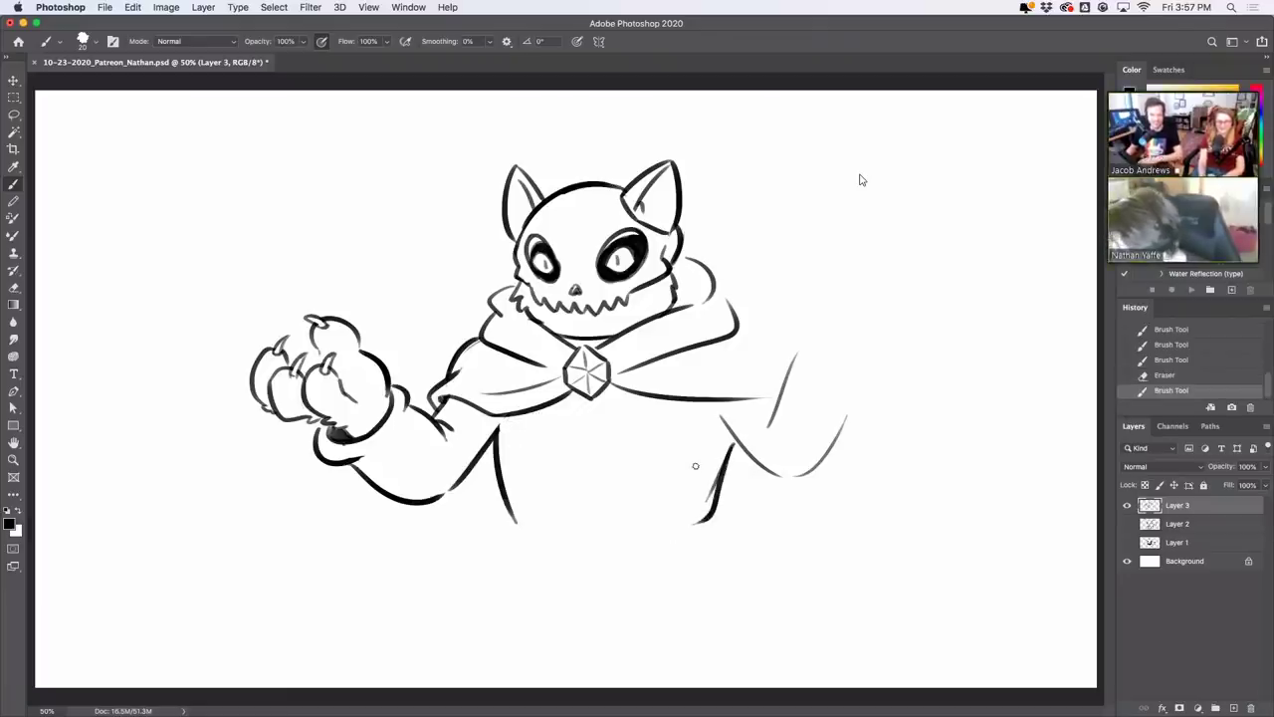
Round off the torso's lower corners with short curves that start the waistline on both sides
key(e)
mouse_move(509, 522)
mouse_down()
mouse_move(528, 534)
mouse_move(530, 513)
mouse_move(554, 521)
mouse_up()
key(ctrl+z)
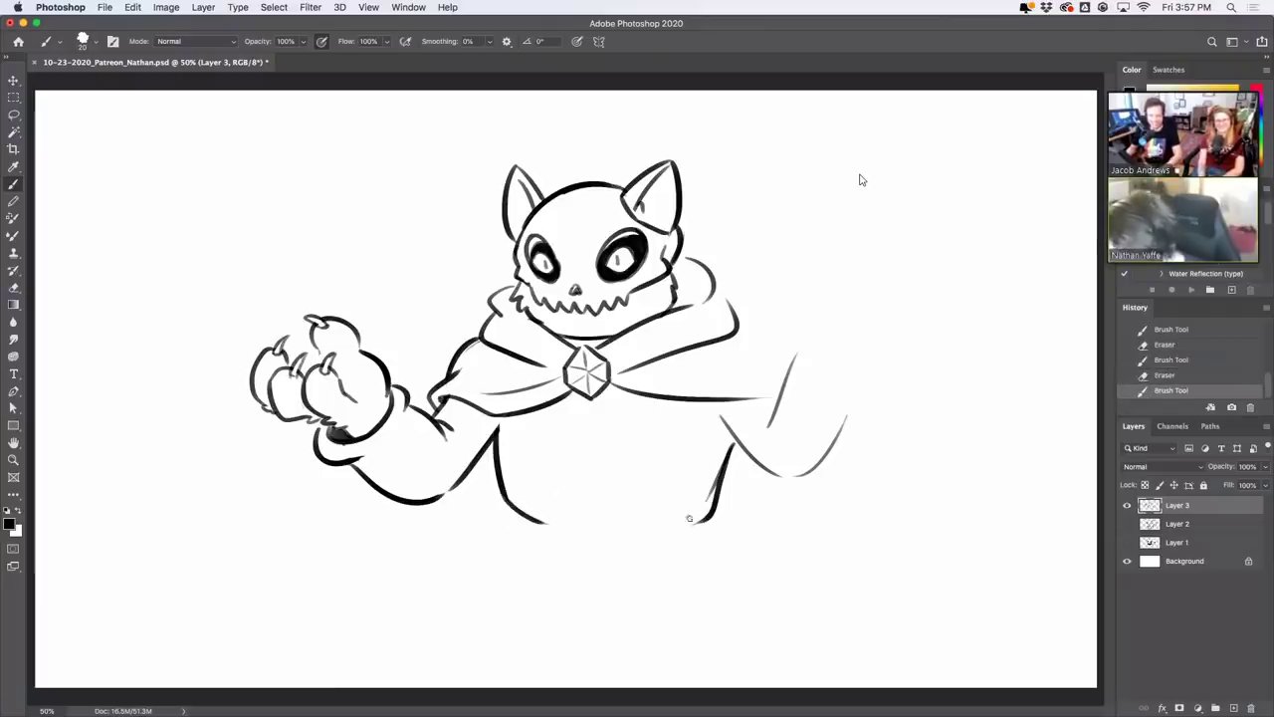
drag(683, 524, 724, 505)
key(ctrl+z)
key(ctrl+z)
drag(314, 340, 322, 362)
key(ctrl+z)
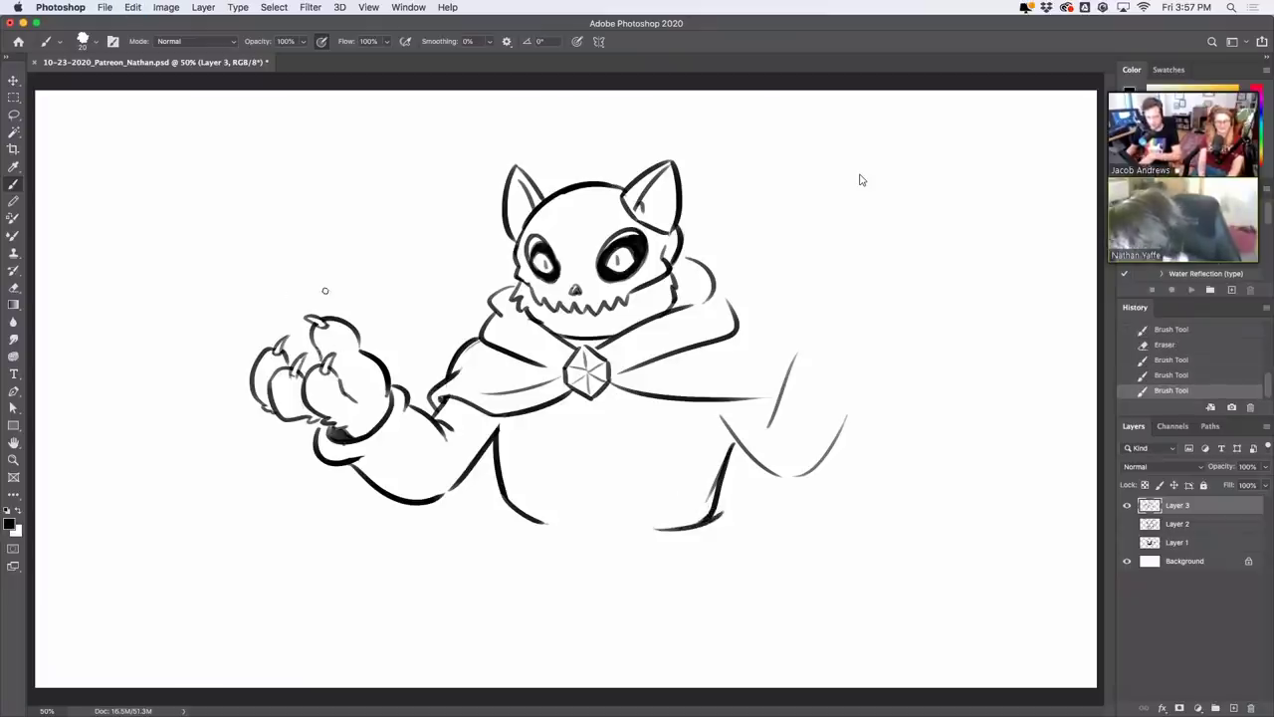
Draw the robe's two bold skirt lines flaring down from the waist corners and clean up the overshoot at the right waist
mouse_move(516, 511)
mouse_down()
mouse_move(493, 658)
mouse_move(482, 615)
mouse_move(482, 673)
mouse_move(464, 657)
mouse_up()
key(super+z)
key(super+z)
key(cmd+z)
drag(511, 509, 457, 681)
drag(709, 522, 782, 678)
key(super+z)
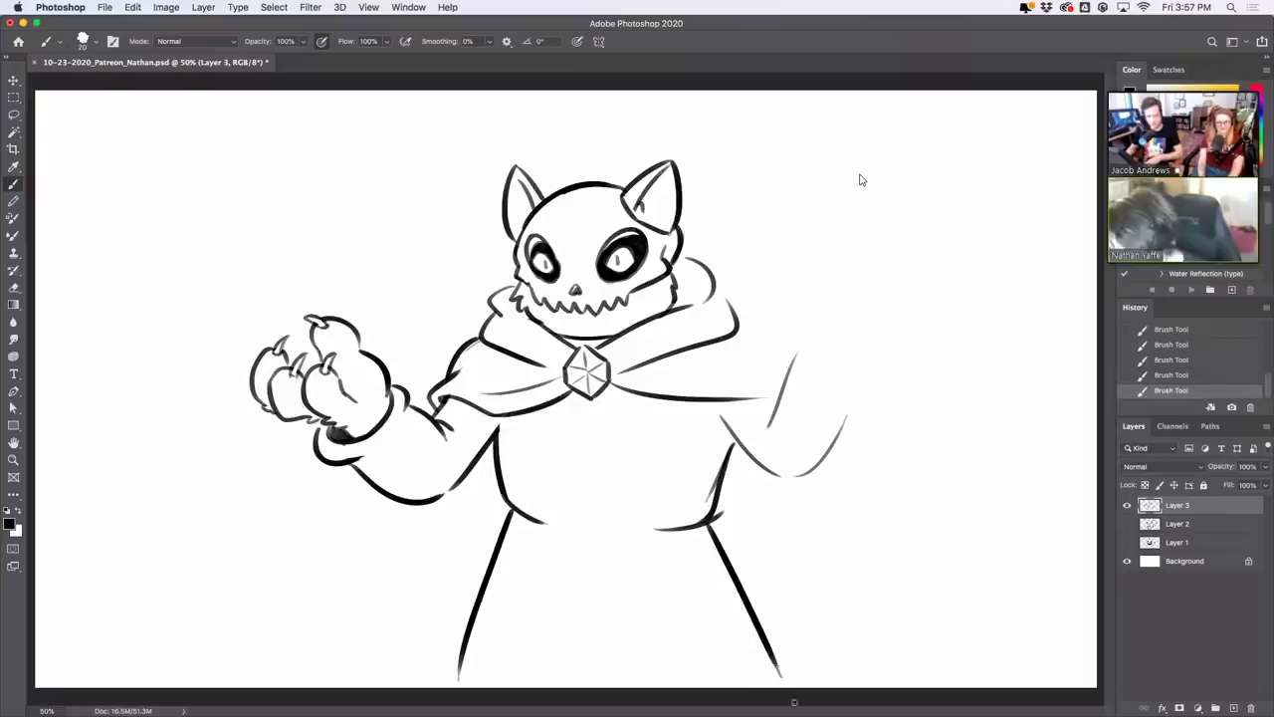
drag(728, 514, 719, 520)
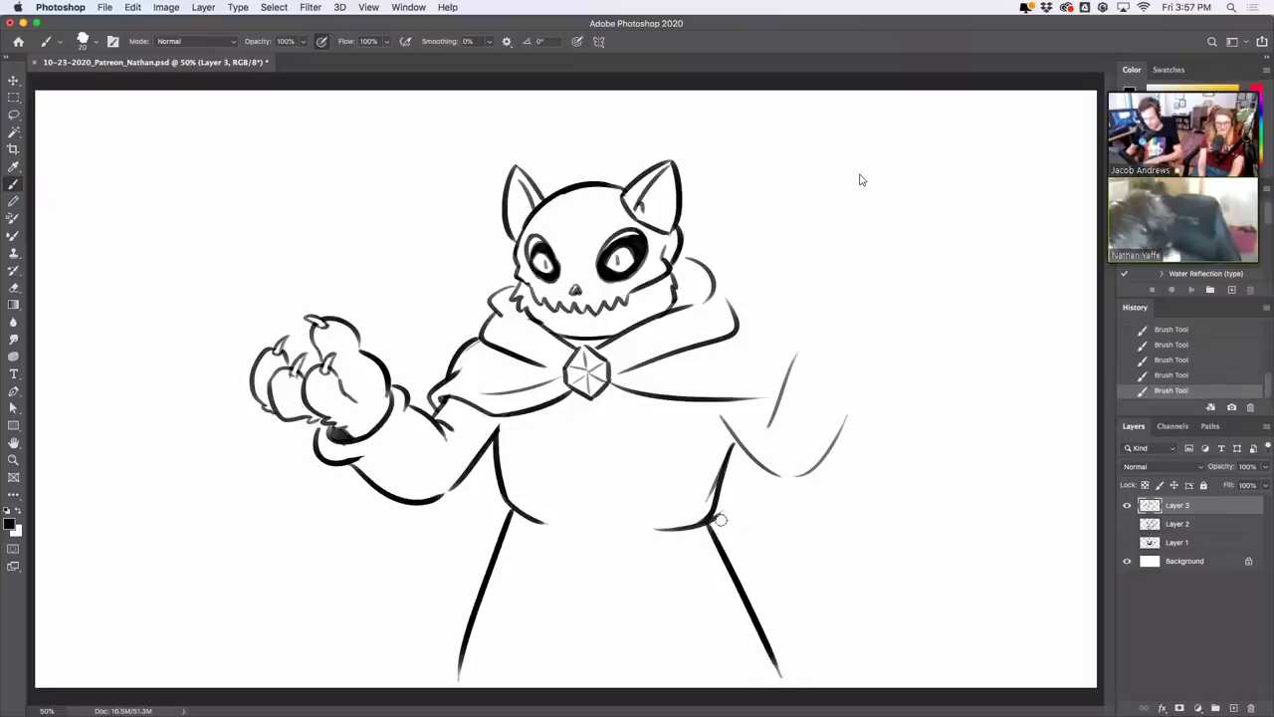
Replace the smooth chin line with a tuft of fur, touch up the mouth area and darken the gap above the gem
mouse_move(580, 336)
mouse_down()
mouse_move(617, 323)
mouse_move(564, 325)
mouse_up()
key(super+z)
key(super+z)
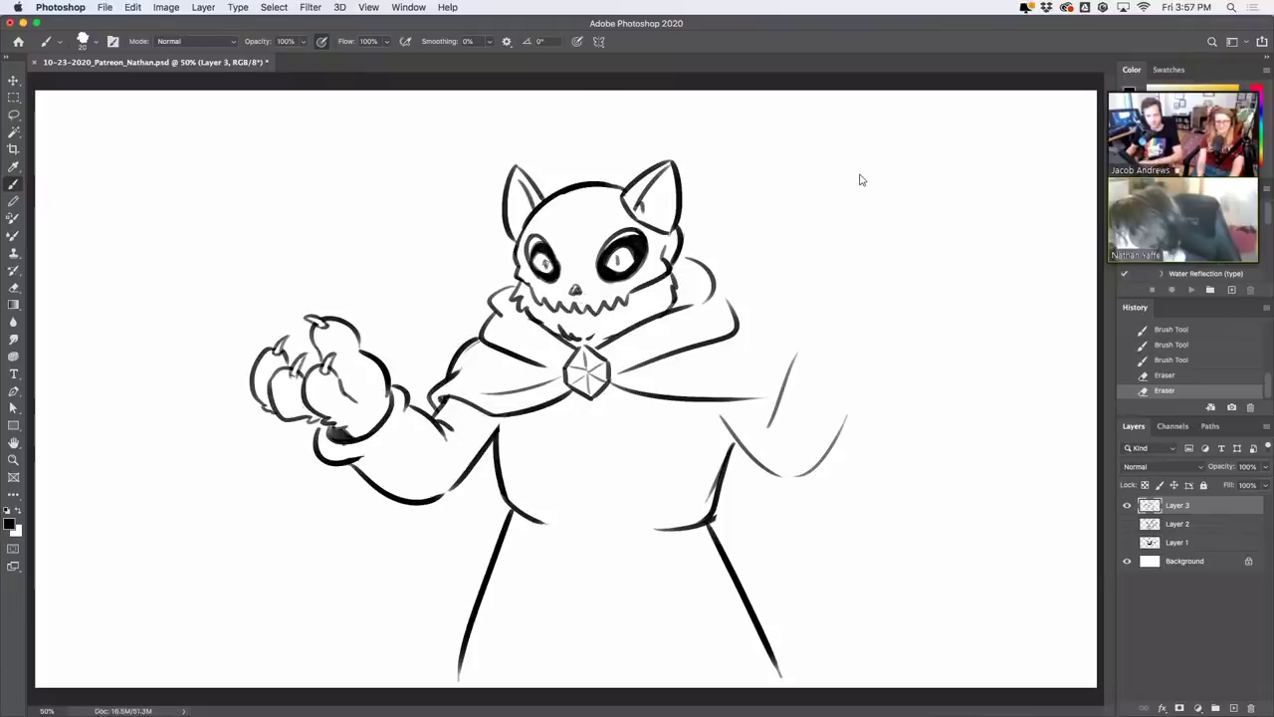
mouse_move(528, 285)
mouse_down()
mouse_move(538, 296)
mouse_move(546, 286)
mouse_up()
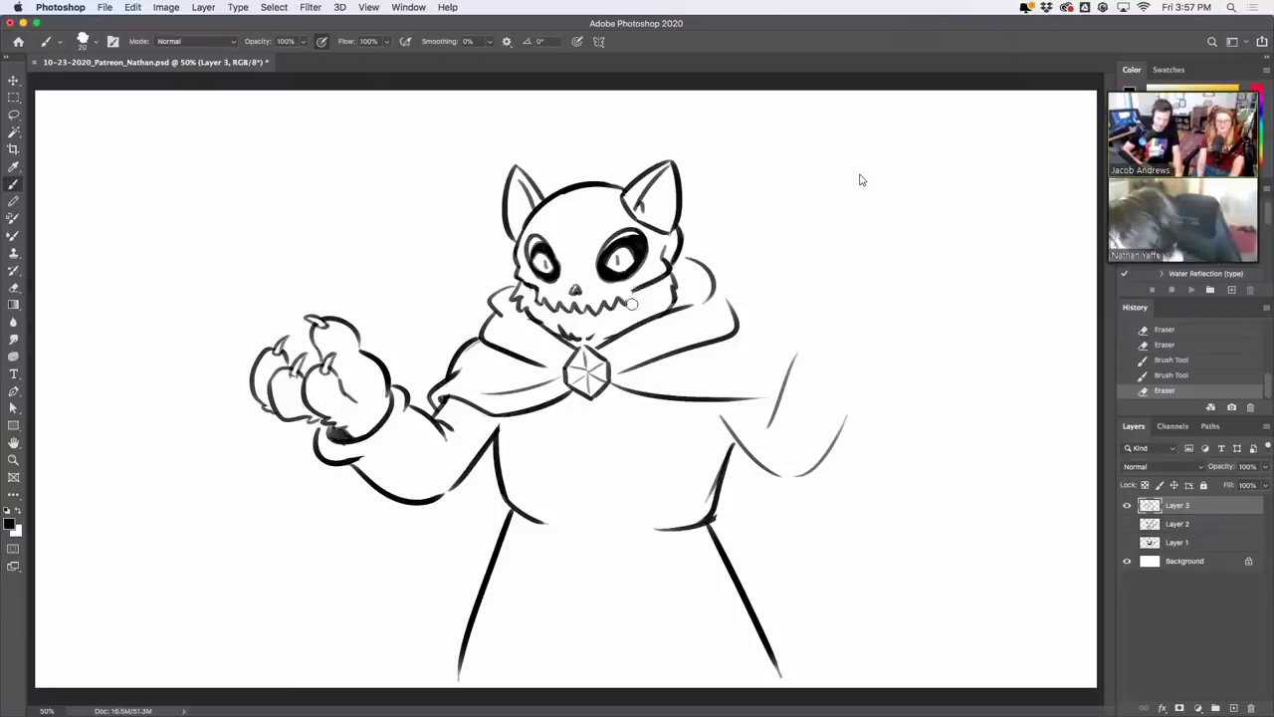
mouse_move(625, 294)
mouse_down()
mouse_move(625, 307)
mouse_move(632, 287)
mouse_move(582, 292)
mouse_up()
key(super+z)
key(super+z)
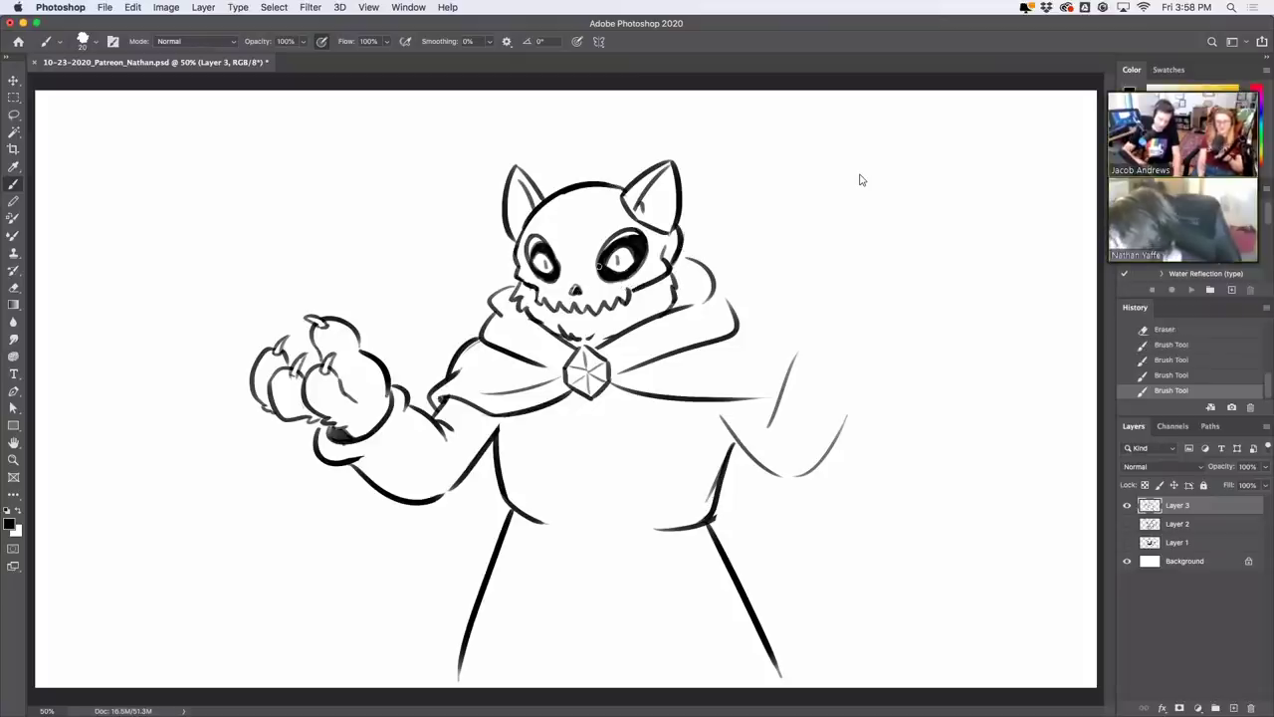
drag(568, 336, 611, 338)
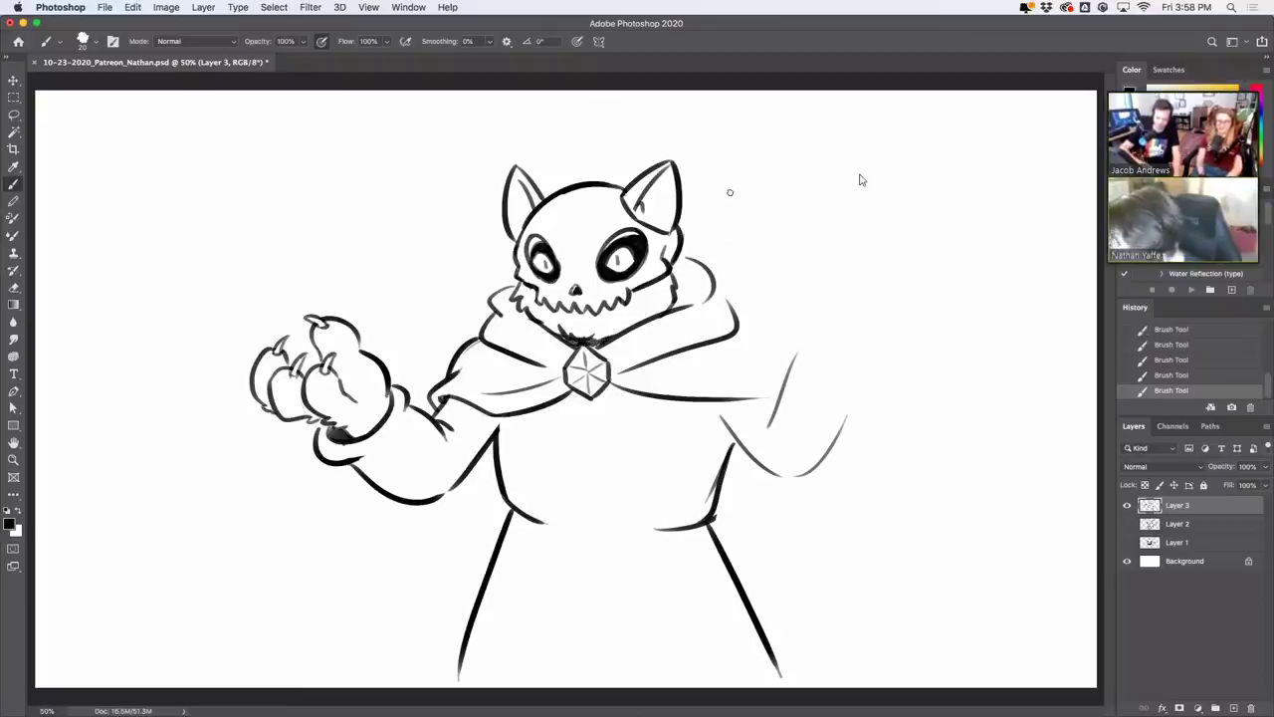
Erase the hood's back fold right of the head and redraw it as a larger rounded fold meeting the collar
drag(693, 258, 708, 296)
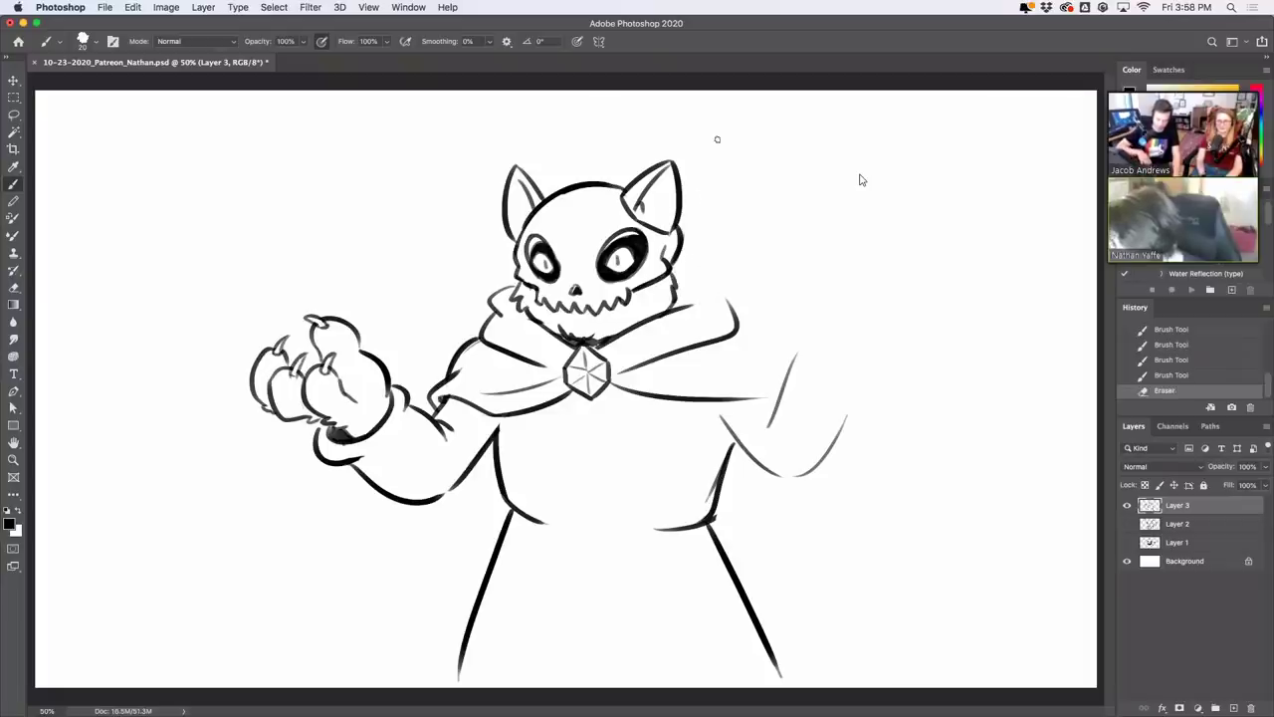
mouse_move(689, 253)
mouse_down()
mouse_move(734, 310)
mouse_move(702, 288)
mouse_up()
key(super+z)
key(super+z)
key(super+z)
drag(629, 341, 700, 291)
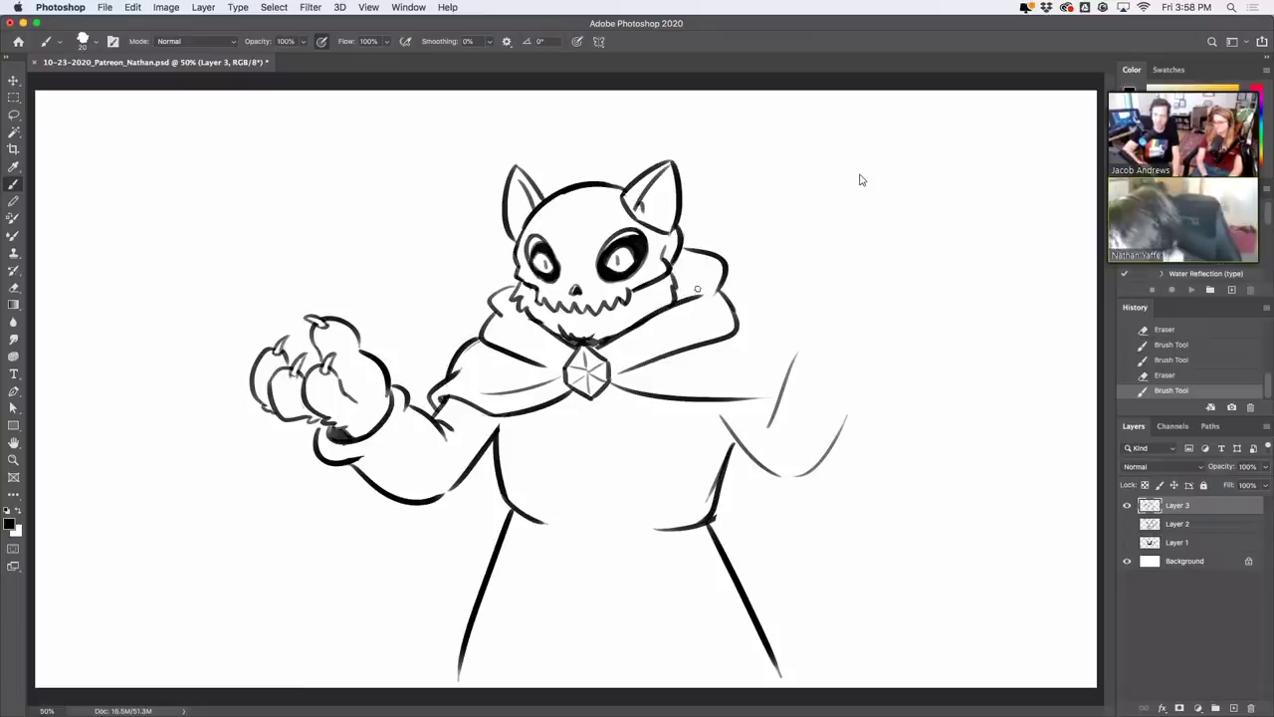
Replace the collar's lower fold with one long line sweeping from the gem over the right shoulder
drag(739, 326, 777, 348)
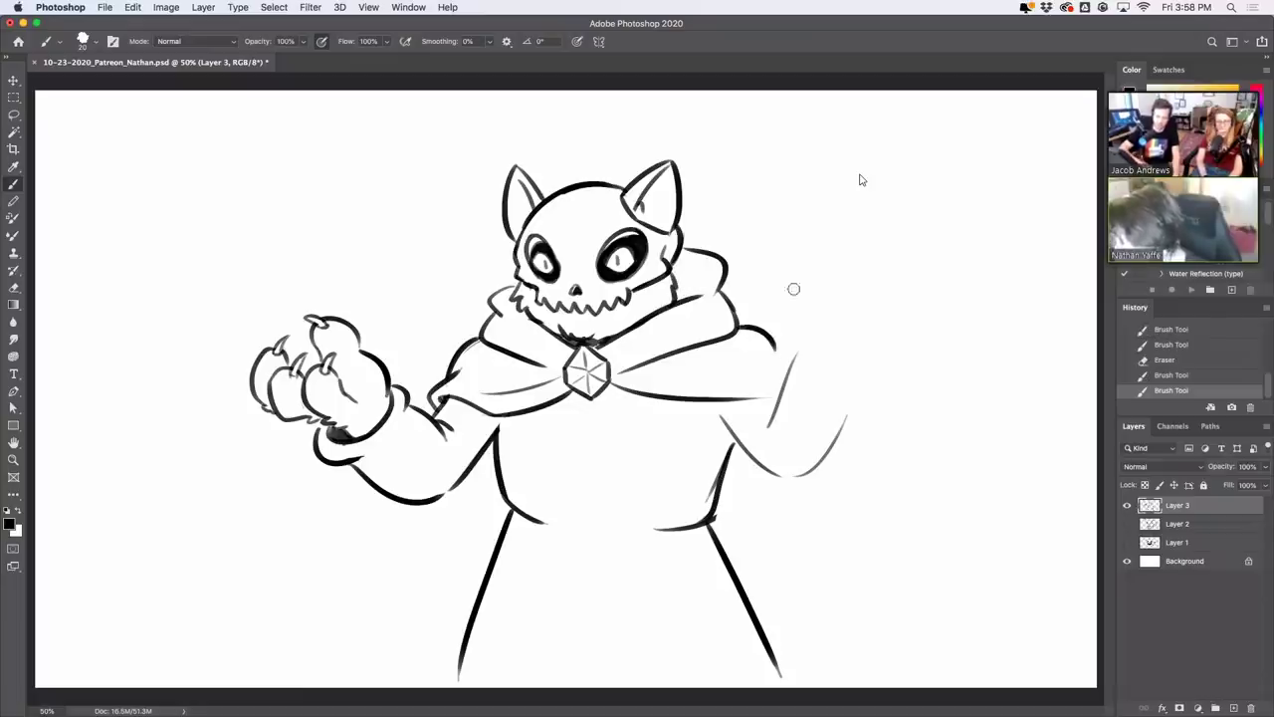
mouse_move(633, 364)
mouse_down()
mouse_move(763, 323)
mouse_move(750, 345)
mouse_move(767, 343)
mouse_up()
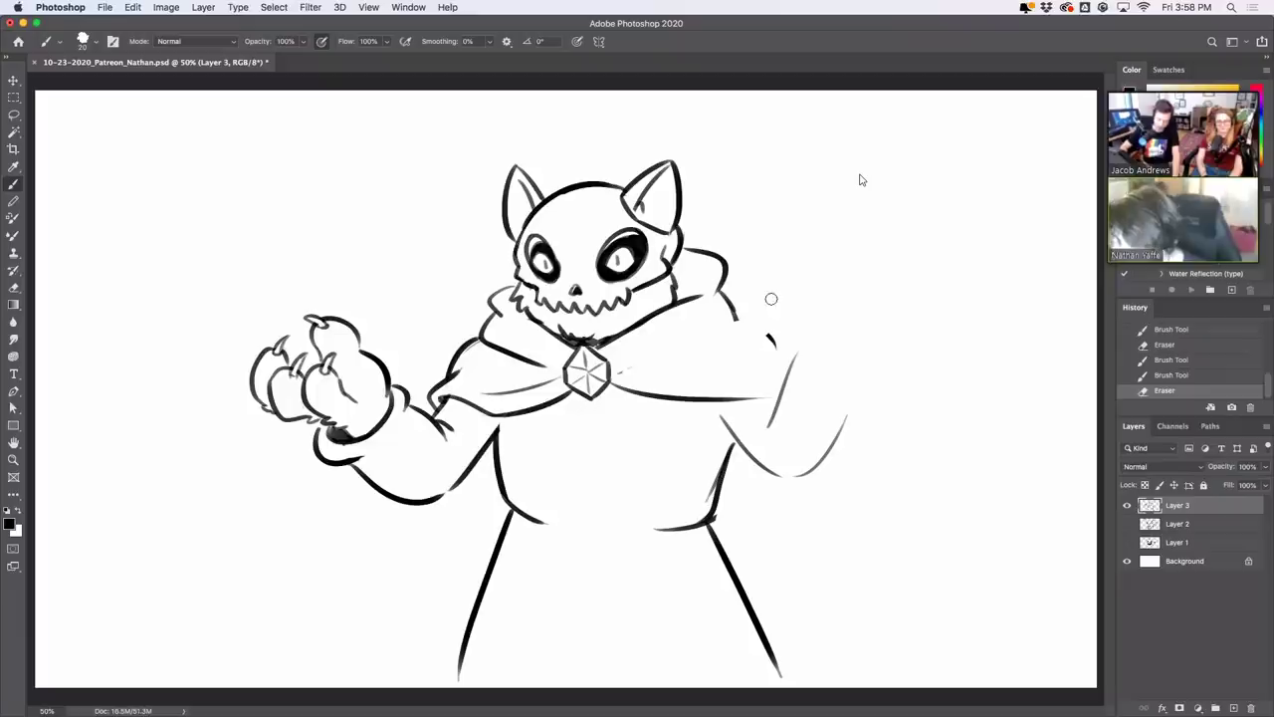
drag(635, 358, 748, 329)
key(ctrl+z)
drag(631, 361, 748, 330)
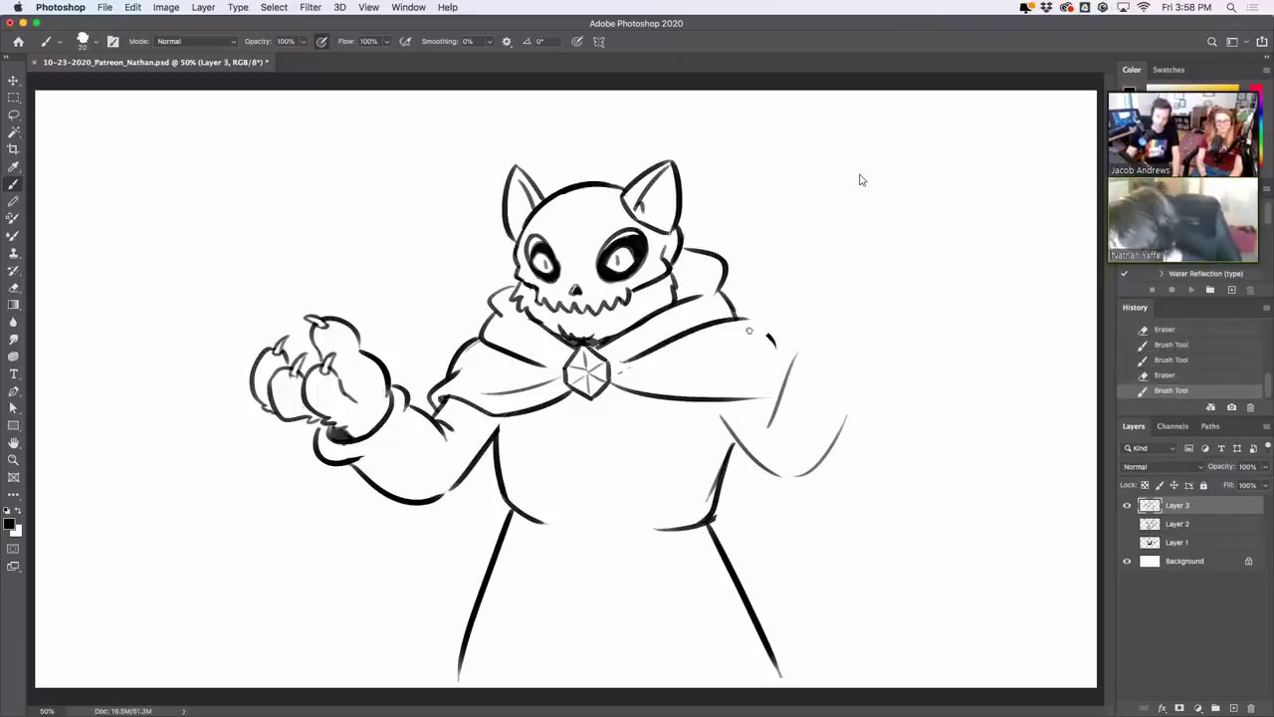
key(ctrl+z)
mouse_move(619, 364)
mouse_down()
mouse_move(736, 323)
mouse_move(776, 350)
mouse_up()
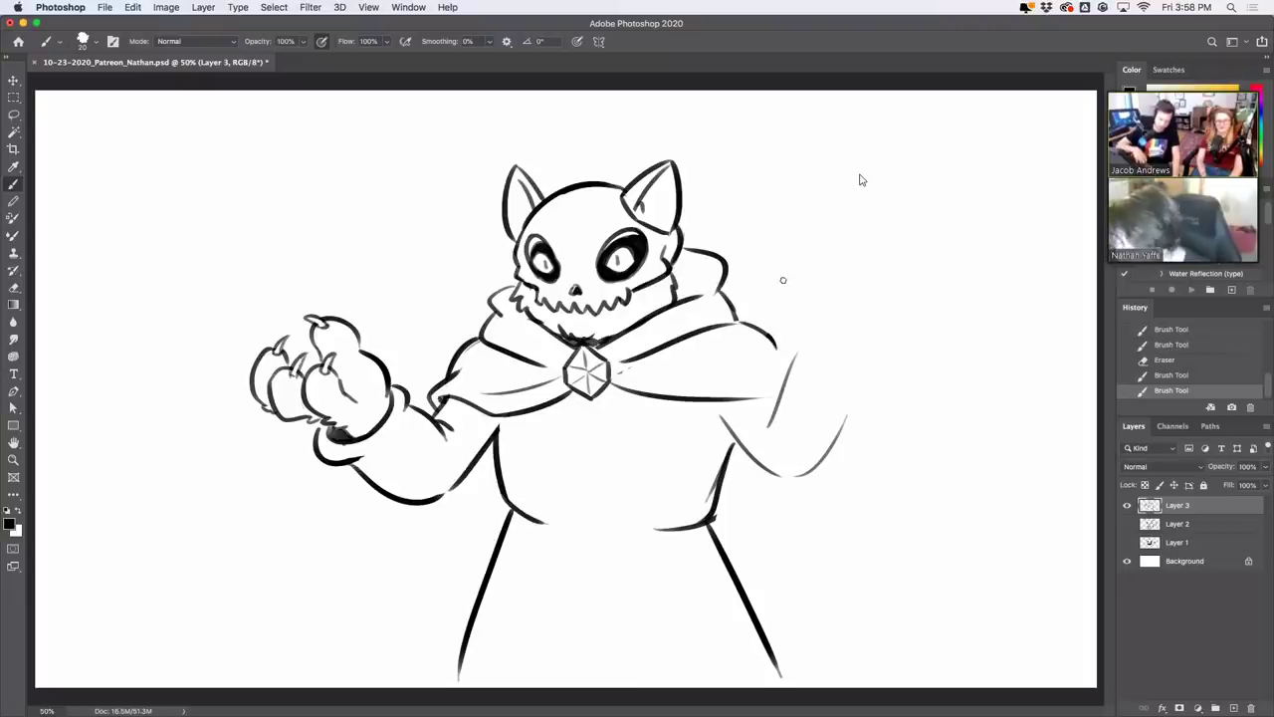
Draw the cape's left edge flaring out from under the raised arm's elbow, ending in a jagged, tattered hem
drag(403, 506, 340, 642)
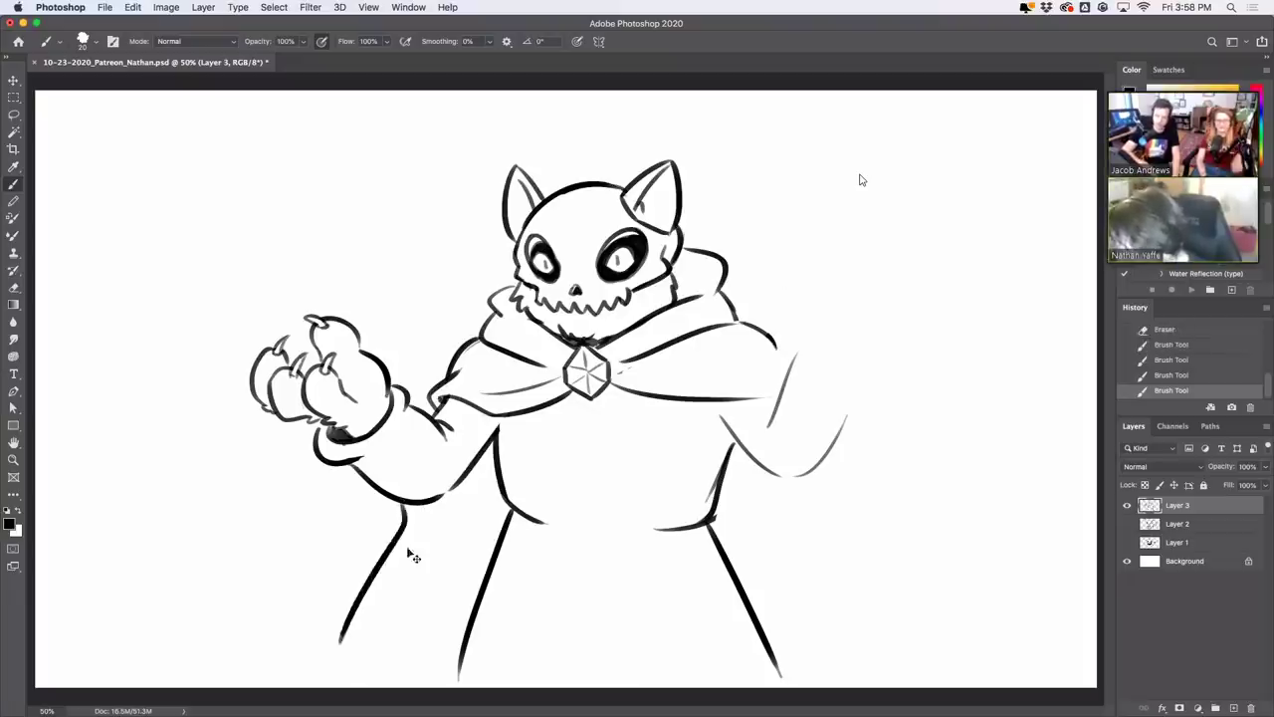
key(ctrl+z)
drag(433, 502, 345, 637)
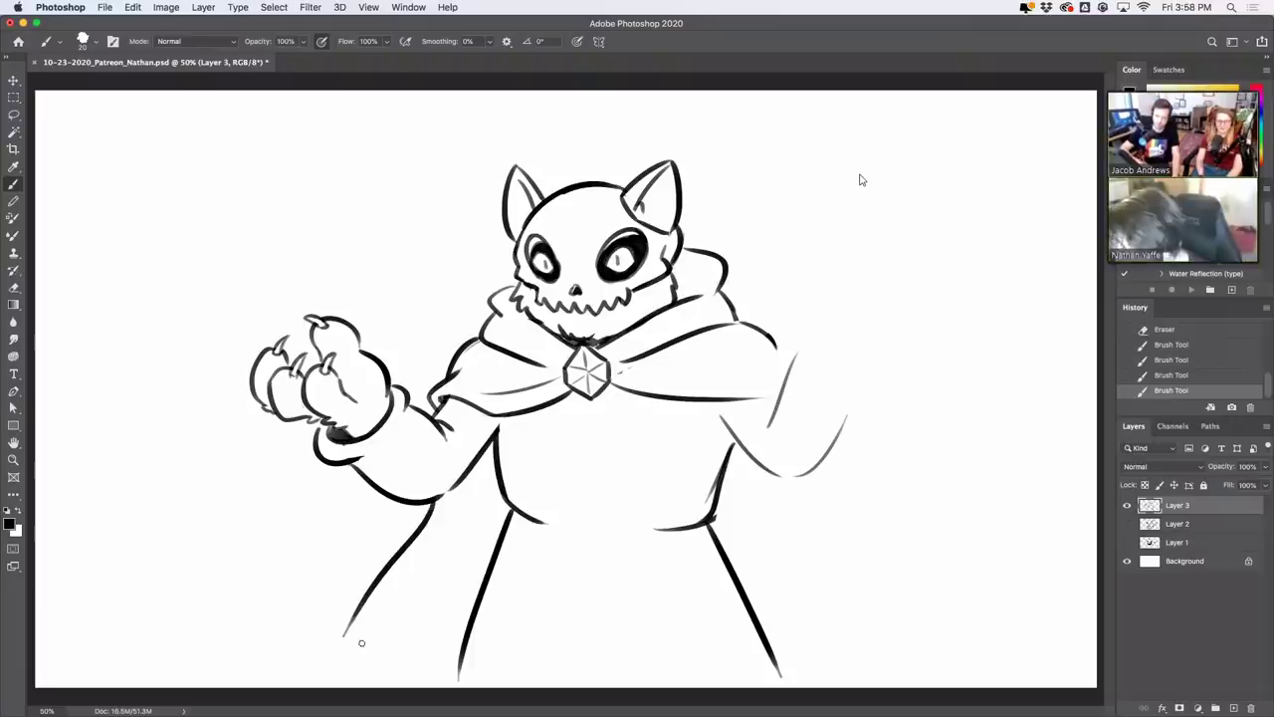
key(super+z)
mouse_move(422, 504)
mouse_down()
mouse_move(214, 648)
mouse_move(306, 655)
mouse_up()
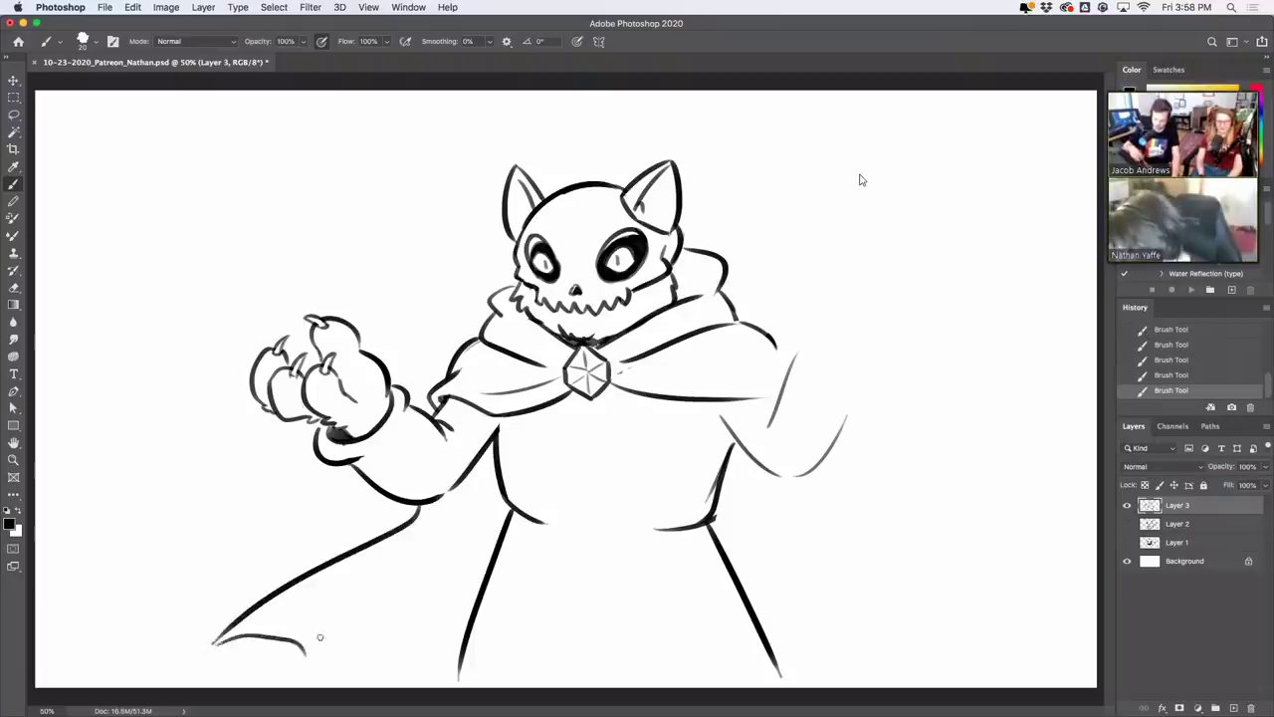
key(super+z)
drag(213, 643, 346, 596)
key(super+z)
mouse_move(229, 629)
mouse_down()
mouse_move(200, 667)
mouse_move(267, 645)
mouse_move(303, 609)
mouse_move(316, 669)
mouse_move(302, 669)
mouse_move(339, 677)
mouse_up()
key(super+z)
Ink the cape's right edge as a nearly vertical line running down from the right elbow
drag(776, 474, 820, 636)
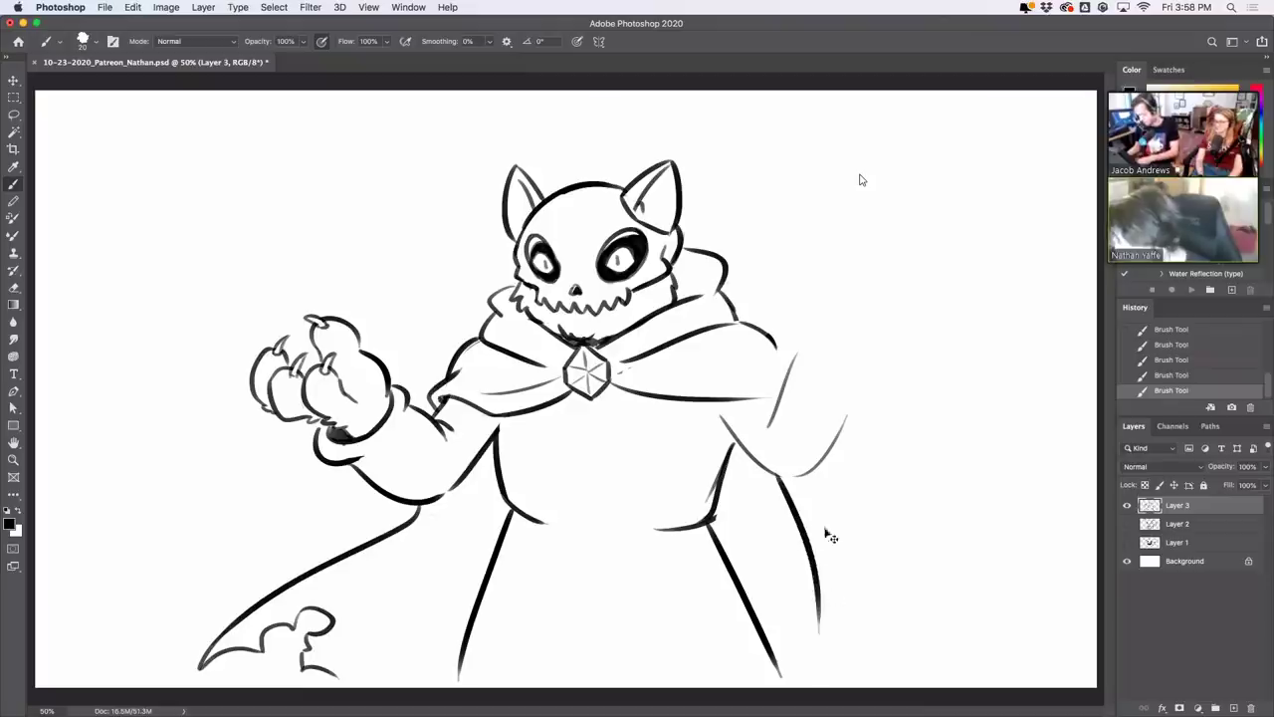
key(super+z)
drag(793, 479, 799, 653)
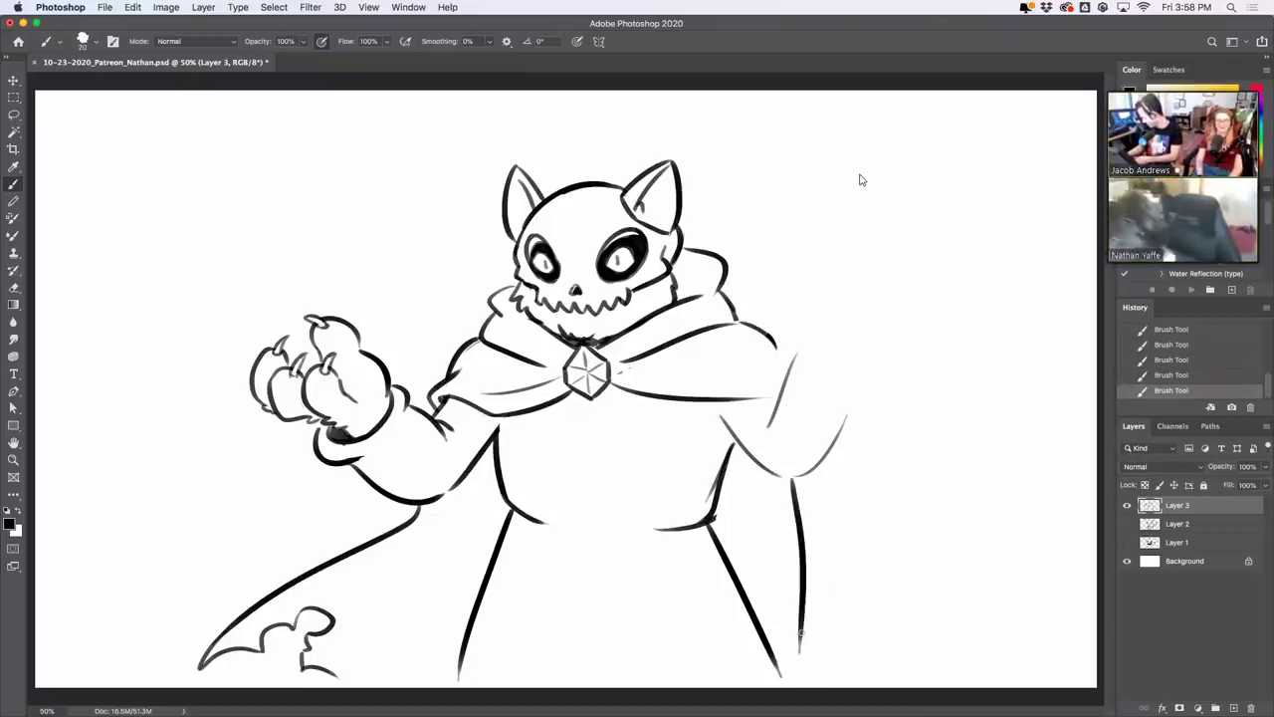
Redraw the nose as two nostril slits and add jagged fur tufts inside both ears
mouse_move(570, 286)
mouse_down()
mouse_move(586, 294)
mouse_move(580, 272)
mouse_up()
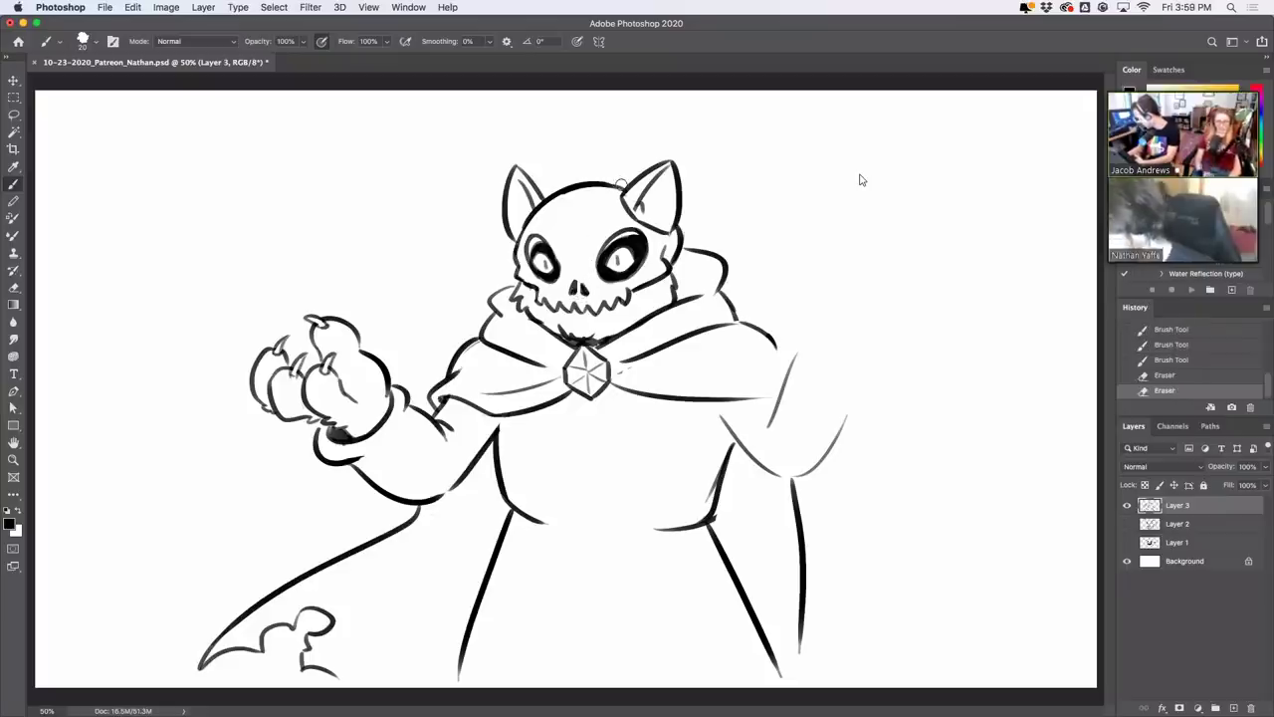
mouse_move(674, 233)
mouse_down()
mouse_move(677, 221)
mouse_move(646, 198)
mouse_move(659, 205)
mouse_up()
drag(521, 215, 534, 207)
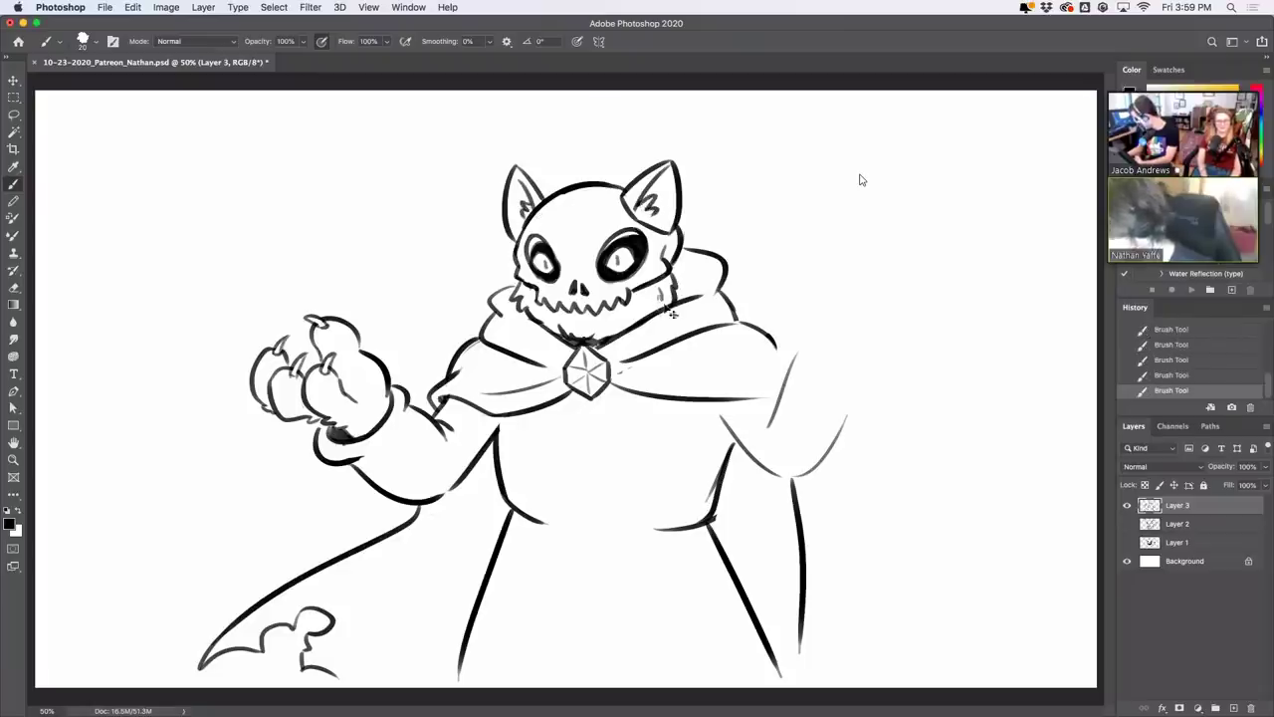
key(super+z)
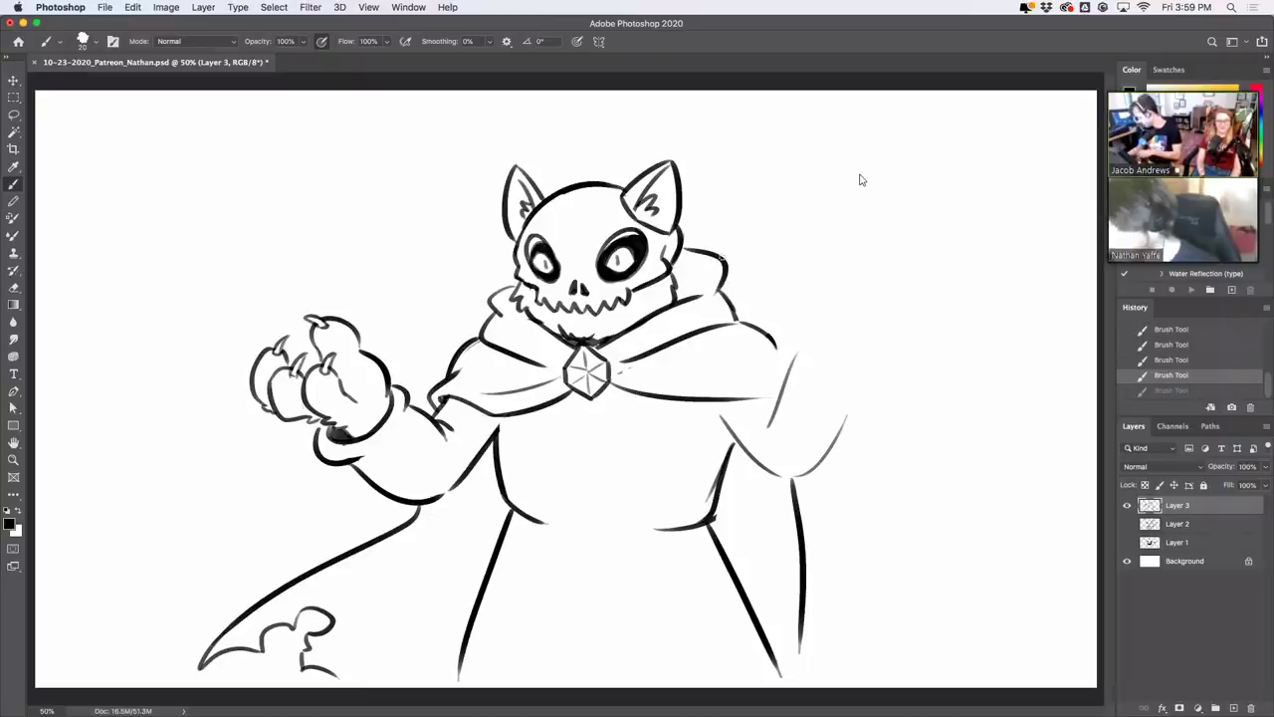
drag(495, 298, 520, 285)
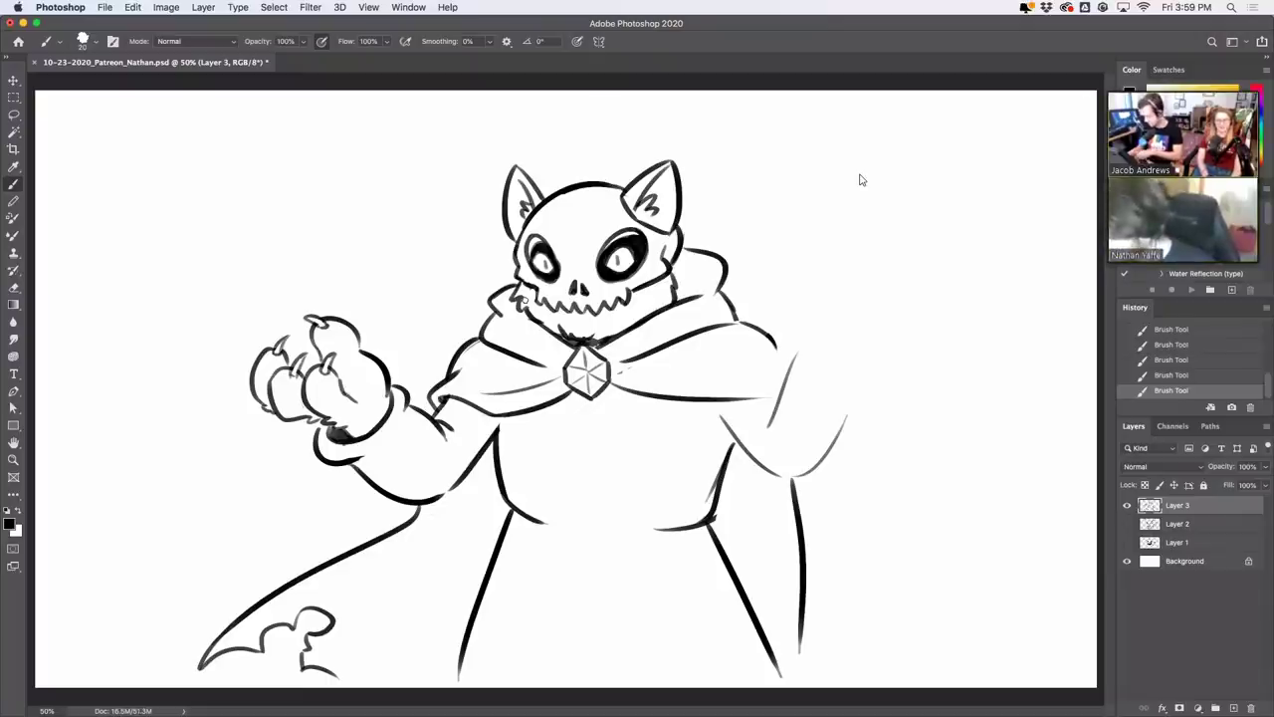
Erase the stray marks right of the gem and refine the fur strokes on the chin
drag(623, 374, 652, 363)
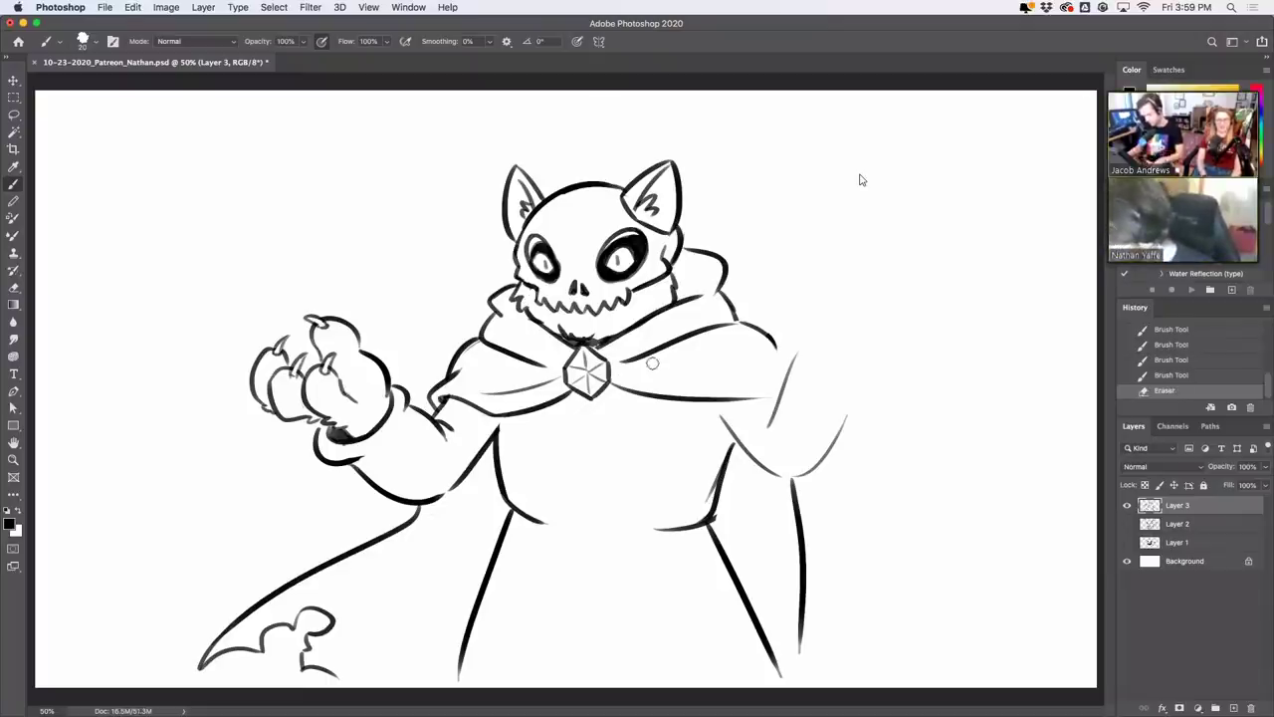
mouse_move(564, 321)
mouse_down()
mouse_move(621, 324)
mouse_move(563, 321)
mouse_move(591, 312)
mouse_move(579, 314)
mouse_up()
key(super+z)
key(super+z)
key(super+z)
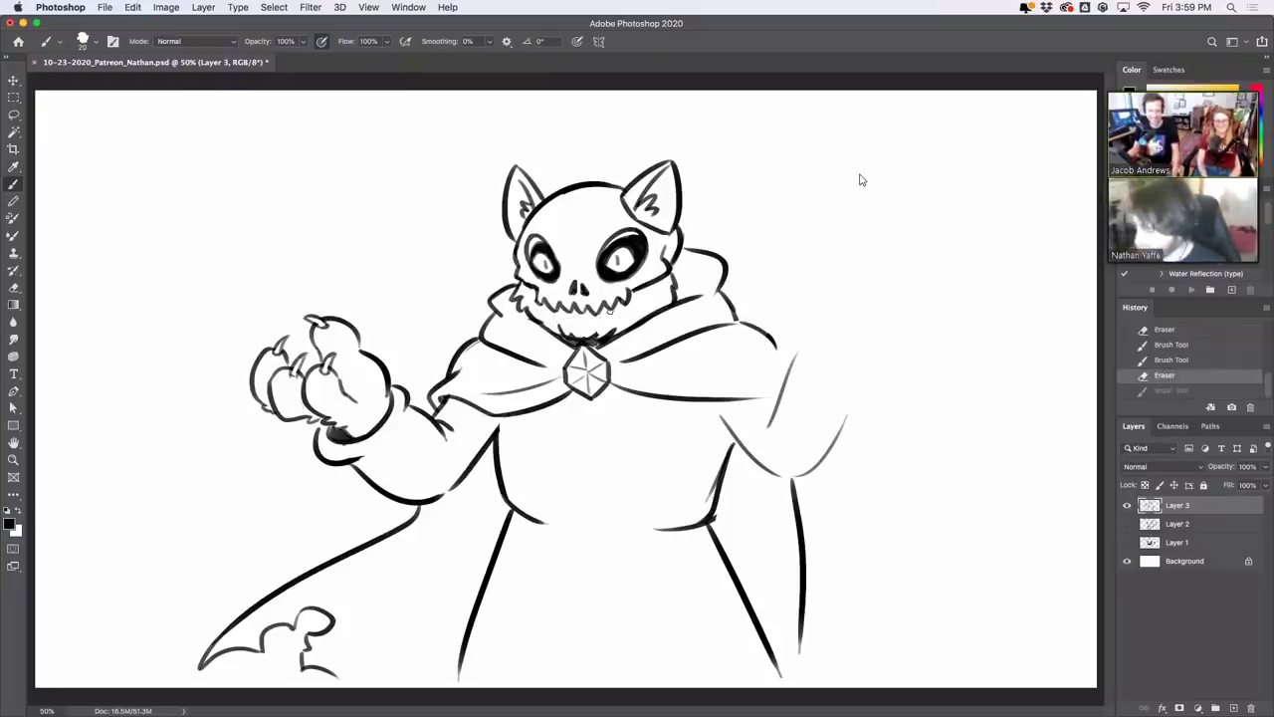
Continue the cape's tattered hem toward the robe and draw a small round hole above it
mouse_move(352, 677)
mouse_down()
mouse_move(392, 668)
mouse_move(407, 644)
mouse_move(421, 675)
mouse_up()
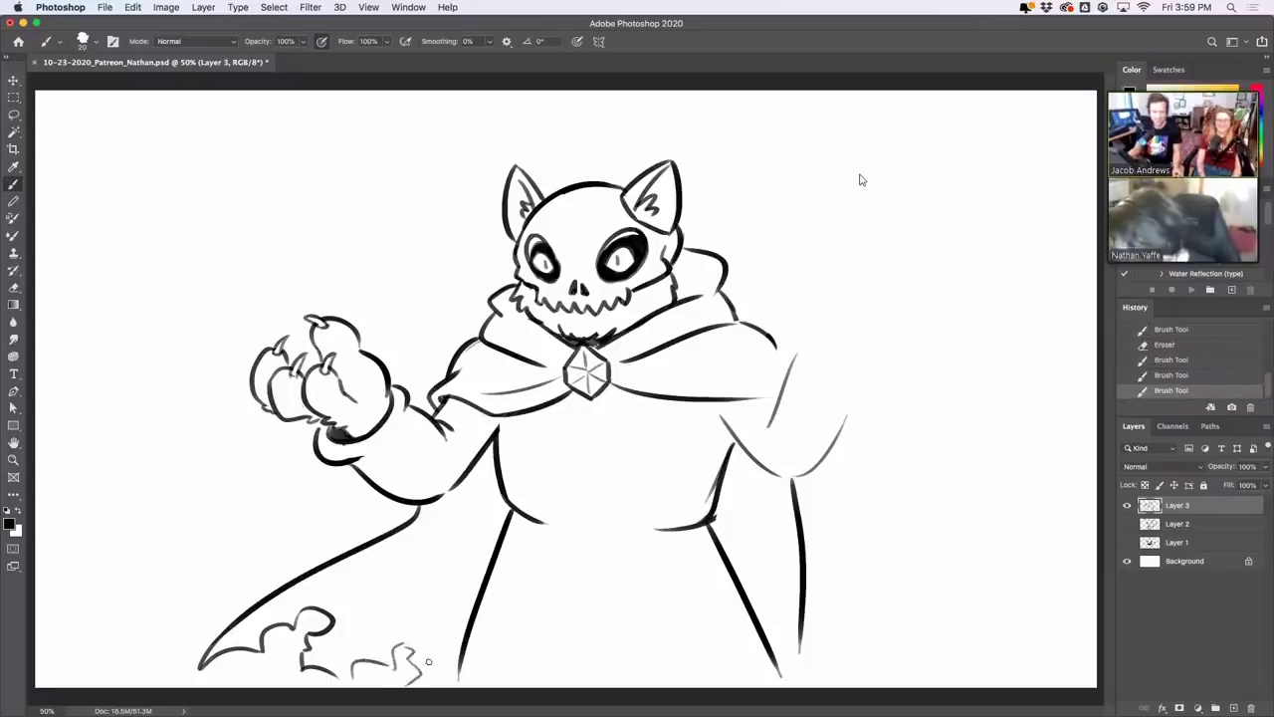
drag(454, 532, 456, 550)
key(super+z)
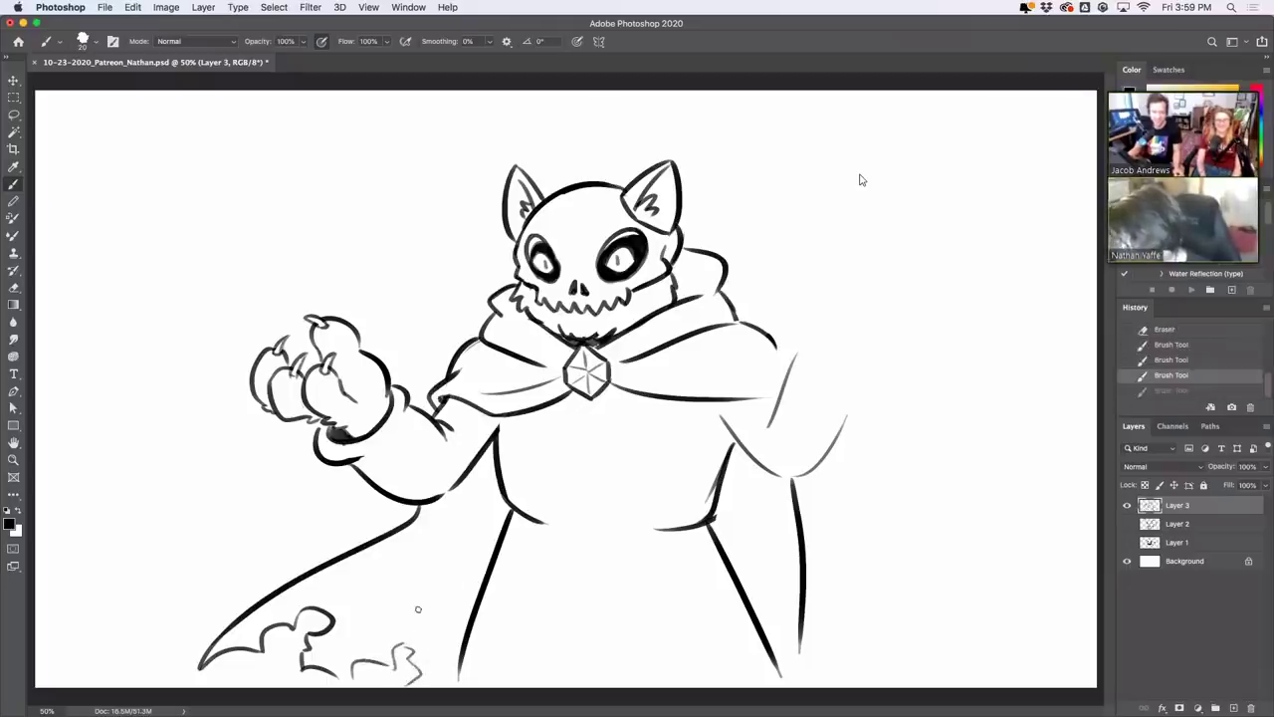
drag(417, 608, 416, 615)
key(super+z)
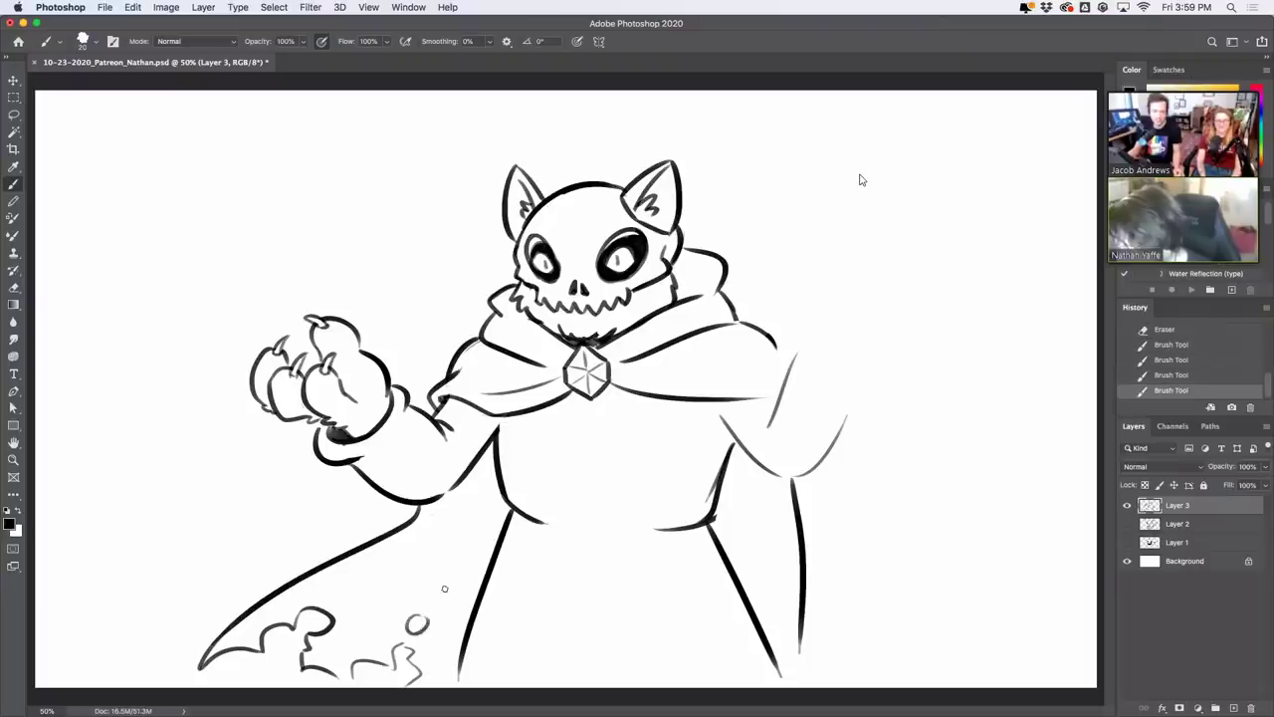
Close the waist with a curved hem line across the torso and re-ink the torso's right side
mouse_move(515, 515)
mouse_down()
mouse_move(617, 548)
mouse_move(700, 519)
mouse_up()
key(super+z)
mouse_move(587, 527)
mouse_down()
mouse_move(705, 515)
mouse_move(696, 525)
mouse_move(673, 536)
mouse_move(732, 446)
mouse_up()
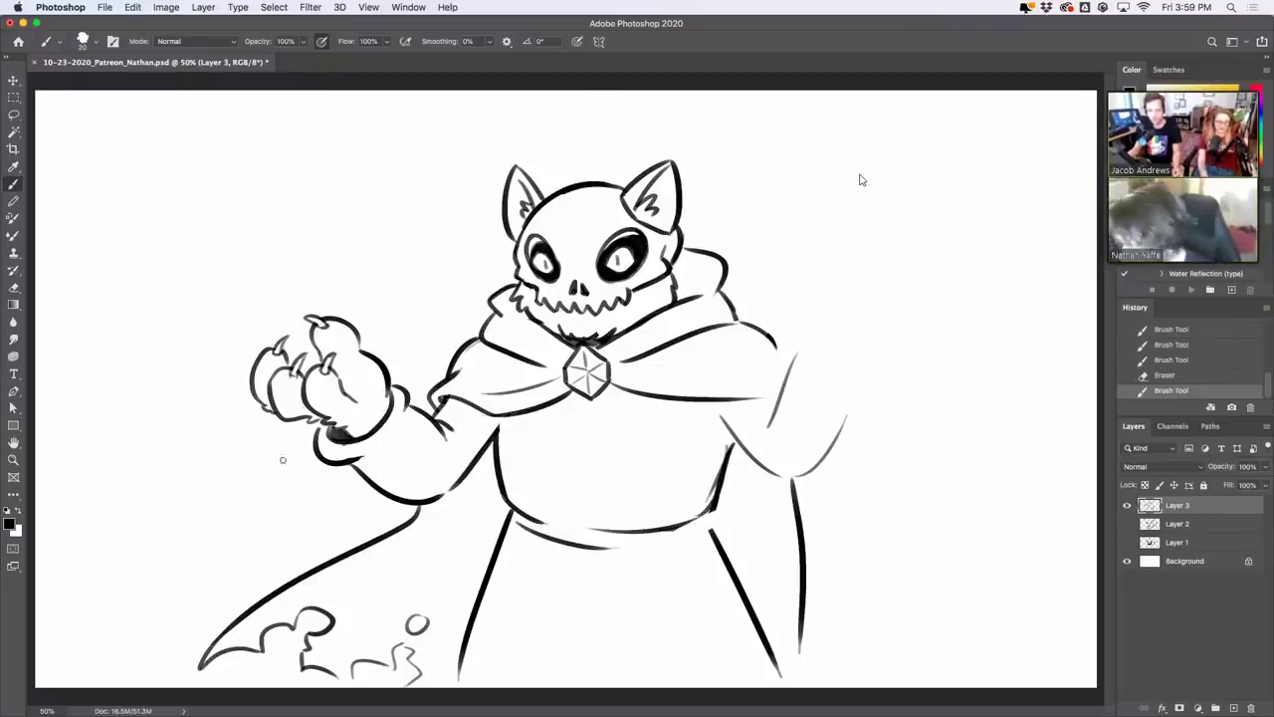
Draw a wavy flame outline rising from below the raised paw along its left side
mouse_move(296, 474)
mouse_down()
mouse_move(213, 441)
mouse_move(239, 281)
mouse_up()
key(ctrl+z)
mouse_move(296, 469)
mouse_down()
mouse_move(215, 412)
mouse_move(199, 295)
mouse_move(237, 303)
mouse_move(229, 162)
mouse_up()
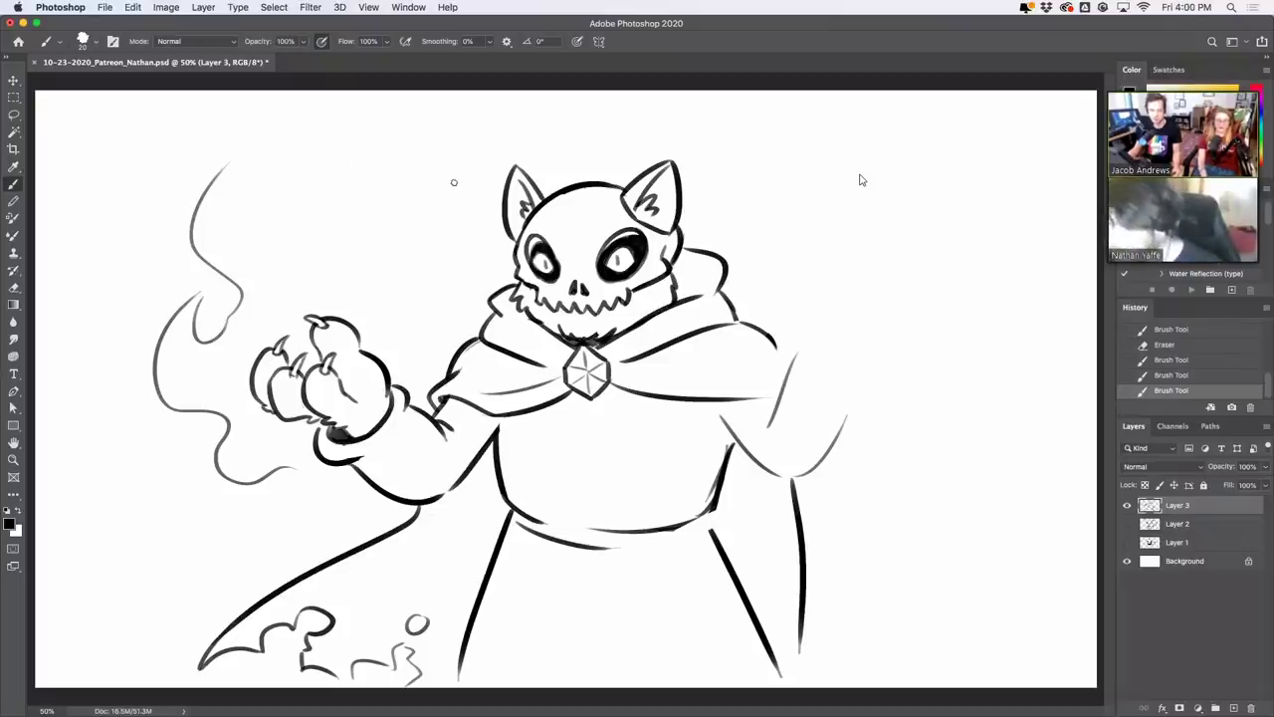
Draw a small flame wisp with a tiny round spark between the raised paw and the shoulder
mouse_move(412, 378)
mouse_down()
mouse_move(420, 344)
mouse_move(406, 311)
mouse_up()
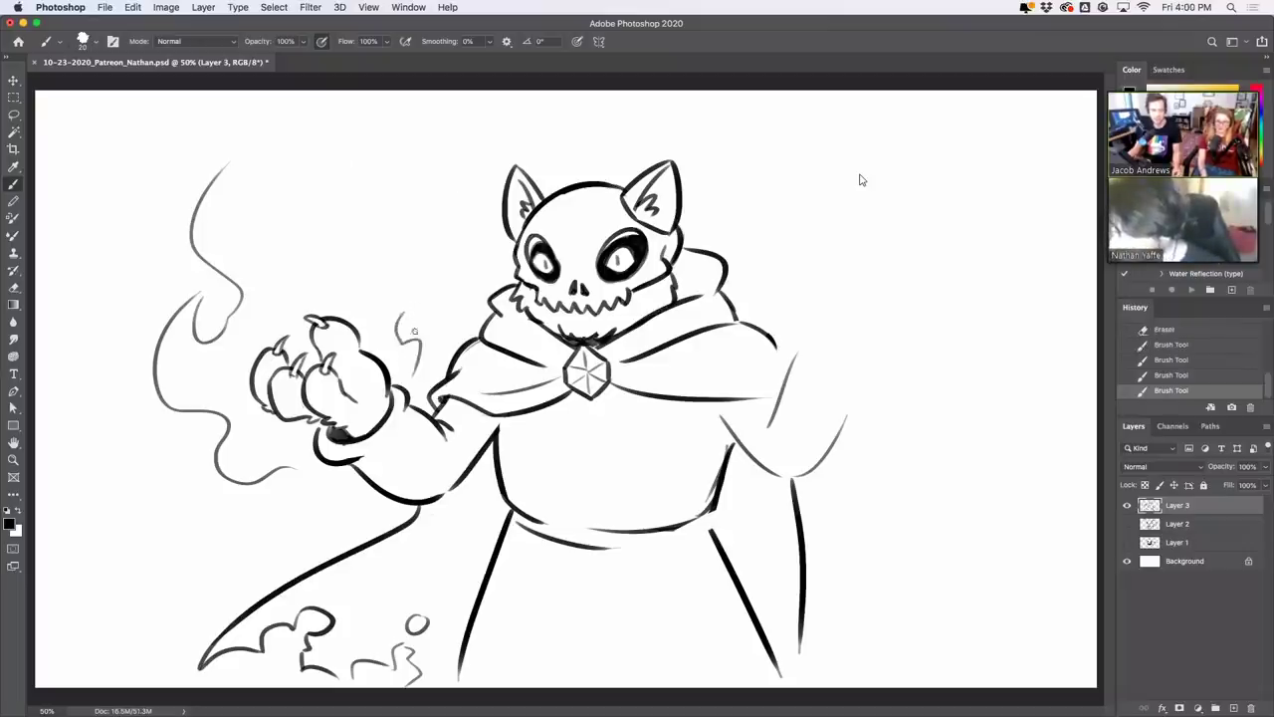
key(super+z)
drag(416, 376, 426, 303)
drag(436, 313, 444, 313)
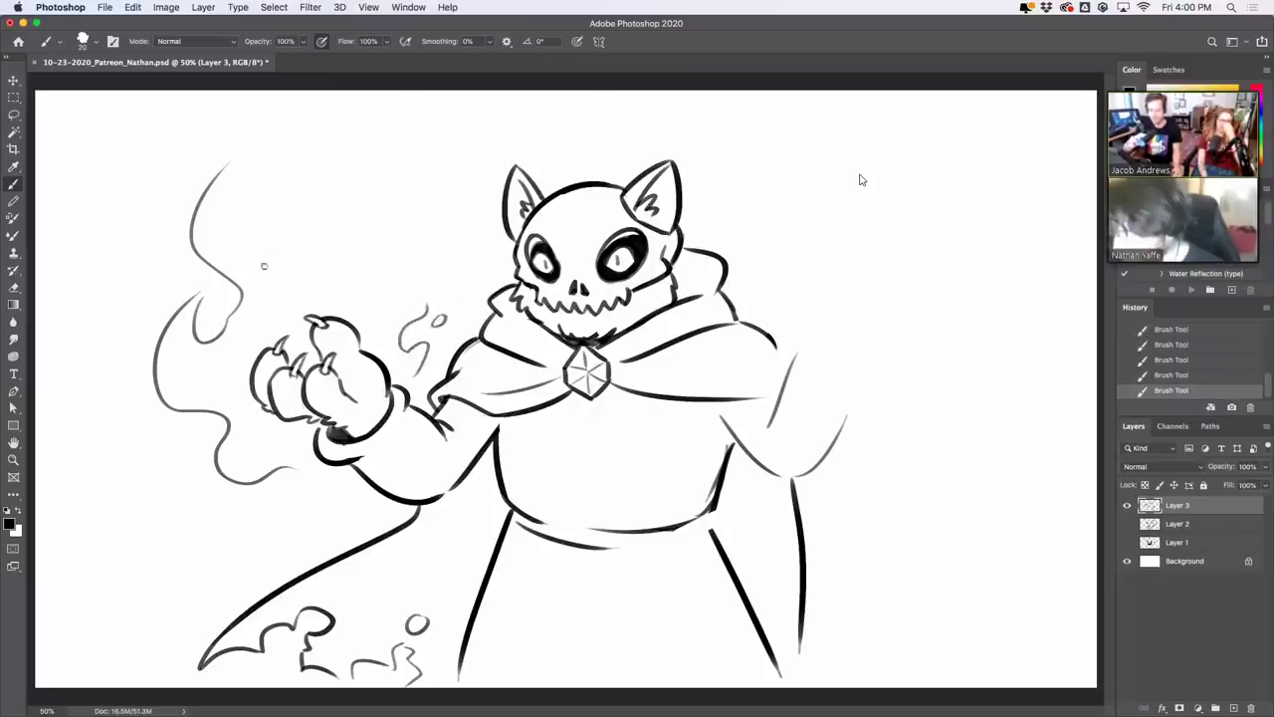
Draw a small cat skull with pointed ears, dark eye sockets and teeth floating above the raised paw
drag(290, 279, 297, 277)
key(super+z)
mouse_move(278, 235)
mouse_down()
mouse_move(332, 215)
mouse_move(292, 265)
mouse_move(329, 236)
mouse_move(300, 267)
mouse_move(312, 266)
mouse_move(328, 238)
mouse_move(289, 253)
mouse_move(315, 247)
mouse_move(302, 275)
mouse_move(315, 267)
mouse_up()
key(super+z)
key(super+z)
key(super+z)
key(super+z)
key(super+z)
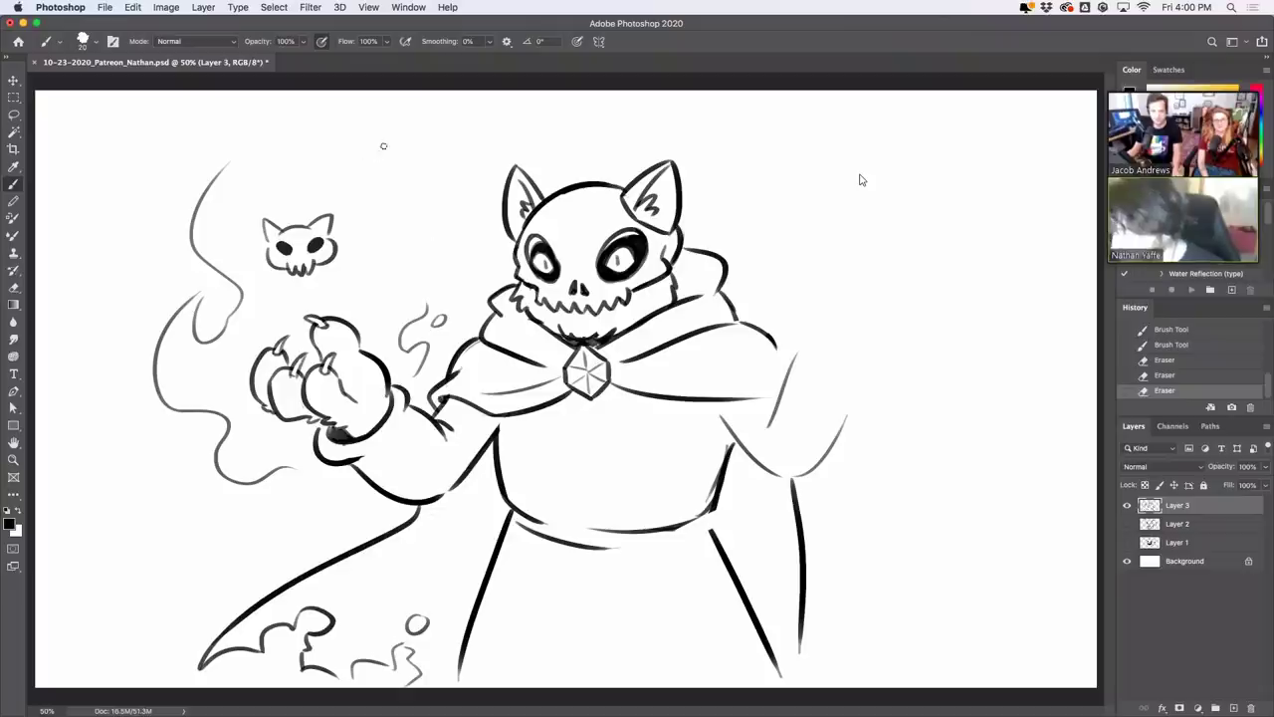
Extend the wavy flame outline up past the floating skull and draw a second flame line between the skull and the head
mouse_move(230, 159)
mouse_down()
mouse_move(256, 164)
mouse_move(299, 95)
mouse_up()
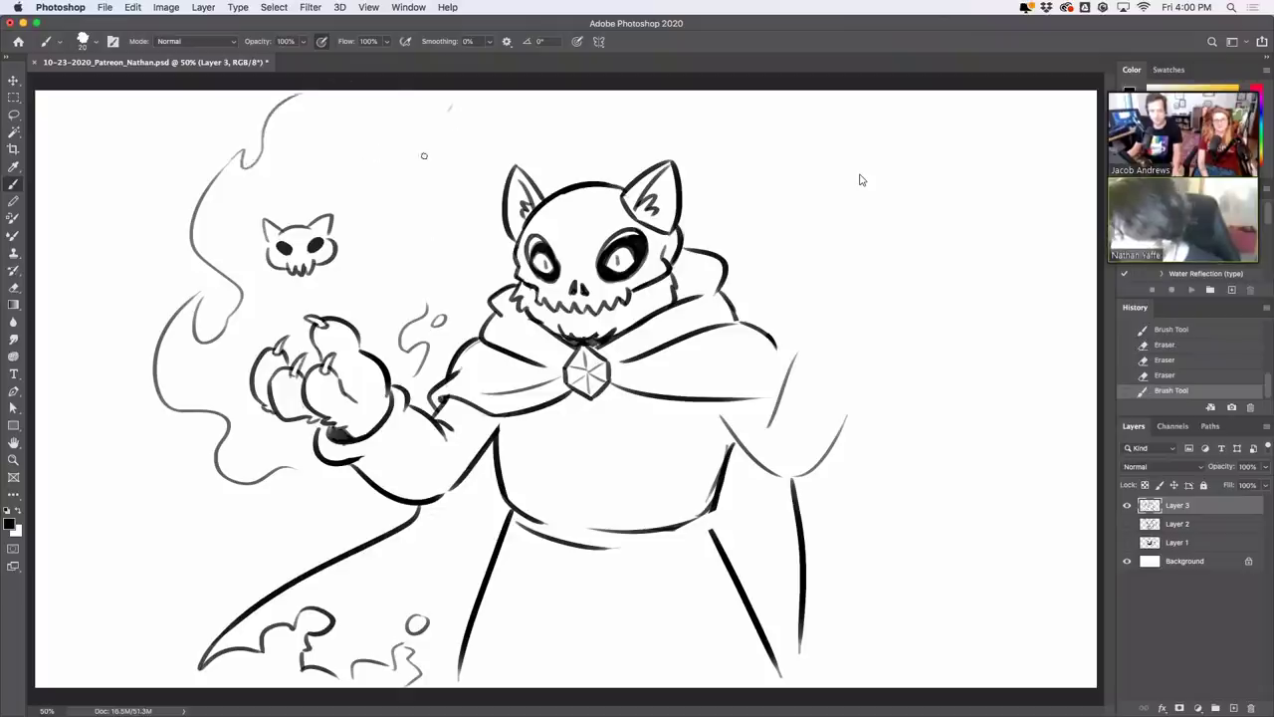
drag(450, 107, 456, 254)
drag(794, 306, 775, 165)
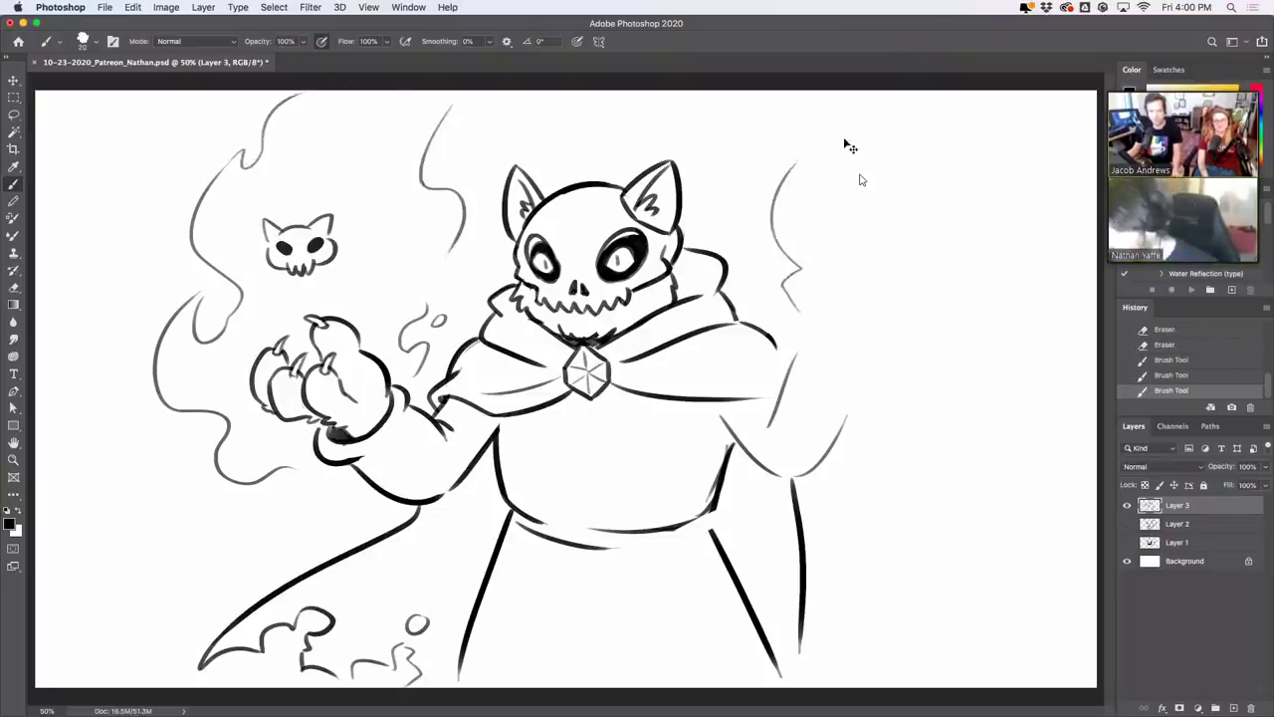
key(ctrl+z)
Erase the rough sleeve lines beside the right side of the torso
mouse_move(792, 371)
mouse_down()
mouse_move(811, 331)
mouse_move(795, 375)
mouse_up()
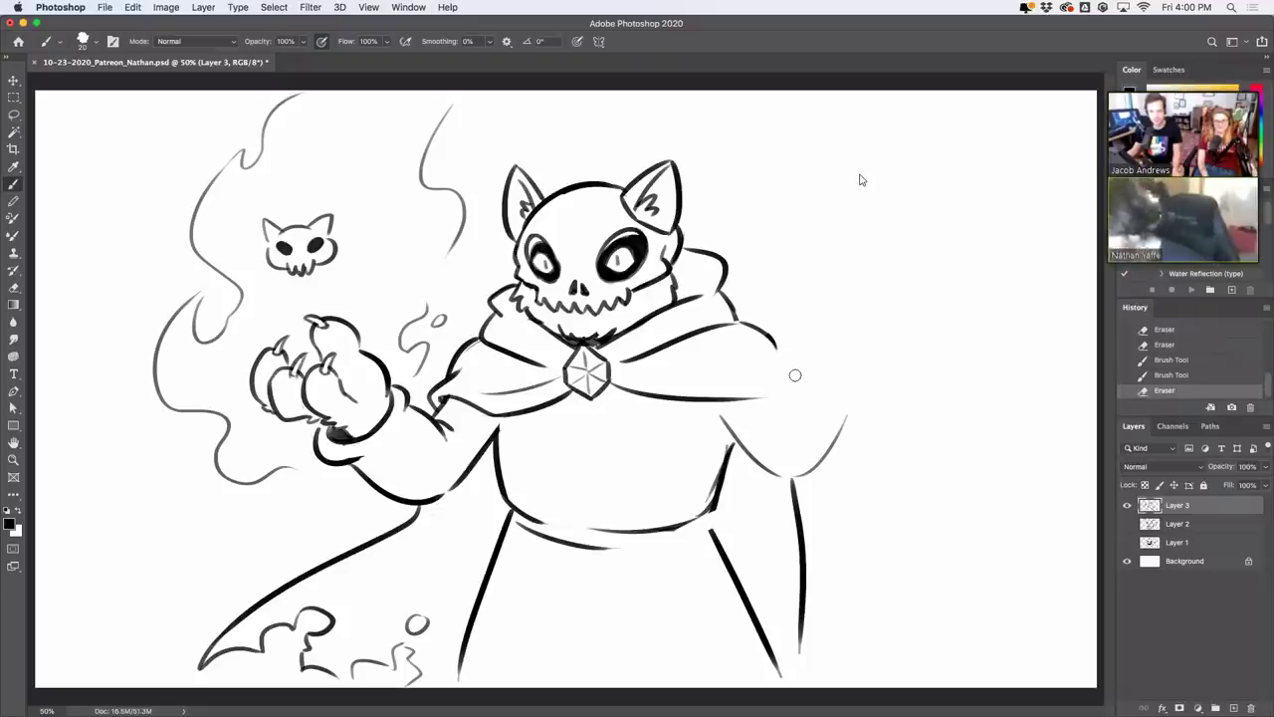
mouse_move(851, 414)
mouse_down()
mouse_move(805, 475)
mouse_move(735, 438)
mouse_move(768, 462)
mouse_move(808, 439)
mouse_up()
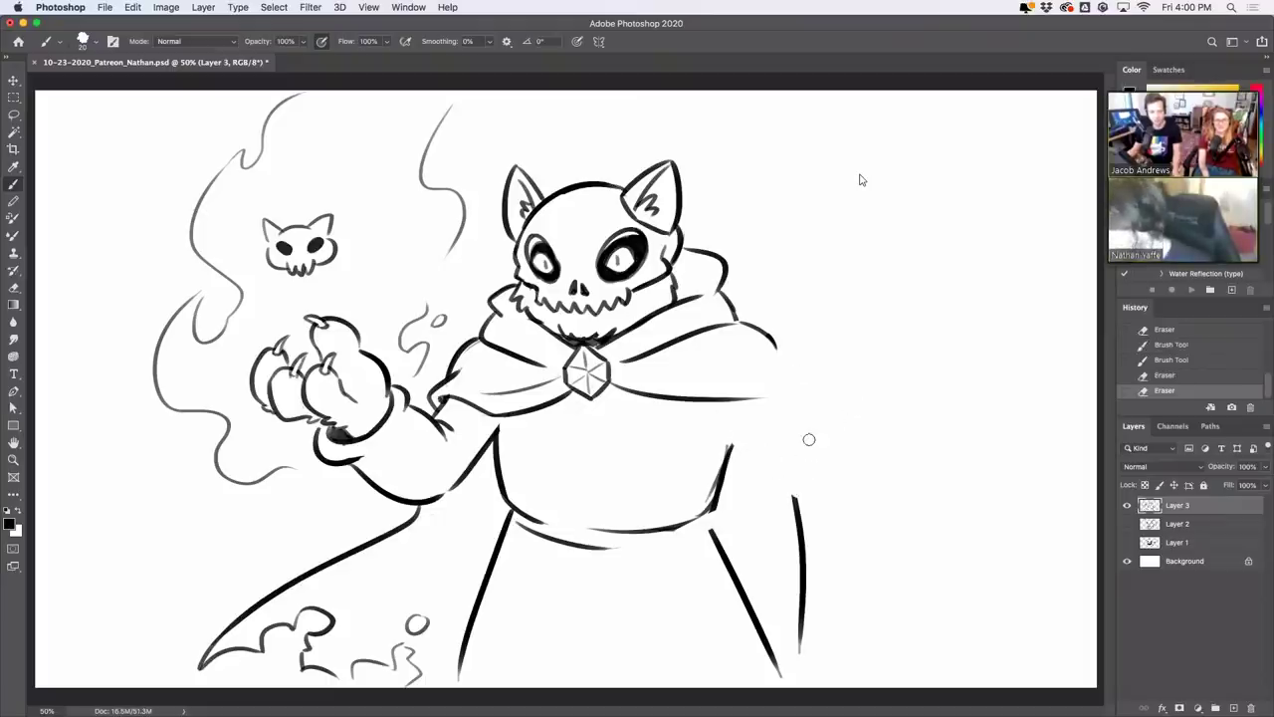
Draw a clenched paw right of the cape, with a rounded top, stacked finger segments and a thumb on its left
mouse_move(844, 373)
mouse_down()
mouse_move(921, 353)
mouse_move(916, 439)
mouse_up()
key(super+z)
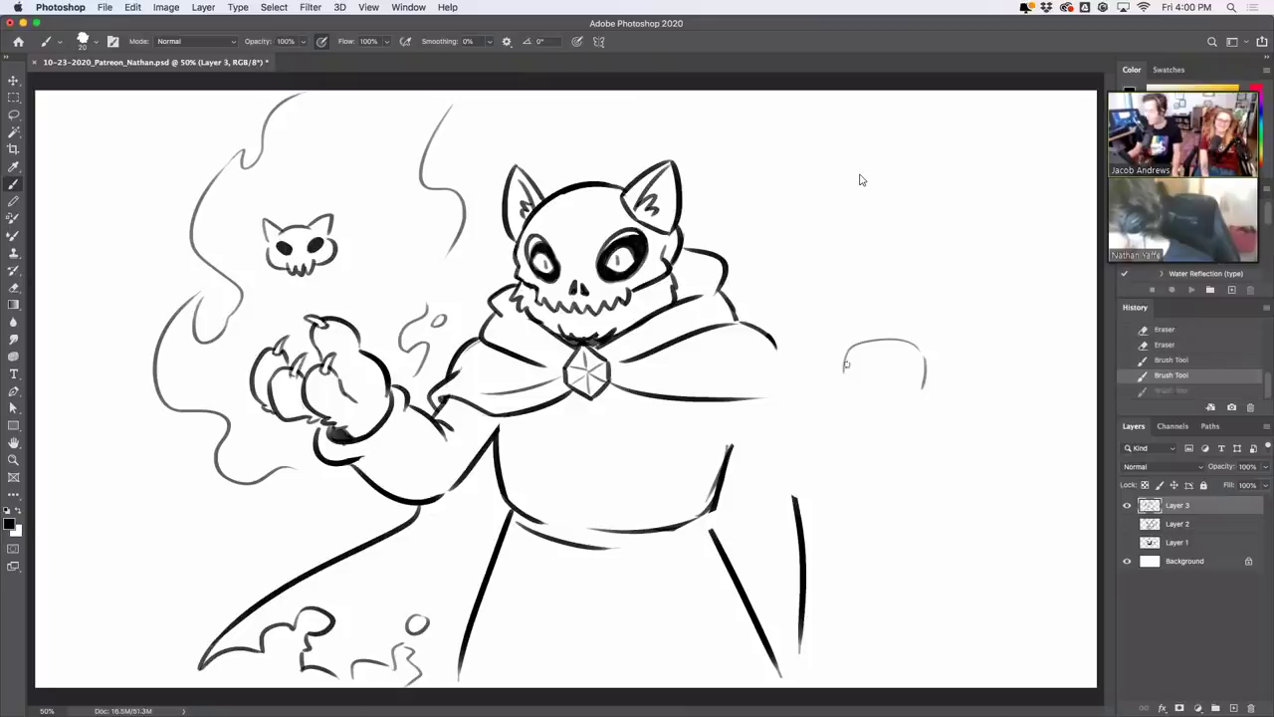
drag(844, 366, 854, 420)
key(super+z)
key(super+z)
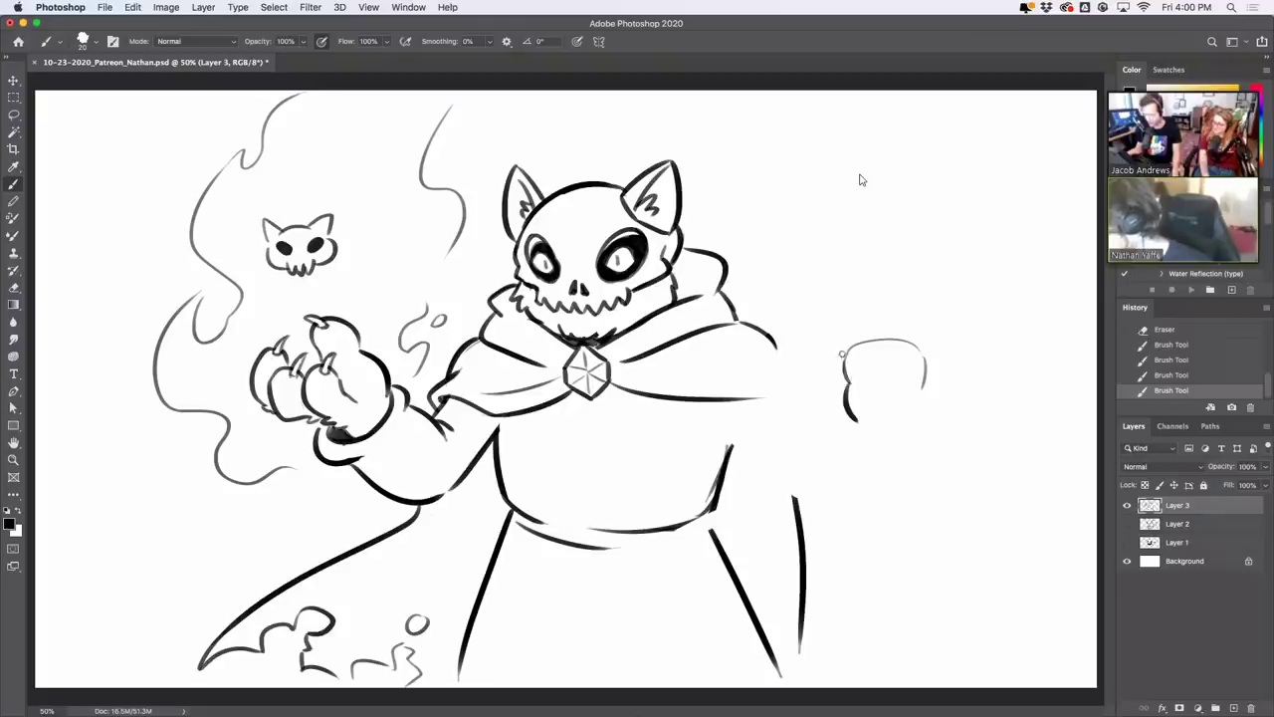
mouse_move(841, 354)
mouse_down()
mouse_move(838, 401)
mouse_move(872, 440)
mouse_move(891, 453)
mouse_move(864, 427)
mouse_move(917, 429)
mouse_up()
key(super+z)
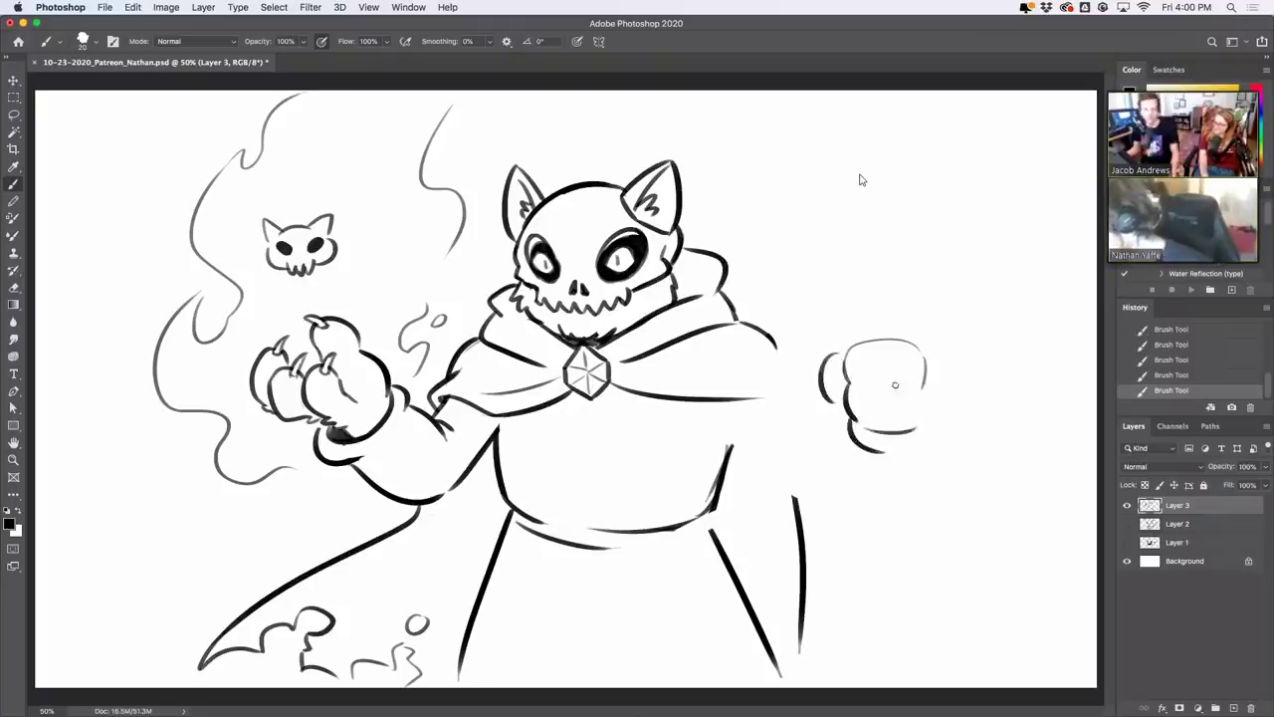
mouse_move(914, 382)
mouse_down()
mouse_move(864, 384)
mouse_move(922, 428)
mouse_move(879, 451)
mouse_up()
key(super+z)
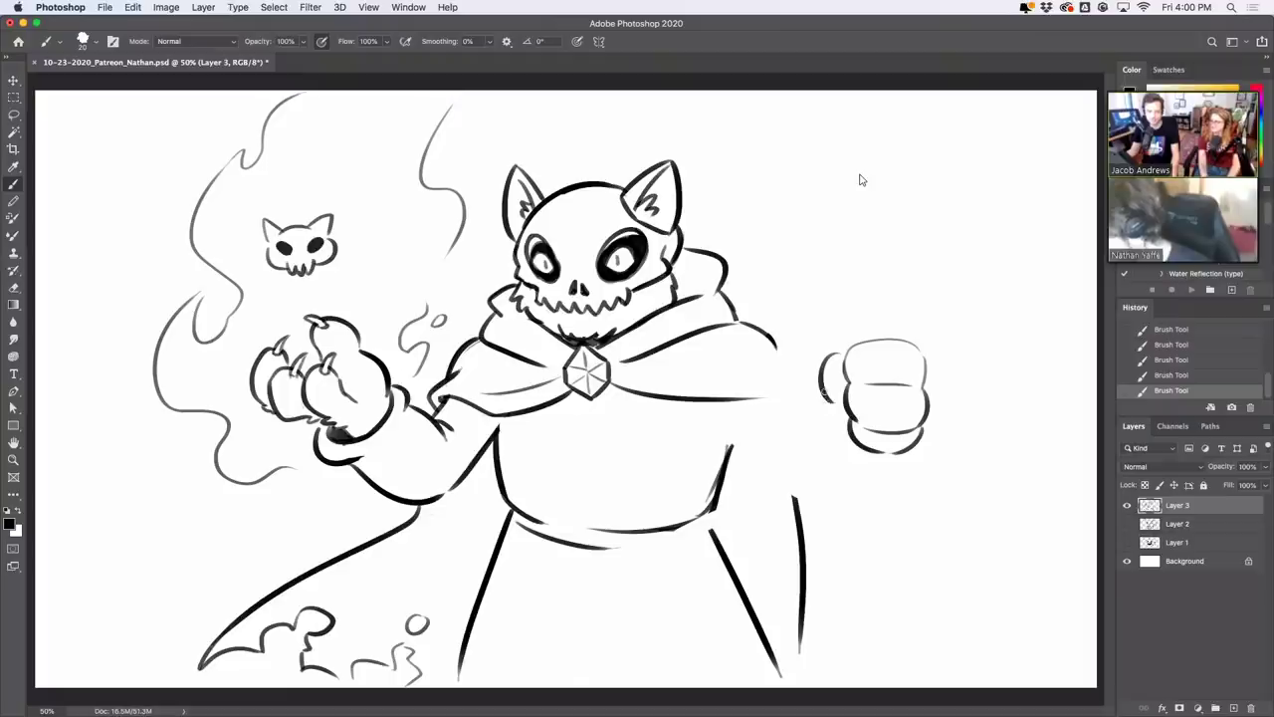
drag(824, 392, 845, 408)
key(super+z)
Draw two parallel vertical lines below the clenched paw for the lower part of a staff
drag(866, 456, 865, 613)
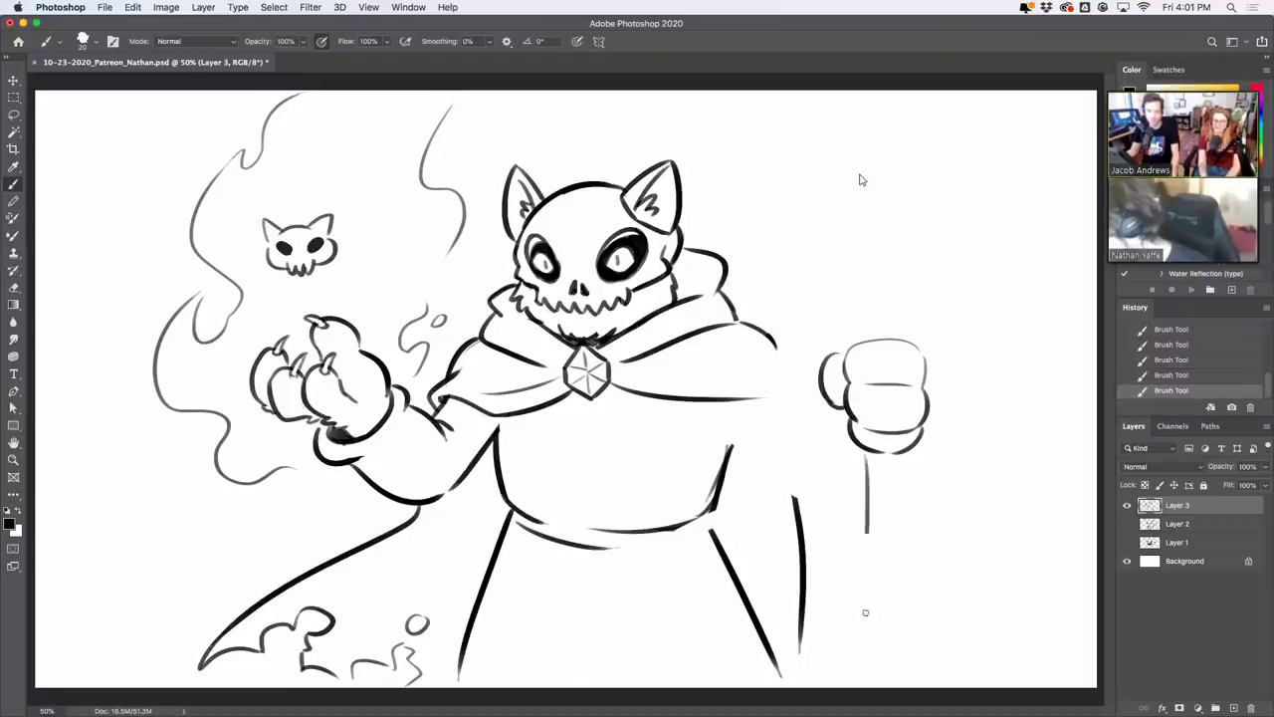
key(super+z)
drag(867, 466, 872, 645)
key(super+z)
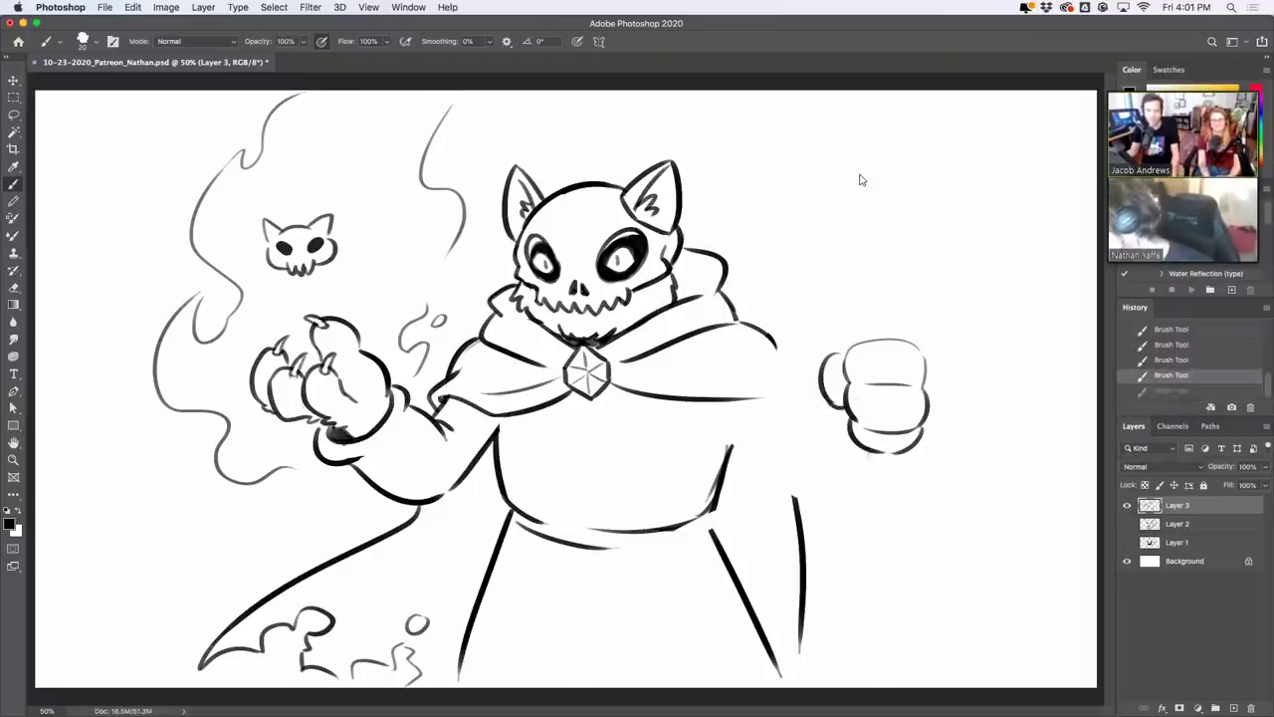
mouse_move(869, 450)
mouse_down()
mouse_move(871, 649)
mouse_move(894, 647)
mouse_up()
key(super+z)
drag(898, 454, 900, 655)
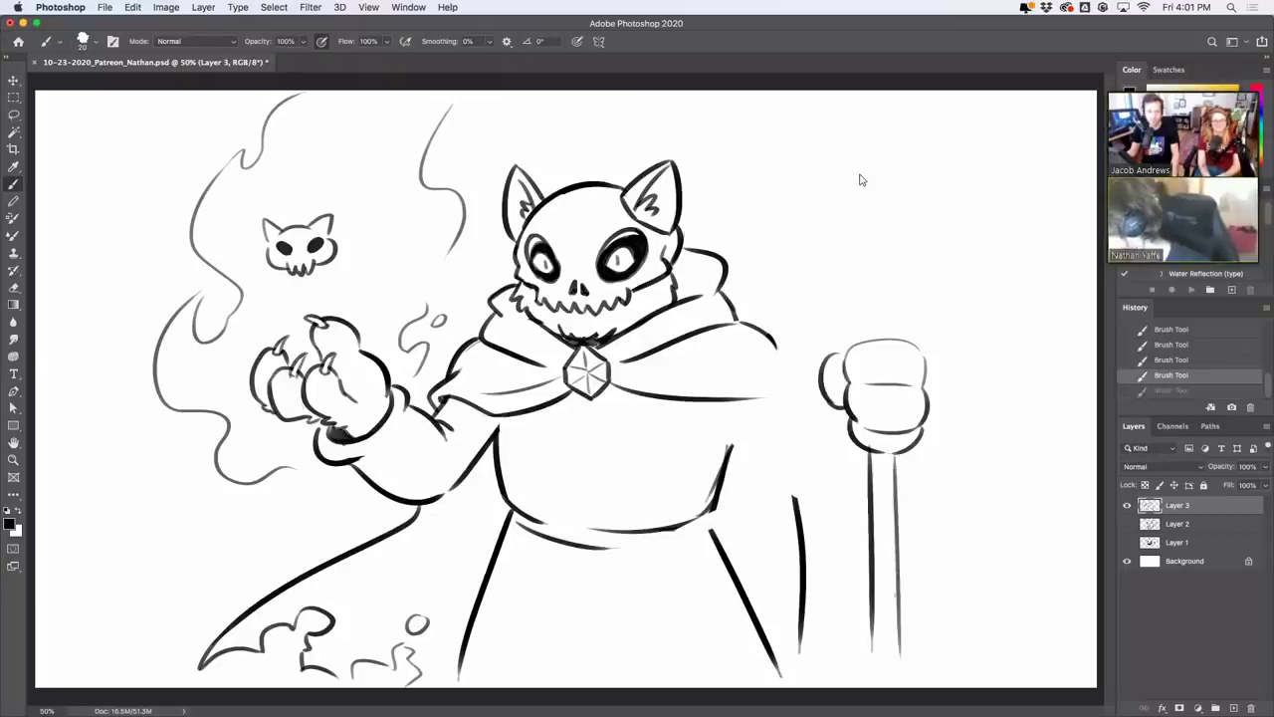
key(super+z)
drag(899, 454, 900, 653)
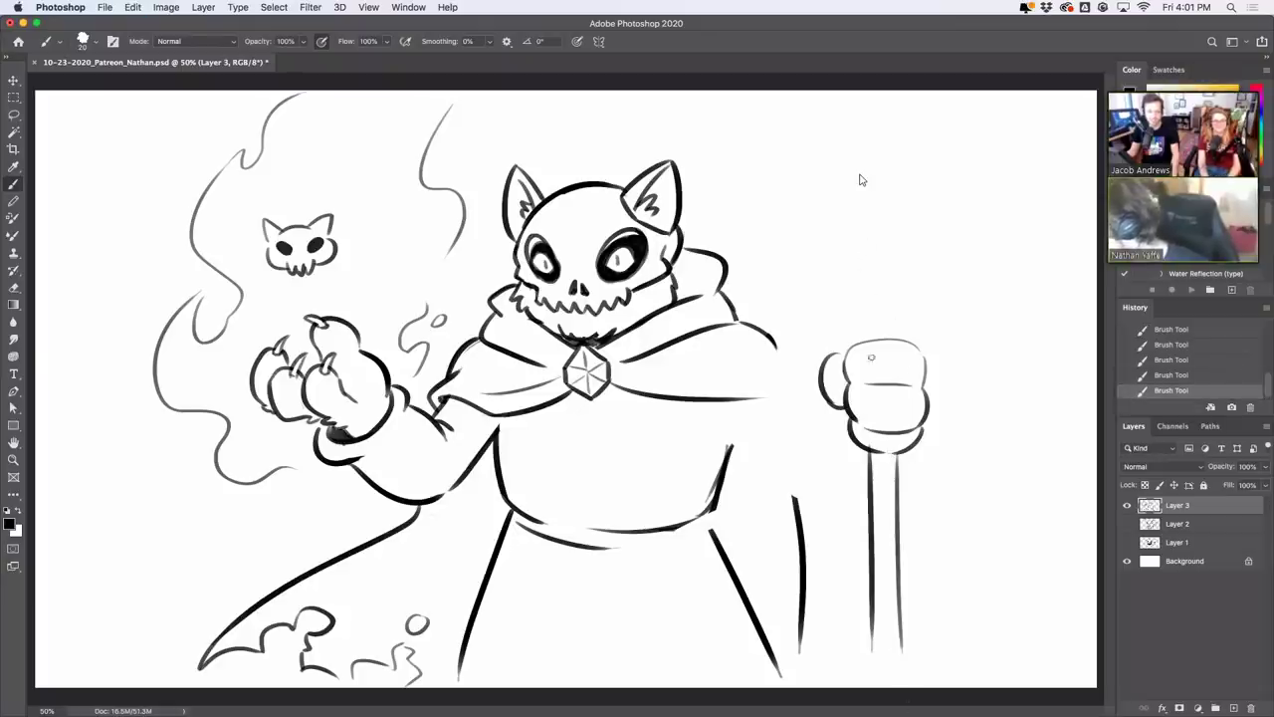
Continue the two staff lines above the clenched paw and erase the parts crossing the fingers
drag(866, 261, 870, 497)
key(super+z)
mouse_move(864, 261)
mouse_down()
mouse_move(868, 450)
mouse_move(900, 403)
mouse_up()
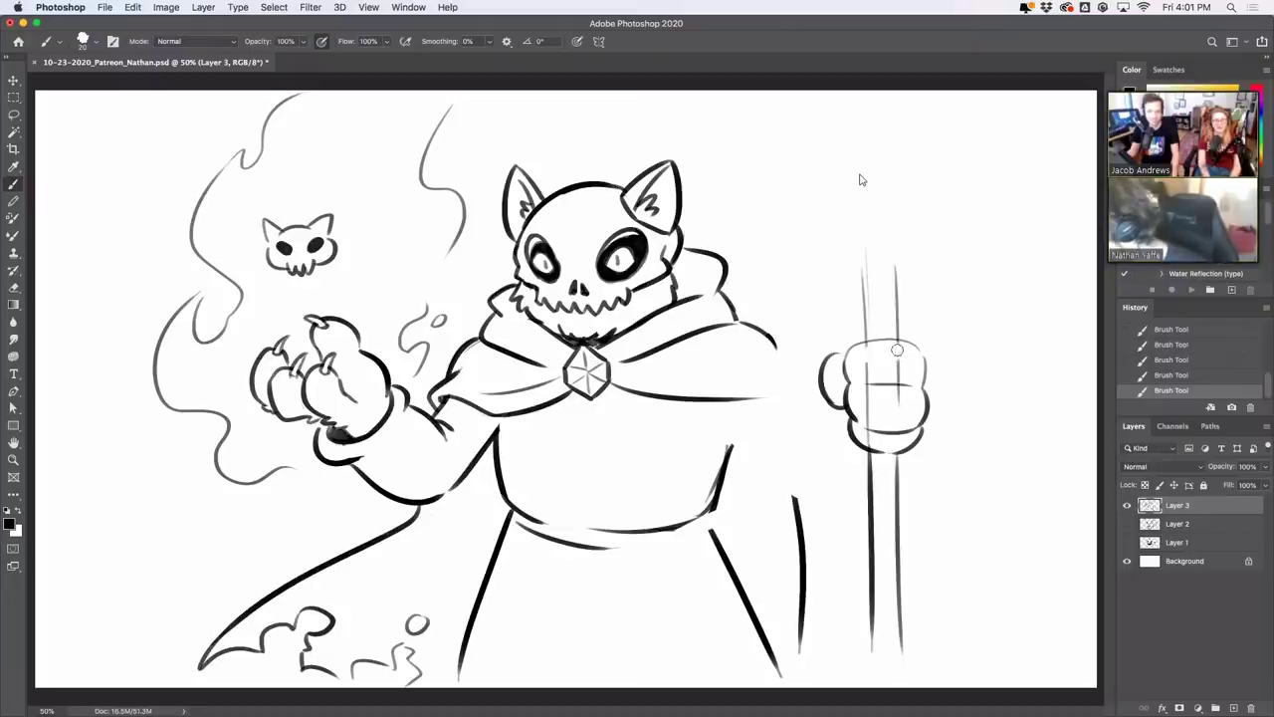
mouse_move(896, 378)
mouse_down()
mouse_move(902, 402)
mouse_move(879, 404)
mouse_move(872, 422)
mouse_move(881, 444)
mouse_move(900, 398)
mouse_up()
drag(903, 378, 913, 370)
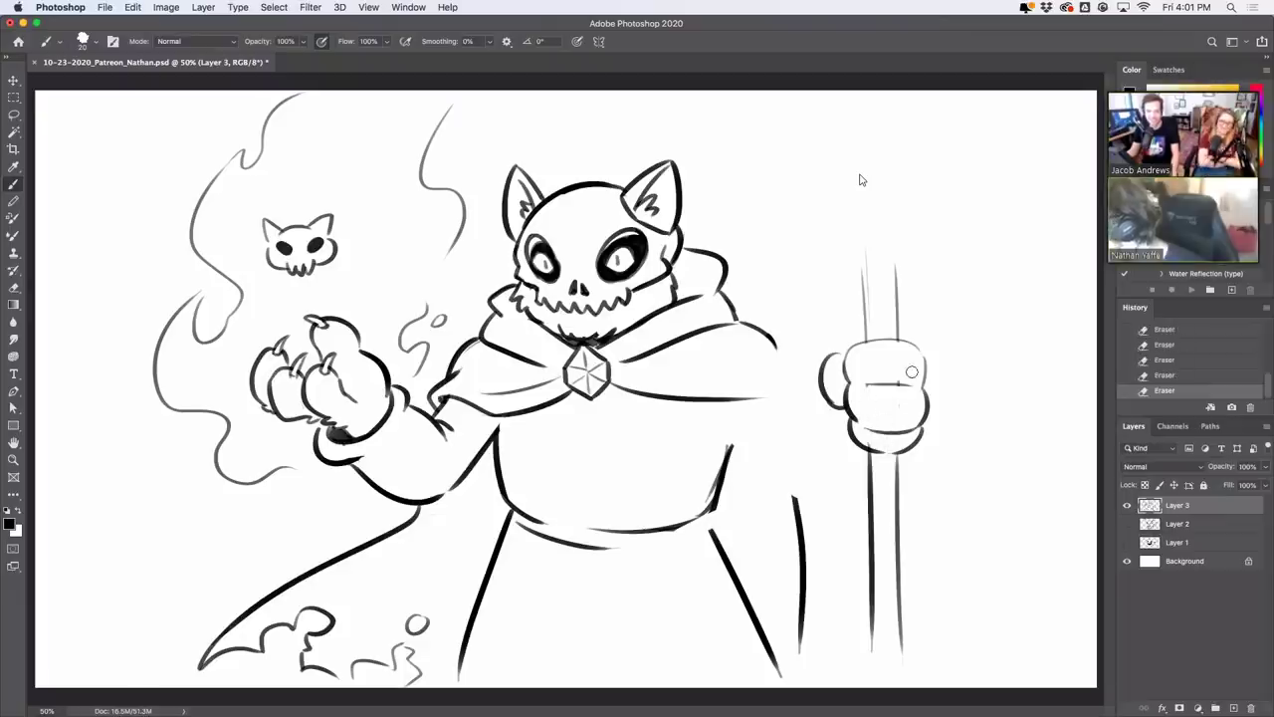
Draw the underside of the upper arm below the cape and a short forearm line leading to the clenched paw
drag(722, 420, 768, 462)
key(super+z)
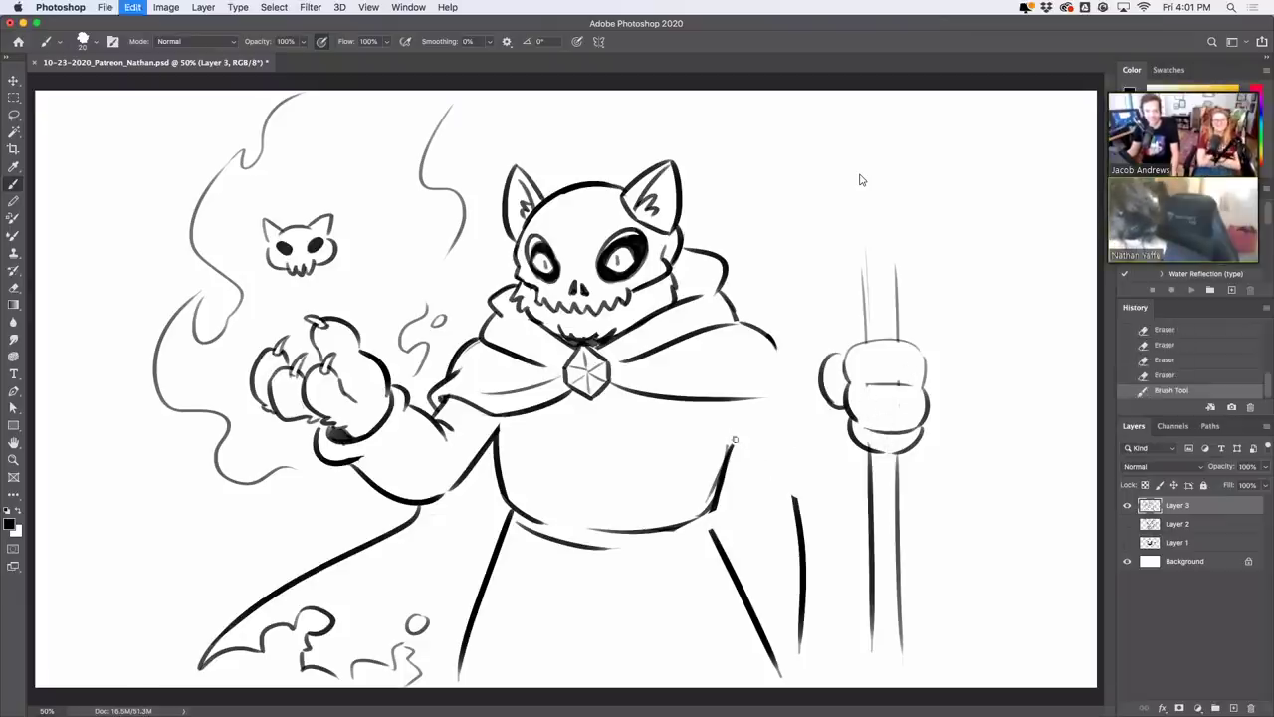
drag(715, 408, 756, 472)
drag(789, 403, 822, 384)
key(super+z)
Draw the curved lower edge of the sleeve from the elbow to the staff
drag(769, 488, 864, 491)
key(super+z)
drag(770, 486, 863, 485)
key(super+z)
key(super+z)
click(756, 480)
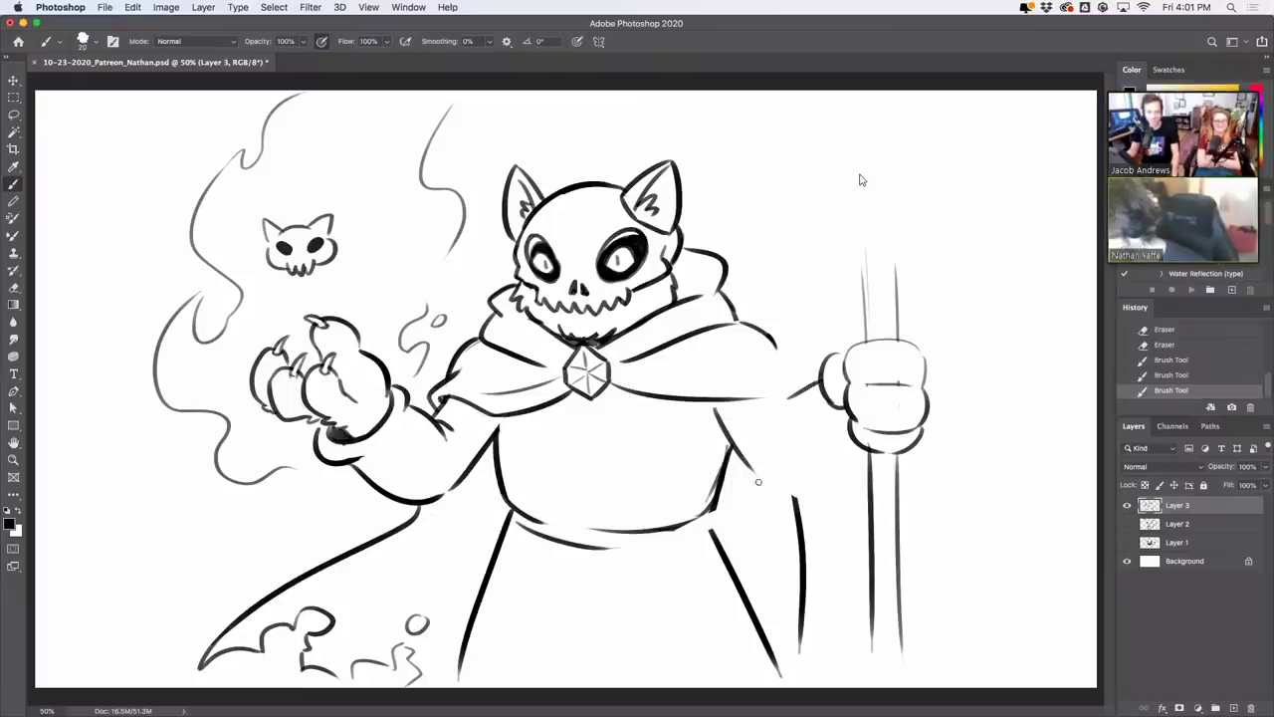
drag(758, 480, 863, 486)
key(super+z)
key(super+z)
drag(761, 481, 850, 489)
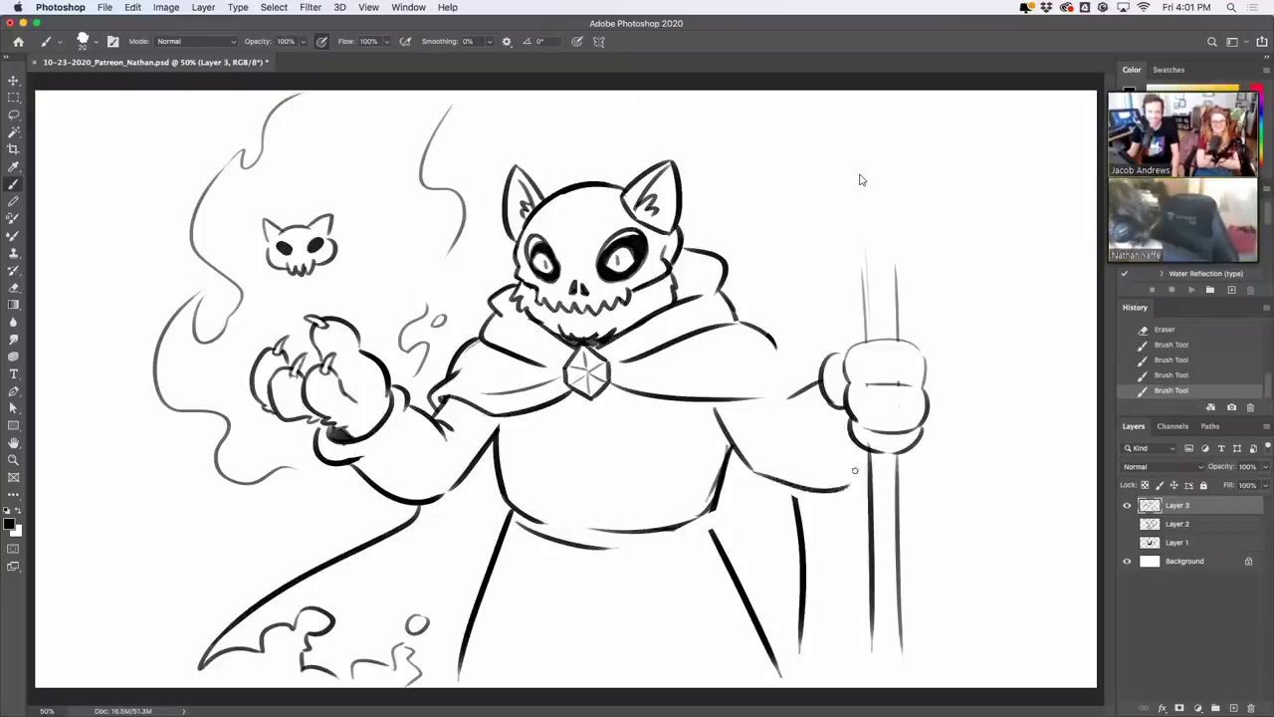
key(super+z)
key(super+z)
drag(753, 472, 854, 490)
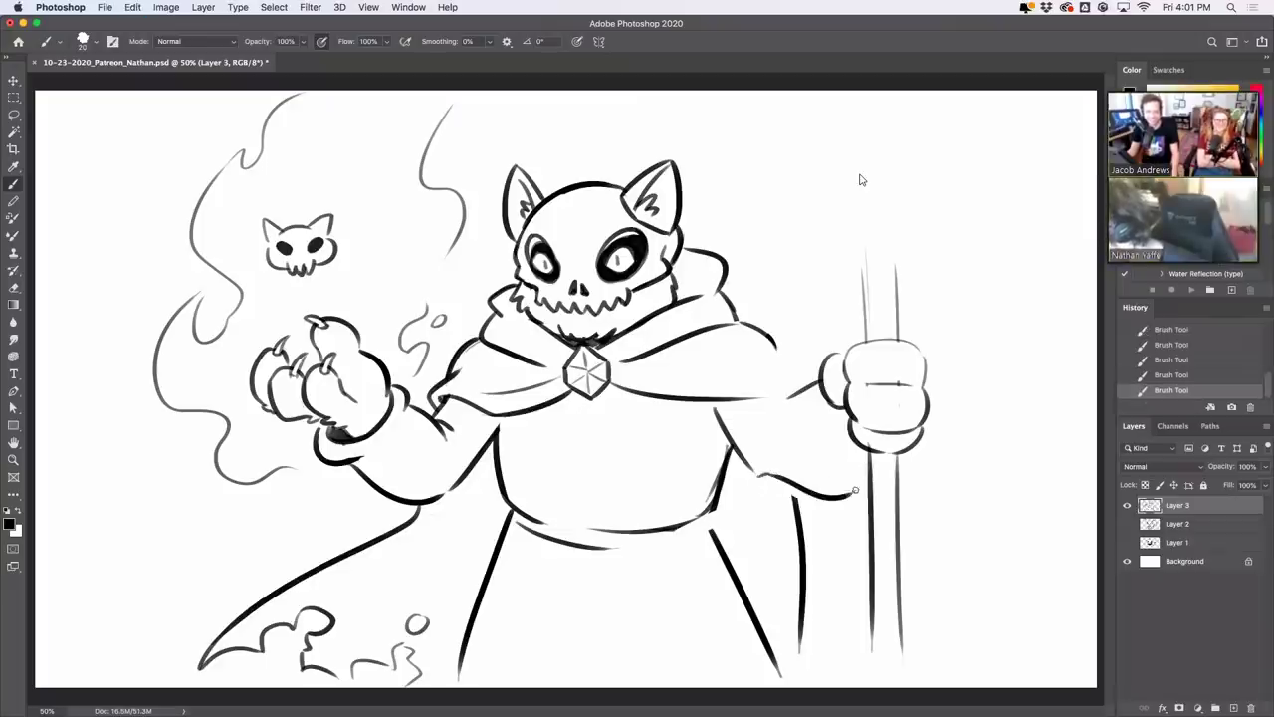
Close the sleeve with a curved cuff below the clenched paw and fill the dark interior of its opening
drag(829, 413, 857, 485)
key(super+z)
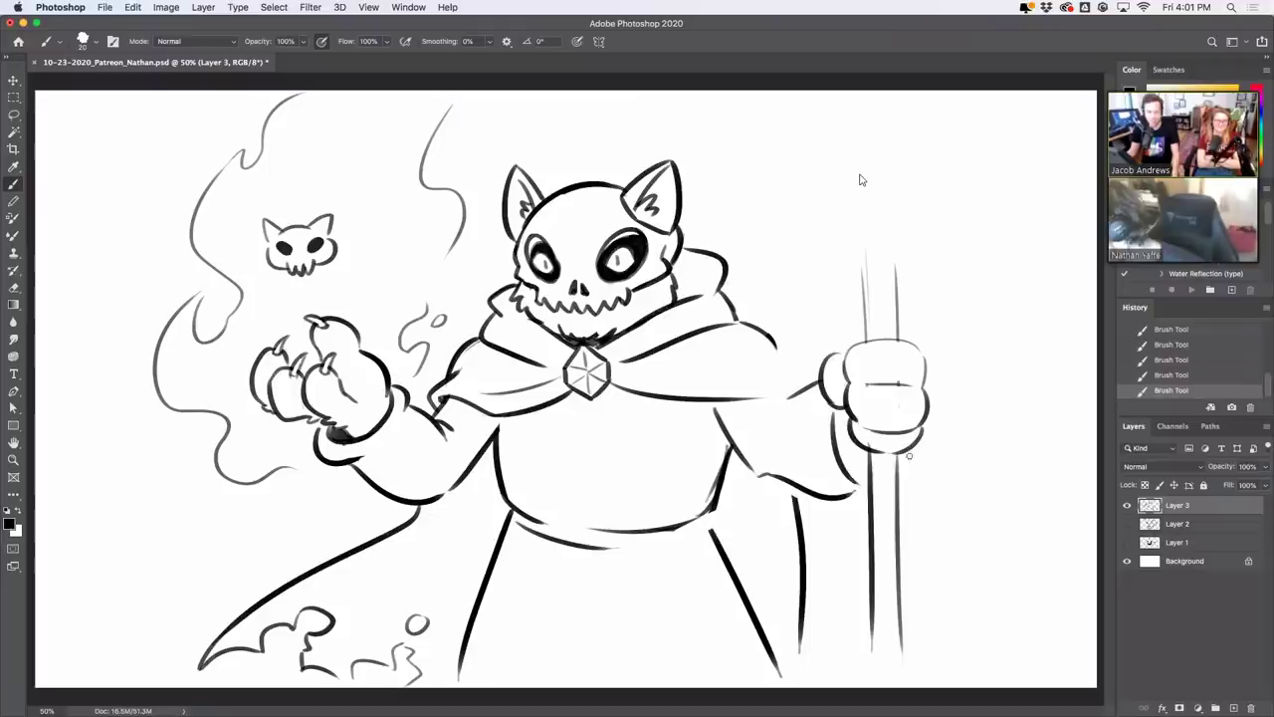
mouse_move(906, 452)
mouse_down()
mouse_move(871, 499)
mouse_move(849, 438)
mouse_move(843, 460)
mouse_move(864, 480)
mouse_up()
key(super+z)
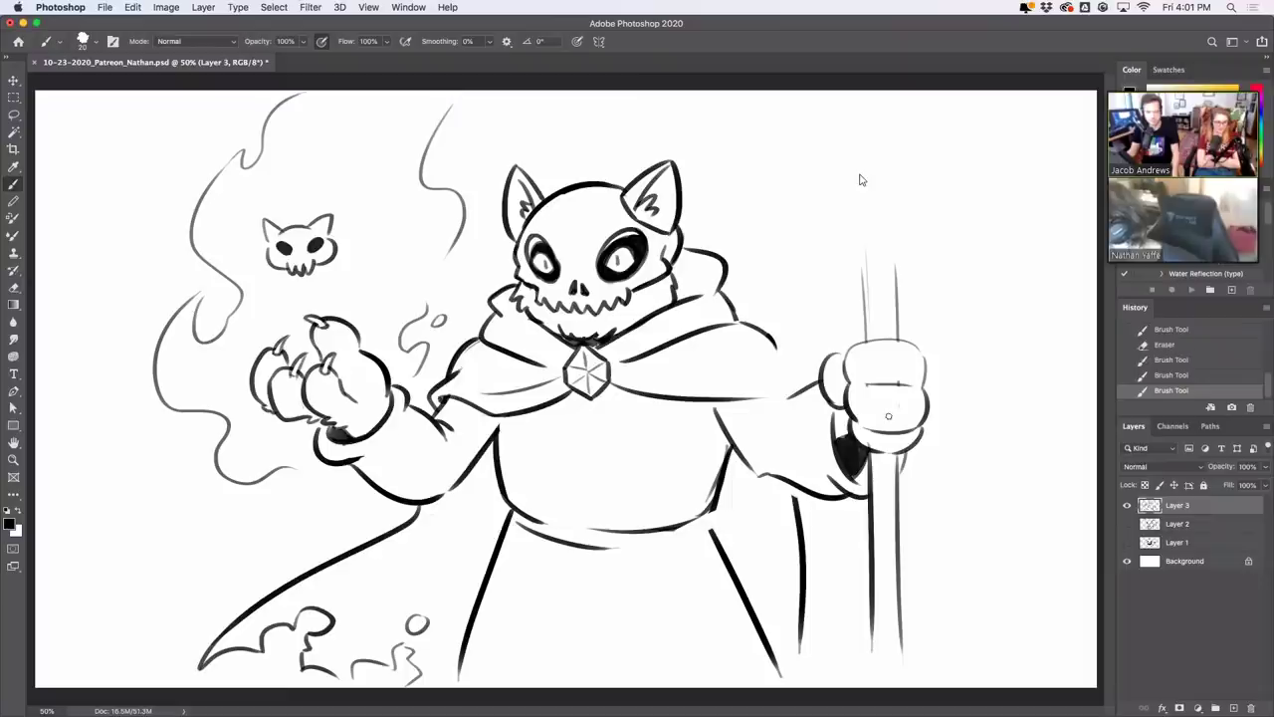
Redraw the clenched paw with a bold top finger and an oval thumb overlapping the front
mouse_move(896, 409)
mouse_down()
mouse_move(899, 428)
mouse_move(868, 430)
mouse_move(897, 440)
mouse_move(863, 427)
mouse_up()
mouse_move(863, 428)
mouse_down()
mouse_move(909, 428)
mouse_move(904, 444)
mouse_move(882, 430)
mouse_move(921, 419)
mouse_move(878, 386)
mouse_move(833, 400)
mouse_move(852, 418)
mouse_move(856, 386)
mouse_move(860, 410)
mouse_move(872, 409)
mouse_up()
key(super+z)
mouse_move(864, 354)
mouse_down()
mouse_move(916, 345)
mouse_move(925, 379)
mouse_up()
key(super+z)
key(super+z)
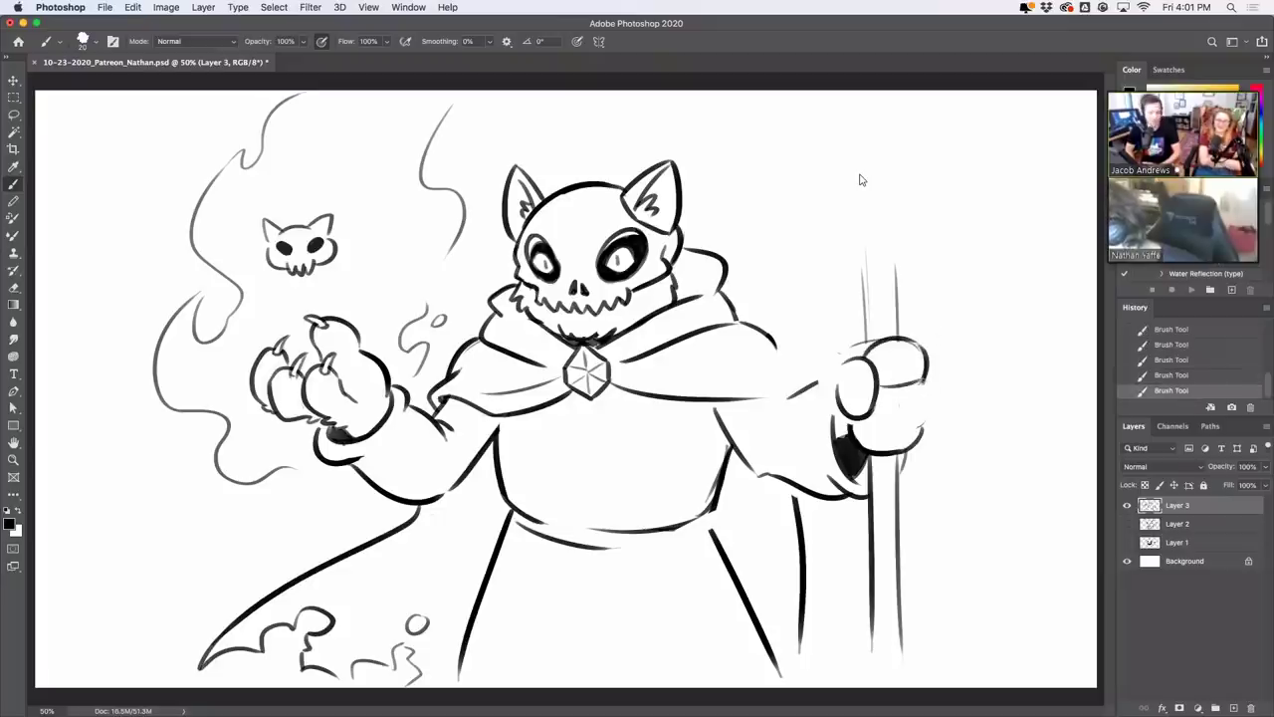
Outline the second finger, add a small claw under the thumb, and clean up stray lines around the paw
key(super+z)
key(super+z)
mouse_move(925, 416)
mouse_down()
mouse_move(877, 416)
mouse_move(924, 420)
mouse_up()
drag(841, 367, 853, 437)
key(super+z)
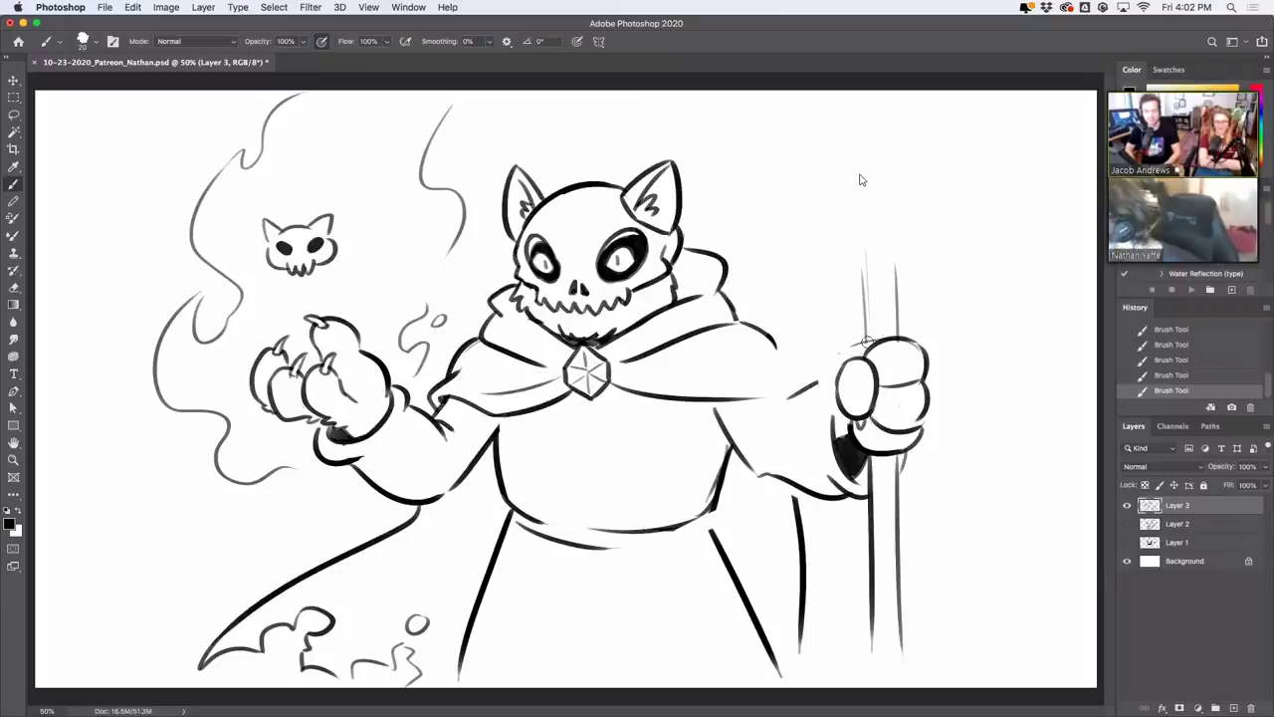
mouse_move(867, 341)
mouse_down()
mouse_move(888, 327)
mouse_move(861, 344)
mouse_move(834, 438)
mouse_up()
key(b)
key(super+z)
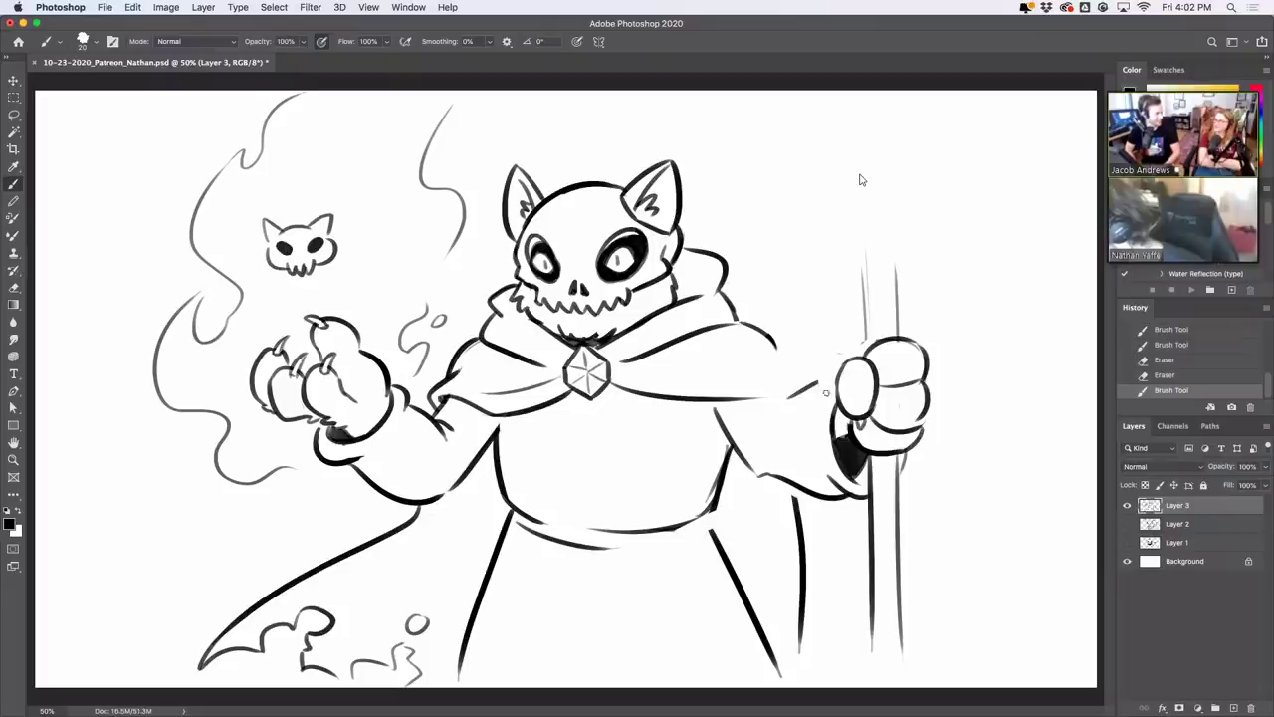
Re-ink the upper edge of the forearm from the thumb back toward the cape, with a short sleeve fold
mouse_move(834, 370)
mouse_down()
mouse_move(818, 410)
mouse_move(836, 372)
mouse_move(775, 426)
mouse_move(802, 393)
mouse_up()
key(super+z)
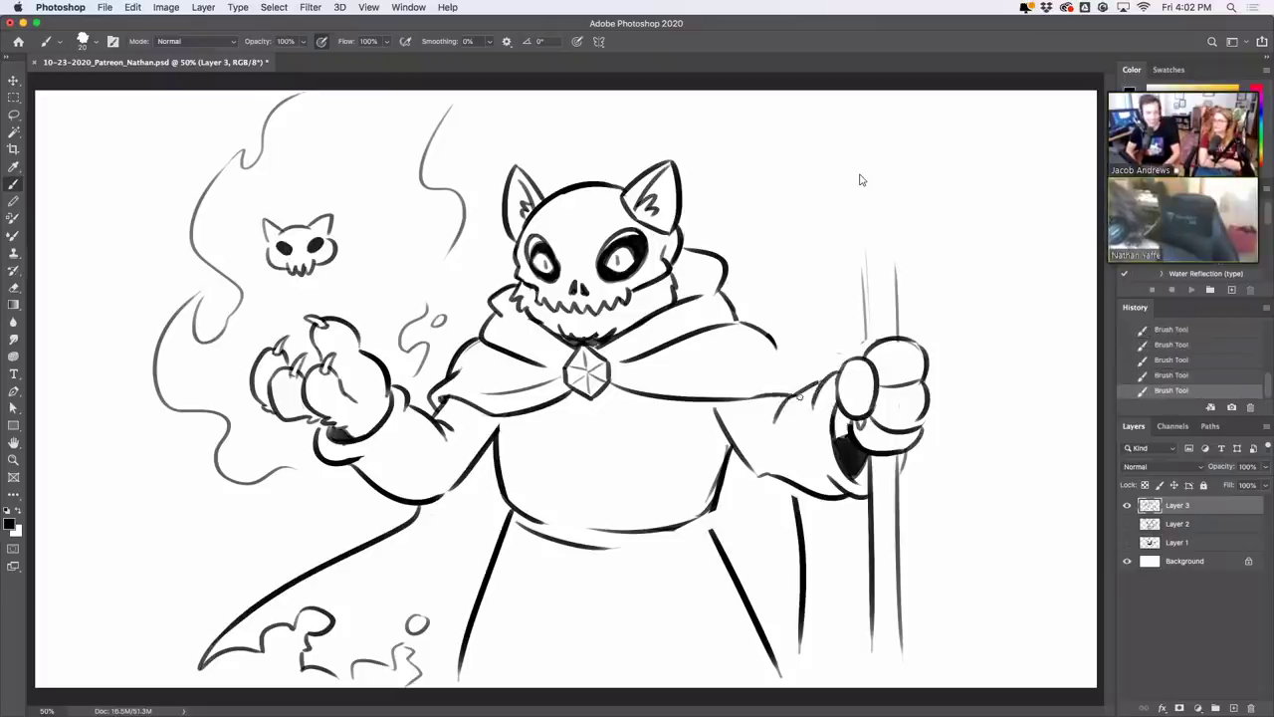
key(super+z)
Try to close the right side of the cape with a curved edge reaching the forearm
mouse_move(775, 344)
mouse_down()
mouse_move(803, 394)
mouse_move(784, 368)
mouse_move(760, 397)
mouse_move(793, 397)
mouse_up()
key(super+z)
key(super+z)
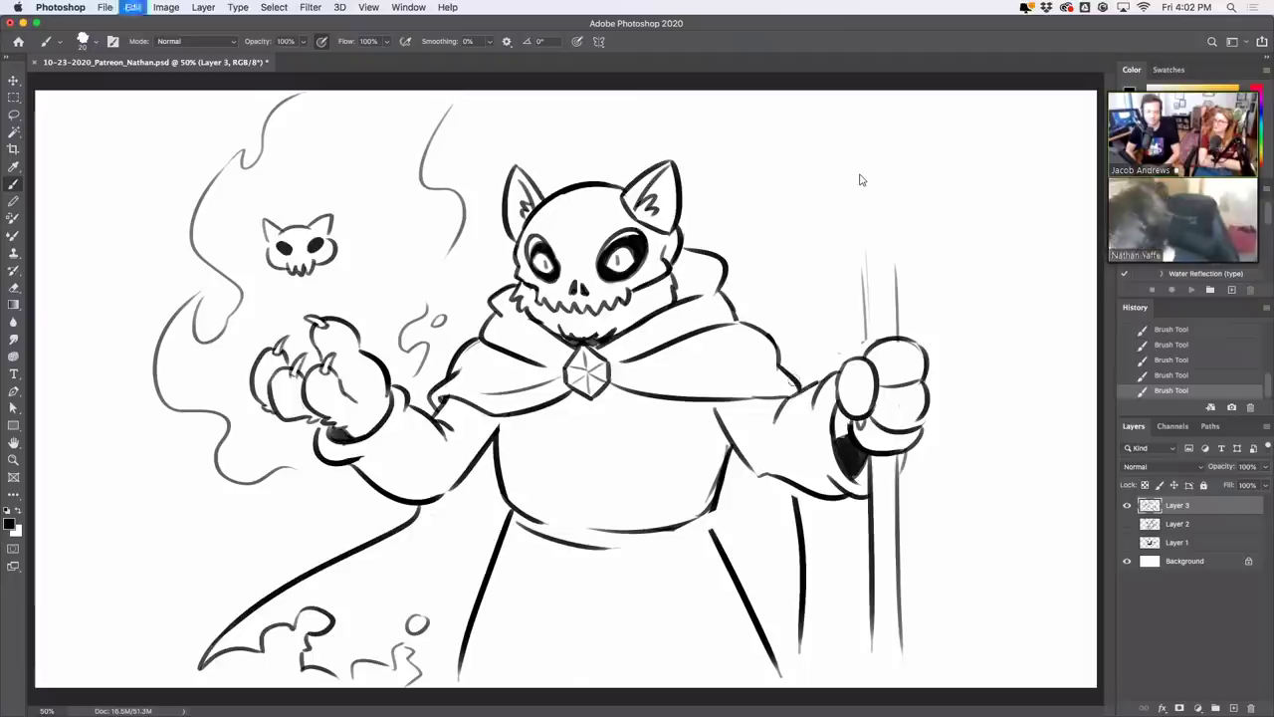
Erase the cape's right edge and redraw it with a rounded, folded corner overlapping the forearm
mouse_move(783, 359)
mouse_down()
mouse_move(774, 351)
mouse_move(787, 366)
mouse_up()
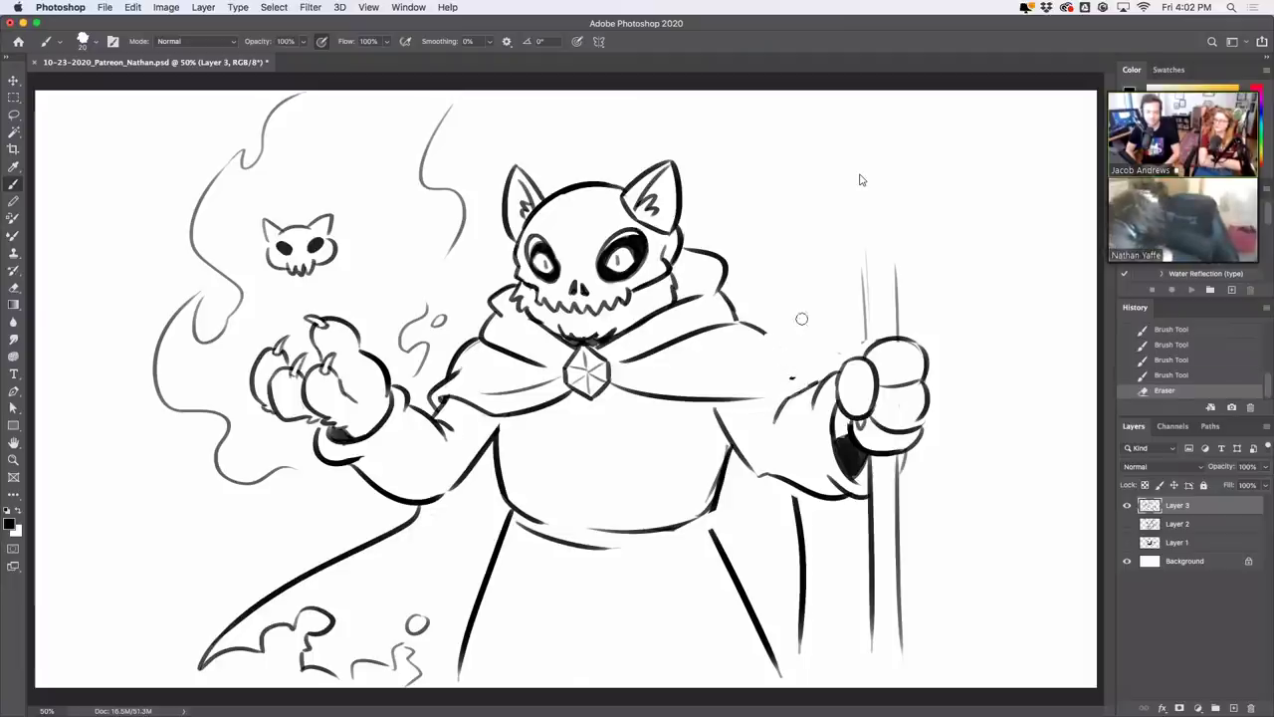
mouse_move(740, 409)
mouse_down()
mouse_move(784, 385)
mouse_move(780, 365)
mouse_up()
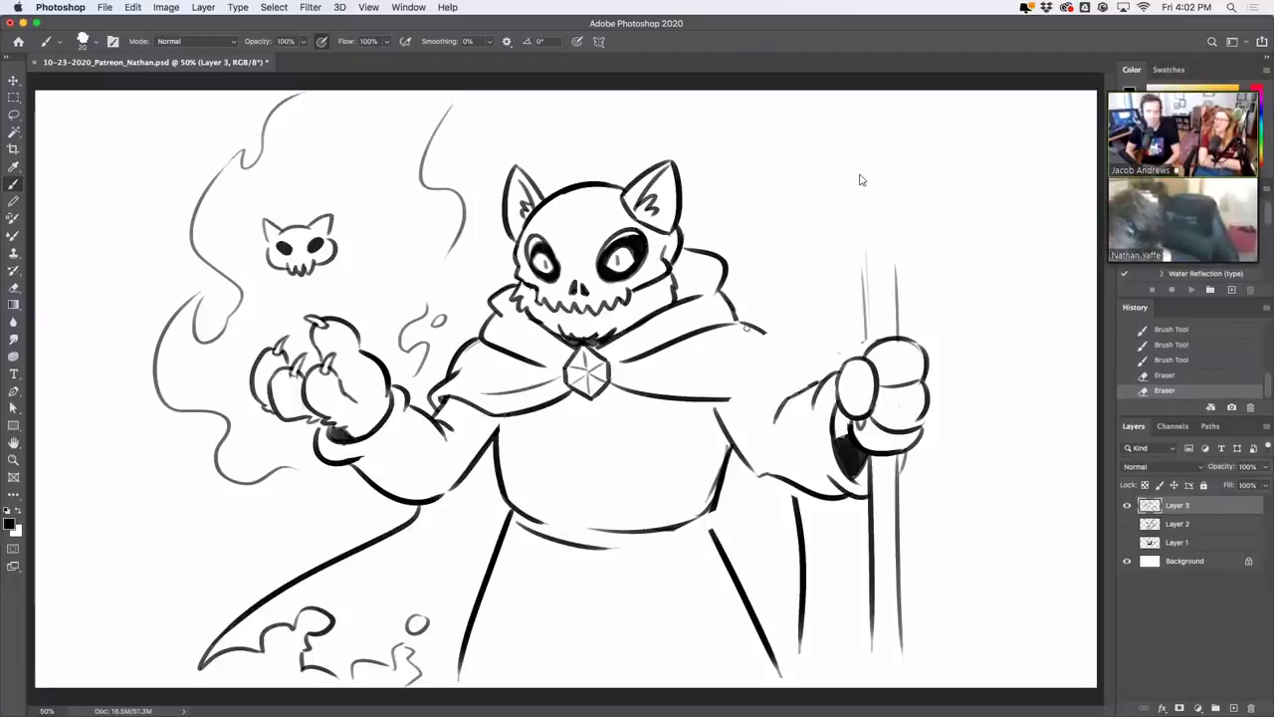
drag(745, 326, 768, 344)
key(super+z)
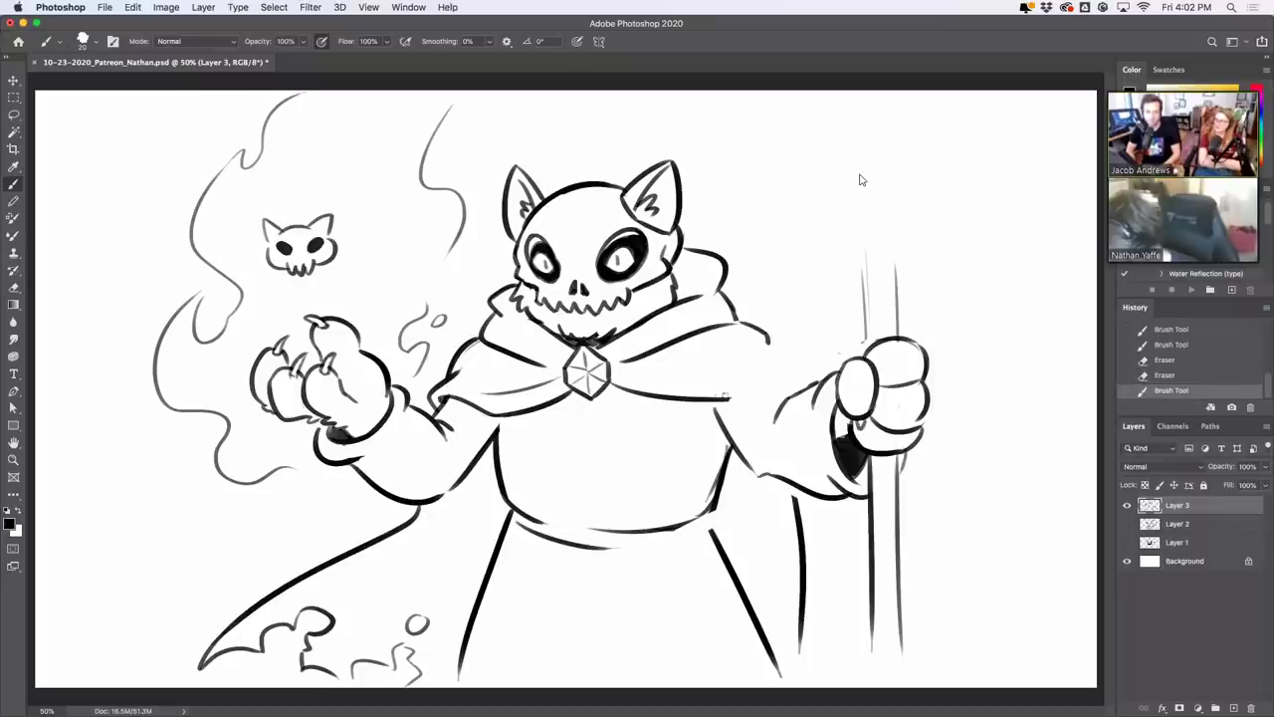
mouse_move(729, 399)
mouse_down()
mouse_move(781, 378)
mouse_move(770, 346)
mouse_move(787, 401)
mouse_move(785, 388)
mouse_up()
key(super+z)
key(super+z)
key(super+z)
key(super+z)
key(e)
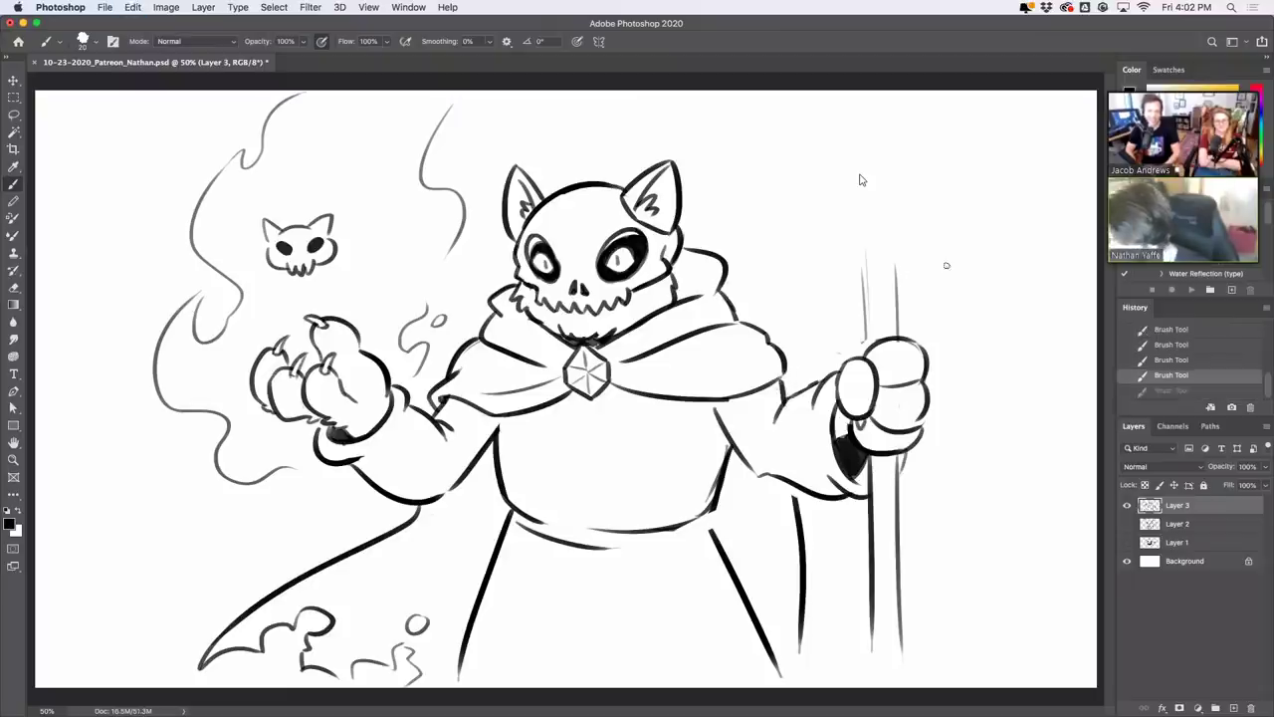
mouse_move(765, 344)
mouse_down()
mouse_move(786, 373)
mouse_move(757, 321)
mouse_move(766, 305)
mouse_move(786, 396)
mouse_move(778, 382)
mouse_up()
key(super+z)
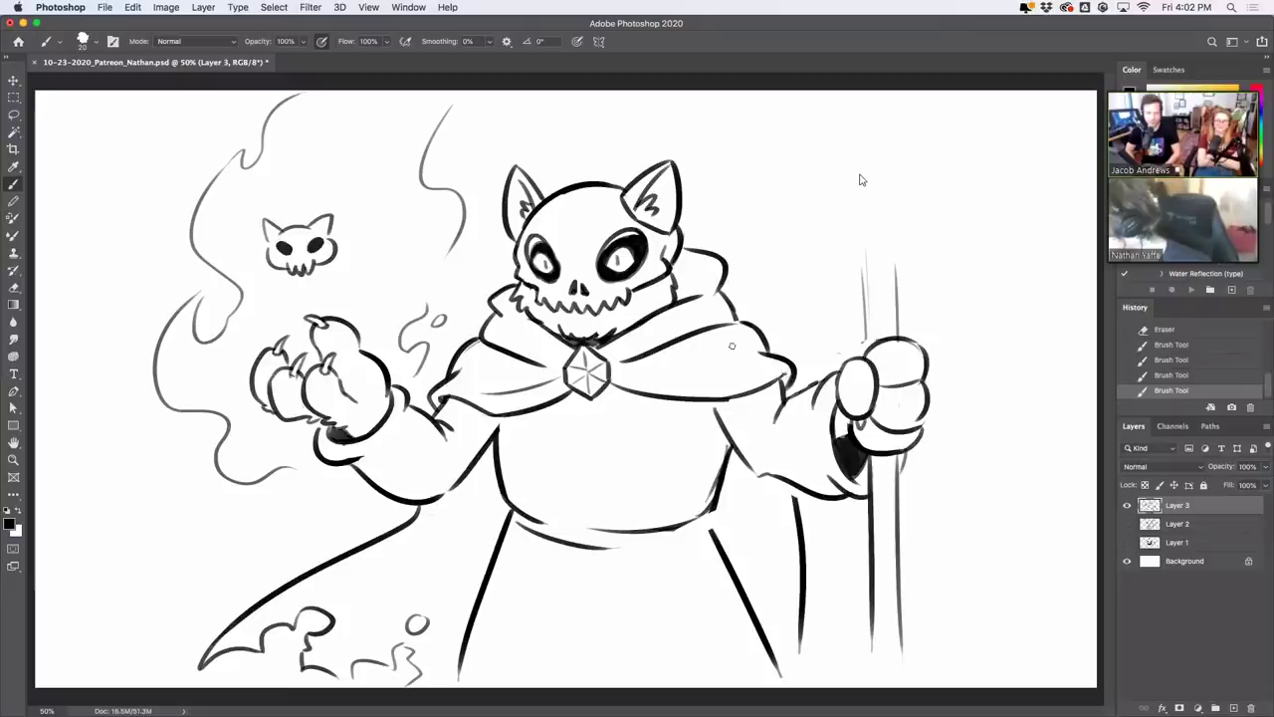
Add a fold line across the right half of the cape and extend the cloak's outer edge up to the sleeve
drag(638, 368, 720, 364)
drag(789, 492, 806, 589)
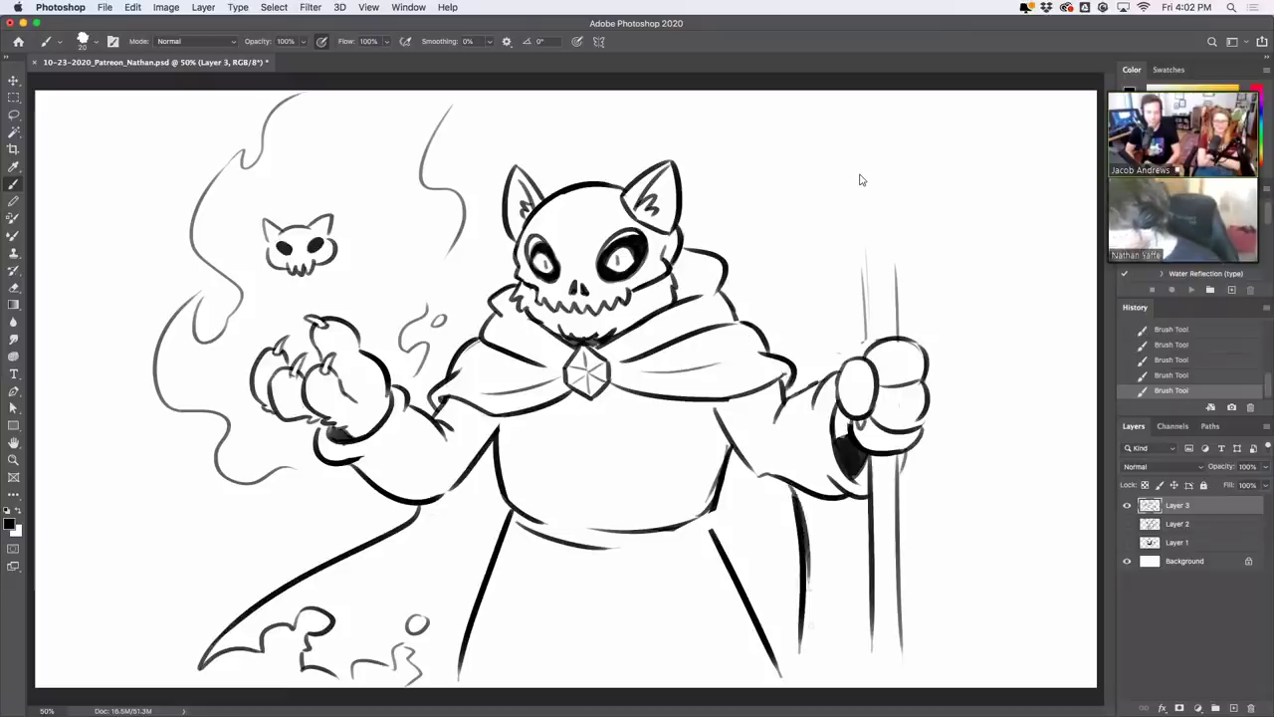
key(super+z)
drag(787, 485, 806, 579)
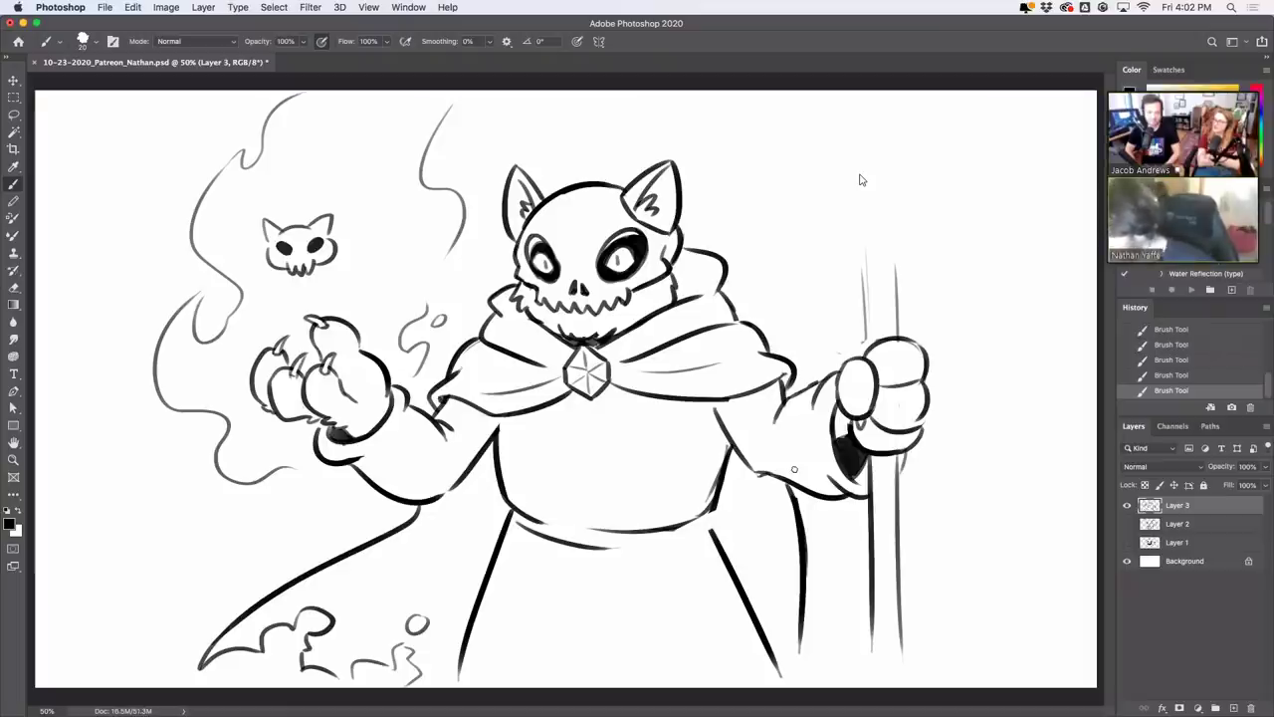
Re-ink both staff lines above the clenched paw with bolder strokes
drag(863, 265, 869, 348)
key(super+z)
drag(862, 254, 868, 344)
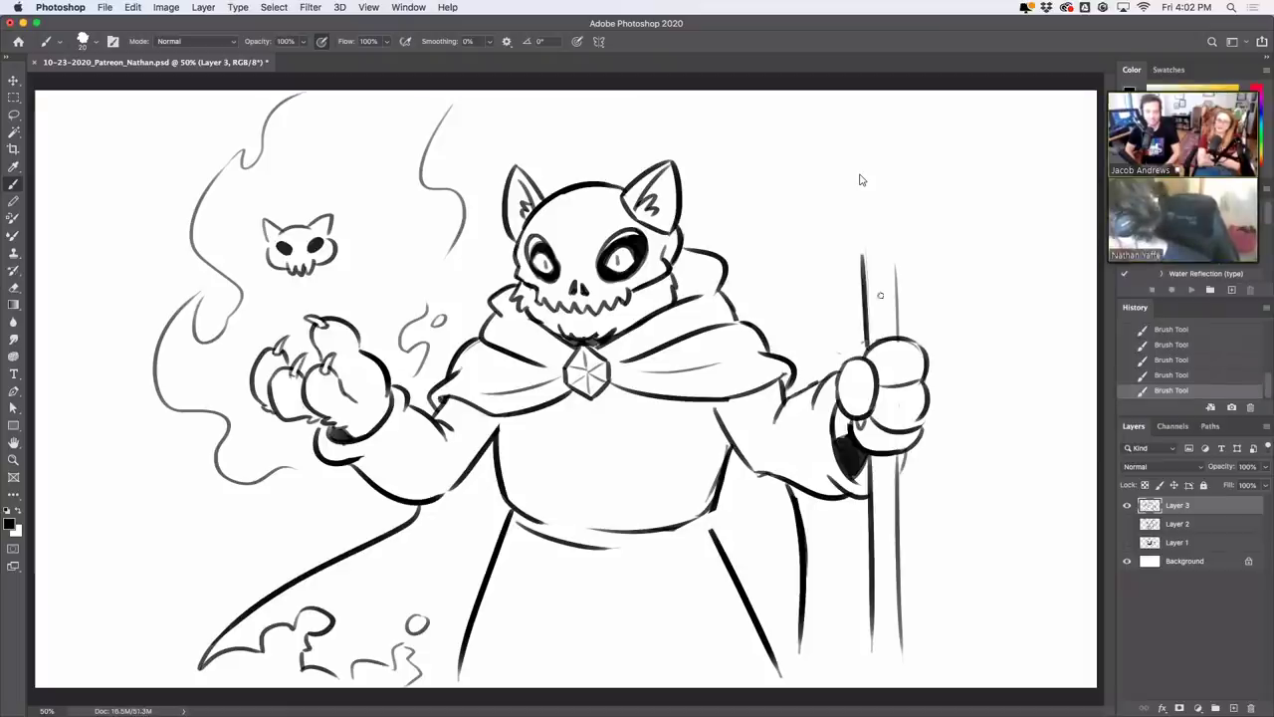
drag(892, 239, 899, 332)
key(super+z)
drag(894, 239, 898, 328)
key(super+z)
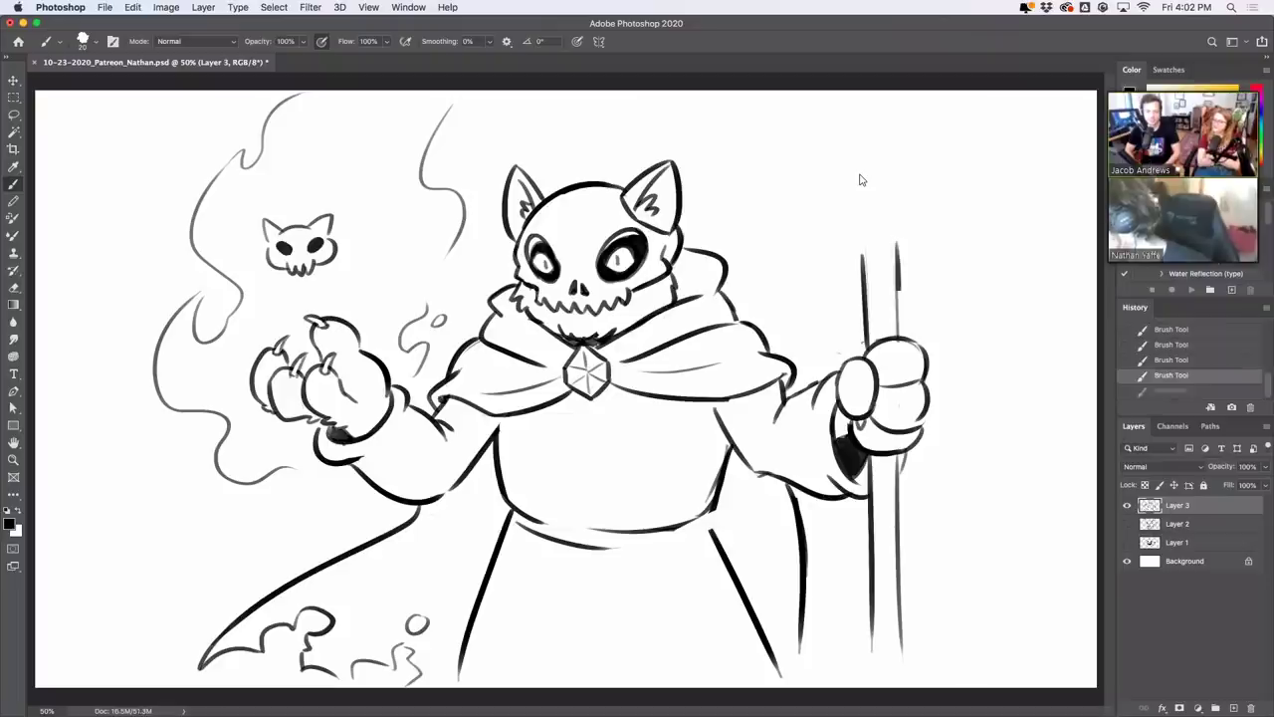
drag(896, 240, 899, 341)
key(super+z)
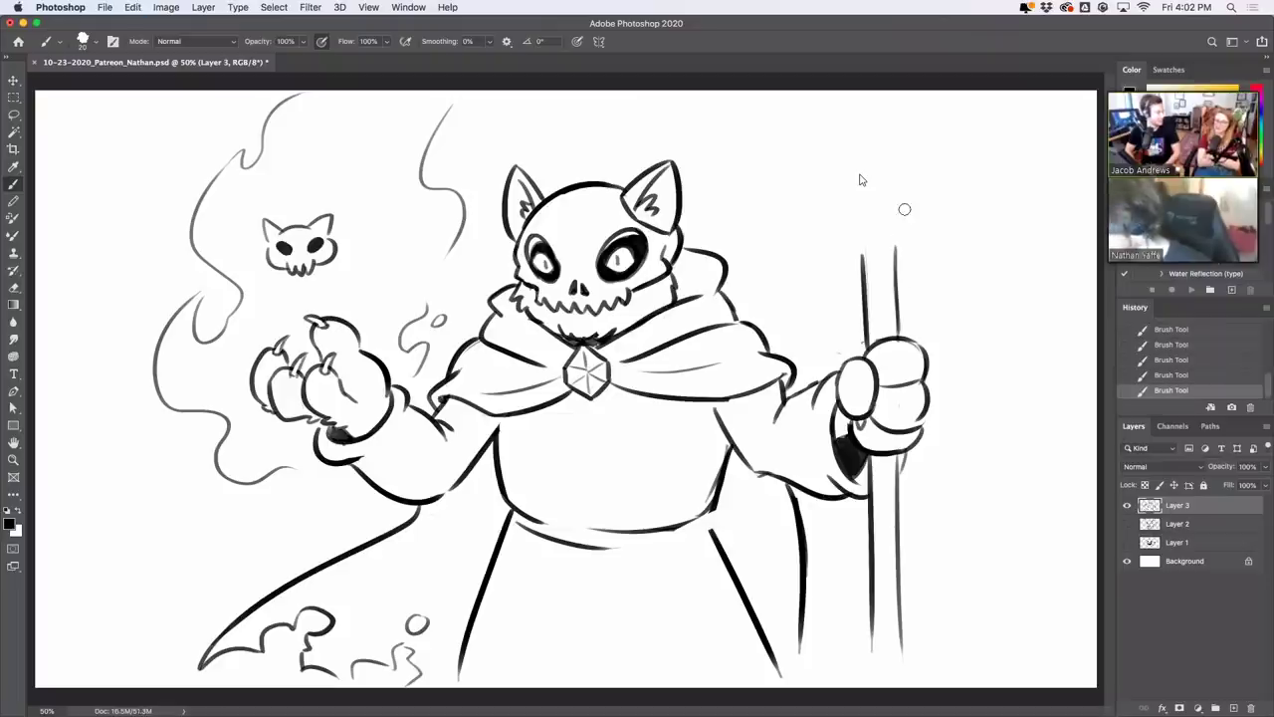
Draw a fish skull head on top of the staff with curved sides, a notched mouth, a lower edge and a round eye
drag(878, 298, 876, 289)
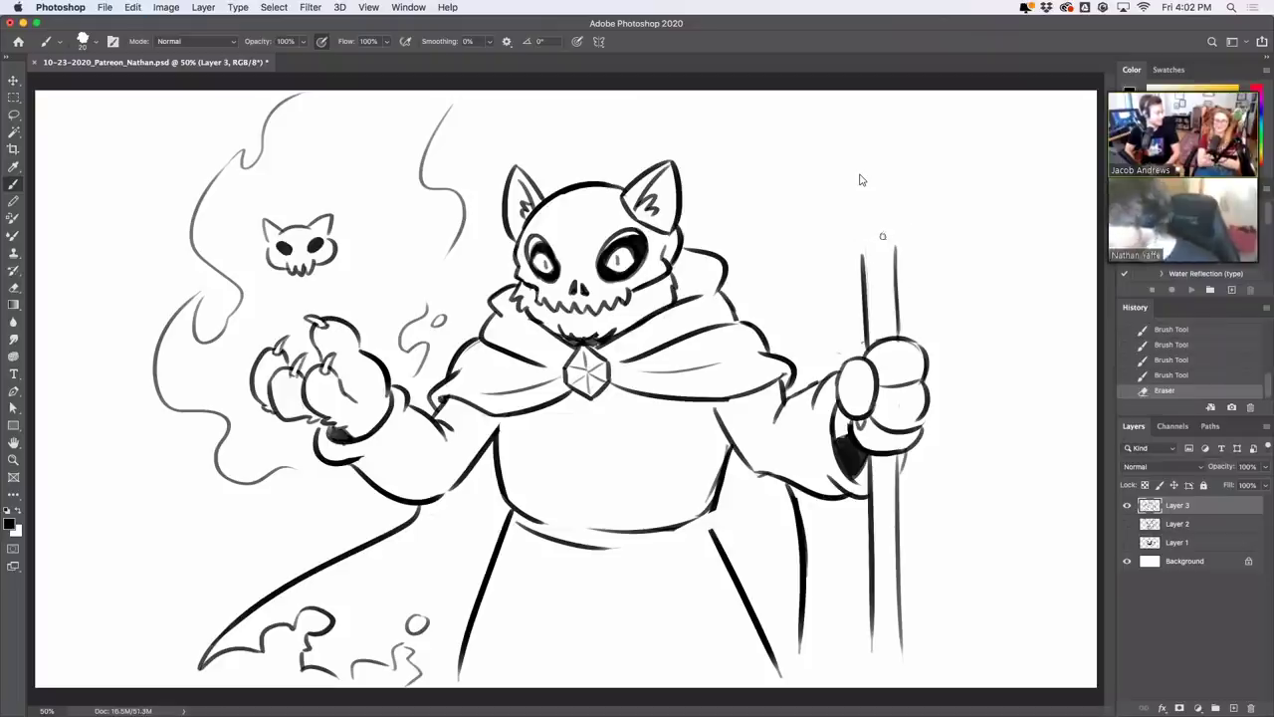
drag(852, 132, 802, 261)
key(super+z)
mouse_move(853, 131)
mouse_down()
mouse_move(800, 252)
mouse_move(857, 275)
mouse_move(869, 248)
mouse_move(931, 266)
mouse_move(852, 140)
mouse_move(862, 197)
mouse_move(880, 131)
mouse_move(945, 265)
mouse_up()
key(super+z)
key(super+z)
key(super+z)
key(super+z)
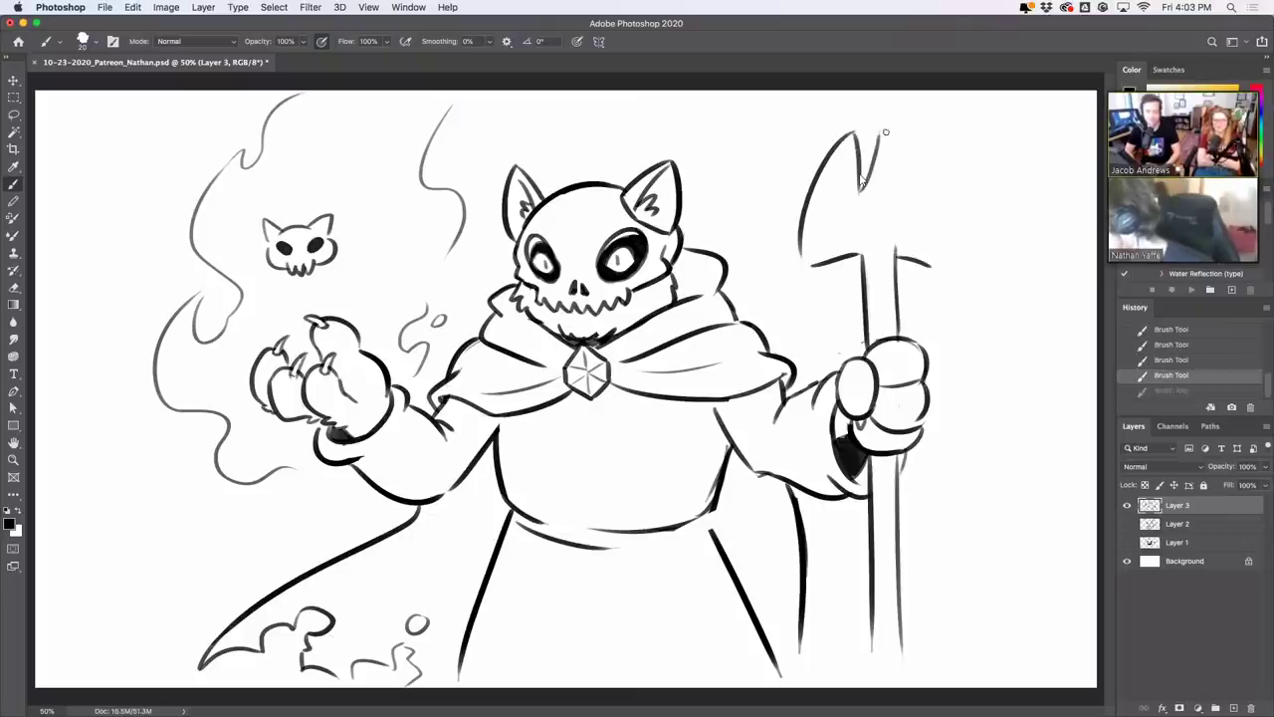
drag(881, 132, 946, 257)
drag(896, 188, 896, 183)
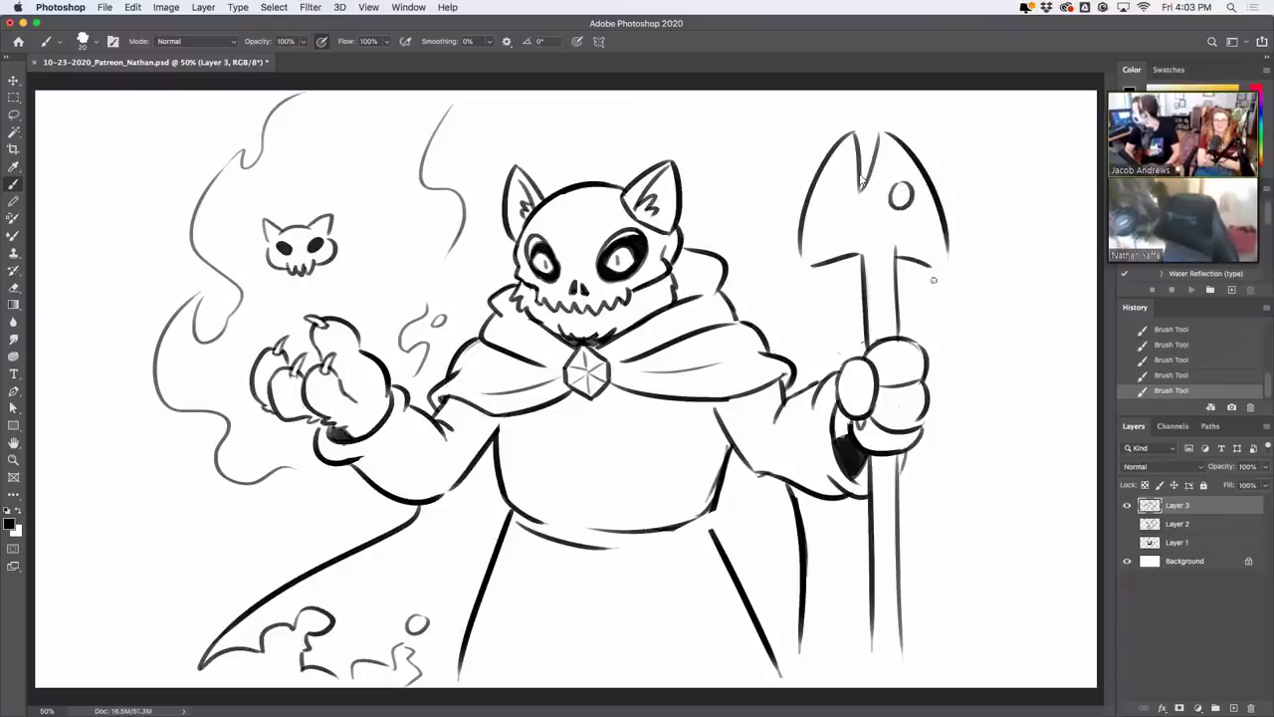
Extend the fish head's lower corners into points and add two pairs of pointed ribs to the staff above the paw
mouse_move(817, 310)
mouse_down()
mouse_move(859, 276)
mouse_move(859, 290)
mouse_move(954, 298)
mouse_move(944, 229)
mouse_up()
key(super+z)
key(super+z)
key(super+z)
drag(801, 227, 800, 279)
key(super+z)
mouse_move(801, 278)
mouse_down()
mouse_move(862, 258)
mouse_move(806, 267)
mouse_move(800, 287)
mouse_up()
key(e)
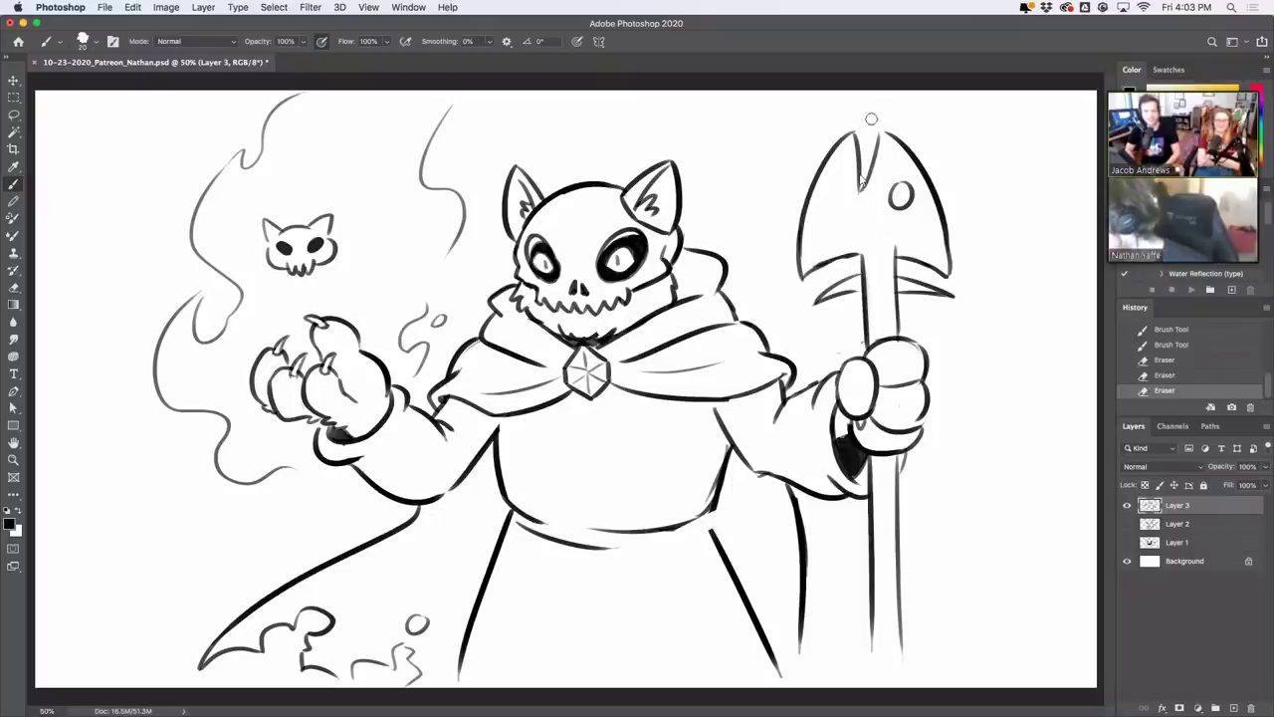
drag(871, 118, 860, 124)
drag(860, 313, 826, 336)
drag(897, 315, 950, 328)
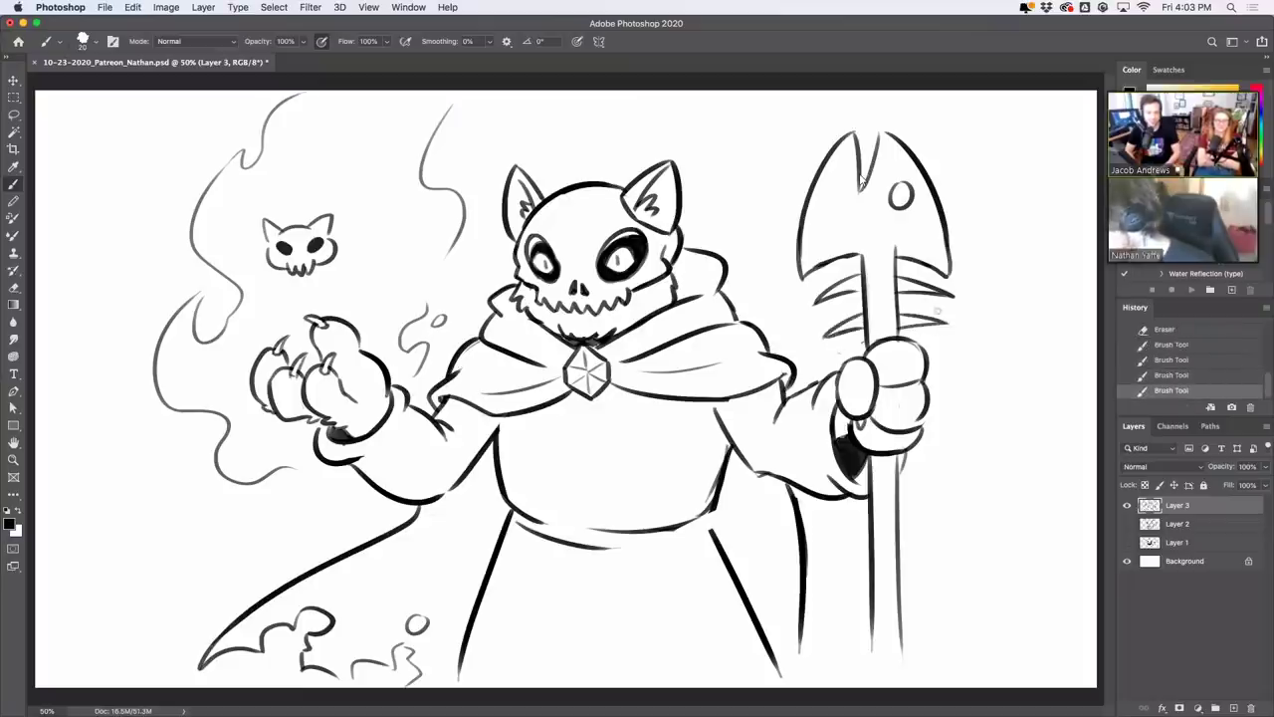
Erase the staff lines where the ribs above the paw join the spine
mouse_move(863, 278)
mouse_down()
mouse_move(909, 285)
mouse_move(864, 285)
mouse_up()
drag(891, 287, 900, 284)
drag(856, 321, 915, 322)
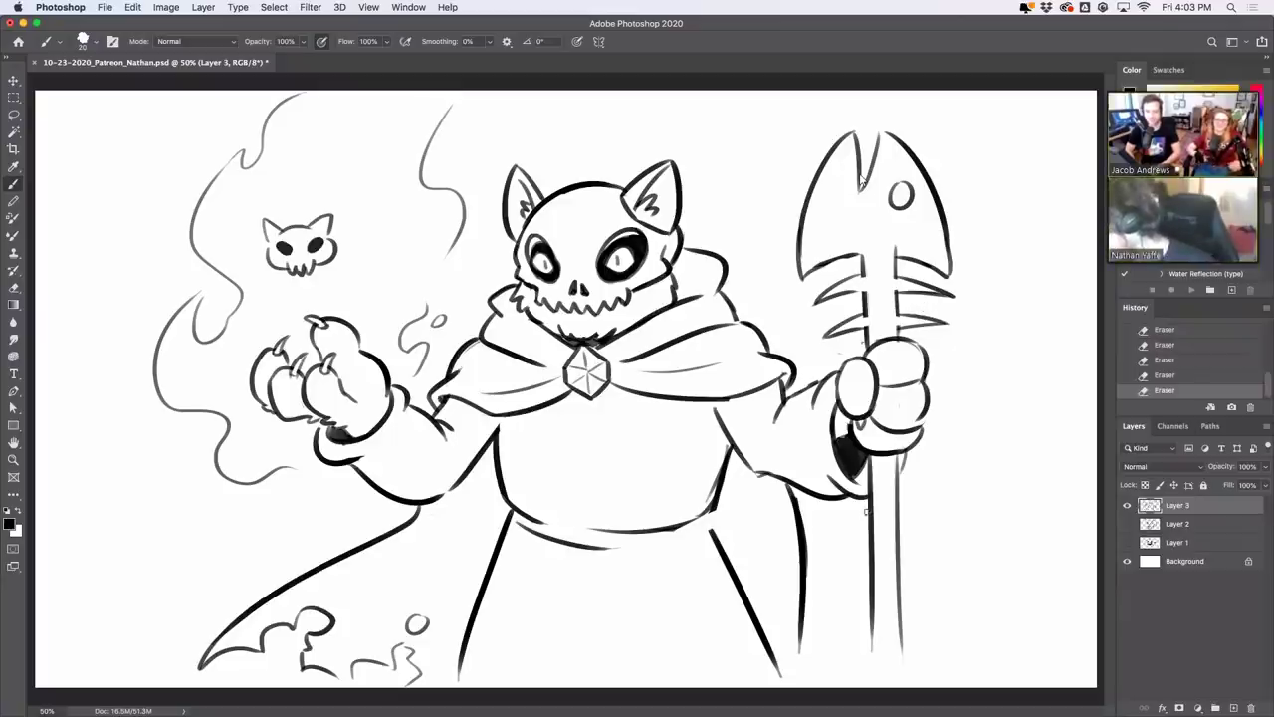
key(super+z)
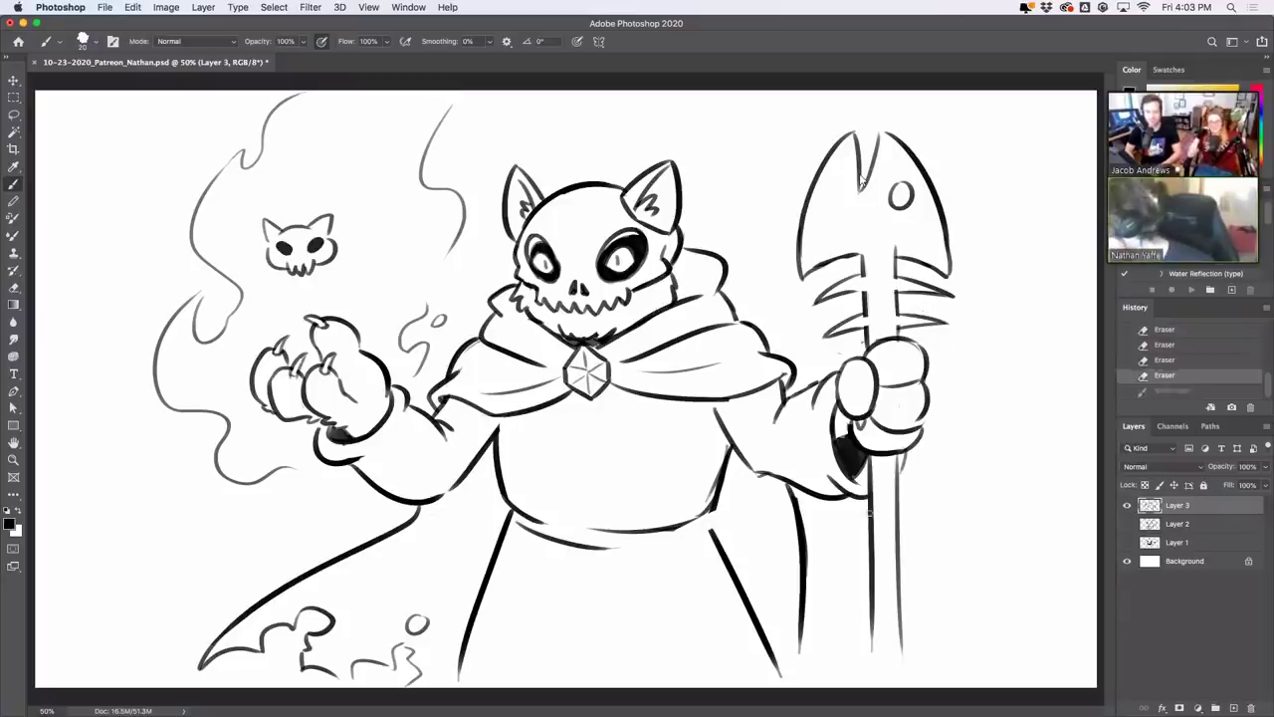
Draw a pair of pointed ribs on the staff below the paw, removing the extra strokes beside the sleeve
mouse_move(871, 513)
mouse_down()
mouse_move(844, 528)
mouse_move(934, 529)
mouse_move(844, 504)
mouse_move(867, 500)
mouse_up()
key(super+z)
key(super+z)
key(super+z)
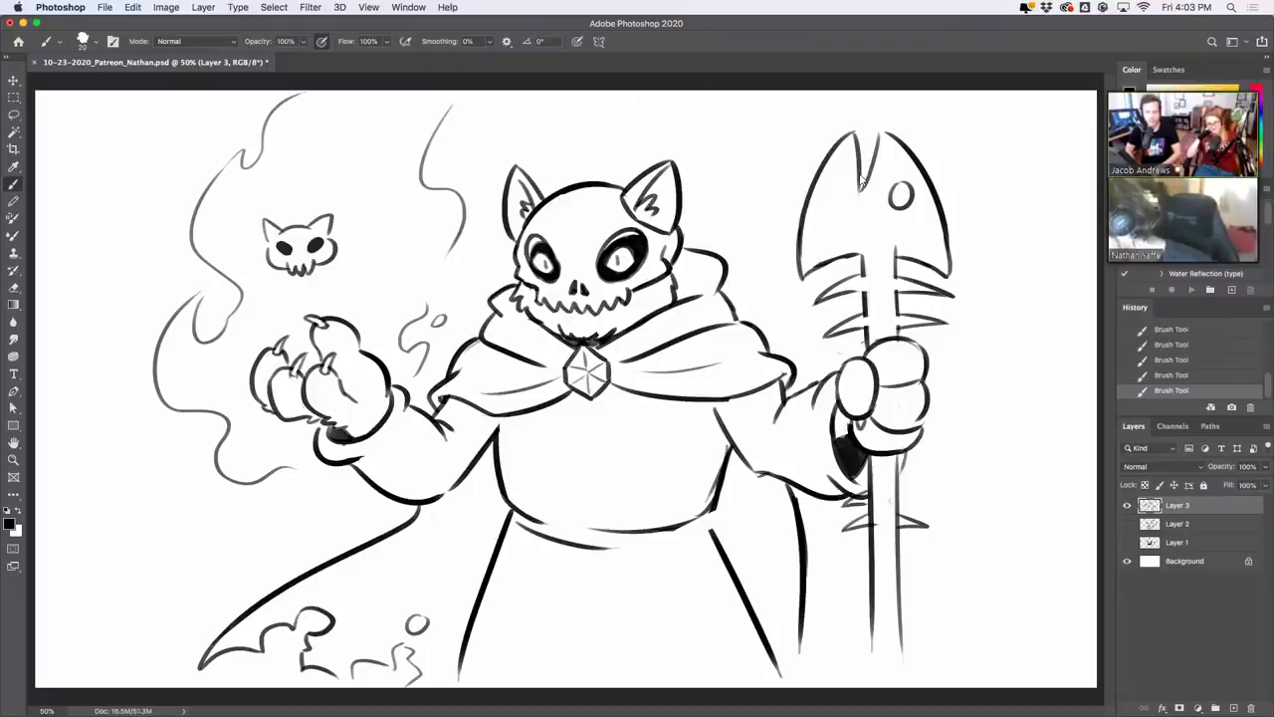
key(super+z)
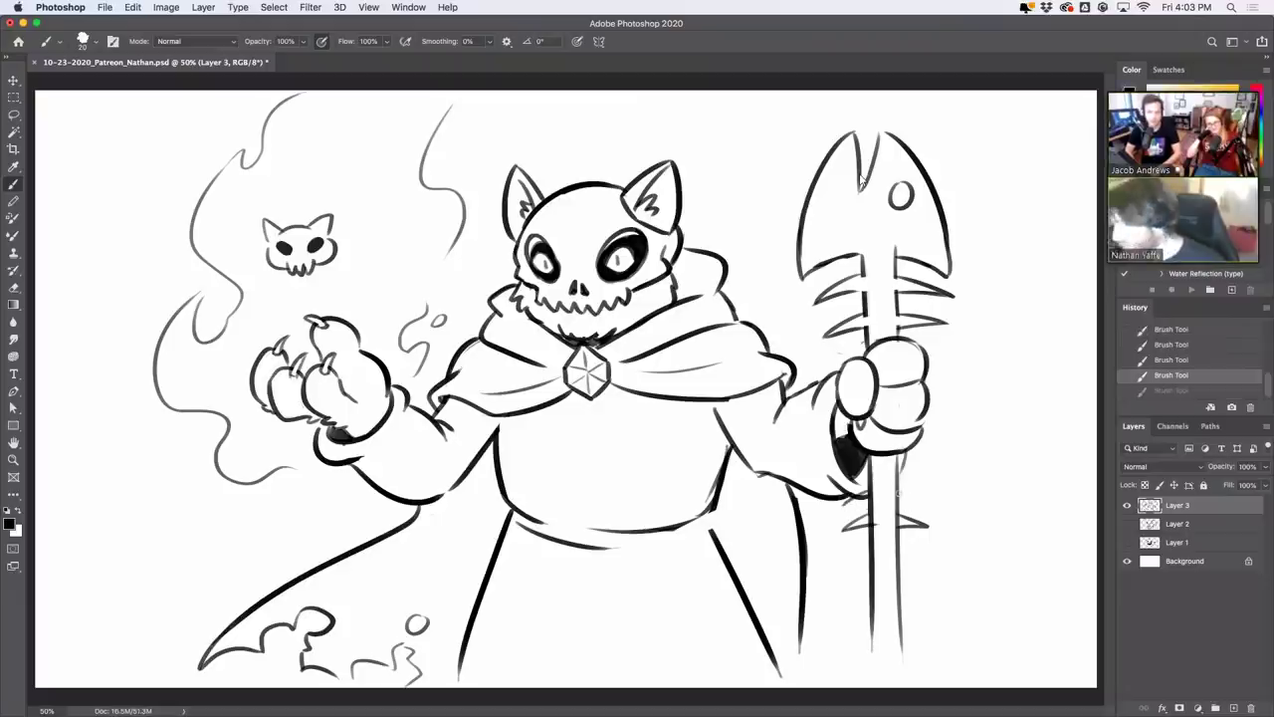
key(super+z)
Clean up the rib joints above the paw and re-ink the lower left edge of the fish head
key(e)
mouse_move(858, 314)
mouse_down()
mouse_move(874, 322)
mouse_move(868, 351)
mouse_up()
drag(855, 283, 882, 284)
mouse_move(804, 282)
mouse_down()
mouse_move(844, 267)
mouse_move(822, 264)
mouse_up()
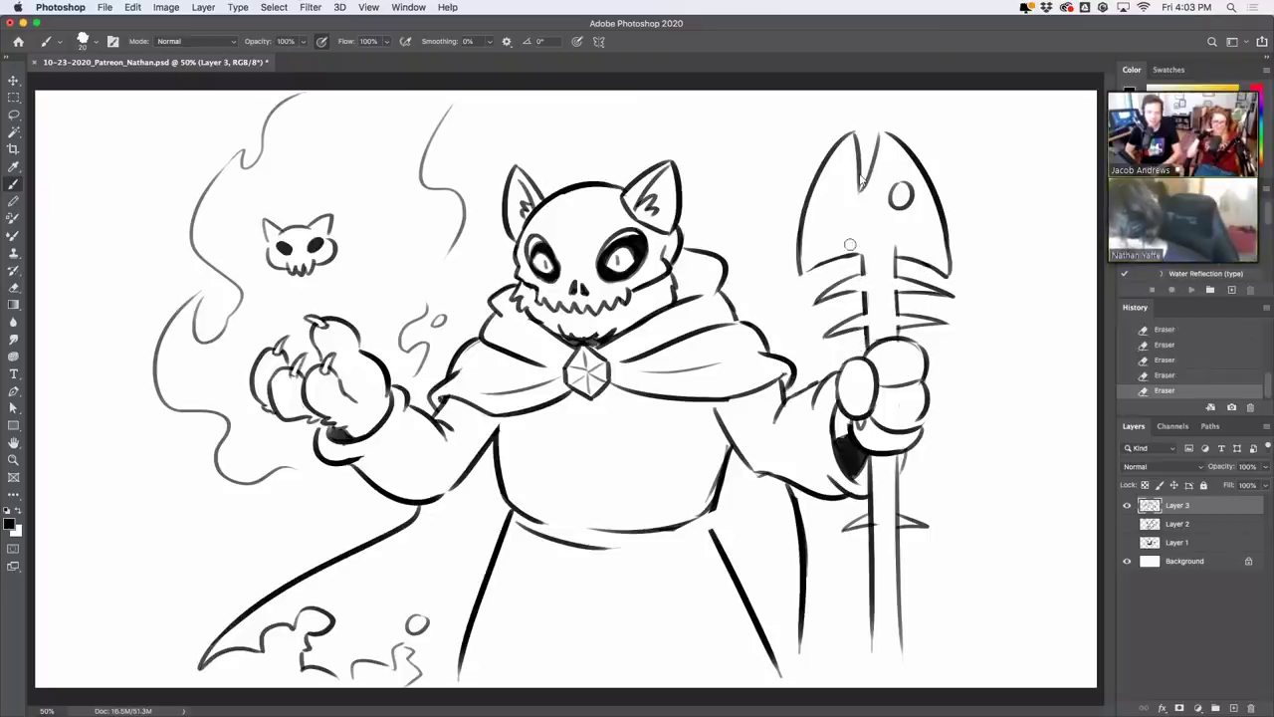
key(super+z)
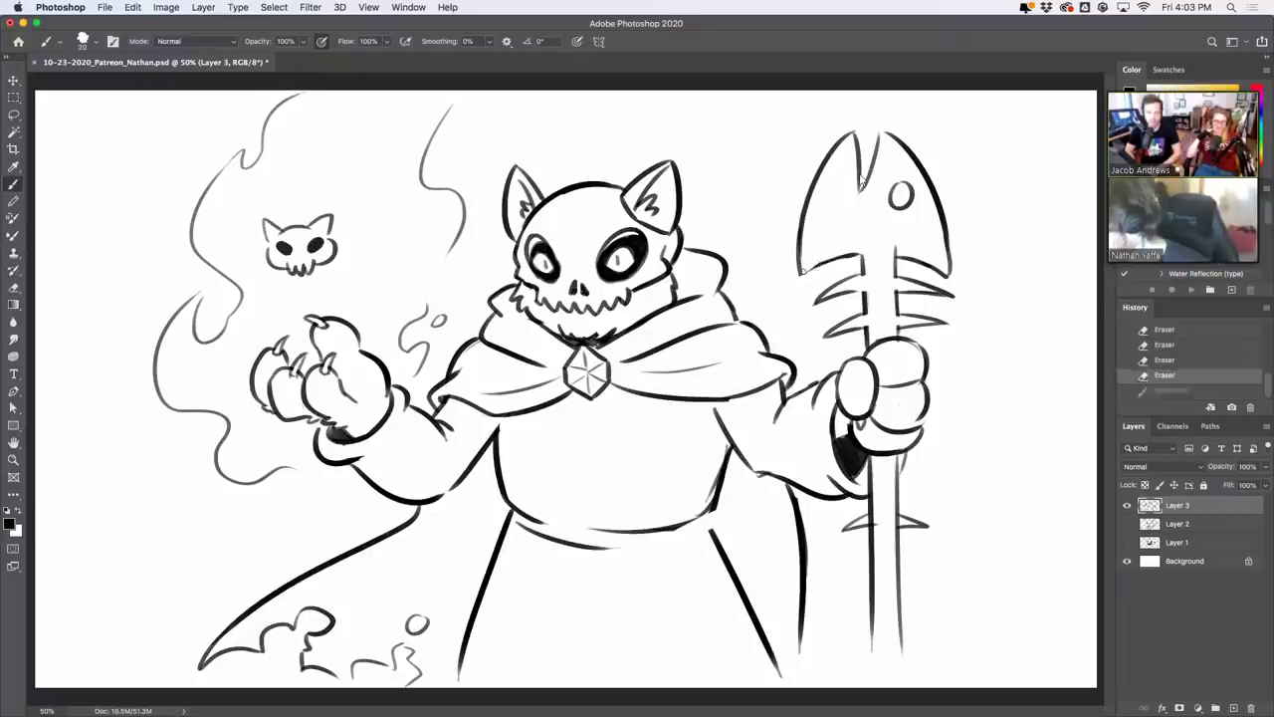
mouse_move(862, 255)
mouse_down()
mouse_move(910, 252)
mouse_move(870, 267)
mouse_move(885, 270)
mouse_up()
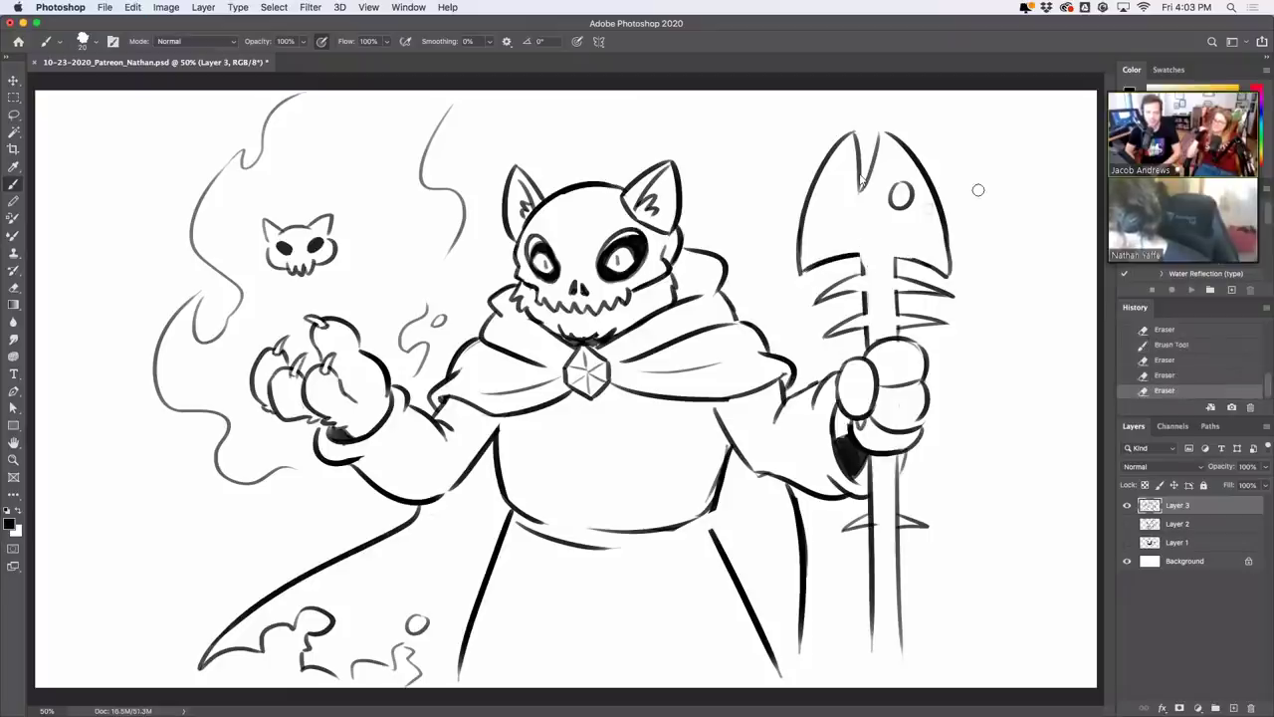
Fill the fish's eye with black, leaving a small highlight, and tidy the head's corner and mouth tips
drag(893, 190, 910, 207)
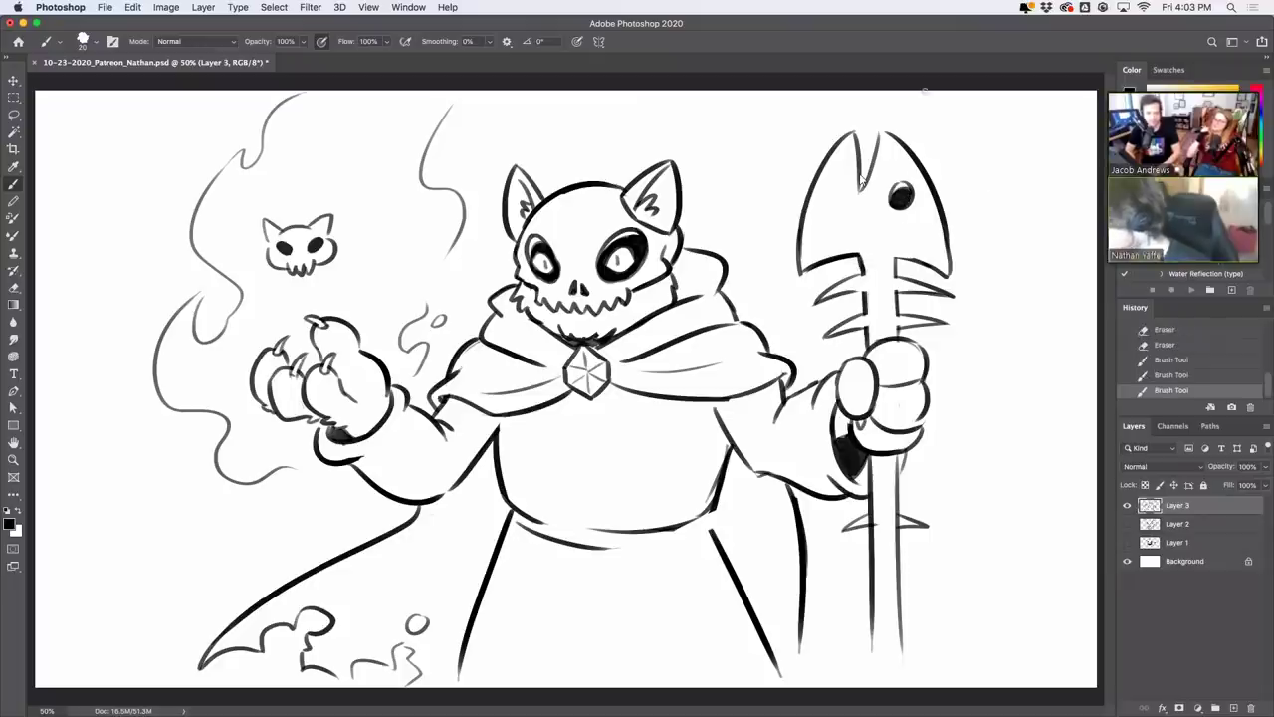
drag(808, 274, 818, 263)
drag(873, 127, 875, 124)
drag(875, 129, 874, 123)
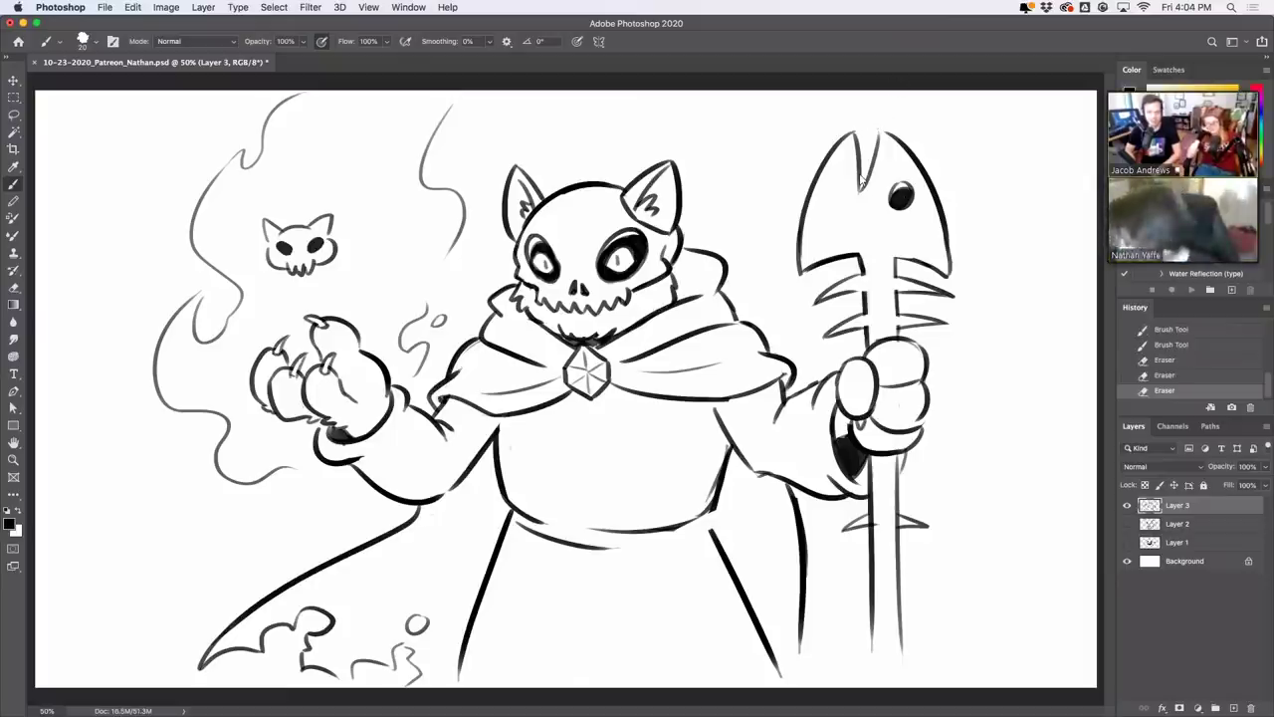
Draw a second small cat skull, tilted, near the top of the flames with an ear, dark eyes and teeth
drag(499, 448, 574, 451)
key(super+z)
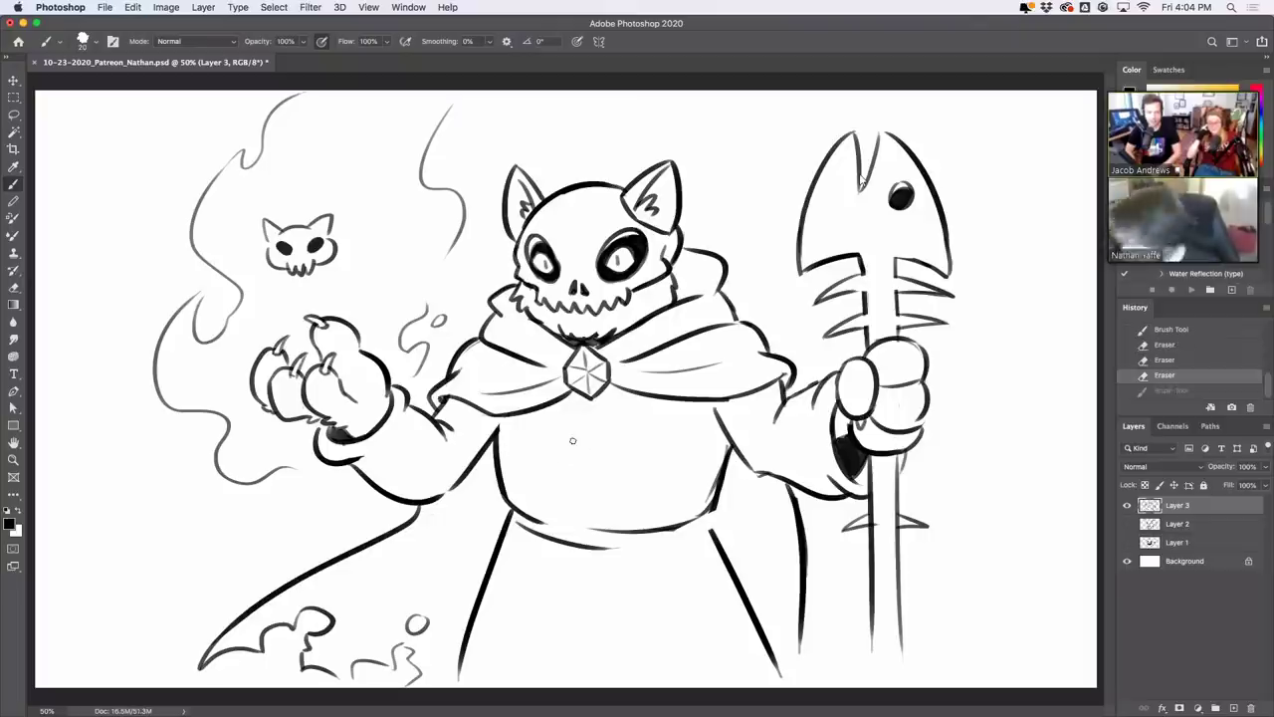
mouse_move(351, 148)
mouse_down()
mouse_move(365, 125)
mouse_move(373, 154)
mouse_move(374, 119)
mouse_move(361, 142)
mouse_move(380, 142)
mouse_up()
key(super+z)
key(super+z)
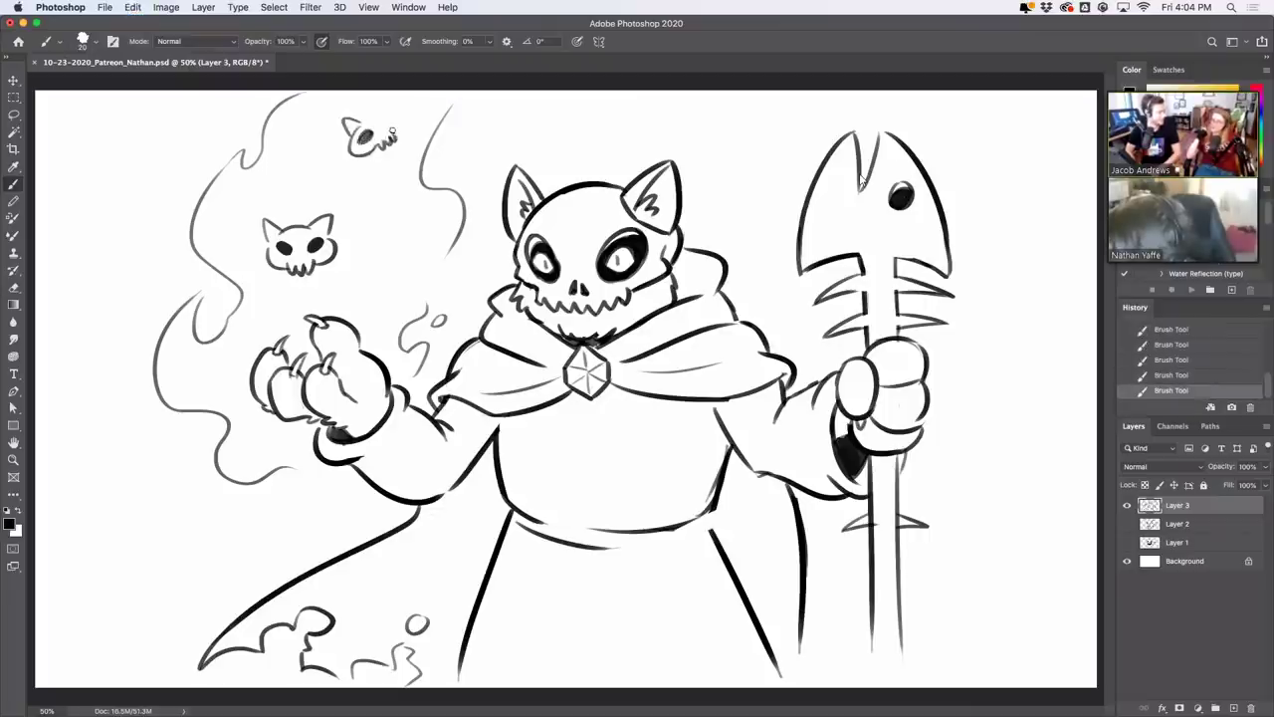
key(super+z)
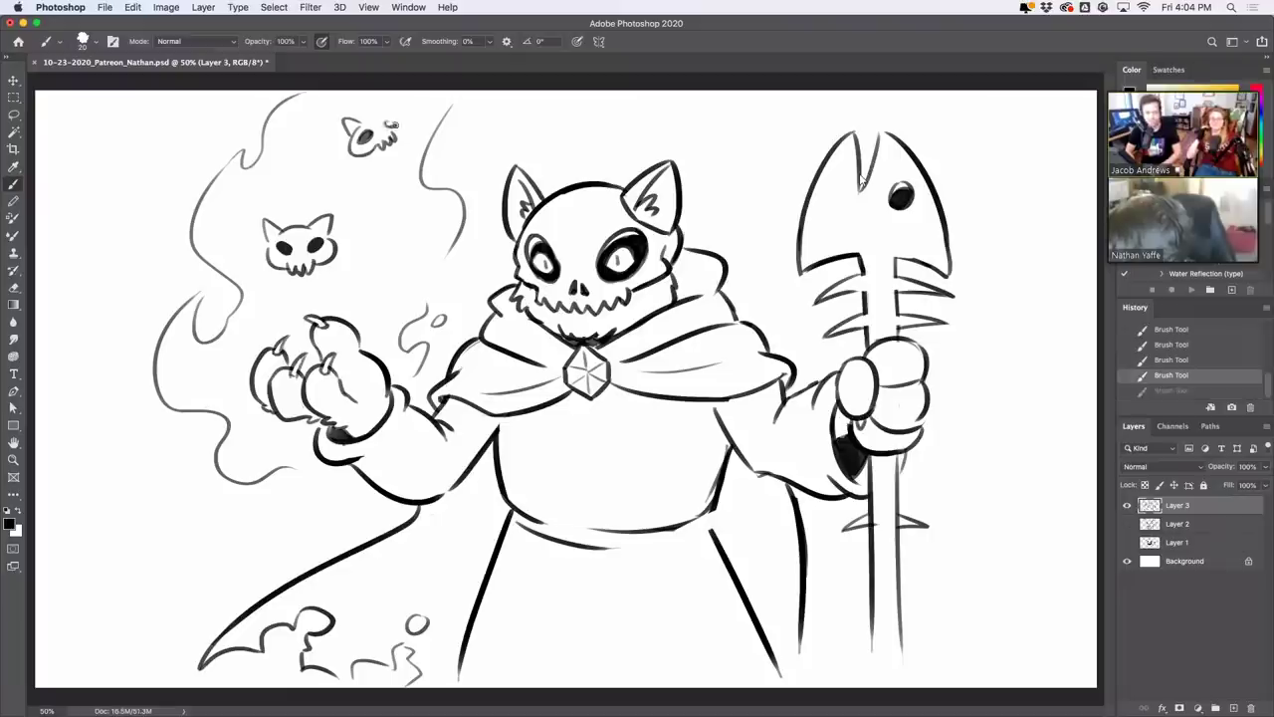
drag(401, 120, 397, 133)
key(super+z)
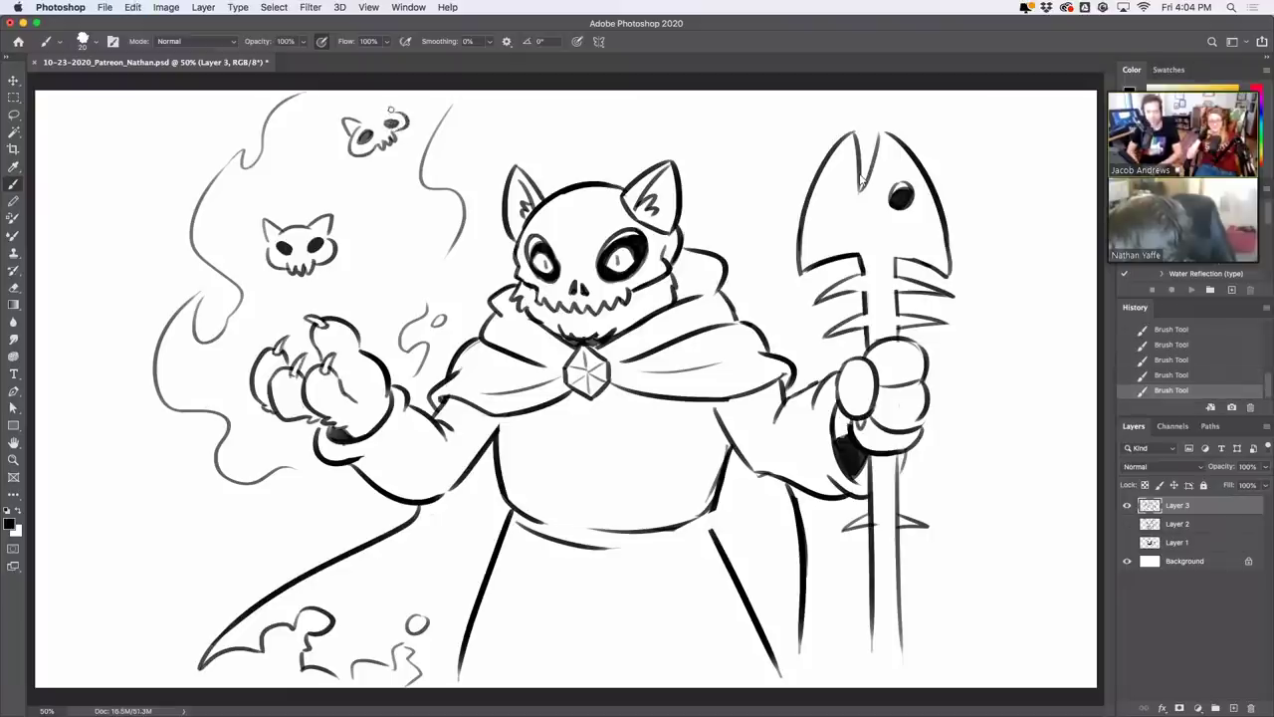
Redraw the tilted skull's right ear smaller and add the forehead line between its ears
key(super+z)
key(super+shift+z)
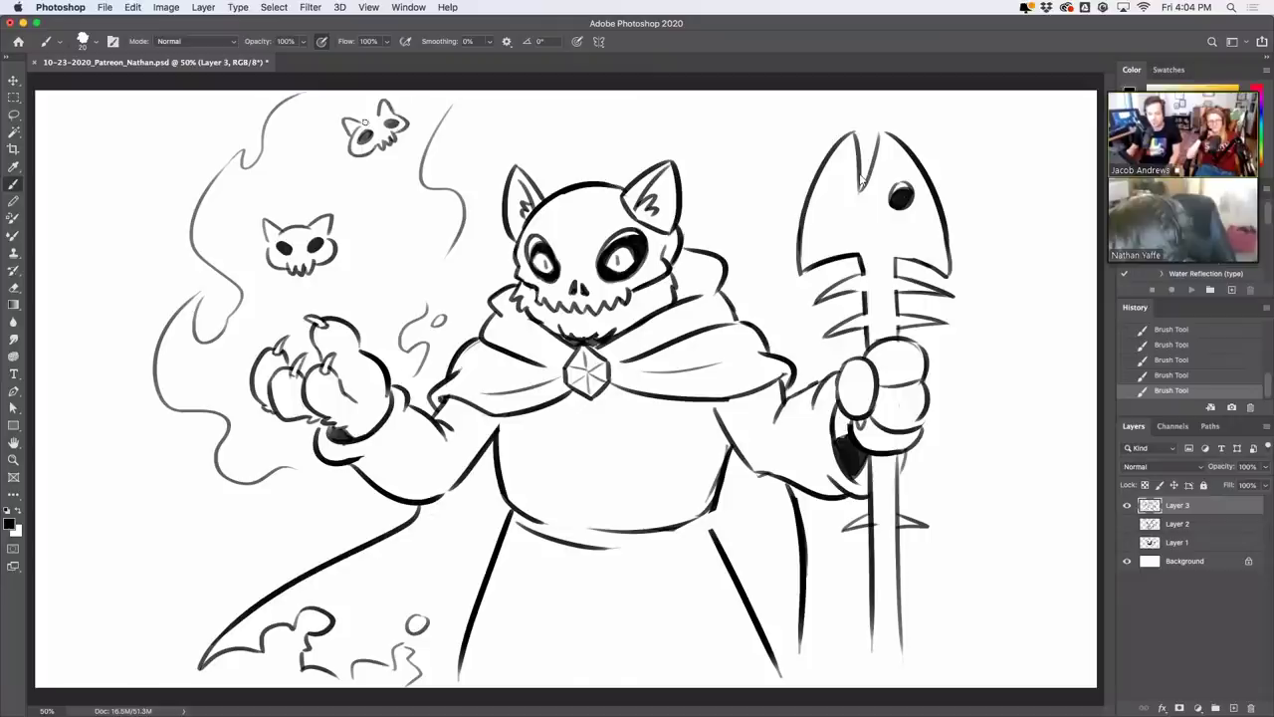
key(super+z)
mouse_move(360, 124)
mouse_down()
mouse_move(386, 101)
mouse_move(369, 117)
mouse_move(396, 100)
mouse_move(396, 116)
mouse_up()
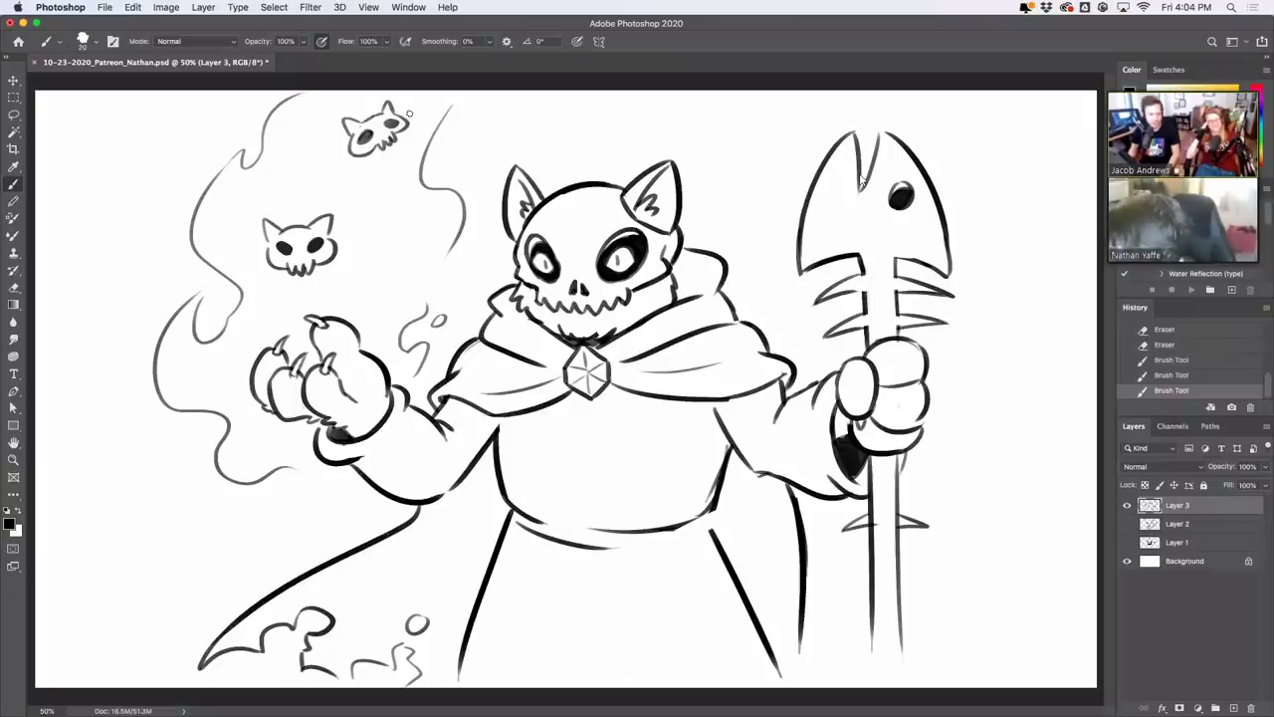
Try to draw a tiny upright cat skull below the tilted one, and erase it
drag(391, 233, 399, 254)
key(super+z)
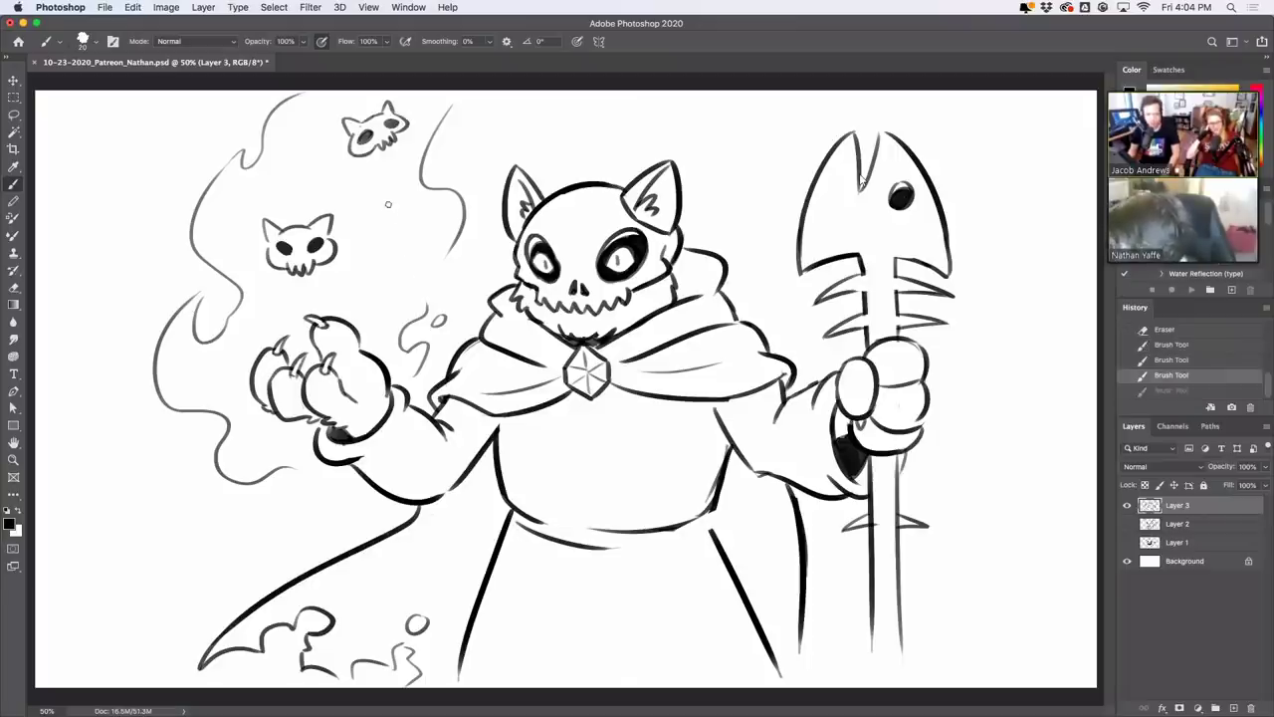
drag(389, 198, 395, 210)
key(super+z)
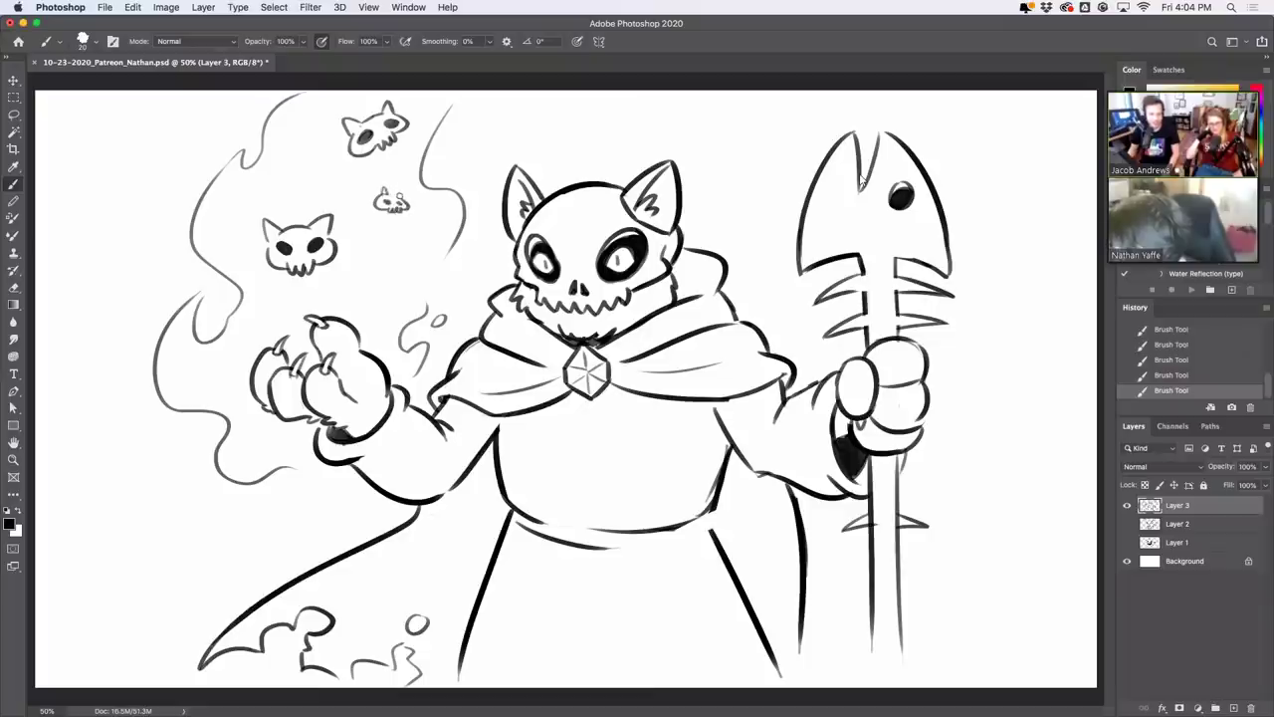
key(e)
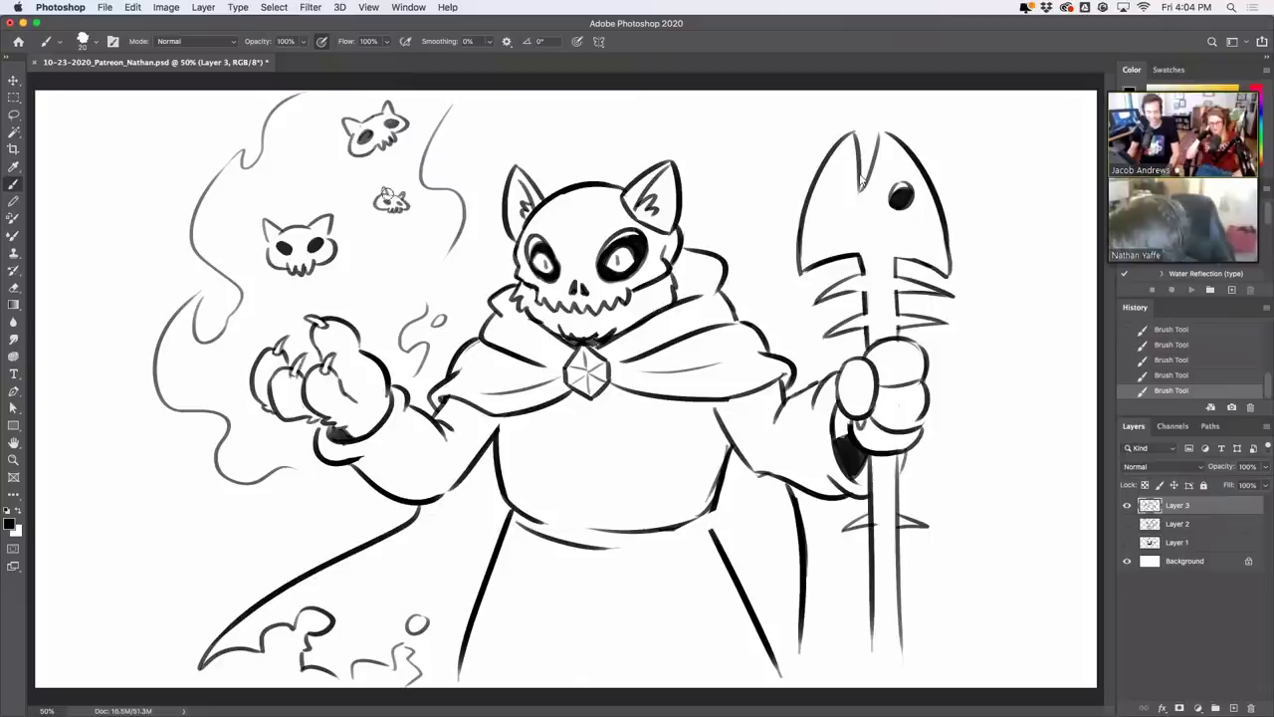
mouse_move(381, 189)
mouse_down()
mouse_move(407, 177)
mouse_move(397, 203)
mouse_move(410, 205)
mouse_move(380, 207)
mouse_move(396, 212)
mouse_up()
Draw a tiny sideways-tilted cat skull with eyes, teeth and ears in the middle of the flames
key(super+z)
key(super+z)
key(super+z)
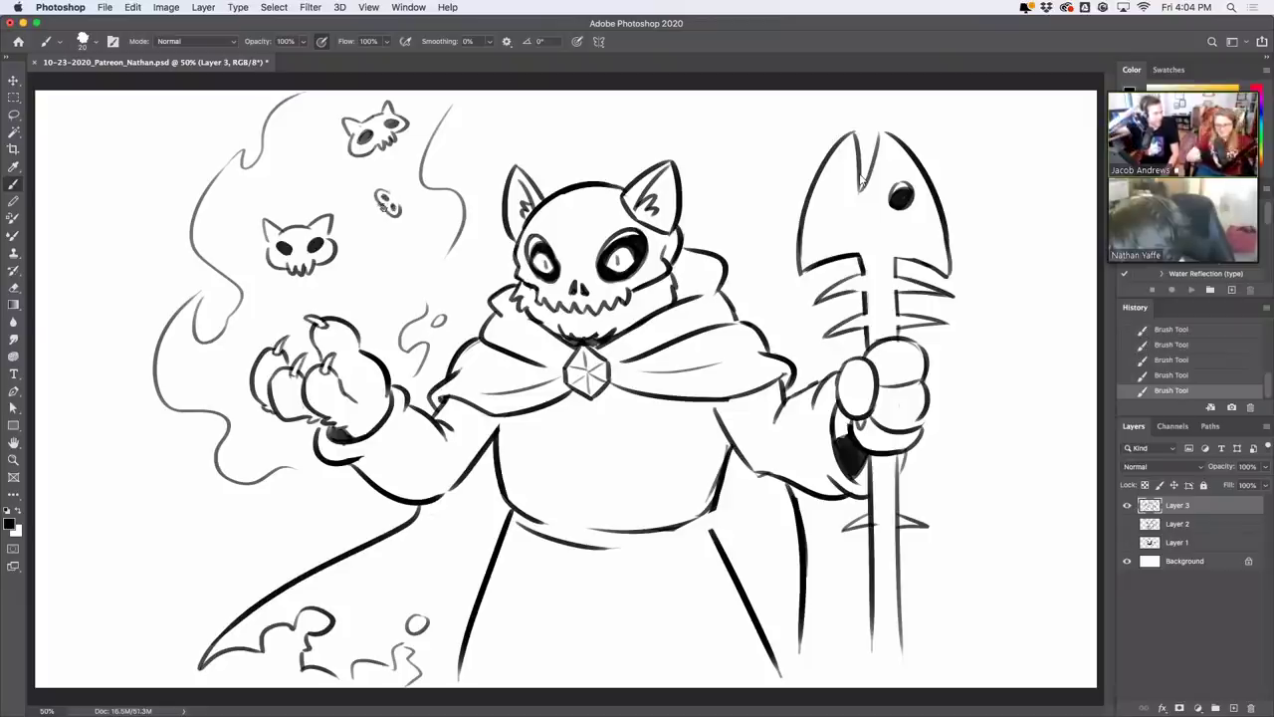
mouse_move(384, 202)
mouse_down()
mouse_move(392, 213)
mouse_move(401, 189)
mouse_move(398, 203)
mouse_up()
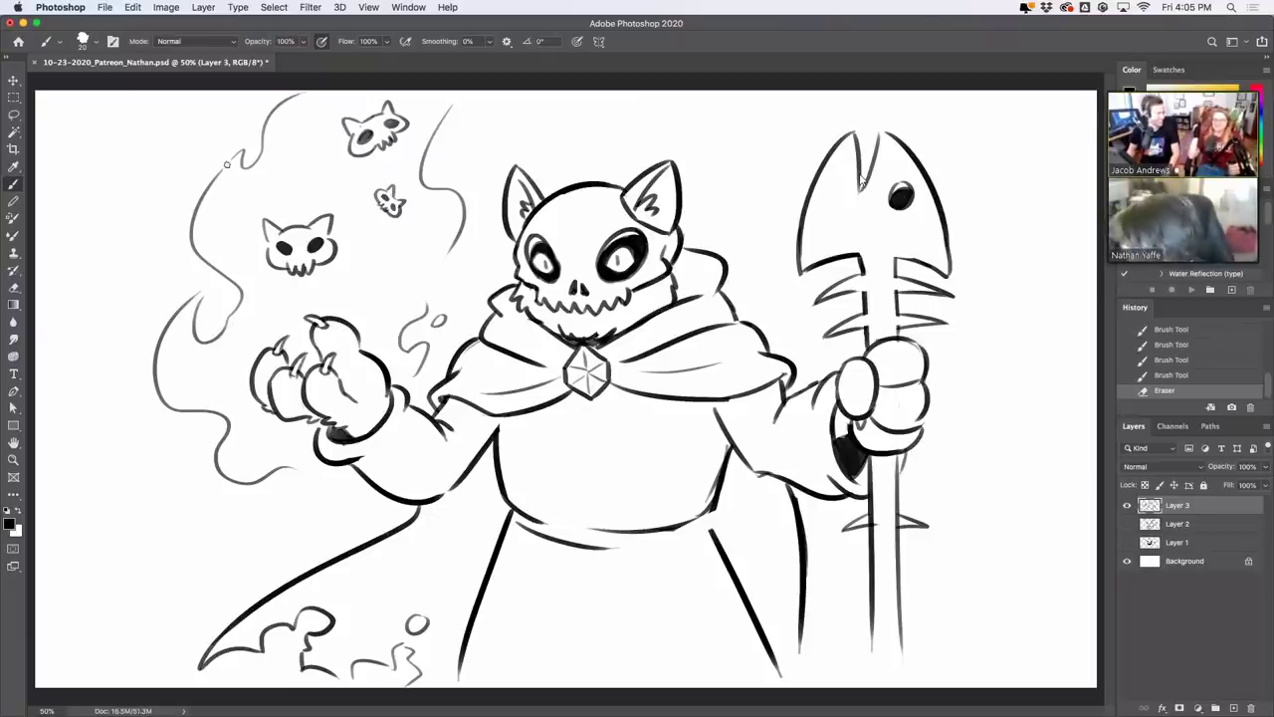
Add wavy inner flame lines along both sides of the floating skulls and a short one beside the open paw
drag(227, 164, 241, 152)
drag(216, 217, 256, 303)
key(super+z)
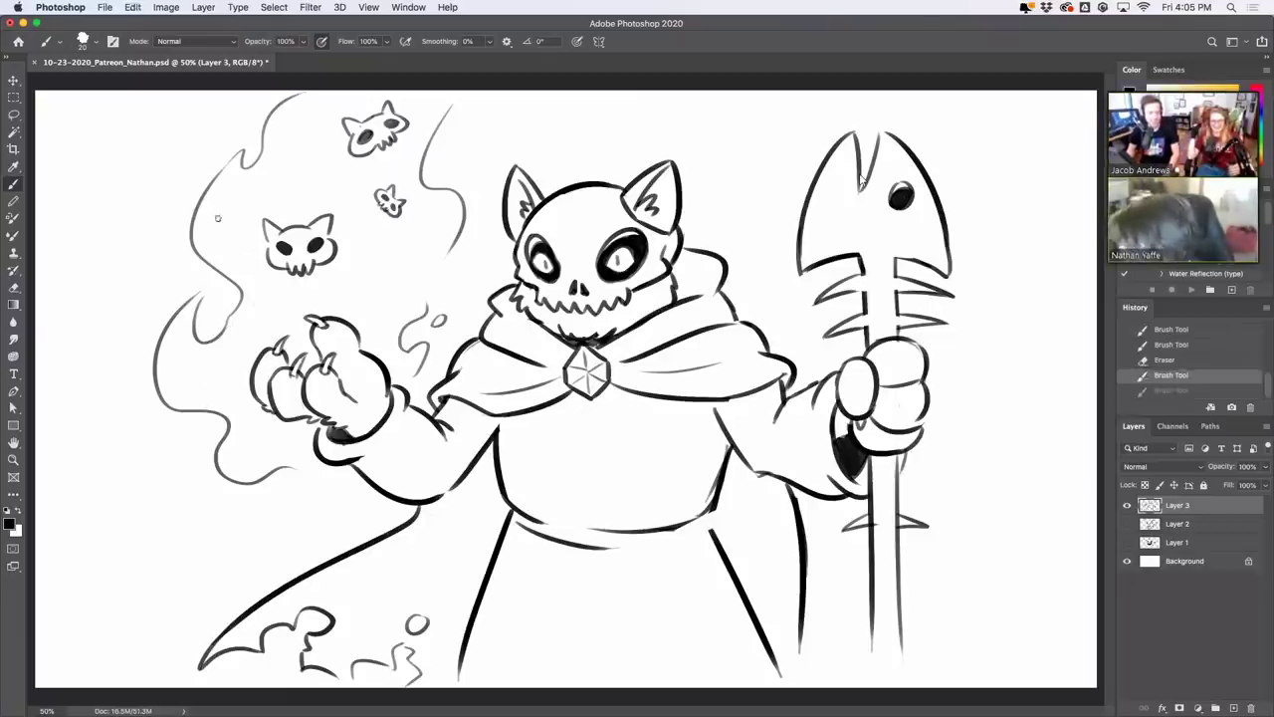
mouse_move(217, 217)
mouse_down()
mouse_move(251, 303)
mouse_move(229, 370)
mouse_move(256, 304)
mouse_move(242, 184)
mouse_move(315, 116)
mouse_up()
key(super+z)
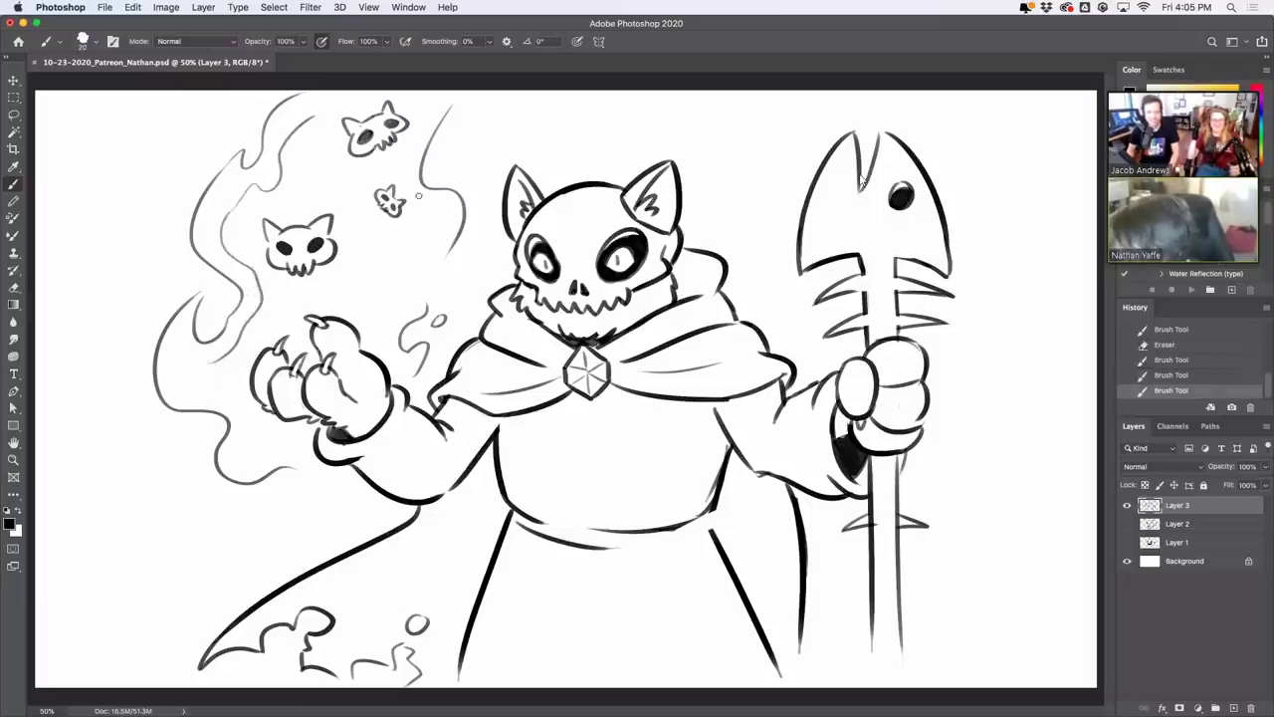
drag(418, 195, 403, 292)
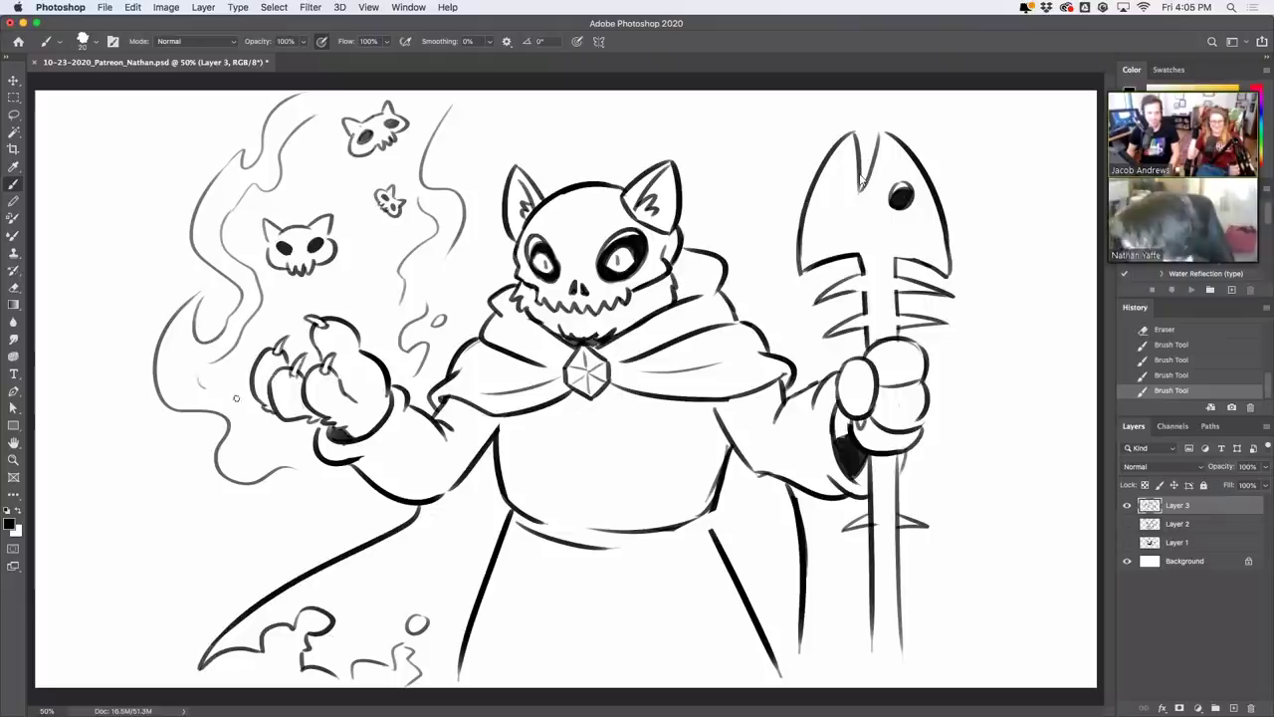
drag(235, 398, 205, 384)
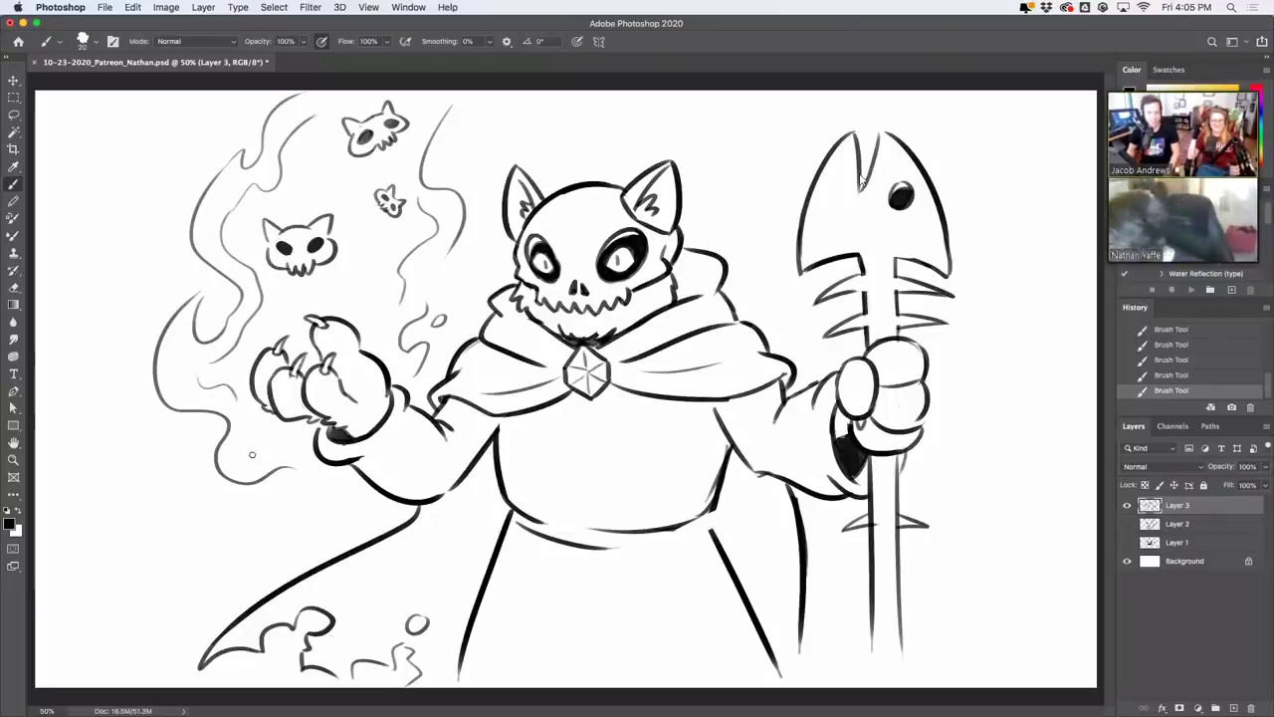
Open the rib joints below the paw, add two smaller rib pairs farther down, and extend the staff to the canvas bottom
key(e)
drag(865, 523, 933, 521)
key(super+z)
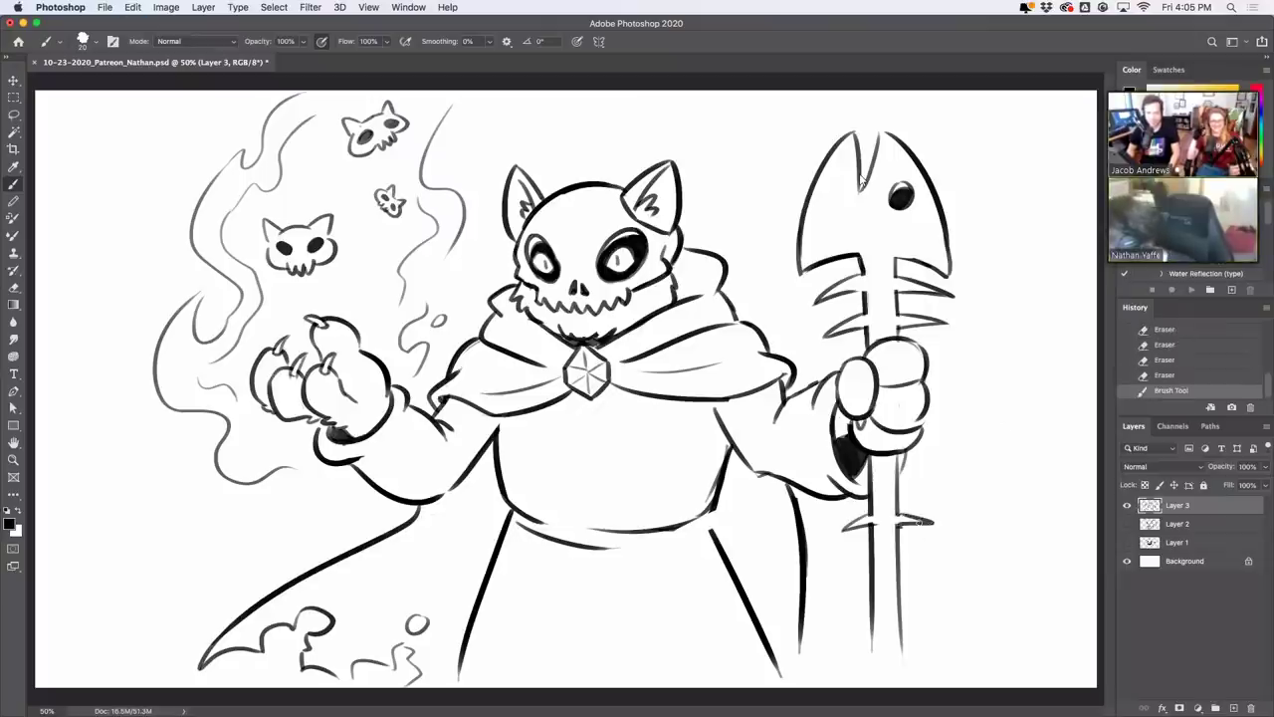
mouse_move(868, 557)
mouse_down()
mouse_move(863, 566)
mouse_move(908, 564)
mouse_move(850, 565)
mouse_move(875, 567)
mouse_move(854, 609)
mouse_move(895, 611)
mouse_up()
key(super+z)
key(super+z)
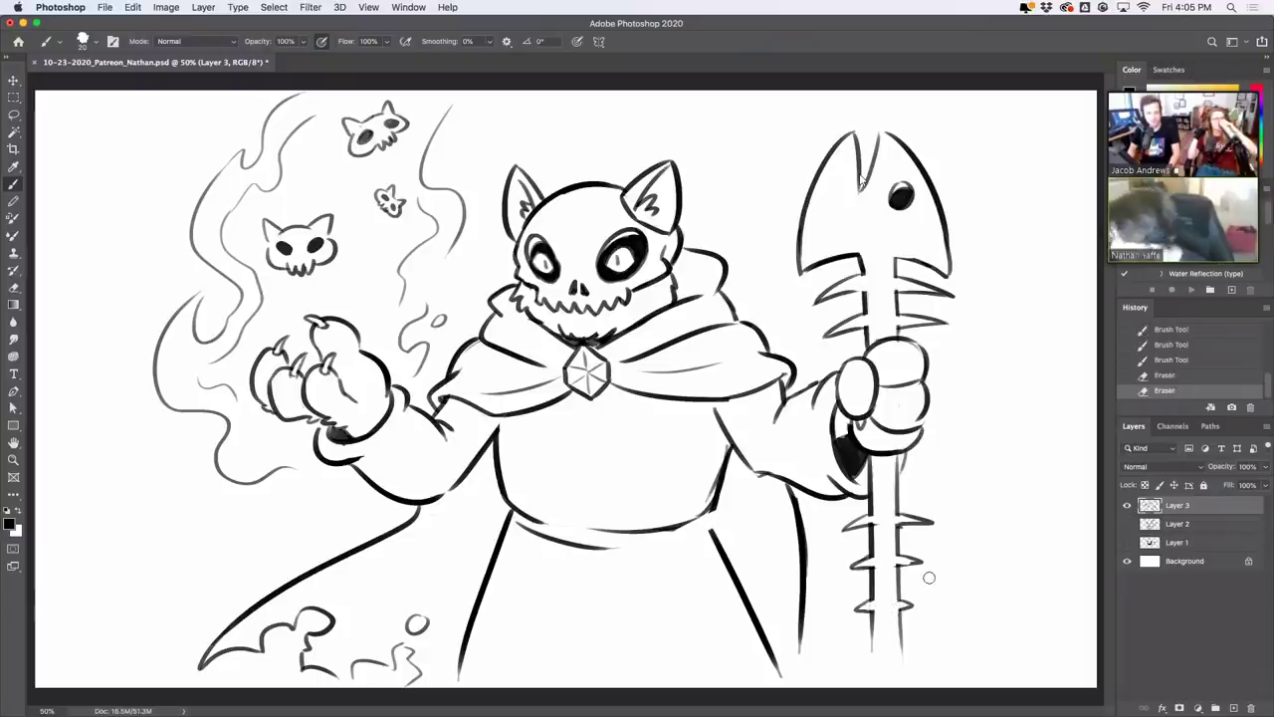
mouse_move(875, 615)
mouse_down()
mouse_move(879, 684)
mouse_move(904, 687)
mouse_up()
Replace the fish's black eye with a faceted hexagonal gem and shade its left facets
mouse_move(900, 195)
mouse_down()
mouse_move(888, 200)
mouse_move(907, 212)
mouse_move(920, 196)
mouse_up()
key(super+z)
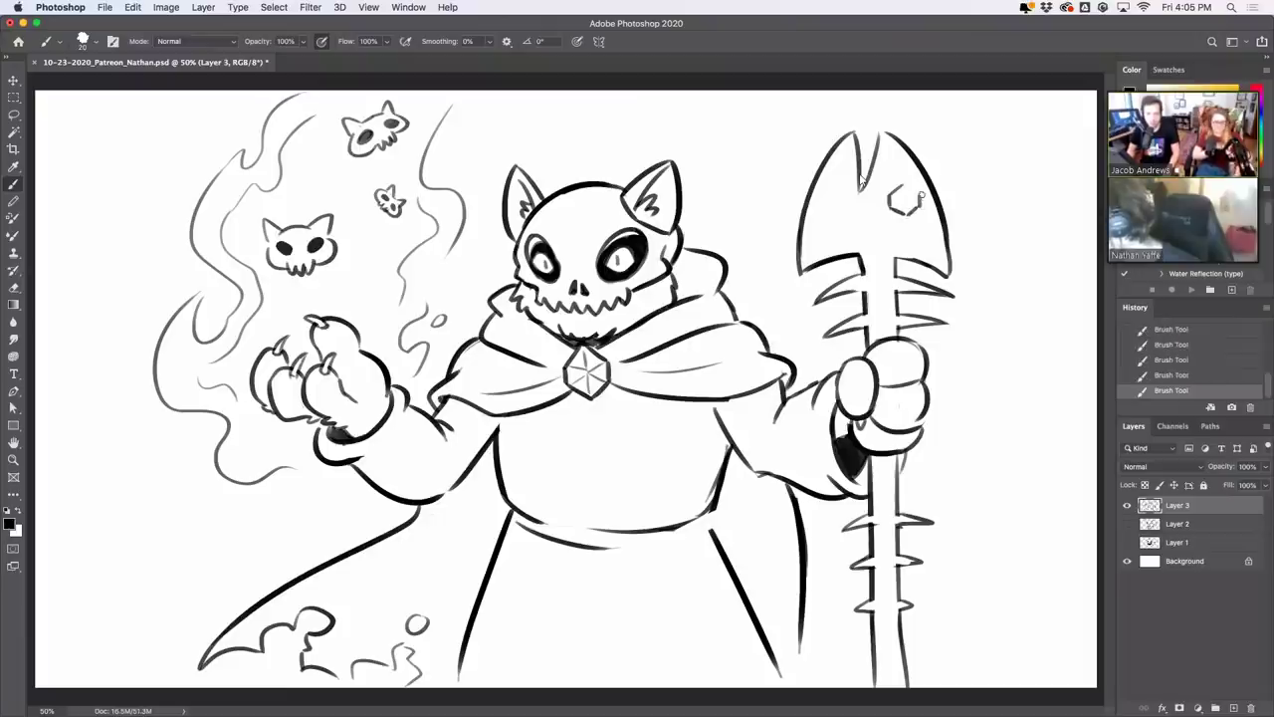
key(super+z)
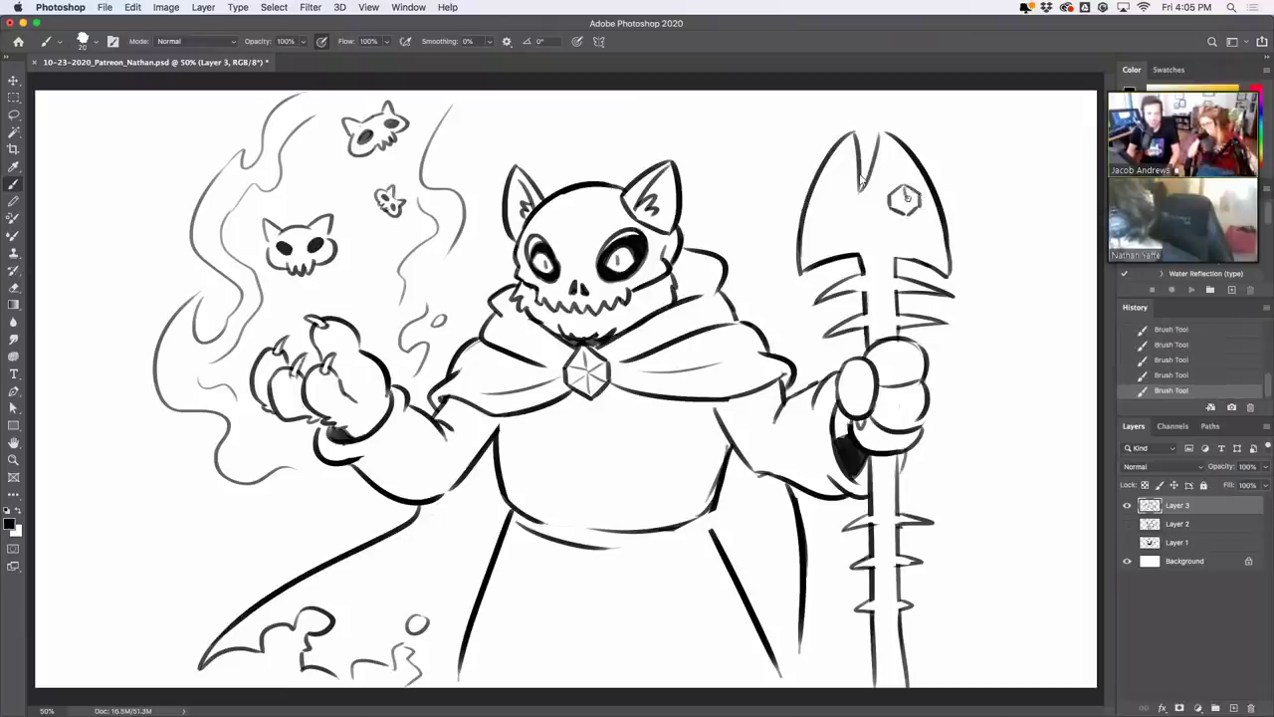
drag(906, 197, 917, 201)
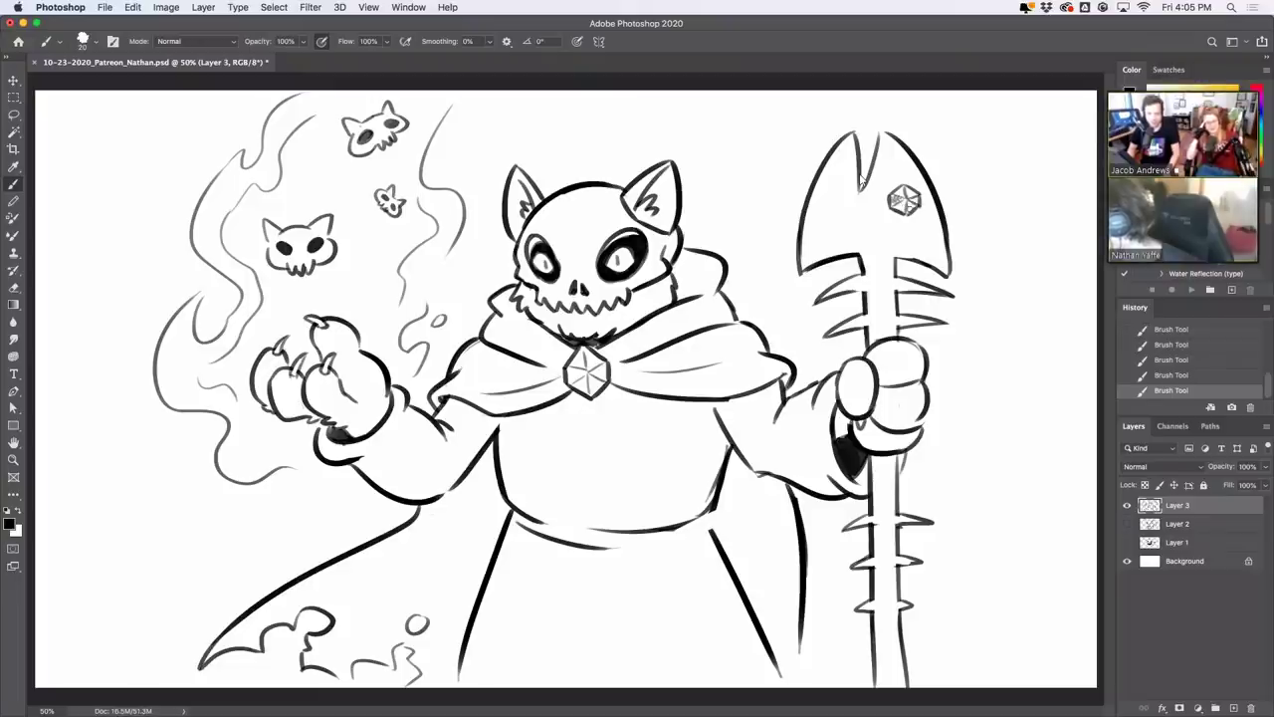
mouse_move(892, 198)
mouse_down()
mouse_move(907, 217)
mouse_move(917, 208)
mouse_up()
key(super+z)
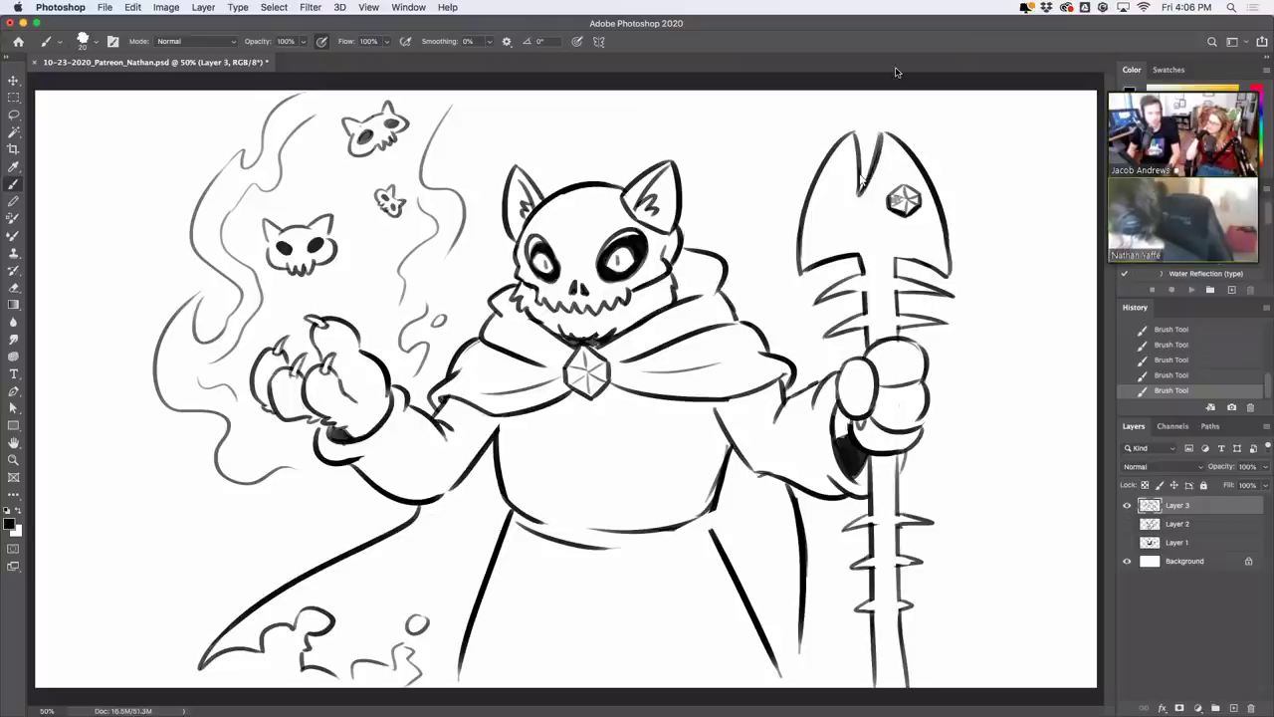
Erase and redraw the V-shaped notch at the tip of the fish-skeleton staff with cleaner lines meeting the outer edges
drag(855, 126, 857, 188)
drag(856, 152, 858, 197)
drag(876, 128, 852, 203)
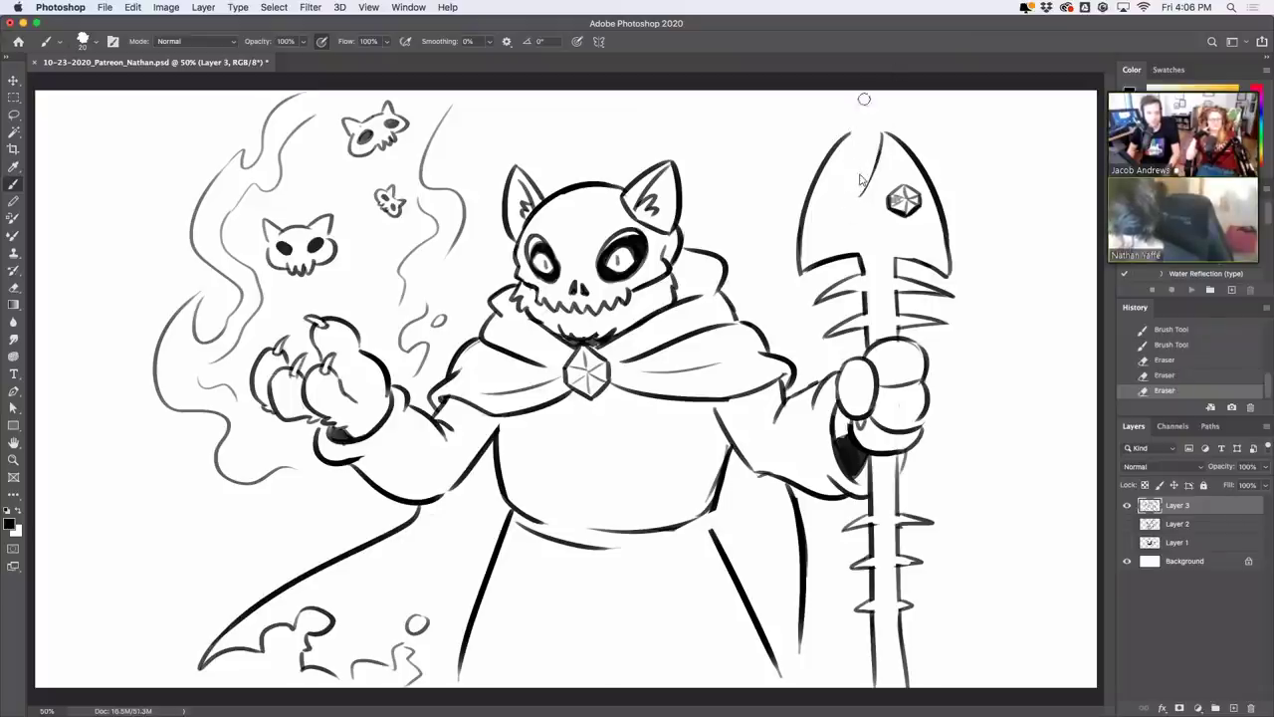
drag(850, 133, 860, 199)
key(super+z)
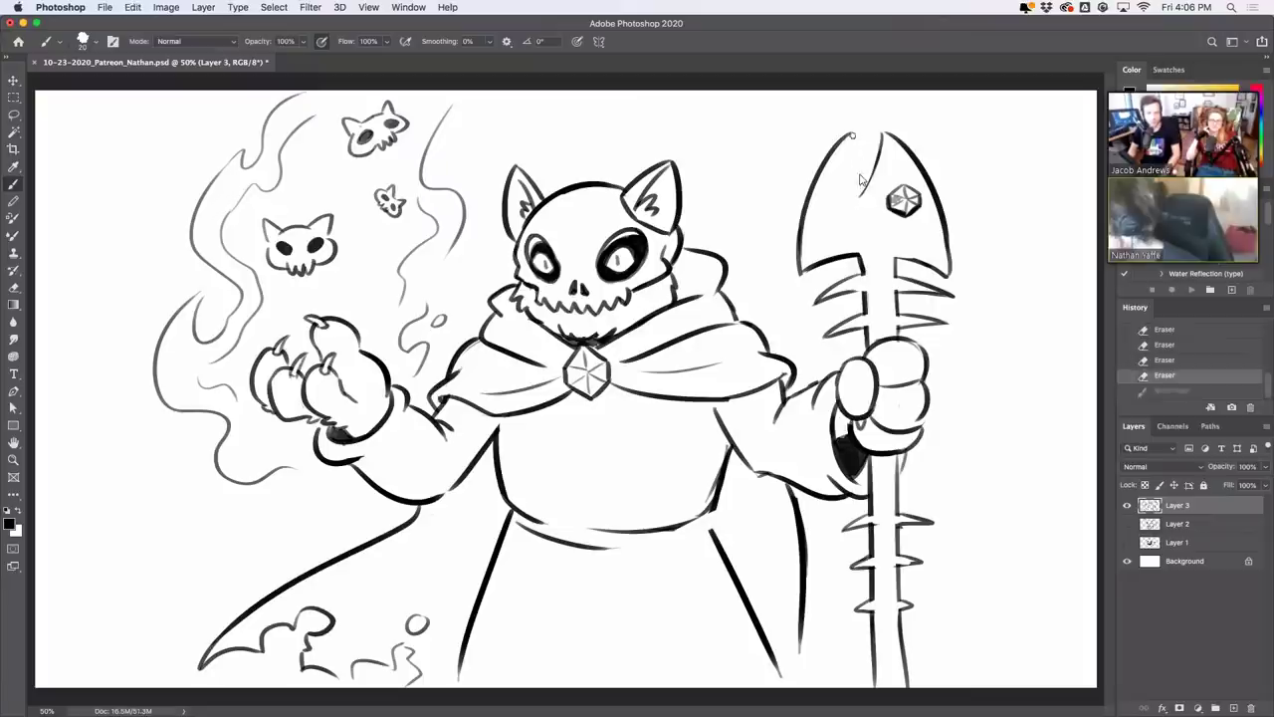
drag(850, 133, 859, 200)
key(super+z)
key(super+z)
mouse_move(851, 136)
mouse_down()
mouse_move(859, 199)
mouse_move(883, 132)
mouse_move(879, 155)
mouse_up()
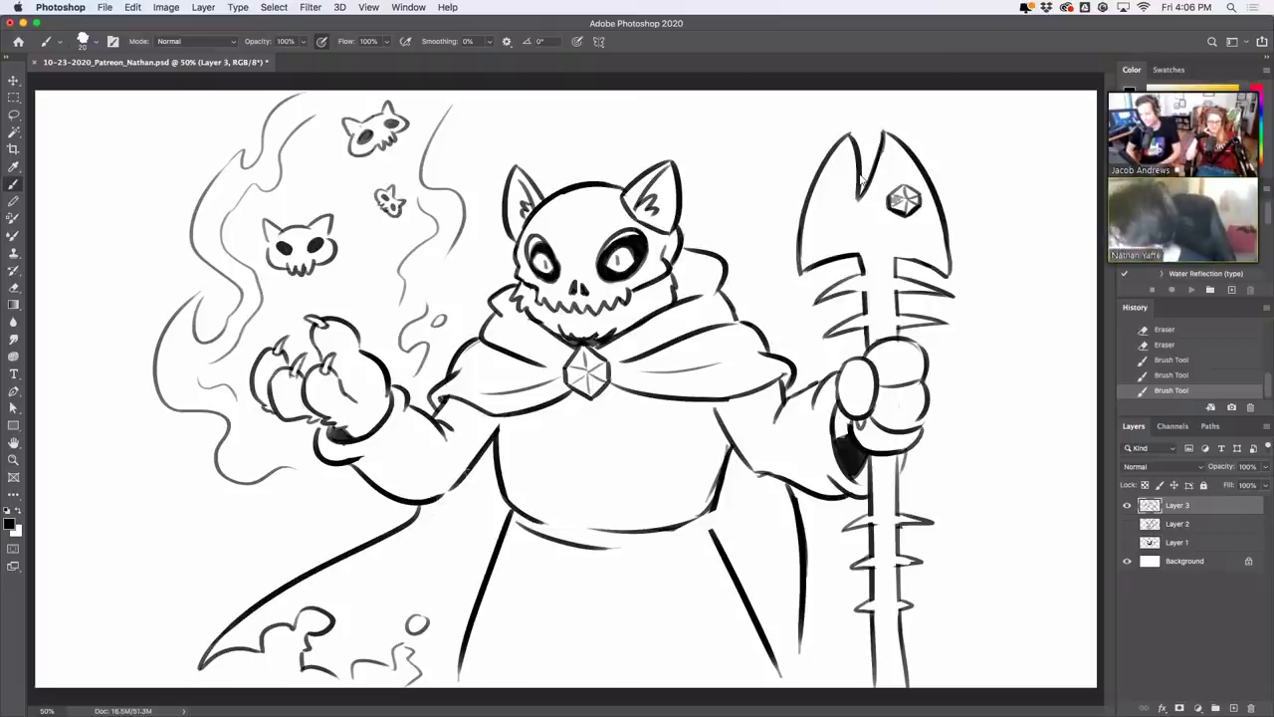
Tidy the lower outline of the raised sleeve and add small spark shapes beside the upper flames
drag(440, 502, 465, 468)
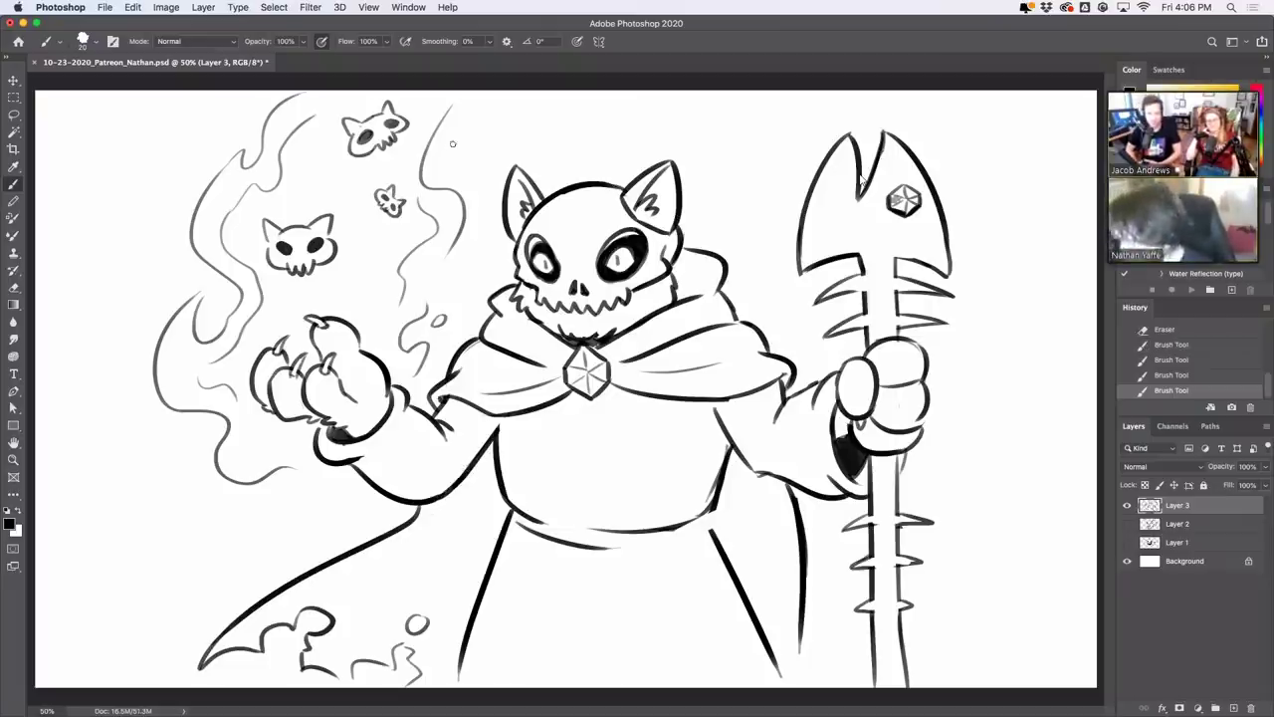
drag(452, 156, 471, 156)
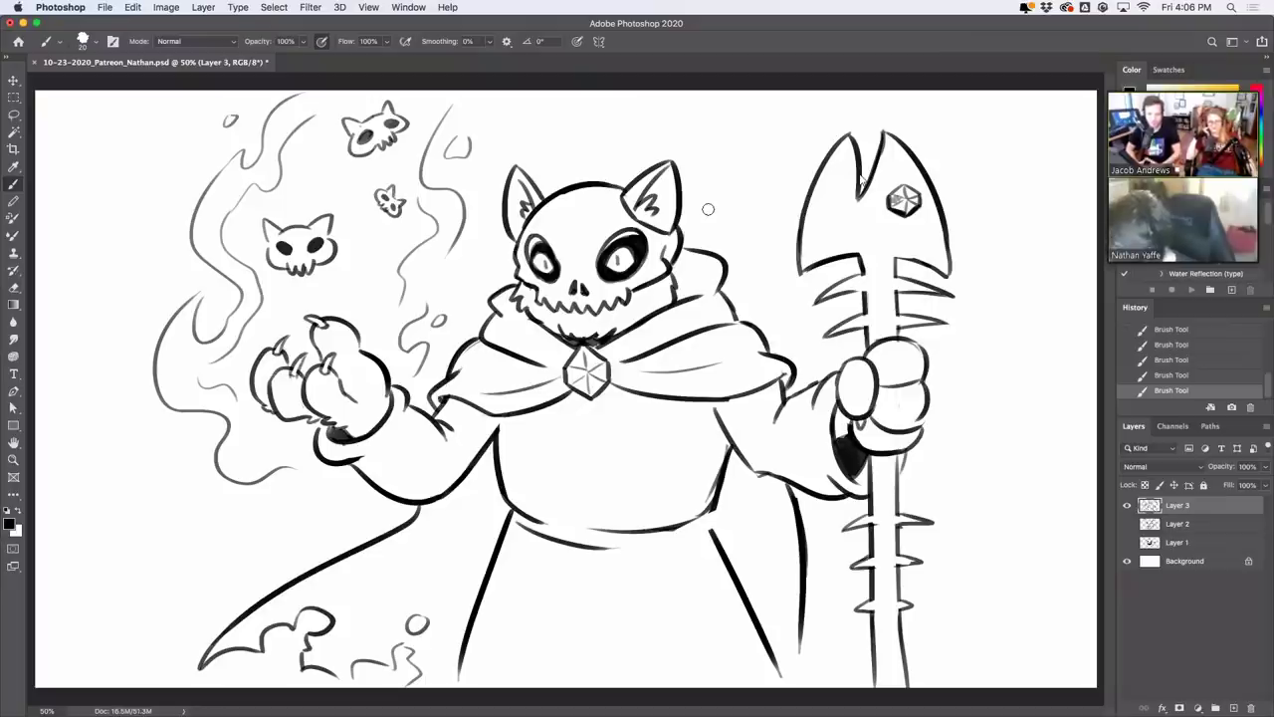
Open the robe's waistline for a round central buckle and add a second line beside it to form a belt
key(e)
mouse_move(593, 543)
mouse_down()
mouse_move(582, 544)
mouse_move(619, 537)
mouse_move(610, 533)
mouse_move(600, 548)
mouse_move(614, 546)
mouse_move(605, 525)
mouse_move(622, 535)
mouse_move(601, 528)
mouse_move(615, 518)
mouse_up()
key(super+z)
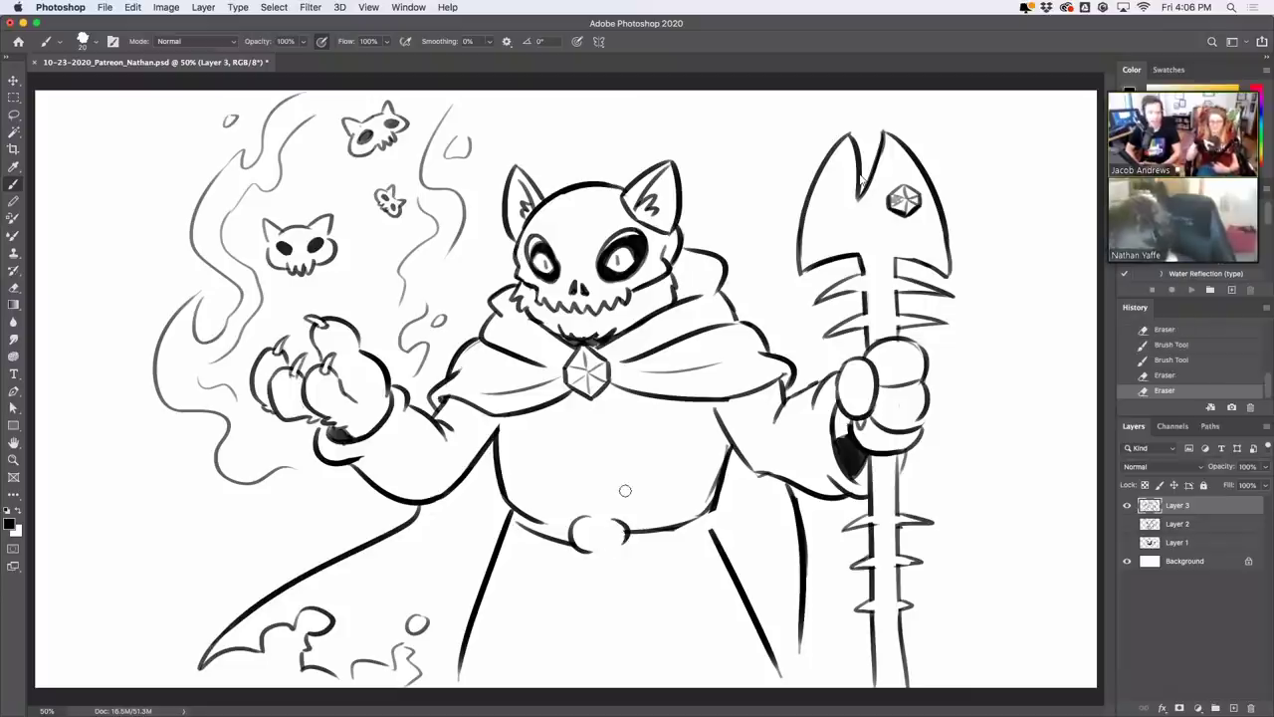
key(super+z)
drag(633, 548, 711, 522)
key(super+z)
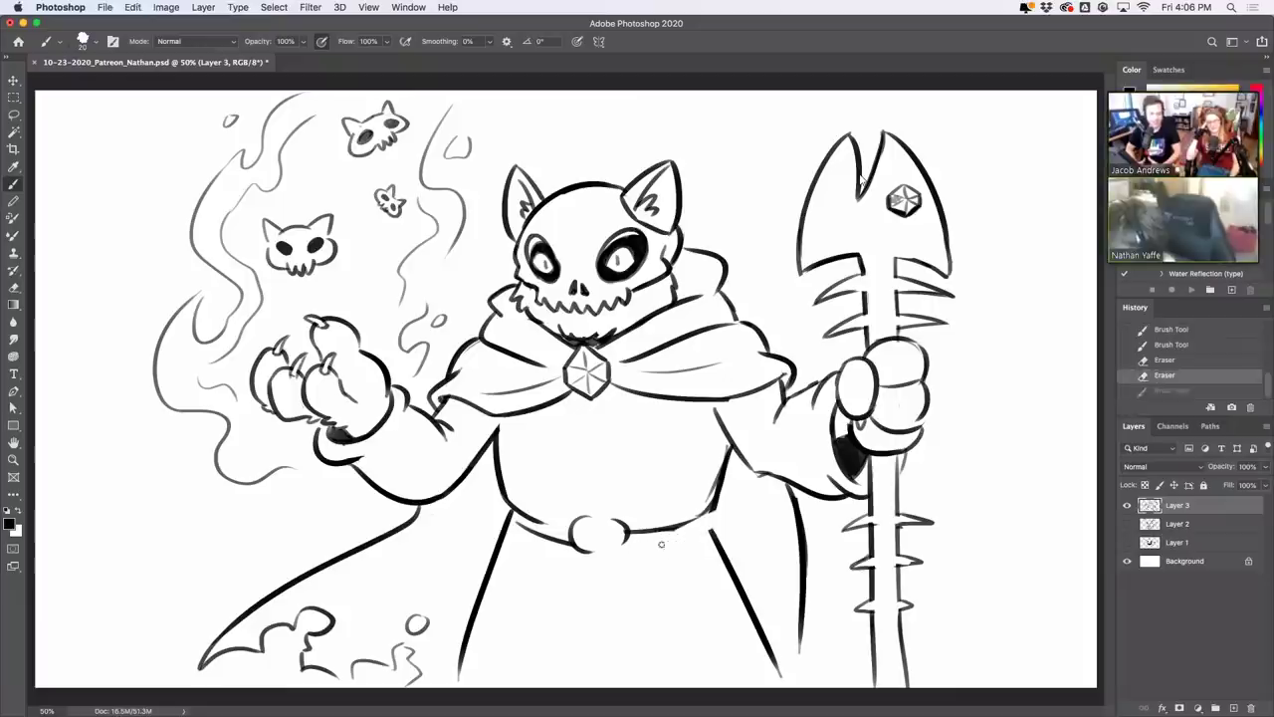
mouse_move(639, 547)
mouse_down()
mouse_move(708, 514)
mouse_move(727, 569)
mouse_up()
key(super+z)
key(super+z)
Erase the torso's side outlines and redraw them tapering inward to the belt
mouse_move(701, 504)
mouse_down()
mouse_move(718, 451)
mouse_move(713, 508)
mouse_up()
mouse_move(710, 509)
mouse_down()
mouse_move(727, 447)
mouse_move(713, 506)
mouse_up()
drag(497, 433, 501, 495)
drag(497, 432, 510, 510)
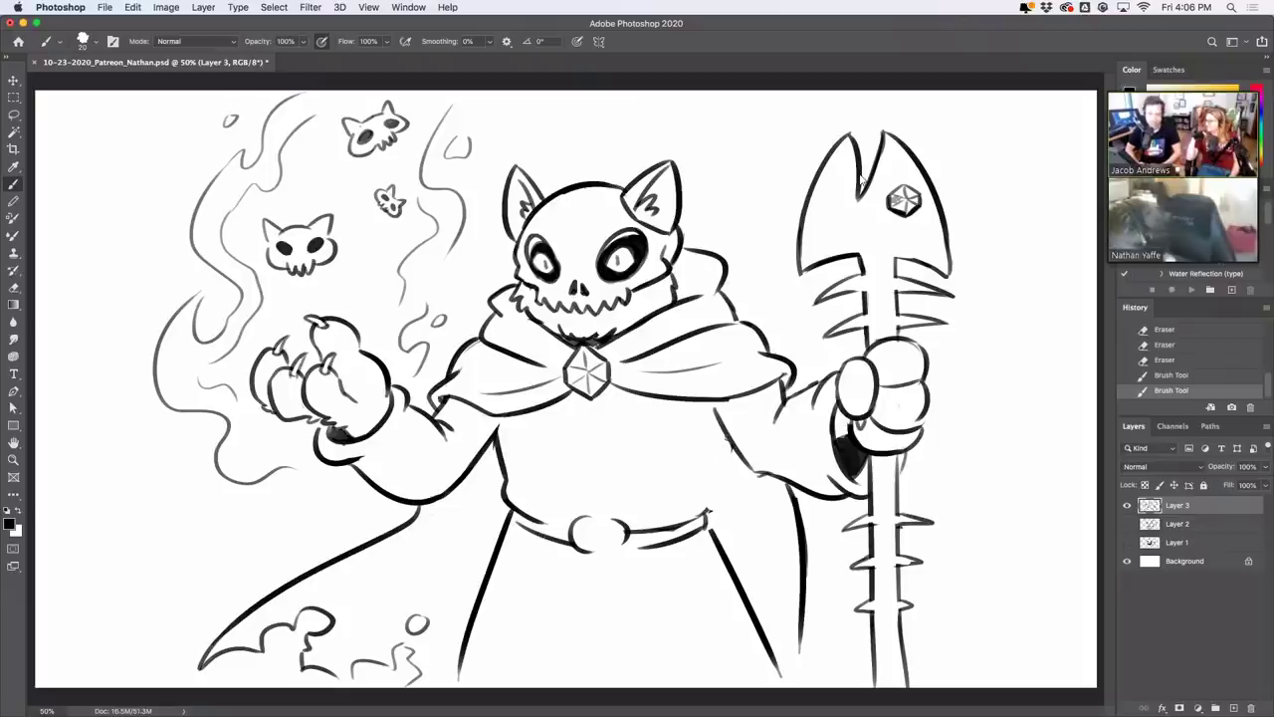
mouse_move(730, 441)
mouse_down()
mouse_move(708, 513)
mouse_move(709, 501)
mouse_move(718, 540)
mouse_move(715, 515)
mouse_up()
key(super+z)
key(super+z)
key(super+z)
Redraw both side edges of the robe's skirt, flaring from just under the belt to the canvas bottom
key(e)
drag(514, 535, 520, 524)
mouse_move(512, 534)
mouse_down()
mouse_move(524, 522)
mouse_move(461, 653)
mouse_up()
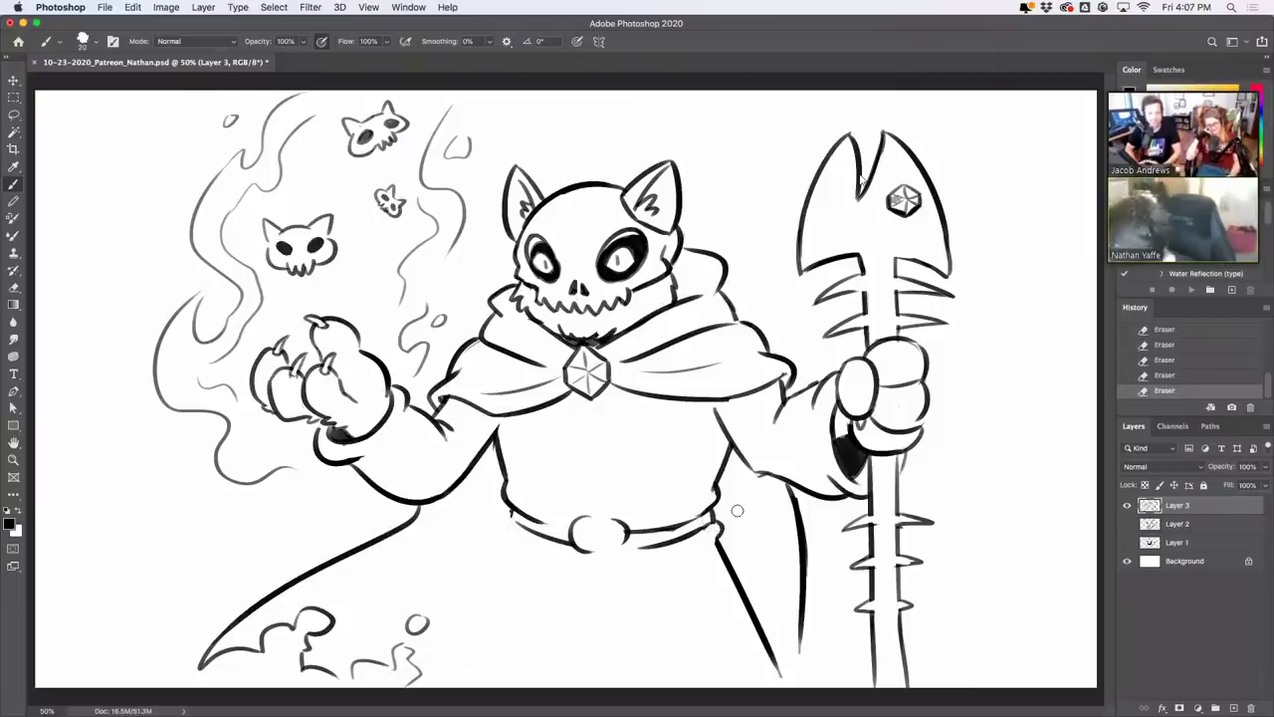
key(super+z)
mouse_move(513, 519)
mouse_down()
mouse_move(550, 536)
mouse_move(511, 522)
mouse_move(448, 686)
mouse_up()
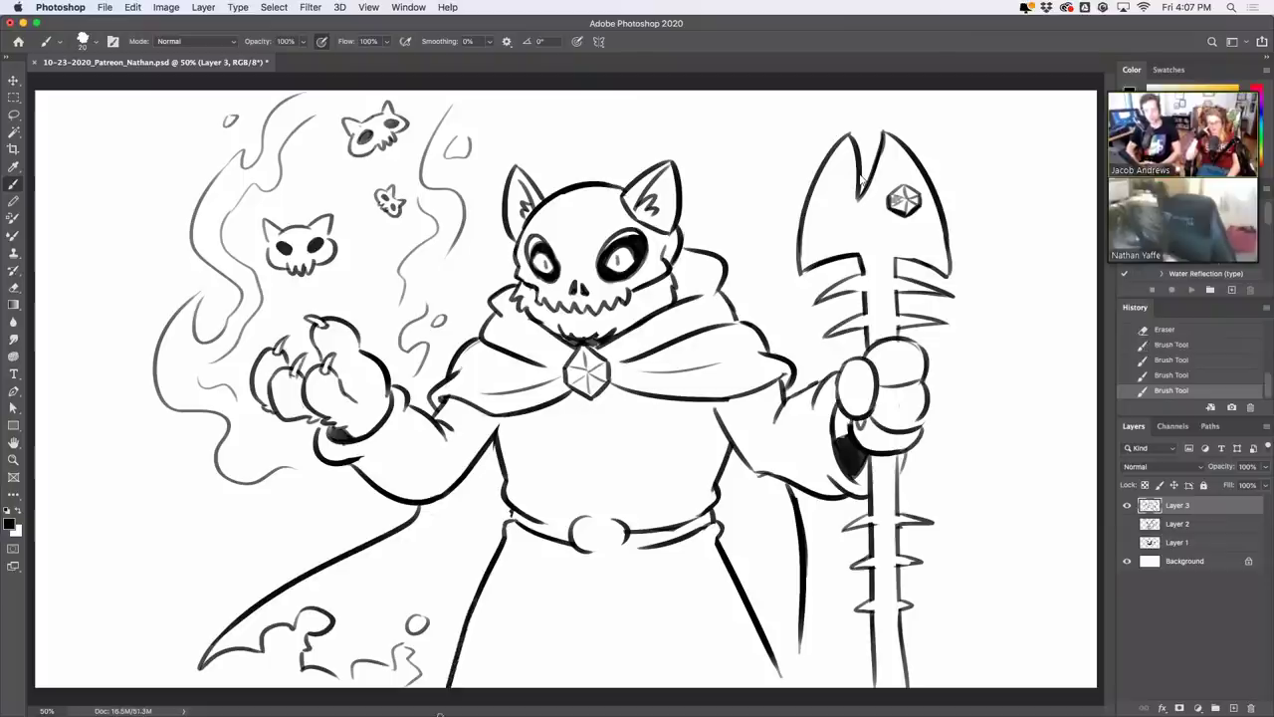
key(super+z)
drag(484, 573, 440, 701)
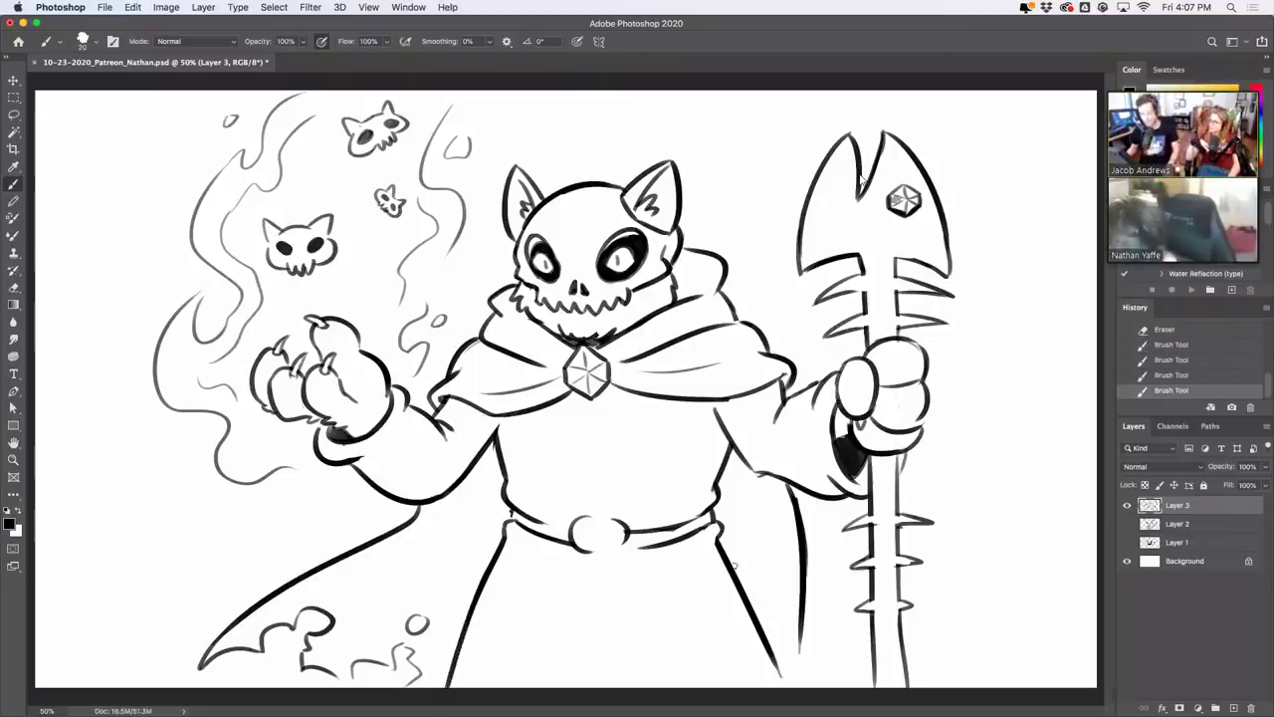
drag(717, 533, 791, 684)
drag(707, 537, 781, 678)
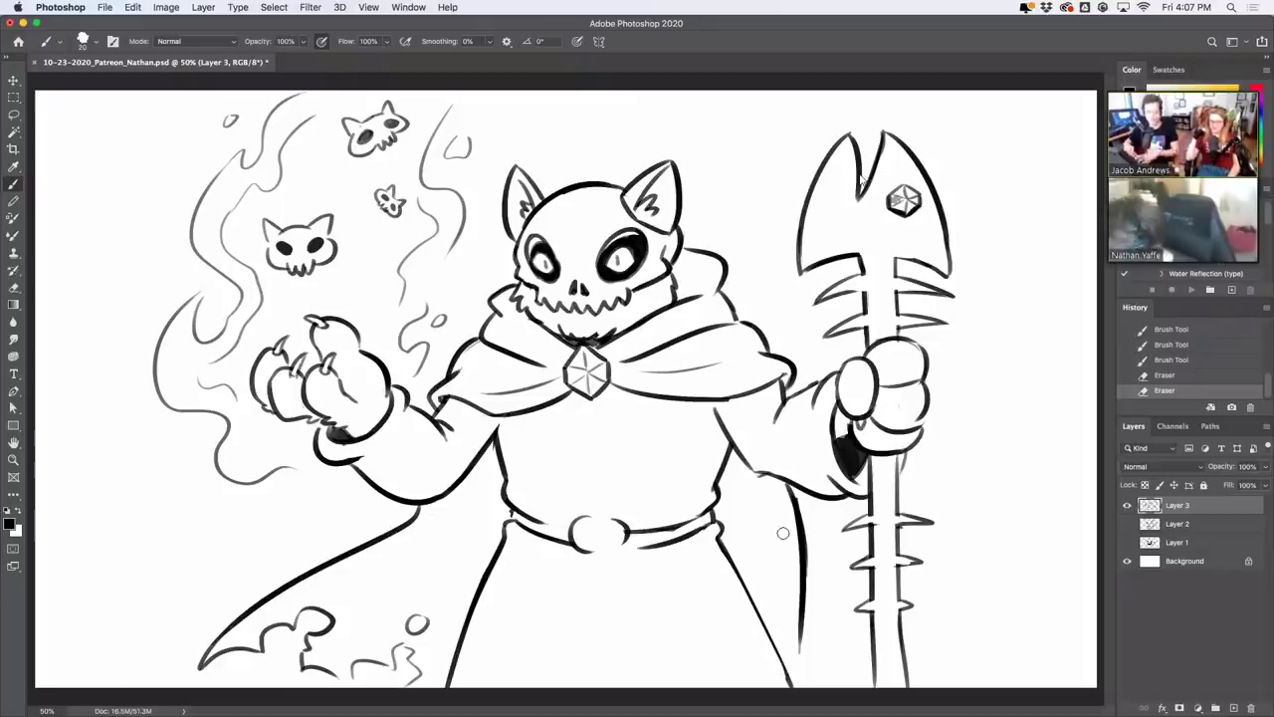
Replace the lower part of the cloak's edge near the staff with a ragged, torn outline
mouse_move(800, 557)
mouse_down()
mouse_move(787, 597)
mouse_move(798, 627)
mouse_up()
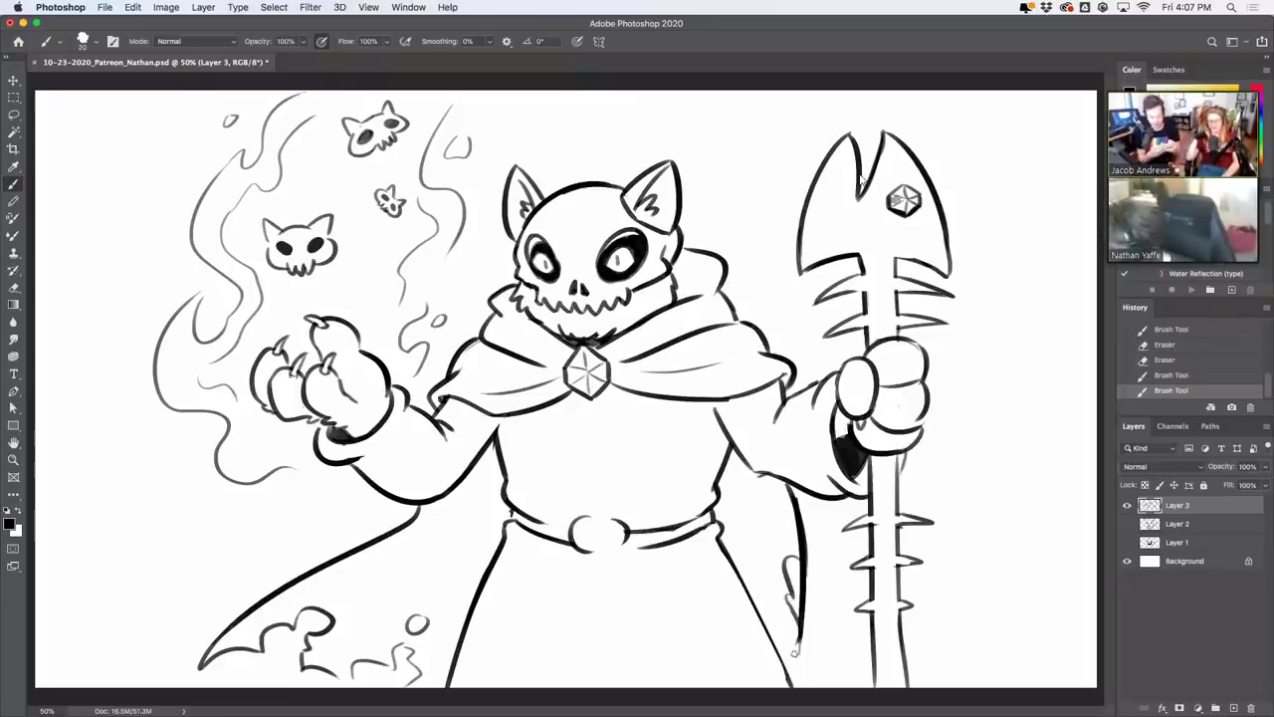
key(ctrl+z)
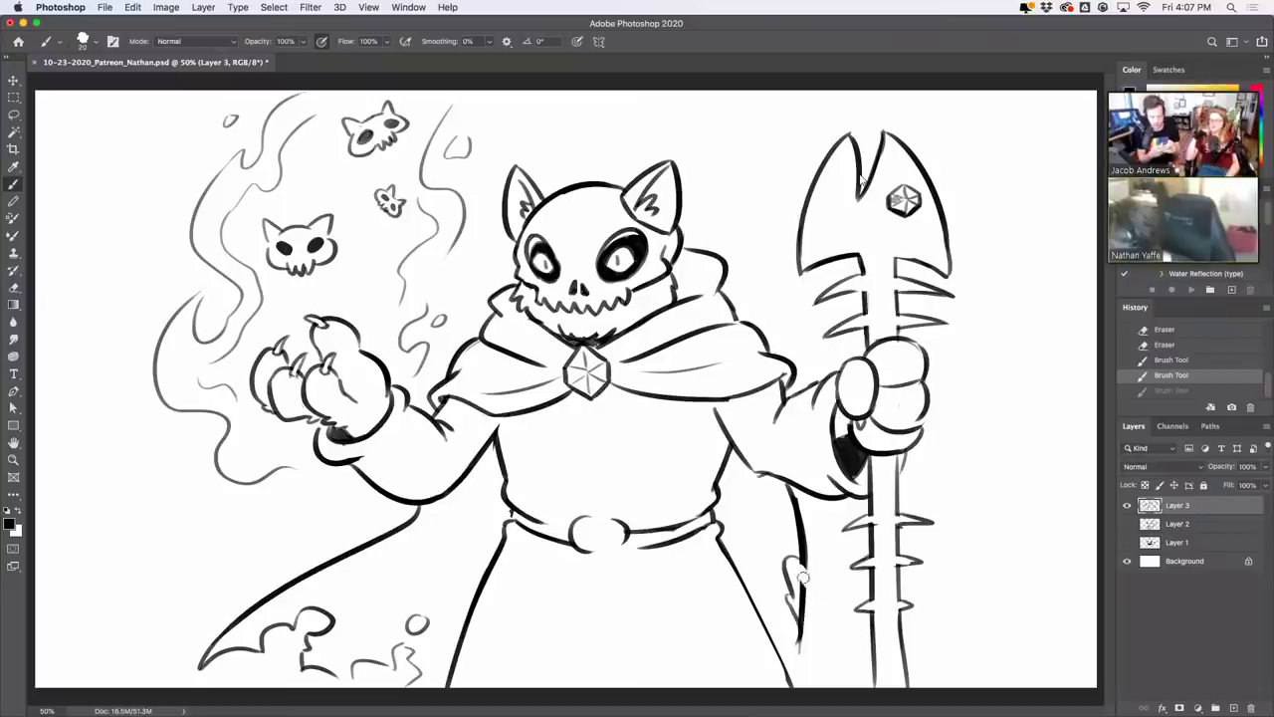
mouse_move(799, 572)
mouse_down()
mouse_move(816, 662)
mouse_move(791, 680)
mouse_up()
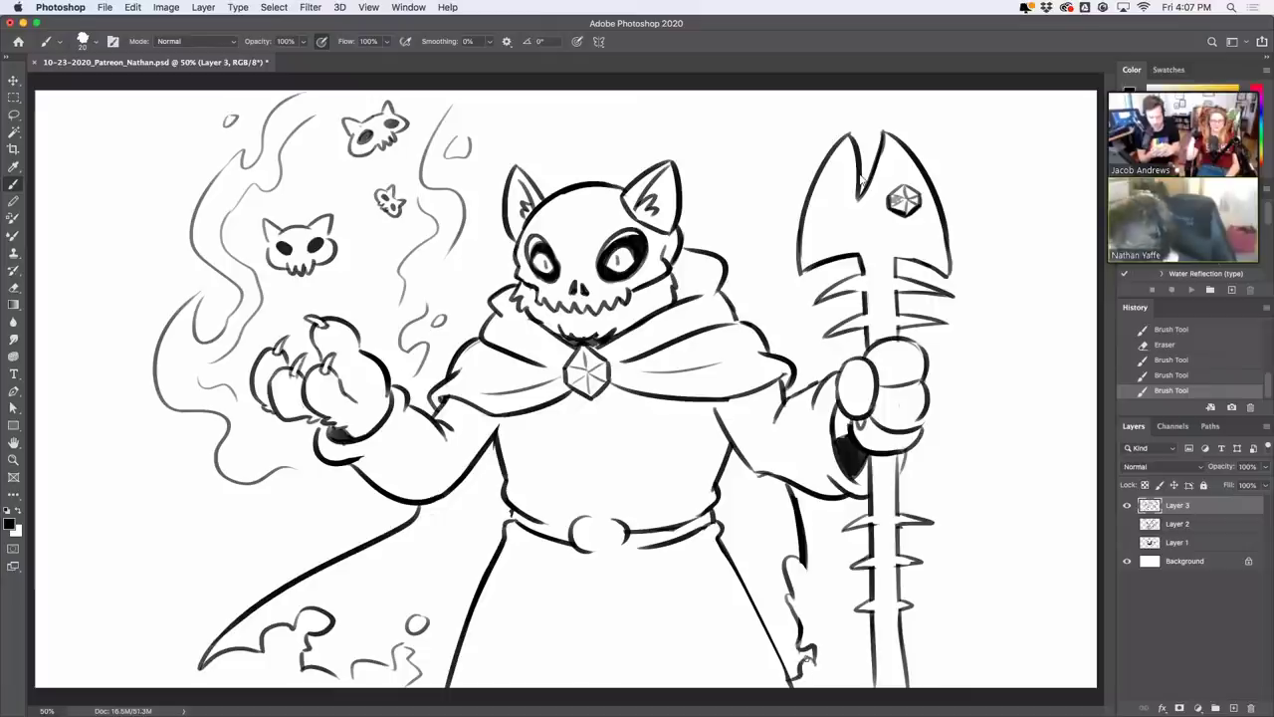
Turn the round belt buckle into a small cat skull with ears, dark eyes and teeth, and reconnect the belt line
mouse_move(522, 512)
mouse_down()
mouse_move(572, 531)
mouse_move(581, 513)
mouse_move(621, 526)
mouse_move(579, 526)
mouse_move(625, 506)
mouse_up()
key(super+z)
key(super+z)
mouse_move(625, 505)
mouse_down()
mouse_move(626, 526)
mouse_move(588, 550)
mouse_move(623, 538)
mouse_move(627, 550)
mouse_move(631, 525)
mouse_move(597, 555)
mouse_move(610, 555)
mouse_move(631, 546)
mouse_move(579, 546)
mouse_up()
key(super+z)
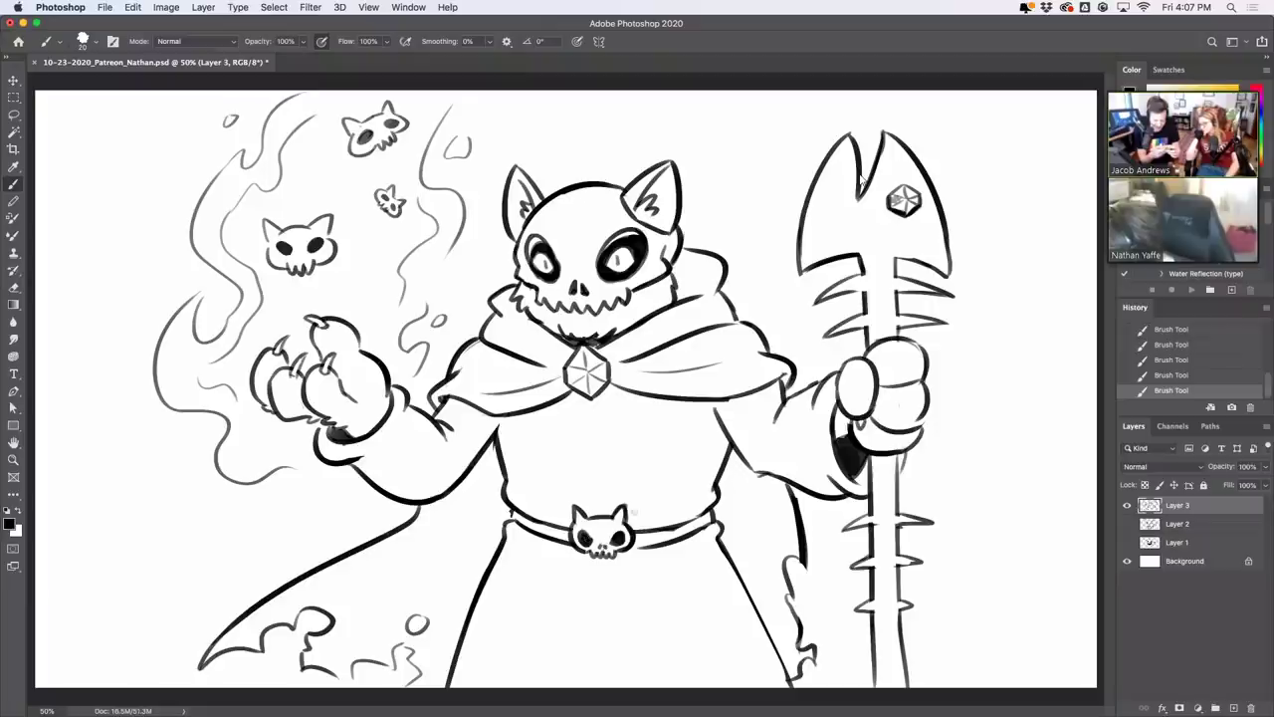
mouse_move(635, 547)
mouse_down()
mouse_move(684, 538)
mouse_move(659, 545)
mouse_up()
key(super+z)
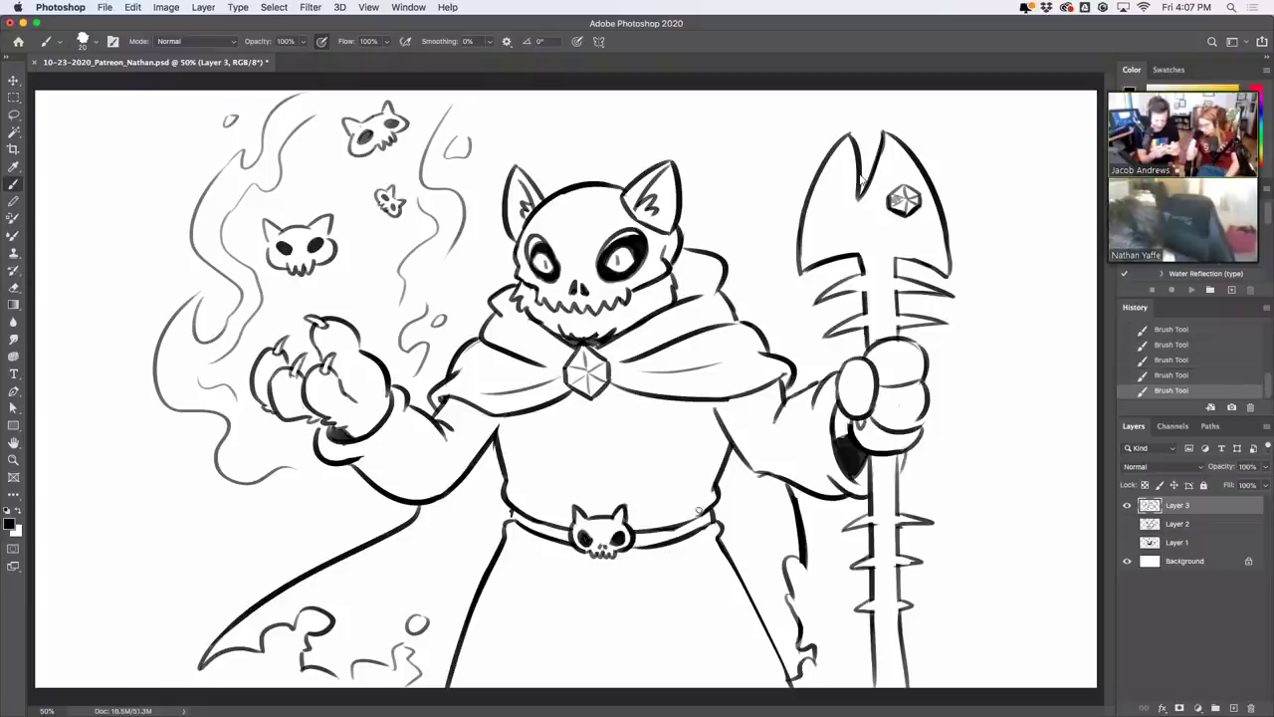
Draw a set of curved rib lines across the left half of the sorcerer's torso
drag(506, 441, 583, 417)
key(ctrl+z)
drag(496, 444, 573, 425)
key(super+z)
drag(522, 458, 575, 423)
key(super+z)
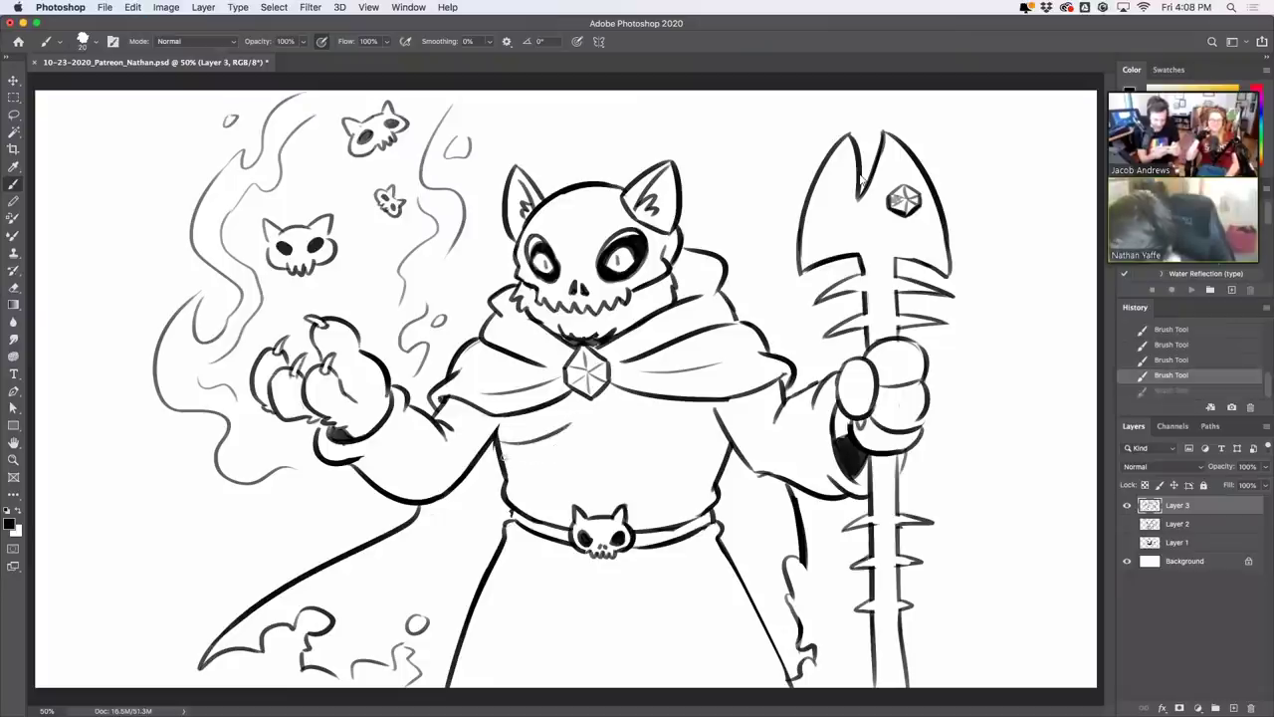
drag(502, 460, 575, 413)
key(ctrl+z)
drag(497, 460, 571, 424)
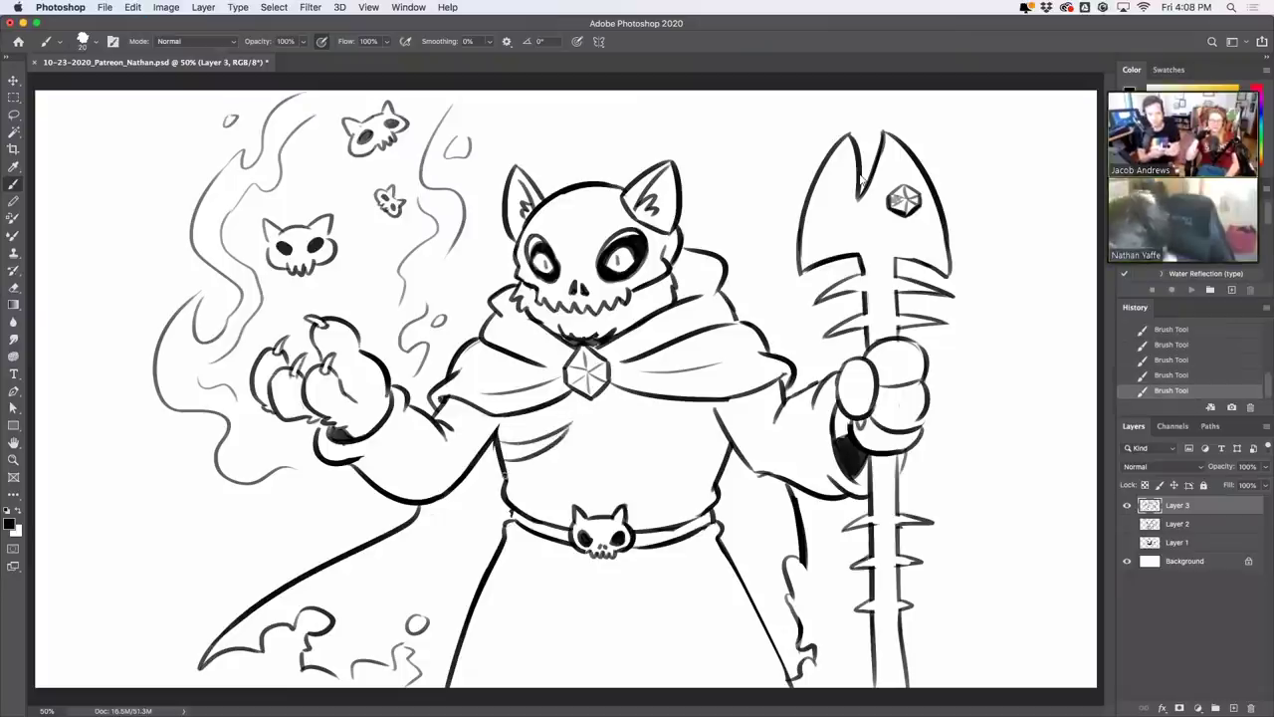
mouse_move(504, 480)
mouse_down()
mouse_move(572, 454)
mouse_move(714, 472)
mouse_up()
key(super+z)
Draw matching curved rib lines across the right half of the sorcerer's torso
mouse_move(612, 429)
mouse_down()
mouse_move(716, 469)
mouse_move(712, 447)
mouse_up()
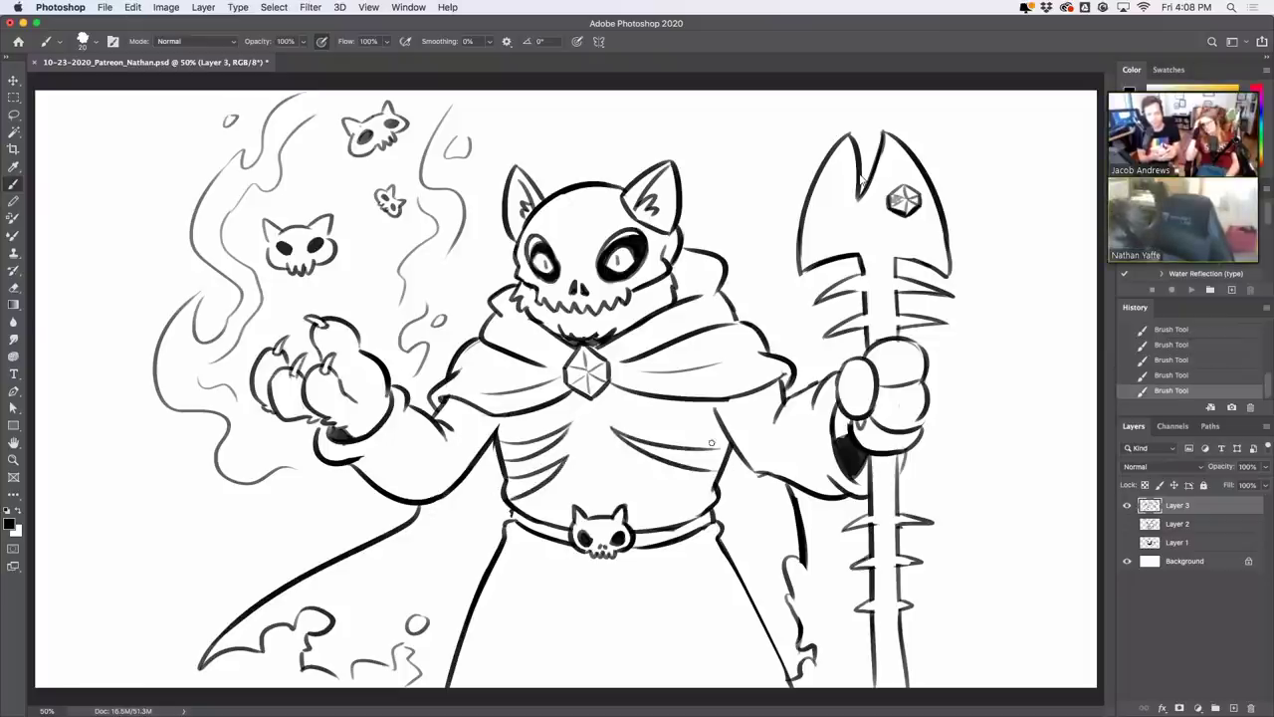
mouse_move(634, 478)
mouse_down()
mouse_move(716, 499)
mouse_move(699, 483)
mouse_move(716, 499)
mouse_move(730, 455)
mouse_up()
key(super+z)
key(super+z)
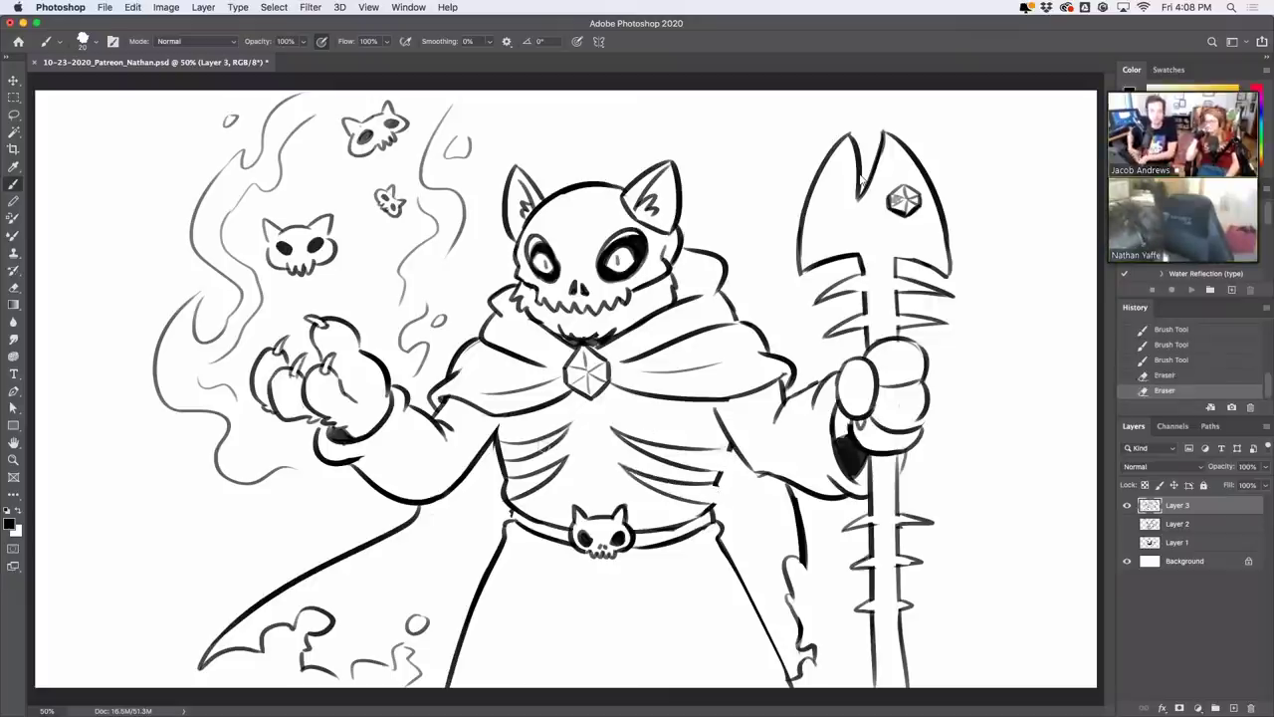
Redraw both torso sides as a bumpy outline following the ribs, and clean up the edge of the staff arm's sleeve
drag(499, 444, 510, 497)
key(super+z)
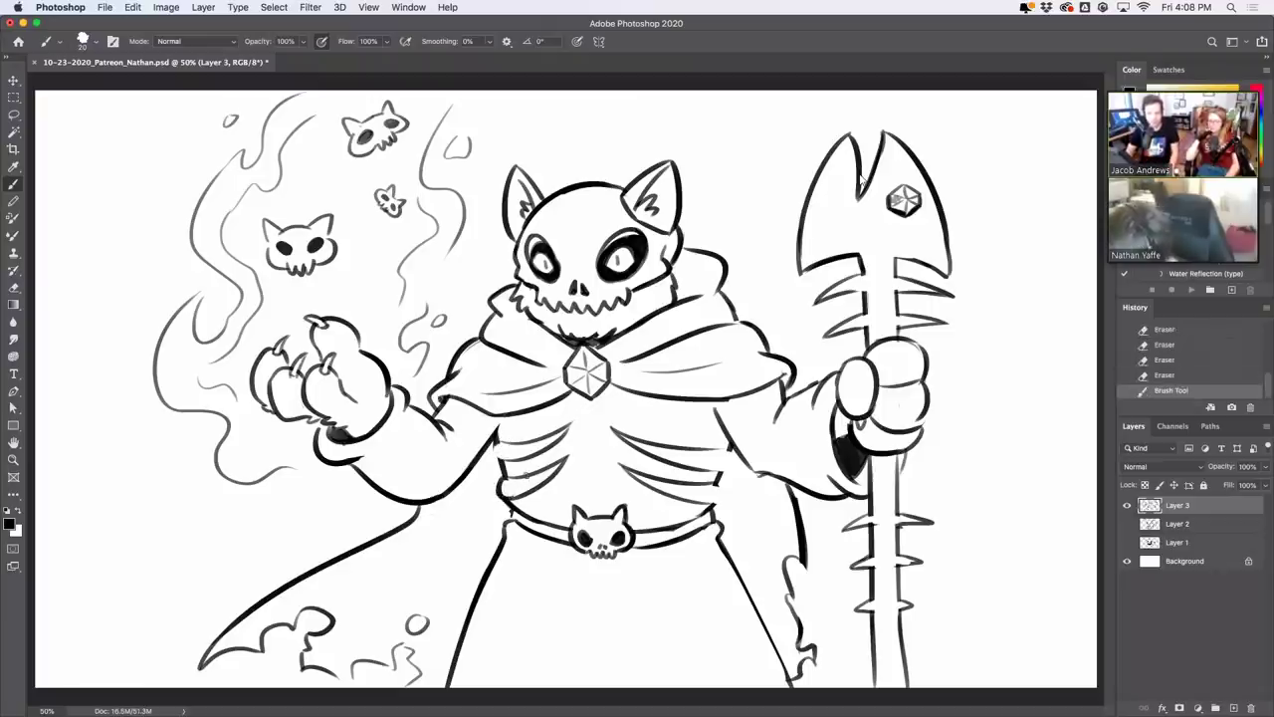
drag(496, 442, 505, 467)
key(super+z)
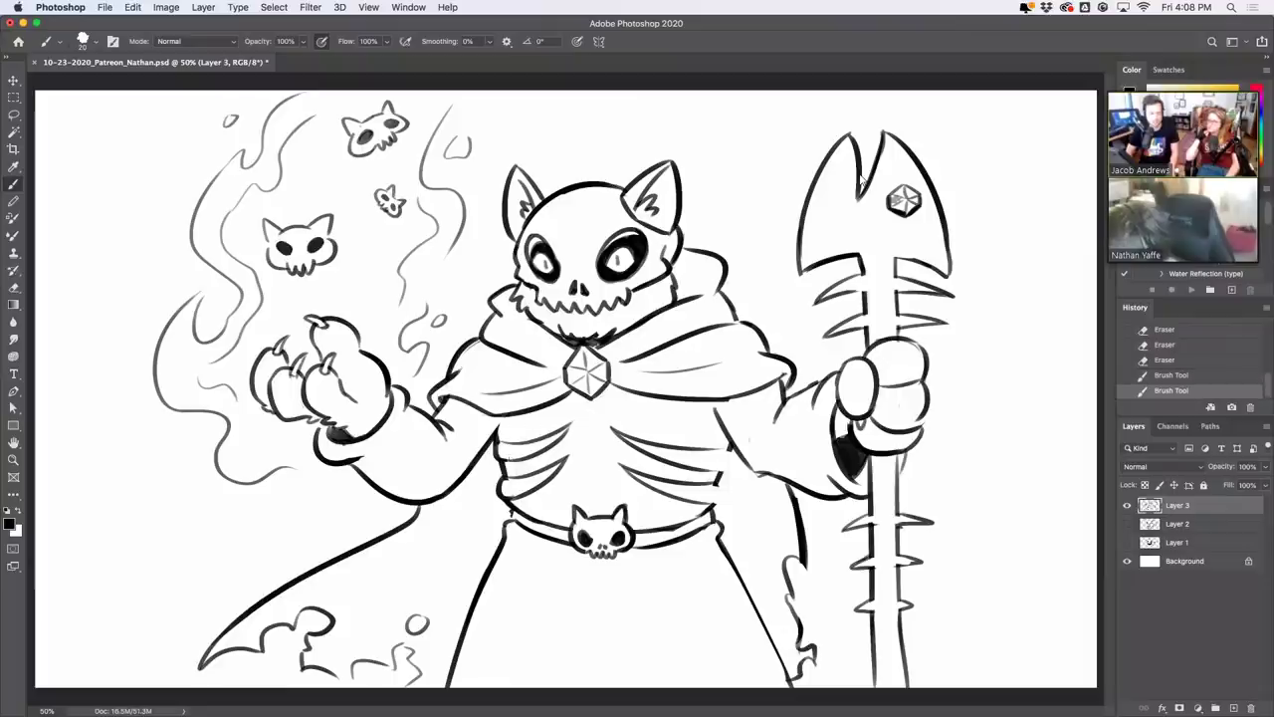
key(super+z)
drag(734, 452, 713, 502)
key(super+z)
key(super+z)
key(super+z)
key(super+z)
key(super+z)
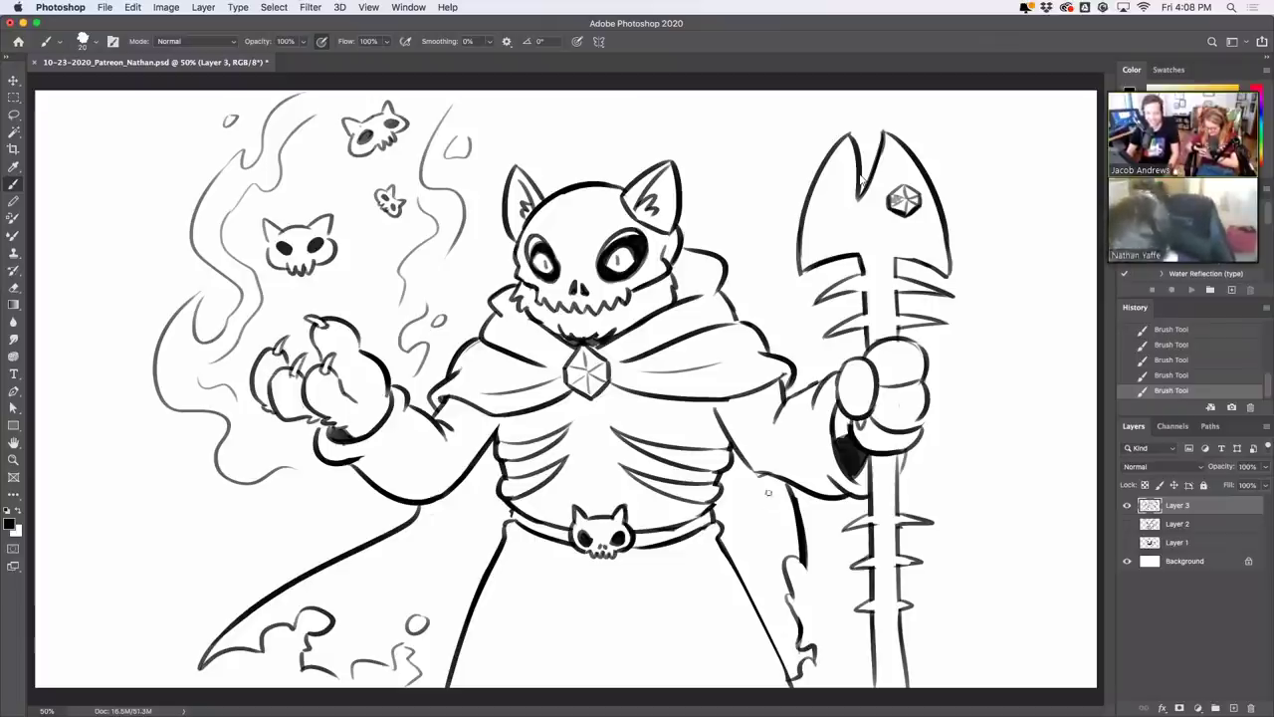
drag(752, 481, 761, 477)
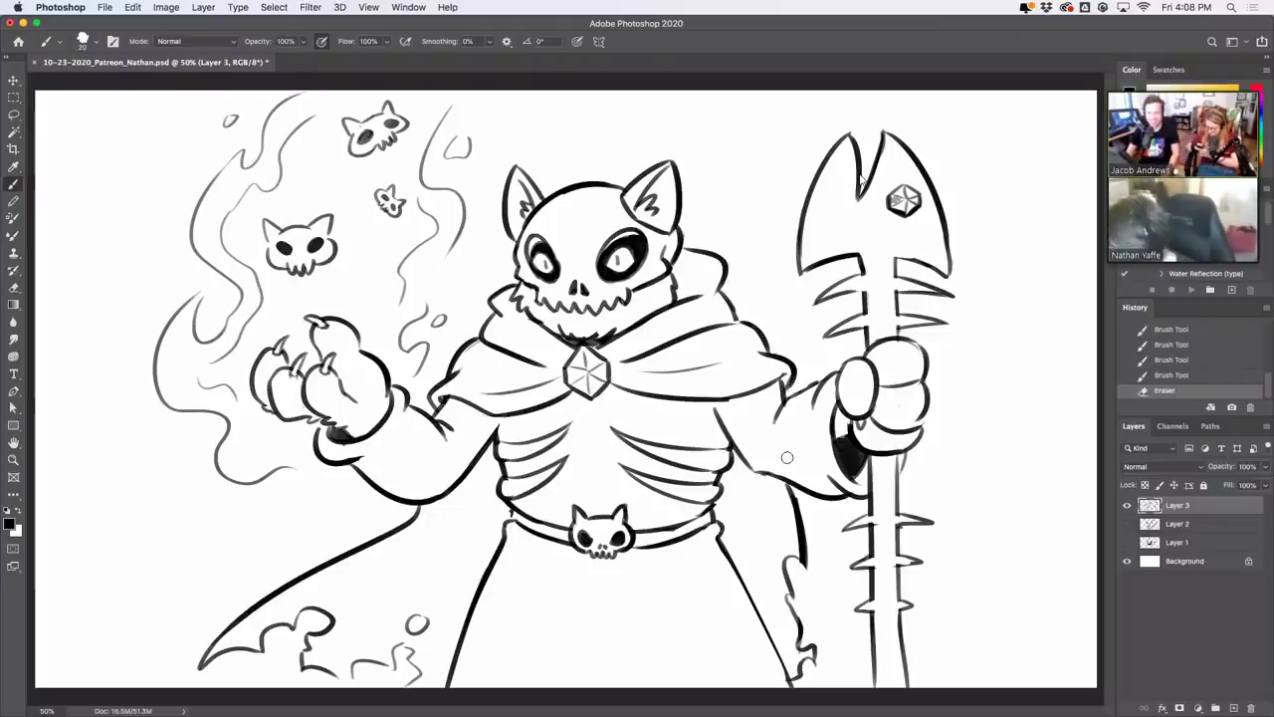
Trim and redraw the lower edges of the fish head on the staff so both corners end neatly
drag(795, 279, 809, 274)
drag(812, 271, 817, 270)
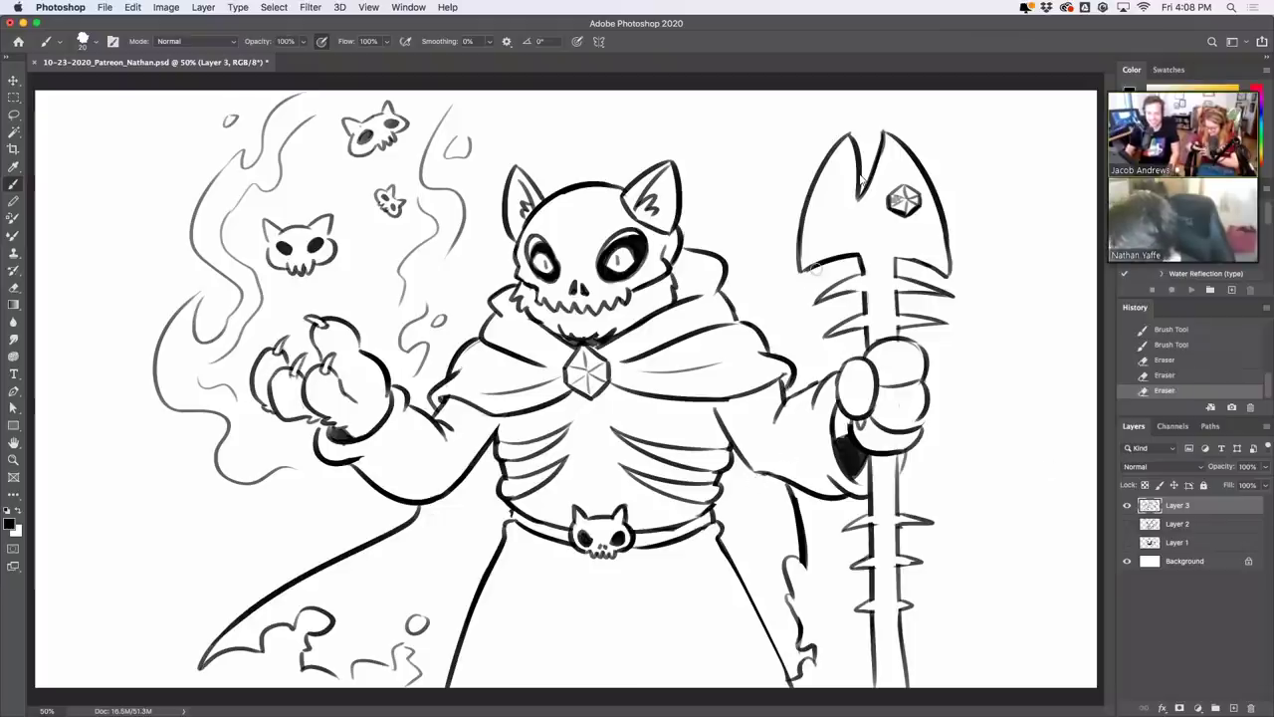
drag(921, 266, 924, 266)
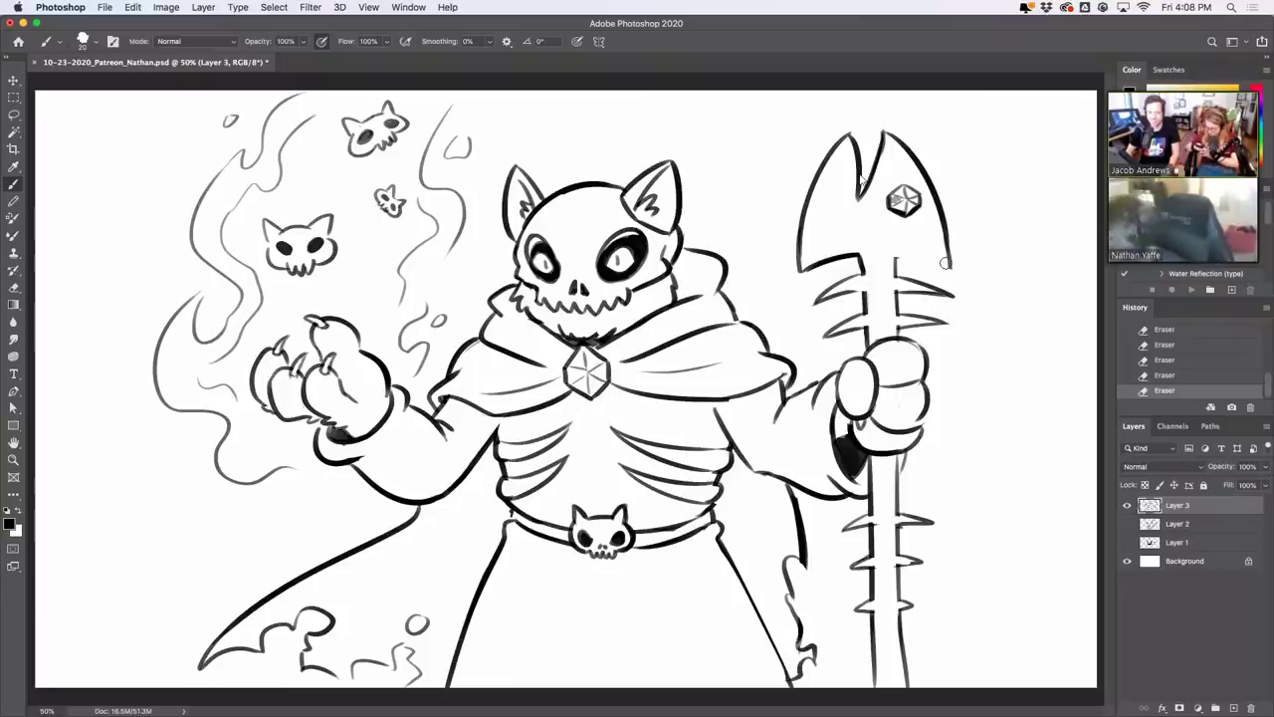
key(b)
mouse_move(895, 260)
mouse_down()
mouse_move(951, 265)
mouse_move(946, 210)
mouse_up()
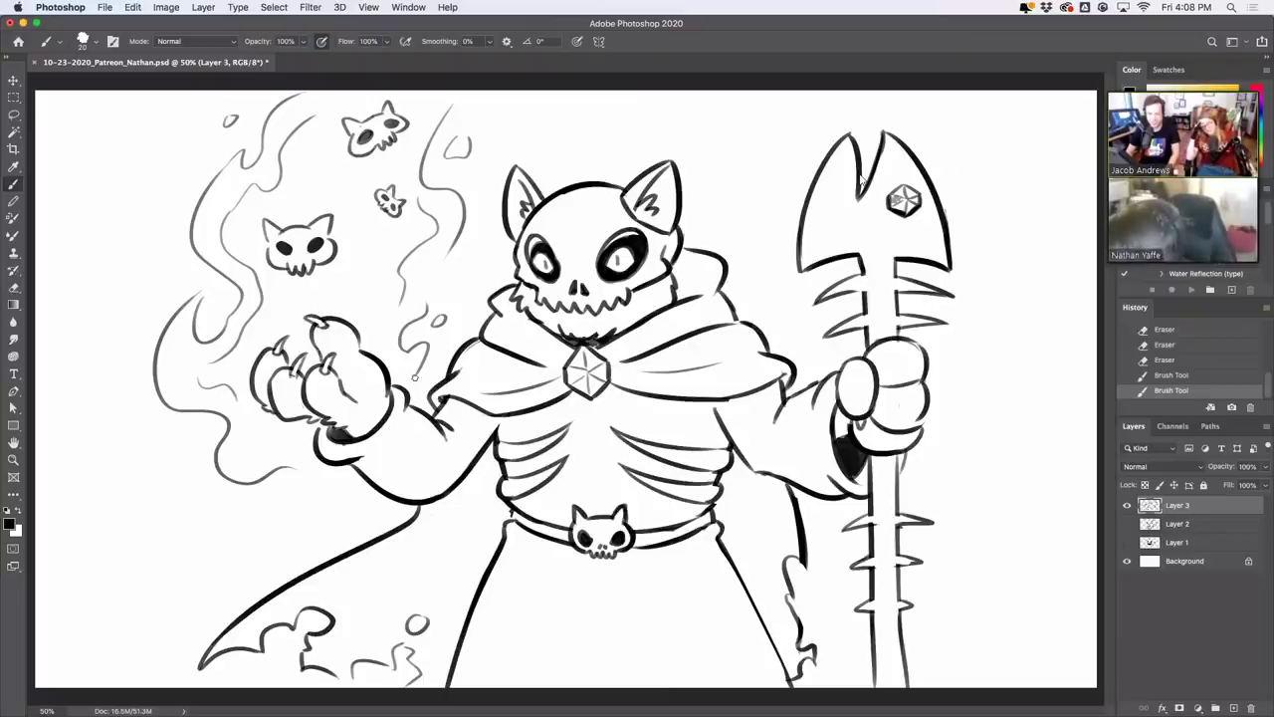
Extend the flame line above the open paw and draw the outer flame curving beneath the wrist and across the sleeve
drag(425, 299, 436, 265)
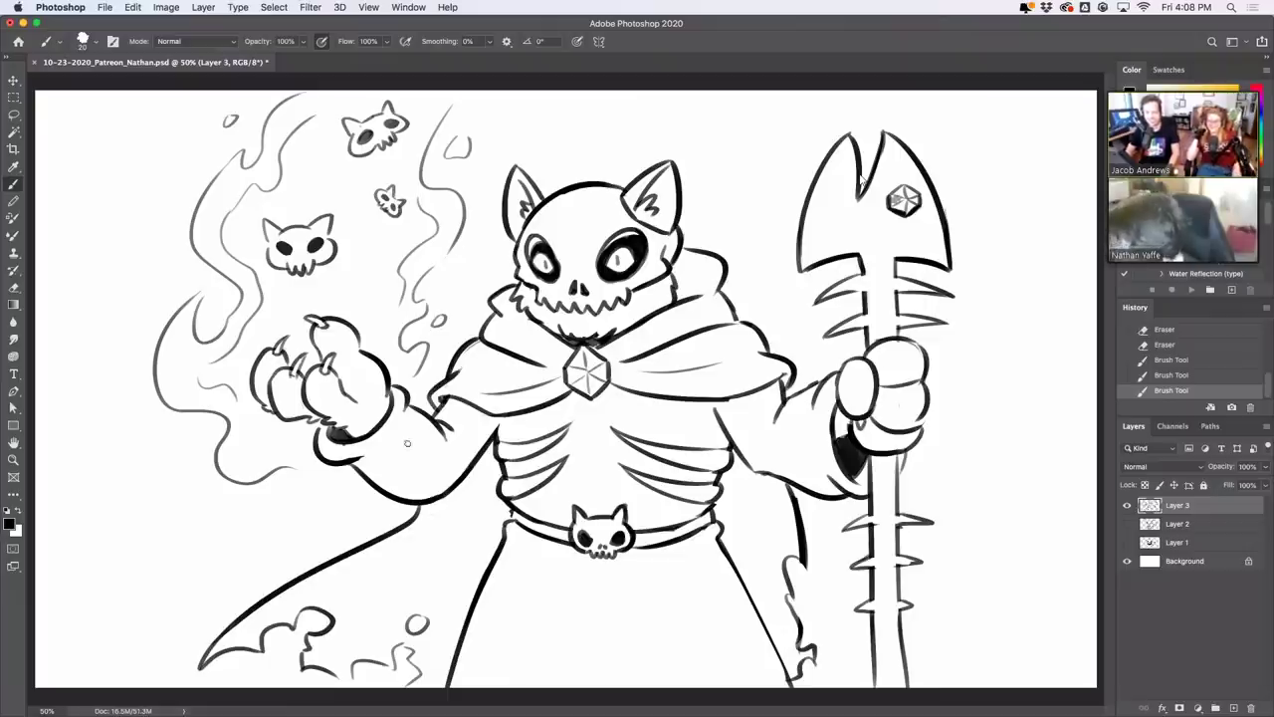
drag(333, 482, 394, 449)
key(super+z)
mouse_move(312, 479)
mouse_down()
mouse_move(404, 450)
mouse_move(406, 428)
mouse_up()
key(e)
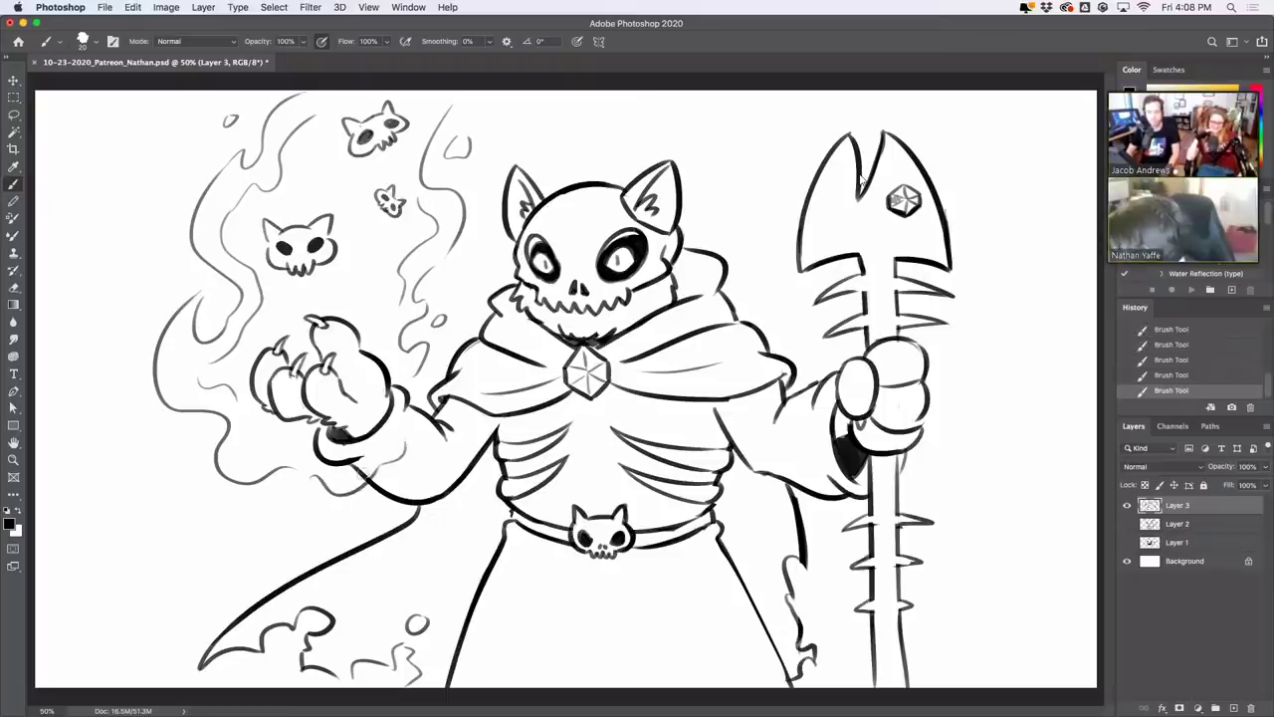
Erase the sleeve outline where the flame crosses it and reshape the flame's wavy edge beneath the wrist
drag(356, 476, 390, 447)
key(super+z)
key(super+z)
mouse_move(380, 460)
mouse_down()
mouse_move(403, 434)
mouse_move(402, 445)
mouse_up()
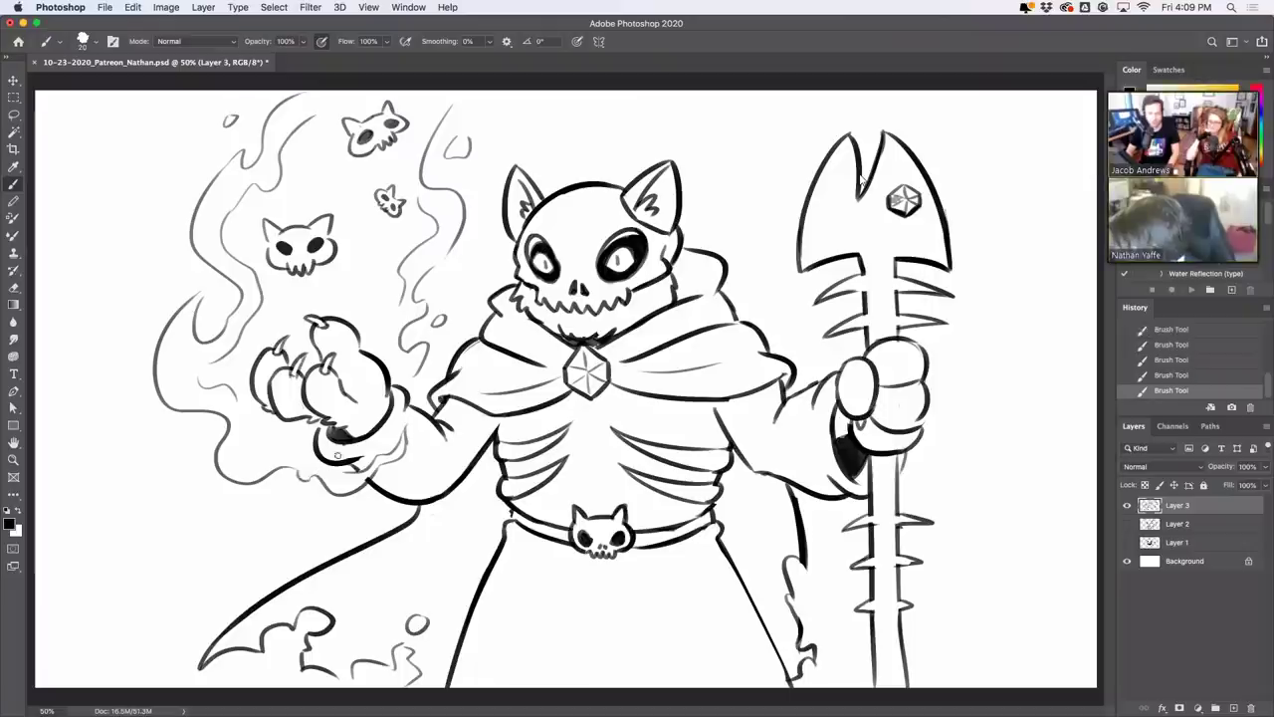
drag(321, 472, 312, 475)
key(super+z)
key(super+z)
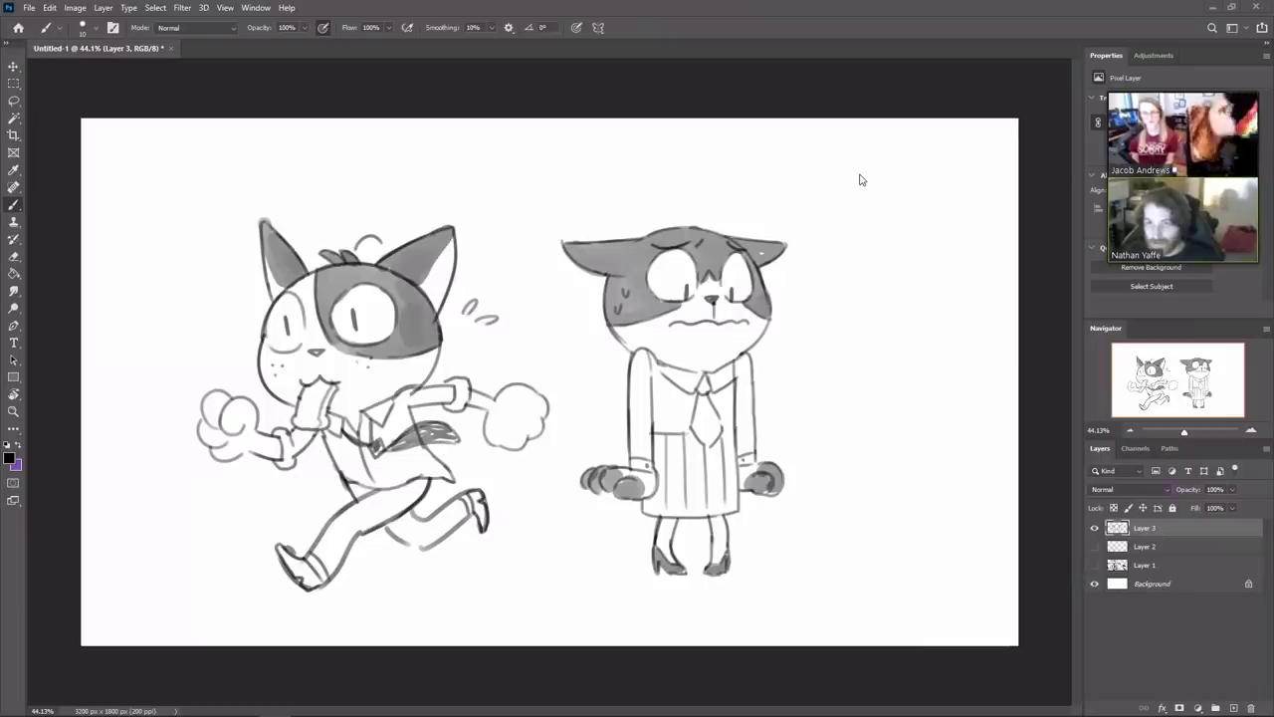
In the Untitled-1 document, hide the layer with the two cat characters and add a new empty layer
click(1095, 527)
click(1233, 708)
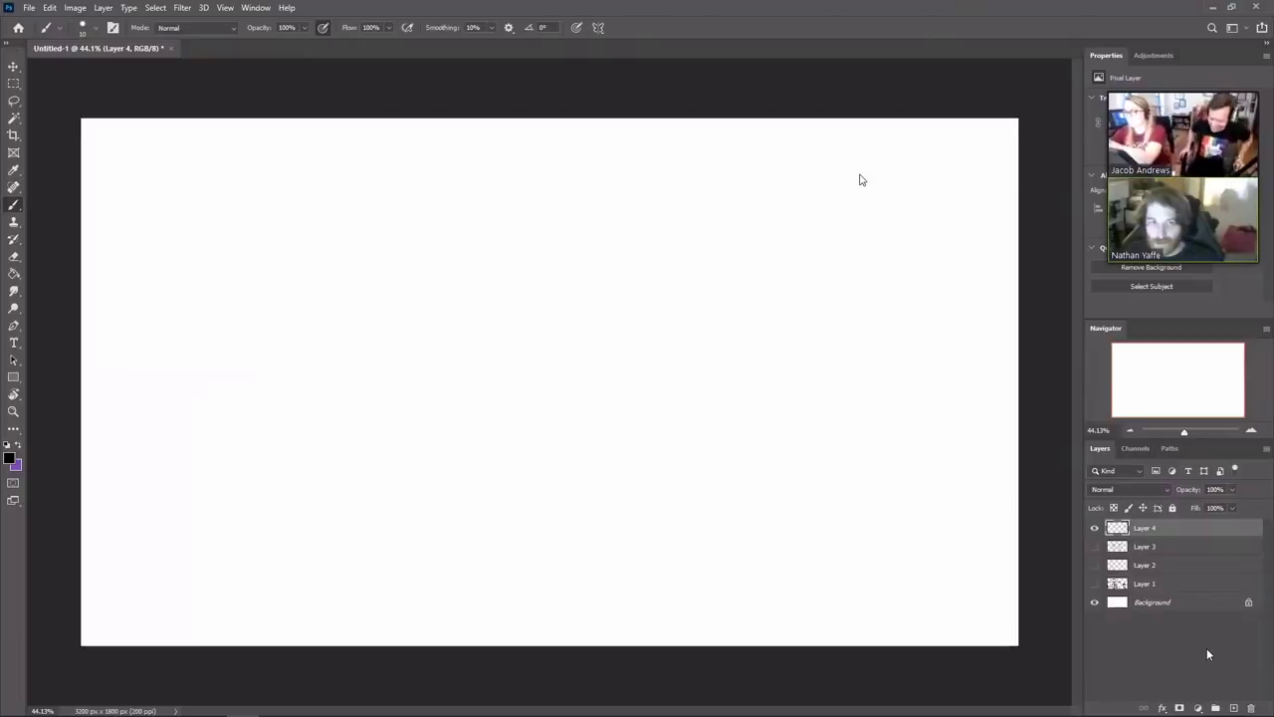
Switch to the Pencil tool and draw the arched top of a shark's head in the upper middle of the canvas
right_click(13, 205)
click(60, 217)
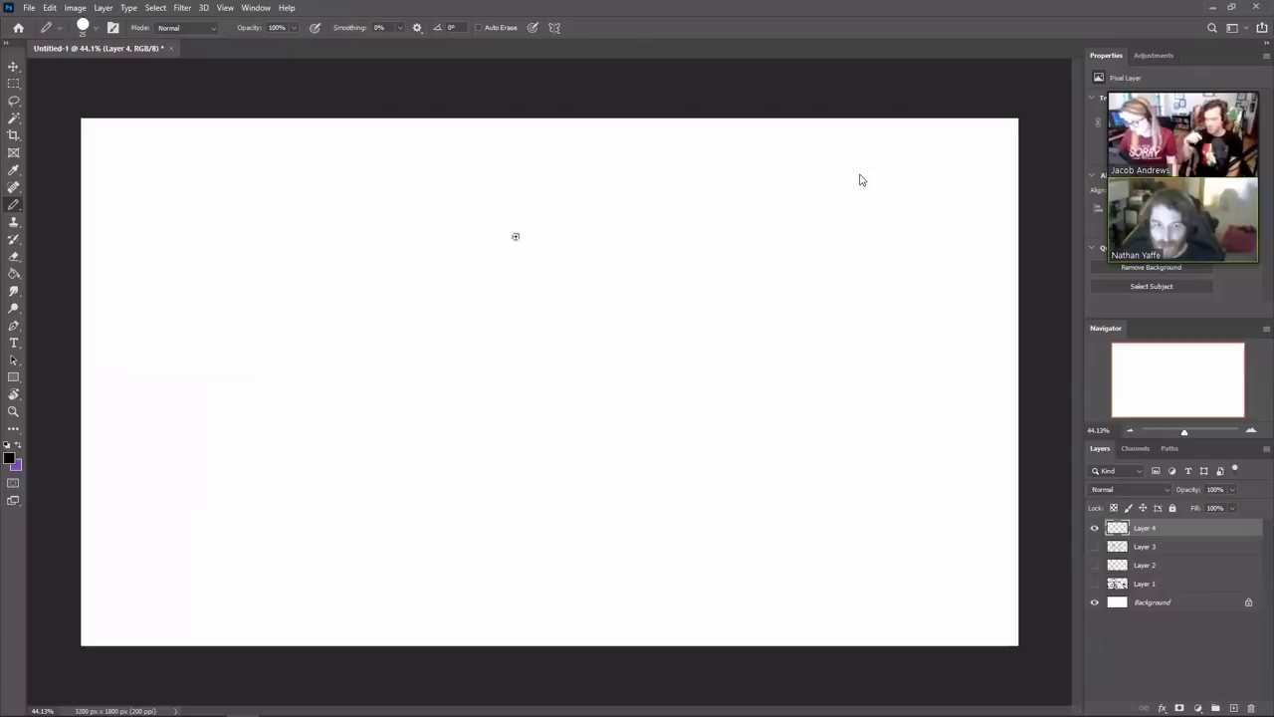
mouse_move(597, 248)
mouse_down()
mouse_move(537, 198)
mouse_move(374, 267)
mouse_move(350, 331)
mouse_up()
key(ctrl+z)
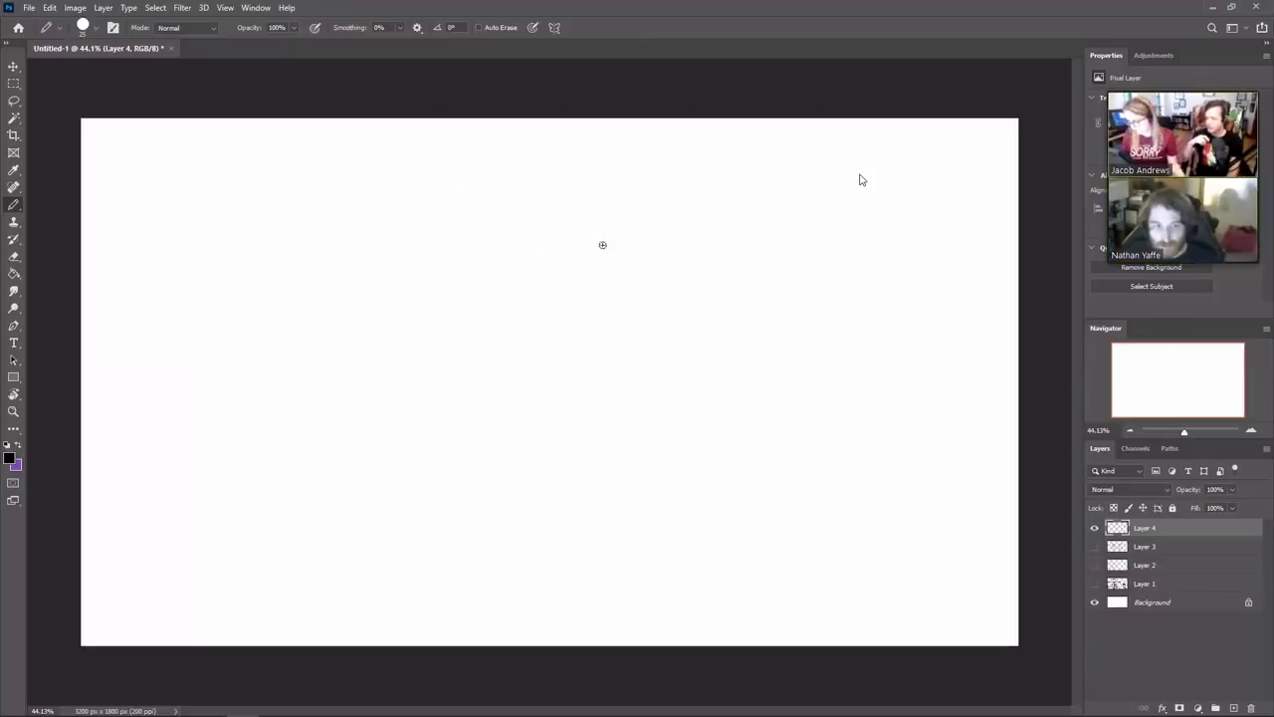
mouse_move(553, 210)
mouse_down()
mouse_move(611, 247)
mouse_move(390, 239)
mouse_up()
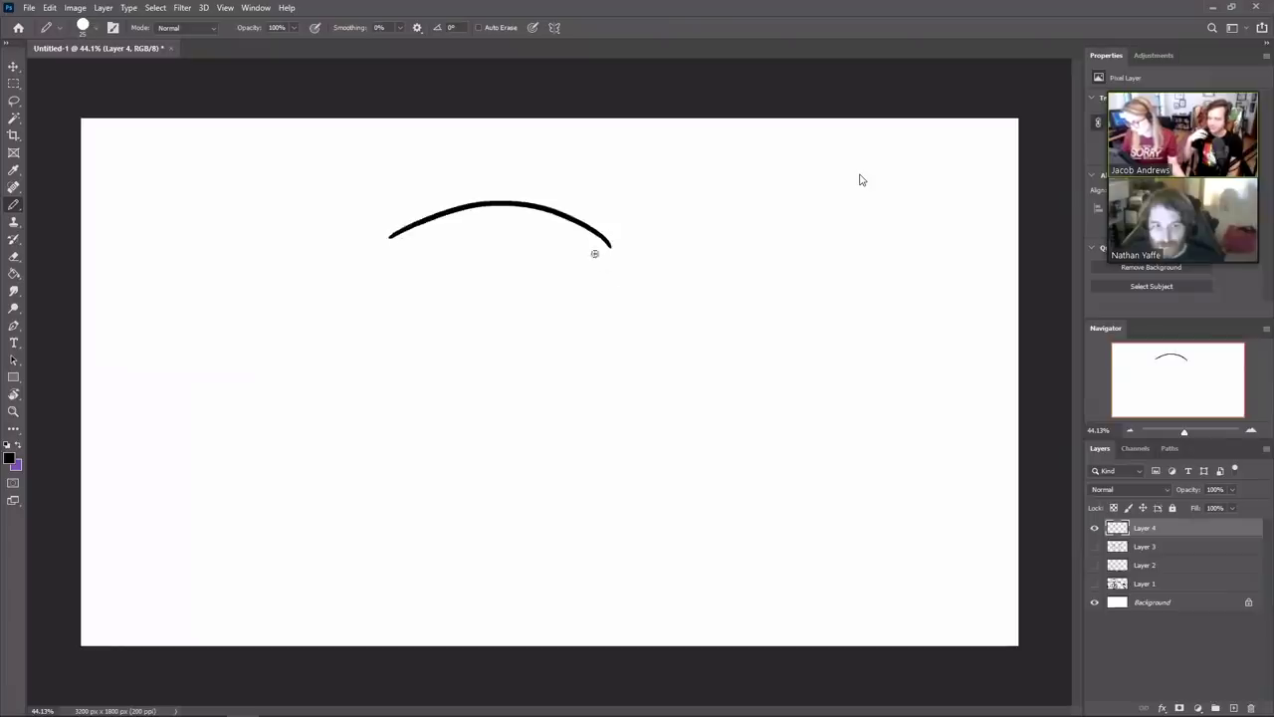
Draw the upper jaw line from the snout tip back to the mouth corner, redoing it as a slightly arched stroke
drag(391, 238, 550, 283)
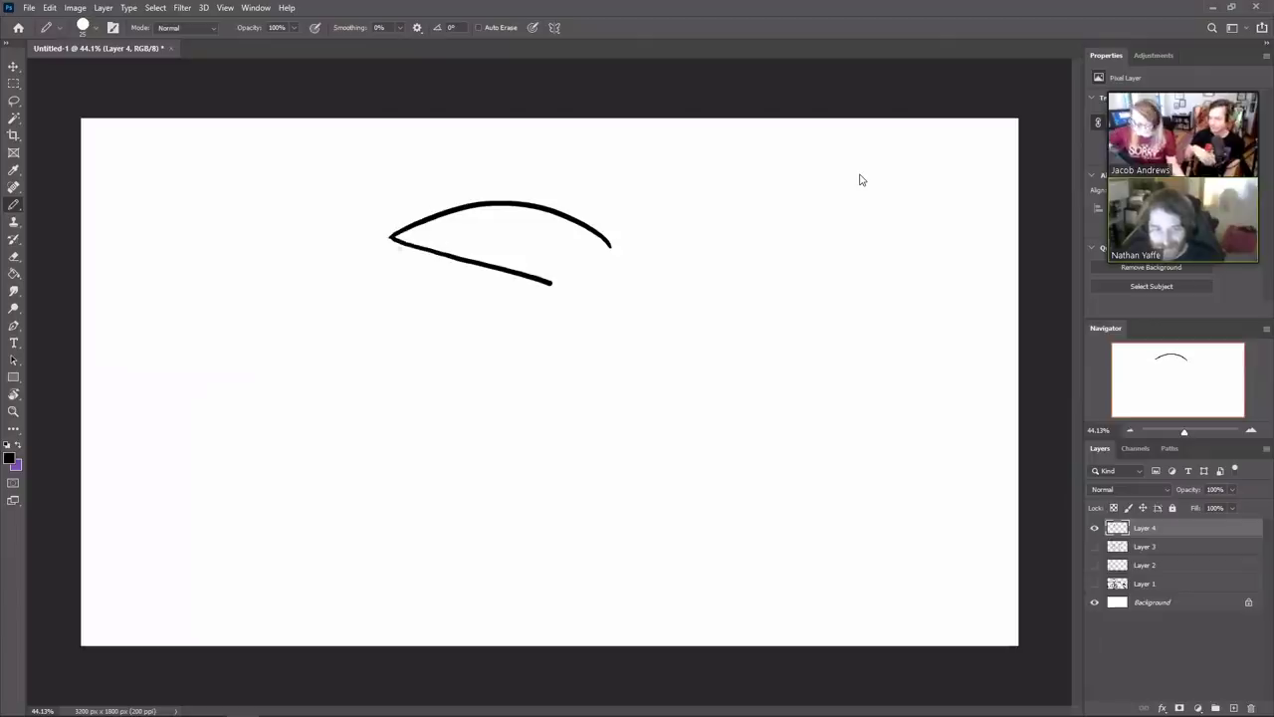
key(ctrl+z)
key(ctrl+shift+z)
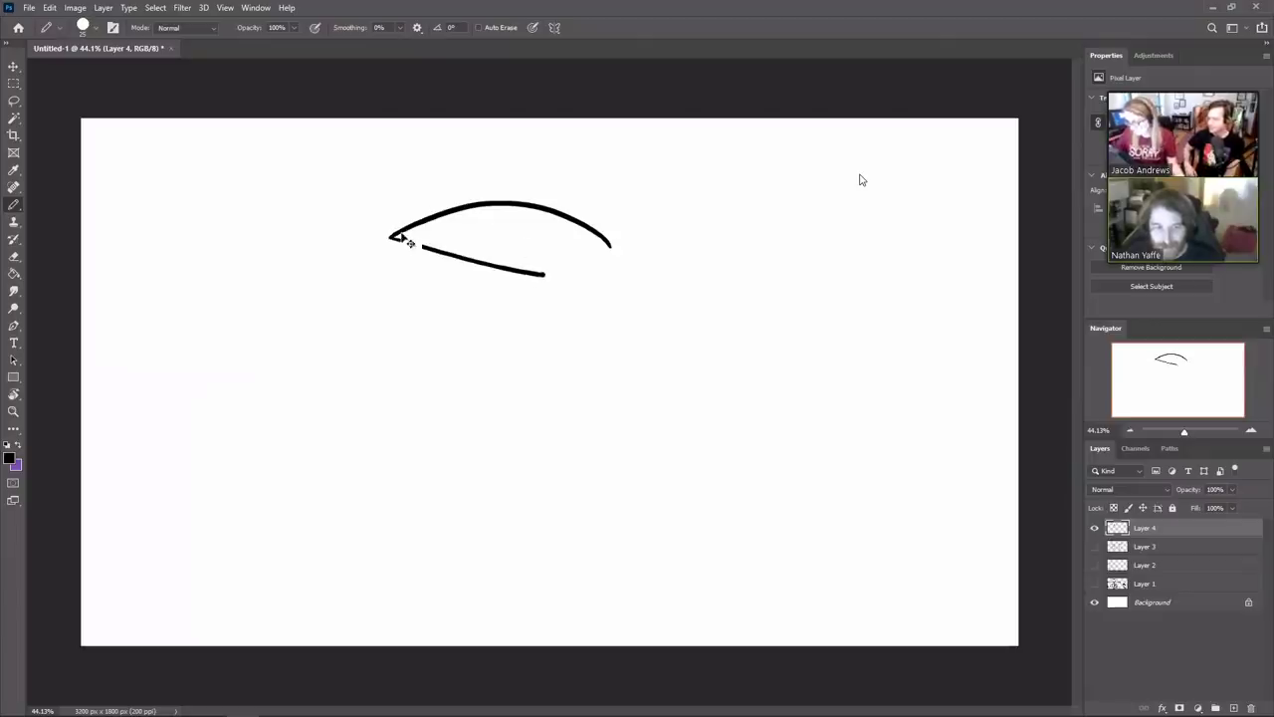
key(ctrl+z)
key(ctrl+shift+z)
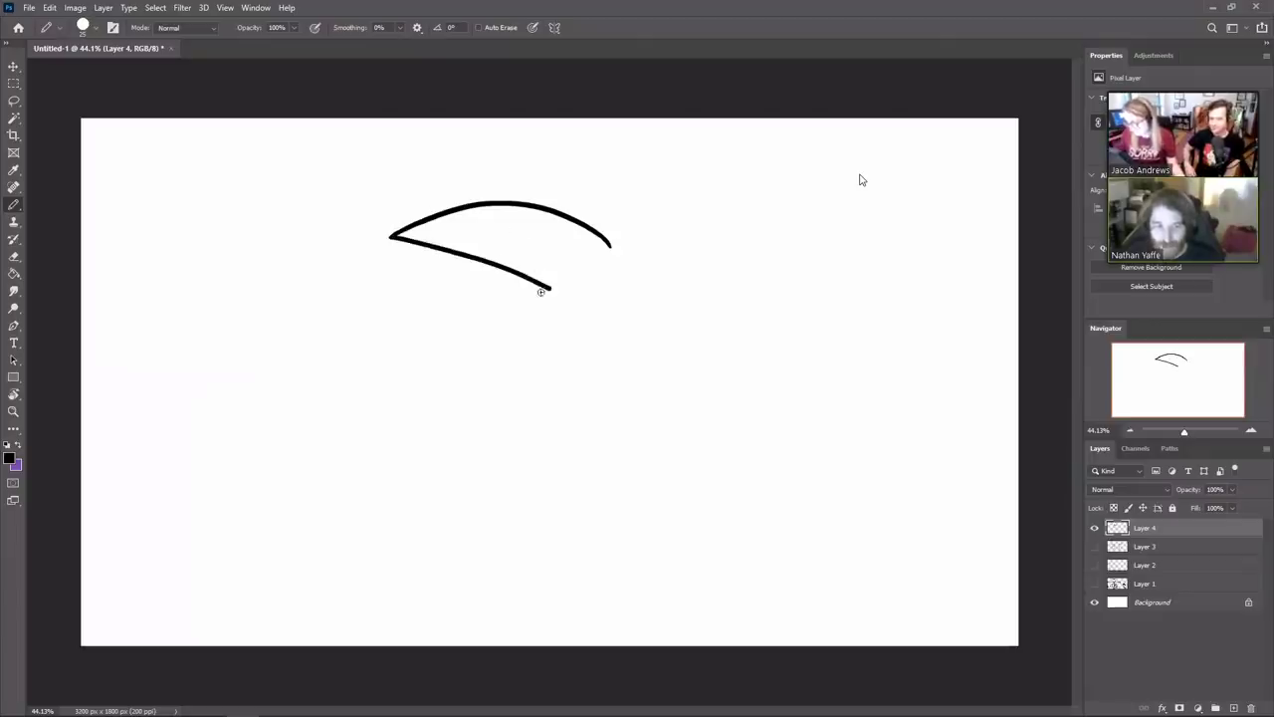
Draw the lower jaw as a pointed wedge from the mouth corner, with a sloping underside and an angled back edge
drag(549, 290, 418, 257)
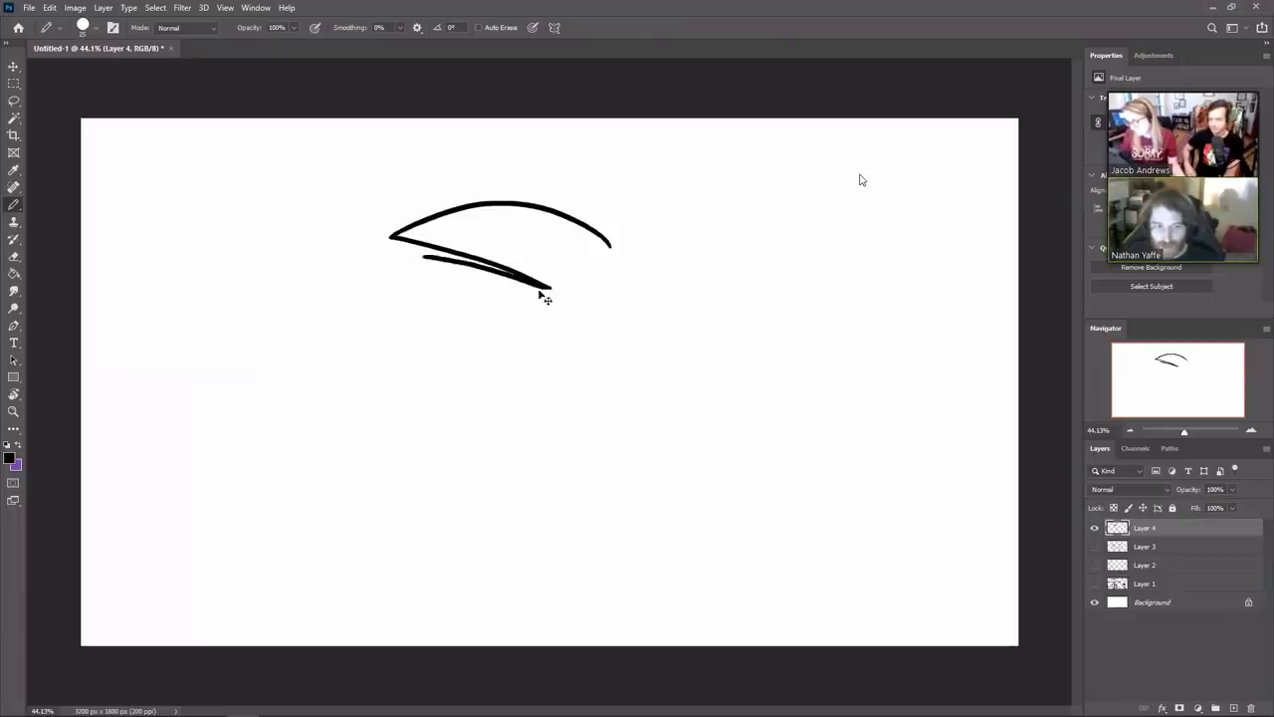
key(ctrl+z)
mouse_move(551, 289)
mouse_down()
mouse_move(410, 267)
mouse_move(486, 310)
mouse_move(555, 320)
mouse_up()
key(ctrl+z)
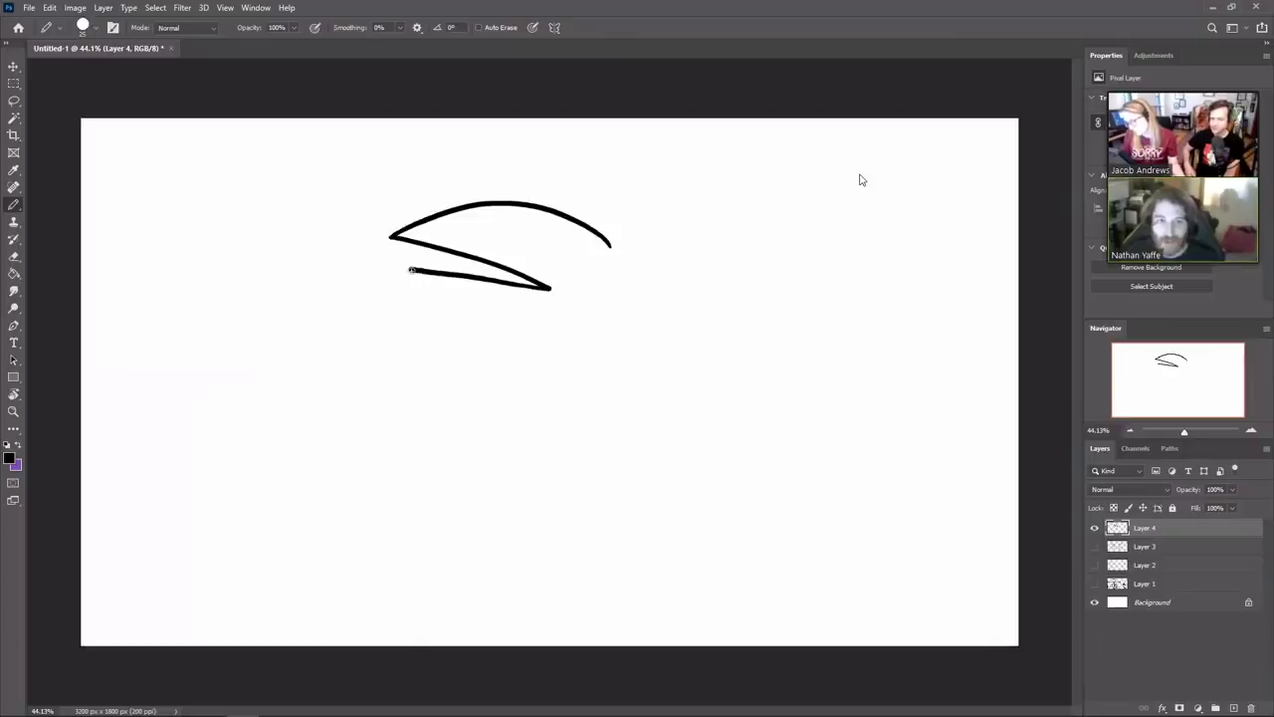
mouse_move(410, 268)
mouse_down()
mouse_move(566, 342)
mouse_move(624, 289)
mouse_up()
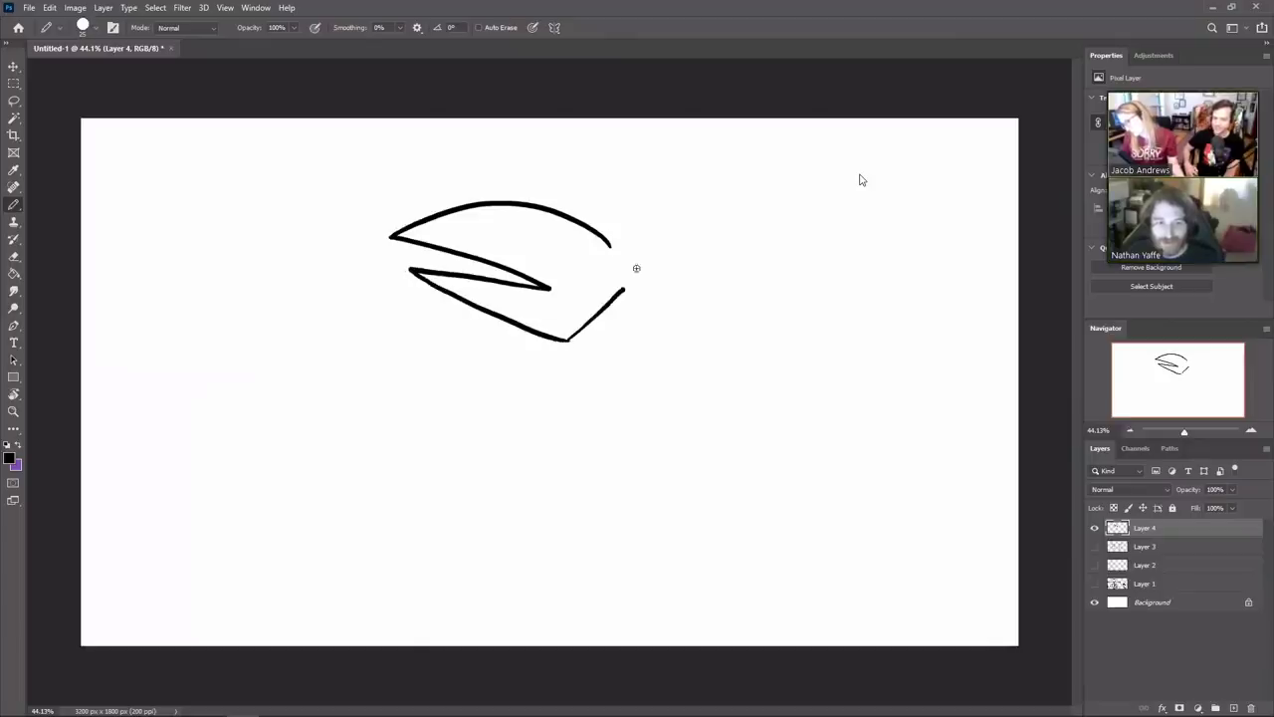
Draw a narrow slanted eye with a pupil and a row of pointed upper teeth with one lower front tooth
mouse_move(562, 232)
mouse_down()
mouse_move(497, 215)
mouse_move(561, 238)
mouse_up()
drag(492, 215, 588, 246)
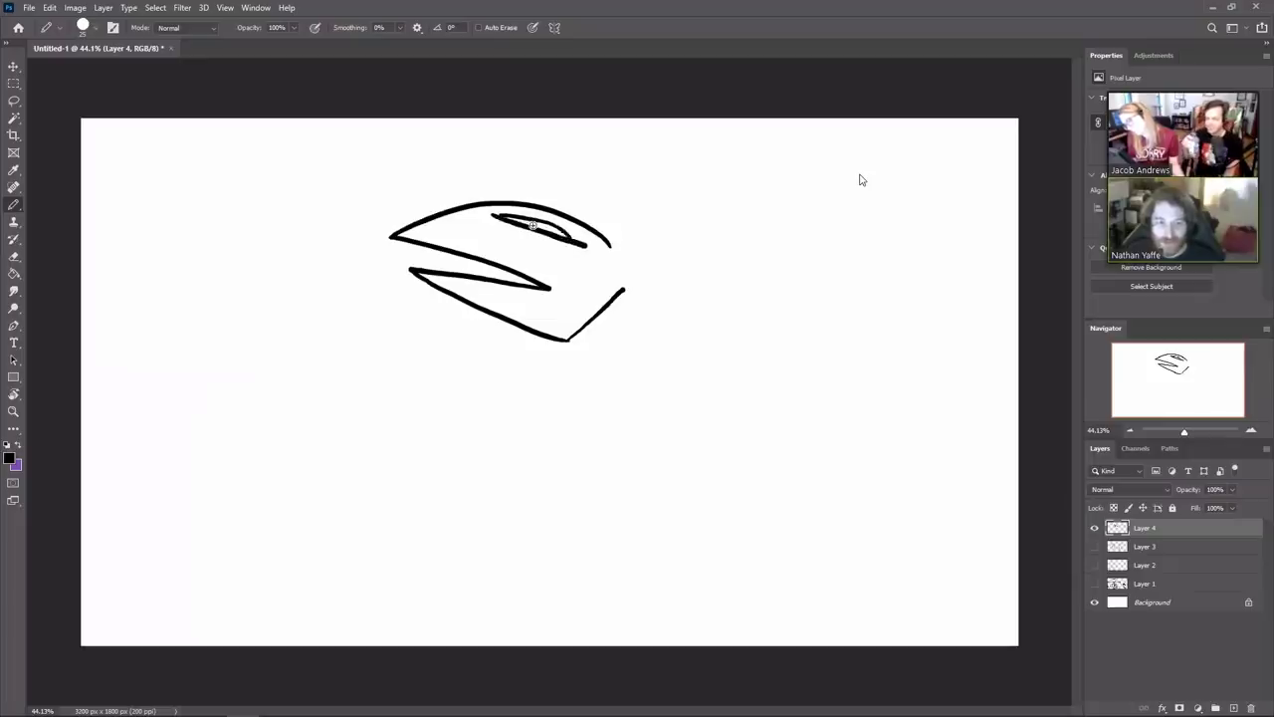
mouse_move(398, 237)
mouse_down()
mouse_move(418, 256)
mouse_move(454, 254)
mouse_move(420, 268)
mouse_move(436, 266)
mouse_up()
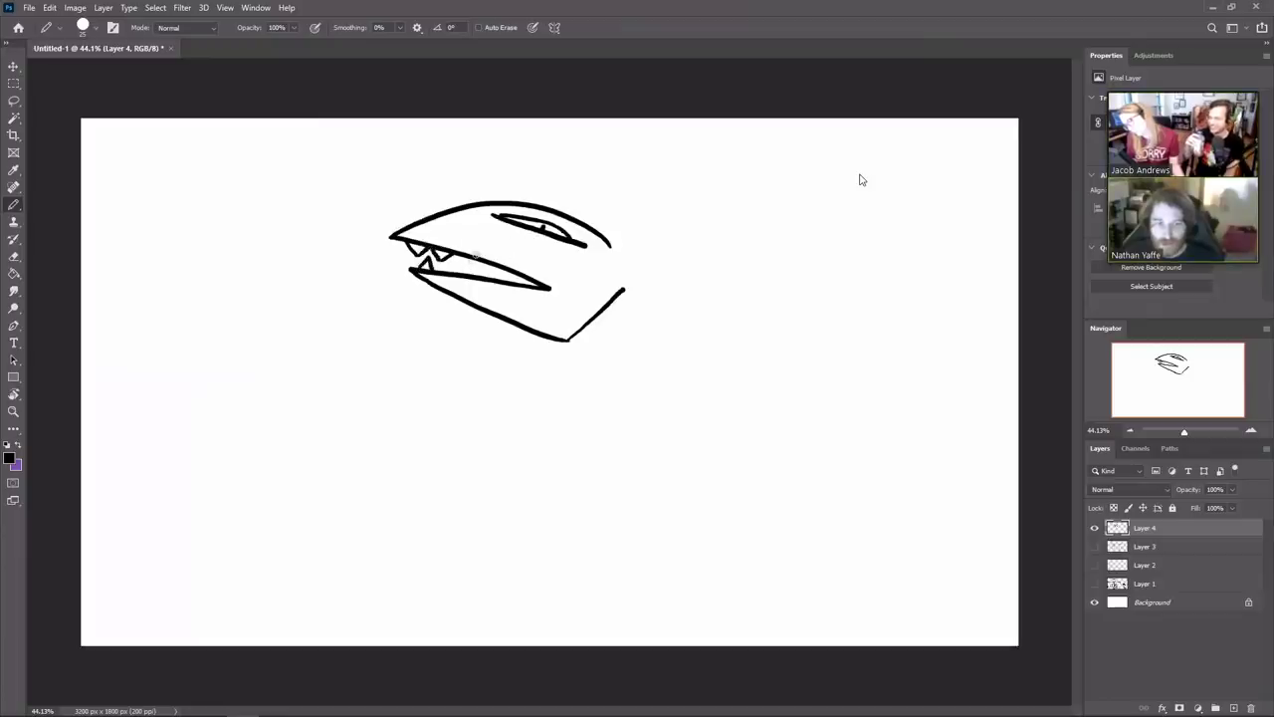
mouse_move(541, 341)
mouse_down()
mouse_move(525, 366)
mouse_move(628, 364)
mouse_move(654, 303)
mouse_move(647, 288)
mouse_up()
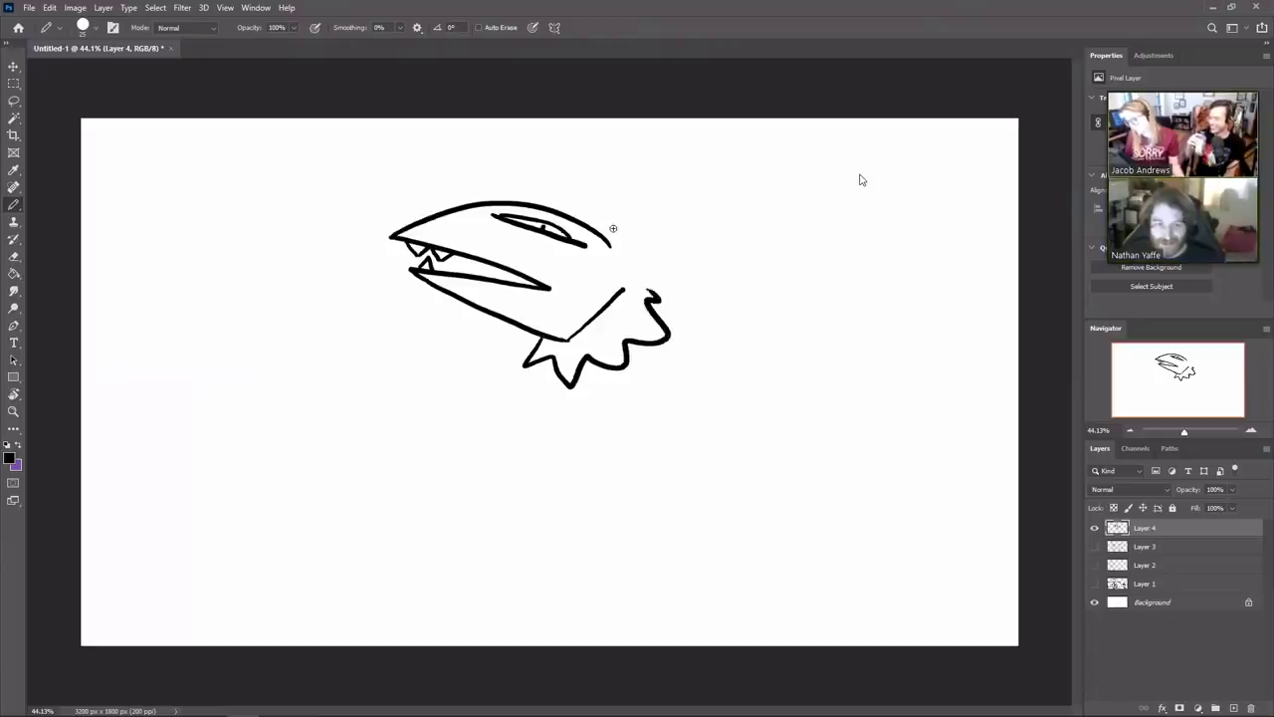
key(ctrl+z)
drag(444, 250, 515, 275)
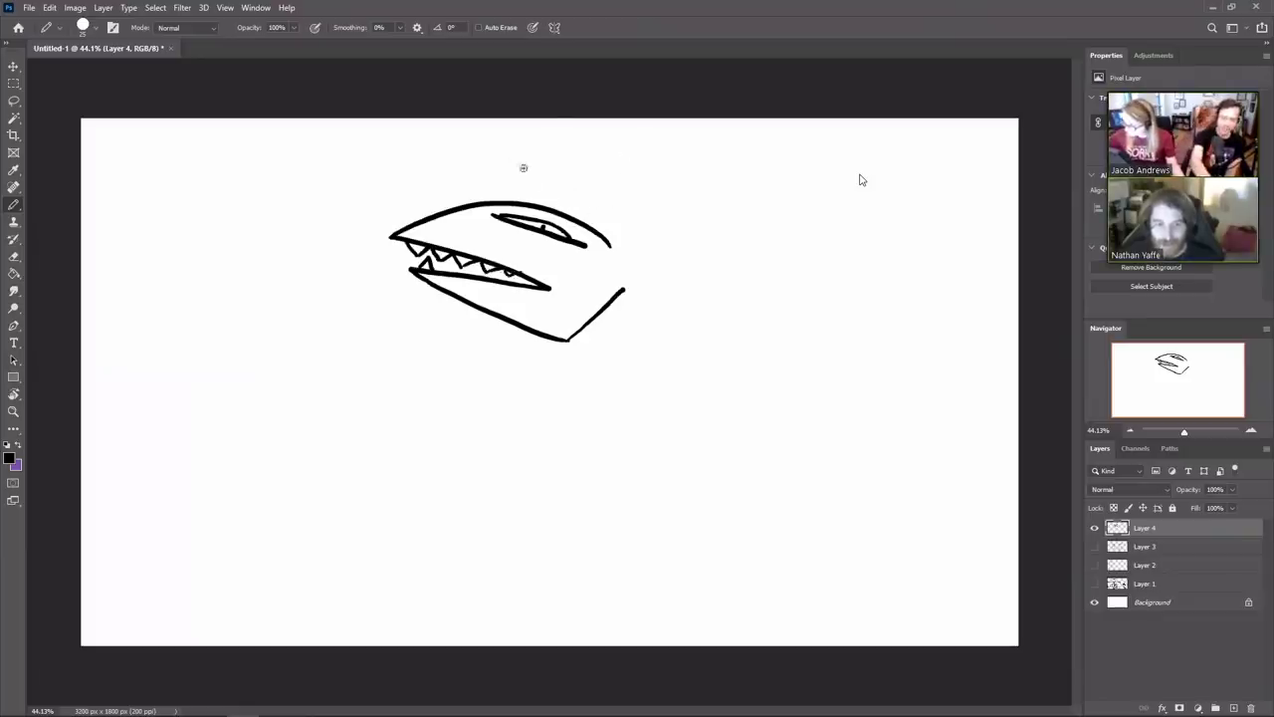
Draw a swept-back fin behind the head, extend the back of the head beneath it, and erase the slanted jaw edge
drag(541, 207, 676, 195)
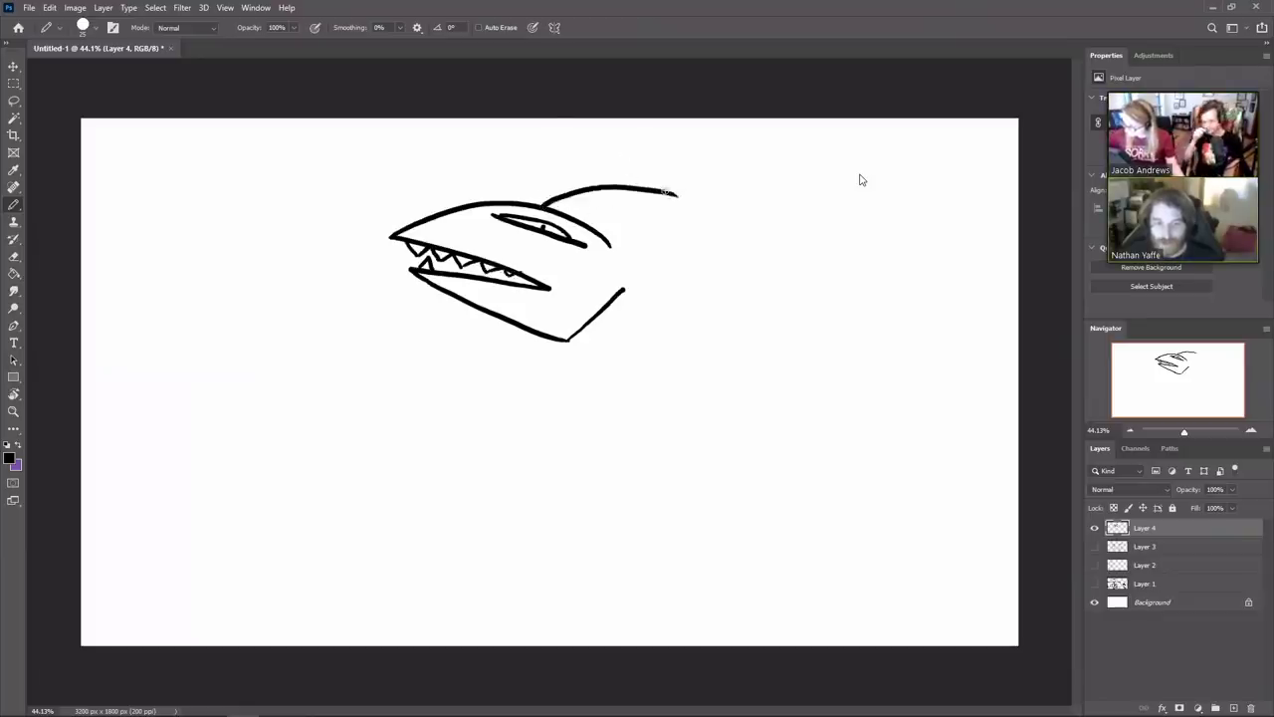
key(ctrl+z)
mouse_move(557, 210)
mouse_down()
mouse_move(706, 212)
mouse_move(618, 253)
mouse_move(637, 282)
mouse_move(579, 332)
mouse_move(622, 288)
mouse_up()
key(ctrl+z)
key(e)
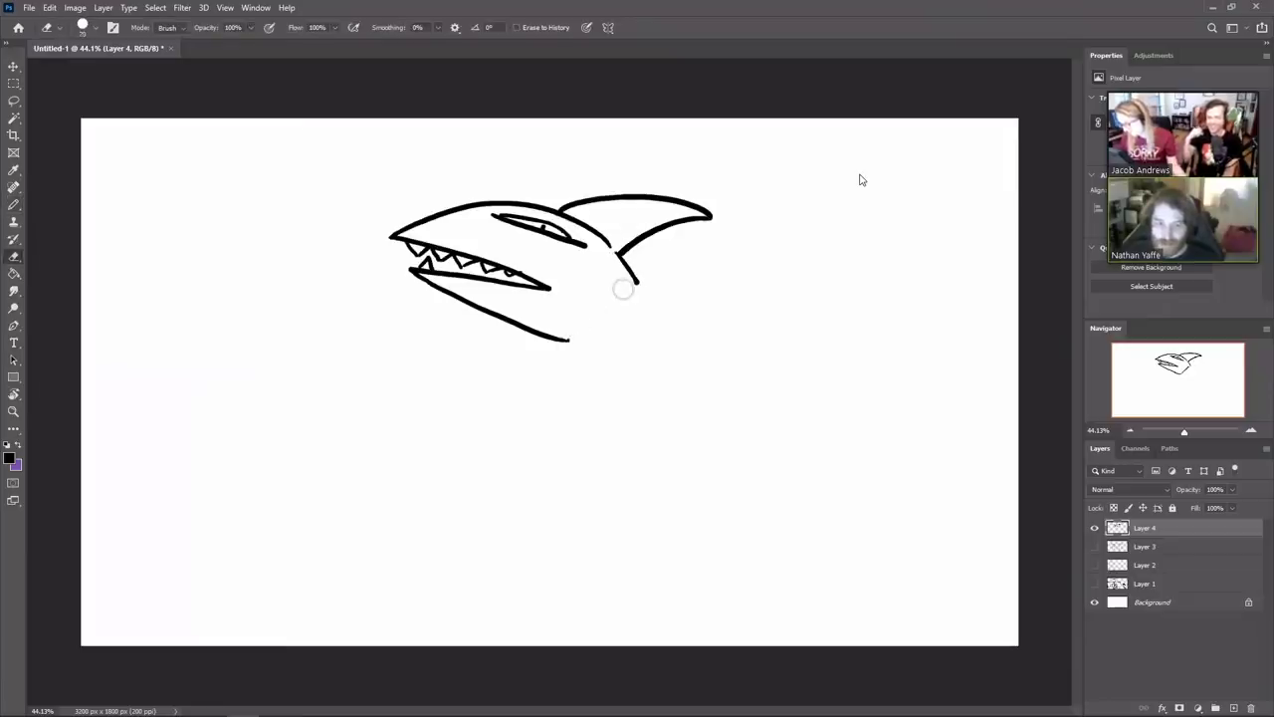
key(b)
drag(572, 339, 639, 287)
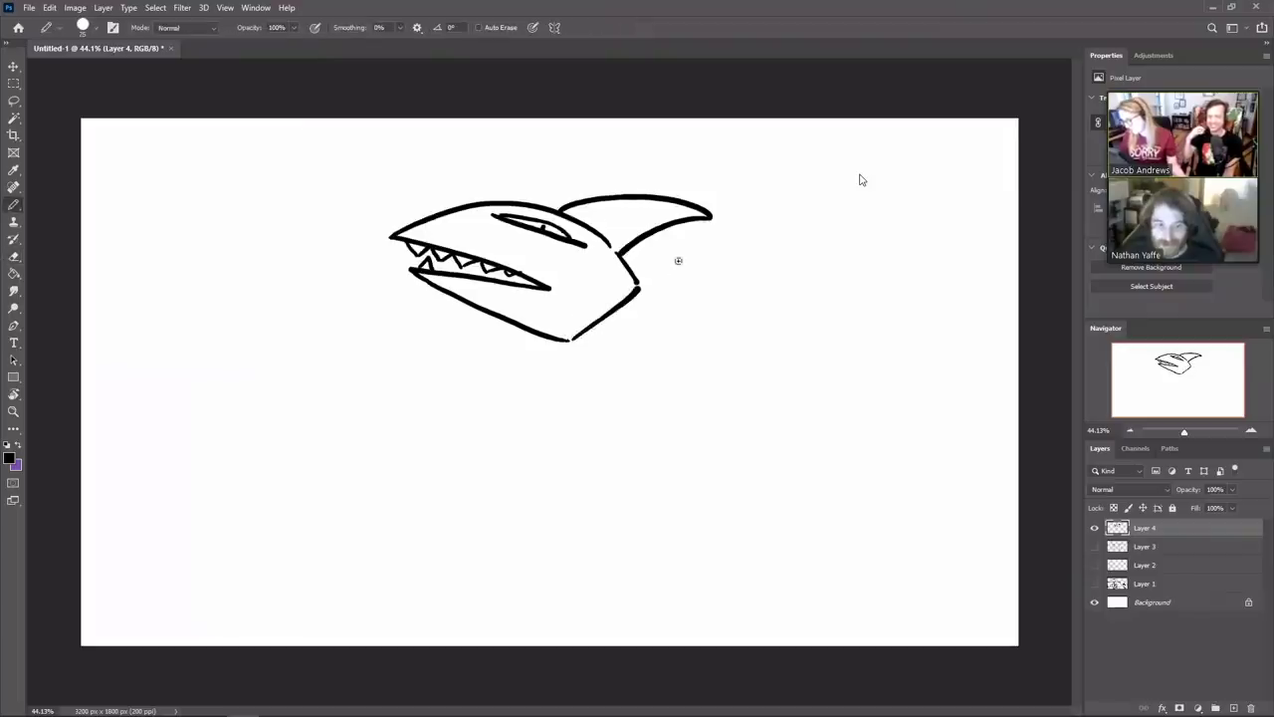
key(ctrl+z)
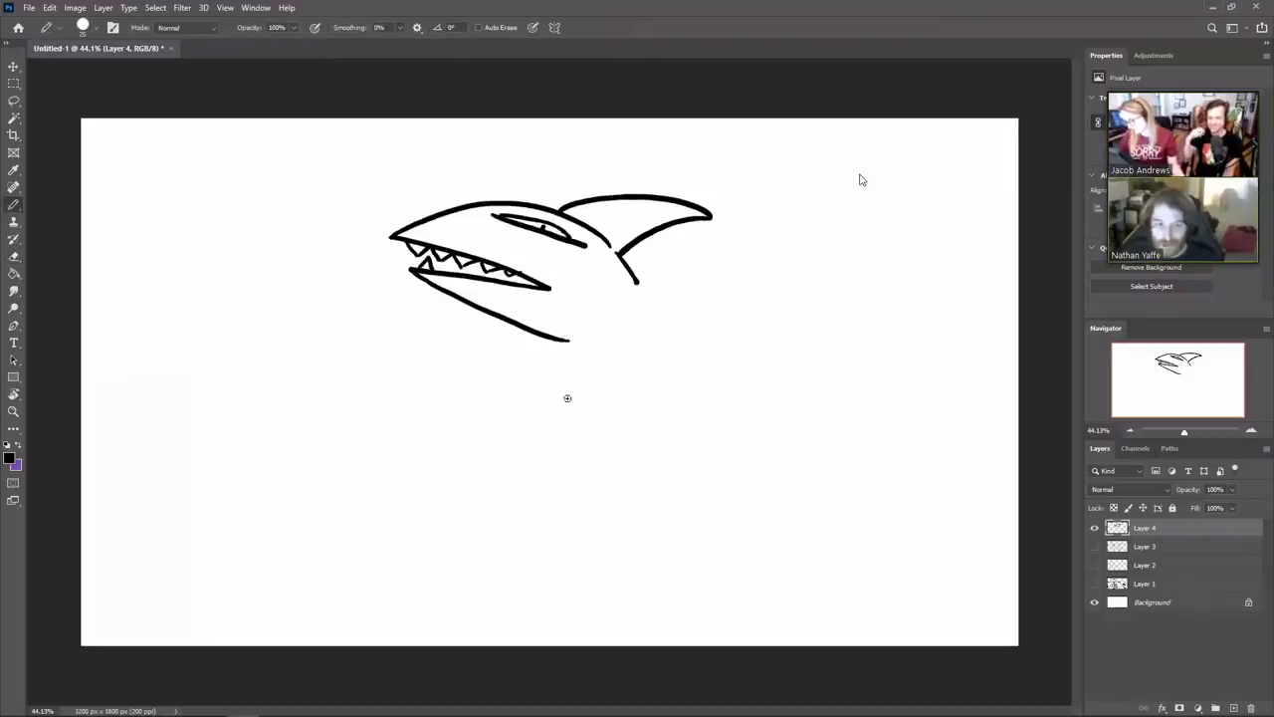
Draw a raised pointed collar behind the head with a front edge beneath the jaw, and close the jaw's rear corner
drag(585, 461, 631, 299)
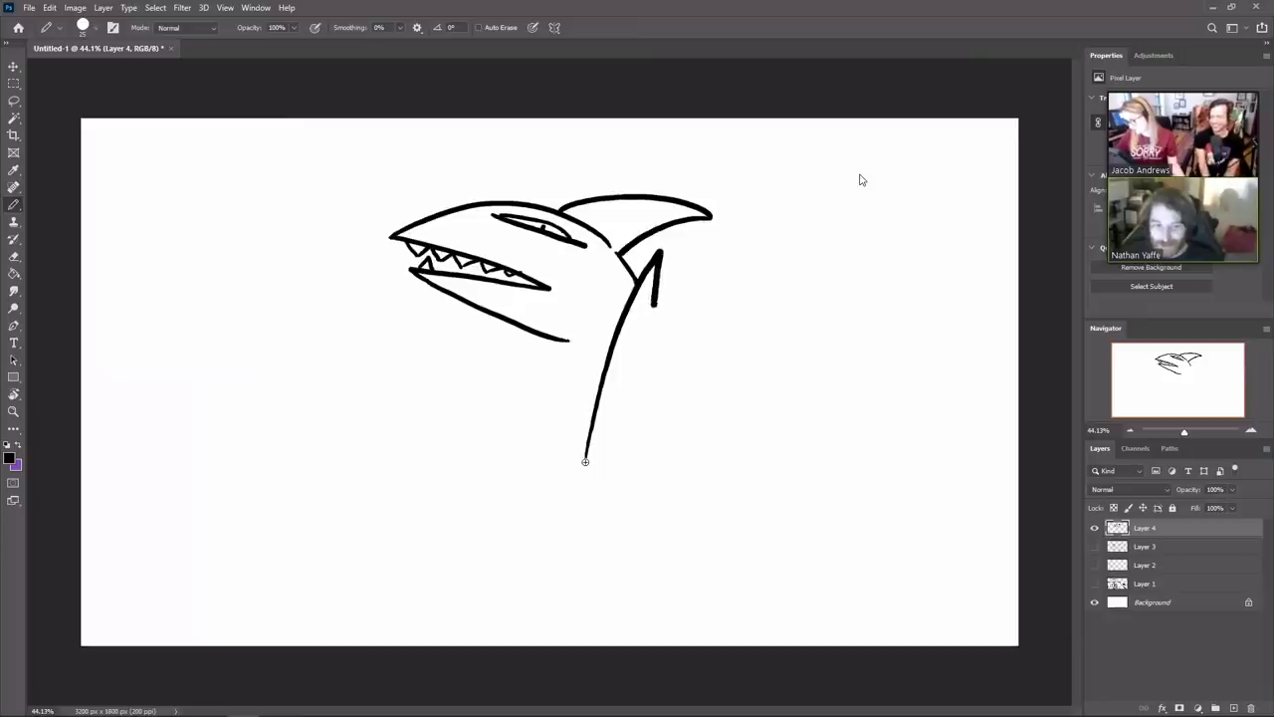
mouse_move(659, 252)
mouse_down()
mouse_move(653, 304)
mouse_move(677, 334)
mouse_move(564, 343)
mouse_move(566, 522)
mouse_up()
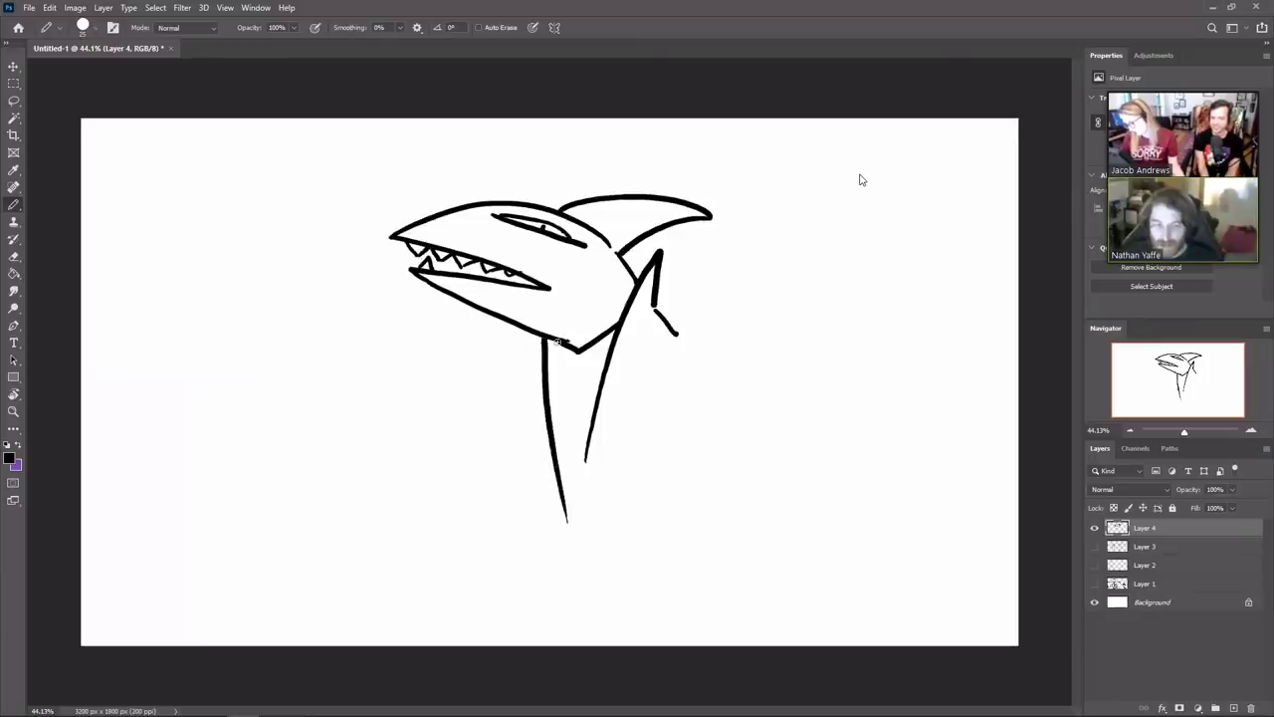
drag(557, 341, 559, 493)
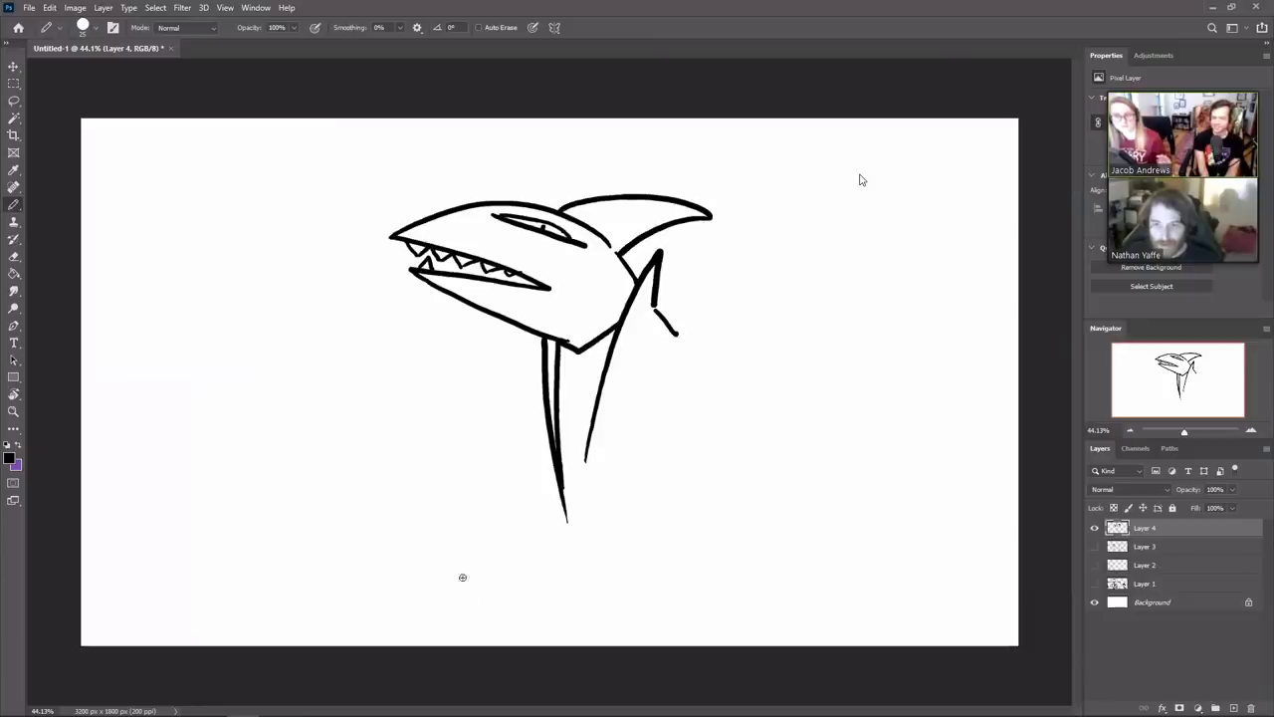
key(ctrl+z)
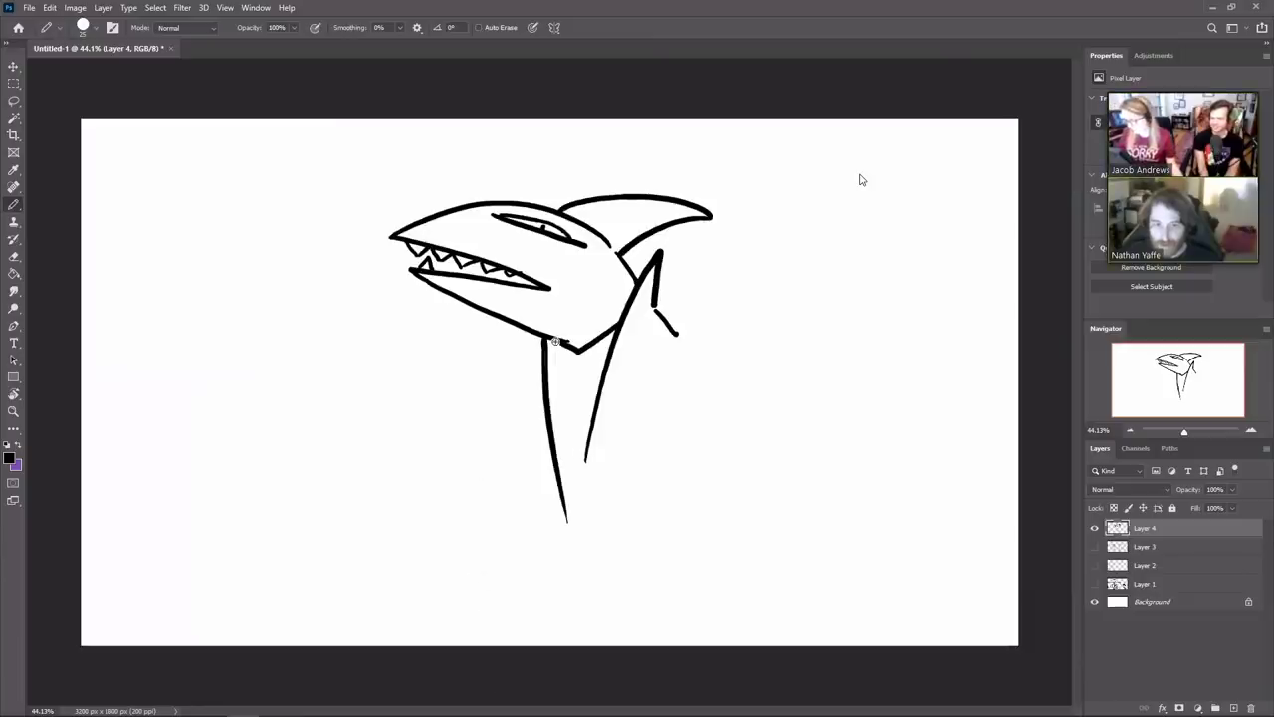
Draw an inner line beside the collar's front edge and thin both lines with the eraser
drag(556, 341, 558, 450)
key(e)
drag(564, 347, 567, 471)
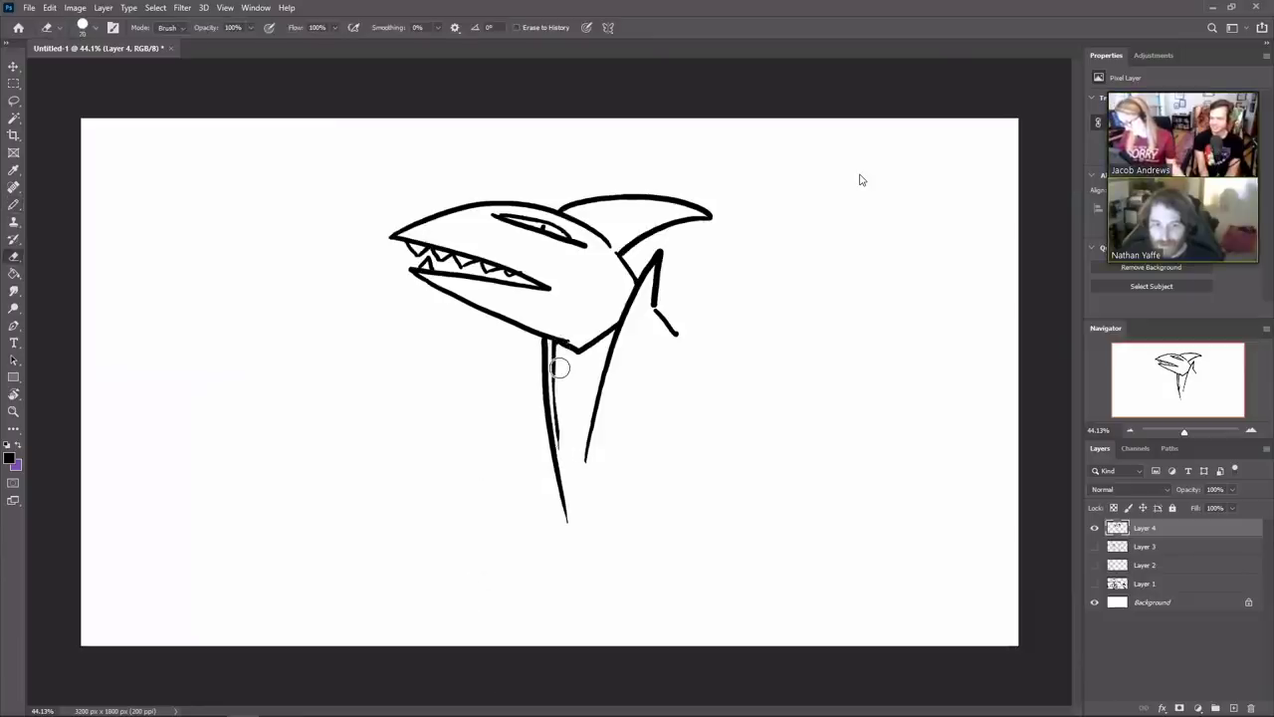
drag(561, 368, 557, 458)
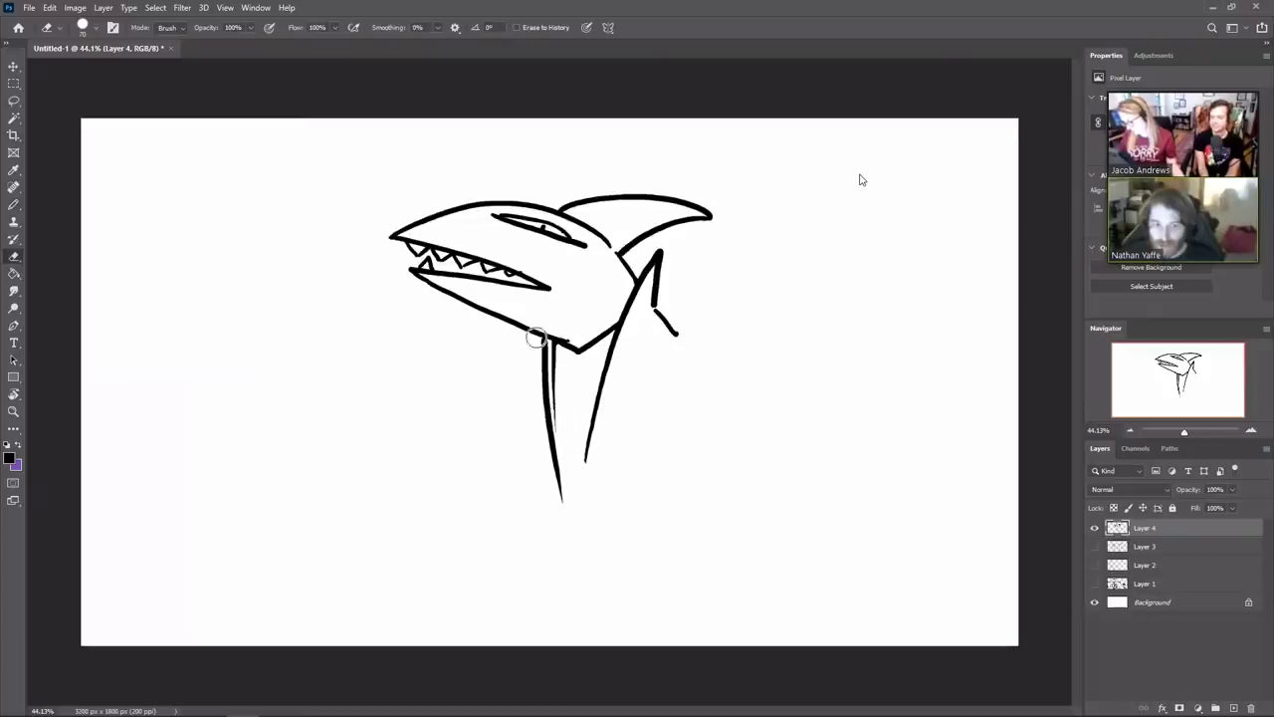
mouse_move(538, 353)
mouse_down()
mouse_move(543, 460)
mouse_move(567, 522)
mouse_up()
key(b)
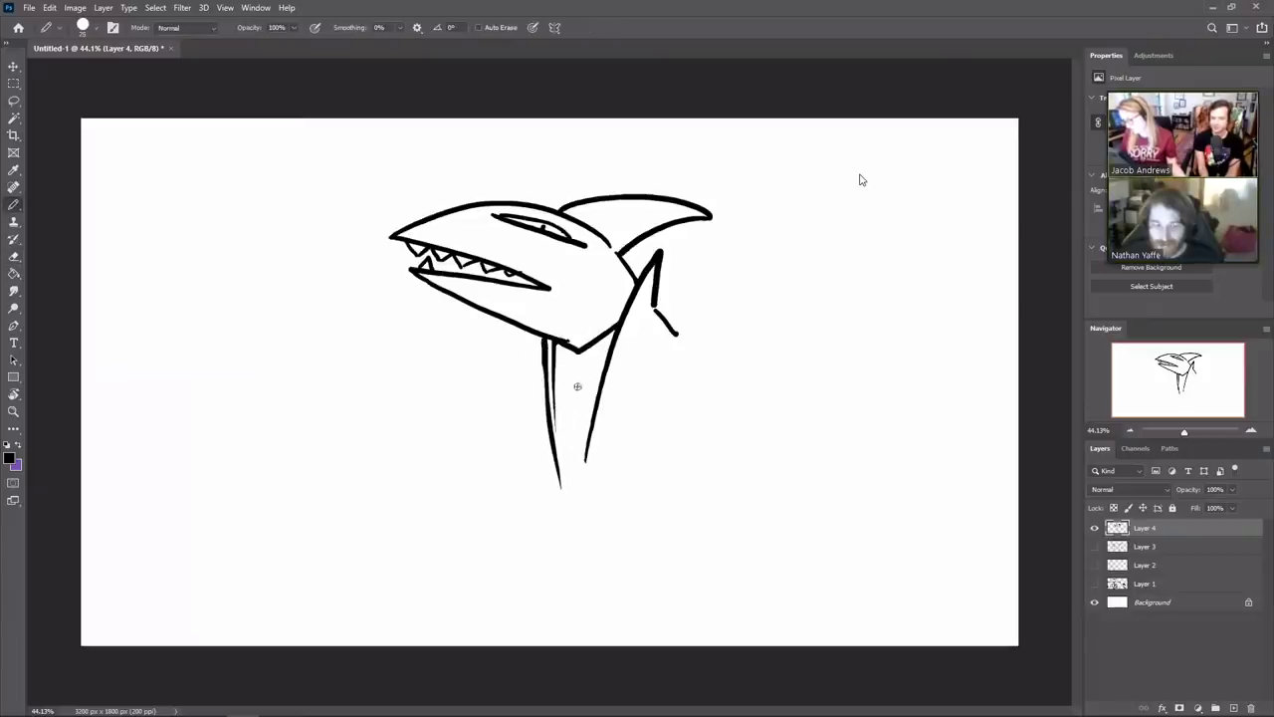
Erase the collar's front edge and redraw it farther forward under the jaw as a tapering curve
drag(546, 346, 562, 503)
key(e)
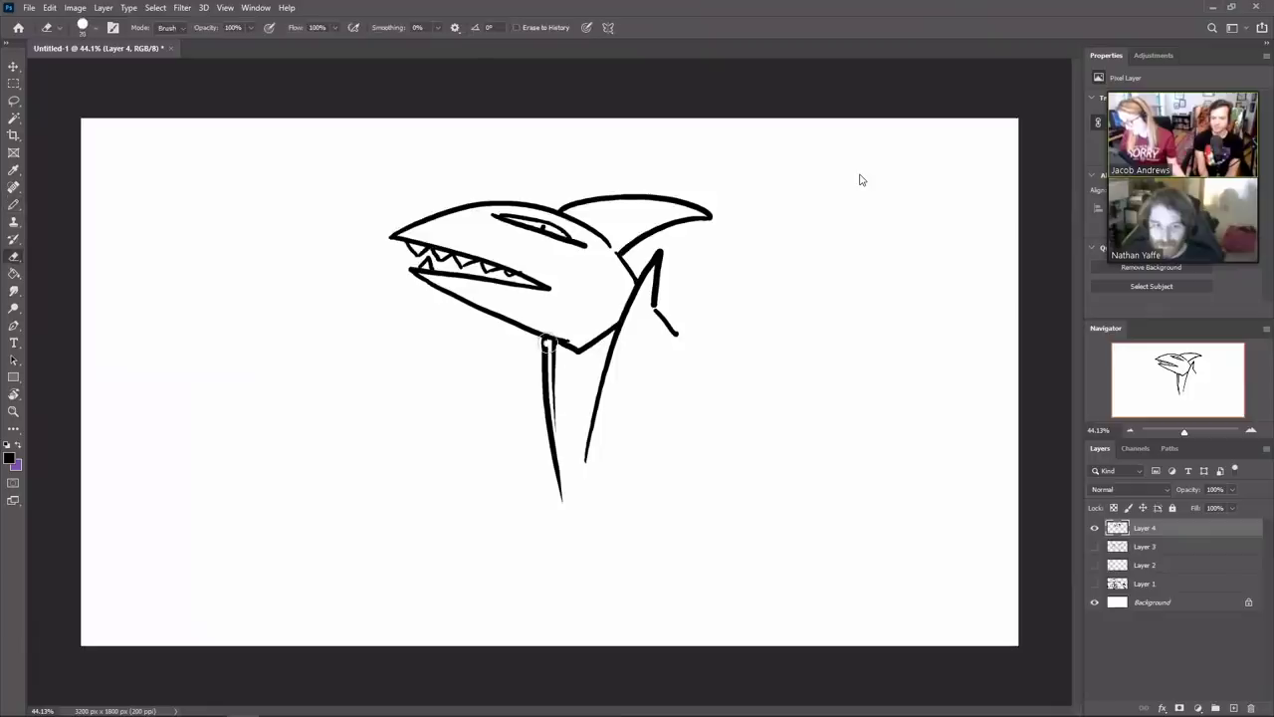
mouse_move(547, 344)
mouse_down()
mouse_move(551, 438)
mouse_move(549, 392)
mouse_up()
key(b)
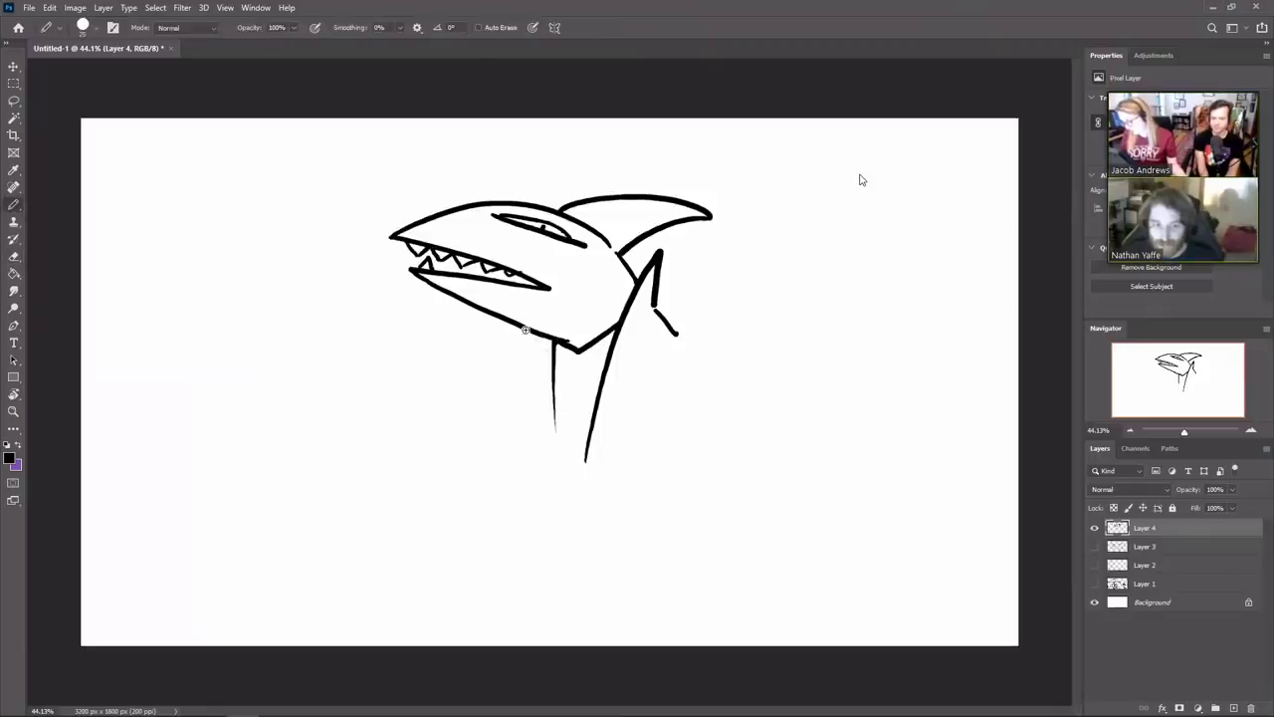
drag(525, 330, 553, 471)
Add a lid line above the eye, fill the lower jaw with pointed teeth, and add a crease at the mouth corner
key(e)
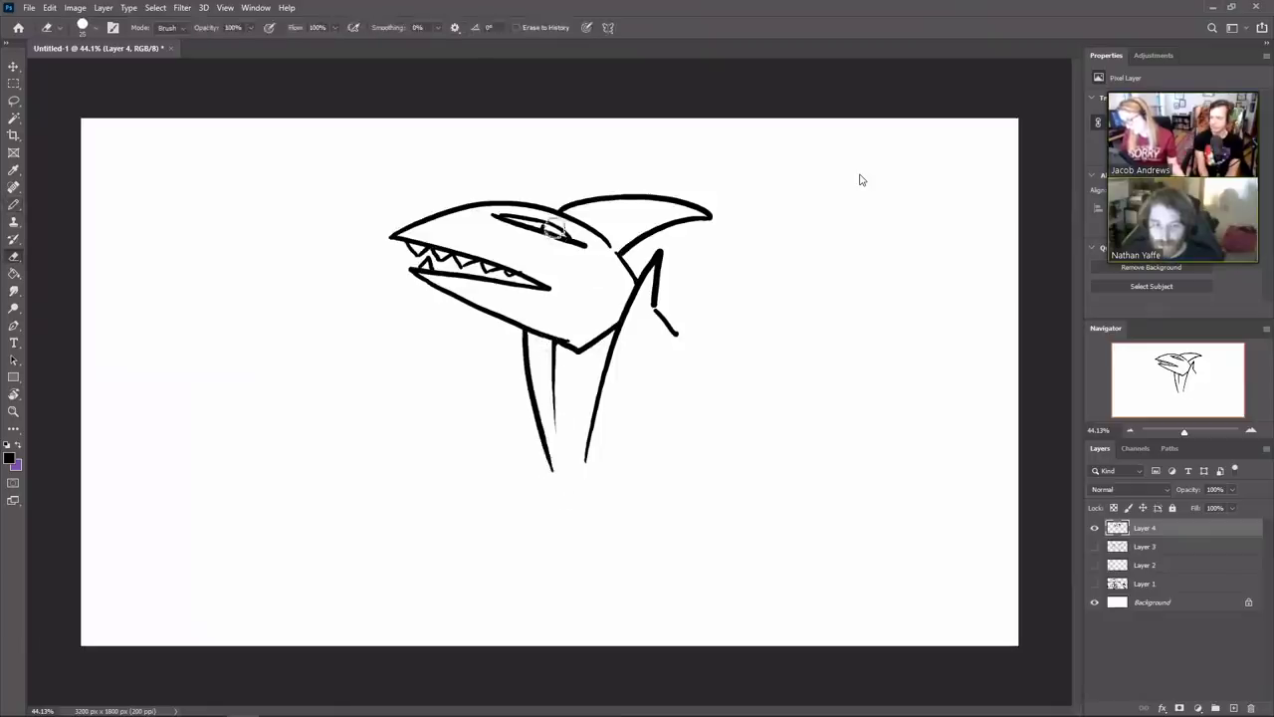
key(b)
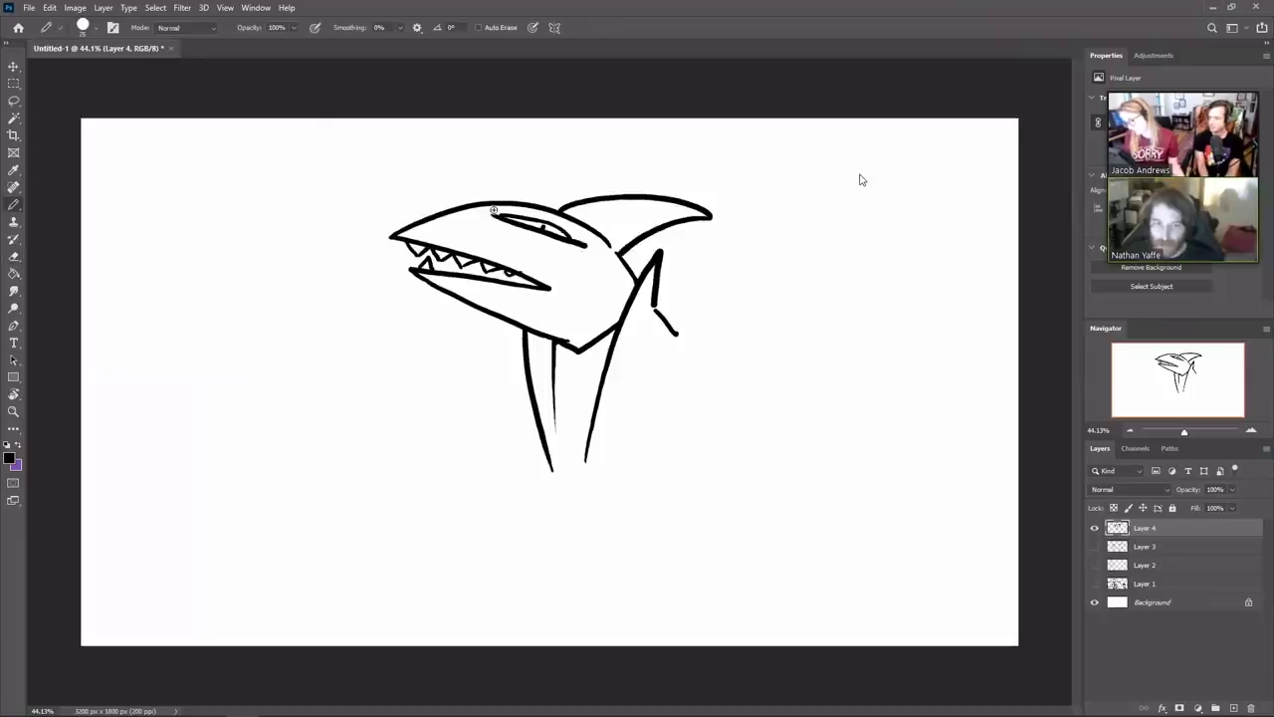
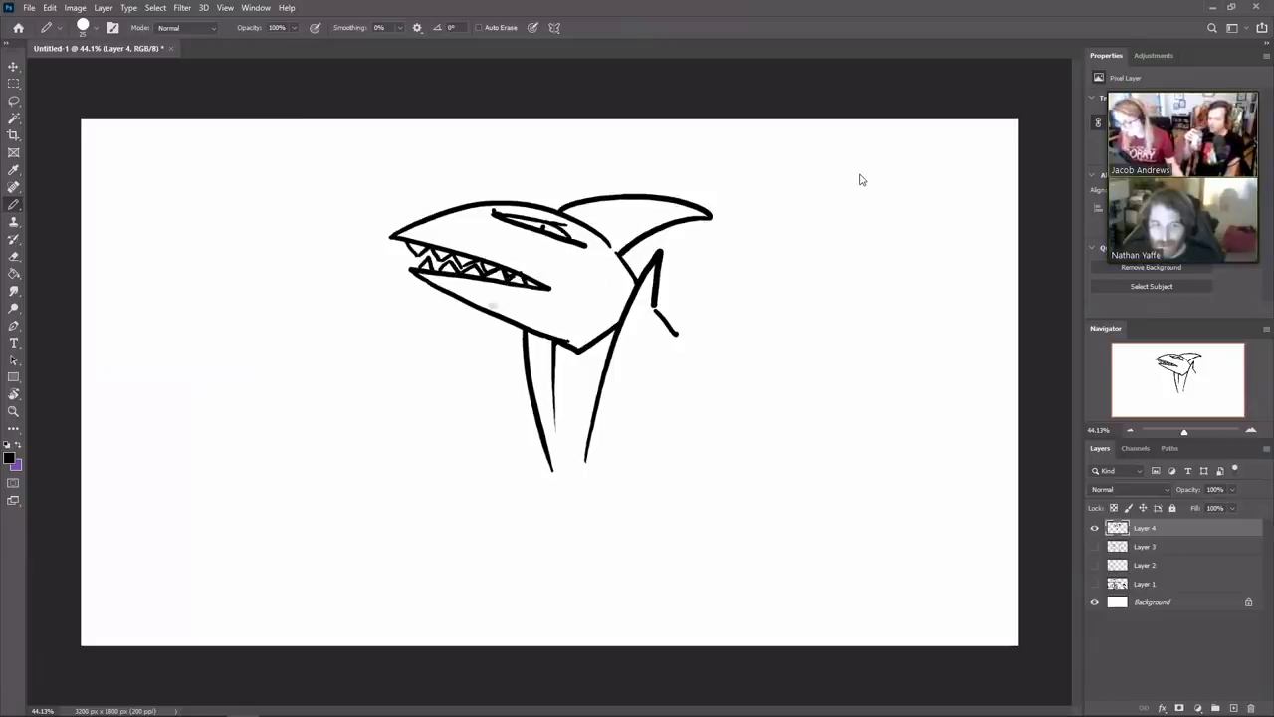
drag(538, 274, 552, 286)
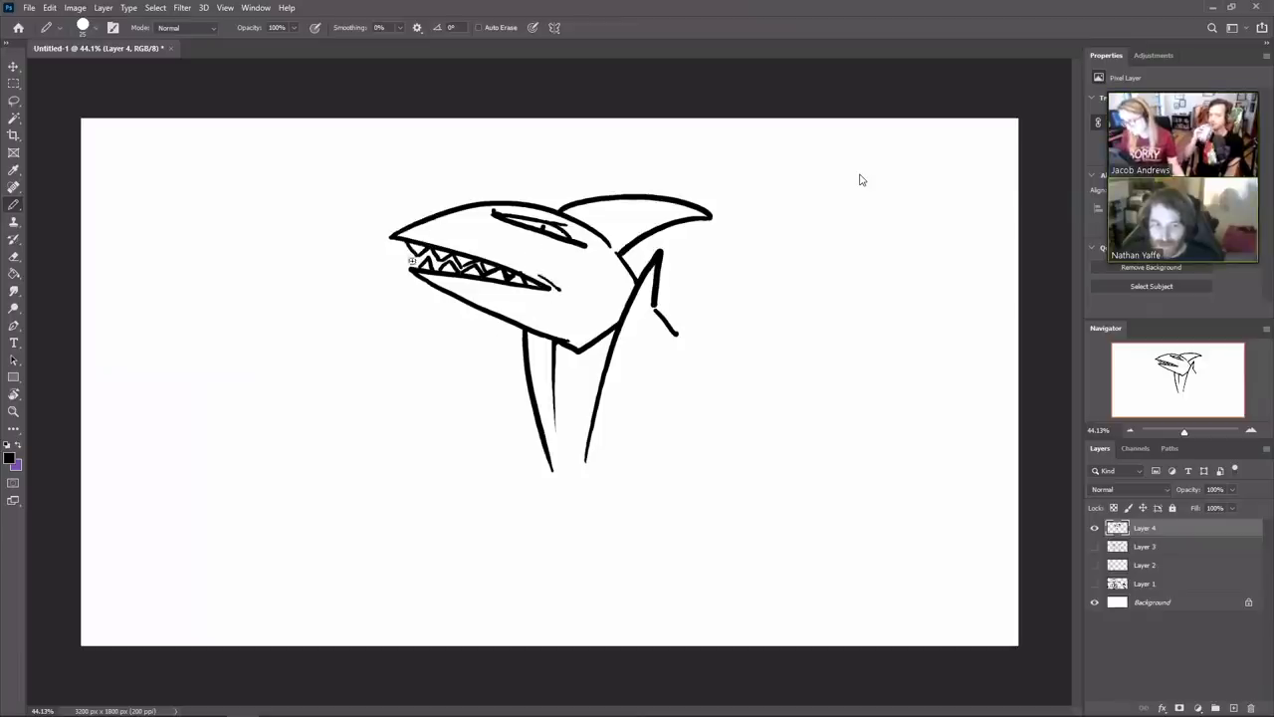
Draw a cigarette with a dark tip in front of the shark's mouth and wavy smoke rising from it
drag(410, 257, 376, 276)
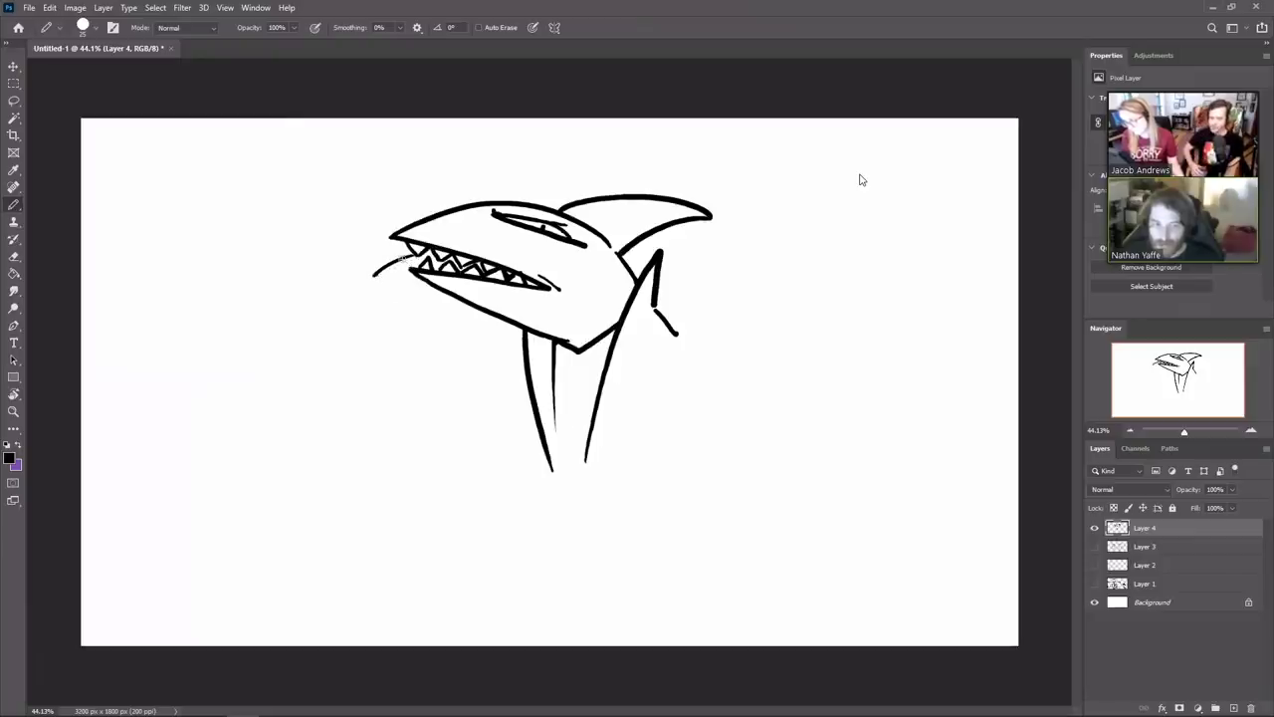
key(ctrl+z)
mouse_move(405, 259)
mouse_down()
mouse_move(354, 281)
mouse_move(400, 264)
mouse_up()
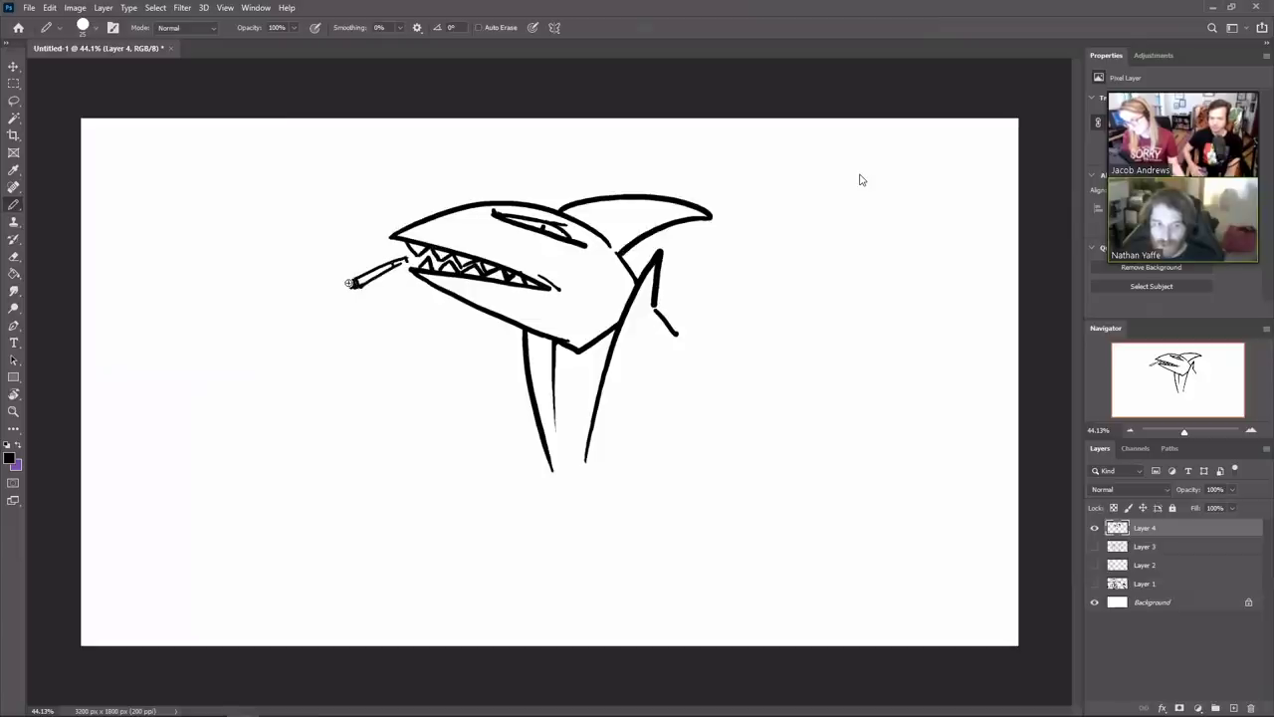
mouse_move(343, 271)
mouse_down()
mouse_move(367, 197)
mouse_move(371, 226)
mouse_move(405, 178)
mouse_up()
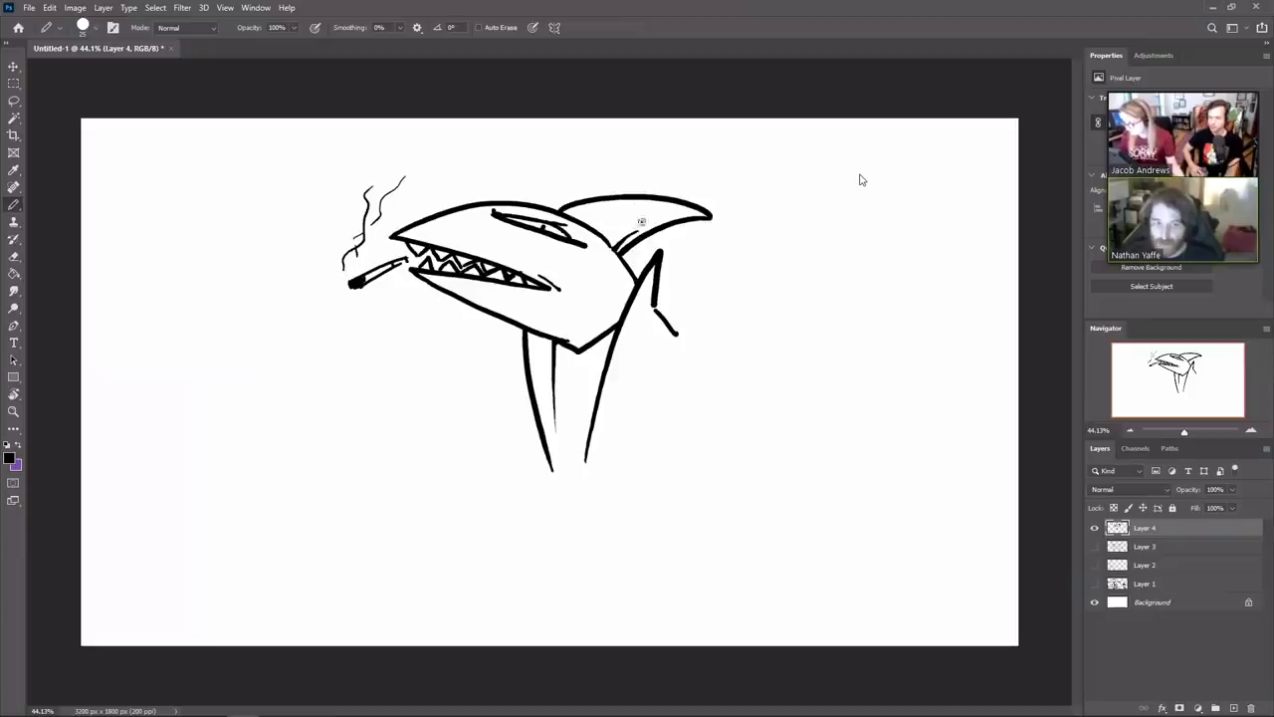
Add a short crease line at the base of the fin and a nostril dot on the snout
drag(614, 249, 638, 232)
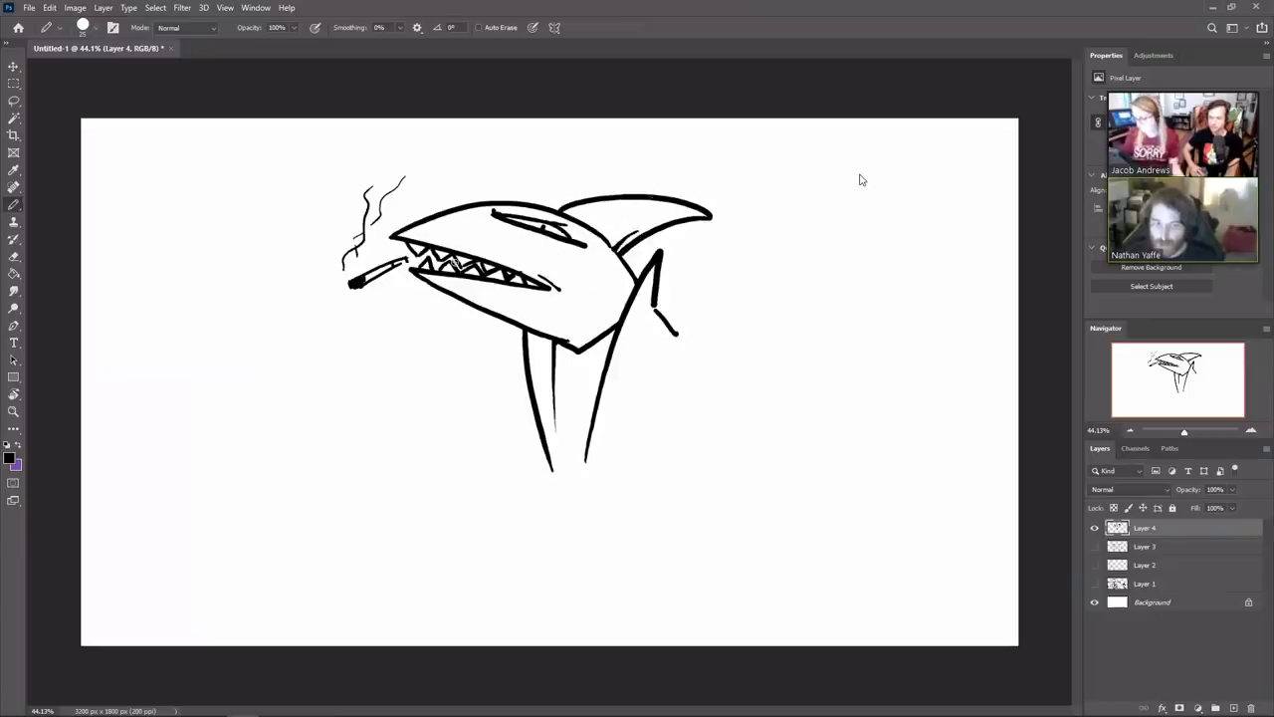
click(437, 224)
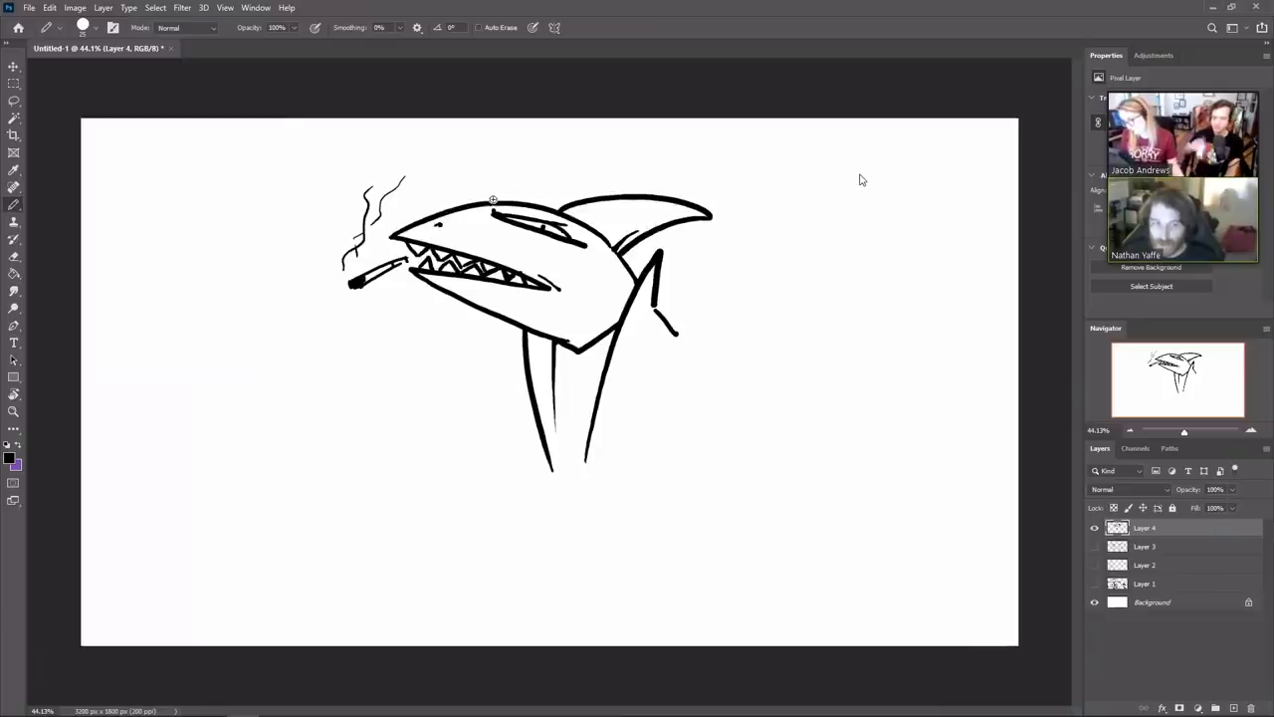
Outline slicked-back hair over the shark's head with a pointed sideburn, and fill the section behind the fin black
mouse_move(497, 182)
mouse_down()
mouse_move(490, 197)
mouse_move(533, 179)
mouse_move(558, 194)
mouse_up()
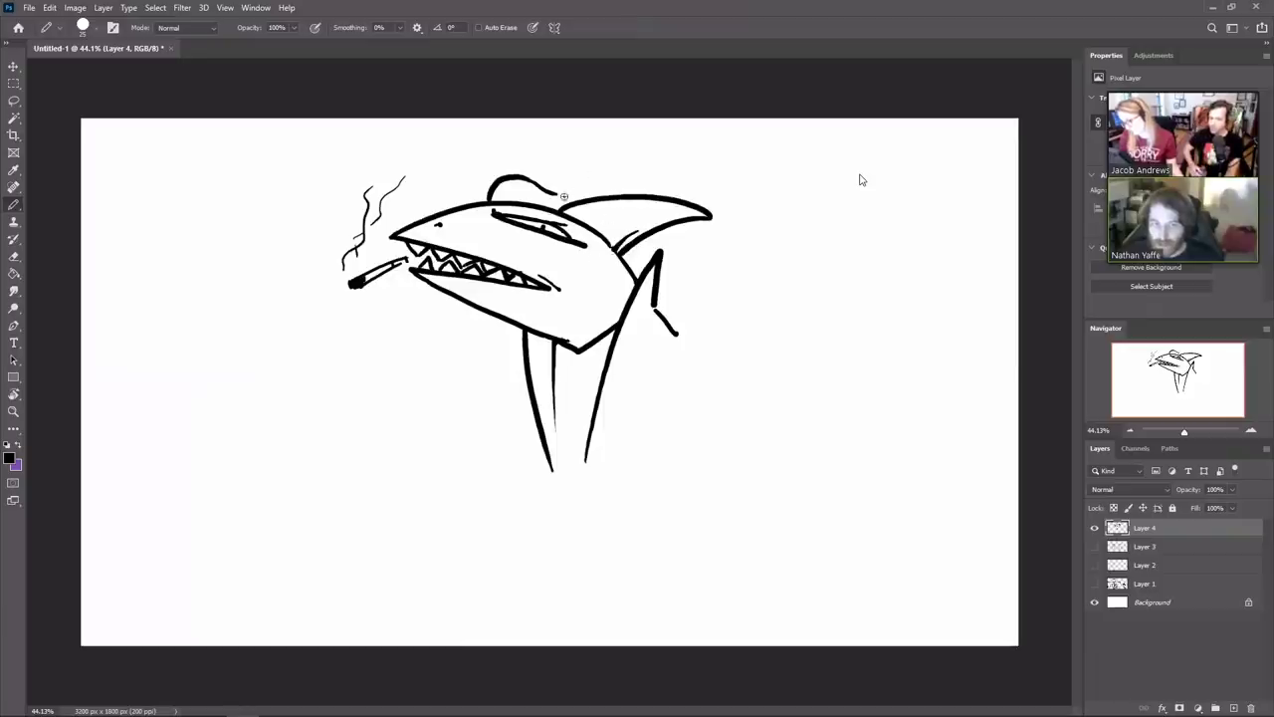
drag(561, 197, 626, 249)
drag(573, 212, 607, 258)
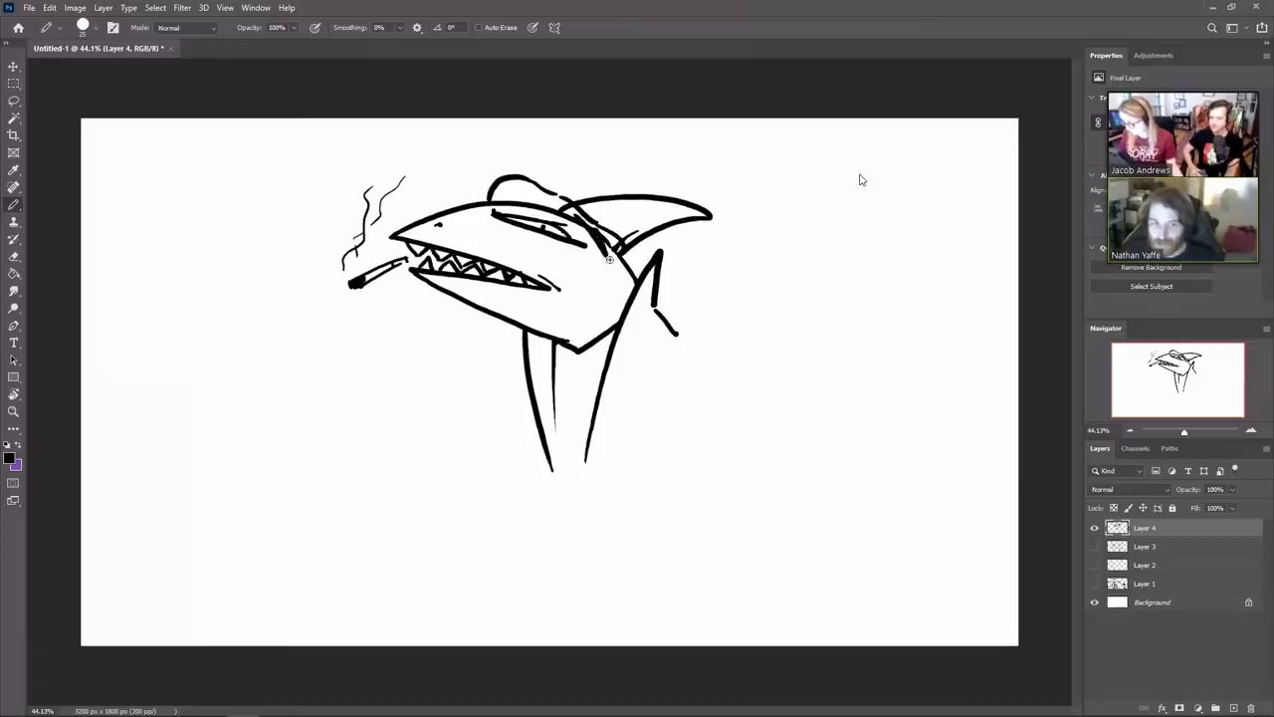
mouse_move(603, 250)
mouse_down()
mouse_move(597, 275)
mouse_move(621, 242)
mouse_move(631, 250)
mouse_up()
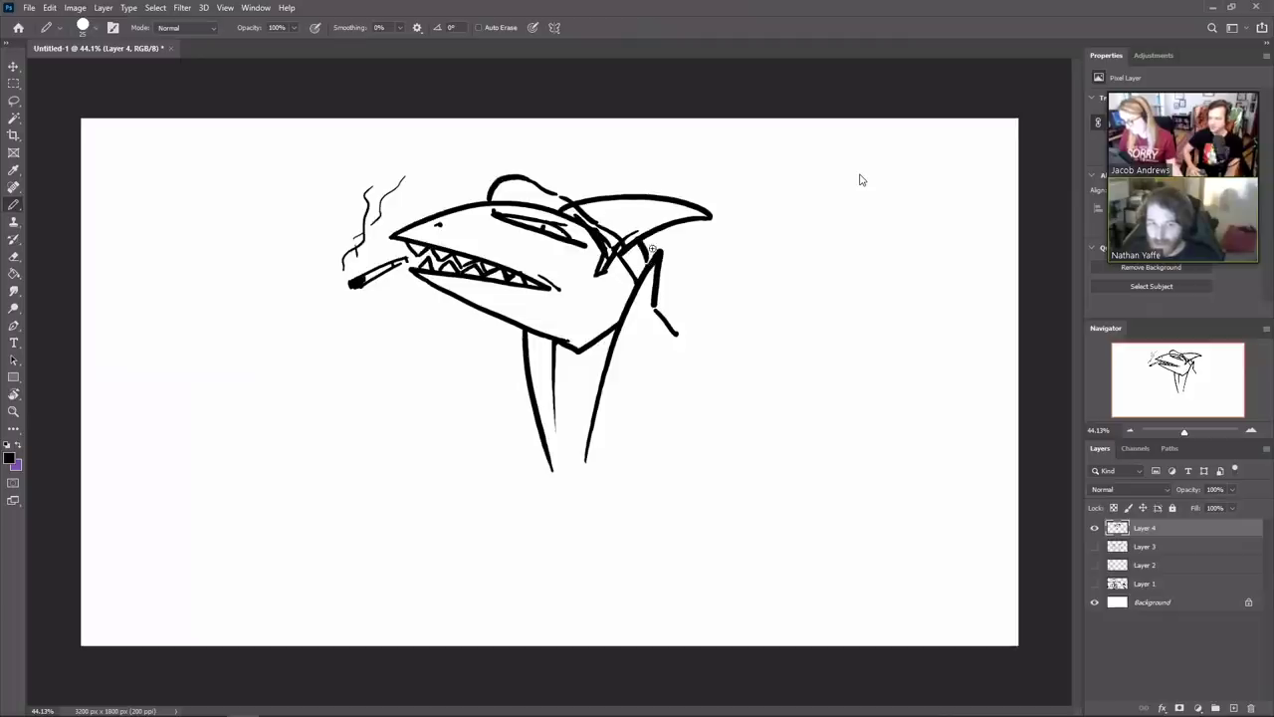
key(g)
click(638, 259)
key(b)
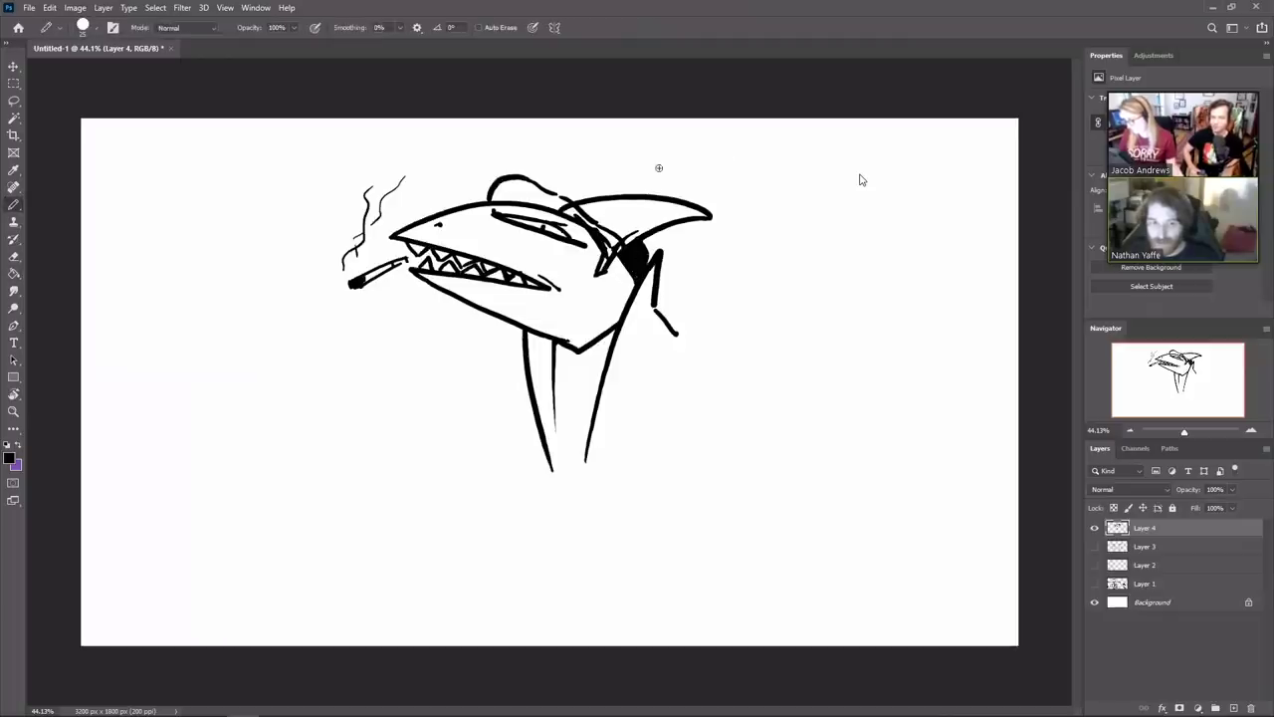
Close the gap in the hair outline and fill the remaining hair and sideburn areas solid black
drag(553, 191, 573, 197)
key(g)
click(557, 199)
click(576, 220)
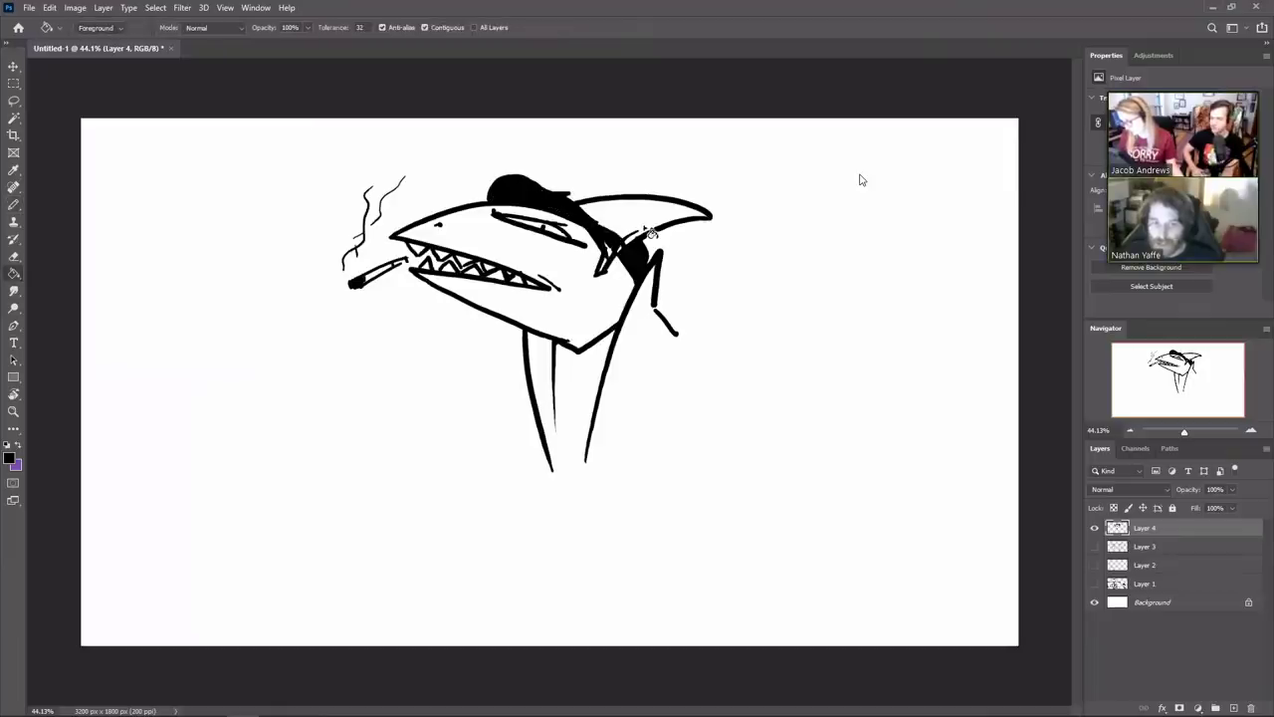
click(625, 256)
key(b)
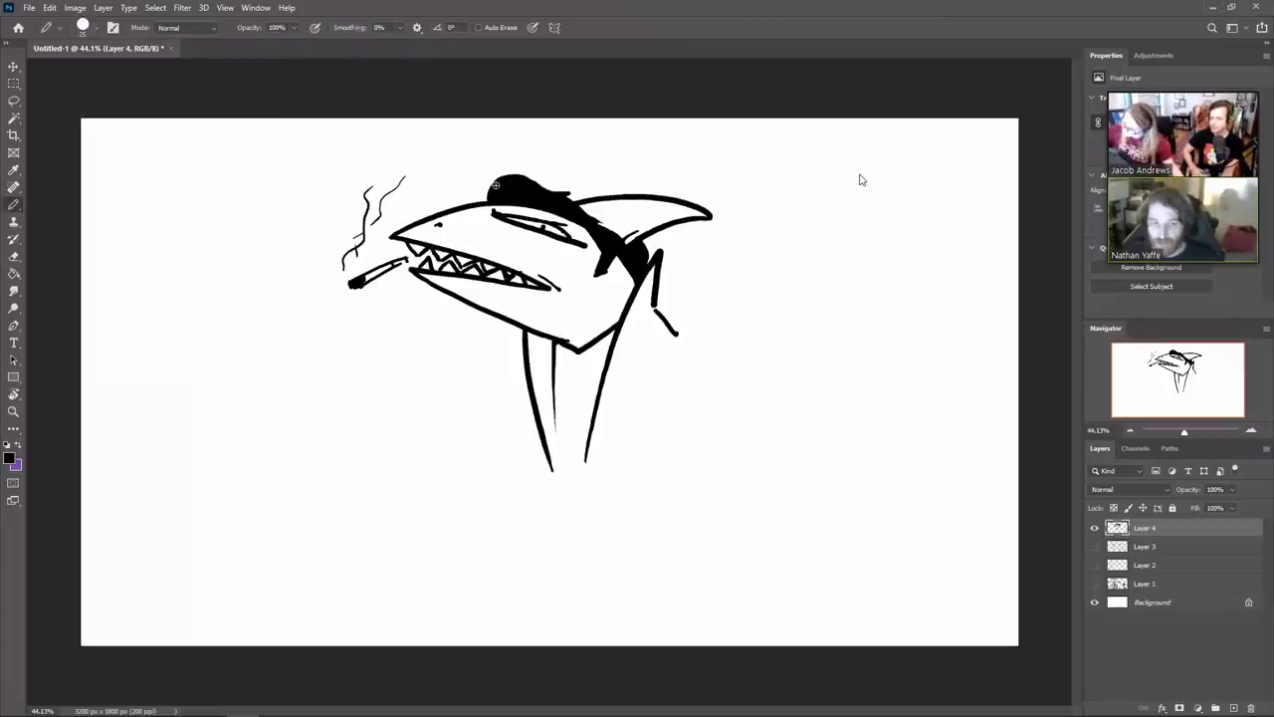
Thicken the top of the hair and add a small pointed tuft in front of the fin
drag(528, 172, 567, 191)
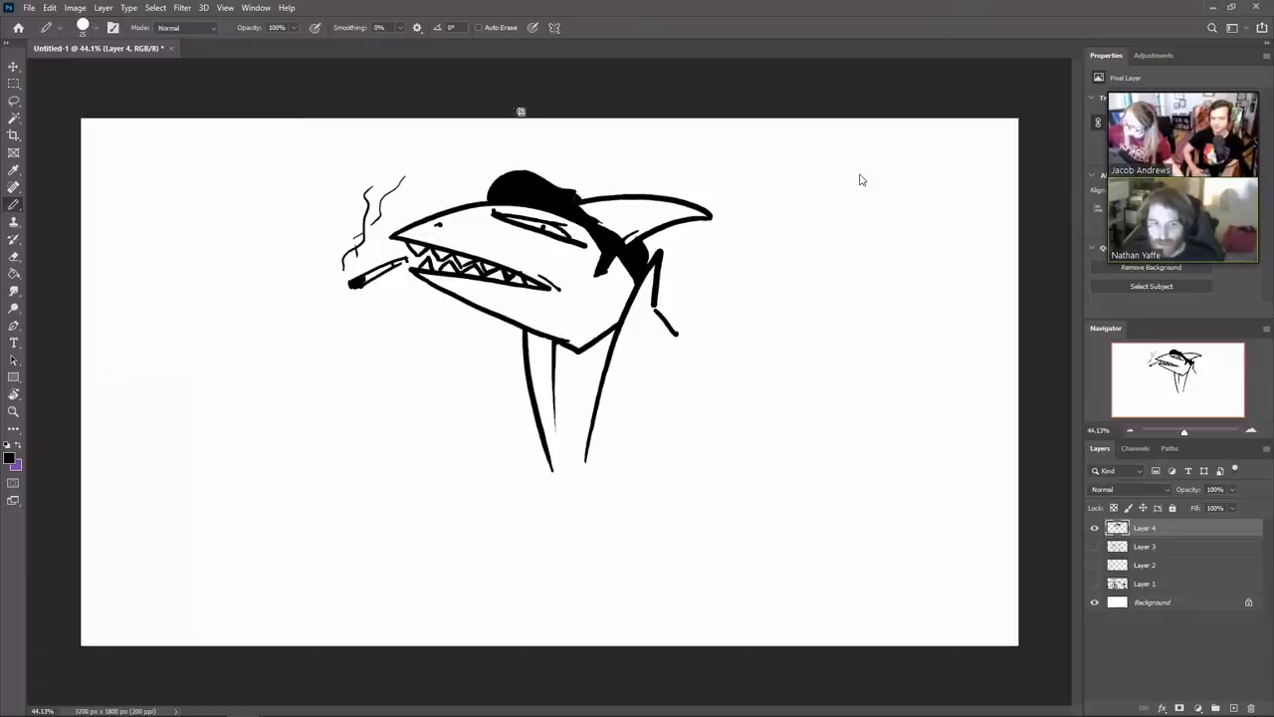
drag(584, 189, 592, 181)
key(e)
key(b)
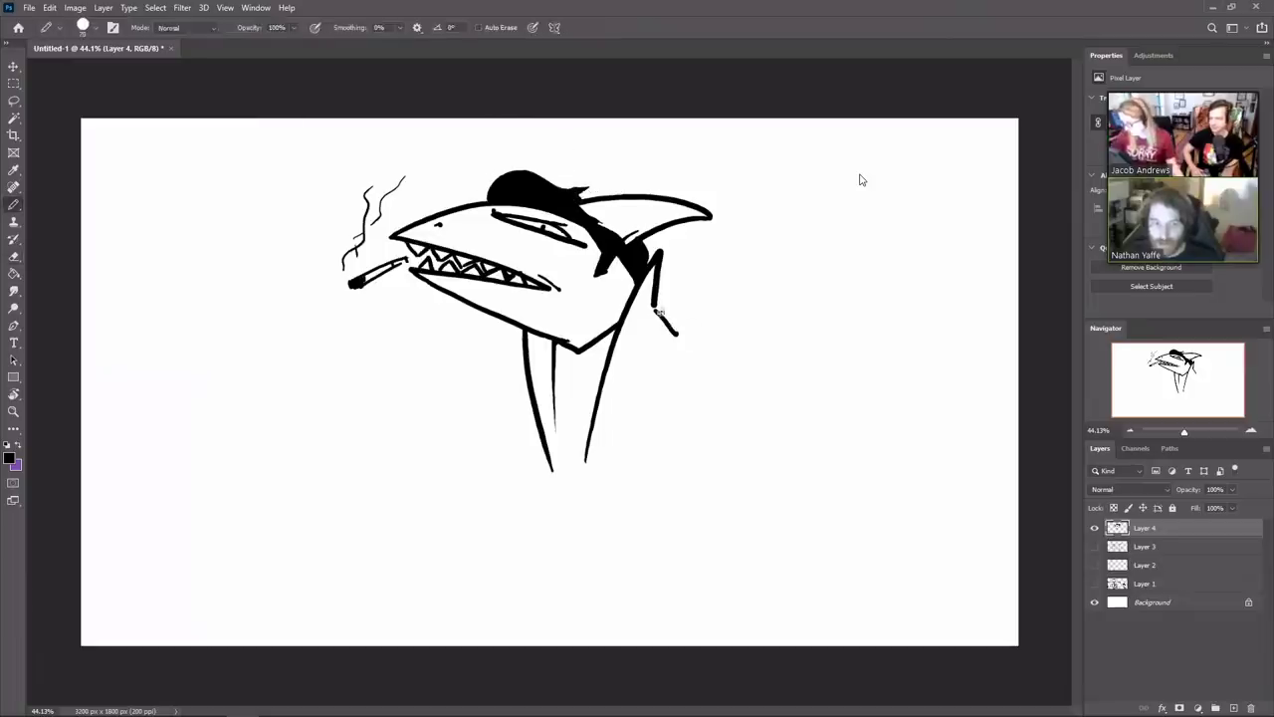
key(ctrl+z)
mouse_move(654, 306)
mouse_down()
mouse_move(703, 328)
mouse_move(804, 420)
mouse_up()
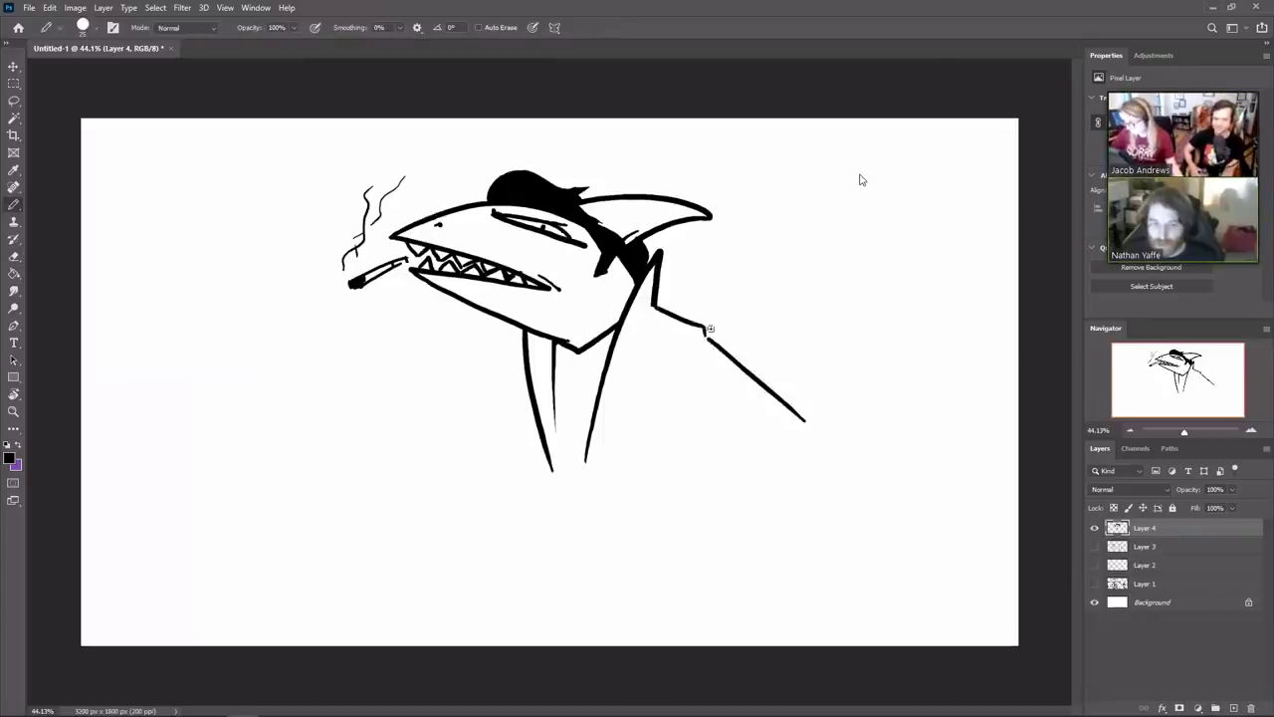
key(ctrl+z)
drag(703, 329, 763, 377)
key(e)
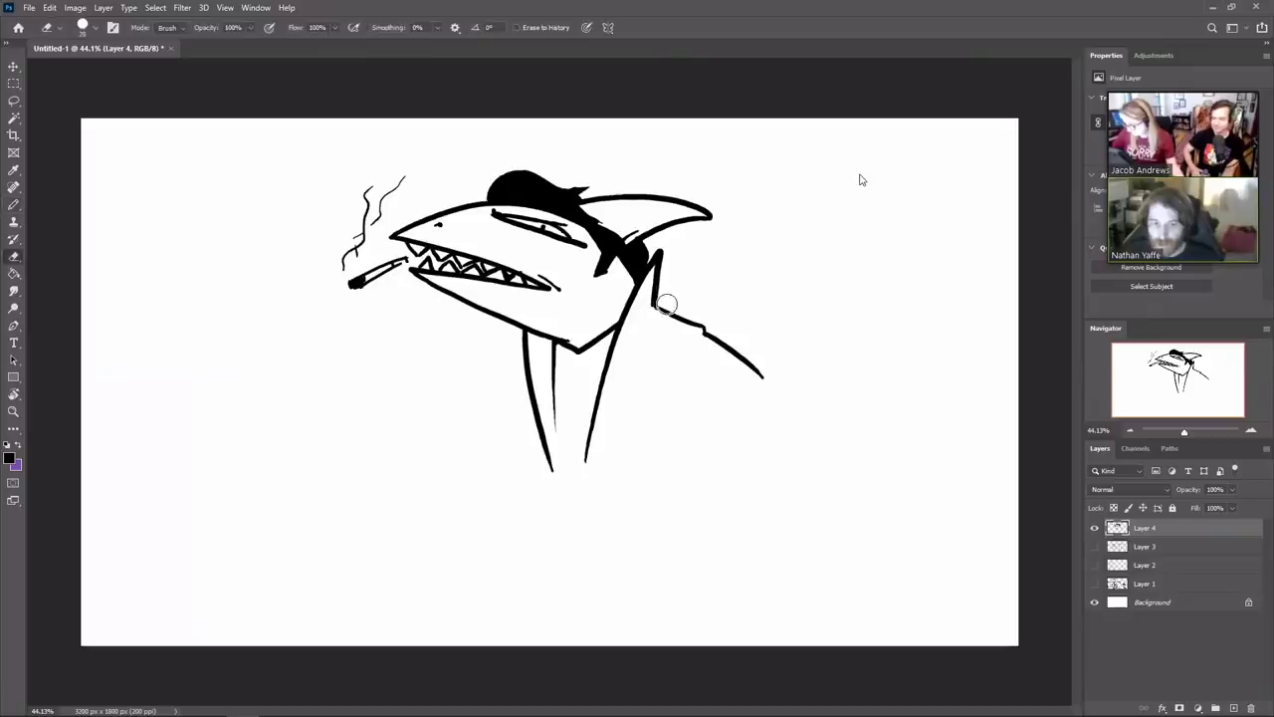
Draw crease lines below the collar, then the jacket's raised shoulder and the outer arm bending at the elbow
mouse_move(665, 306)
mouse_down()
mouse_move(763, 377)
mouse_move(628, 352)
mouse_up()
key(b)
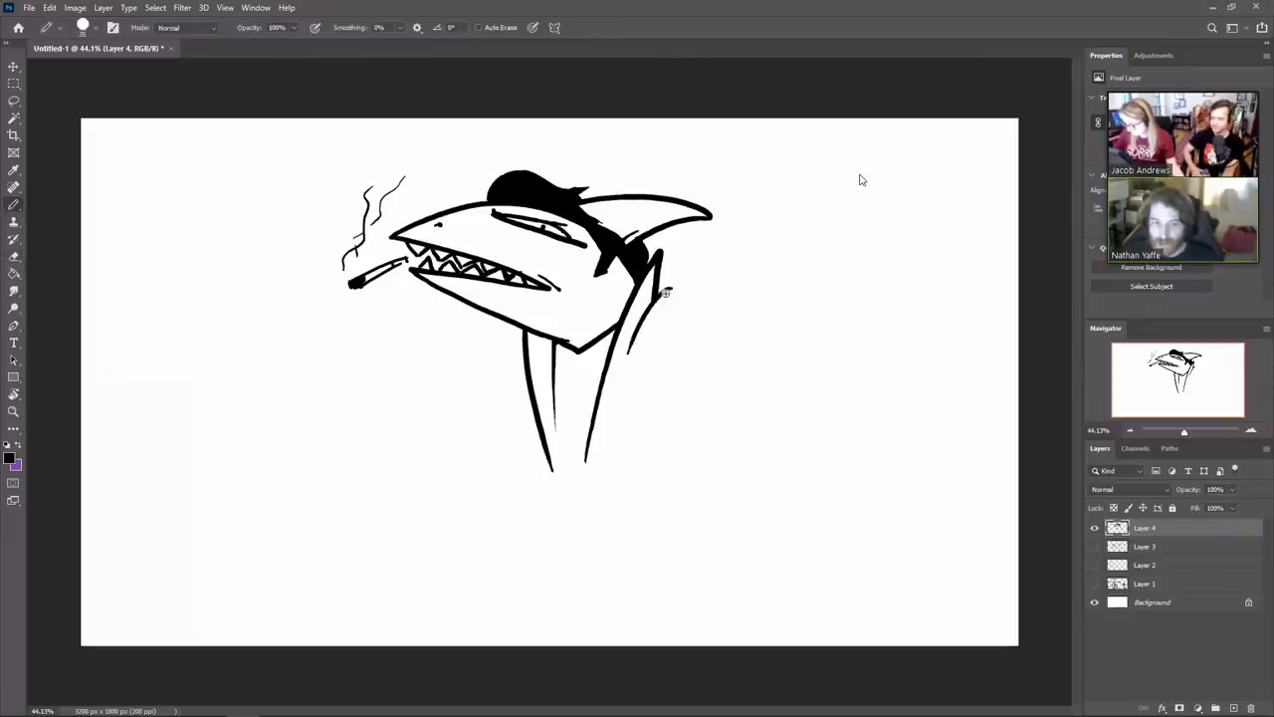
drag(666, 292, 645, 349)
mouse_move(662, 296)
mouse_down()
mouse_move(719, 288)
mouse_move(714, 304)
mouse_move(796, 361)
mouse_move(731, 470)
mouse_up()
key(e)
key(b)
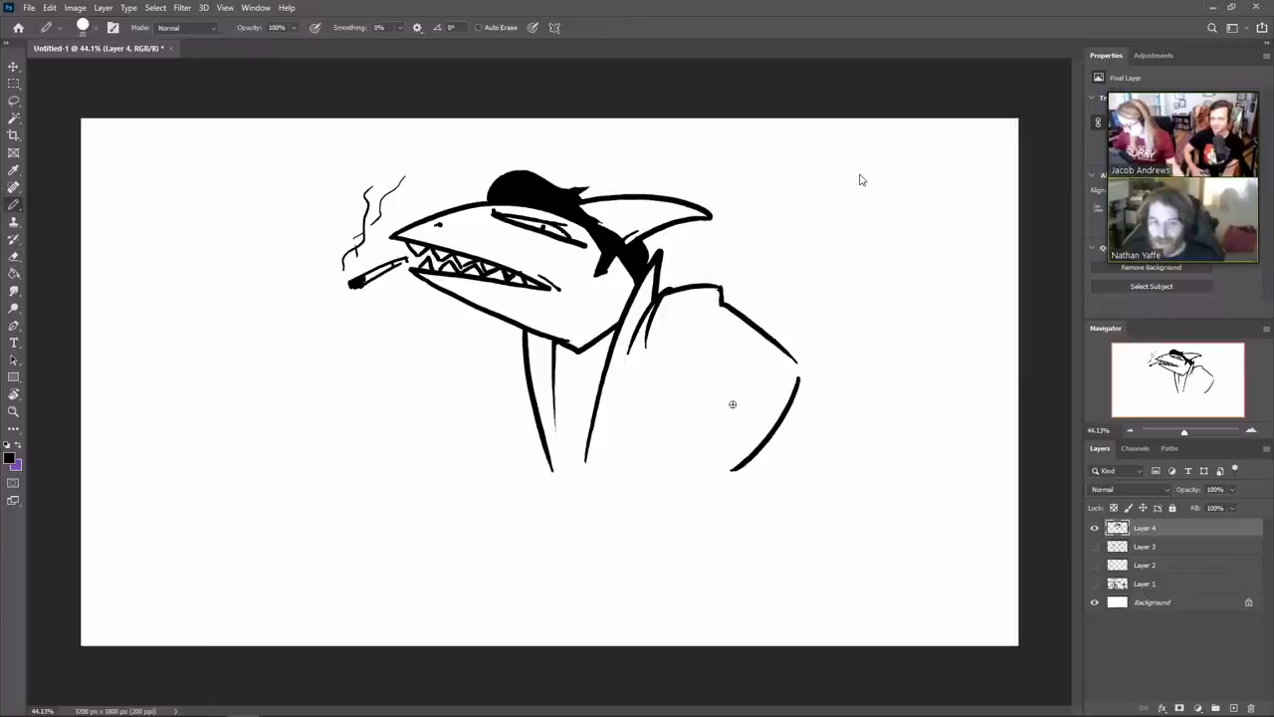
Add elbow folds, the armhole seam, the sleeve's underside and a torso line, and detail the collar under the jaw
mouse_move(736, 383)
mouse_down()
mouse_move(786, 375)
mouse_move(757, 385)
mouse_move(771, 364)
mouse_up()
drag(733, 386, 746, 379)
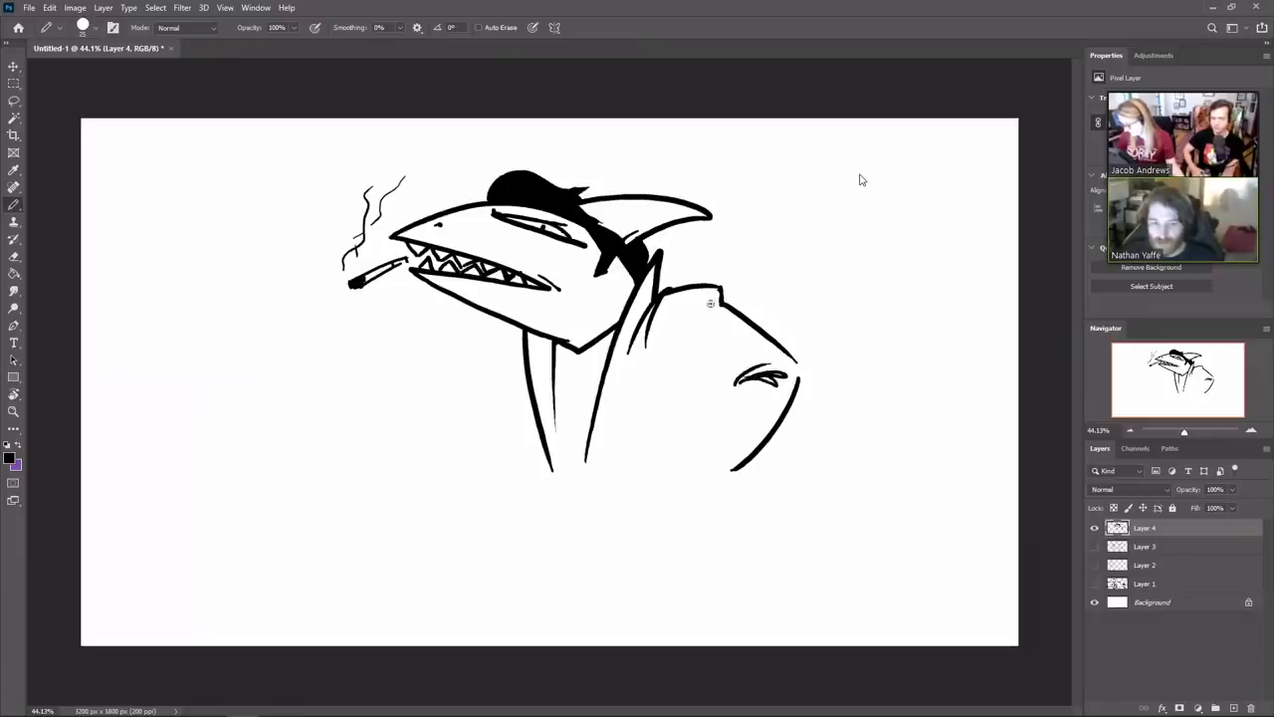
mouse_move(710, 296)
mouse_down()
mouse_move(684, 339)
mouse_move(718, 315)
mouse_move(738, 390)
mouse_move(728, 386)
mouse_up()
mouse_move(618, 330)
mouse_down()
mouse_move(623, 352)
mouse_move(611, 340)
mouse_move(577, 358)
mouse_move(617, 337)
mouse_up()
key(e)
key(b)
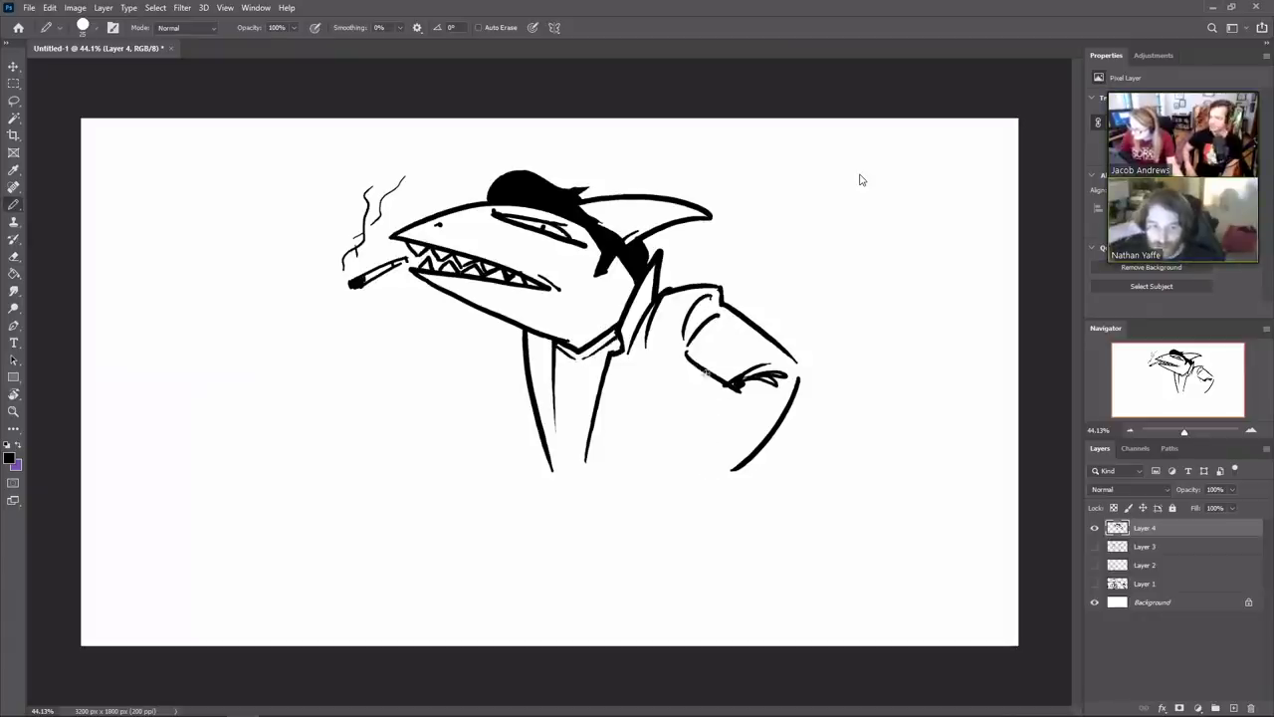
drag(699, 365, 721, 433)
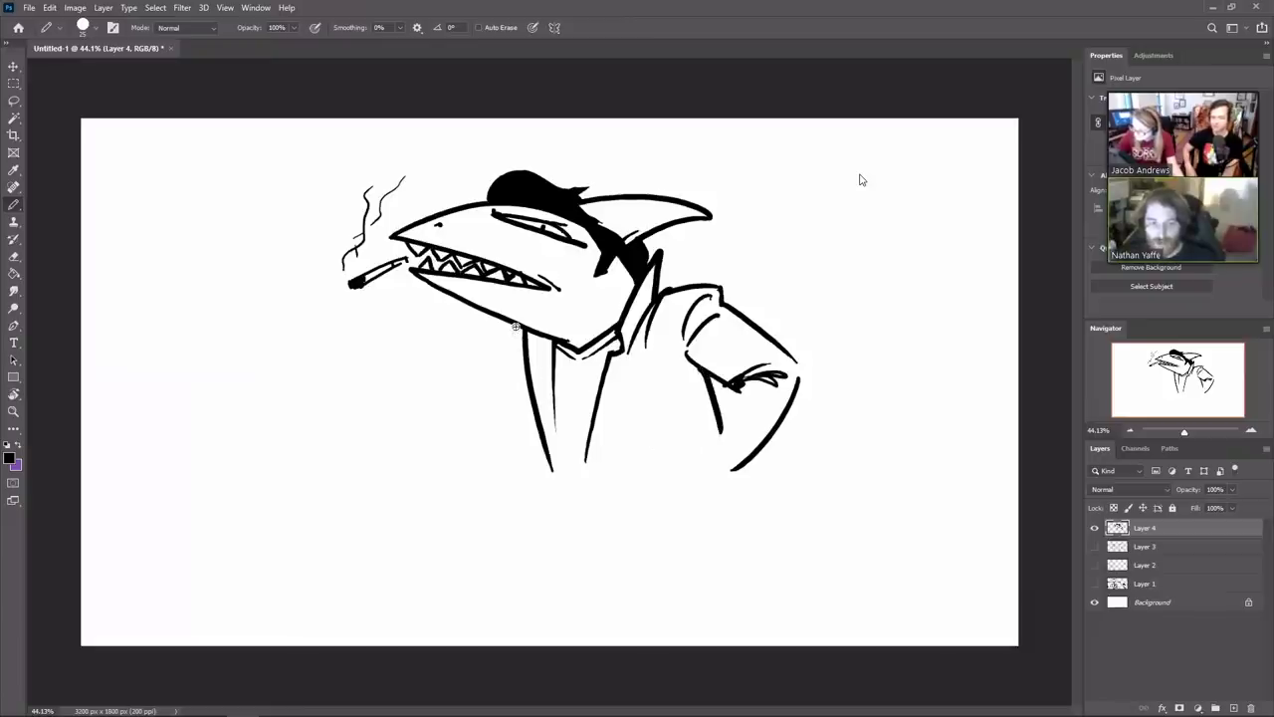
Draw the jacket's far collar below the jaw and the far side of the jacket running down from it
mouse_move(516, 325)
mouse_down()
mouse_move(493, 351)
mouse_move(512, 363)
mouse_move(509, 349)
mouse_move(534, 398)
mouse_up()
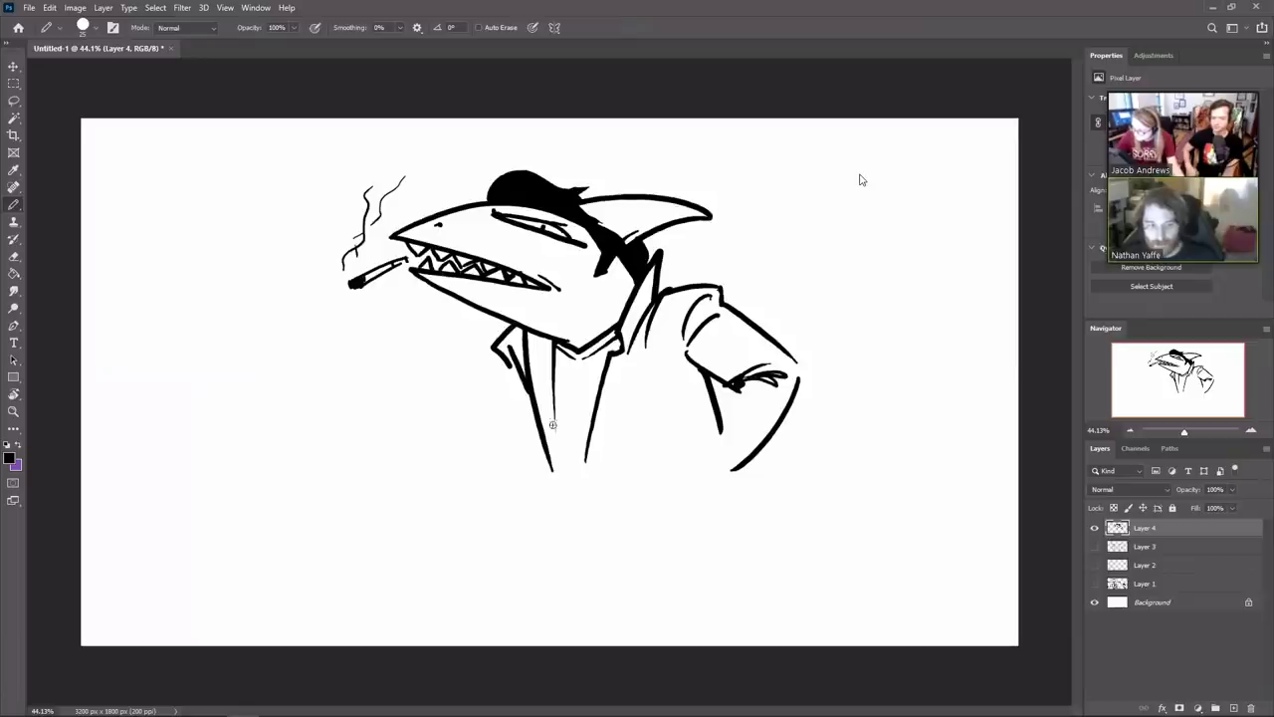
key(ctrl+z)
mouse_move(514, 353)
mouse_down()
mouse_move(530, 367)
mouse_move(532, 417)
mouse_up()
key(ctrl+z)
mouse_move(500, 352)
mouse_down()
mouse_move(501, 414)
mouse_move(535, 464)
mouse_up()
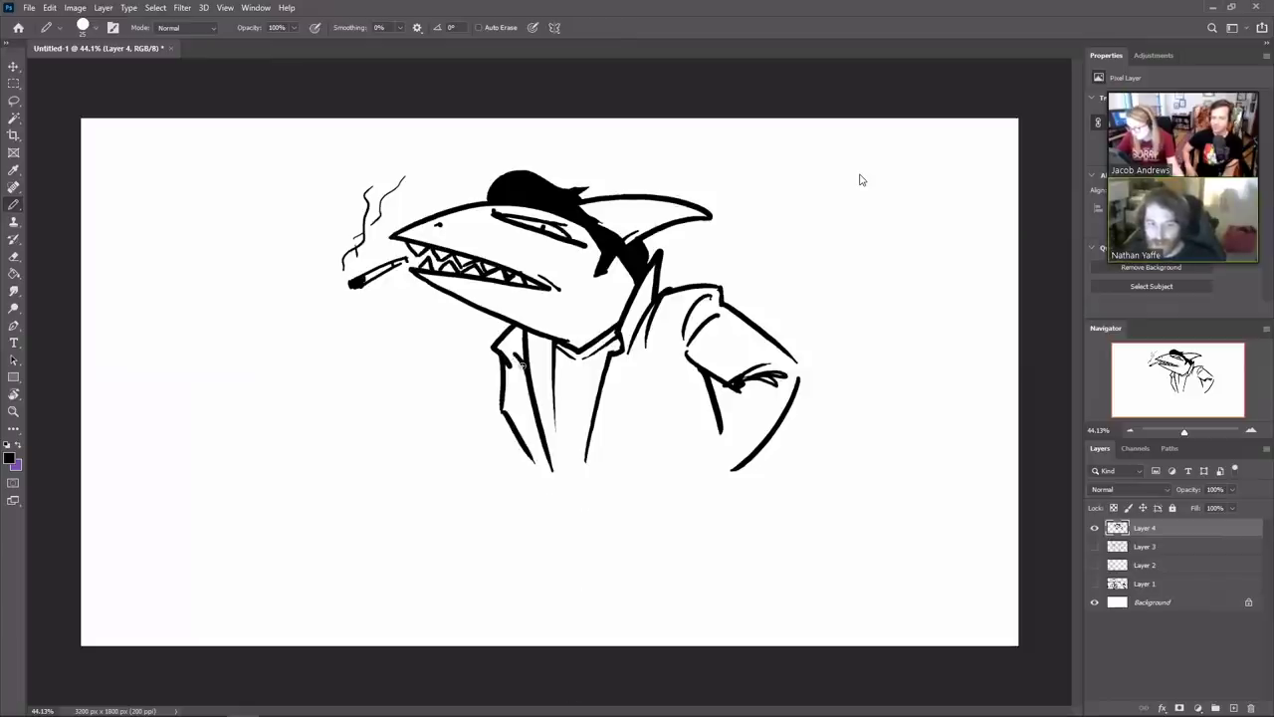
Extend the jacket's far front panel to a squared end and redraw the near front edge as a thin curve
mouse_move(522, 365)
mouse_down()
mouse_move(534, 488)
mouse_move(557, 504)
mouse_up()
drag(553, 387, 561, 501)
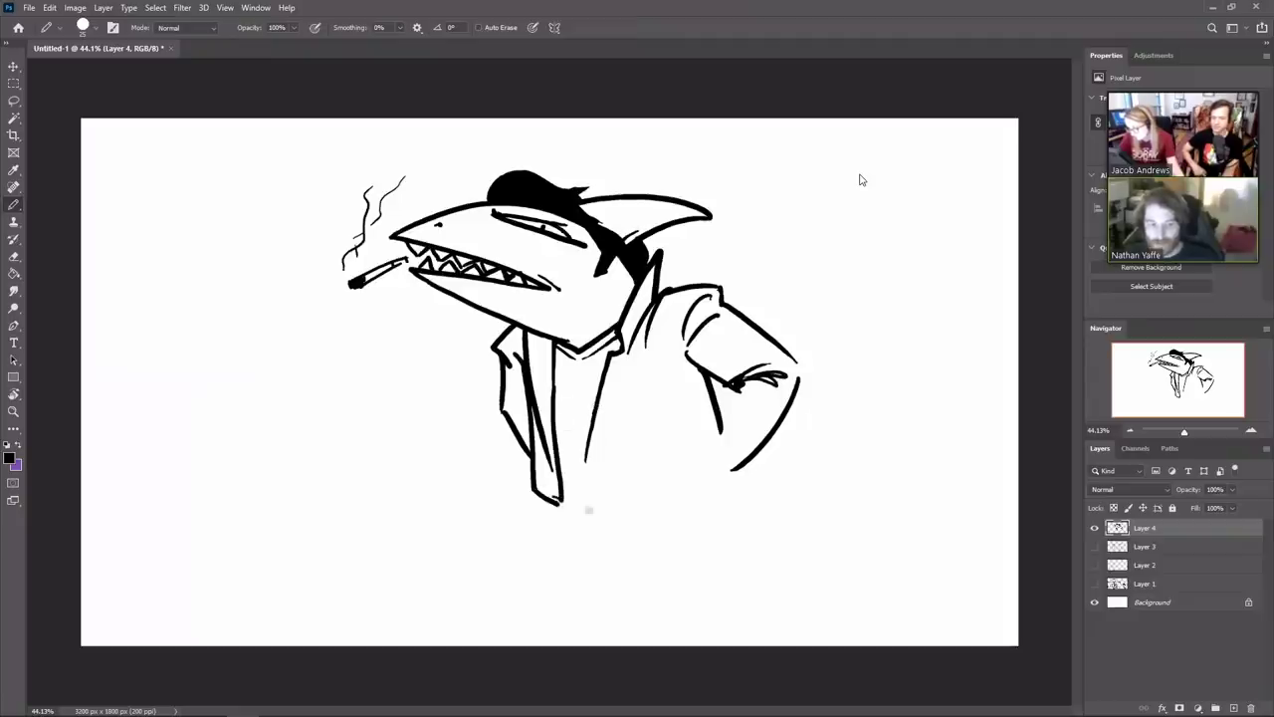
drag(586, 448, 590, 518)
mouse_move(624, 361)
mouse_down()
mouse_move(595, 429)
mouse_move(591, 496)
mouse_up()
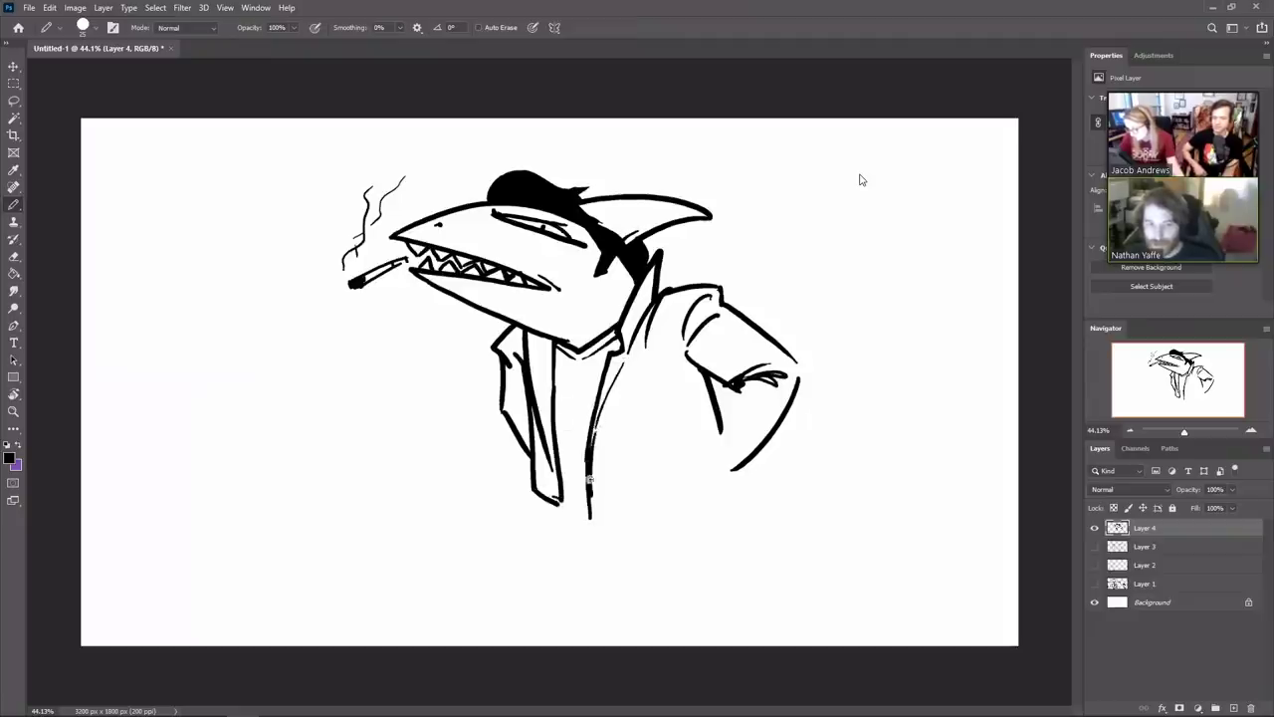
key(e)
drag(587, 415, 588, 523)
key(b)
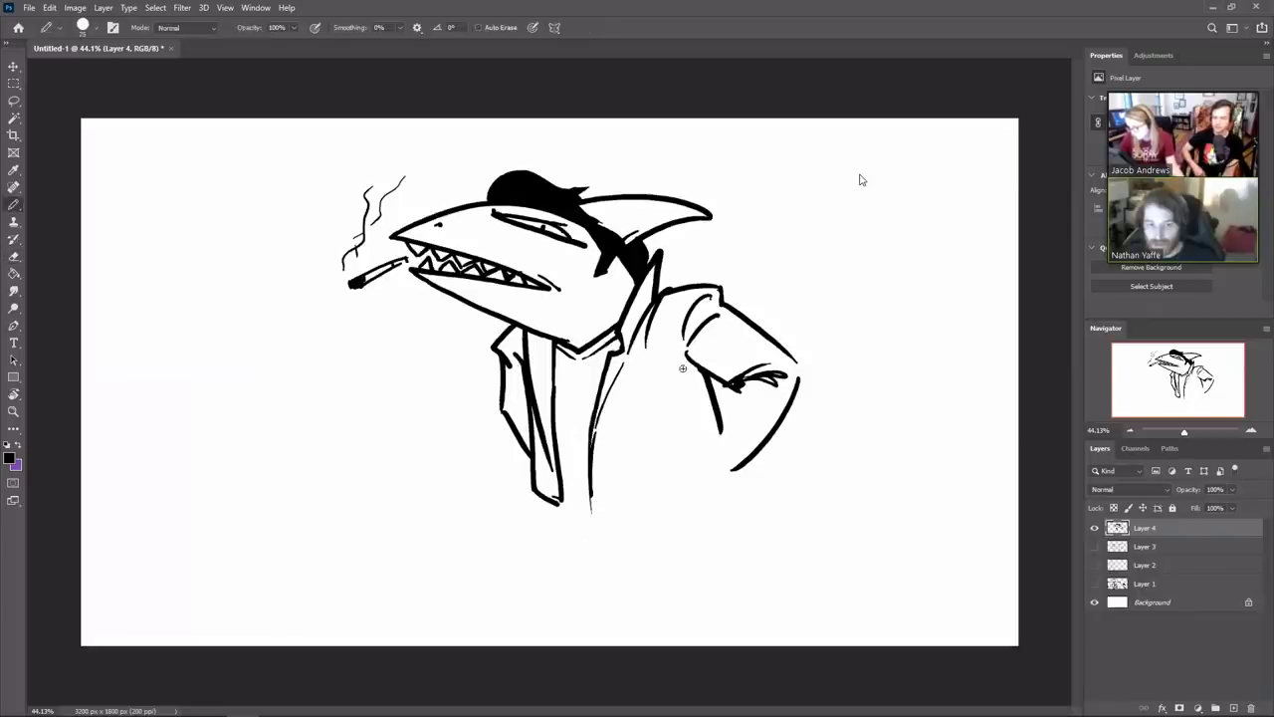
Draw the forearm angling back to the waist with a straight cuff, erasing the torso line that crosses it
mouse_move(742, 387)
mouse_down()
mouse_move(681, 432)
mouse_move(705, 472)
mouse_up()
key(e)
drag(724, 413, 722, 432)
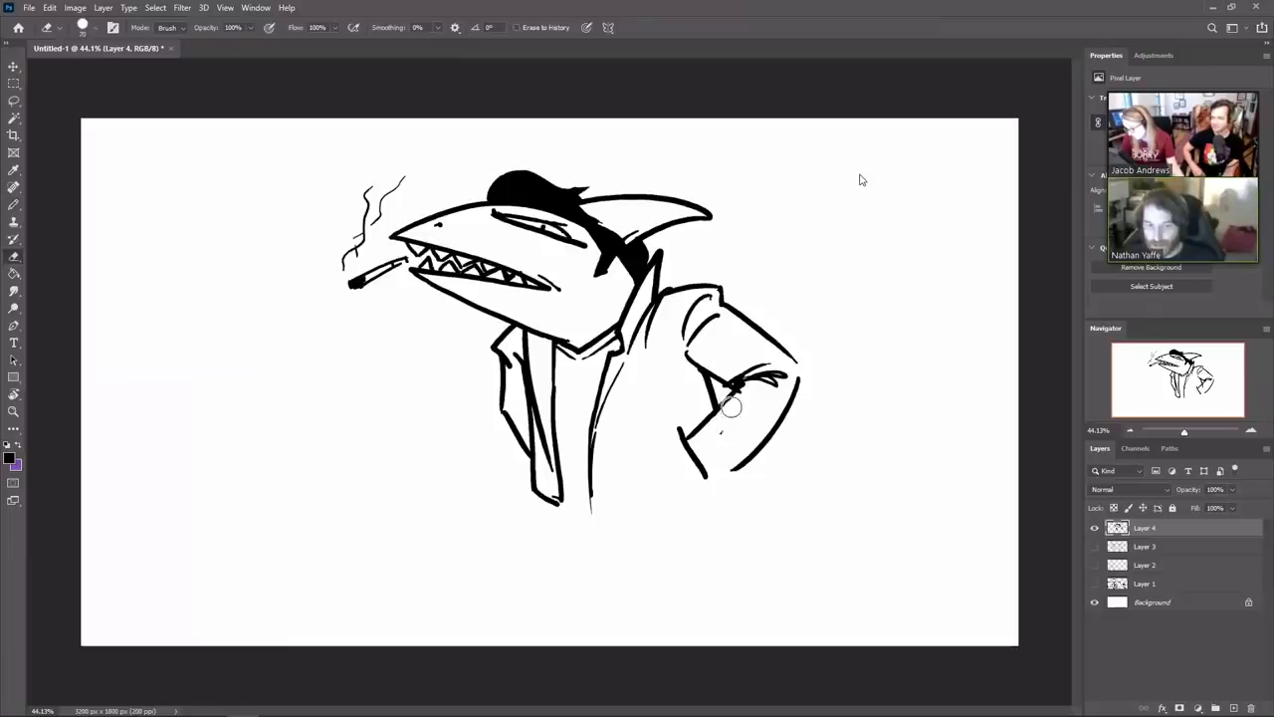
key(b)
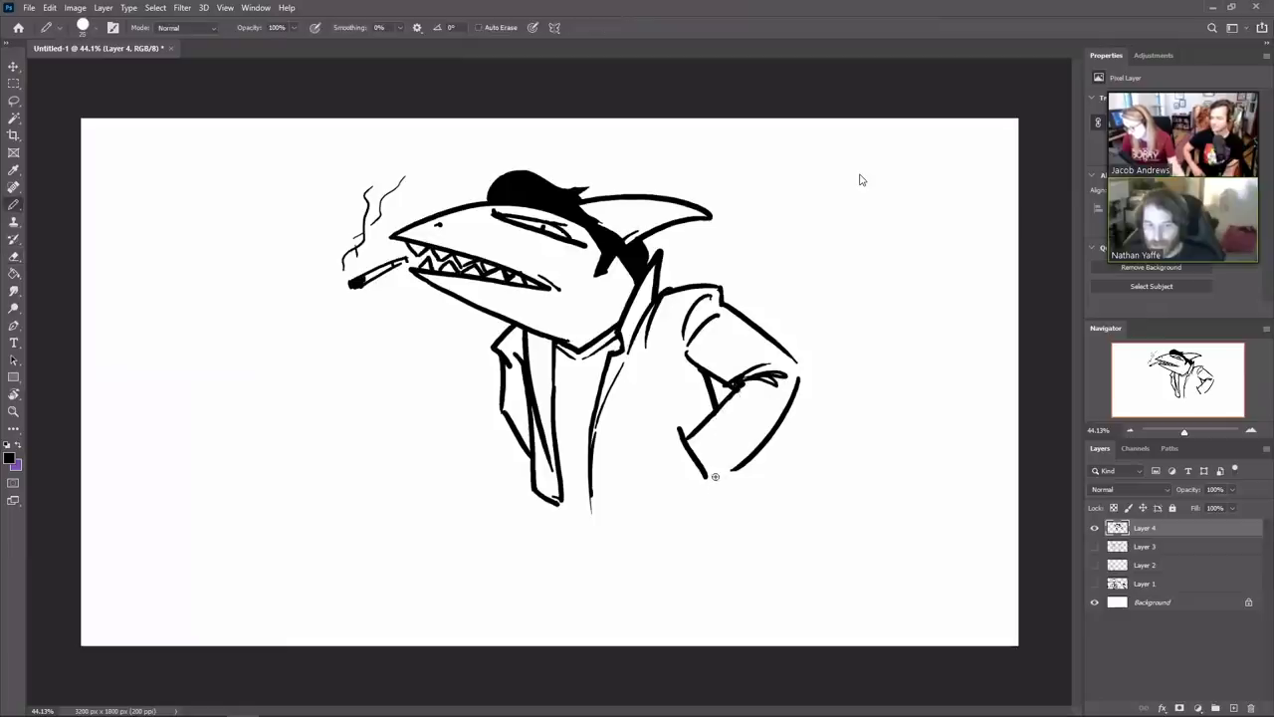
drag(713, 476, 752, 451)
Draw the jacket's bottom hem from the front edge to below the cuff, and clean up the lines around the cuff
mouse_move(589, 484)
mouse_down()
mouse_move(592, 504)
mouse_move(734, 486)
mouse_up()
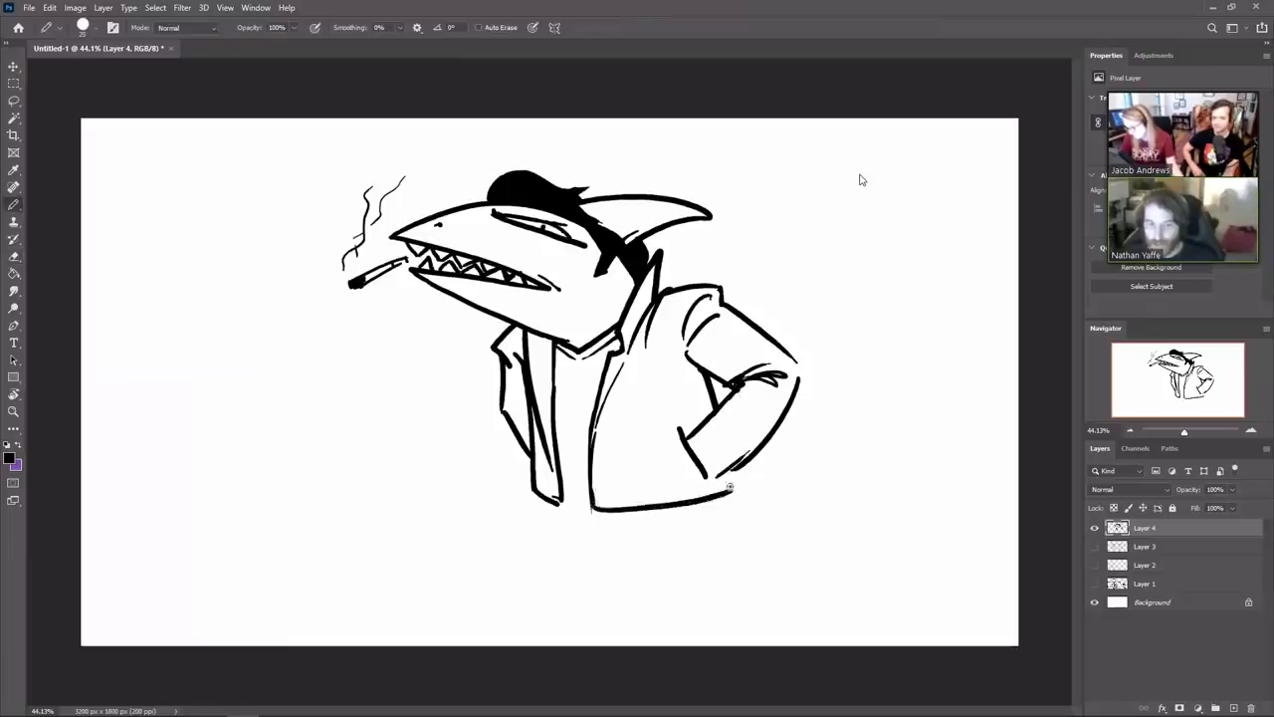
key(e)
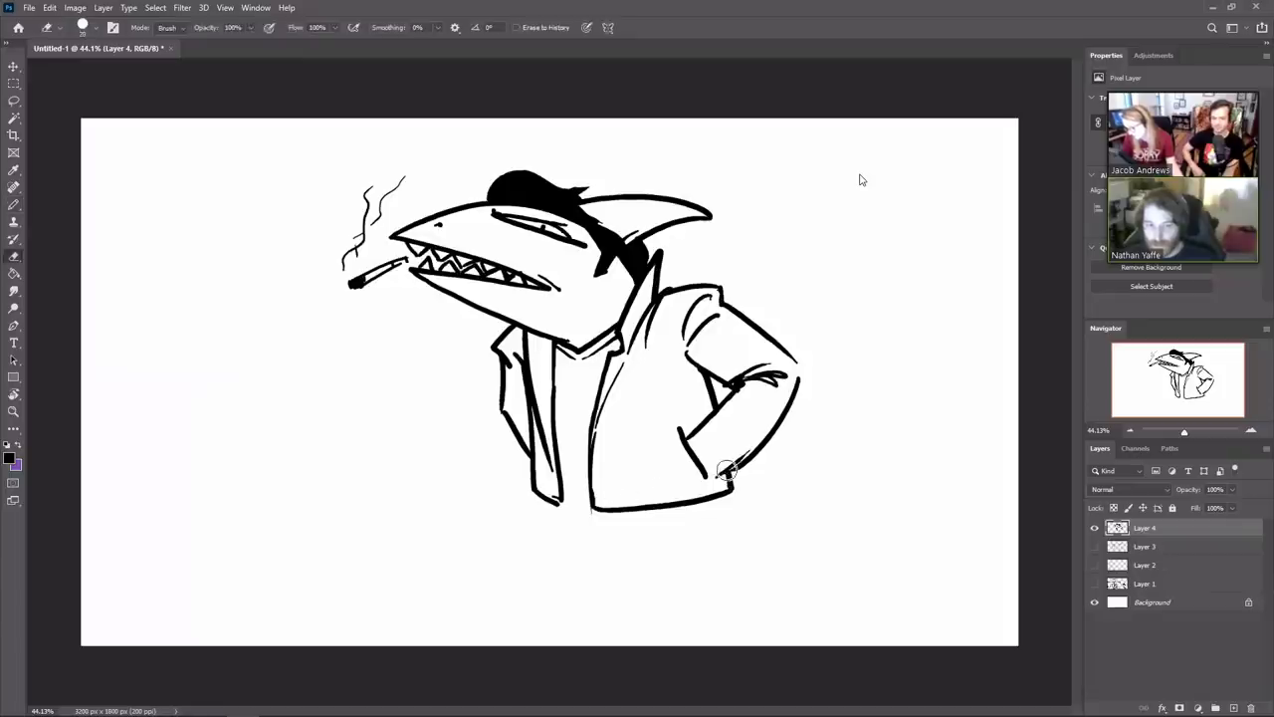
key(b)
key(e)
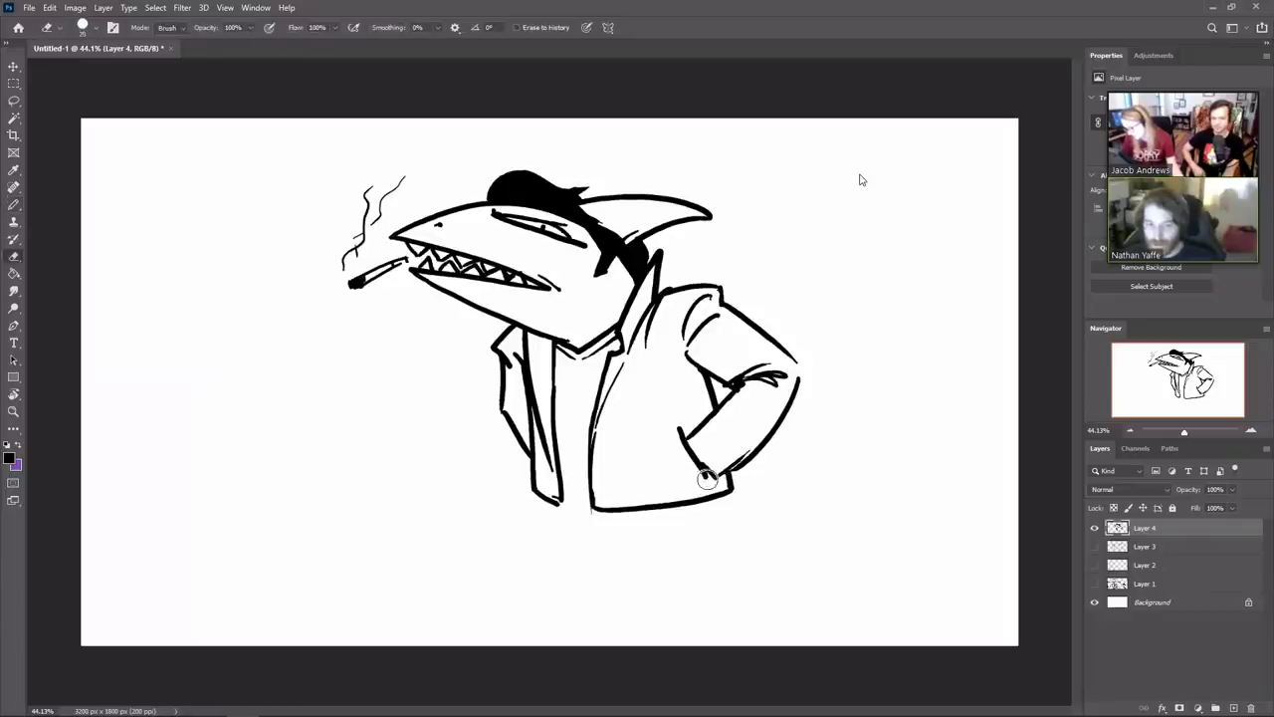
key(b)
Add a waistband above the hem with a pointed front flap and short ribbing marks, tidying its ends
mouse_move(701, 475)
mouse_down()
mouse_move(649, 478)
mouse_move(590, 513)
mouse_move(586, 532)
mouse_move(598, 535)
mouse_up()
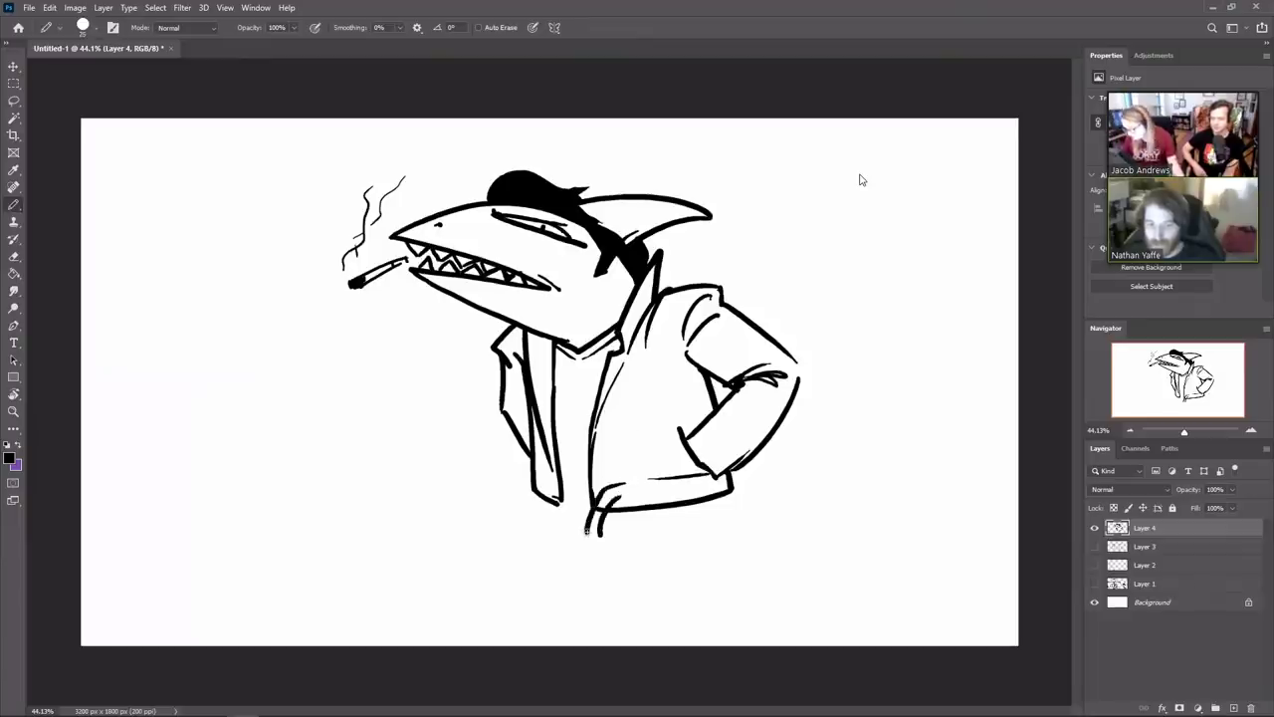
key(e)
mouse_move(586, 532)
mouse_down()
mouse_move(602, 522)
mouse_move(593, 540)
mouse_up()
key(b)
mouse_move(627, 478)
mouse_down()
mouse_move(628, 500)
mouse_move(734, 485)
mouse_up()
key(e)
key(b)
mouse_move(729, 484)
mouse_down()
mouse_move(699, 490)
mouse_move(717, 464)
mouse_up()
key(e)
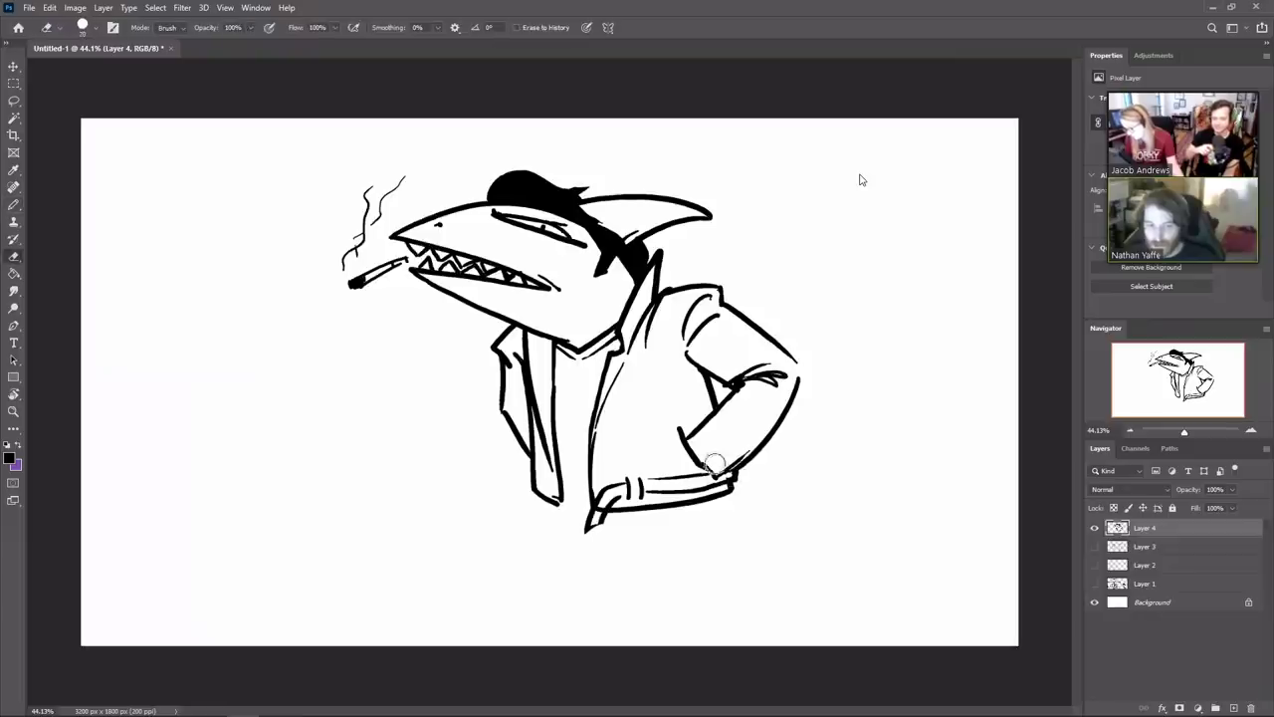
key(b)
Draw the waistband's hanging end on the far front panel and a waistline across the shirt between the panels
key(e)
key(b)
mouse_move(548, 476)
mouse_down()
mouse_move(547, 520)
mouse_move(550, 486)
mouse_move(538, 485)
mouse_up()
key(e)
key(b)
mouse_move(524, 484)
mouse_down()
mouse_move(550, 500)
mouse_move(540, 514)
mouse_up()
key(e)
key(b)
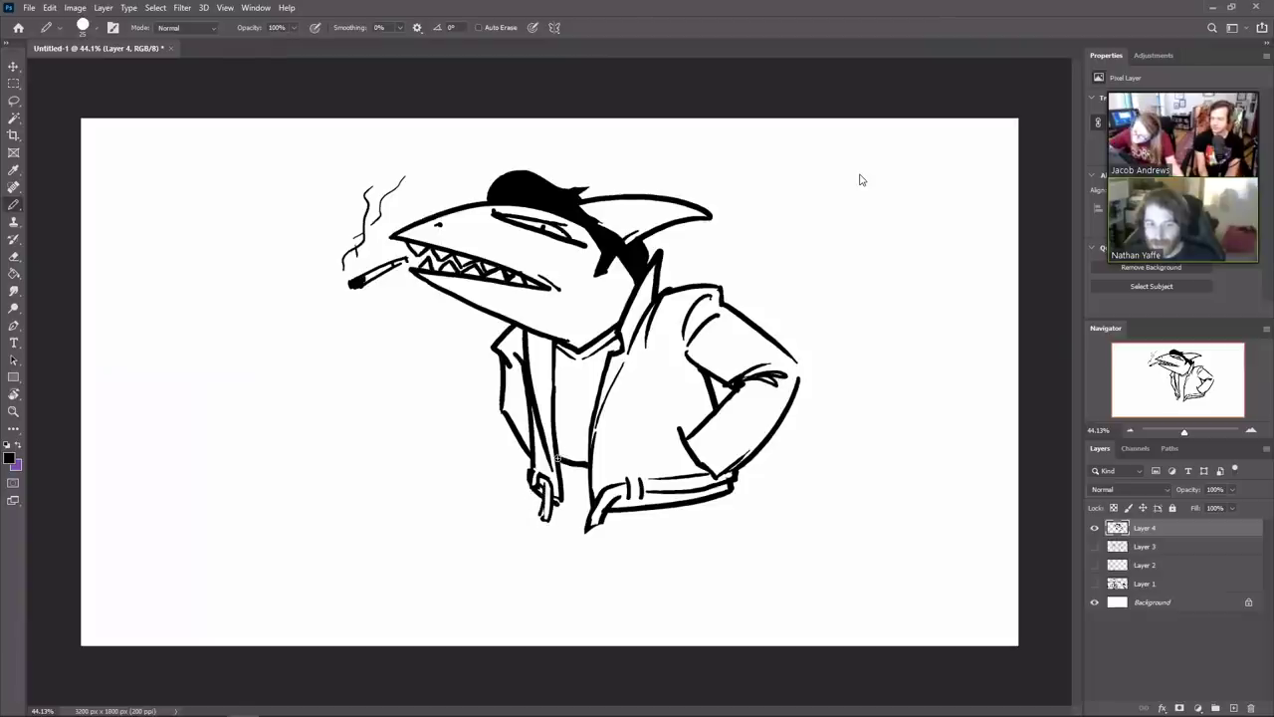
drag(558, 458, 573, 462)
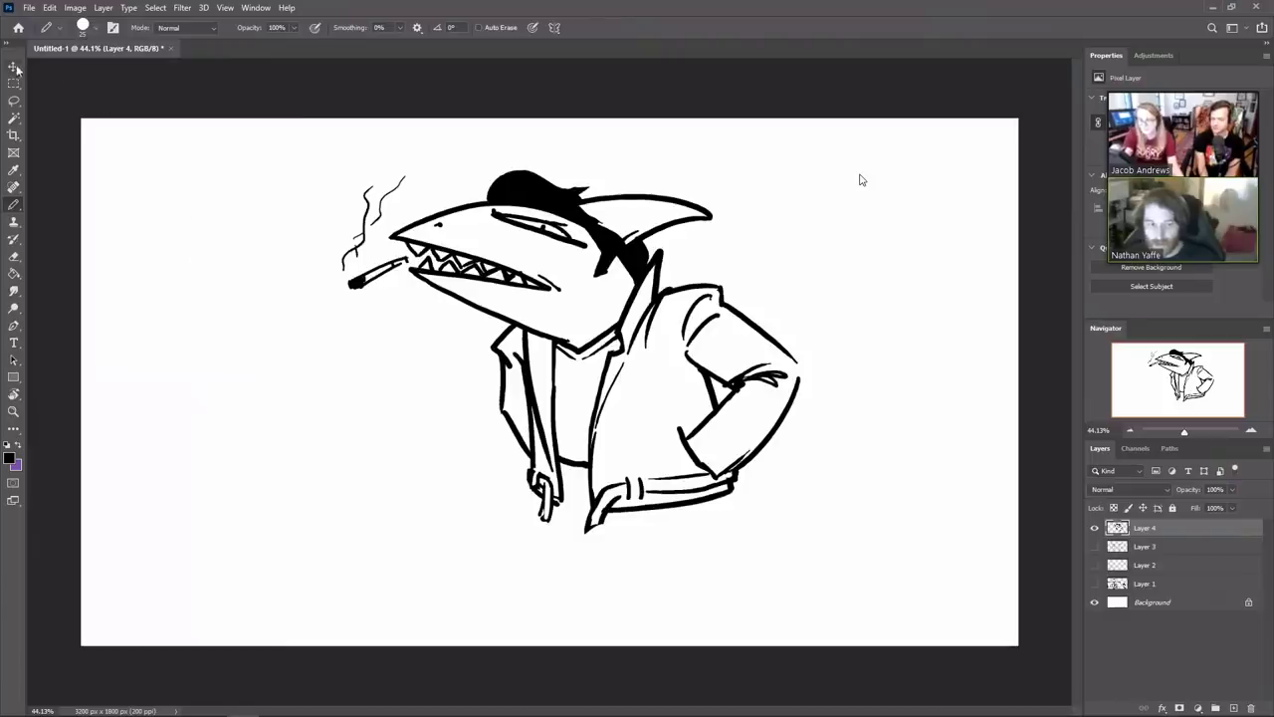
Scale the whole shark drawing to 88.35% and move it up on the canvas
key(ctrl+t)
drag(799, 532, 752, 484)
drag(636, 355, 634, 329)
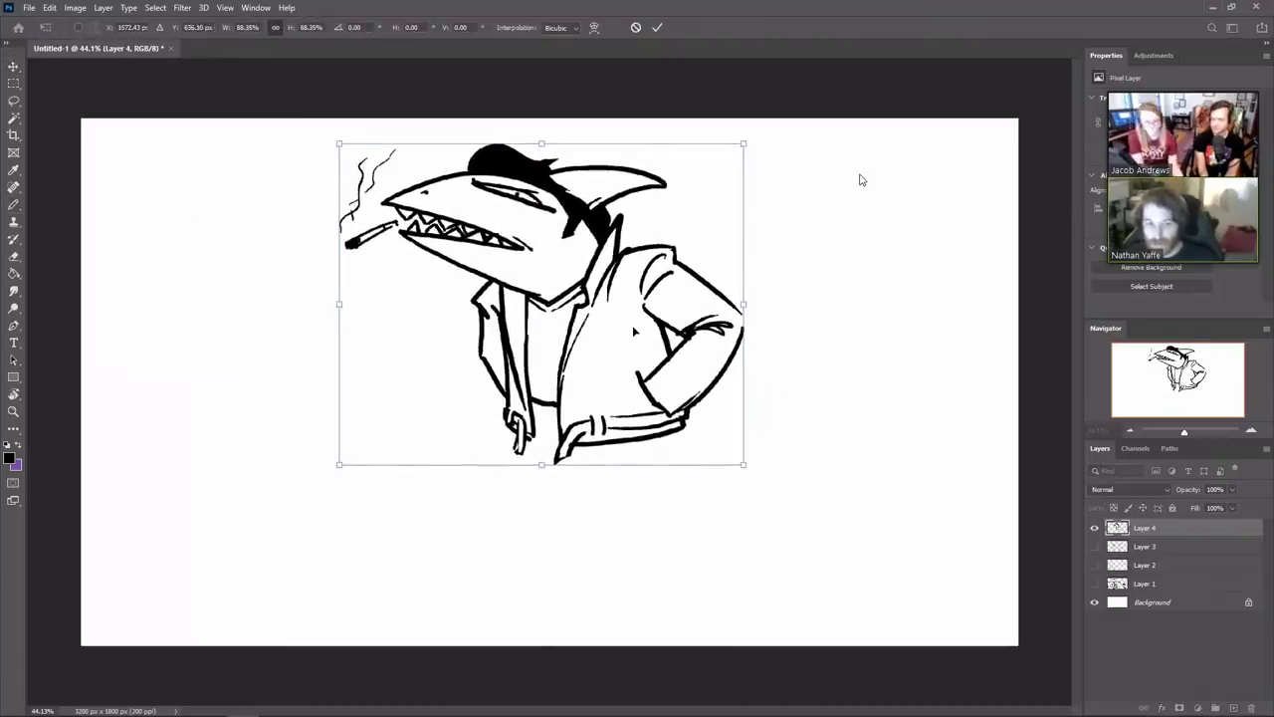
key(Return)
Erase a strip across the sideburn and add short marks below it on the cheek
key(e)
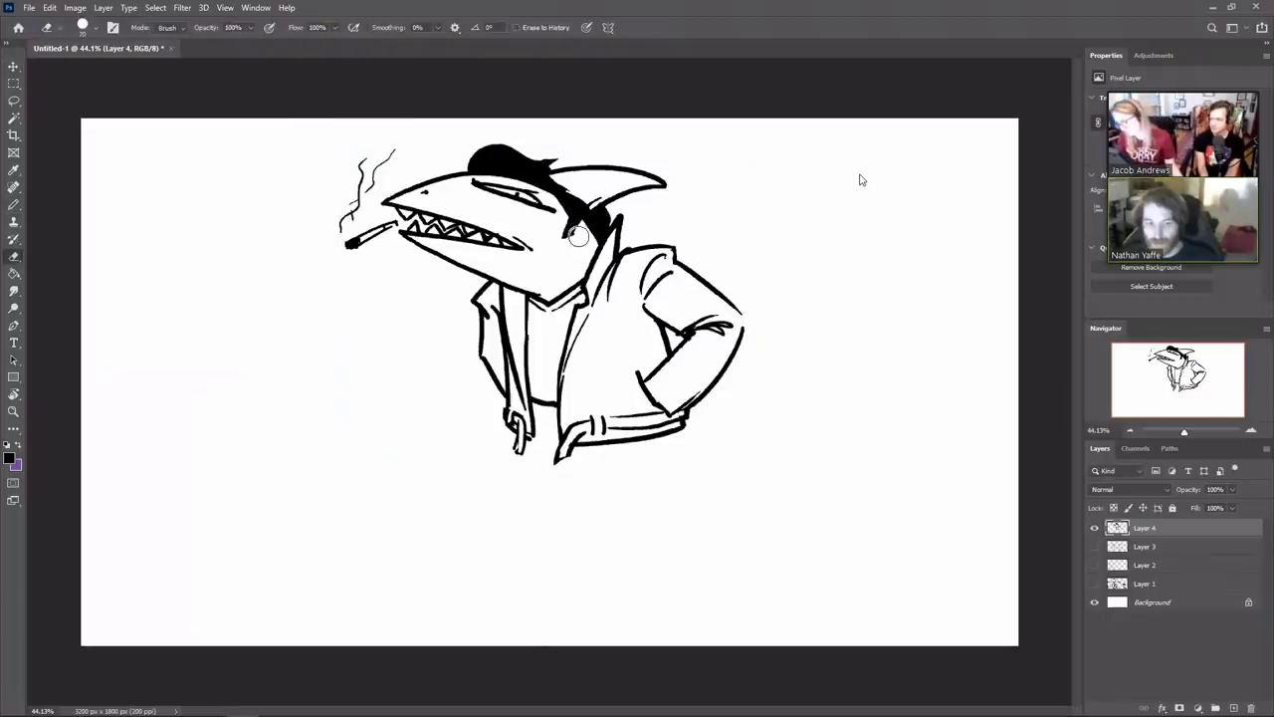
key(b)
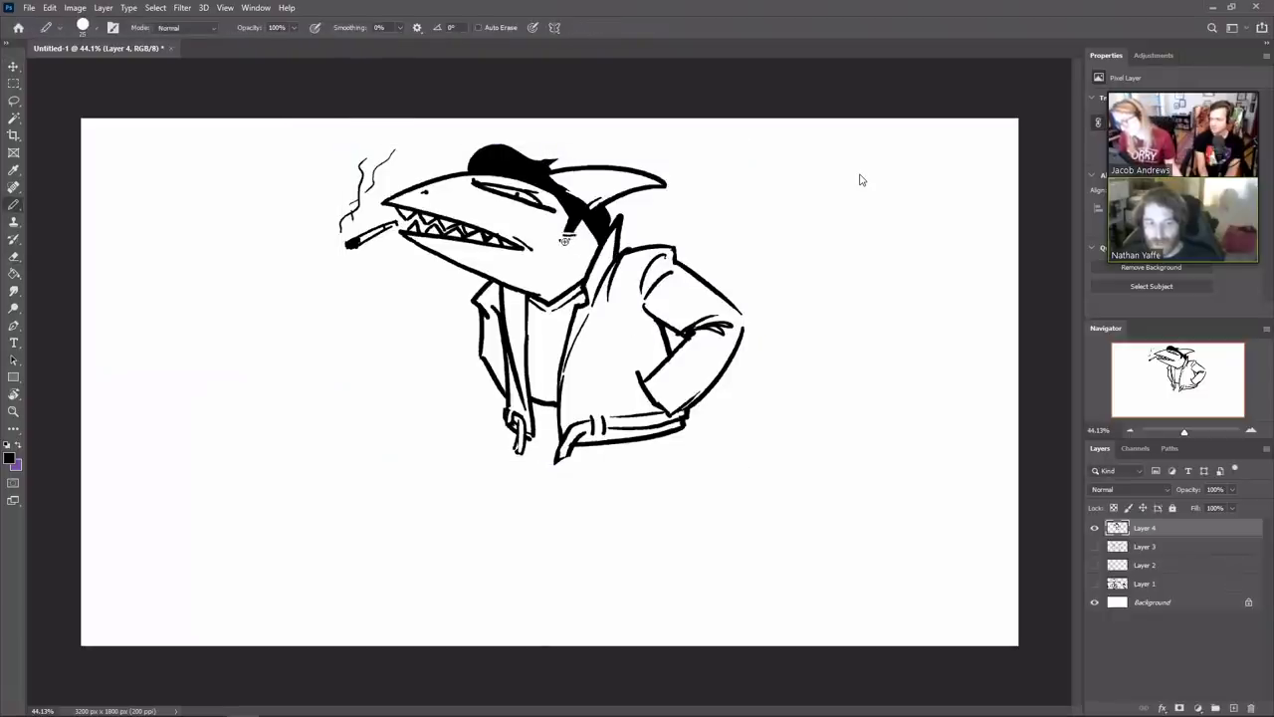
drag(564, 241, 566, 244)
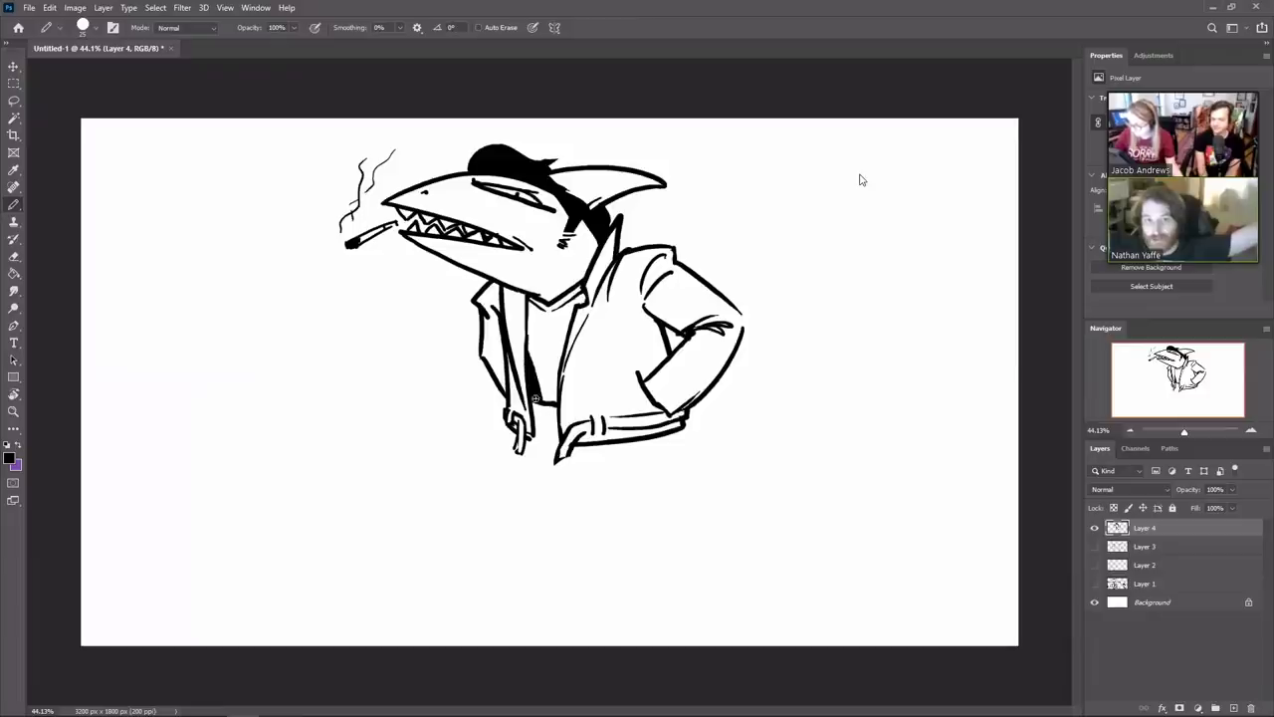
Draw the bent leg's thigh from the waistband to the knee and the shin down to the ankle, erasing stray marks
mouse_move(539, 402)
mouse_down()
mouse_move(534, 418)
mouse_move(447, 460)
mouse_move(378, 531)
mouse_up()
drag(469, 586, 390, 543)
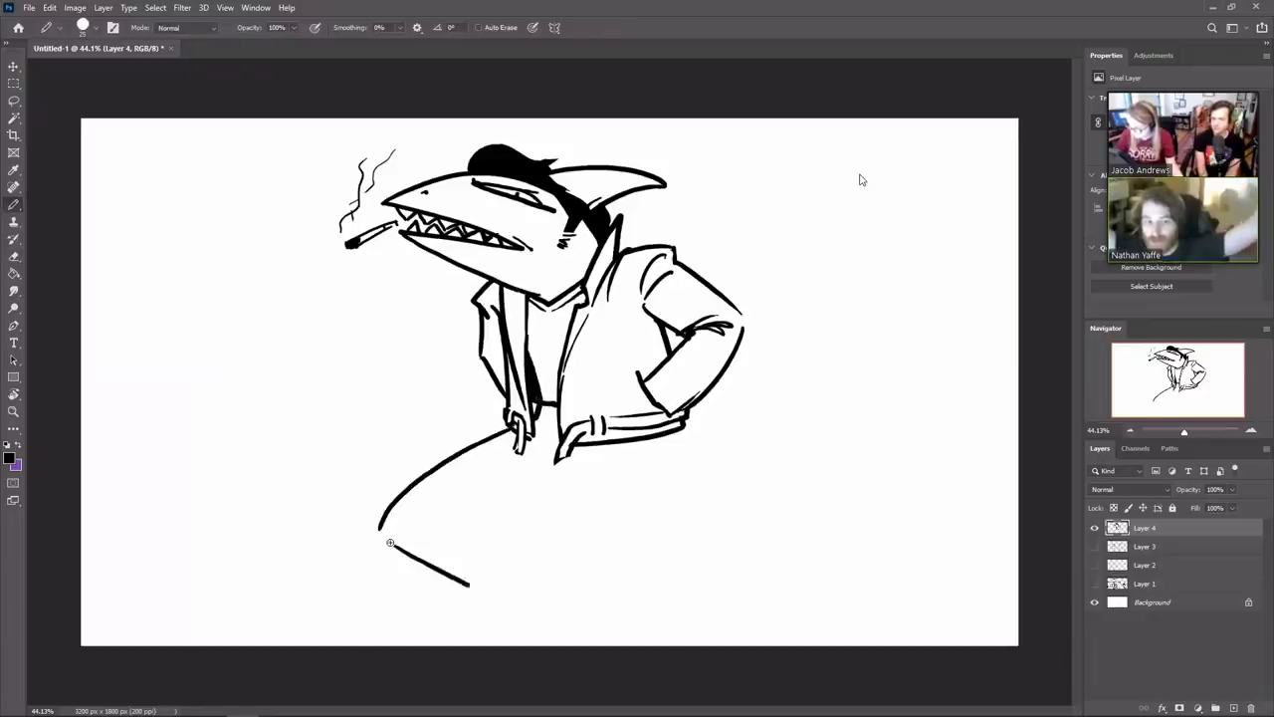
key(ctrl+z)
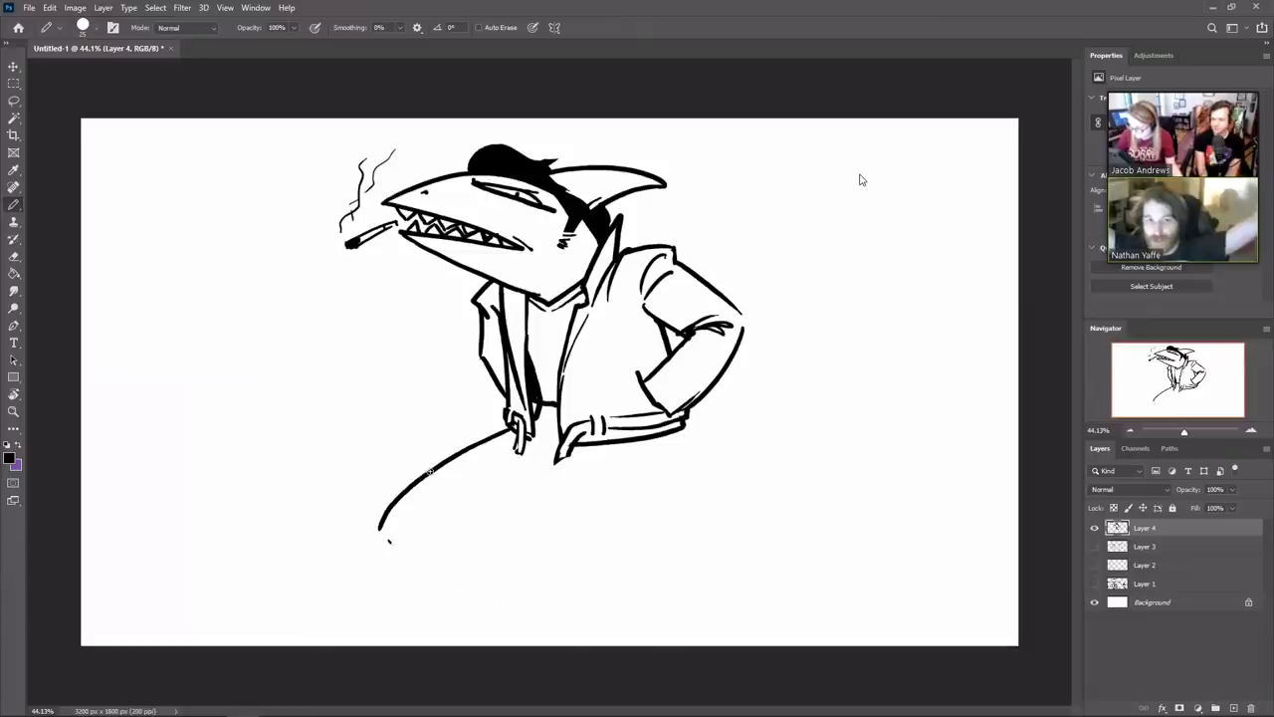
mouse_move(419, 478)
mouse_down()
mouse_move(431, 505)
mouse_move(529, 583)
mouse_move(419, 485)
mouse_move(438, 510)
mouse_move(381, 527)
mouse_up()
key(e)
key(b)
key(e)
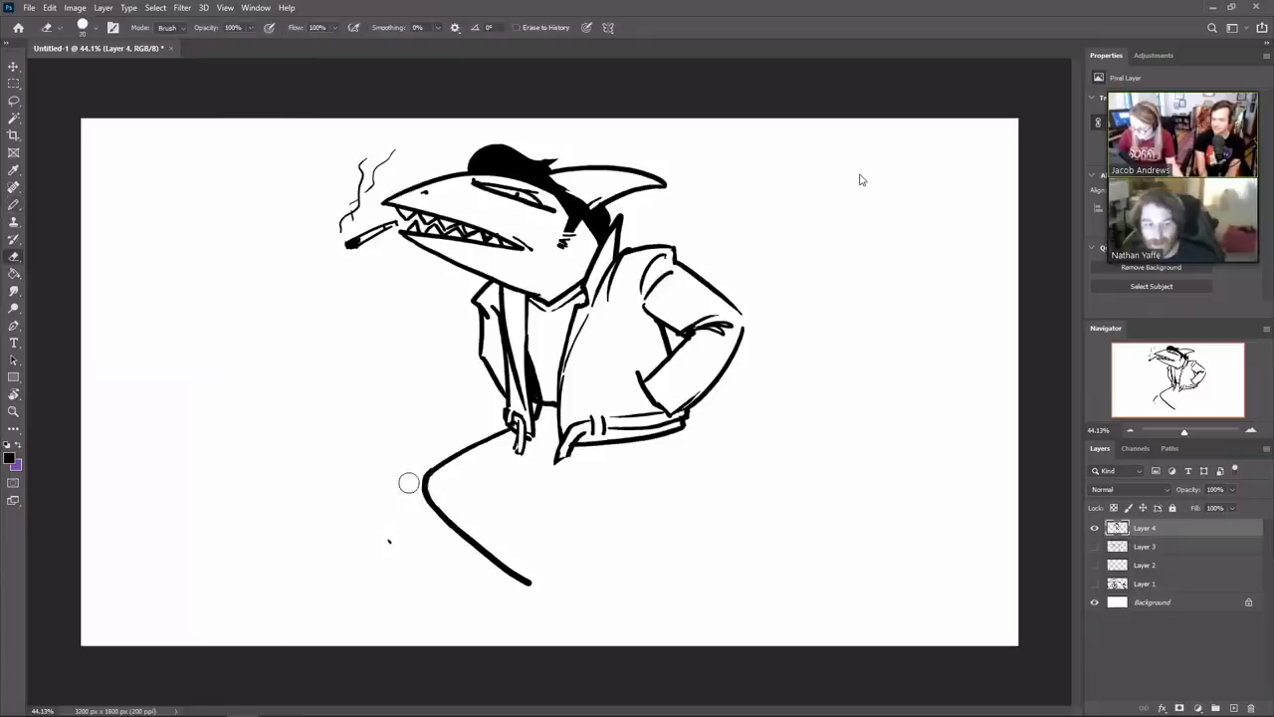
click(388, 541)
key(b)
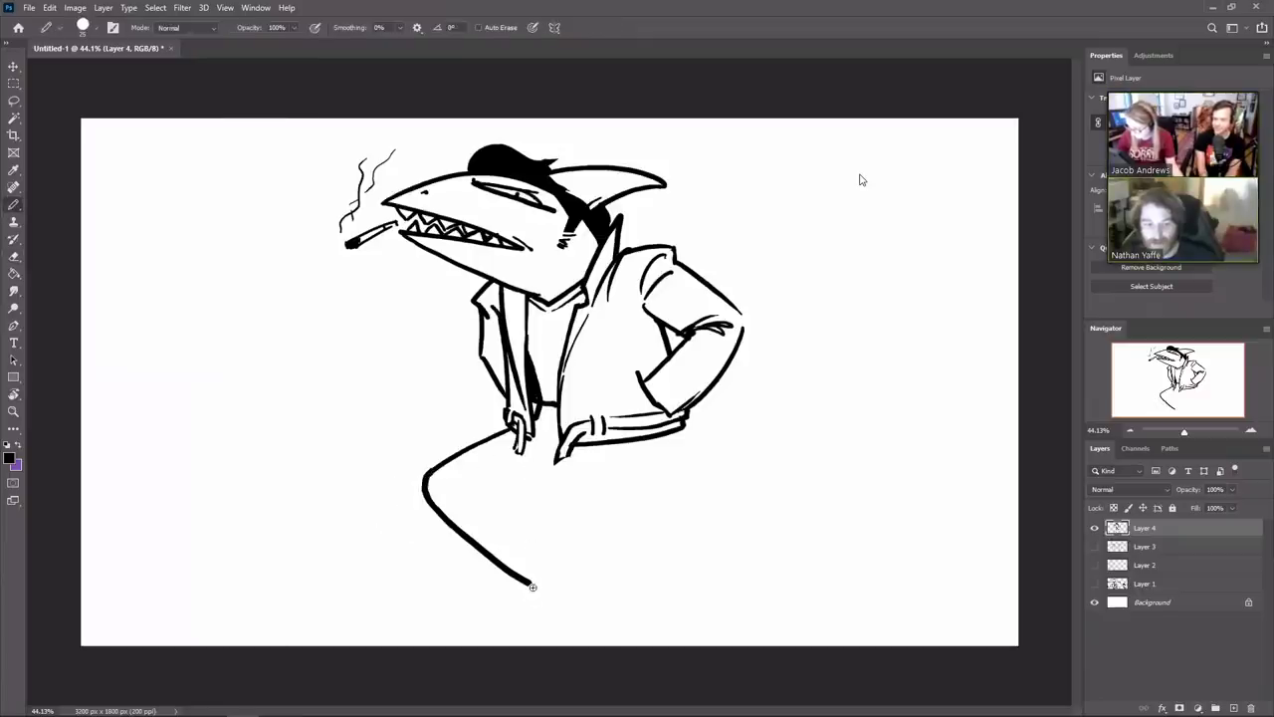
Draw two pointed feet at the ankle and the trouser outline from the jacket's rear hem under the thigh to the heel
mouse_move(532, 585)
mouse_down()
mouse_move(524, 613)
mouse_move(553, 607)
mouse_move(554, 581)
mouse_move(589, 595)
mouse_up()
mouse_move(683, 430)
mouse_down()
mouse_move(644, 502)
mouse_move(559, 531)
mouse_up()
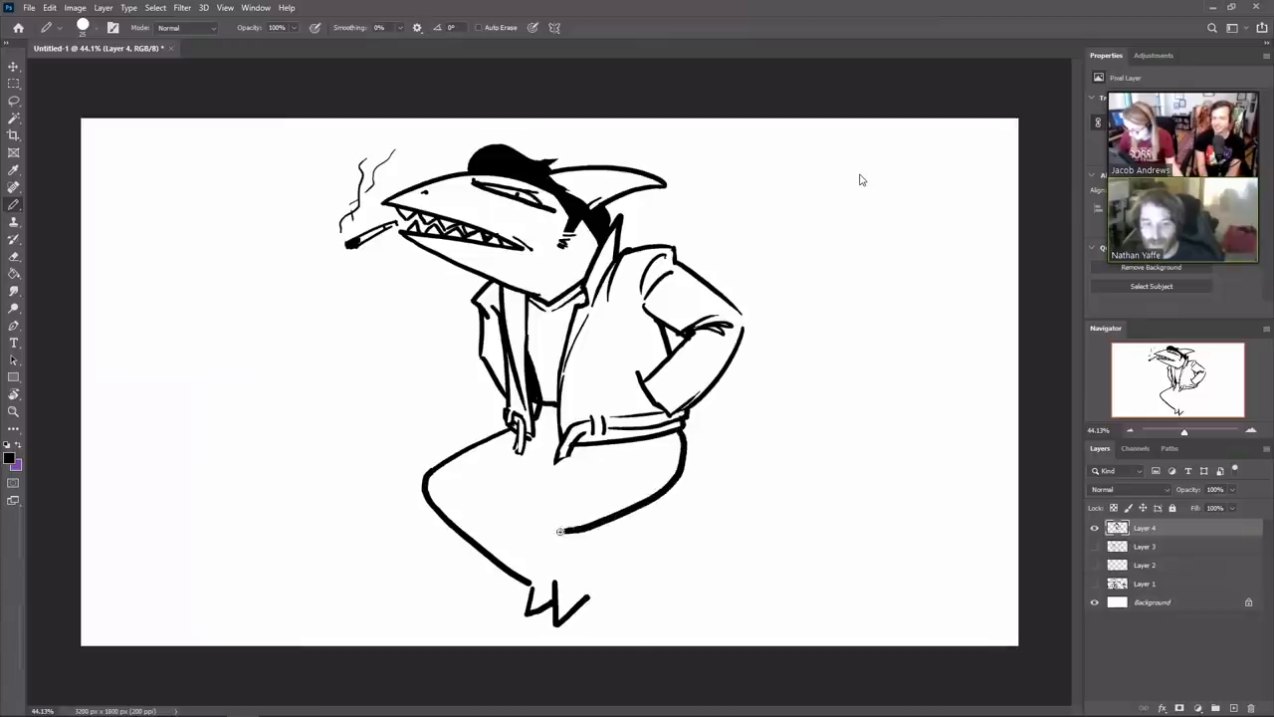
key(ctrl+z)
mouse_move(683, 433)
mouse_down()
mouse_move(629, 505)
mouse_move(564, 520)
mouse_move(594, 595)
mouse_up()
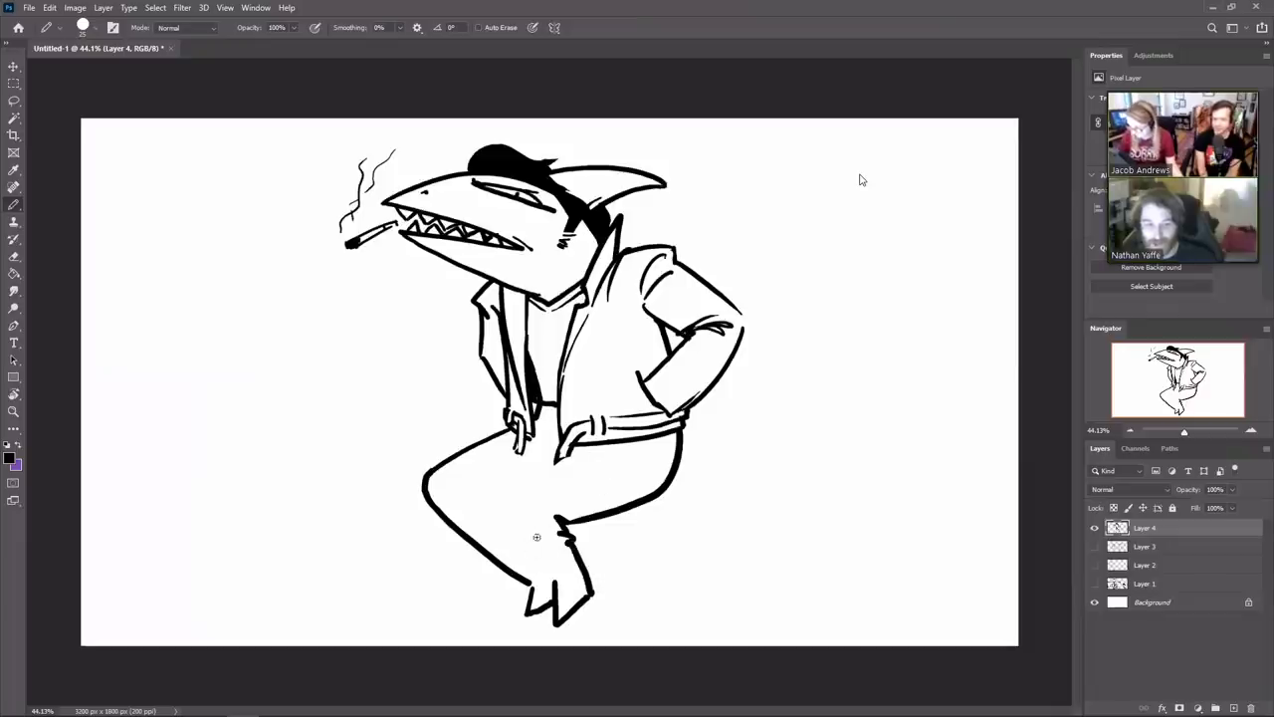
Draw the trouser hem across the ankle above the feet and tidy it with the Eraser
drag(530, 584, 589, 578)
key(e)
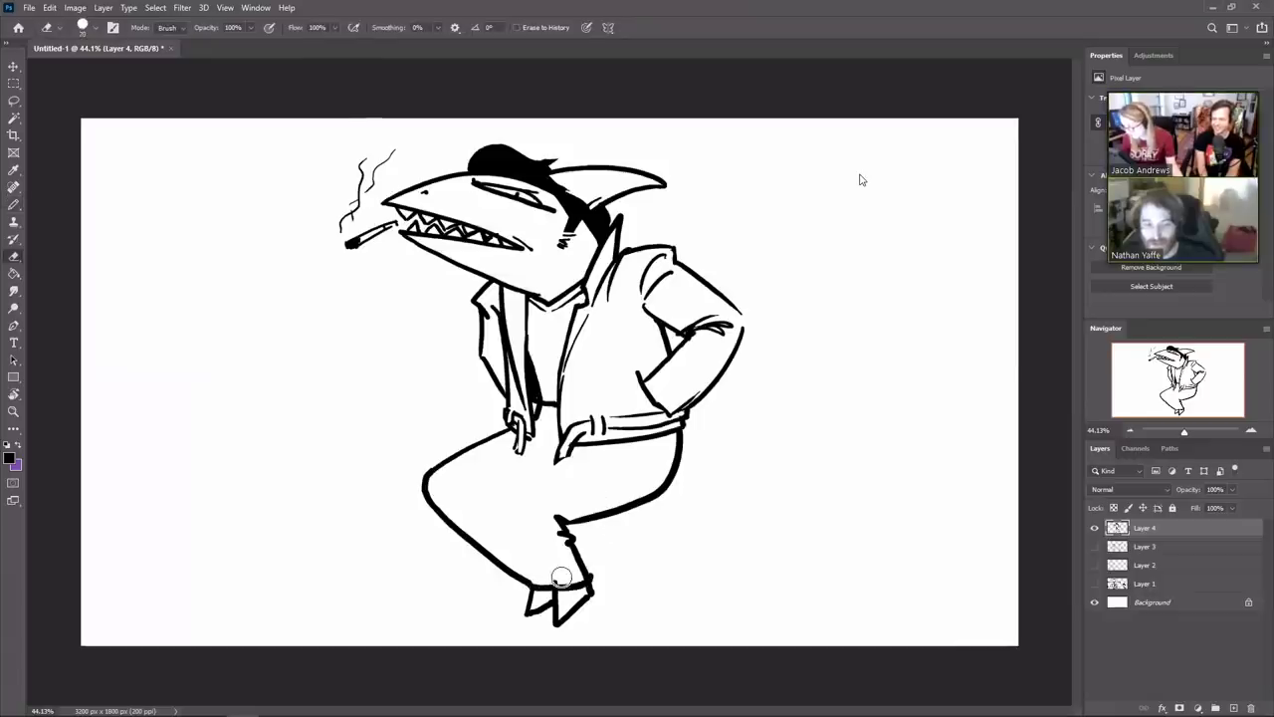
key(b)
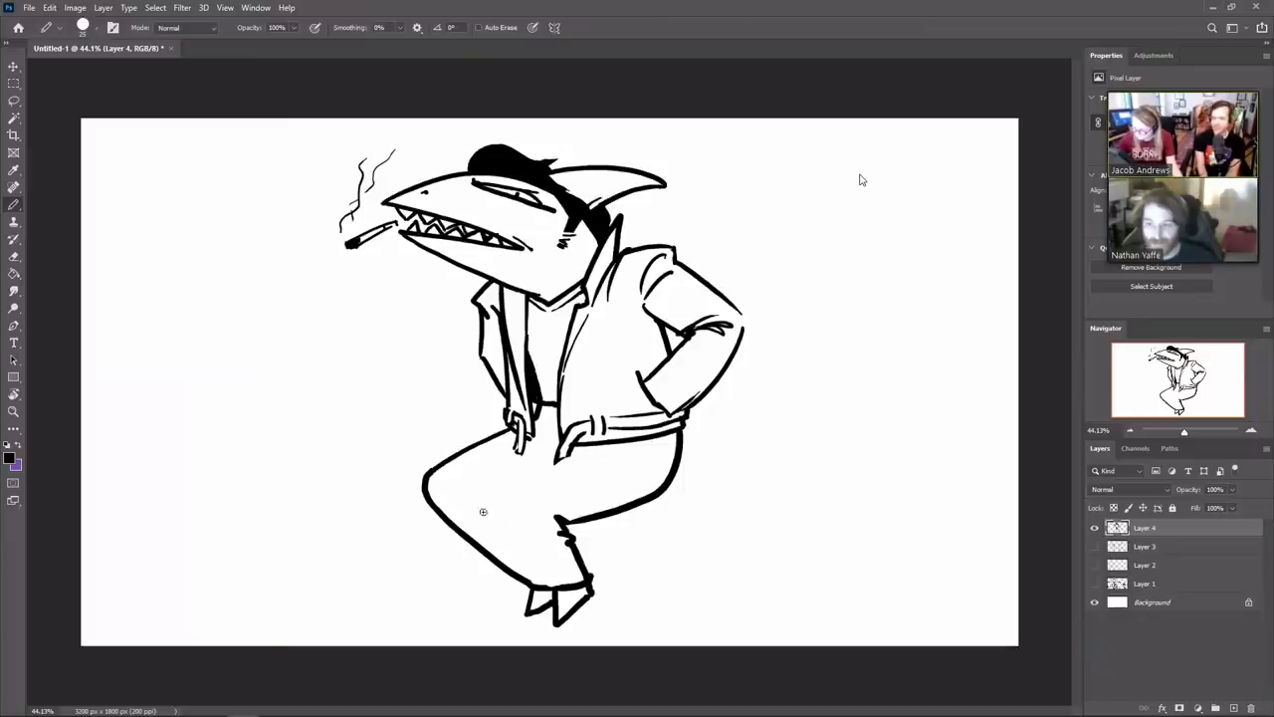
Add crease lines at the knee and along the thigh and shin to suggest the second leg, trimming them with the Eraser
mouse_move(439, 488)
mouse_down()
mouse_move(511, 495)
mouse_move(526, 459)
mouse_move(484, 513)
mouse_move(534, 570)
mouse_move(506, 540)
mouse_up()
key(e)
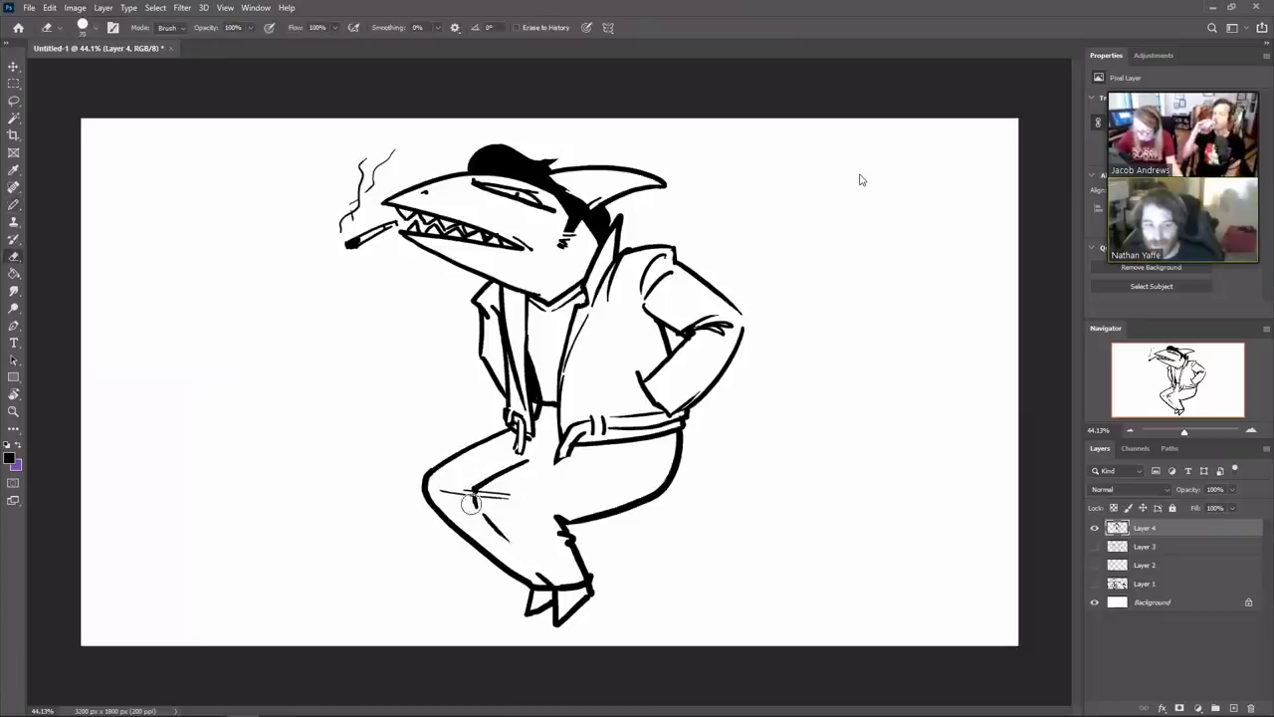
key(b)
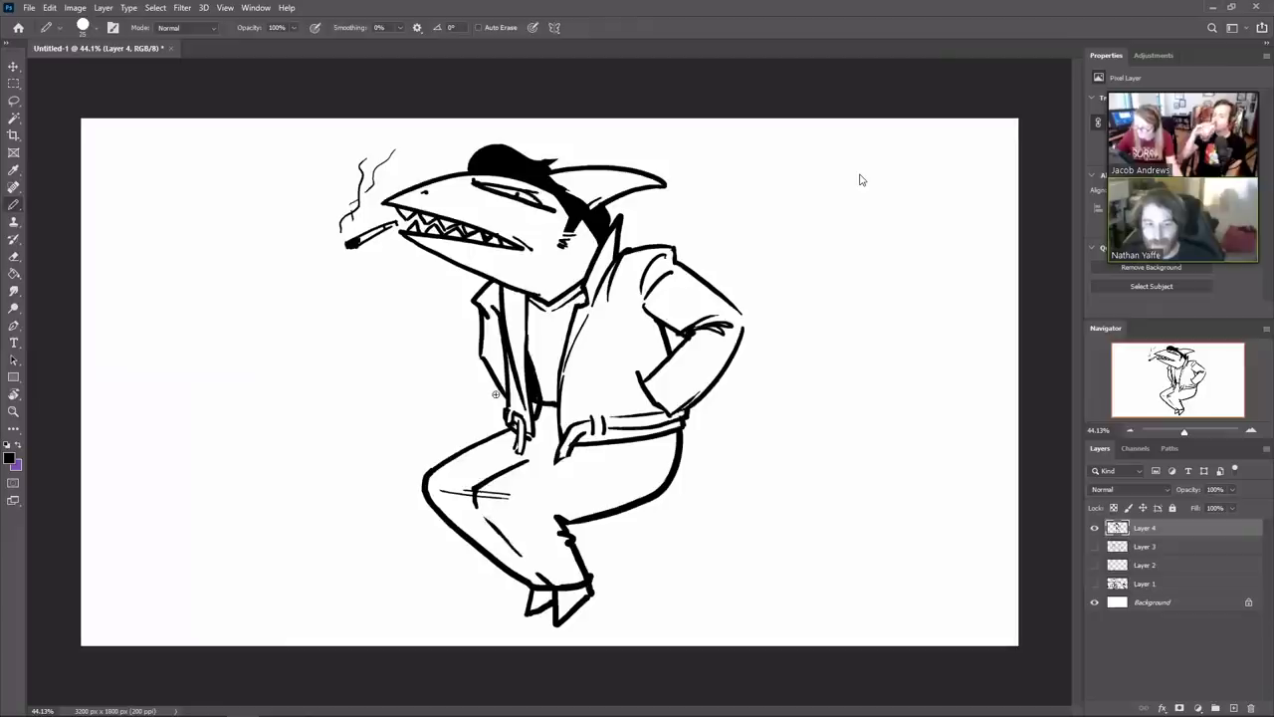
Tidy the hanging waistband end, then add short marks at the trouser waist and an inner line along the jacket's front edge
key(e)
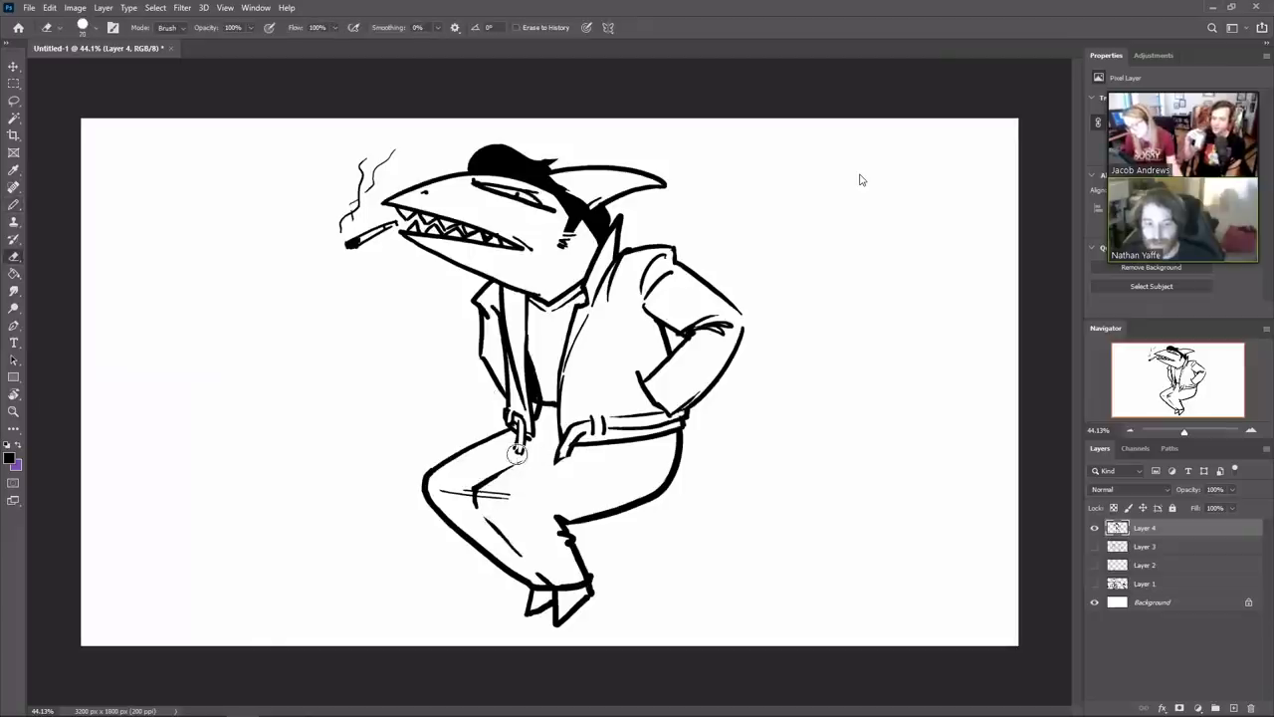
key(b)
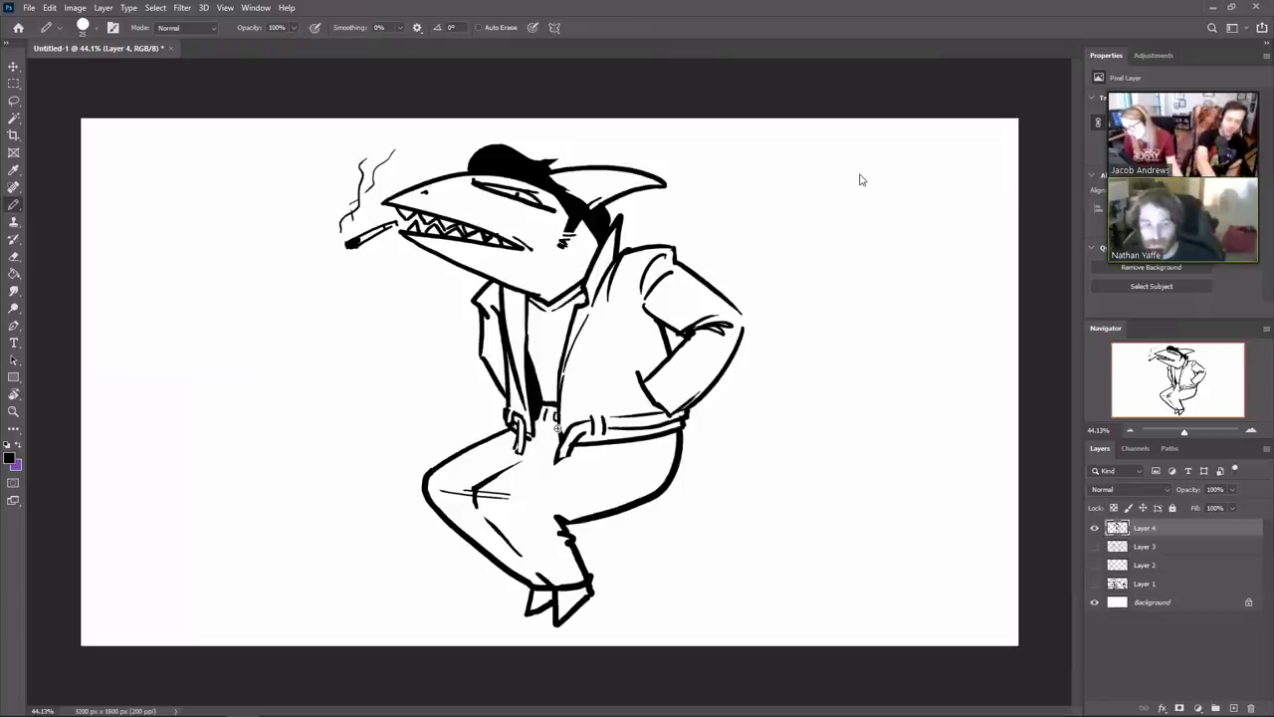
drag(574, 307, 553, 403)
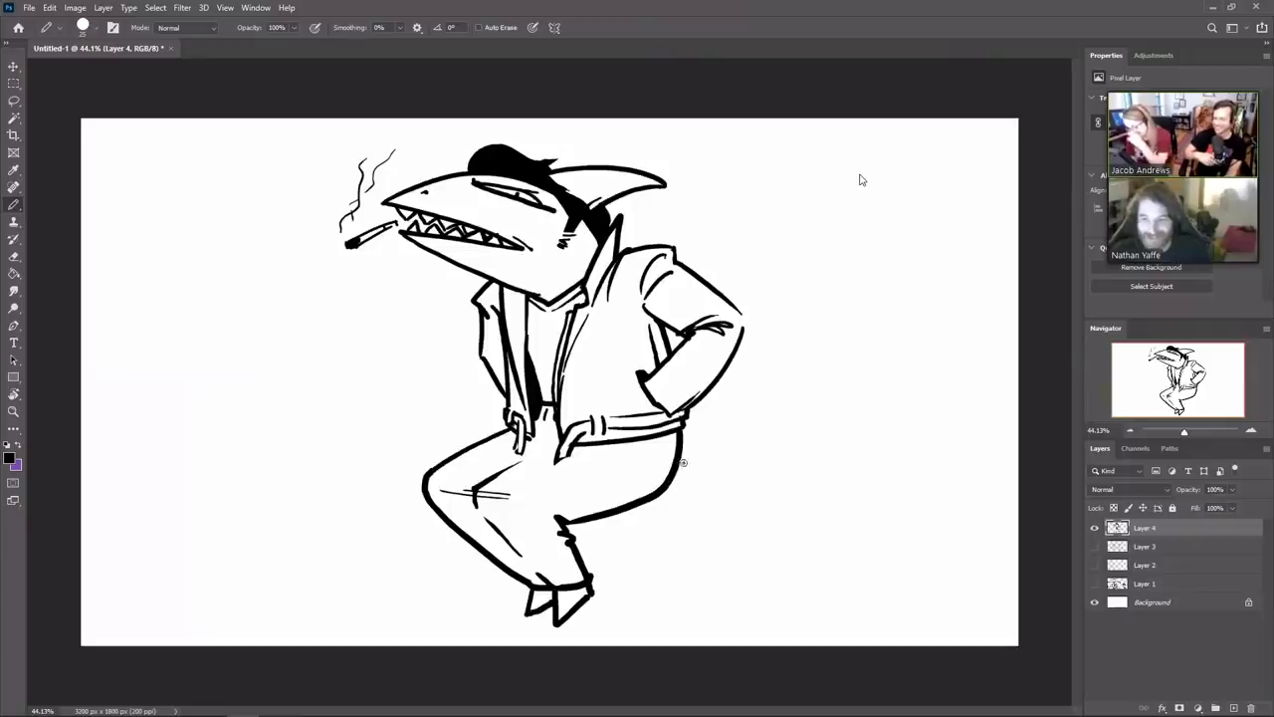
Try horizontal seat lines on both sides of the hips and a ground line from the feet, and undo them
drag(675, 472, 941, 475)
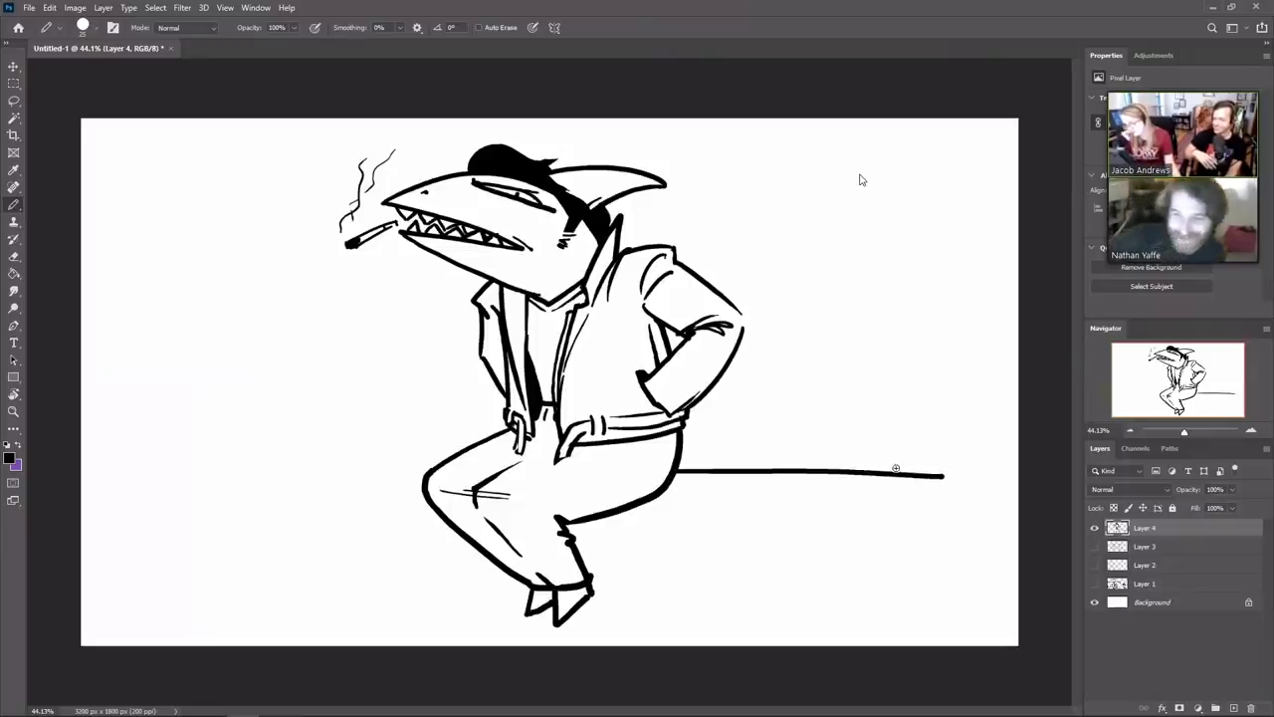
drag(432, 470, 265, 464)
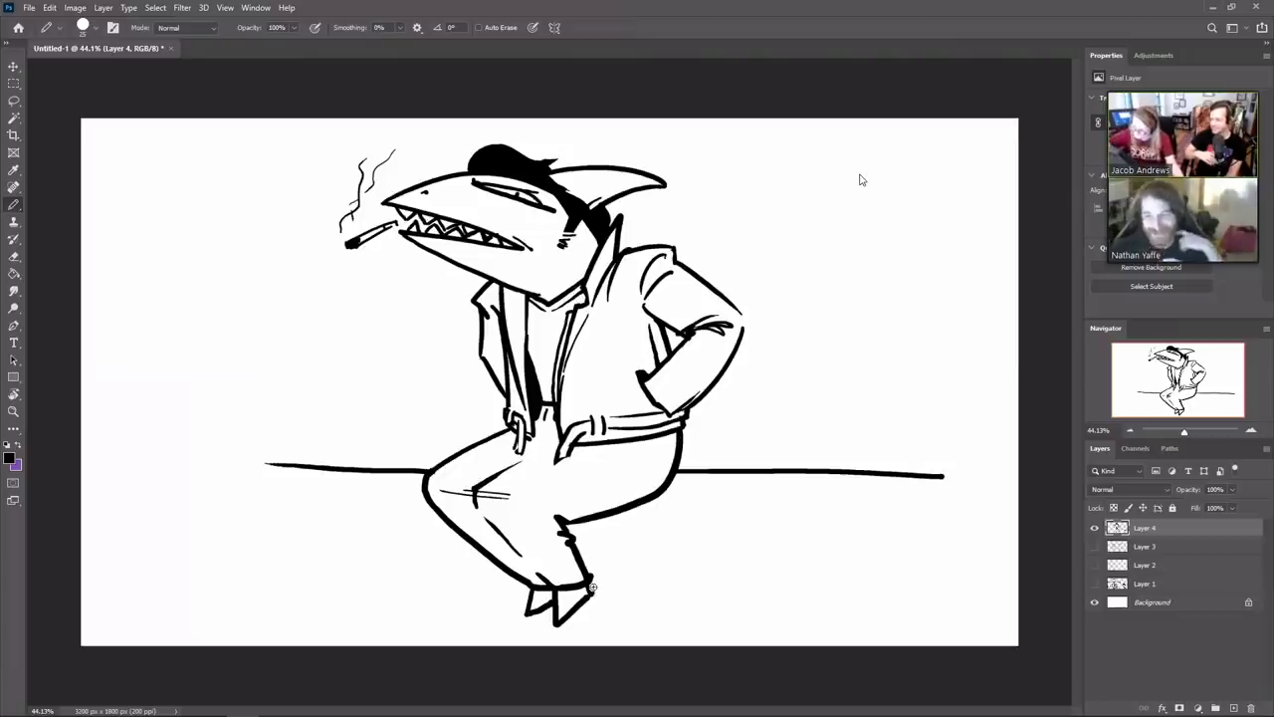
drag(591, 588, 826, 607)
key(ctrl+z)
key(ctrl+z)
key(ctrl+z)
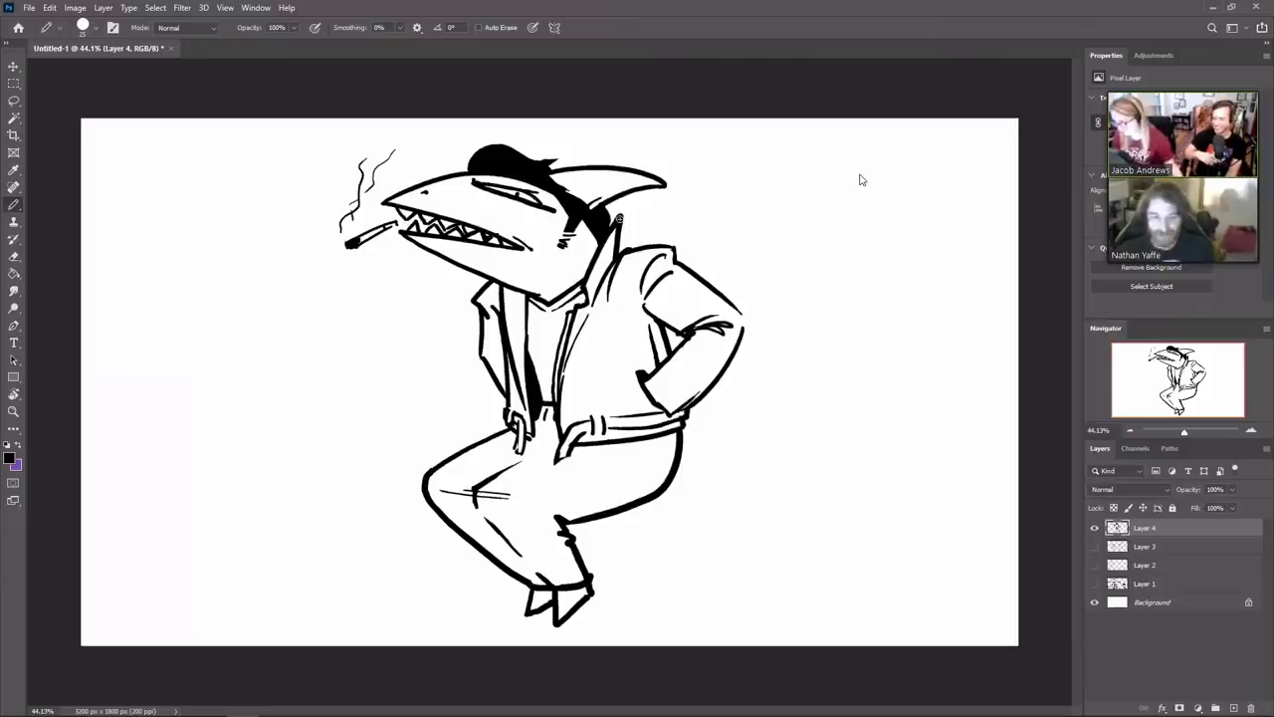
Rework the tip of the raised jacket collar behind the hair with the Eraser and Pencil
key(e)
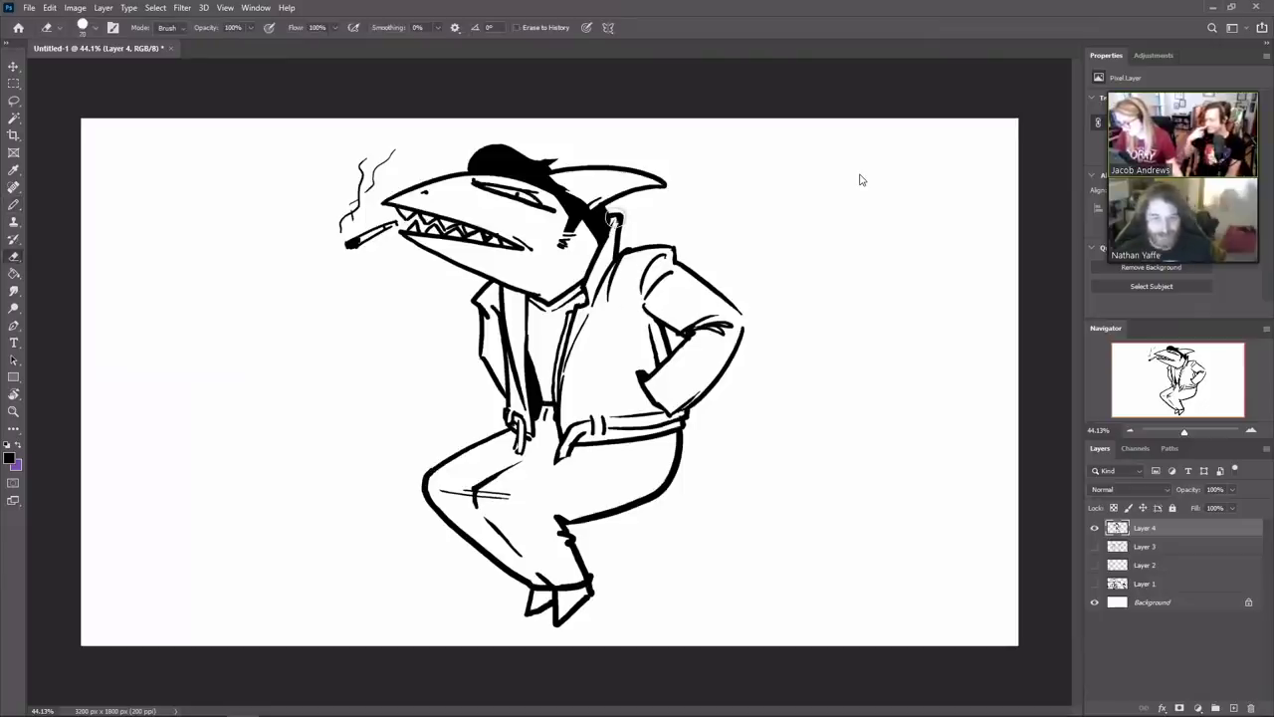
key(b)
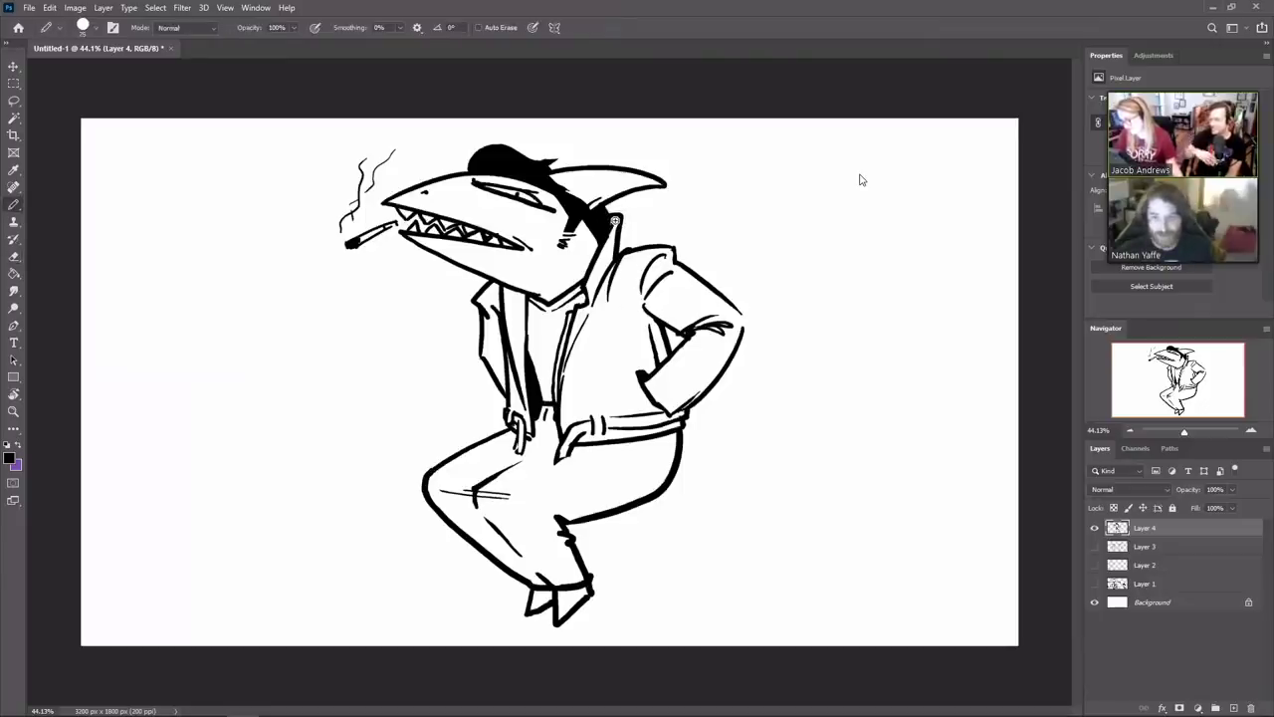
Touch up the shark's jacket collar and ink fabric folds behind the knee and along the seat of its trousers
key(e)
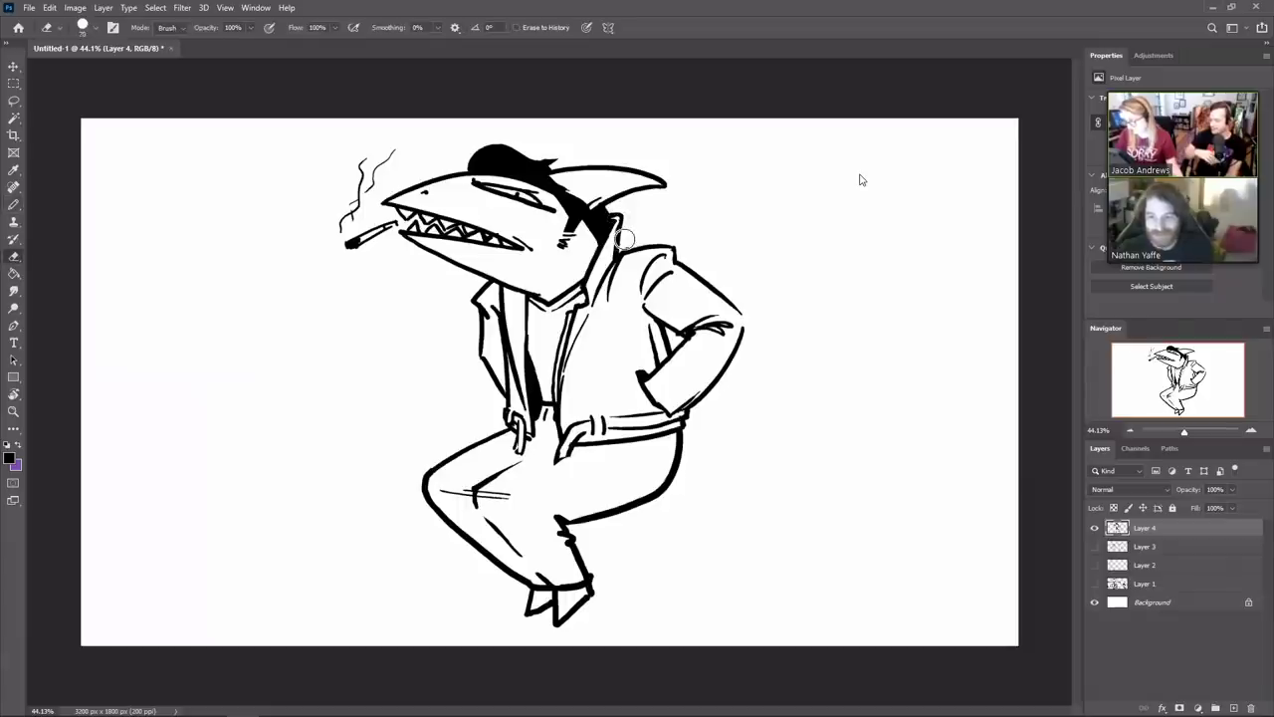
key(b)
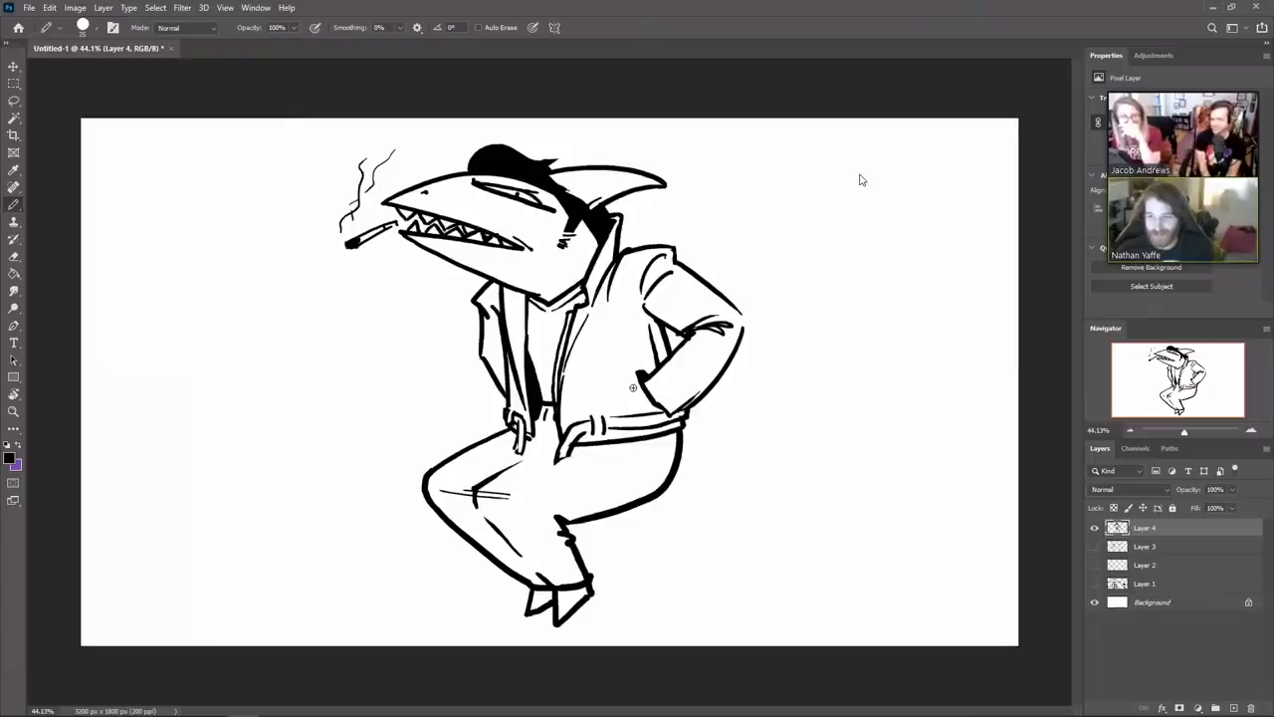
key(e)
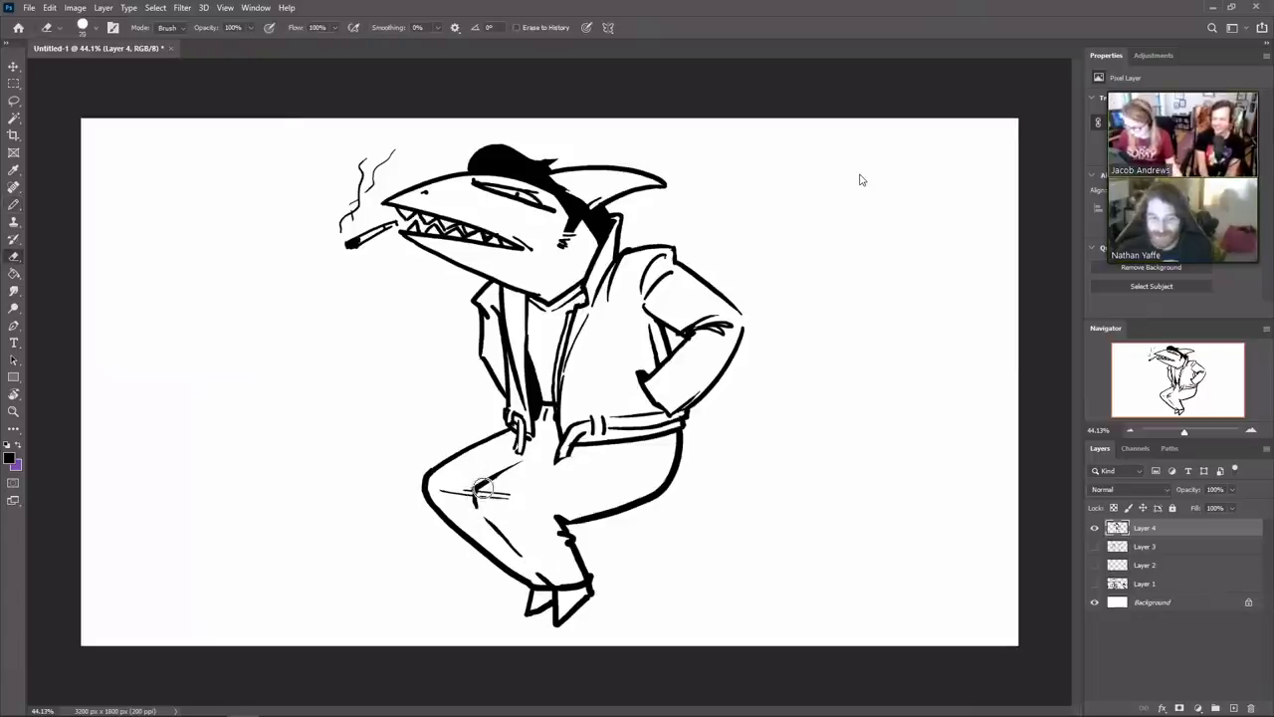
key(b)
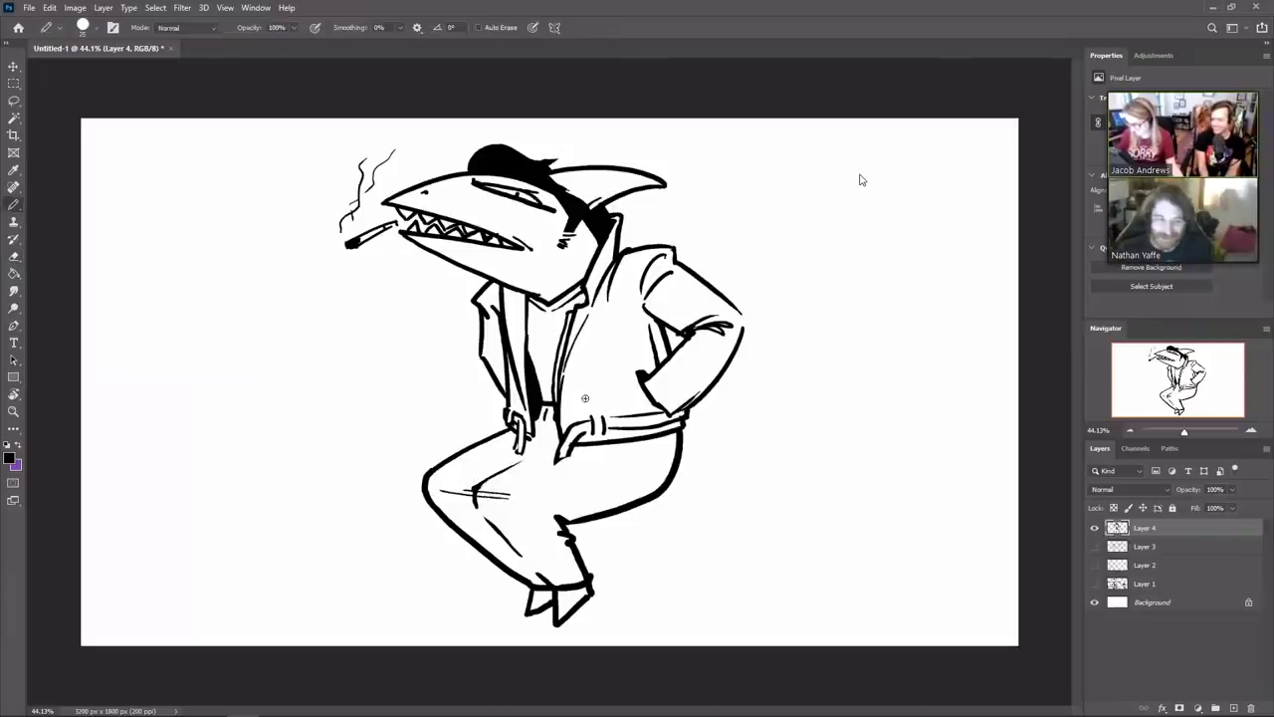
mouse_move(546, 497)
mouse_down()
mouse_move(559, 519)
mouse_move(537, 526)
mouse_move(533, 521)
mouse_up()
mouse_move(641, 475)
mouse_down()
mouse_move(563, 507)
mouse_move(553, 533)
mouse_move(575, 569)
mouse_up()
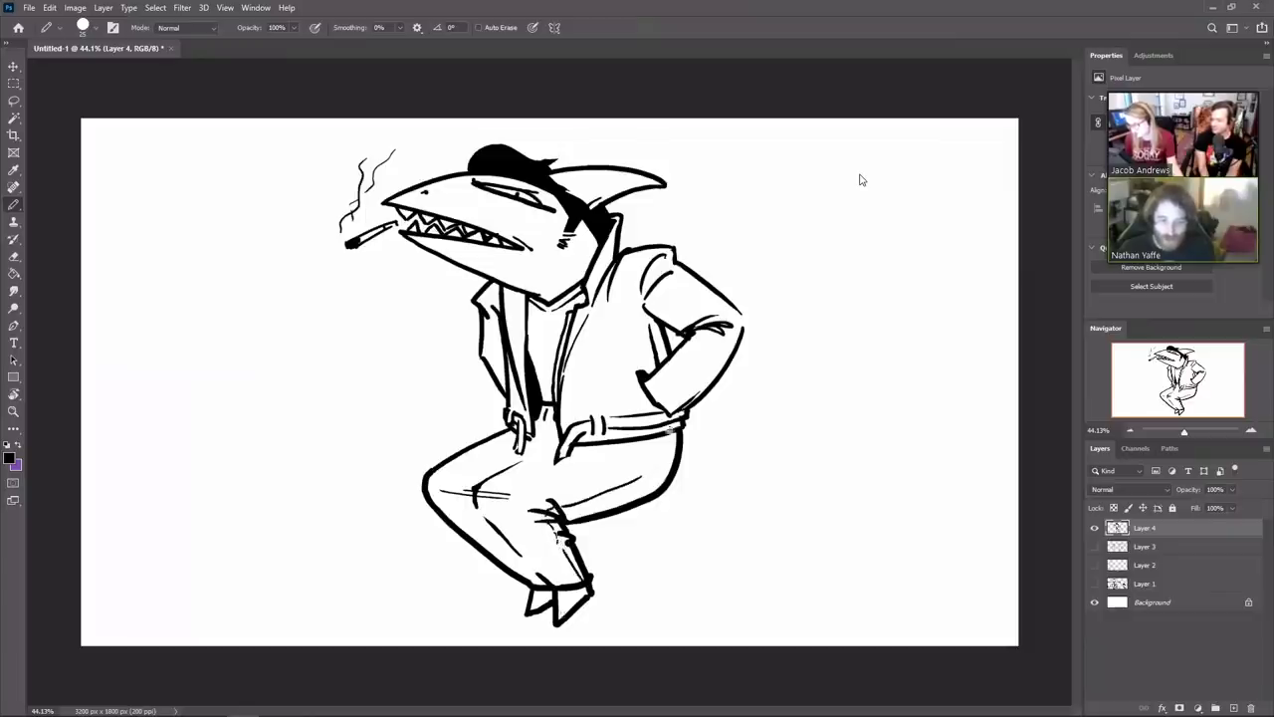
drag(667, 434, 644, 477)
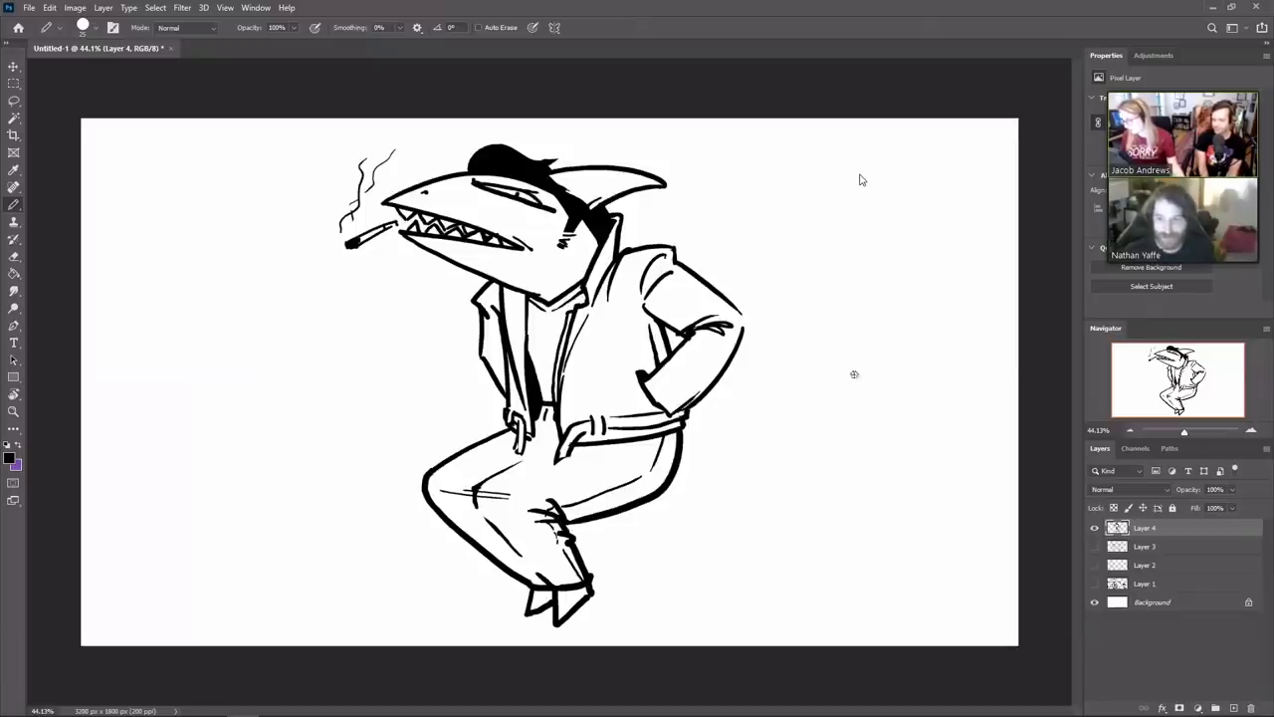
Draw a small slender shark beside the seated one, with raised fists, a simple face and a smoking cigarette at its mouth
mouse_move(875, 399)
mouse_down()
mouse_move(741, 436)
mouse_move(896, 438)
mouse_move(986, 426)
mouse_move(991, 410)
mouse_move(796, 401)
mouse_move(769, 413)
mouse_move(782, 412)
mouse_up()
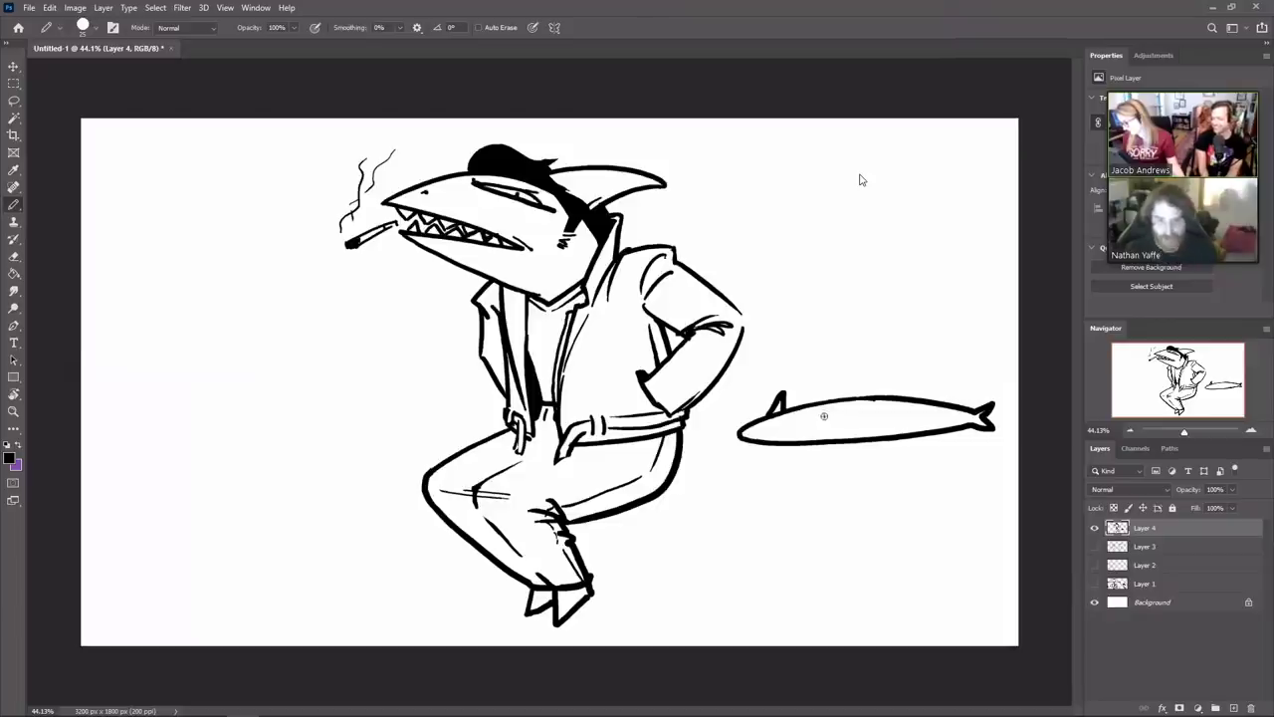
mouse_move(821, 409)
mouse_down()
mouse_move(855, 372)
mouse_move(779, 471)
mouse_move(787, 478)
mouse_move(802, 446)
mouse_move(765, 429)
mouse_up()
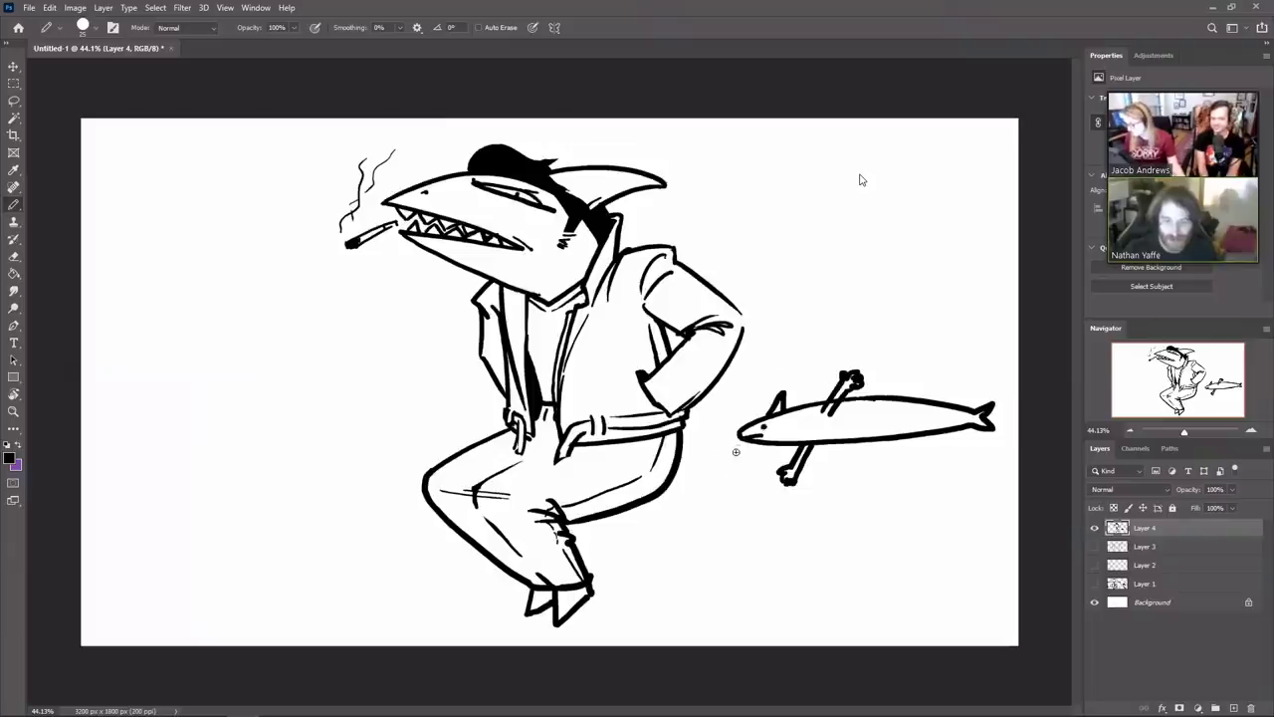
drag(725, 457, 728, 434)
Darken the gaps between the large shark's teeth and erase the excess line under its eye
key(e)
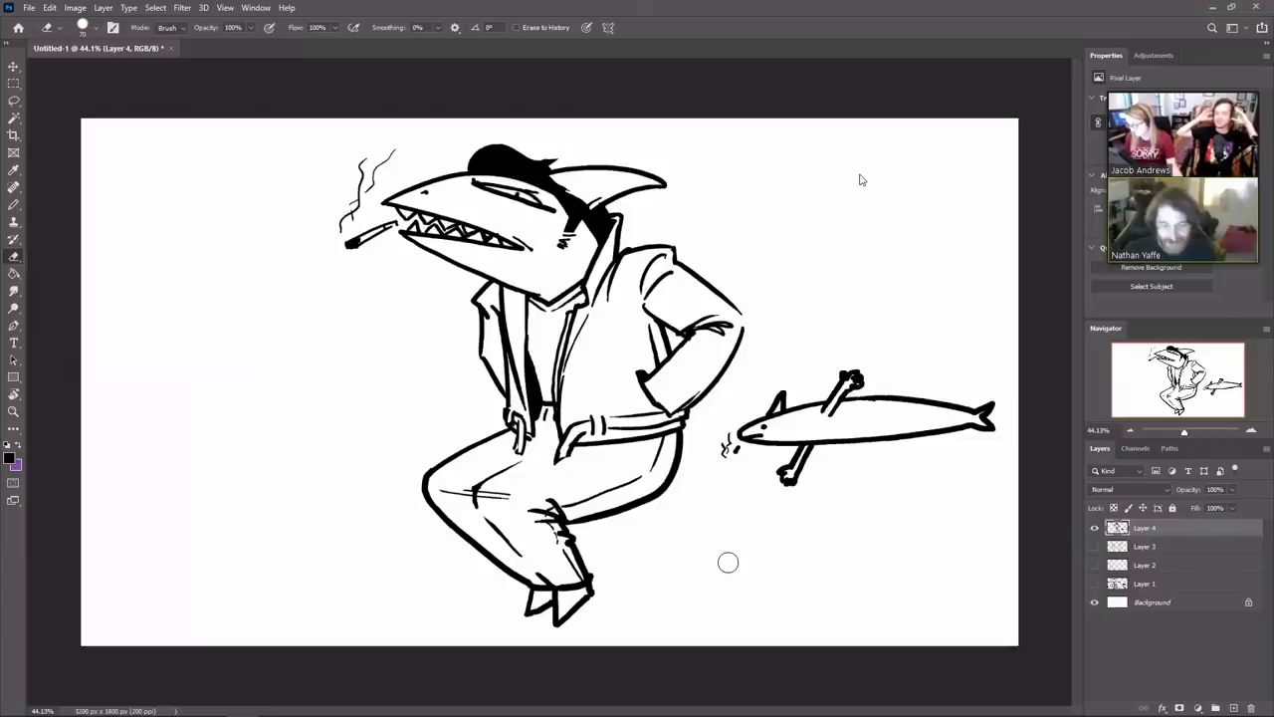
key(b)
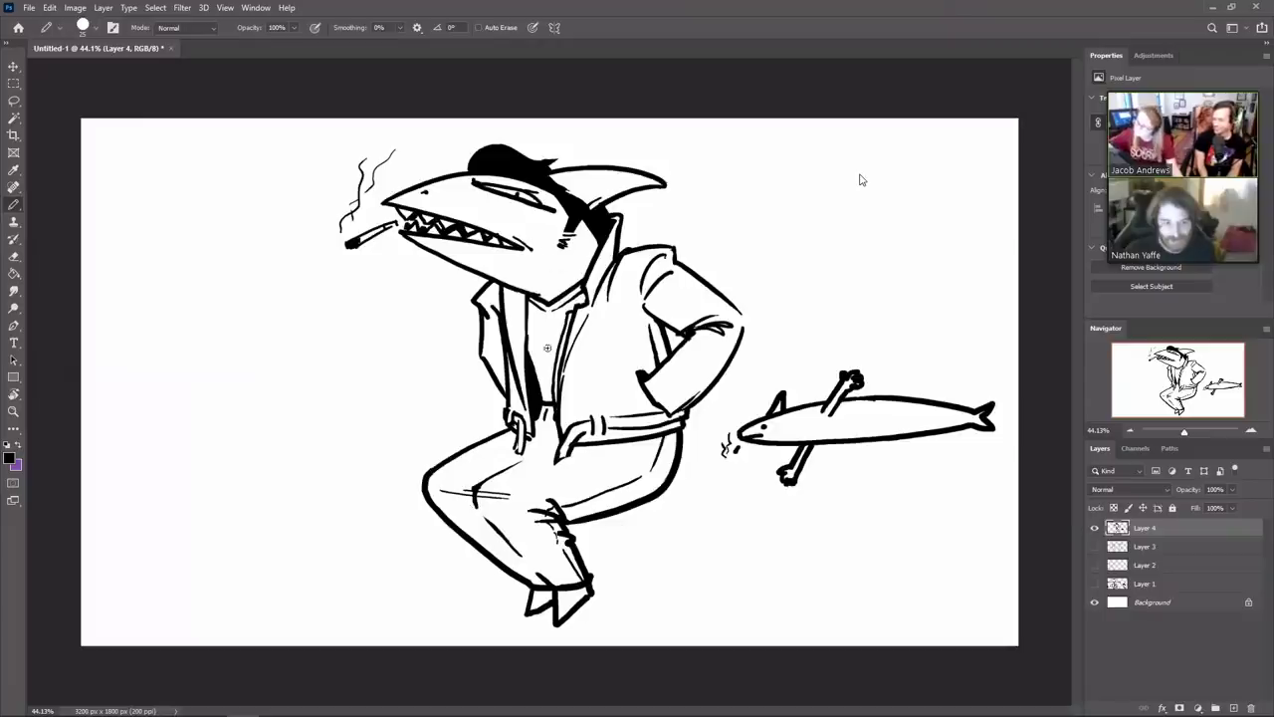
key(e)
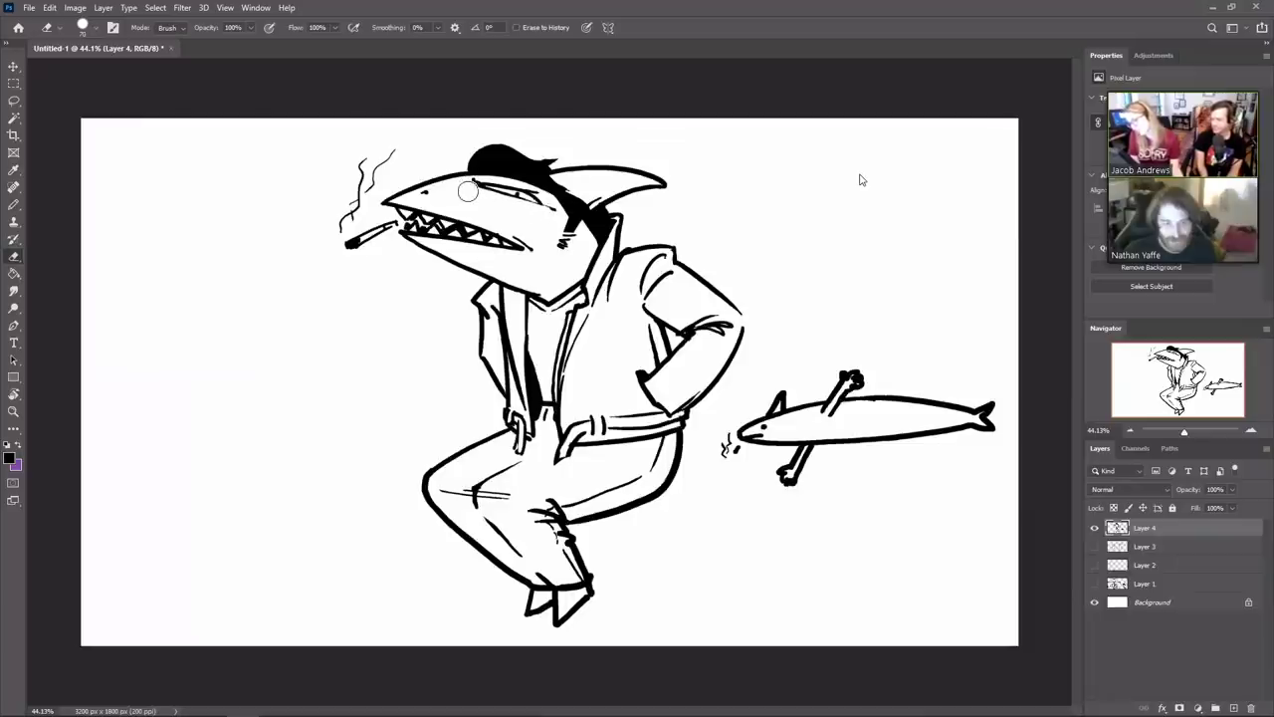
key(b)
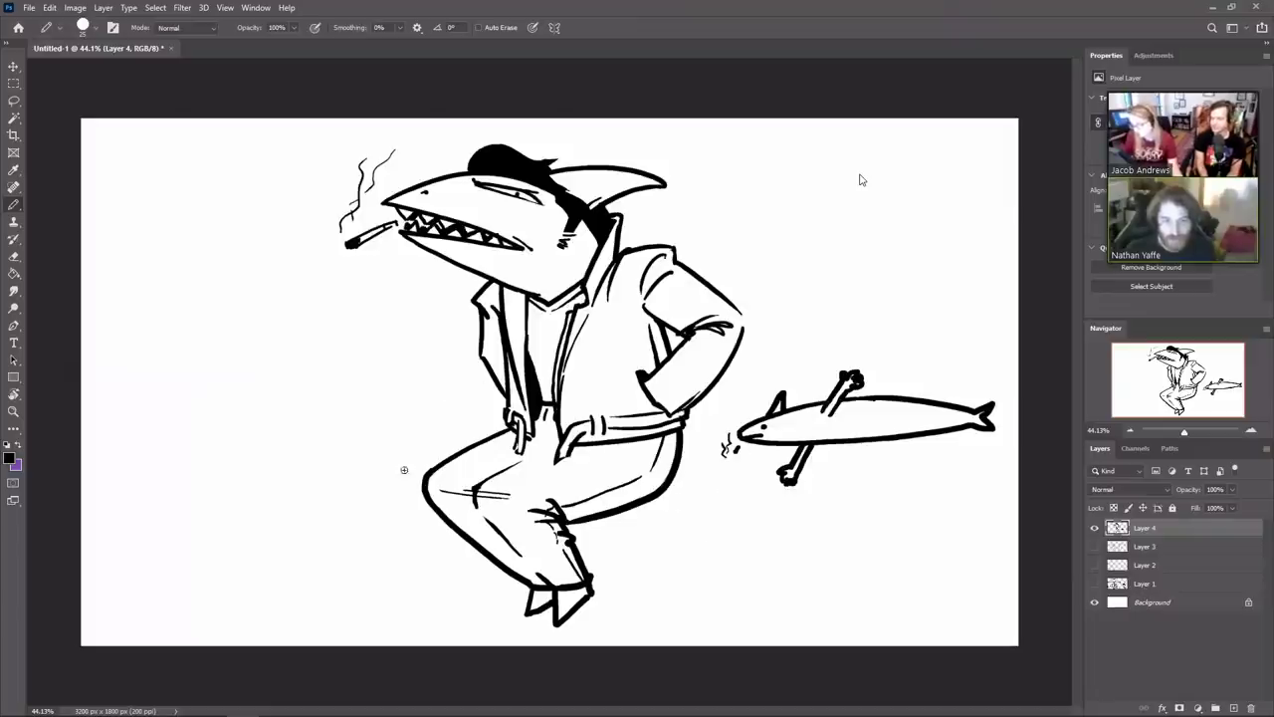
Draw the outline of a shallow flat box below the small shark's head
mouse_move(711, 478)
mouse_down()
mouse_move(685, 492)
mouse_move(780, 516)
mouse_up()
drag(718, 477, 784, 488)
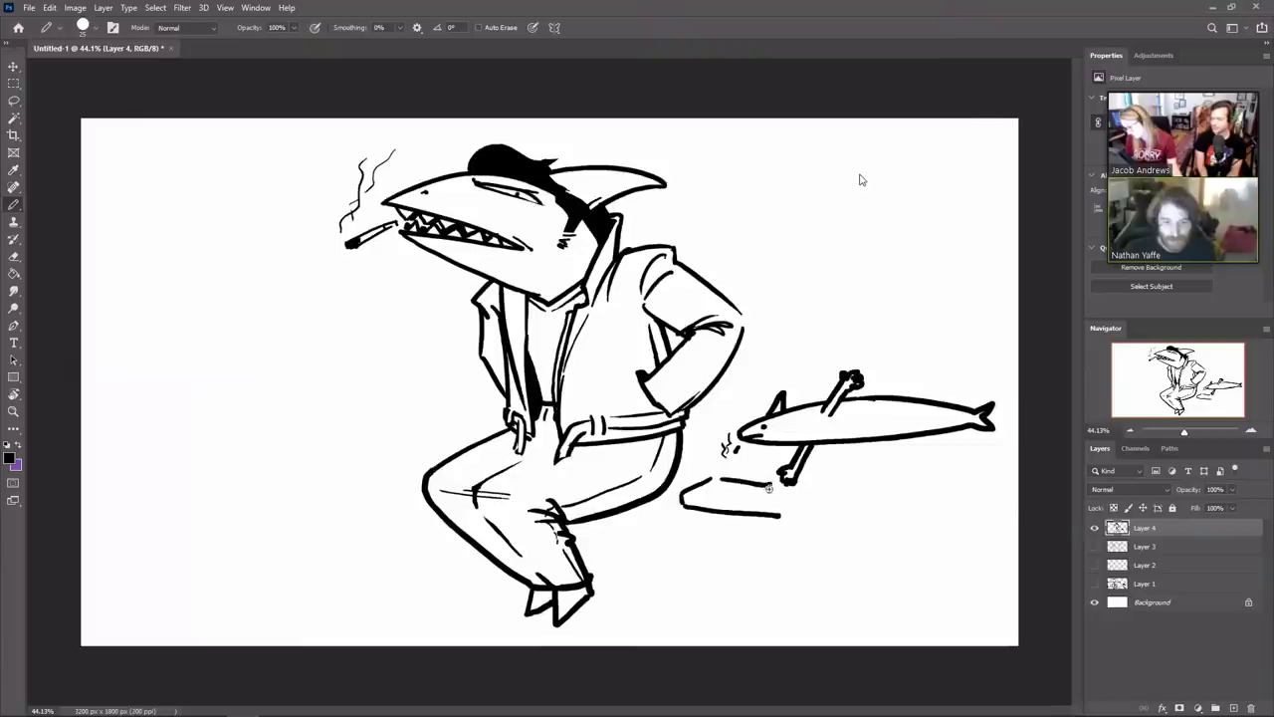
mouse_move(772, 485)
mouse_down()
mouse_move(759, 514)
mouse_move(780, 508)
mouse_up()
key(e)
key(b)
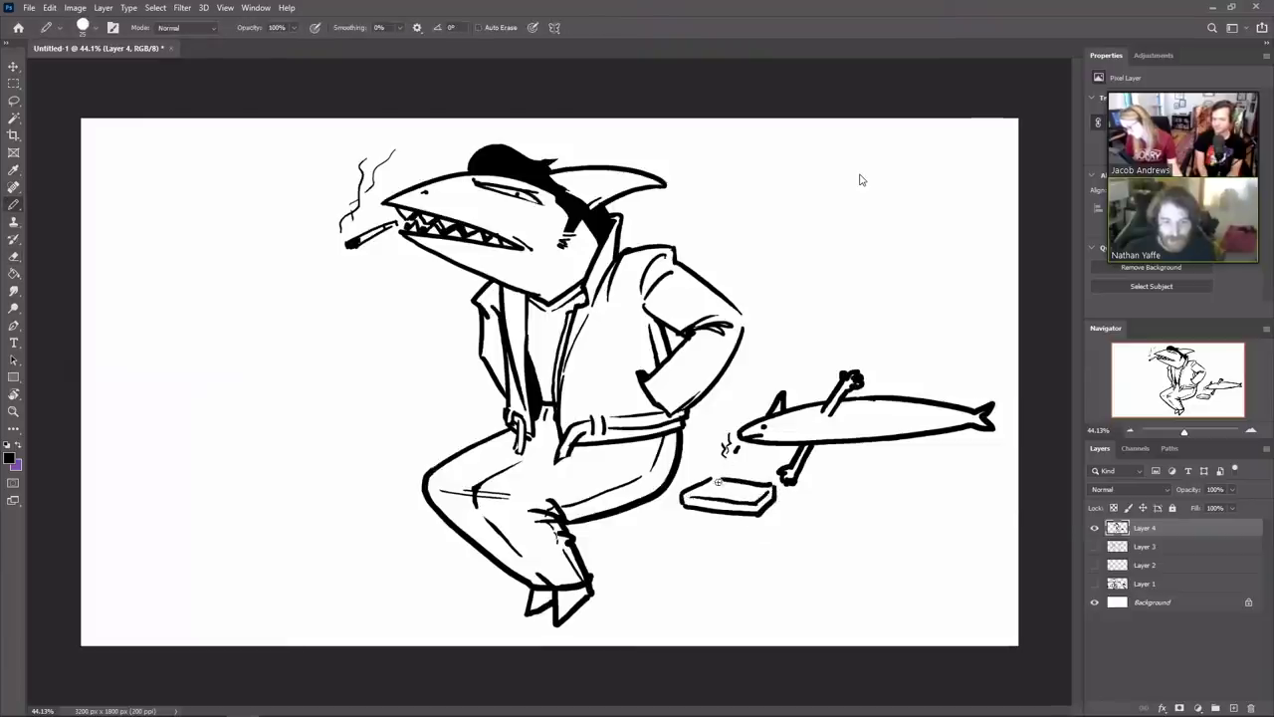
Undo the last stroke, then ink the box's inner rim and fill it with a small grid of compartments
key(ctrl+z)
drag(708, 497, 691, 495)
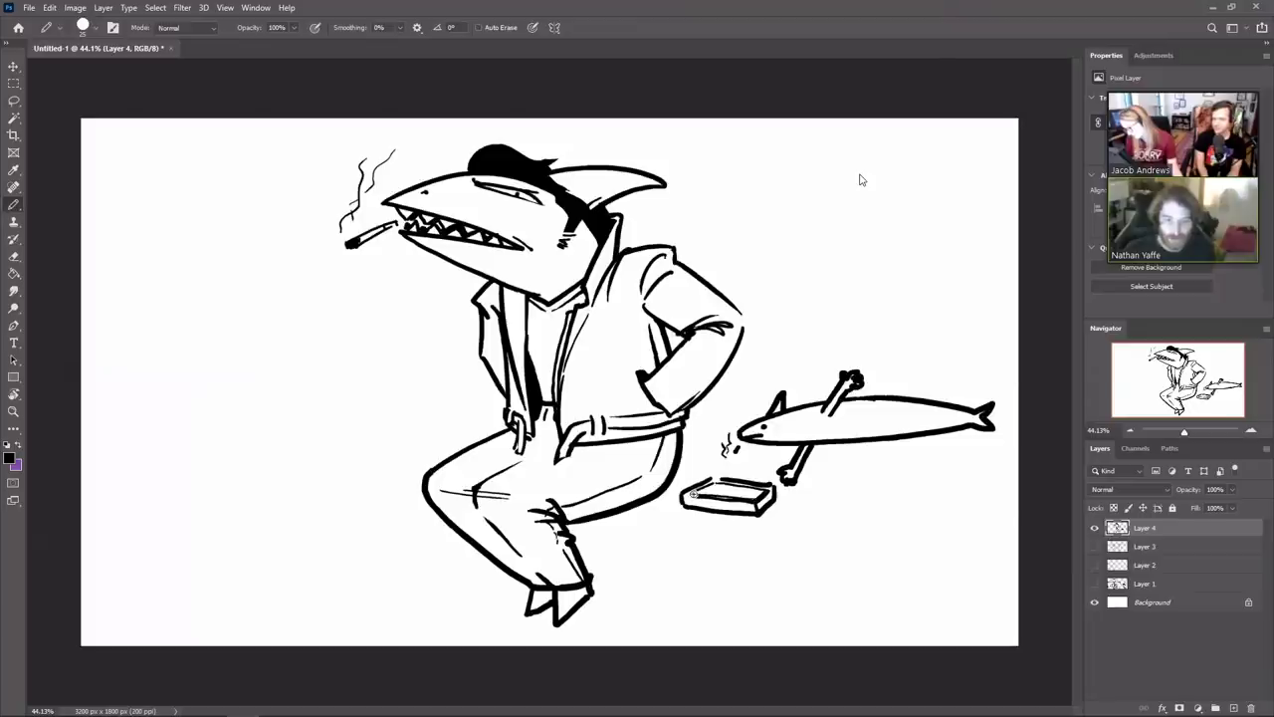
key(e)
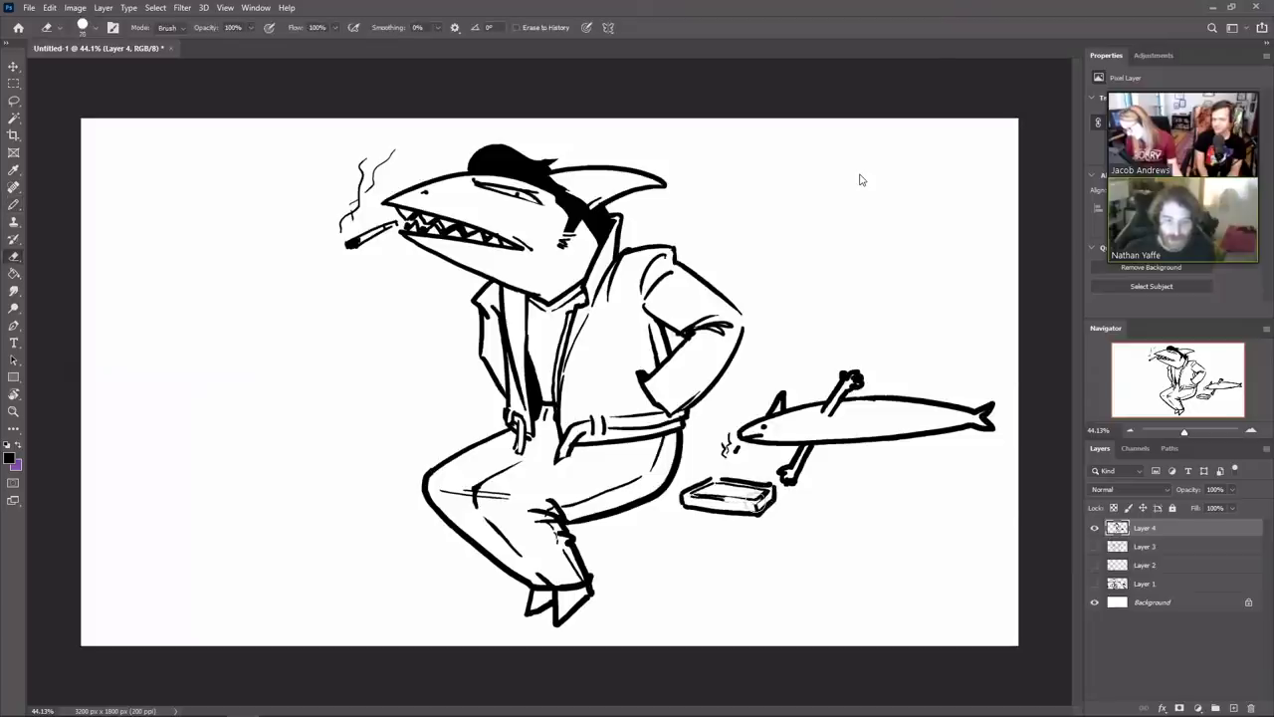
key(b)
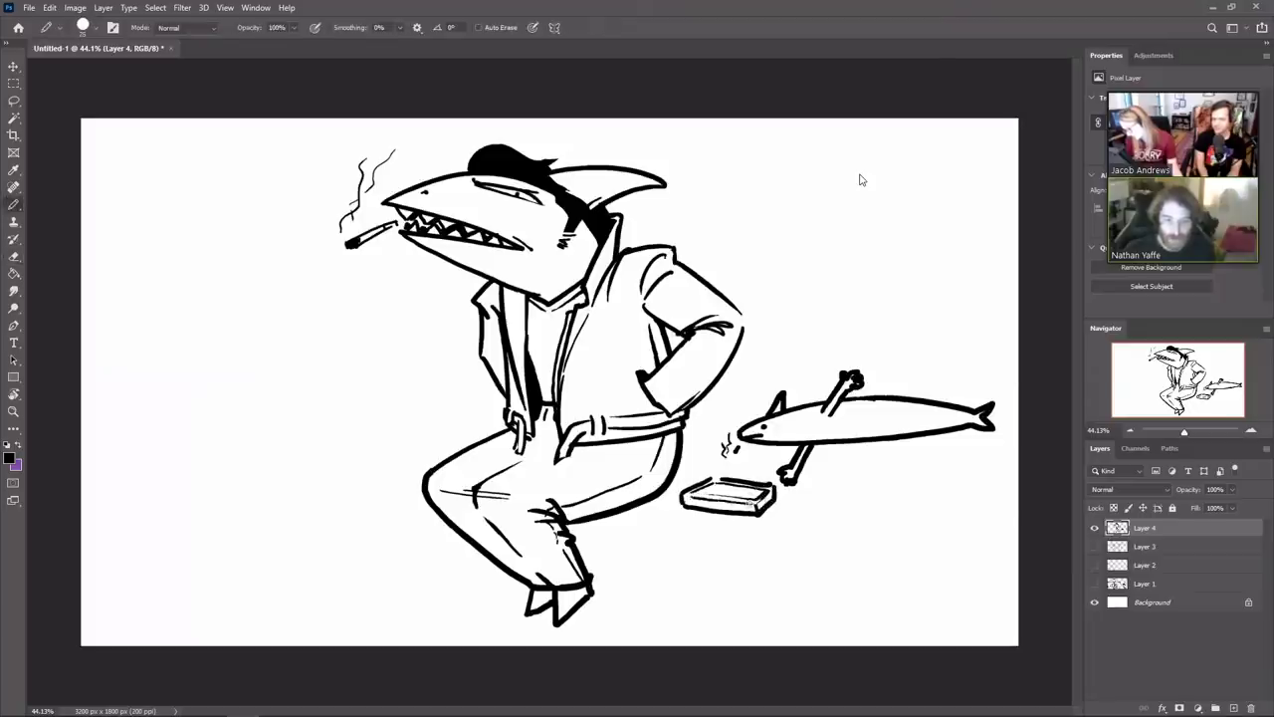
drag(710, 489, 737, 497)
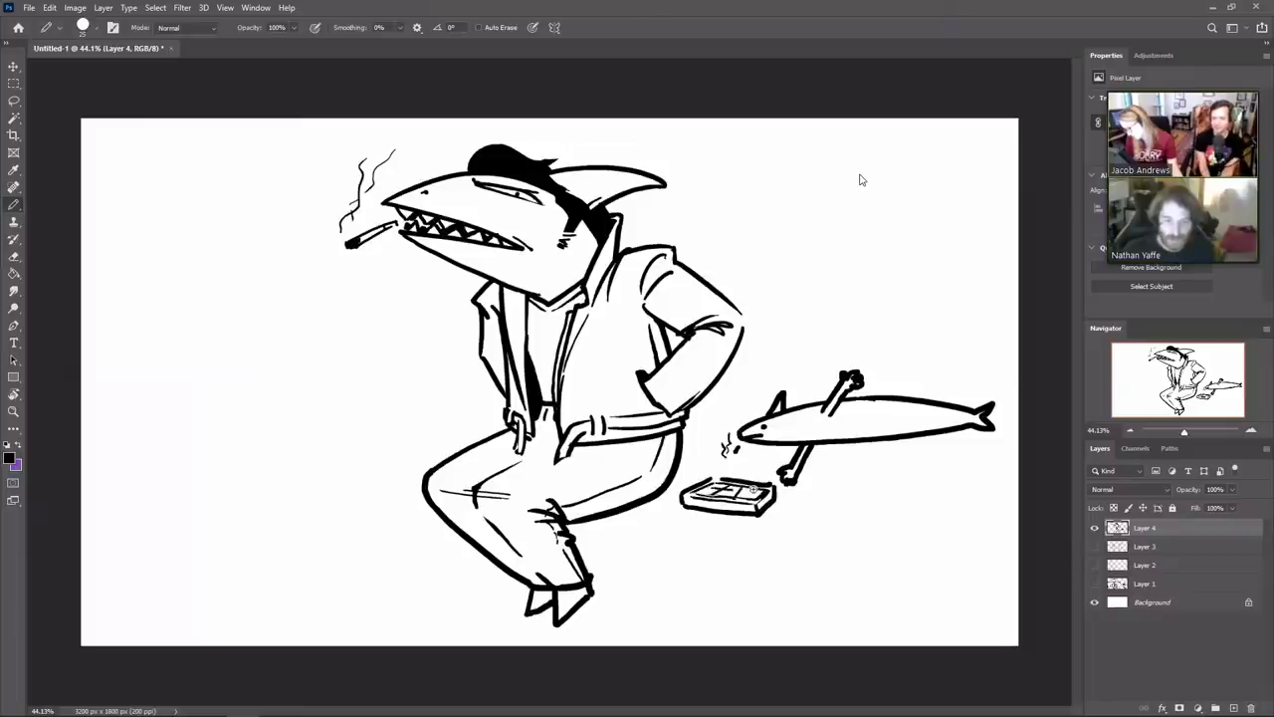
drag(750, 486, 730, 496)
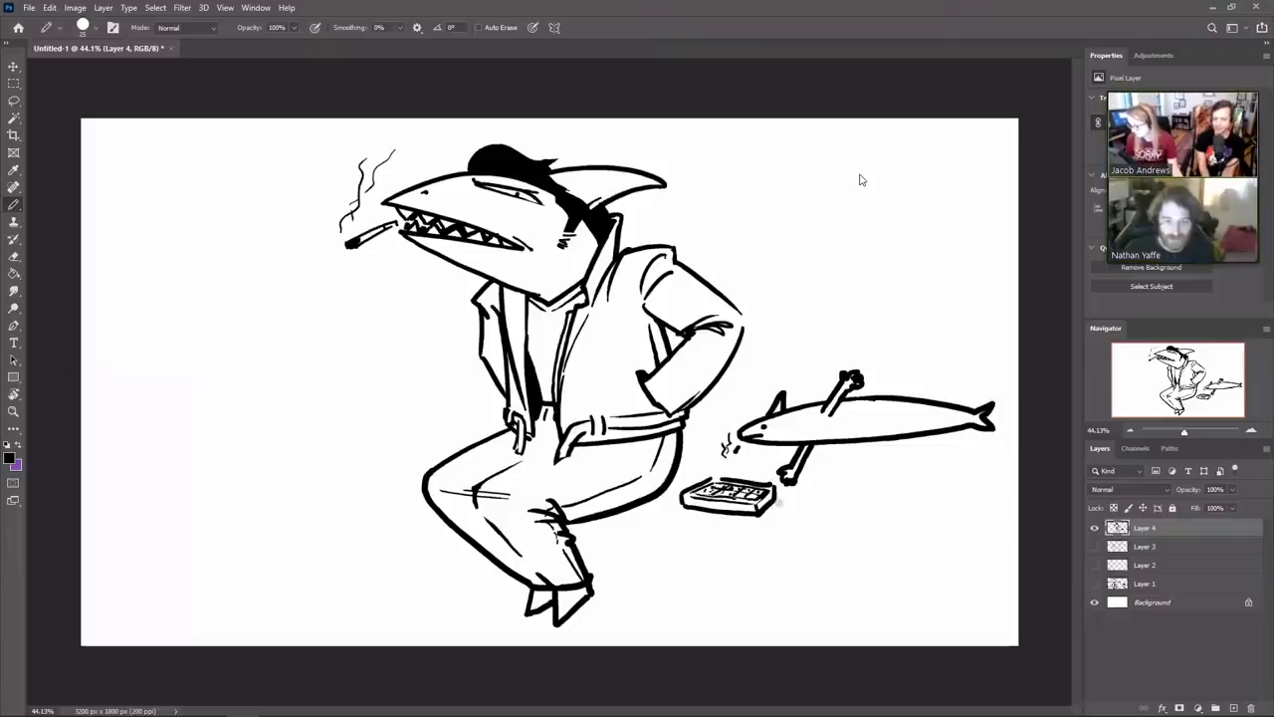
Draw the long edges of the stone steps to the right of the seated shark, plus short edge lines behind its hip
mouse_move(782, 501)
mouse_down()
mouse_move(843, 505)
mouse_move(625, 514)
mouse_up()
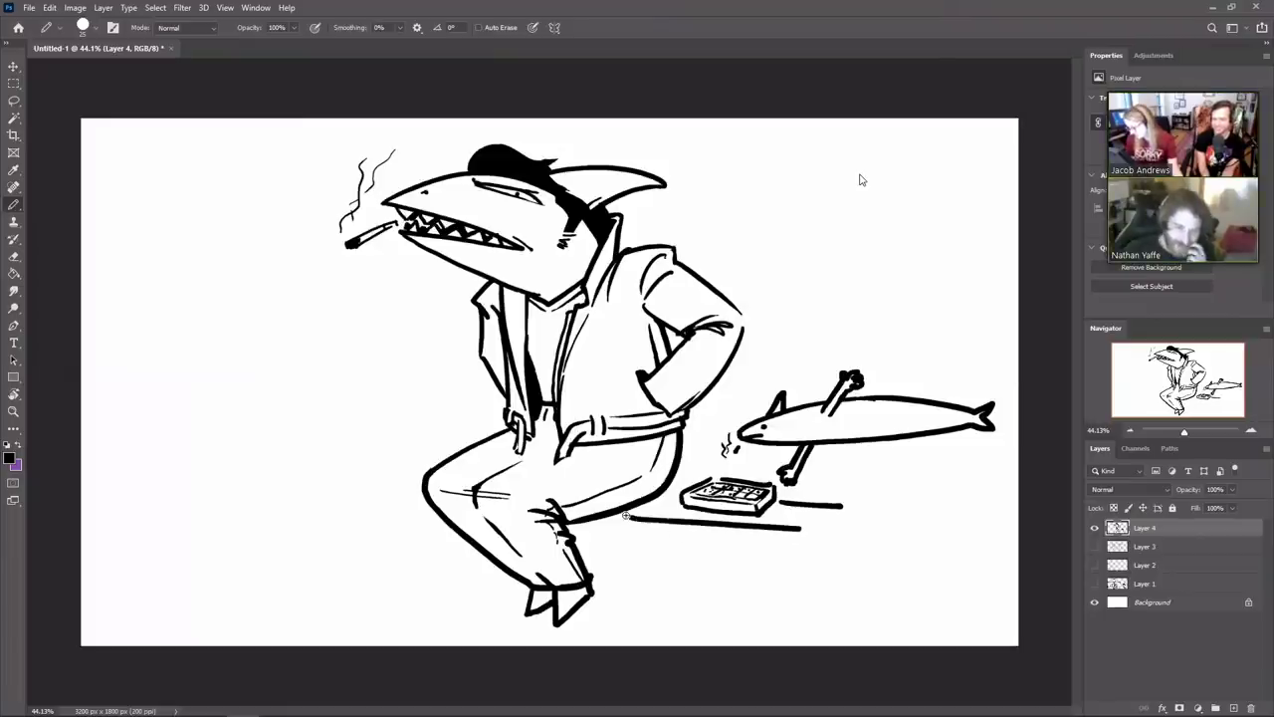
drag(844, 530, 607, 525)
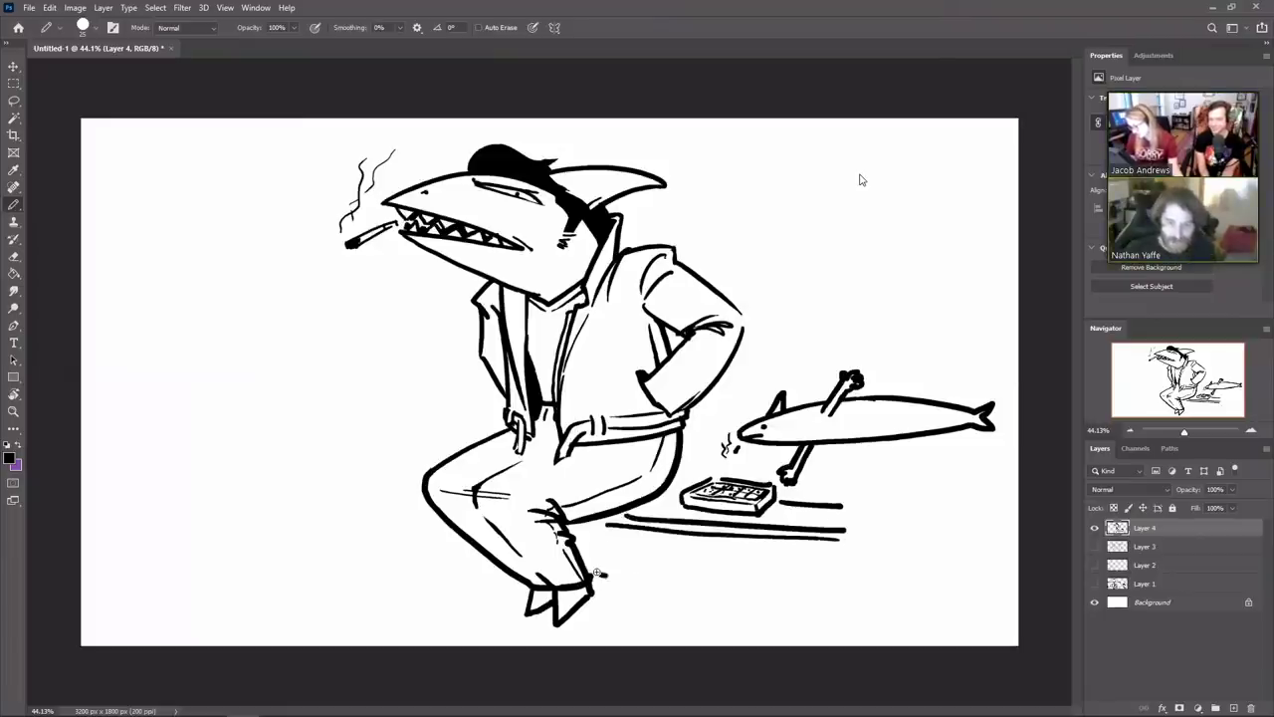
drag(597, 575, 814, 595)
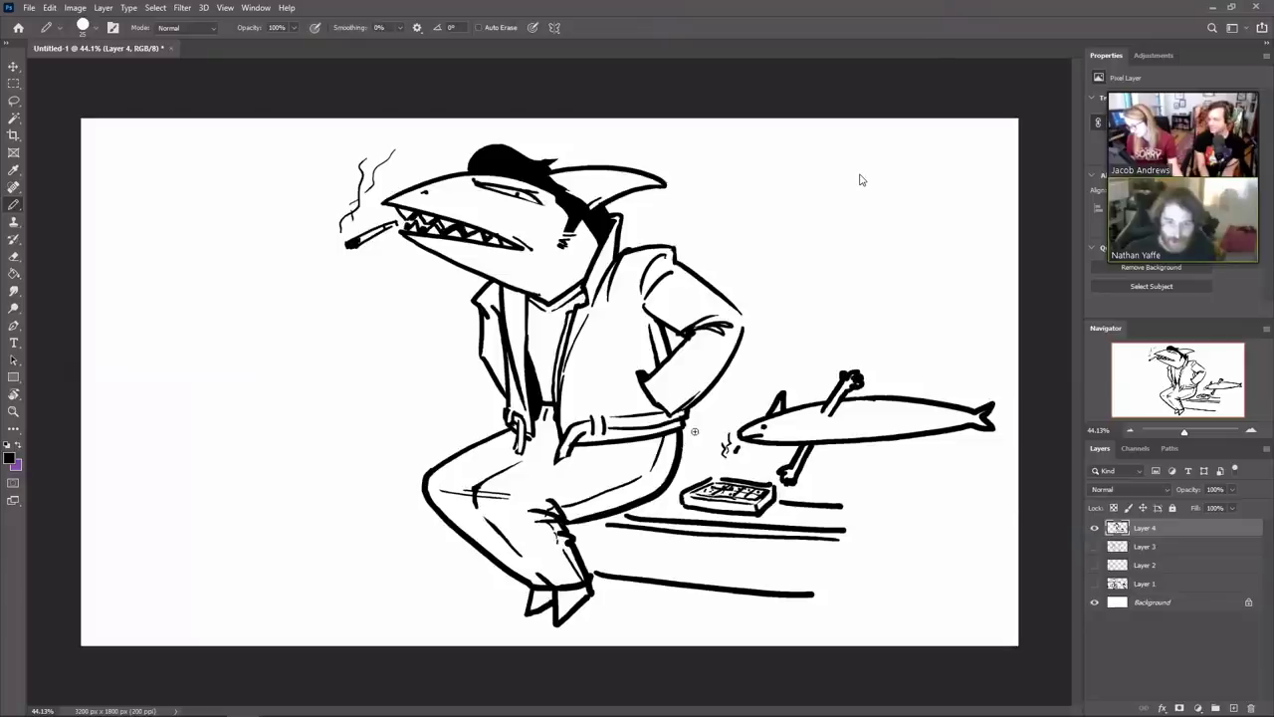
drag(695, 431, 732, 425)
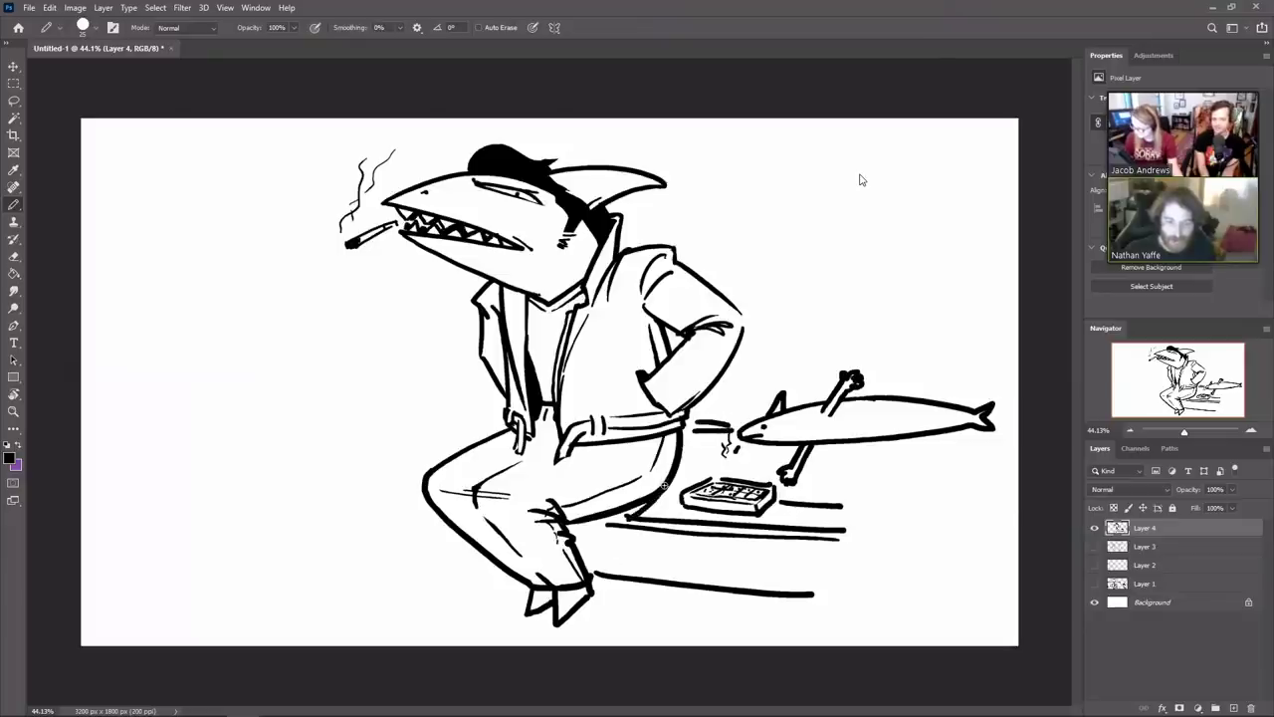
Enclose the area under the step behind the shark's legs, fill it with black and thicken the shadow along the step's underside
mouse_move(634, 534)
mouse_down()
mouse_move(676, 537)
mouse_move(644, 579)
mouse_up()
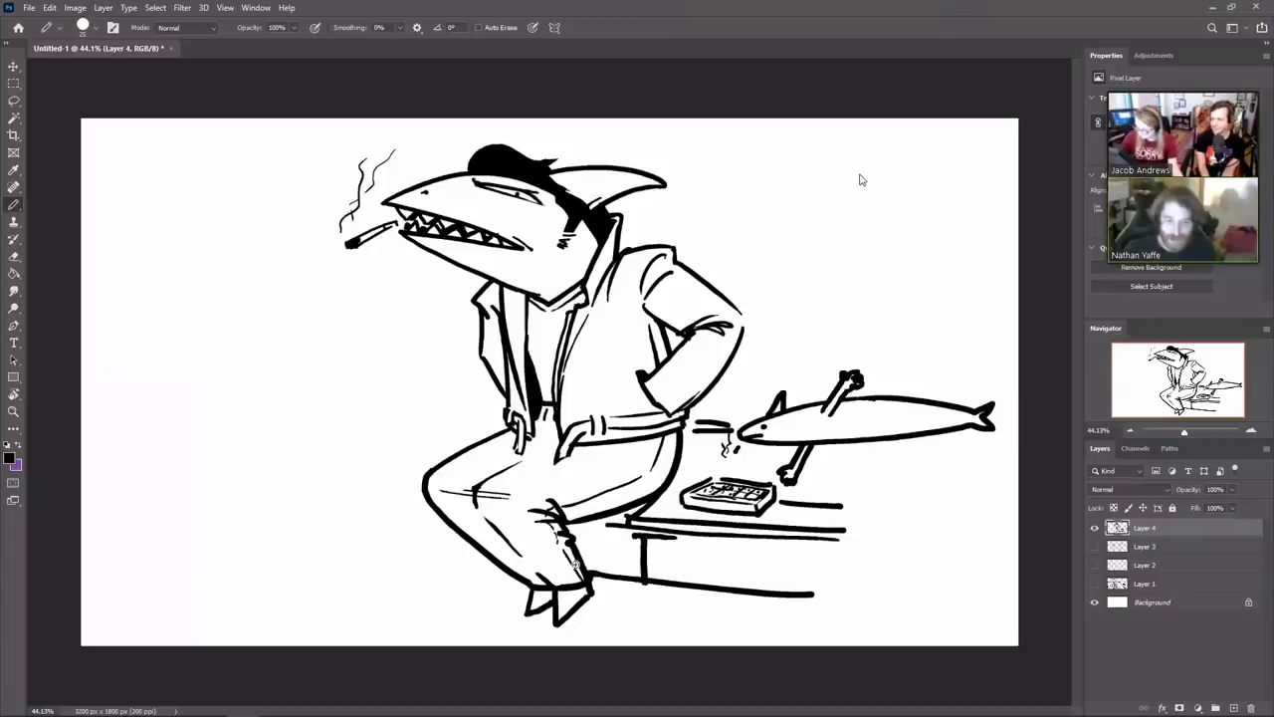
drag(643, 535, 804, 540)
key(g)
click(605, 510)
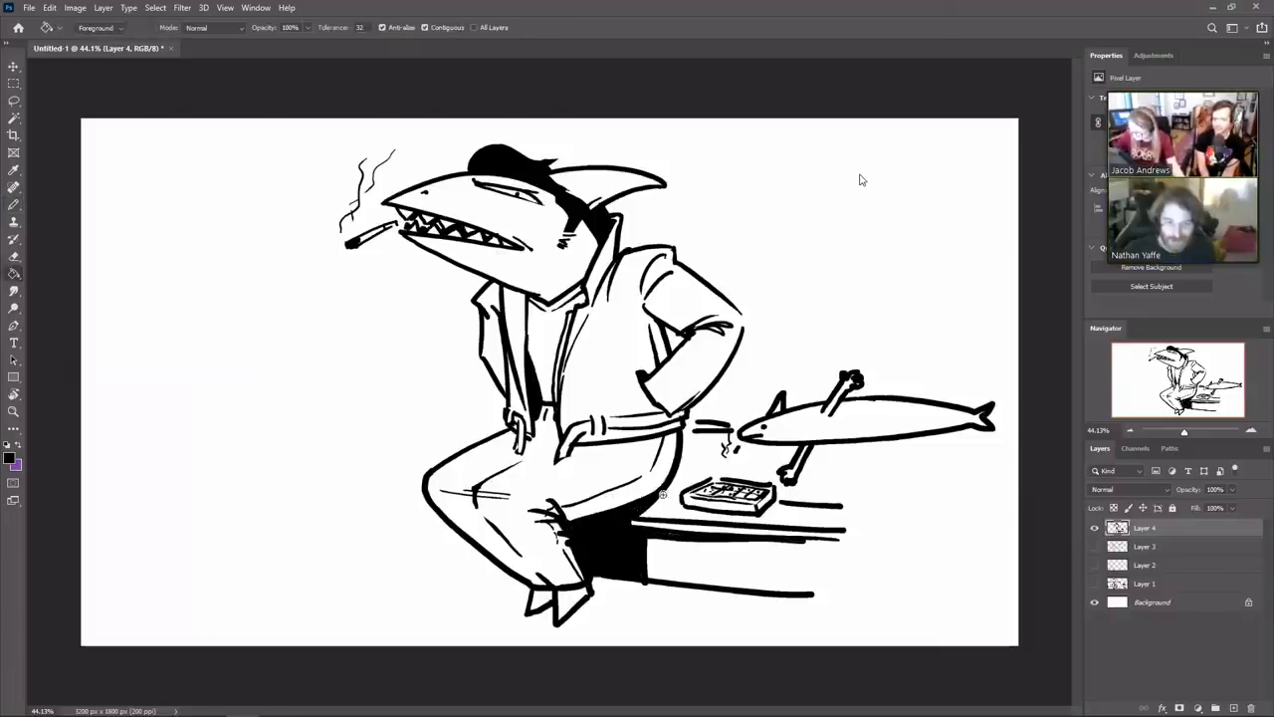
key(b)
drag(643, 538, 822, 546)
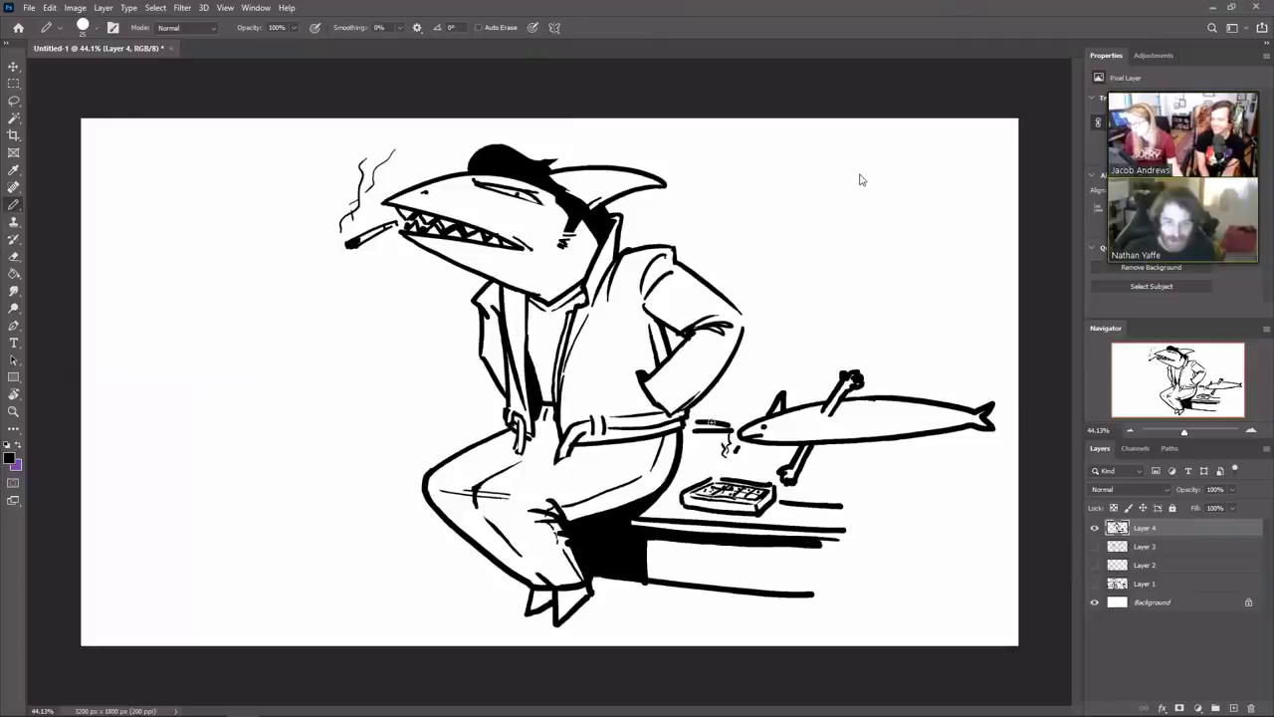
Continue the lower step to the left of the shark's legs and draw the upper step's edge with black shading beneath it
drag(513, 571, 426, 563)
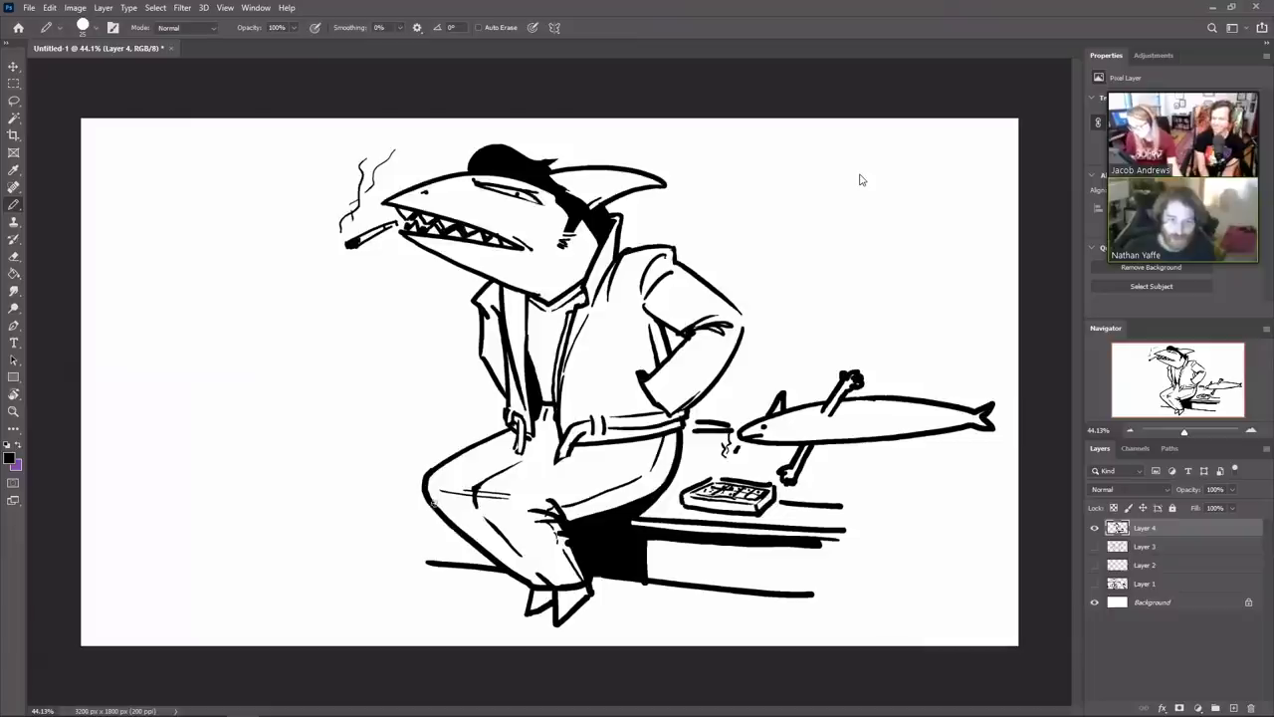
mouse_move(436, 504)
mouse_down()
mouse_move(378, 497)
mouse_move(379, 508)
mouse_up()
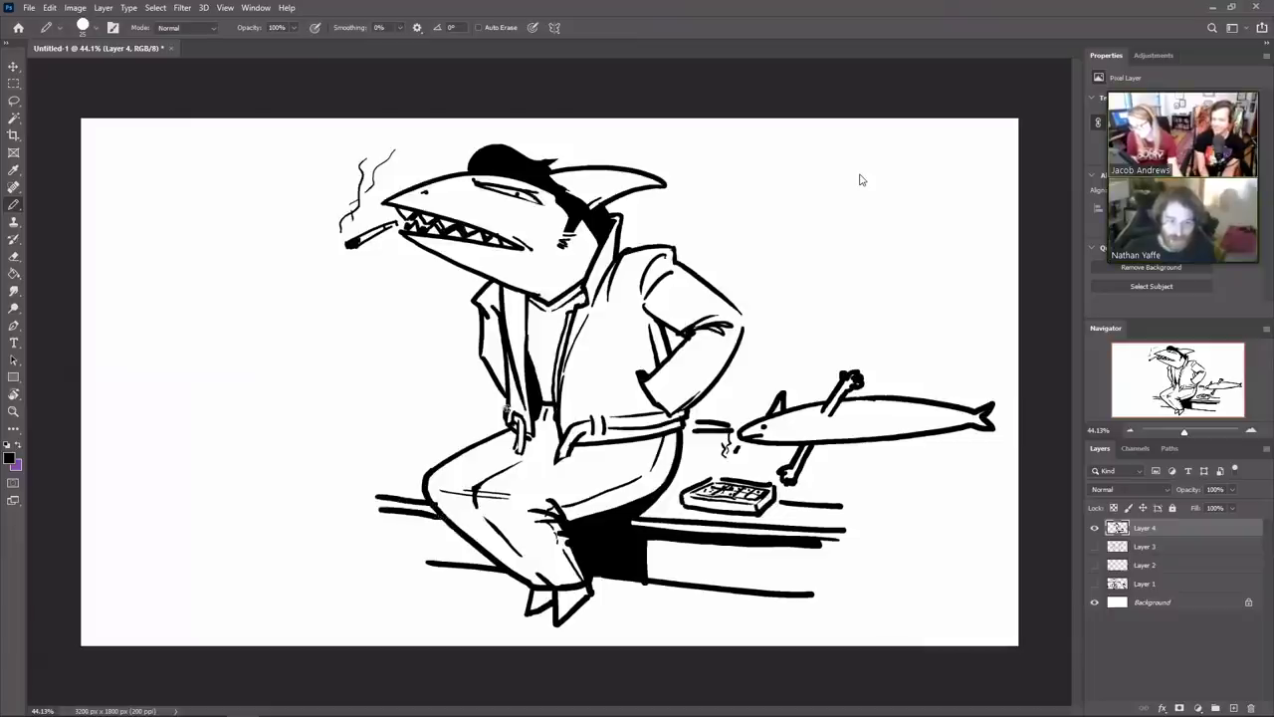
mouse_move(510, 407)
mouse_down()
mouse_move(465, 412)
mouse_move(502, 419)
mouse_move(427, 423)
mouse_up()
drag(508, 428, 448, 424)
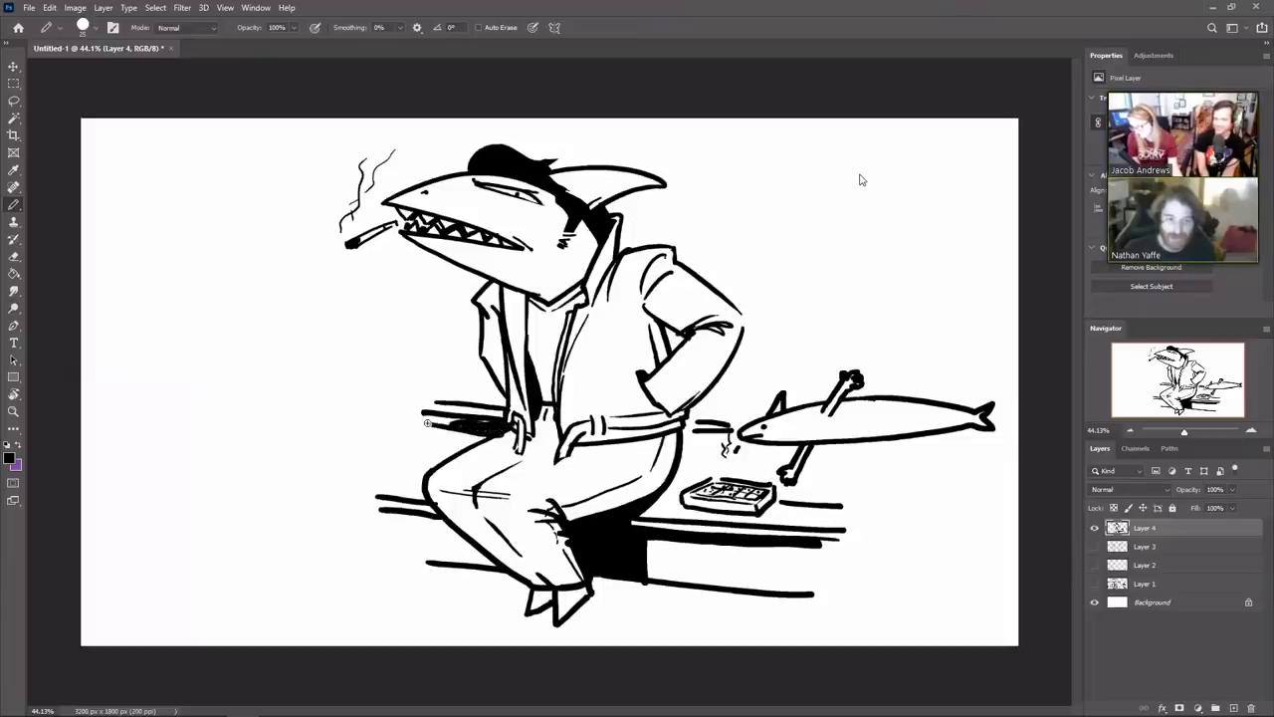
Trim the shading under the upper step and close off the left ends of both steps with corner and side lines
key(e)
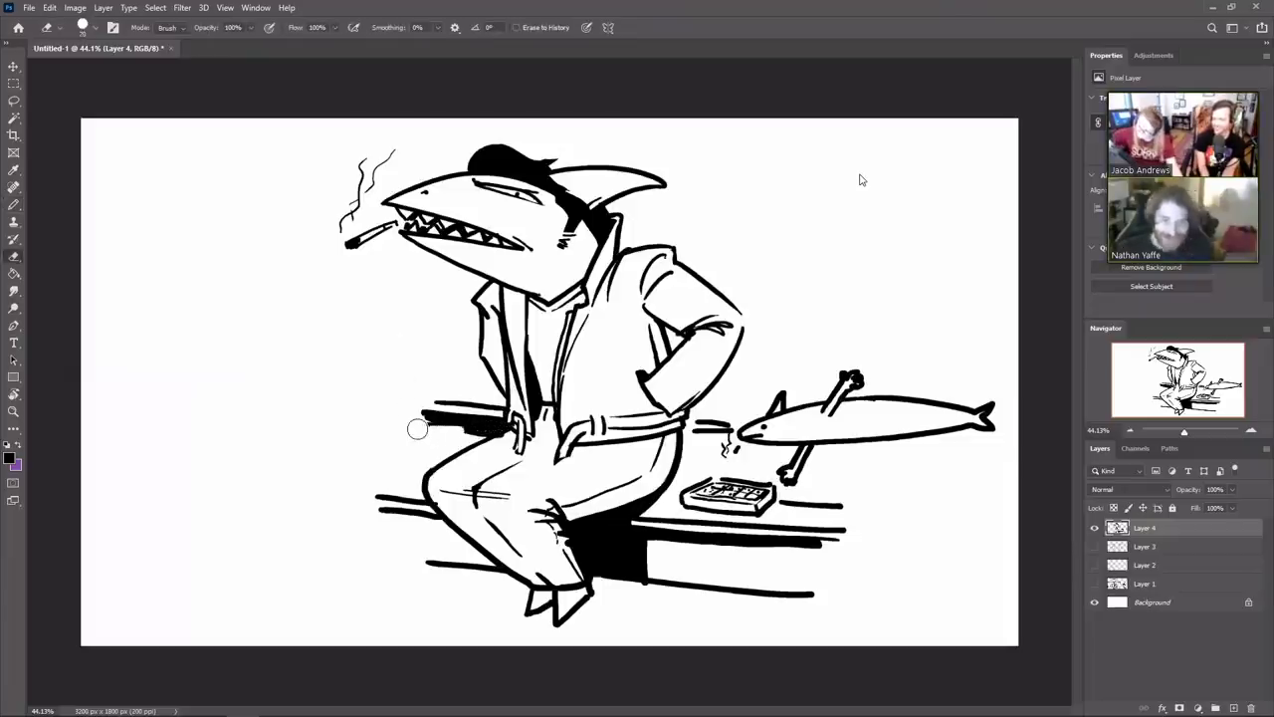
key(b)
mouse_move(434, 401)
mouse_down()
mouse_move(426, 414)
mouse_move(505, 382)
mouse_up()
mouse_move(428, 418)
mouse_down()
mouse_move(429, 458)
mouse_move(373, 495)
mouse_move(395, 557)
mouse_move(452, 568)
mouse_up()
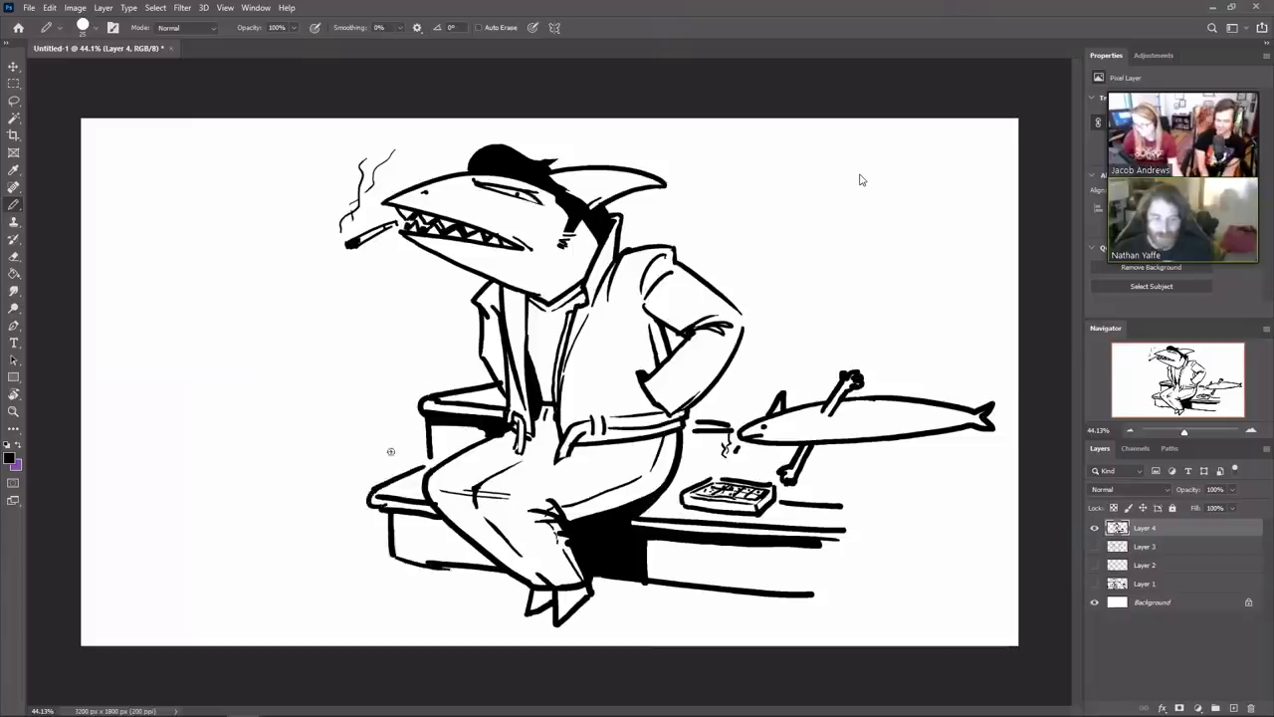
Draw a vertical railing post on the lower step and a handrail ending in a curl beneath the cigarette
mouse_move(382, 468)
mouse_down()
mouse_move(379, 287)
mouse_move(395, 466)
mouse_up()
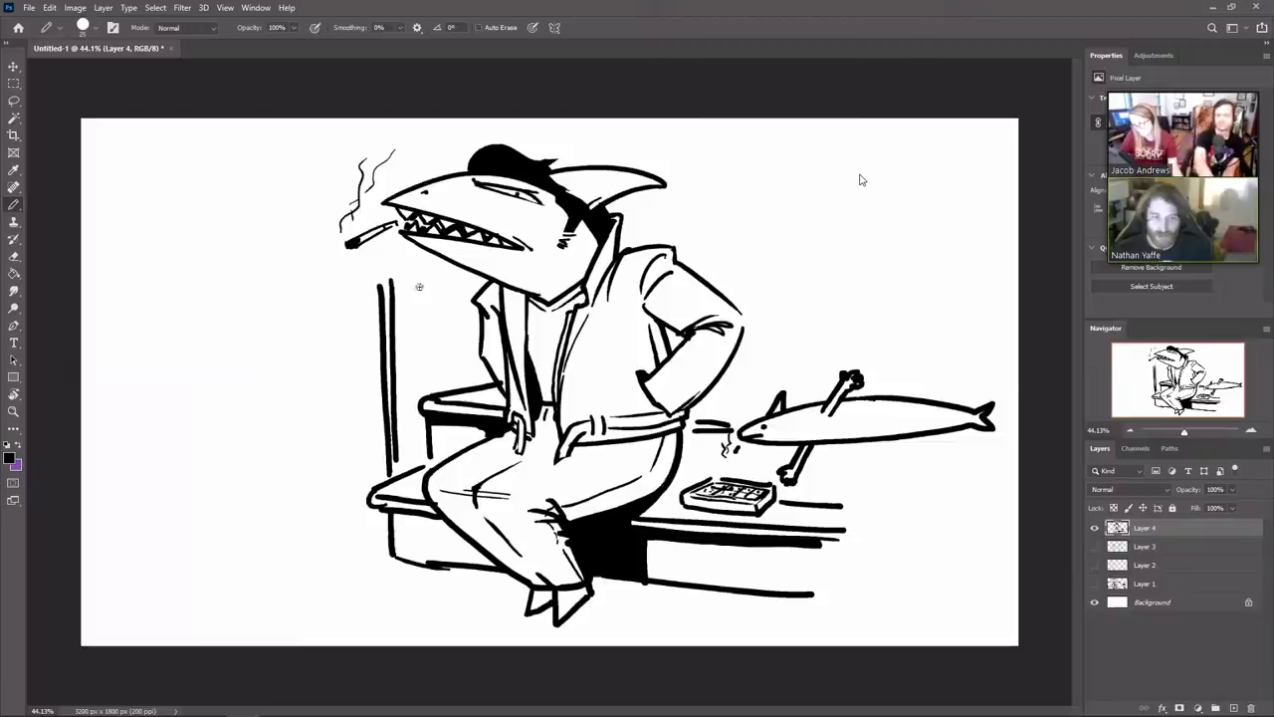
mouse_move(357, 265)
mouse_down()
mouse_move(361, 304)
mouse_move(354, 261)
mouse_move(392, 241)
mouse_up()
mouse_move(347, 306)
mouse_down()
mouse_move(321, 306)
mouse_move(315, 266)
mouse_move(340, 253)
mouse_move(344, 291)
mouse_up()
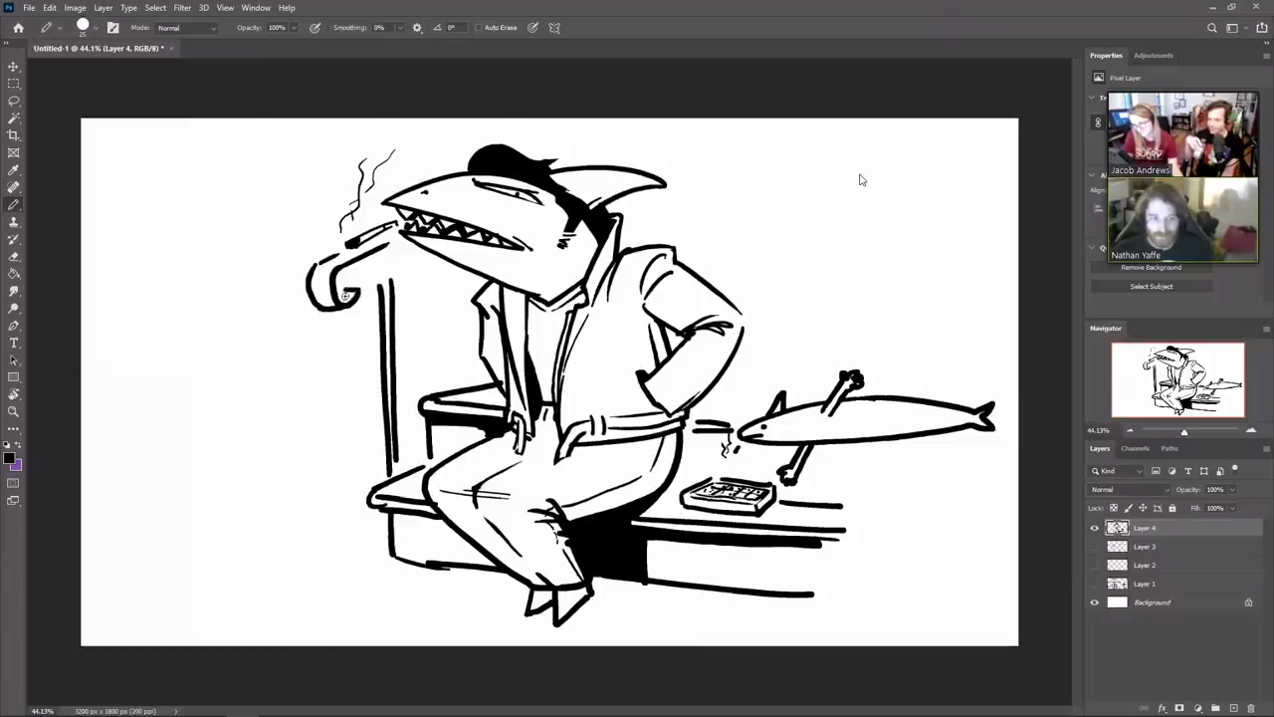
Shade the front railing post in black and draw a second post from the shark's jaw down to the upper step
mouse_move(376, 245)
mouse_down()
mouse_move(379, 313)
mouse_move(392, 325)
mouse_up()
drag(380, 249, 385, 446)
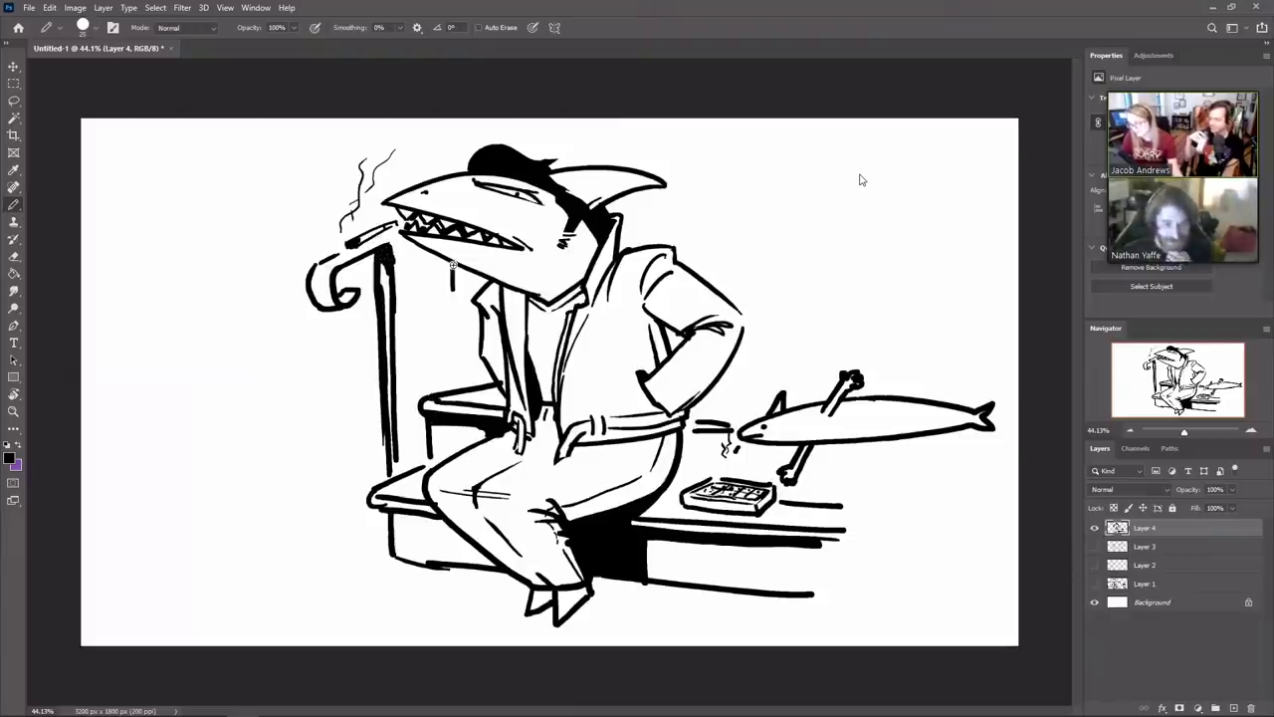
mouse_move(453, 264)
mouse_down()
mouse_move(453, 382)
mouse_move(465, 378)
mouse_up()
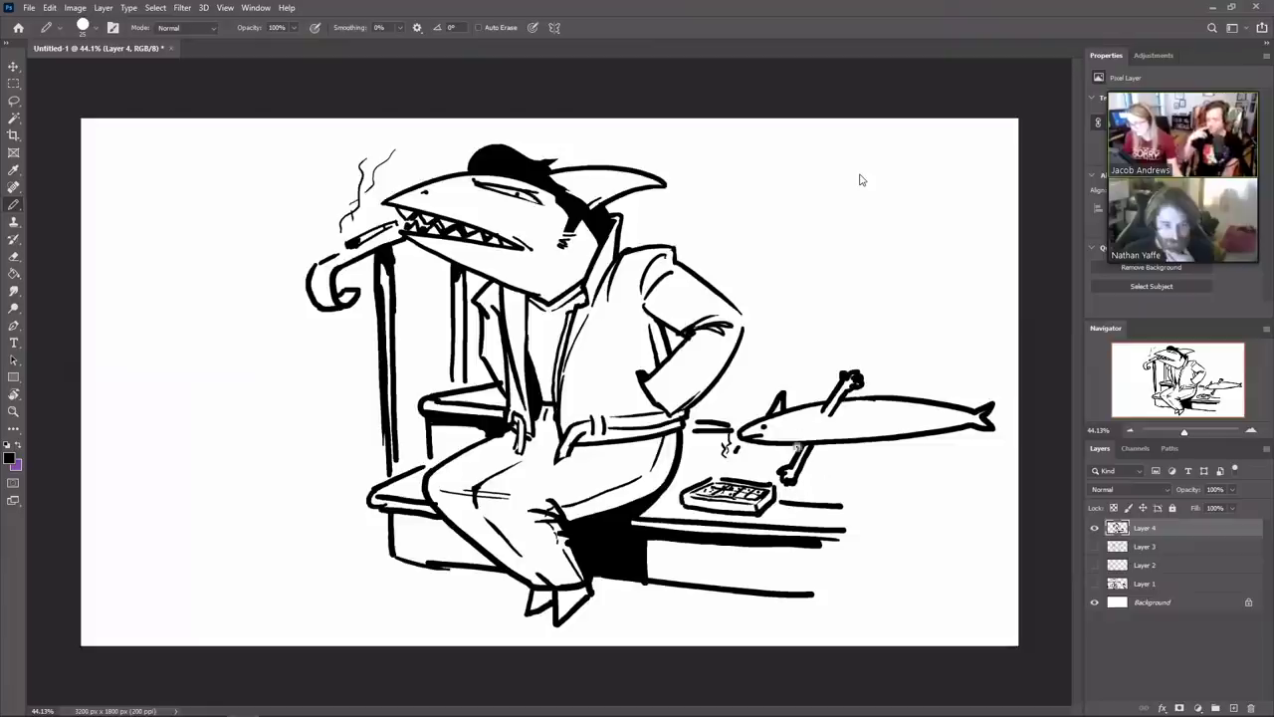
Lasso the small shark floating beside the steps and delete it from the drawing
key(l)
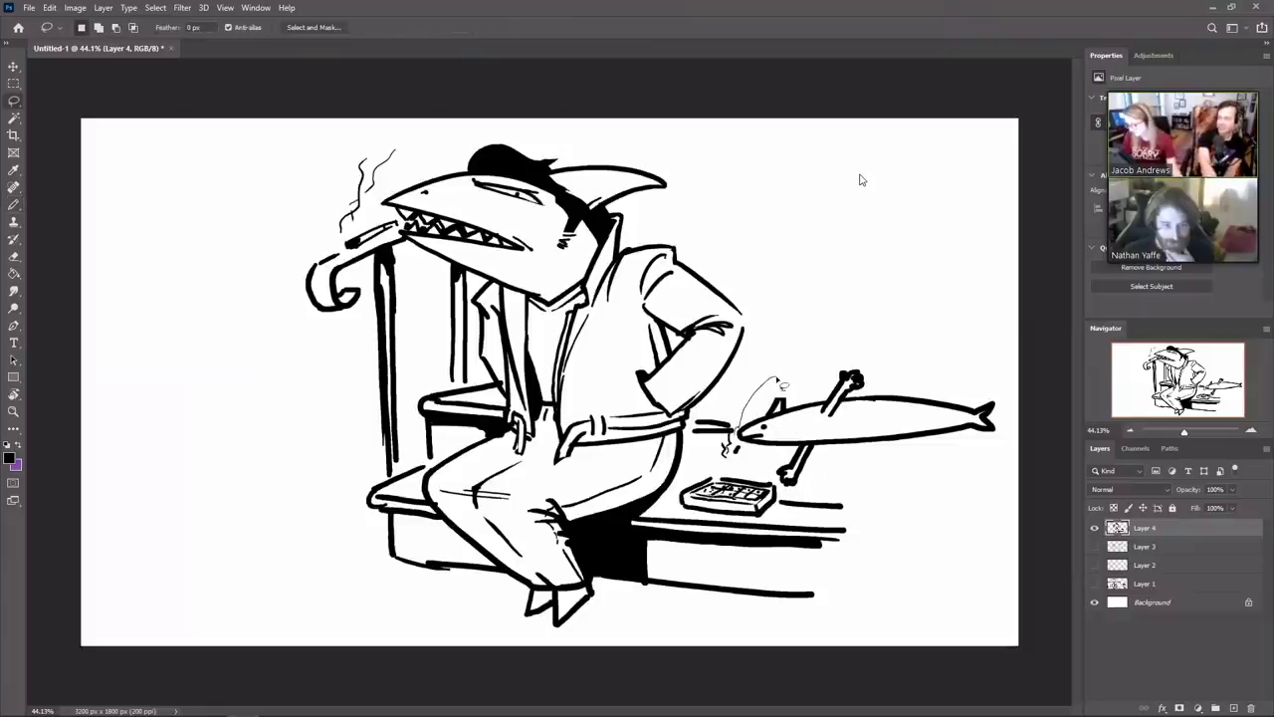
mouse_move(773, 488)
mouse_down()
mouse_move(941, 489)
mouse_move(957, 350)
mouse_move(786, 376)
mouse_up()
key(Delete)
key(ctrl+d)
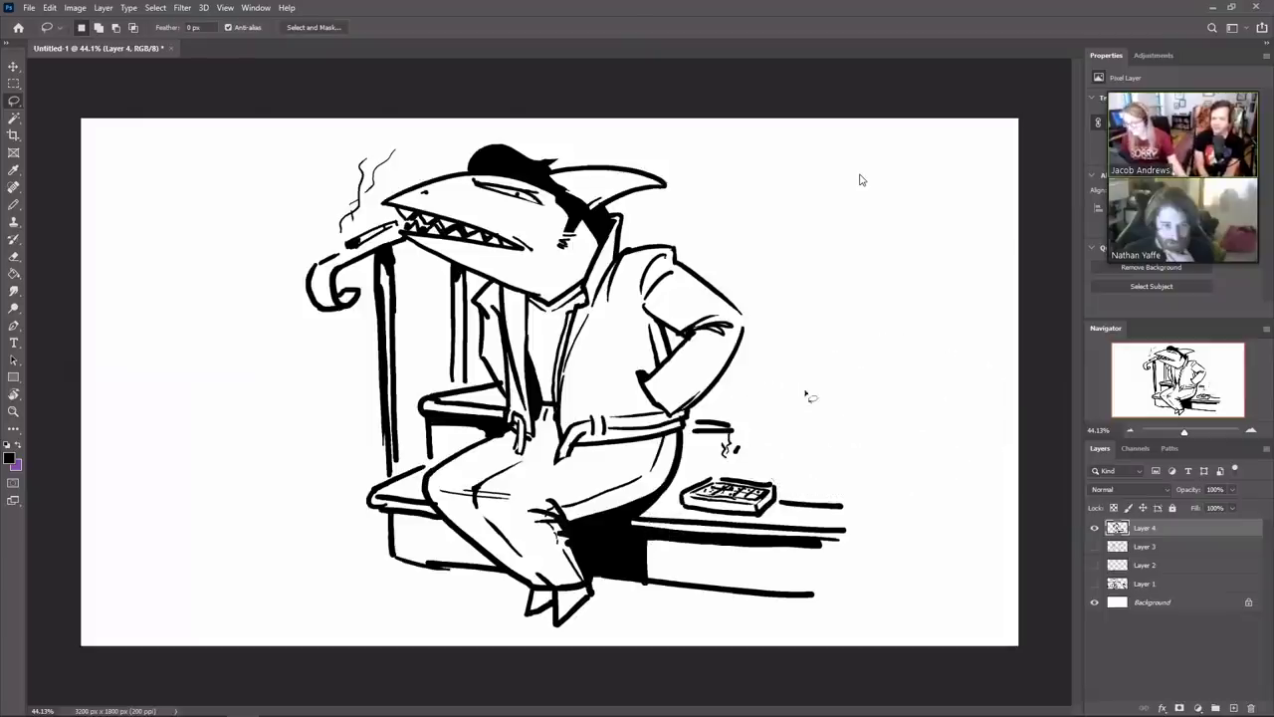
Extend the upper step's edge to the right of the large shark's waist and shade beneath it in black
key(b)
drag(691, 423, 788, 434)
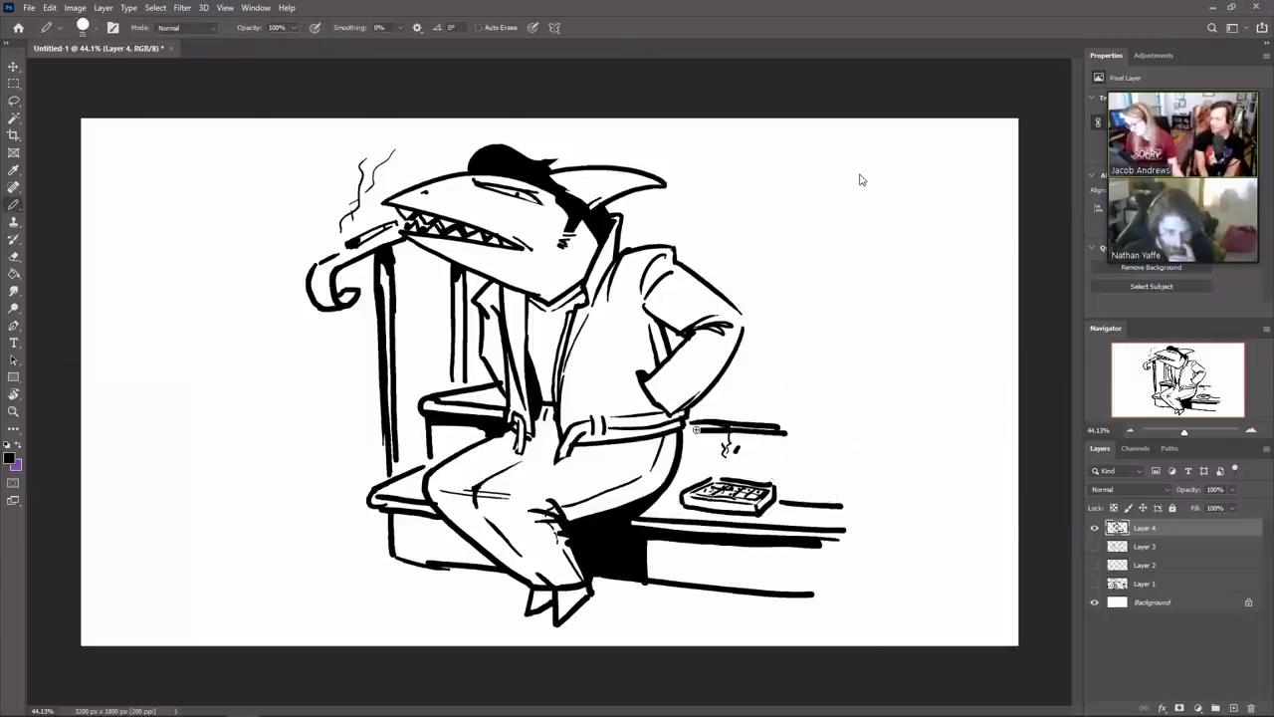
key(e)
drag(698, 428, 786, 431)
key(b)
drag(693, 428, 786, 432)
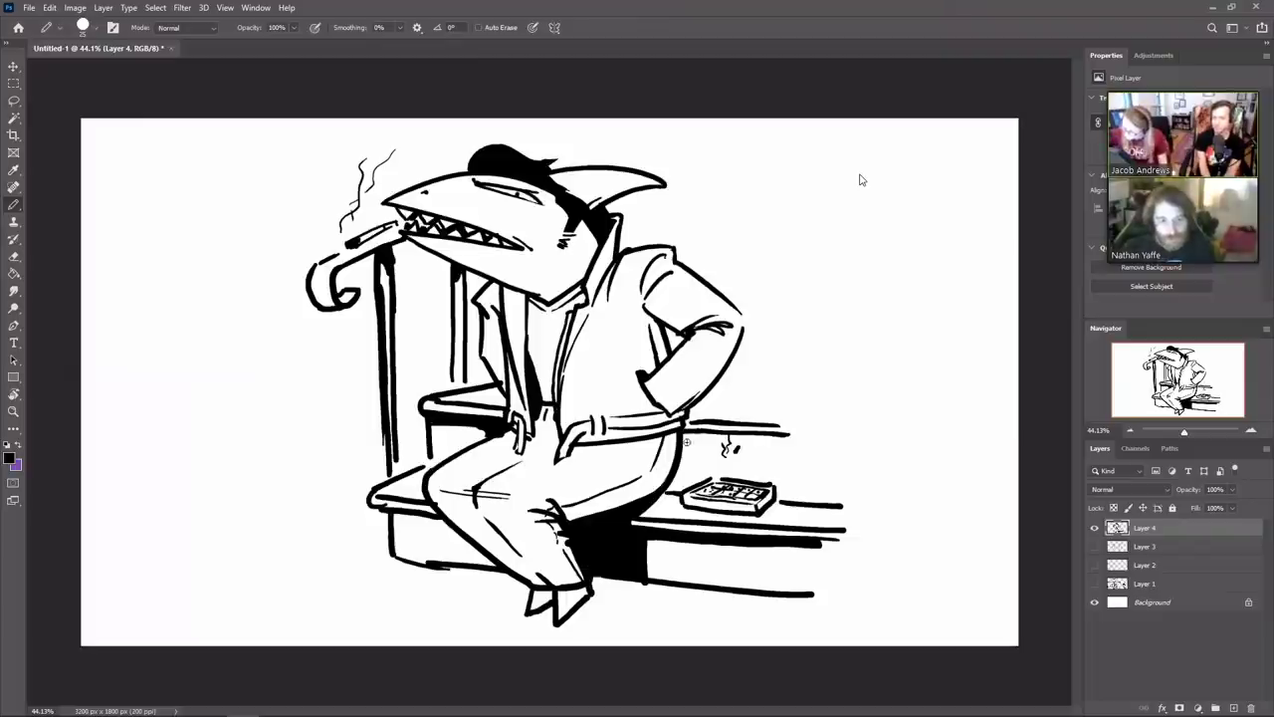
mouse_move(685, 439)
mouse_down()
mouse_move(812, 439)
mouse_move(687, 438)
mouse_move(728, 436)
mouse_up()
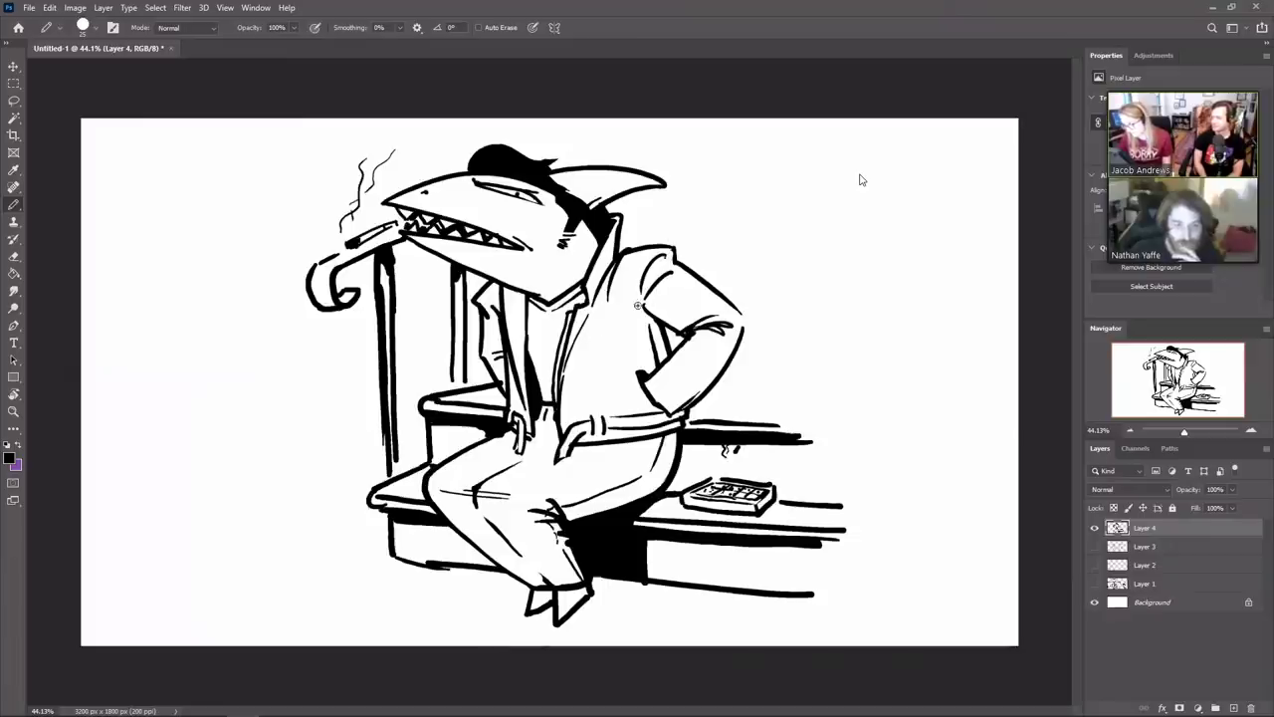
Add black folds at the armpit, inner contour lines along the bent sleeve, and a line along the handrail
mouse_move(645, 313)
mouse_down()
mouse_move(666, 351)
mouse_move(645, 312)
mouse_move(643, 333)
mouse_move(646, 285)
mouse_move(623, 261)
mouse_move(712, 306)
mouse_up()
drag(671, 391, 718, 342)
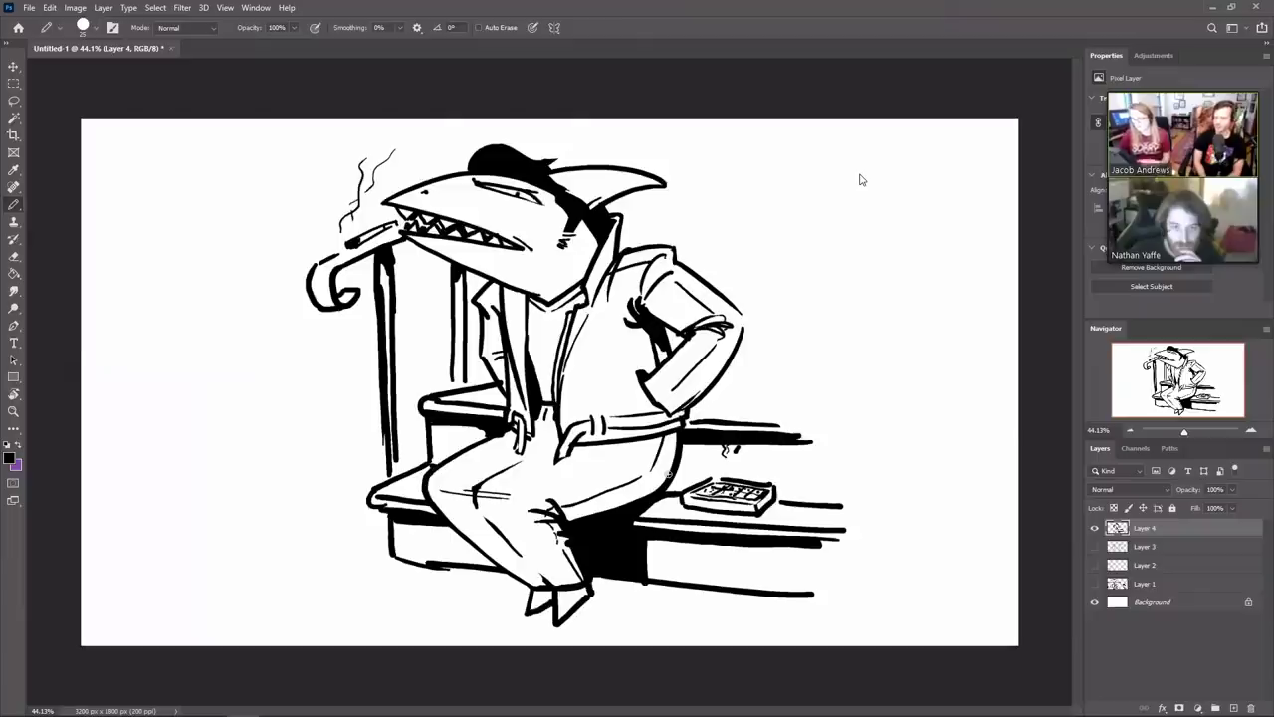
mouse_move(329, 273)
mouse_down()
mouse_move(331, 303)
mouse_move(398, 236)
mouse_up()
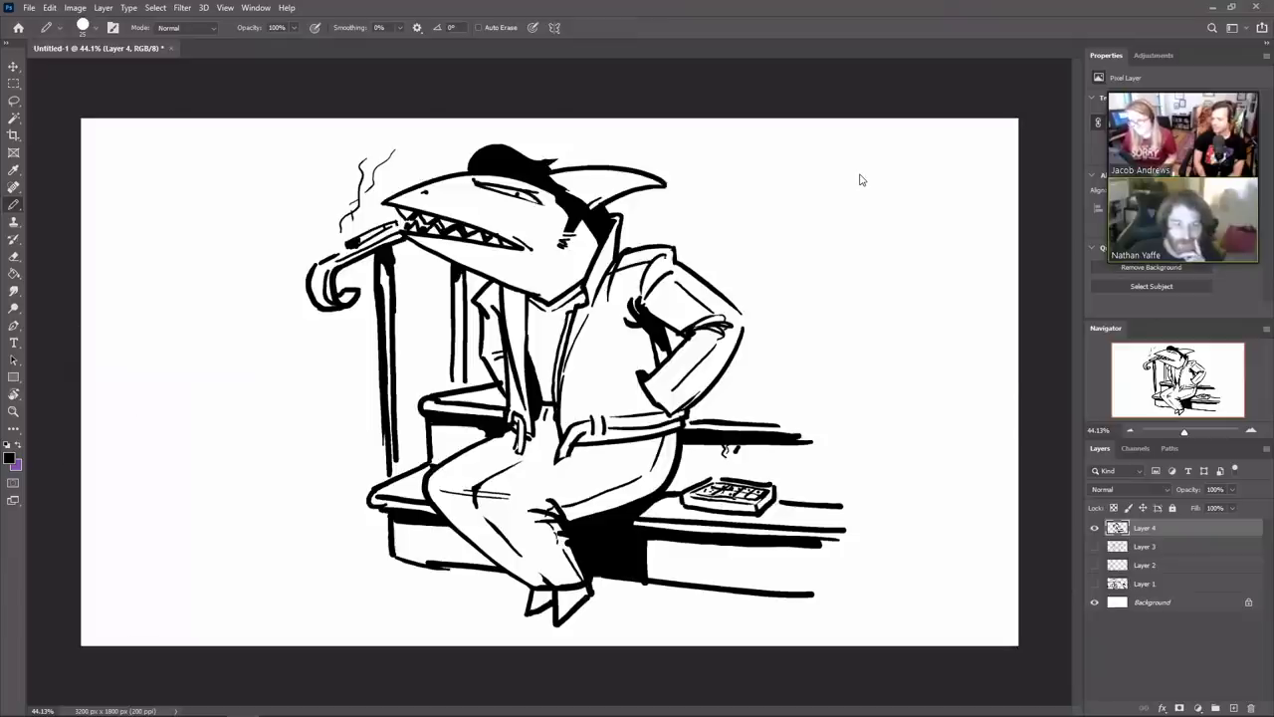
Scale the whole drawing down proportionally to about 89% to free space beneath it
key(v)
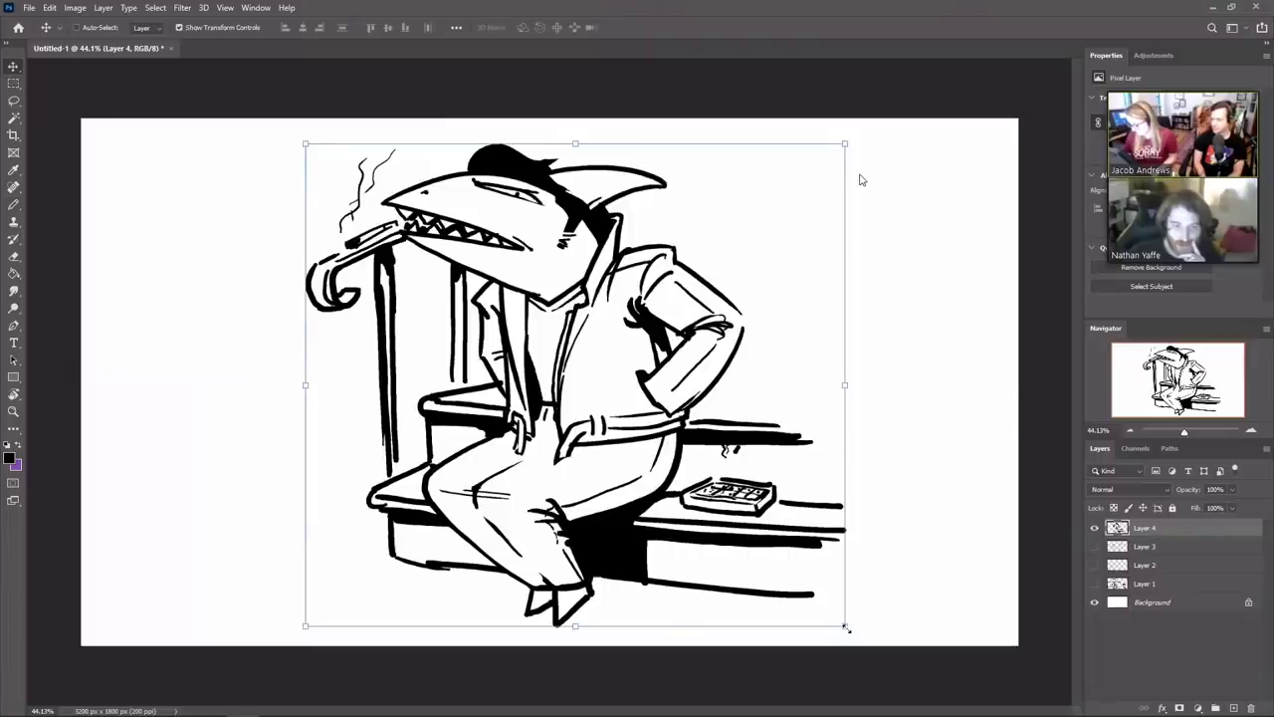
drag(846, 627, 787, 569)
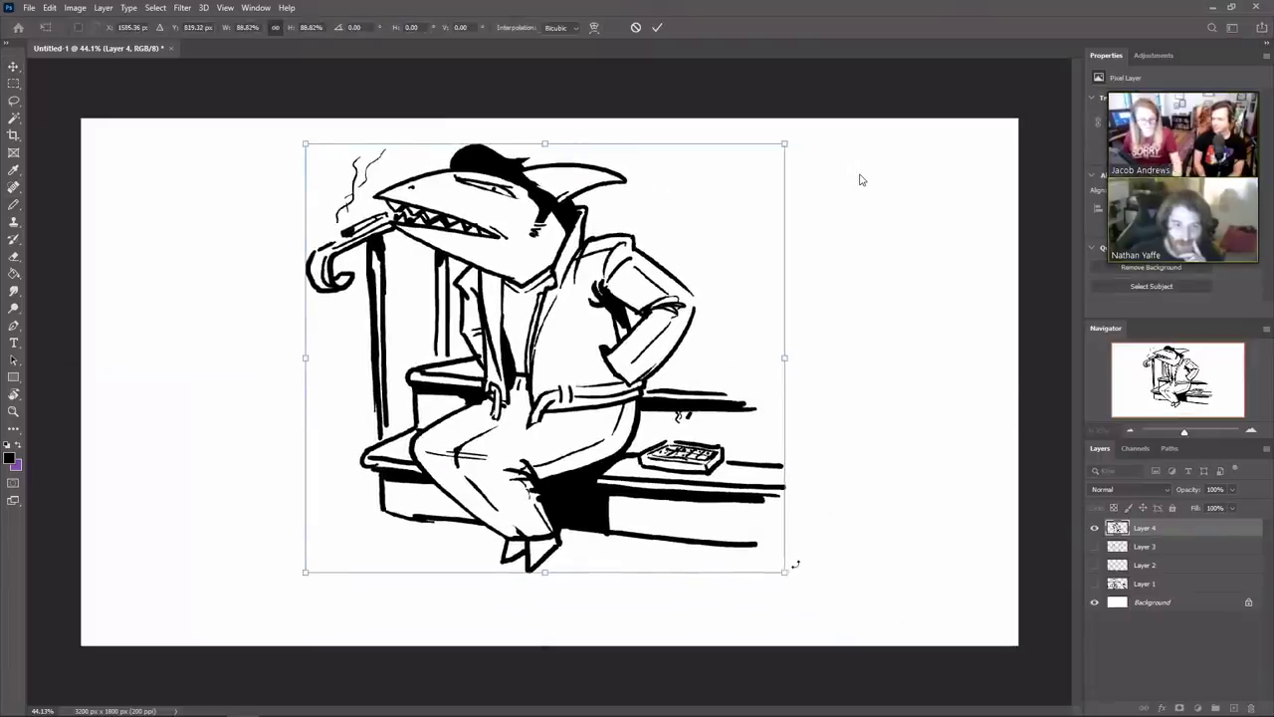
key(Return)
Hand-letter the caption "ANARCHY NIGHT, AMIRIGHT?" in black capitals beneath the cartoon
key(b)
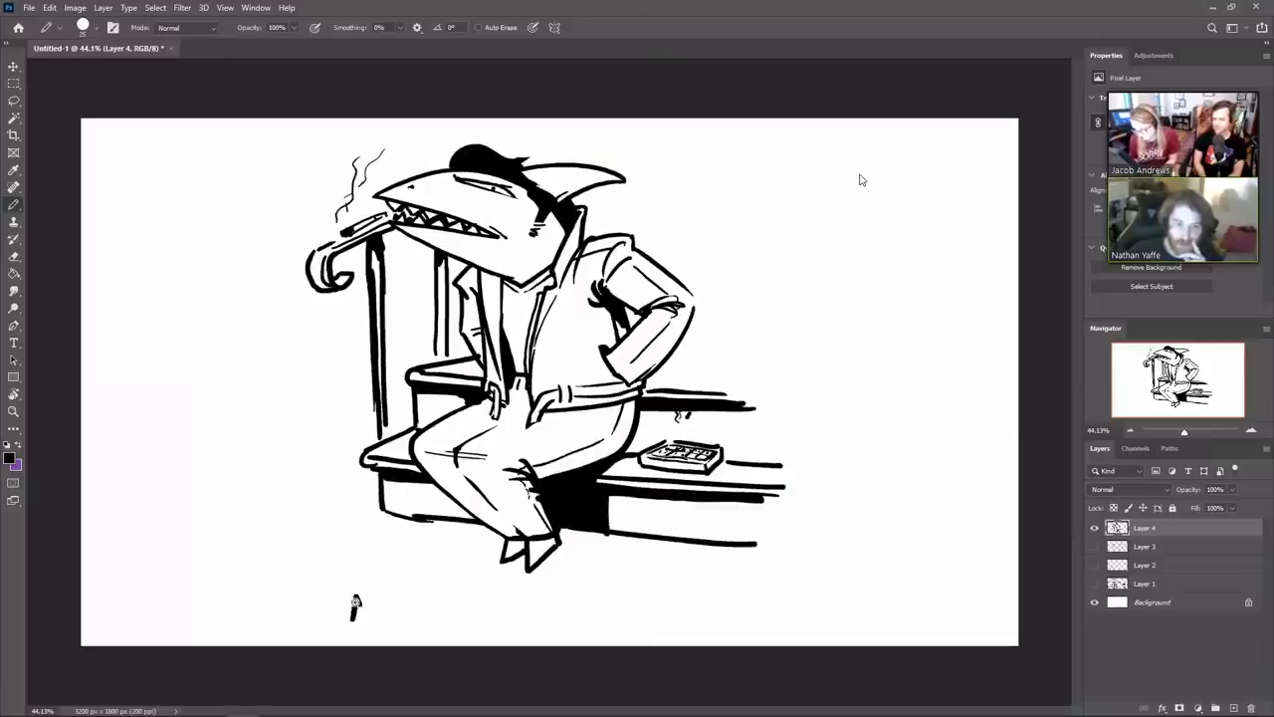
mouse_move(358, 595)
mouse_down()
mouse_move(369, 619)
mouse_move(398, 600)
mouse_move(406, 621)
mouse_move(458, 619)
mouse_move(466, 595)
mouse_move(472, 619)
mouse_move(525, 619)
mouse_up()
mouse_move(526, 619)
mouse_down()
mouse_move(527, 595)
mouse_move(533, 619)
mouse_up()
mouse_move(550, 596)
mouse_down()
mouse_move(544, 617)
mouse_move(565, 619)
mouse_up()
mouse_move(565, 607)
mouse_down()
mouse_move(584, 619)
mouse_move(603, 595)
mouse_up()
mouse_move(595, 595)
mouse_down()
mouse_move(599, 623)
mouse_move(633, 596)
mouse_up()
mouse_move(633, 595)
mouse_down()
mouse_move(642, 619)
mouse_move(675, 617)
mouse_up()
mouse_move(683, 595)
mouse_down()
mouse_move(682, 617)
mouse_move(754, 605)
mouse_up()
mouse_move(754, 595)
mouse_down()
mouse_move(754, 617)
mouse_move(770, 593)
mouse_up()
mouse_move(765, 594)
mouse_down()
mouse_move(764, 617)
mouse_move(780, 602)
mouse_up()
click(779, 611)
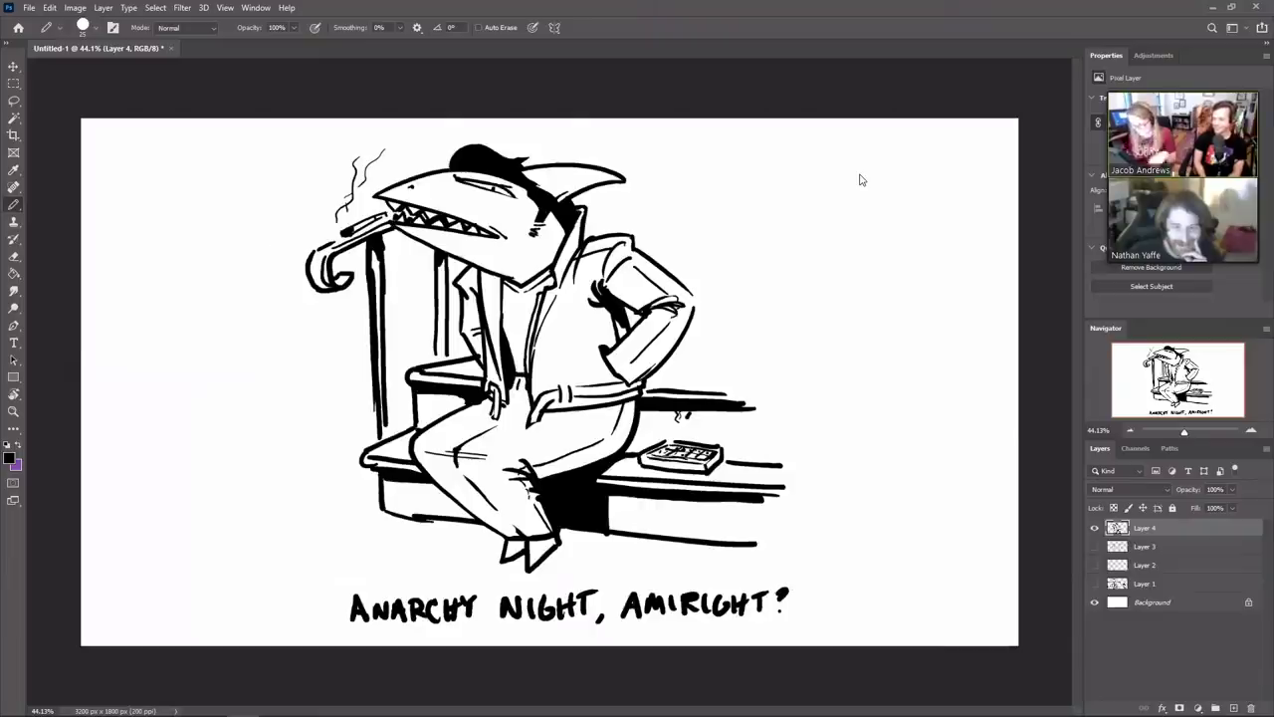
Lasso the word "AMIRIGHT?" in the caption, delete it and clear the selection
key(l)
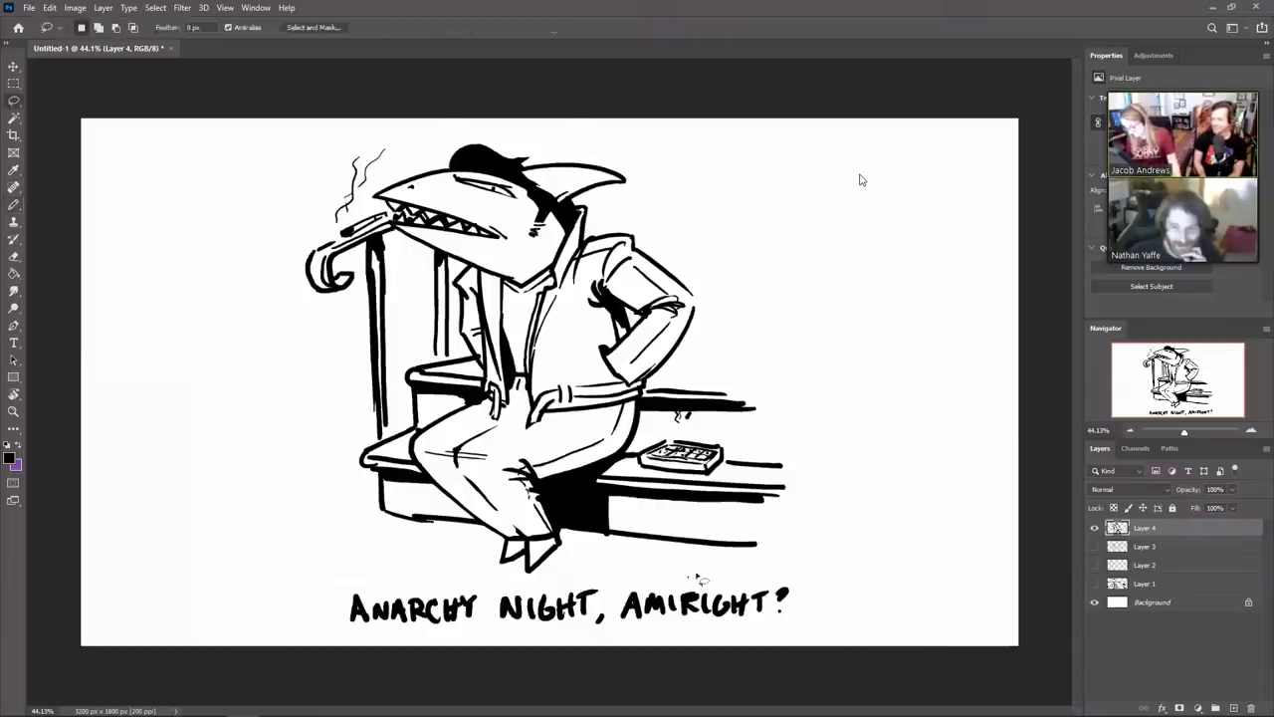
mouse_move(698, 569)
mouse_down()
mouse_move(645, 570)
mouse_move(730, 639)
mouse_move(788, 559)
mouse_move(687, 564)
mouse_up()
key(Delete)
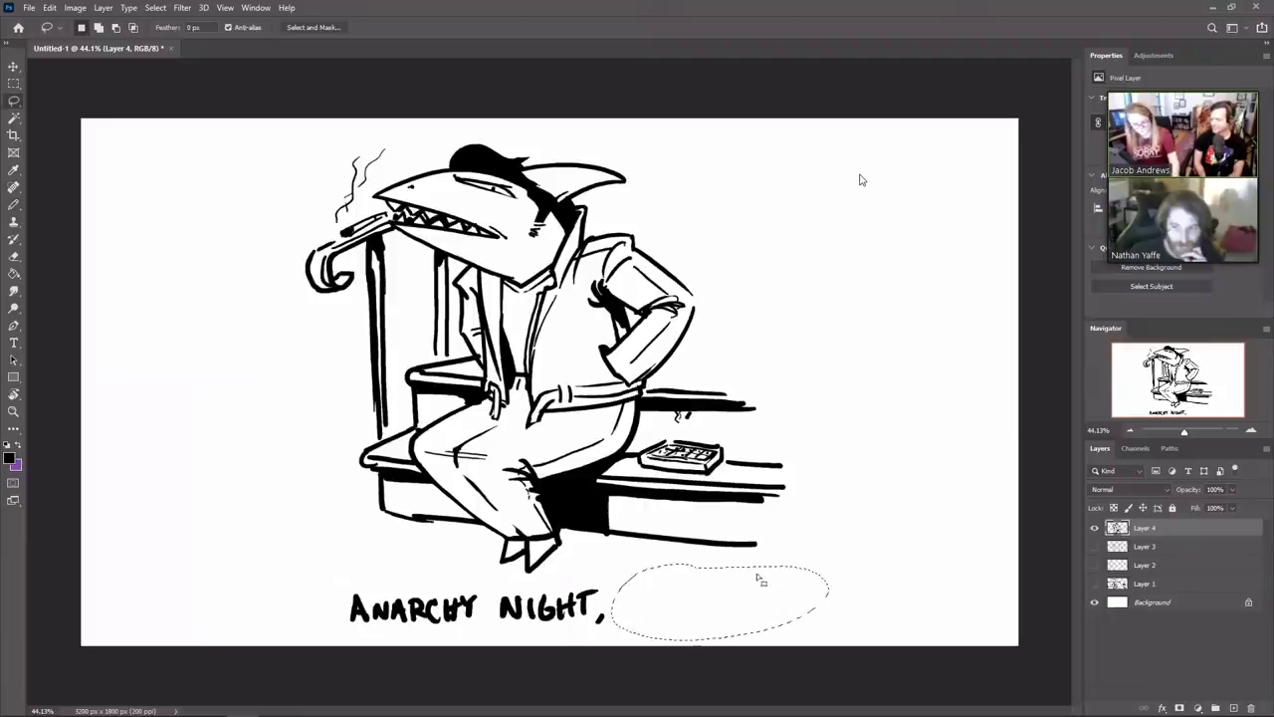
key(ctrl+d)
Hand-letter "OOH HAHA." after "ANARCHY NIGHT," to complete the caption
key(b)
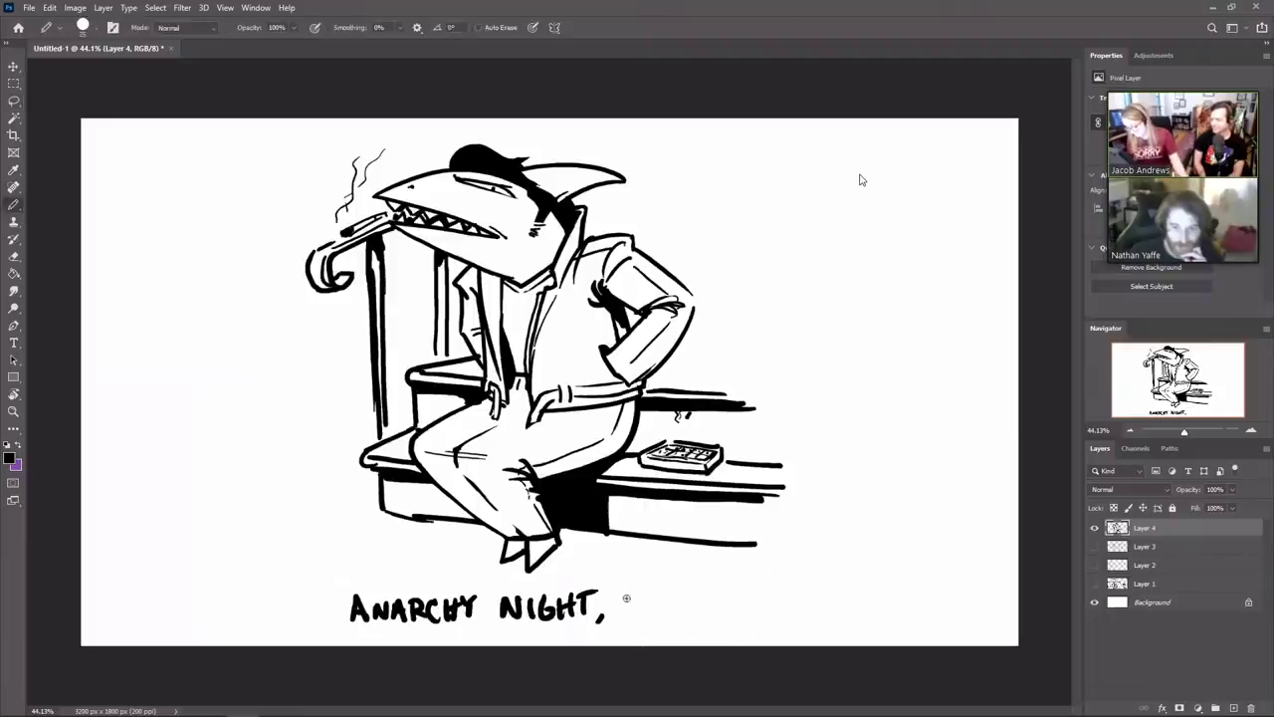
mouse_move(631, 594)
mouse_down()
mouse_move(685, 615)
mouse_move(723, 593)
mouse_move(772, 593)
mouse_move(784, 609)
mouse_up()
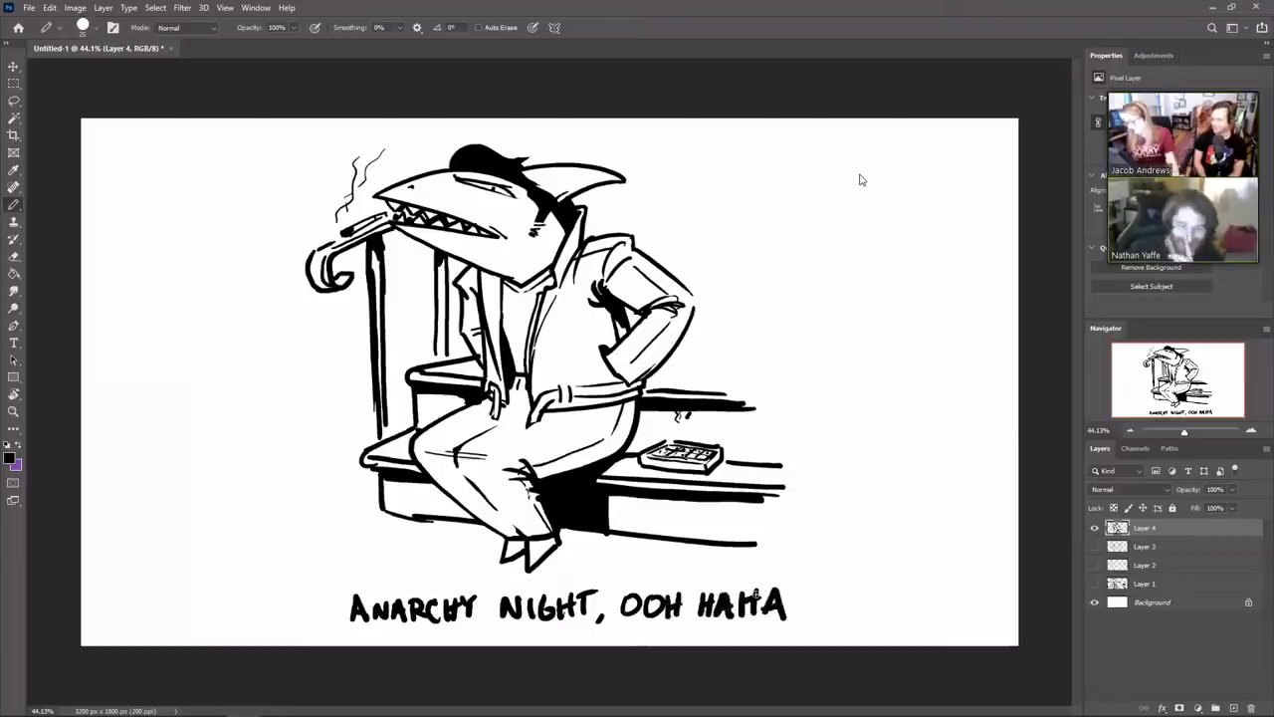
click(793, 617)
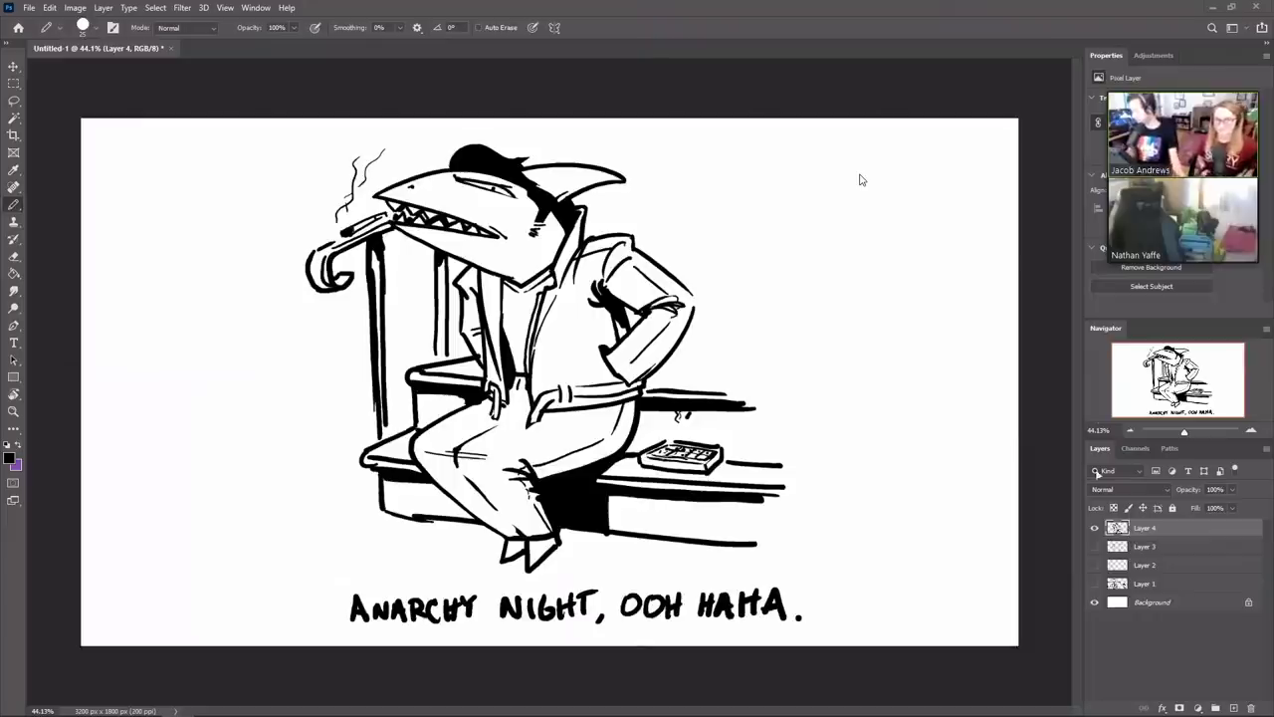
Hide Layer 4 with the shark cartoon, switch to the Brush Tool and add a new empty layer
click(1094, 527)
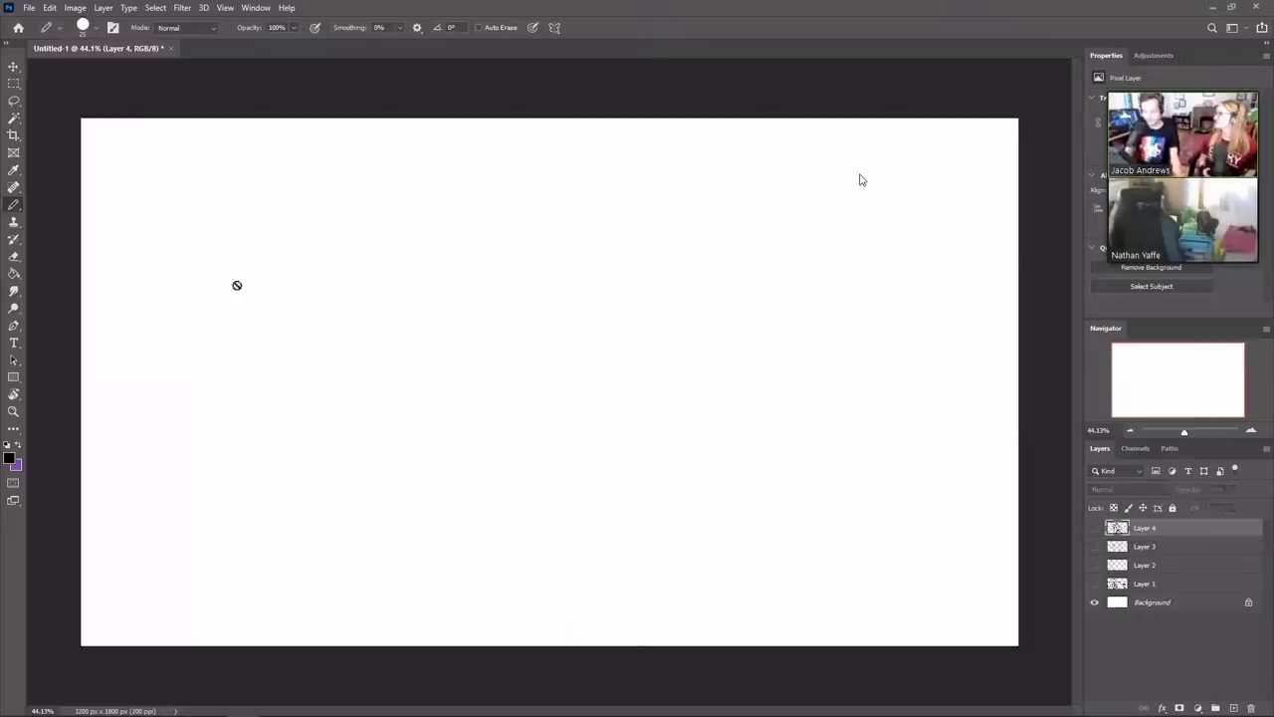
right_click(13, 205)
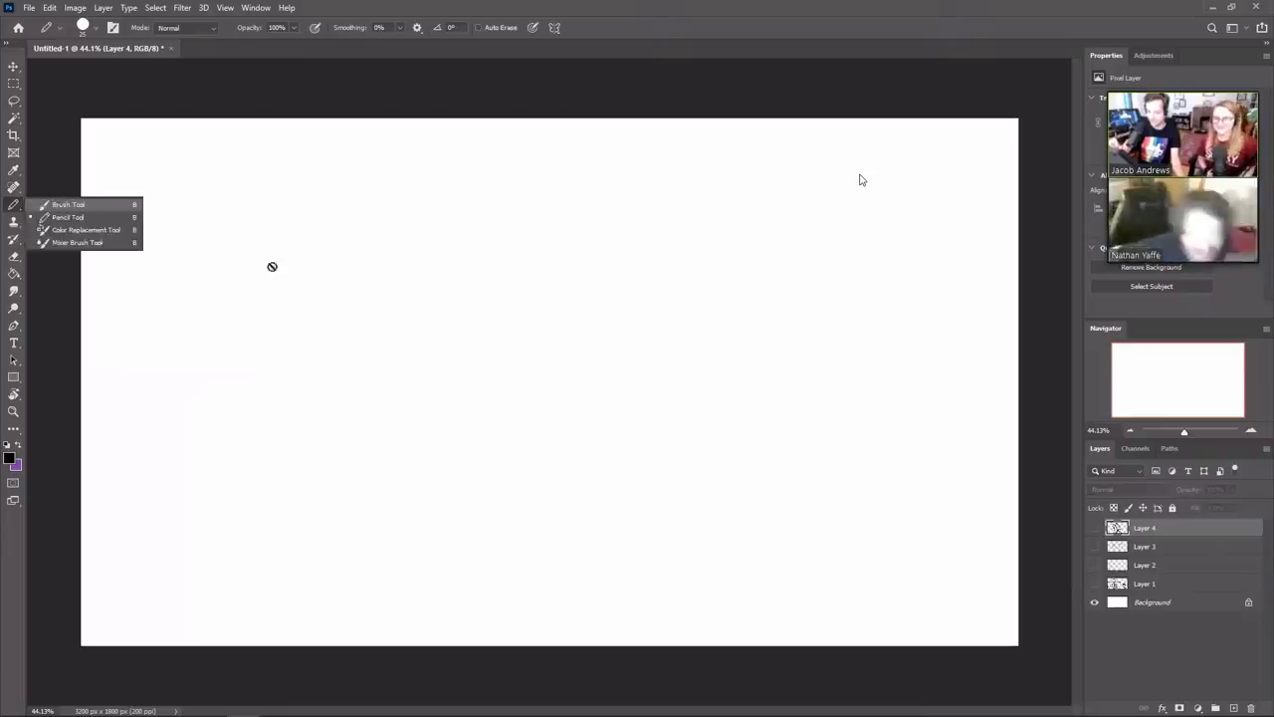
click(68, 205)
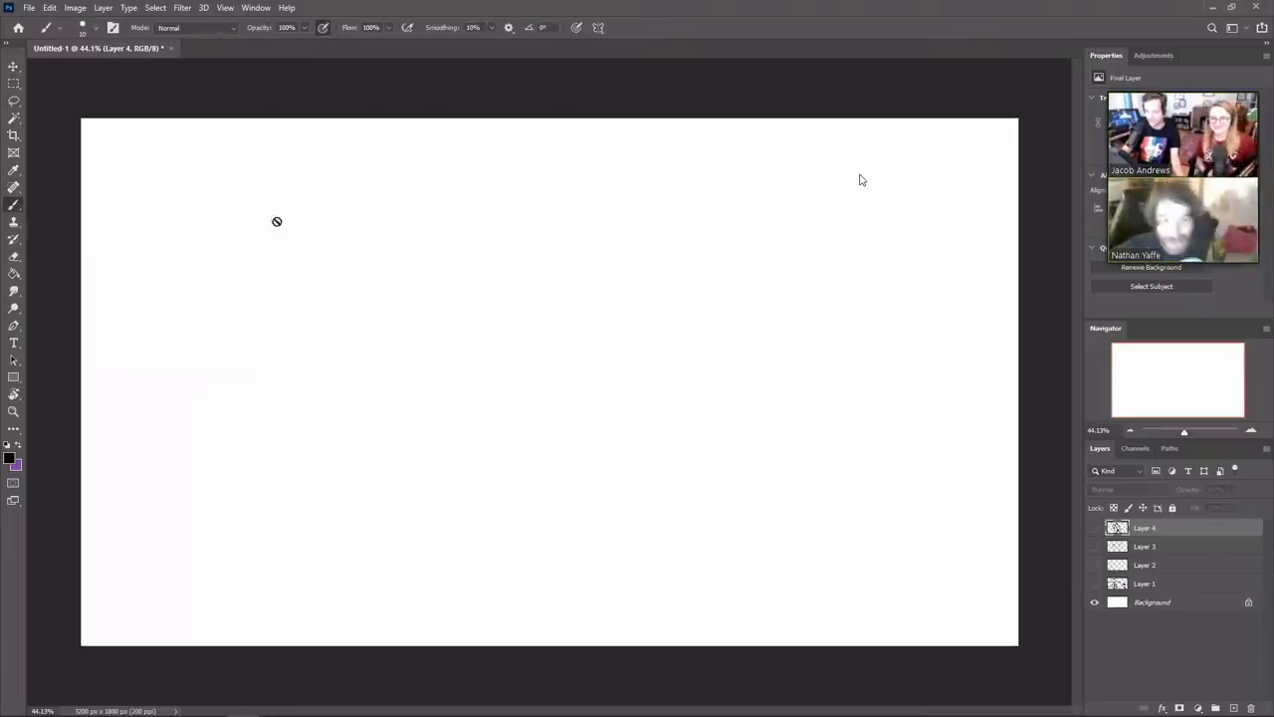
click(1233, 708)
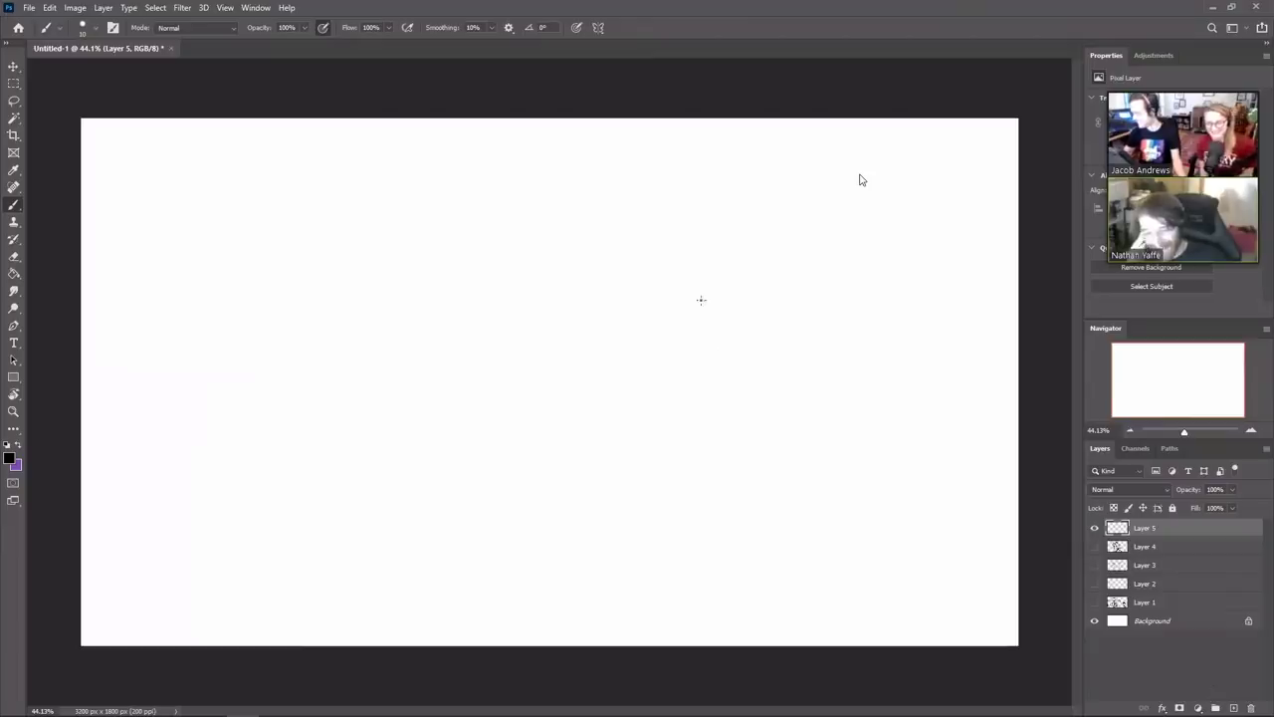
drag(720, 295, 810, 359)
key(ctrl+z)
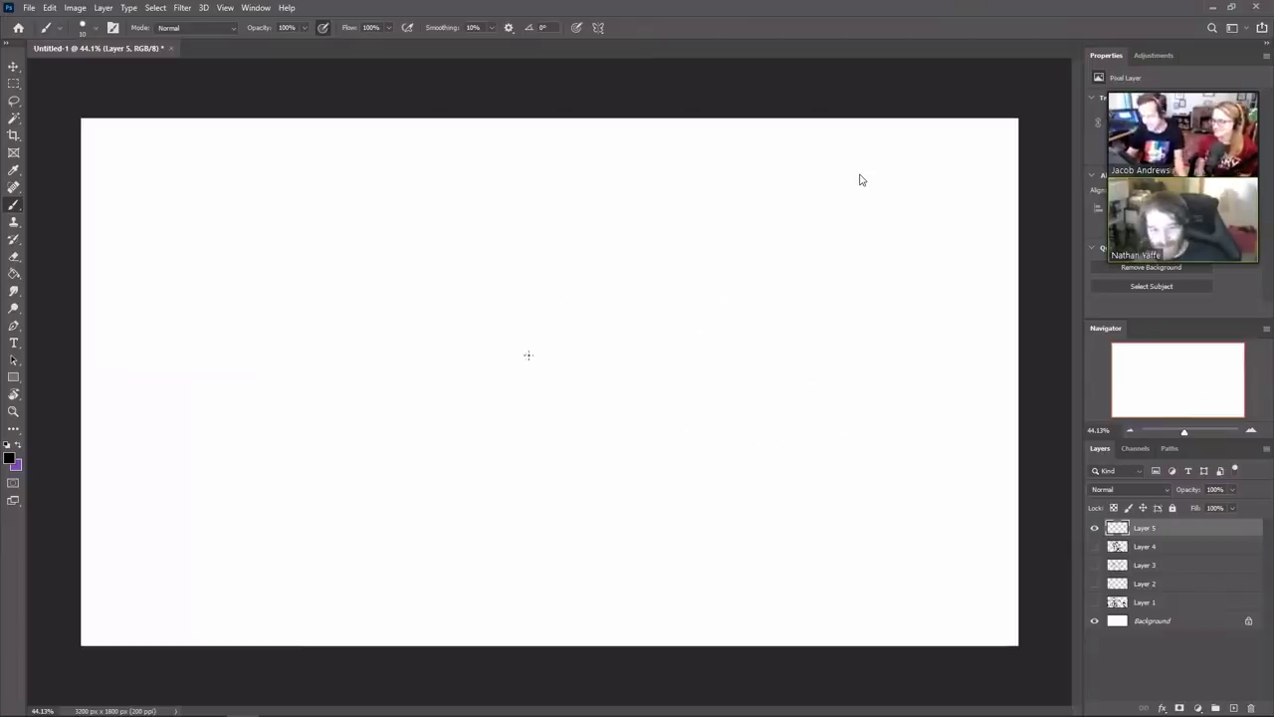
drag(523, 370, 622, 330)
key(ctrl+z)
Sketch a large, slightly wide oval for the head in the upper middle of the canvas
mouse_move(540, 369)
mouse_down()
mouse_move(587, 261)
mouse_move(541, 374)
mouse_up()
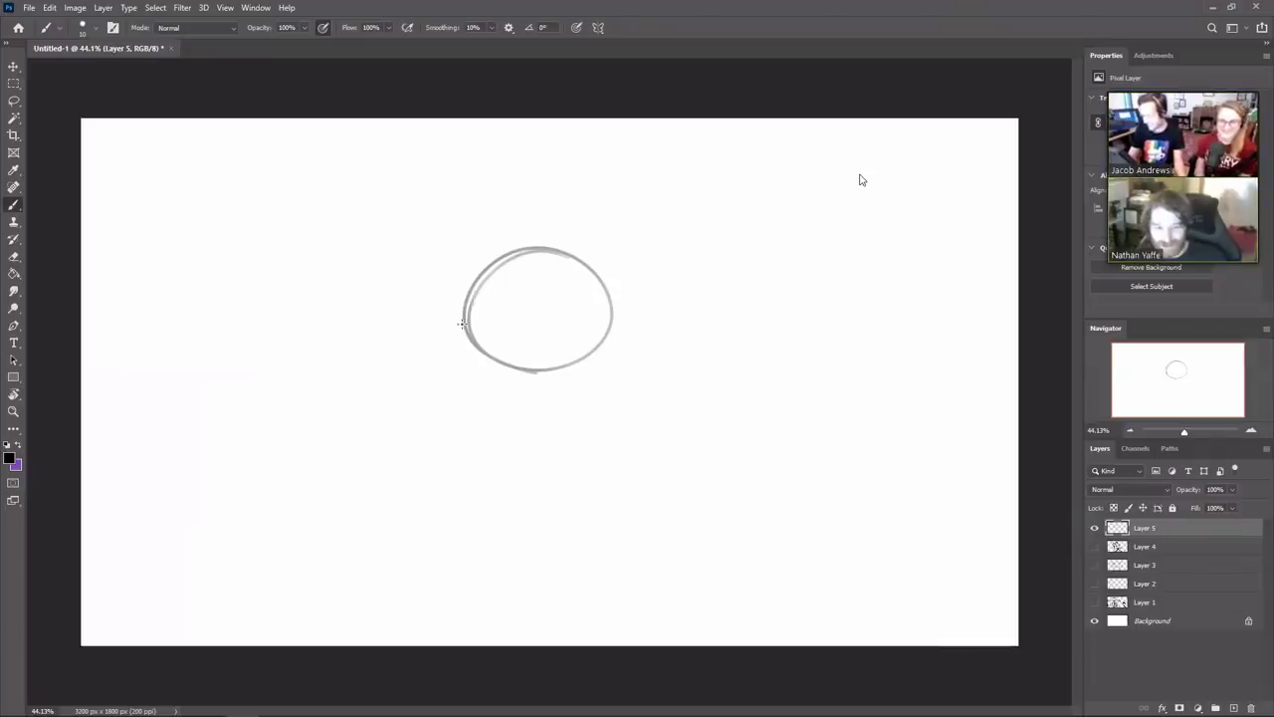
drag(473, 291, 396, 349)
key(ctrl+z)
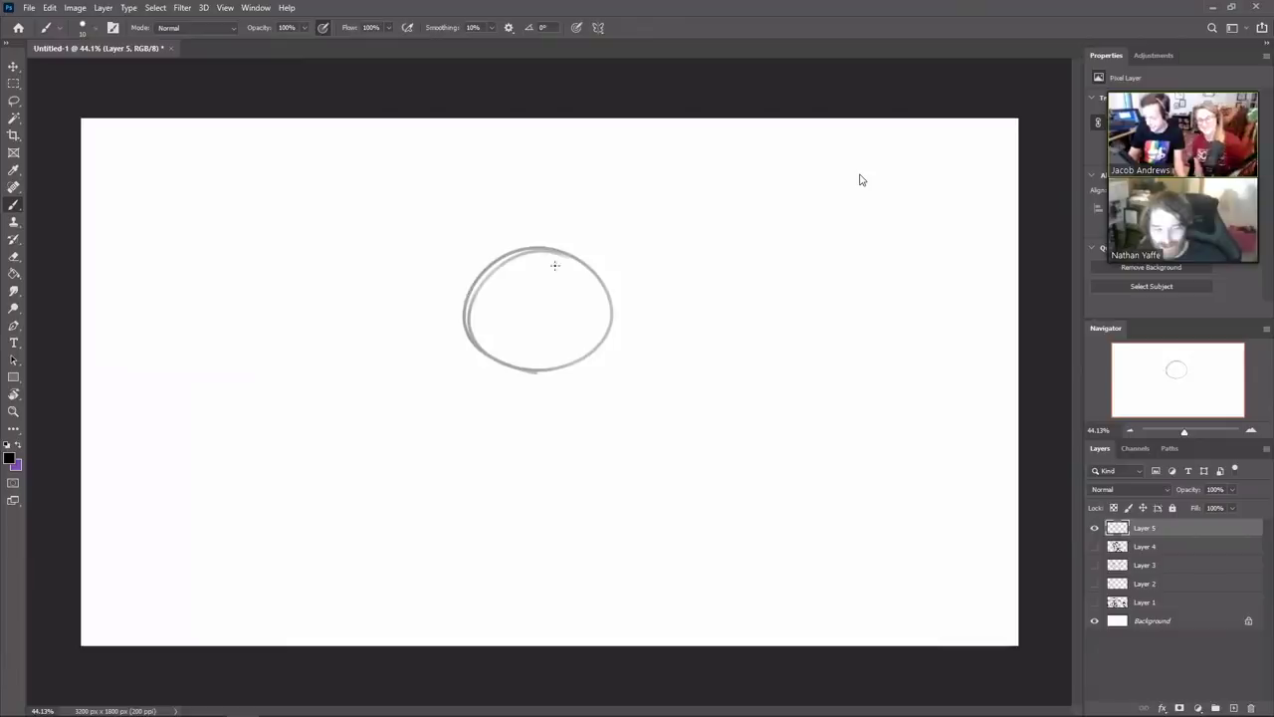
Sketch a rounded, slanting body beneath the head with loose curved strokes for its front, back and shoulders
drag(585, 388, 507, 476)
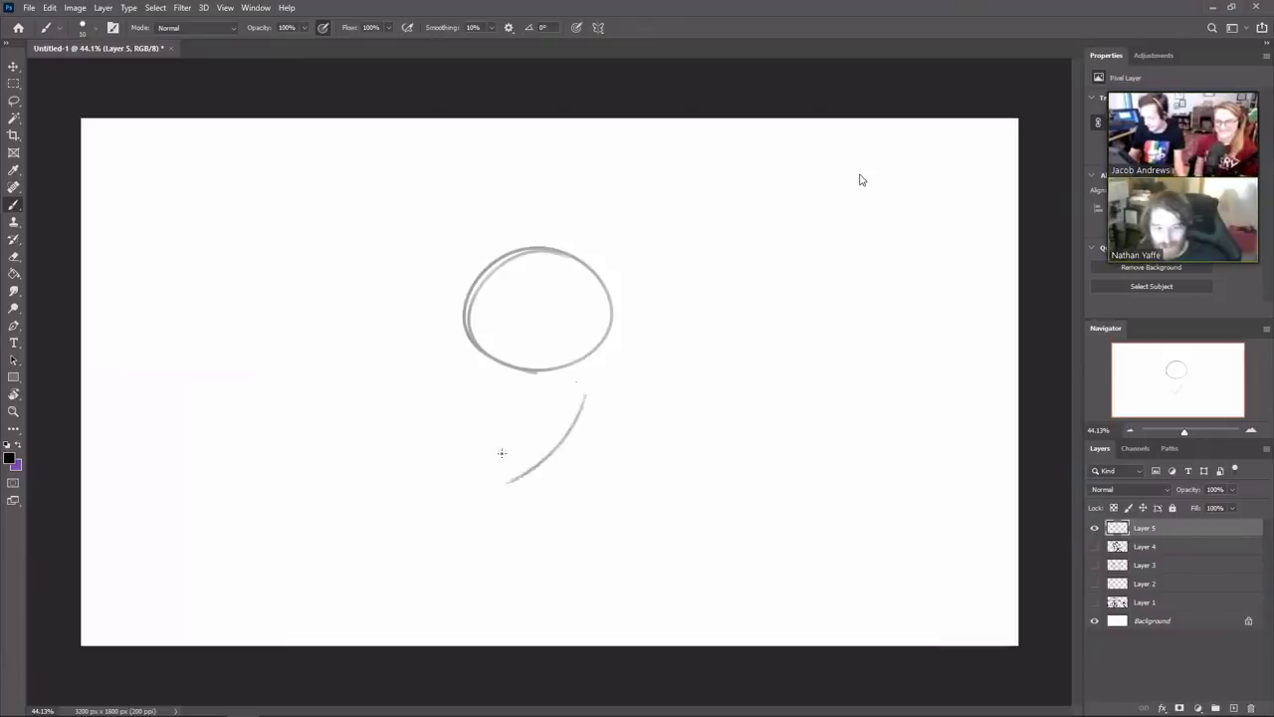
key(ctrl+z)
drag(585, 378, 473, 496)
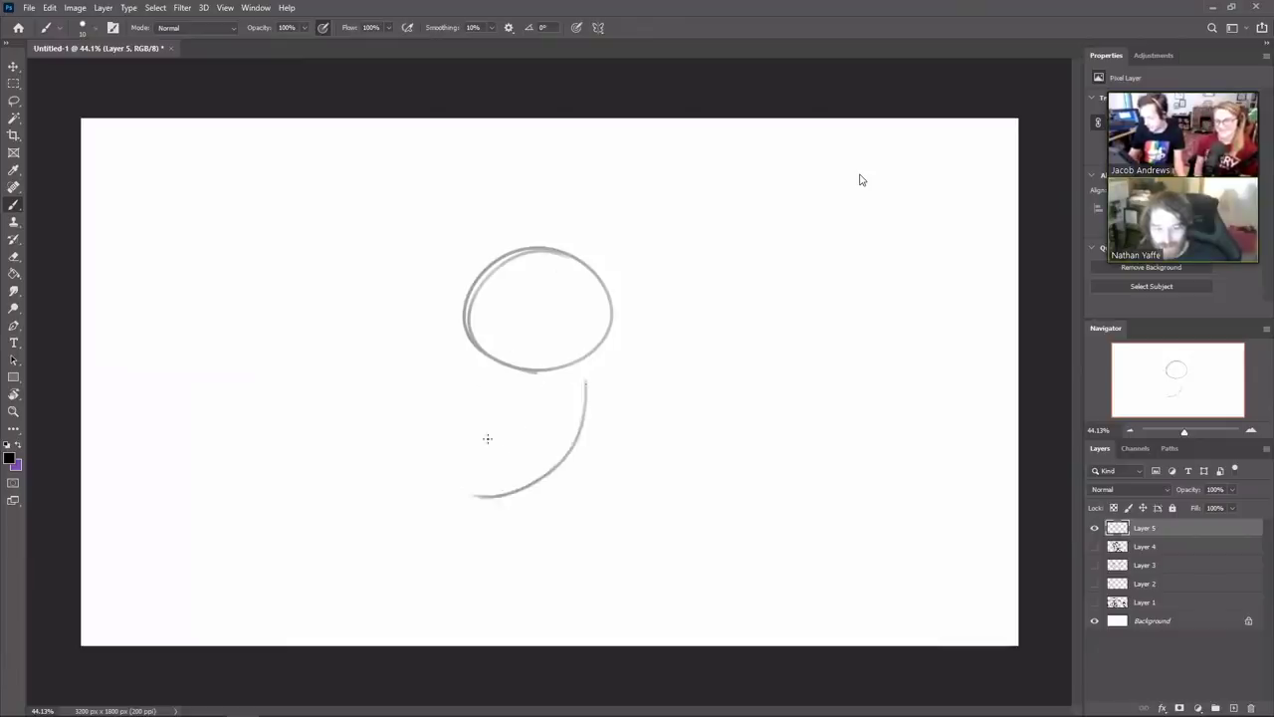
key(ctrl+z)
mouse_move(594, 382)
mouse_down()
mouse_move(548, 455)
mouse_move(492, 480)
mouse_up()
drag(424, 458, 477, 384)
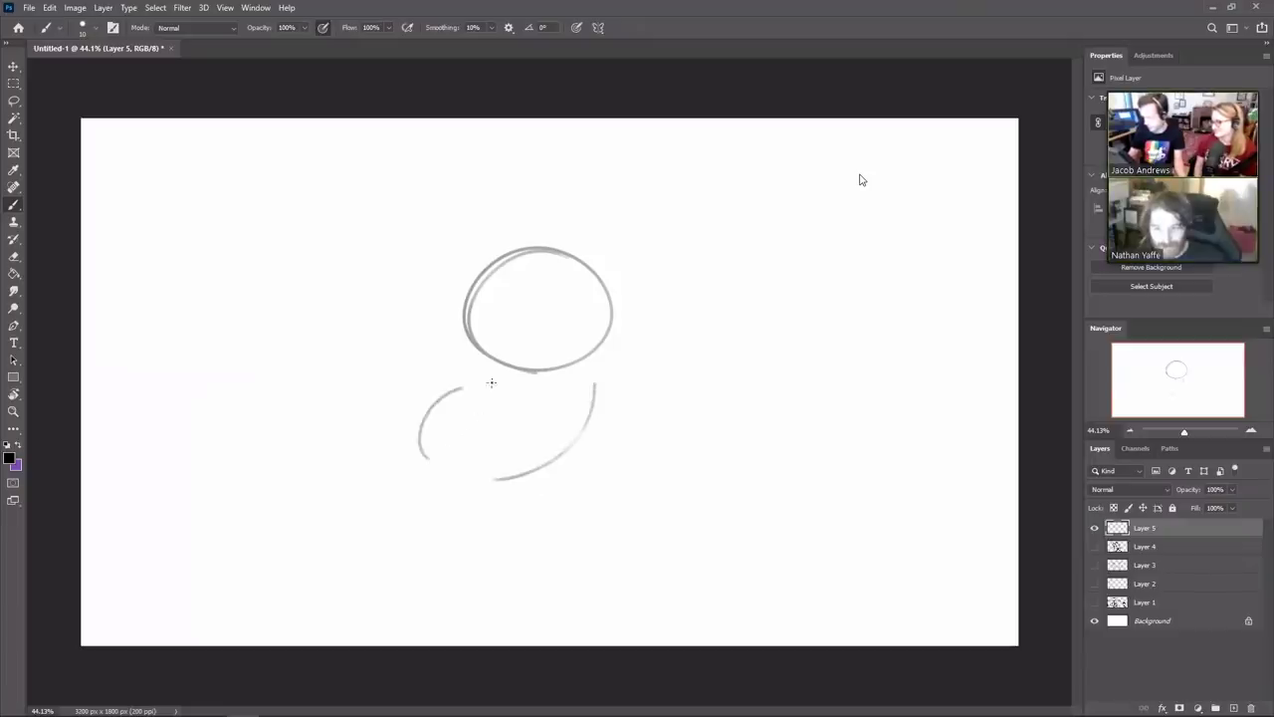
key(ctrl+z)
mouse_move(451, 457)
mouse_down()
mouse_move(499, 378)
mouse_move(488, 380)
mouse_move(587, 352)
mouse_move(538, 353)
mouse_move(582, 350)
mouse_move(543, 355)
mouse_move(595, 378)
mouse_up()
key(ctrl+z)
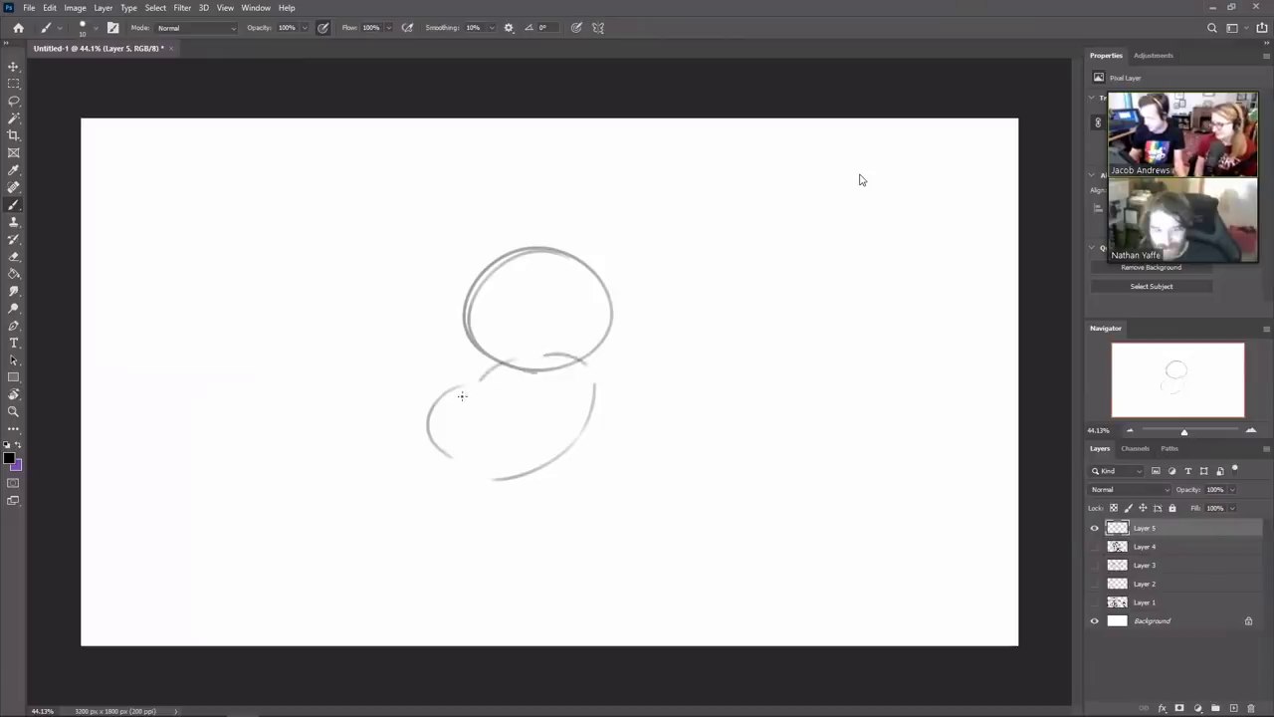
Sketch a bent limb reaching left from the body, ending in a slanted foot shape, and clean up its overlapping line
drag(452, 384, 382, 371)
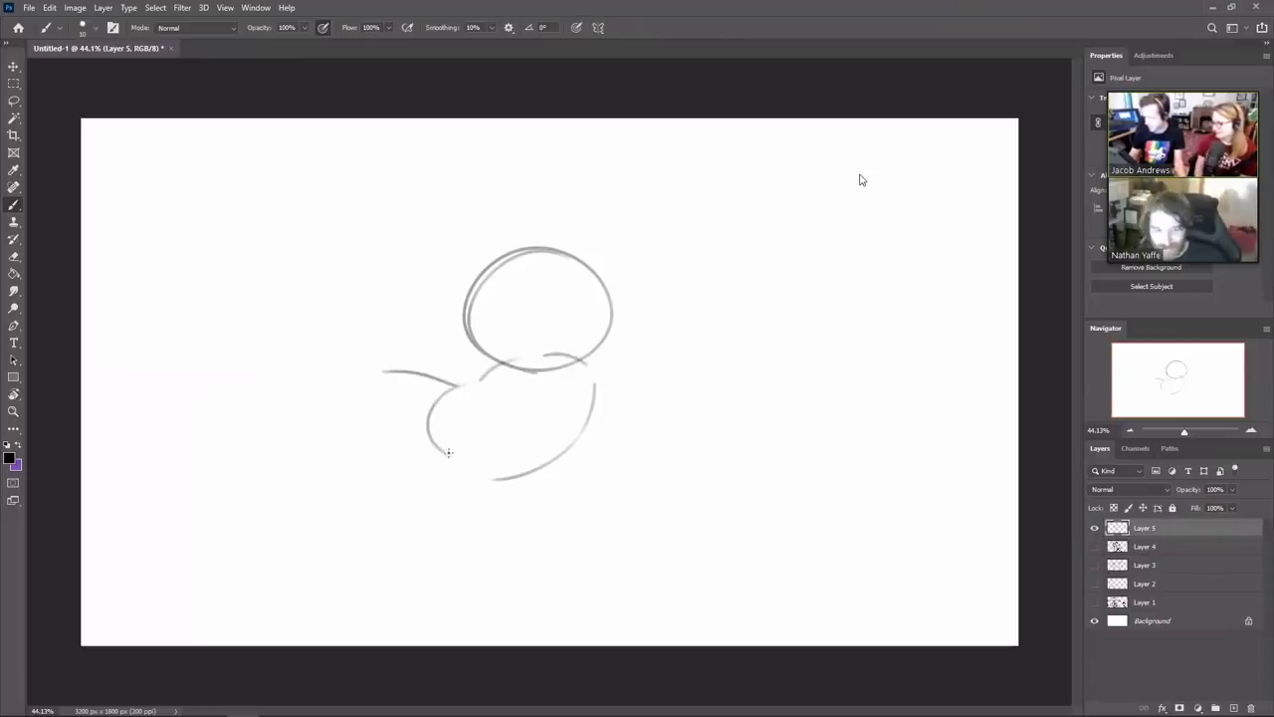
drag(451, 458, 398, 418)
drag(373, 372, 328, 419)
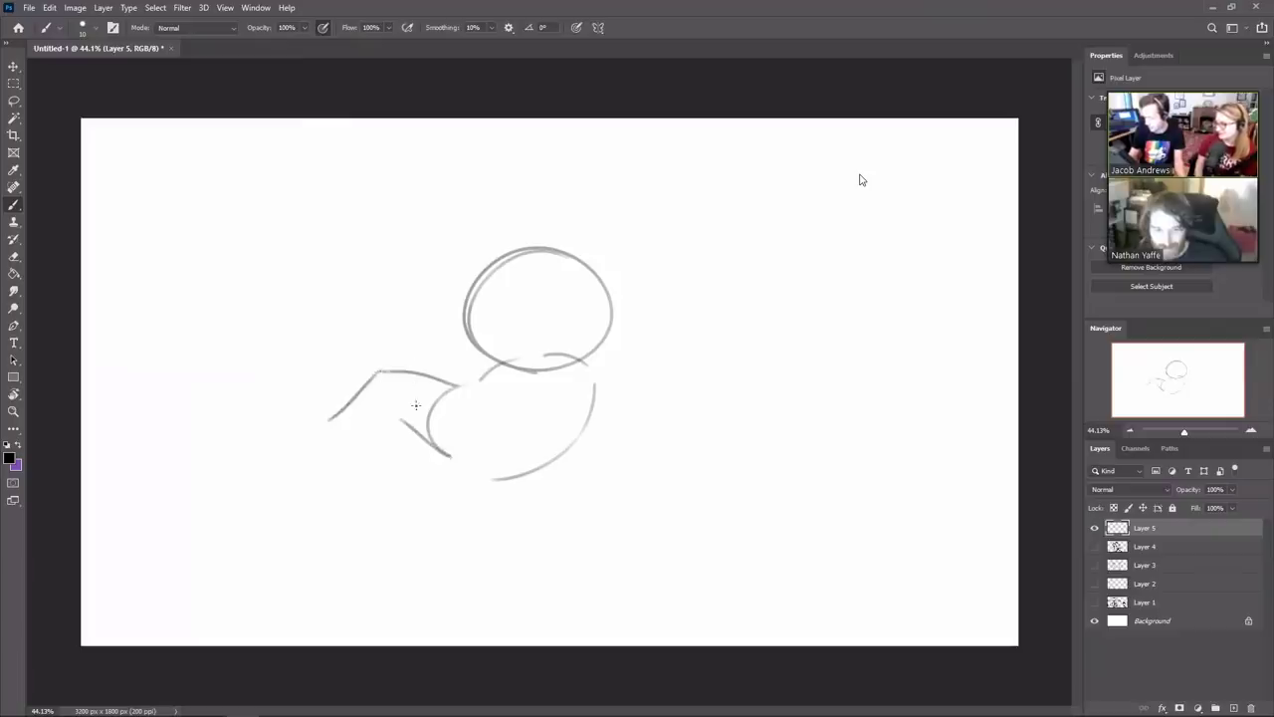
key(ctrl+z)
drag(381, 367, 336, 406)
mouse_move(402, 416)
mouse_down()
mouse_move(361, 446)
mouse_move(328, 384)
mouse_up()
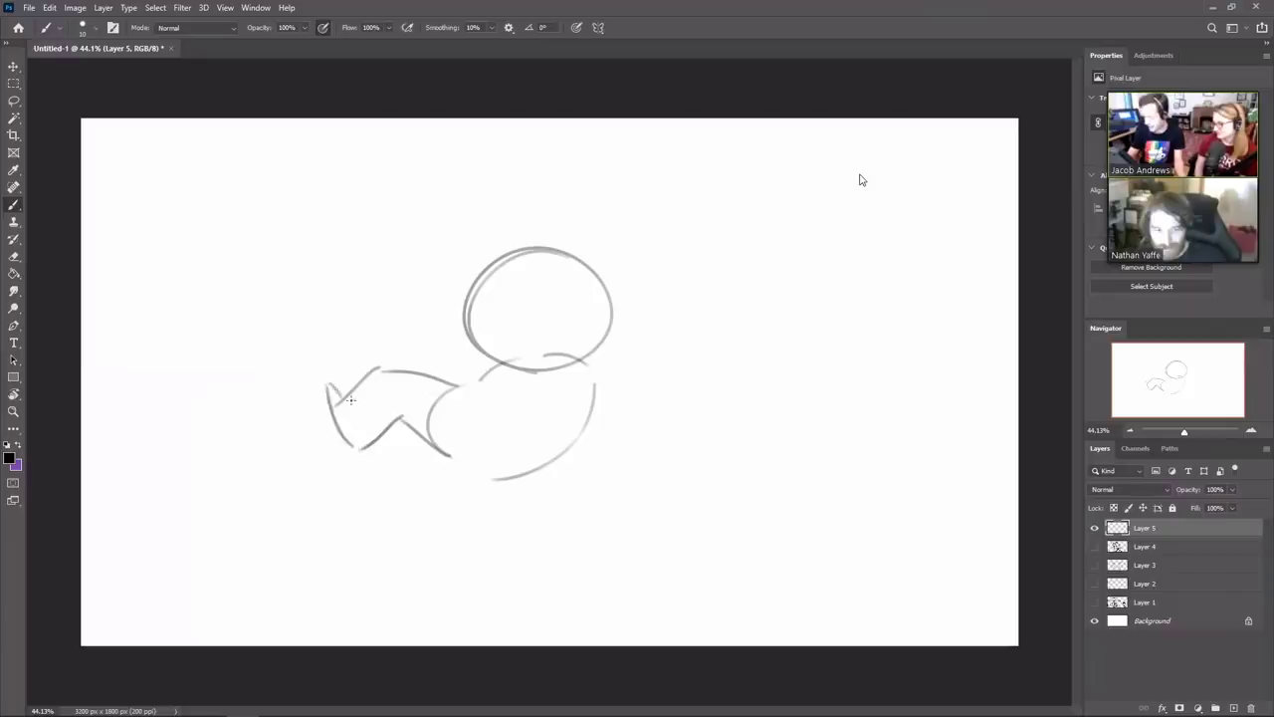
key(e)
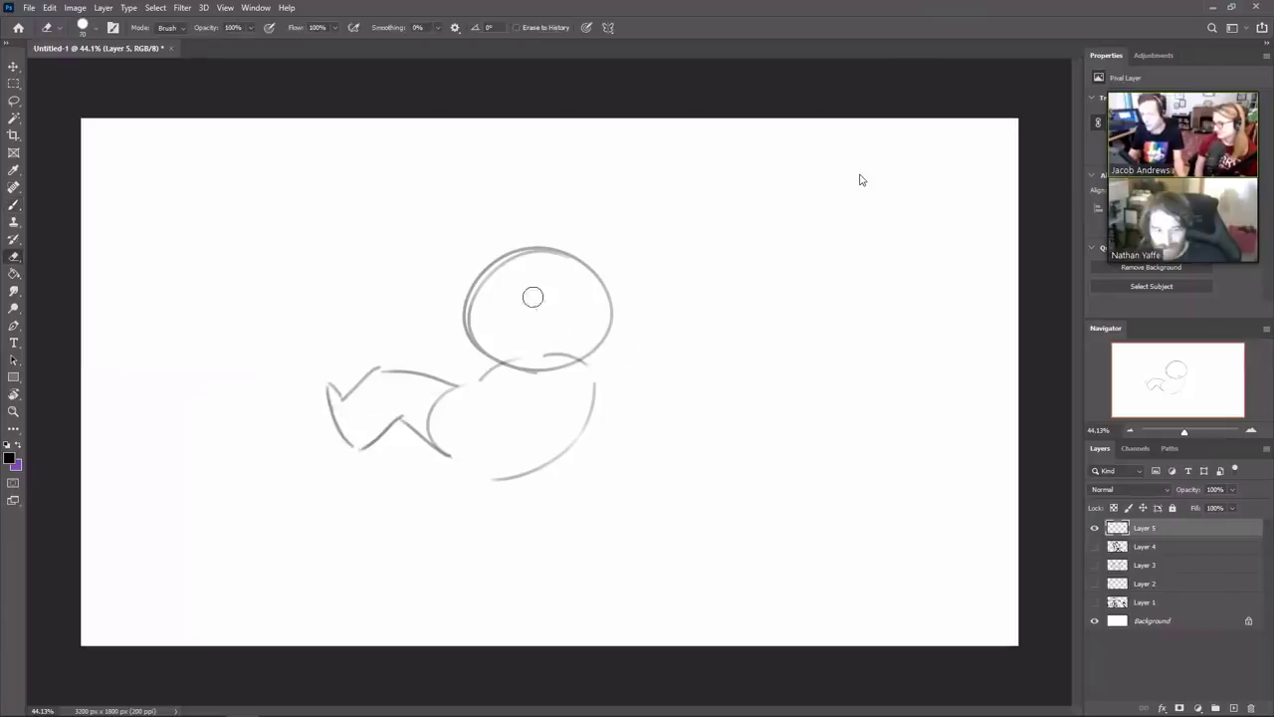
Sketch a second limb hanging straight down over the front of the body, with a rounded top and slanted lower end
key(b)
mouse_move(520, 457)
mouse_down()
mouse_move(541, 423)
mouse_move(497, 376)
mouse_move(472, 404)
mouse_move(469, 498)
mouse_up()
key(ctrl+z)
key(ctrl+z)
key(ctrl+z)
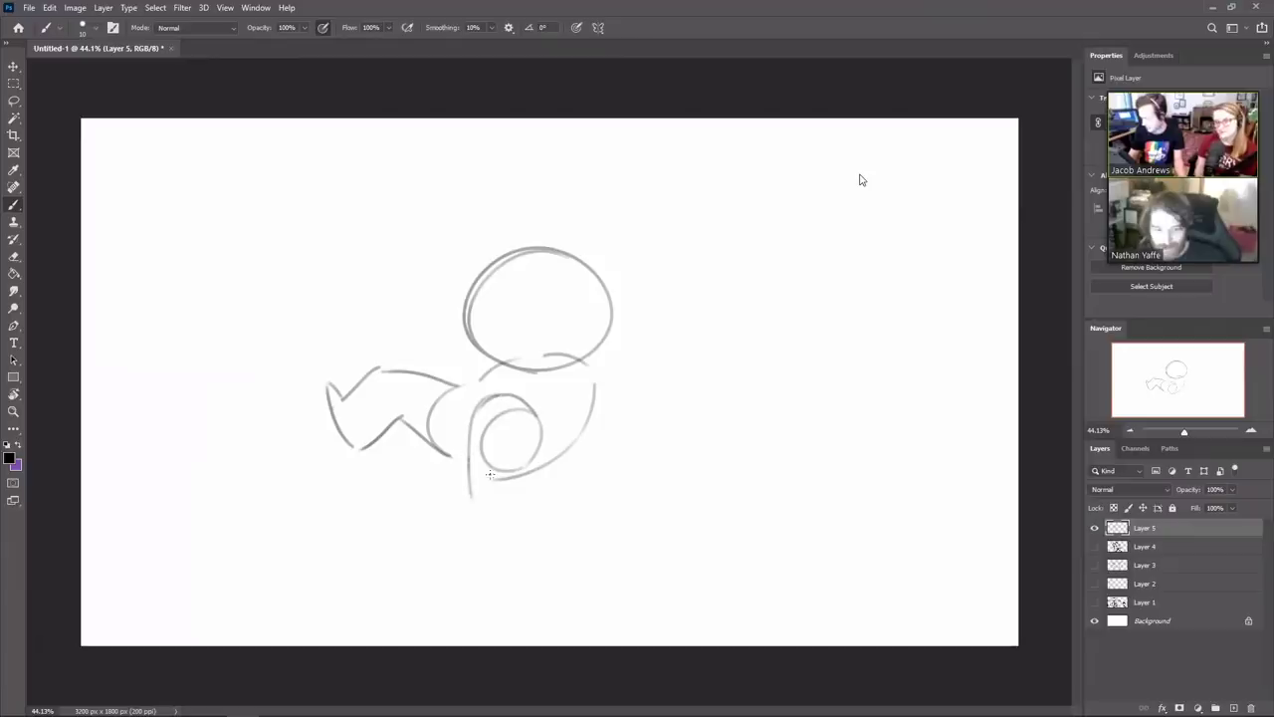
drag(515, 415, 528, 500)
key(ctrl+z)
mouse_move(518, 418)
mouse_down()
mouse_move(529, 490)
mouse_move(468, 518)
mouse_move(529, 502)
mouse_up()
key(ctrl+z)
Erase the construction circle inside the hanging limb and redraw the limb's right edge
key(e)
drag(486, 458, 498, 484)
mouse_move(510, 413)
mouse_down()
mouse_move(523, 411)
mouse_move(535, 461)
mouse_up()
key(b)
drag(512, 407, 524, 479)
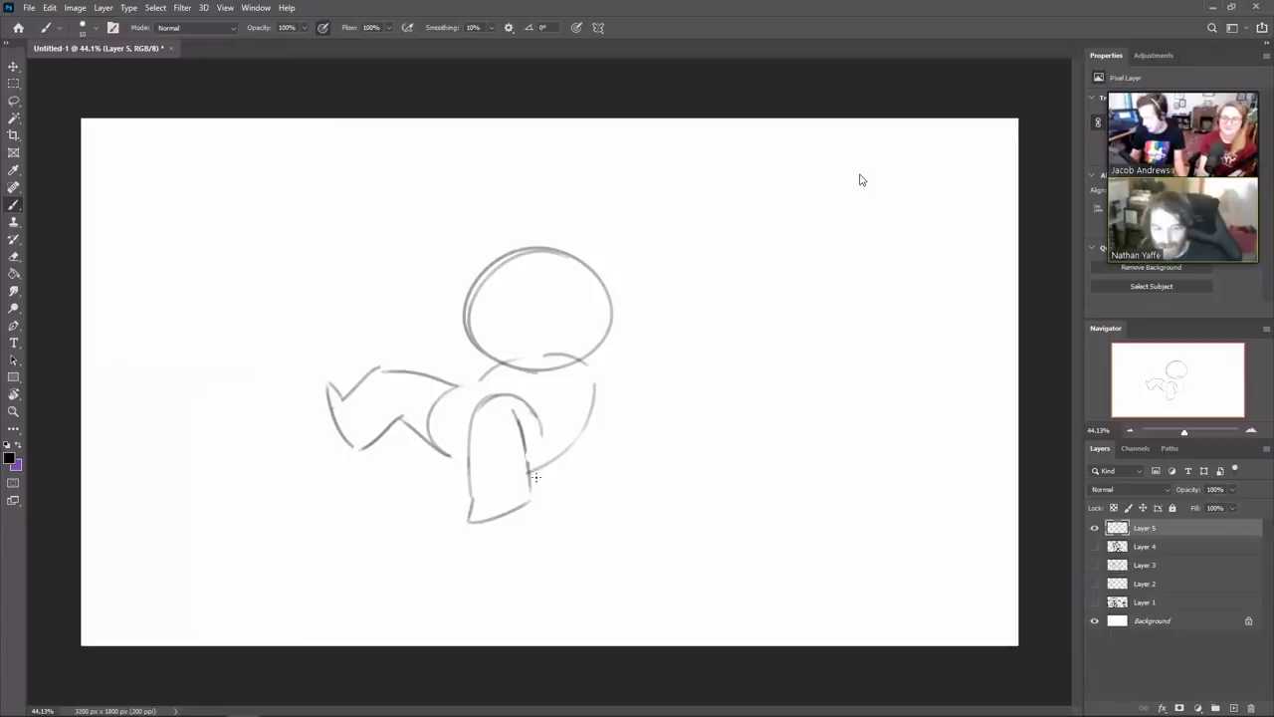
key(ctrl+z)
drag(519, 419, 529, 467)
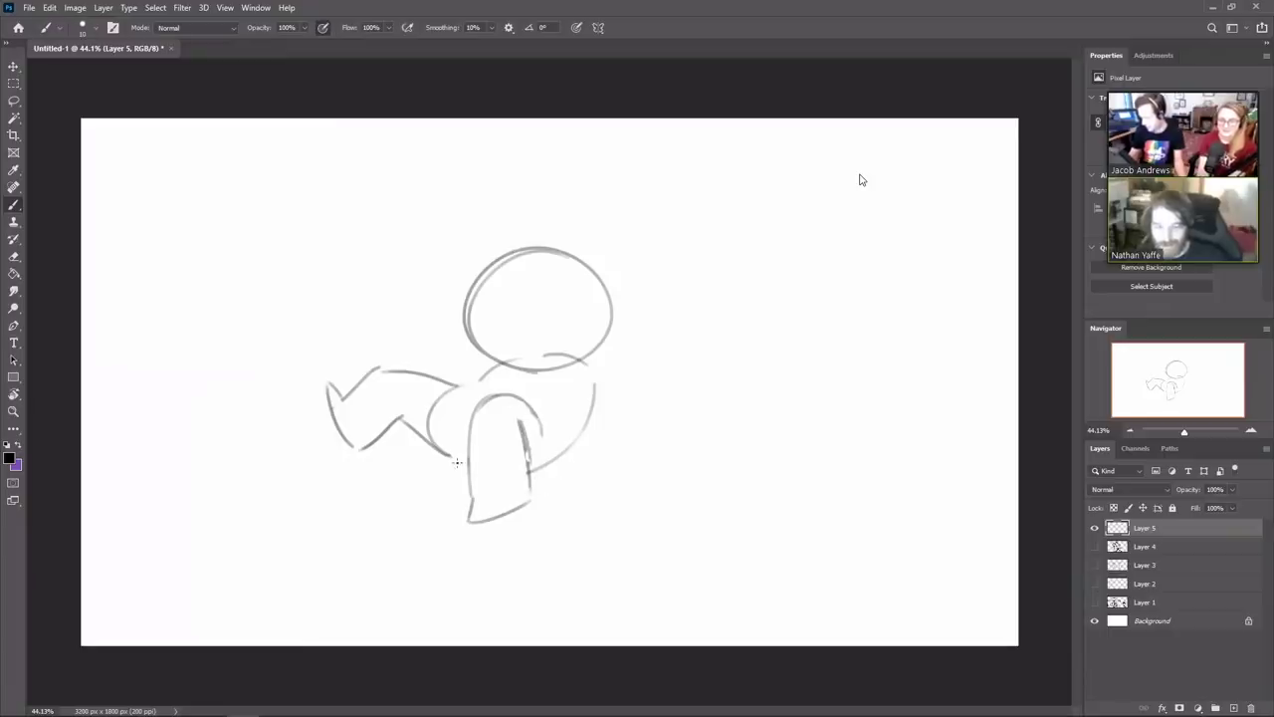
Erase the curved front line of the body between the left-reaching limb and the hanging limb
mouse_move(453, 457)
mouse_down()
mouse_move(466, 464)
mouse_move(428, 426)
mouse_up()
key(e)
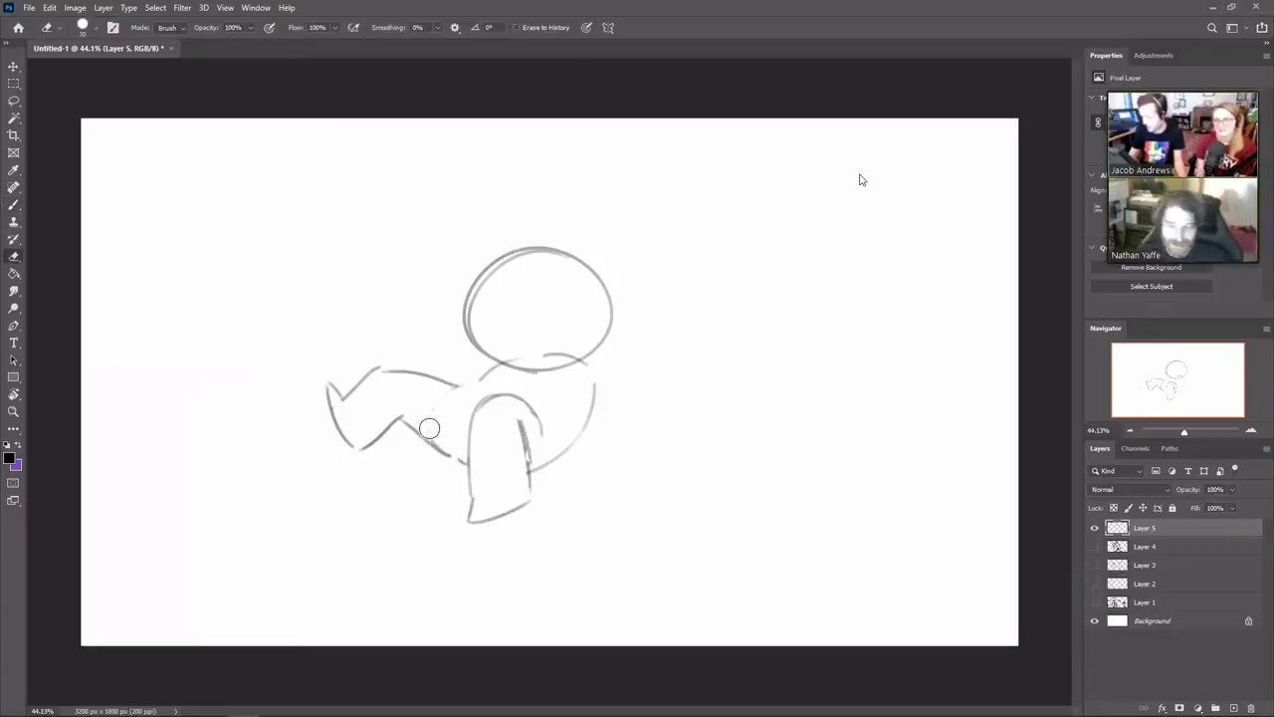
key(b)
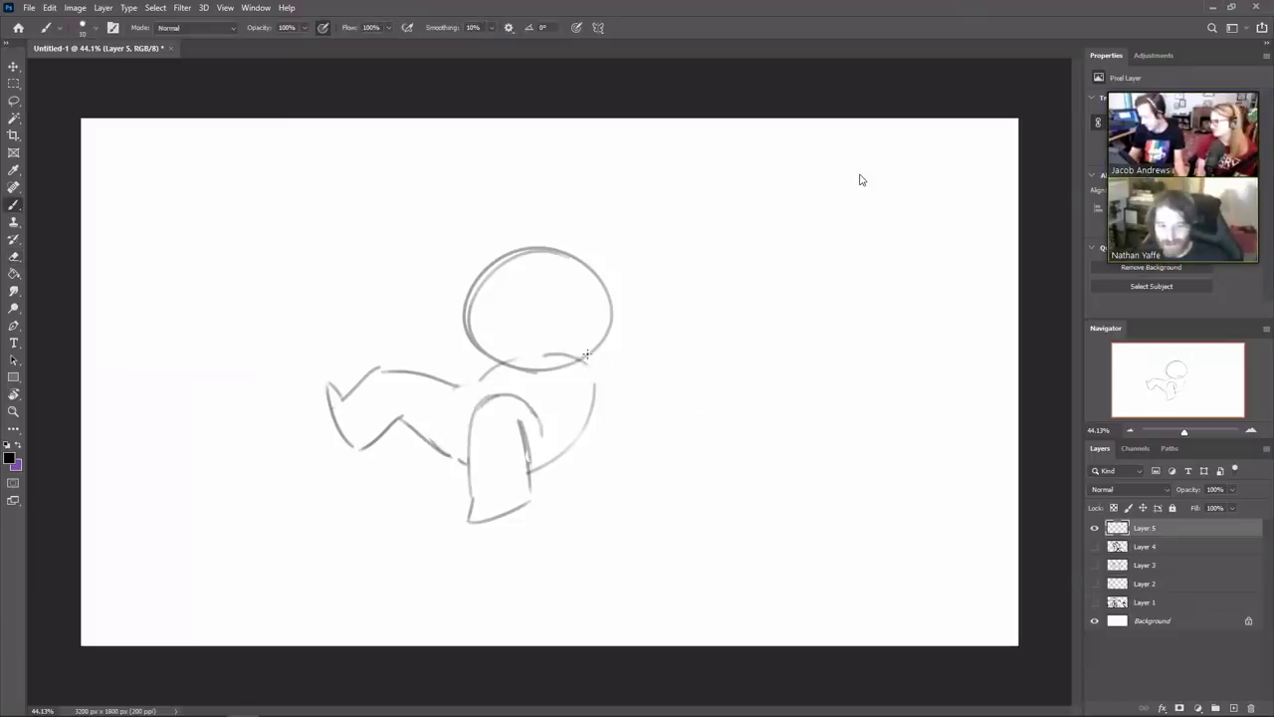
Sketch an arm extending right from beneath the head, bending back at a rounded elbow into a drooping hand with fingers
drag(579, 356, 641, 354)
key(ctrl+z)
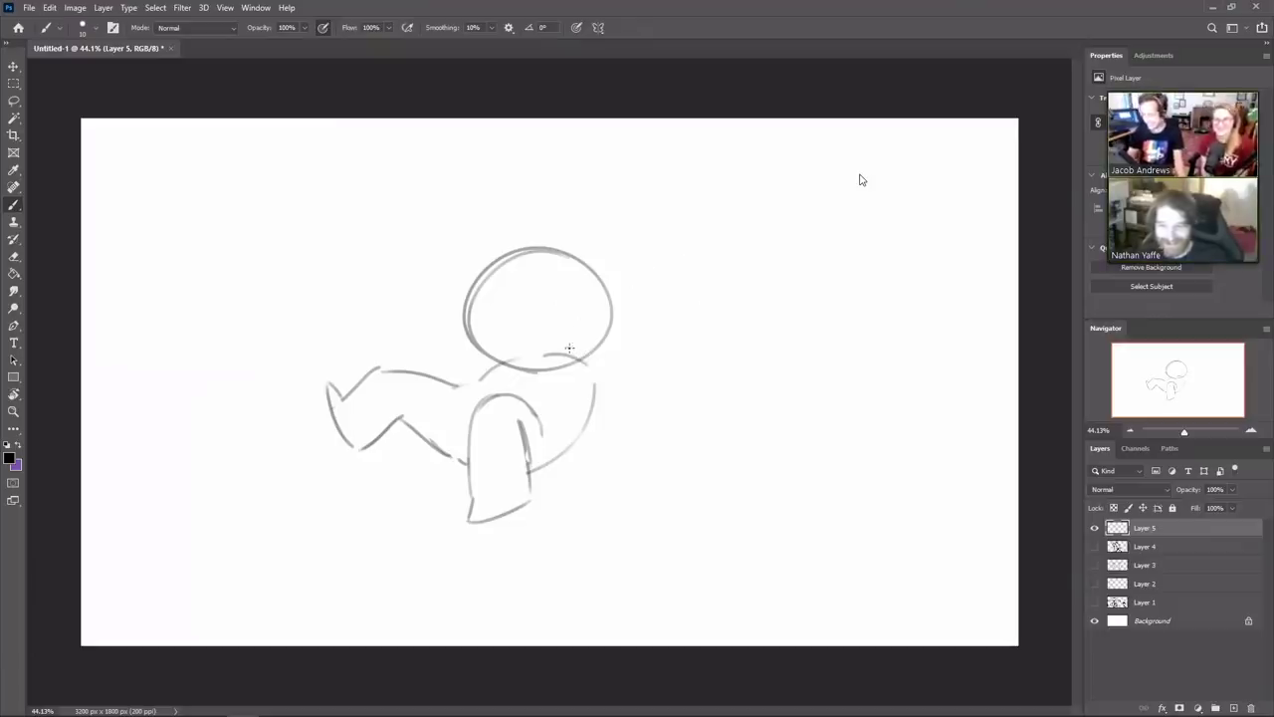
mouse_move(557, 360)
mouse_down()
mouse_move(643, 351)
mouse_move(603, 367)
mouse_move(576, 408)
mouse_move(628, 418)
mouse_move(627, 432)
mouse_move(609, 404)
mouse_move(612, 428)
mouse_move(597, 406)
mouse_move(600, 432)
mouse_move(586, 420)
mouse_move(580, 434)
mouse_move(574, 405)
mouse_move(591, 428)
mouse_up()
key(ctrl+z)
key(e)
key(b)
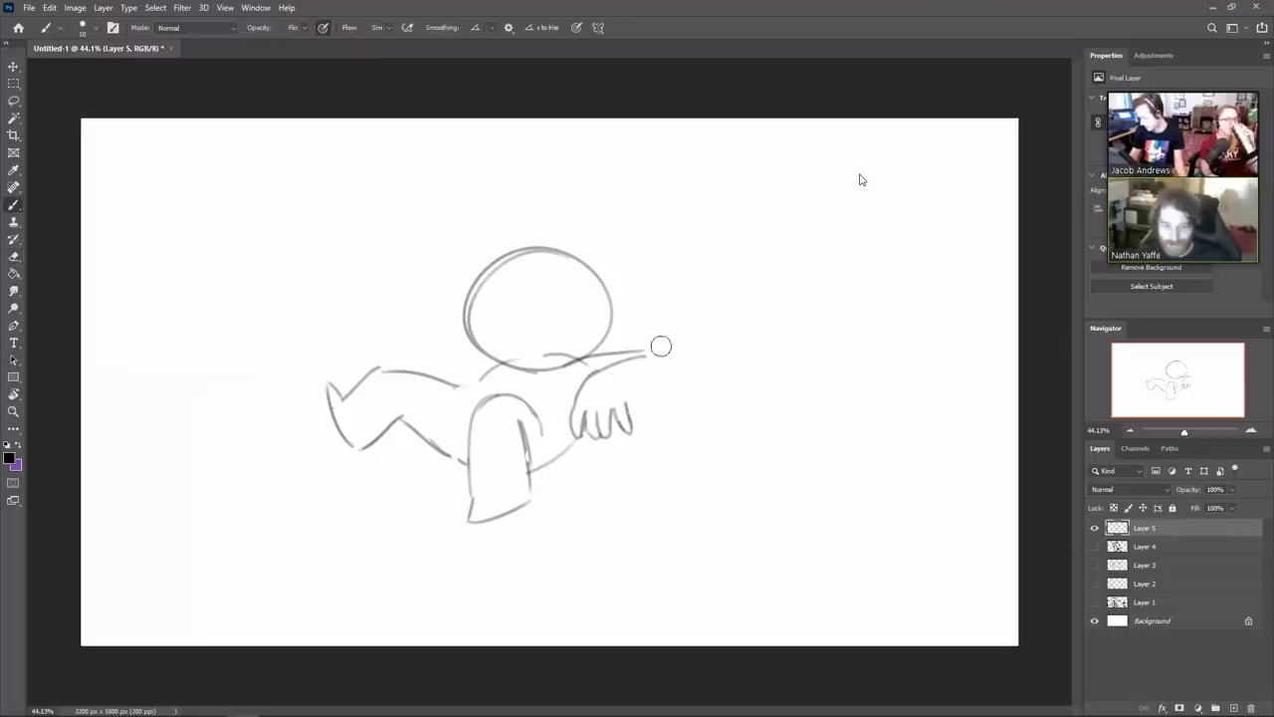
mouse_move(645, 350)
mouse_down()
mouse_move(678, 377)
mouse_move(674, 364)
mouse_move(633, 410)
mouse_up()
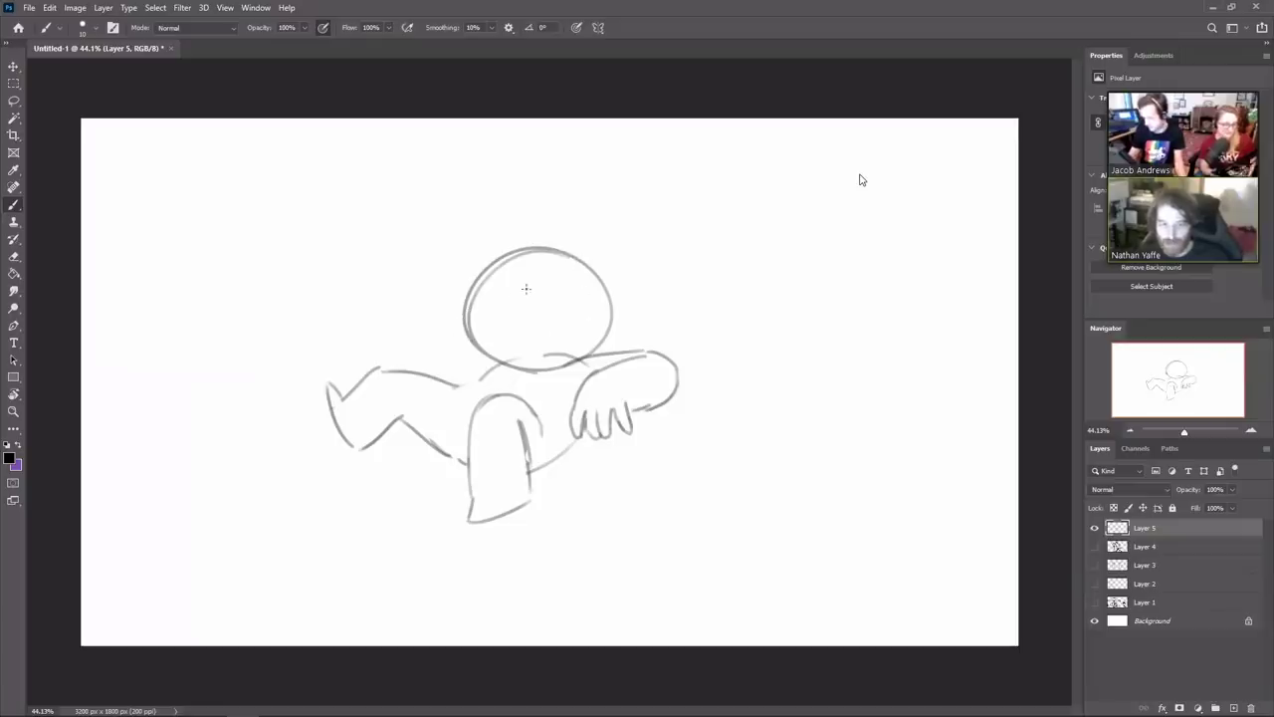
Sketch billowing lobes below the head's left side, short lines down its right side and a small round ear at the upper right
drag(470, 295, 439, 315)
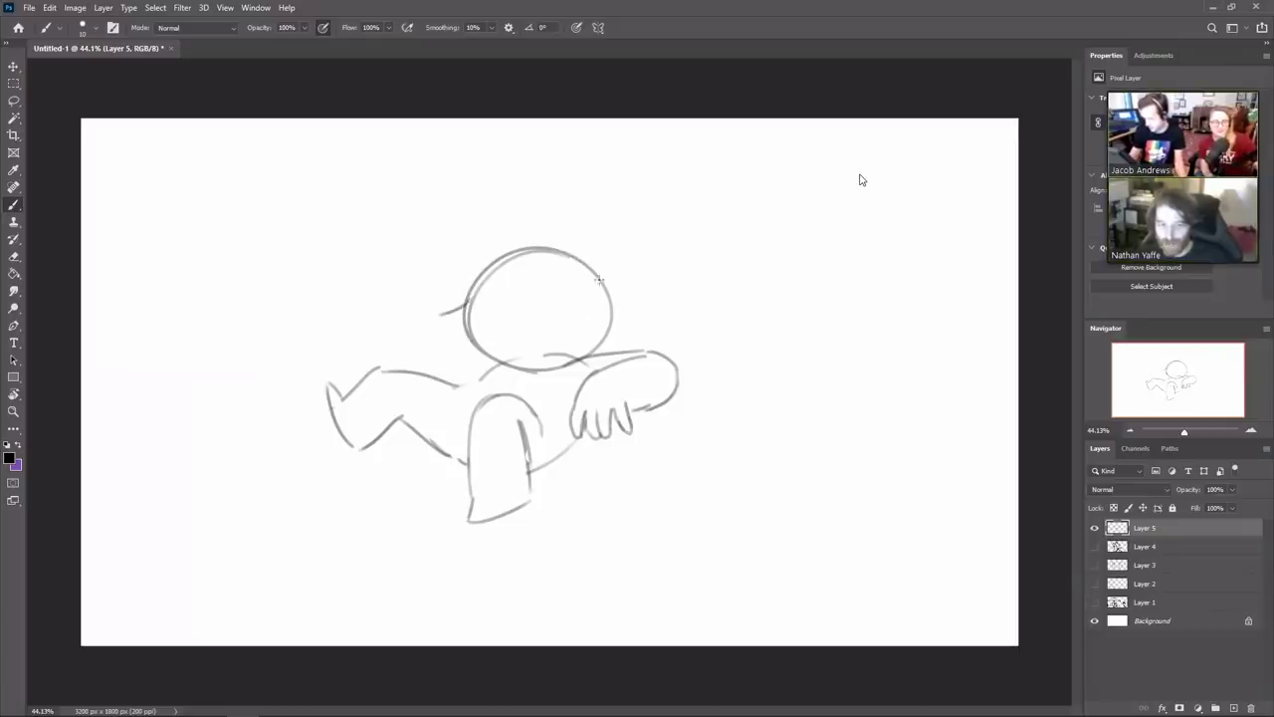
drag(611, 306, 616, 346)
mouse_move(453, 312)
mouse_down()
mouse_move(454, 352)
mouse_move(489, 394)
mouse_up()
key(ctrl+z)
drag(603, 339, 587, 377)
key(ctrl+z)
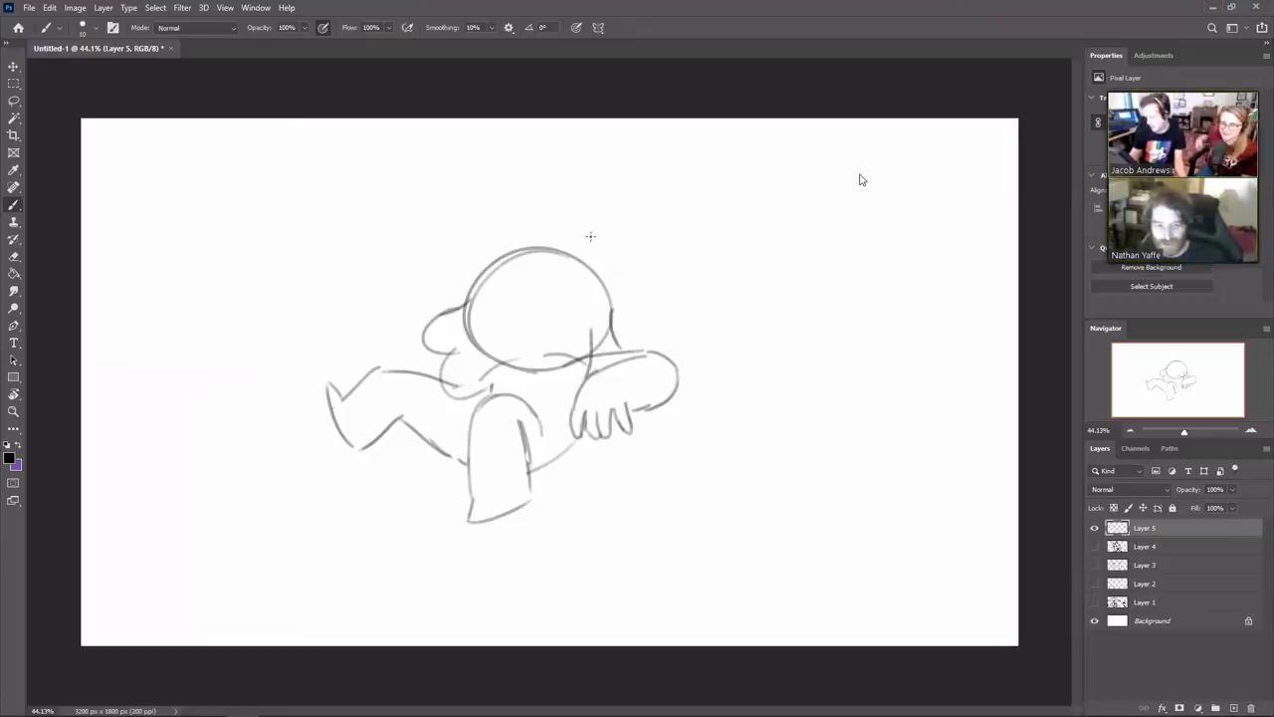
mouse_move(491, 286)
mouse_down()
mouse_move(471, 297)
mouse_move(555, 249)
mouse_move(613, 277)
mouse_up()
Erase the head circle's lower outline and inner overlaps, and redraw its upper-left contour as a single clean line
key(e)
mouse_move(468, 303)
mouse_down()
mouse_move(472, 333)
mouse_move(512, 369)
mouse_move(488, 357)
mouse_move(449, 383)
mouse_up()
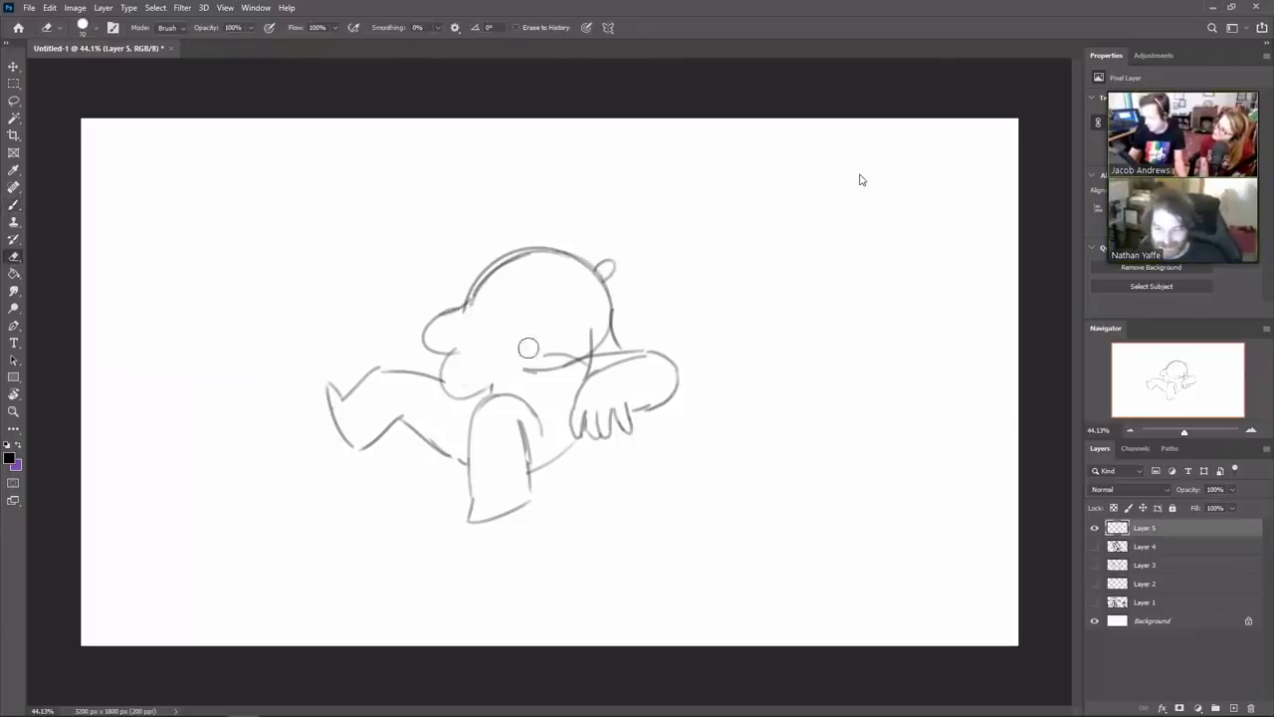
mouse_move(529, 347)
mouse_down()
mouse_move(510, 364)
mouse_move(604, 349)
mouse_up()
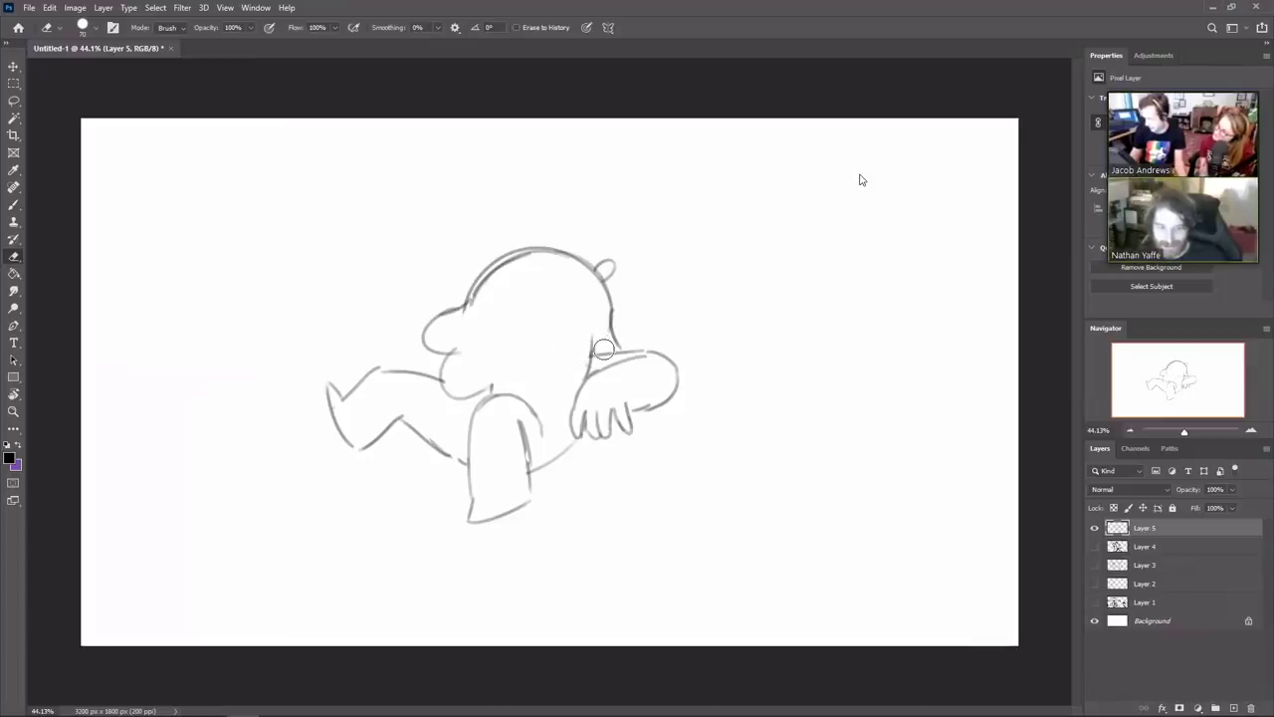
drag(482, 303, 513, 255)
key(b)
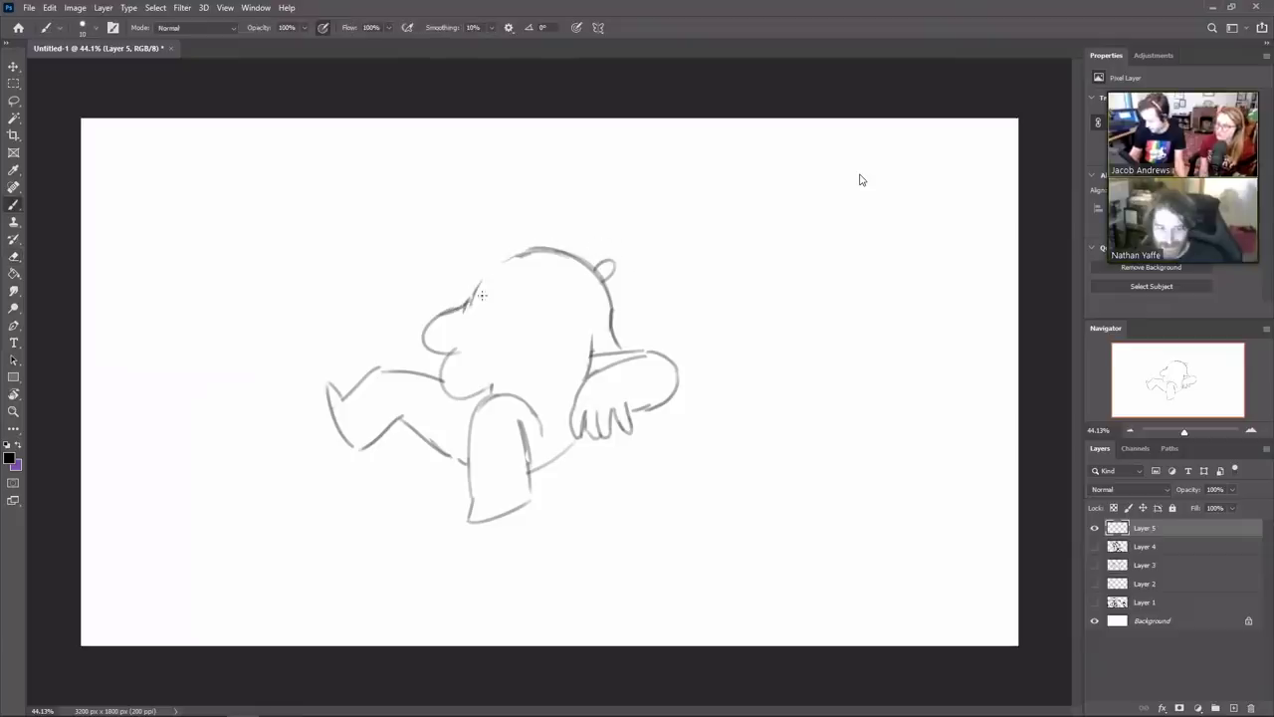
drag(470, 299, 527, 249)
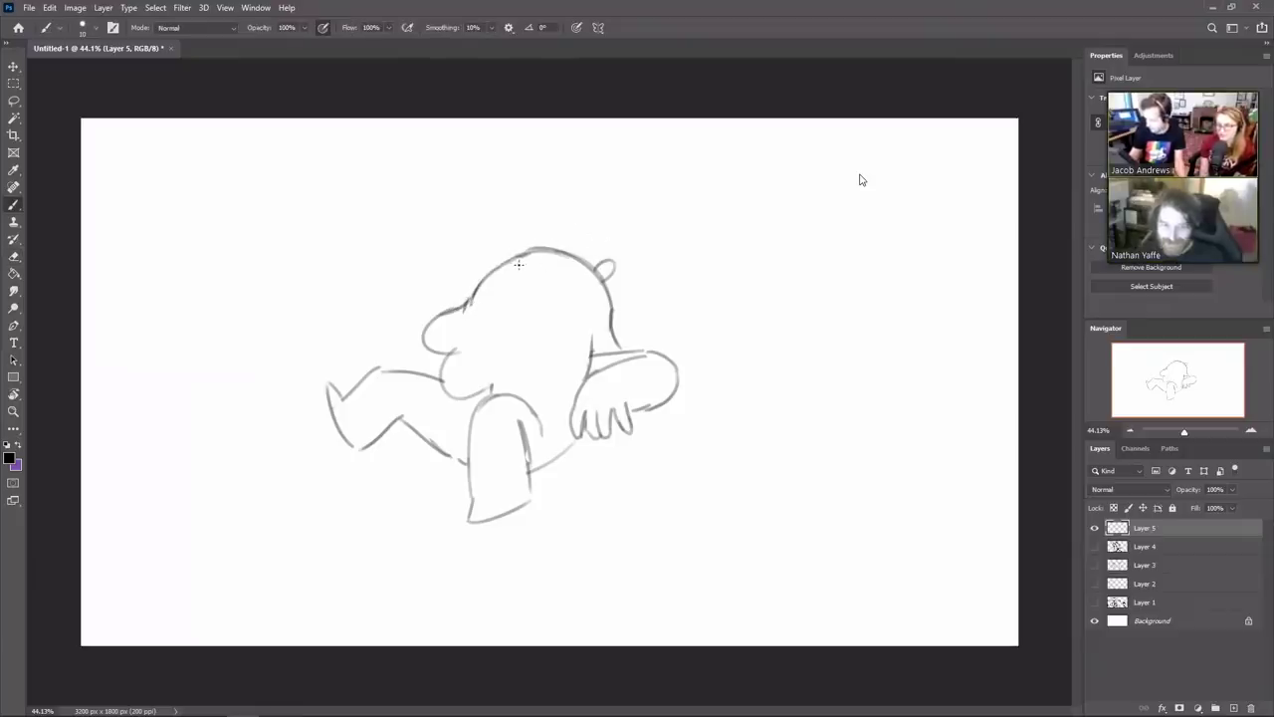
Add two dot eyes with a small heart shape between them, plus a short stroke jutting left from the head's side
click(521, 264)
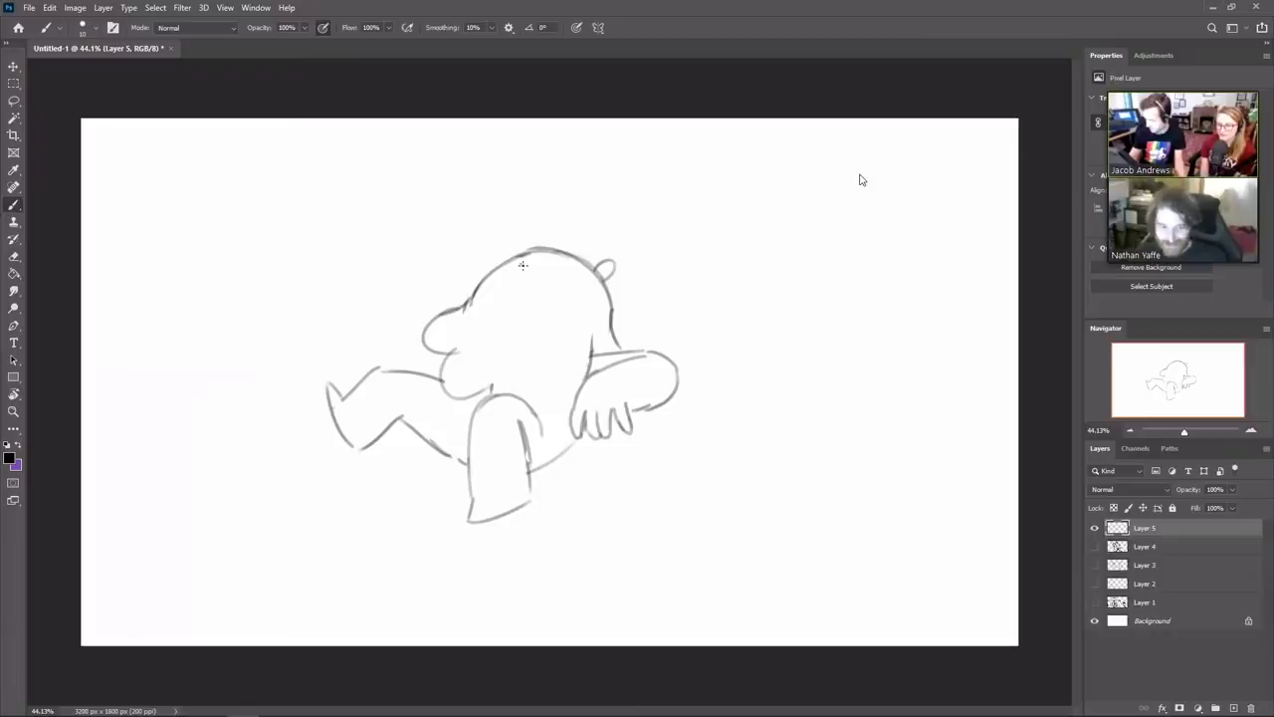
click(570, 280)
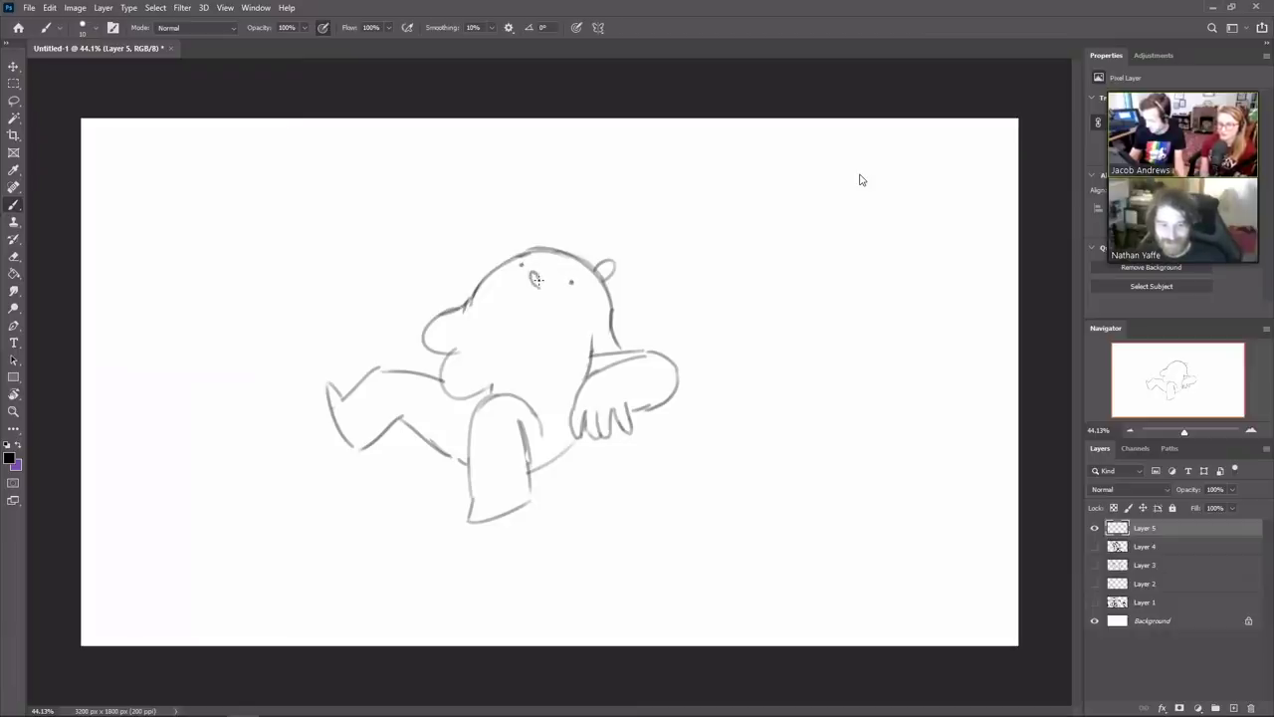
drag(538, 280, 539, 286)
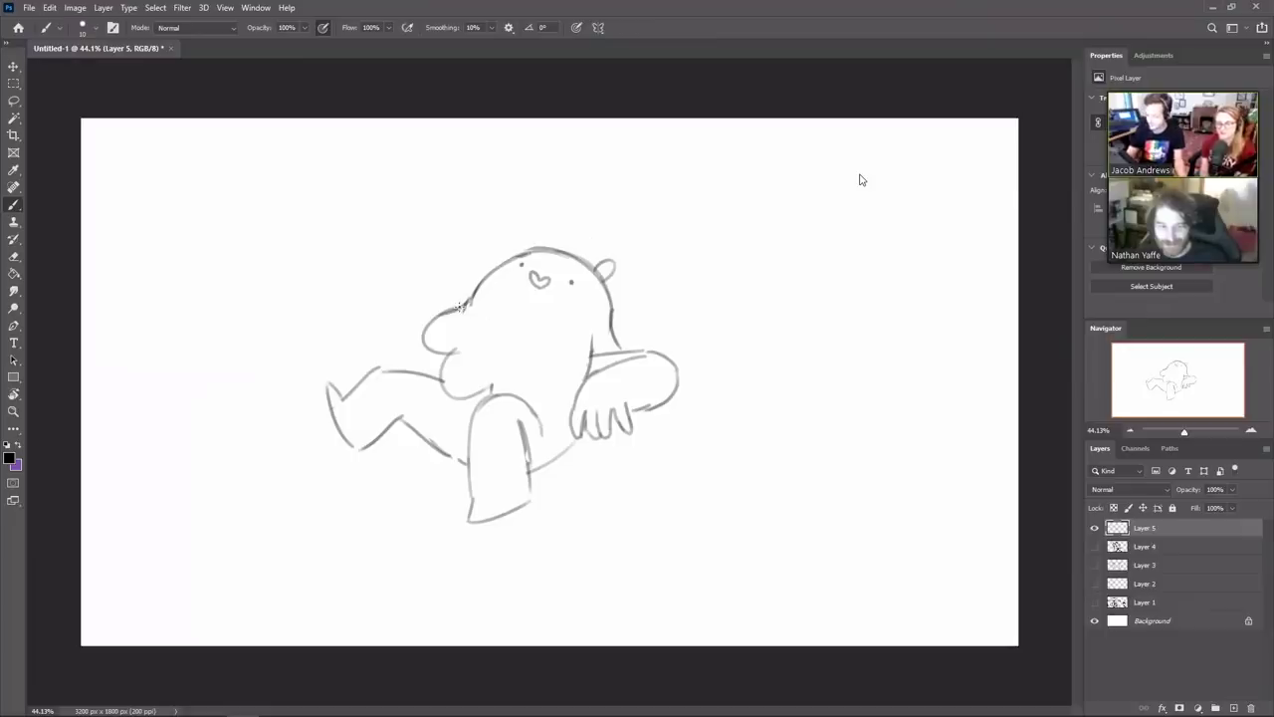
drag(463, 304, 431, 301)
Move the whole figure sketch slightly to the right on the canvas
key(v)
mouse_move(630, 426)
mouse_down()
mouse_move(689, 422)
mouse_move(652, 423)
mouse_move(622, 446)
mouse_up()
key(b)
key(ctrl+z)
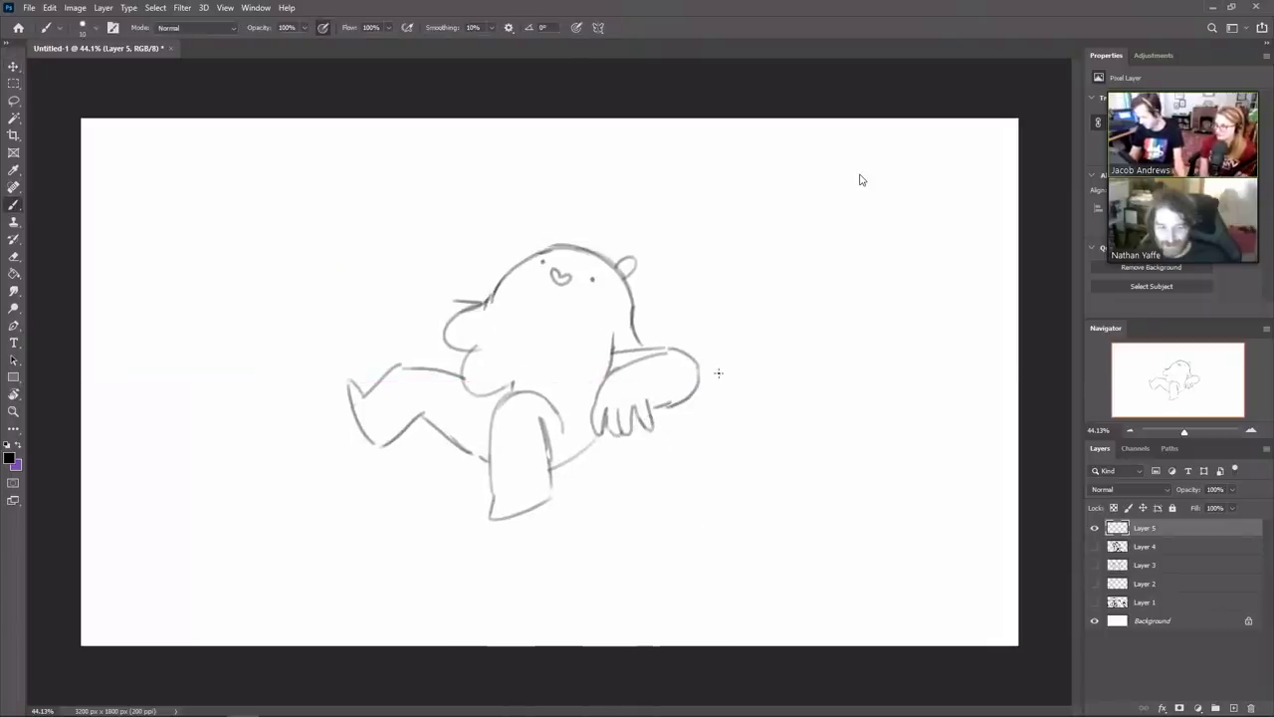
mouse_move(736, 432)
mouse_down()
mouse_move(686, 430)
mouse_move(679, 298)
mouse_move(775, 285)
mouse_move(783, 383)
mouse_up()
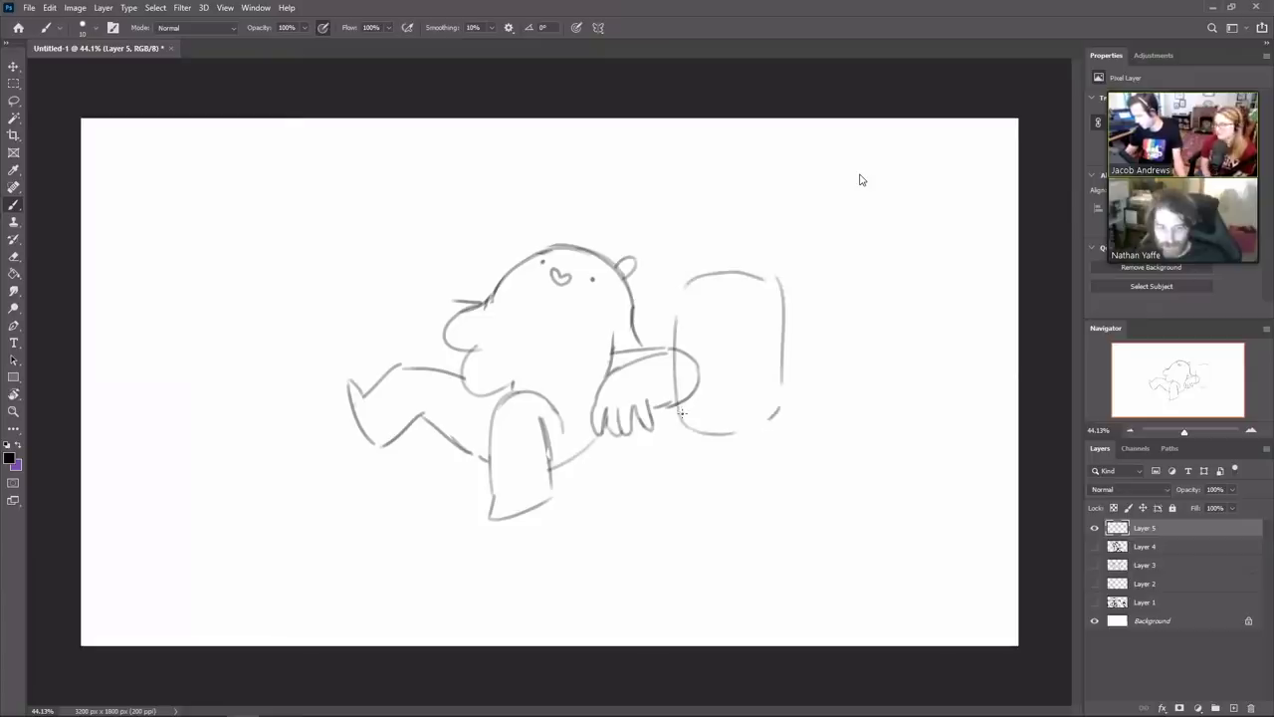
key(ctrl+z)
key(ctrl+z)
key(ctrl+z)
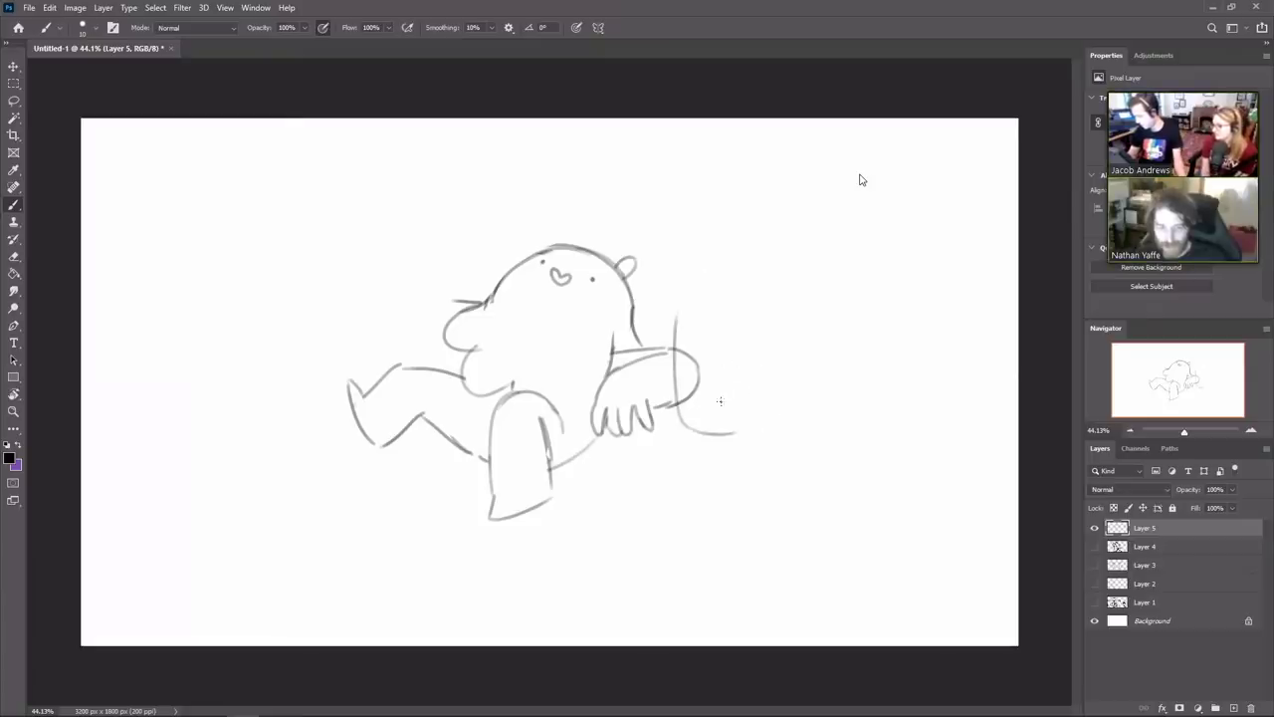
Draw a long vertical line below the hand and a tall rounded rectangle with two short posts to the figure's right
mouse_move(607, 550)
mouse_down()
mouse_move(612, 431)
mouse_move(691, 390)
mouse_move(707, 213)
mouse_move(831, 207)
mouse_move(819, 349)
mouse_move(746, 362)
mouse_up()
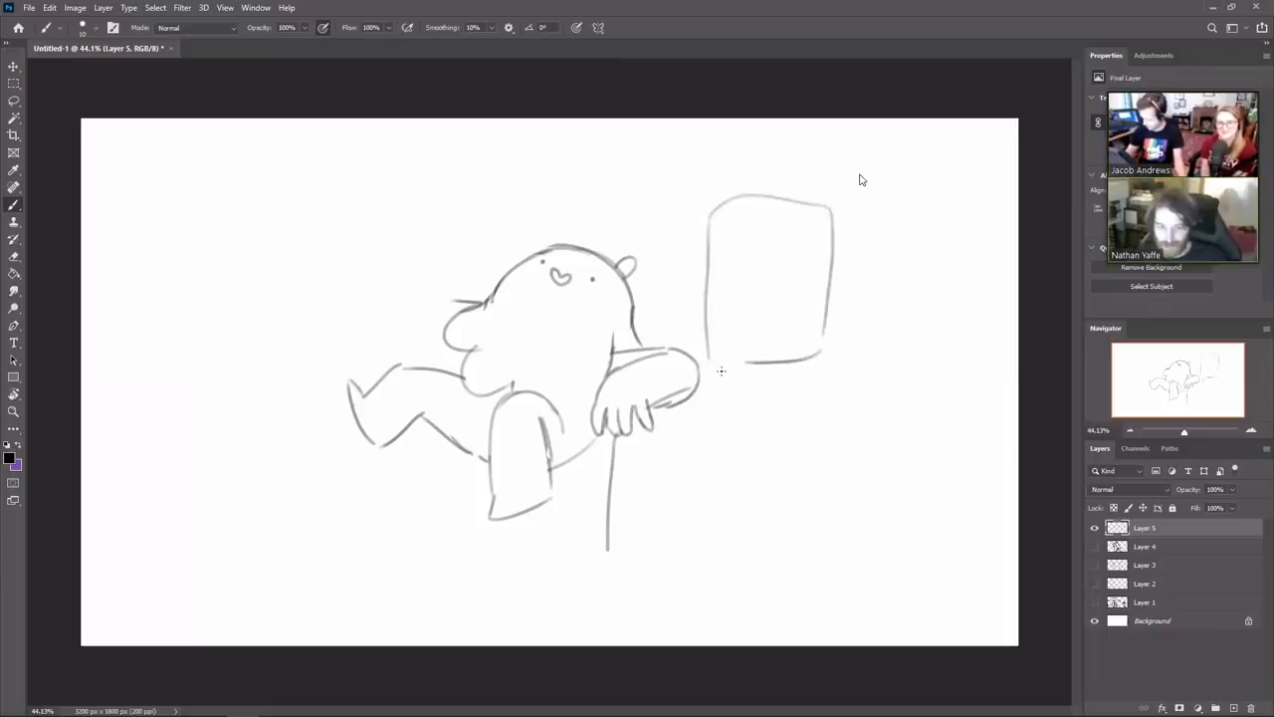
drag(722, 373, 731, 409)
drag(820, 348, 827, 373)
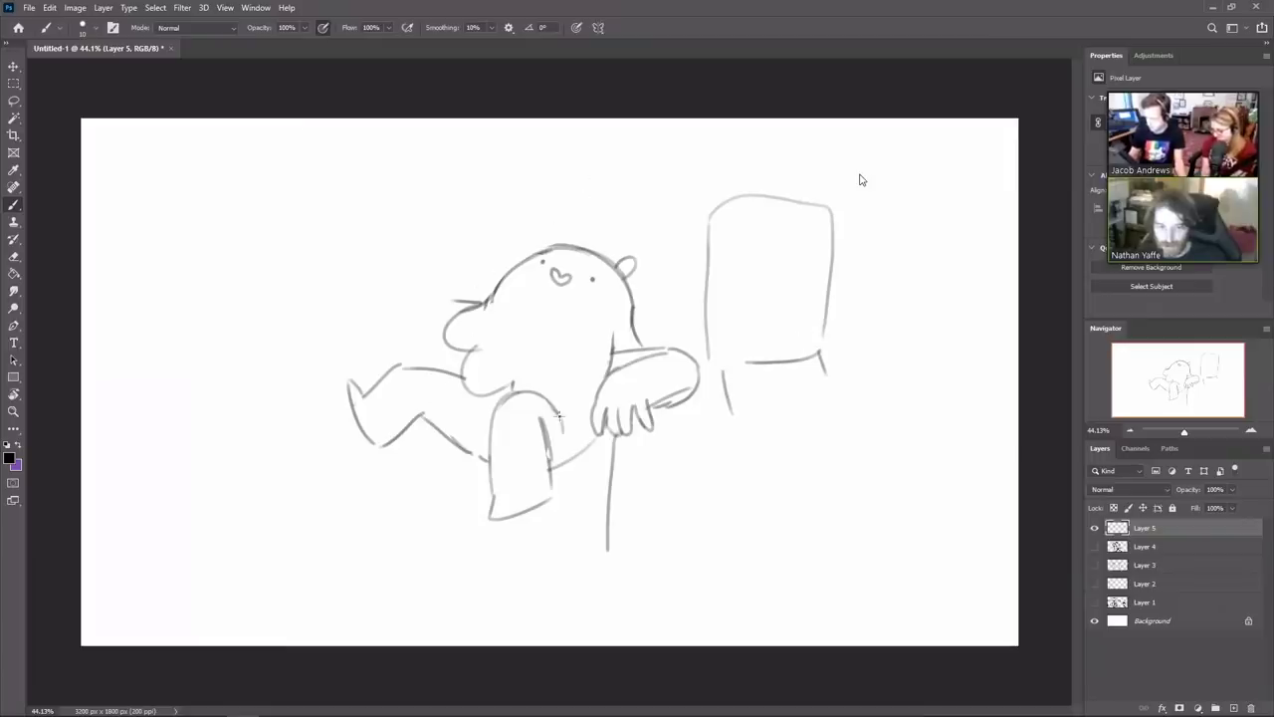
Add small bumps and a curved underside between the hanging limb and the hand, and redraw the left-reaching limb's underside
drag(549, 465, 561, 412)
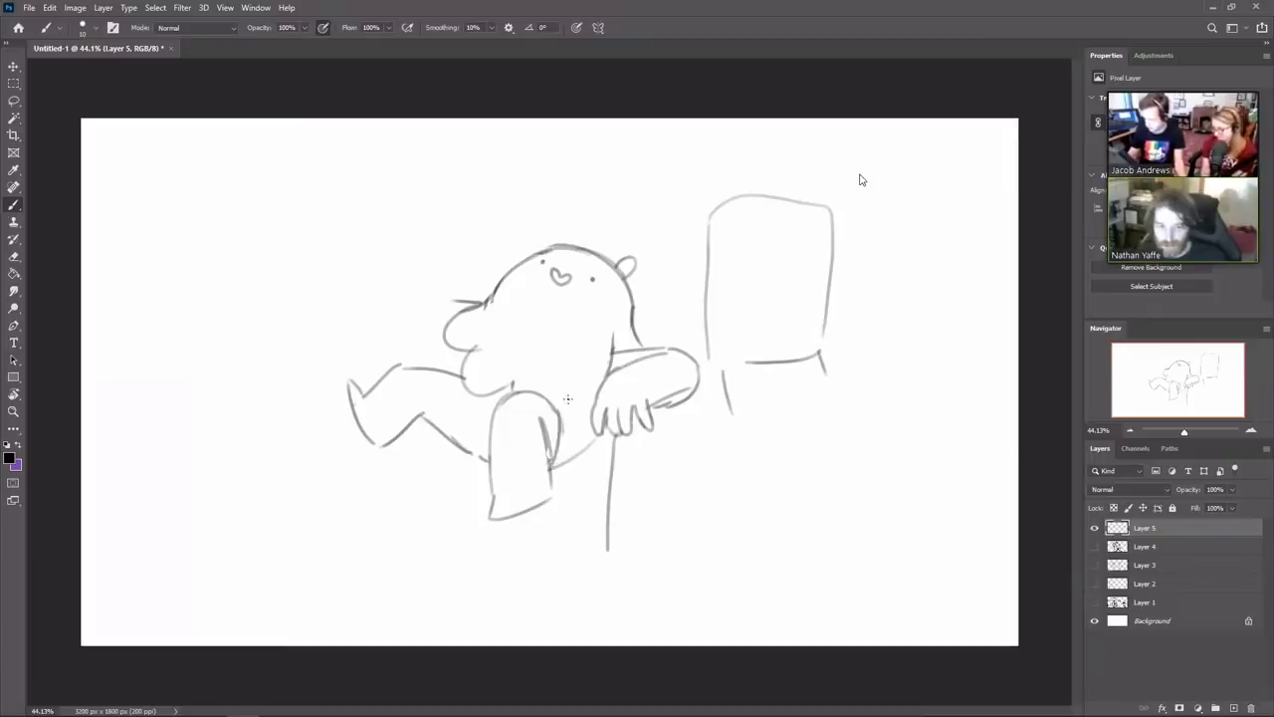
key(ctrl+z)
mouse_move(551, 467)
mouse_down()
mouse_move(554, 406)
mouse_move(556, 426)
mouse_move(602, 387)
mouse_move(602, 455)
mouse_move(607, 438)
mouse_move(569, 482)
mouse_up()
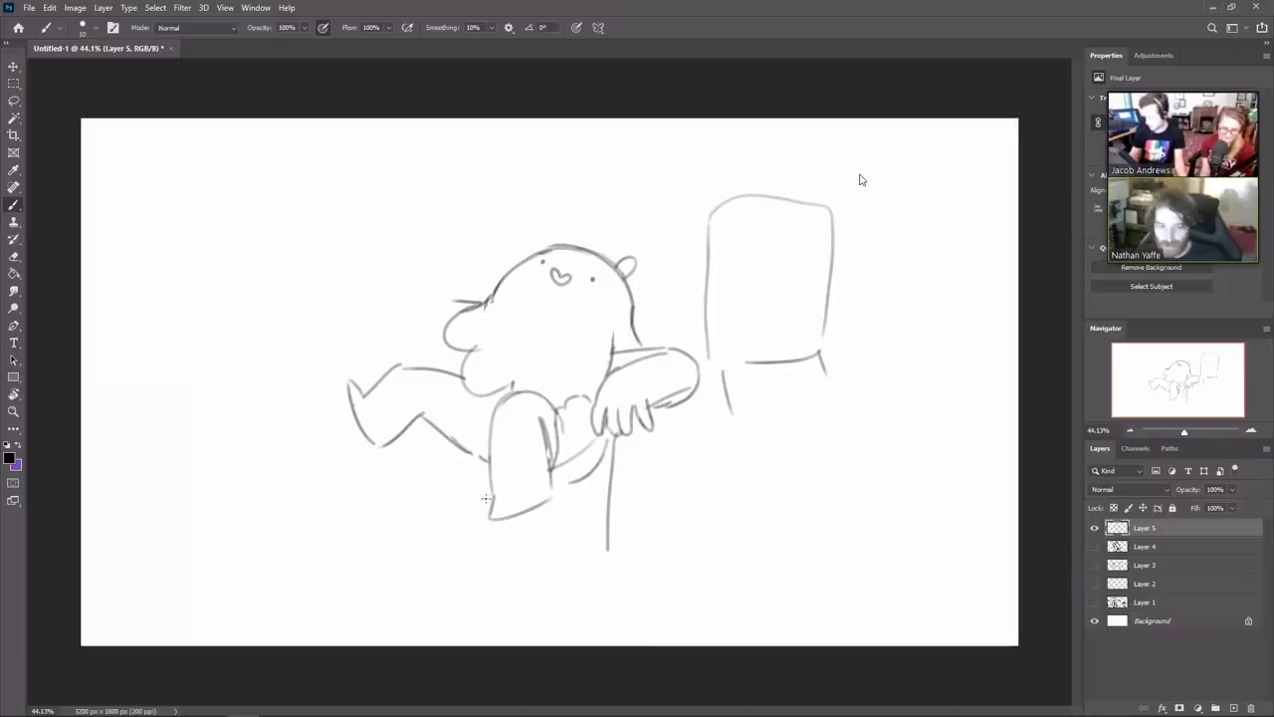
drag(411, 415, 471, 460)
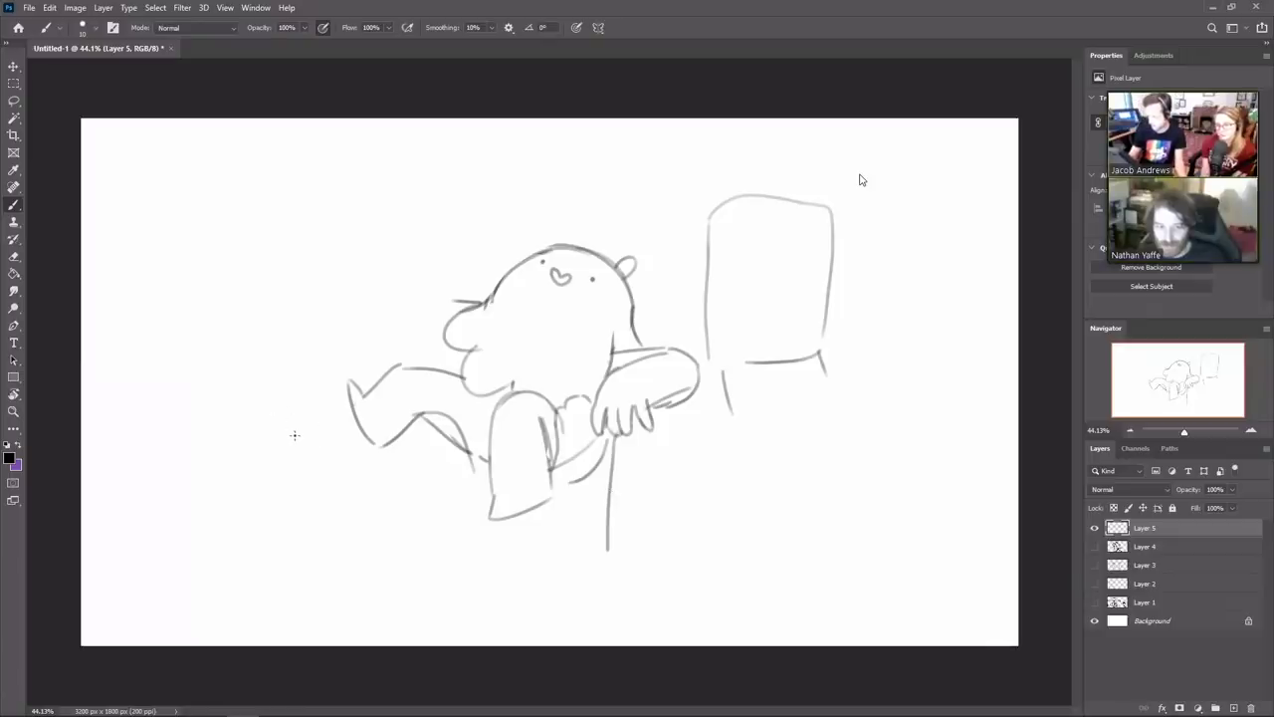
Sketch a sloping seat-like edge running left and down from the foot, with a rounded upright rectangle above it
drag(294, 435, 225, 354)
key(ctrl+z)
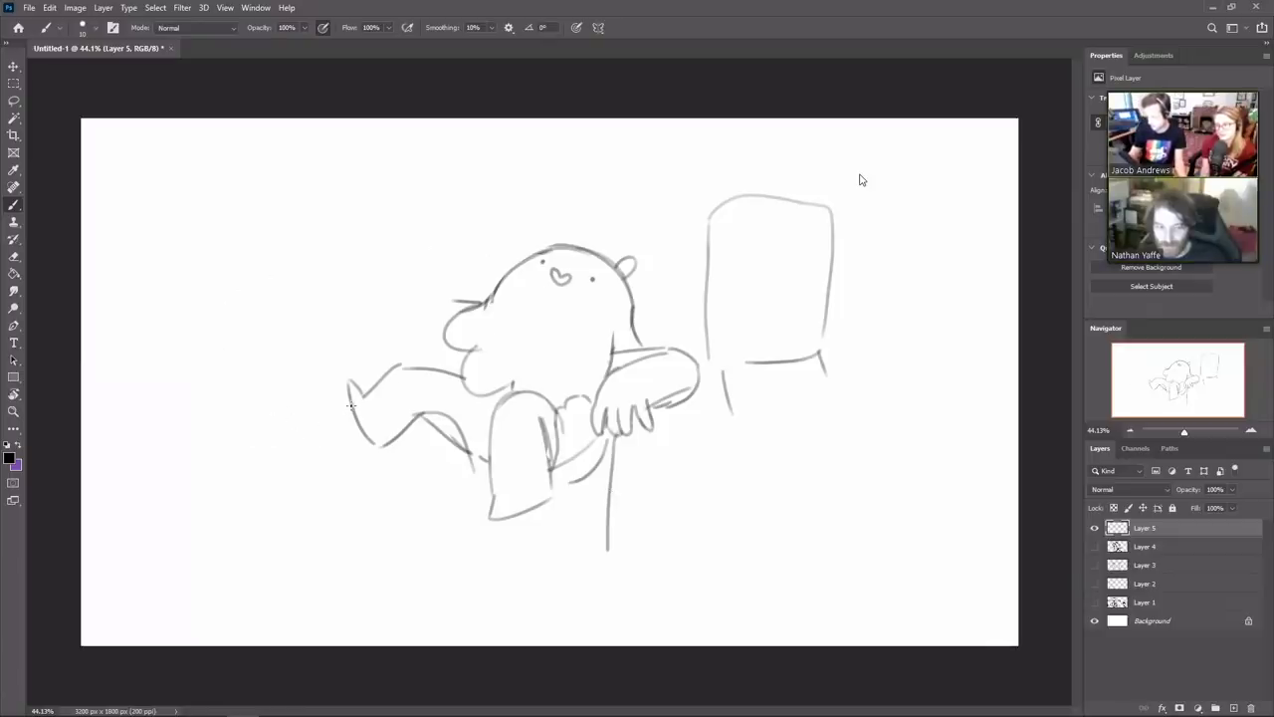
mouse_move(350, 404)
mouse_down()
mouse_move(247, 426)
mouse_move(182, 542)
mouse_up()
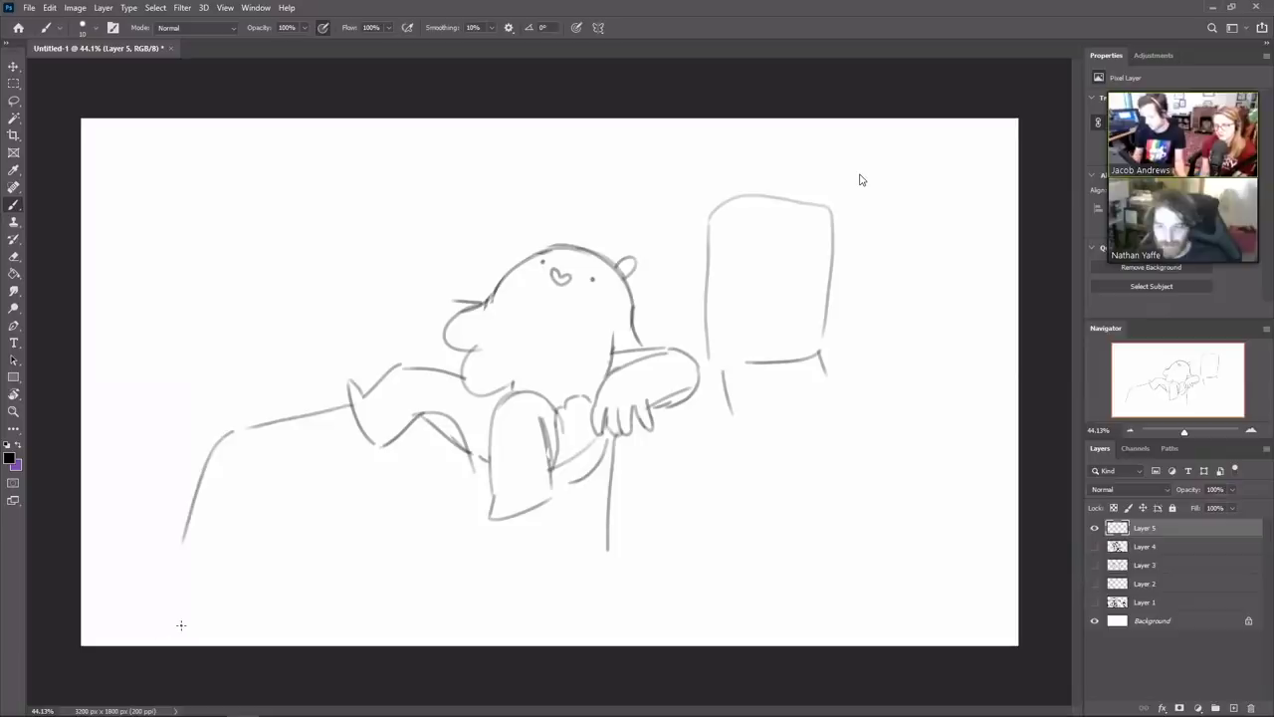
mouse_move(289, 391)
mouse_down()
mouse_move(247, 251)
mouse_move(334, 281)
mouse_move(341, 366)
mouse_up()
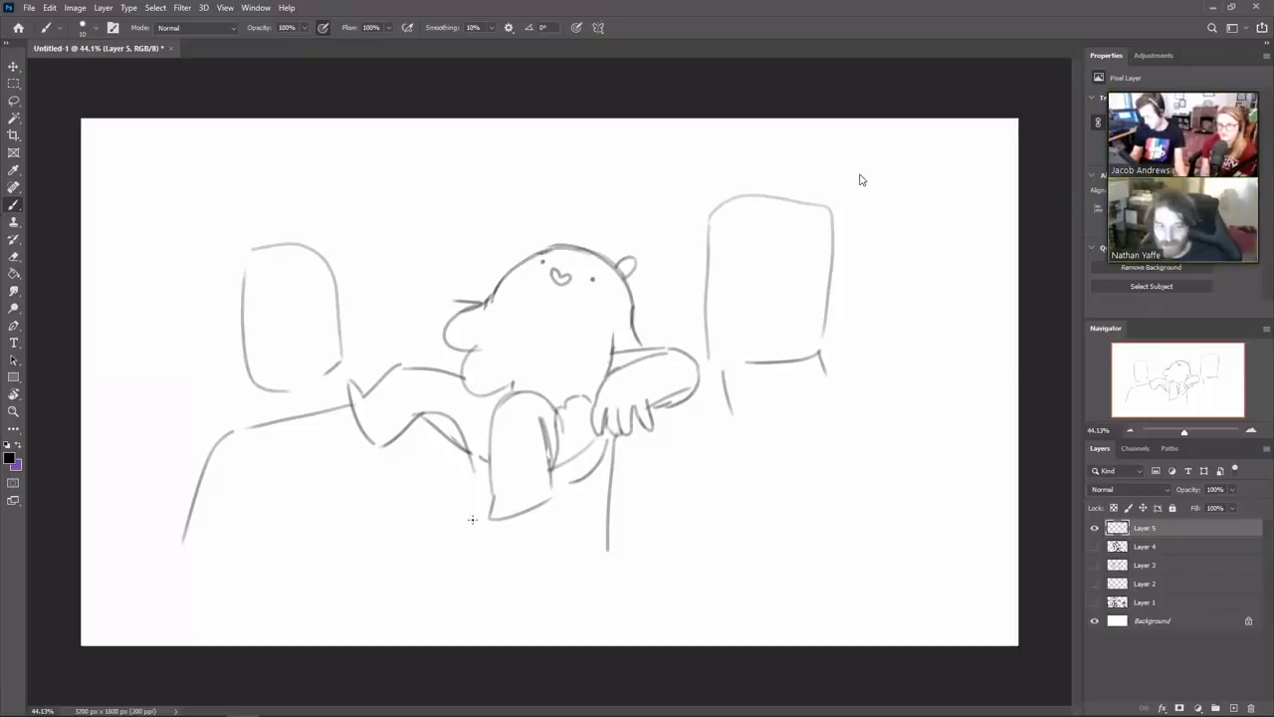
drag(483, 519, 457, 595)
drag(548, 497, 581, 503)
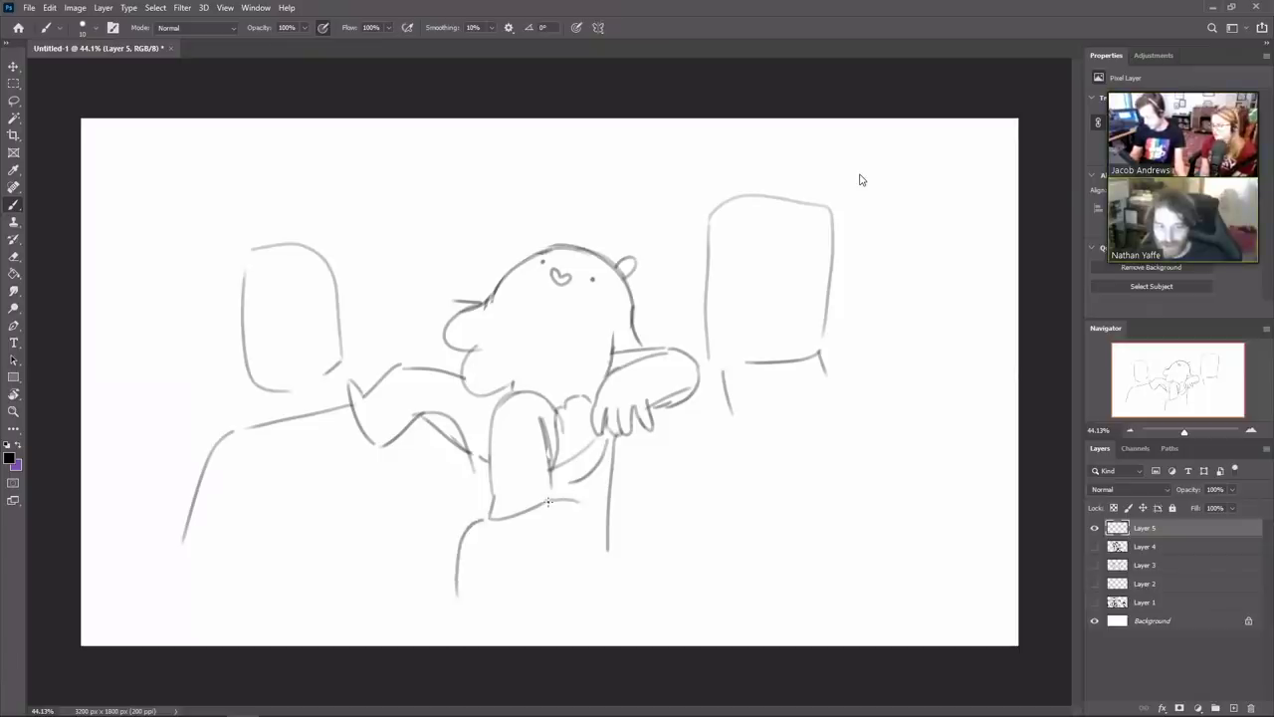
key(ctrl+z)
key(ctrl+z)
drag(485, 513, 450, 601)
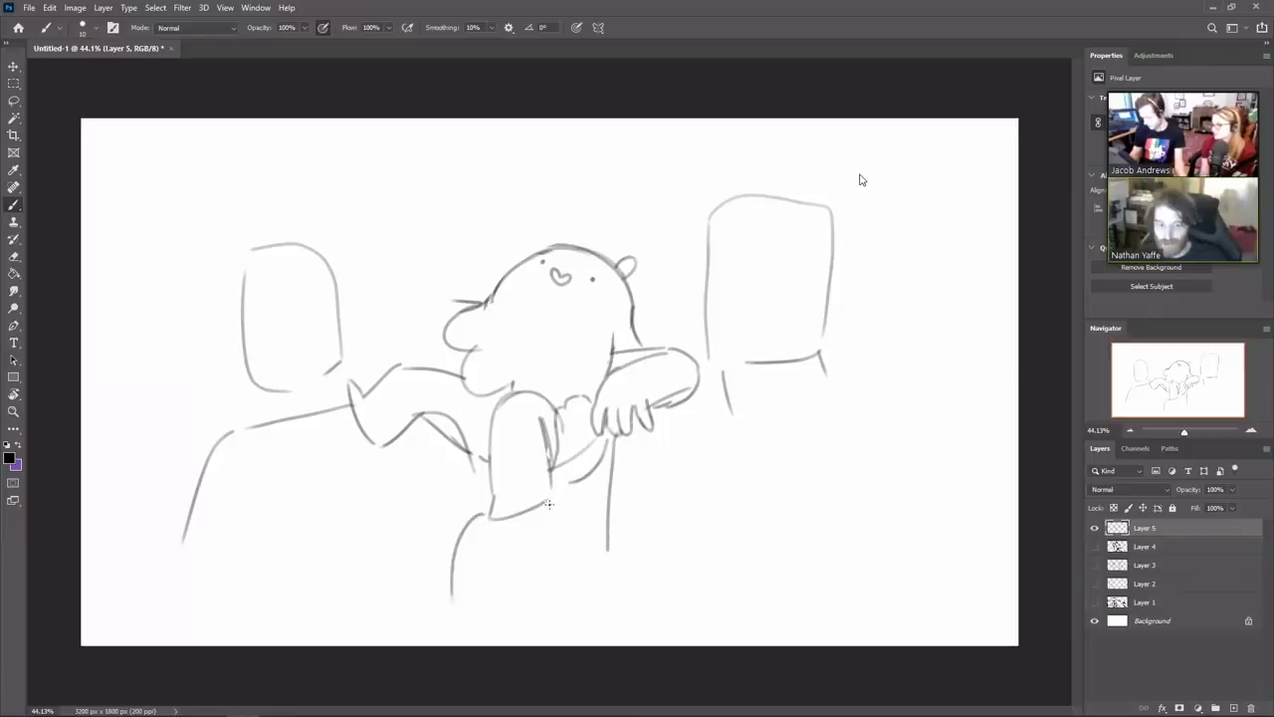
drag(544, 499, 572, 508)
key(ctrl+z)
key(ctrl+z)
Draw a rounded seat-back shape beneath the hanging limb, with both sides running down toward the canvas's lower edge
drag(488, 501, 471, 609)
mouse_move(543, 500)
mouse_down()
mouse_move(587, 506)
mouse_move(597, 619)
mouse_up()
drag(470, 559, 469, 613)
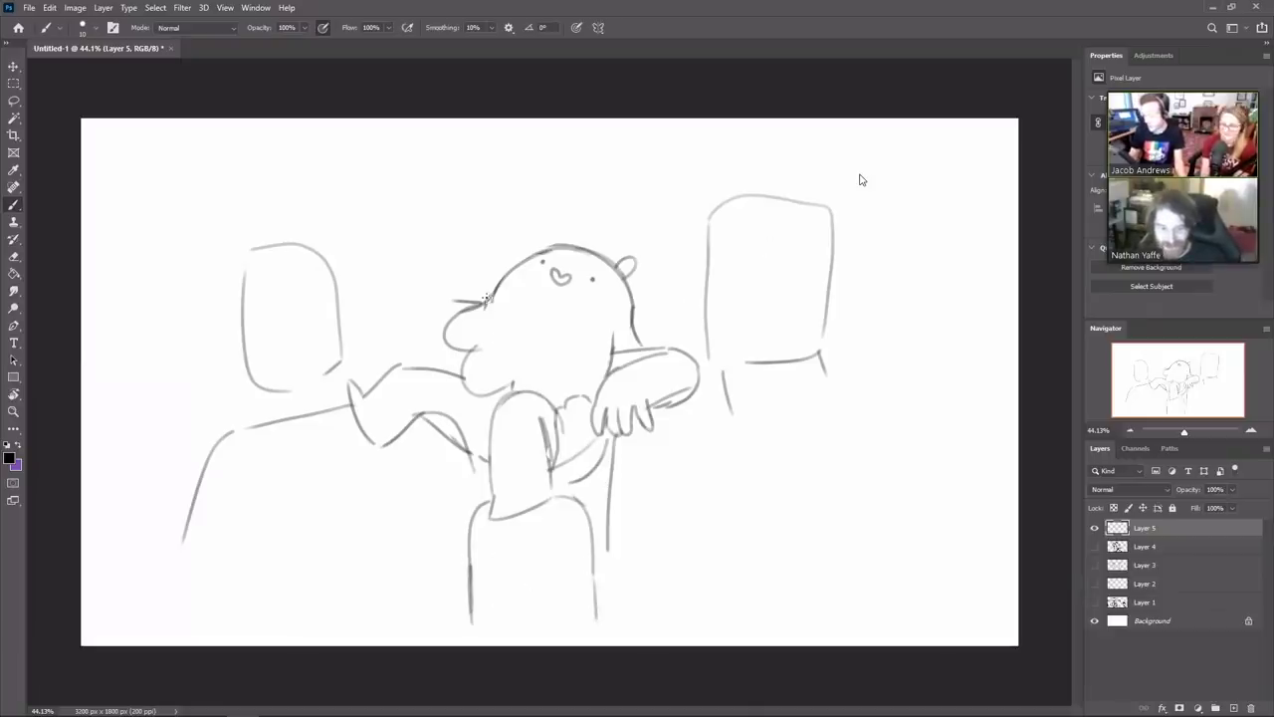
Erase the left post under the right-hand rounded rectangle and tidy the outer end of the bent arm
key(e)
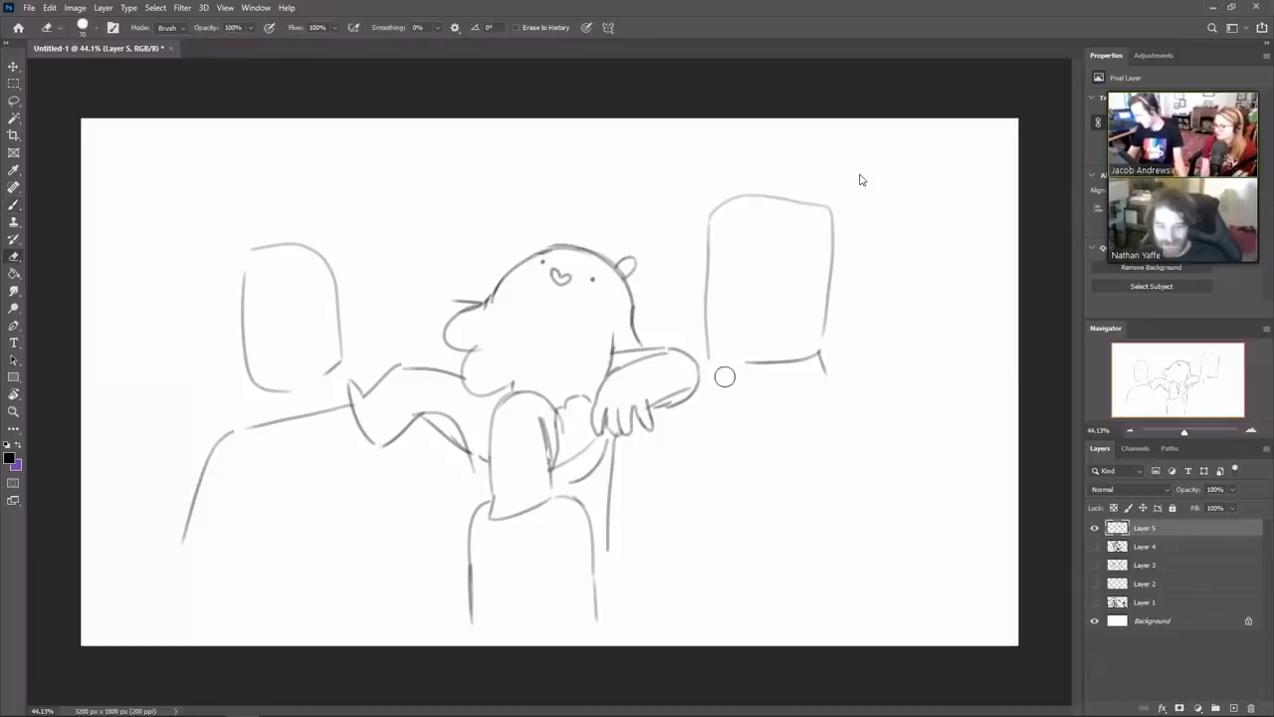
key(b)
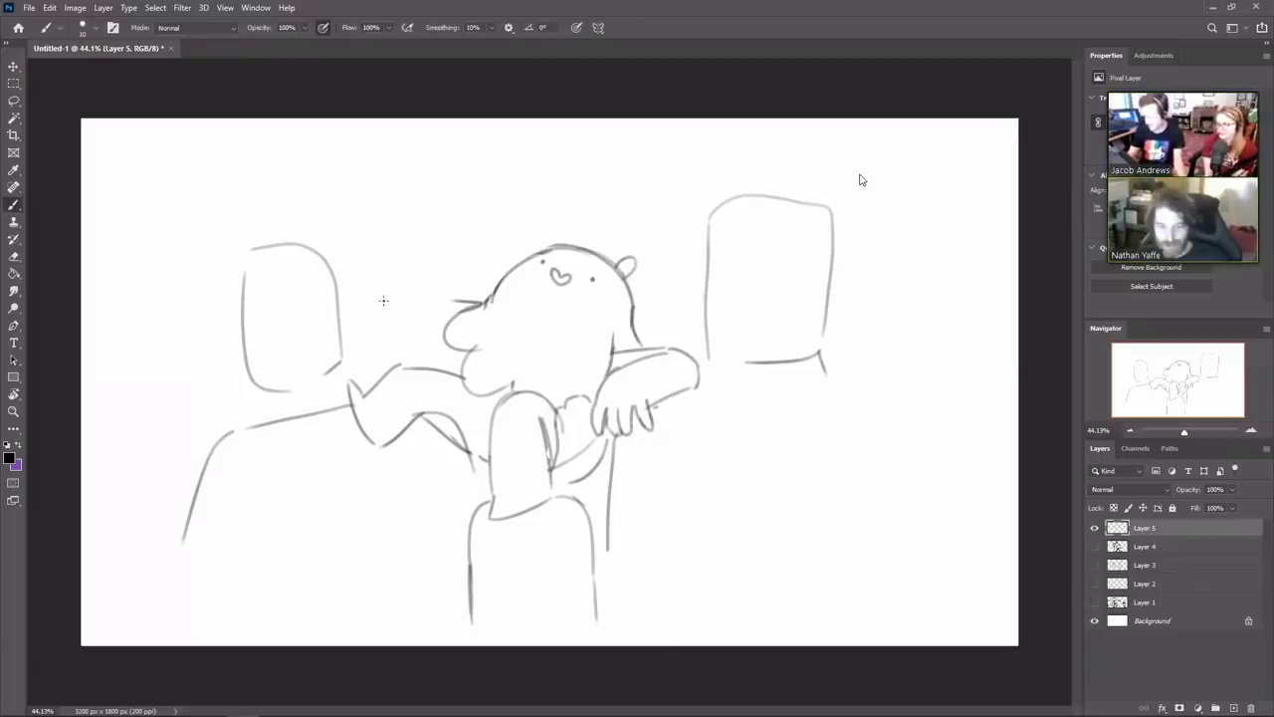
right_click(478, 273)
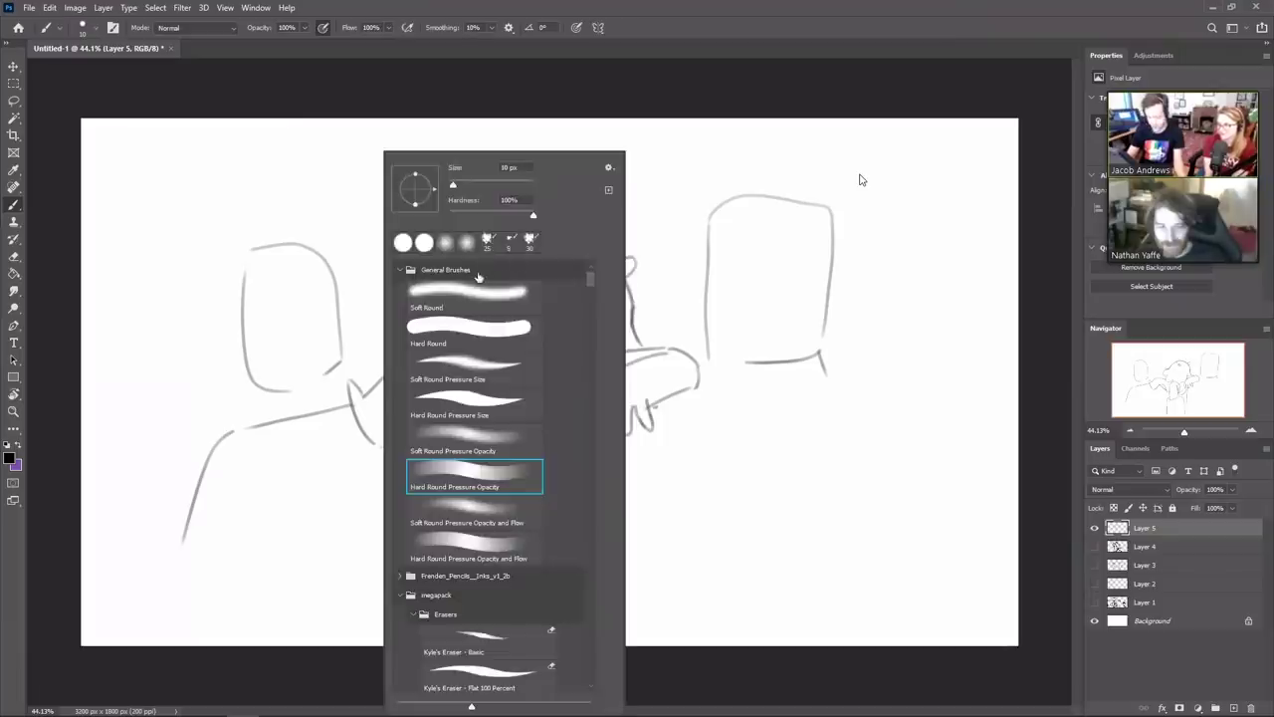
click(547, 101)
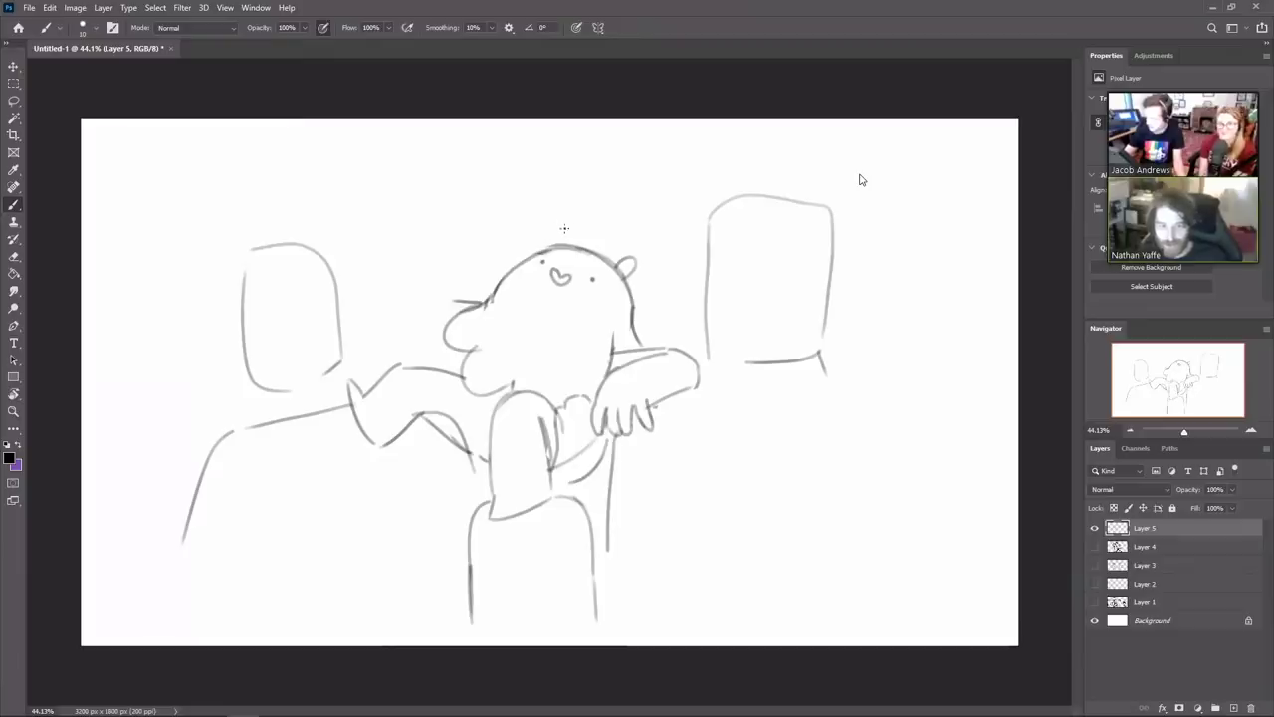
Sketch a third rounded upright shape behind the head with a small hair tuft on top, and adjust the shape's position
mouse_move(547, 232)
mouse_down()
mouse_move(546, 180)
mouse_move(578, 140)
mouse_move(623, 143)
mouse_move(633, 157)
mouse_move(638, 235)
mouse_move(593, 249)
mouse_move(517, 214)
mouse_move(661, 199)
mouse_move(560, 232)
mouse_move(573, 213)
mouse_up()
key(ctrl+z)
key(l)
key(v)
drag(618, 201, 617, 211)
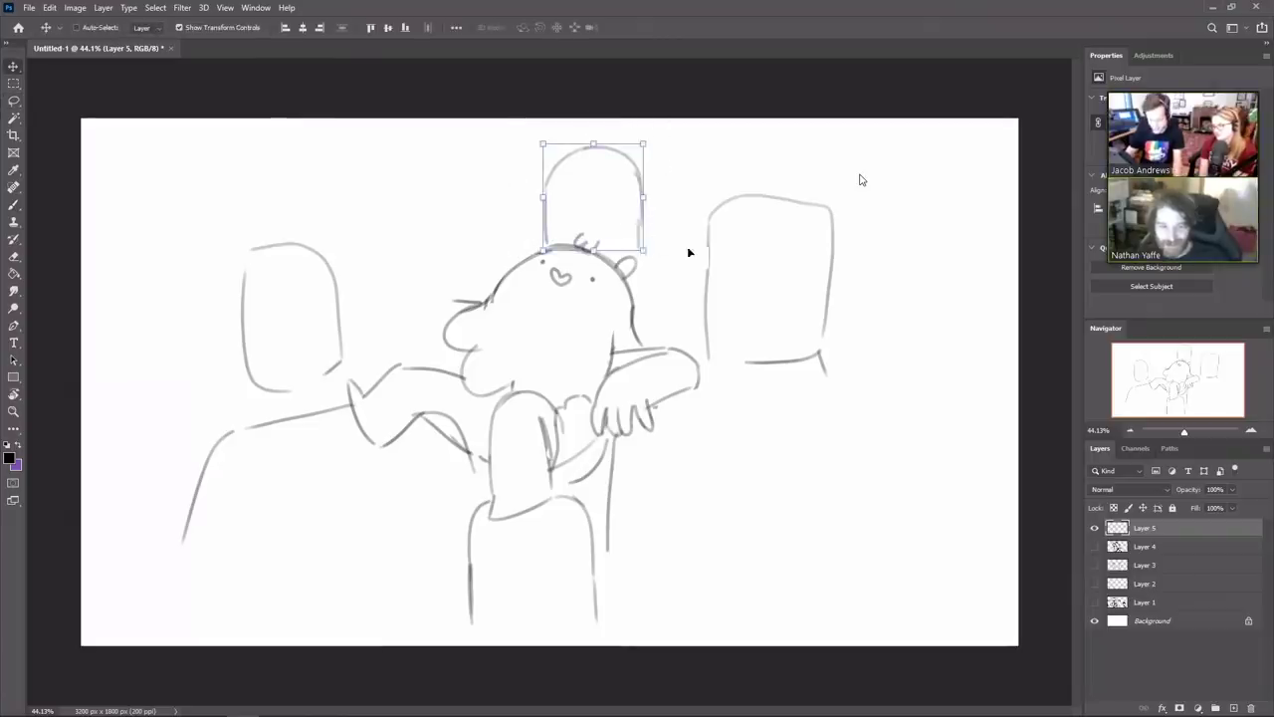
key(l)
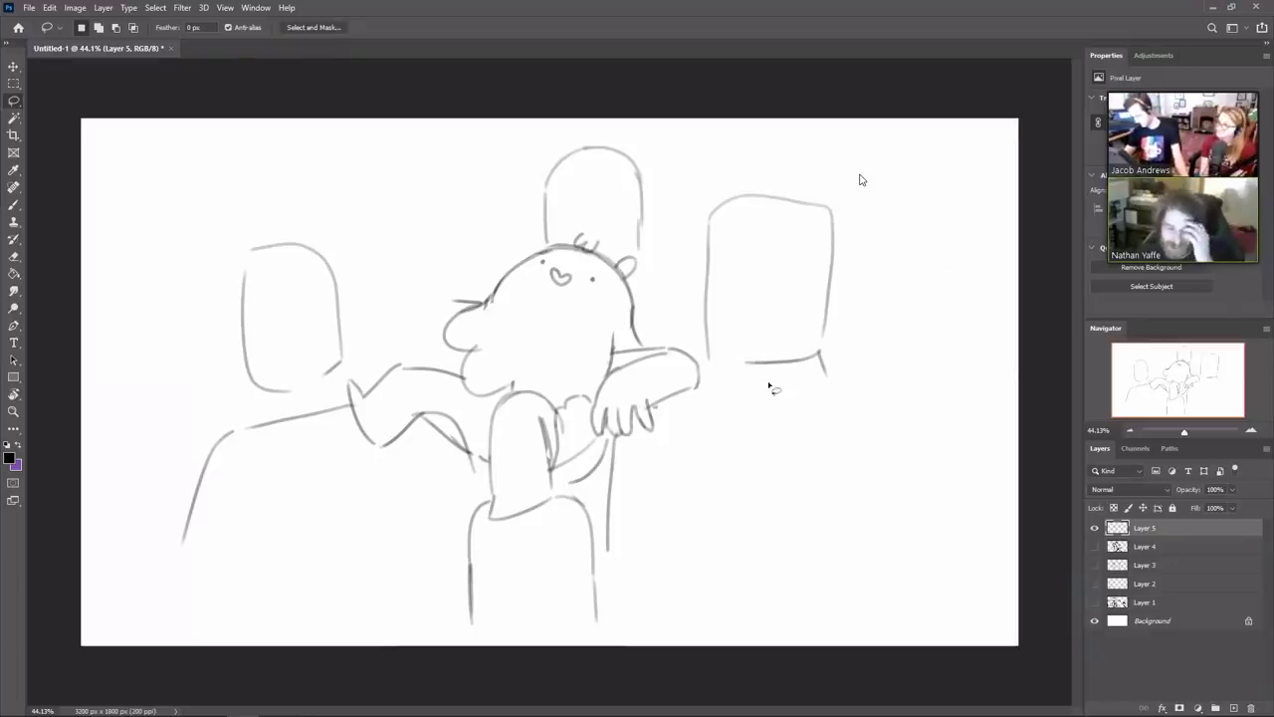
key(b)
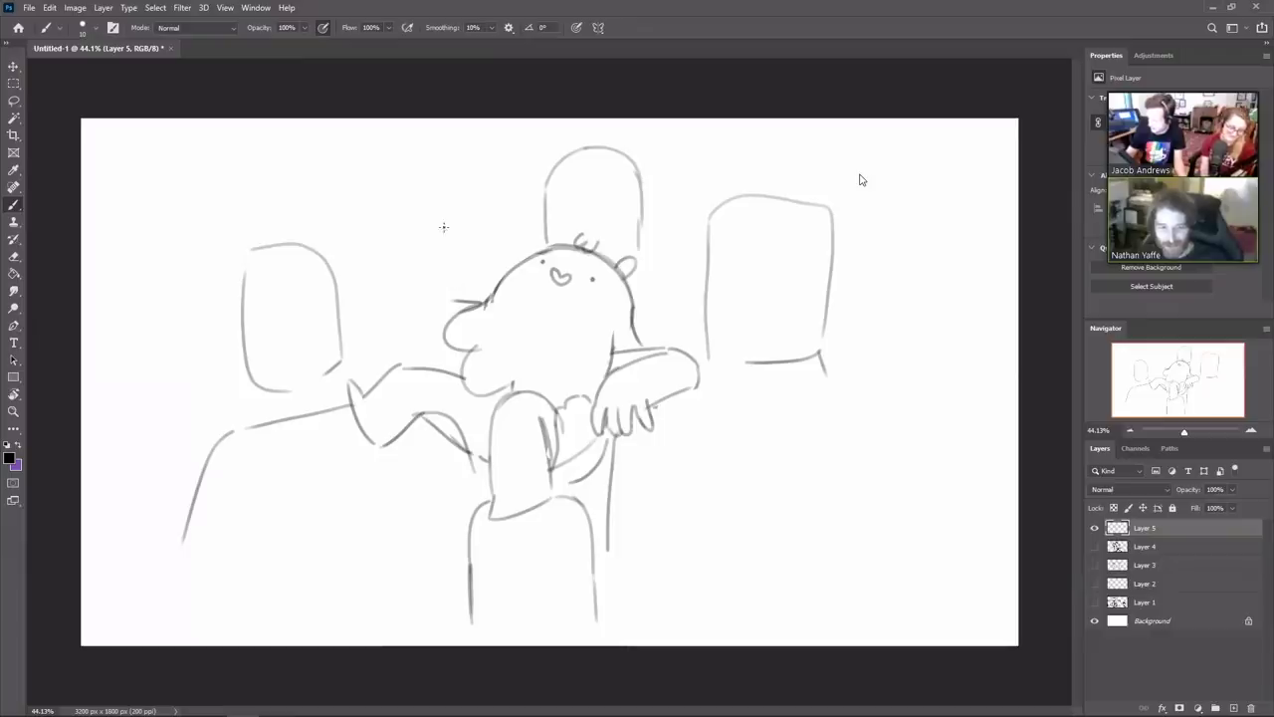
Sketch an oval head to the left of the round-headed figure and add crossed face guidelines to it and the far-left head shape
mouse_move(403, 300)
mouse_down()
mouse_move(364, 208)
mouse_move(412, 163)
mouse_move(454, 235)
mouse_move(406, 301)
mouse_up()
key(ctrl+z)
drag(360, 238, 453, 239)
drag(430, 176, 431, 293)
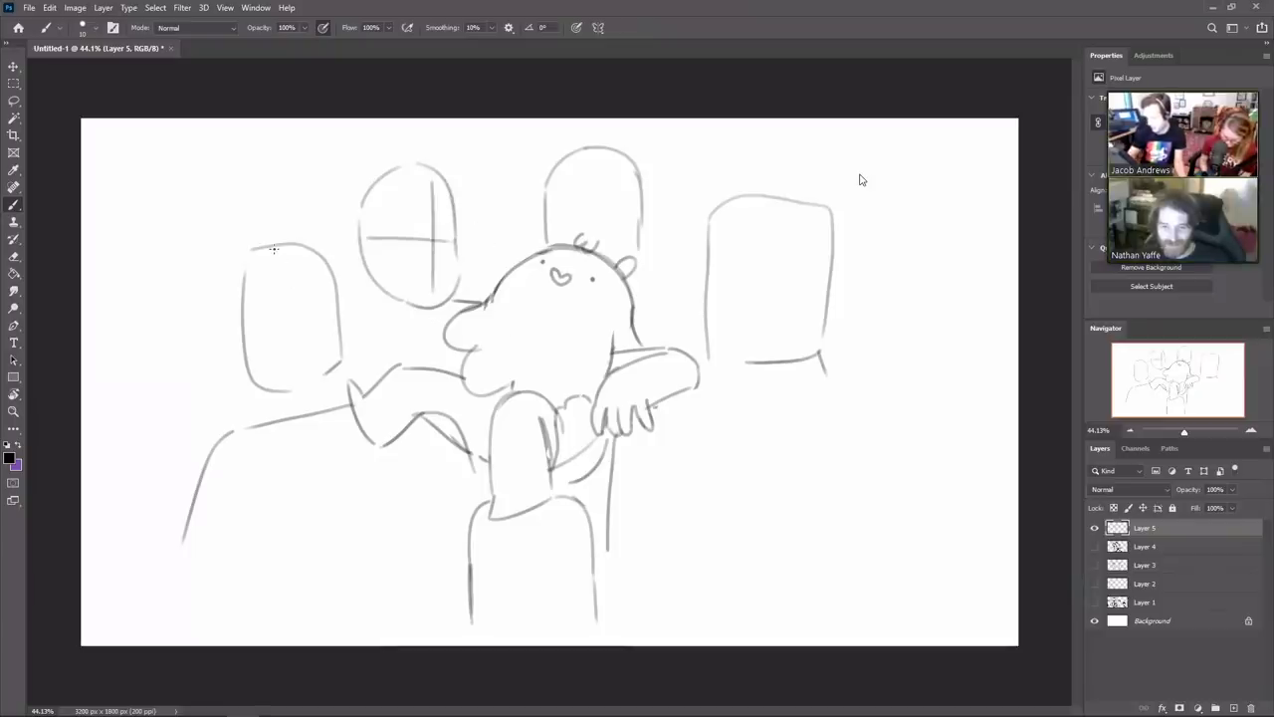
drag(274, 248, 276, 349)
drag(236, 320, 303, 313)
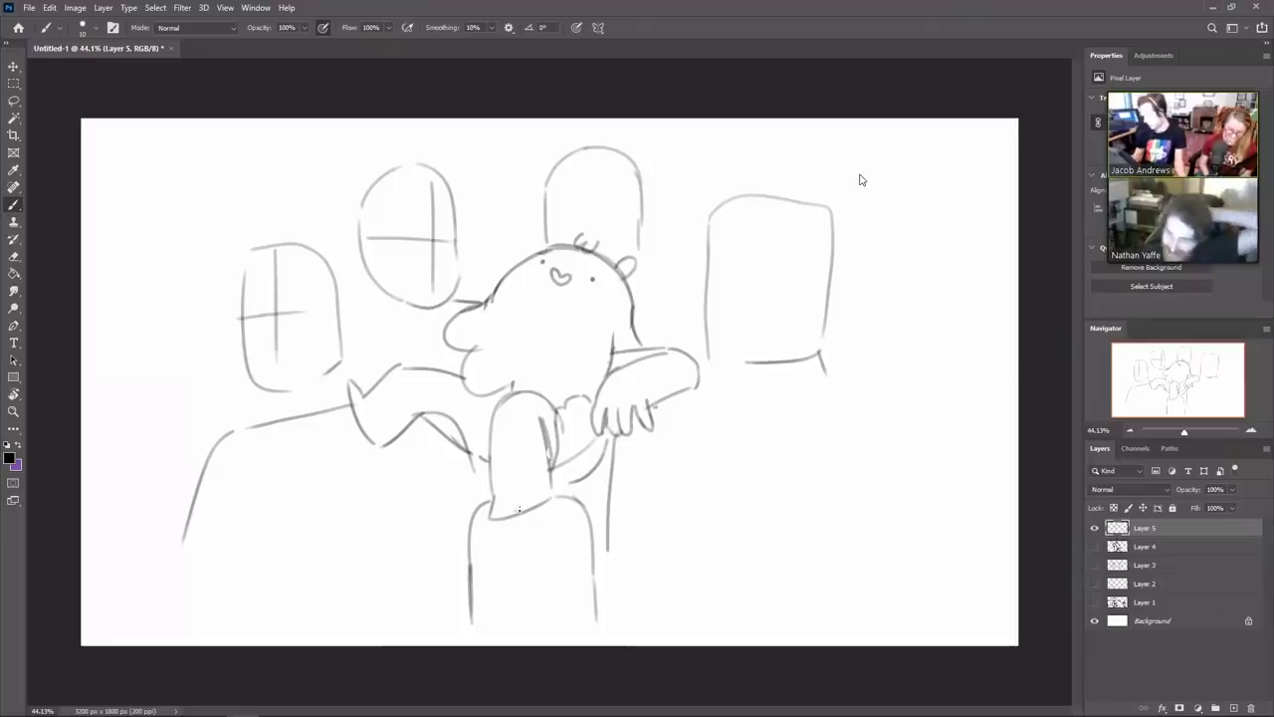
Add crossed face guidelines to the rounded head shape below the figure and to the large one on the right
mouse_move(519, 512)
mouse_down()
mouse_move(518, 603)
mouse_move(499, 553)
mouse_move(583, 570)
mouse_up()
key(ctrl+z)
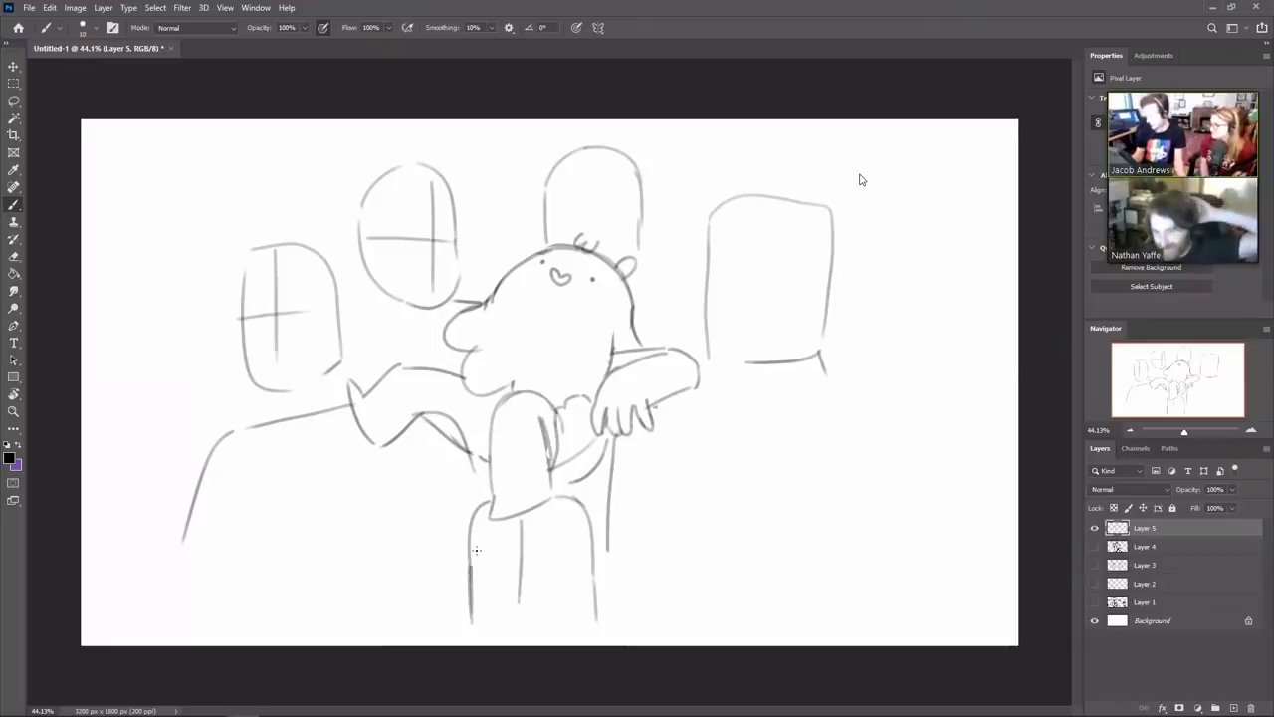
drag(476, 551, 565, 546)
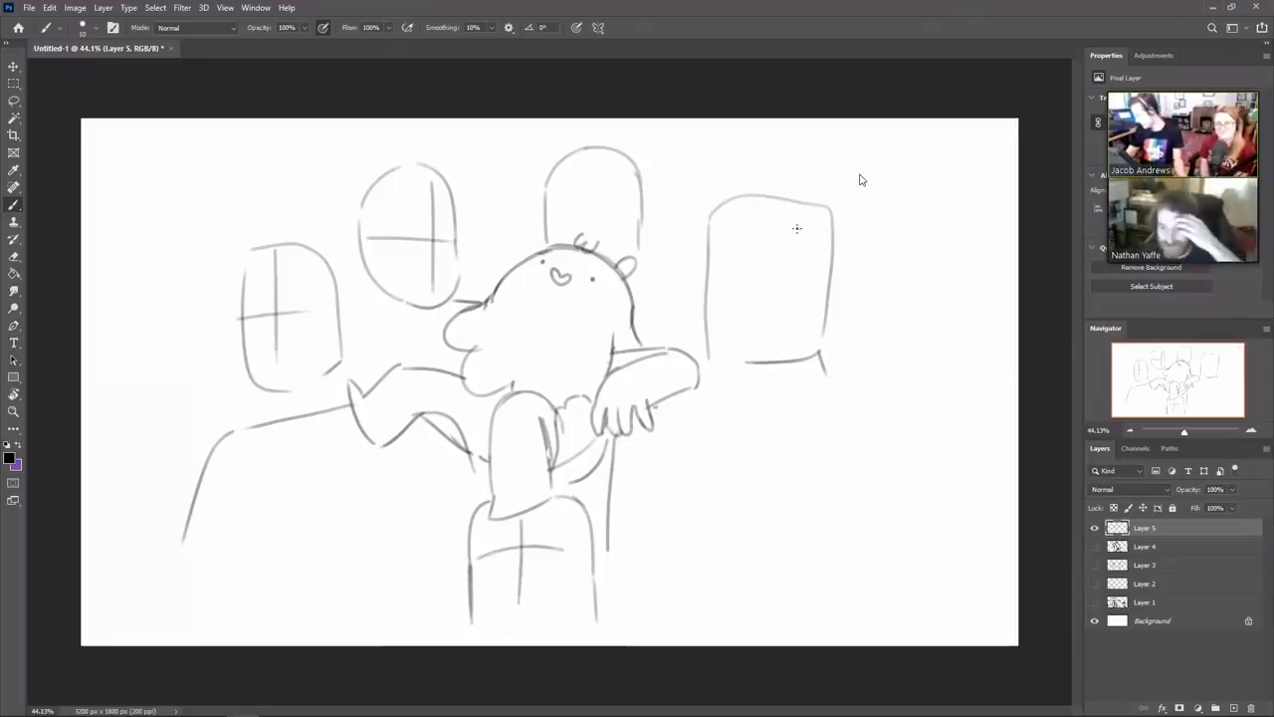
drag(791, 202, 790, 345)
drag(752, 272, 828, 273)
Erase and redraw the left side of the right-hand head slightly narrower, and add its neck and shoulder lines
key(e)
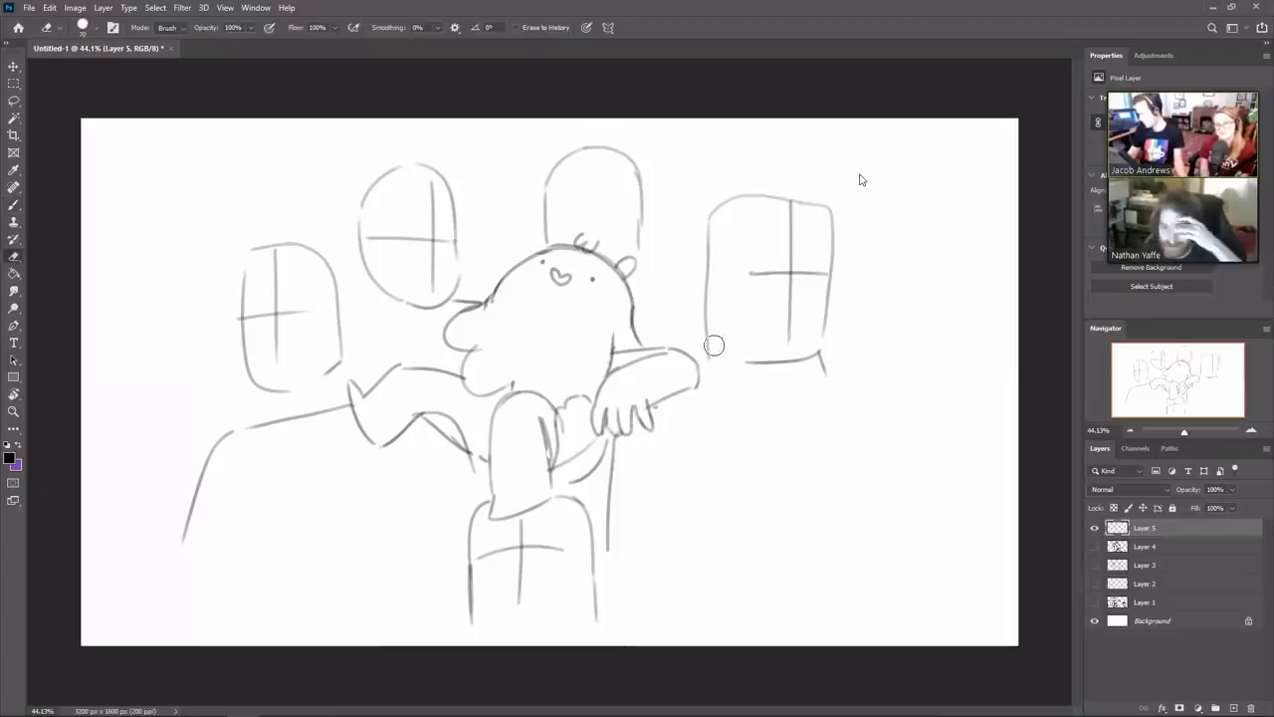
mouse_move(712, 358)
mouse_down()
mouse_move(765, 239)
mouse_move(749, 195)
mouse_move(739, 355)
mouse_move(753, 423)
mouse_move(832, 371)
mouse_move(816, 358)
mouse_move(734, 380)
mouse_up()
key(b)
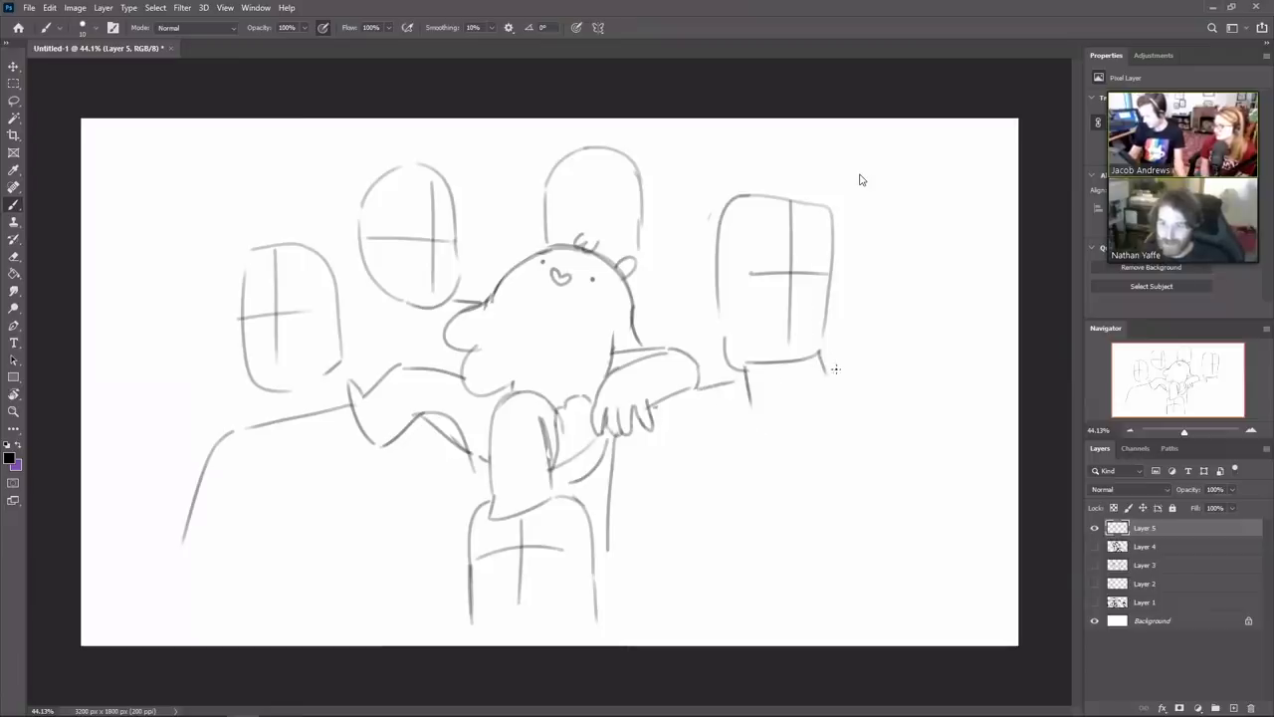
drag(835, 368, 923, 382)
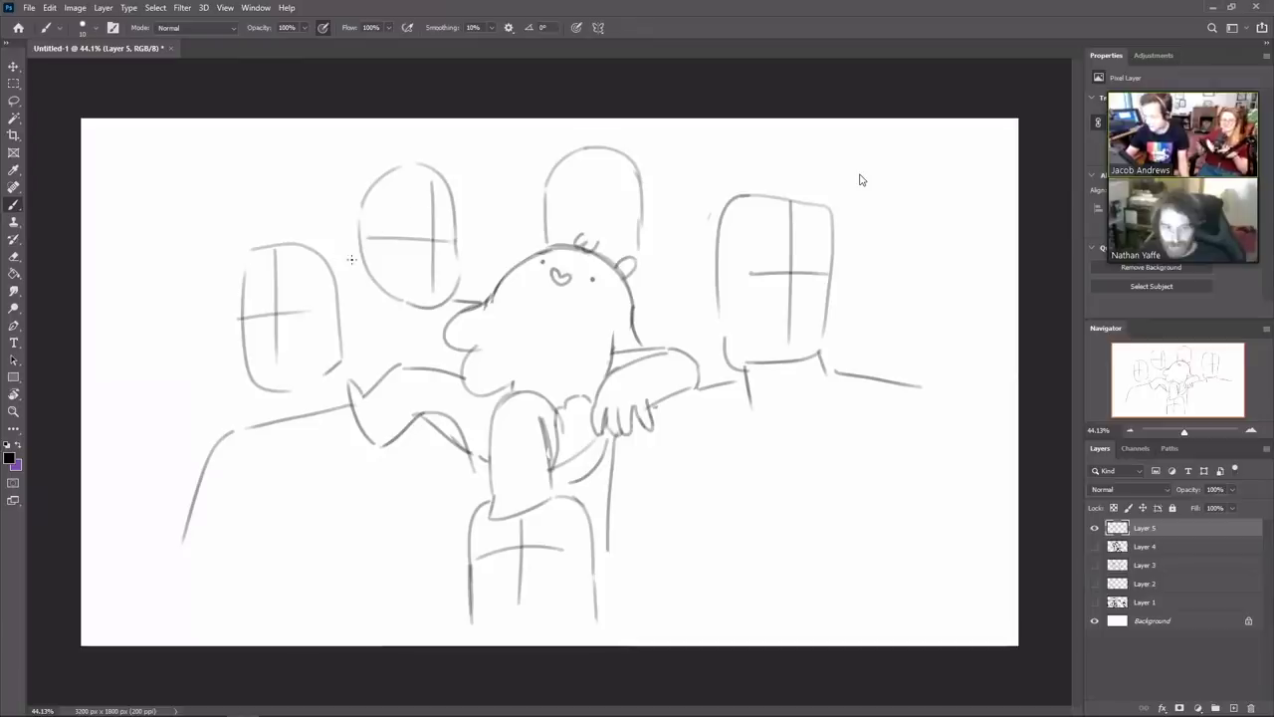
Draw an ear on the left side of the oval head and darken its cheek and jaw contour
mouse_move(357, 256)
mouse_down()
mouse_move(340, 243)
mouse_move(356, 215)
mouse_up()
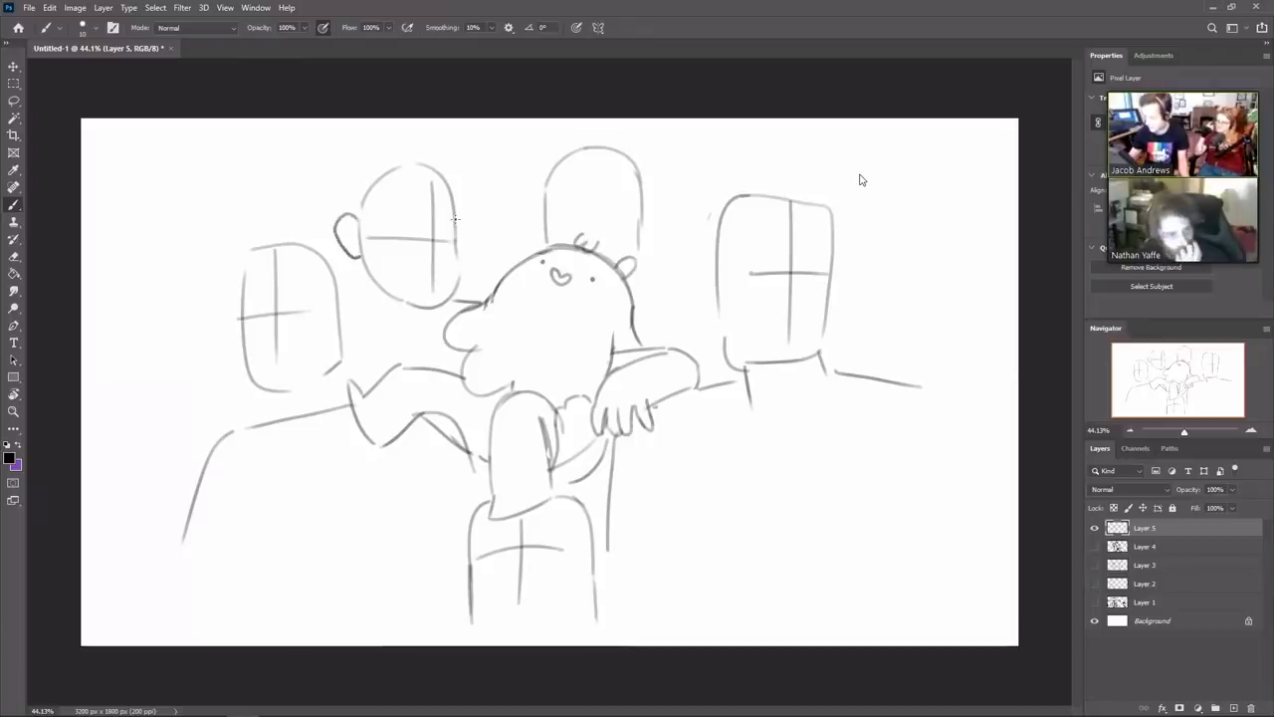
drag(447, 179, 453, 290)
drag(365, 263, 406, 305)
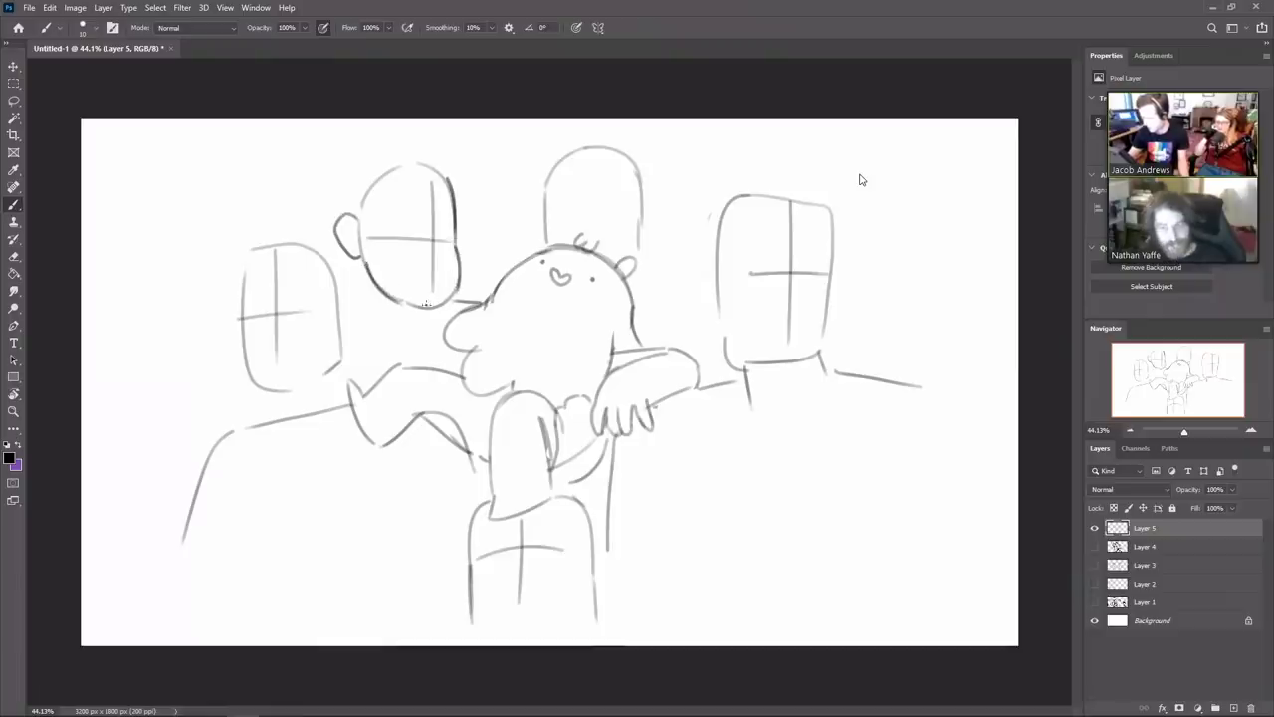
Erase the crossed guidelines inside the oval head and draw its neck lines and inner-ear detail
key(e)
drag(434, 183, 432, 289)
mouse_move(428, 239)
mouse_down()
mouse_move(366, 239)
mouse_move(369, 316)
mouse_up()
key(b)
key(ctrl+z)
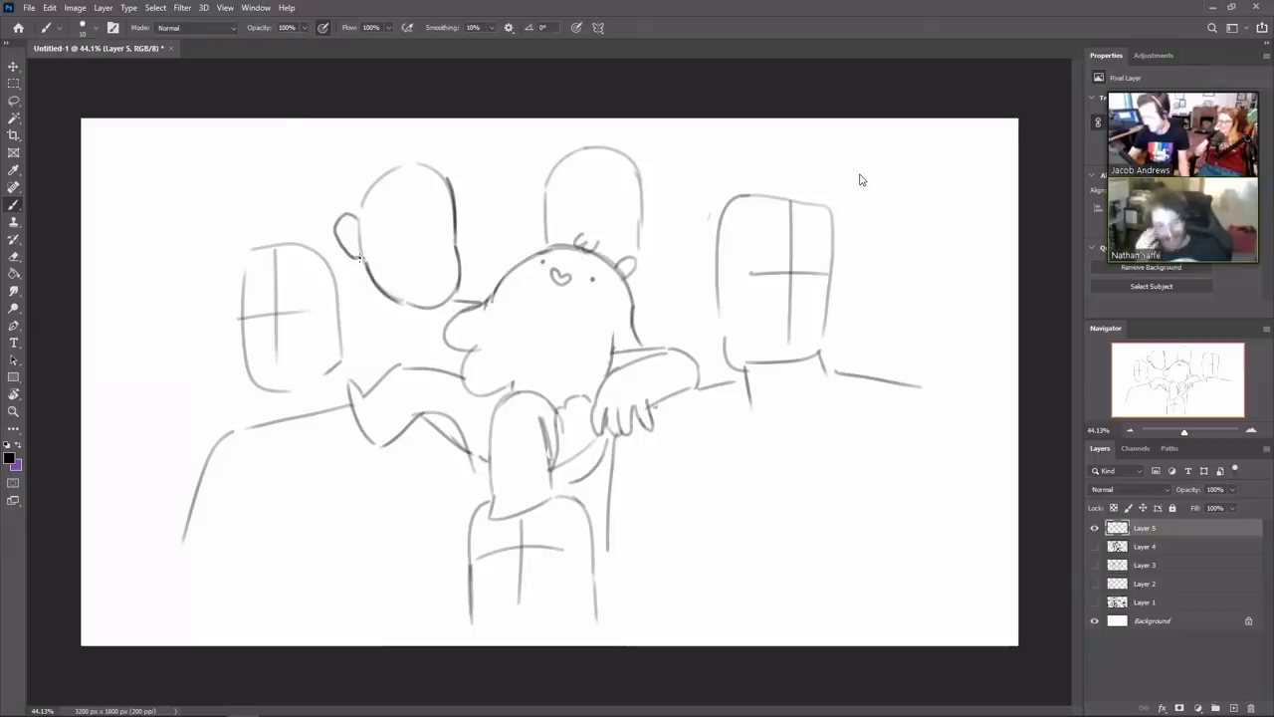
mouse_move(361, 257)
mouse_down()
mouse_move(358, 305)
mouse_move(422, 319)
mouse_move(419, 329)
mouse_up()
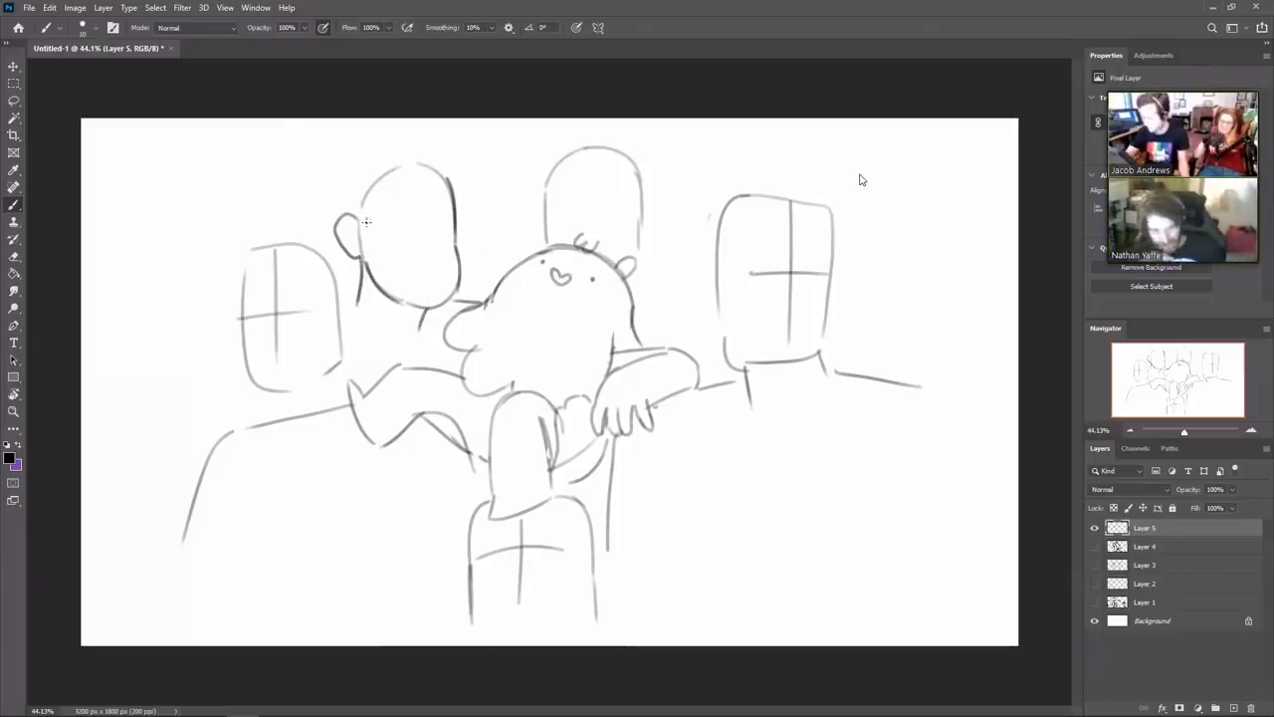
drag(343, 226, 355, 247)
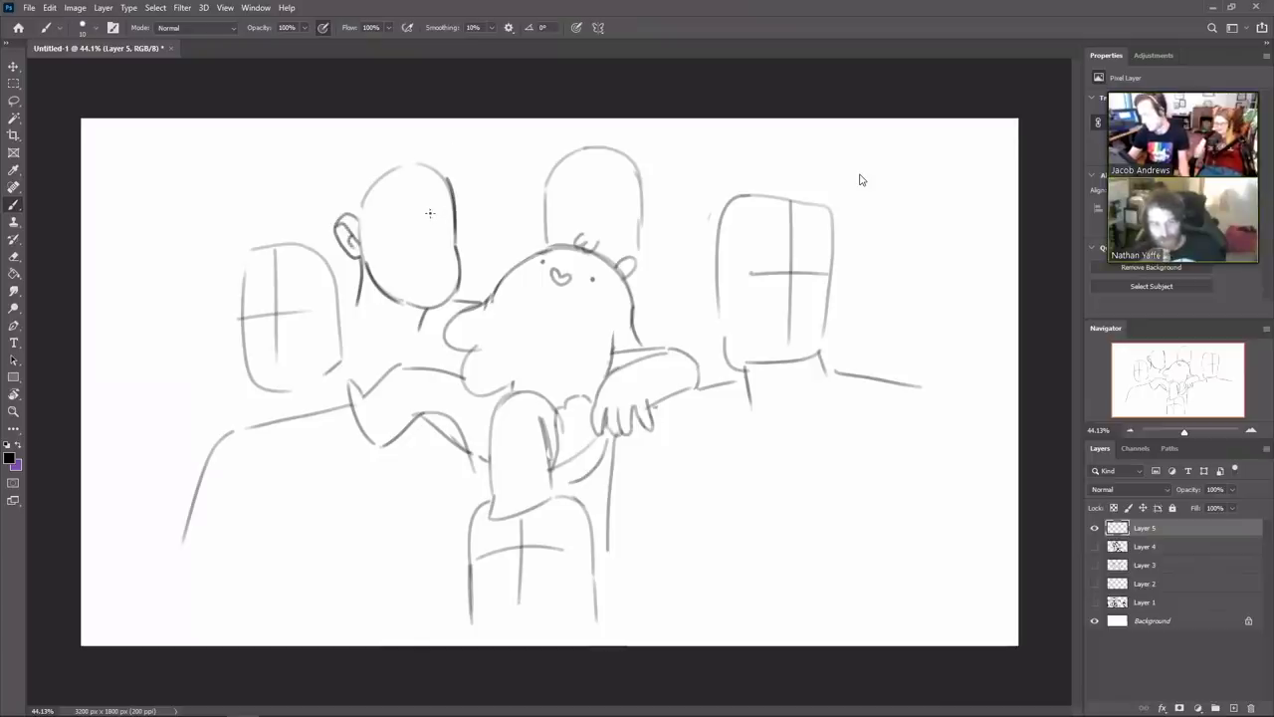
Draw a nose turned slightly to the right and a wide closed smile on the oval head, redoing unsatisfactory nose strokes
drag(430, 213, 434, 248)
key(ctrl+z)
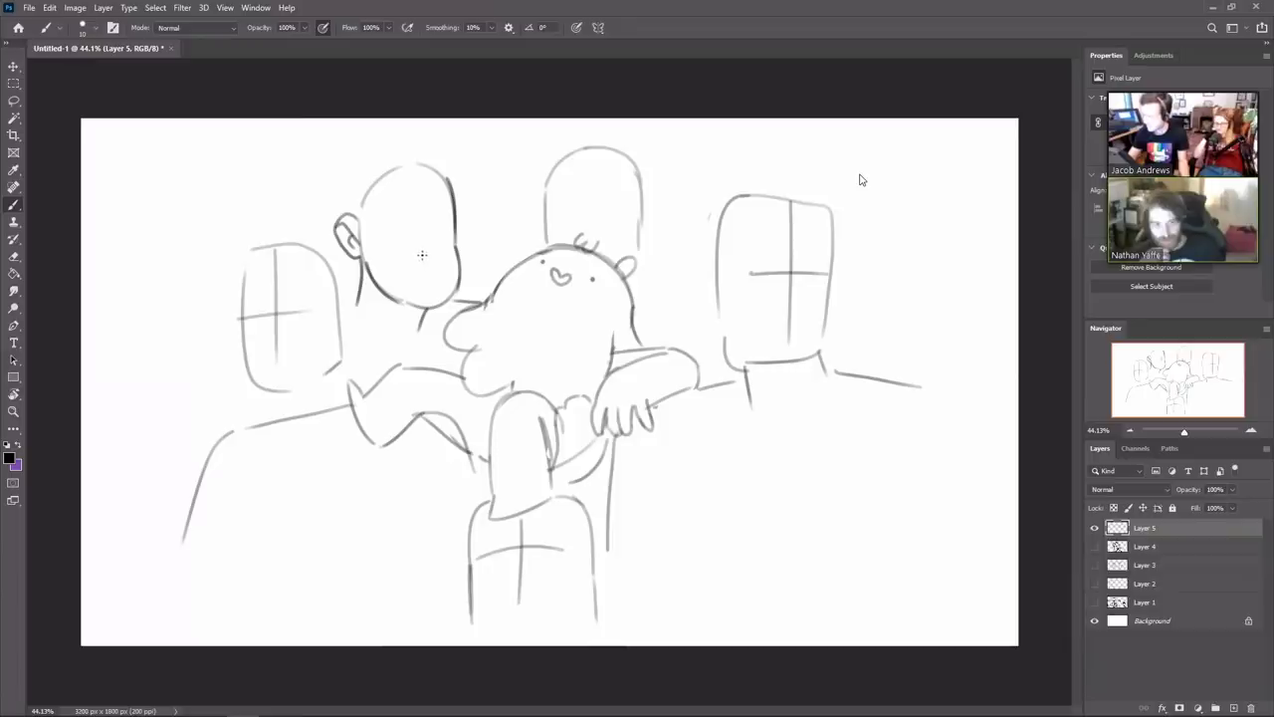
mouse_move(412, 254)
mouse_down()
mouse_move(438, 248)
mouse_move(430, 225)
mouse_up()
key(ctrl+z)
key(ctrl+z)
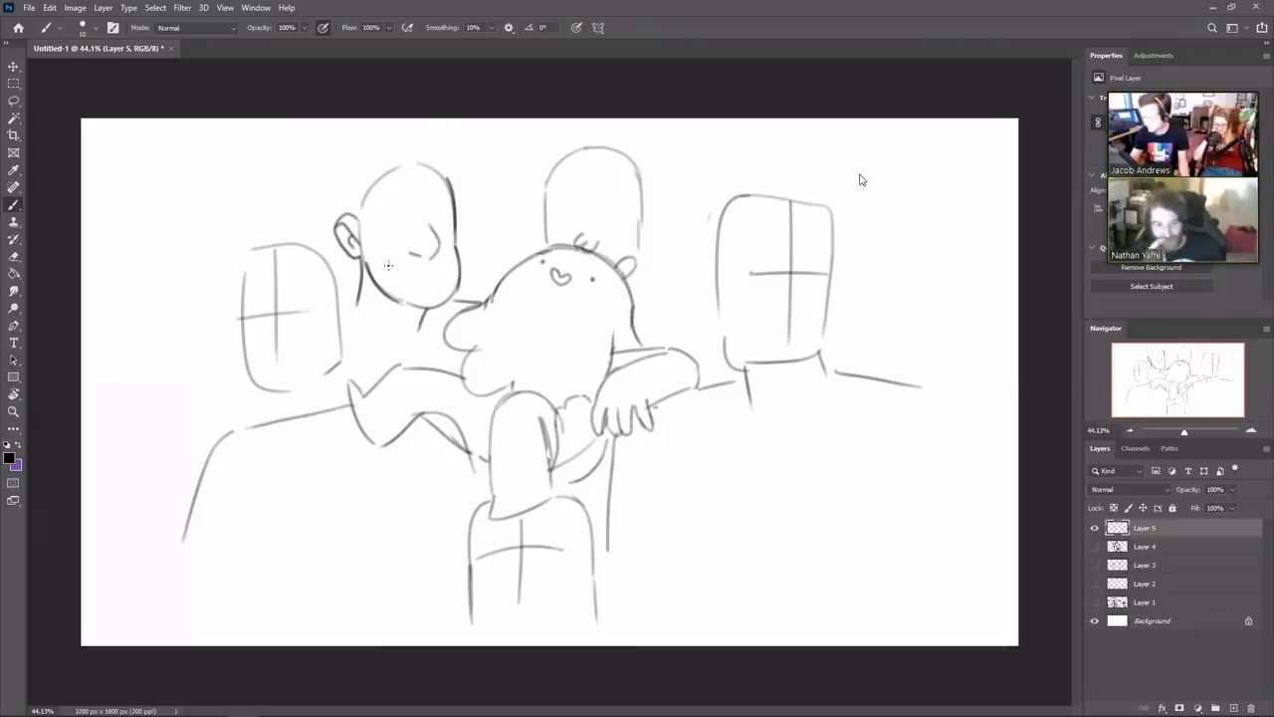
drag(385, 261, 444, 266)
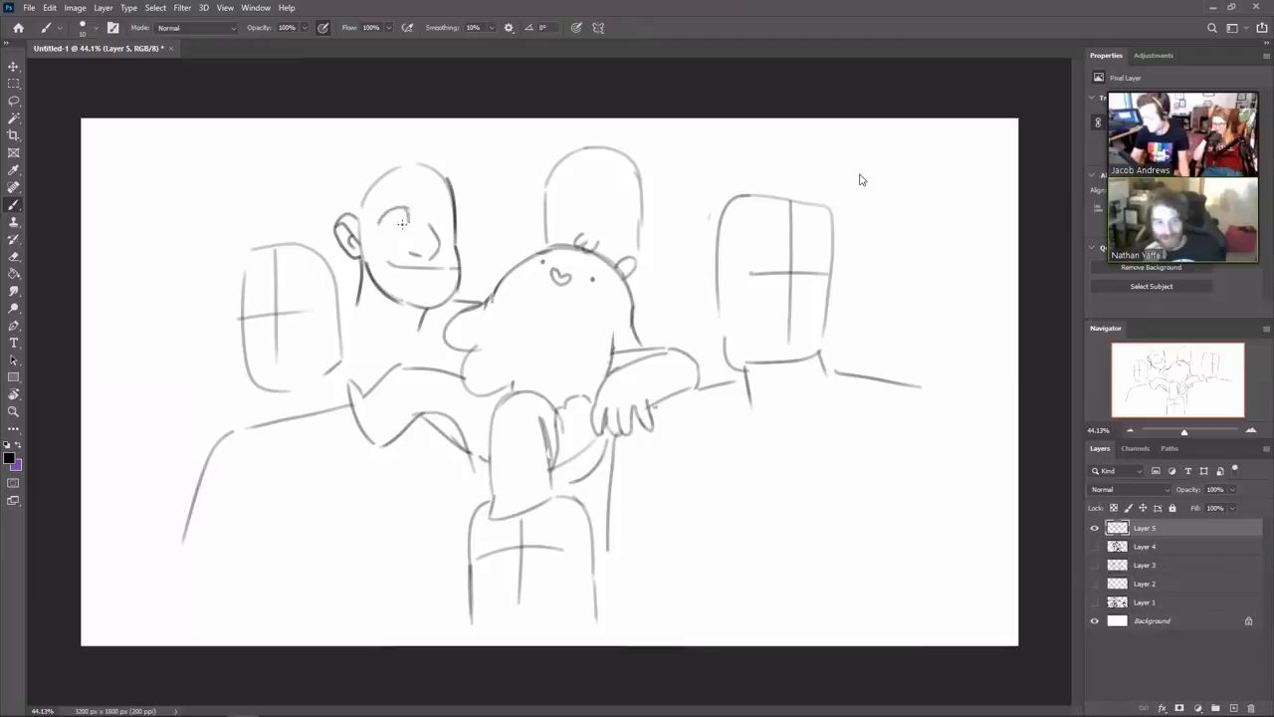
Draw the smiling man's eyes with dark pupils looking sideways at the round-headed figure, and add thick raised eyebrows
key(ctrl+z)
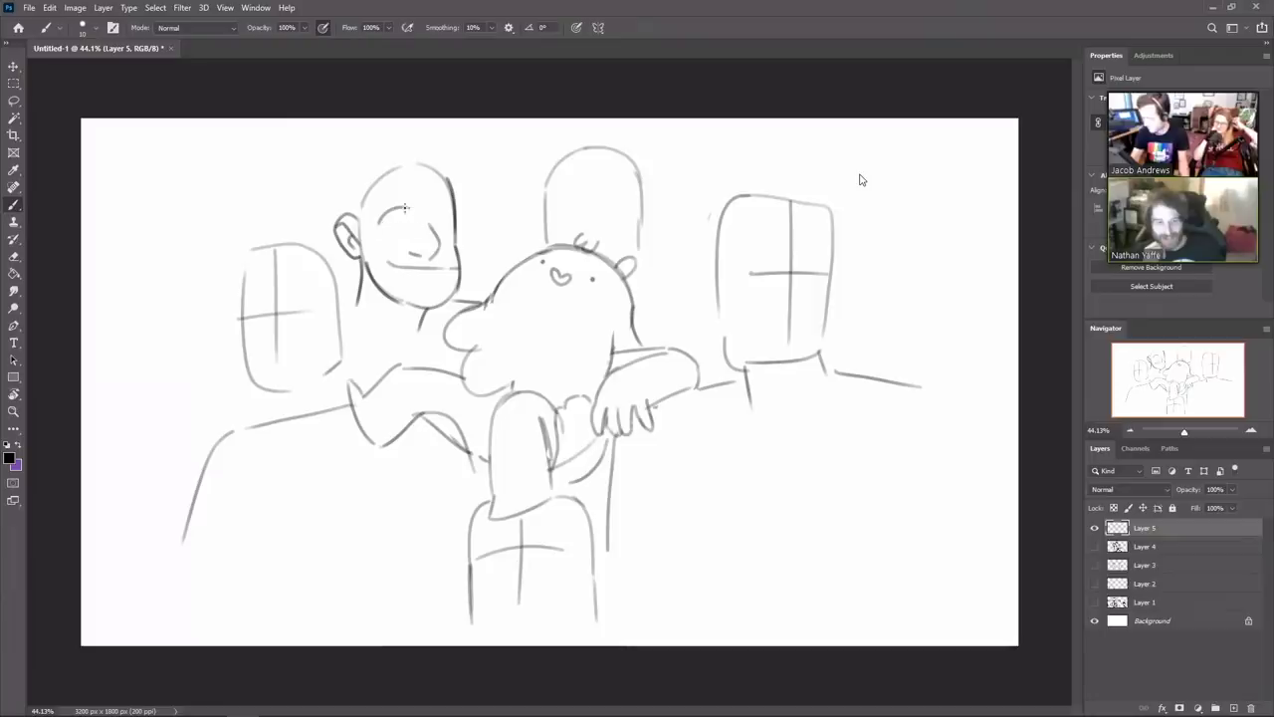
drag(406, 207, 406, 226)
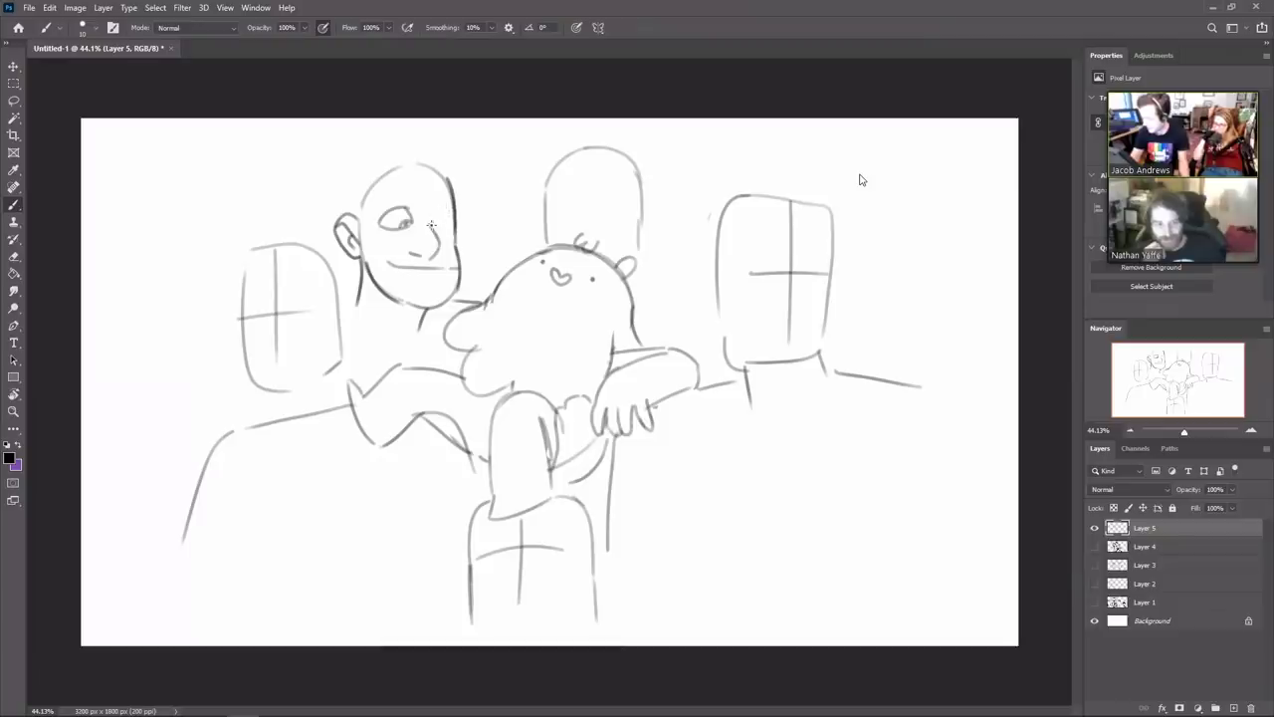
mouse_move(432, 223)
mouse_down()
mouse_move(454, 211)
mouse_move(450, 229)
mouse_up()
mouse_move(375, 207)
mouse_down()
mouse_move(397, 189)
mouse_move(453, 199)
mouse_up()
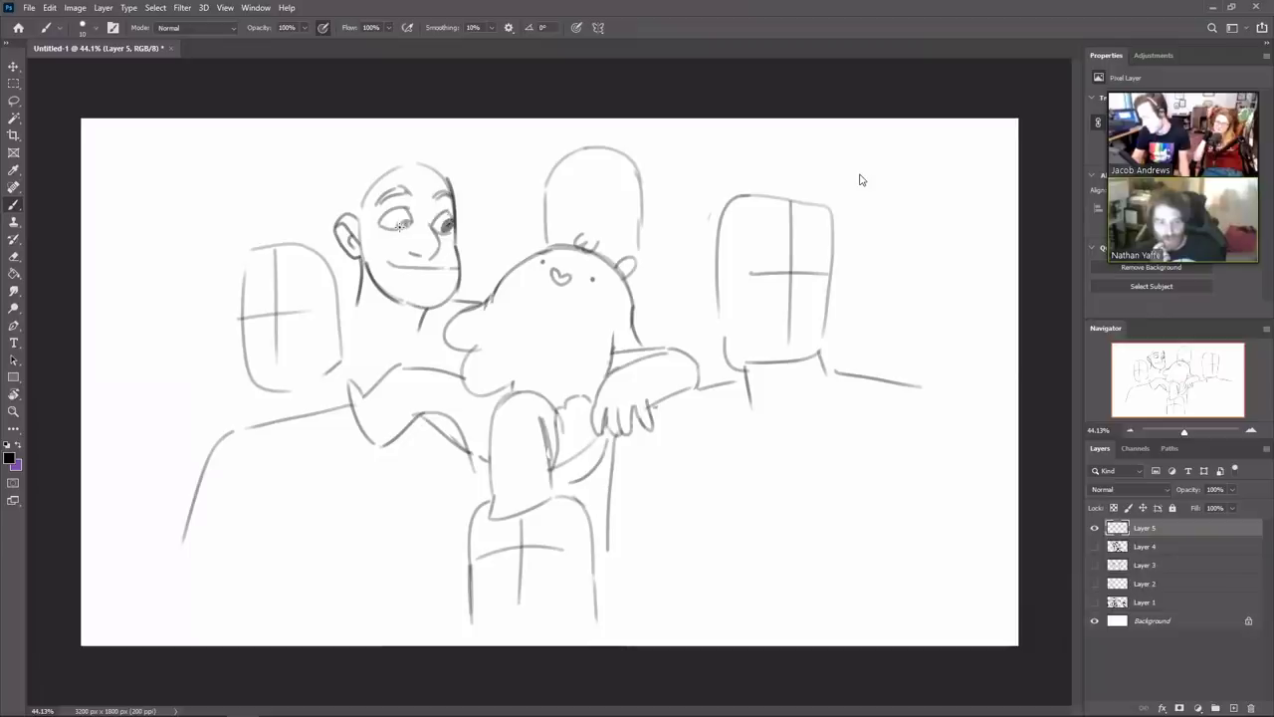
drag(399, 224, 403, 226)
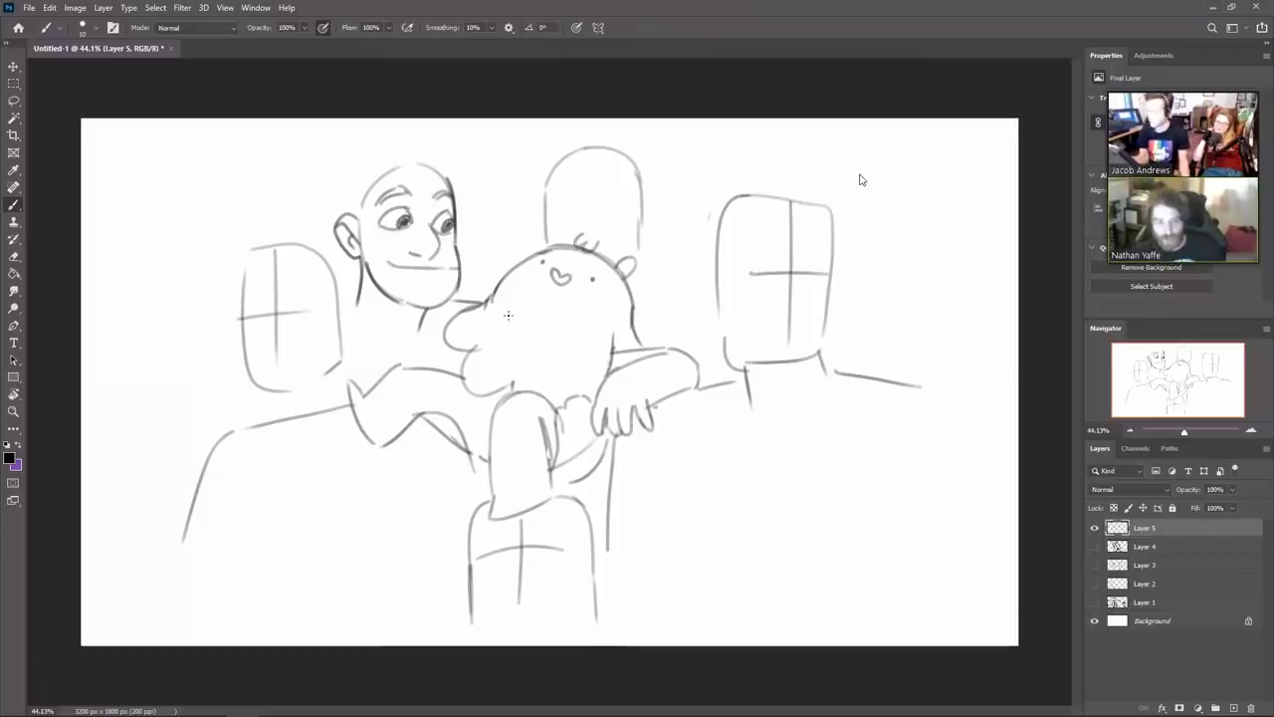
Erase the stray line between the smiling man's chin and the round-headed figure
key(e)
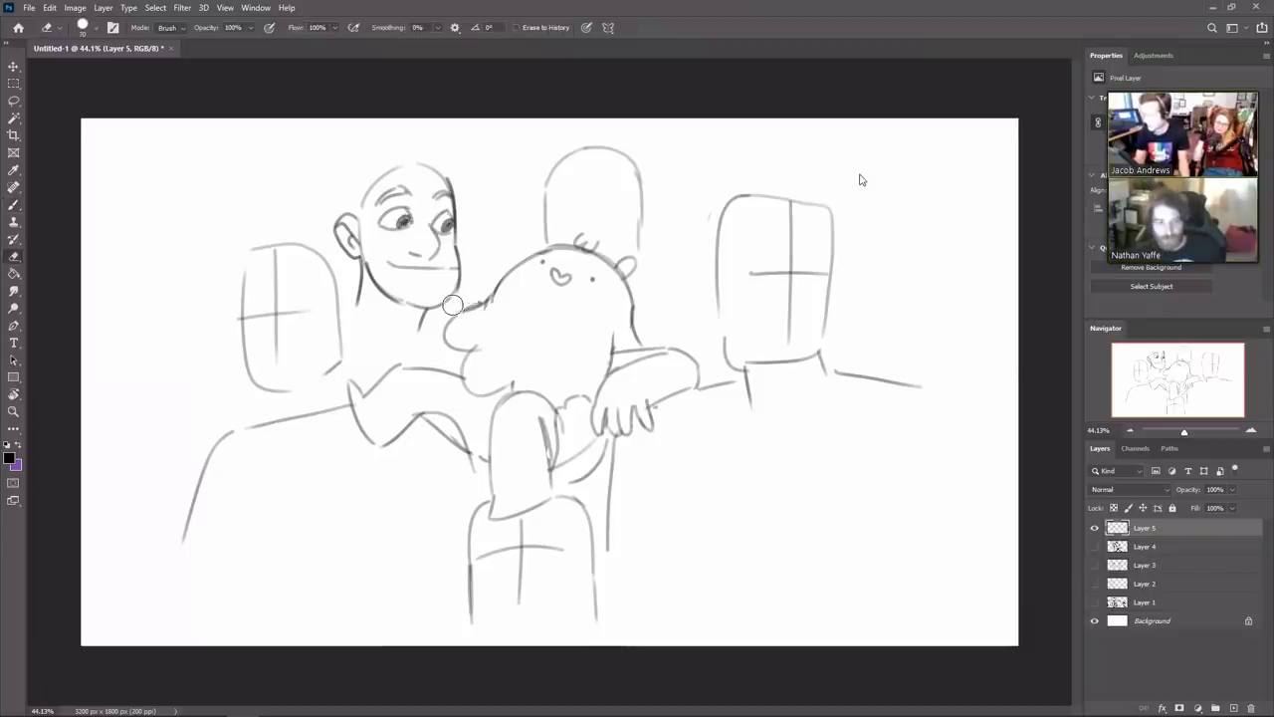
drag(469, 283, 459, 291)
key(b)
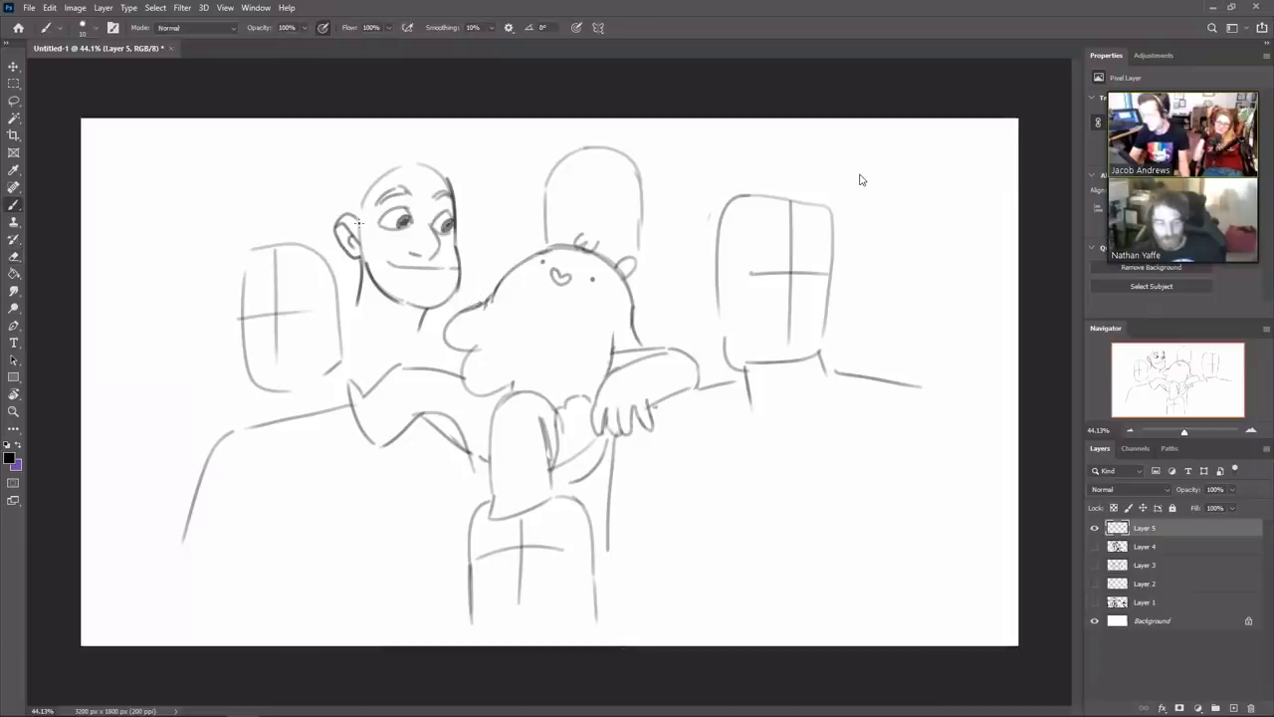
Draw the smiling man's sideburn and hairline across the top of the forehead, and clean up the lines below the ear
mouse_move(360, 221)
mouse_down()
mouse_move(367, 249)
mouse_move(363, 208)
mouse_up()
key(ctrl+z)
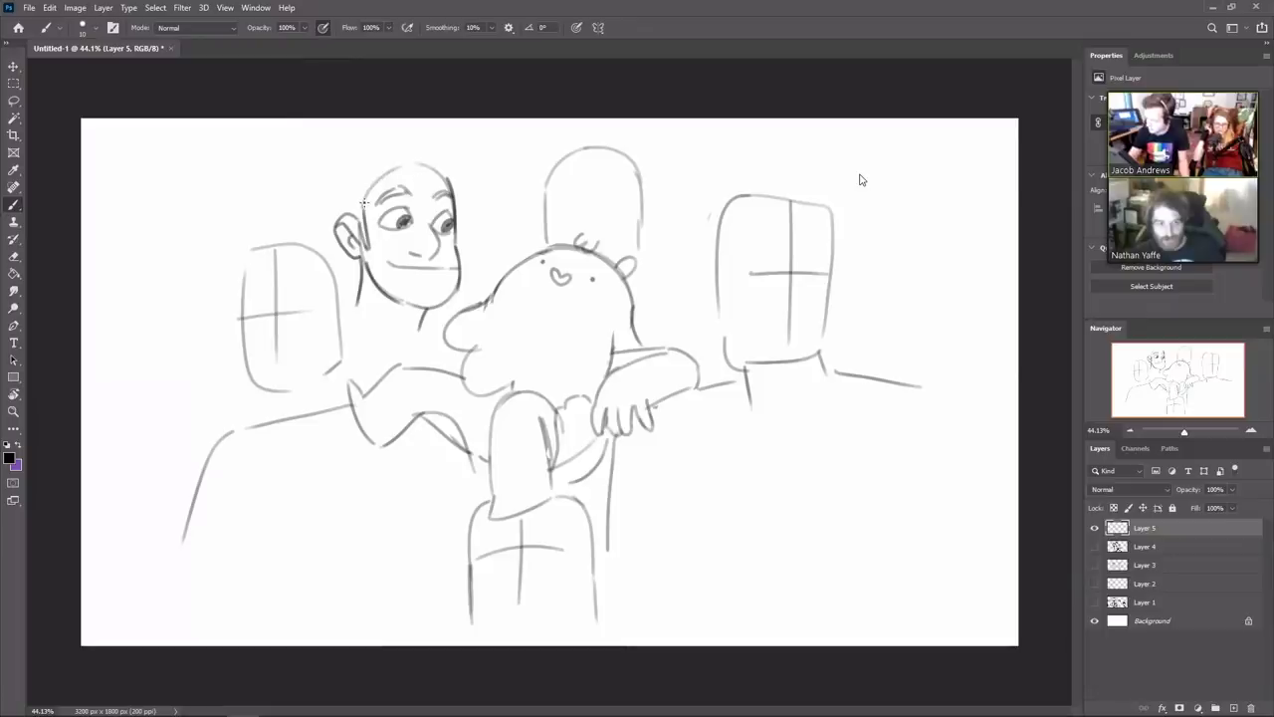
drag(371, 186, 411, 164)
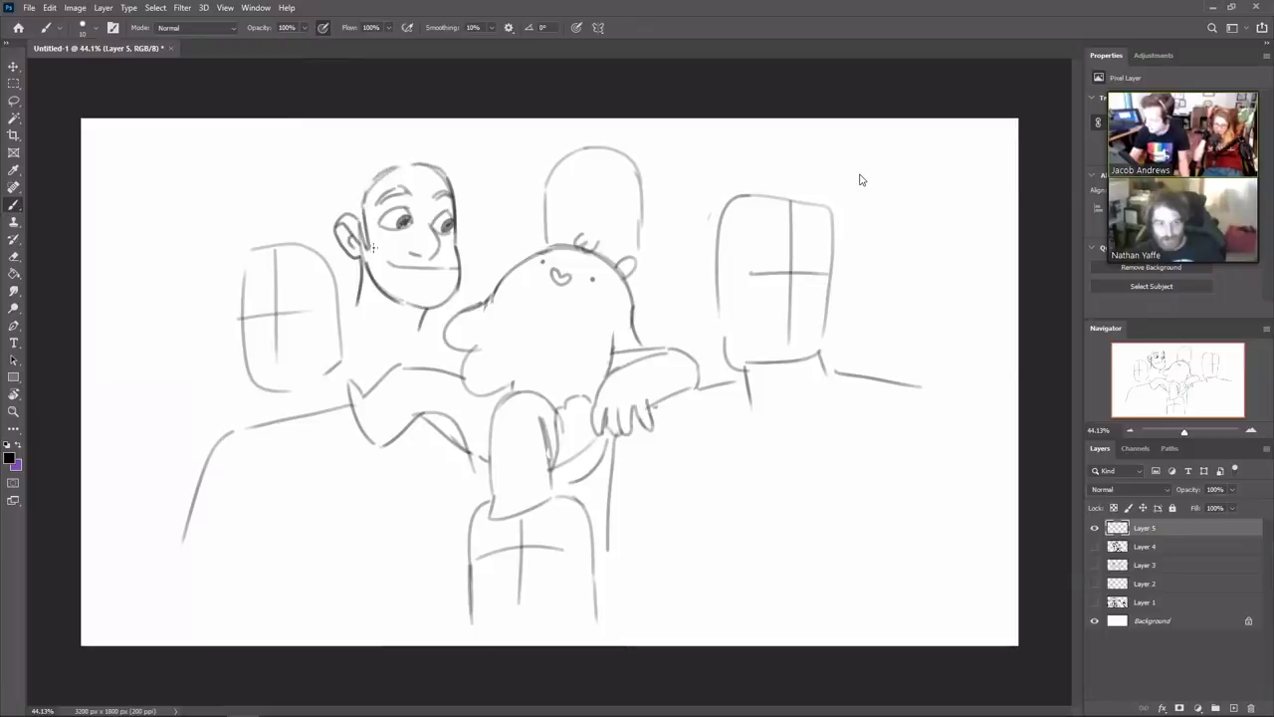
key(e)
drag(373, 249, 359, 273)
key(b)
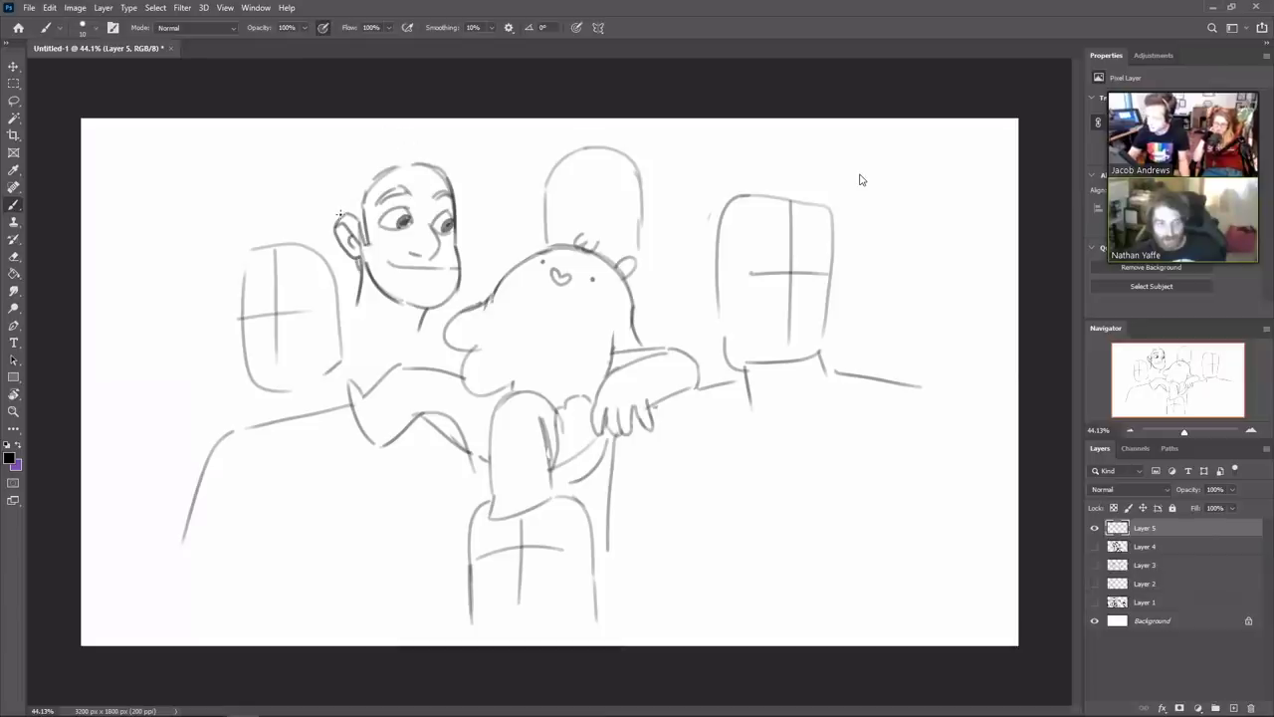
Outline the smiling man's short hair from above the ear over the top of the head to the far temple
mouse_move(339, 214)
mouse_down()
mouse_move(354, 170)
mouse_move(339, 216)
mouse_up()
key(ctrl+z)
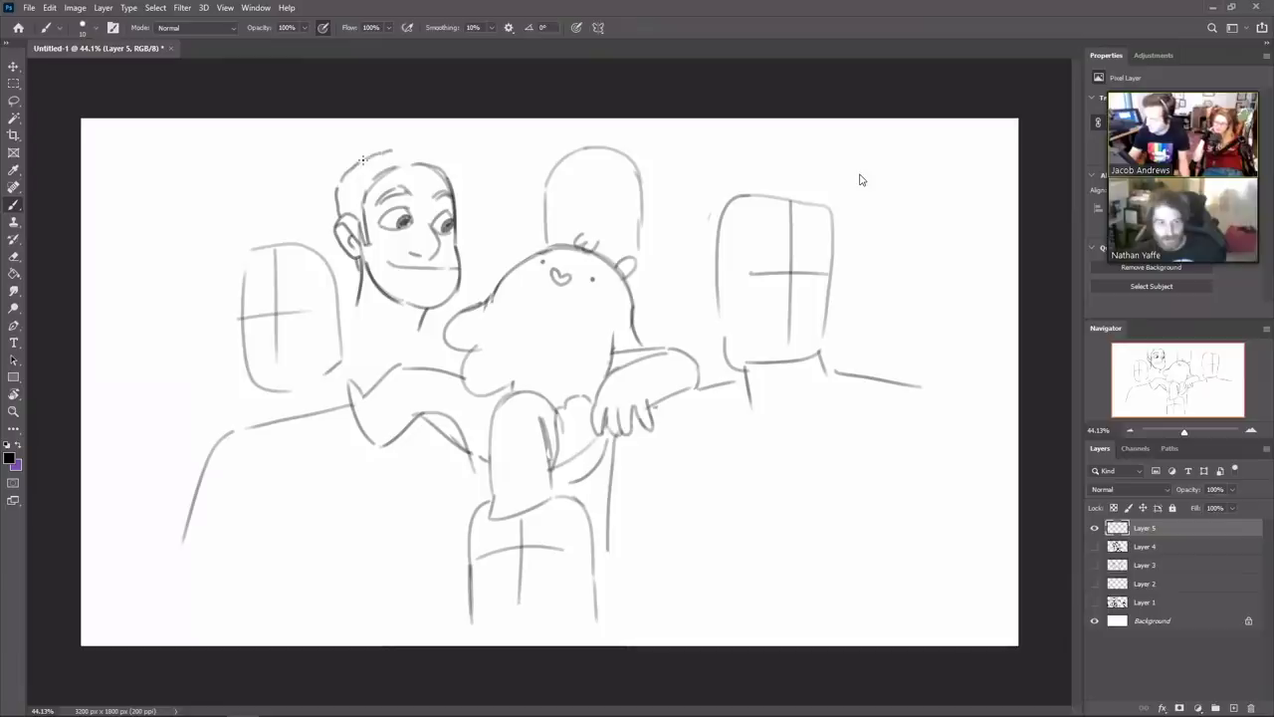
key(ctrl+z)
drag(364, 160, 411, 146)
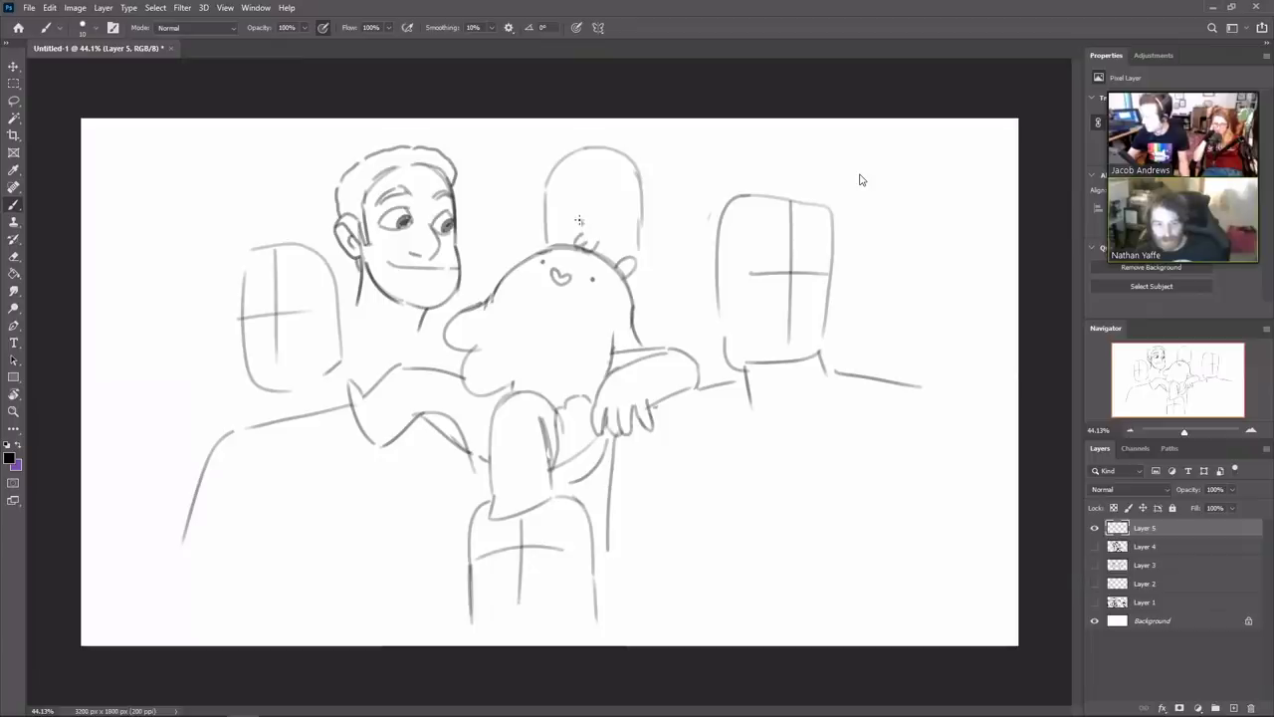
Draw a small pointed nose on the head behind the round-headed figure and replace the hair tuft with puckered lips
mouse_move(575, 214)
mouse_down()
mouse_move(606, 220)
mouse_move(596, 217)
mouse_up()
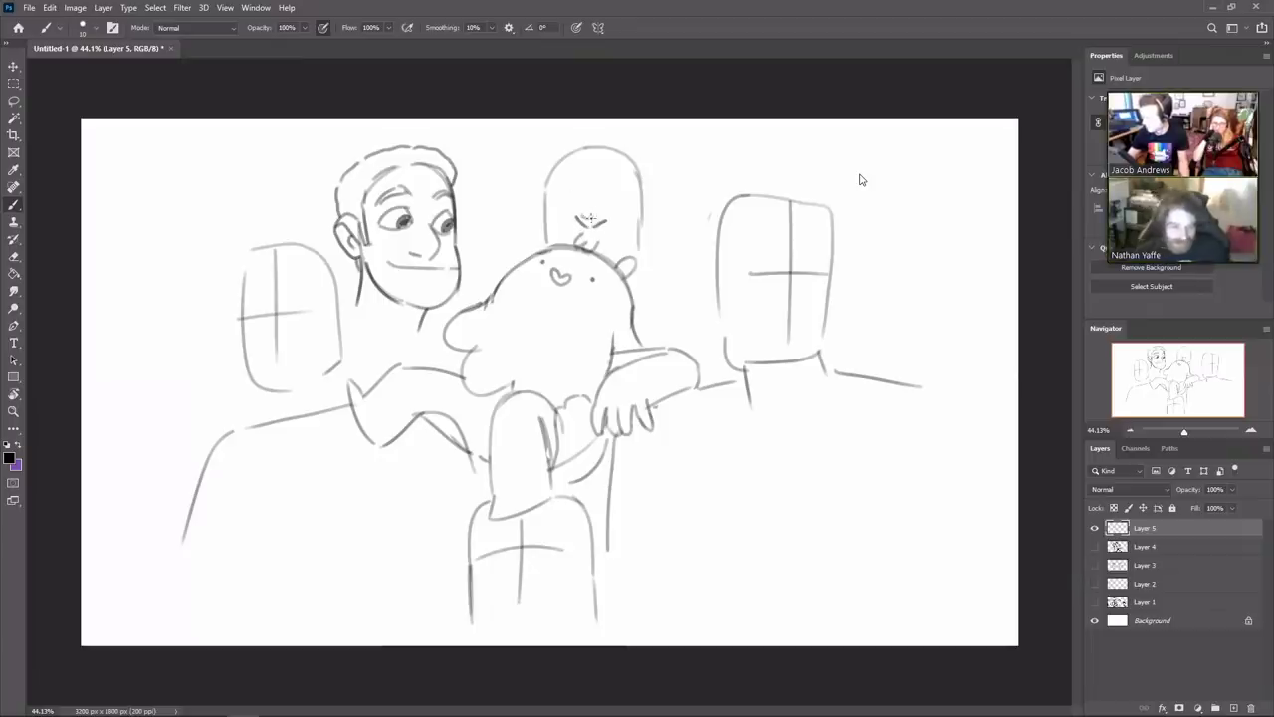
key(e)
key(b)
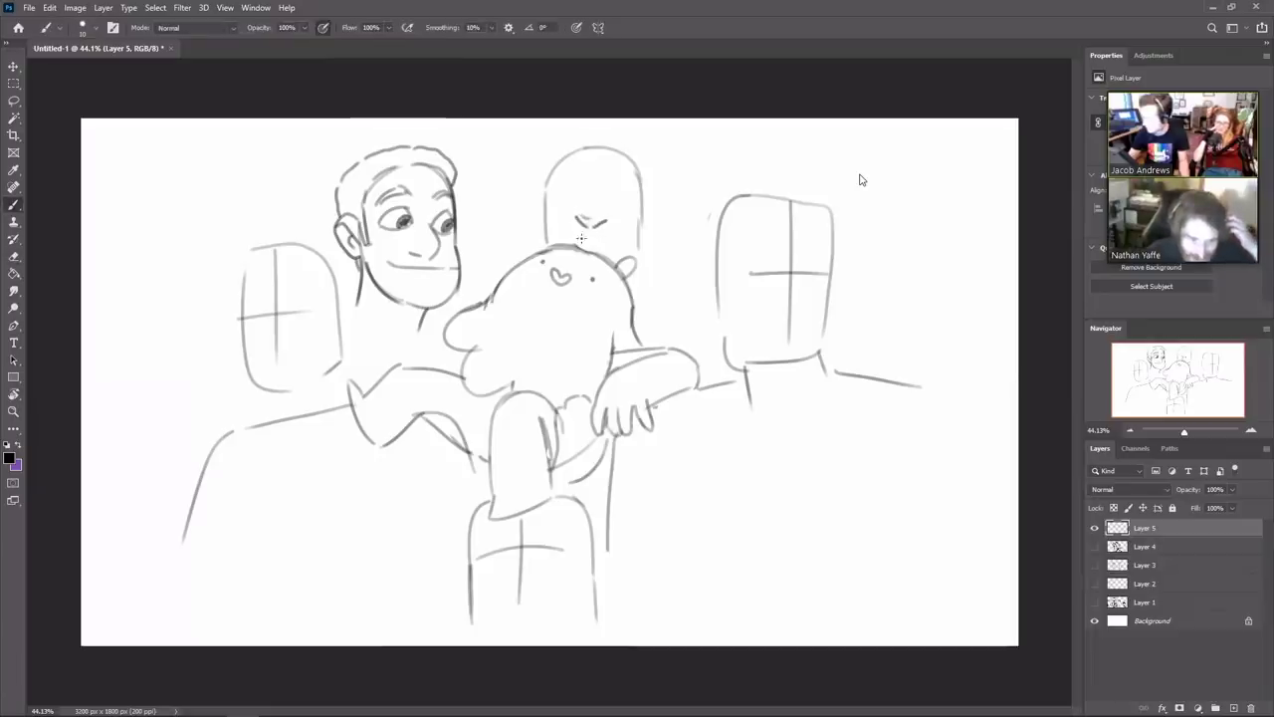
key(e)
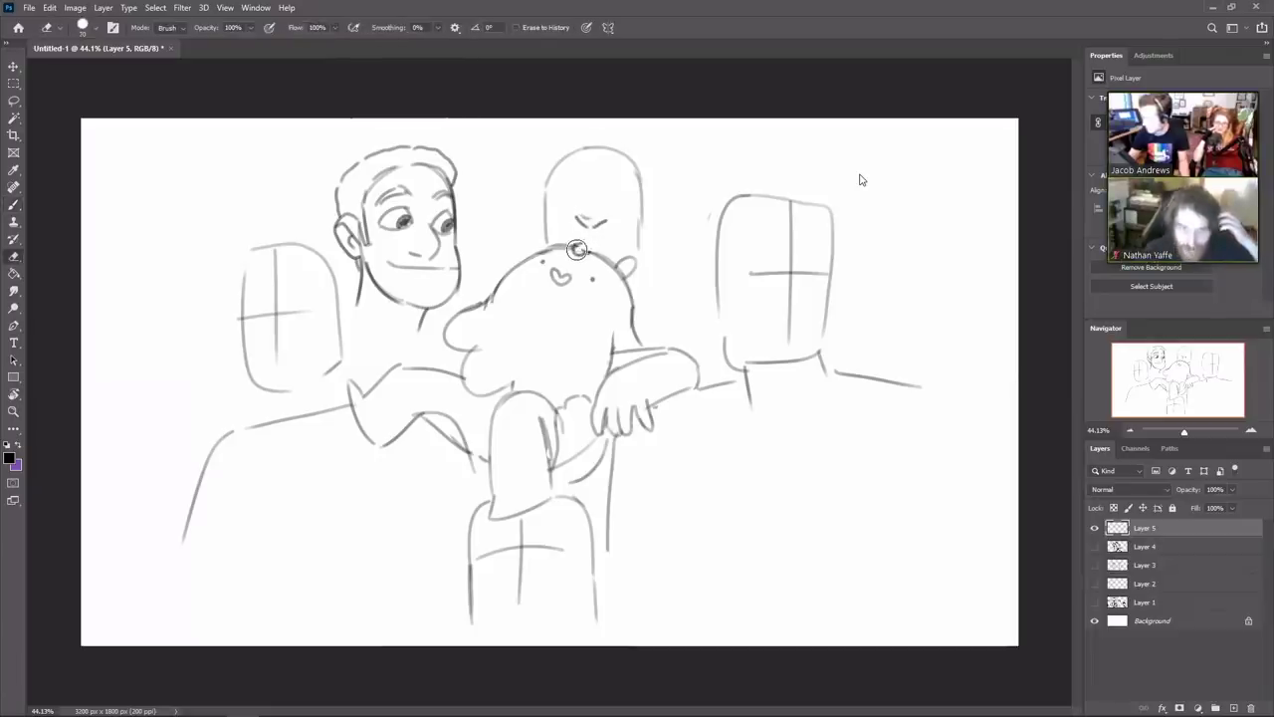
drag(577, 247, 587, 245)
key(b)
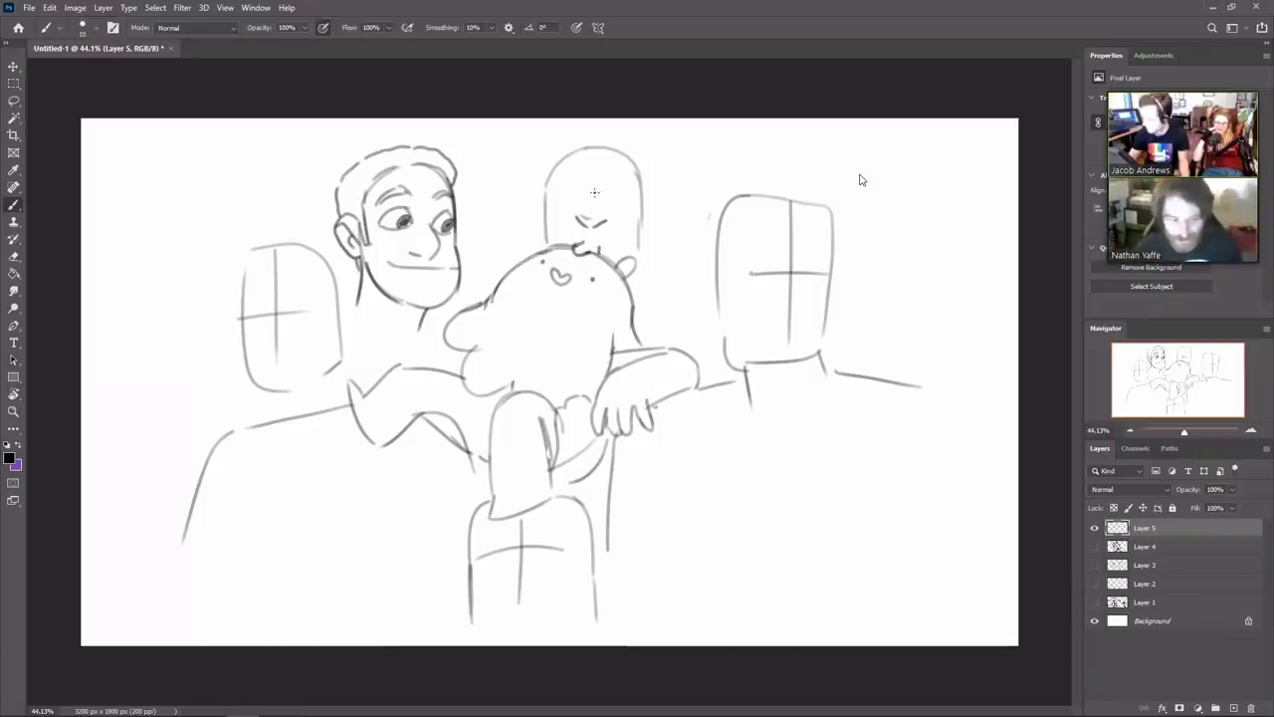
Move the kissing man's nose down closer to his lips and draw his closed eyes and curved eyebrows
key(v)
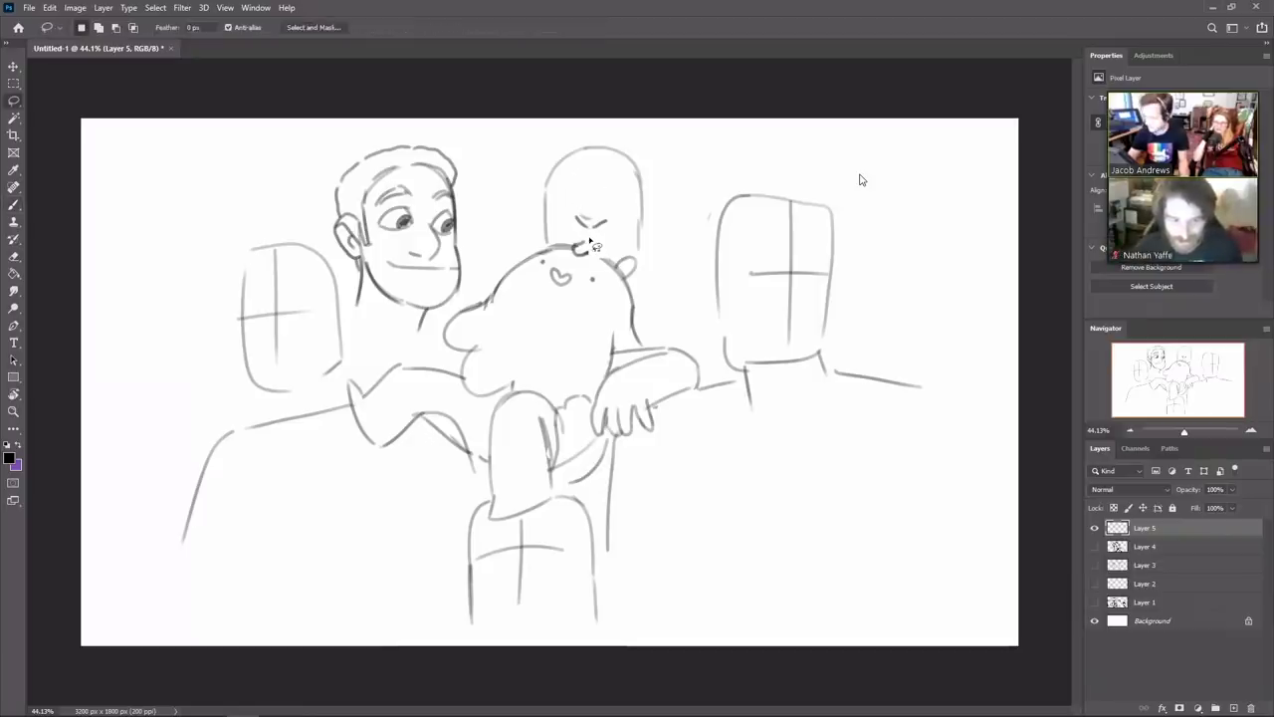
drag(593, 203, 594, 217)
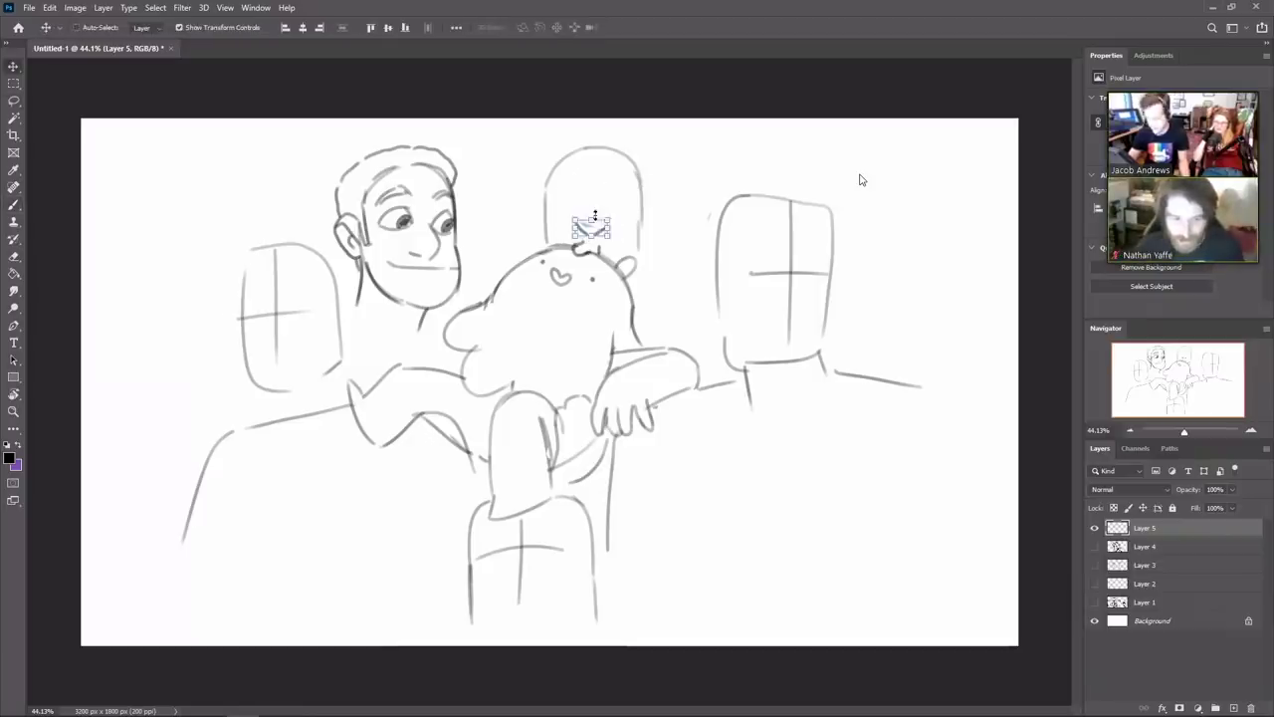
key(b)
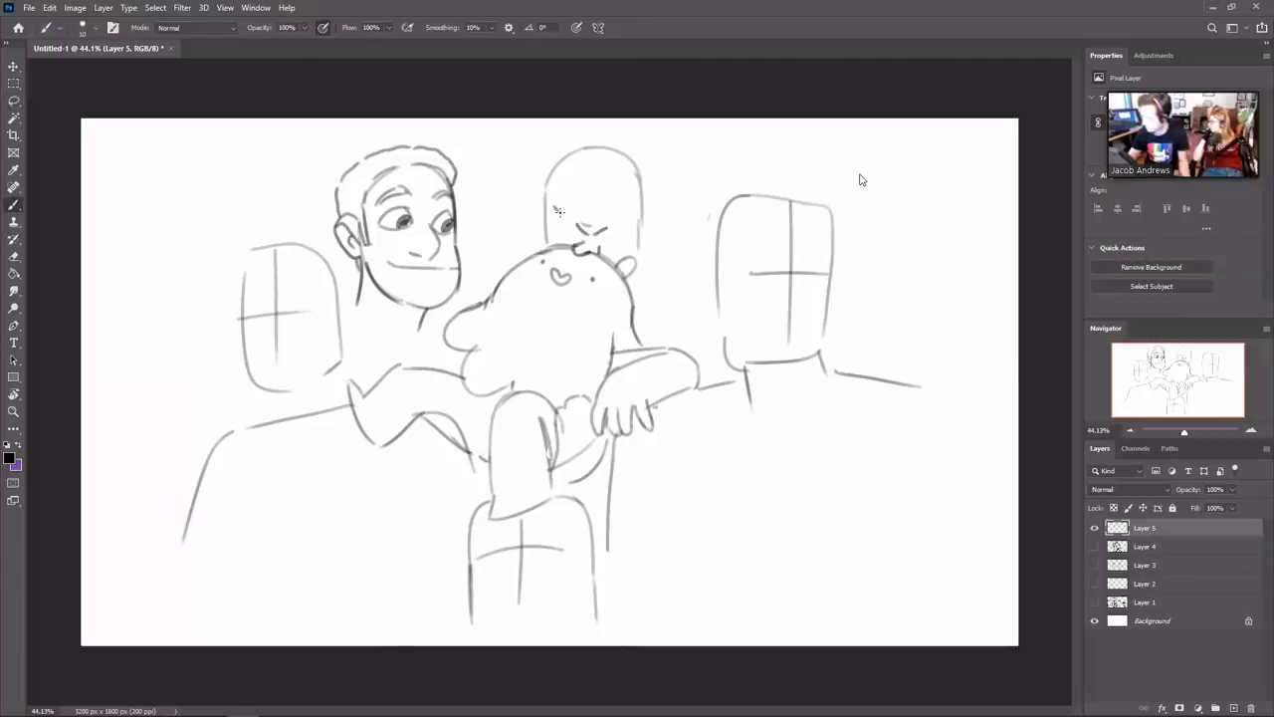
drag(554, 208, 631, 205)
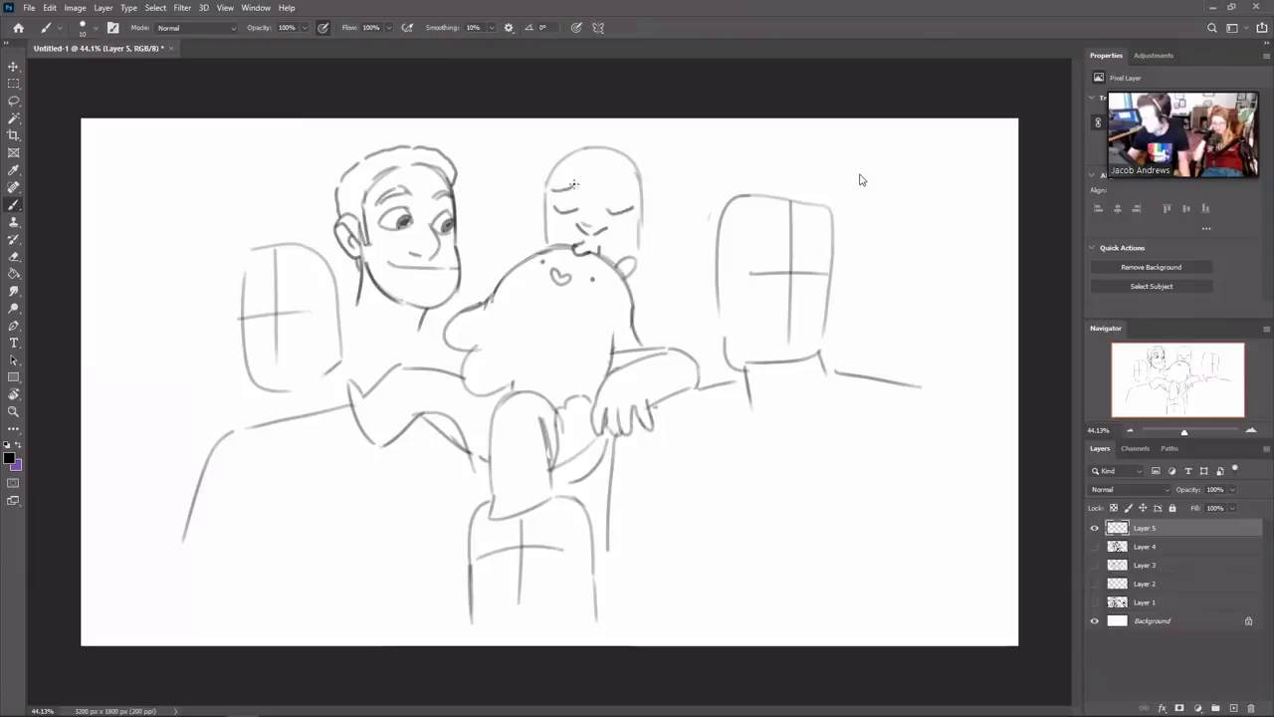
drag(550, 190, 635, 191)
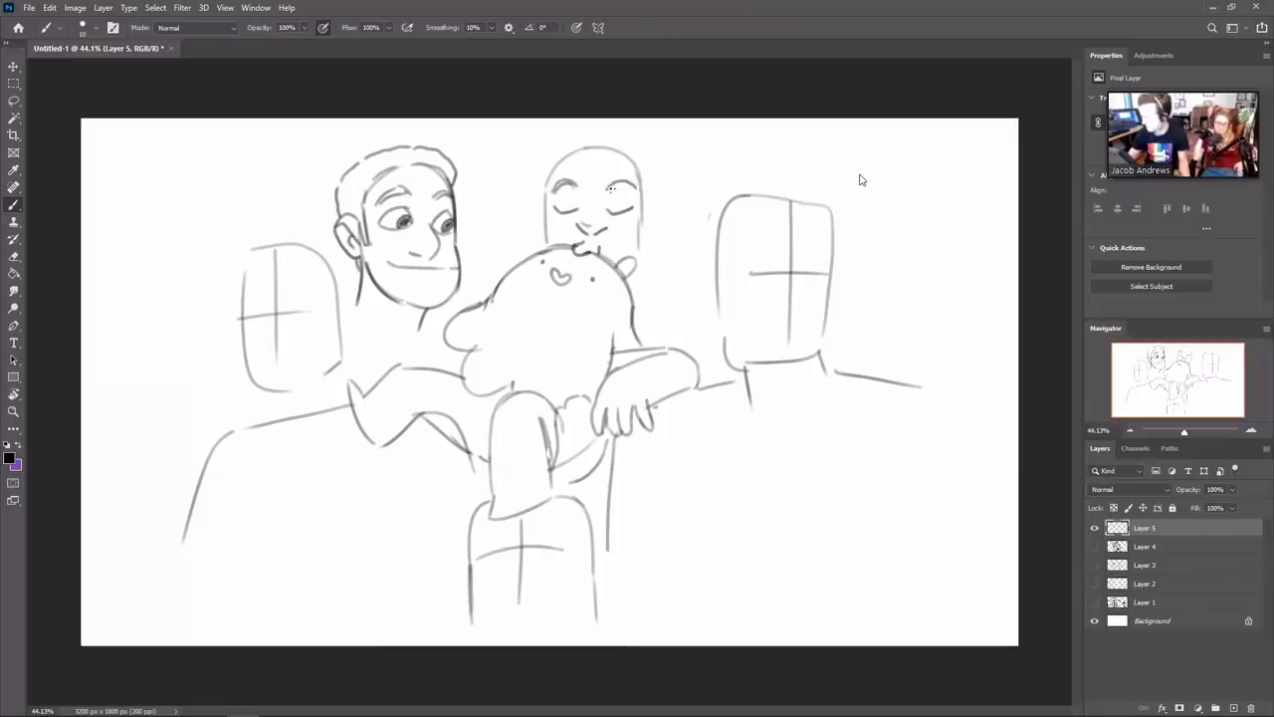
Draw the kissing man's near cheek line, pointed bangs across the forehead and swept hair tufts beside the face
drag(543, 208, 545, 246)
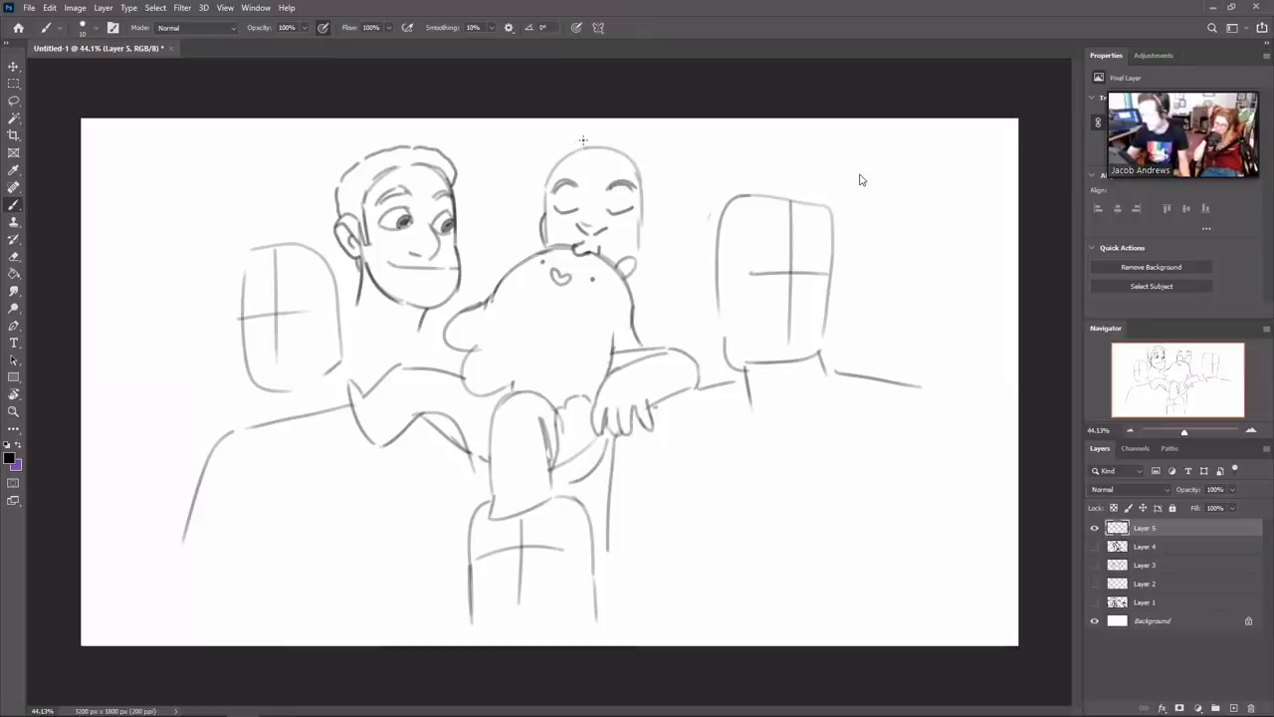
mouse_move(579, 153)
mouse_down()
mouse_move(577, 211)
mouse_move(610, 168)
mouse_move(634, 192)
mouse_up()
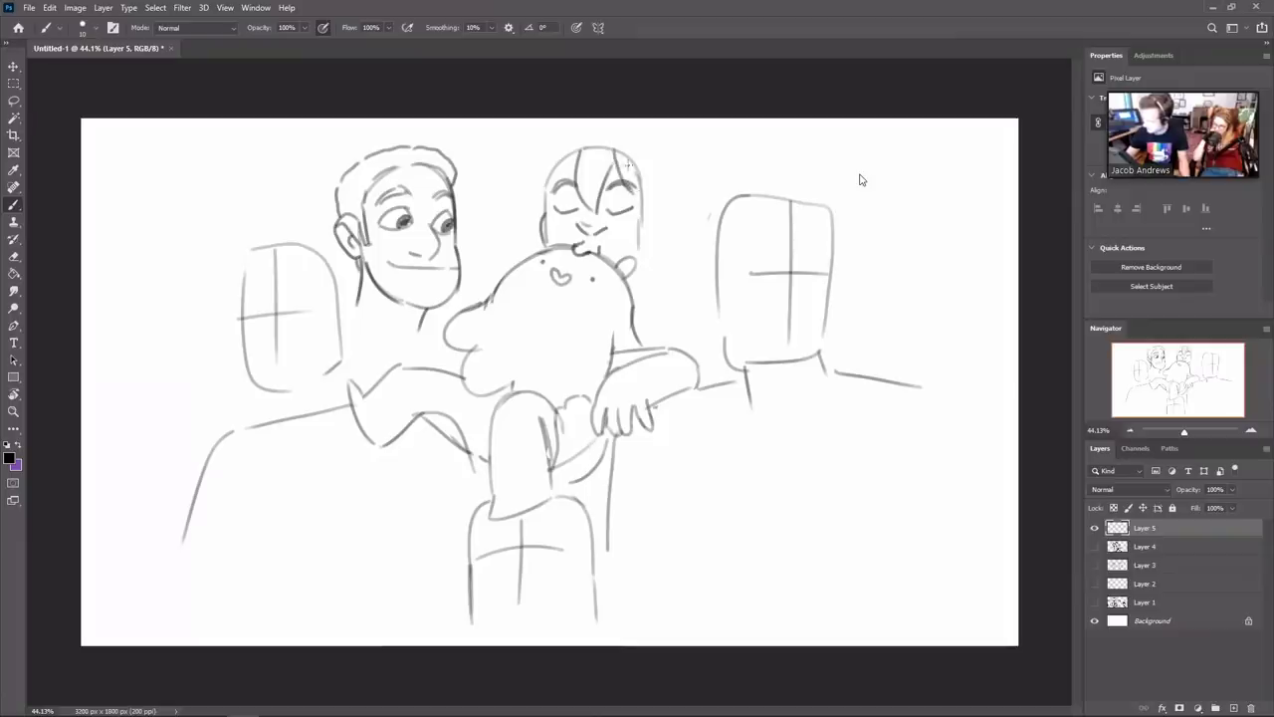
drag(579, 150, 545, 199)
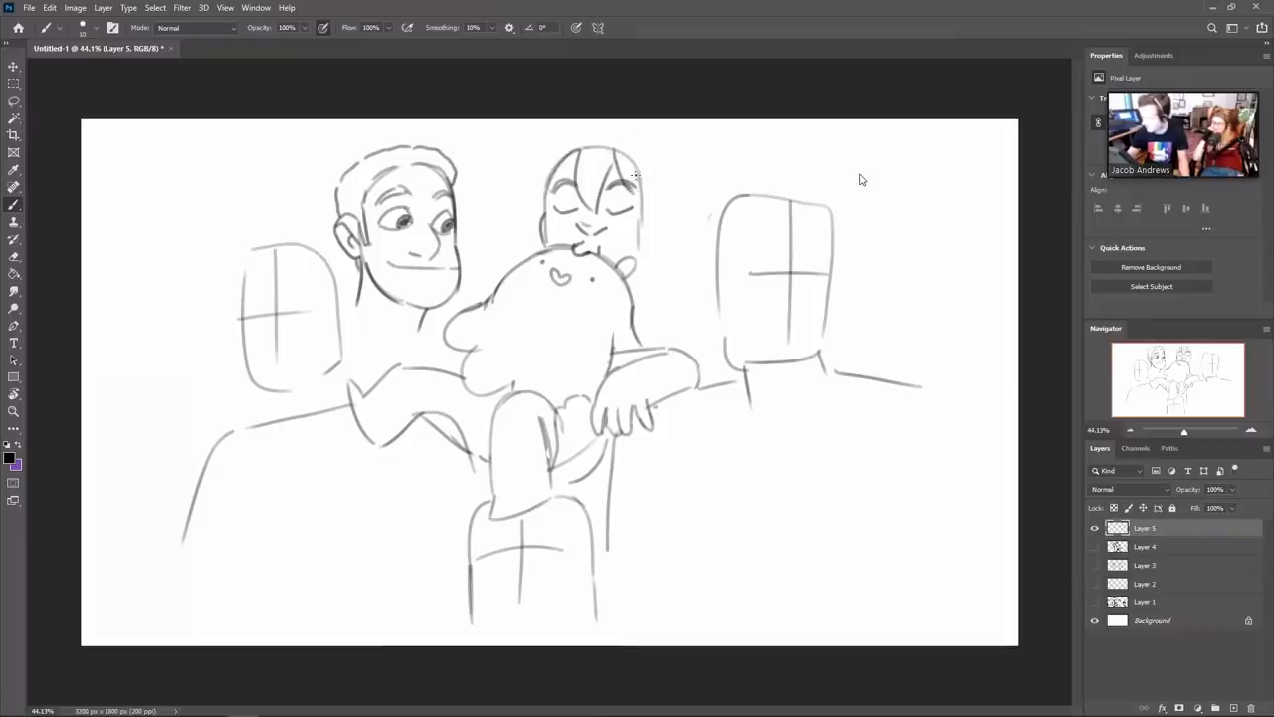
drag(611, 147, 637, 191)
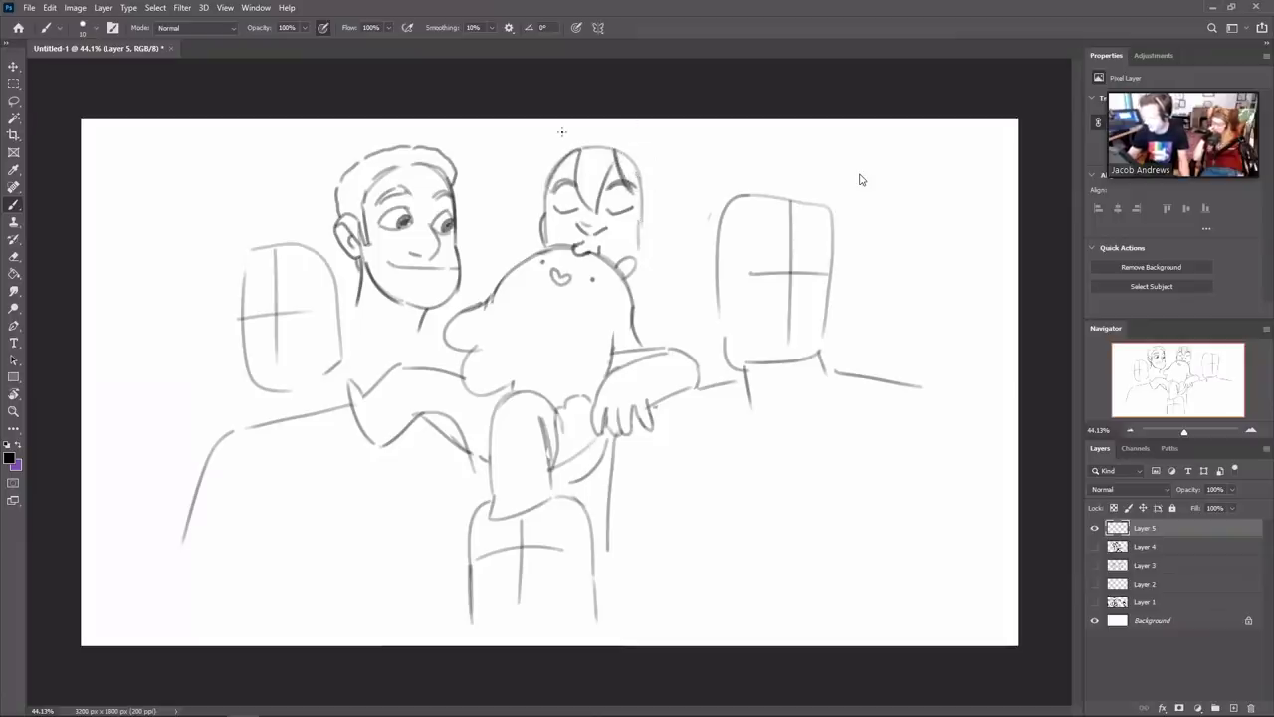
drag(547, 150, 534, 213)
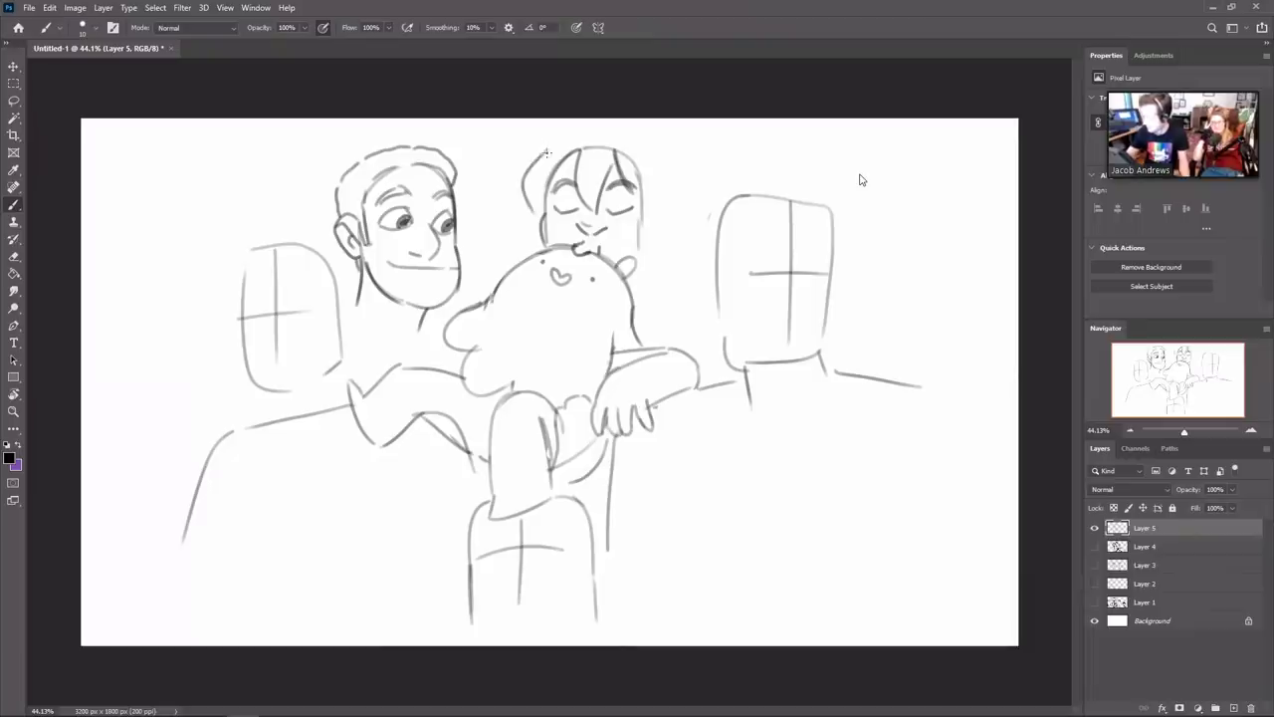
drag(548, 152, 492, 154)
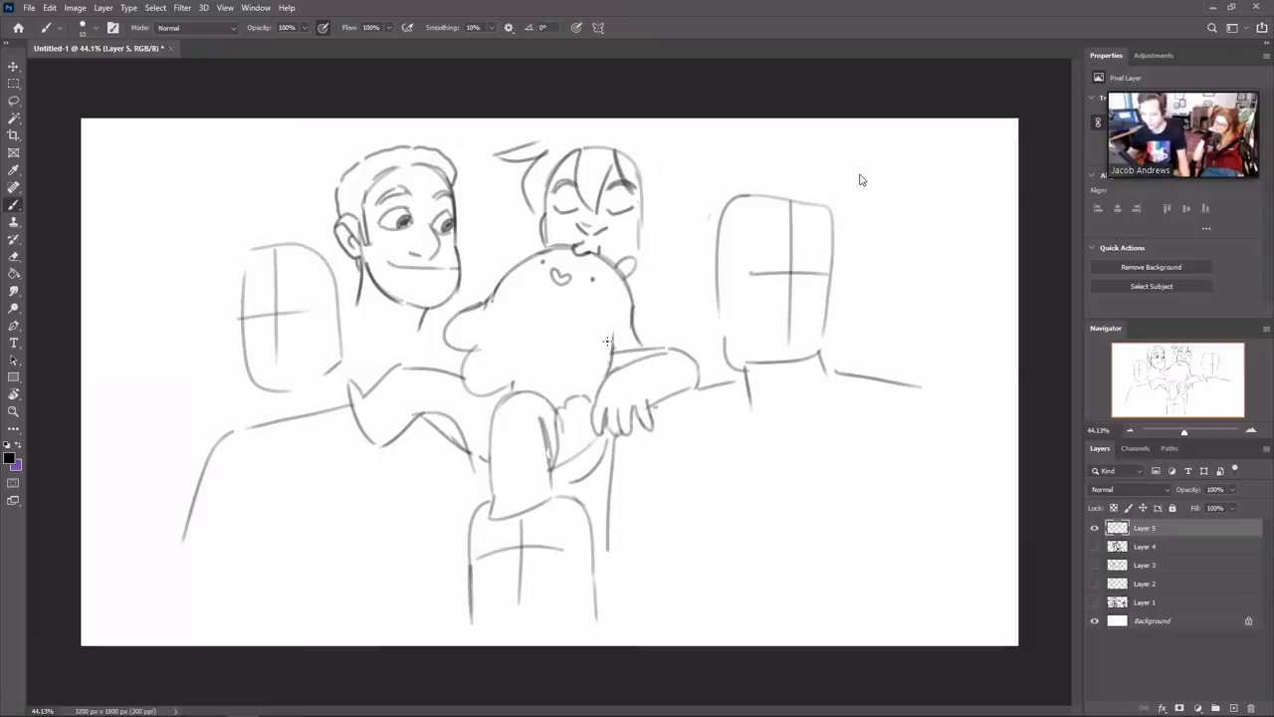
Draw the kissing man's other cheek, his ear and the spiky hair tufts above the ear
drag(642, 217, 639, 253)
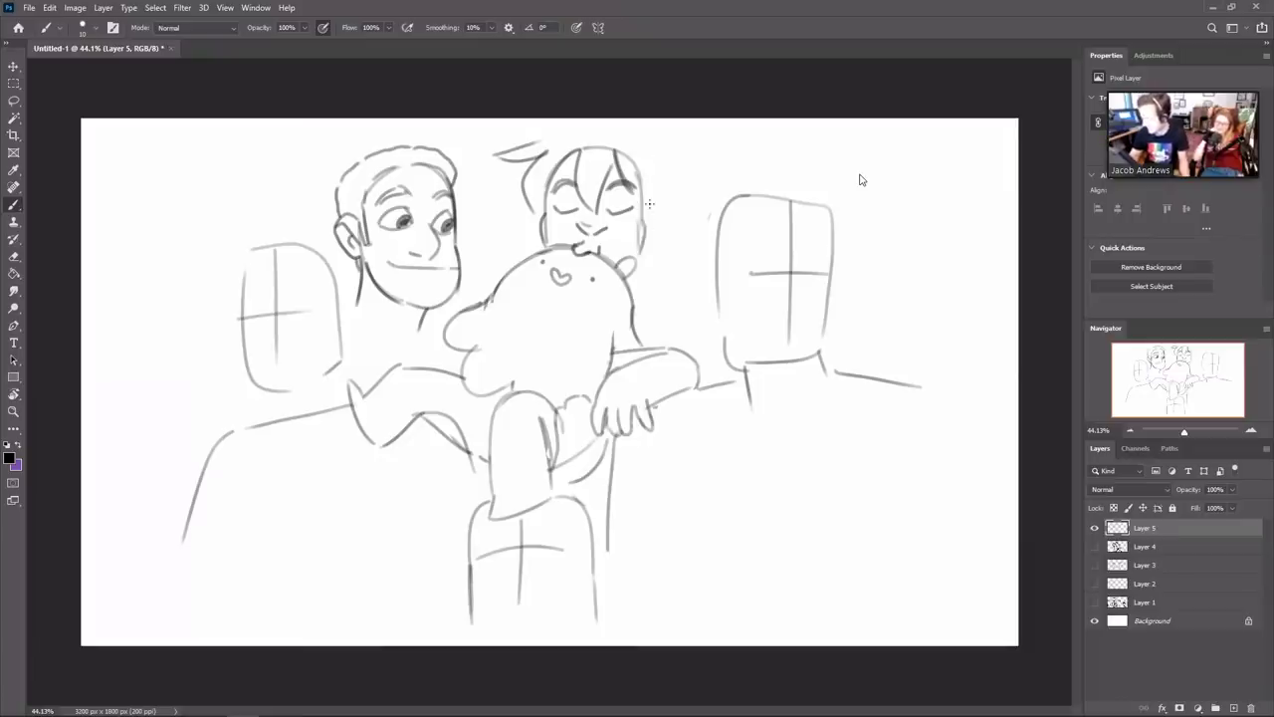
drag(651, 203, 646, 231)
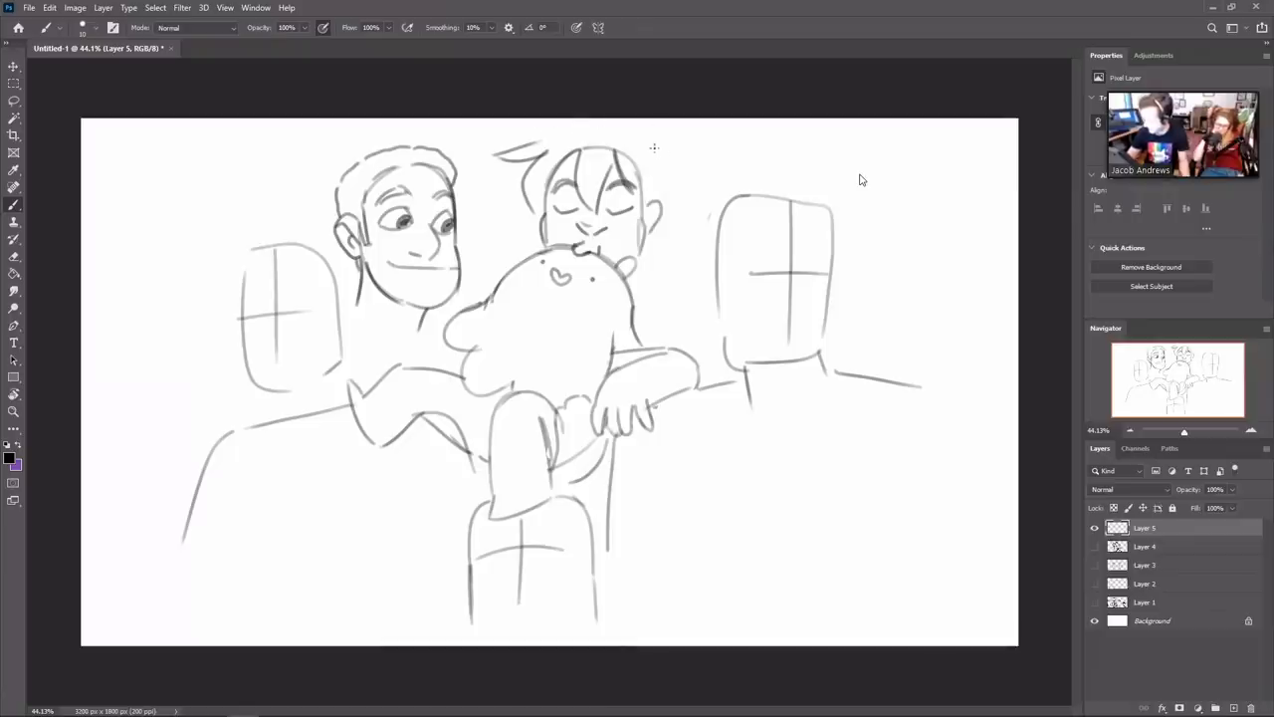
mouse_move(657, 149)
mouse_down()
mouse_move(689, 181)
mouse_move(660, 210)
mouse_up()
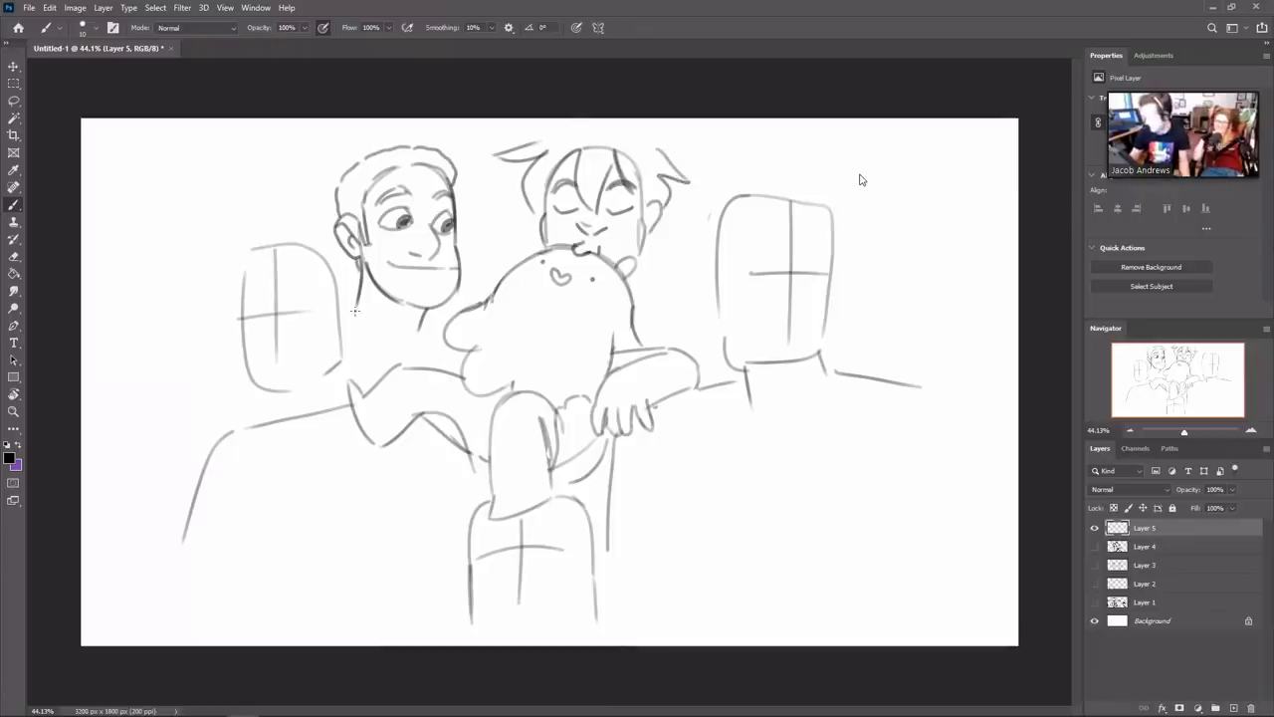
Sketch the smiling man's collar on both sides of the neck, undoing the trial strokes under his jaw
drag(361, 290, 414, 327)
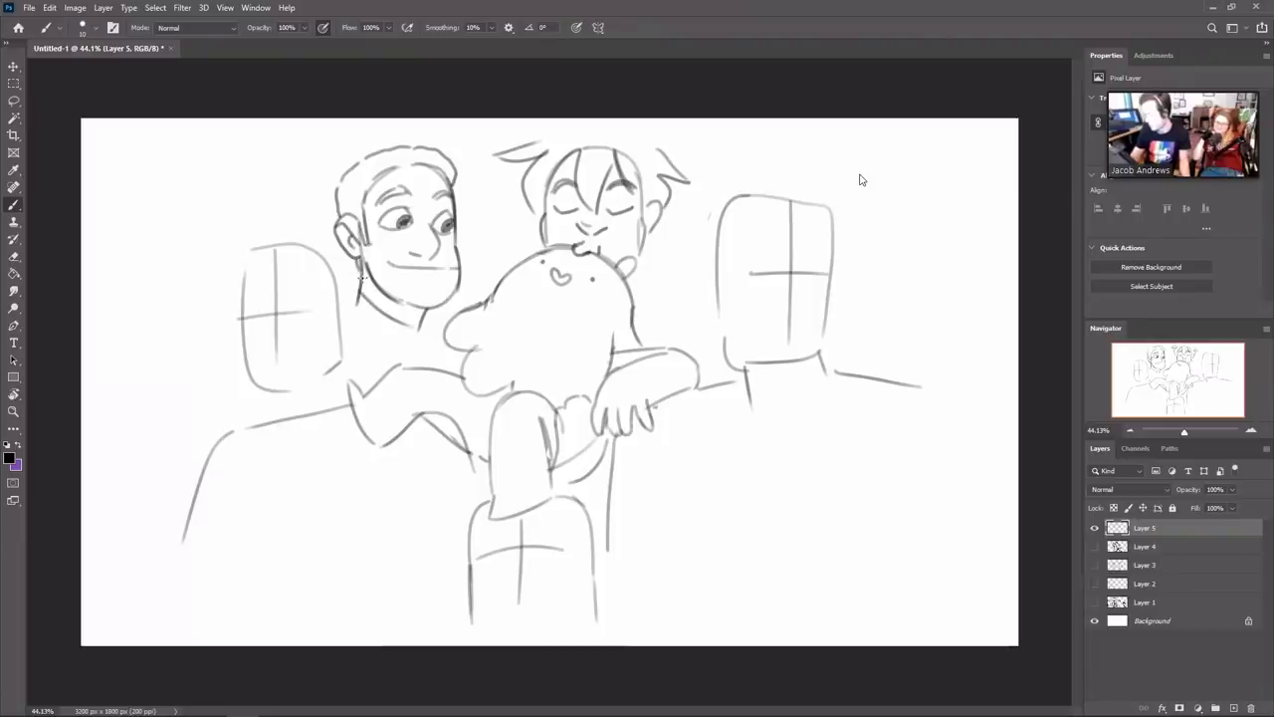
mouse_move(357, 280)
mouse_down()
mouse_move(330, 277)
mouse_move(392, 298)
mouse_move(343, 271)
mouse_move(336, 289)
mouse_move(400, 346)
mouse_up()
key(ctrl+z)
key(ctrl+z)
key(ctrl+z)
key(ctrl+z)
key(ctrl+z)
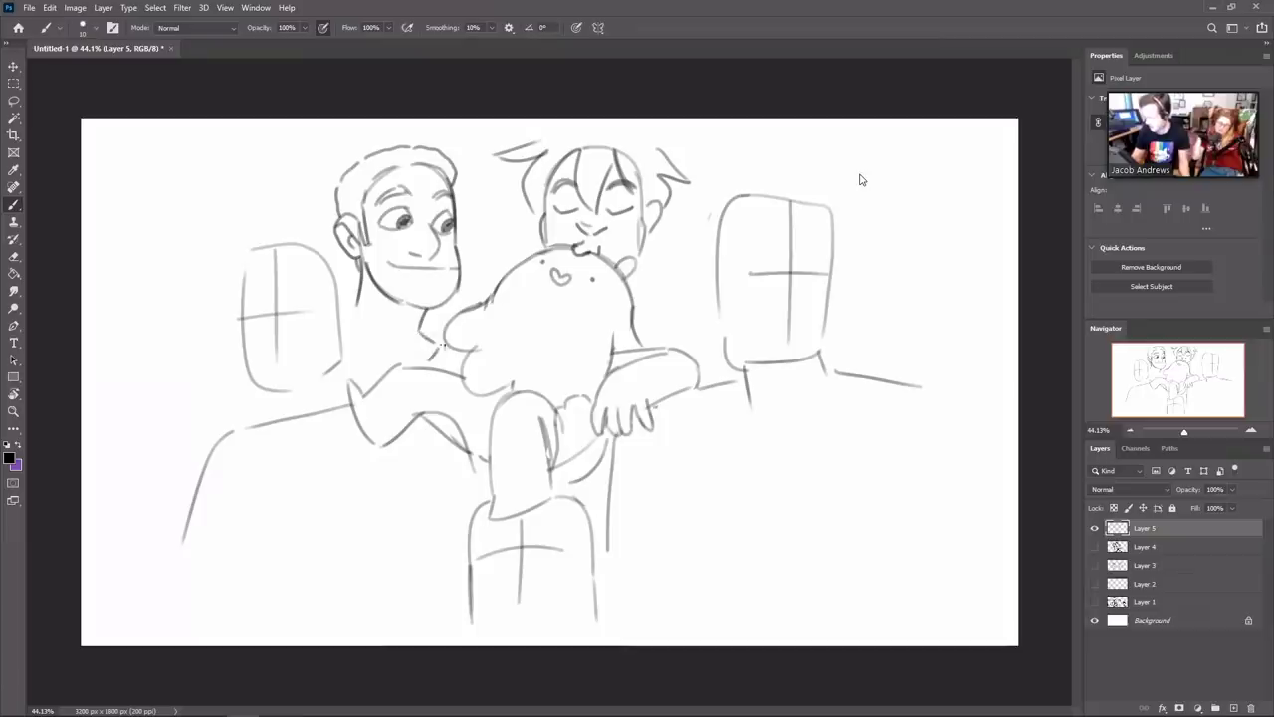
drag(360, 302, 348, 310)
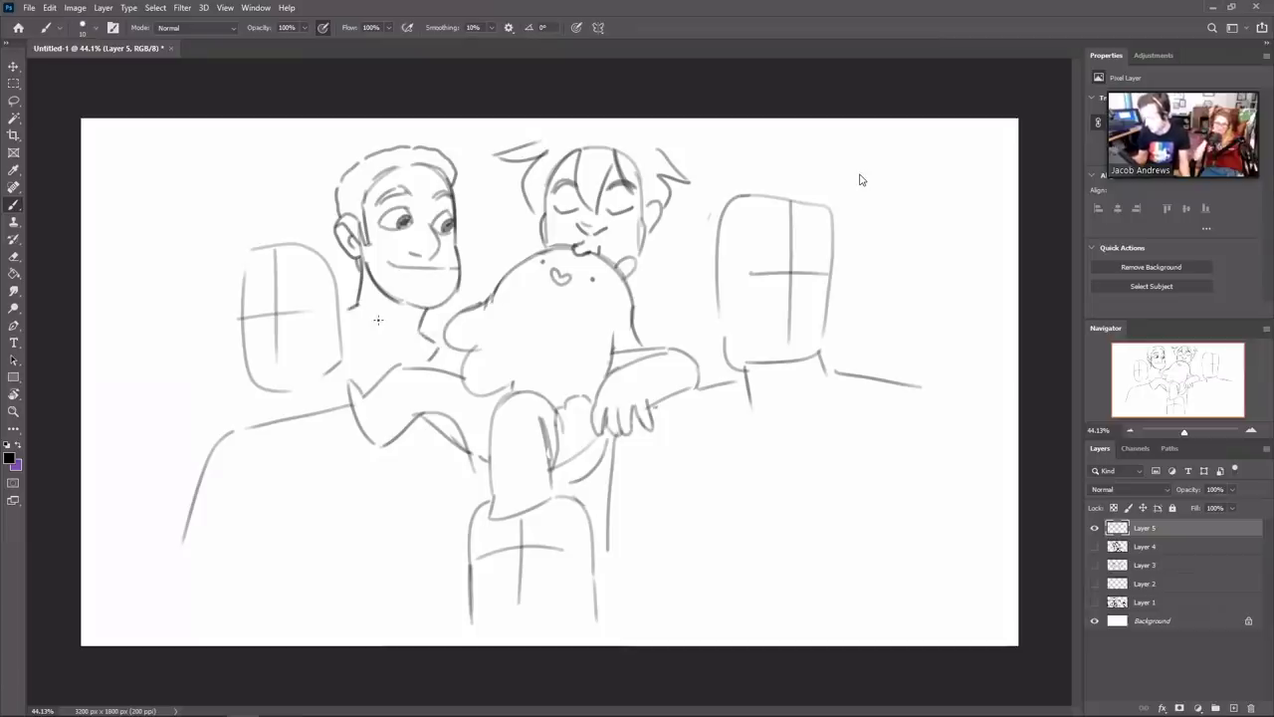
Draw the kissing man's neck, the curved neckline and the shoulder with two short strap lines
drag(645, 235, 654, 285)
key(ctrl+z)
mouse_move(635, 336)
mouse_down()
mouse_move(672, 284)
mouse_move(660, 284)
mouse_move(721, 284)
mouse_move(693, 336)
mouse_up()
drag(704, 284, 705, 329)
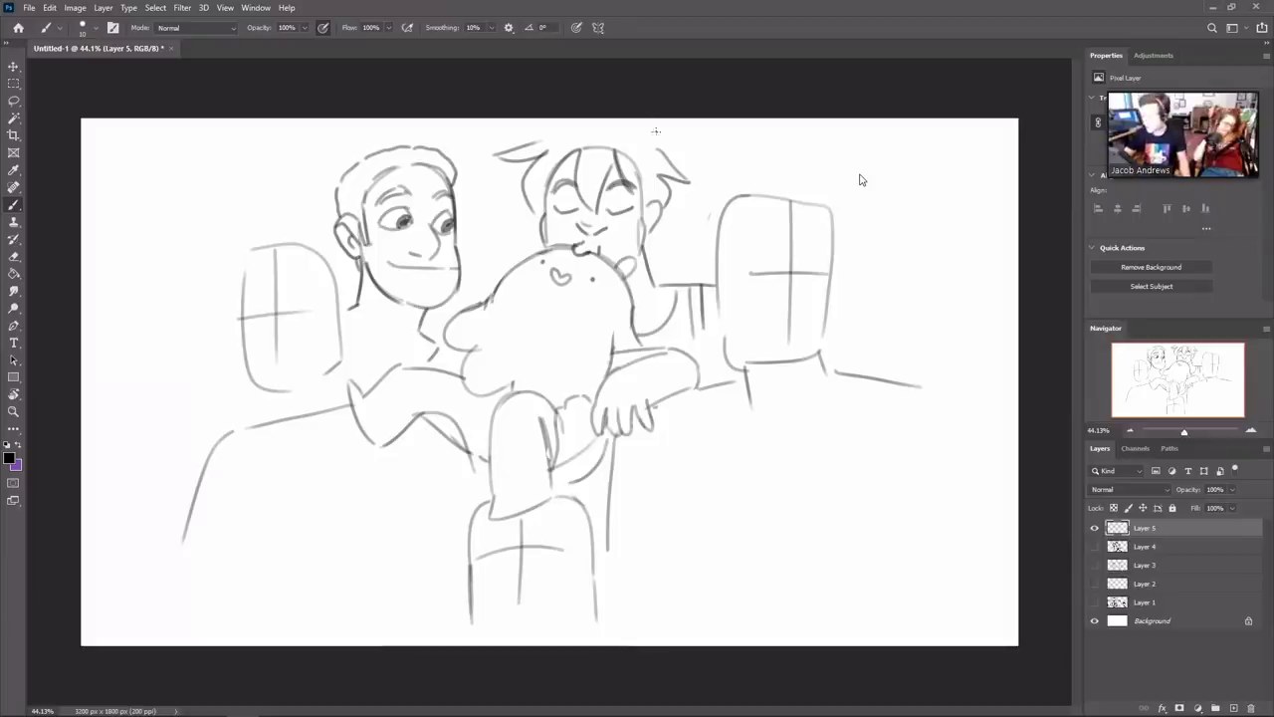
Add spiky hair across the top of the kissing man's head
mouse_move(642, 136)
mouse_down()
mouse_move(667, 159)
mouse_move(633, 132)
mouse_move(642, 122)
mouse_move(571, 121)
mouse_move(581, 118)
mouse_up()
key(ctrl+z)
drag(694, 137, 704, 128)
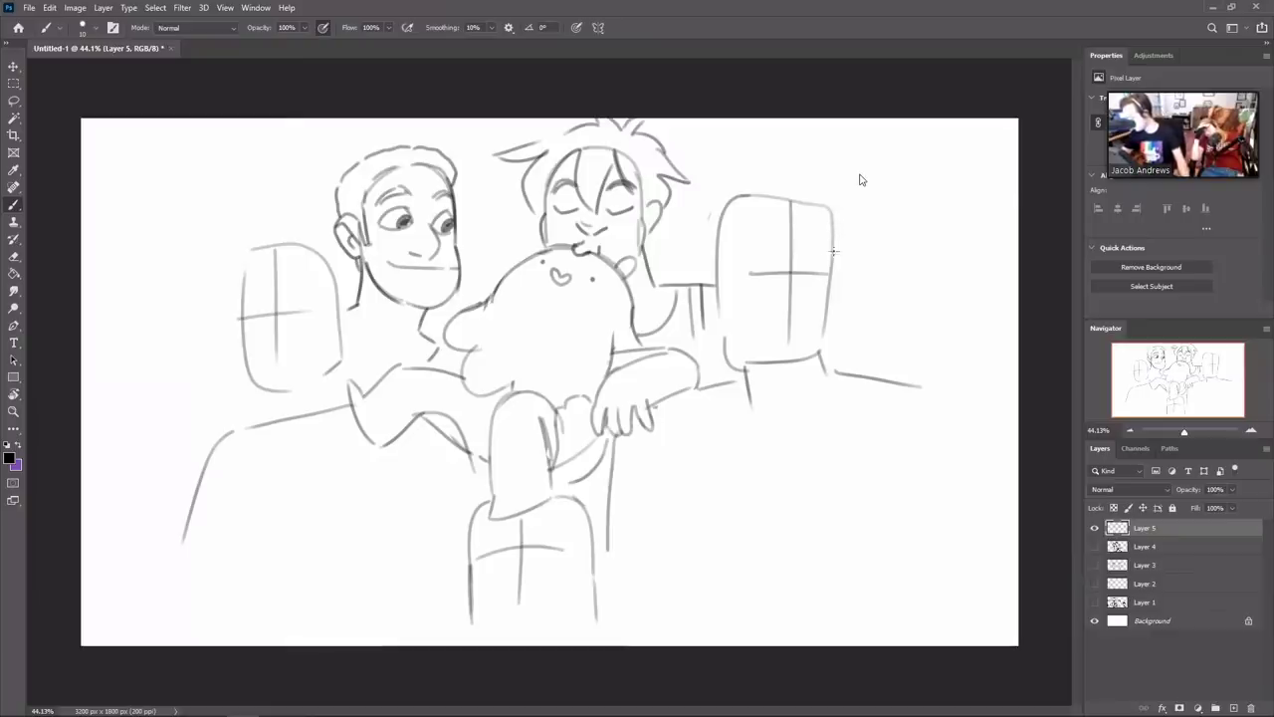
Draw the outer cheek and jaw of the head beside the kissing man and erase its guide cross and lower outline
mouse_move(834, 256)
mouse_down()
mouse_move(835, 331)
mouse_move(818, 359)
mouse_move(752, 362)
mouse_up()
key(e)
mouse_move(789, 326)
mouse_down()
mouse_move(790, 304)
mouse_move(827, 274)
mouse_up()
mouse_move(822, 359)
mouse_down()
mouse_move(830, 259)
mouse_move(790, 245)
mouse_move(752, 273)
mouse_up()
Draw a long angular nose and two narrow, half-closed eyes on the square head
mouse_move(791, 243)
mouse_down()
mouse_move(792, 213)
mouse_move(807, 288)
mouse_up()
key(b)
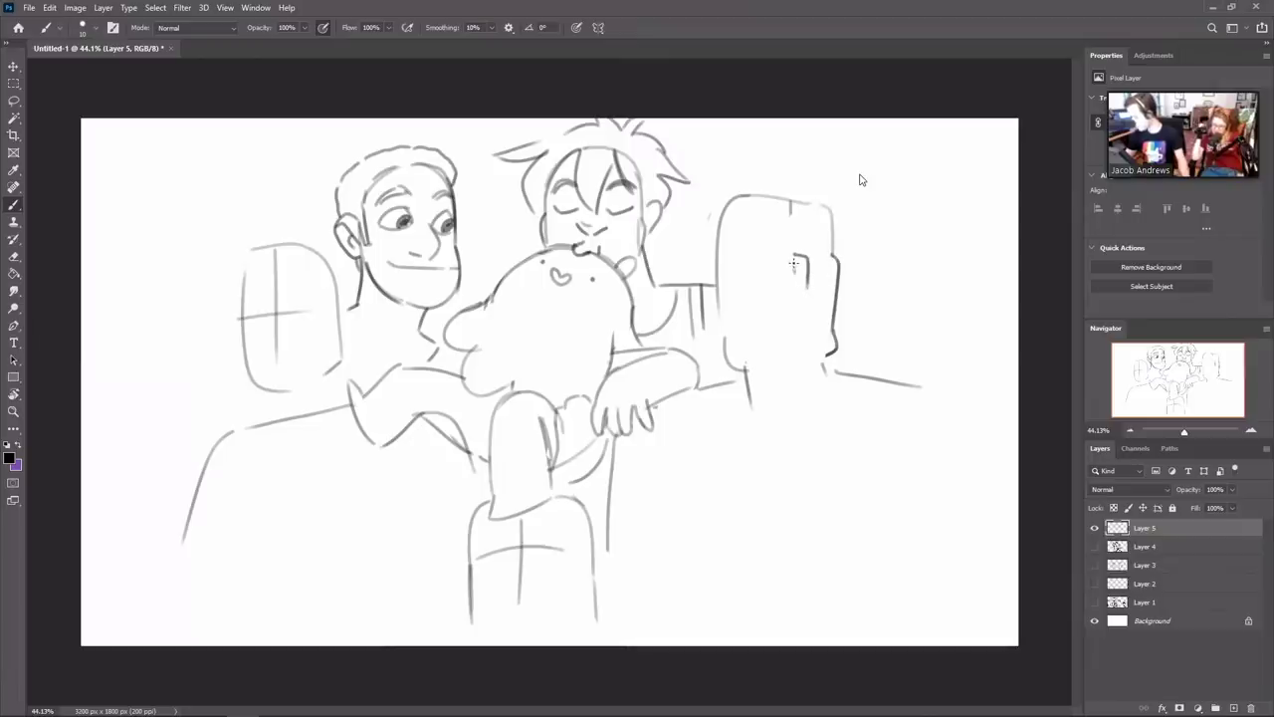
drag(793, 261, 796, 284)
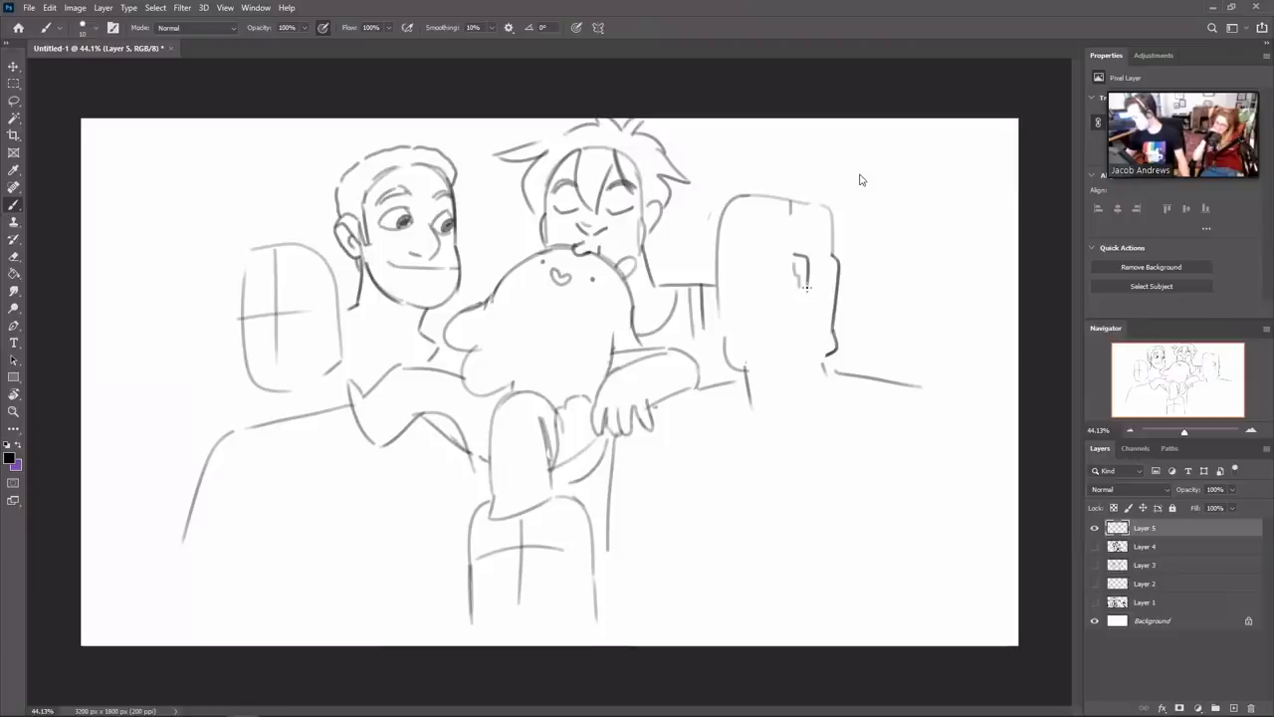
drag(807, 291, 797, 298)
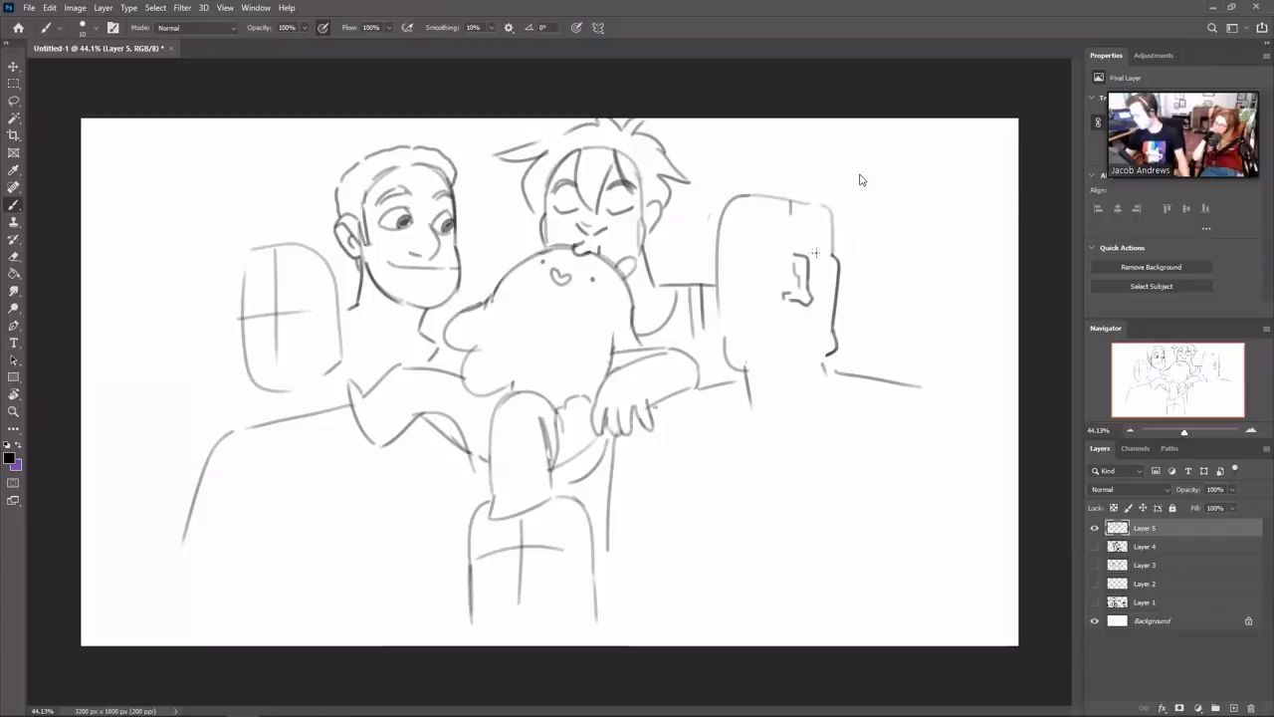
mouse_move(807, 255)
mouse_down()
mouse_move(831, 257)
mouse_move(742, 265)
mouse_move(774, 263)
mouse_move(763, 283)
mouse_up()
key(ctrl+z)
key(v)
key(l)
click(896, 292)
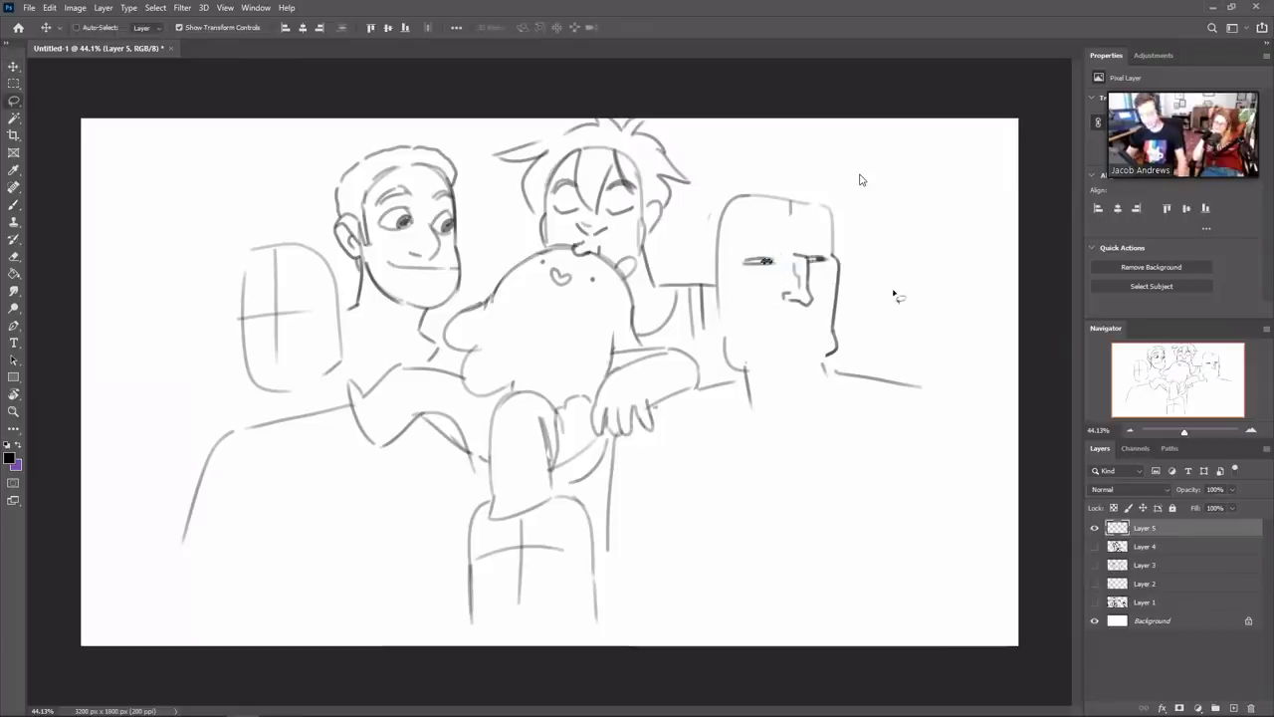
Redraw the square-headed man's lower cheek and jaw edge as a cleaner line
key(b)
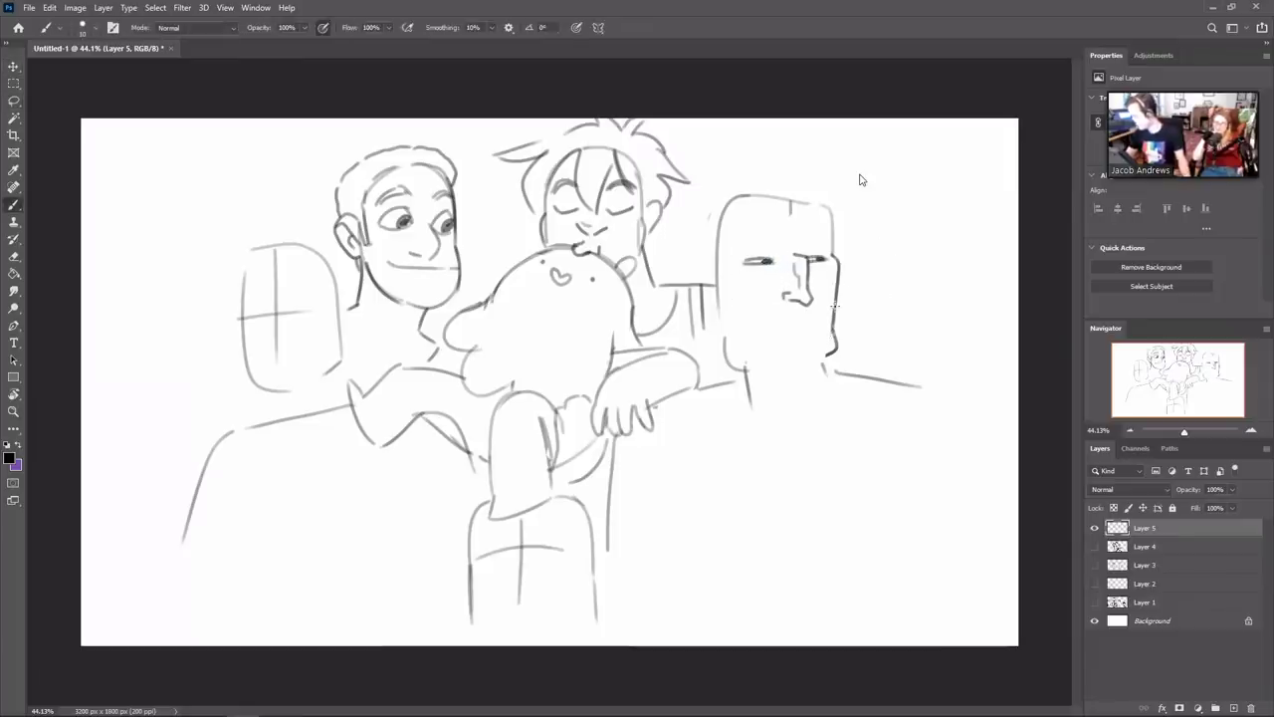
mouse_move(833, 308)
mouse_down()
mouse_move(838, 354)
mouse_move(824, 369)
mouse_move(826, 350)
mouse_up()
key(e)
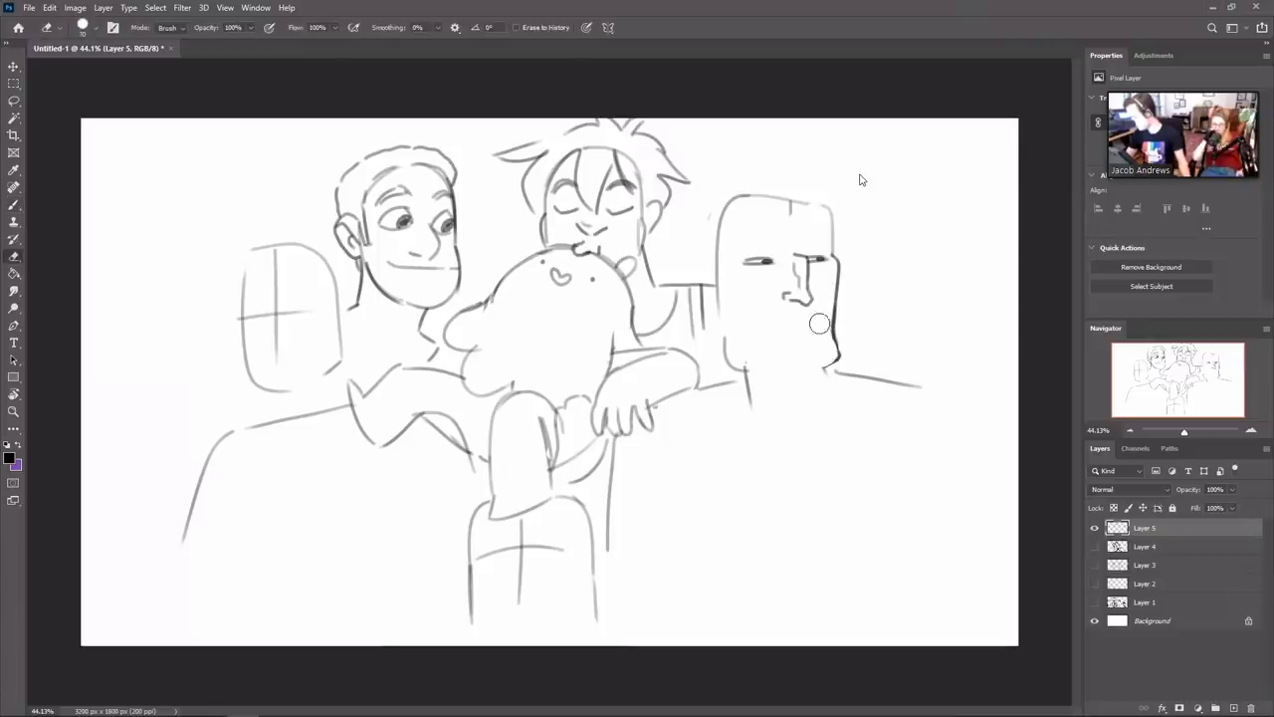
key(b)
key(b)
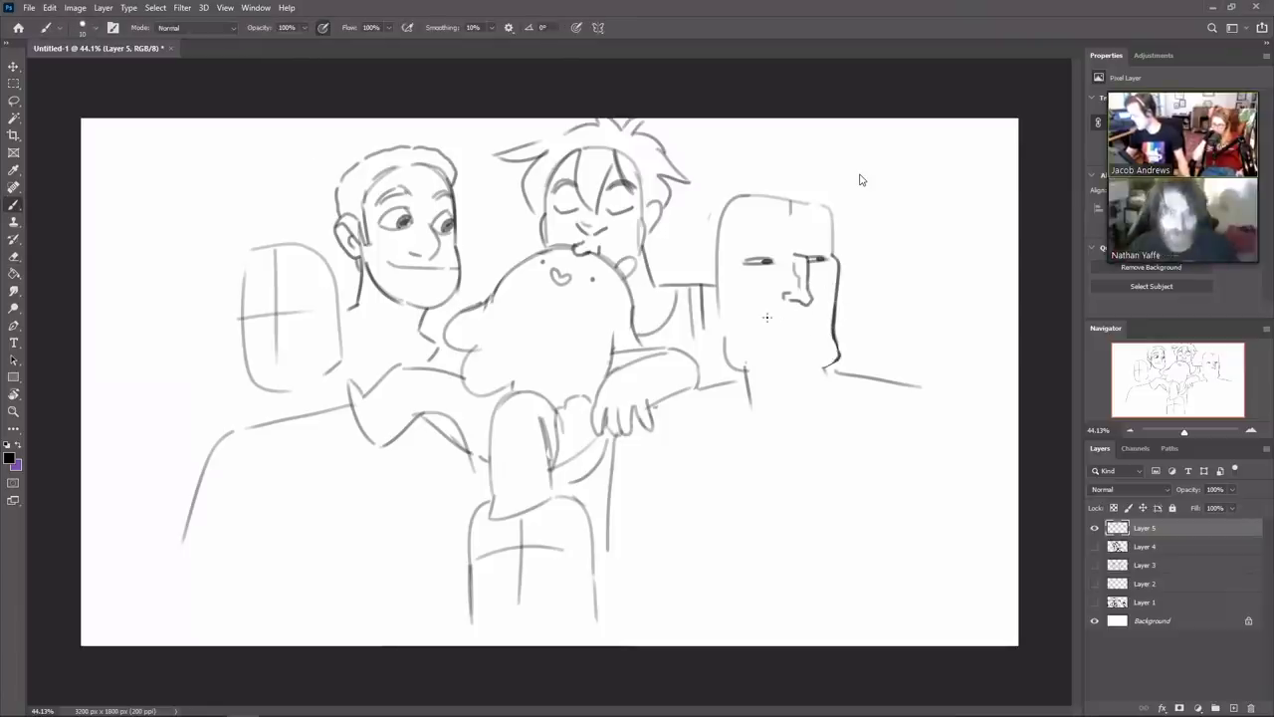
Draw a wide, scalloped moustache under the square-headed man's nose and clear the cheek line crossing it
mouse_move(784, 302)
mouse_down()
mouse_move(755, 324)
mouse_move(783, 319)
mouse_move(749, 323)
mouse_move(808, 315)
mouse_up()
key(ctrl+z)
key(ctrl+z)
key(ctrl+z)
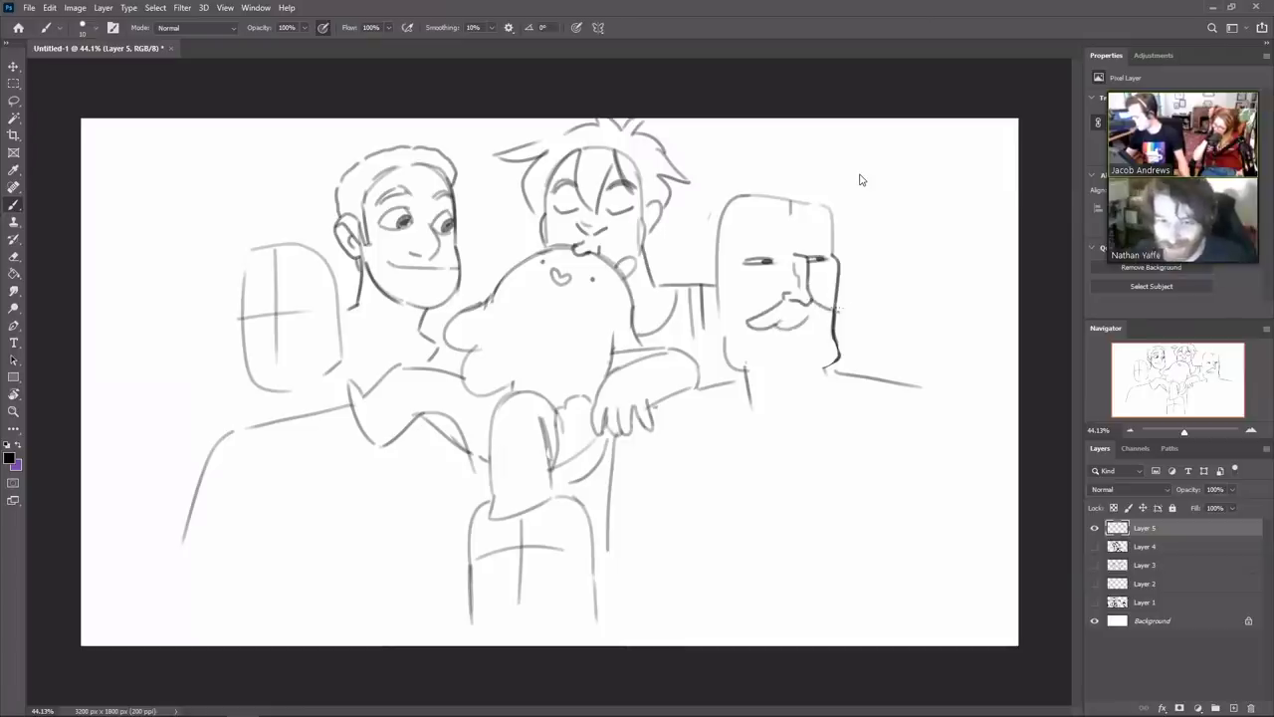
drag(805, 318, 844, 313)
key(ctrl+z)
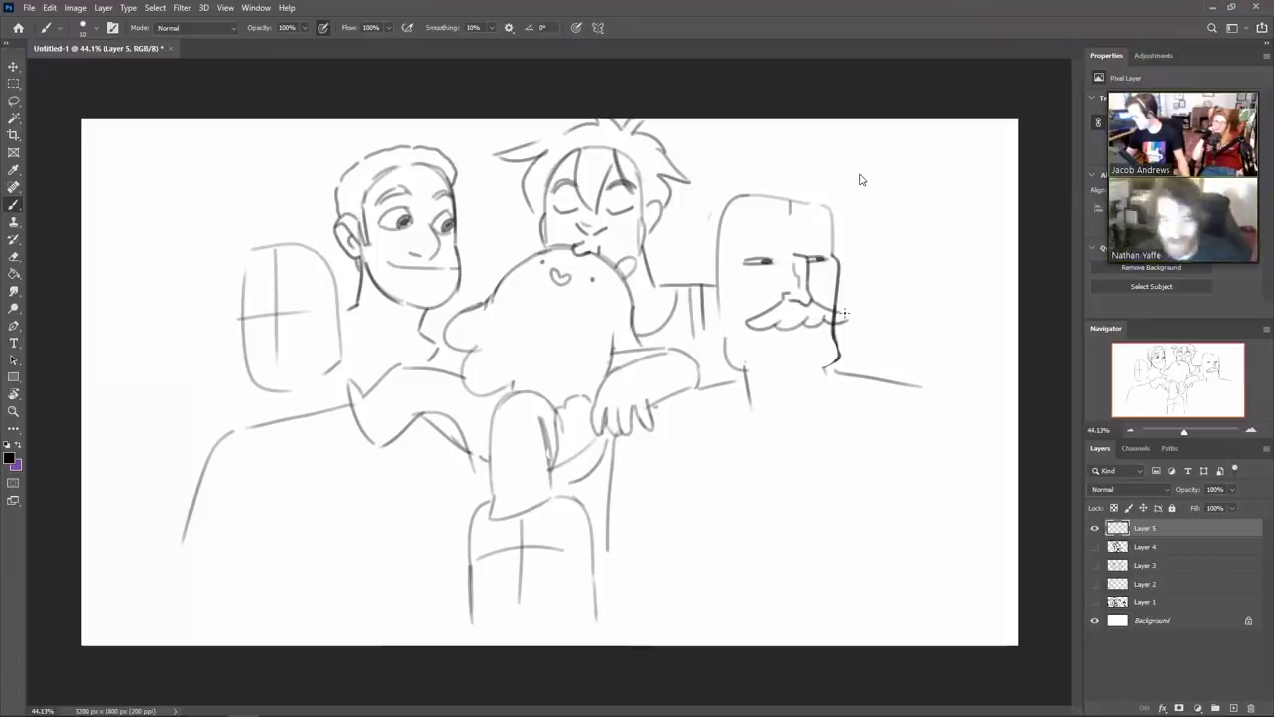
key(e)
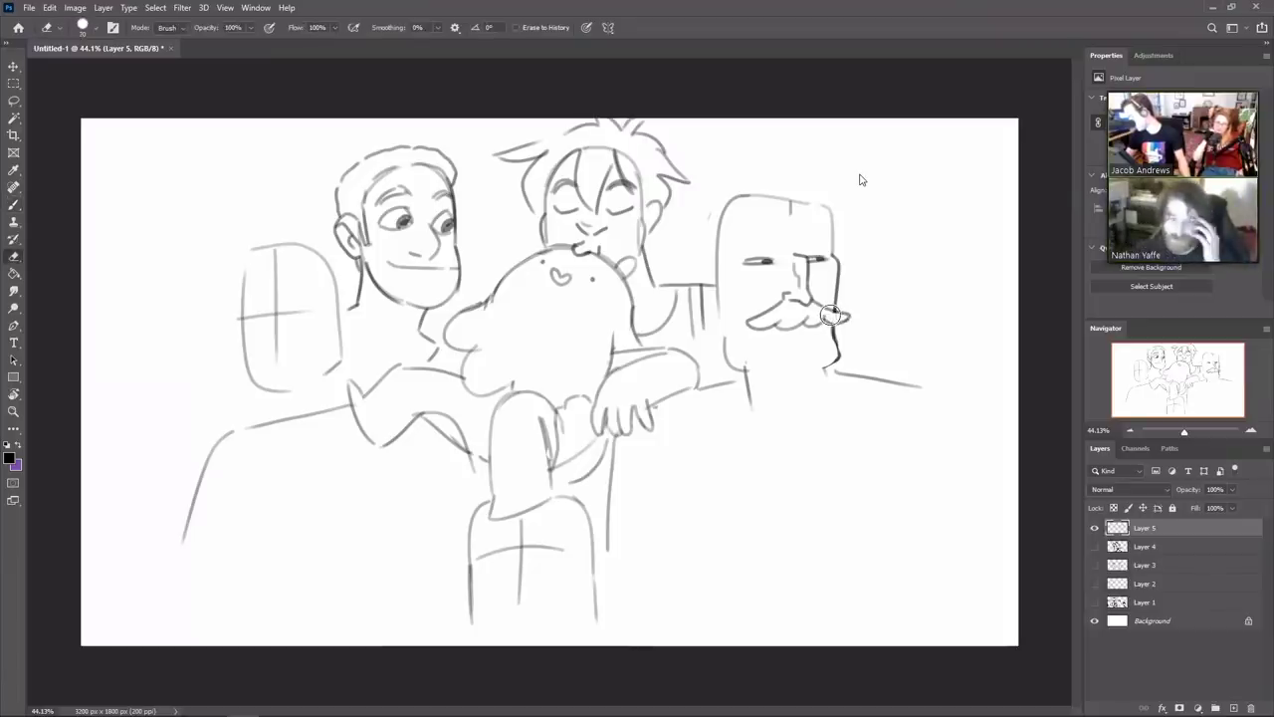
key(b)
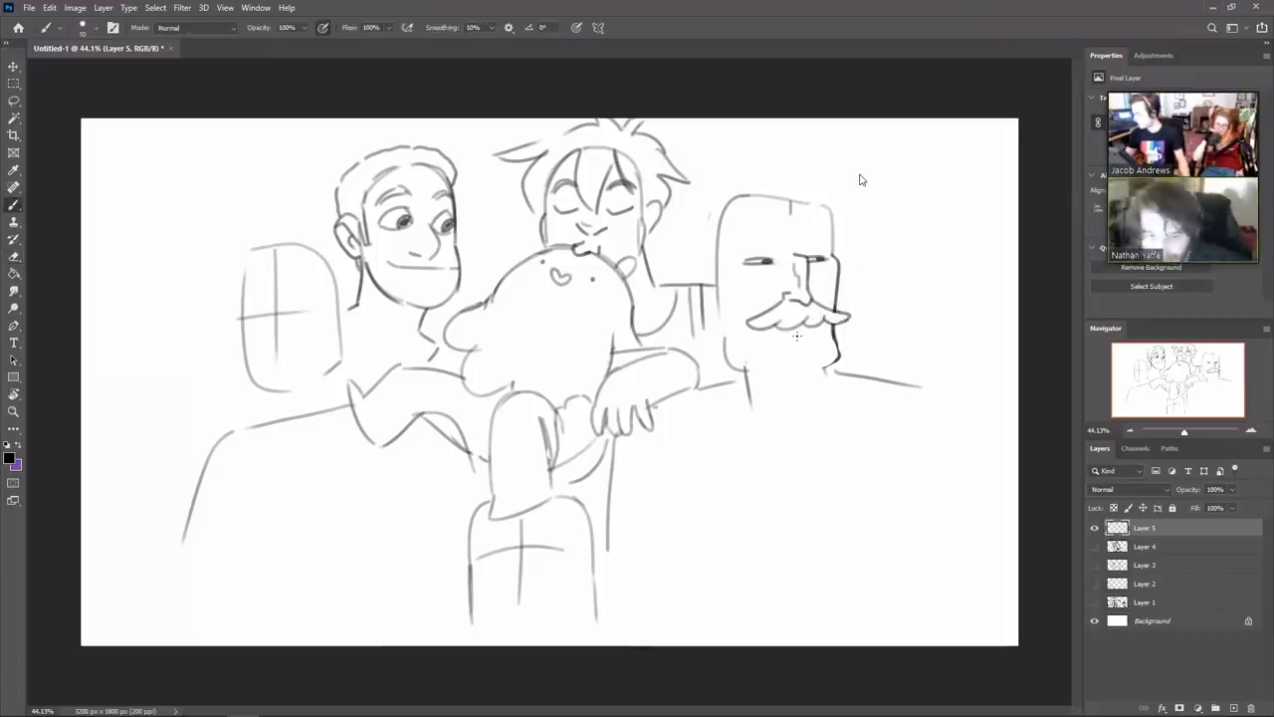
Add the moustached man's lower lip and outline his flat, cleft chin
drag(781, 336, 808, 340)
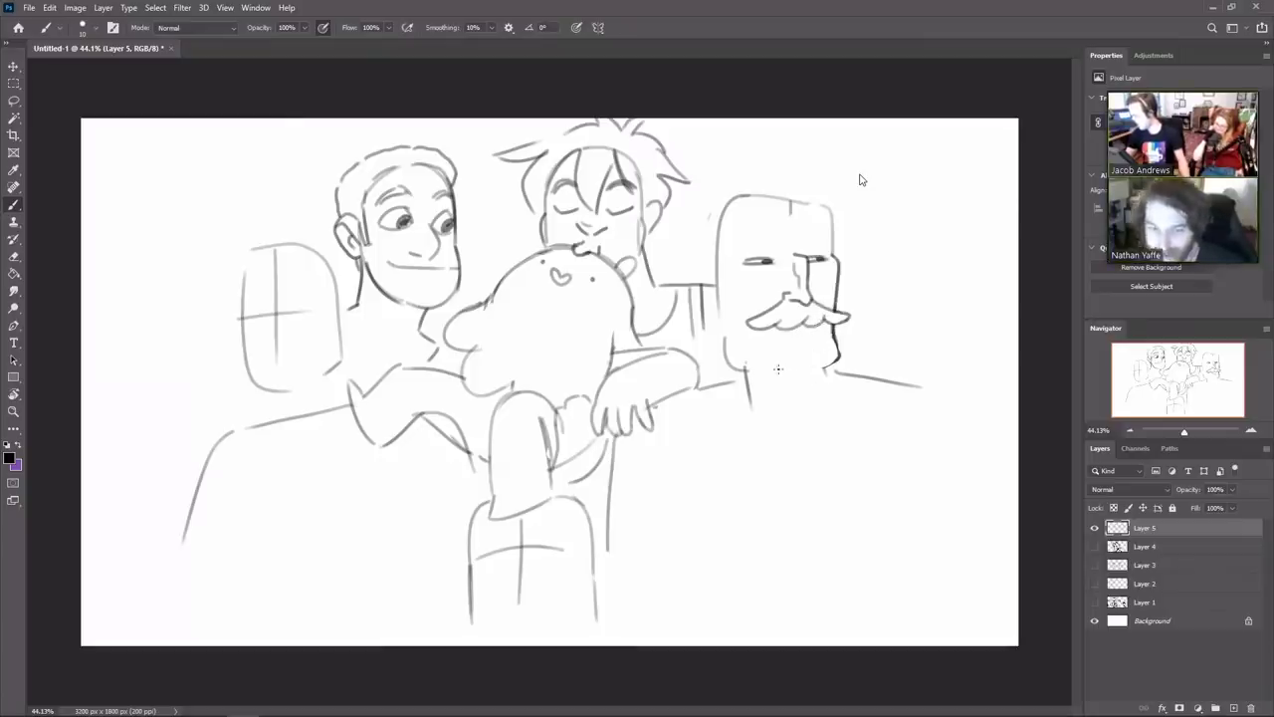
mouse_move(774, 371)
mouse_down()
mouse_move(840, 354)
mouse_move(817, 371)
mouse_up()
key(ctrl+z)
key(e)
key(b)
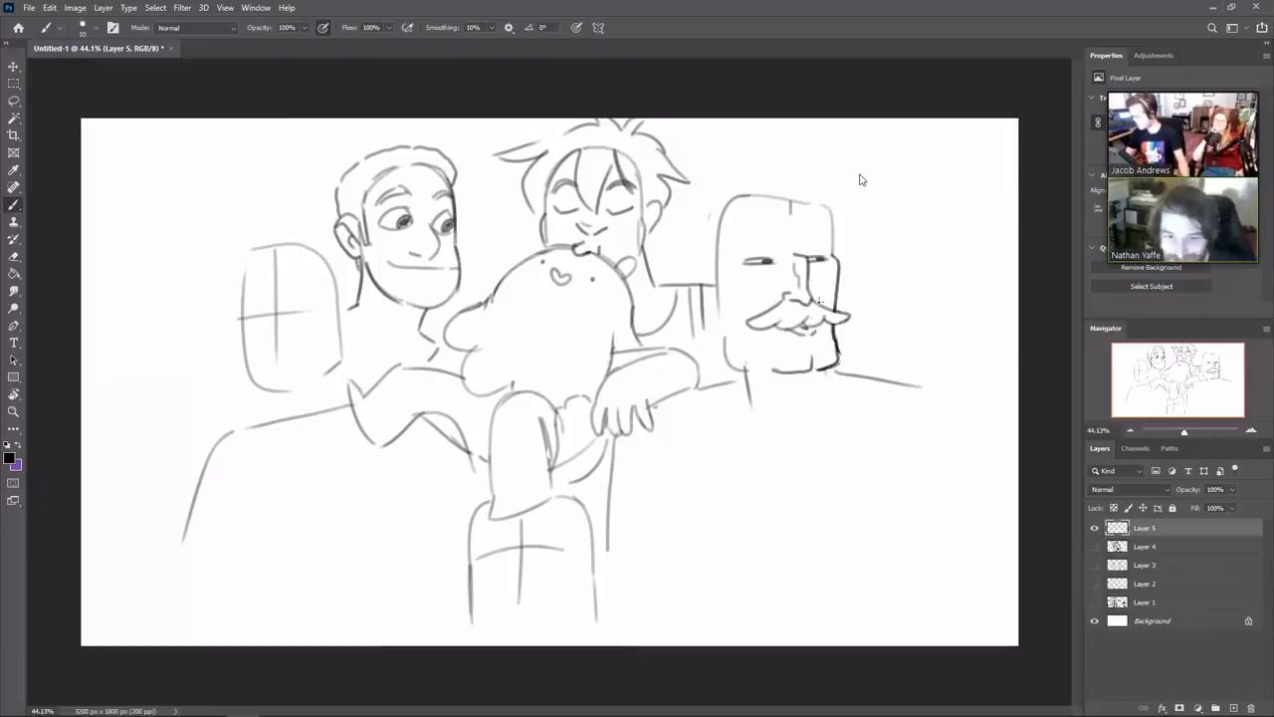
Draw the moustached man's inner cheek line, jaw edge, neck and both shoulder lines
mouse_move(734, 269)
mouse_down()
mouse_move(758, 314)
mouse_move(746, 380)
mouse_up()
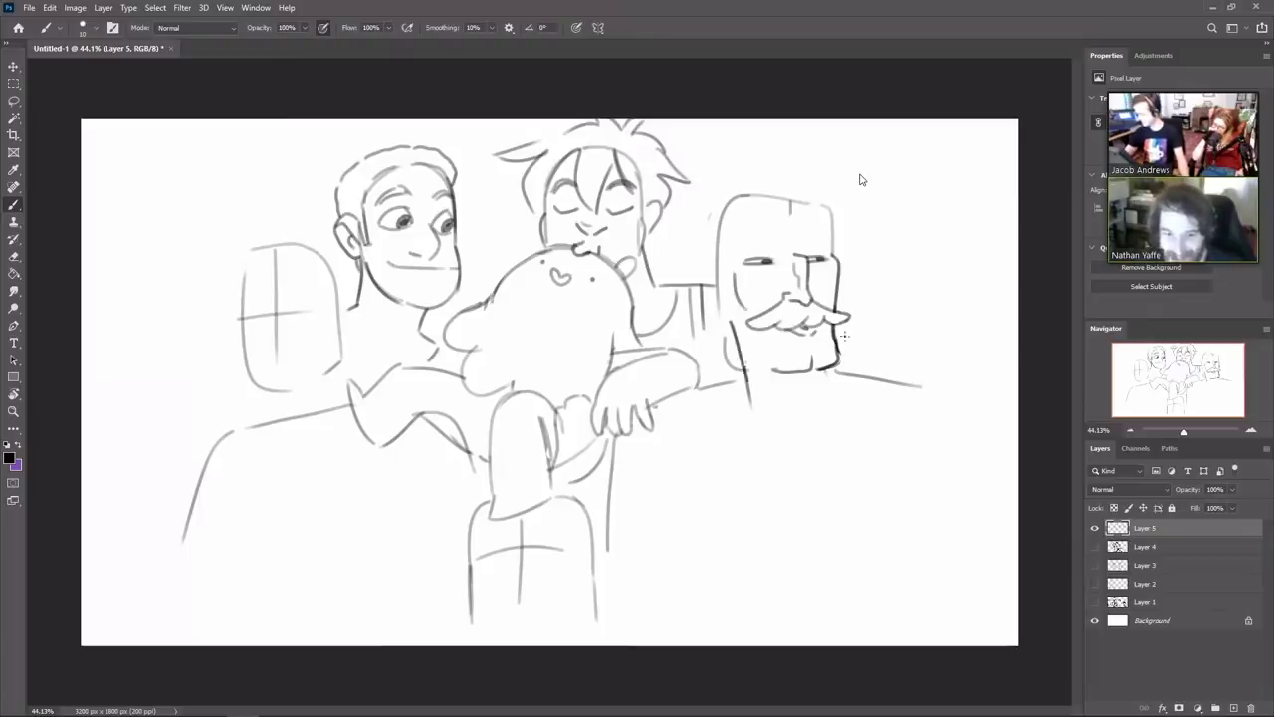
drag(824, 370, 836, 420)
key(ctrl+z)
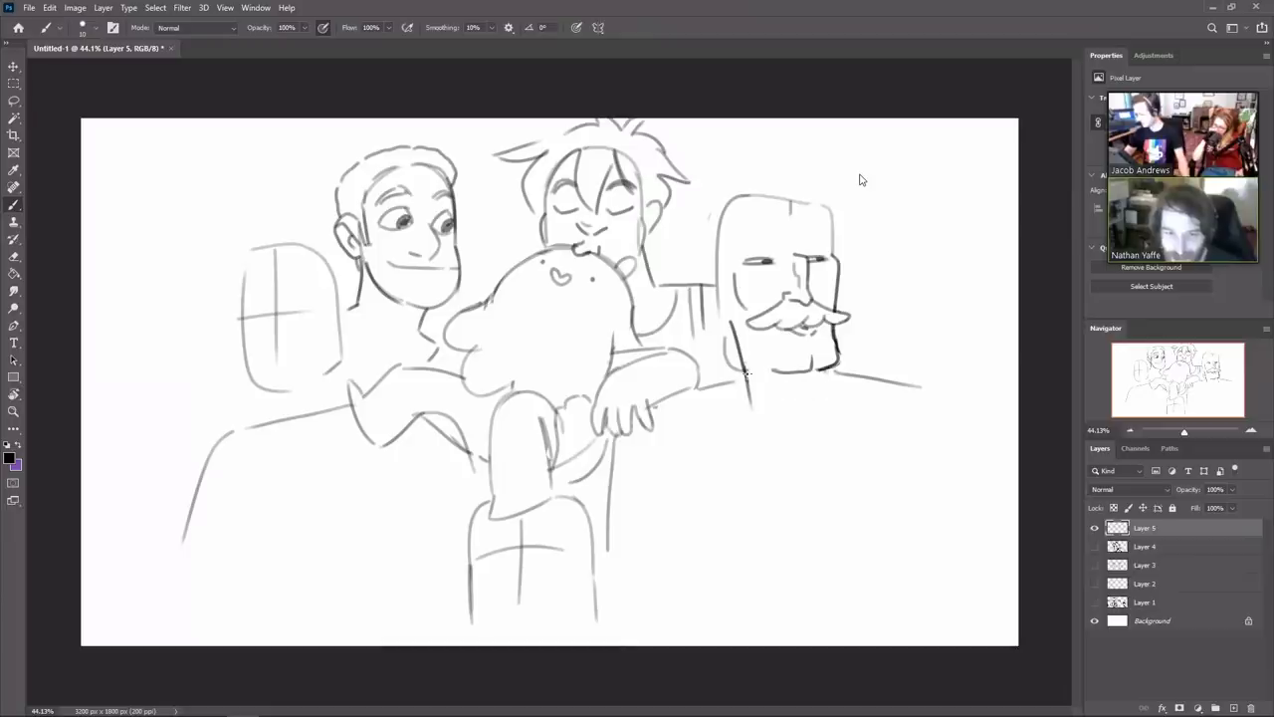
drag(744, 371, 759, 436)
mouse_move(834, 371)
mouse_down()
mouse_move(838, 386)
mouse_move(918, 389)
mouse_up()
key(ctrl+z)
drag(744, 371, 687, 391)
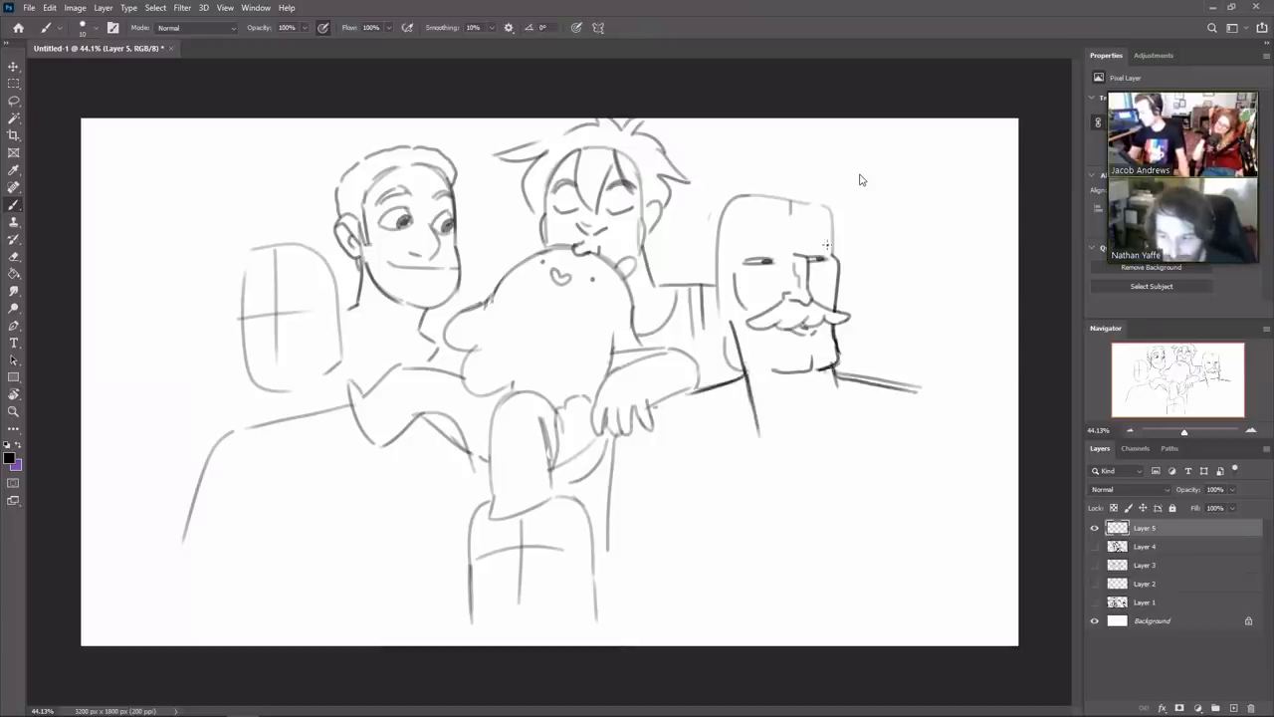
Draw the moustached man's earlobe and his heavy eyebrows with a crease between them
drag(731, 322, 714, 323)
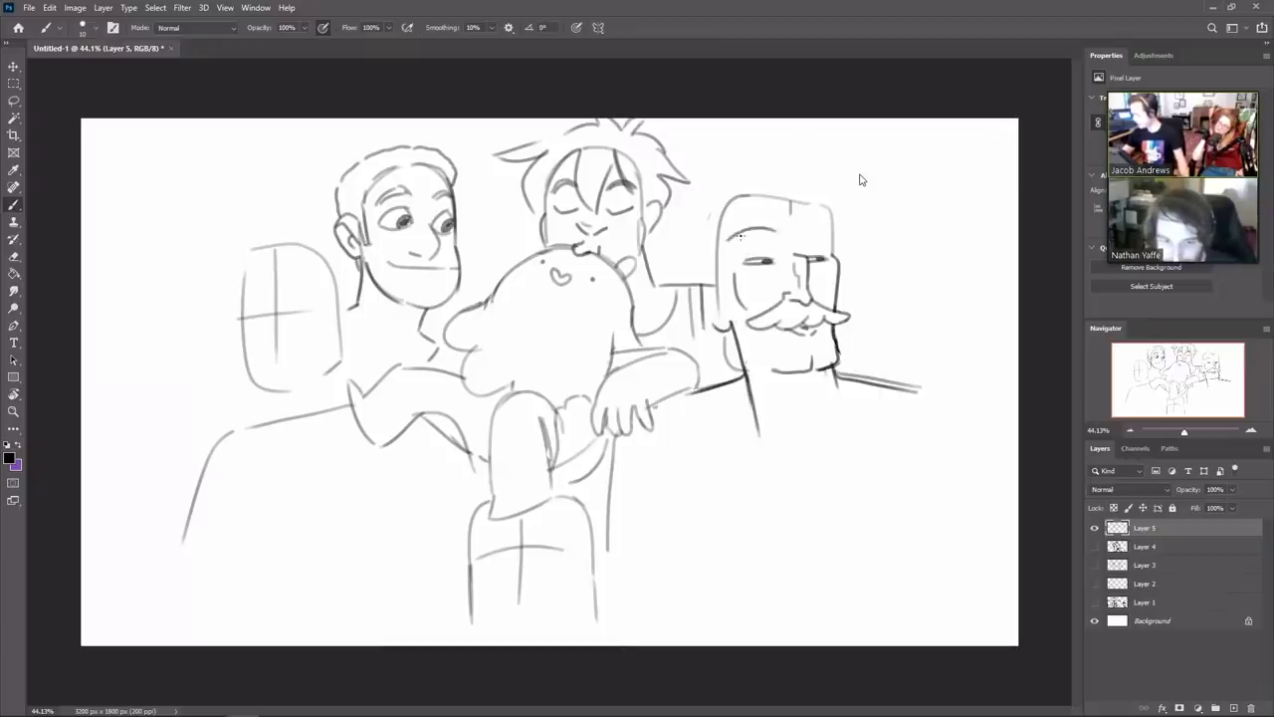
drag(728, 244, 844, 236)
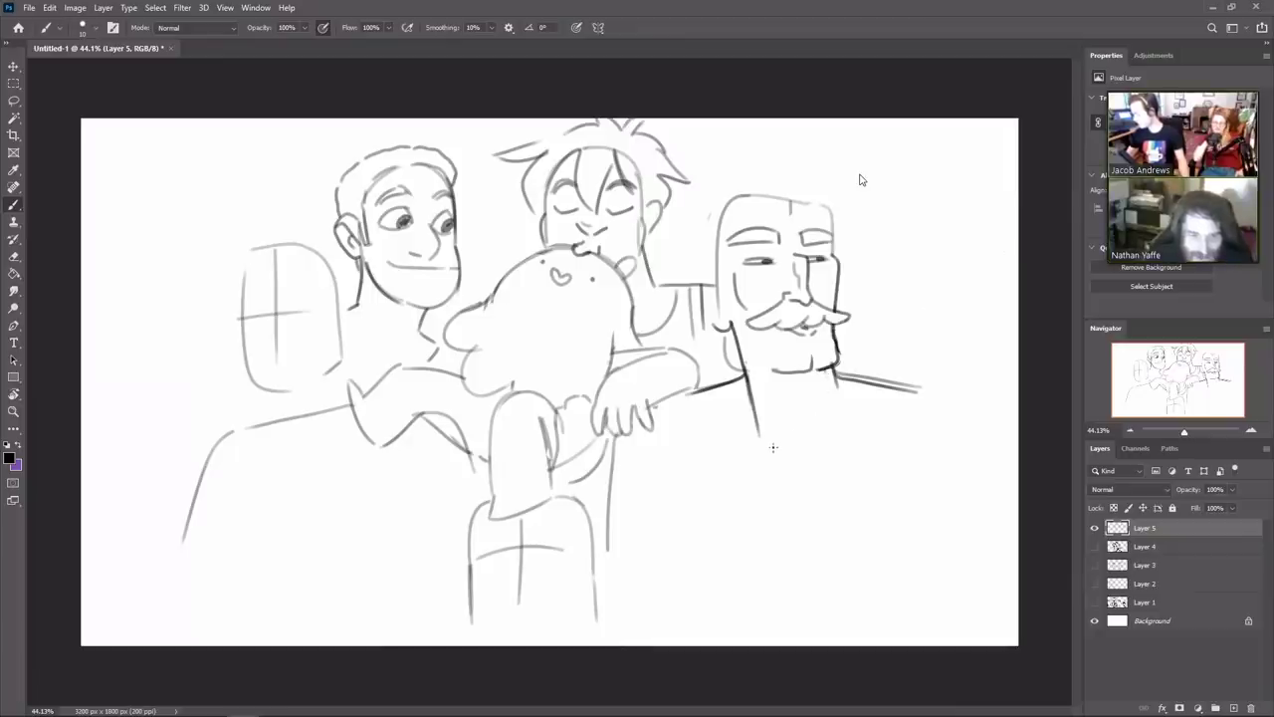
Add a small notch at the base of the moustached man's neck and a deep, round neckline between his shoulders
drag(772, 448, 786, 449)
mouse_move(708, 395)
mouse_down()
mouse_move(769, 484)
mouse_move(885, 416)
mouse_up()
key(ctrl+z)
drag(783, 485, 890, 391)
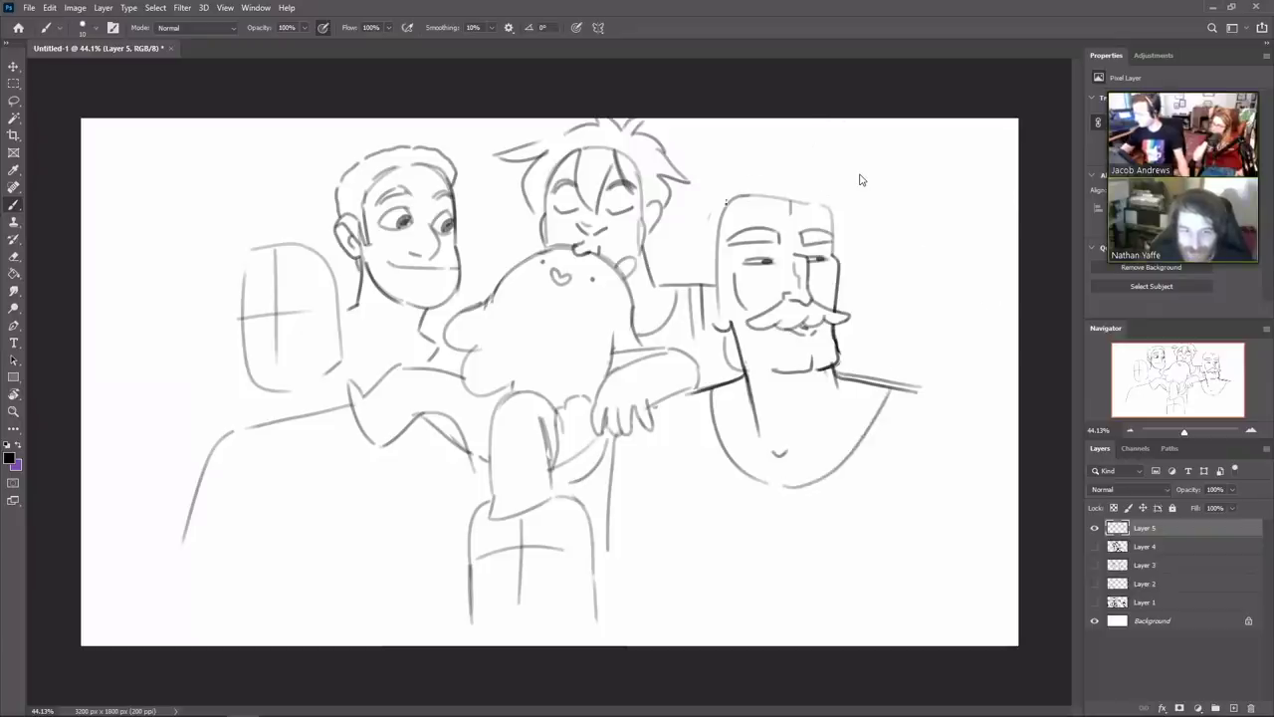
Draw the moustached man's ear and erase the sketch lines that overlap it
drag(700, 288, 712, 324)
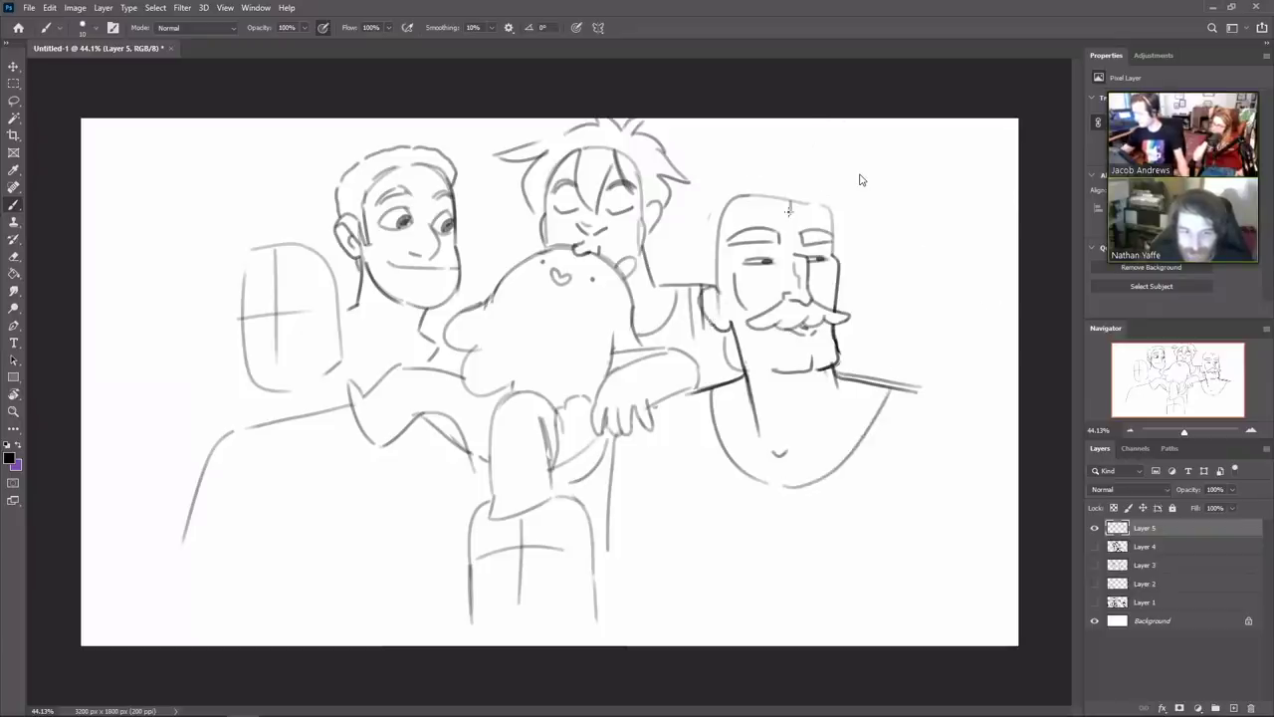
key(e)
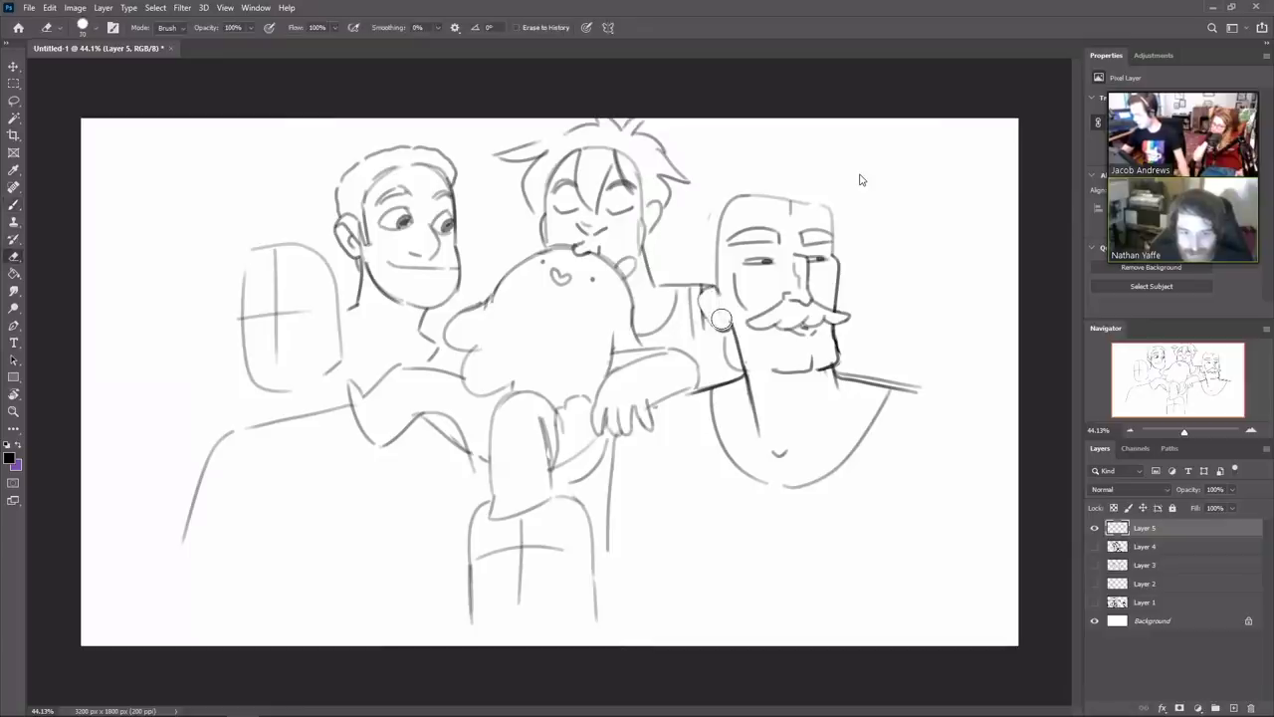
key(b)
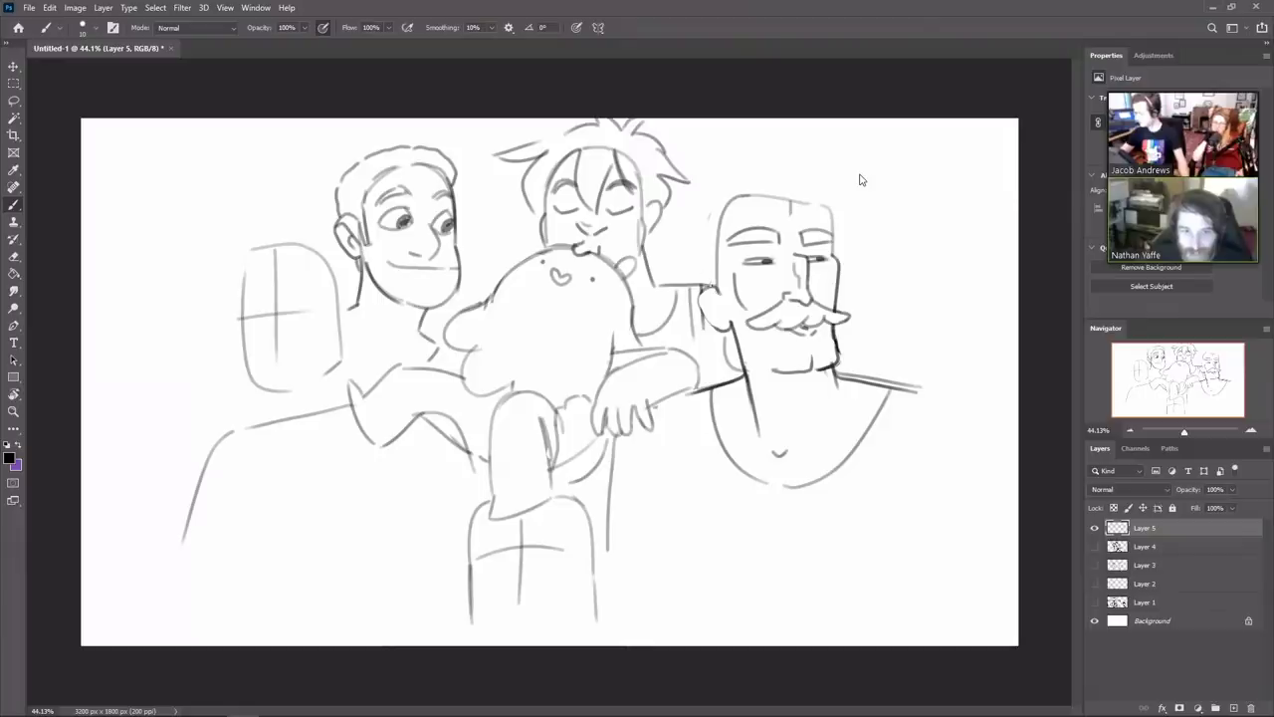
Draw the moustached man's hairline sides and a tall, swept-forward quiff with curved strand lines across it
mouse_move(708, 286)
mouse_down()
mouse_move(685, 225)
mouse_move(702, 217)
mouse_move(707, 179)
mouse_move(850, 165)
mouse_move(864, 195)
mouse_move(846, 250)
mouse_up()
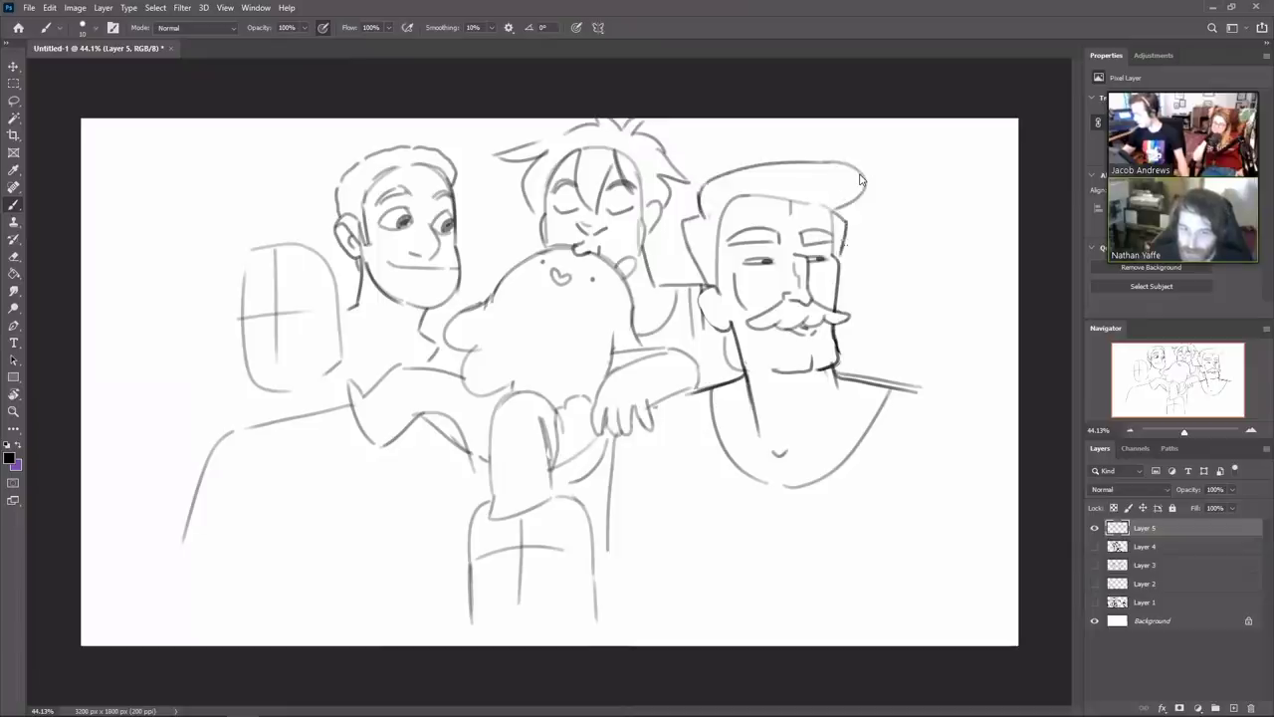
mouse_move(719, 203)
mouse_down()
mouse_move(841, 198)
mouse_move(814, 206)
mouse_move(786, 201)
mouse_move(813, 163)
mouse_up()
drag(826, 207, 842, 167)
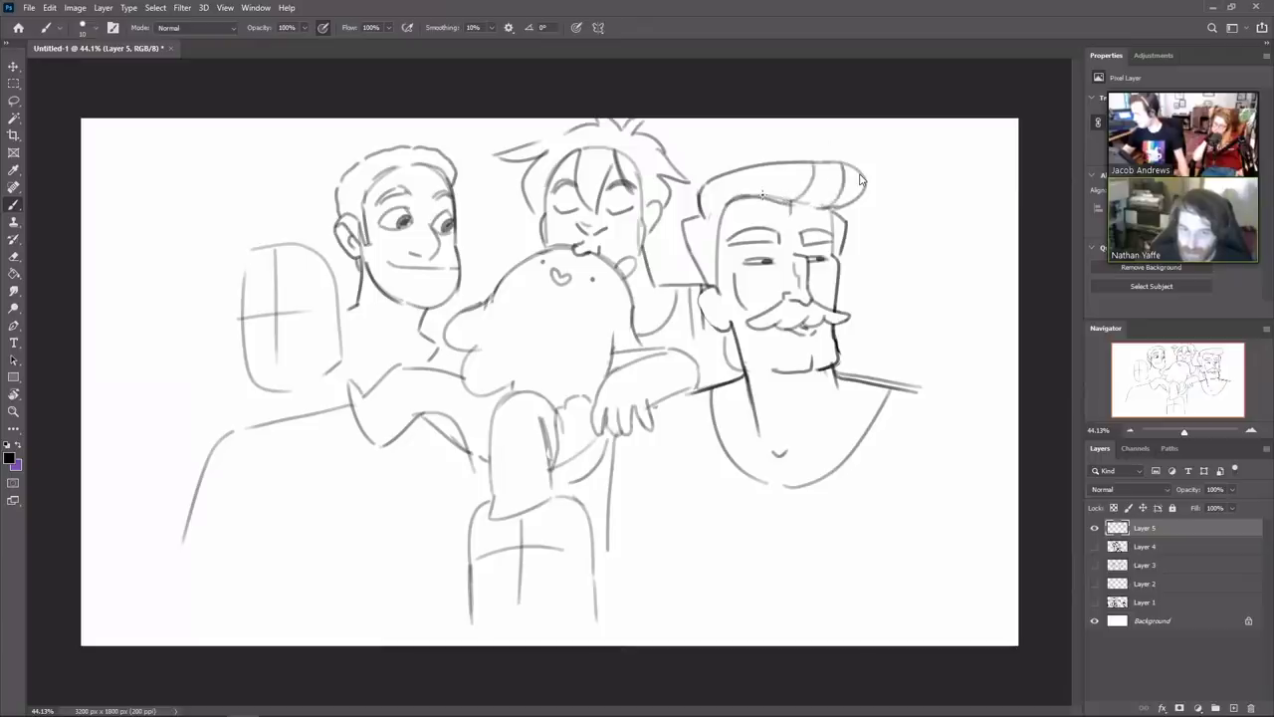
drag(765, 203, 778, 167)
drag(699, 209, 725, 204)
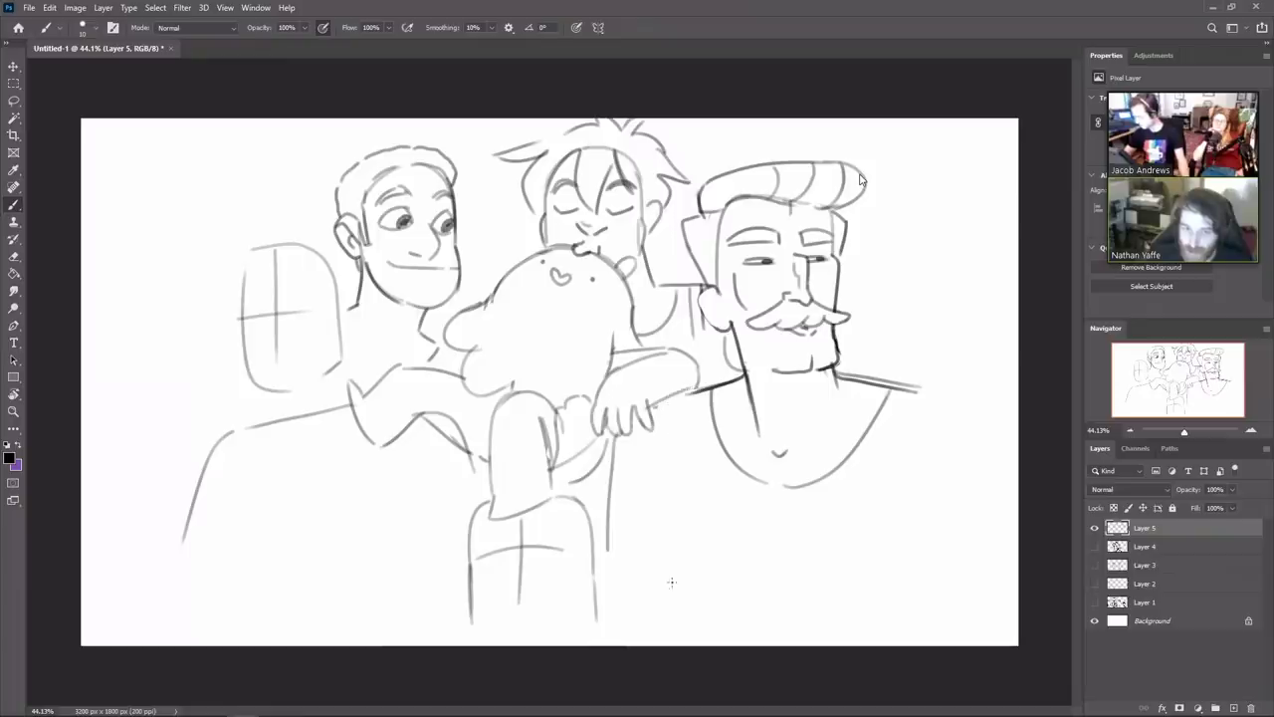
Draw a pair of vertical suspender straps down the moustached man's chest and extend his far shoulder line to the canvas edge
drag(672, 587, 681, 394)
drag(684, 390, 702, 595)
drag(916, 388, 907, 585)
mouse_move(930, 495)
mouse_down()
mouse_move(934, 403)
mouse_move(928, 591)
mouse_up()
mouse_move(917, 388)
mouse_down()
mouse_move(999, 408)
mouse_move(1013, 458)
mouse_up()
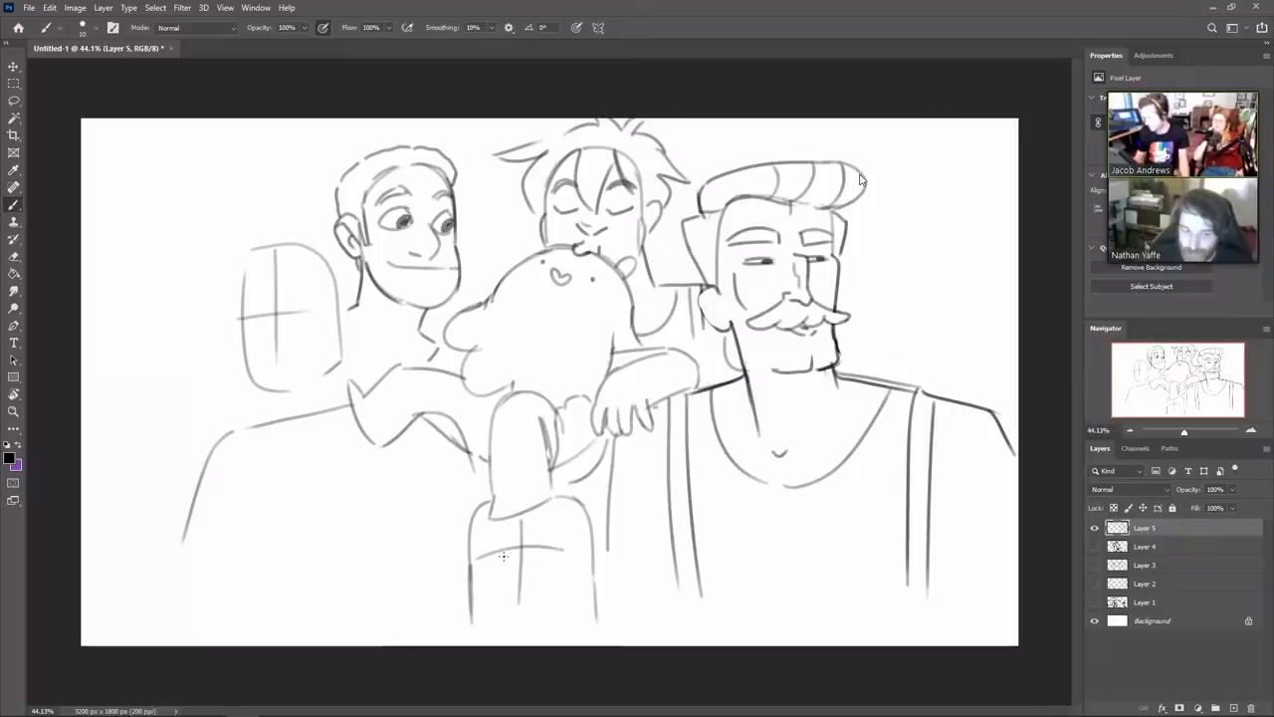
Try a small nose and a wide, downturned mouth on the lowest head, erasing the guide line around them
mouse_move(506, 562)
mouse_down()
mouse_move(532, 561)
mouse_move(519, 536)
mouse_move(538, 546)
mouse_move(488, 587)
mouse_move(564, 588)
mouse_up()
key(ctrl+z)
key(ctrl+z)
key(e)
mouse_move(478, 557)
mouse_down()
mouse_move(516, 542)
mouse_move(503, 553)
mouse_up()
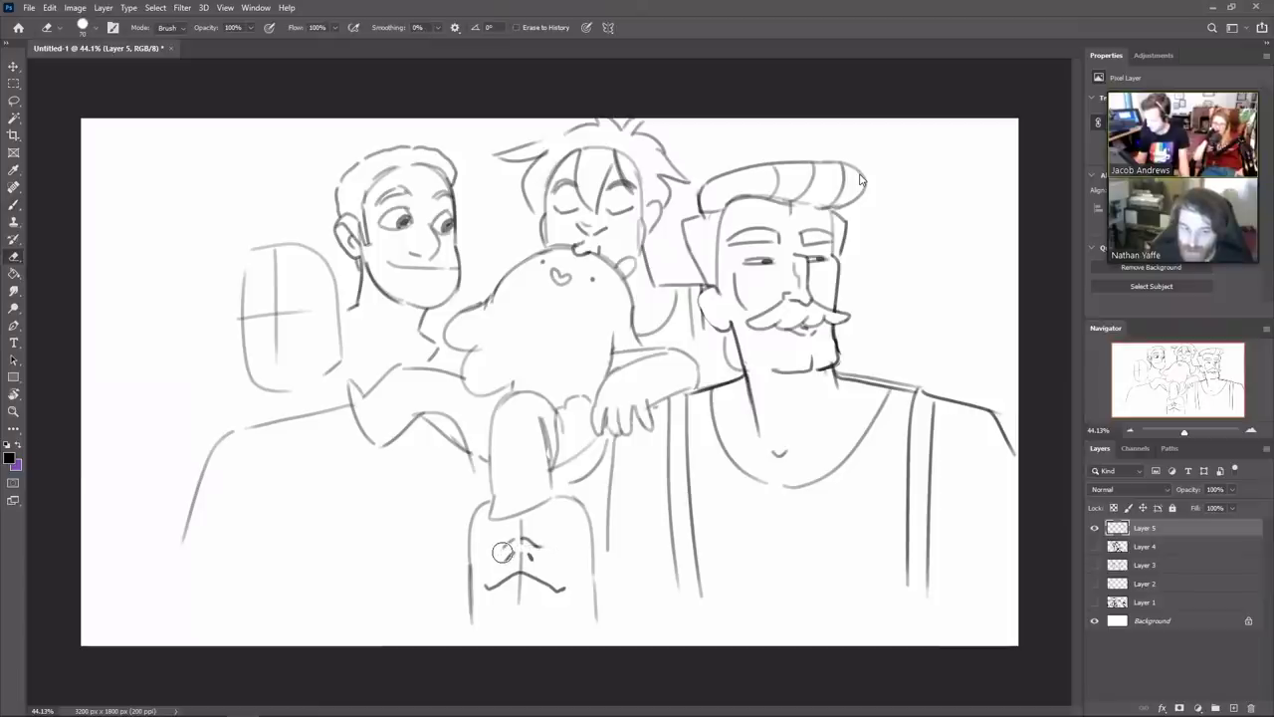
key(b)
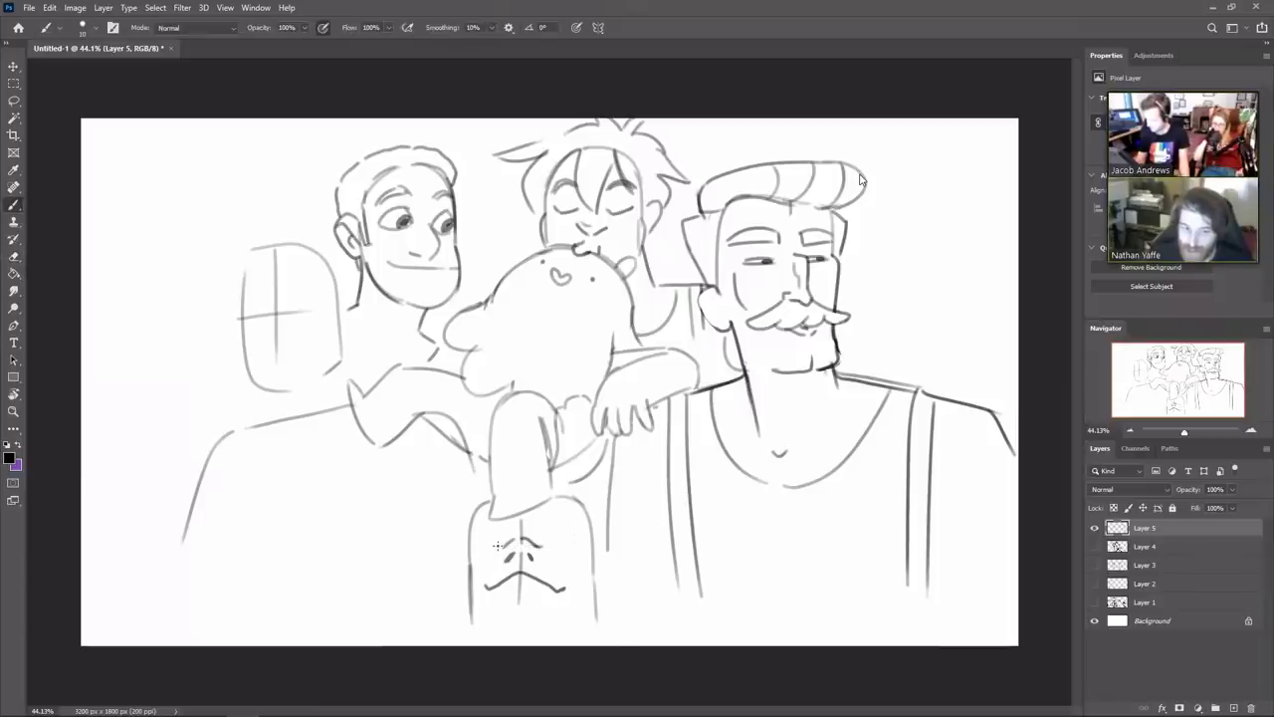
Try half-closed eyes with upturned pupils on the lowest head and rework its nose
key(ctrl+z)
drag(498, 546, 478, 549)
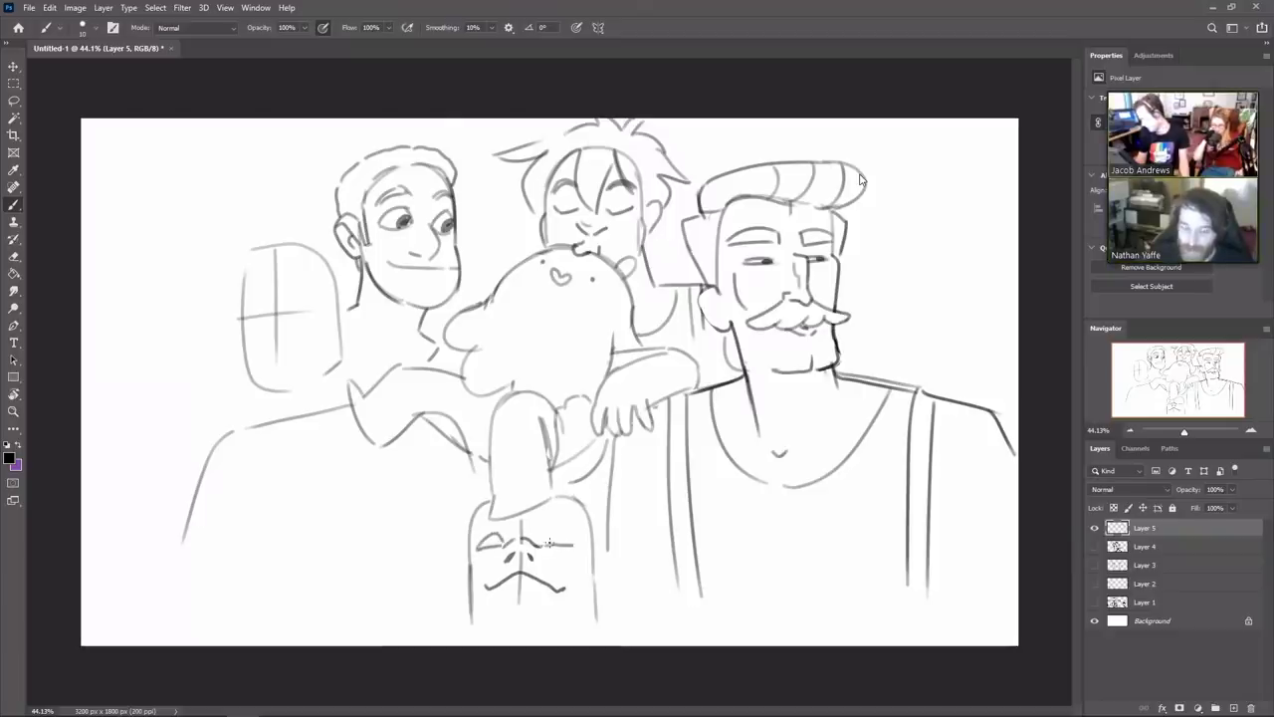
drag(542, 545, 572, 544)
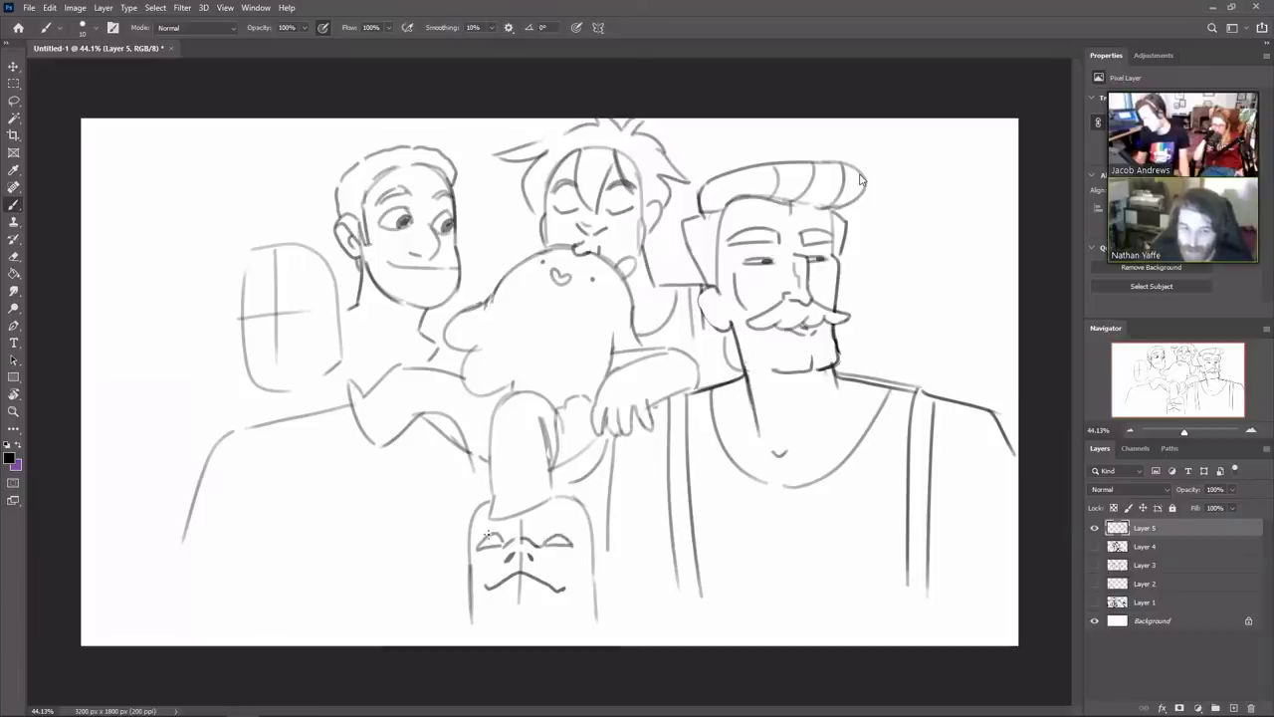
mouse_move(486, 535)
mouse_down()
mouse_move(528, 513)
mouse_move(558, 541)
mouse_move(582, 472)
mouse_move(564, 540)
mouse_move(506, 557)
mouse_up()
key(e)
key(b)
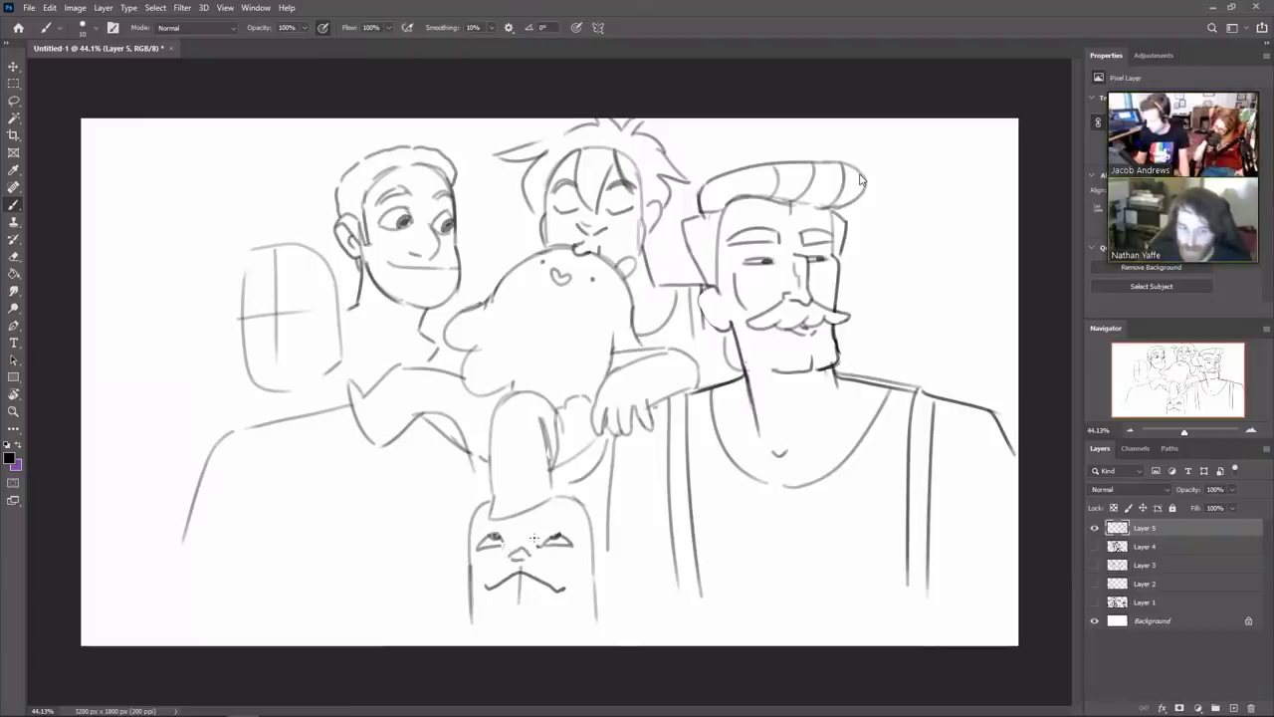
Erase the features inside the lowest head and add a rounded ear on each side
key(e)
mouse_move(480, 550)
mouse_down()
mouse_move(558, 536)
mouse_move(492, 585)
mouse_move(543, 583)
mouse_up()
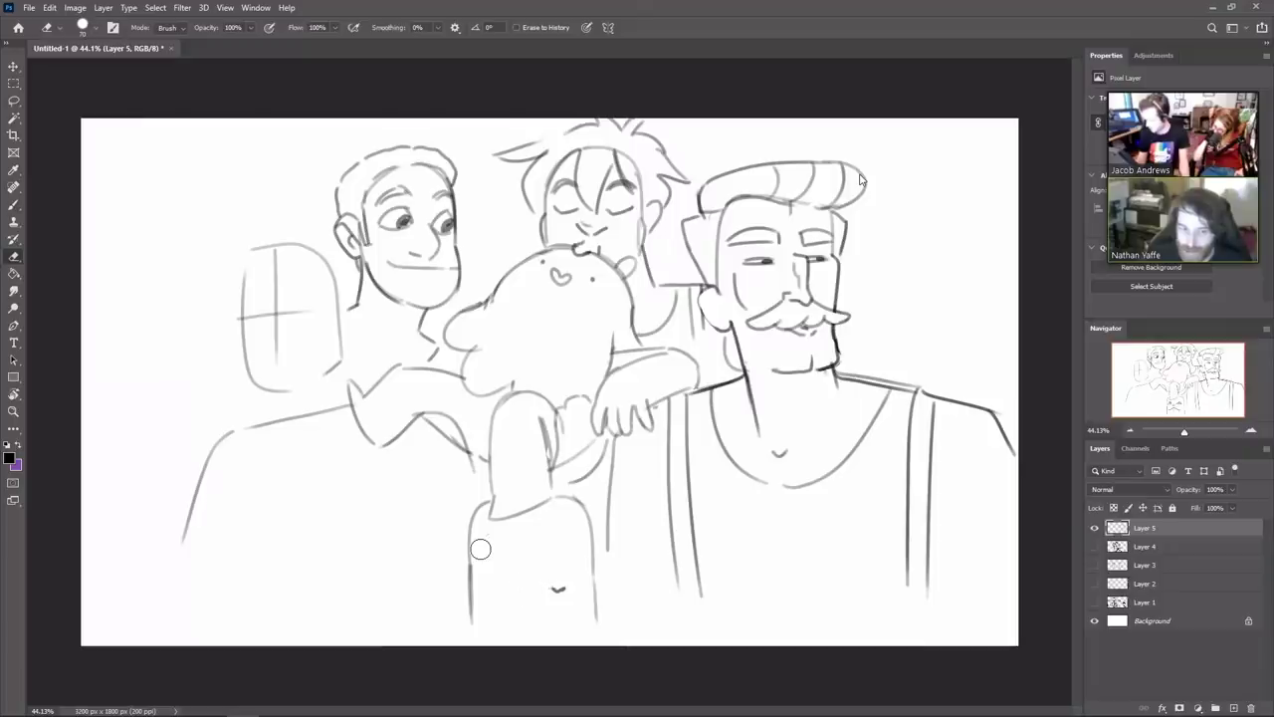
key(b)
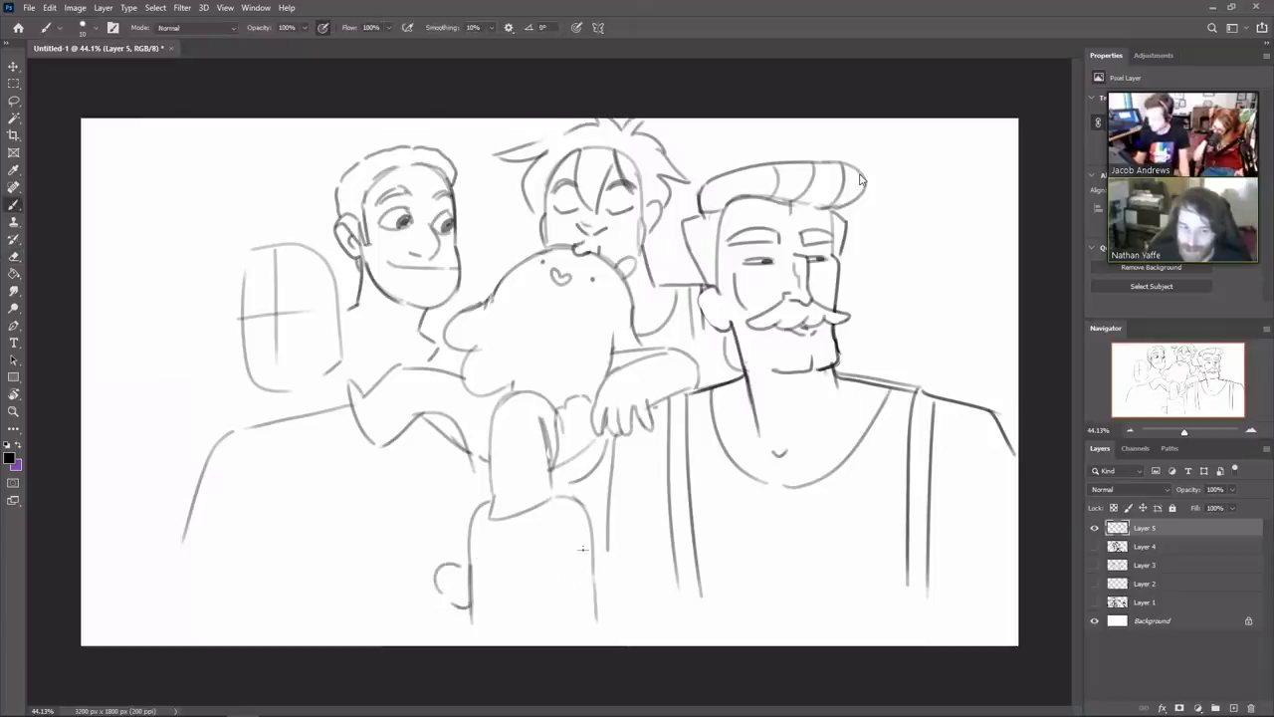
mouse_move(597, 577)
mouse_down()
mouse_move(611, 571)
mouse_move(600, 612)
mouse_up()
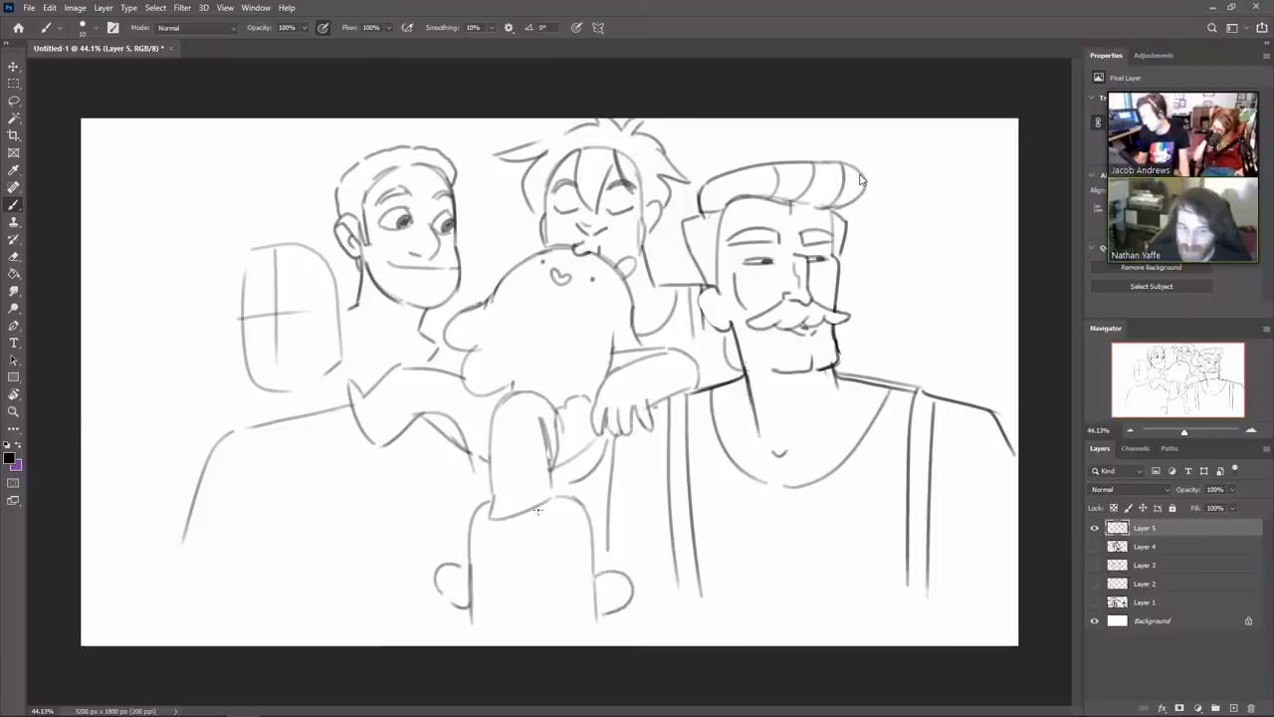
Draw a small nose and large round eyes on the lowest head, with dark pupils looking upward
mouse_move(513, 566)
mouse_down()
mouse_move(482, 549)
mouse_move(484, 561)
mouse_move(563, 547)
mouse_move(558, 570)
mouse_move(546, 566)
mouse_move(574, 561)
mouse_move(544, 559)
mouse_move(546, 532)
mouse_move(575, 570)
mouse_up()
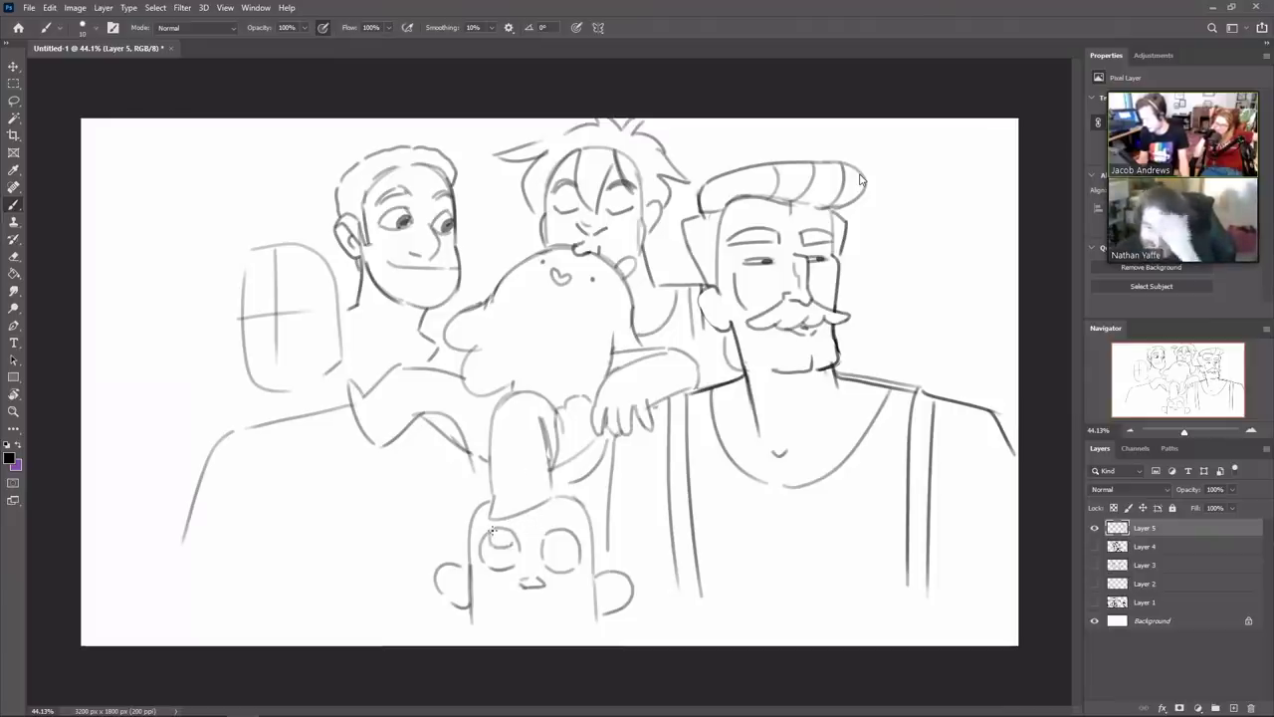
drag(503, 526, 512, 546)
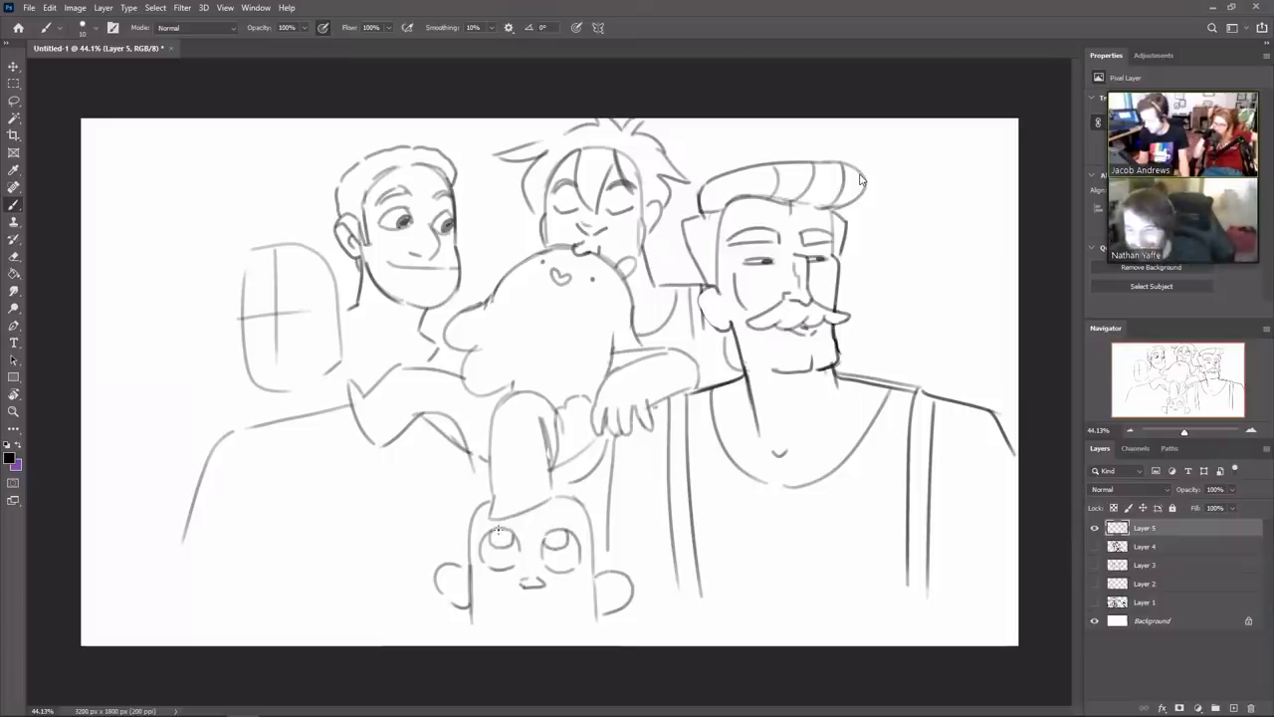
drag(500, 530, 555, 538)
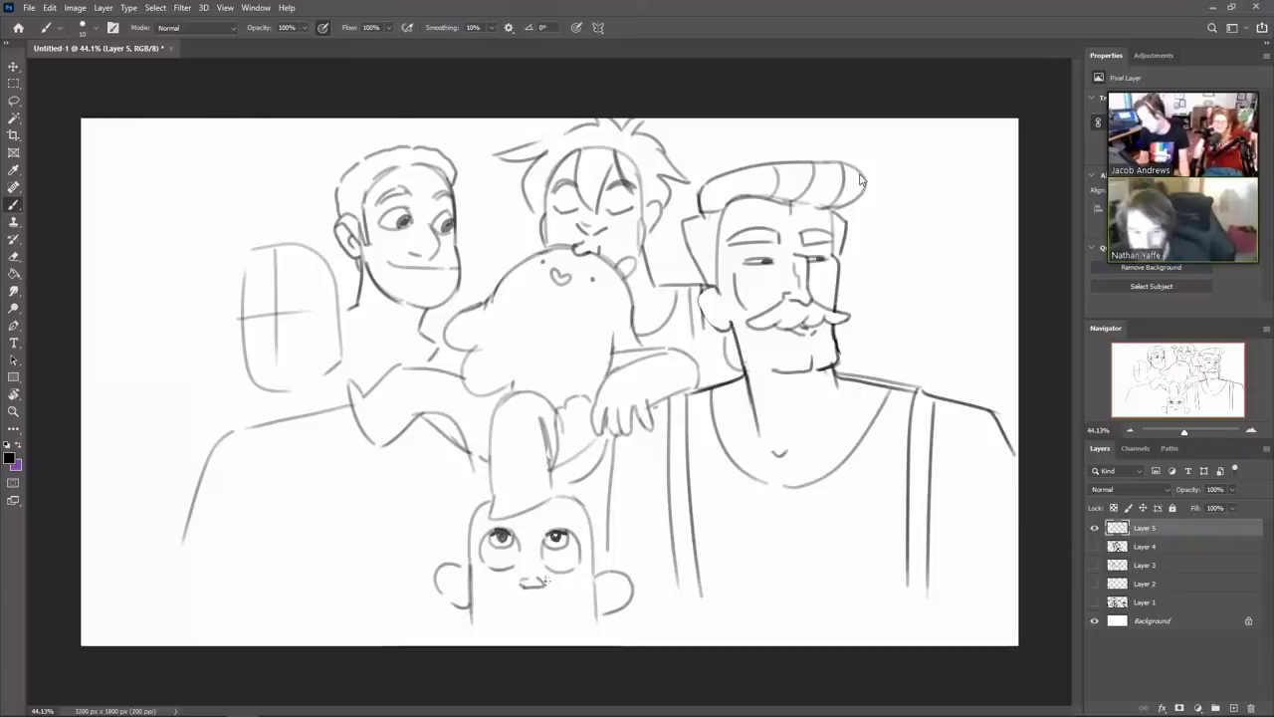
Draw a wide, curved smile on the lowest head and a fringe of short beard strokes along its base
drag(490, 593, 541, 600)
key(ctrl+z)
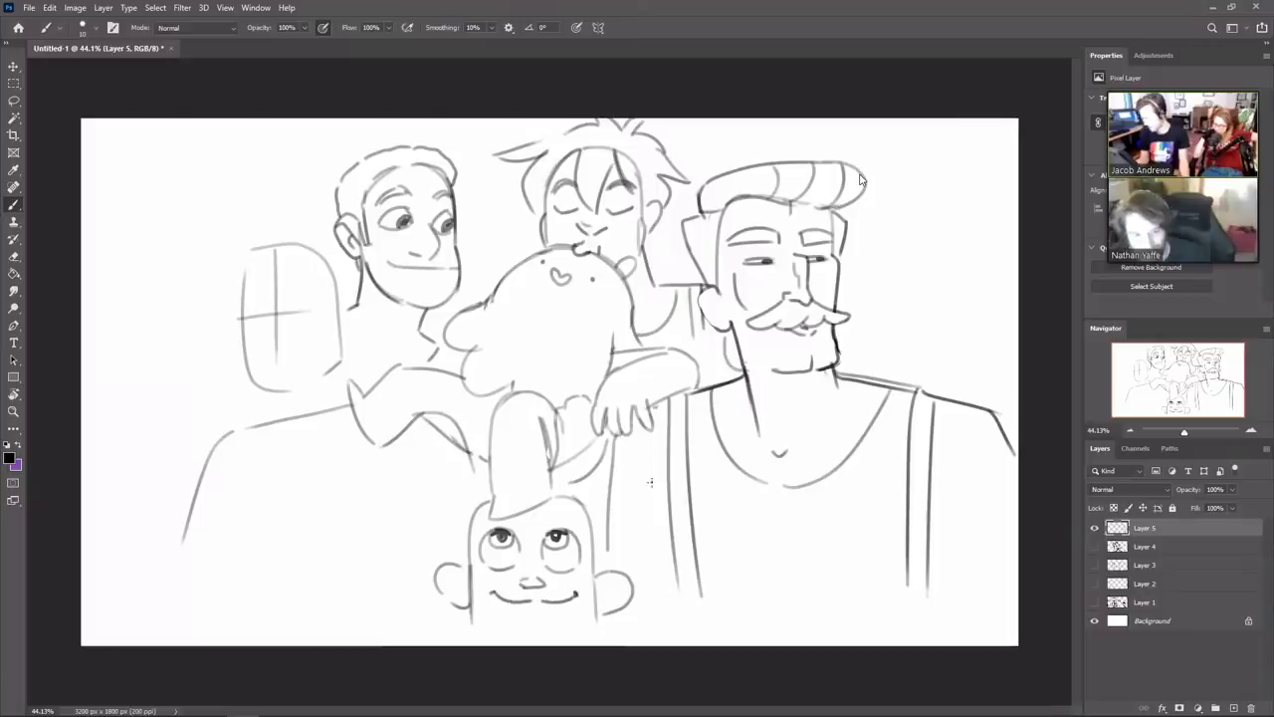
mouse_move(487, 626)
mouse_down()
mouse_move(474, 639)
mouse_move(493, 645)
mouse_up()
mouse_move(567, 631)
mouse_down()
mouse_move(587, 645)
mouse_move(597, 628)
mouse_up()
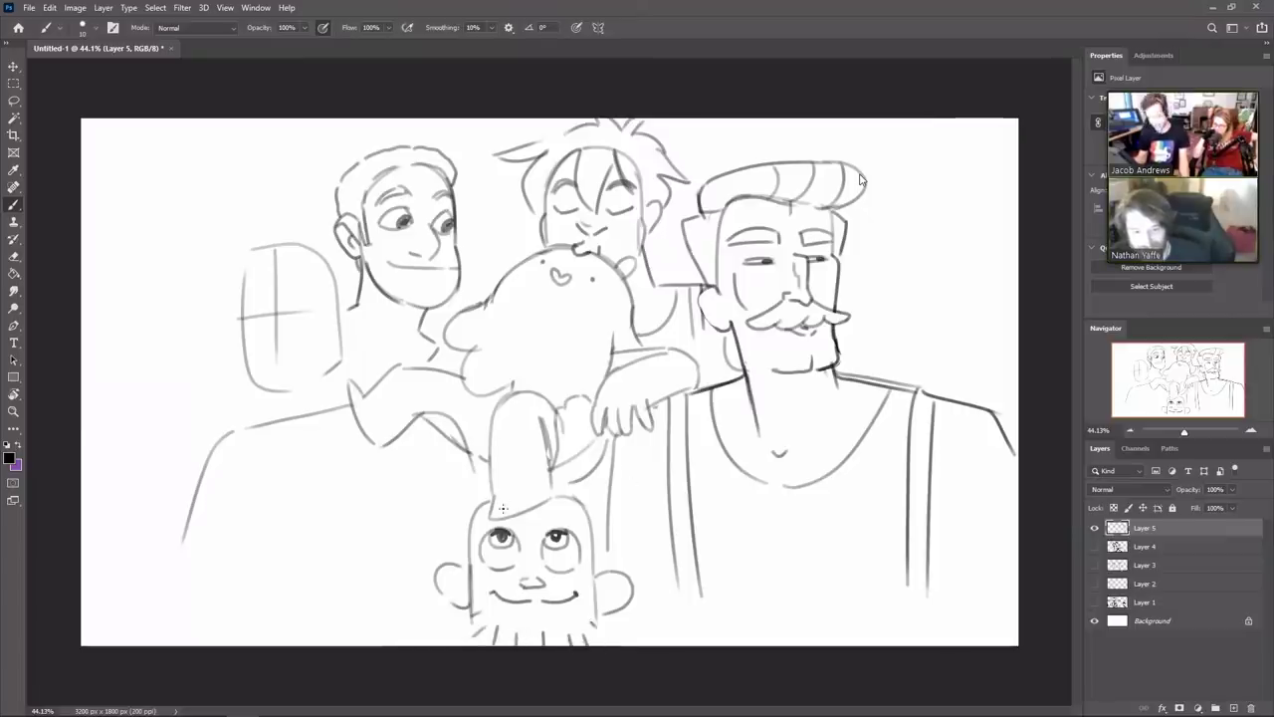
Select each of the bearded man's ears in turn and move it slightly lower on his head
key(l)
mouse_move(438, 609)
mouse_down()
mouse_move(464, 552)
mouse_move(469, 620)
mouse_up()
key(v)
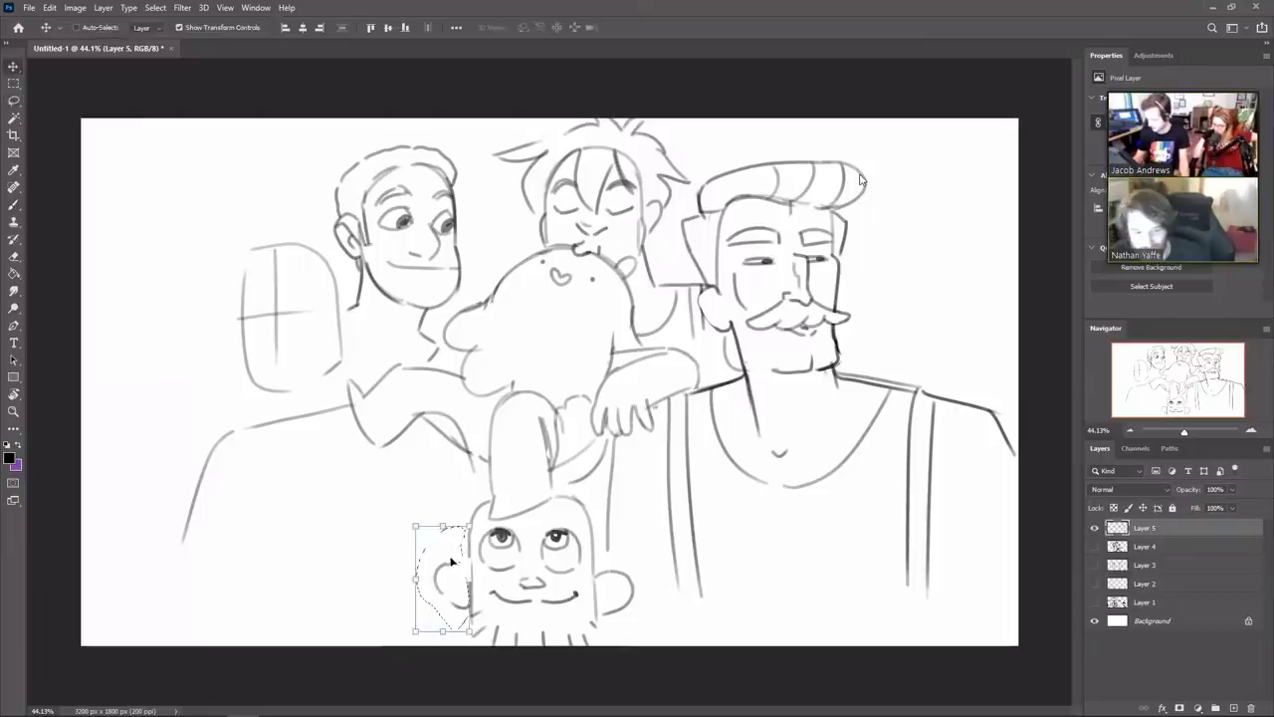
drag(451, 564, 450, 576)
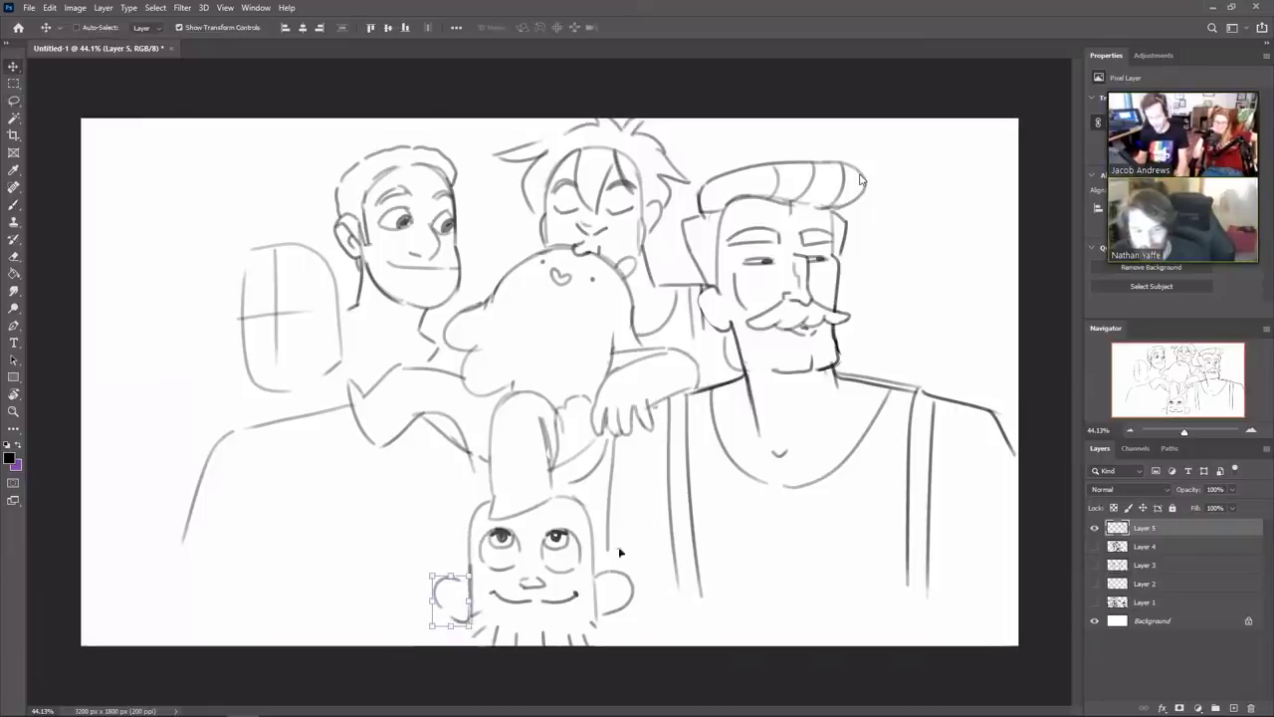
key(l)
drag(605, 626, 615, 615)
key(v)
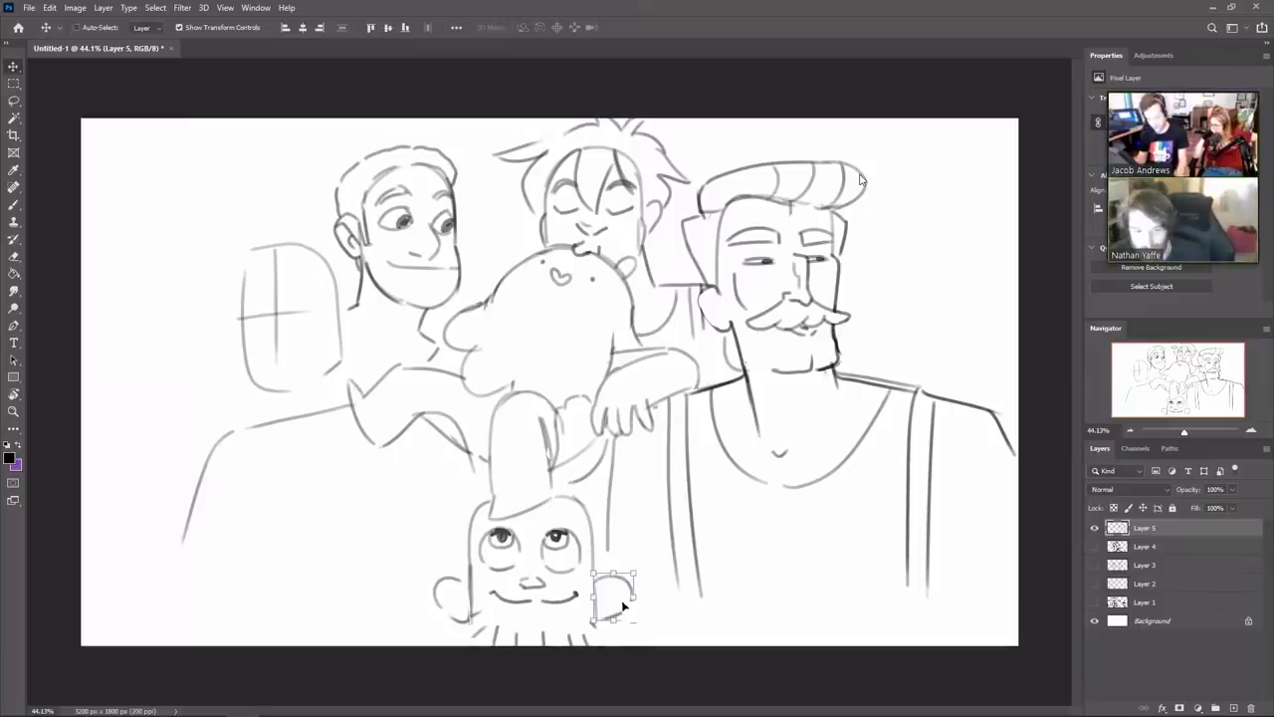
key(ctrl+d)
Add inner-ear lines to the bearded man's ears and surround his head with wild, curling tufts of hair
key(b)
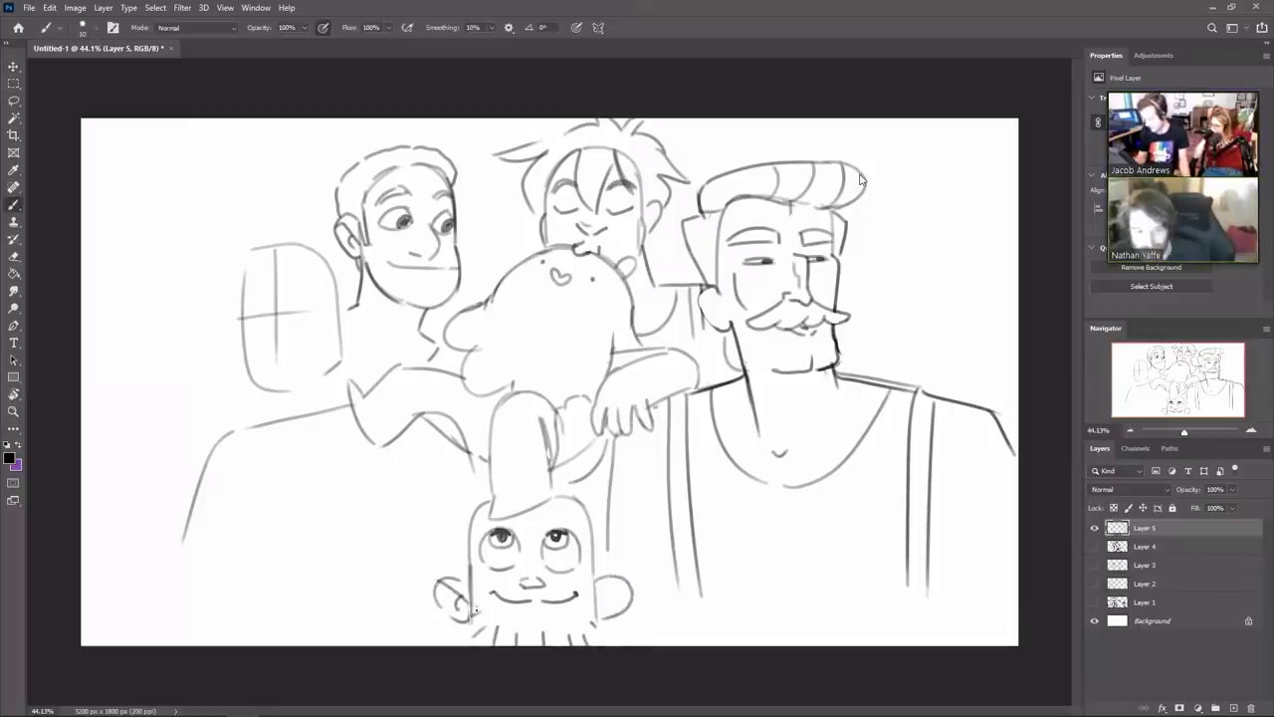
mouse_move(623, 583)
mouse_down()
mouse_move(598, 599)
mouse_move(604, 613)
mouse_up()
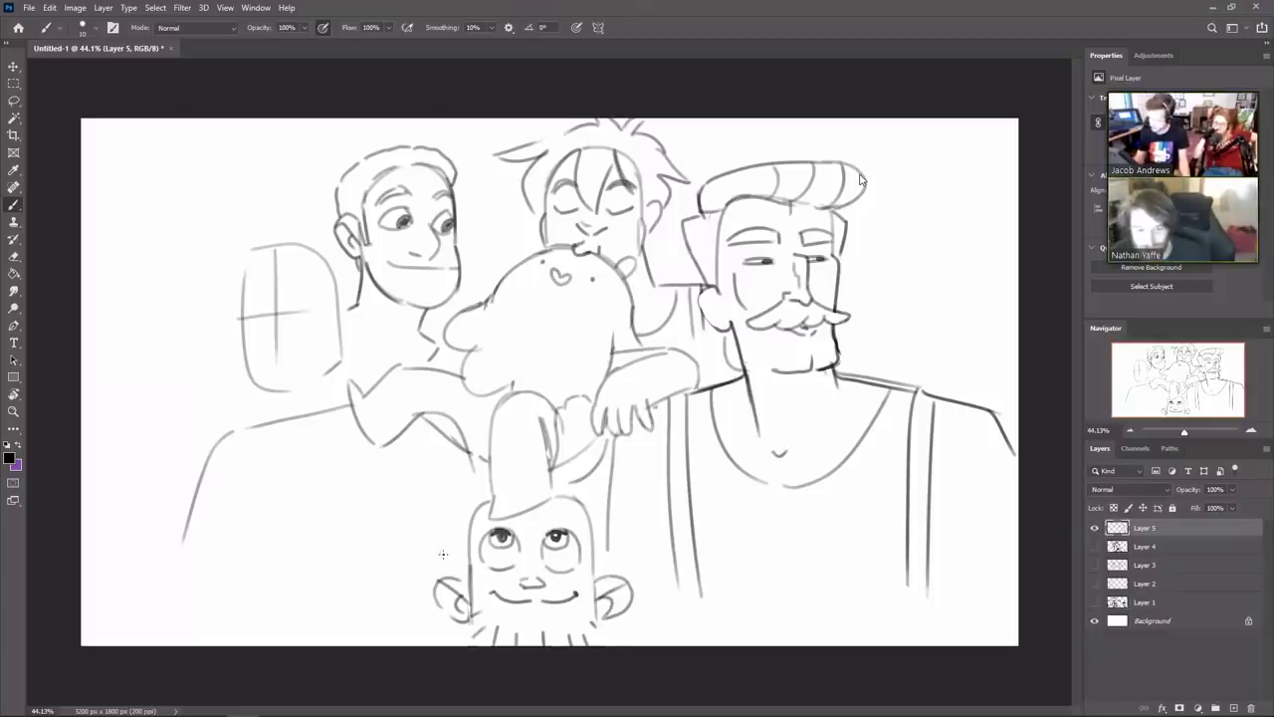
mouse_move(443, 555)
mouse_down()
mouse_move(417, 540)
mouse_move(425, 589)
mouse_up()
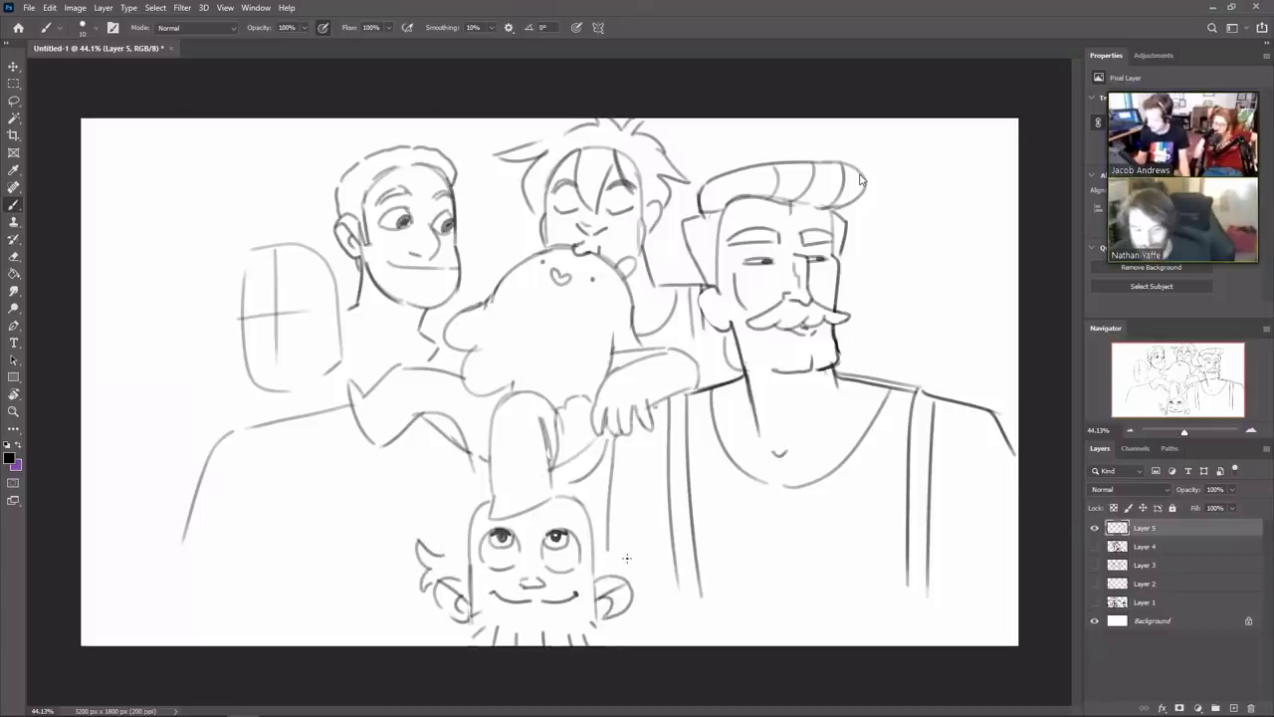
mouse_move(647, 545)
mouse_down()
mouse_move(613, 551)
mouse_move(647, 581)
mouse_up()
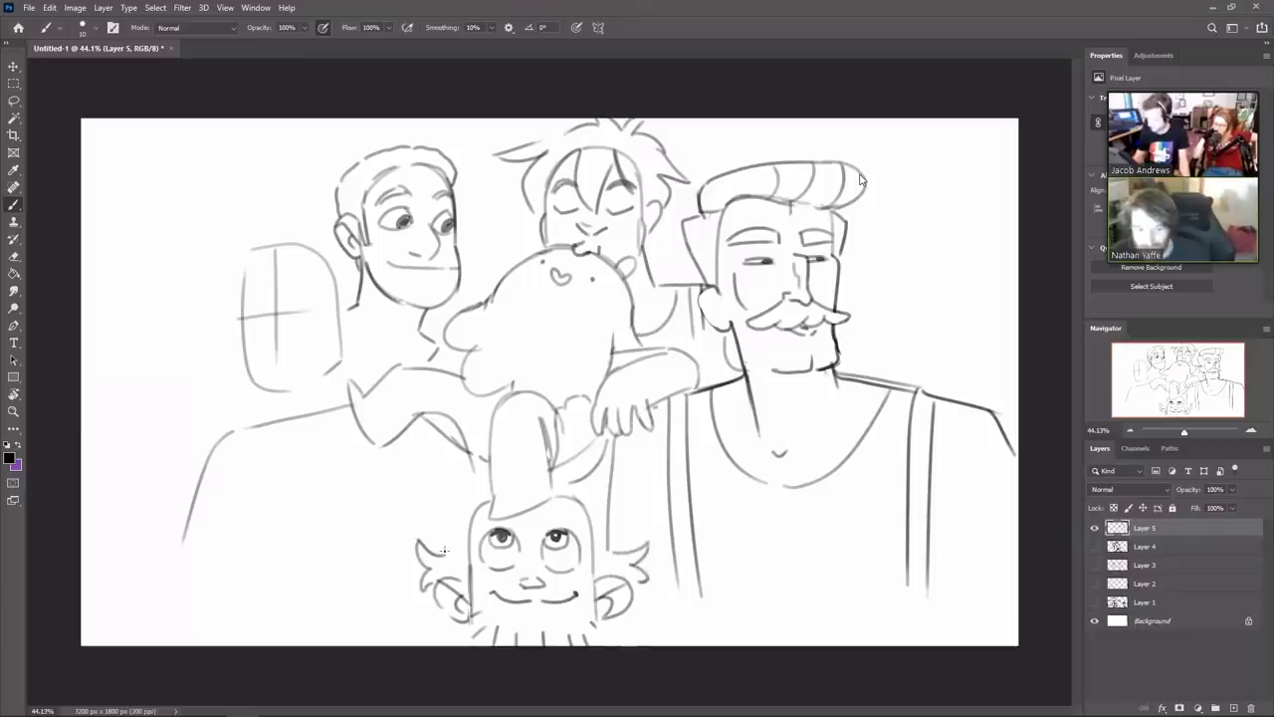
mouse_move(444, 552)
mouse_down()
mouse_move(427, 513)
mouse_move(449, 511)
mouse_move(438, 488)
mouse_move(615, 481)
mouse_move(593, 495)
mouse_move(628, 547)
mouse_up()
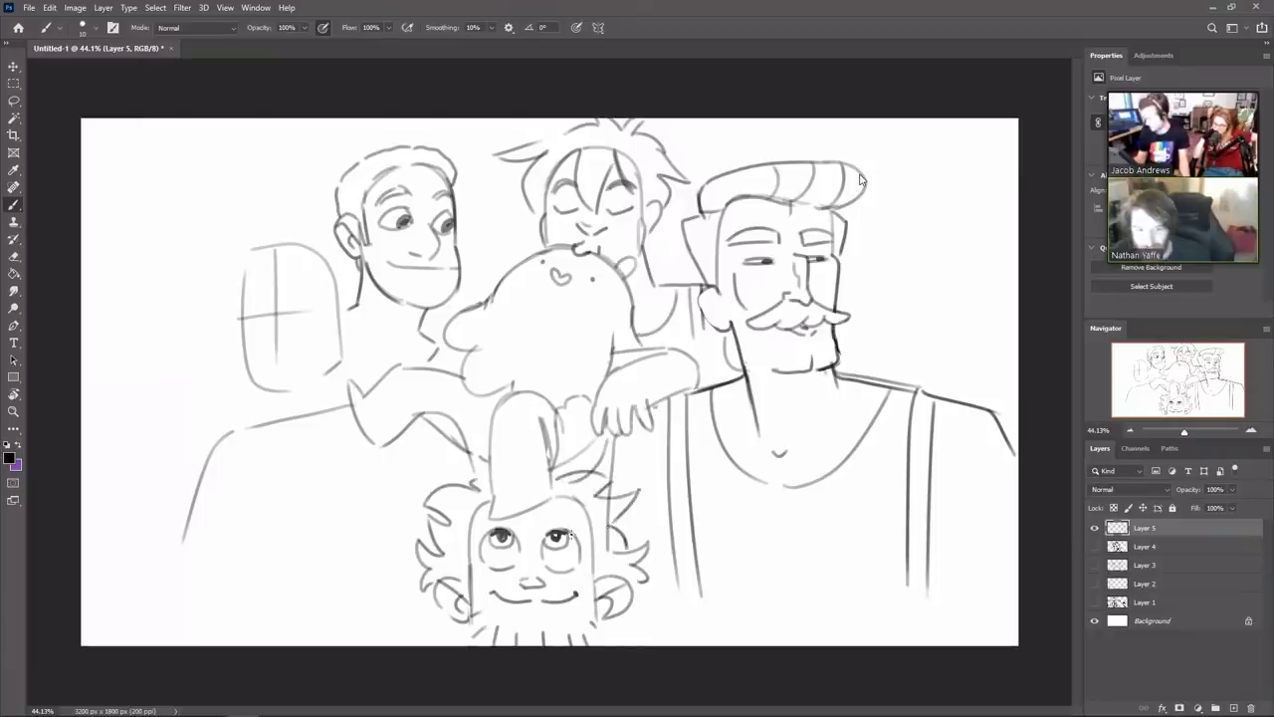
Extend both sides of the bearded man's jaw to the canvas edge and add eyebrows above his eyes
drag(471, 612, 475, 644)
key(ctrl+z)
drag(597, 607, 599, 645)
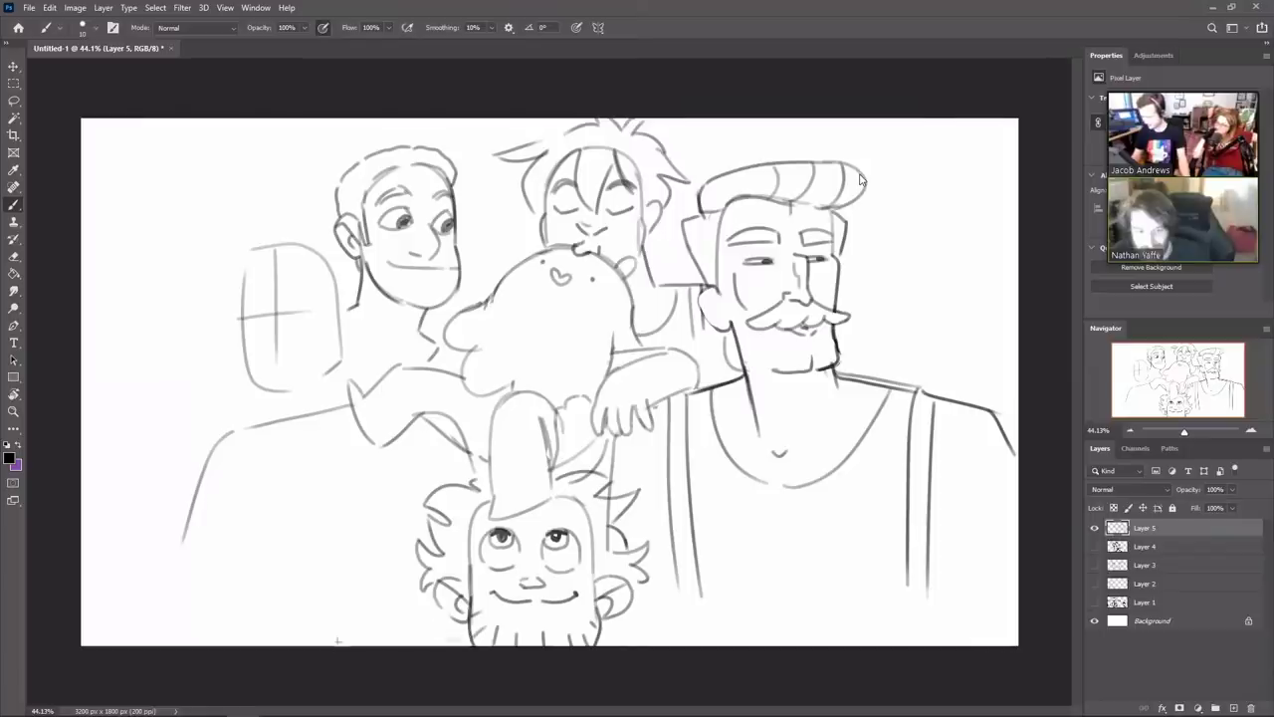
drag(340, 646, 518, 674)
key(ctrl+z)
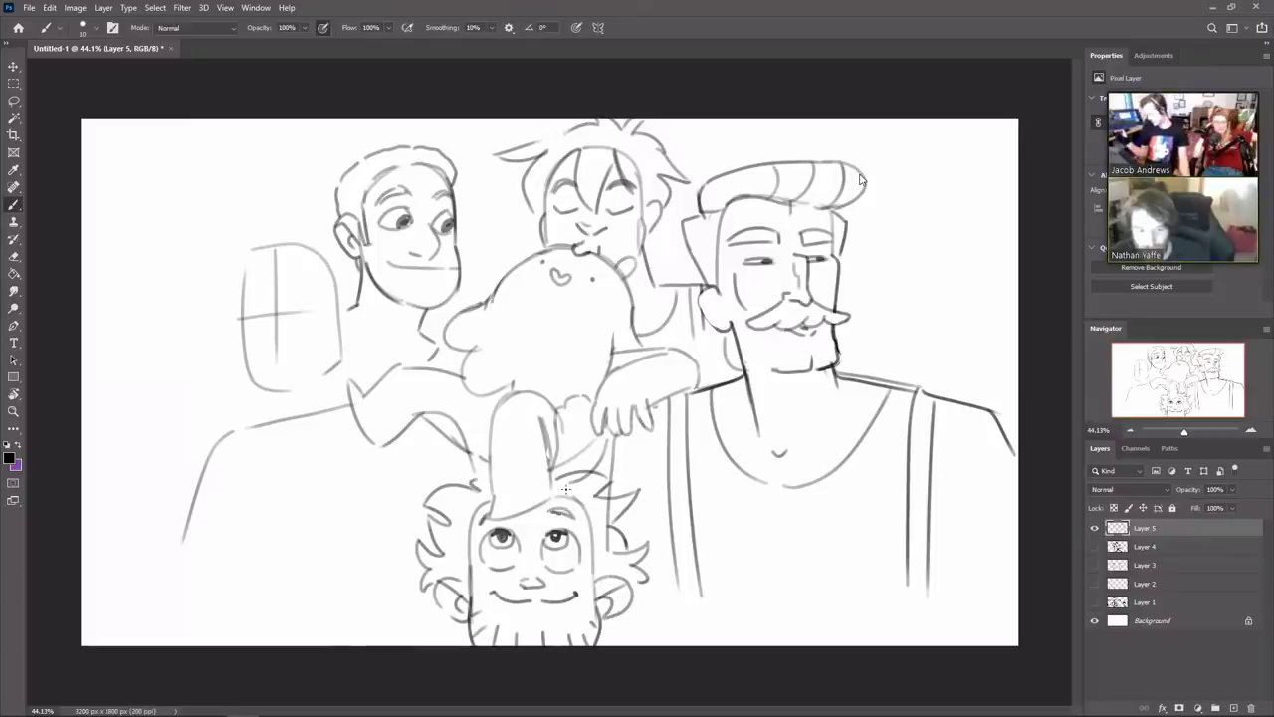
Erase the rough hand shape beneath the held figure and redraw it with separate fingers
key(e)
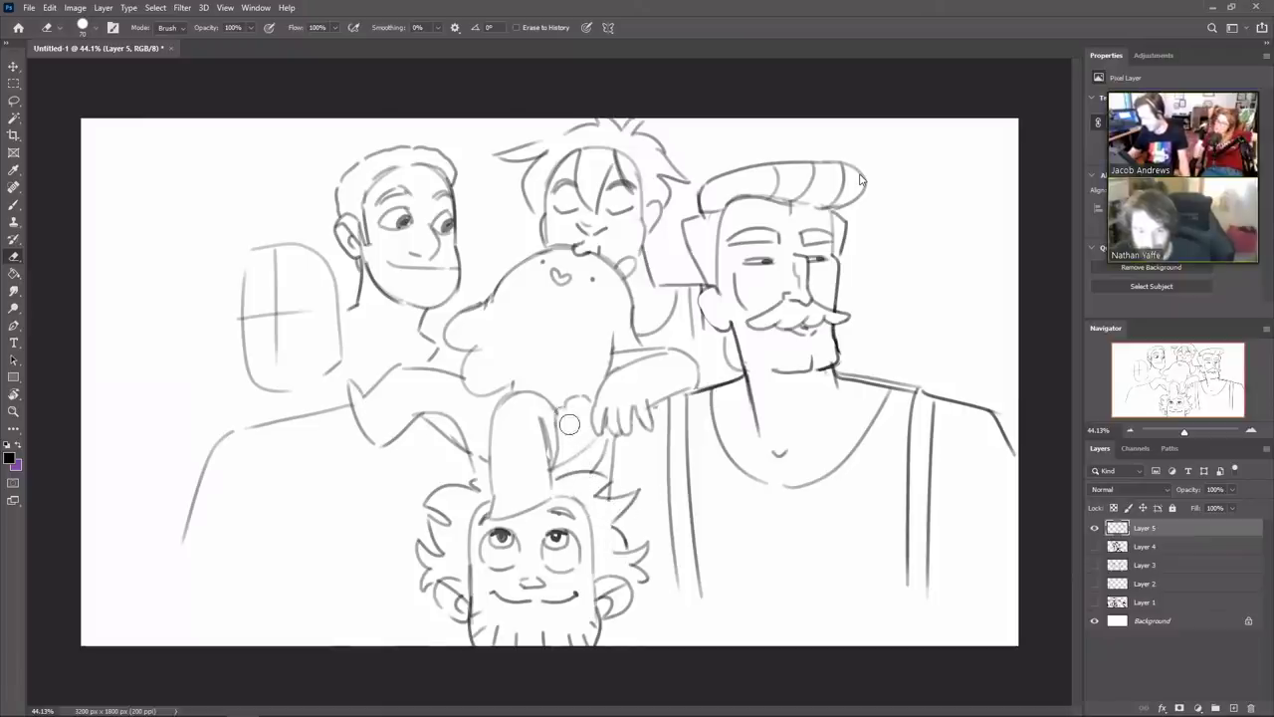
key(b)
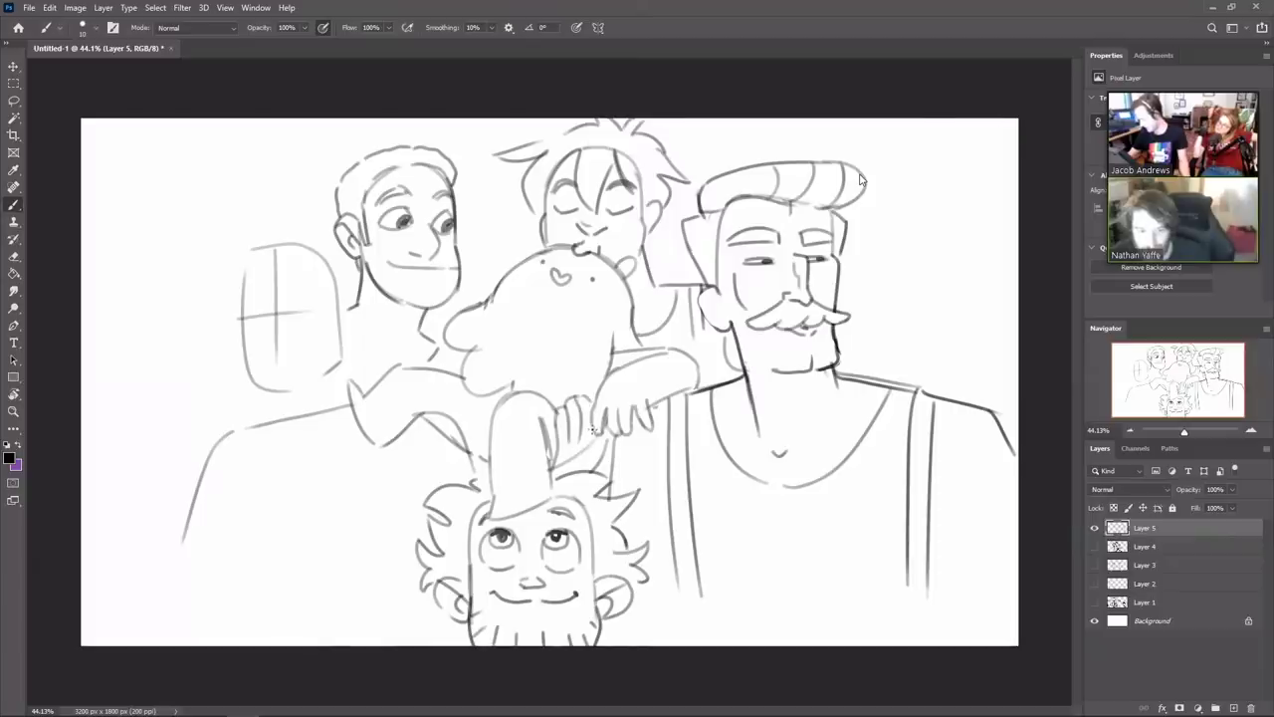
key(e)
key(b)
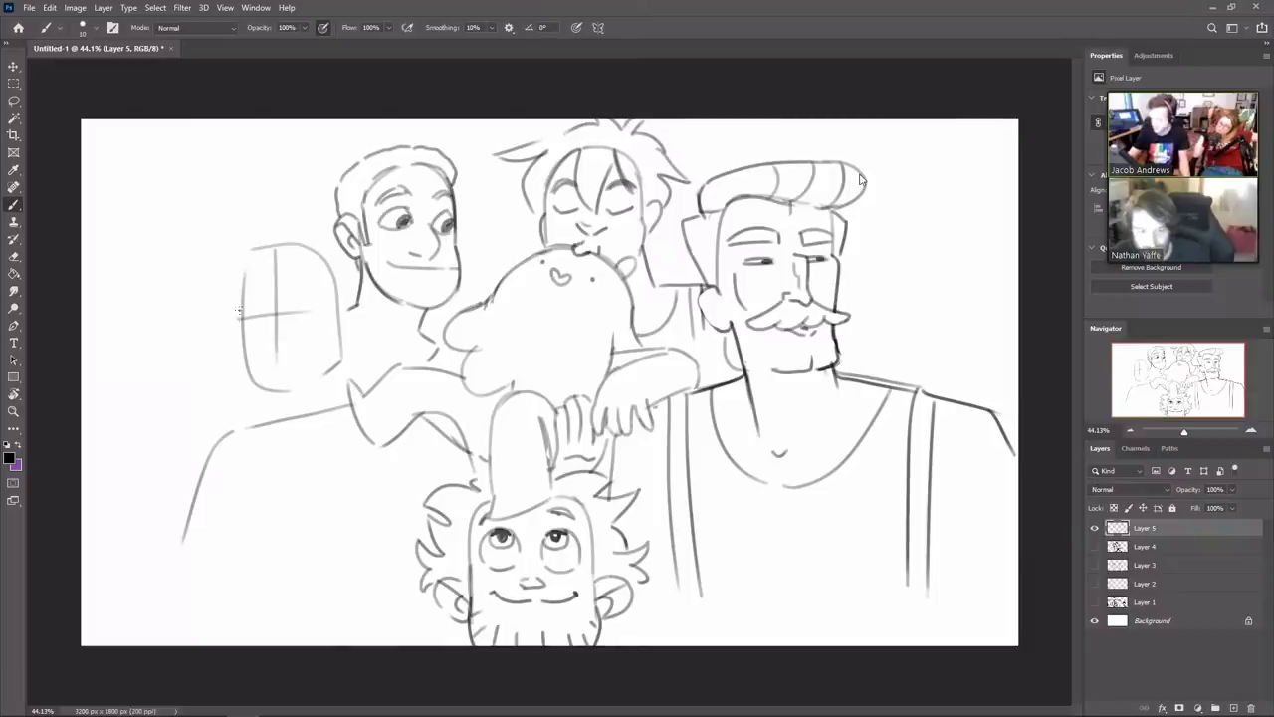
Draw an angular cheek, jaw and chin over the blank head at the far left of the group, cleaning up the cheek with the eraser
drag(240, 300, 255, 375)
key(ctrl+z)
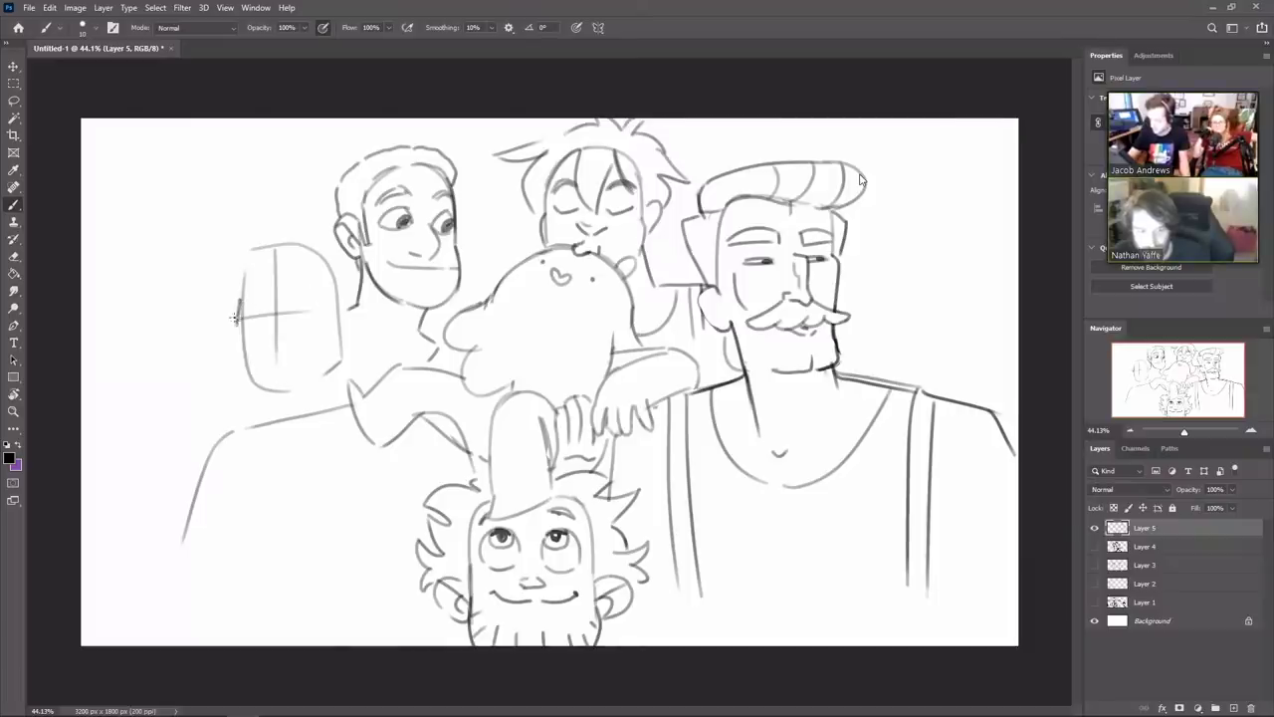
drag(236, 318, 261, 389)
key(ctrl+z)
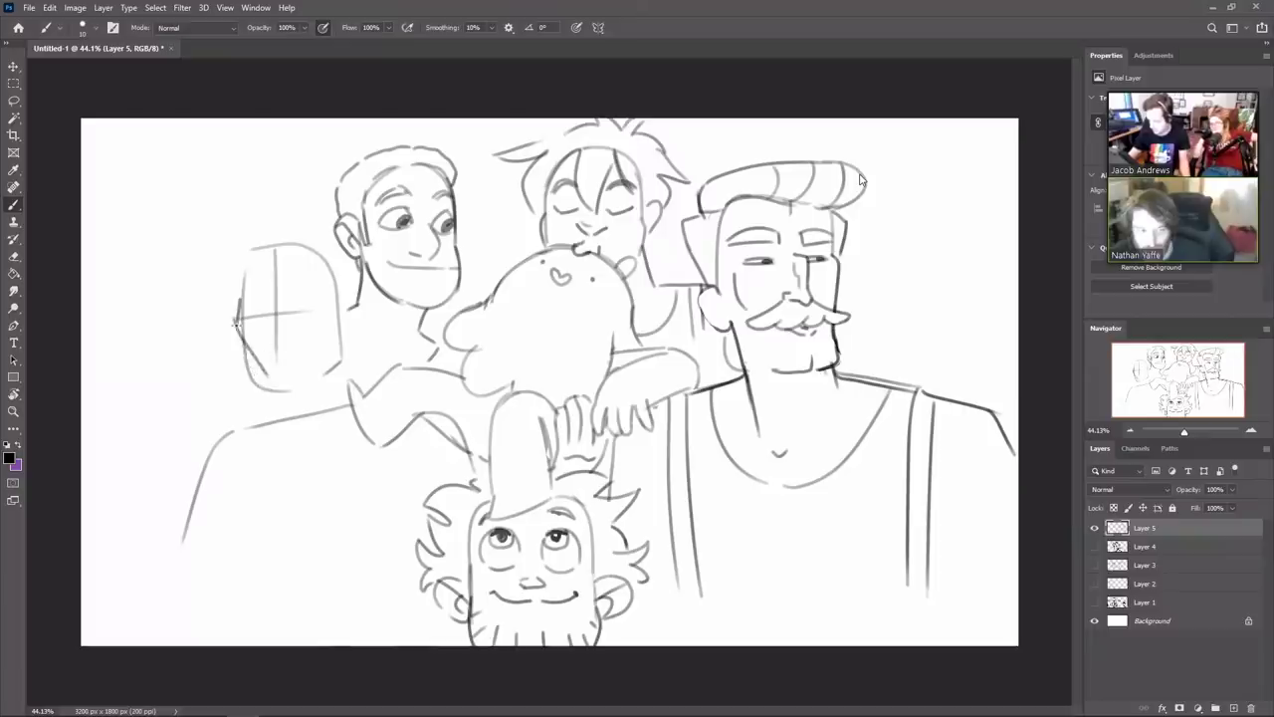
drag(232, 321, 247, 375)
mouse_move(233, 317)
mouse_down()
mouse_move(262, 378)
mouse_move(295, 392)
mouse_up()
key(e)
drag(238, 345, 245, 358)
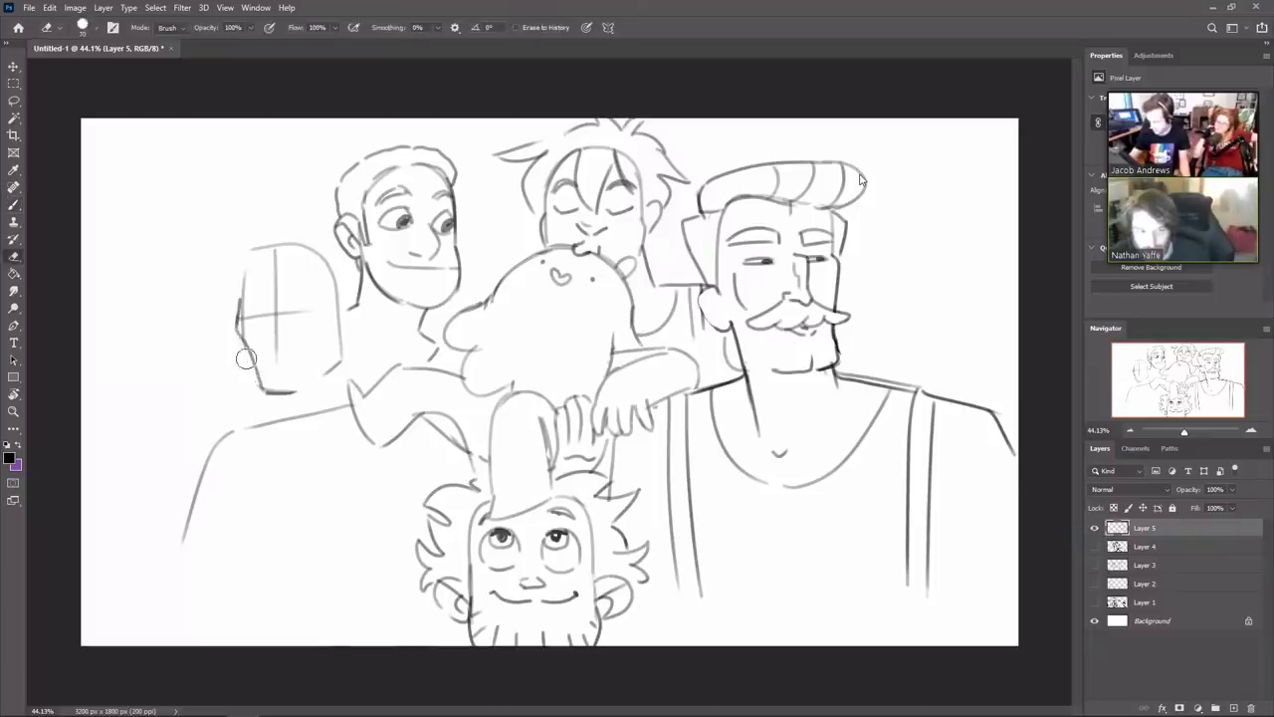
key(b)
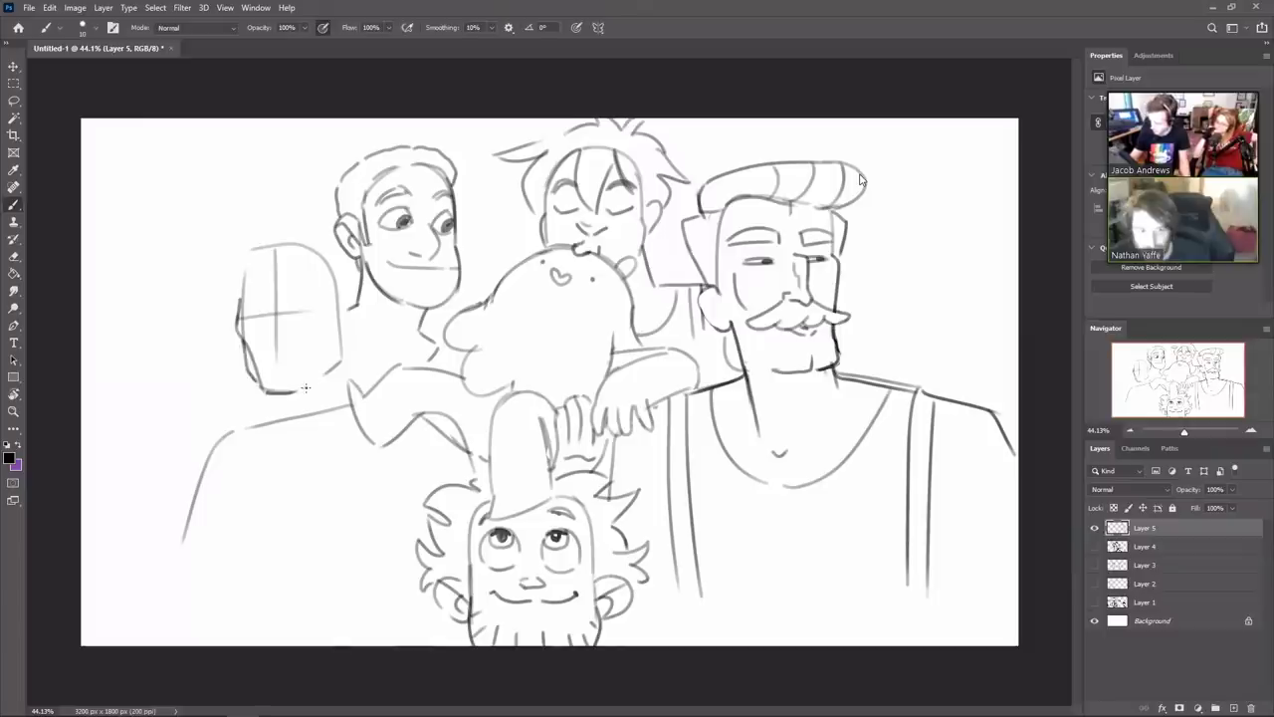
Add a hollow-cheek line and the side of the forehead to the angular head, and erase its old rounded side and facial guidelines
drag(321, 328, 301, 371)
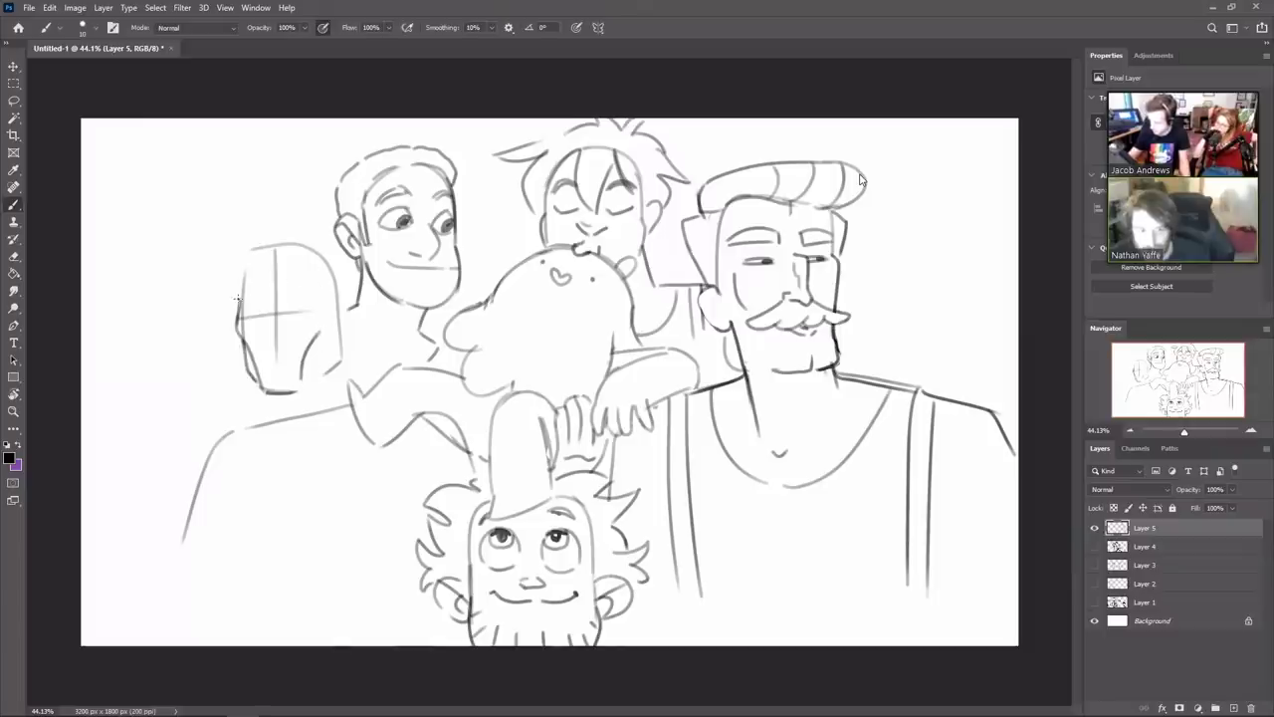
drag(239, 301, 245, 262)
key(e)
drag(325, 366, 339, 311)
key(b)
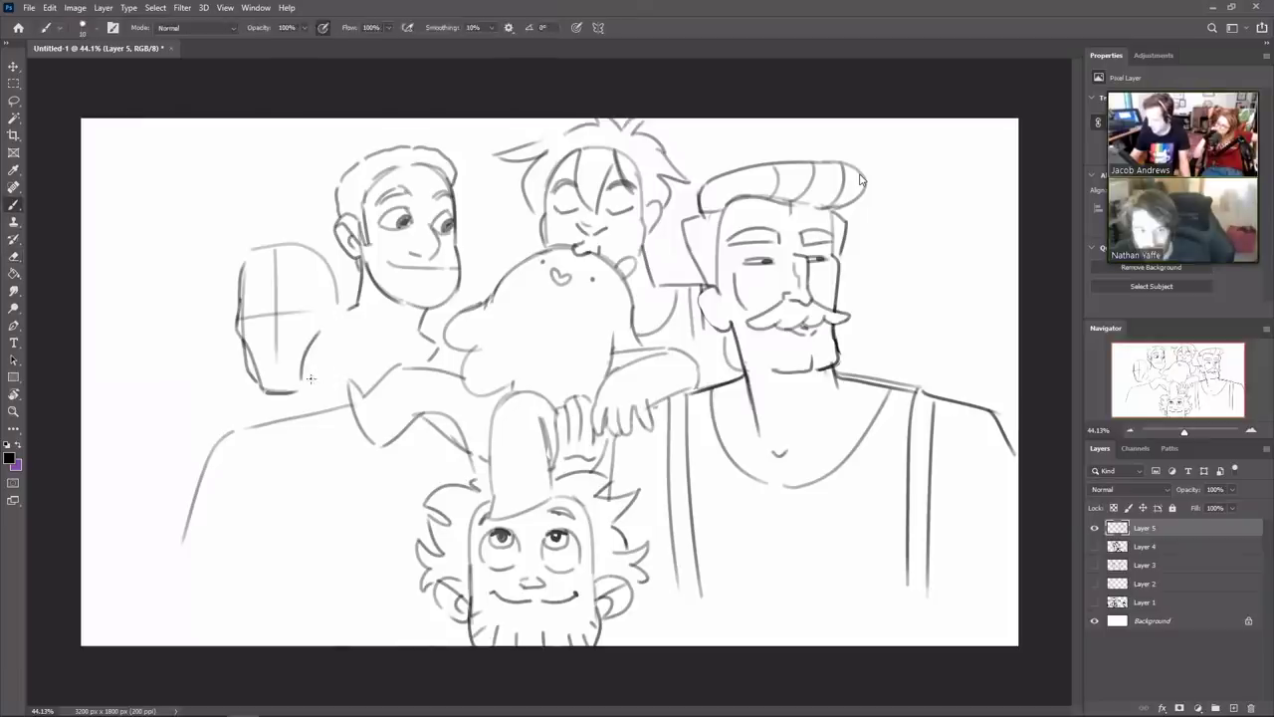
key(e)
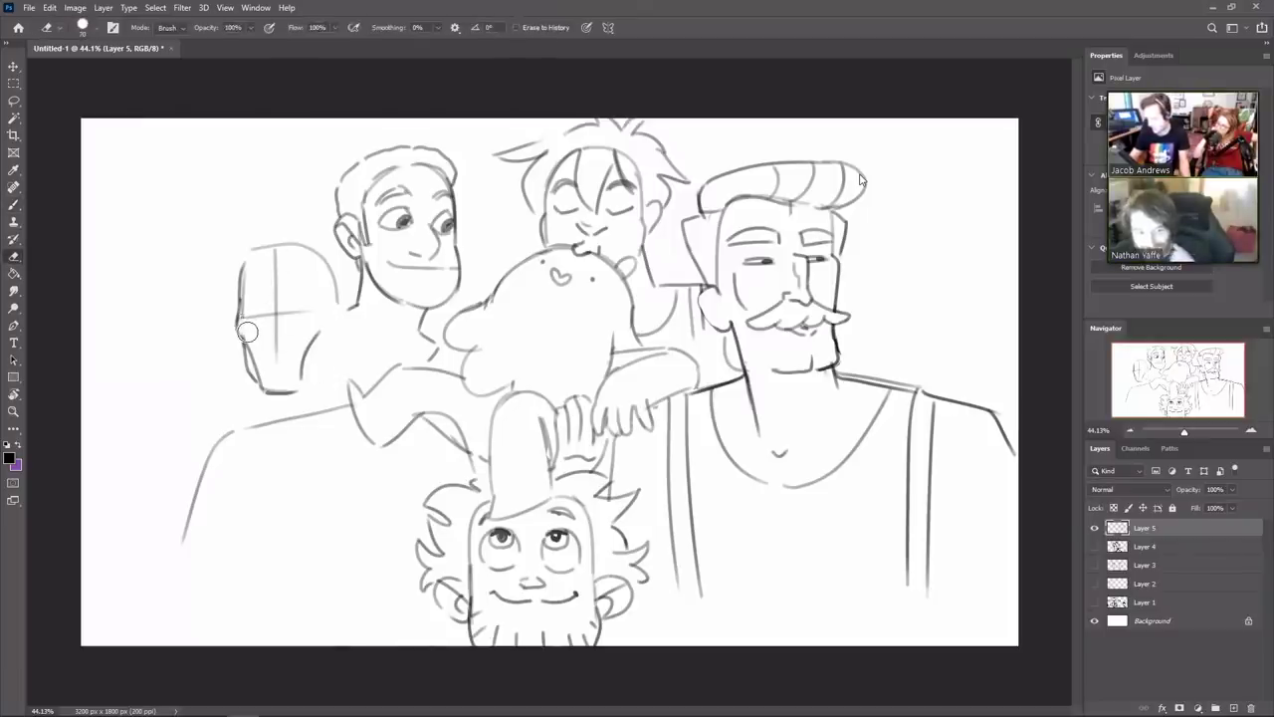
mouse_move(247, 331)
mouse_down()
mouse_move(282, 311)
mouse_move(276, 278)
mouse_up()
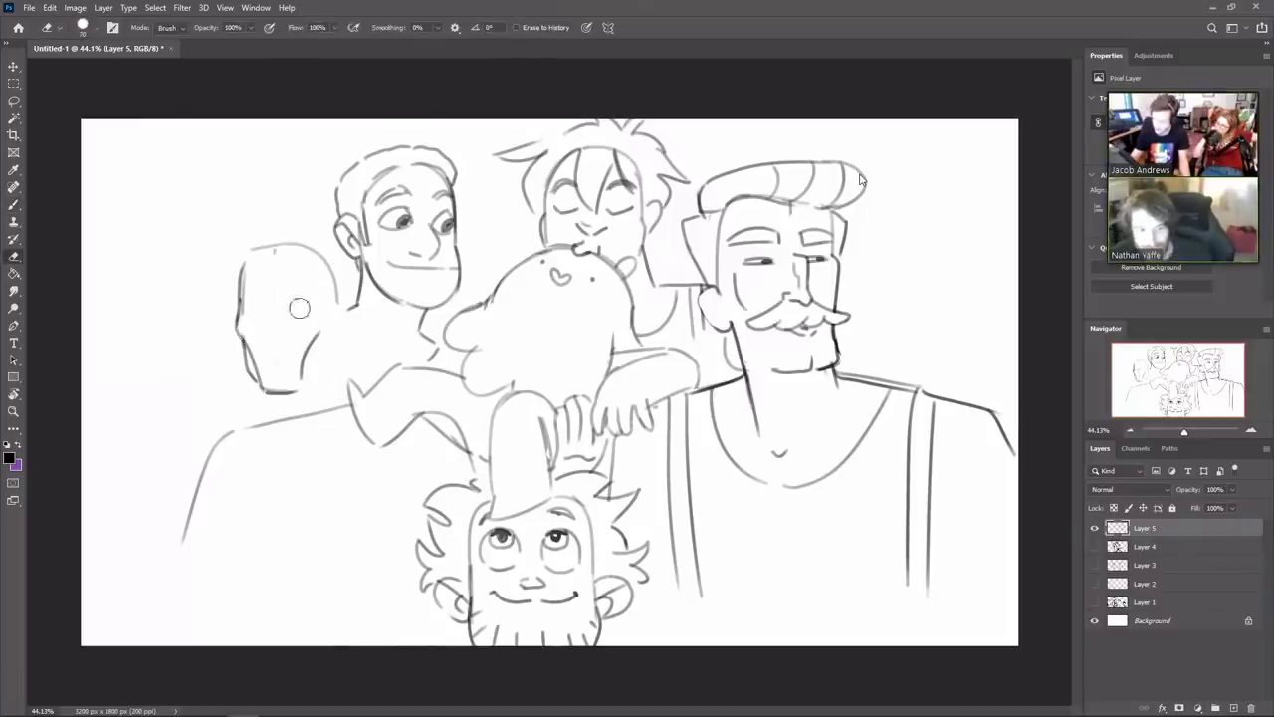
Draw the far jawline, nose and small pursed mouth on the angular face, and outline a round eye patch
key(b)
mouse_move(305, 382)
mouse_down()
mouse_move(366, 318)
mouse_move(345, 324)
mouse_move(322, 377)
mouse_move(332, 332)
mouse_up()
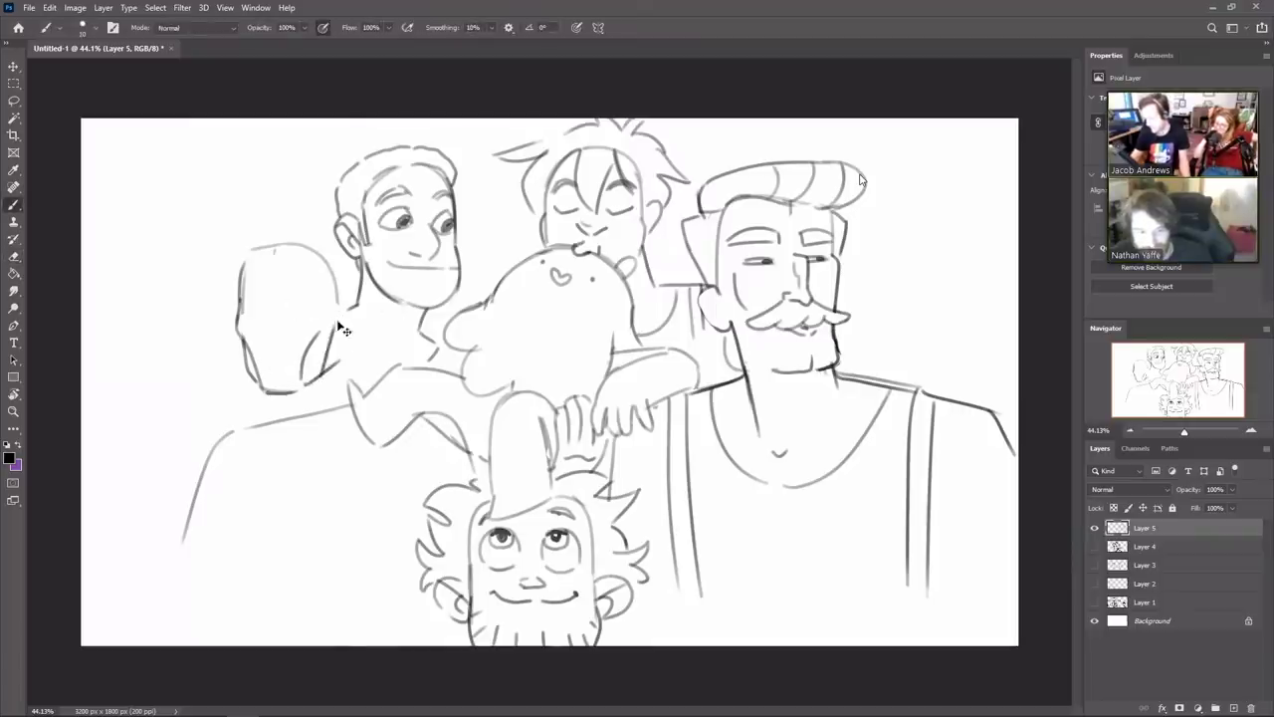
key(ctrl+z)
mouse_move(325, 376)
mouse_down()
mouse_move(336, 316)
mouse_move(297, 254)
mouse_move(285, 329)
mouse_up()
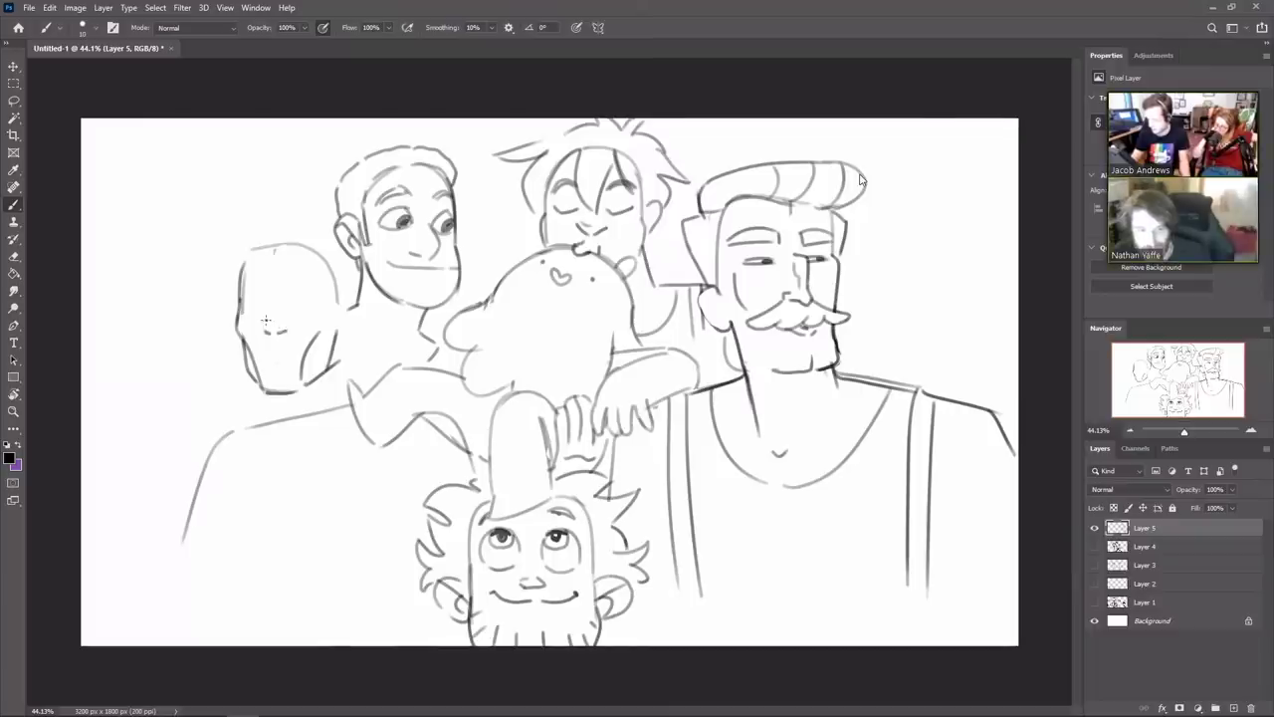
key(ctrl+z)
drag(281, 331, 271, 318)
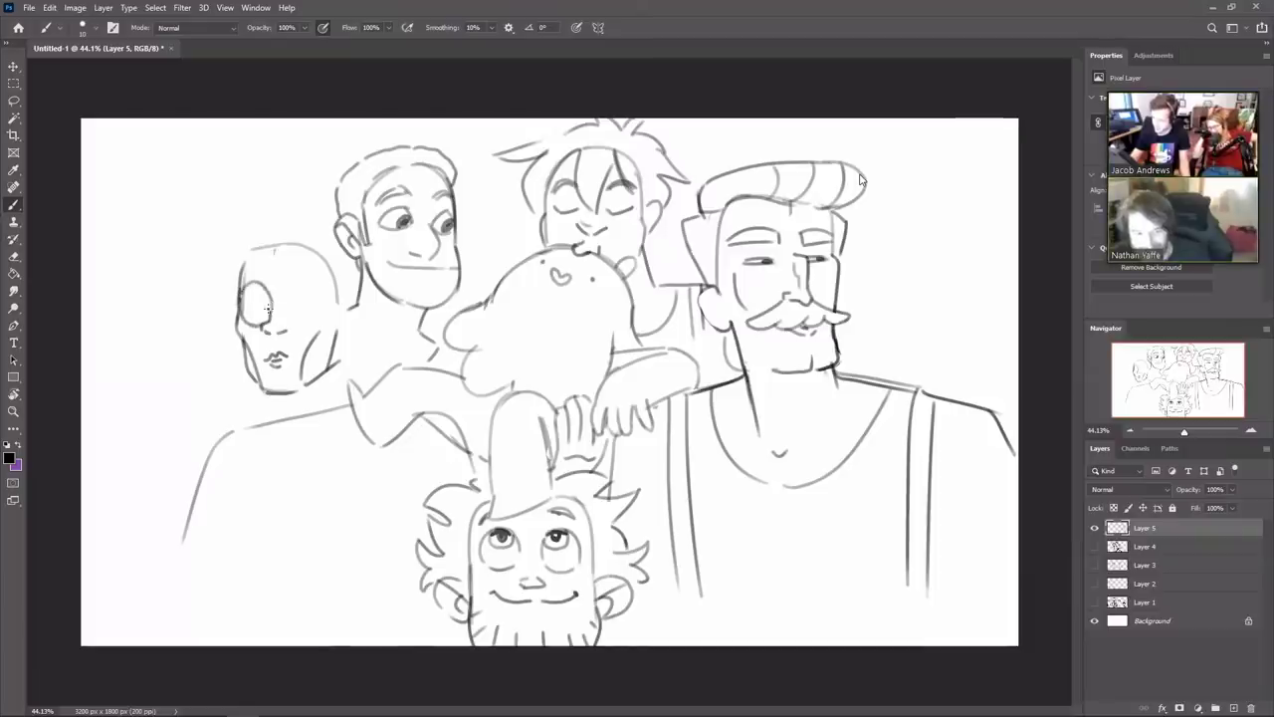
Enlarge the brush, fill the eye patch solid and draw its strap running diagonally across the forehead and around the cheek
key(bracketright)
key(bracketright)
key(bracketright)
key(bracketright)
key(bracketright)
mouse_move(255, 288)
mouse_down()
mouse_move(265, 317)
mouse_move(251, 297)
mouse_move(320, 255)
mouse_up()
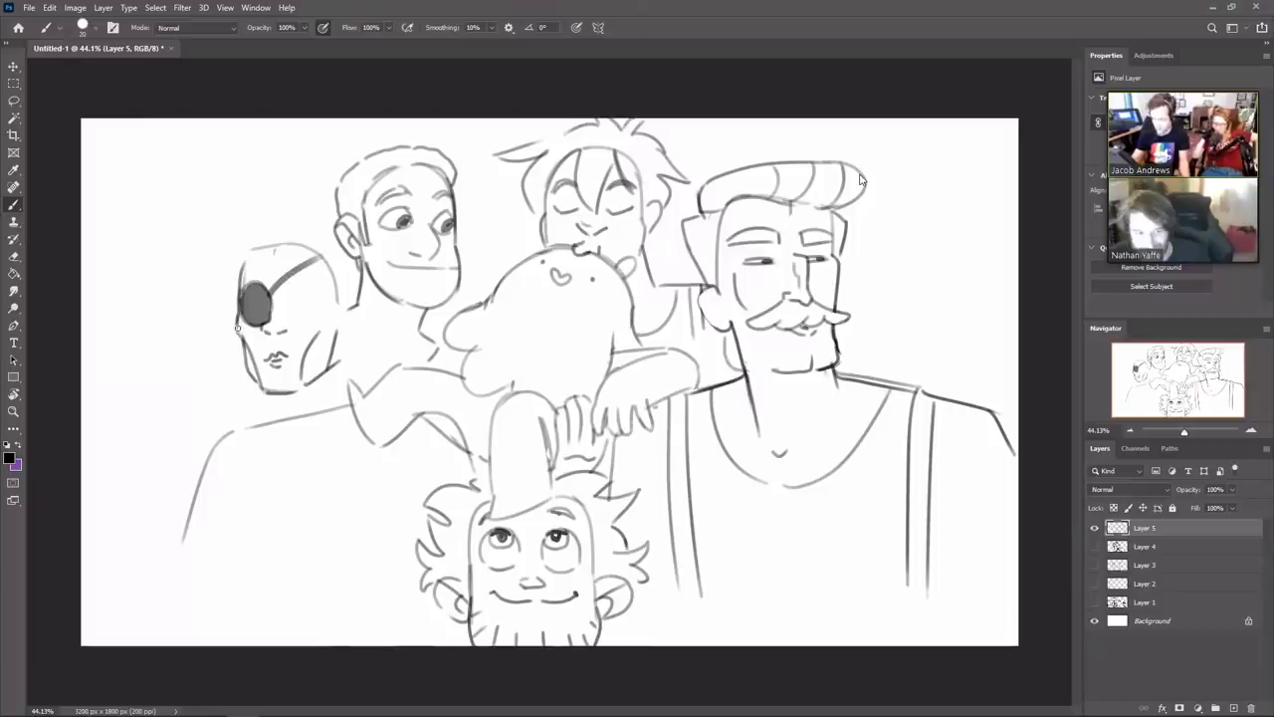
drag(237, 328, 245, 314)
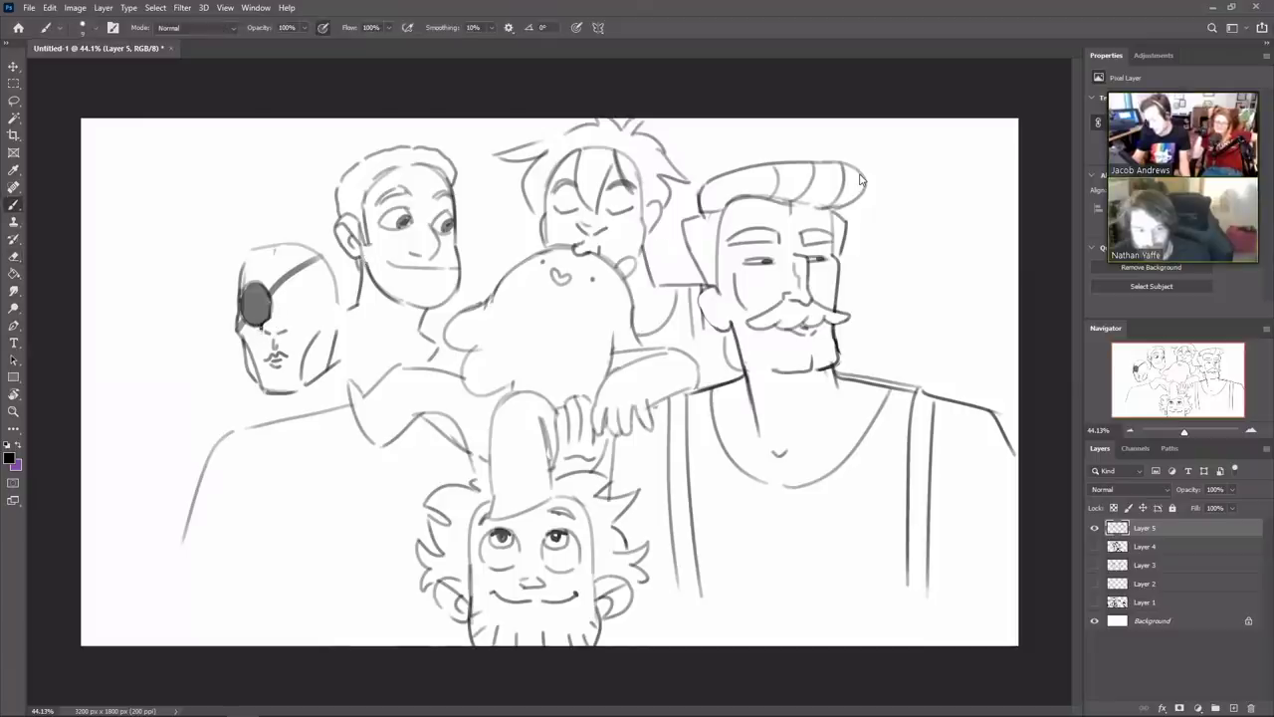
Draw the uncovered eye with its eyebrow and add an ear to the eye-patch man, erasing stray lines inside the ear
key(e)
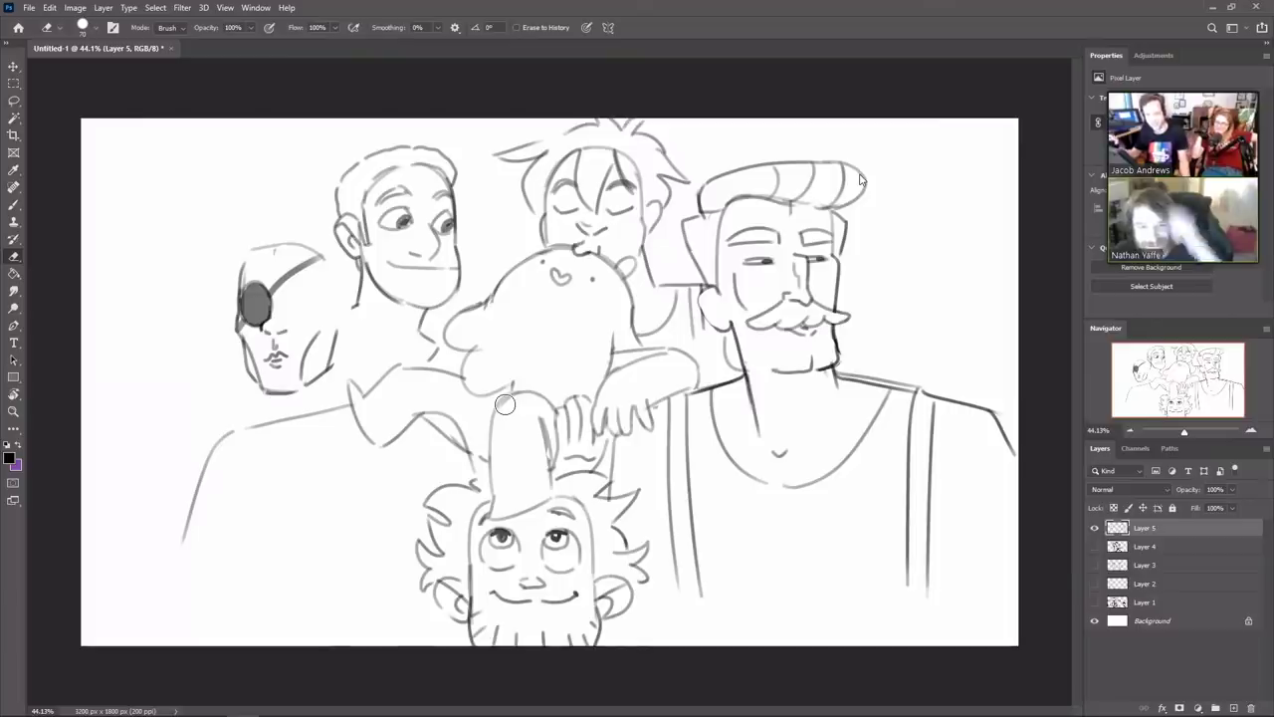
key(b)
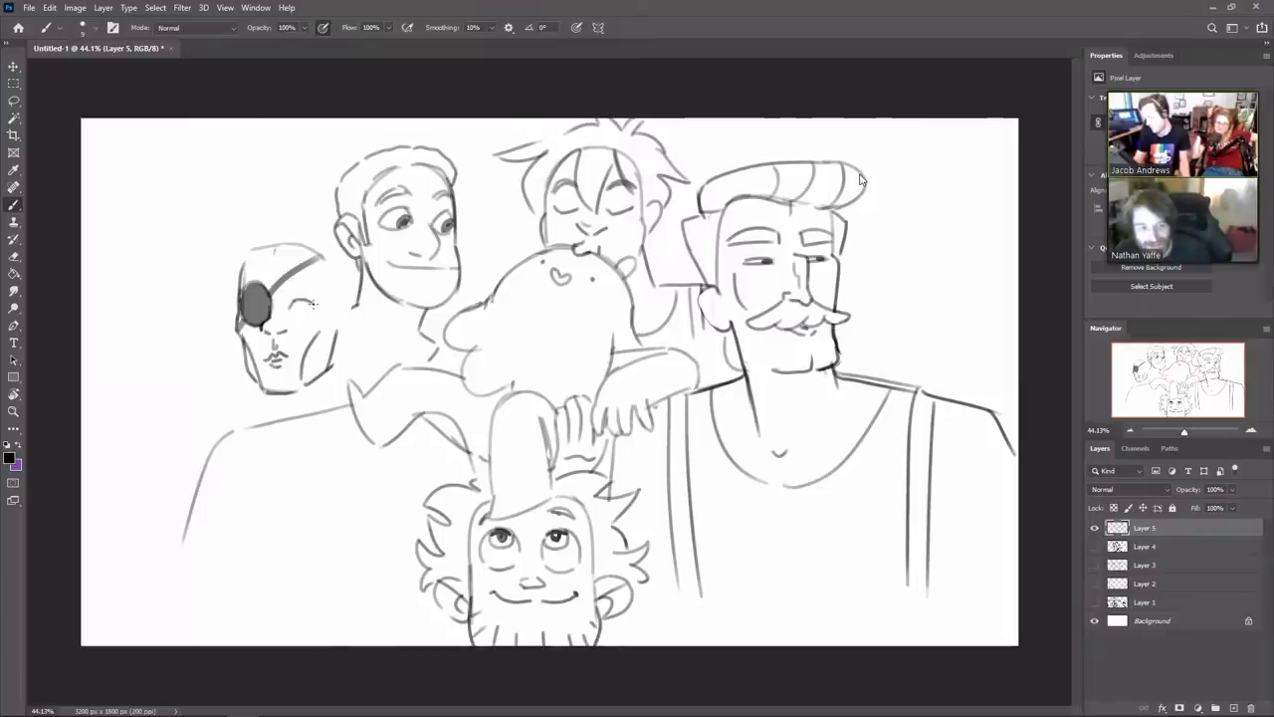
drag(314, 305, 291, 305)
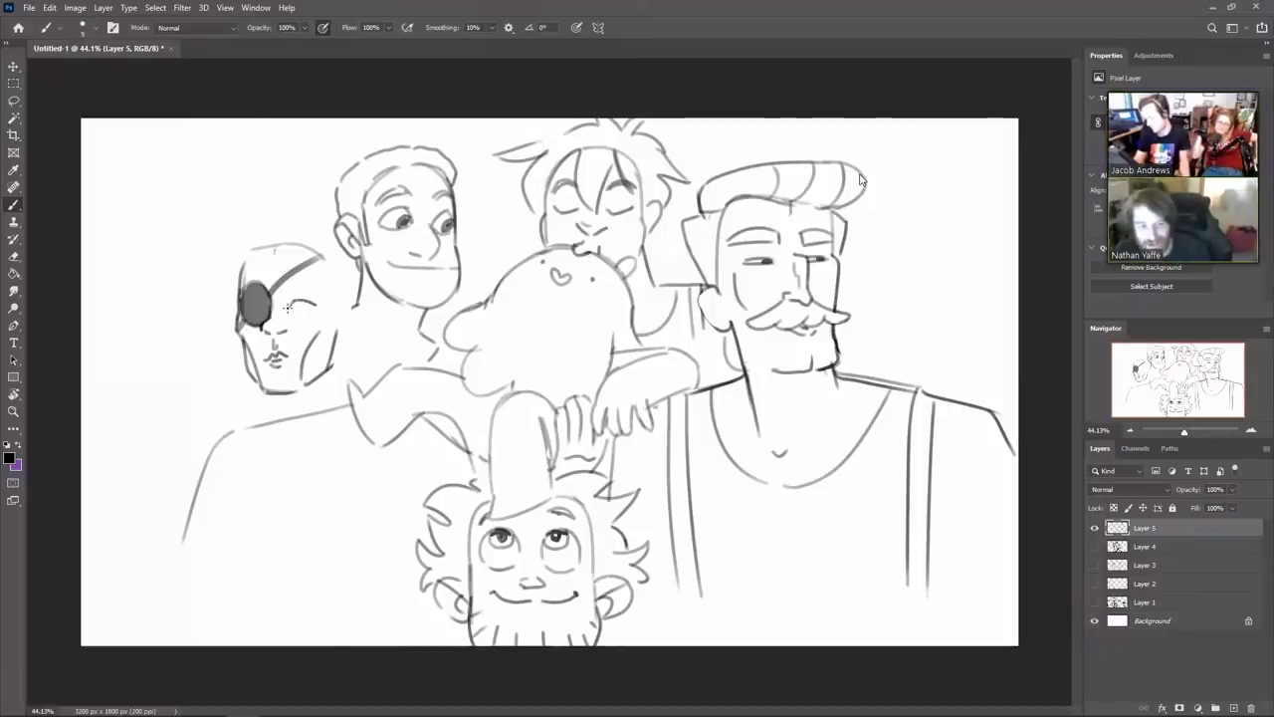
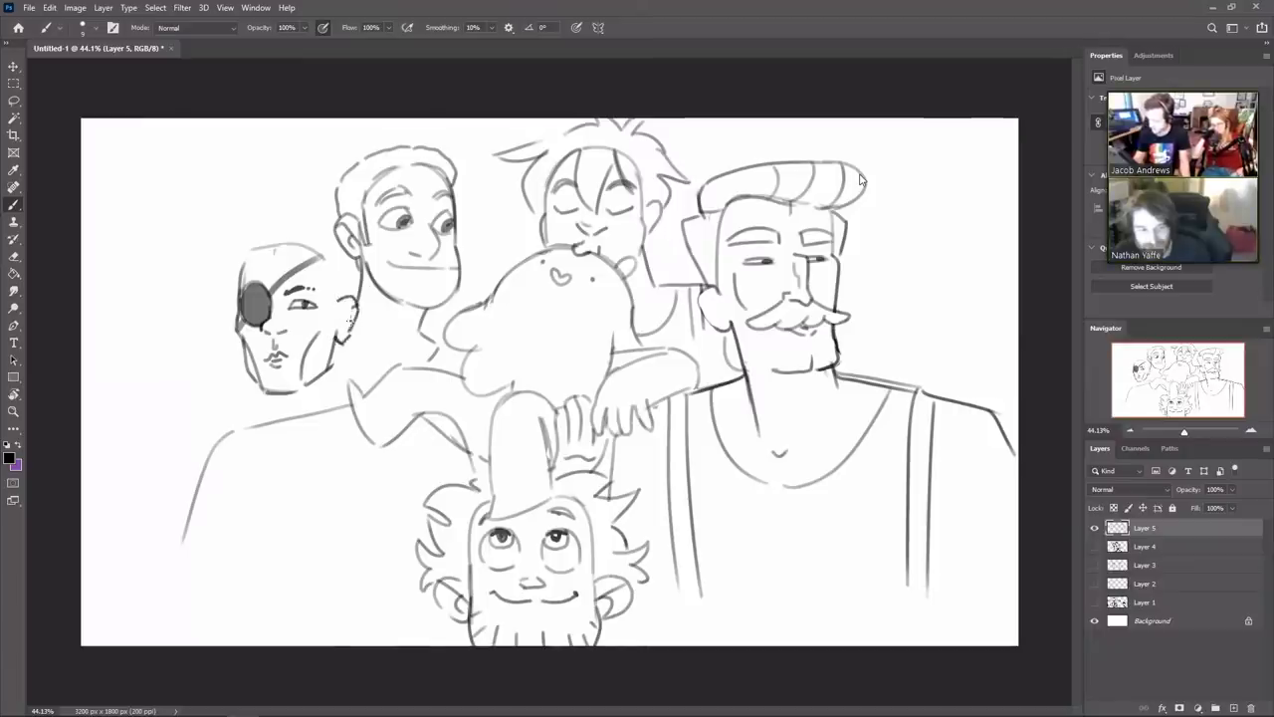
key(e)
drag(347, 306, 344, 337)
key(b)
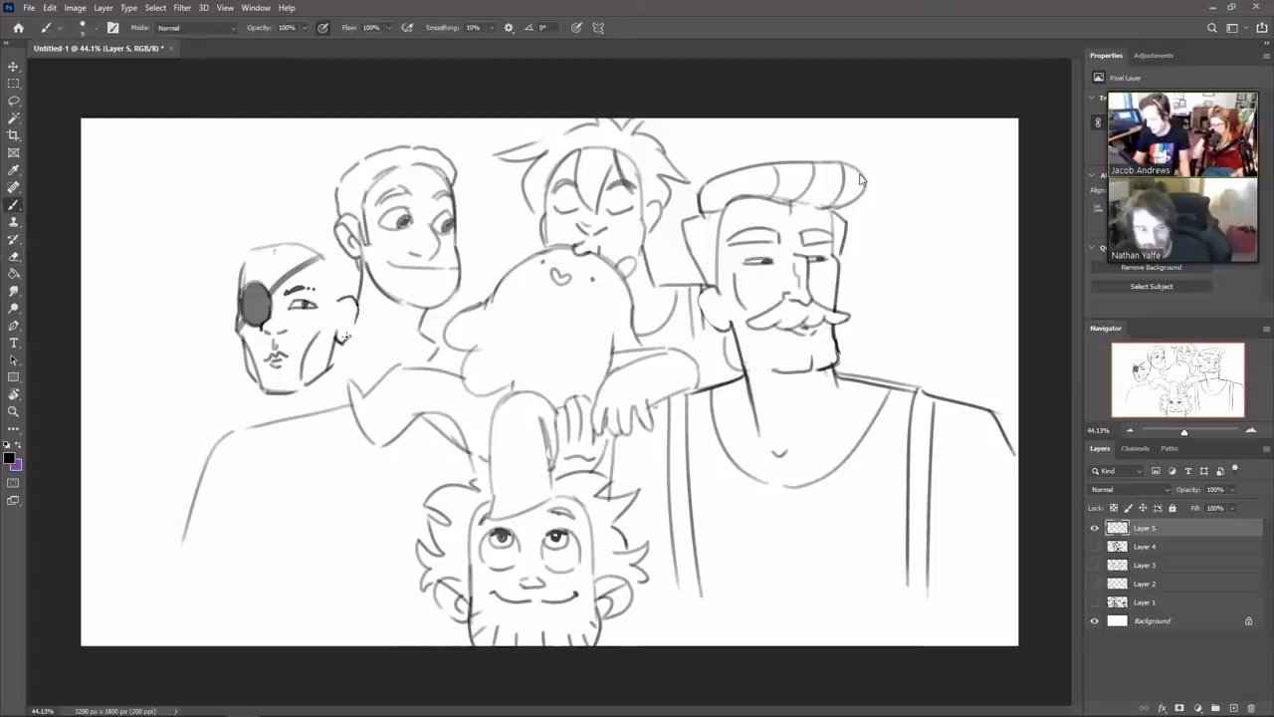
Erase the eye-patch man's old skull outline and draw his neck, short spiky hair and inner-ear line
key(e)
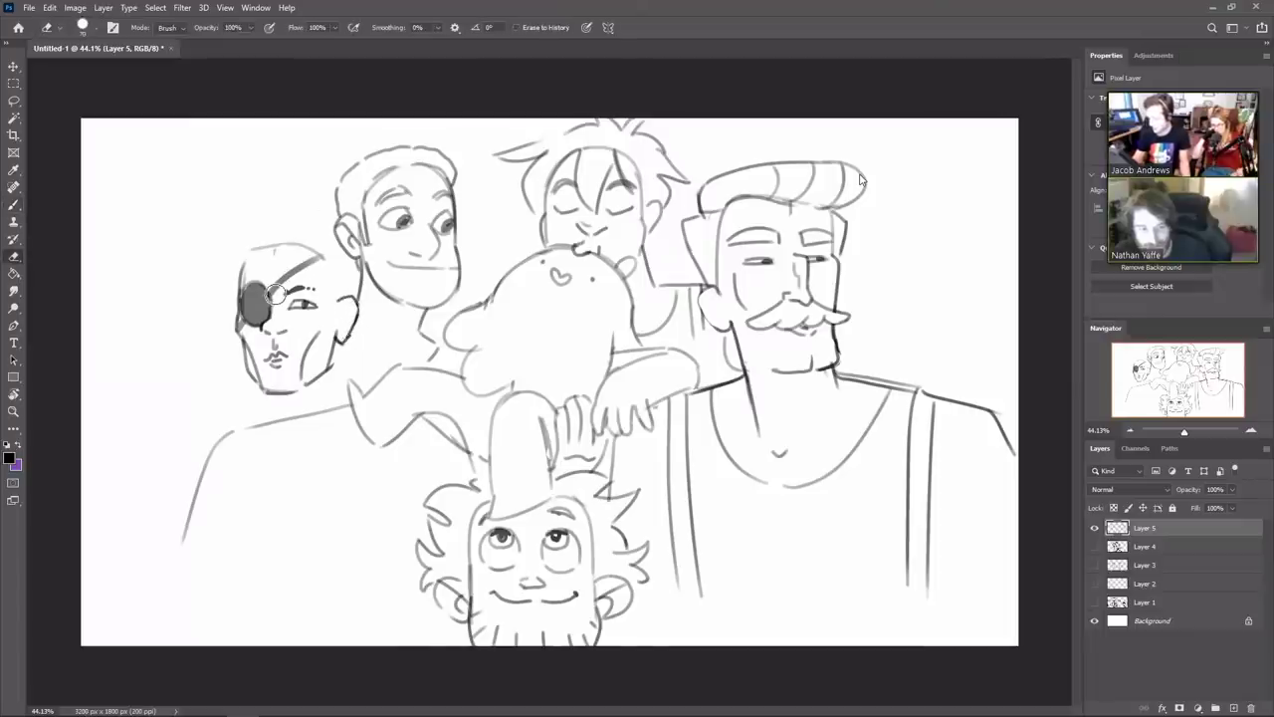
mouse_move(323, 254)
mouse_down()
mouse_move(286, 243)
mouse_move(241, 286)
mouse_up()
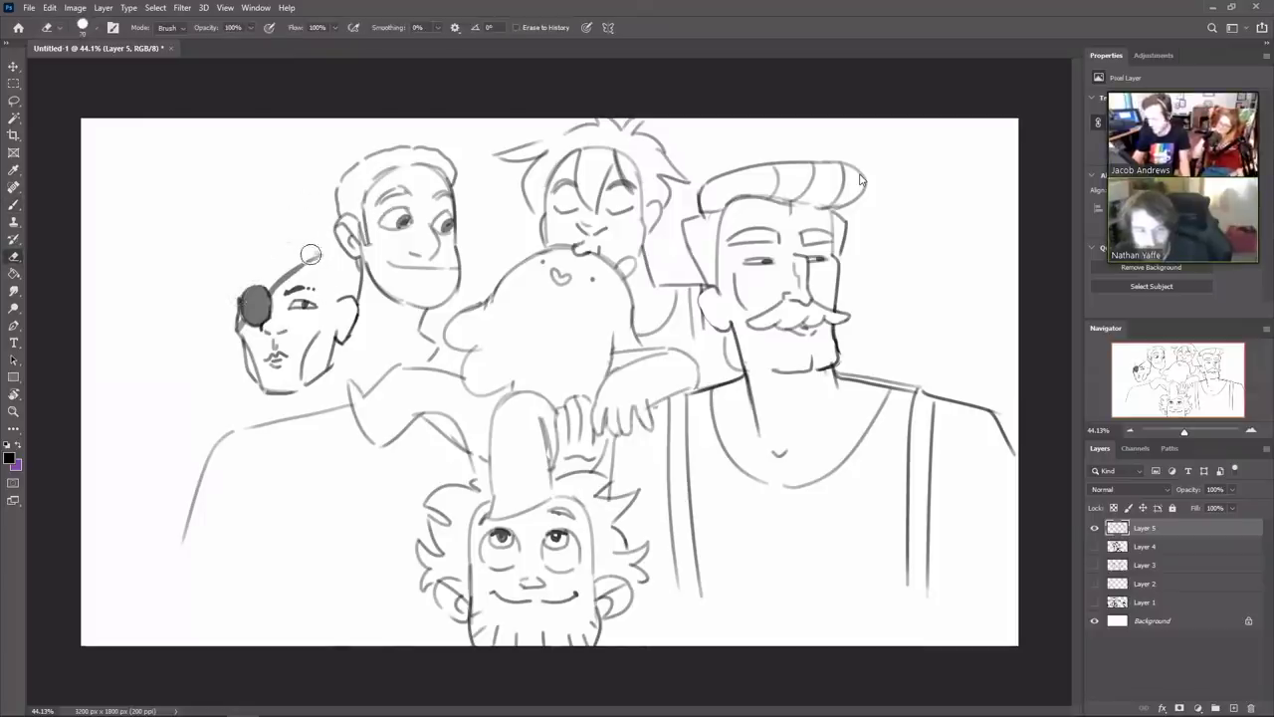
key(b)
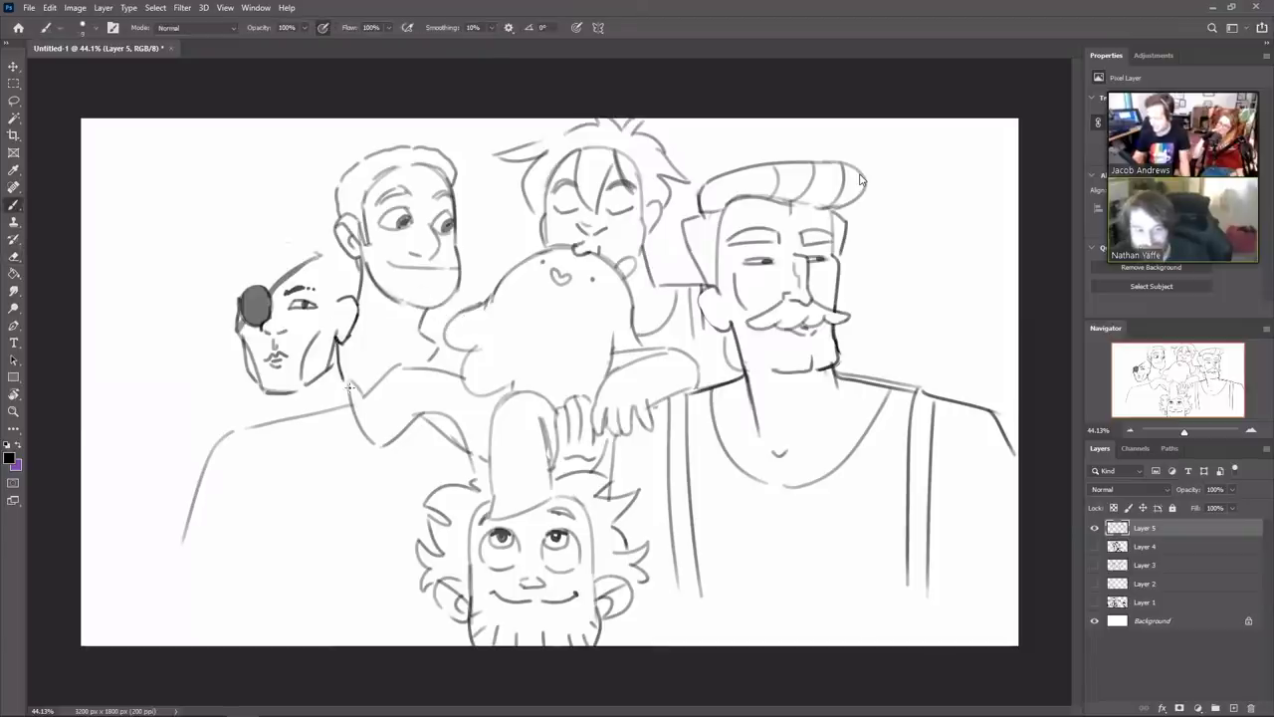
drag(281, 394, 294, 453)
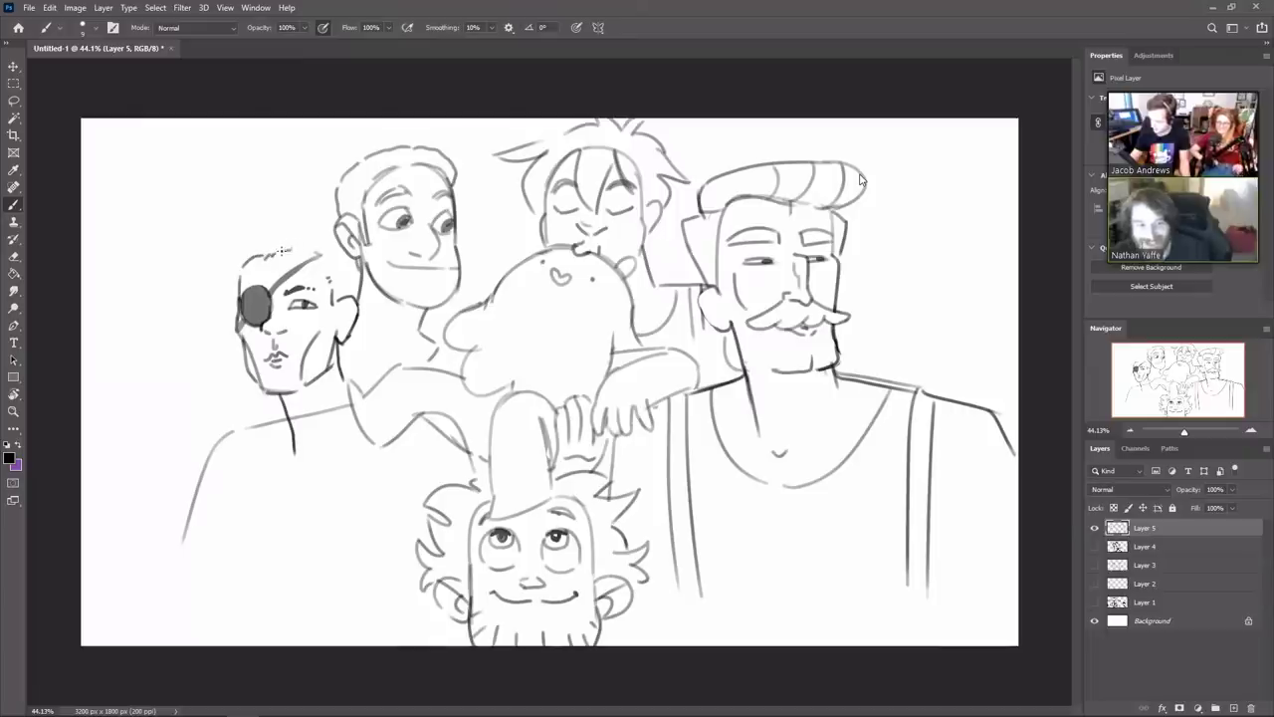
mouse_move(283, 251)
mouse_down()
mouse_move(328, 258)
mouse_move(305, 241)
mouse_move(233, 273)
mouse_move(238, 282)
mouse_move(238, 253)
mouse_move(259, 234)
mouse_move(326, 234)
mouse_up()
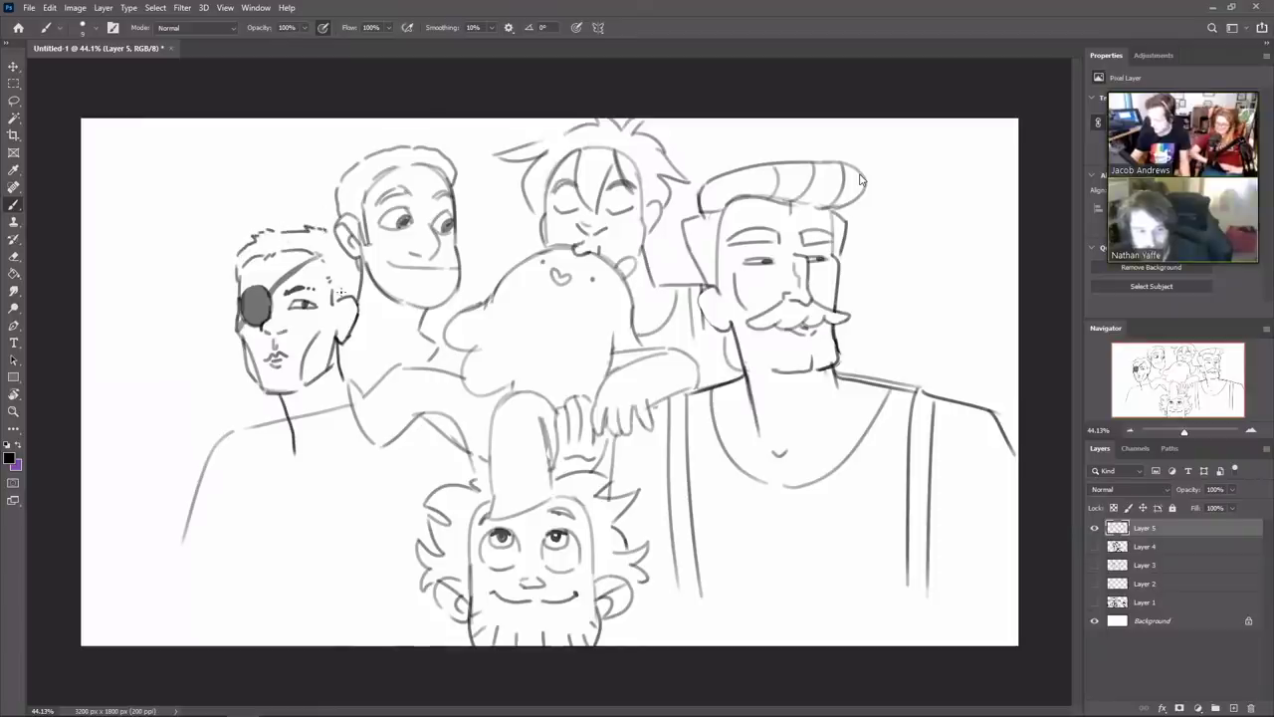
drag(355, 309, 344, 316)
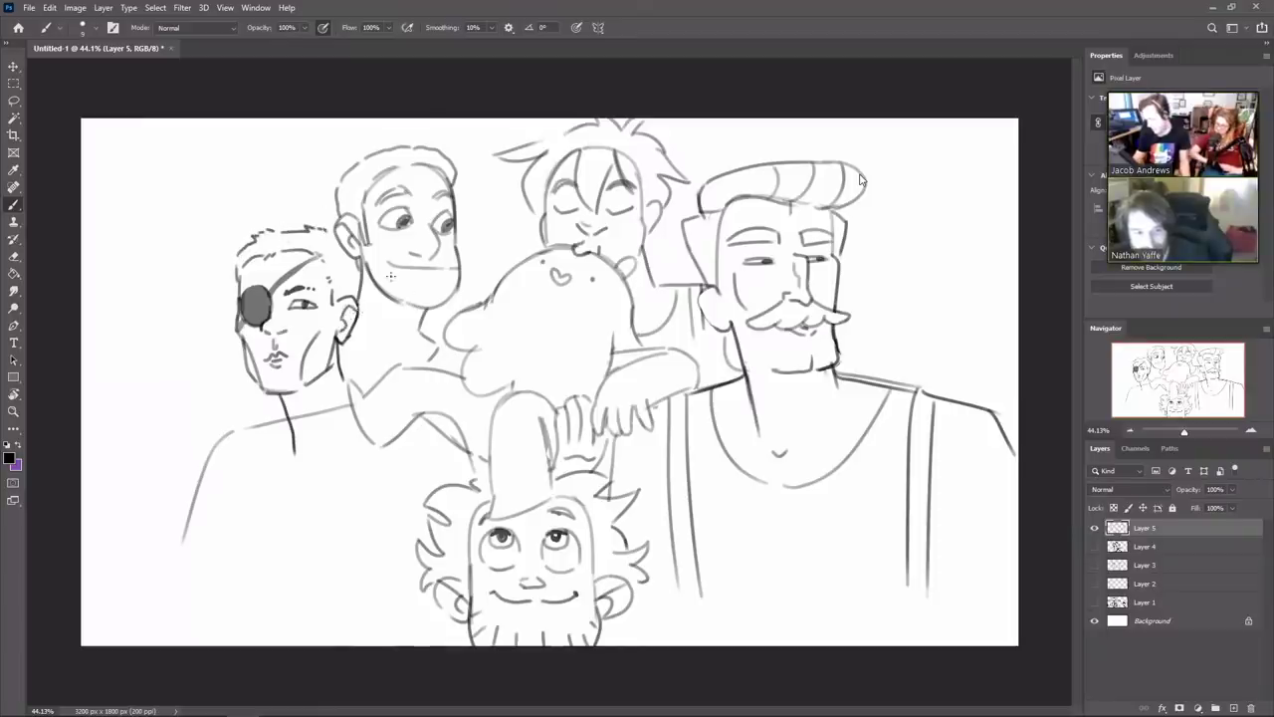
Redraw the eye-patch man's shoulder and add a scooped shirt neckline with collarbone lines
key(e)
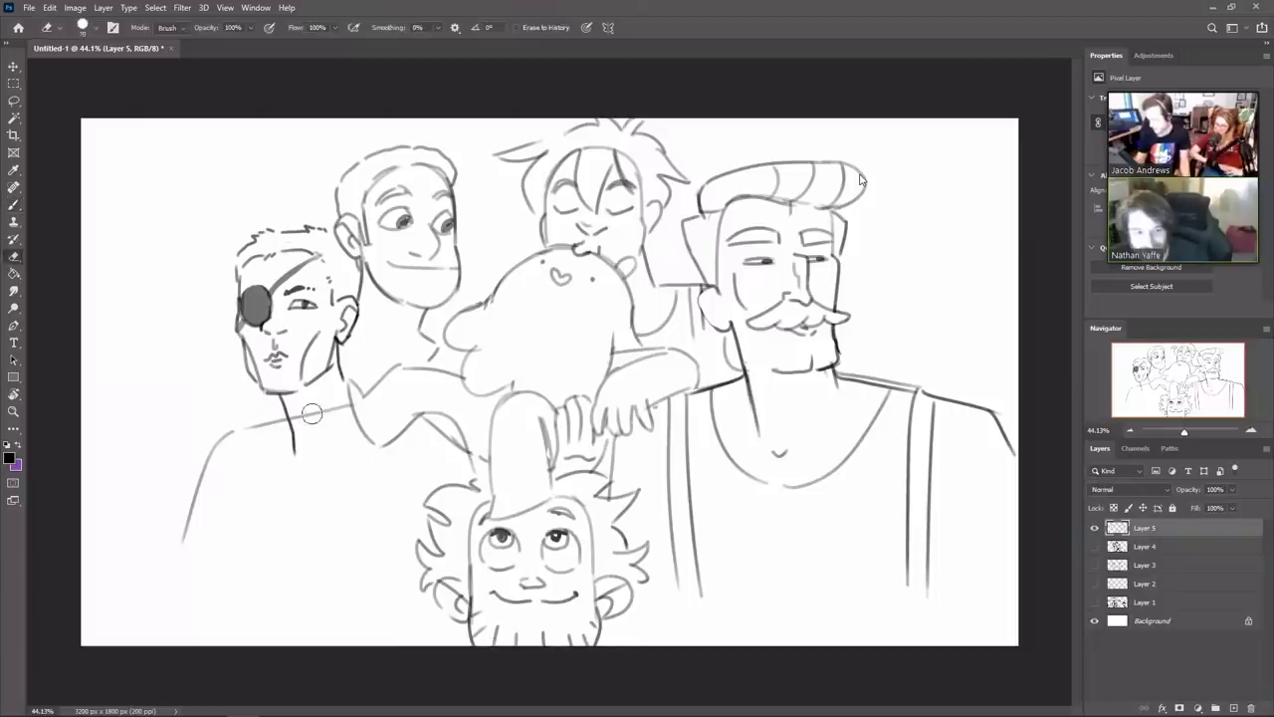
key(b)
mouse_move(281, 398)
mouse_down()
mouse_move(291, 453)
mouse_move(223, 442)
mouse_move(196, 498)
mouse_up()
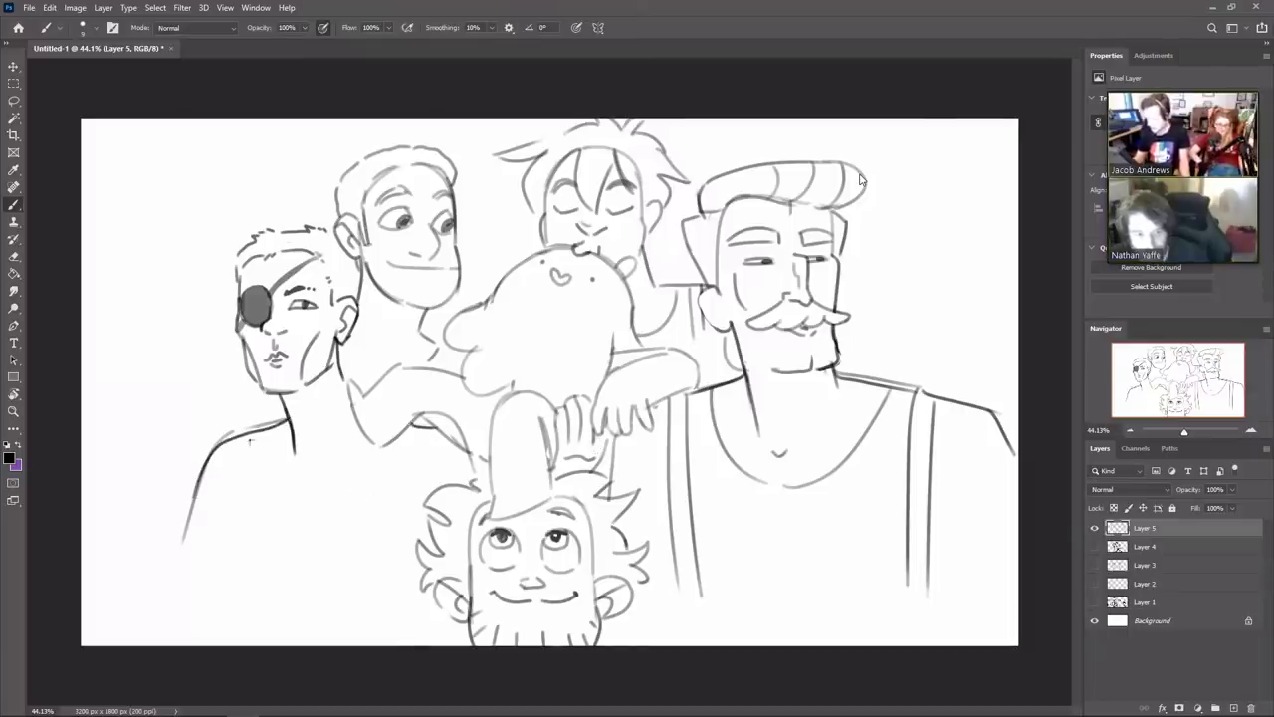
mouse_move(257, 432)
mouse_down()
mouse_move(273, 480)
mouse_move(403, 456)
mouse_move(416, 430)
mouse_up()
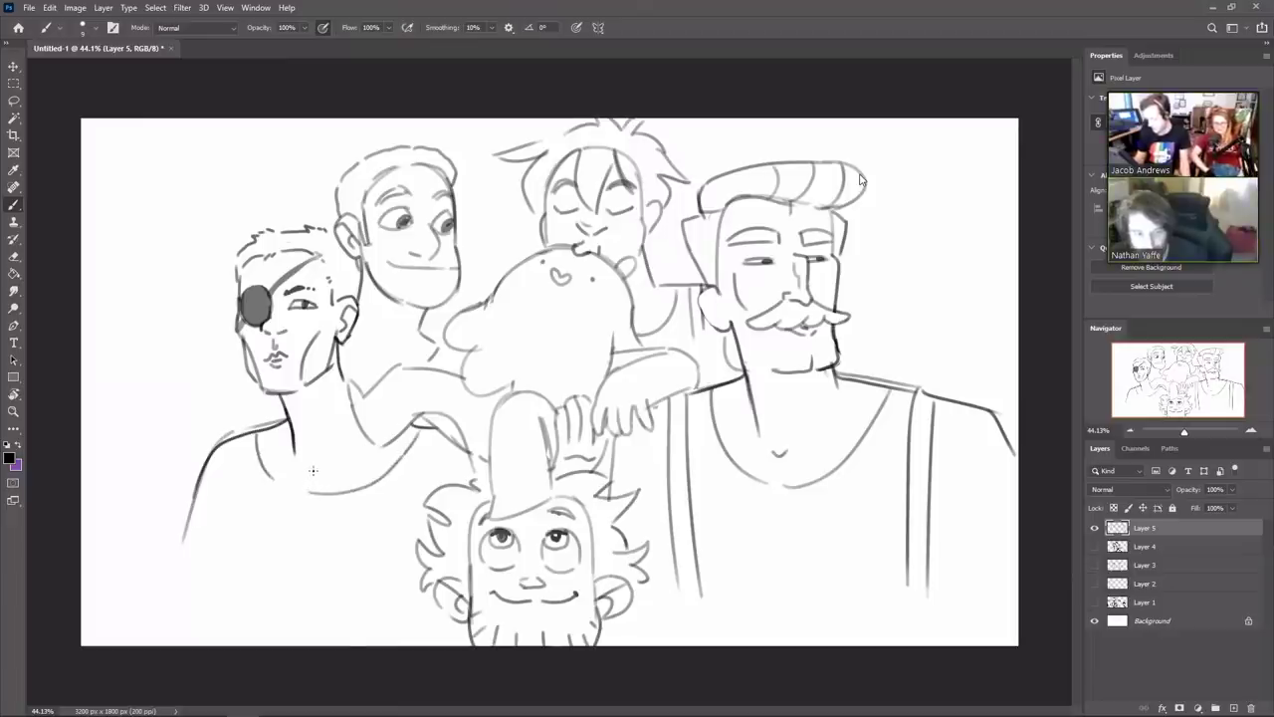
drag(310, 472, 380, 460)
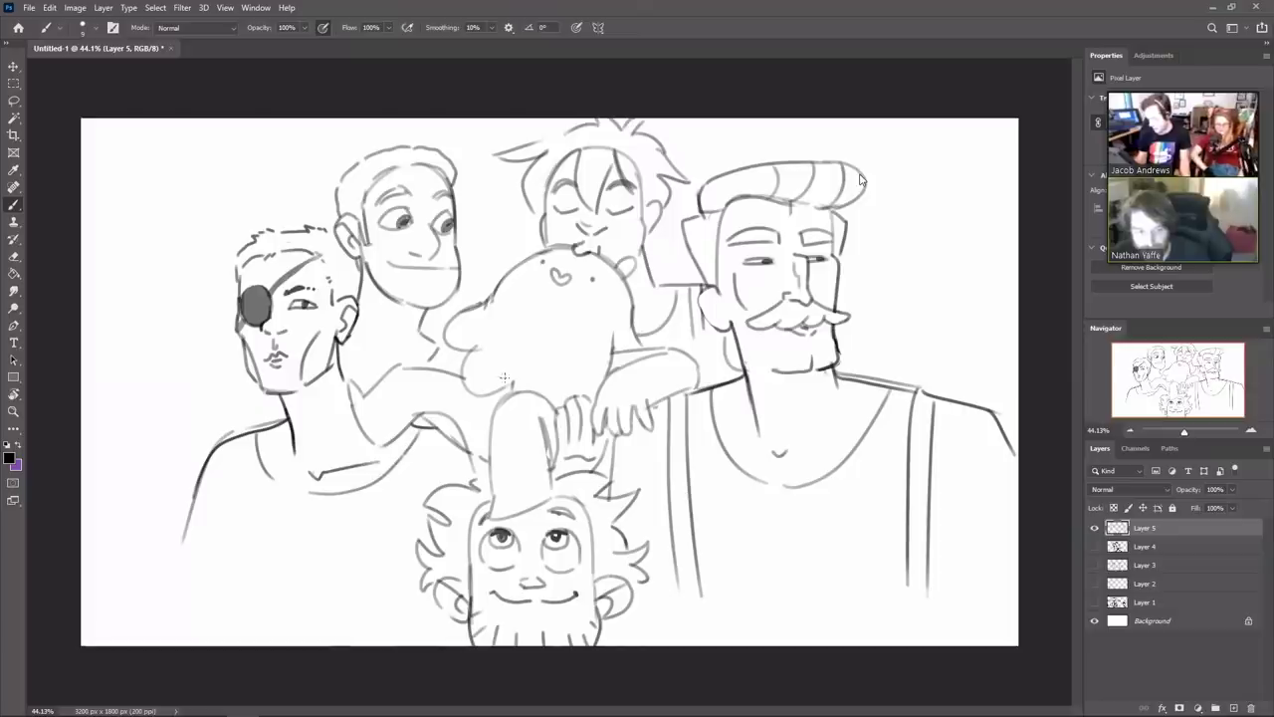
Draw suspender straps over both of the eye-patch man's shoulders and add a shoulder line behind him
drag(231, 440, 235, 601)
drag(237, 465, 246, 603)
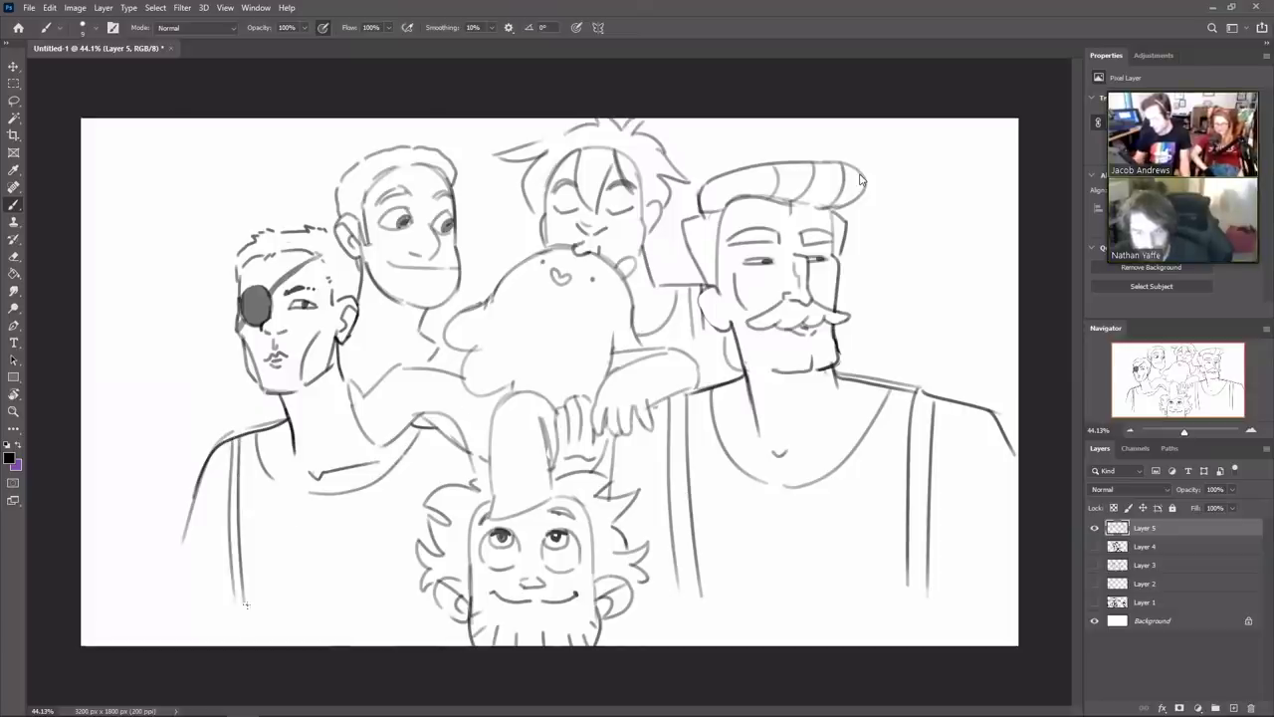
mouse_move(426, 424)
mouse_down()
mouse_move(434, 485)
mouse_move(444, 467)
mouse_up()
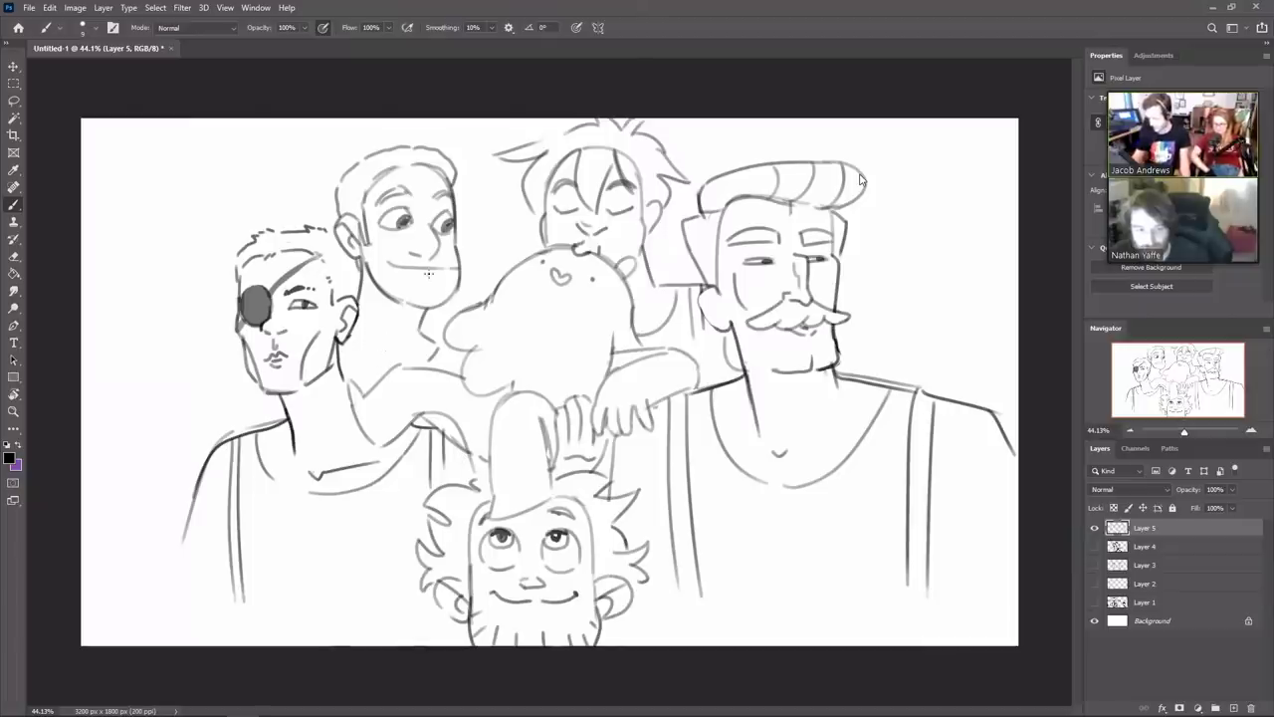
drag(240, 362, 216, 403)
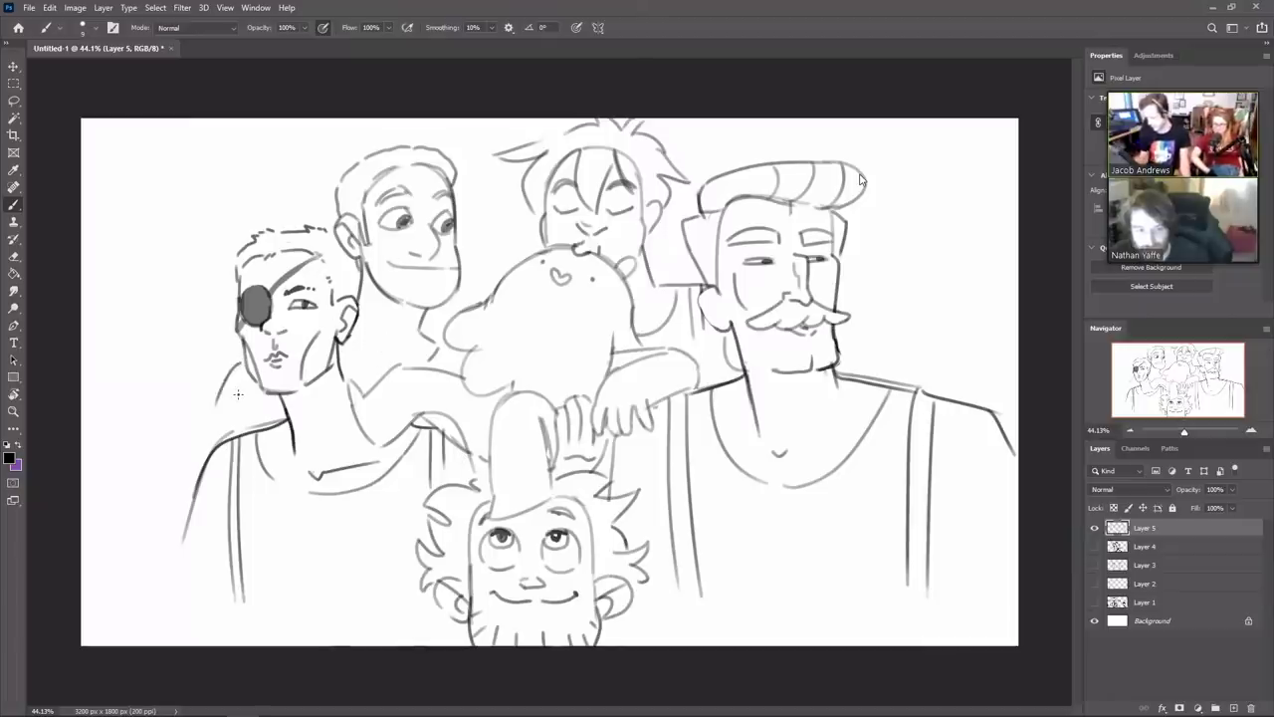
Clean up and redraw the back of the eye-patch man's head with a darker curved line
key(e)
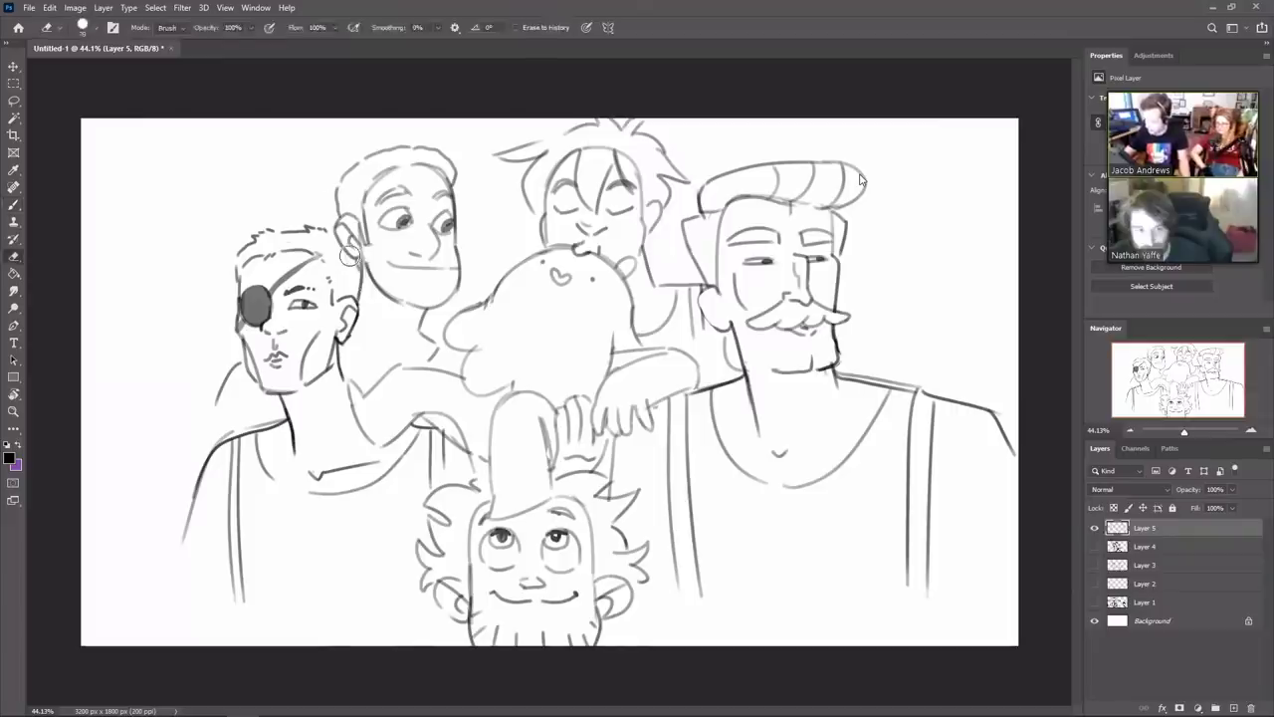
key(b)
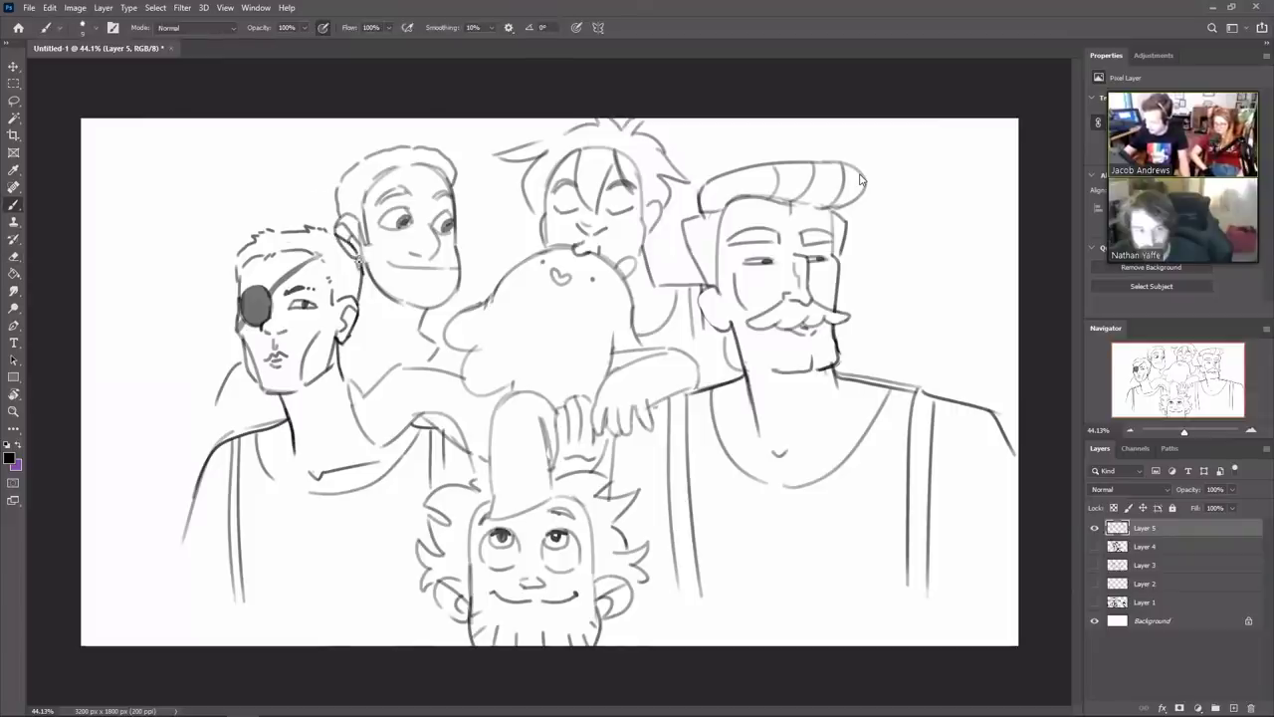
key(e)
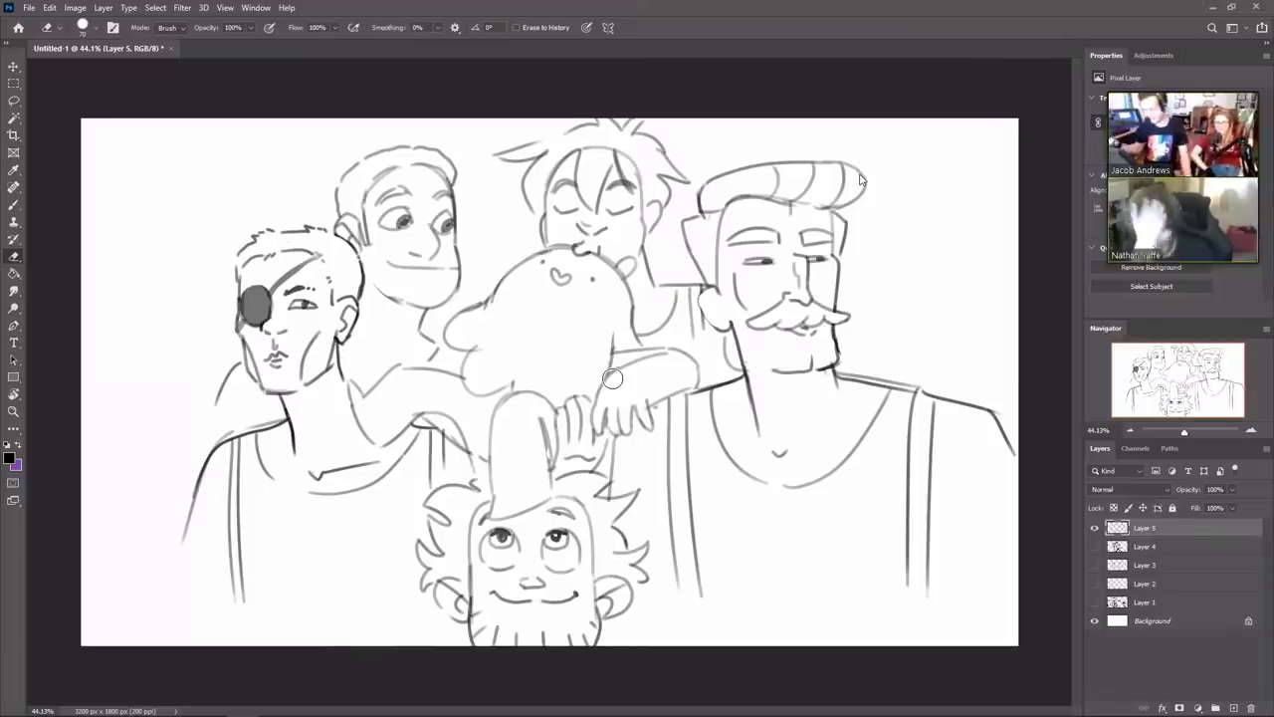
Darken the outline of the round-headed figure's head and cloud-like body in the middle of the group
key(b)
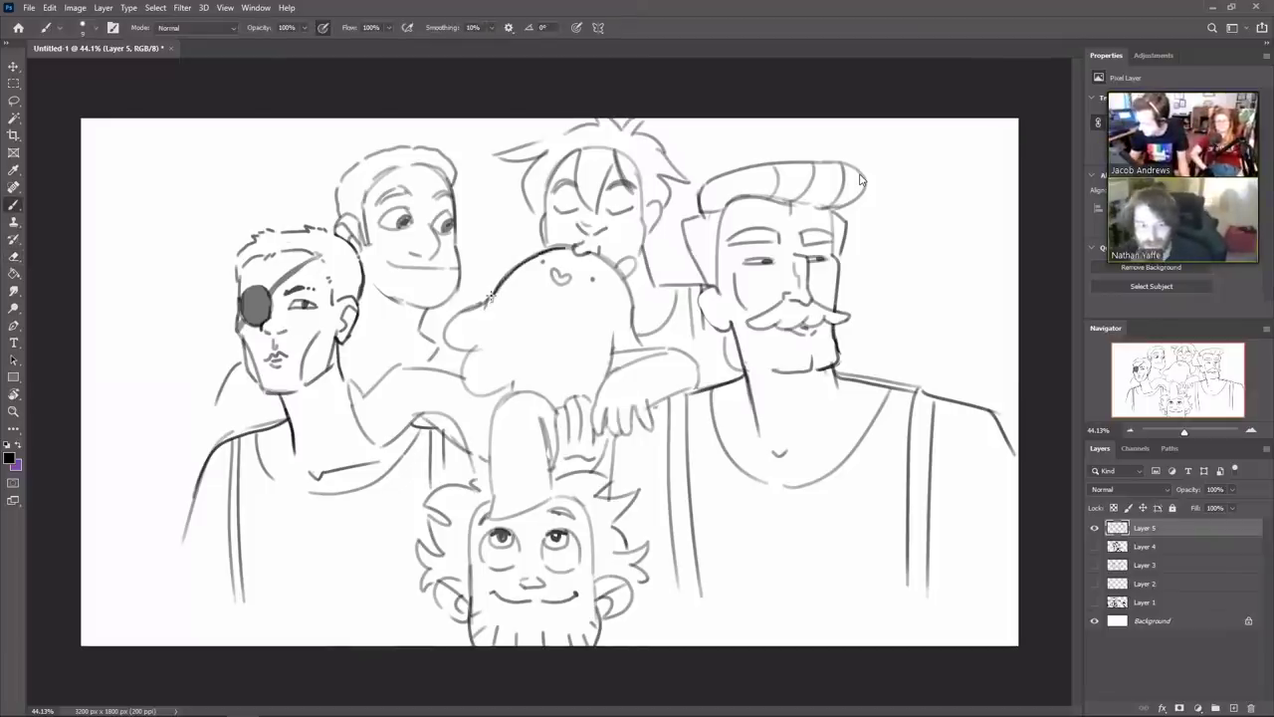
mouse_move(497, 289)
mouse_down()
mouse_move(444, 344)
mouse_move(474, 355)
mouse_move(464, 386)
mouse_move(493, 398)
mouse_move(510, 386)
mouse_up()
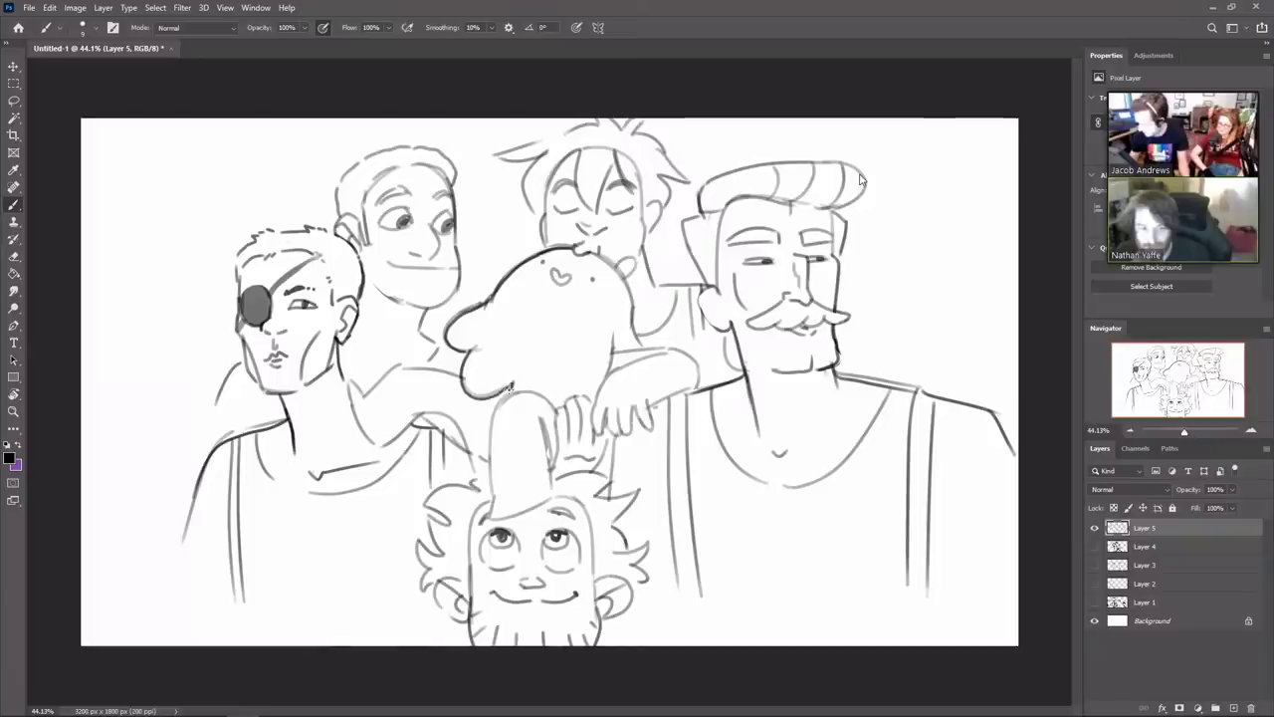
mouse_move(613, 265)
mouse_down()
mouse_move(635, 266)
mouse_move(634, 330)
mouse_up()
drag(606, 372, 612, 331)
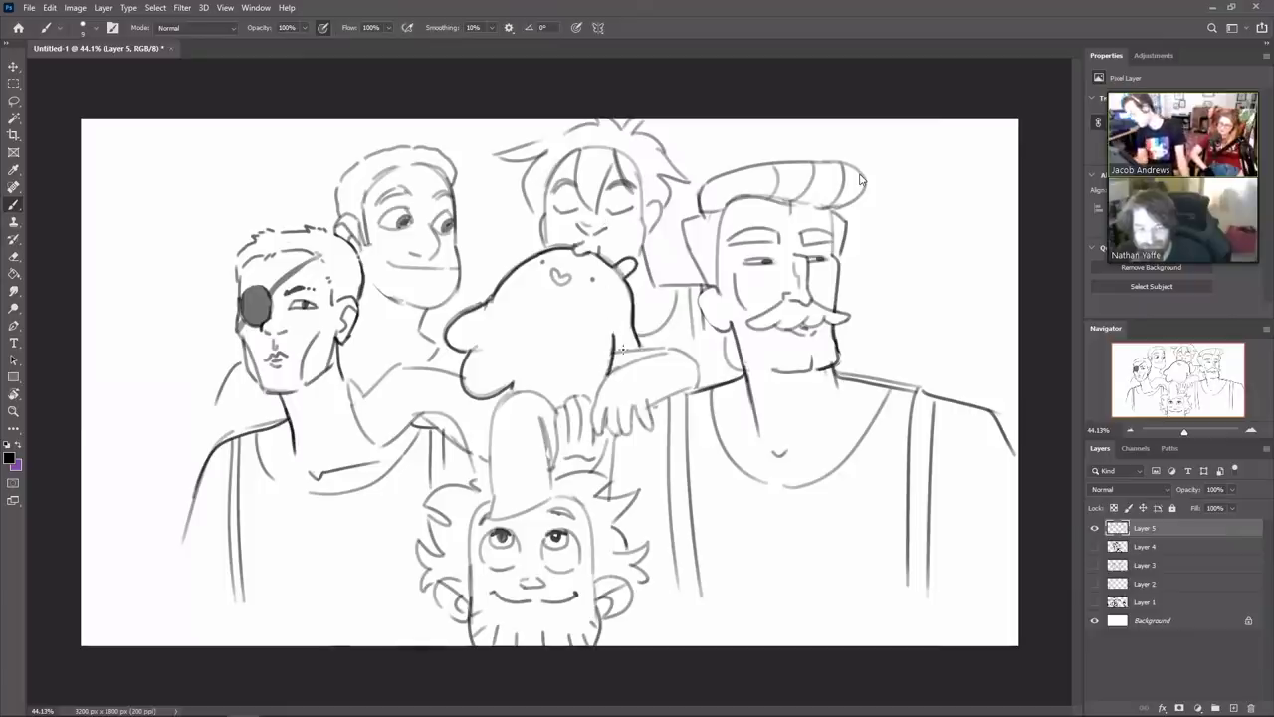
Redraw with darker lines the figure's bent arm beside the mustached man and the limb reaching around the eye-patch man's neck
drag(614, 351, 663, 348)
mouse_move(615, 353)
mouse_down()
mouse_move(681, 381)
mouse_move(661, 381)
mouse_move(648, 406)
mouse_move(666, 353)
mouse_move(591, 420)
mouse_up()
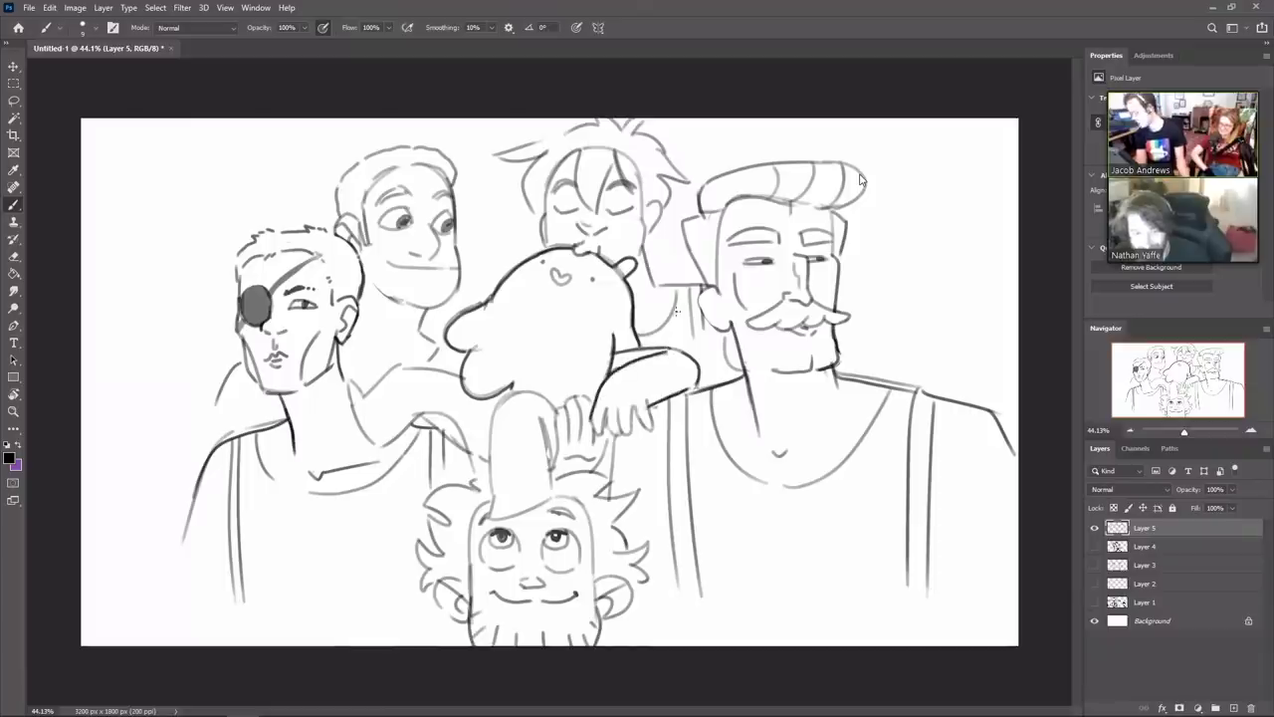
mouse_move(364, 397)
mouse_down()
mouse_move(404, 366)
mouse_move(458, 374)
mouse_up()
mouse_move(350, 386)
mouse_down()
mouse_move(390, 406)
mouse_move(380, 446)
mouse_up()
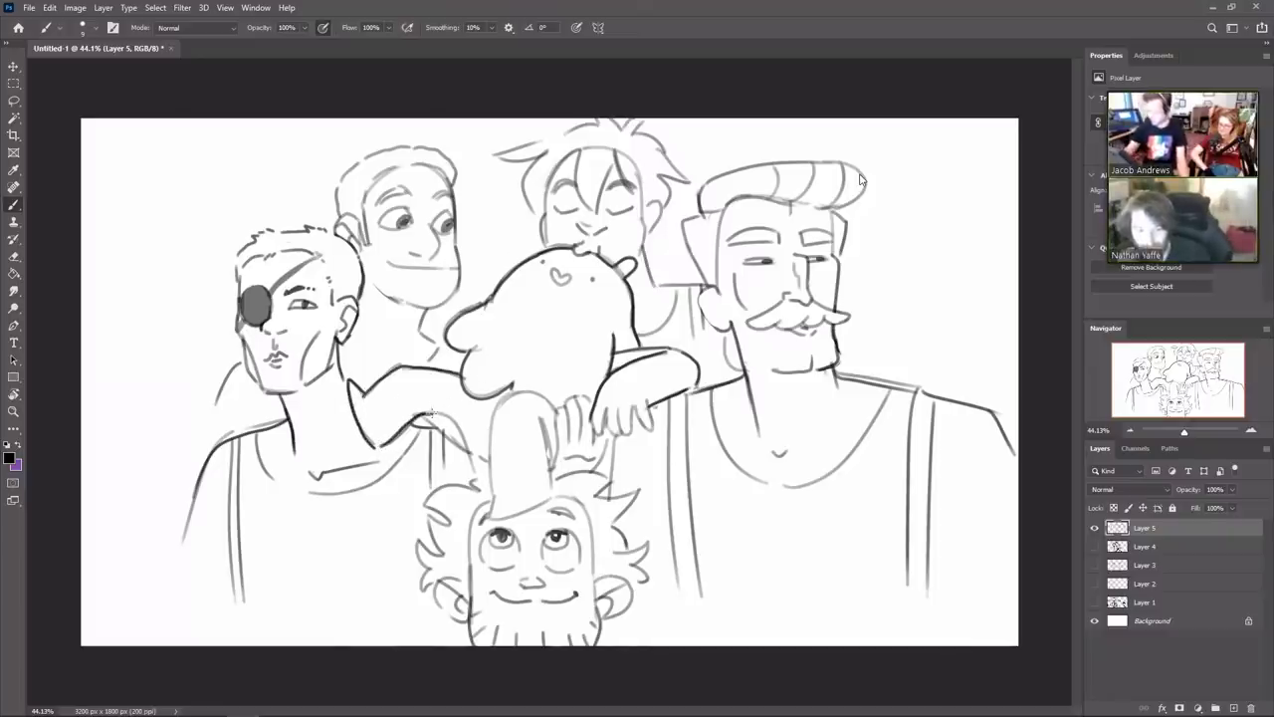
Erase overlapping lines beneath the figure's limbs, and darken its lower limbs, fingers and heart-shaped mouth
key(e)
mouse_move(428, 420)
mouse_down()
mouse_move(474, 472)
mouse_move(519, 393)
mouse_move(553, 408)
mouse_move(550, 494)
mouse_move(508, 515)
mouse_move(550, 503)
mouse_move(564, 402)
mouse_move(583, 440)
mouse_move(590, 400)
mouse_move(595, 471)
mouse_up()
key(b)
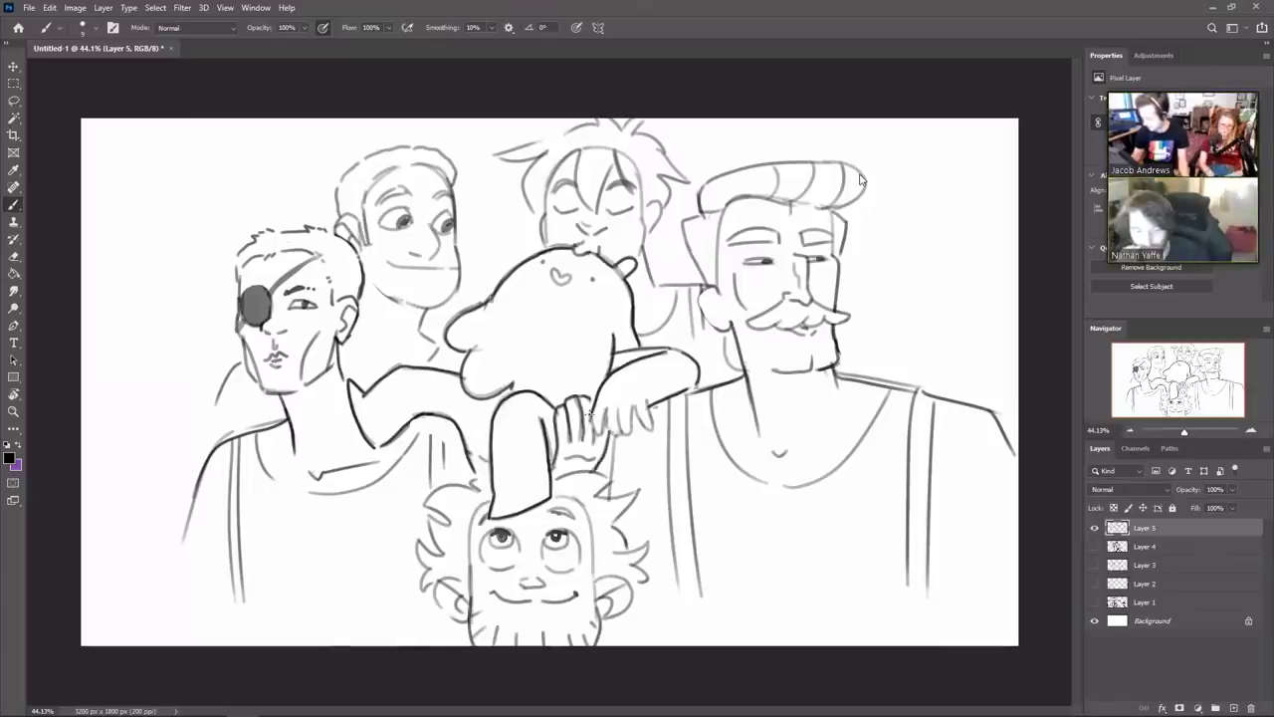
mouse_move(590, 412)
mouse_down()
mouse_move(595, 431)
mouse_move(606, 416)
mouse_move(623, 436)
mouse_move(619, 422)
mouse_move(629, 436)
mouse_move(653, 428)
mouse_up()
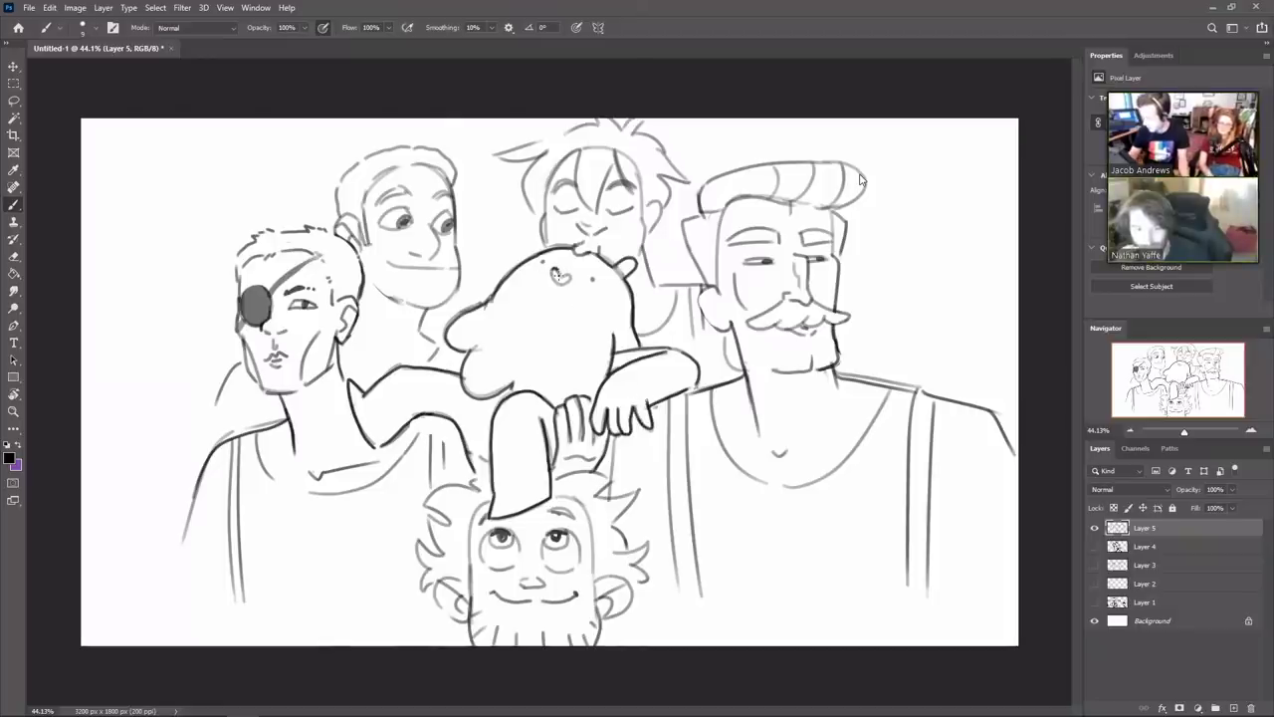
drag(551, 269, 562, 283)
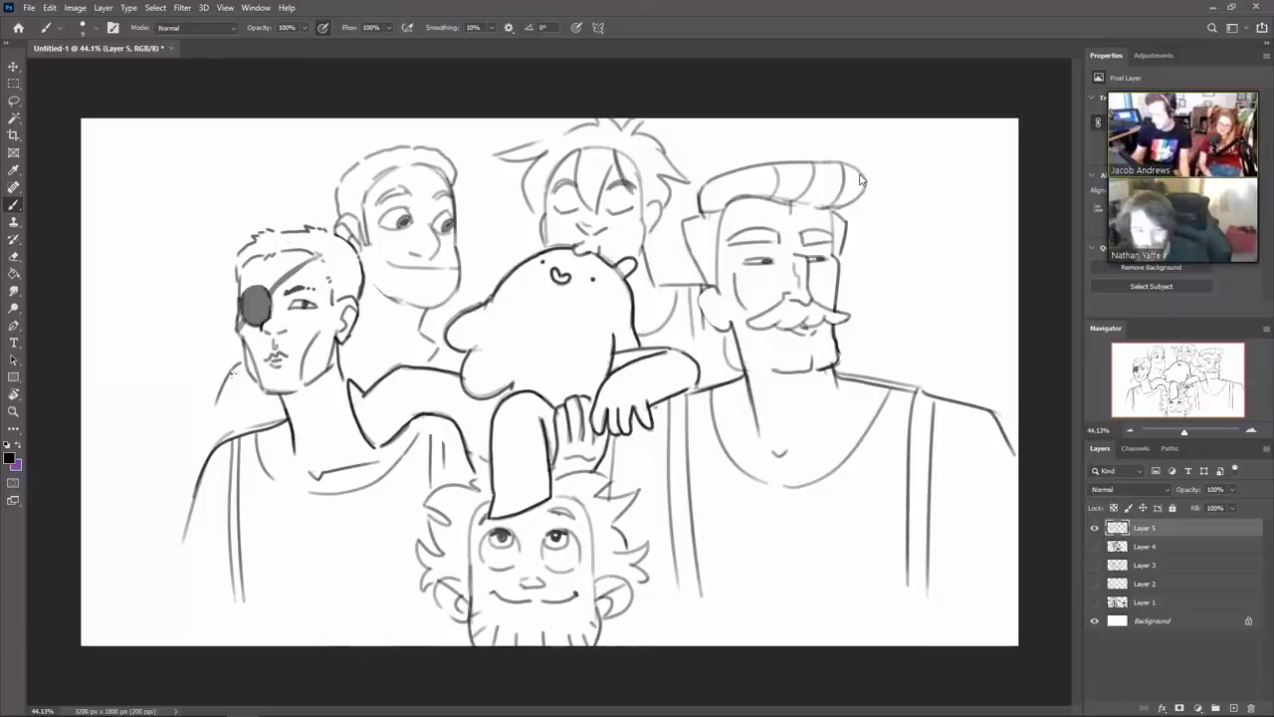
Erase and redraw the shoulder line behind the eye-patch man and extend his outer arm line downward
key(e)
drag(238, 363, 215, 410)
key(b)
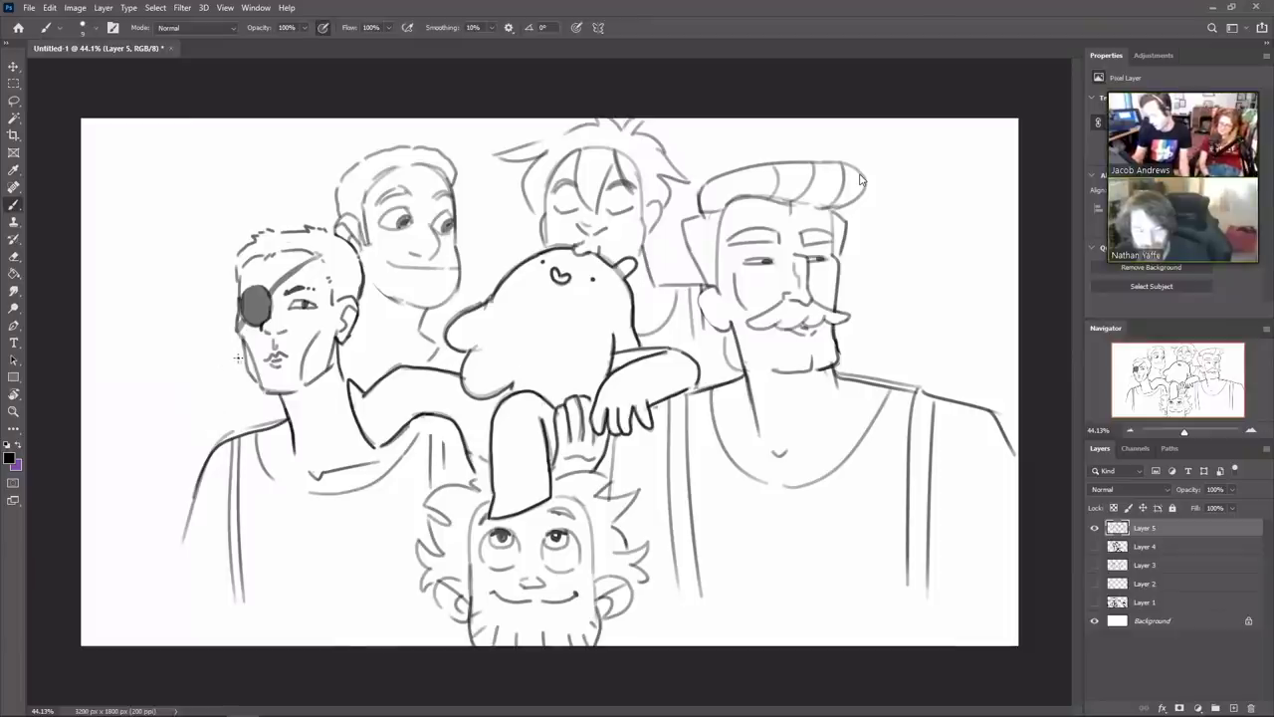
drag(239, 358, 163, 605)
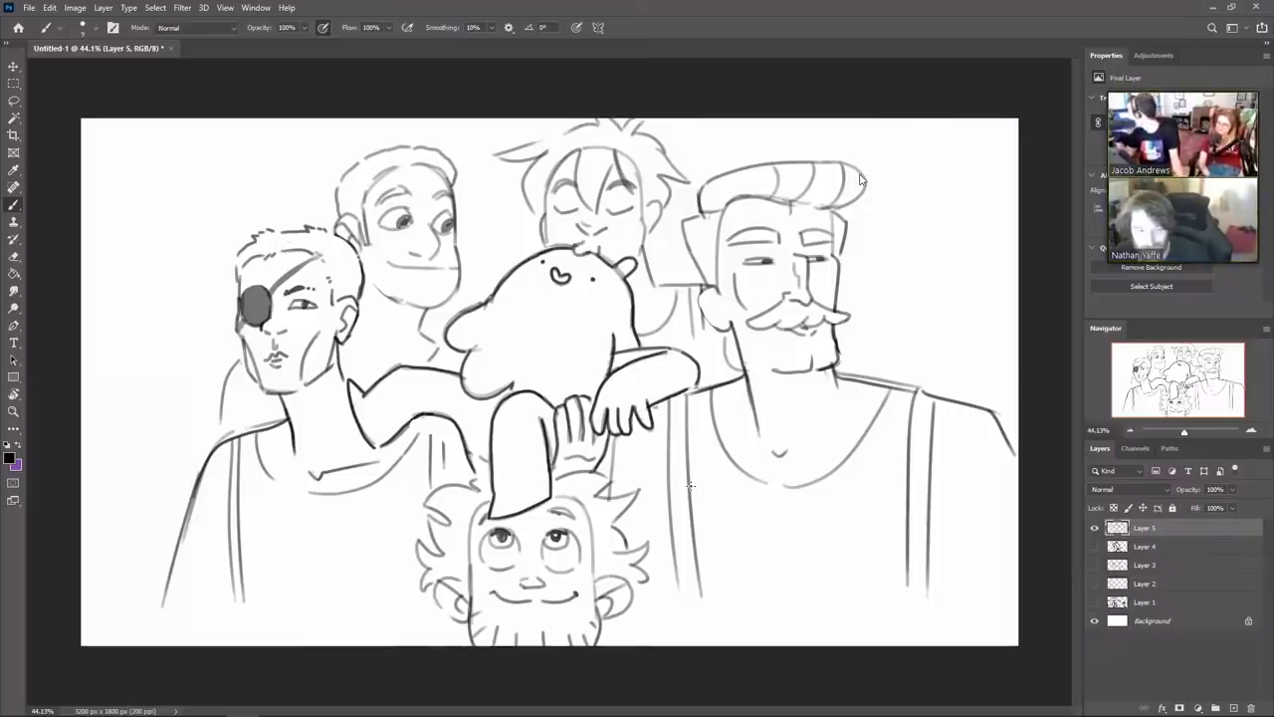
Shift the drawing slightly left on the canvas and extend the mustached man's outer arm line to the canvas edge
key(v)
mouse_move(909, 381)
mouse_down()
mouse_move(885, 378)
mouse_move(896, 375)
mouse_up()
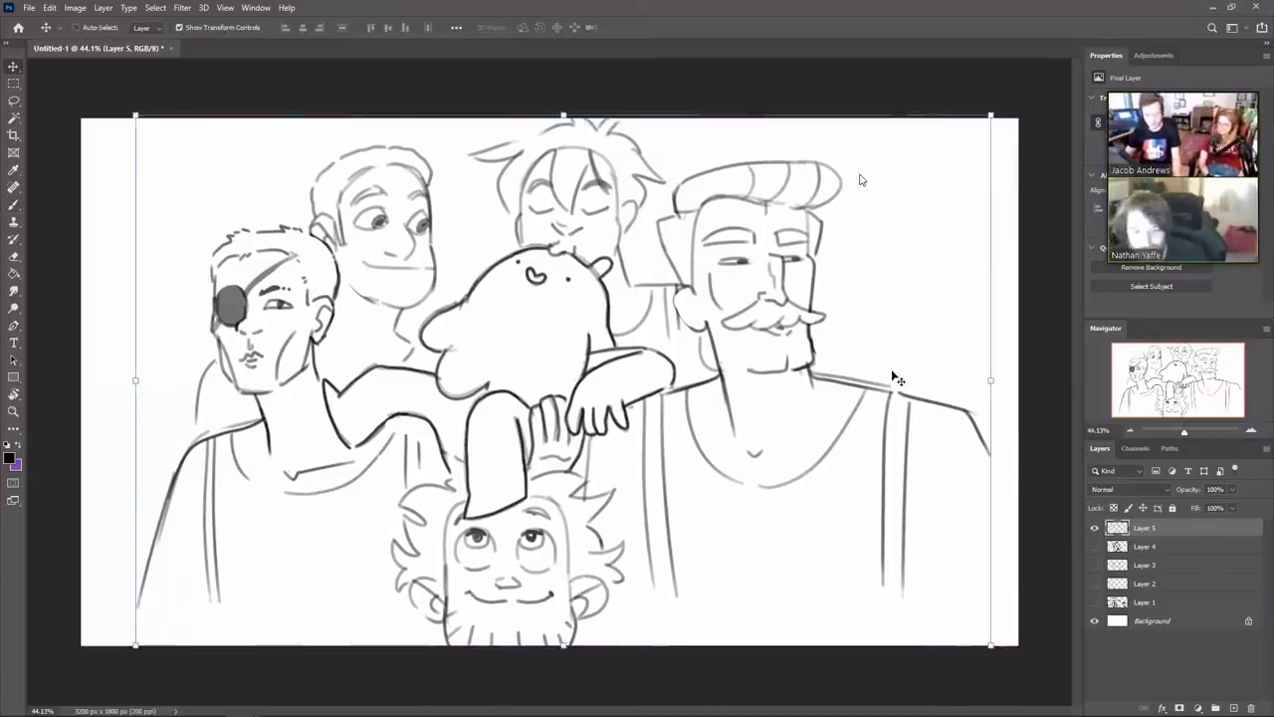
key(b)
drag(1016, 516, 1016, 513)
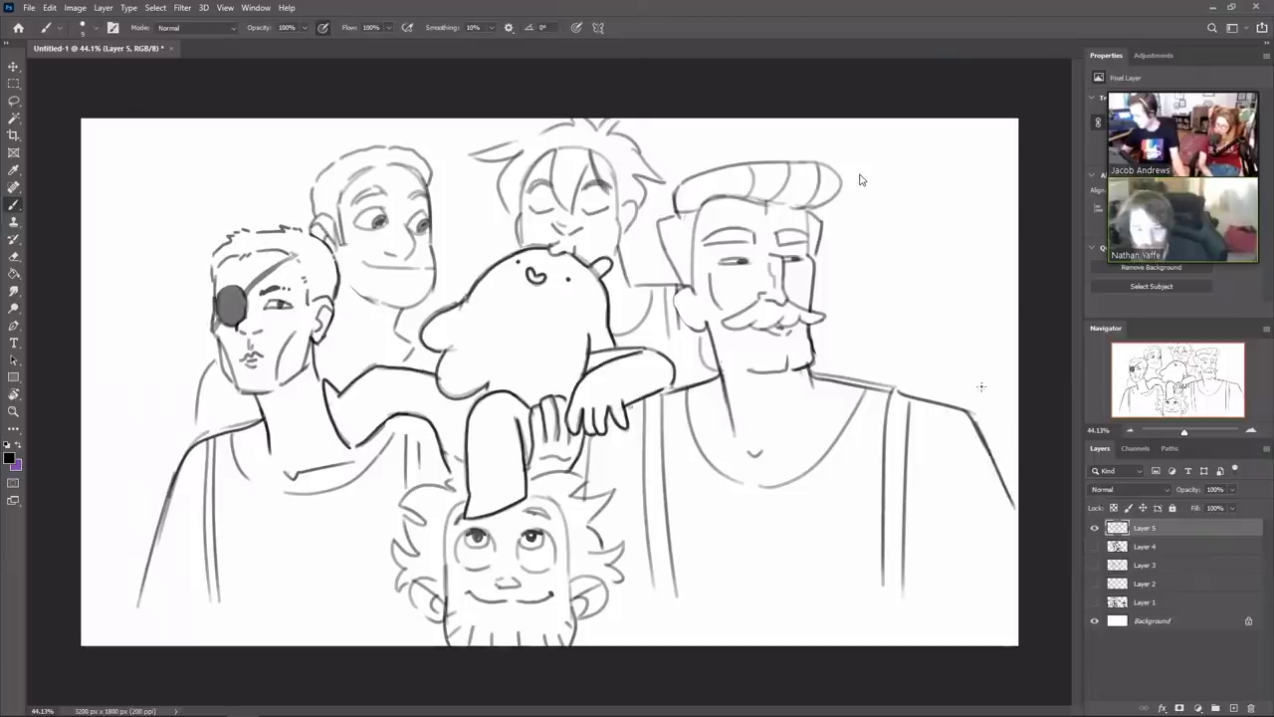
Draw curved hem lines between the straps of both suspendered men and extend the eye-patch man's outer strap to the canvas bottom
drag(677, 596, 868, 578)
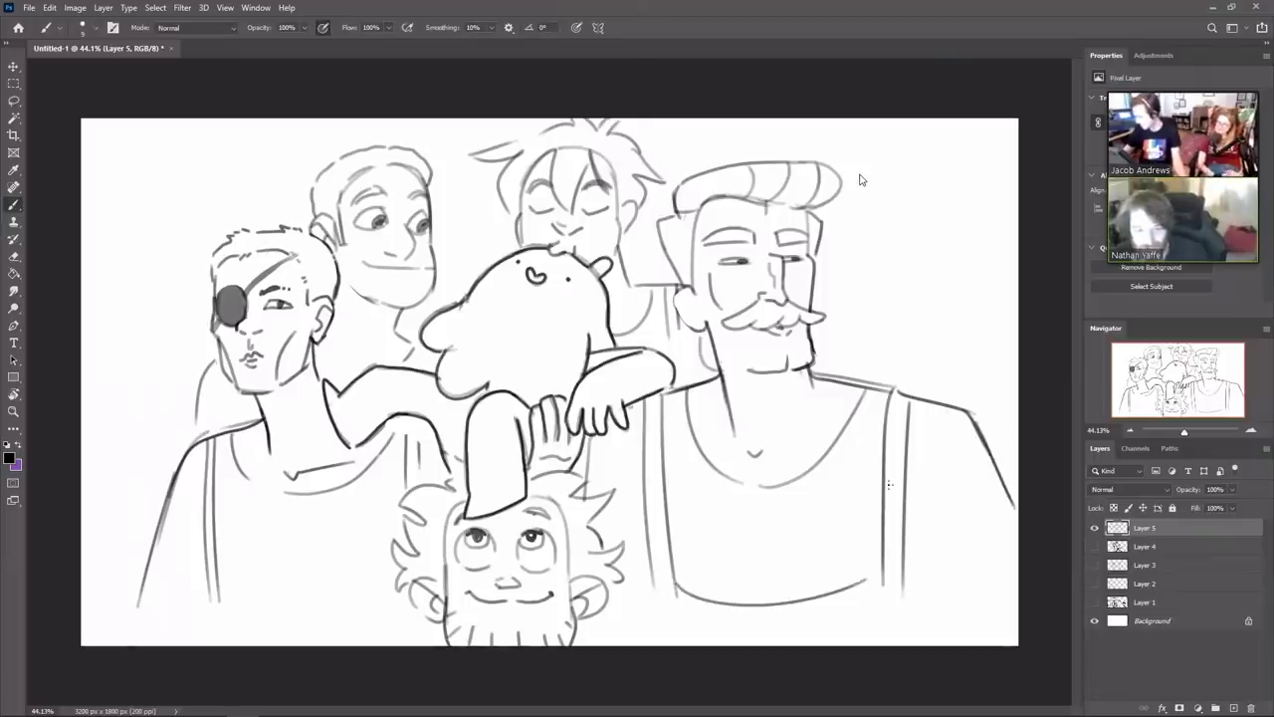
drag(217, 592, 388, 595)
mouse_move(207, 567)
mouse_down()
mouse_move(209, 645)
mouse_move(207, 585)
mouse_up()
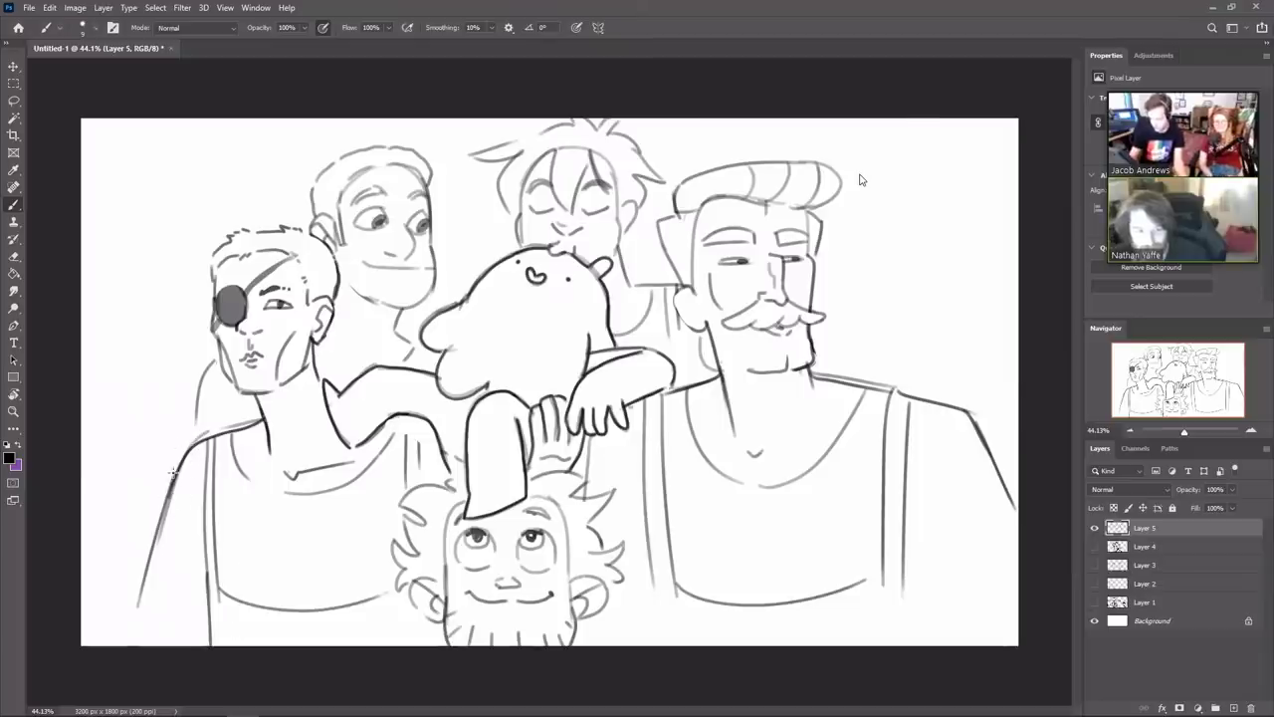
Extend the eye-patch man's arm to the canvas bottom and draw sleeve hems on both suspendered men, reworking the eye-patch man's into a curve
drag(178, 468, 134, 645)
drag(149, 519, 193, 547)
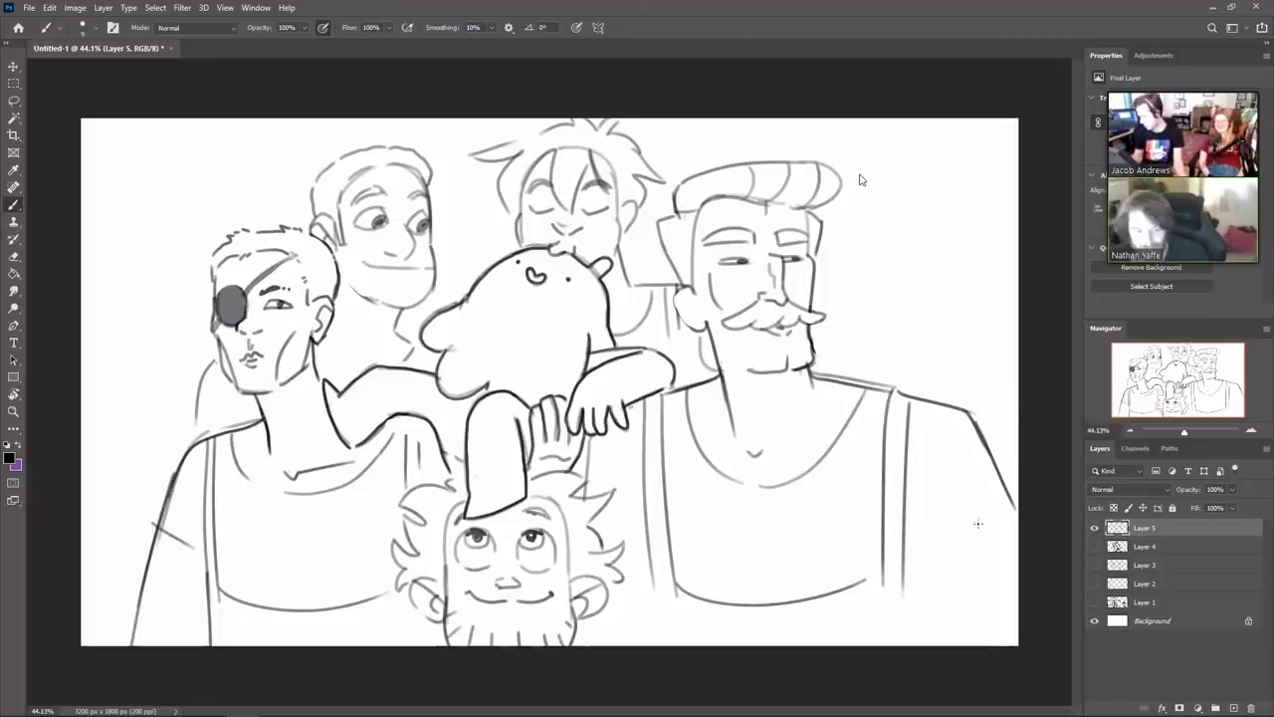
drag(920, 571, 1020, 518)
key(e)
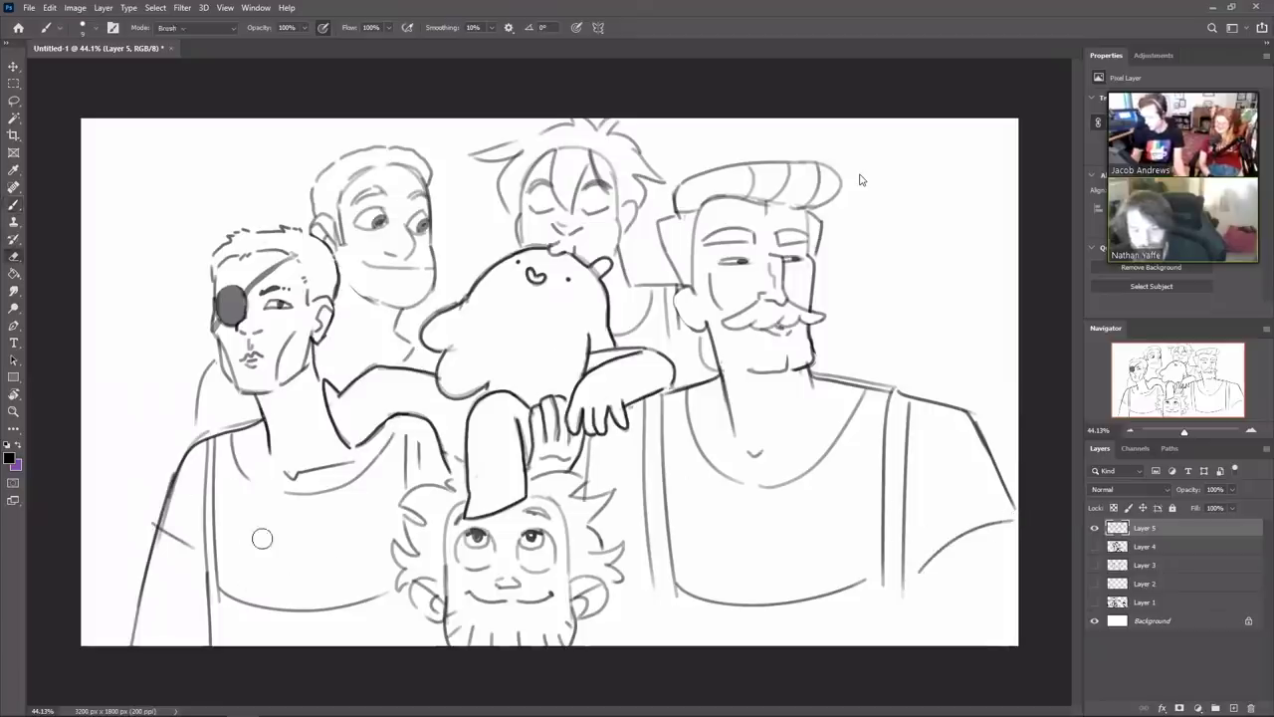
drag(163, 532, 189, 563)
key(b)
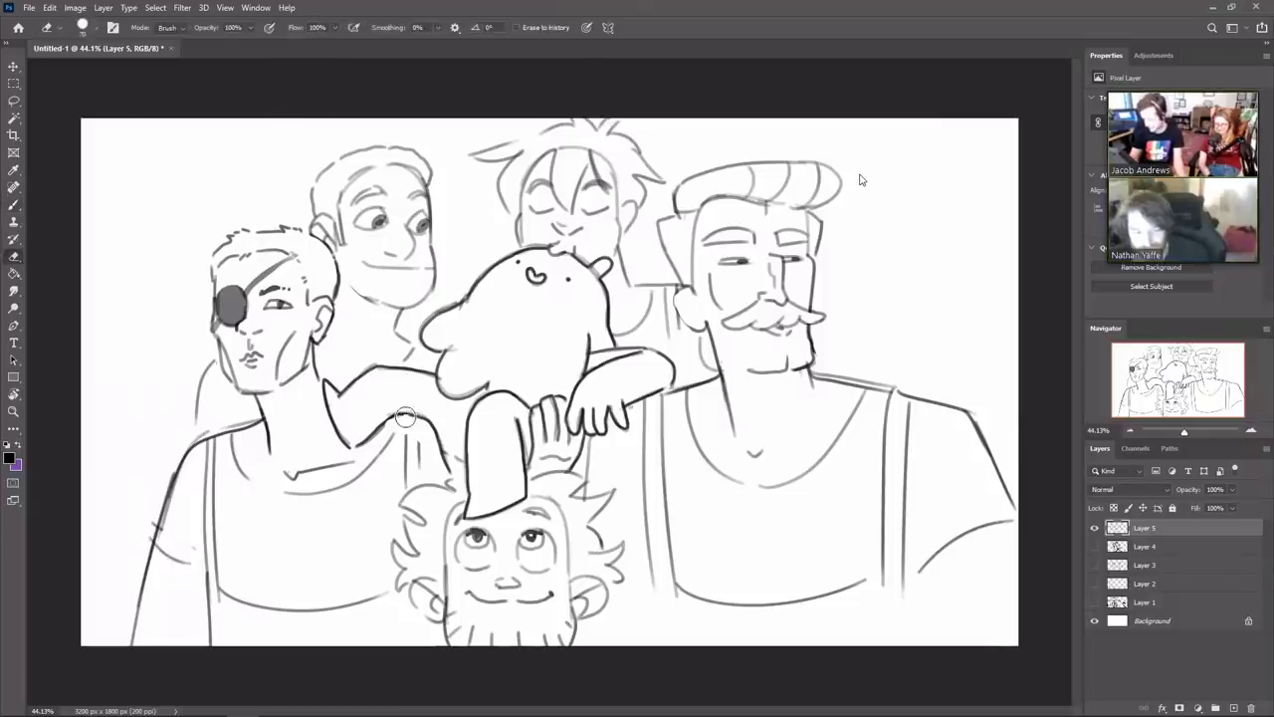
Thin the heavy limb line over the eye-patch man's shoulder and retrace the shoulder line behind him
drag(398, 413, 446, 435)
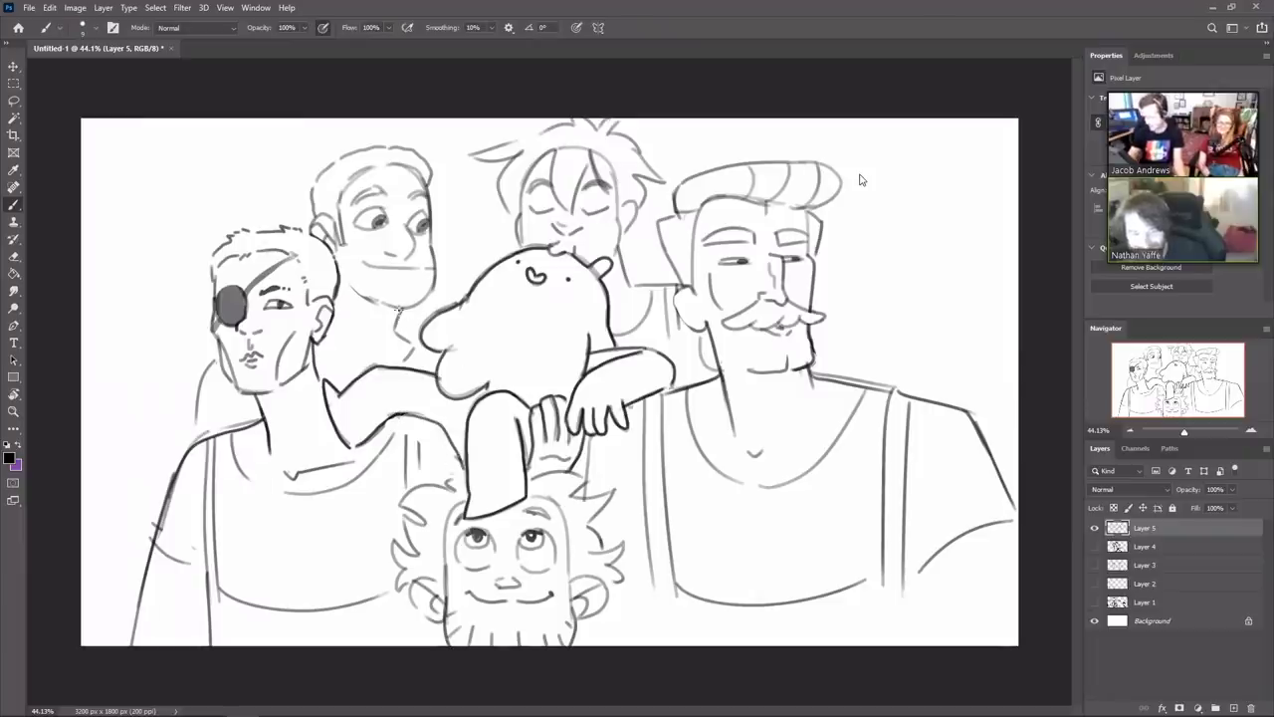
drag(213, 358, 196, 425)
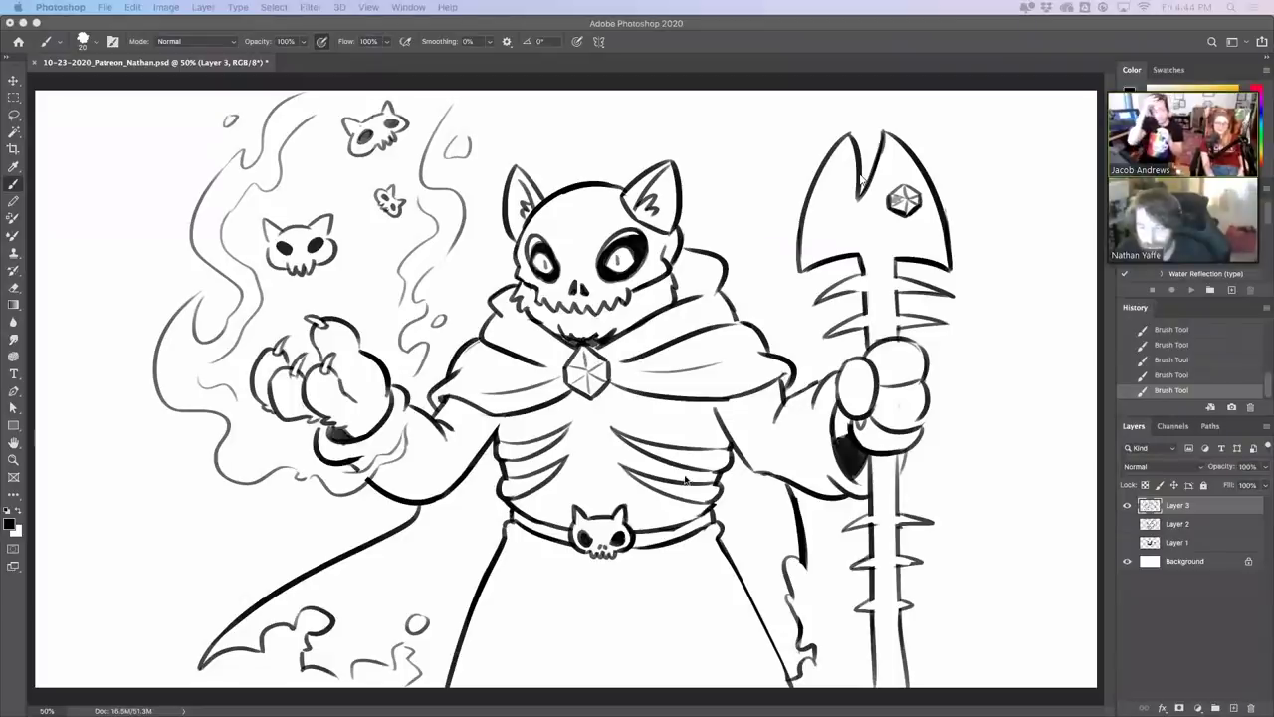
Hide the layer with the cat-skull sorcerer drawing and add a new blank layer above it
click(1126, 506)
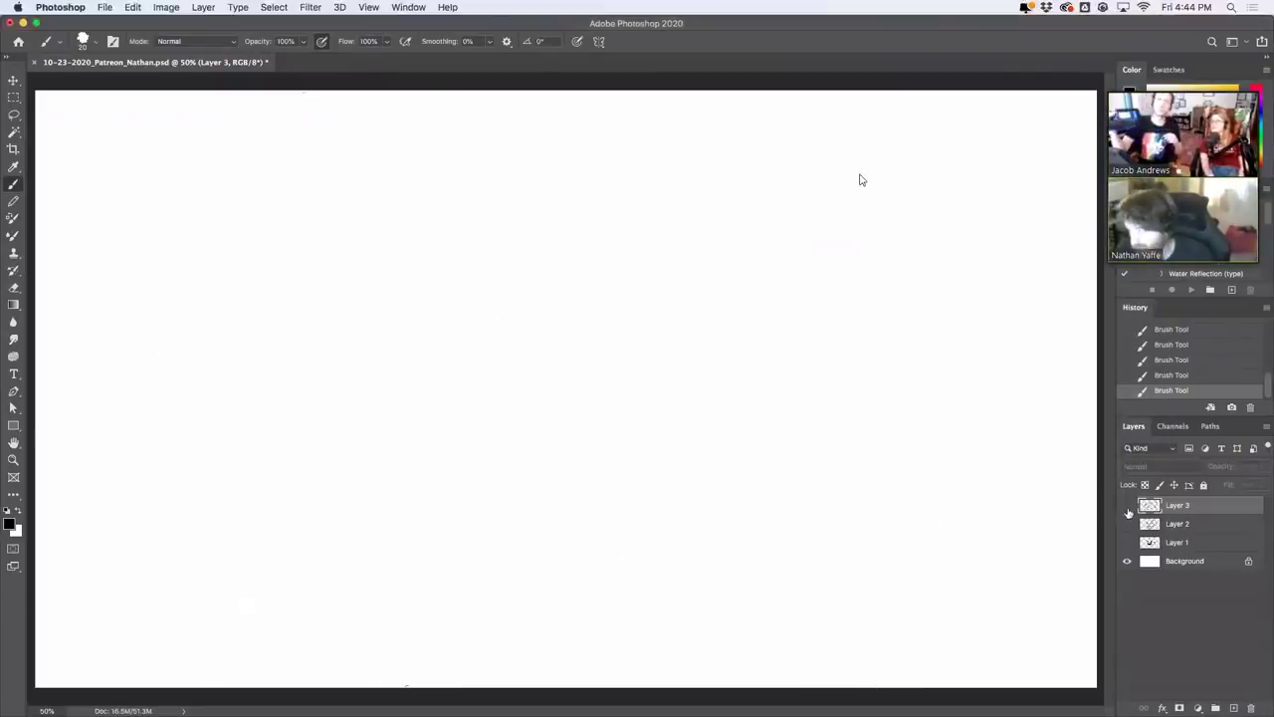
click(1129, 542)
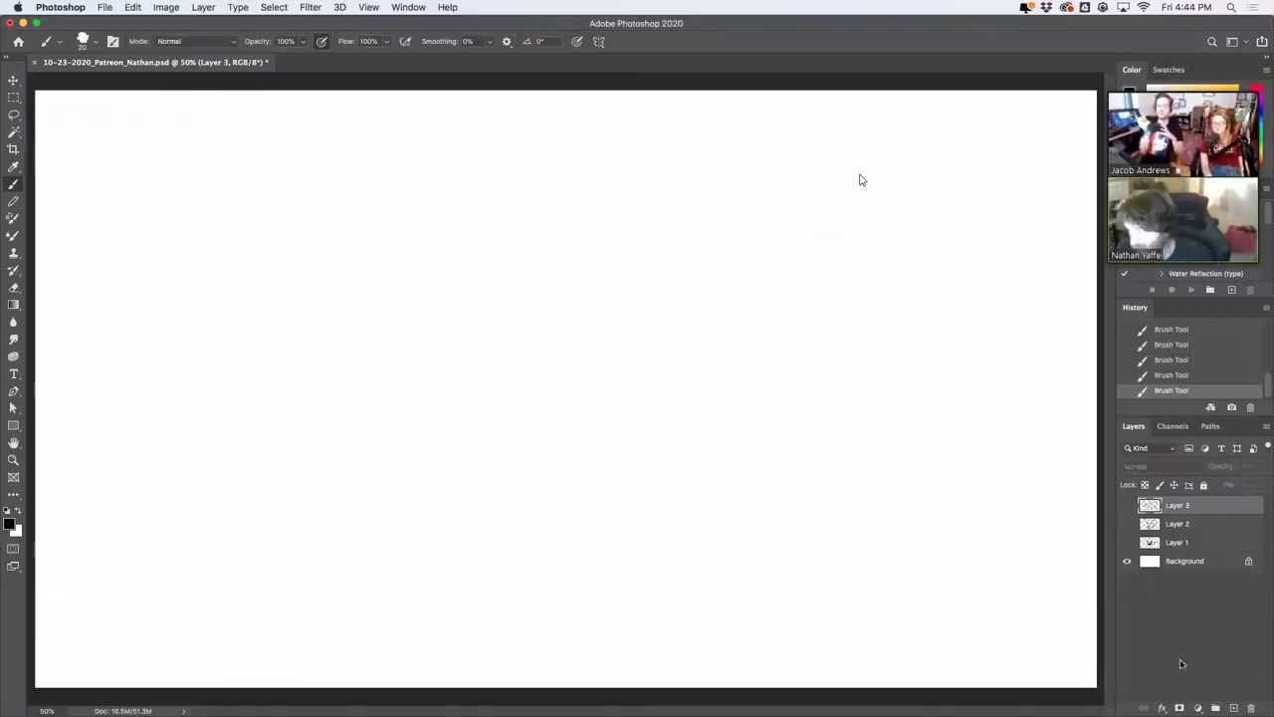
click(1233, 708)
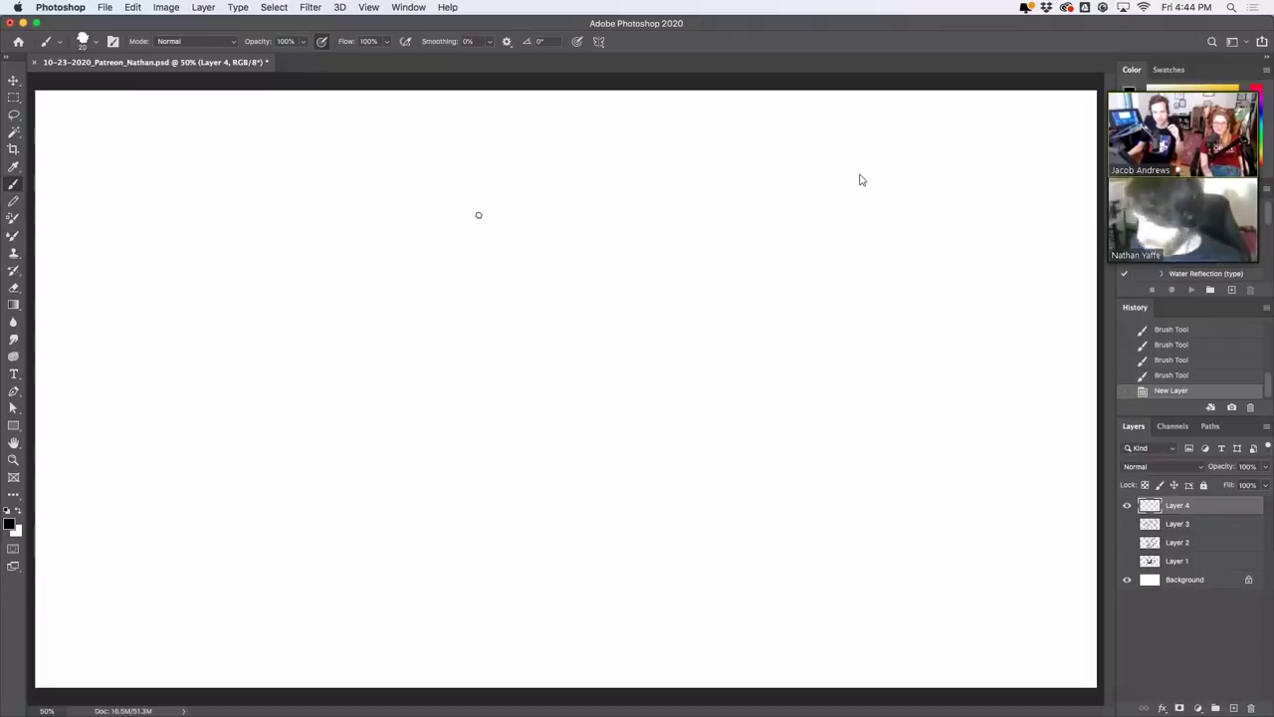
click(1127, 524)
click(1127, 525)
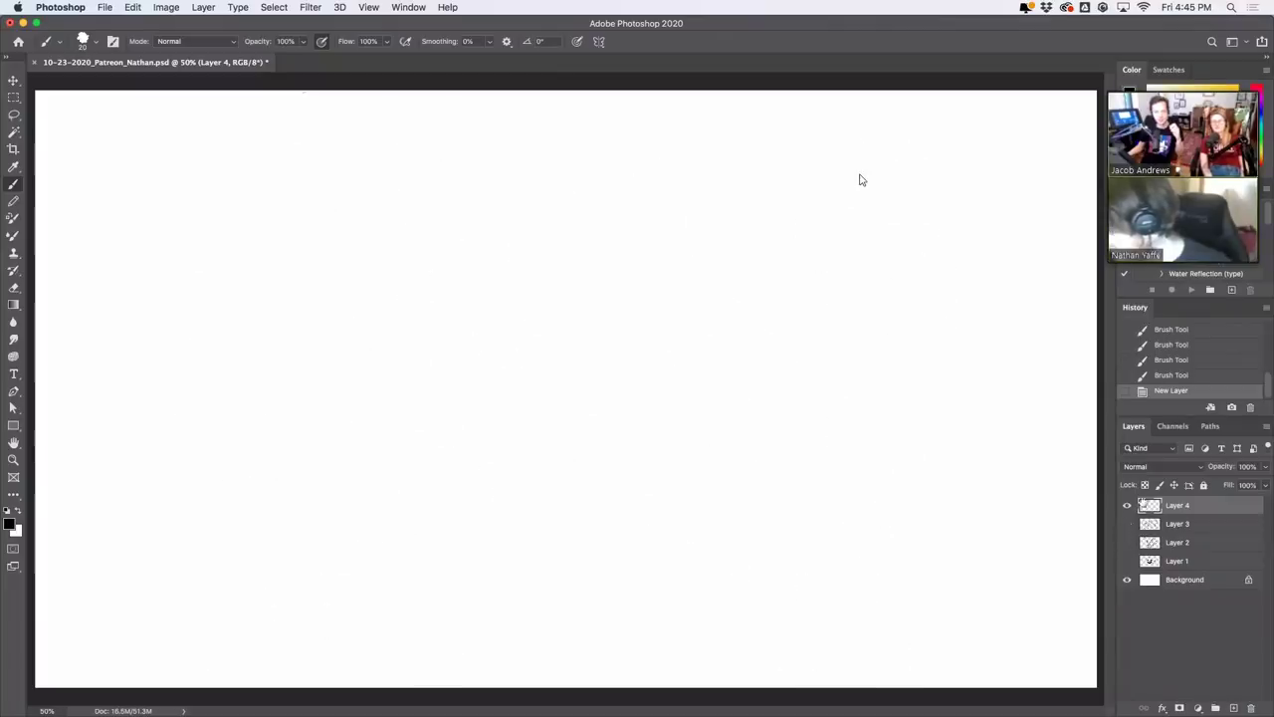
Draw a scalloped beard outline in the canvas's upper middle with a small smiling mouth and two dot eyes
mouse_move(654, 205)
mouse_down()
mouse_move(667, 266)
mouse_move(734, 282)
mouse_up()
key(super+z)
mouse_move(737, 281)
mouse_down()
mouse_move(770, 235)
mouse_move(760, 215)
mouse_move(696, 228)
mouse_move(713, 213)
mouse_move(705, 225)
mouse_up()
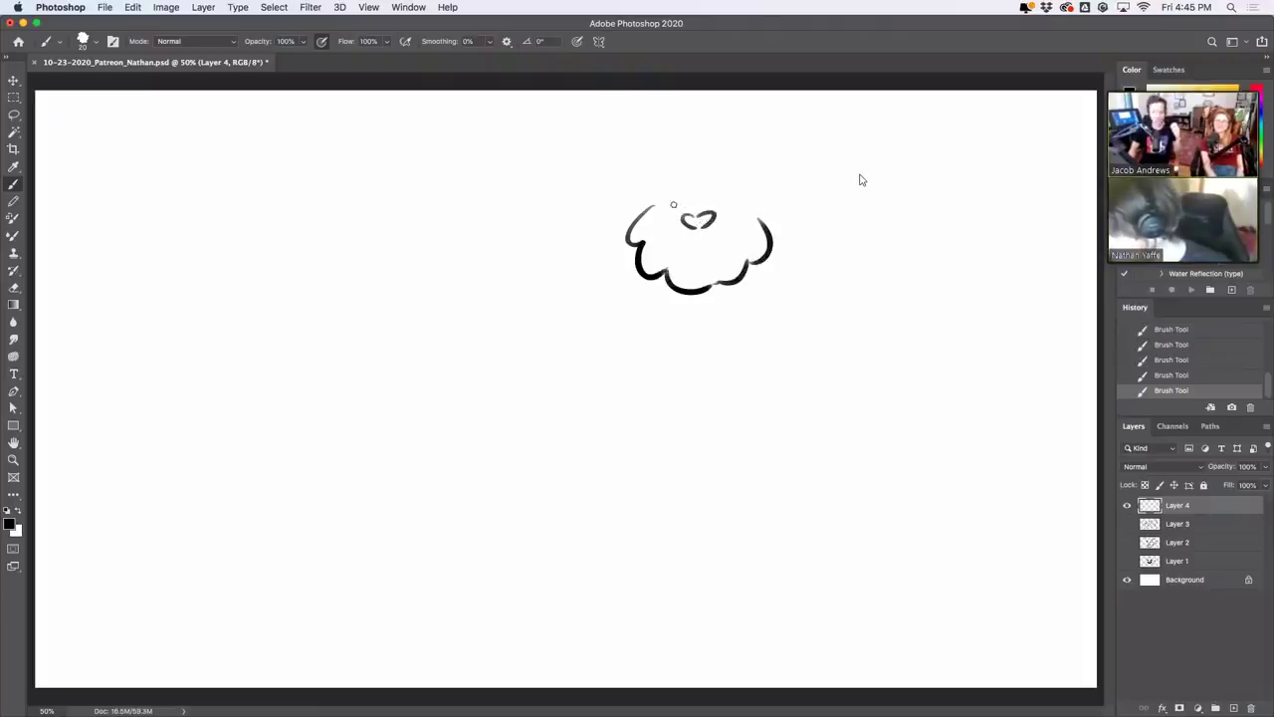
click(673, 206)
click(726, 207)
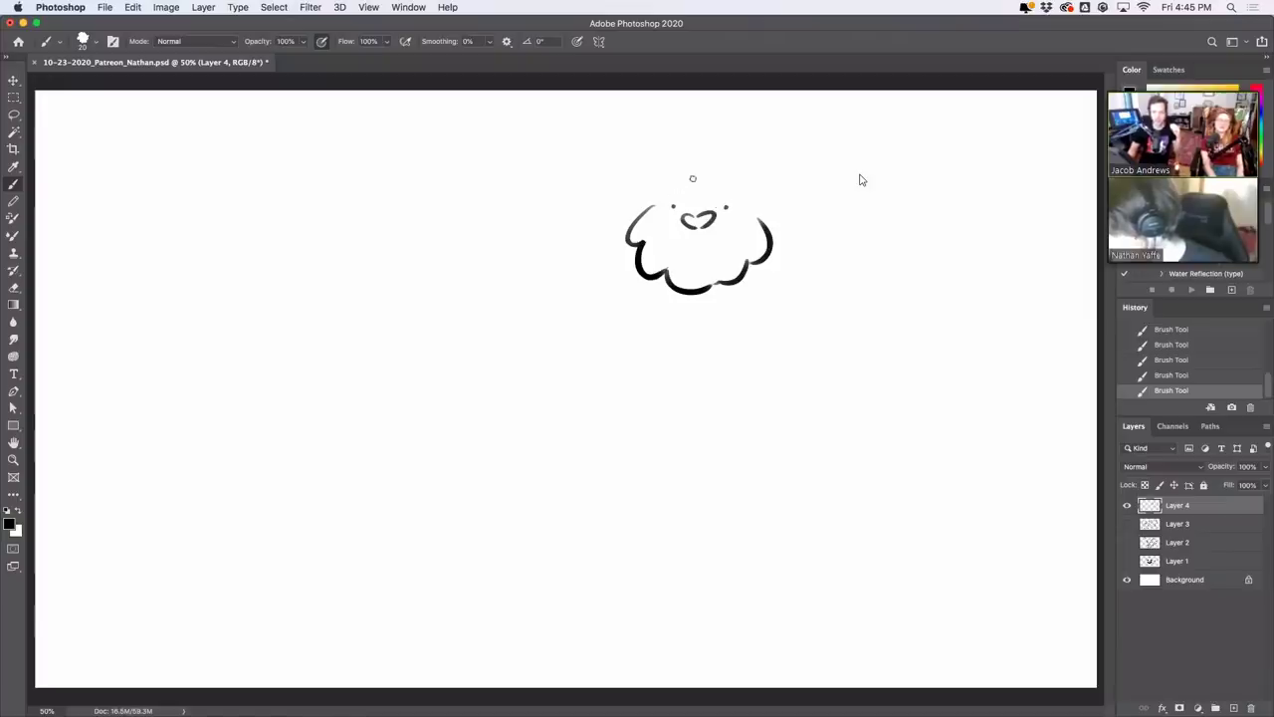
Draw the bearded head's hair with a small tuft on top, close its outline, and thicken the open mouth
mouse_move(692, 175)
mouse_down()
mouse_move(644, 198)
mouse_move(721, 165)
mouse_move(737, 176)
mouse_up()
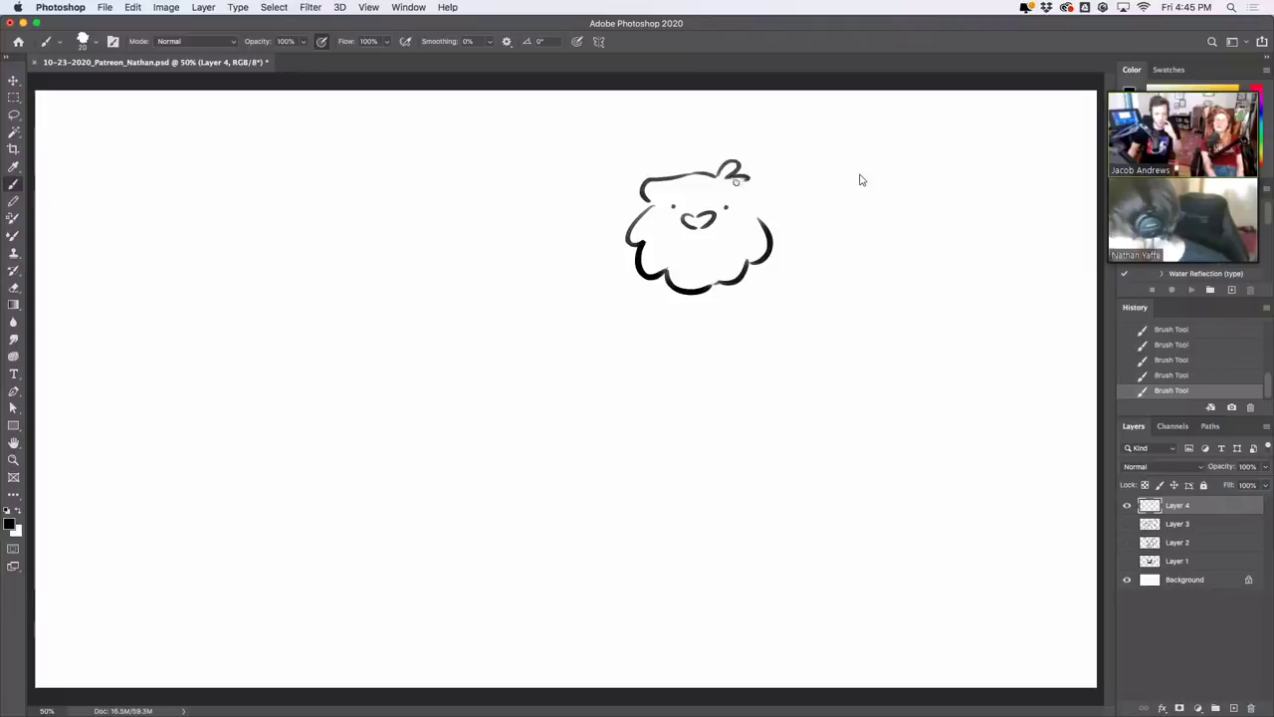
key(super+z)
drag(728, 176, 739, 181)
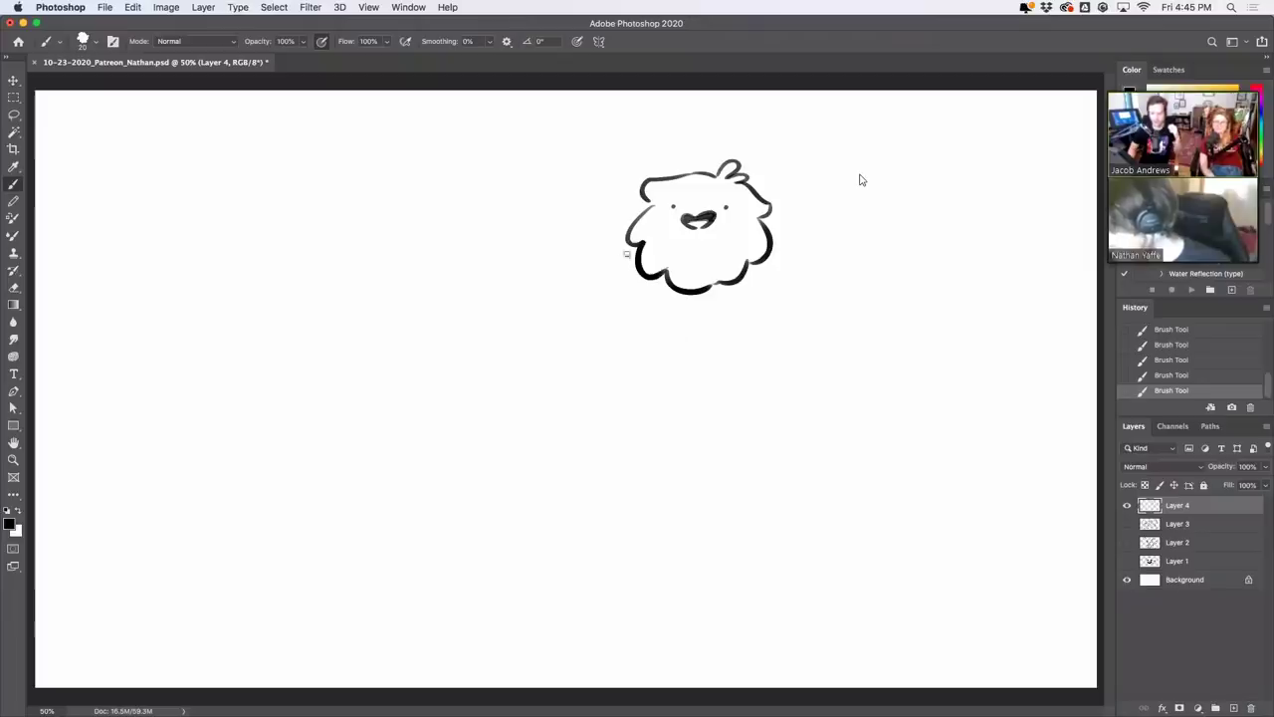
Draw the bearded man's neck and broad shoulders with collarbone lines and a vertical center chest line
key(ctrl+z)
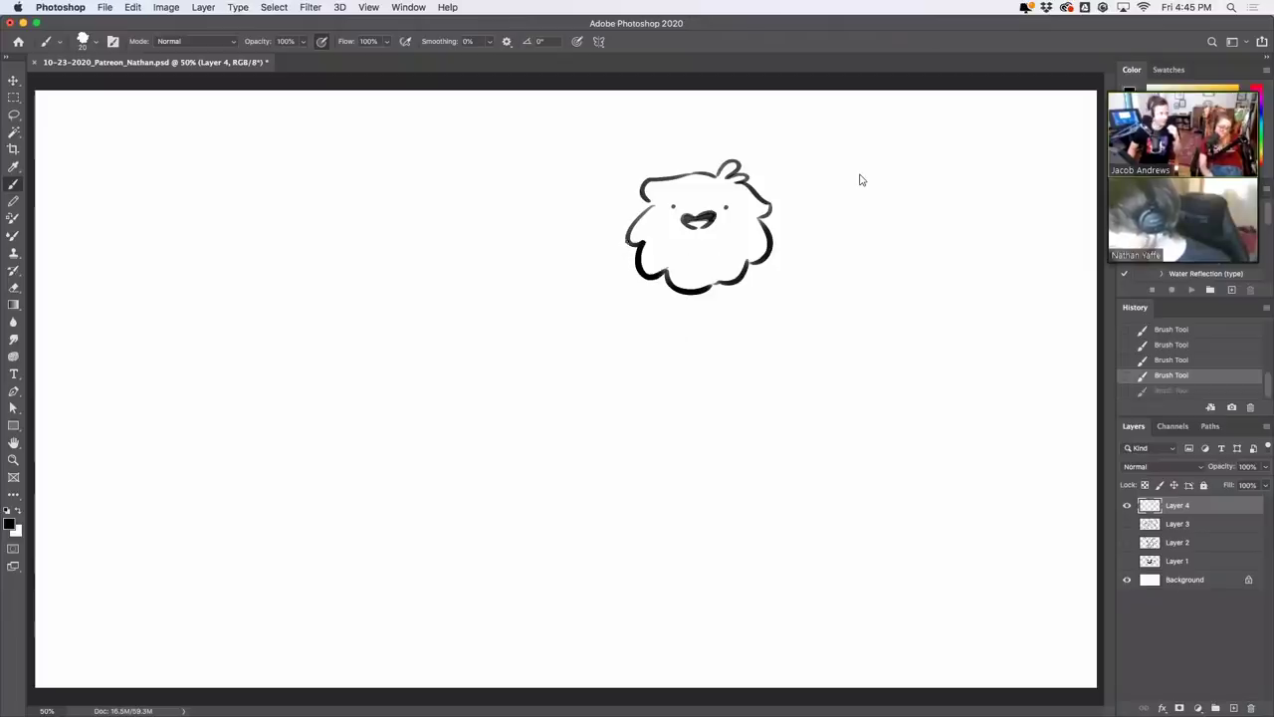
drag(627, 243, 595, 261)
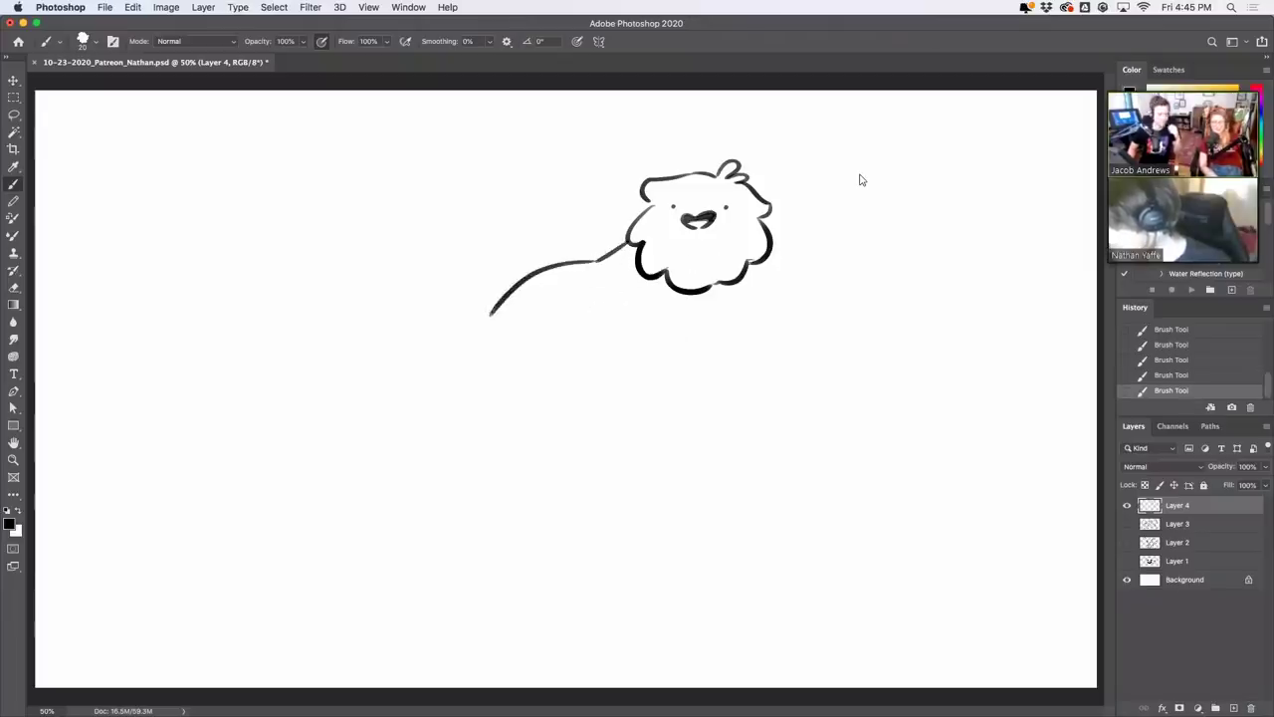
key(ctrl+z)
drag(772, 243, 812, 259)
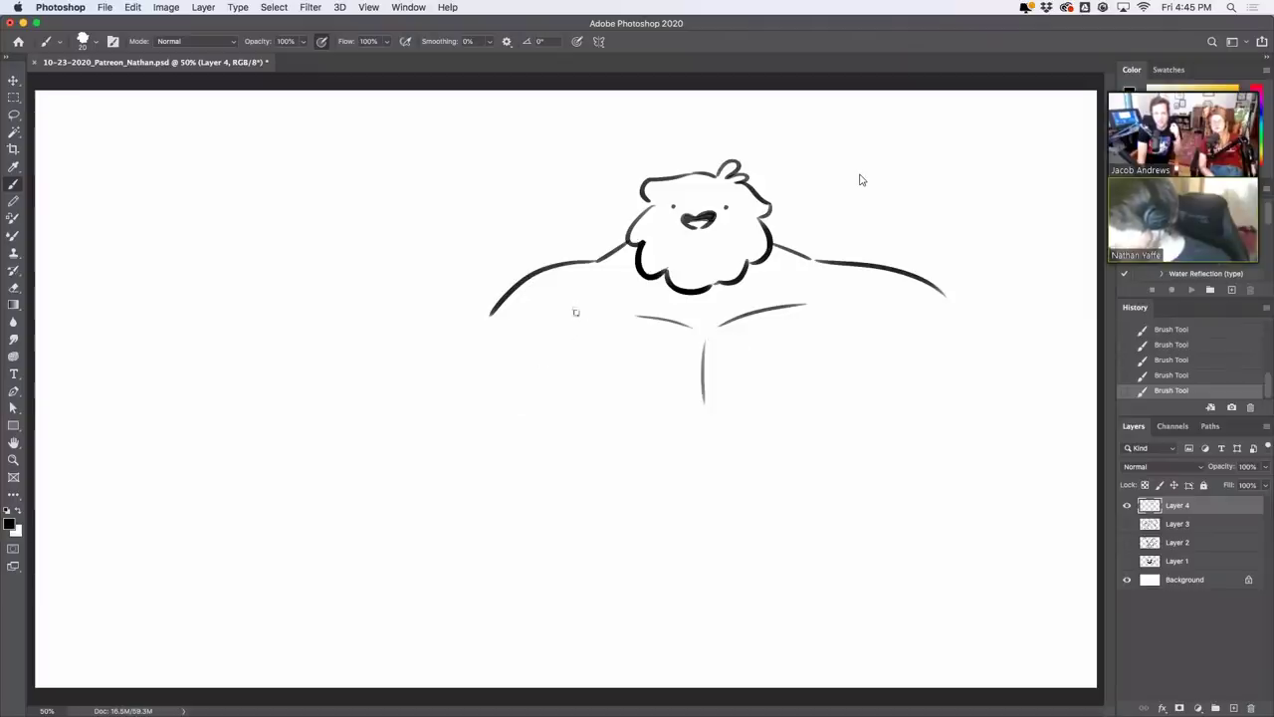
Draw the upper contour of the outstretched arm on the canvas's left, from the shoulder to the elbow crook and along the forearm
key(ctrl+z)
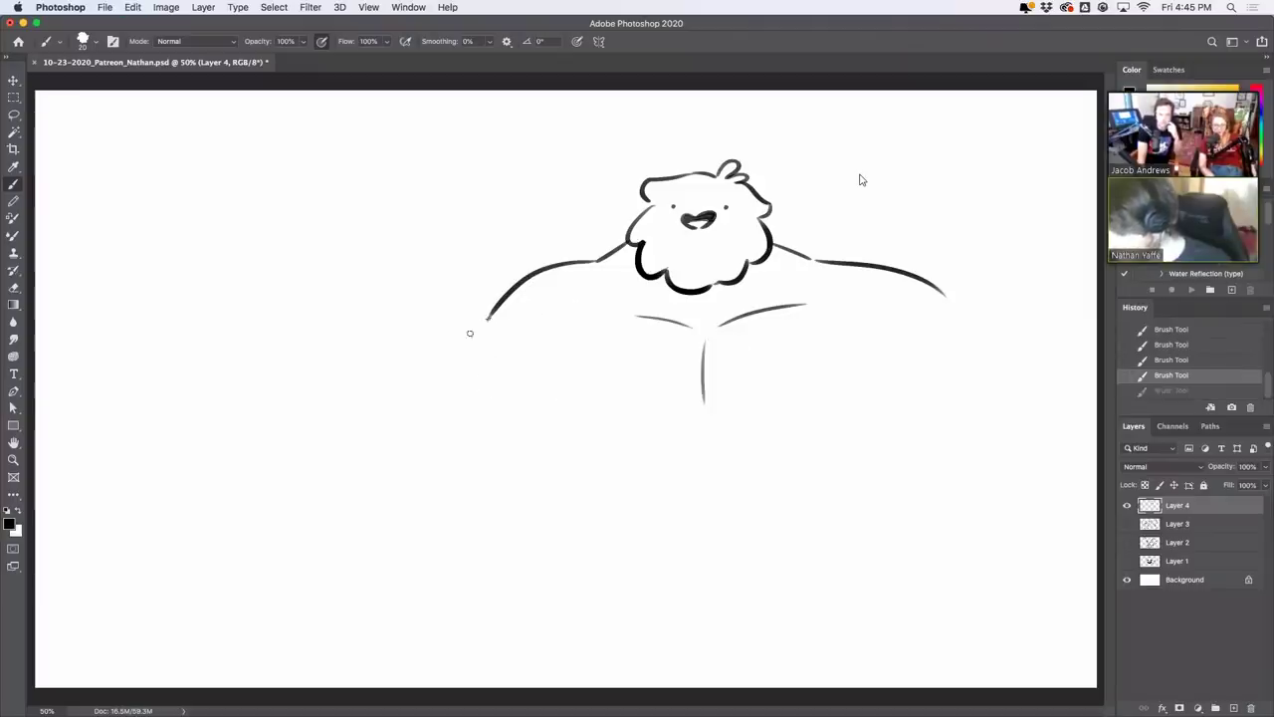
drag(487, 318, 394, 416)
key(ctrl+z)
drag(482, 322, 401, 408)
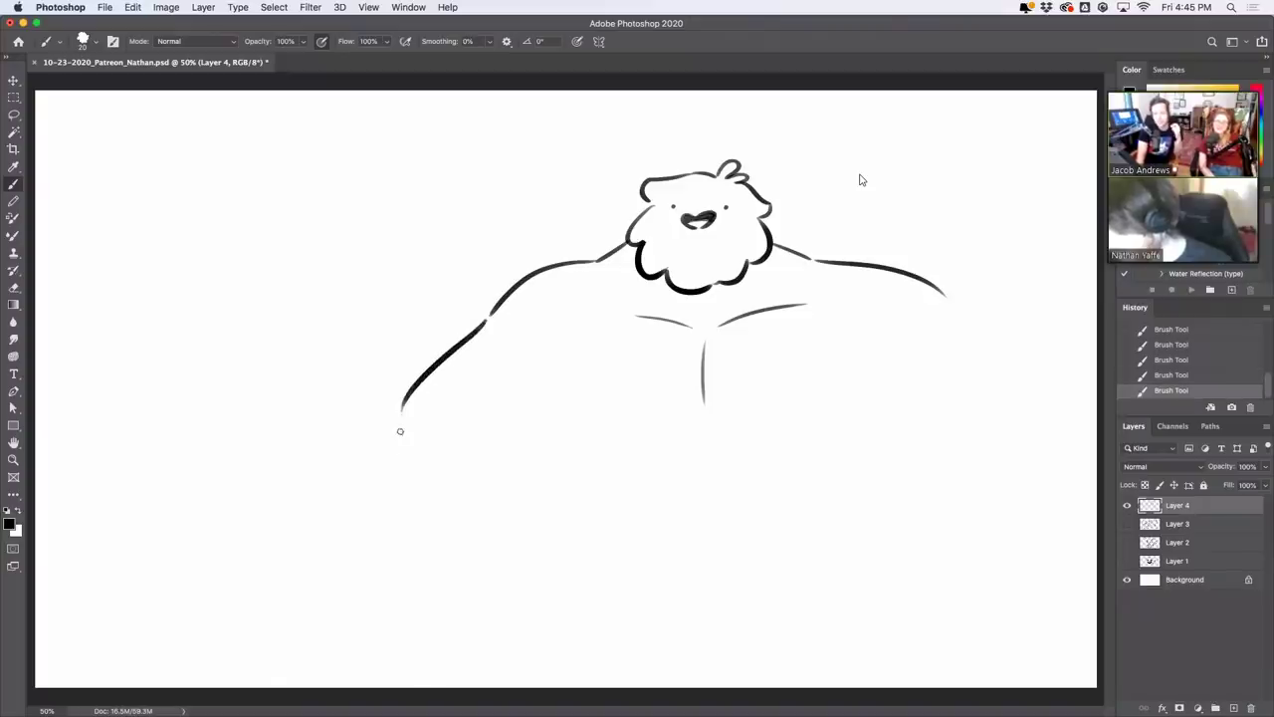
key(ctrl+z)
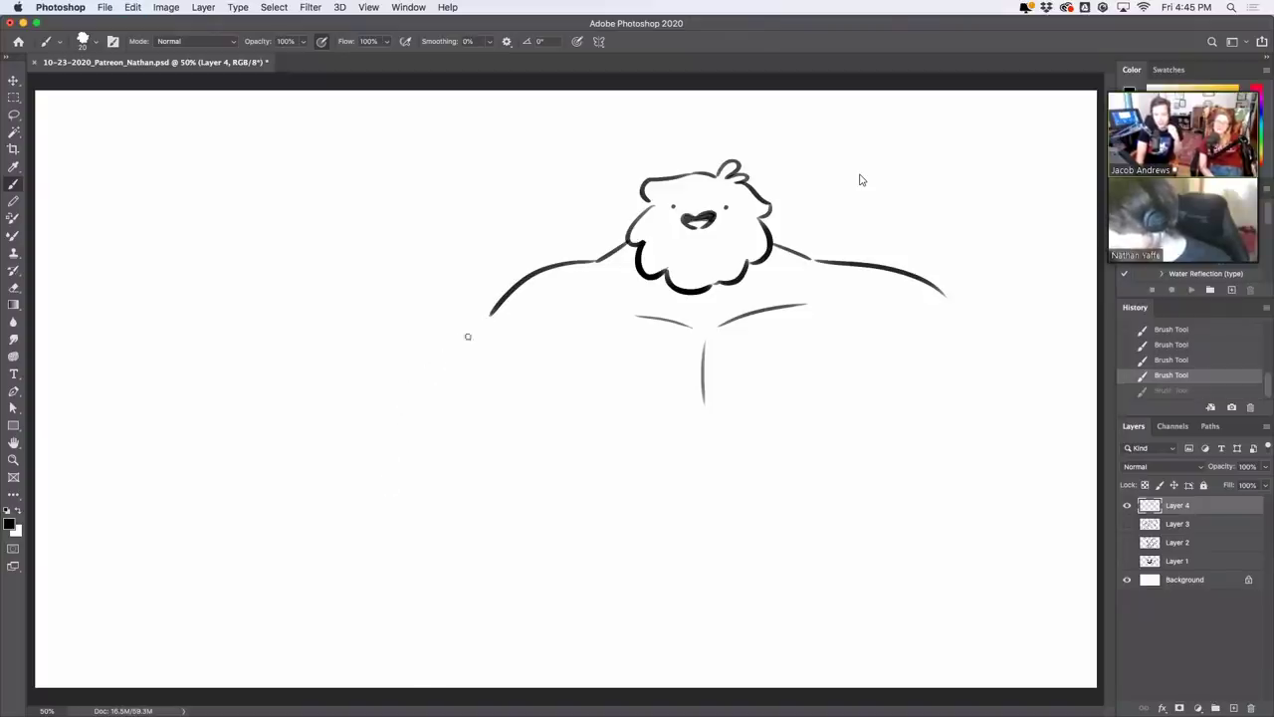
drag(478, 326, 414, 393)
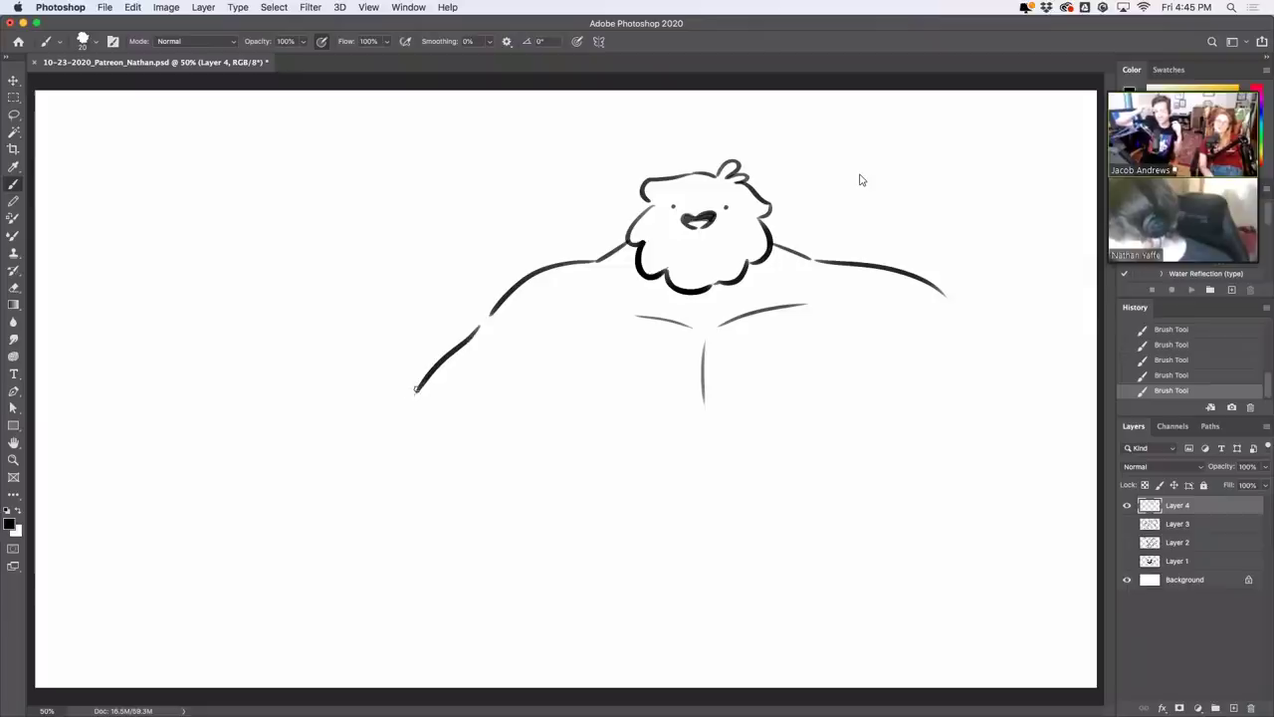
key(ctrl+z)
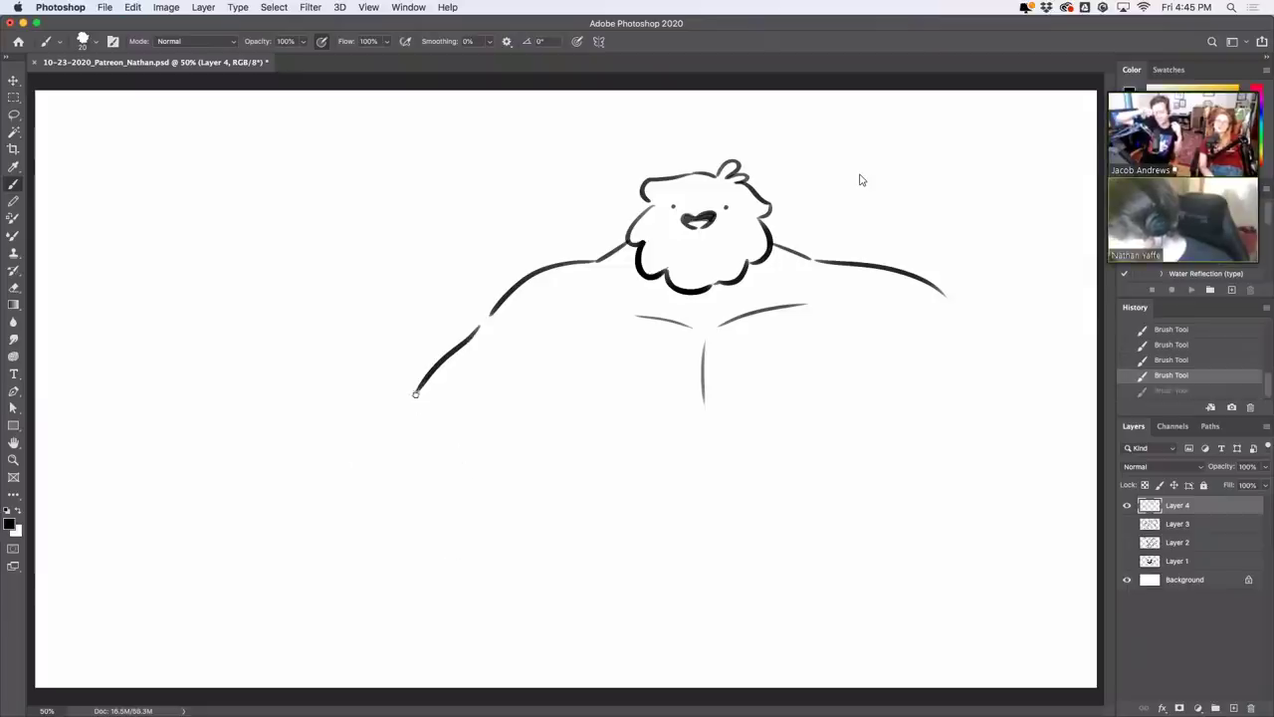
drag(314, 350, 417, 390)
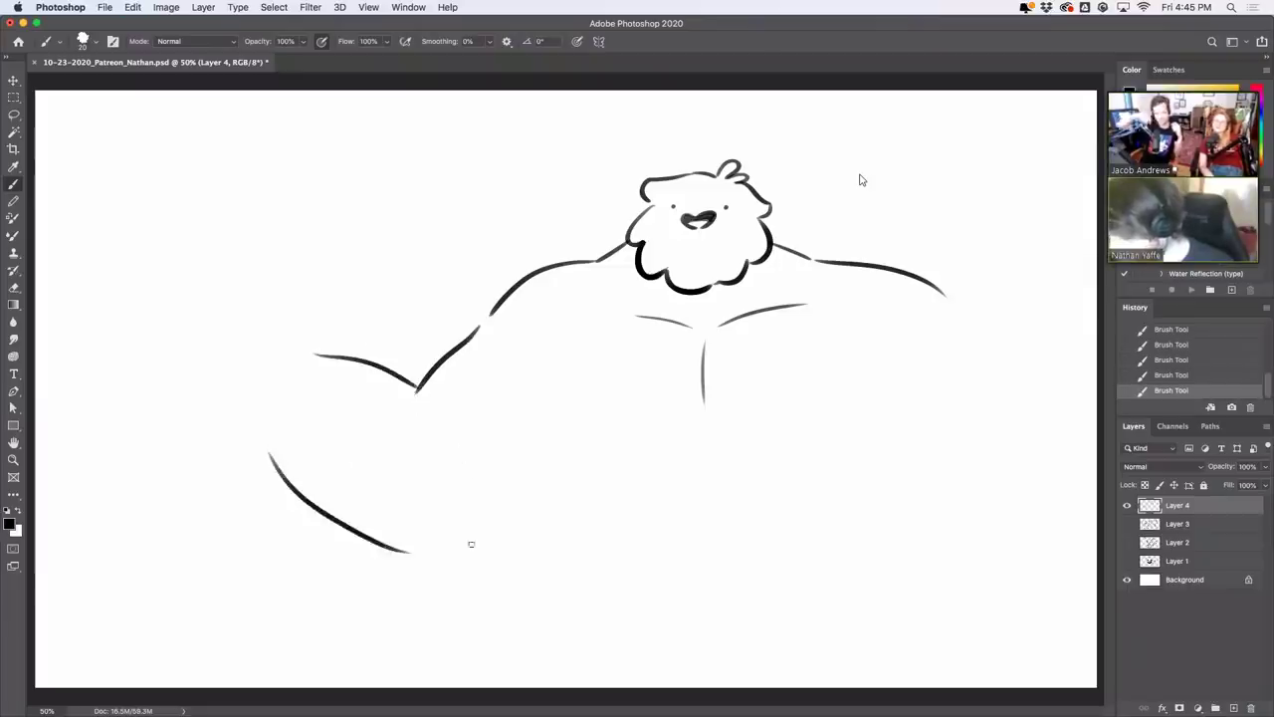
Draw the underside of the outstretched left-hand arm as two curved strokes, from below the forearm up to the armpit
key(ctrl+z)
drag(275, 479, 433, 541)
key(ctrl+z)
drag(273, 491, 429, 541)
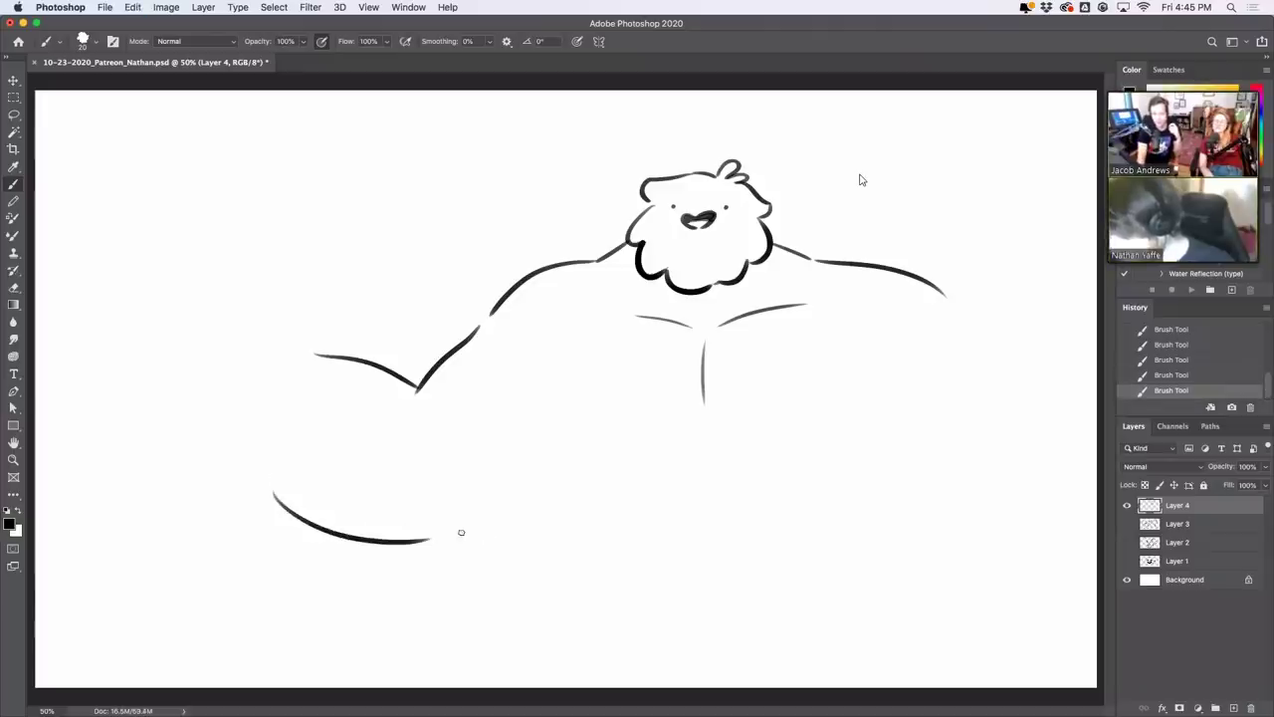
key(ctrl+z)
mouse_move(275, 506)
mouse_down()
mouse_move(443, 522)
mouse_move(559, 455)
mouse_up()
key(ctrl+z)
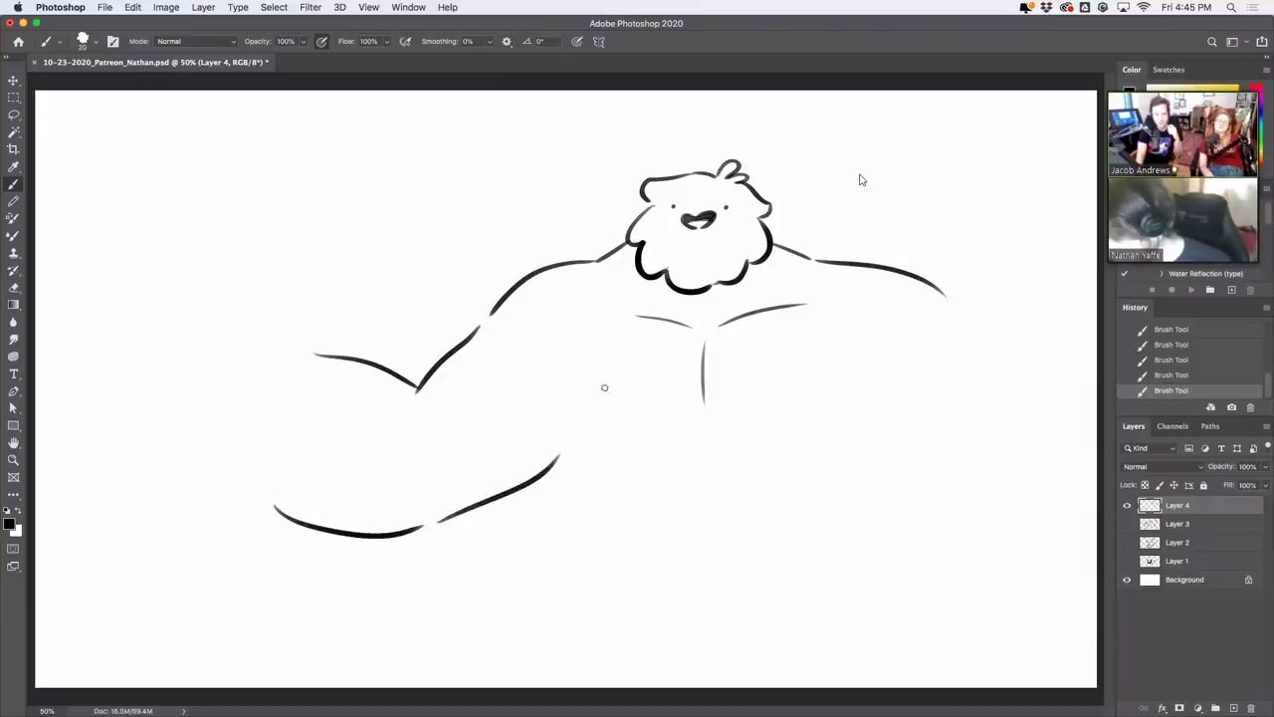
key(ctrl+z)
drag(434, 521, 529, 460)
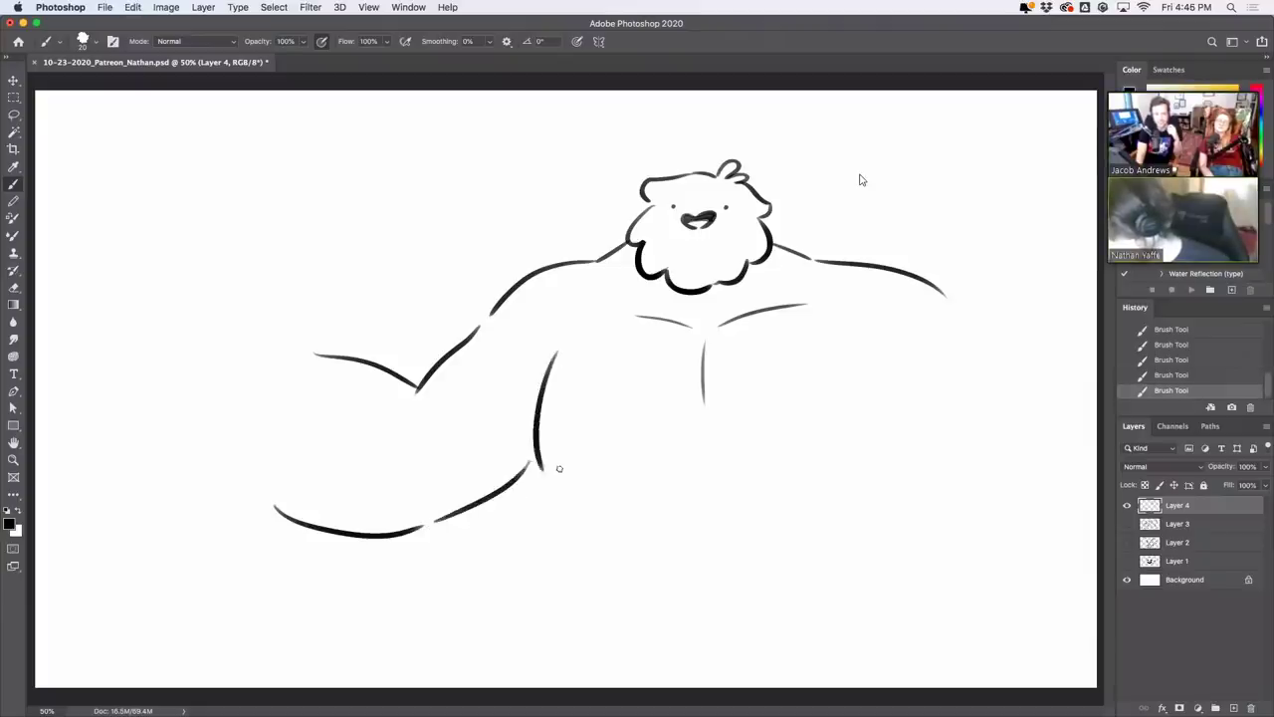
Draw the curved left side of the chest and two lines beneath the pectorals that meet below the center line
key(ctrl+z)
mouse_move(535, 366)
mouse_down()
mouse_move(545, 460)
mouse_move(668, 455)
mouse_up()
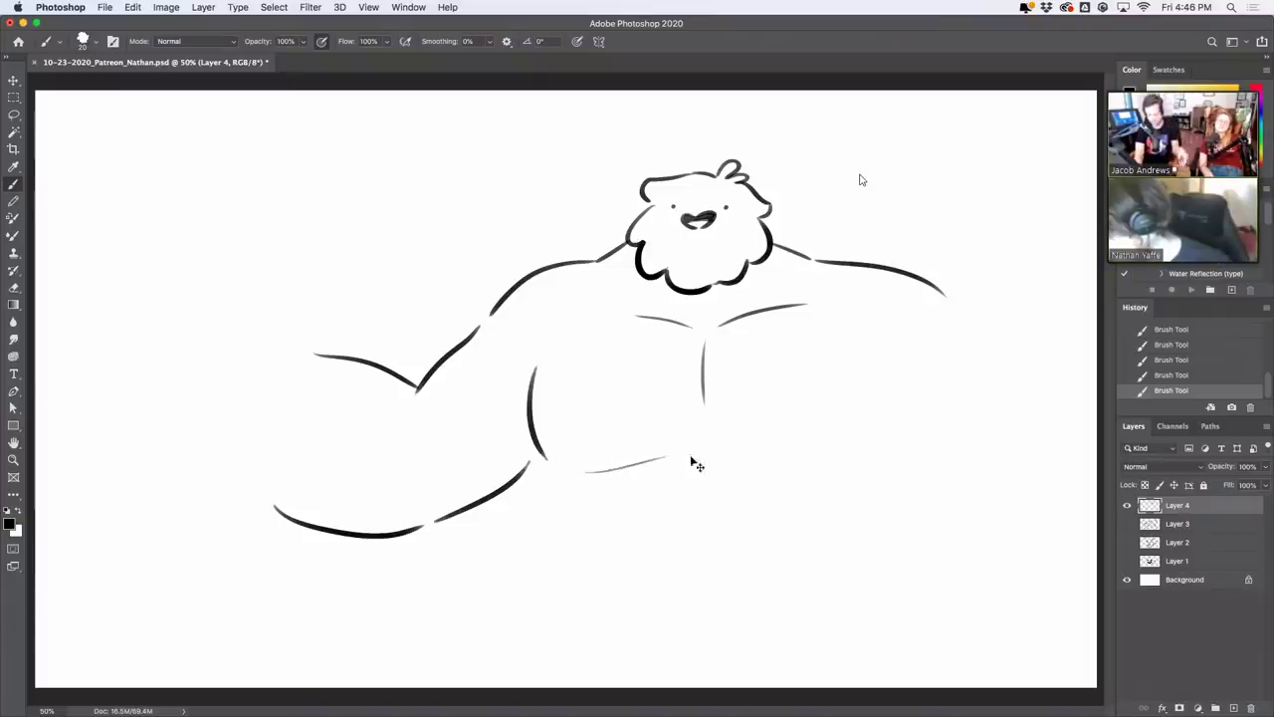
key(super+z)
drag(590, 474, 687, 435)
key(ctrl+z)
mouse_move(599, 474)
mouse_down()
mouse_move(700, 435)
mouse_move(864, 460)
mouse_up()
key(ctrl+z)
drag(709, 436, 858, 466)
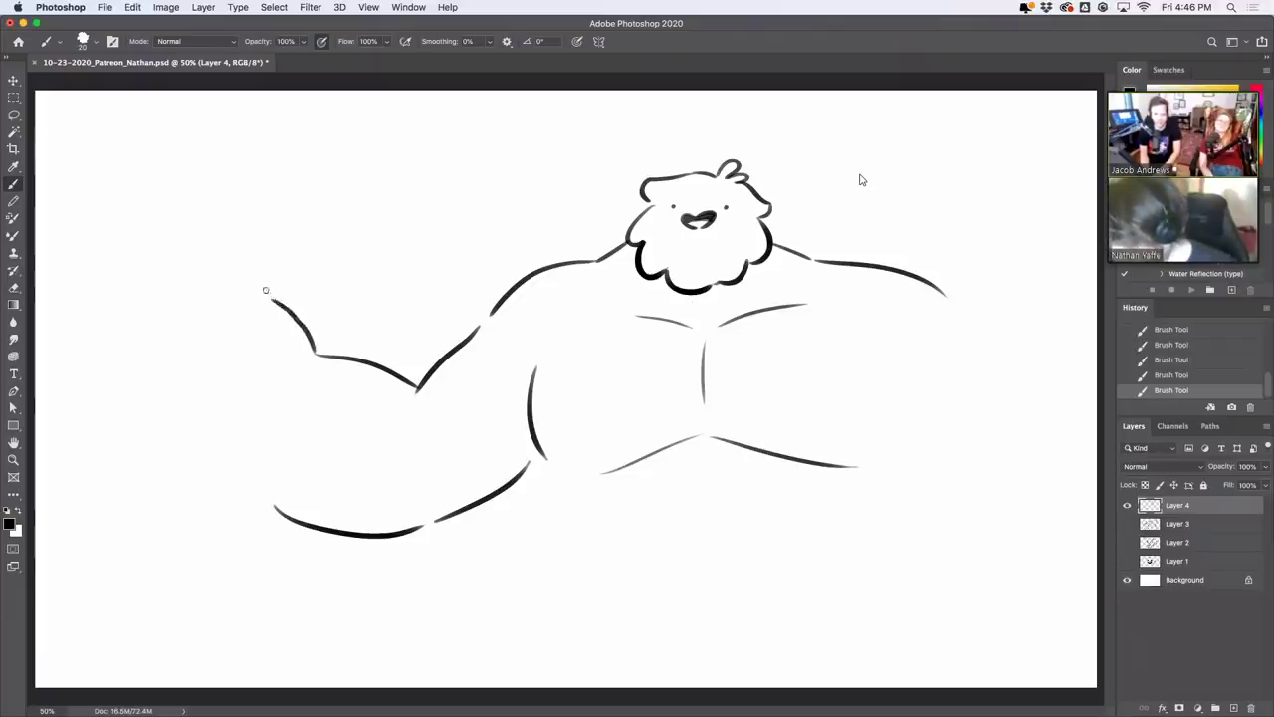
Draw a raised thumb at the end of the left-hand forearm, with a short palm line beneath it
key(super+z)
drag(317, 353, 273, 293)
key(super+z)
key(ctrl+z)
mouse_move(315, 356)
mouse_down()
mouse_move(267, 263)
mouse_move(251, 321)
mouse_up()
key(super+z)
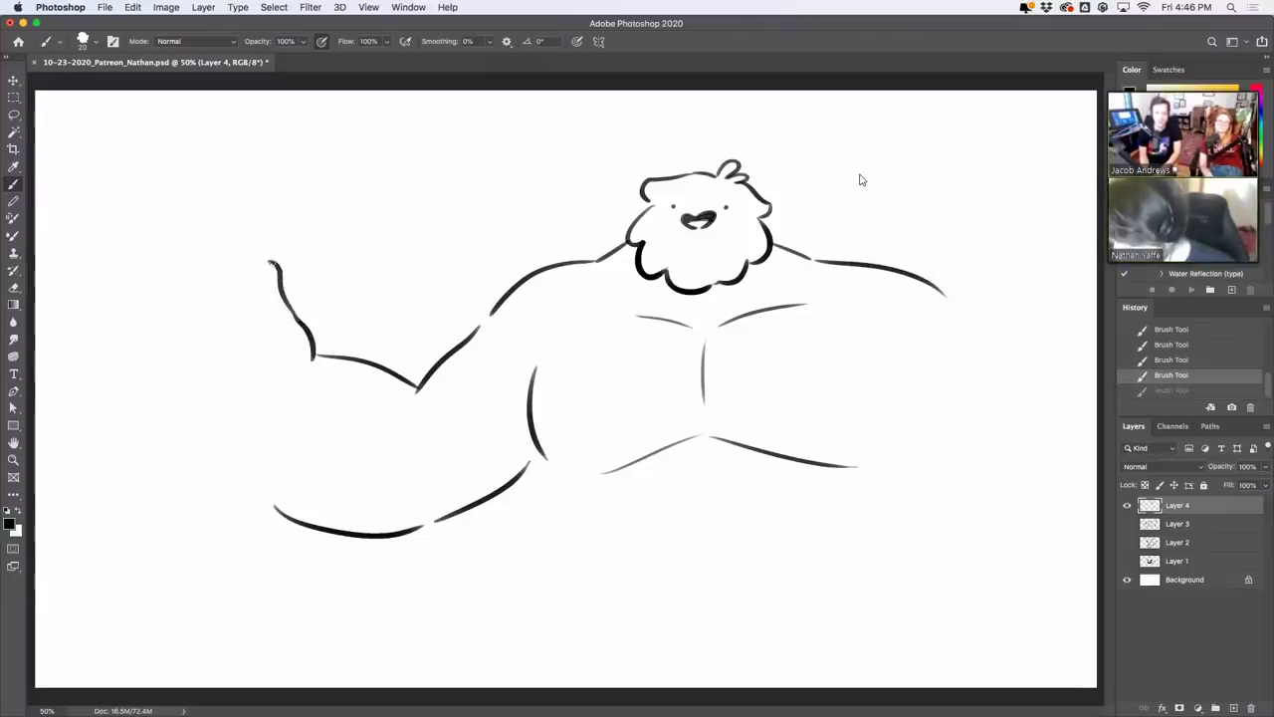
mouse_move(275, 264)
mouse_down()
mouse_move(238, 305)
mouse_move(249, 388)
mouse_up()
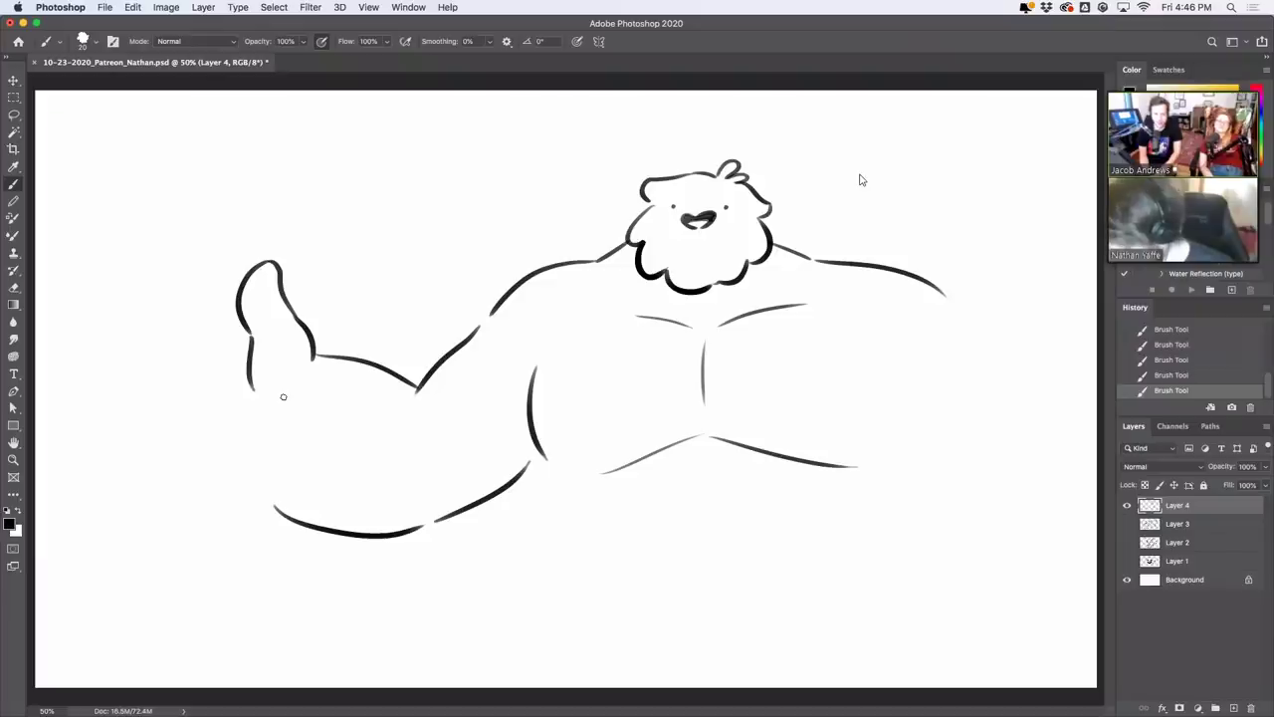
Draw the index and middle fingers of the open hand, reaching out toward the canvas's left edge
mouse_move(236, 299)
mouse_down()
mouse_move(149, 253)
mouse_move(118, 275)
mouse_up()
key(super+z)
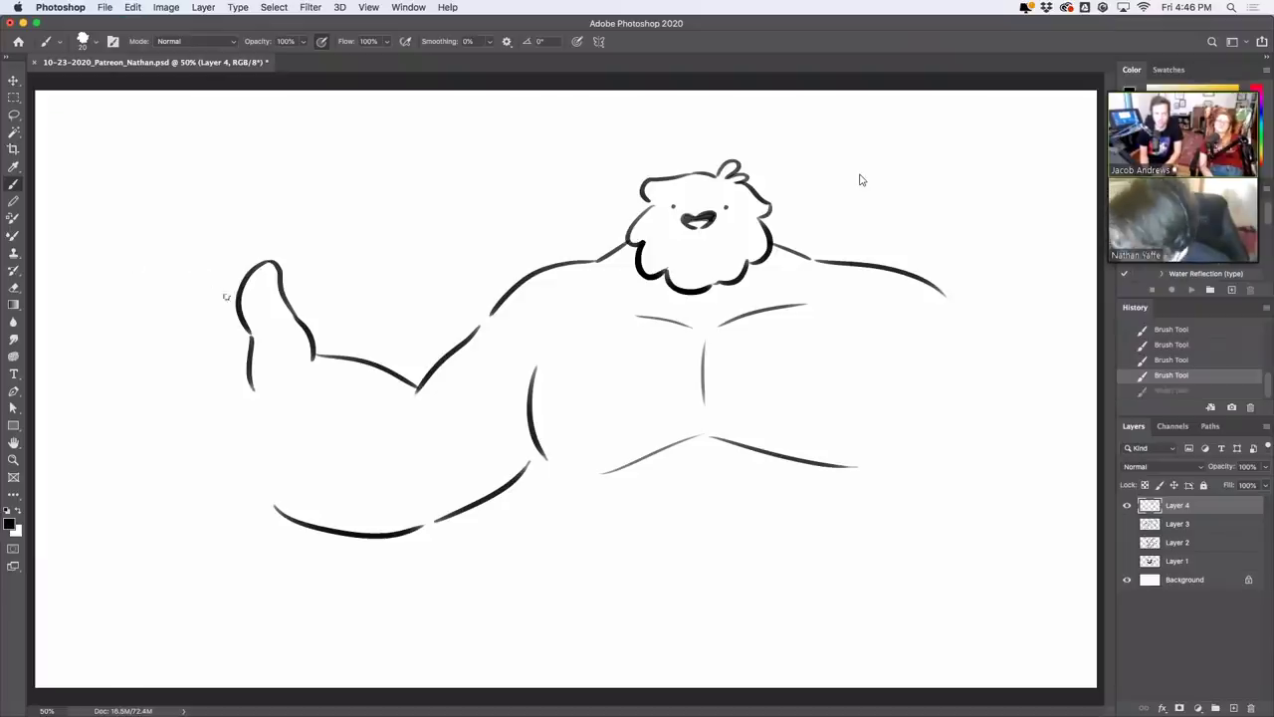
drag(235, 298, 136, 261)
key(ctrl+z)
mouse_move(235, 296)
mouse_down()
mouse_move(122, 227)
mouse_move(122, 266)
mouse_move(174, 300)
mouse_move(116, 305)
mouse_move(100, 362)
mouse_up()
key(ctrl+z)
mouse_move(175, 301)
mouse_down()
mouse_move(127, 303)
mouse_move(114, 357)
mouse_move(77, 347)
mouse_move(136, 349)
mouse_move(164, 384)
mouse_up()
key(b)
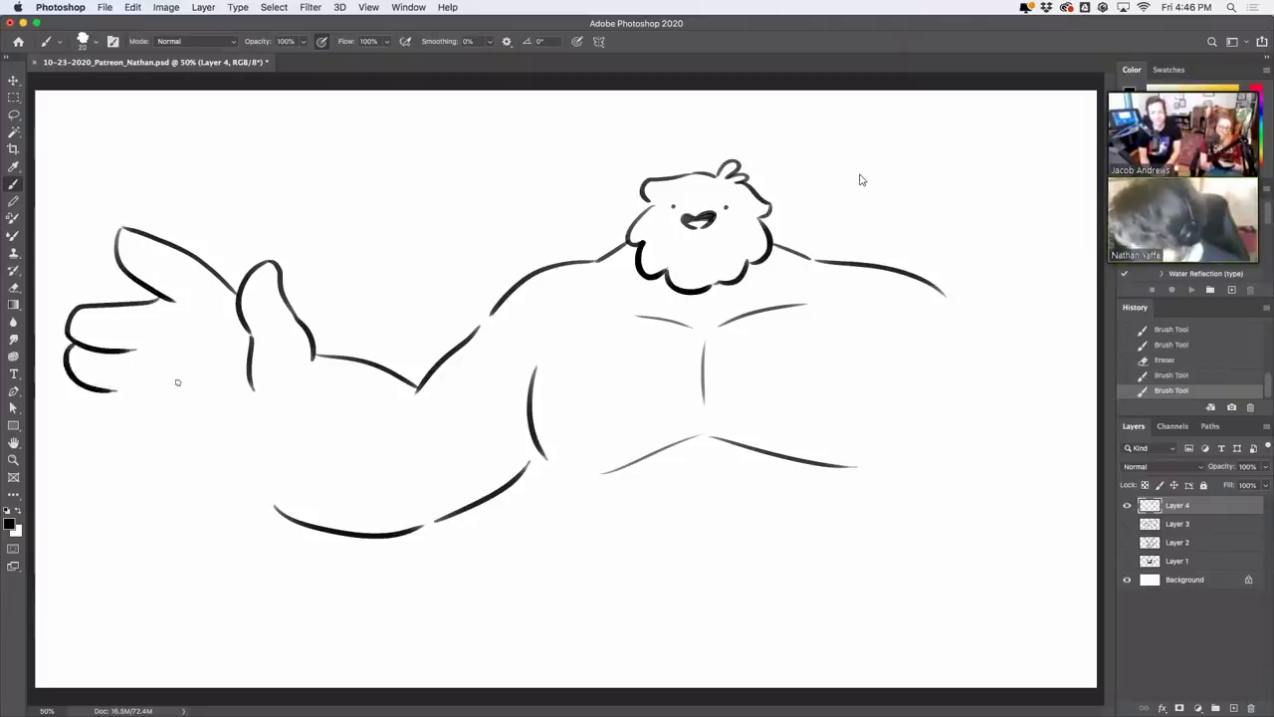
Draw the ring finger of the open hand and extend the lines between the fingers into the palm
key(super+z)
mouse_move(70, 343)
mouse_down()
mouse_move(75, 364)
mouse_move(146, 397)
mouse_up()
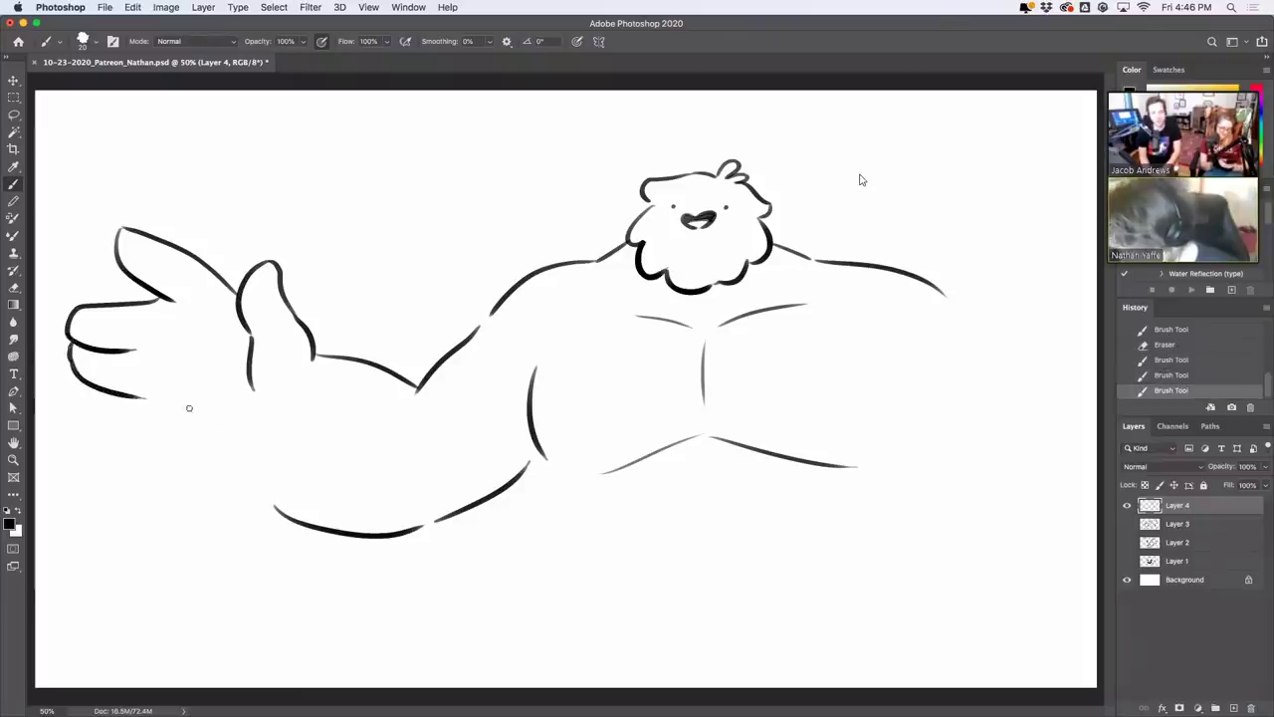
key(ctrl+z)
drag(131, 350, 194, 354)
key(super+z)
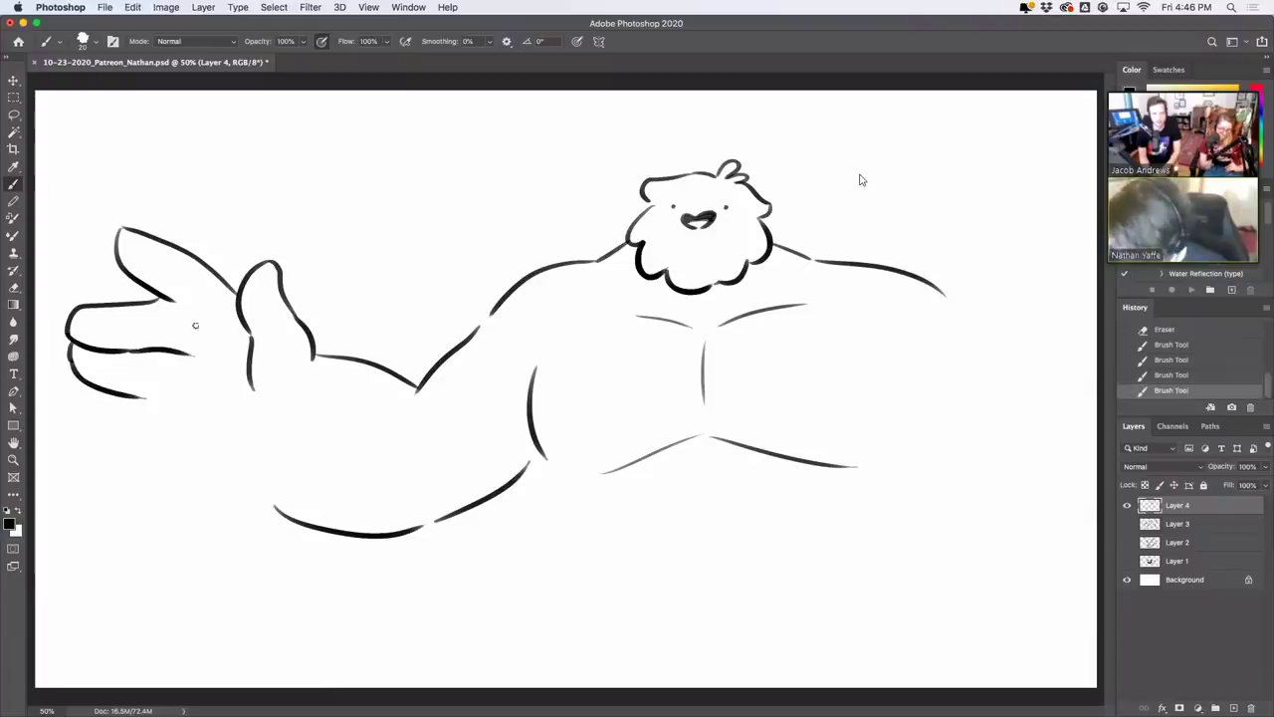
key(super+z)
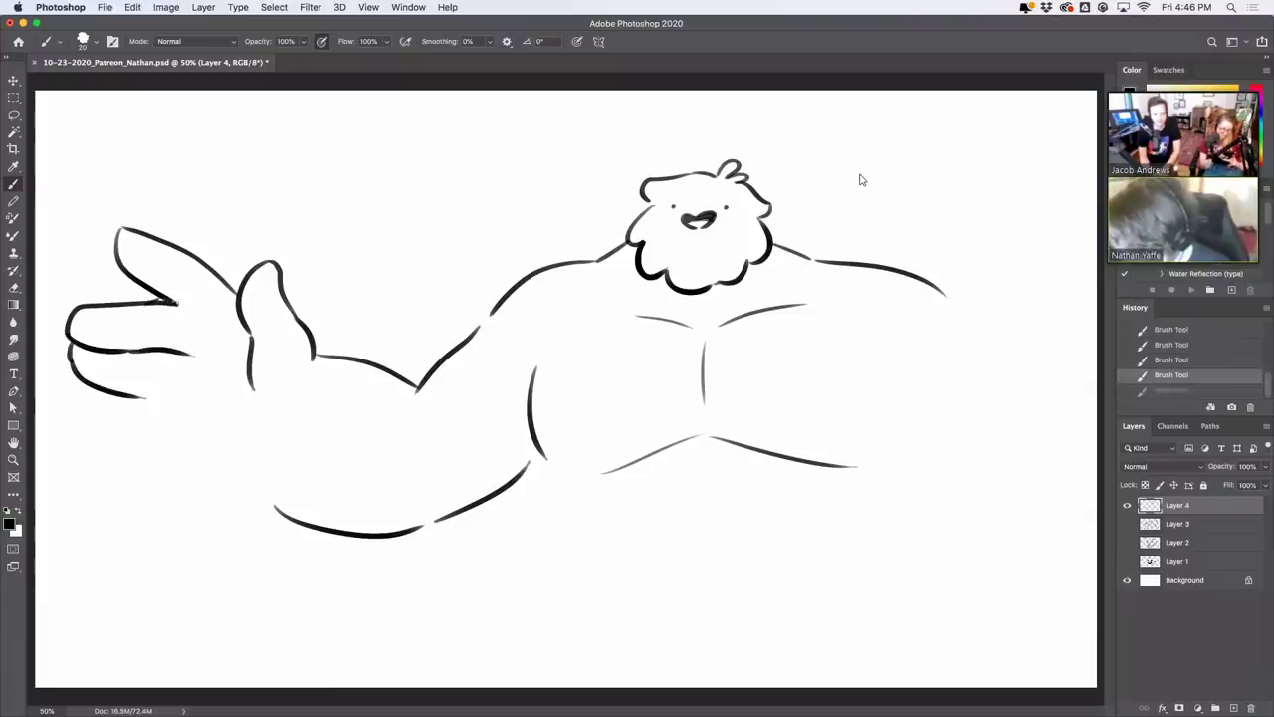
drag(164, 298, 212, 331)
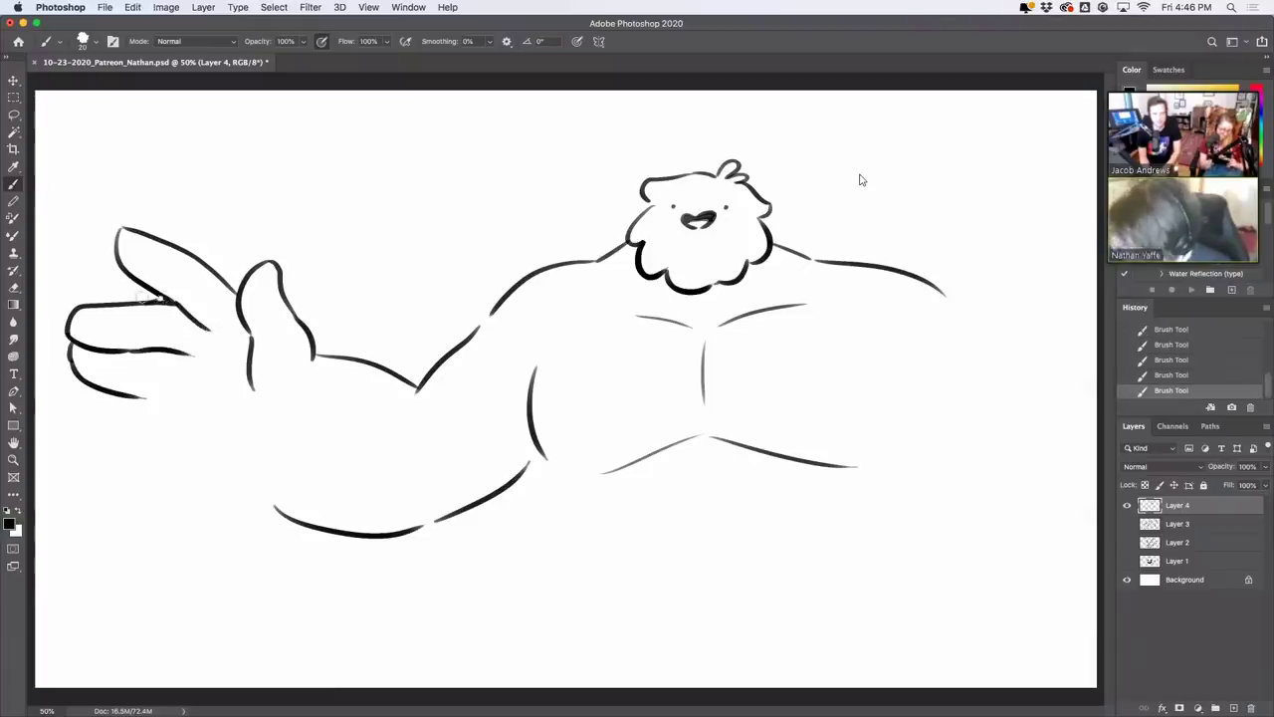
drag(161, 298, 142, 297)
Draw the little finger, a short crease across the palm, and the palm's lower edge down to the wrist
mouse_move(203, 348)
mouse_down()
mouse_move(170, 397)
mouse_move(94, 404)
mouse_move(112, 433)
mouse_move(158, 439)
mouse_move(313, 525)
mouse_up()
key(super+z)
key(super+z)
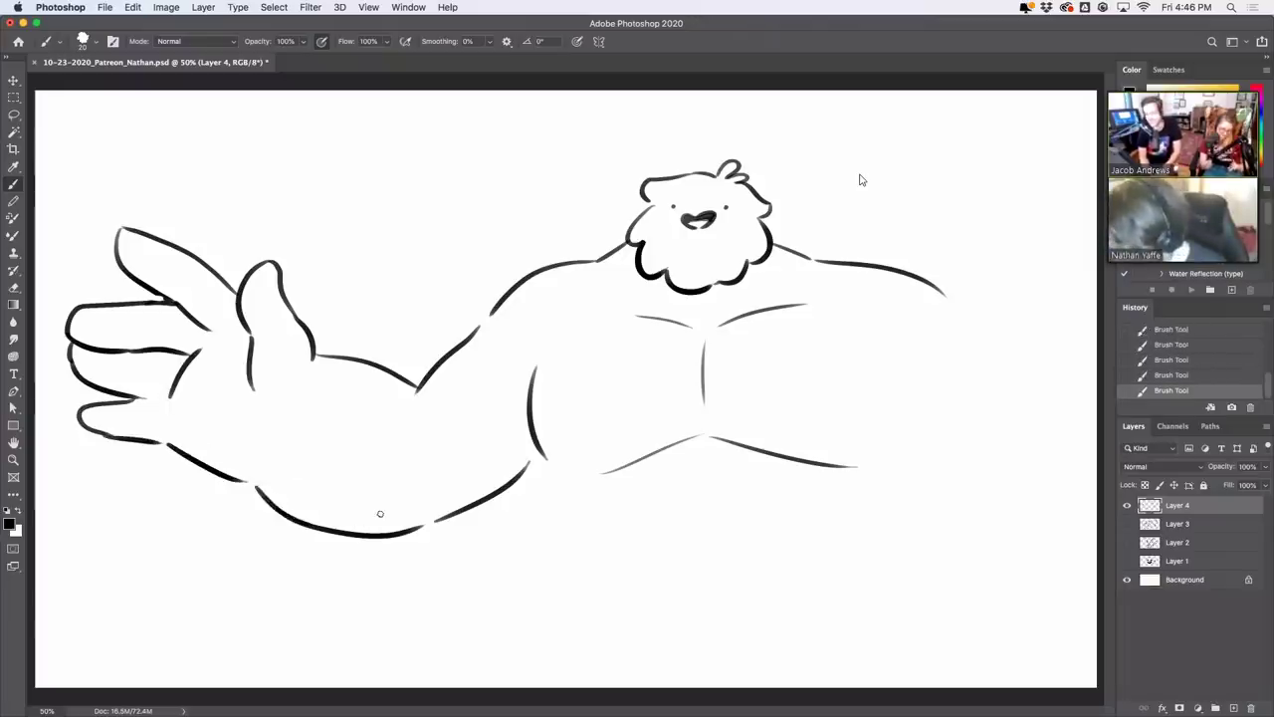
Redraw the left-hand forearm's underside as a flatter curve and close the gap in the upper-arm and shoulder outline
key(super+z)
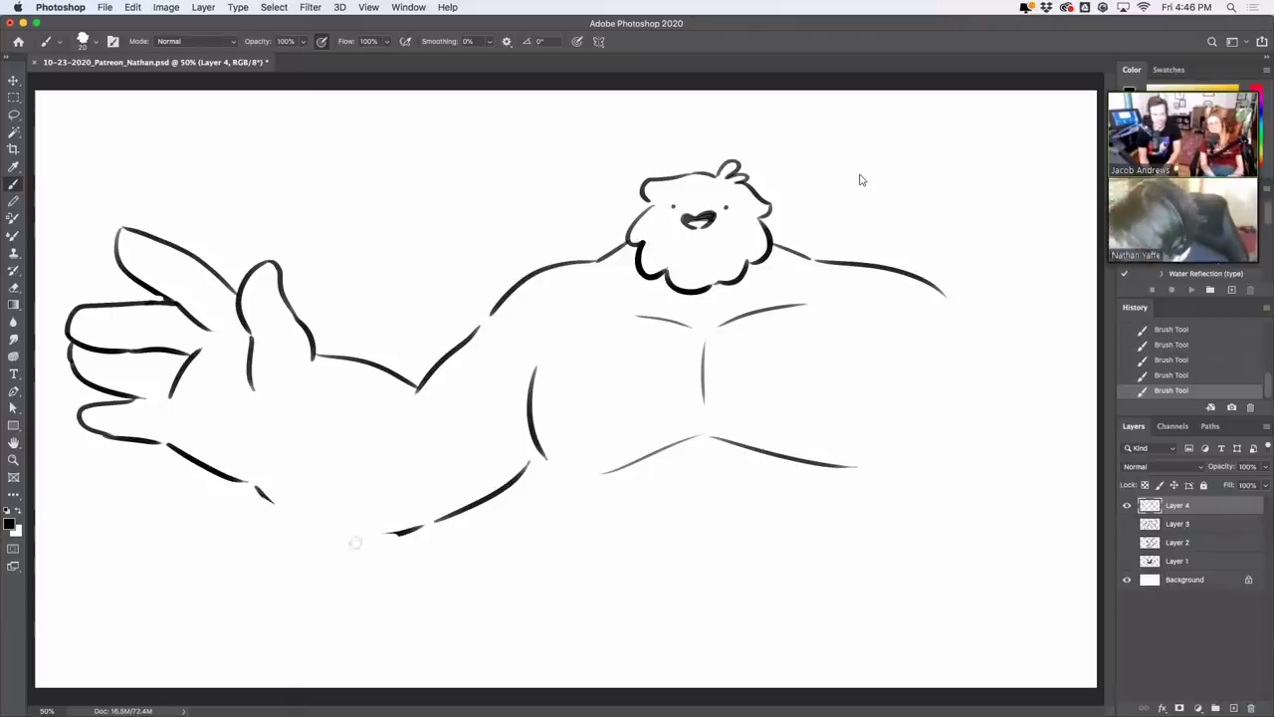
drag(257, 487, 421, 526)
key(super+z)
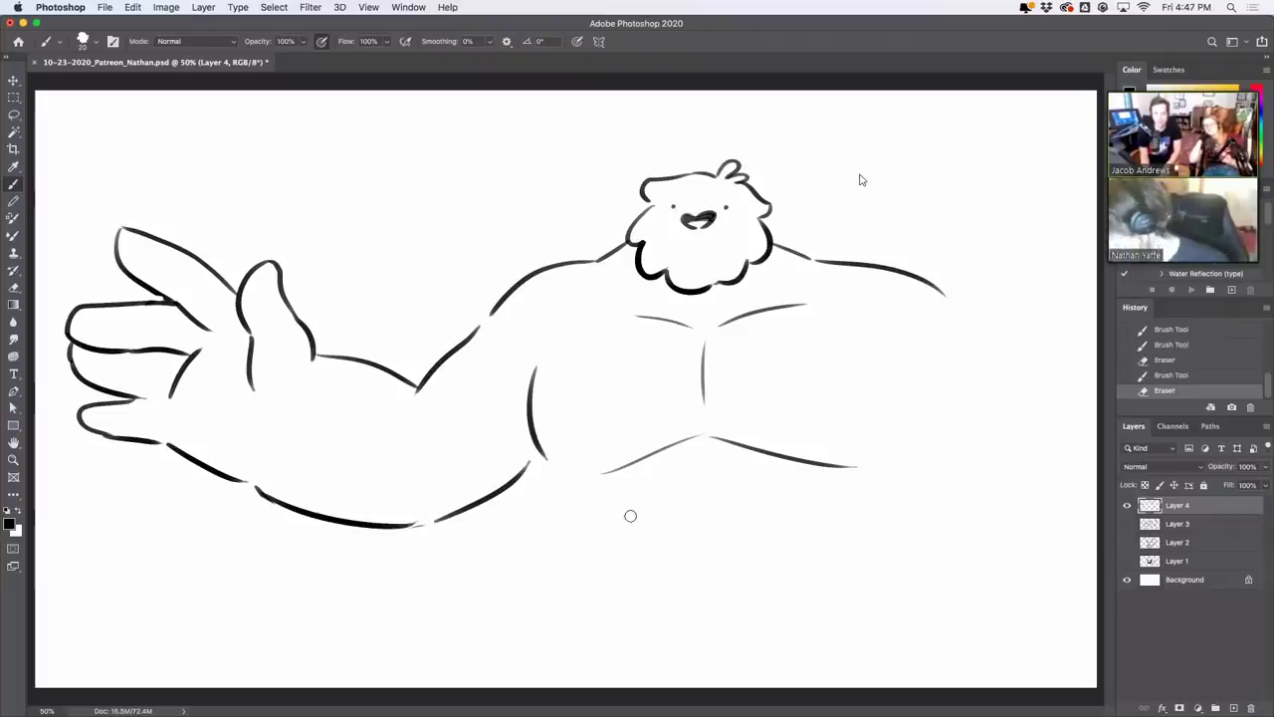
drag(459, 346, 490, 317)
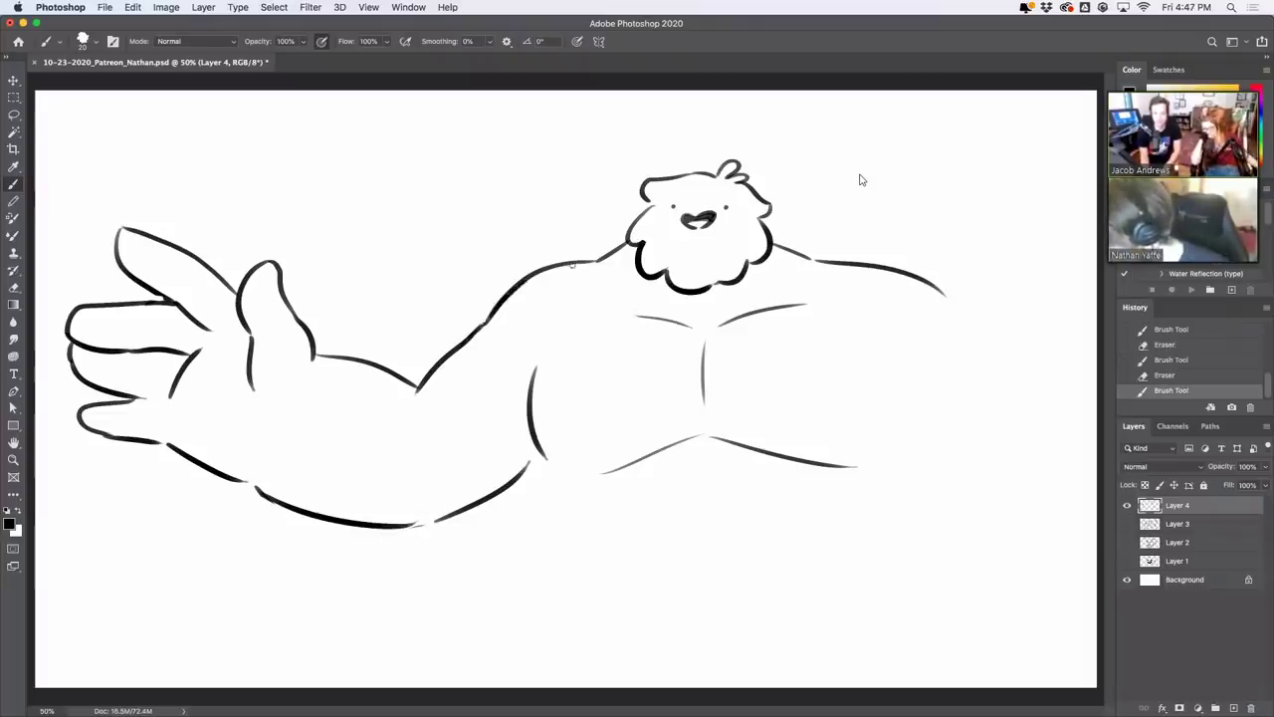
drag(573, 264, 597, 261)
Draw the torso's left side tapering from the armpit to the waist and hip, and touch up the head with the eraser
drag(552, 474, 579, 555)
key(super+z)
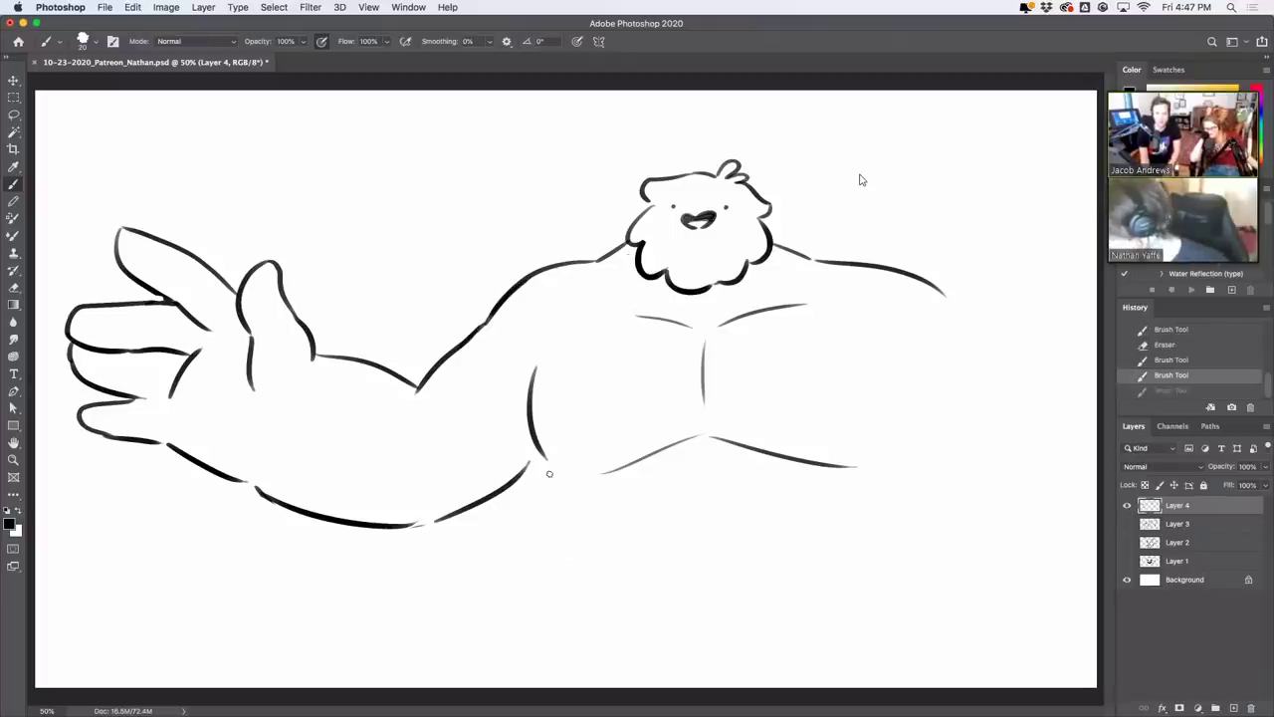
drag(550, 473, 578, 553)
key(super+z)
mouse_move(549, 469)
mouse_down()
mouse_move(591, 569)
mouse_move(584, 551)
mouse_move(575, 601)
mouse_up()
key(super+z)
drag(576, 534, 561, 613)
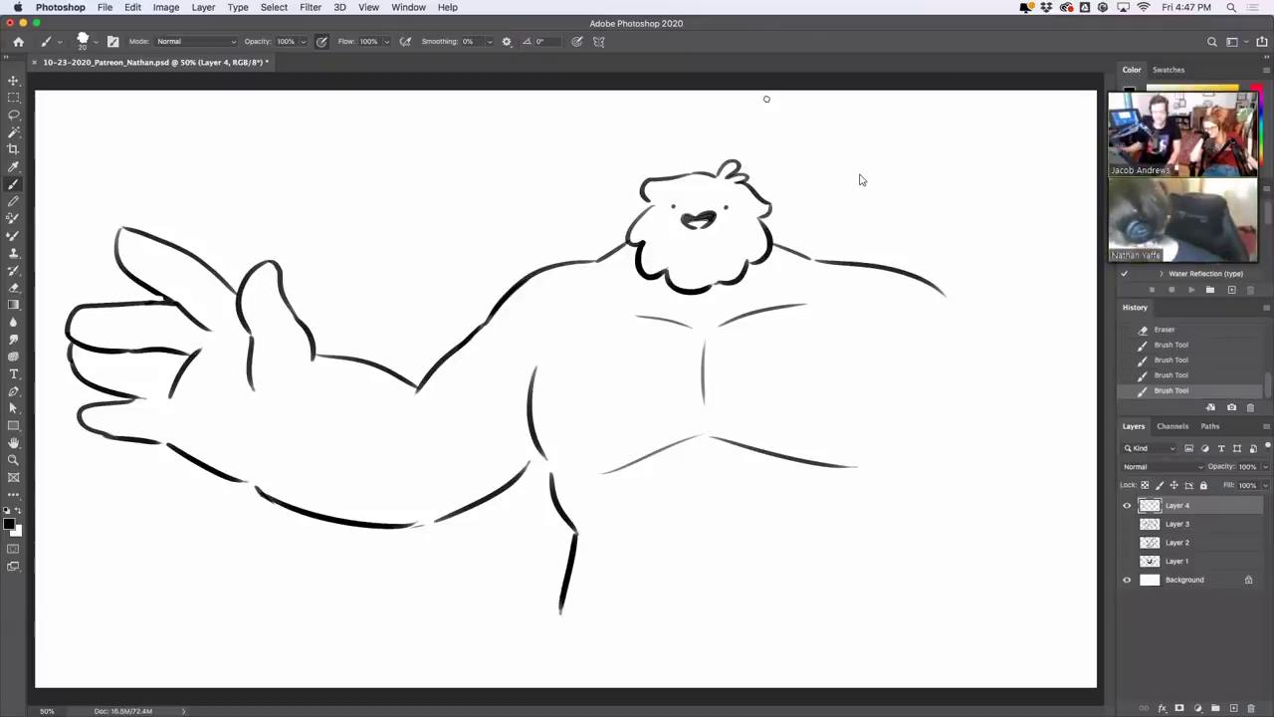
drag(659, 200, 652, 210)
drag(708, 249, 719, 265)
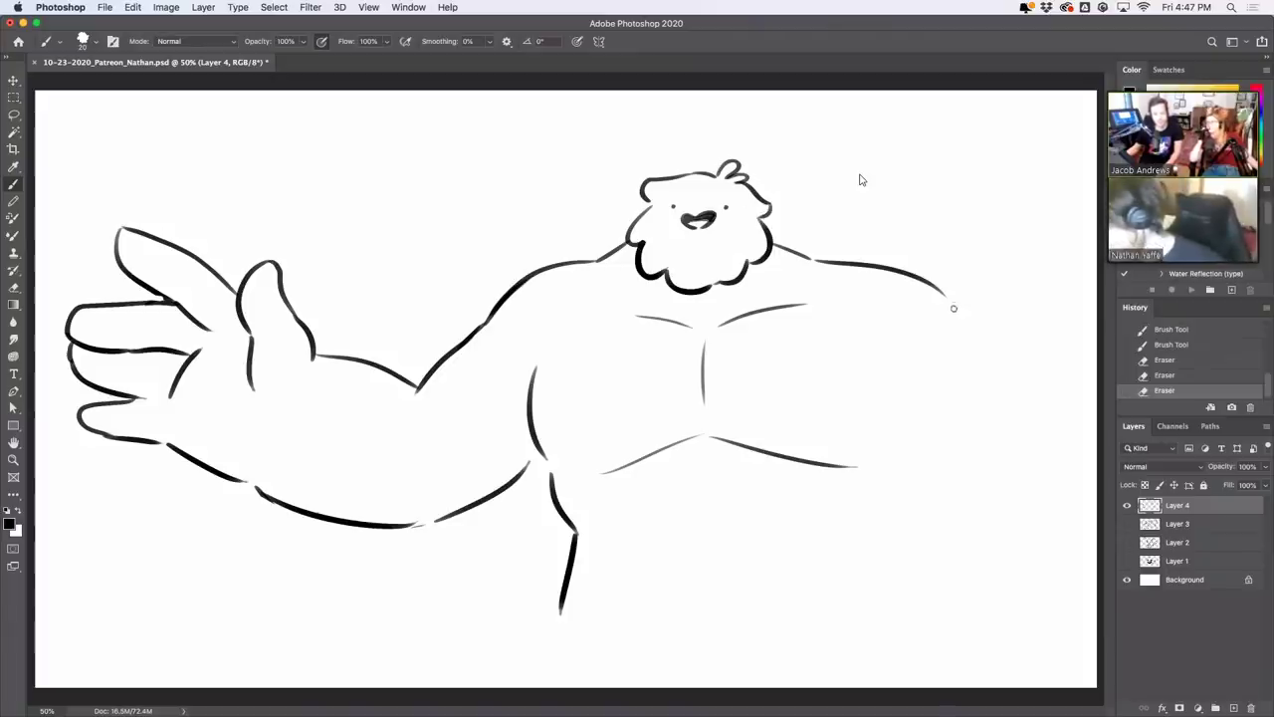
Draw the right-hand upper arm's top line out to the canvas edge, plus an armpit crease and the pectoral's curved side
drag(953, 306, 1055, 360)
key(ctrl+z)
drag(950, 304, 1087, 368)
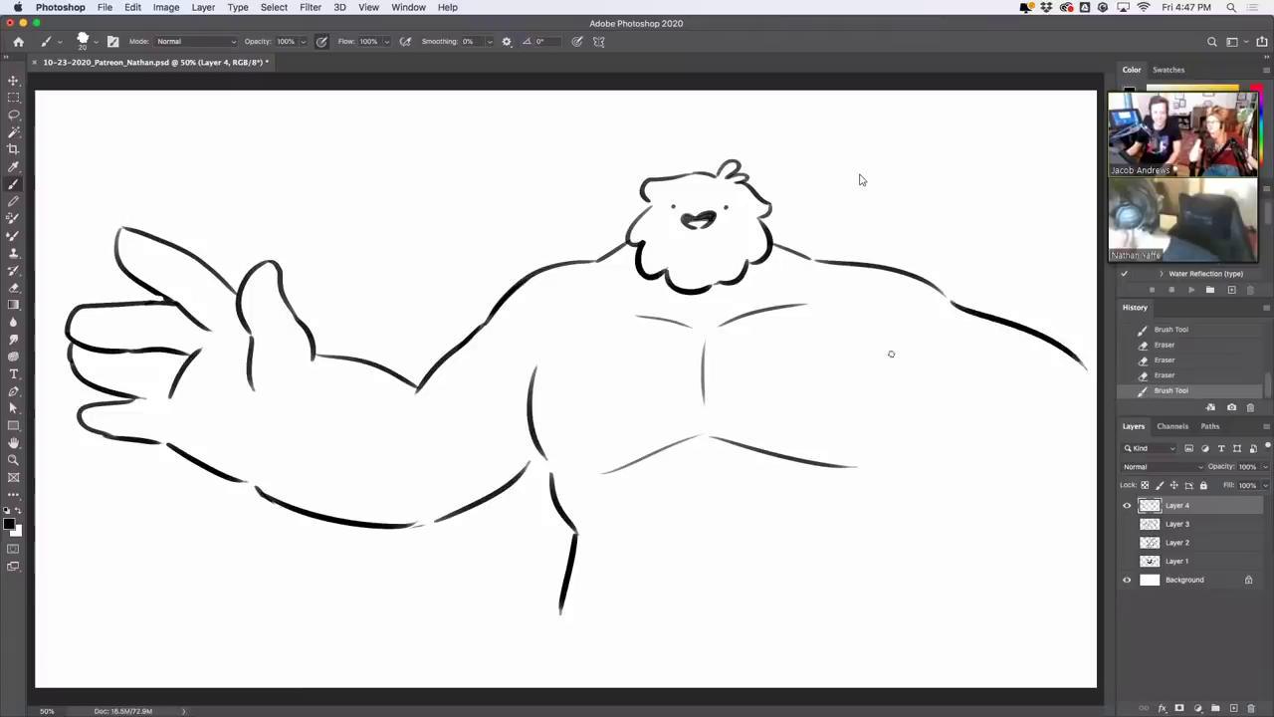
drag(952, 339, 868, 461)
key(ctrl+z)
drag(889, 396, 854, 458)
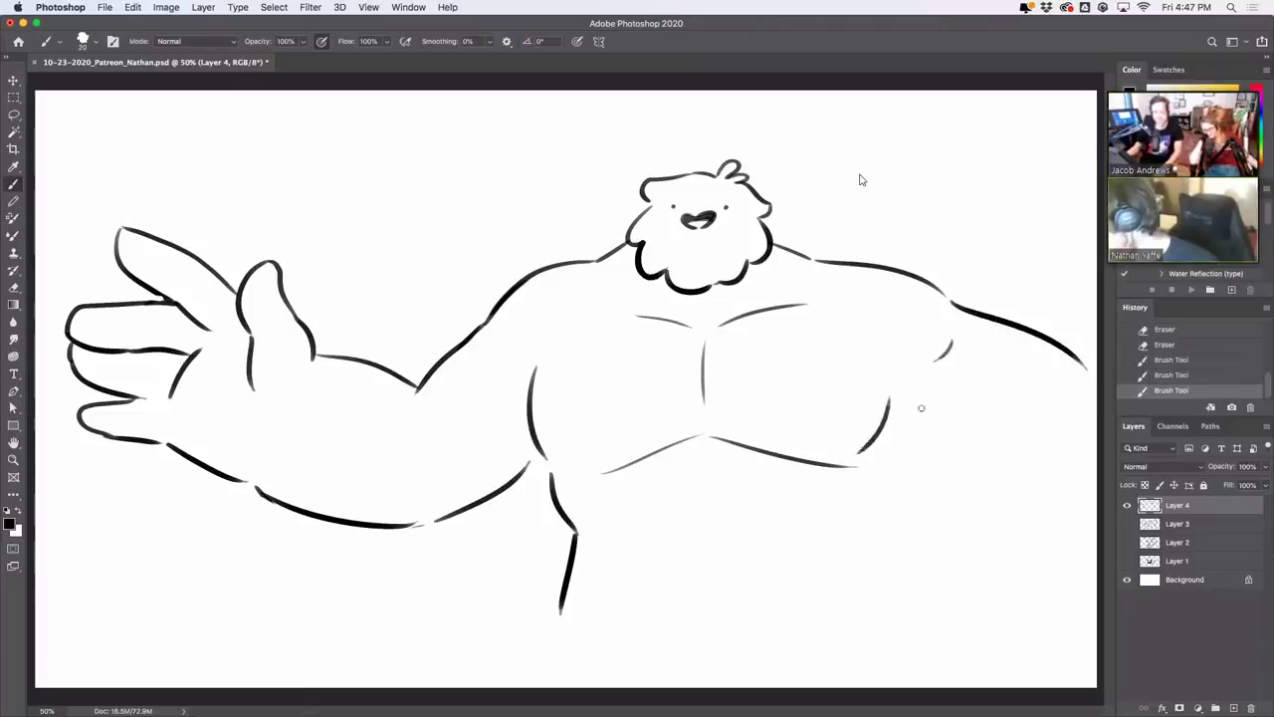
Draw the torso's right side as a slanted line below the armpit and a short vertical stroke at the waist
mouse_move(920, 408)
mouse_down()
mouse_move(903, 456)
mouse_move(918, 472)
mouse_move(880, 508)
mouse_move(877, 544)
mouse_up()
key(ctrl+z)
key(ctrl+z)
key(ctrl+z)
drag(890, 486, 882, 557)
key(ctrl+z)
Draw a faint rib-cage arc centered beneath the pectorals
drag(627, 515, 784, 506)
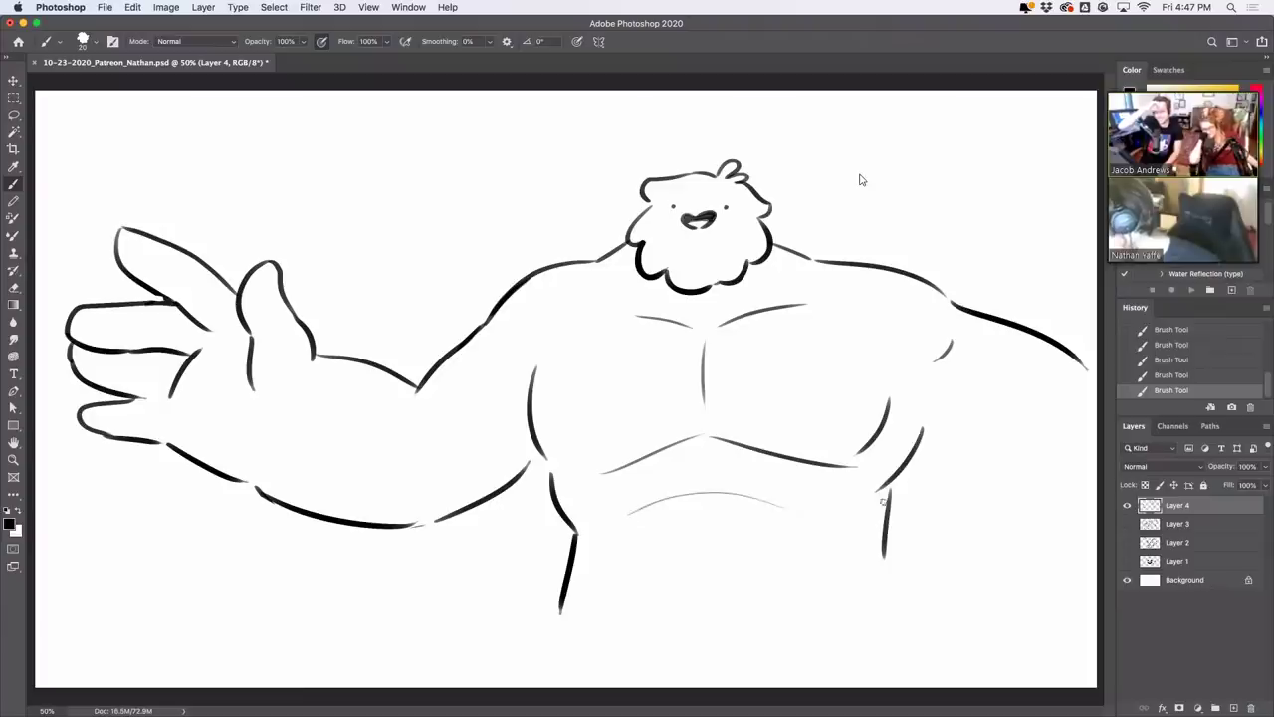
key(ctrl+z)
drag(649, 505, 775, 499)
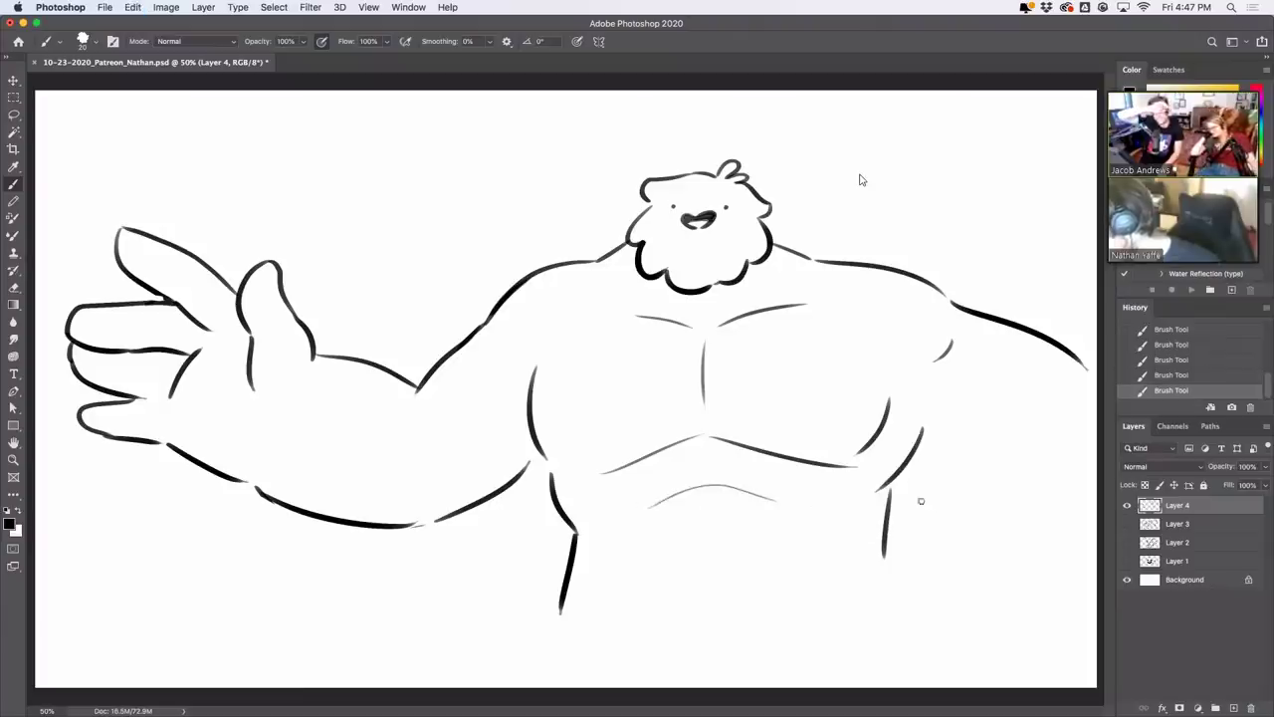
Redraw the torso's right side as two gently curved strokes from below the armpit to the hip
key(ctrl+z)
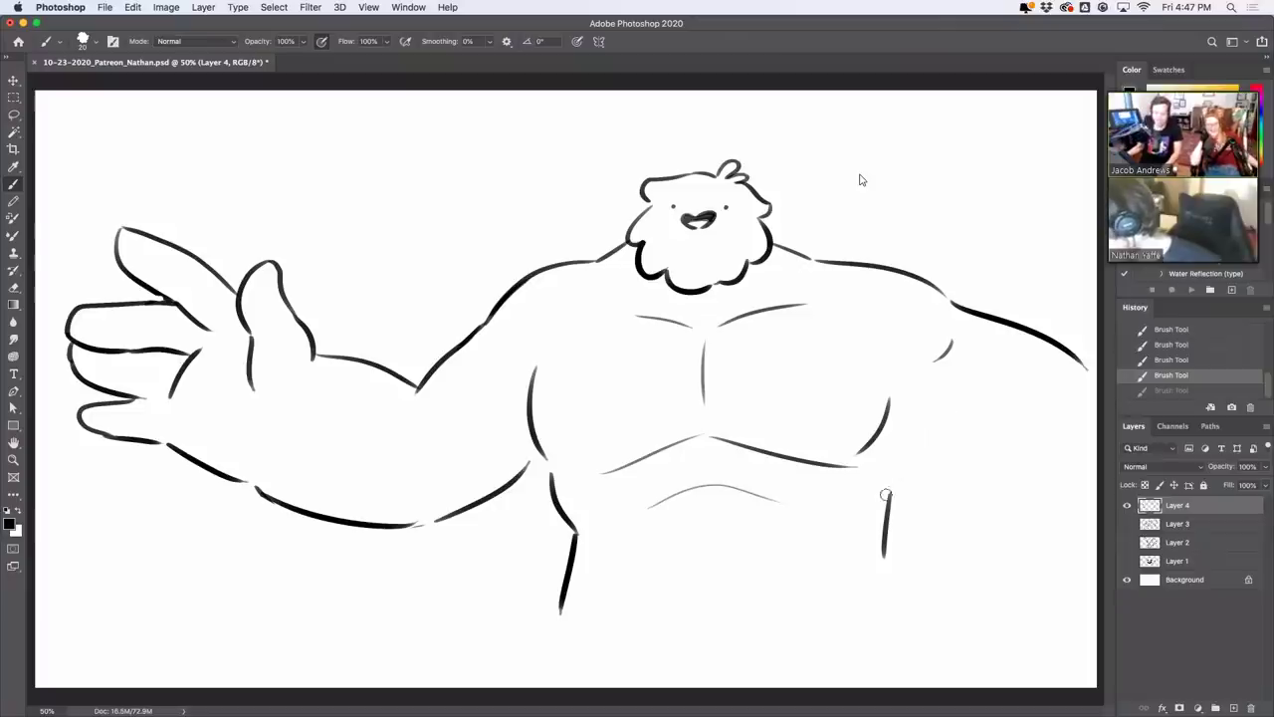
drag(883, 566, 885, 569)
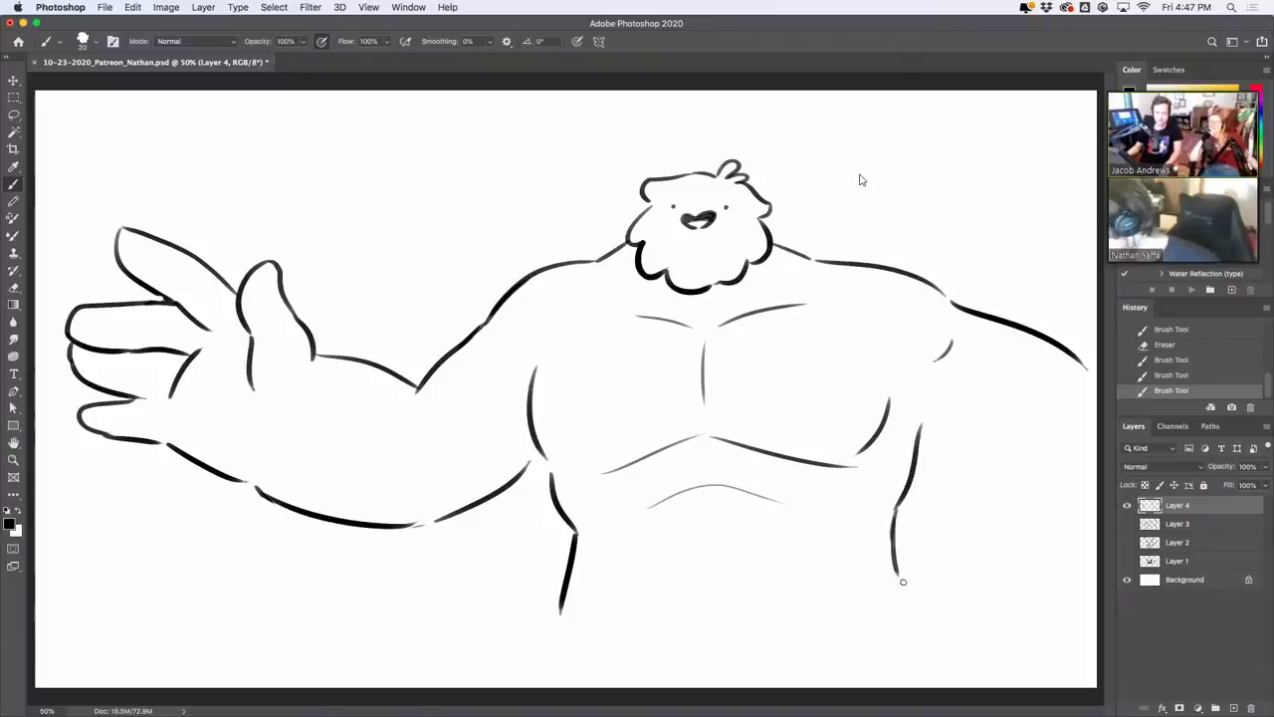
key(ctrl+z)
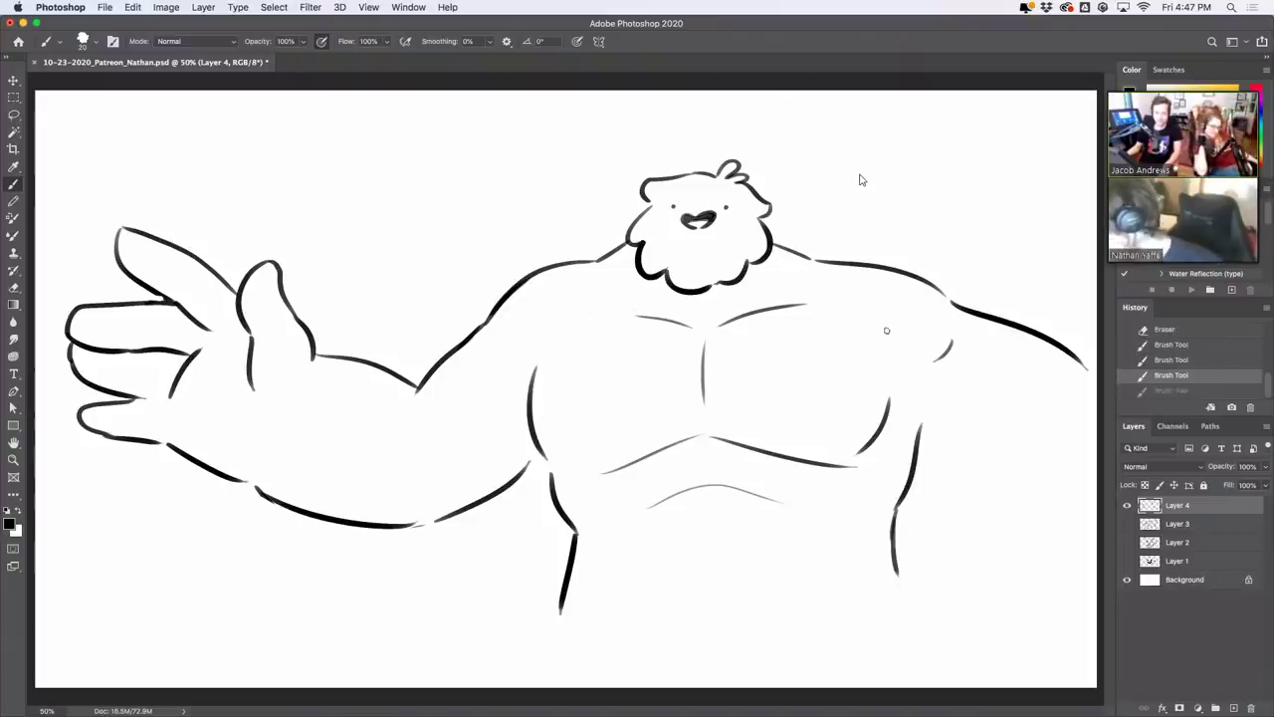
drag(852, 331, 888, 371)
key(ctrl+z)
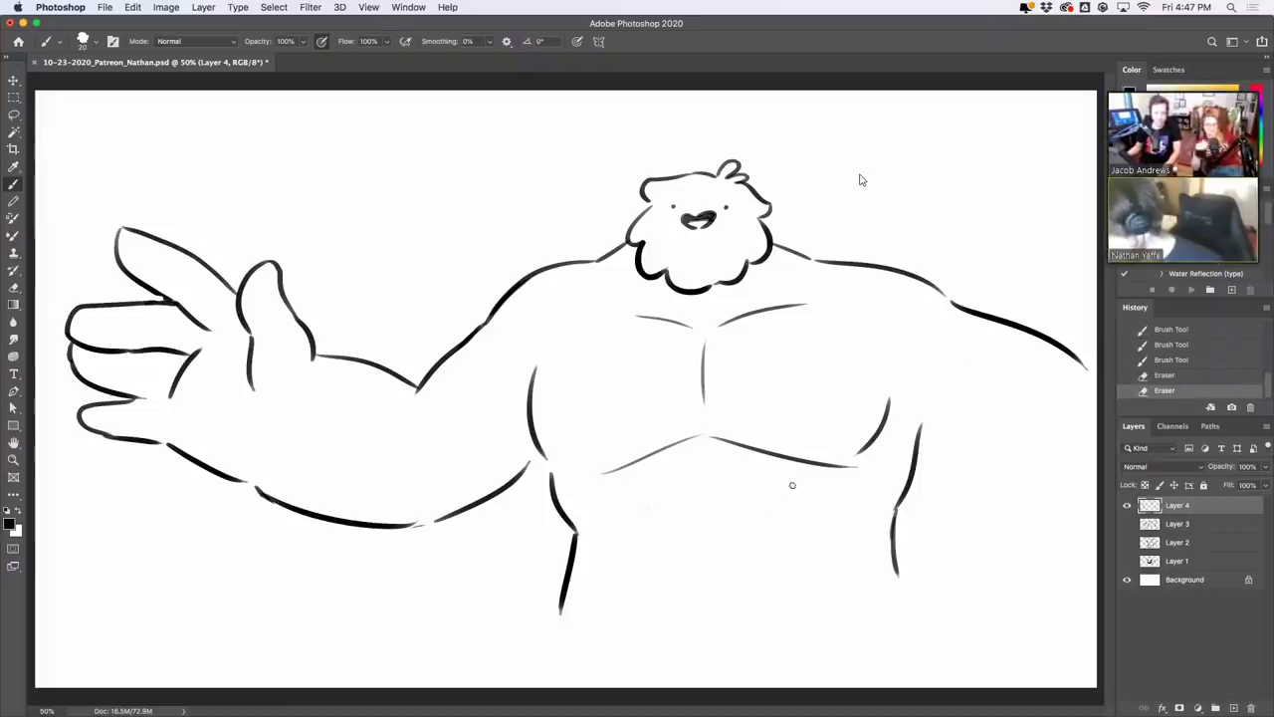
Clear the rib-cage arc and draw a short waistband line inward from the left side of the waist
drag(684, 526, 889, 544)
key(ctrl+z)
key(ctrl+z)
mouse_move(576, 535)
mouse_down()
mouse_move(686, 524)
mouse_move(637, 524)
mouse_up()
Draw two double-lined suspender straps running from the shoulders down over the chest to the waist
mouse_move(592, 263)
mouse_down()
mouse_move(578, 528)
mouse_move(595, 525)
mouse_move(592, 405)
mouse_move(601, 530)
mouse_up()
key(super+z)
key(super+z)
mouse_move(810, 260)
mouse_down()
mouse_move(796, 553)
mouse_move(803, 537)
mouse_up()
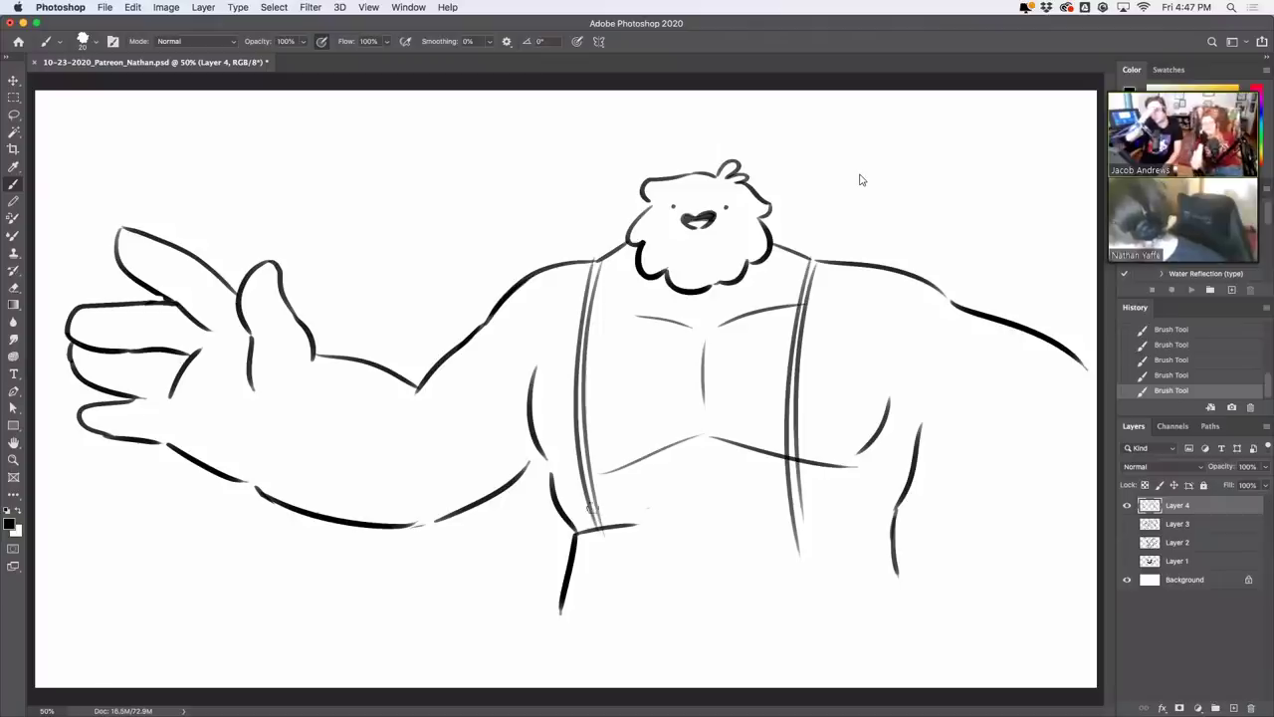
Erase the stray stroke ends around both suspender straps and redraw the top of the right strap at the shoulder
drag(647, 509, 651, 505)
drag(794, 459, 800, 491)
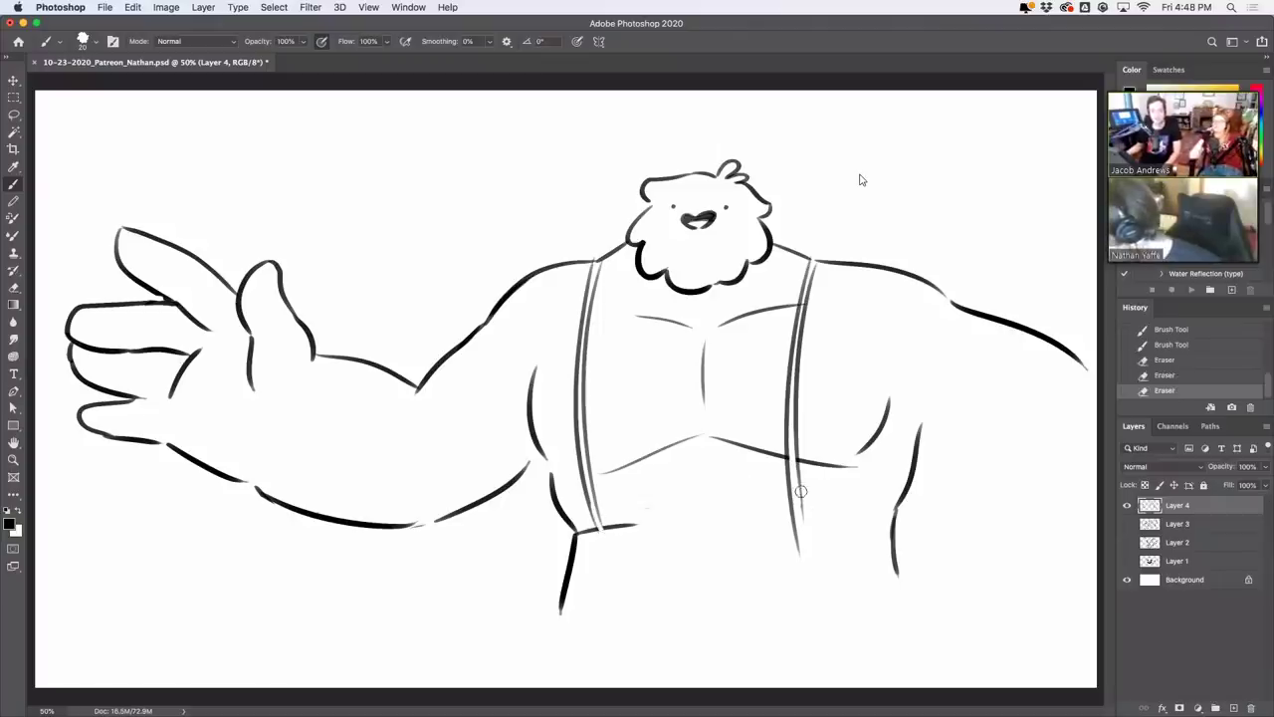
drag(813, 266, 804, 329)
key(super+z)
drag(814, 261, 802, 333)
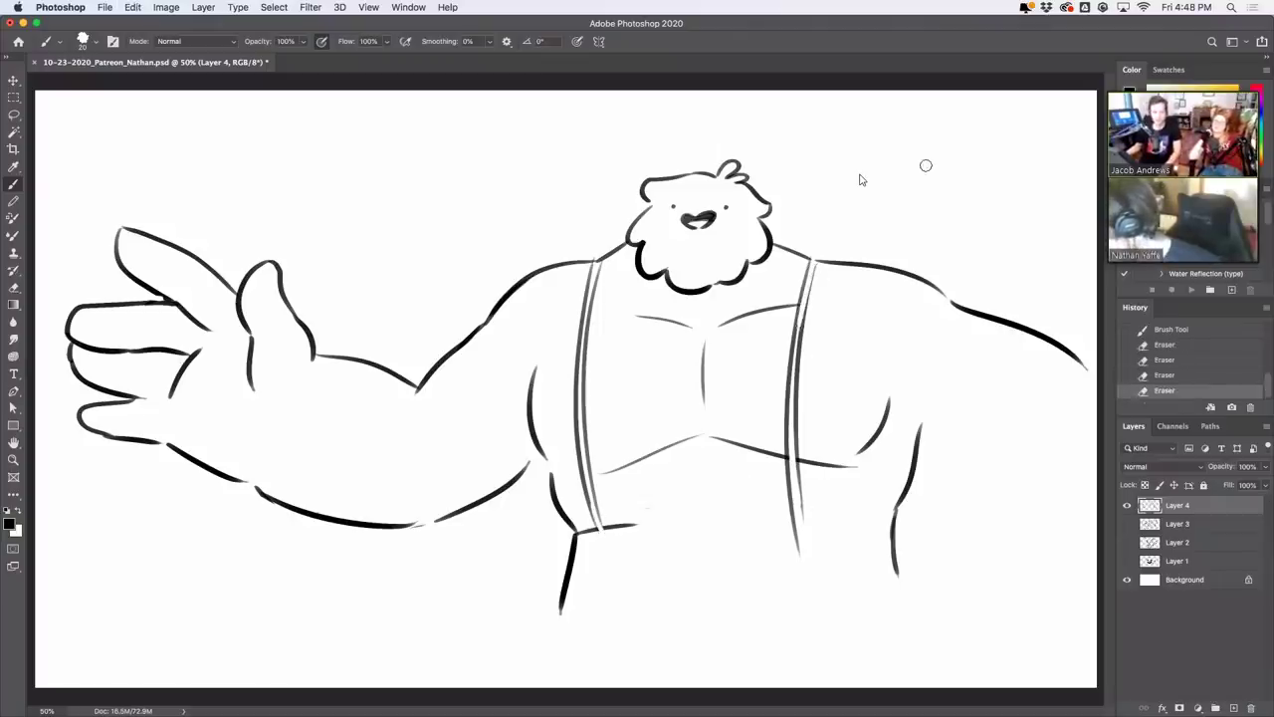
drag(814, 258, 810, 275)
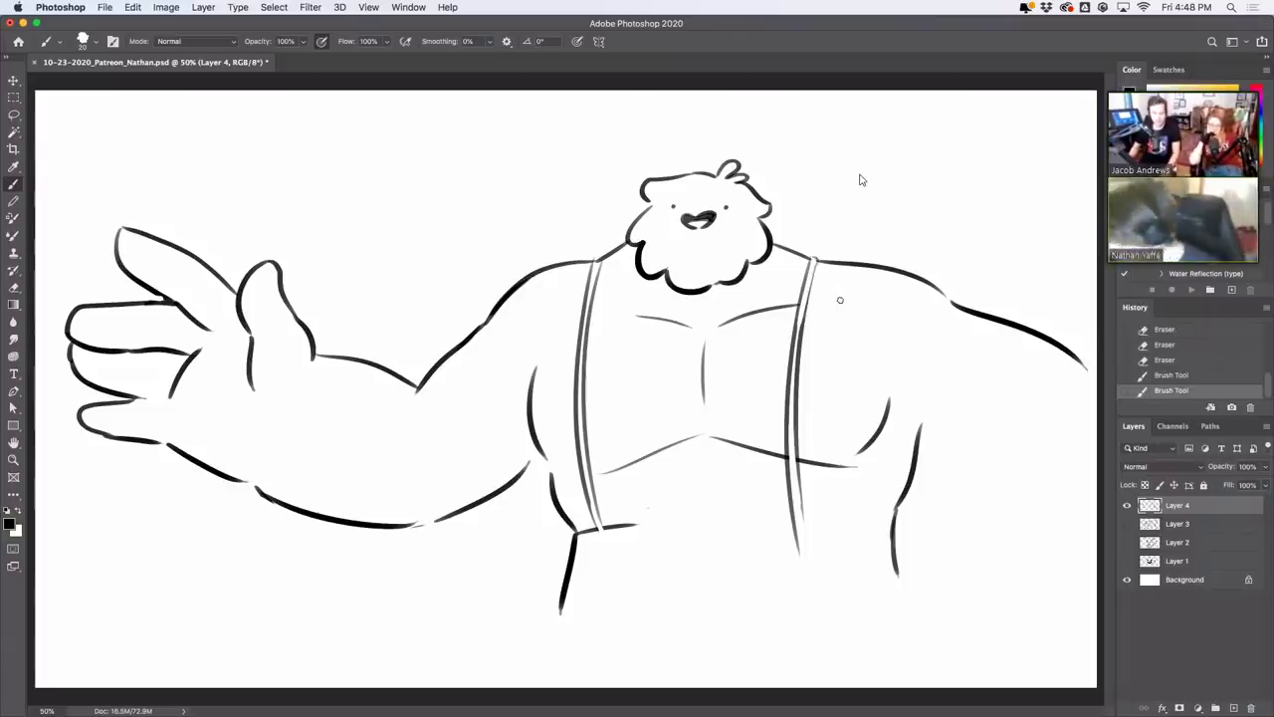
Extend the waistband line across the torso to the right side of the waist, leaving a gap at the right strap
drag(625, 526, 891, 534)
key(super+z)
key(ctrl+shift+z)
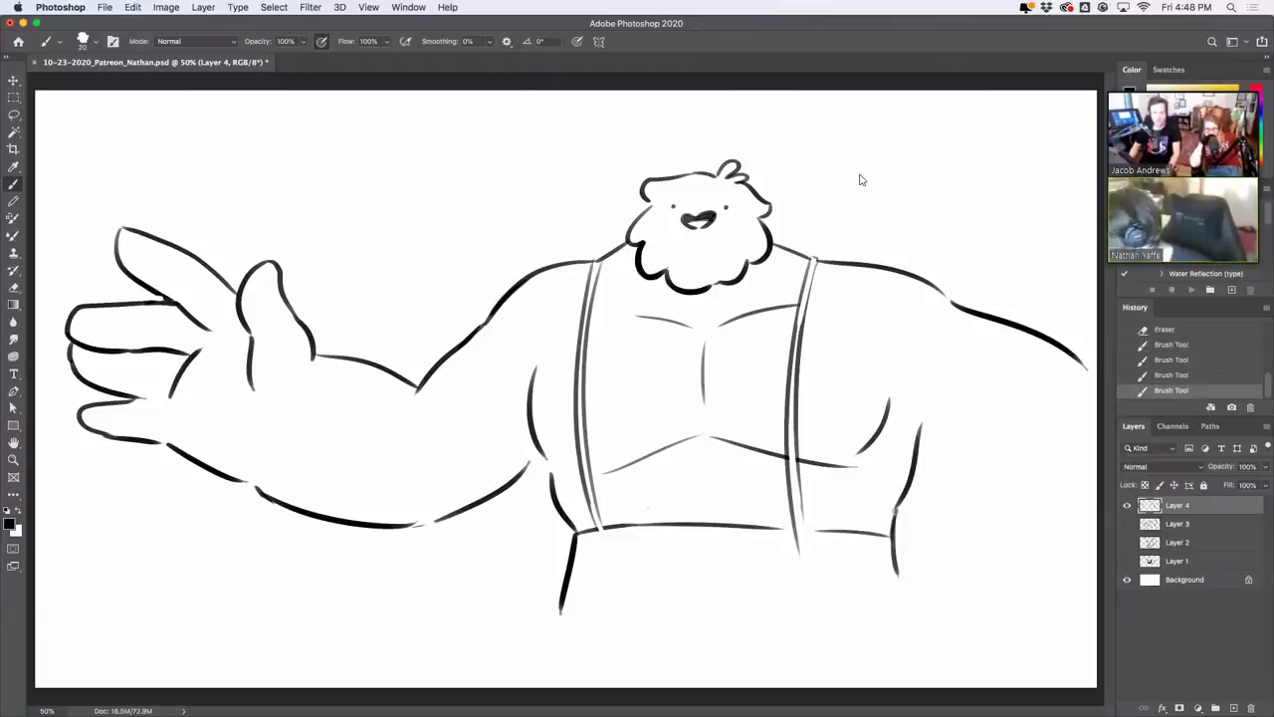
Redraw the right strap's lower outer line down to the waistband and draw a small round button at each strap's end
mouse_move(796, 525)
mouse_down()
mouse_move(801, 561)
mouse_move(796, 530)
mouse_up()
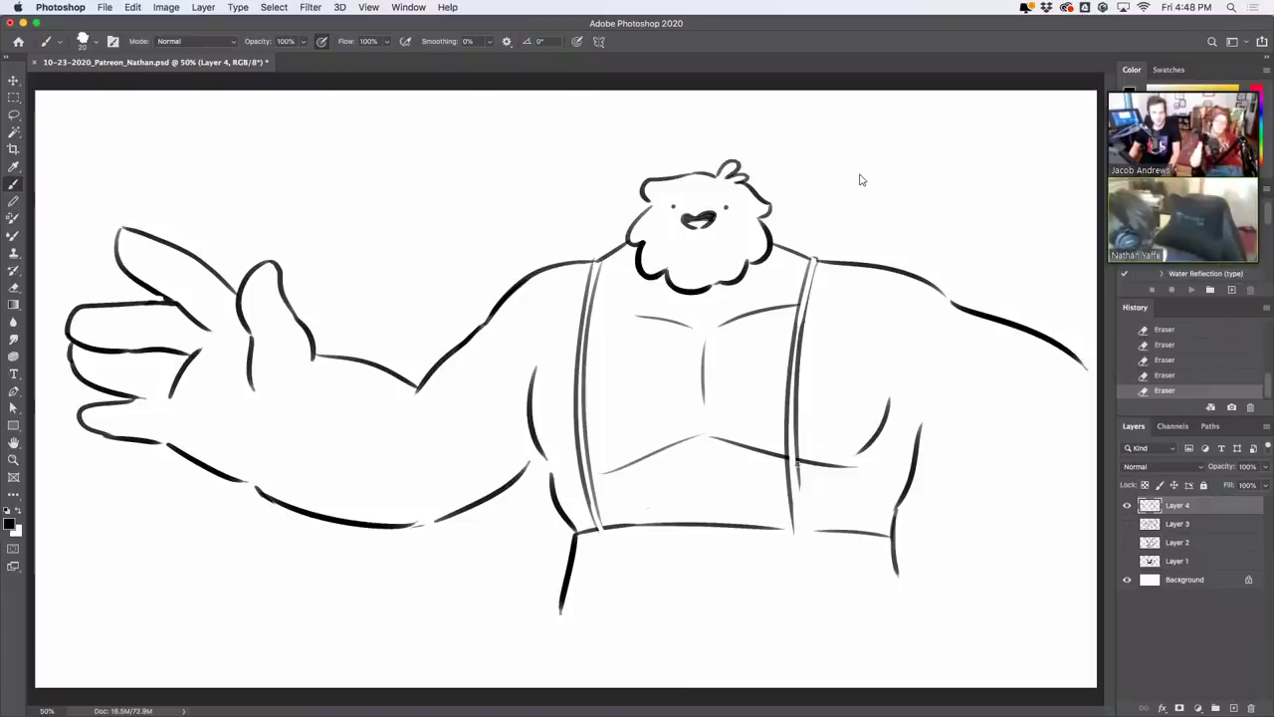
drag(797, 465, 802, 527)
key(super+z)
drag(799, 464, 802, 536)
key(super+z)
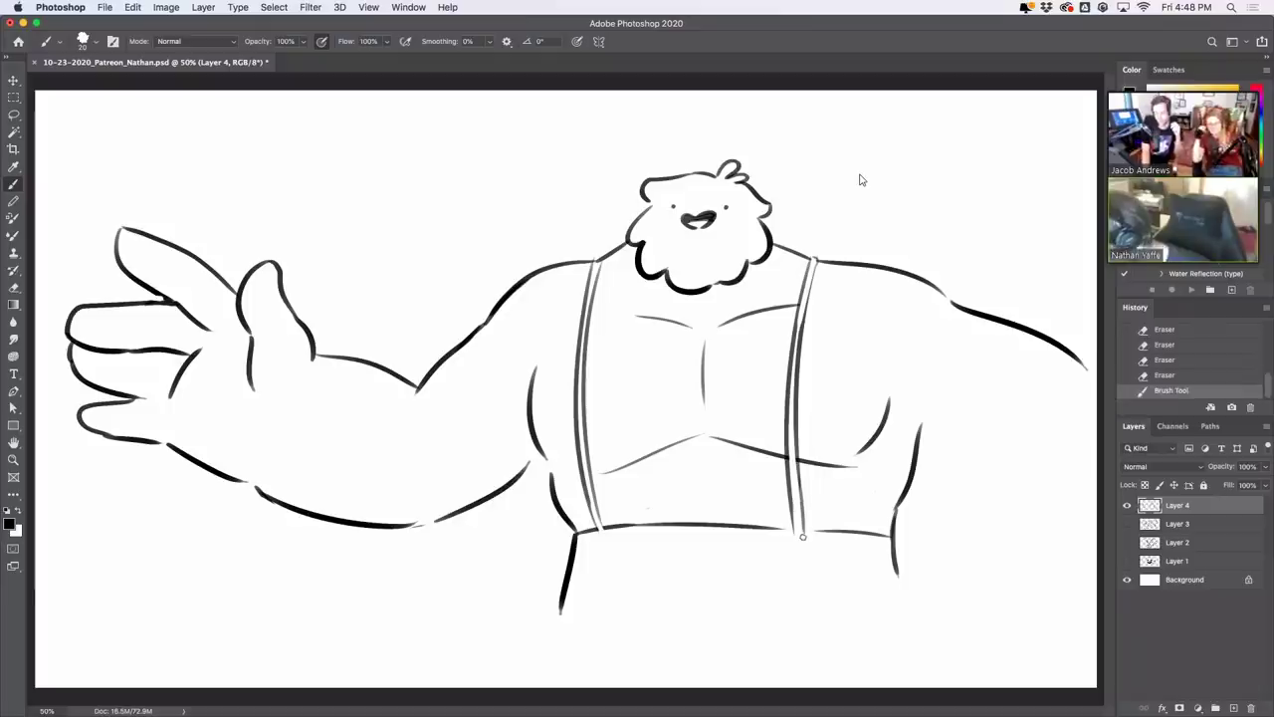
drag(803, 537, 801, 541)
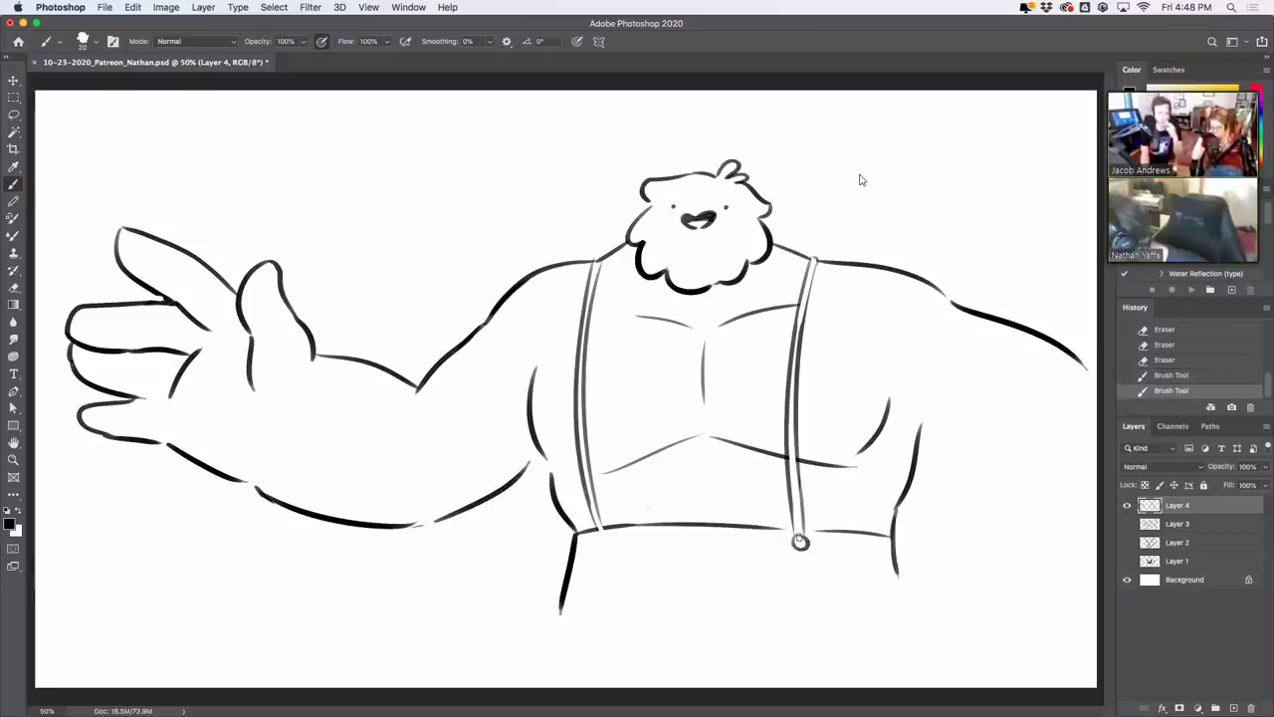
drag(597, 531, 599, 538)
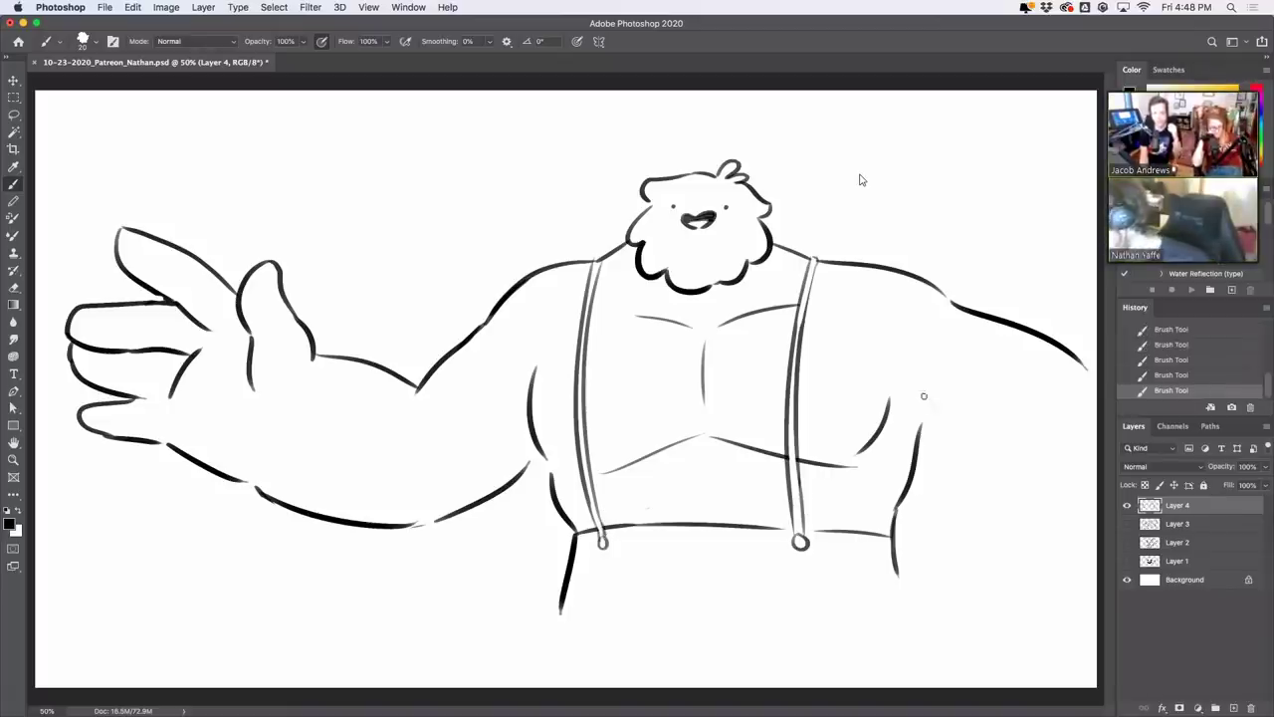
Draw the underside of the right arm as two curved strokes from the armpit to the canvas edge
drag(923, 426, 1025, 456)
key(super+z)
mouse_move(921, 424)
mouse_down()
mouse_move(1011, 466)
mouse_move(1103, 581)
mouse_up()
key(super+z)
drag(1008, 468, 1111, 583)
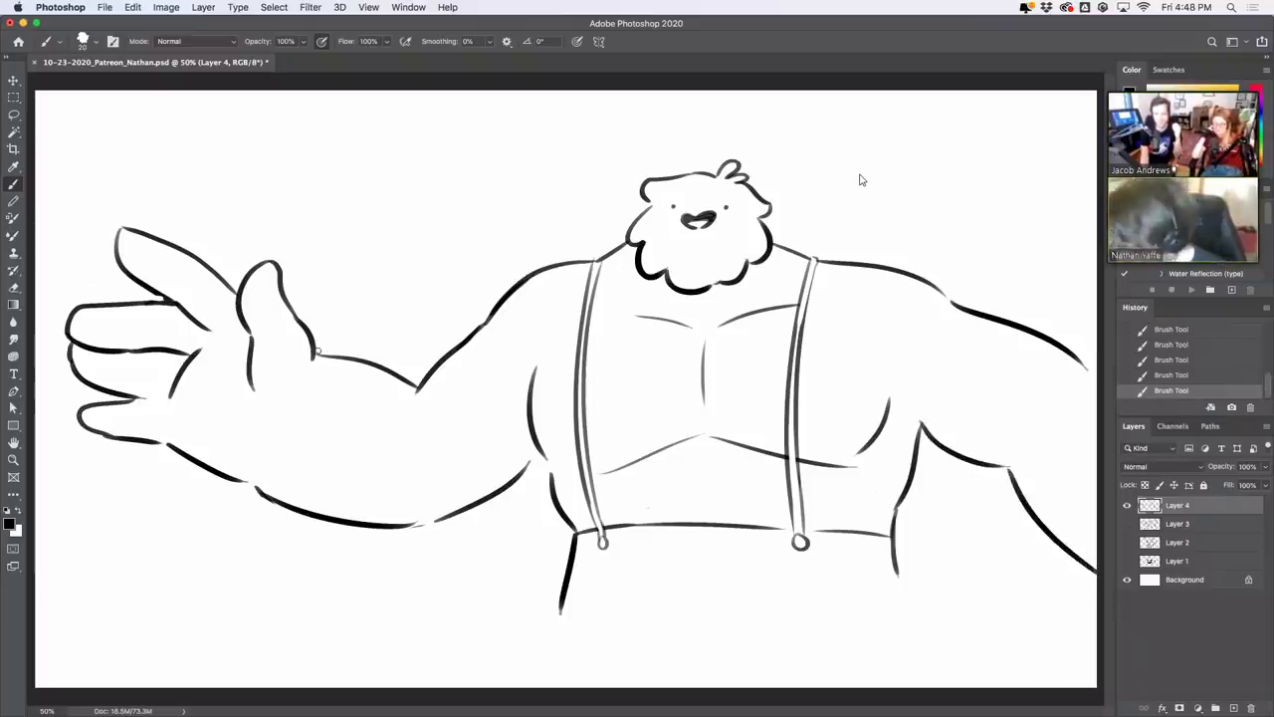
Draw a glove cuff edge curving across the left forearm, with small folds at the top and bottom of the wrist
mouse_move(317, 344)
mouse_down()
mouse_move(325, 387)
mouse_move(328, 372)
mouse_move(367, 443)
mouse_move(356, 485)
mouse_up()
key(super+z)
key(super+z)
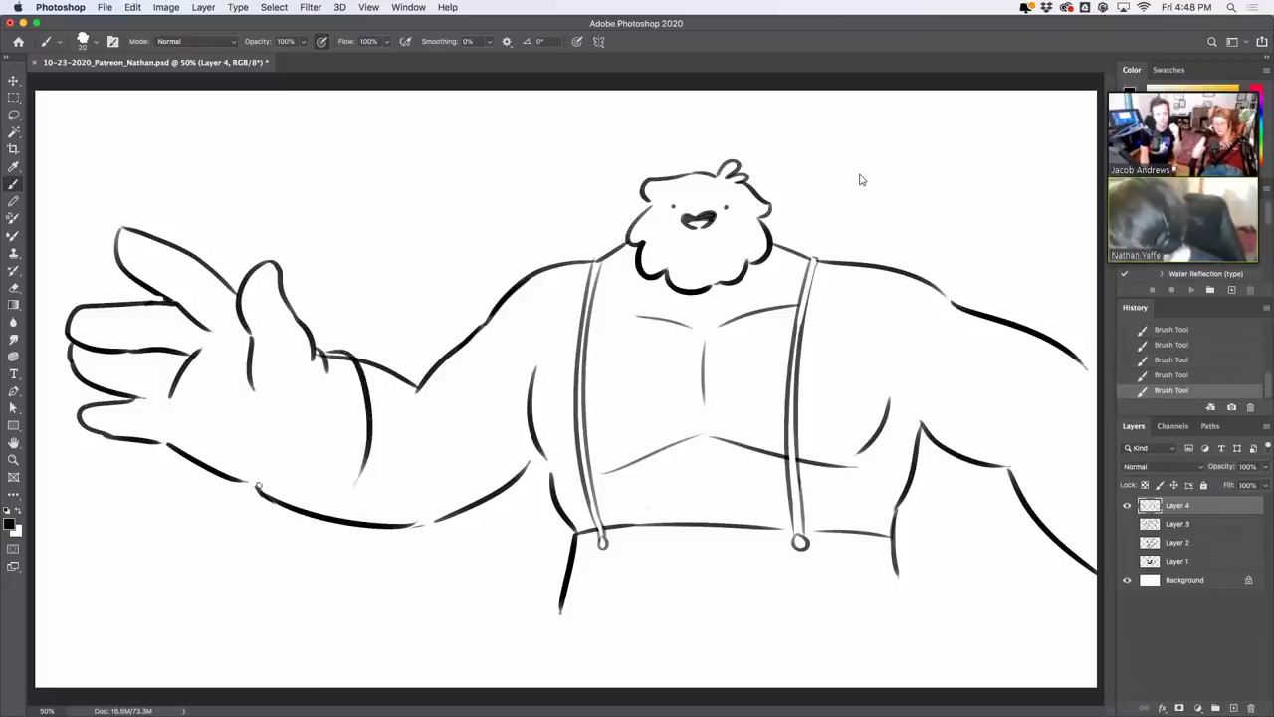
drag(255, 487, 269, 499)
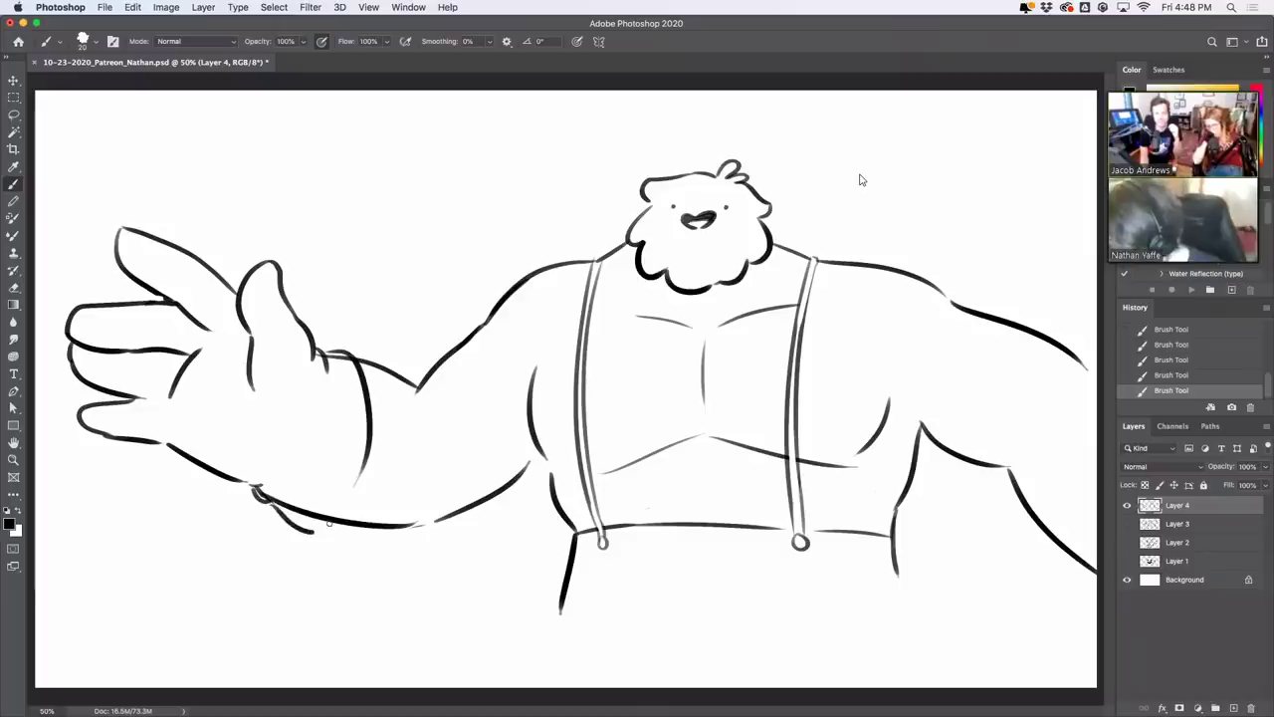
key(super+z)
key(super+z)
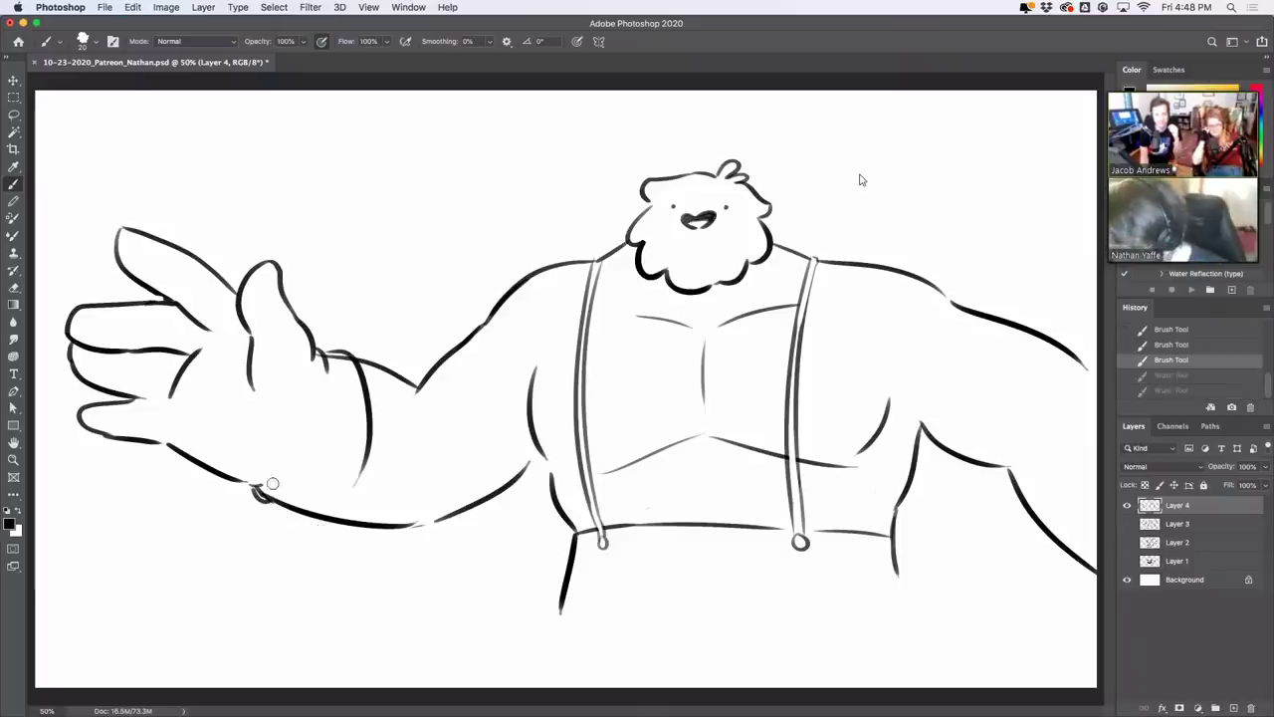
Erase the forearm lines overlapping the cuff and draw a curved crease inside the glove at the wrist
drag(272, 485, 268, 493)
drag(412, 394, 420, 395)
drag(331, 354, 344, 359)
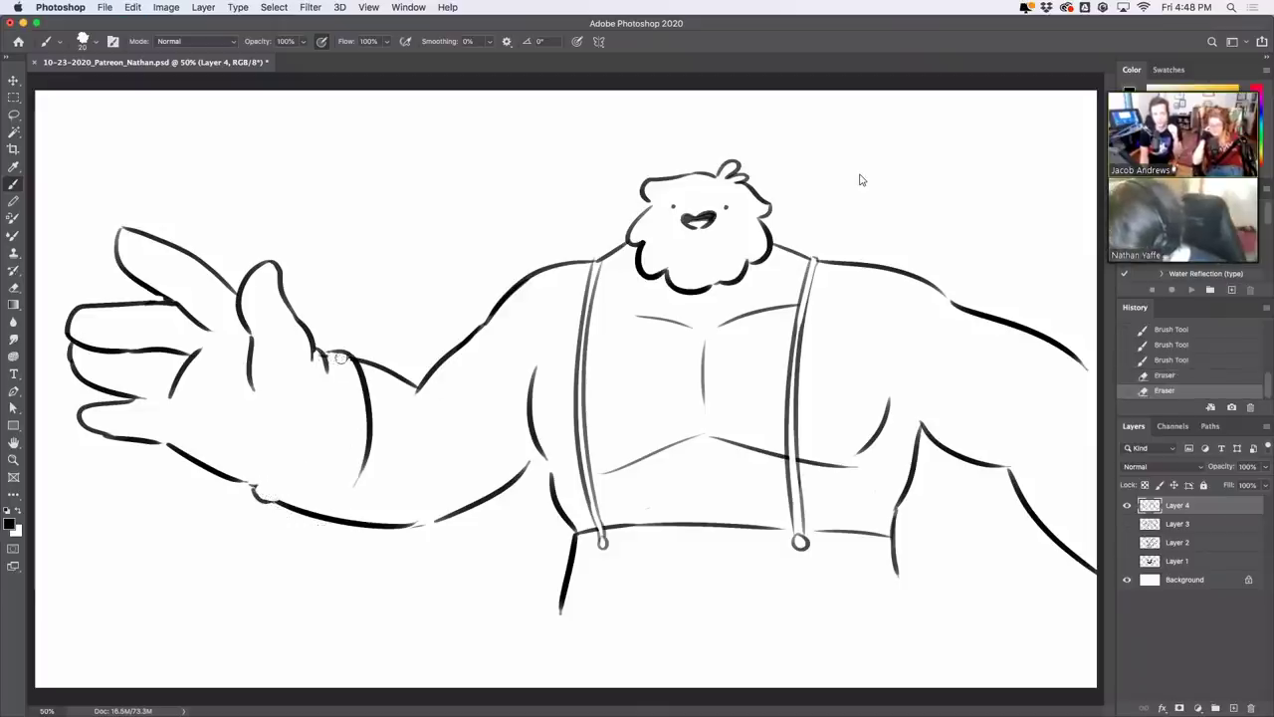
drag(264, 468, 297, 389)
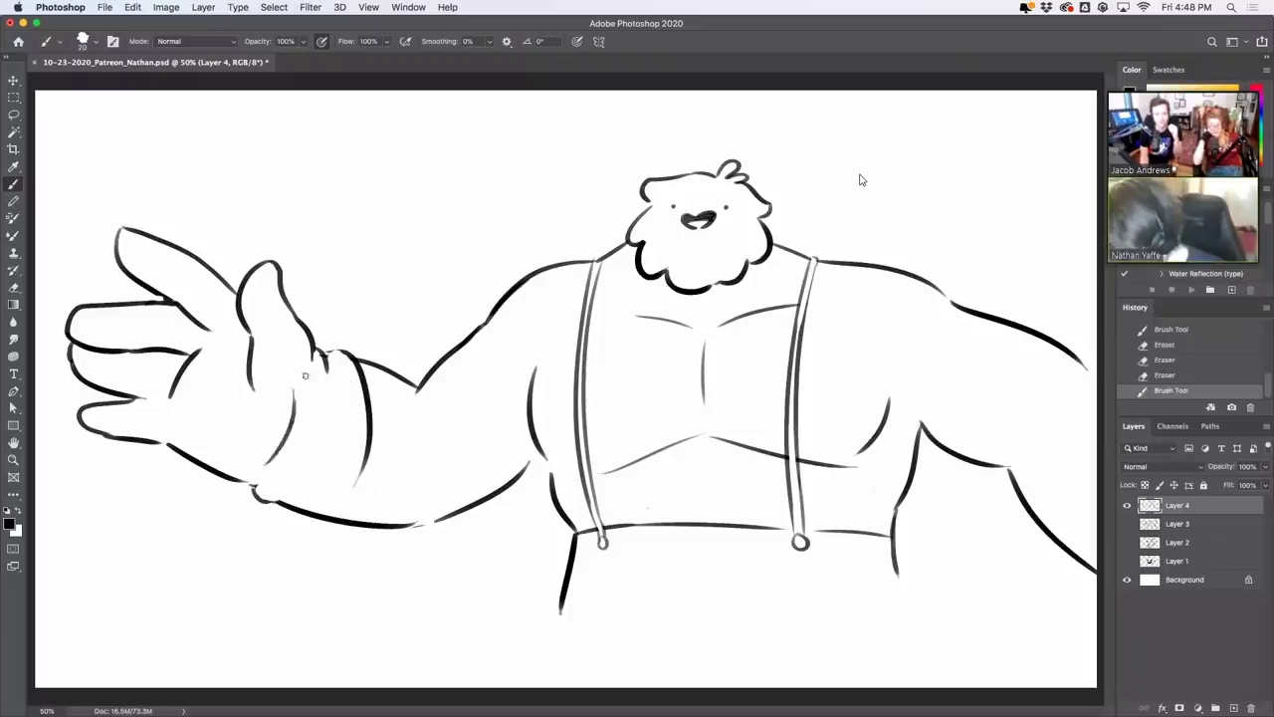
key(super+z)
drag(277, 479, 311, 412)
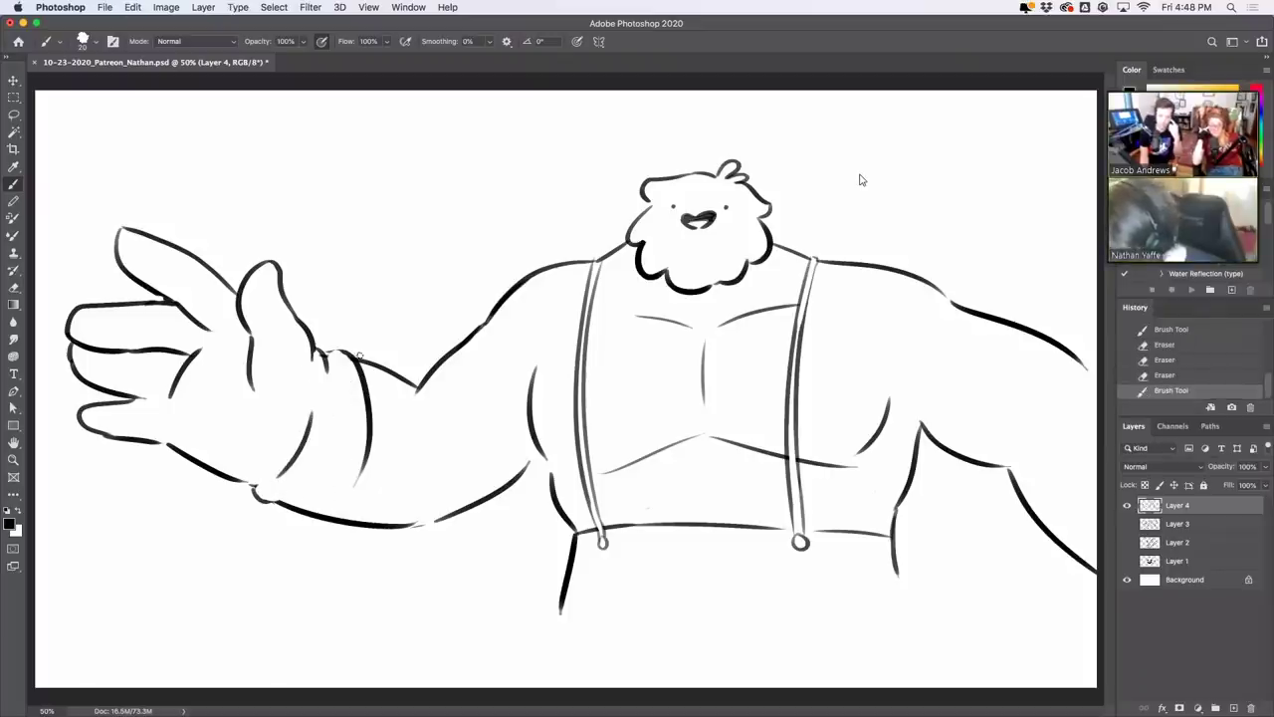
Erase the forearm outline below the wrist and redraw the glove cuff's lower edge, joining it to the curved cuff line
drag(257, 493, 333, 511)
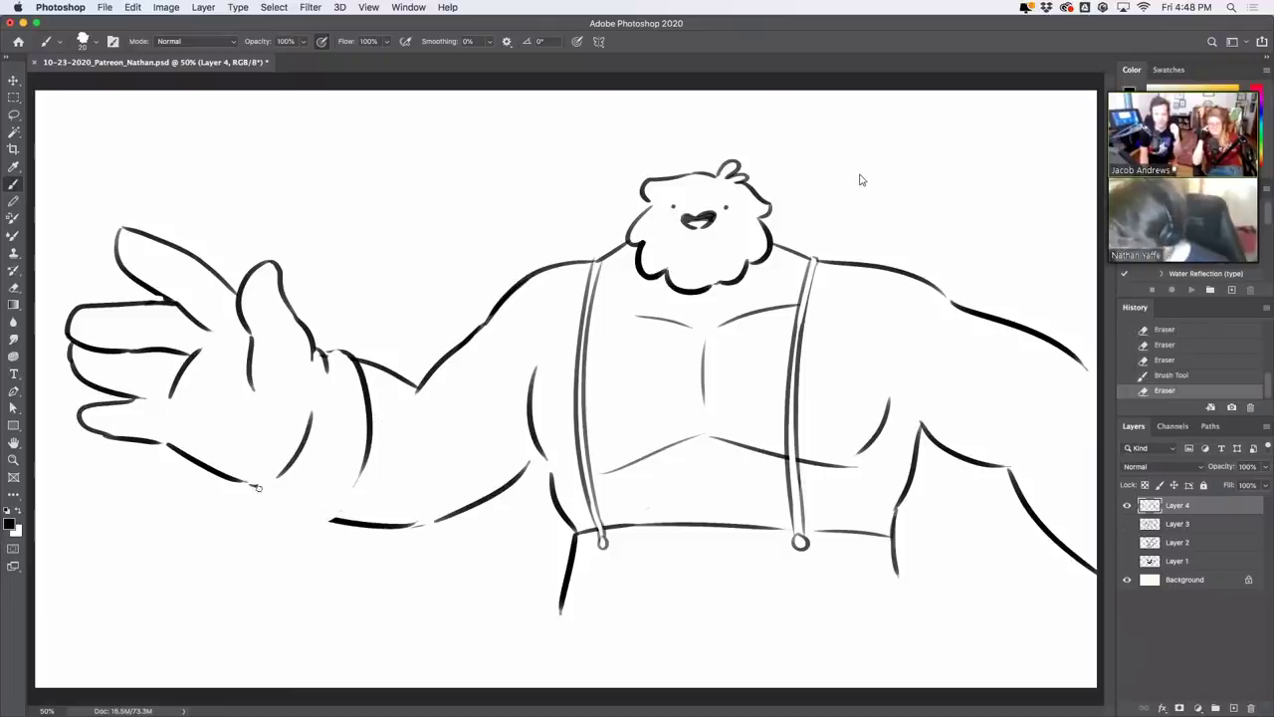
mouse_move(254, 484)
mouse_down()
mouse_move(302, 491)
mouse_move(282, 494)
mouse_move(346, 520)
mouse_move(294, 514)
mouse_move(312, 515)
mouse_move(364, 466)
mouse_up()
key(super+z)
key(super+z)
drag(306, 515, 369, 459)
key(super+z)
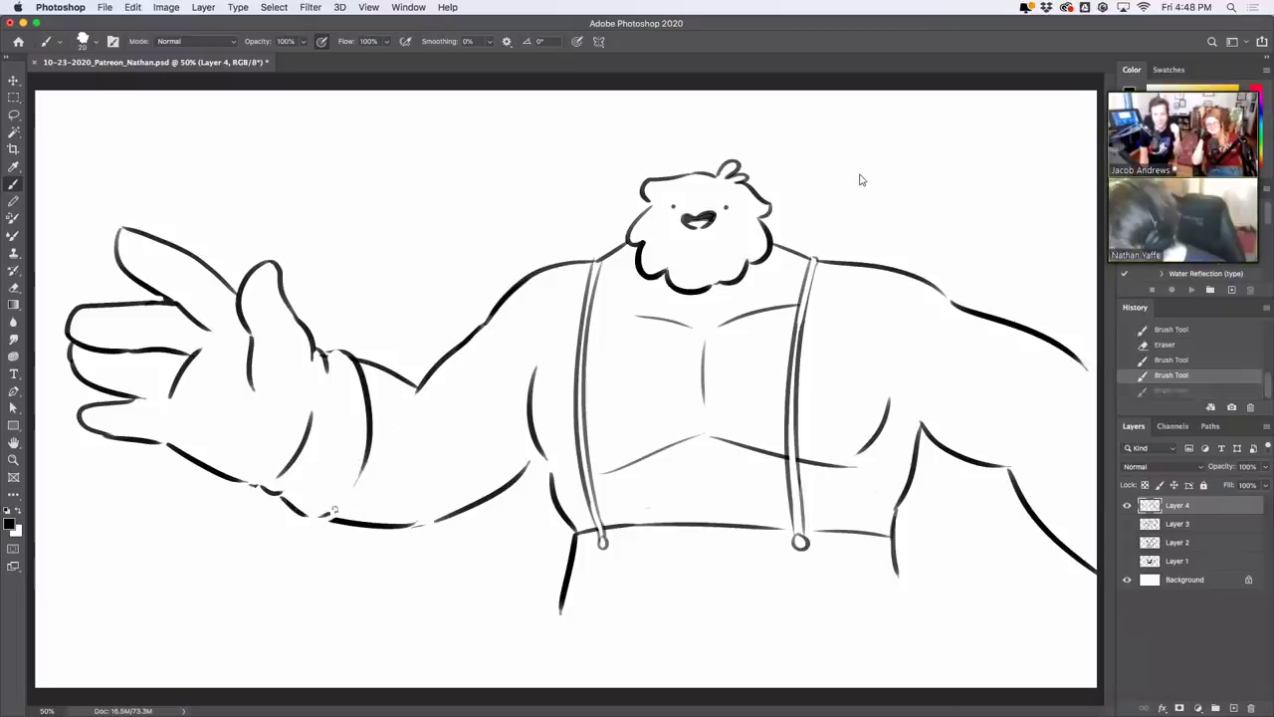
drag(327, 516, 368, 457)
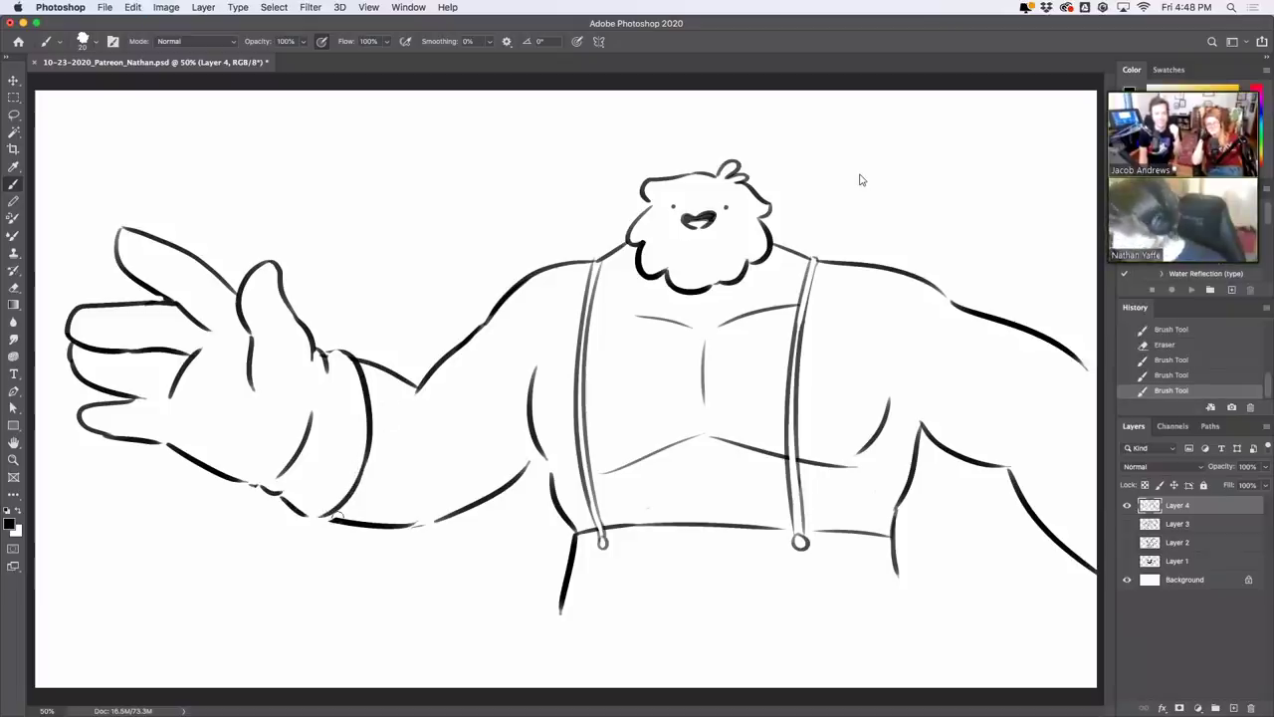
Erase the old forearm underside and redraw it as one curve from the glove cuff to the upper arm line
mouse_move(337, 519)
mouse_down()
mouse_move(400, 525)
mouse_move(390, 531)
mouse_move(443, 522)
mouse_up()
key(ctrl+z)
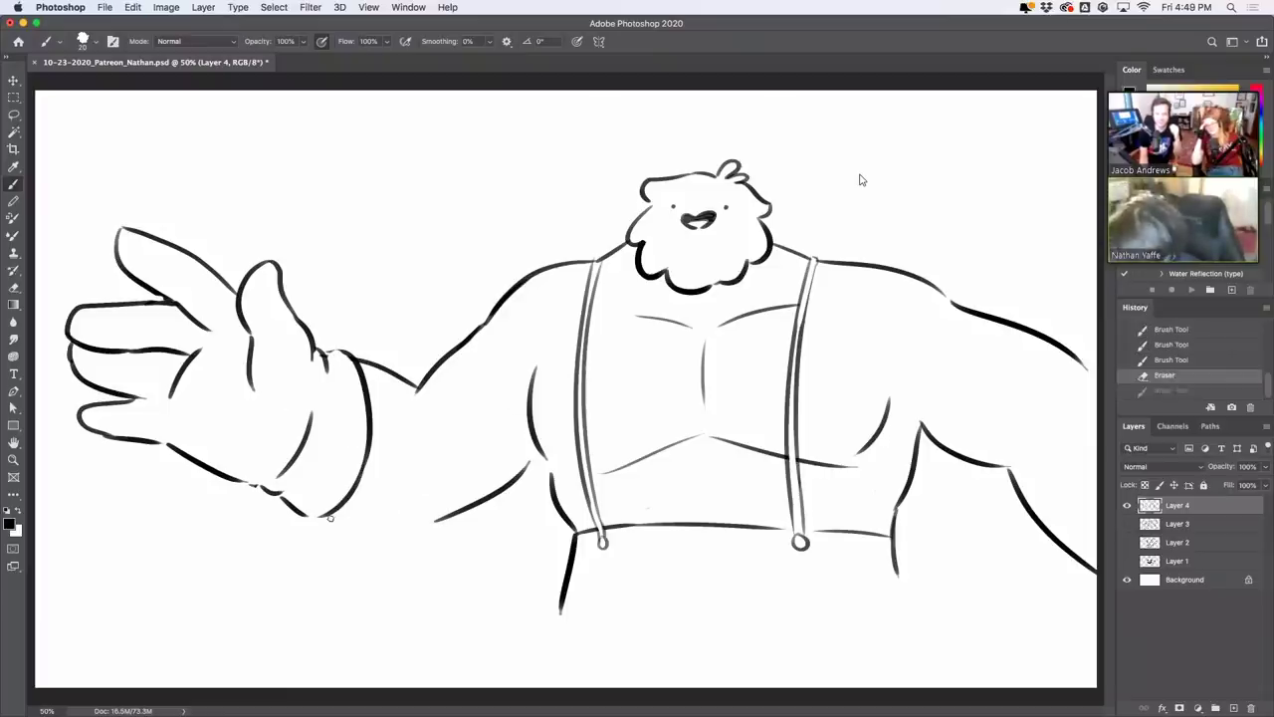
key(ctrl+shift+z)
key(ctrl+z)
key(ctrl+shift+z)
key(ctrl+z)
drag(335, 514, 445, 522)
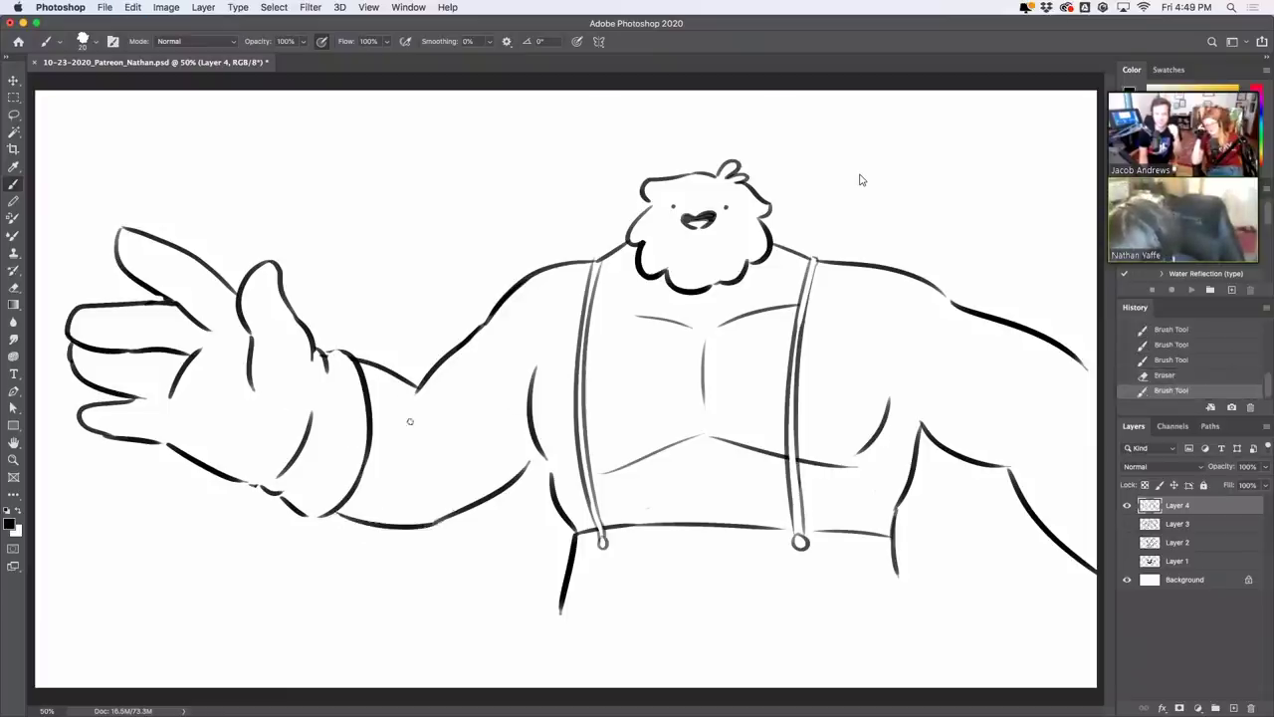
Redraw the short top line of the left forearm between the glove cuff and the elbow crease
mouse_move(418, 386)
mouse_down()
mouse_move(342, 356)
mouse_move(418, 386)
mouse_up()
key(super+z)
key(super+z)
key(ctrl+z)
key(ctrl+shift+z)
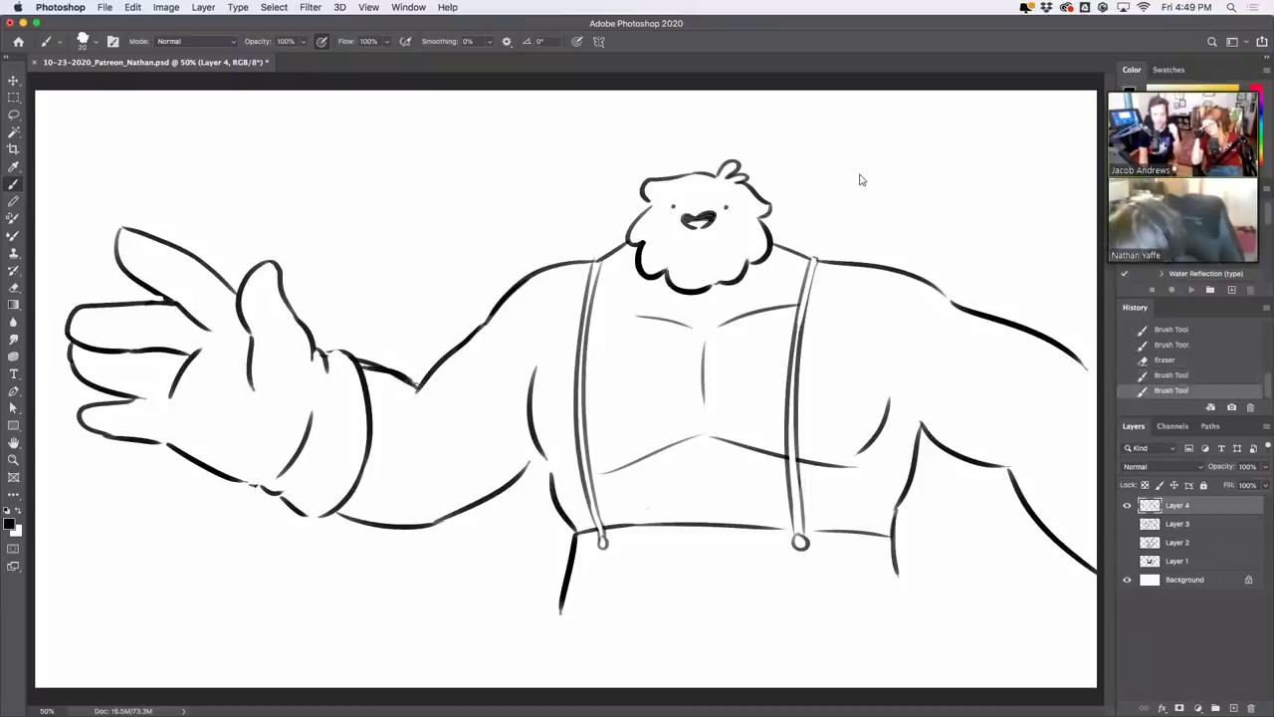
key(ctrl+z)
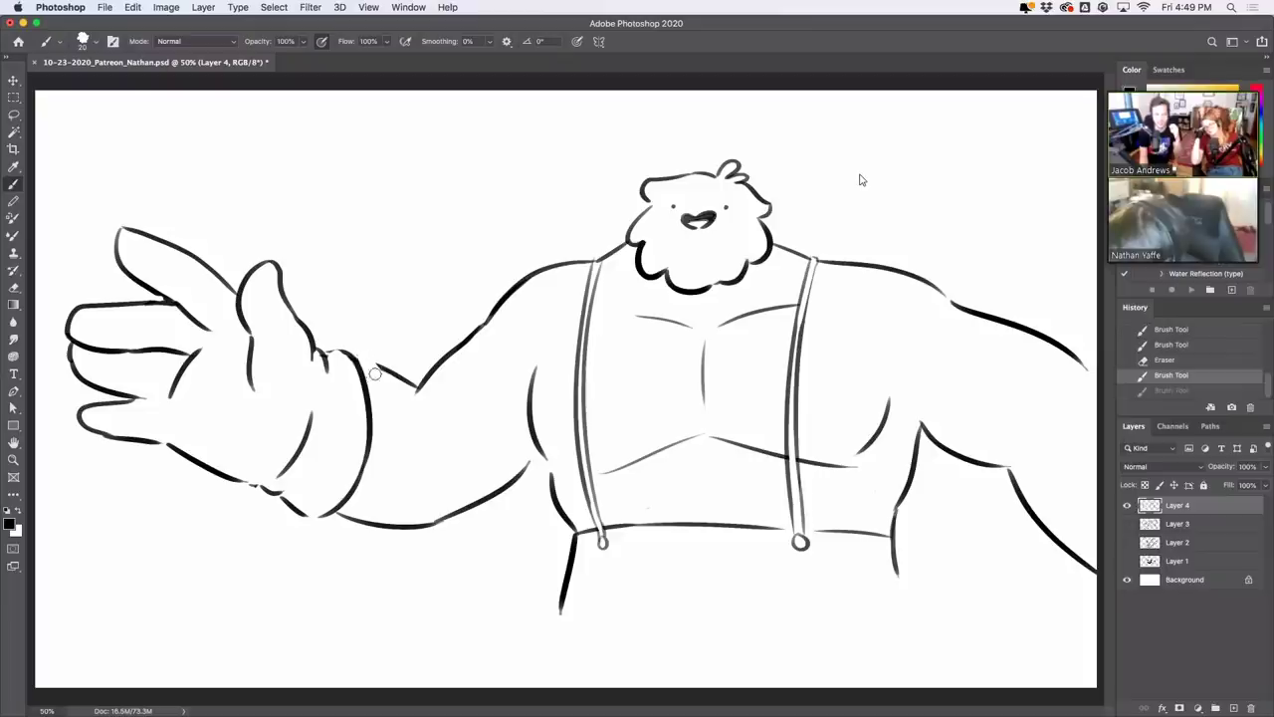
mouse_move(374, 374)
mouse_down()
mouse_move(334, 371)
mouse_move(347, 350)
mouse_move(422, 389)
mouse_move(378, 366)
mouse_move(417, 386)
mouse_up()
key(ctrl+z)
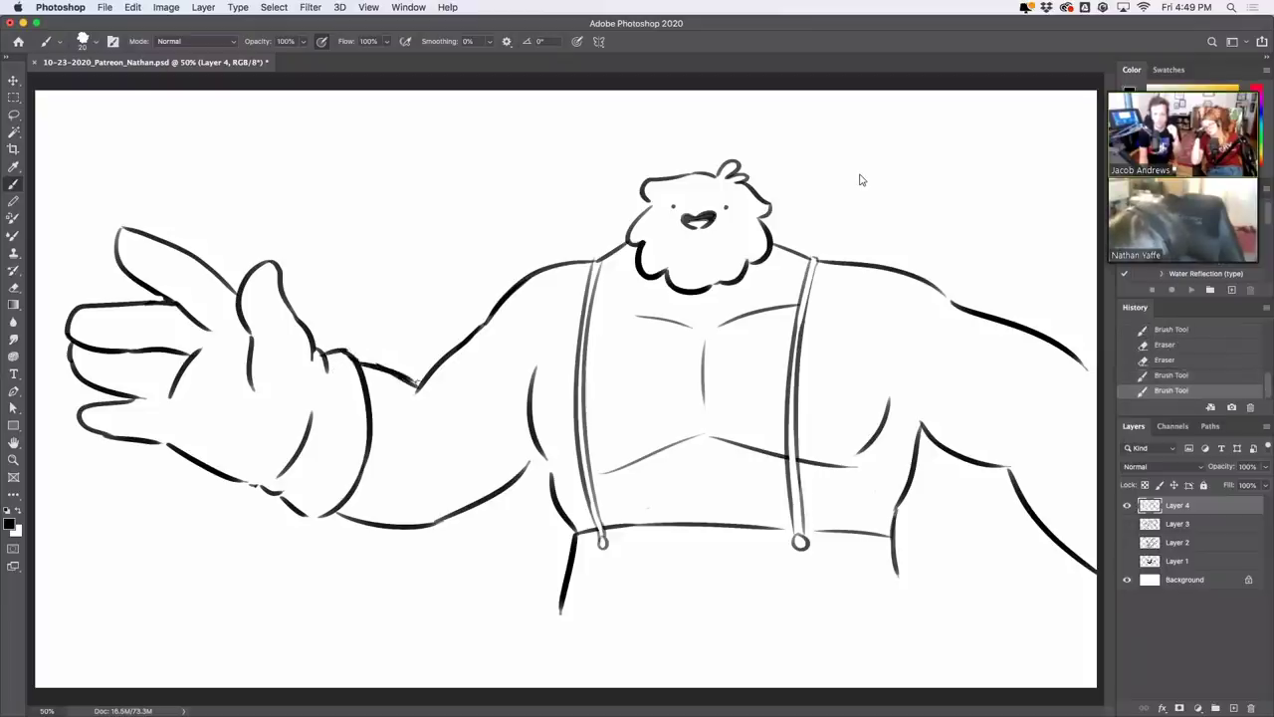
key(super+z)
key(super+shift+z)
drag(298, 506, 362, 492)
key(super+z)
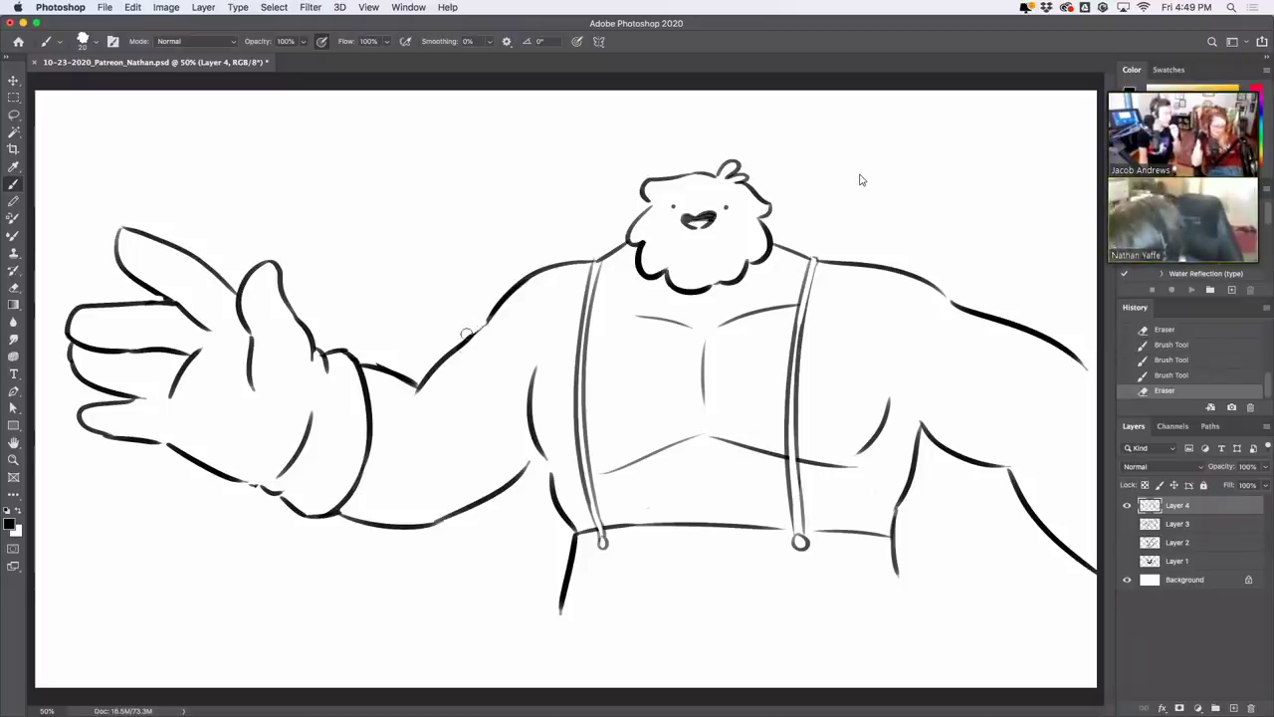
Redraw the left biceps outline from the elbow crease up to the shoulder and erase the overlap at the shoulder
drag(466, 334, 521, 312)
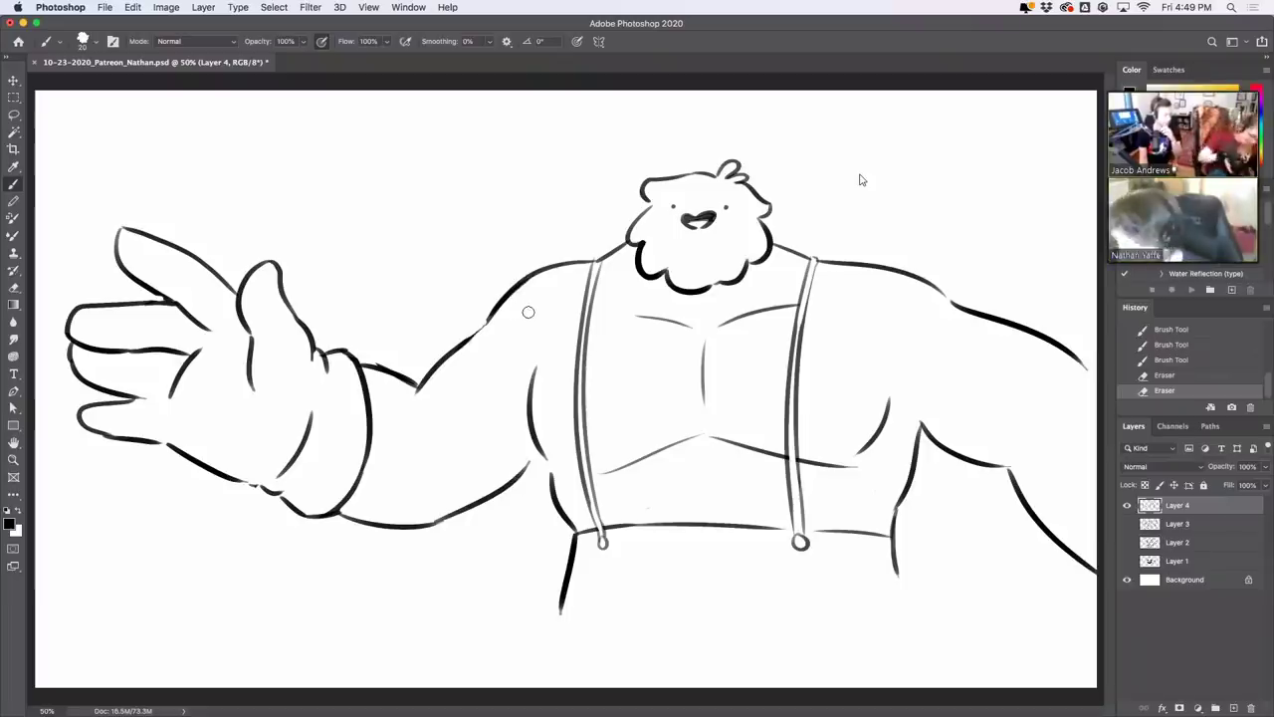
drag(430, 370, 488, 325)
key(super+z)
drag(428, 372, 490, 325)
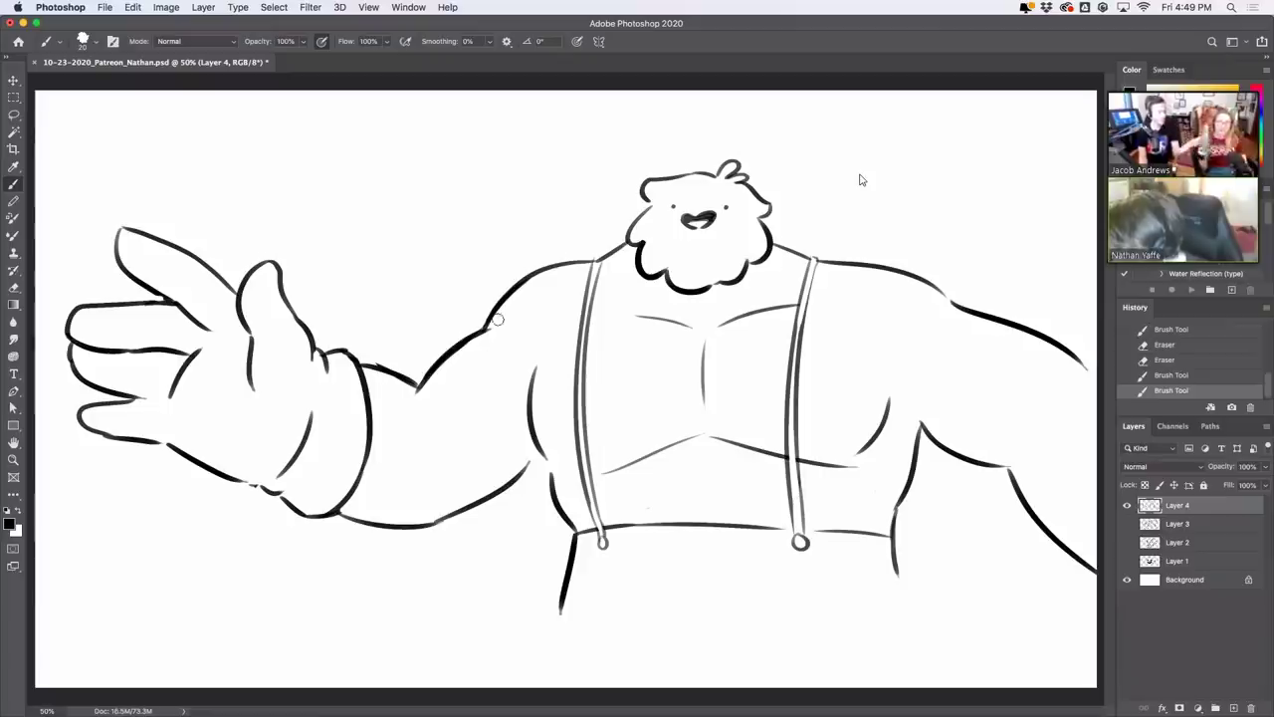
drag(518, 306, 529, 290)
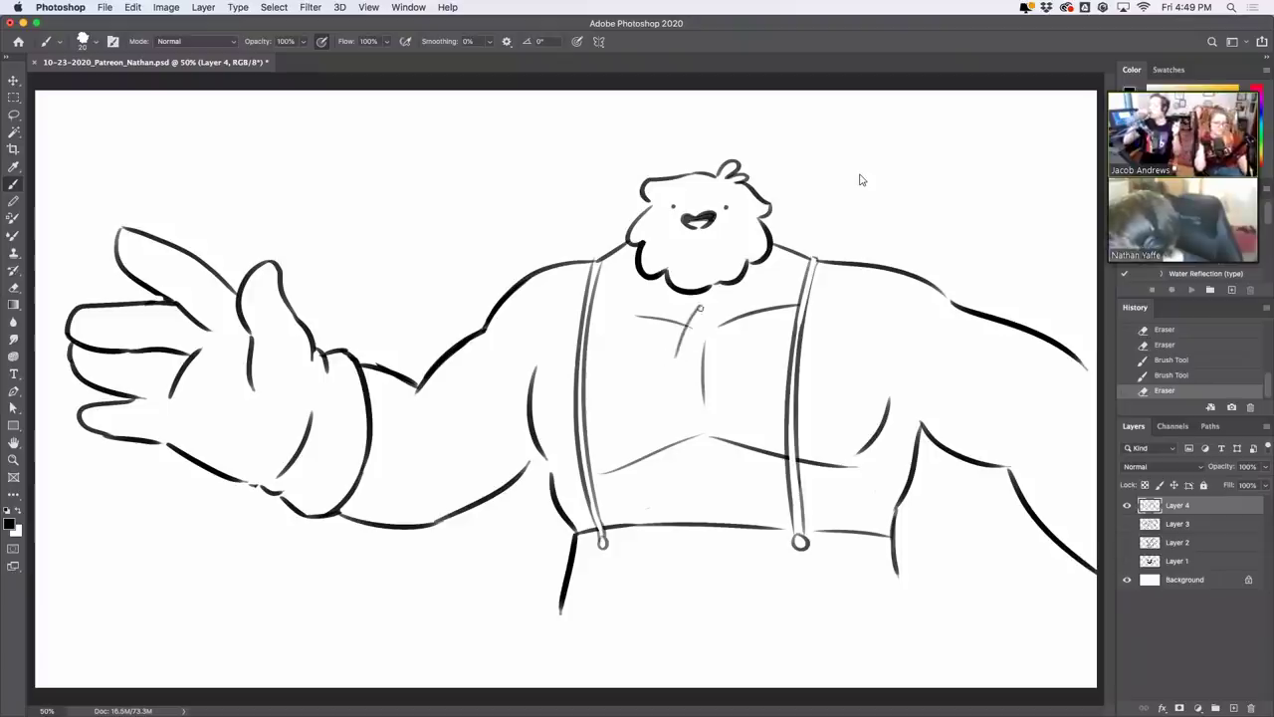
Draw the top, right and upper-left points of a large star across the chest, passing behind the right strap
key(ctrl+z)
drag(701, 307, 679, 349)
mouse_move(703, 307)
mouse_down()
mouse_move(730, 346)
mouse_move(790, 340)
mouse_move(734, 349)
mouse_move(795, 369)
mouse_up()
key(ctrl+z)
key(super+z)
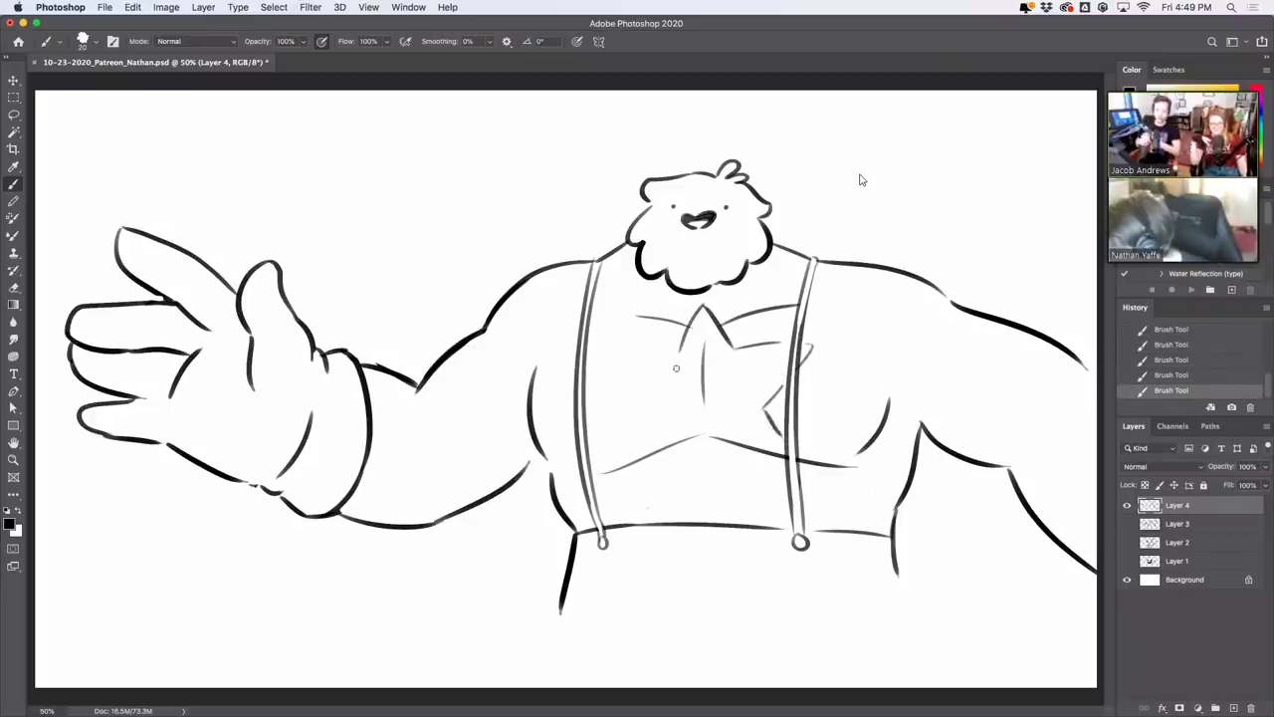
key(ctrl+z)
drag(673, 351, 603, 359)
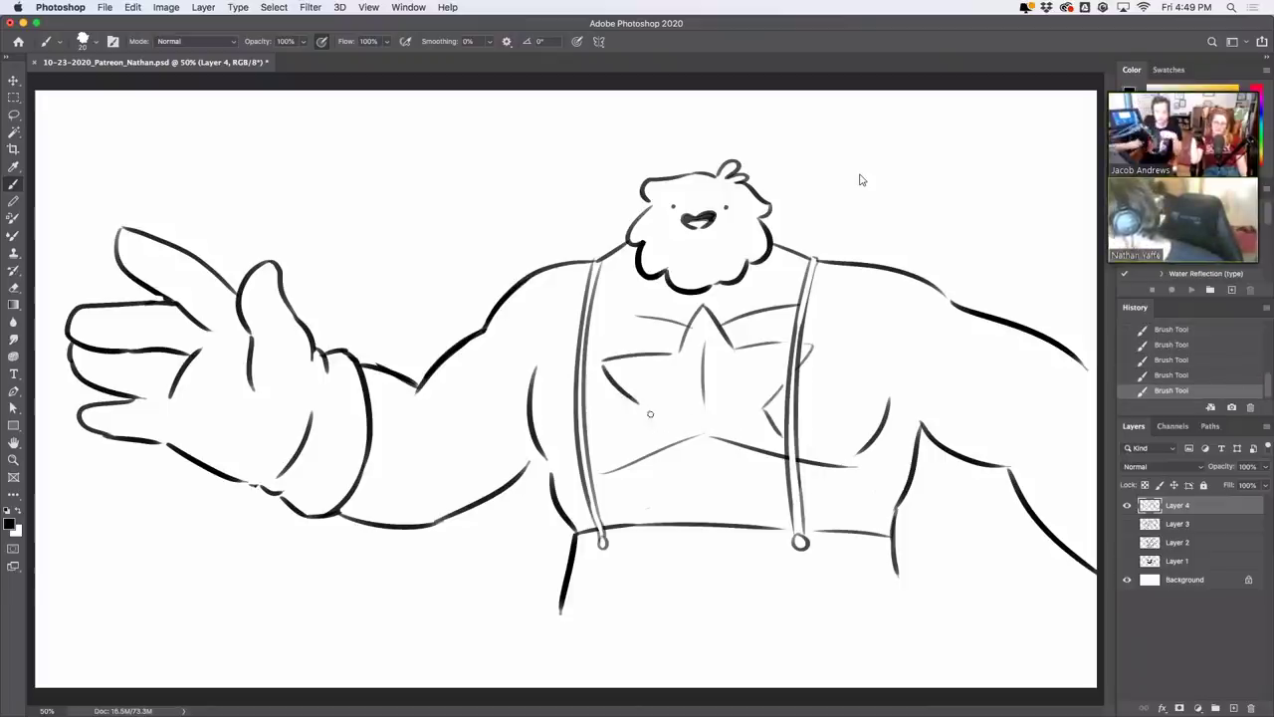
Complete the chest star with its lower-left point and the bottom edge running to the right strap
drag(643, 408, 625, 496)
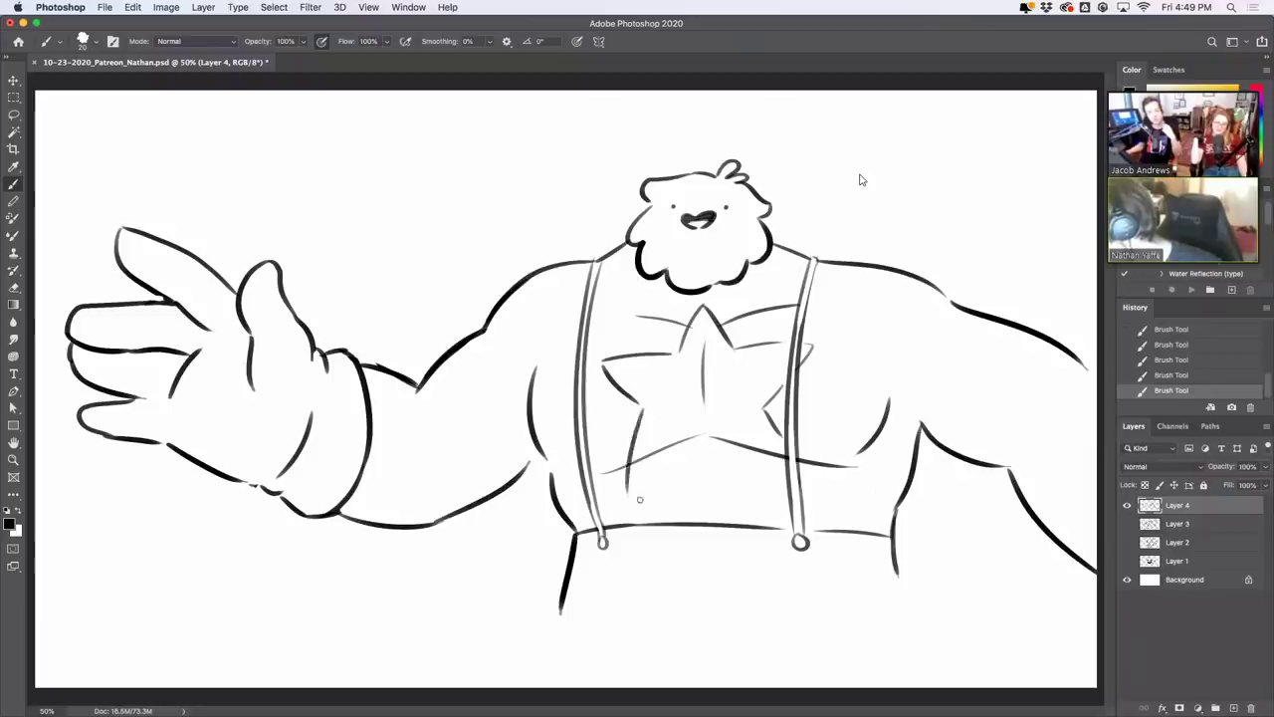
key(ctrl+z)
mouse_move(633, 400)
mouse_down()
mouse_move(664, 418)
mouse_move(633, 492)
mouse_move(703, 453)
mouse_move(788, 492)
mouse_up()
key(ctrl+z)
key(ctrl+z)
key(ctrl+z)
drag(704, 449, 779, 483)
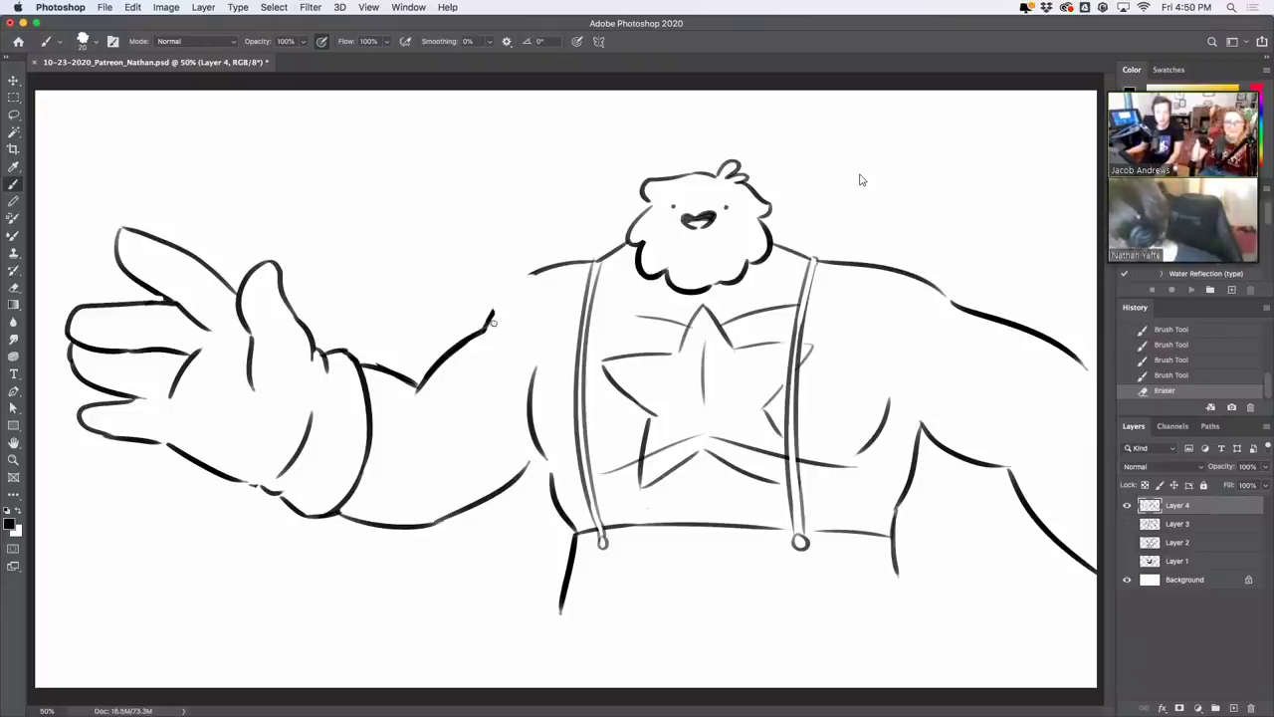
Redraw the left shoulder outline as a rounded bulge between the biceps and the strap
drag(491, 320, 547, 266)
key(ctrl+z)
drag(493, 327, 558, 265)
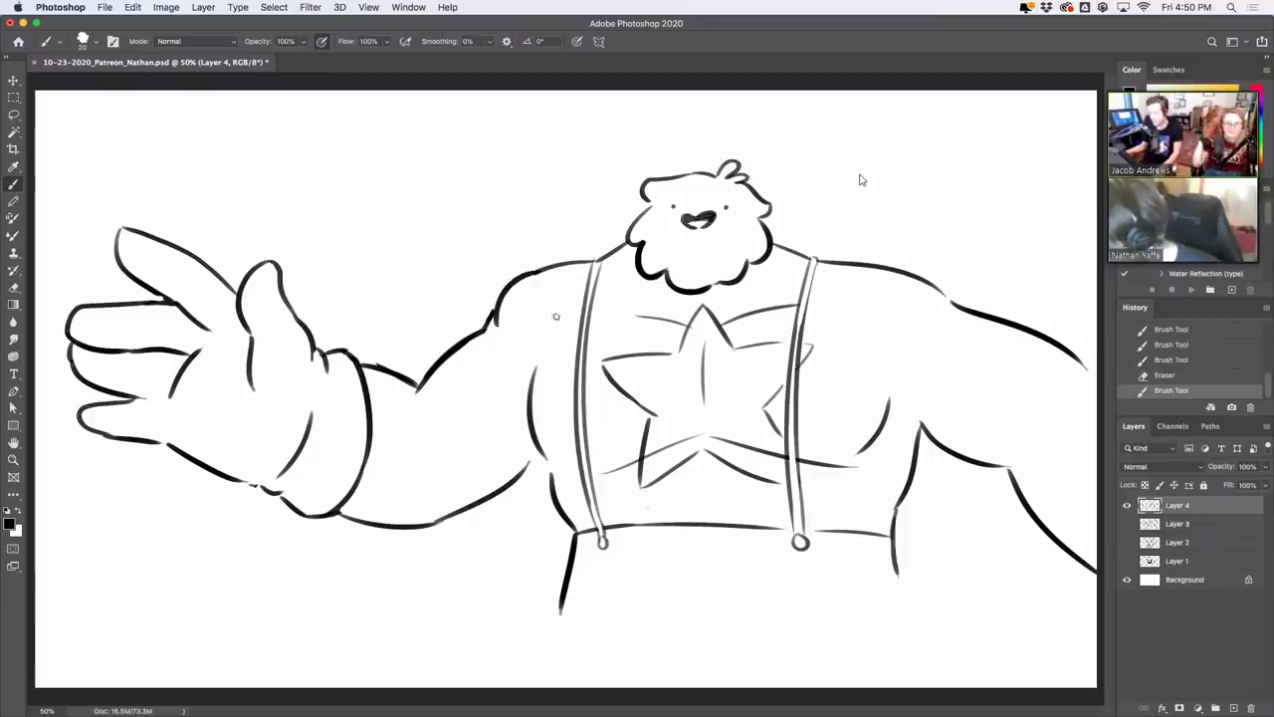
Draw small dot-eyed faces with open mouths on both shoulders and the left upper arm, and trim the right shoulder's outer edge
drag(527, 339, 560, 316)
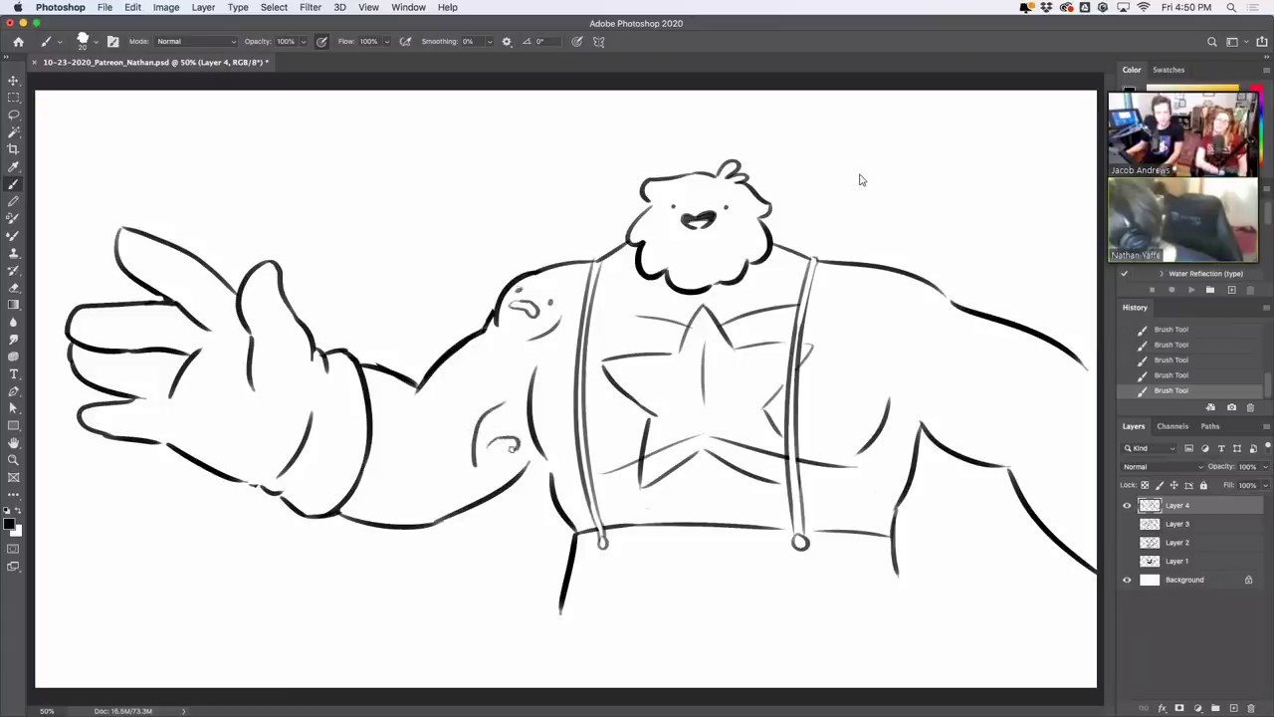
drag(513, 448, 488, 446)
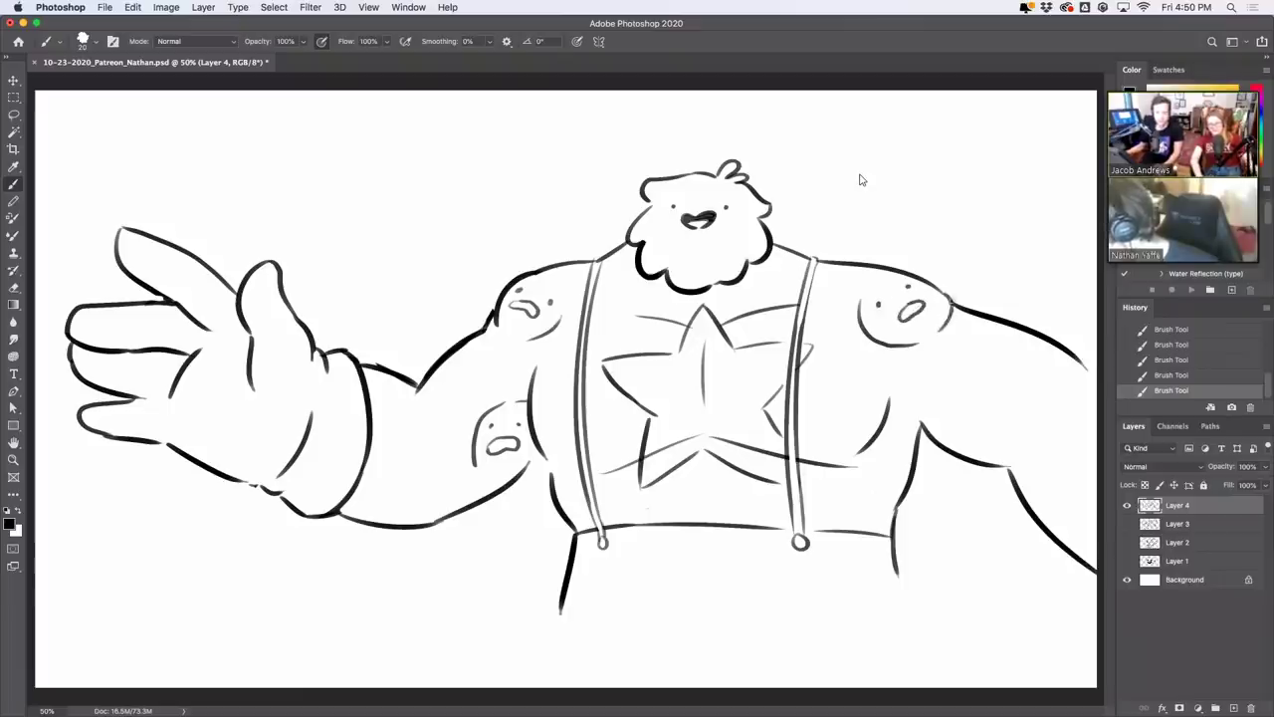
key(super+z)
drag(951, 301, 963, 325)
key(e)
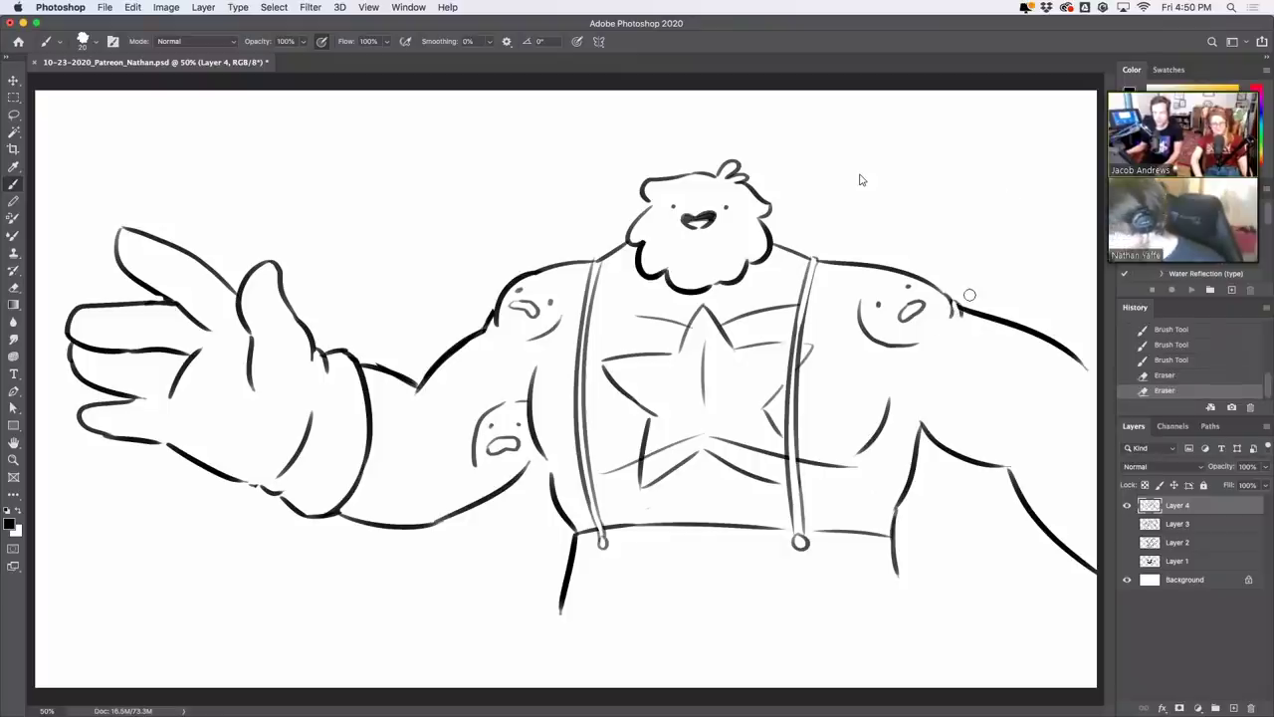
Draw the outer trouser lines from both hips down to the canvas's lower edge and clean up the right hip corner
drag(562, 601, 552, 686)
key(super+z)
drag(570, 570, 552, 687)
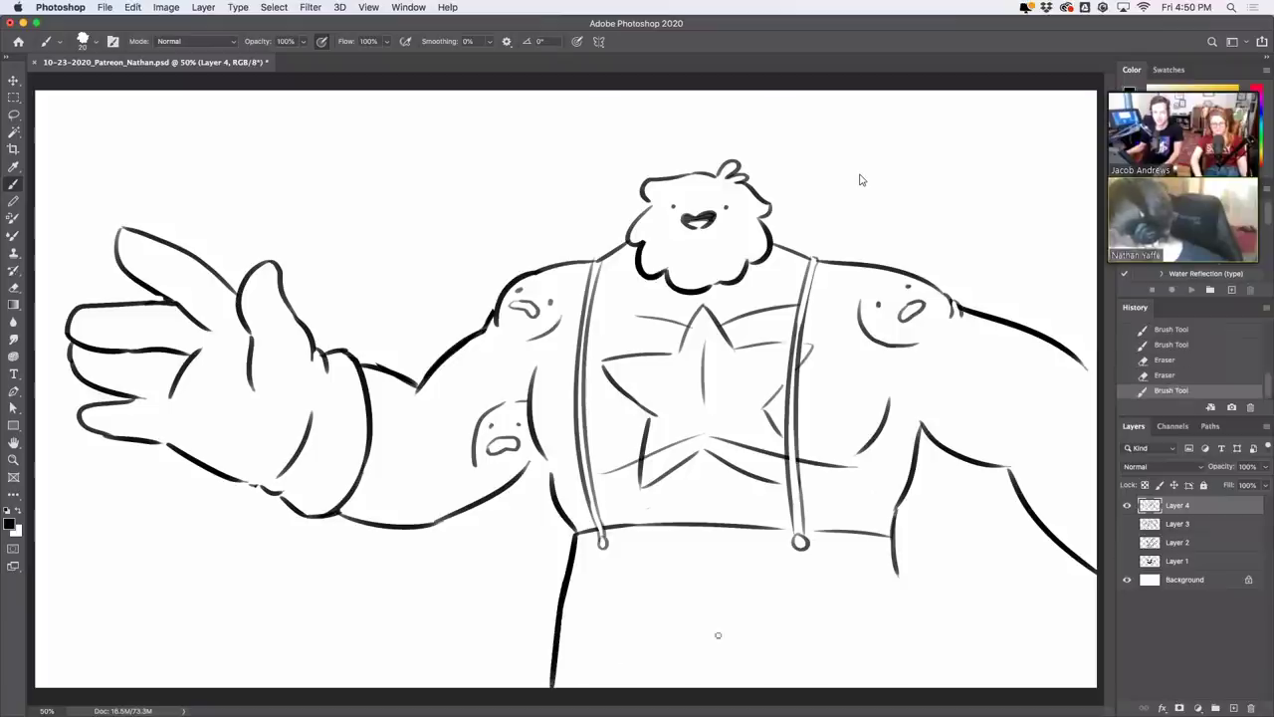
drag(894, 566, 936, 687)
key(ctrl+z)
drag(894, 529, 935, 684)
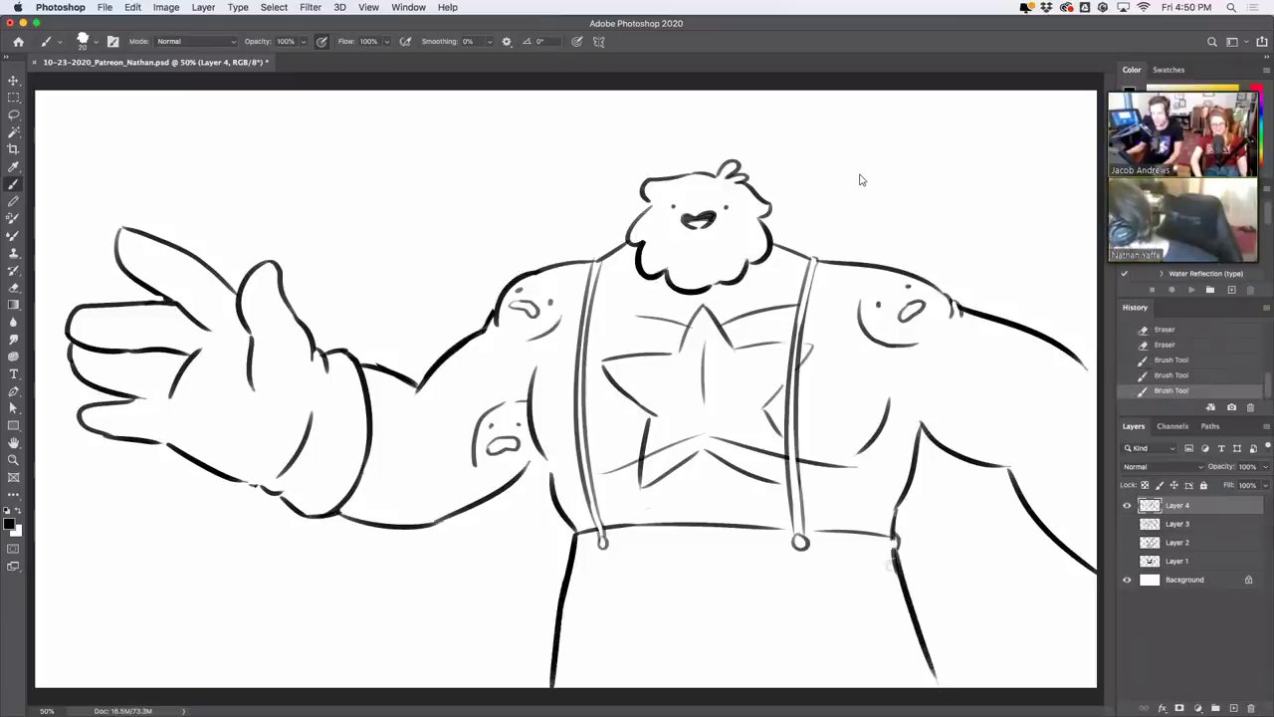
drag(892, 565, 889, 547)
drag(888, 549, 893, 579)
Draw the crotch line with two short inner leg lines, and a double fly line running down from the waistband
mouse_move(661, 648)
mouse_down()
mouse_move(785, 647)
mouse_move(763, 686)
mouse_move(694, 687)
mouse_up()
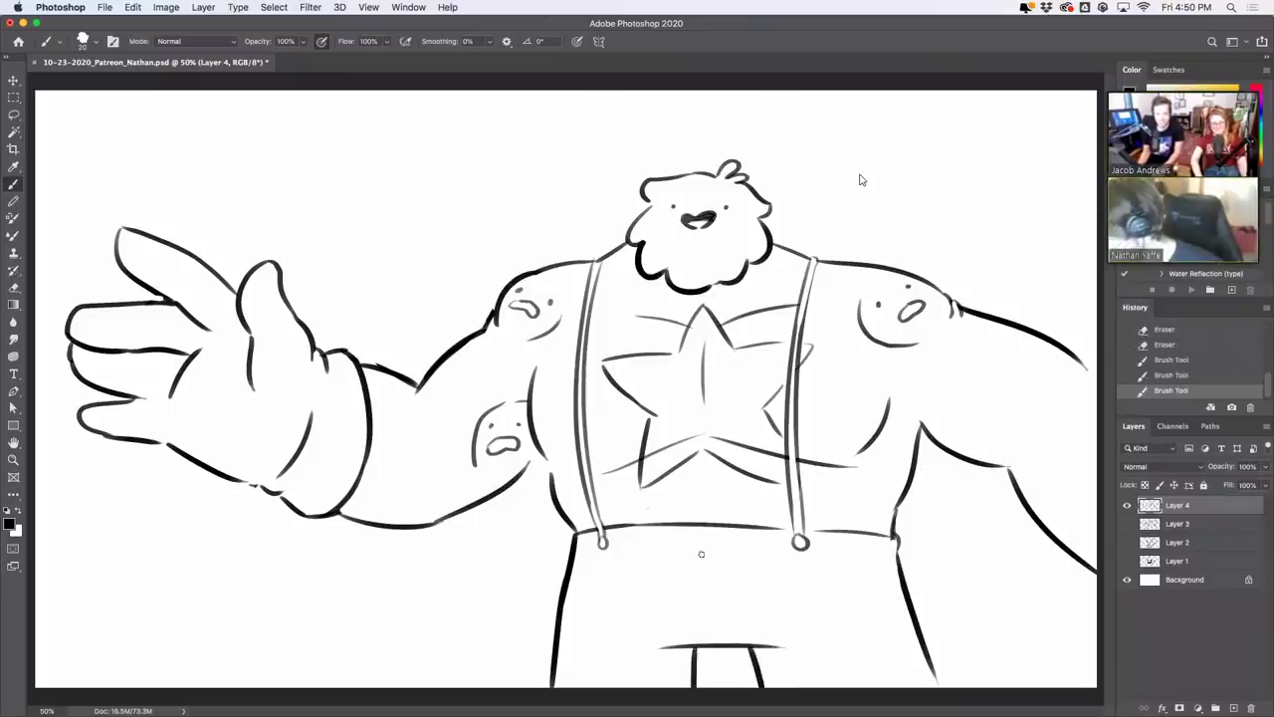
drag(702, 529, 705, 642)
drag(715, 528, 719, 639)
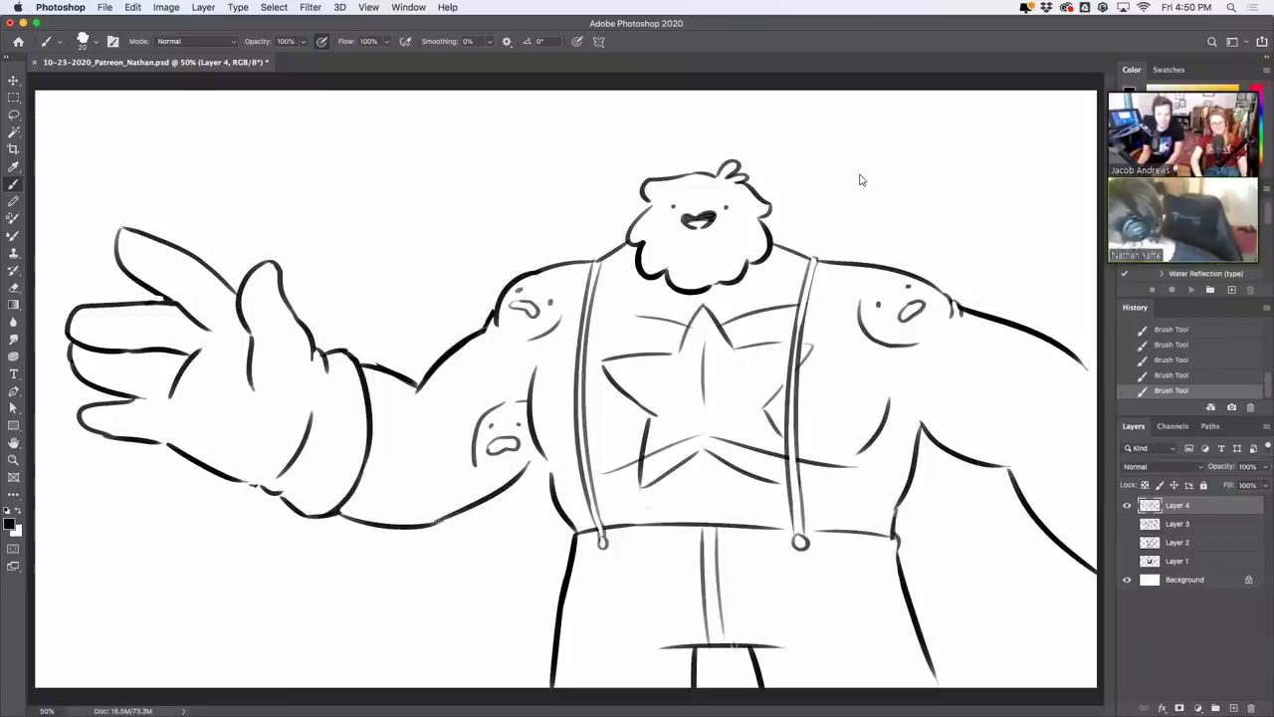
Erase the mouths of the faces on the left upper arm and left shoulder
drag(488, 444, 526, 438)
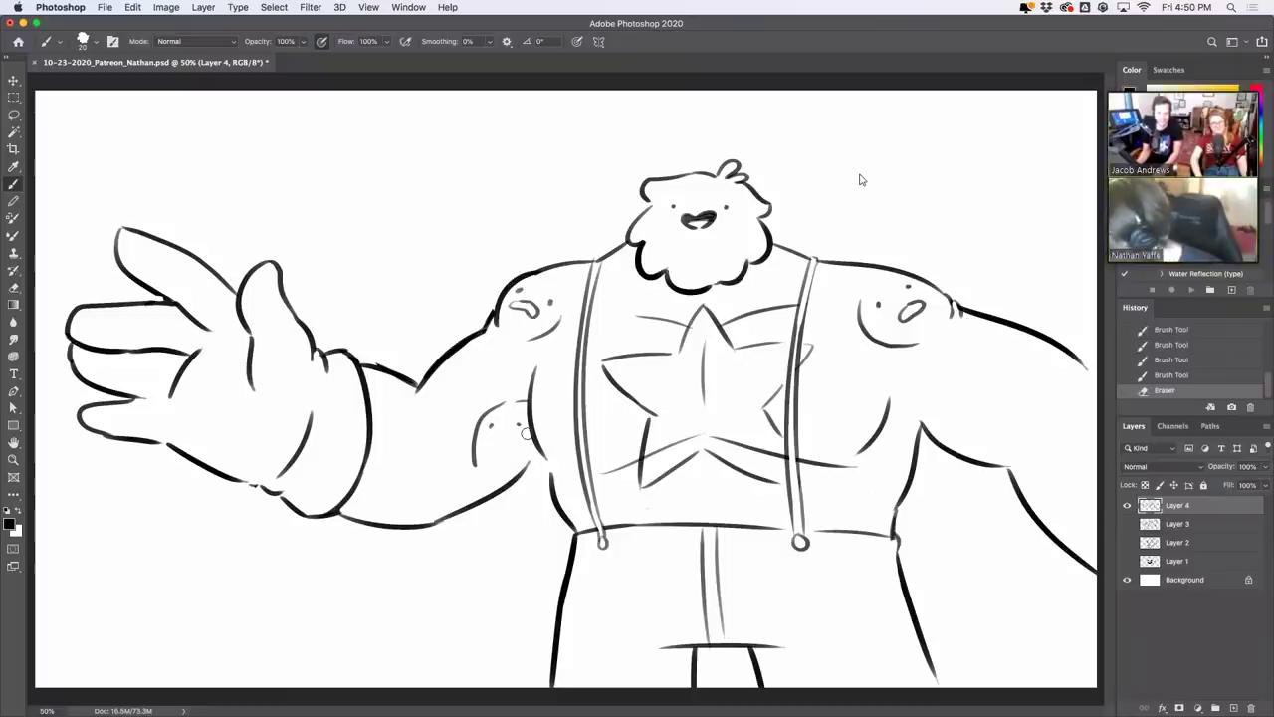
mouse_move(538, 314)
mouse_down()
mouse_move(512, 308)
mouse_move(533, 303)
mouse_up()
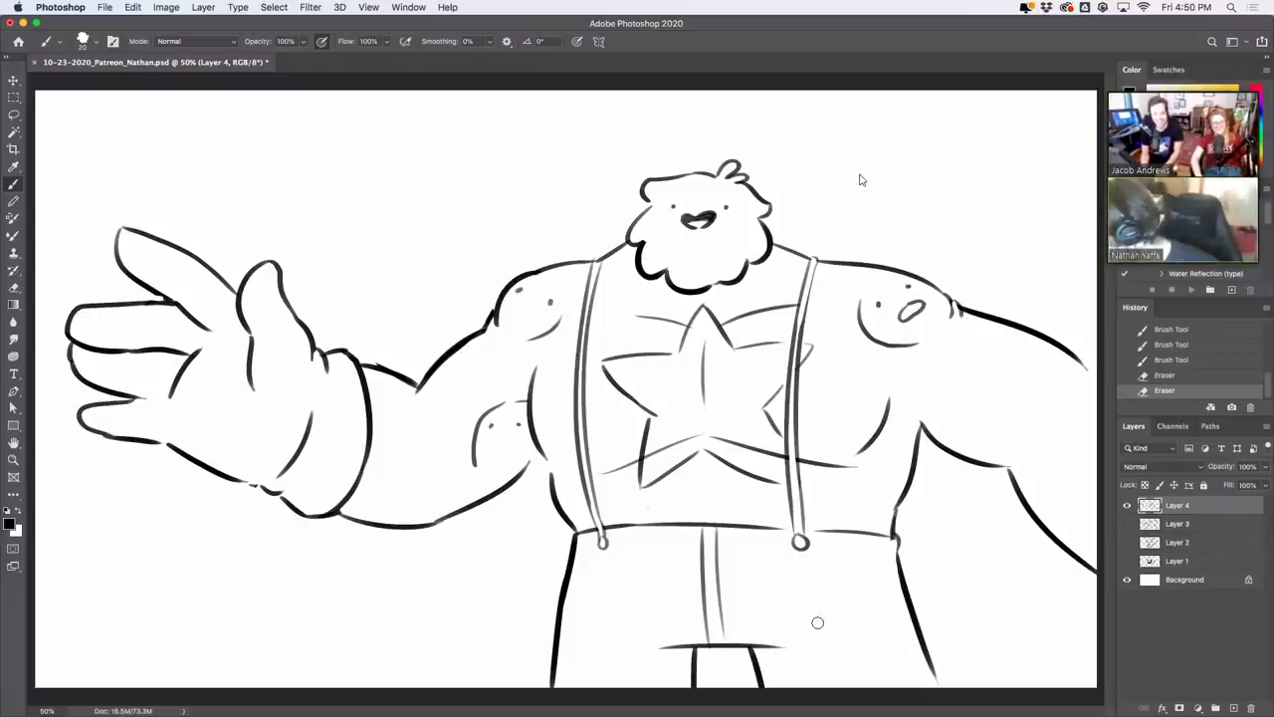
Erase the crotch line and redraw it slightly lower across the inner leg lines
mouse_move(786, 645)
mouse_down()
mouse_move(737, 643)
mouse_move(791, 644)
mouse_up()
drag(685, 657, 805, 645)
key(super+z)
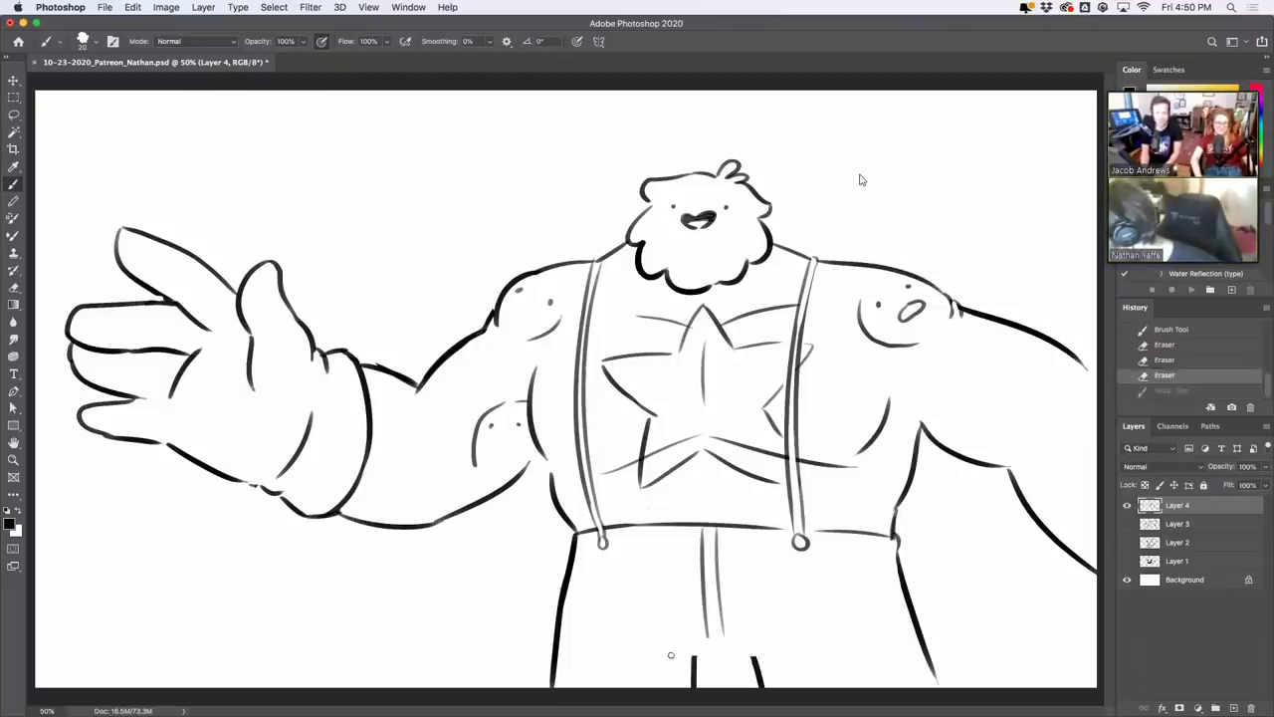
drag(671, 654, 786, 648)
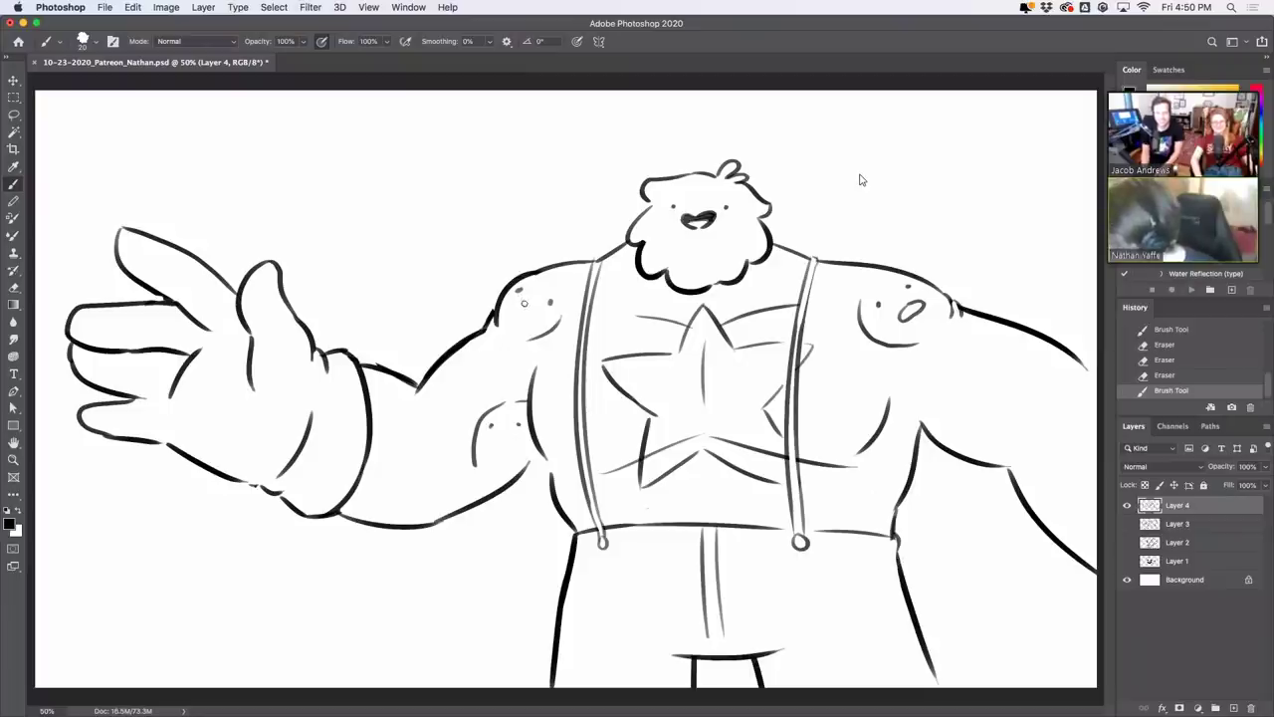
Give the faces on both shoulders and the left upper arm small open smiling mouths, erasing the right shoulder's old mouth first
drag(522, 299, 541, 304)
key(super+z)
key(super+z)
drag(494, 437, 515, 436)
key(e)
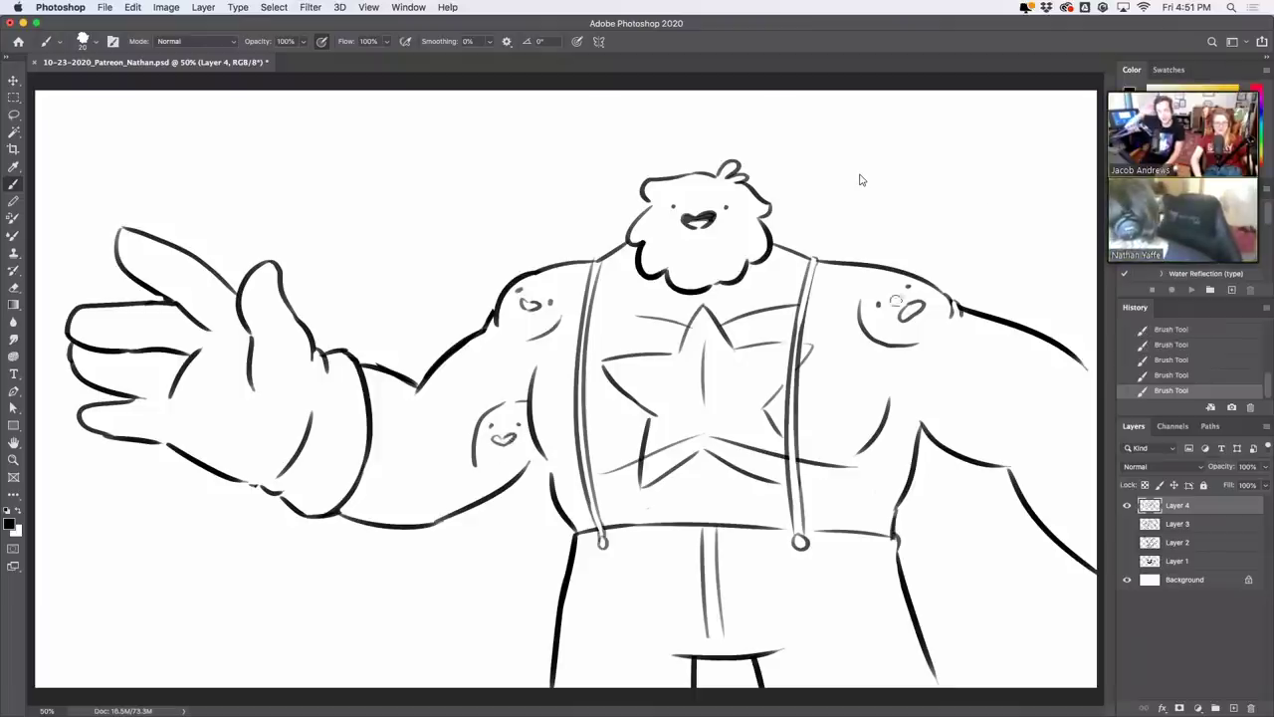
drag(904, 317, 916, 310)
key(b)
drag(913, 294, 921, 307)
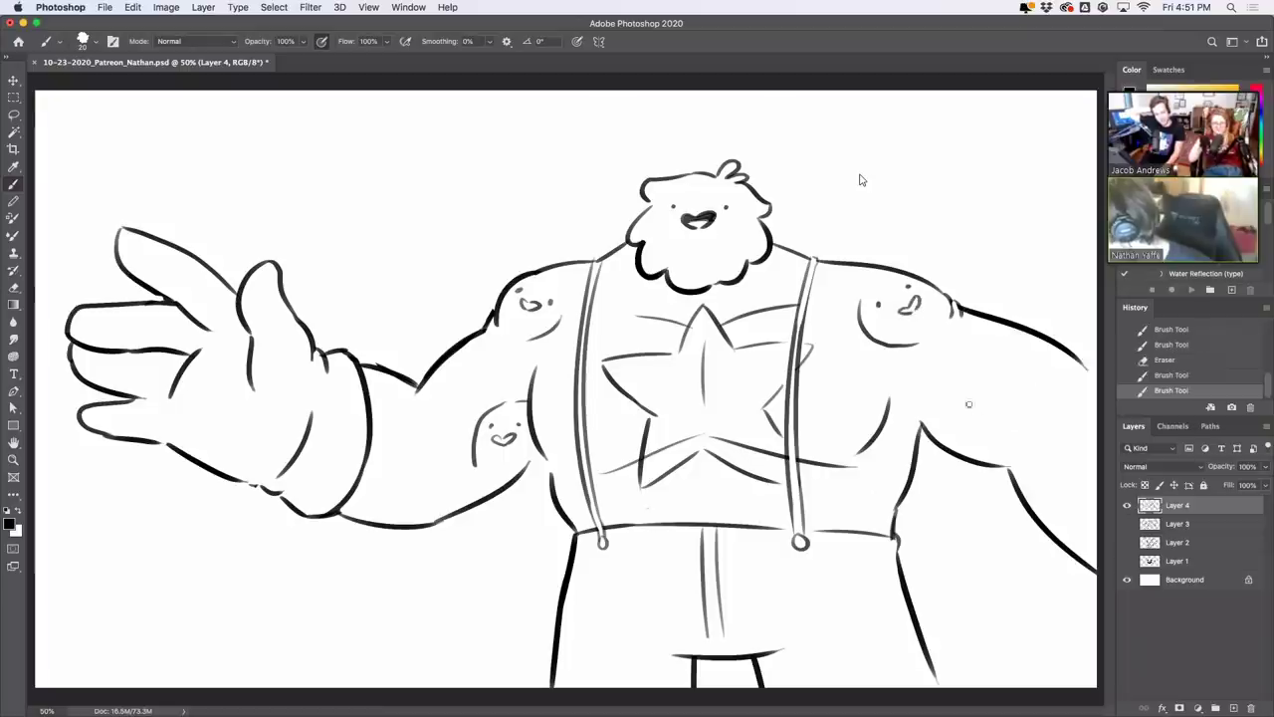
Draw a smiling face under an arched outline on the right upper arm and extend the arm's upper line to the canvas edge
mouse_move(948, 398)
mouse_down()
mouse_move(1021, 440)
mouse_move(972, 436)
mouse_move(983, 431)
mouse_up()
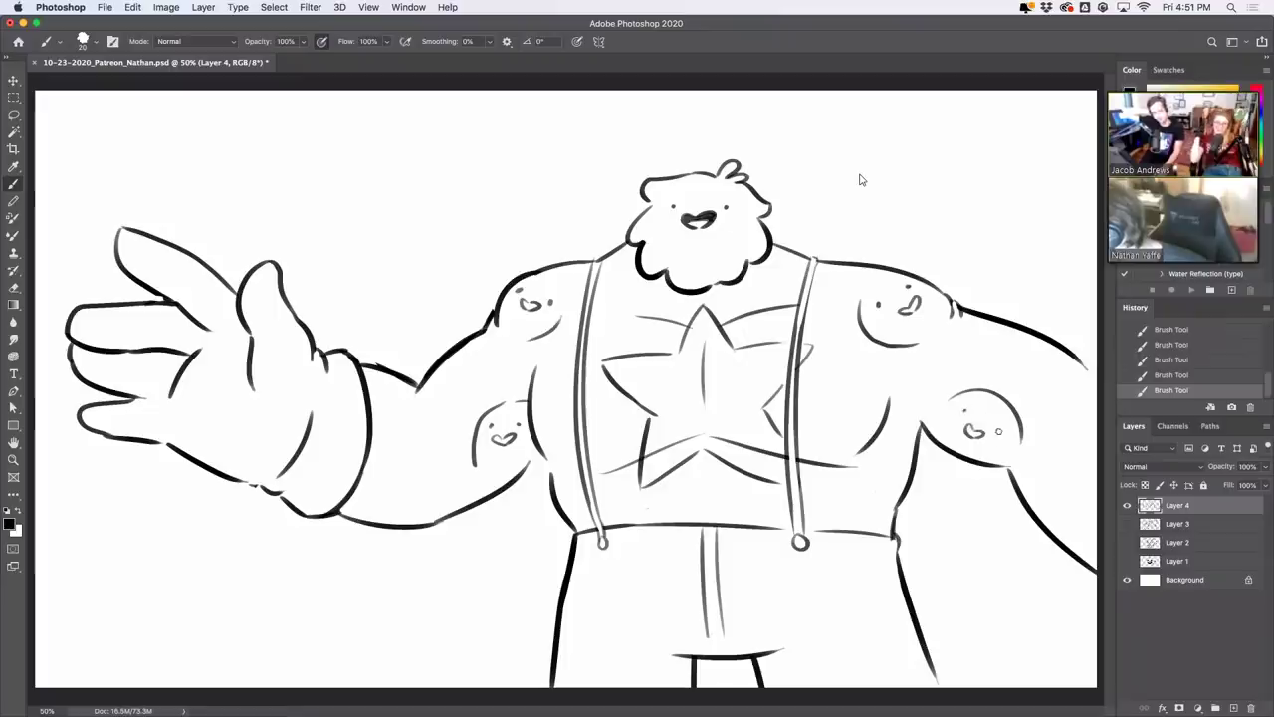
click(1002, 430)
drag(1086, 368, 1097, 369)
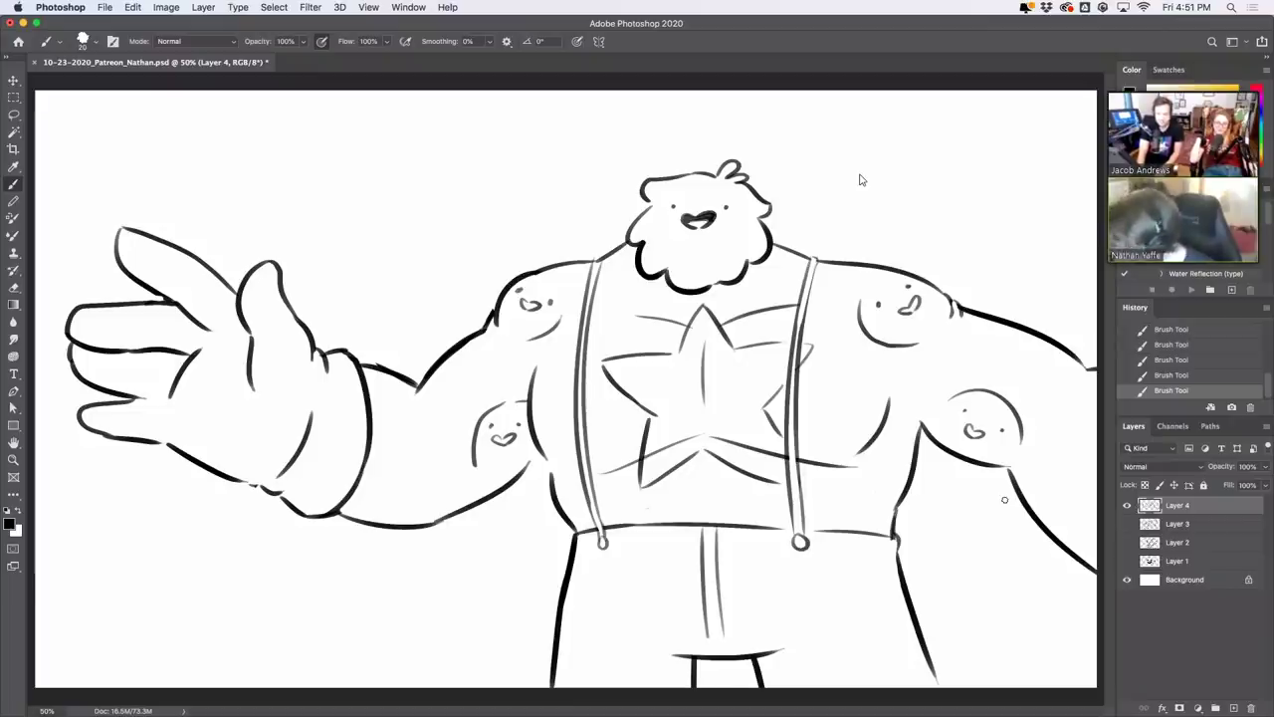
Erase the right suspender strap and the right-hand points of the chest star
drag(805, 290, 796, 525)
mouse_move(784, 398)
mouse_down()
mouse_move(807, 279)
mouse_move(809, 328)
mouse_up()
drag(737, 466, 713, 455)
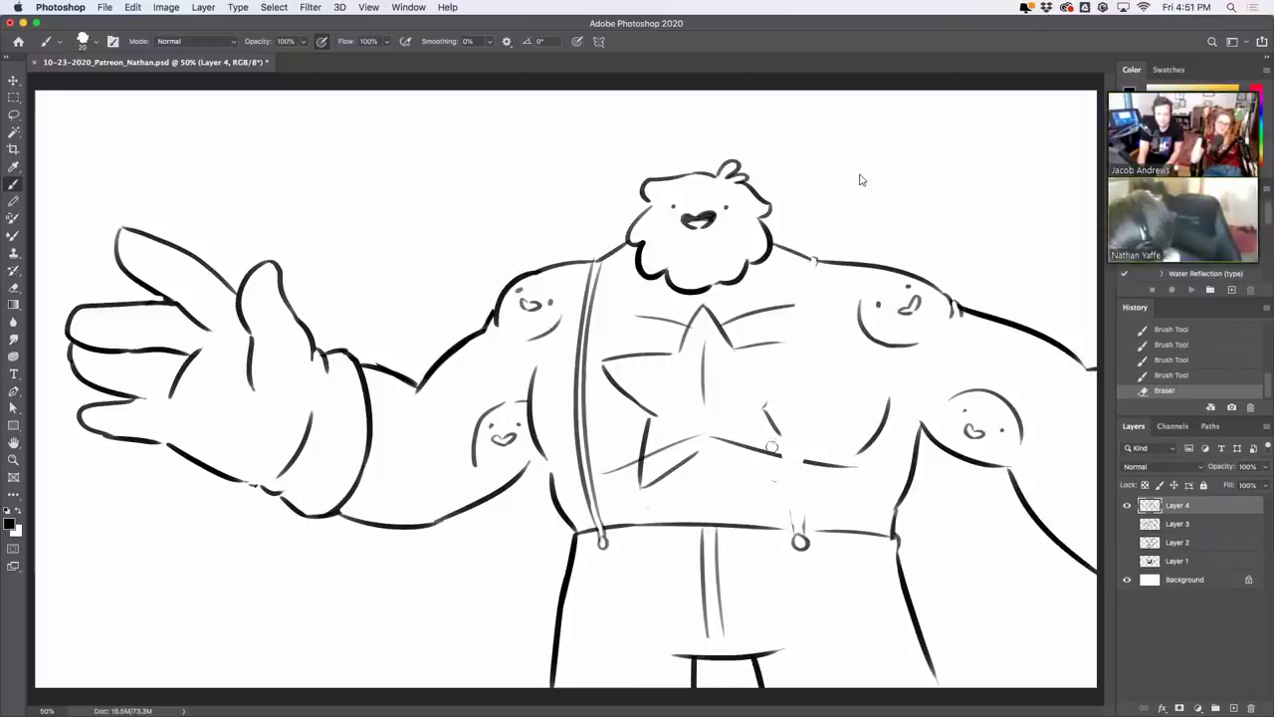
mouse_move(767, 406)
mouse_down()
mouse_move(782, 430)
mouse_move(765, 353)
mouse_up()
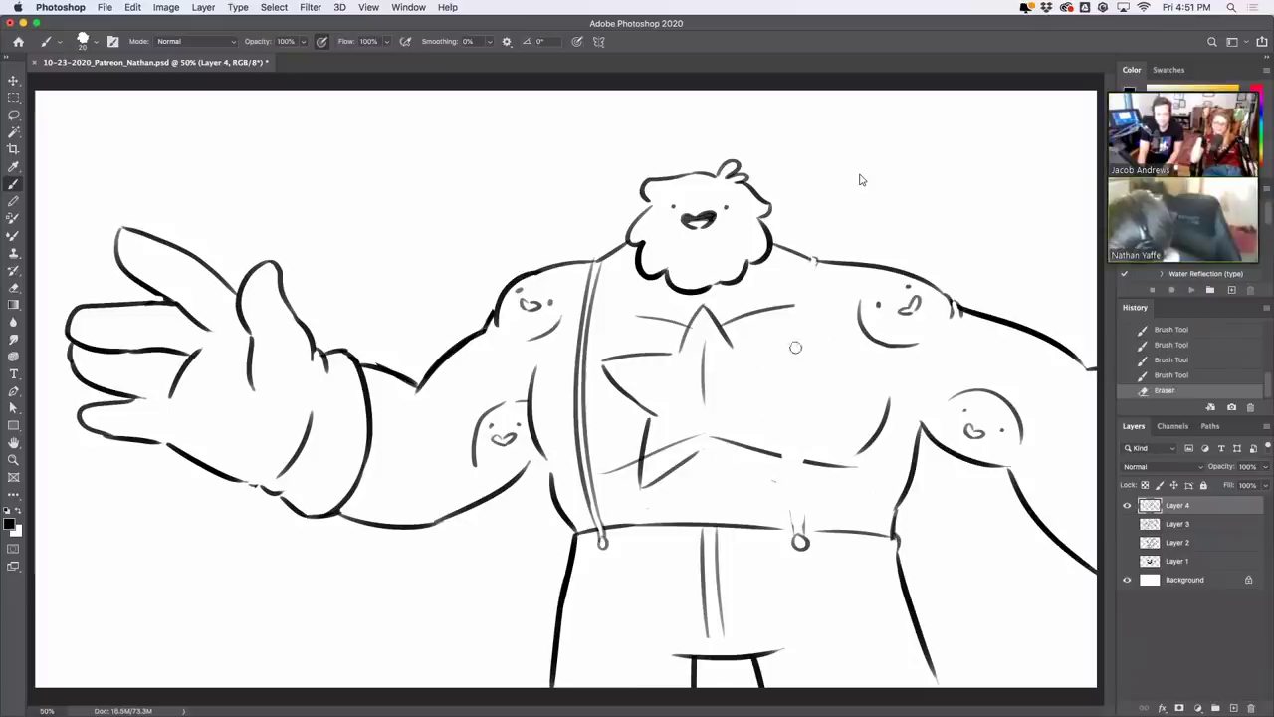
drag(776, 476, 755, 474)
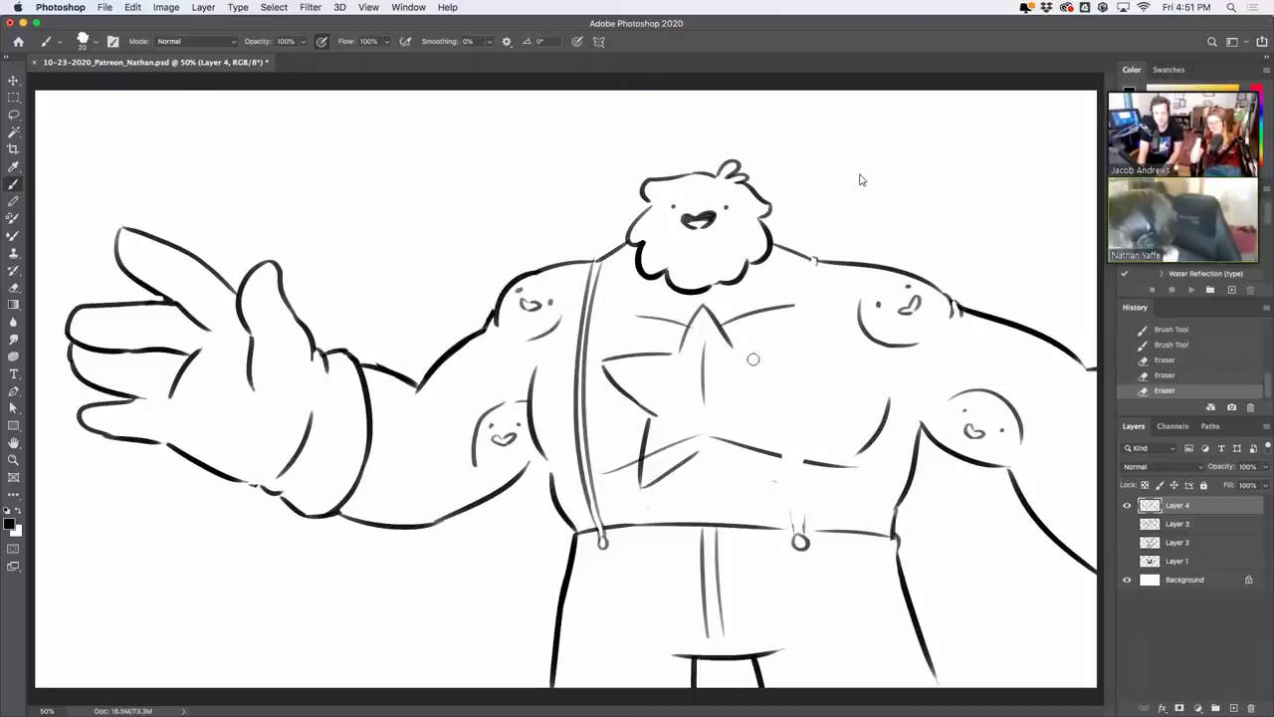
Redraw the chest star's lower-right and right points as complete shapes clear of the strap
mouse_move(709, 437)
mouse_down()
mouse_move(781, 479)
mouse_move(767, 409)
mouse_up()
key(super+z)
drag(783, 481, 763, 410)
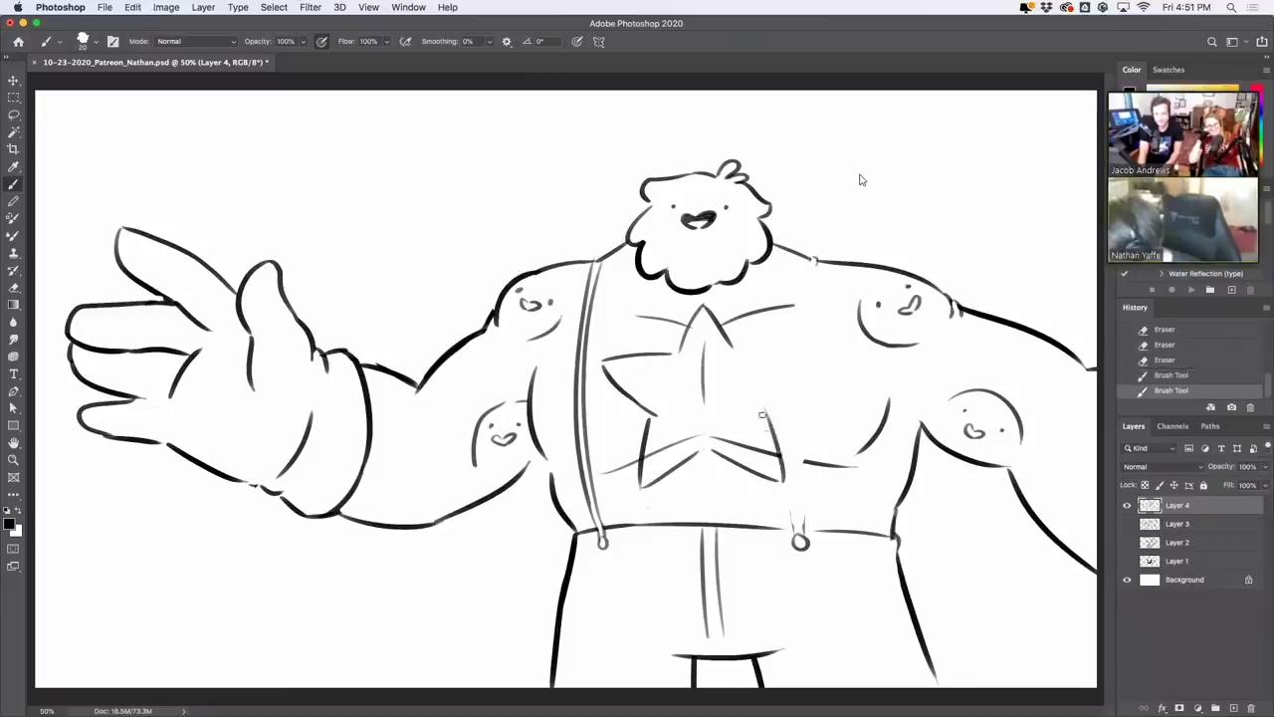
key(super+z)
drag(784, 482, 764, 411)
mouse_move(742, 355)
mouse_down()
mouse_move(801, 353)
mouse_move(784, 410)
mouse_up()
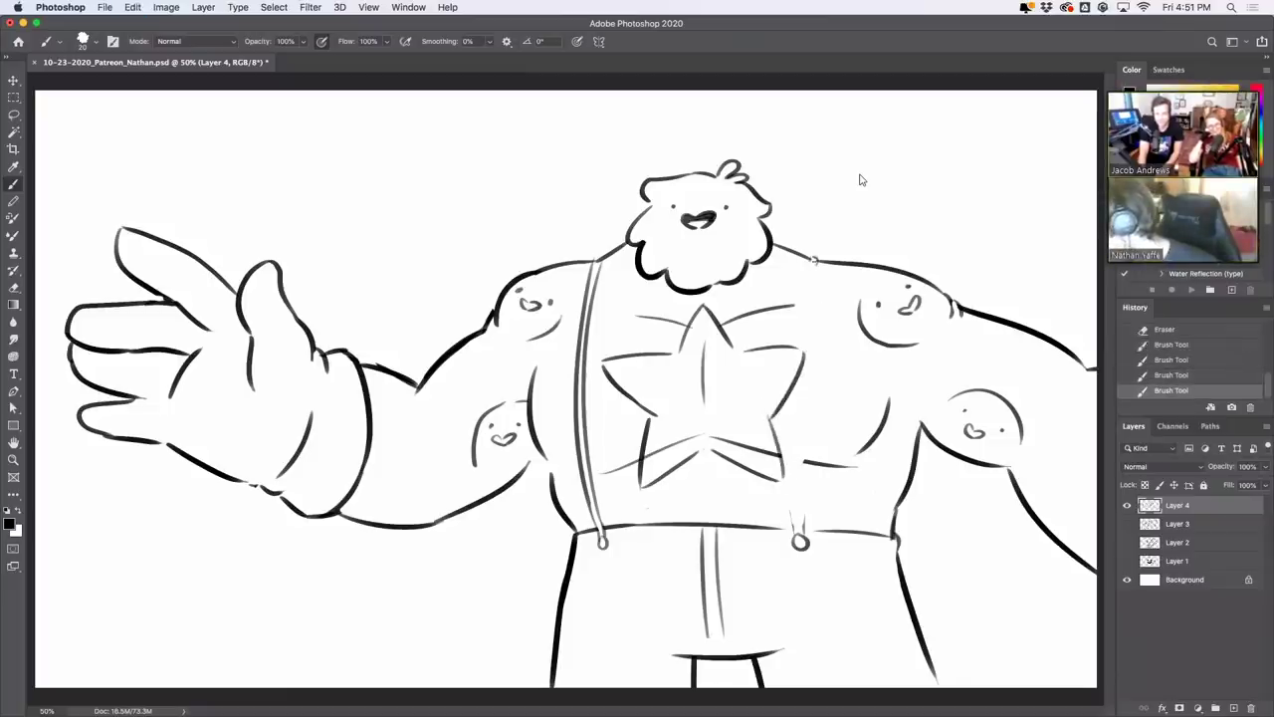
Redraw the right suspender strap as a double line curving outward around the star from the shoulder to the waist button, and clean its ends
drag(814, 261, 817, 457)
key(super+z)
drag(818, 265, 814, 502)
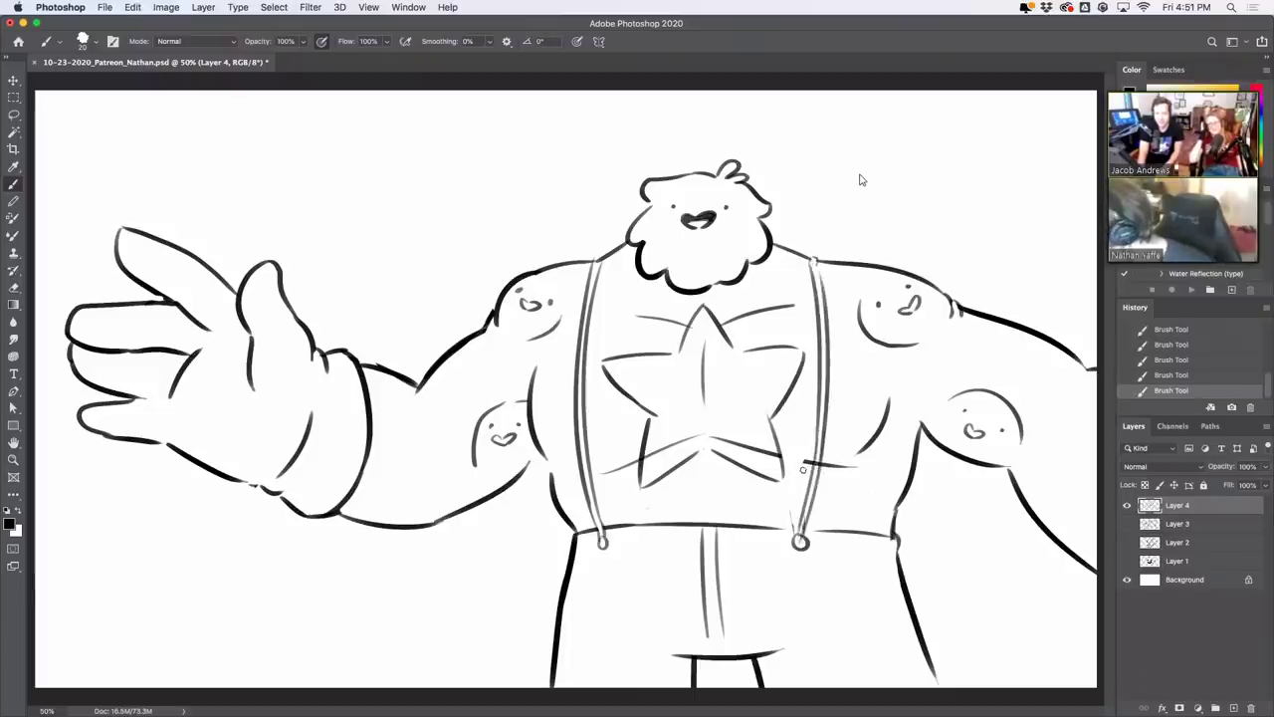
drag(792, 521, 802, 538)
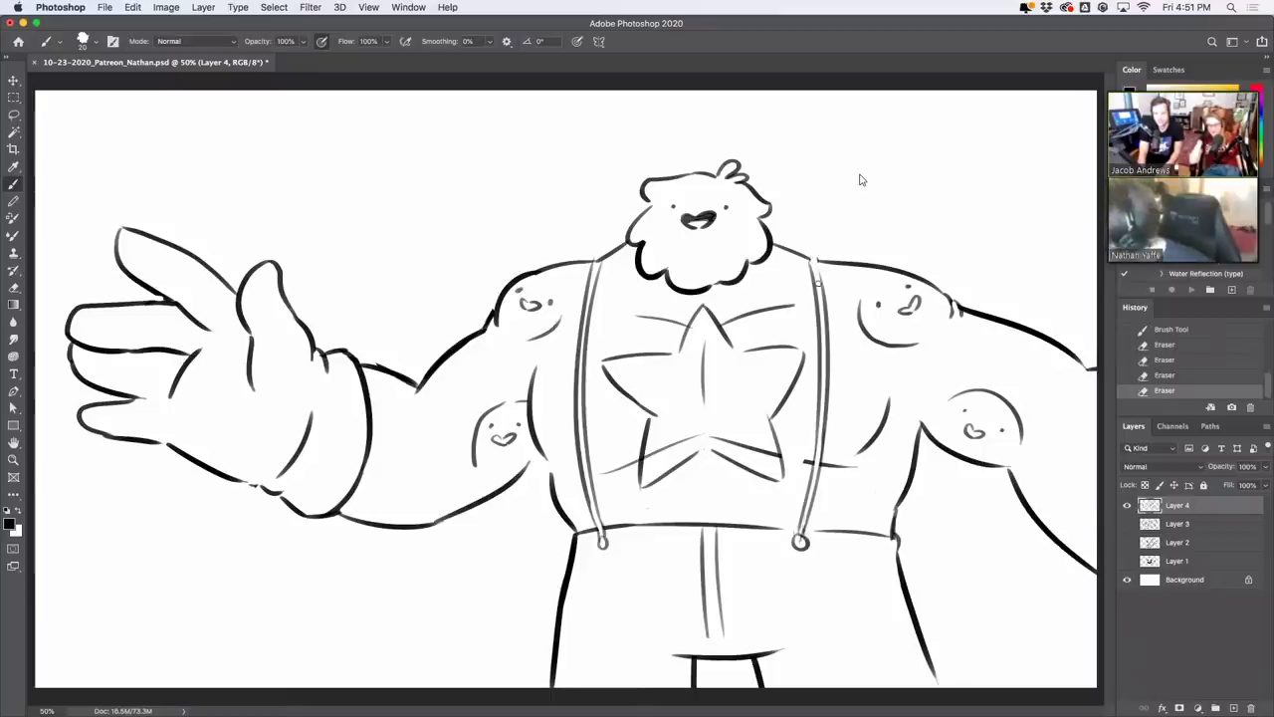
drag(812, 254, 820, 285)
drag(814, 255, 824, 289)
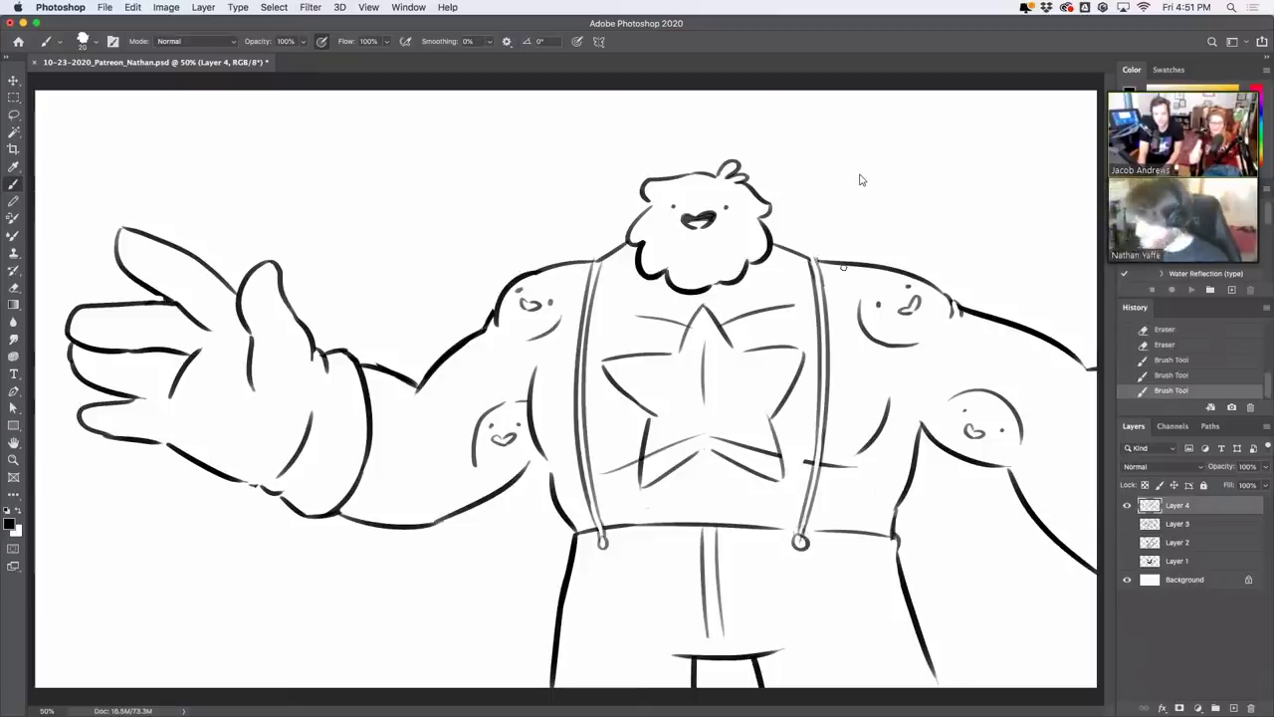
Redraw the undersides of both upper arms as rounded bulges beneath their faces
drag(941, 434, 999, 468)
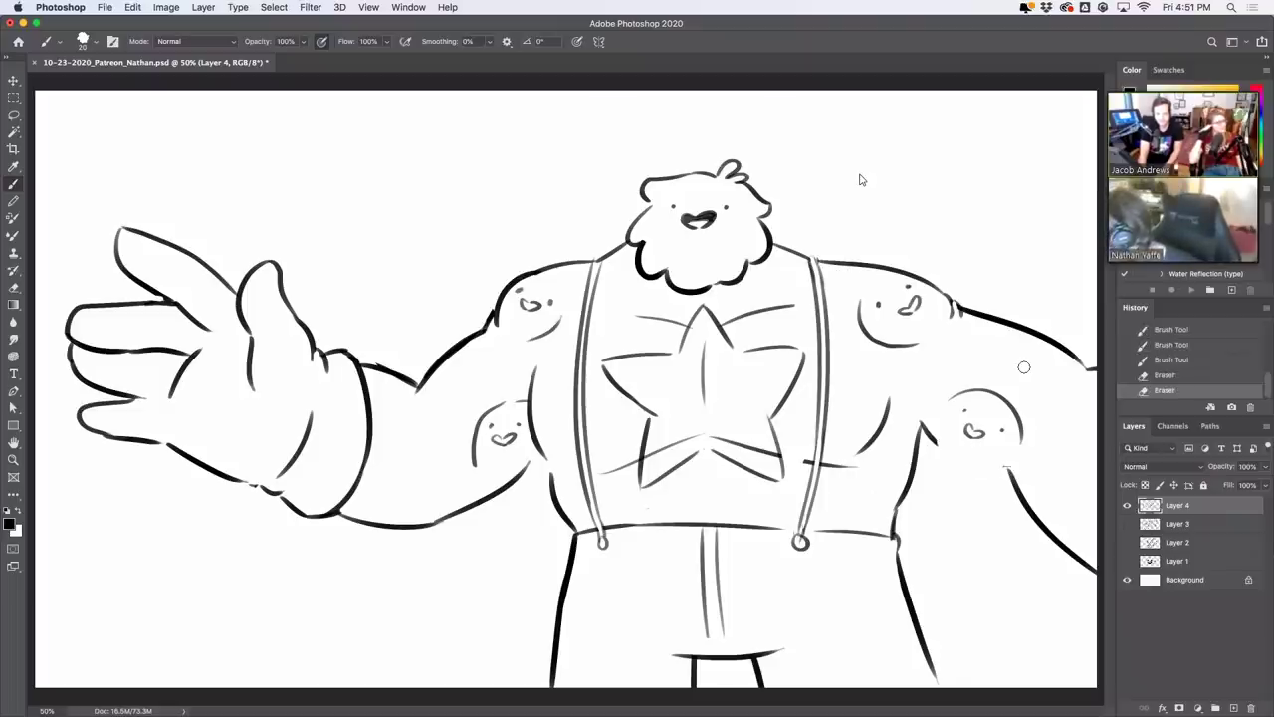
mouse_move(939, 430)
mouse_down()
mouse_move(1013, 458)
mouse_move(1038, 453)
mouse_up()
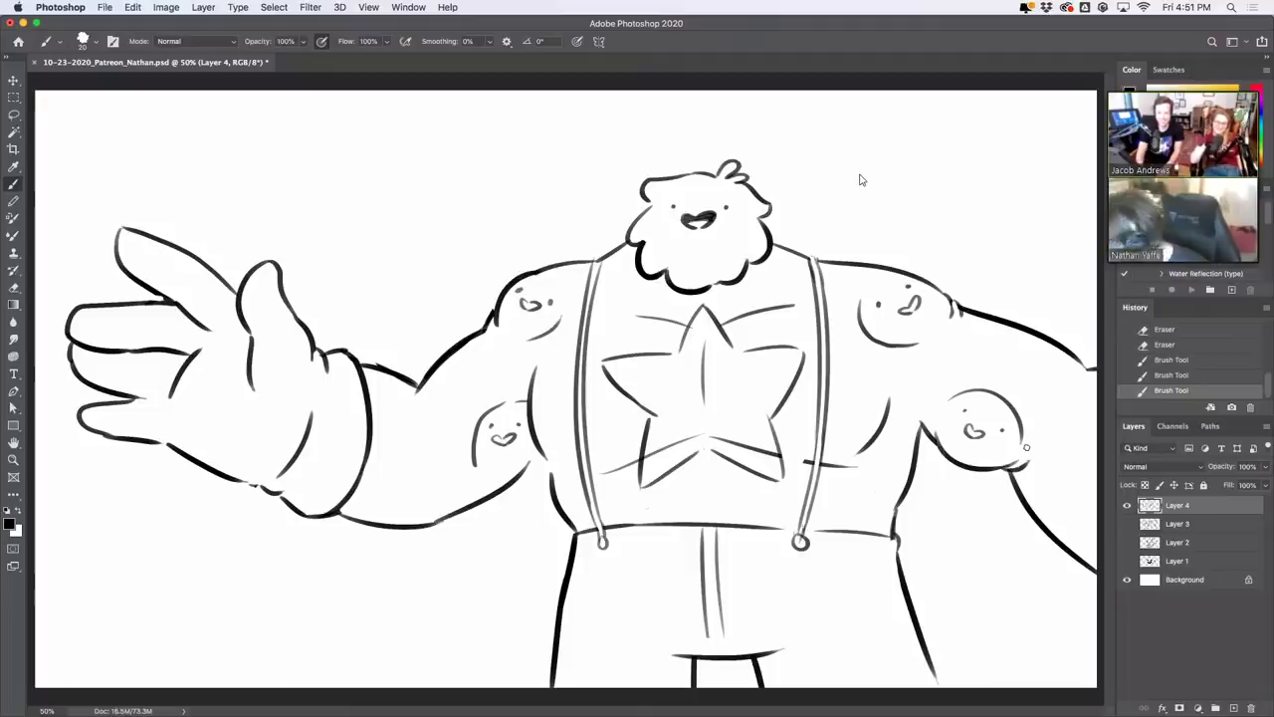
mouse_move(482, 487)
mouse_down()
mouse_move(546, 468)
mouse_move(509, 482)
mouse_up()
key(super+z)
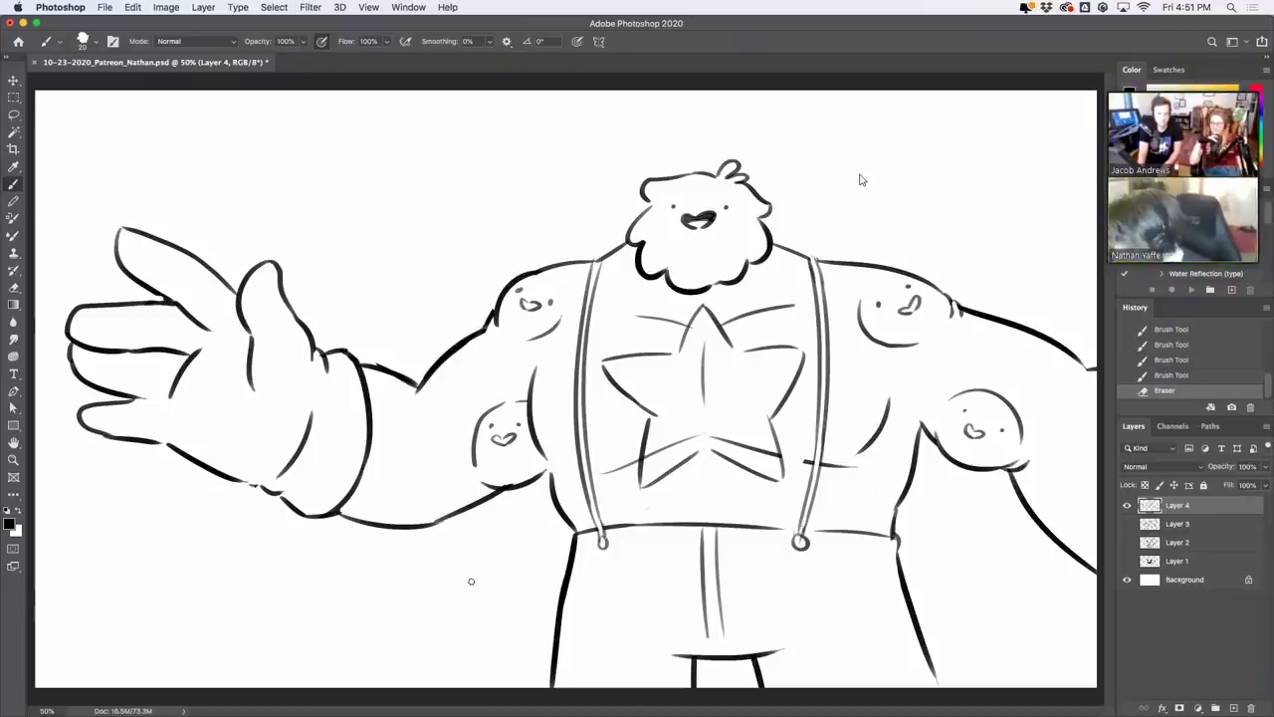
Add a small hair tuft at the head's left side and redraw the beard's lower-right scalloped edge
drag(648, 203, 650, 212)
key(super+z)
key(super+shift+z)
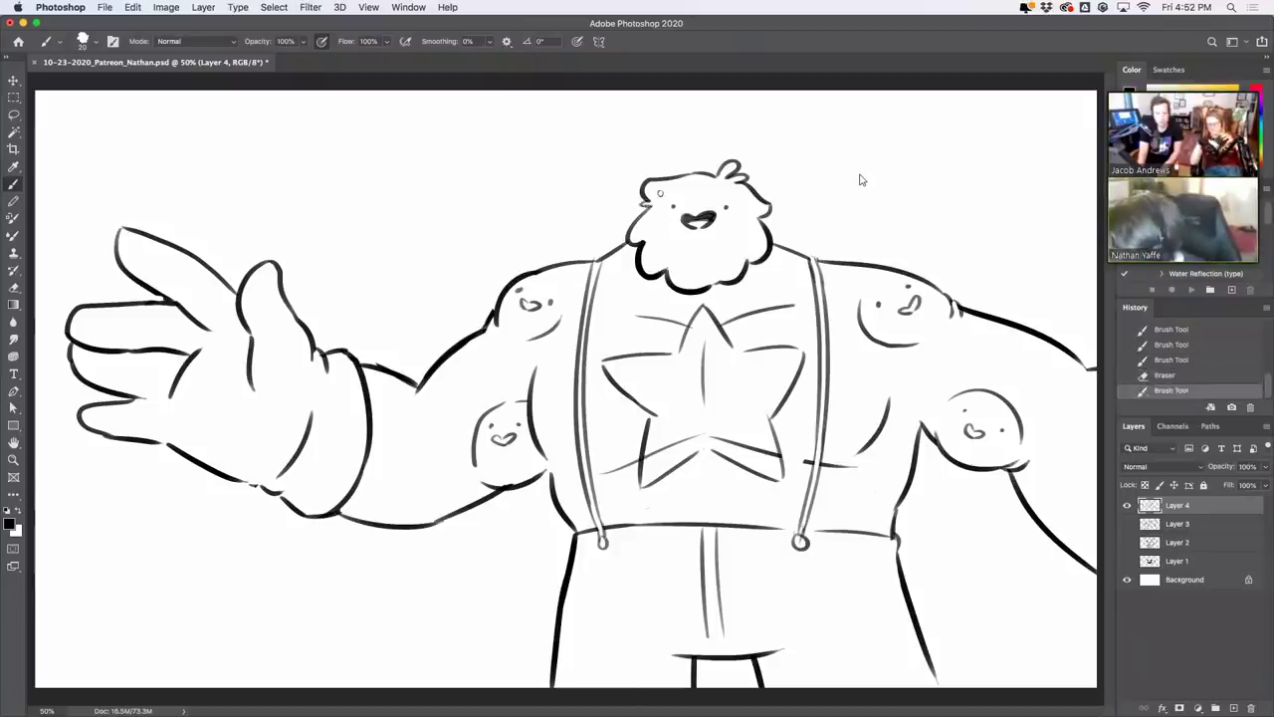
key(super+z)
key(super+shift+z)
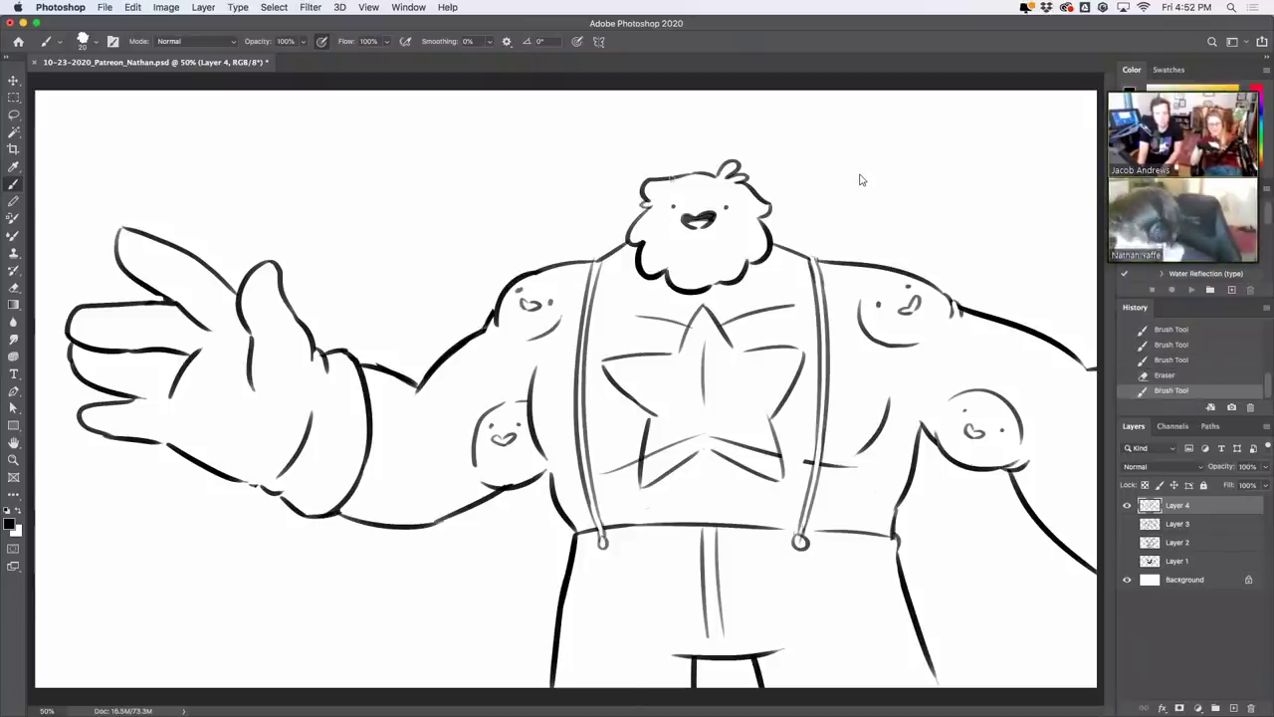
mouse_move(665, 271)
mouse_down()
mouse_move(688, 259)
mouse_move(741, 269)
mouse_move(762, 251)
mouse_move(737, 260)
mouse_move(744, 278)
mouse_move(773, 242)
mouse_up()
key(super+z)
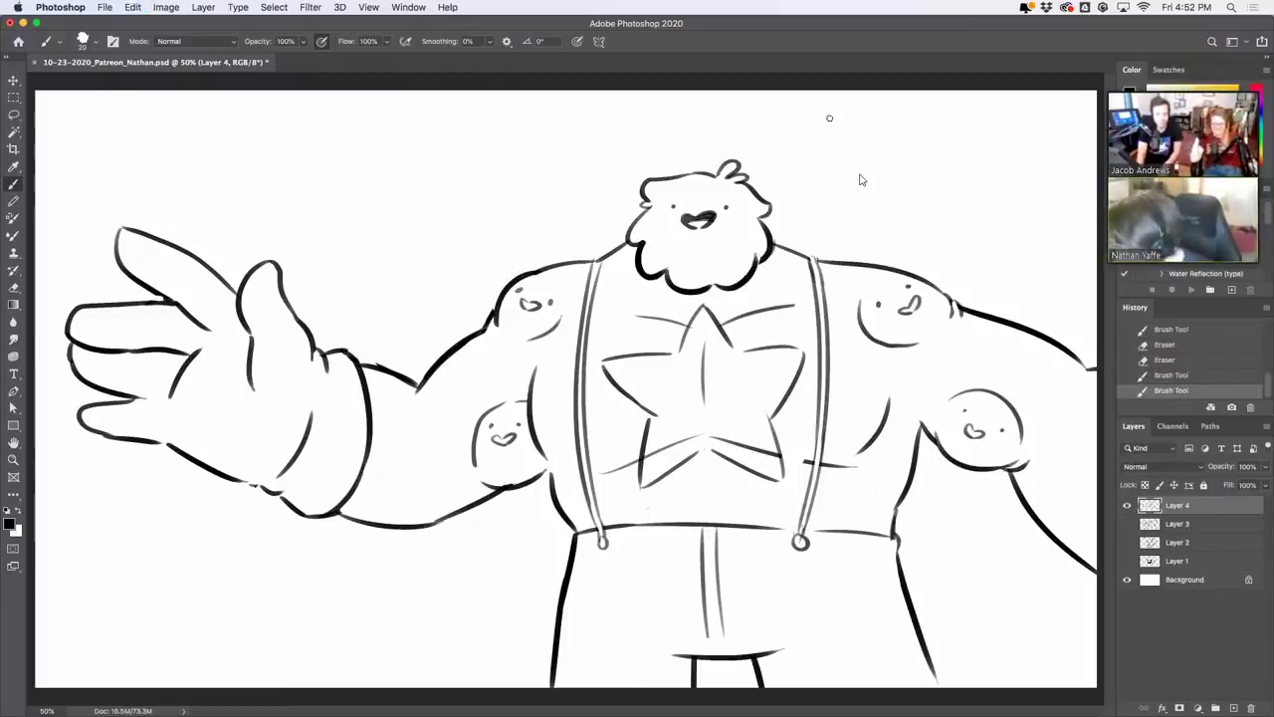
Touch up the right hip corner and extend the right outer trouser line past the canvas's lower edge
drag(653, 645, 684, 657)
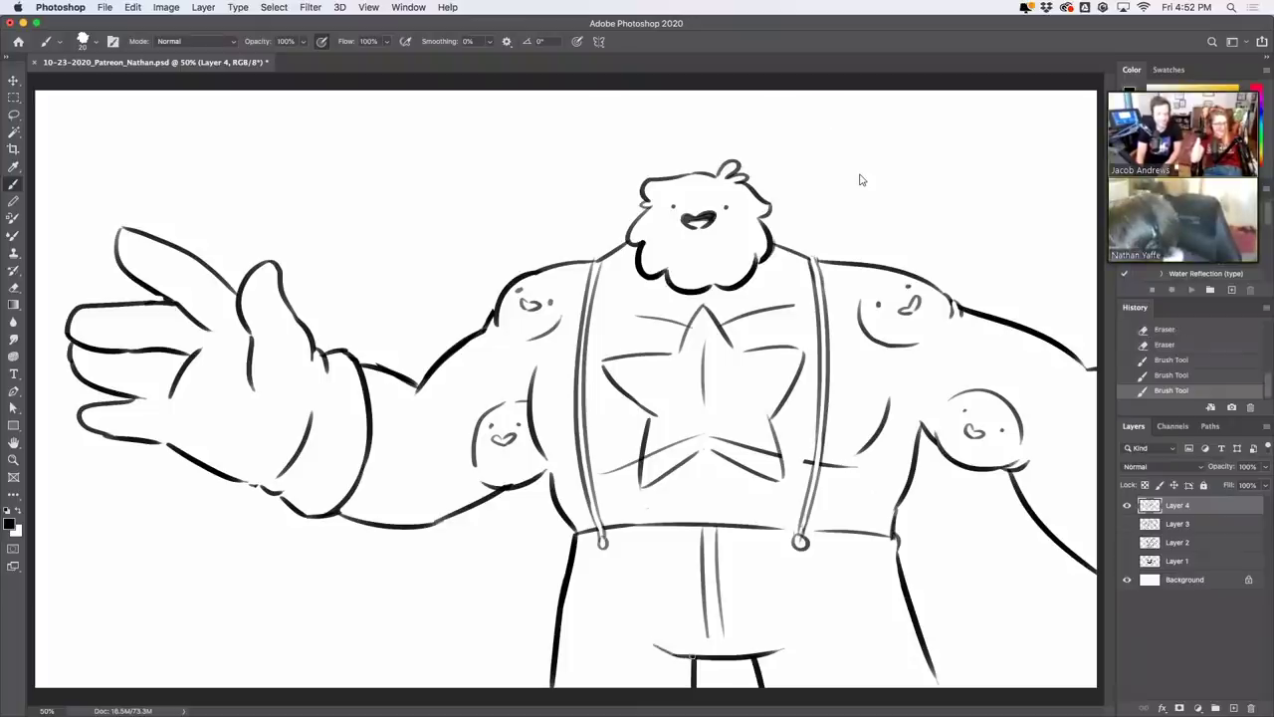
key(super+z)
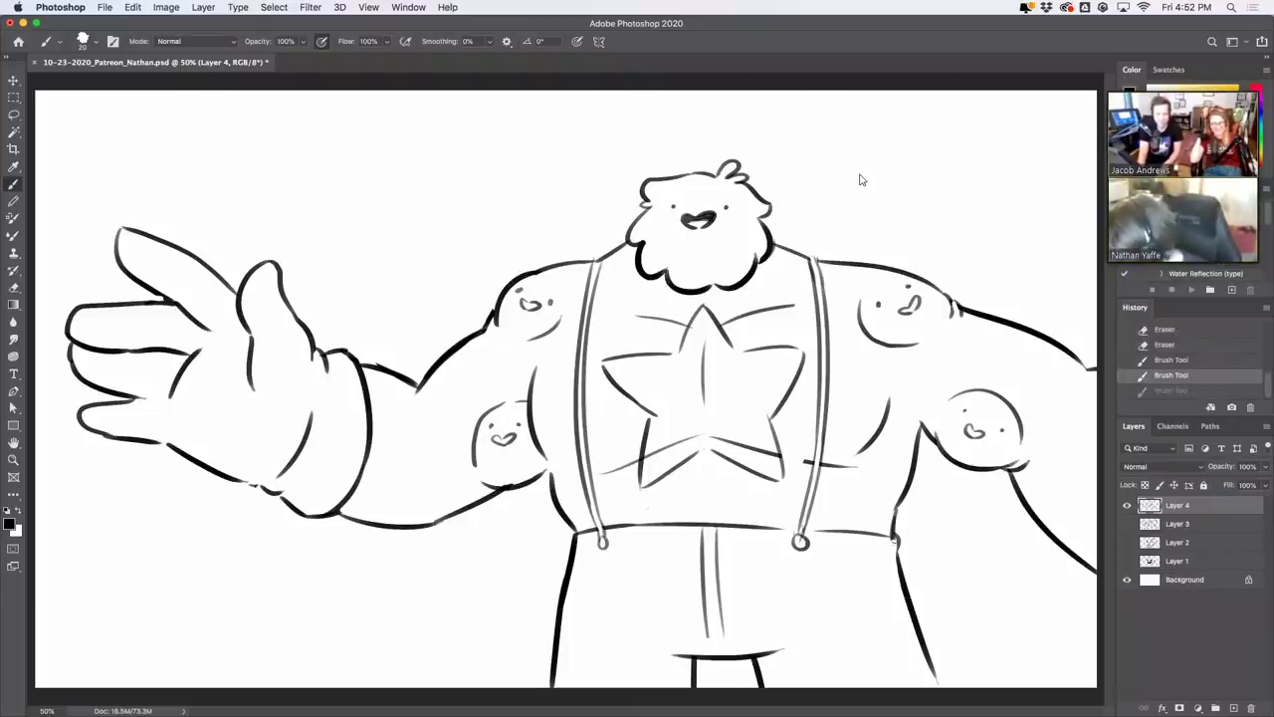
drag(896, 540, 898, 551)
drag(920, 633, 945, 699)
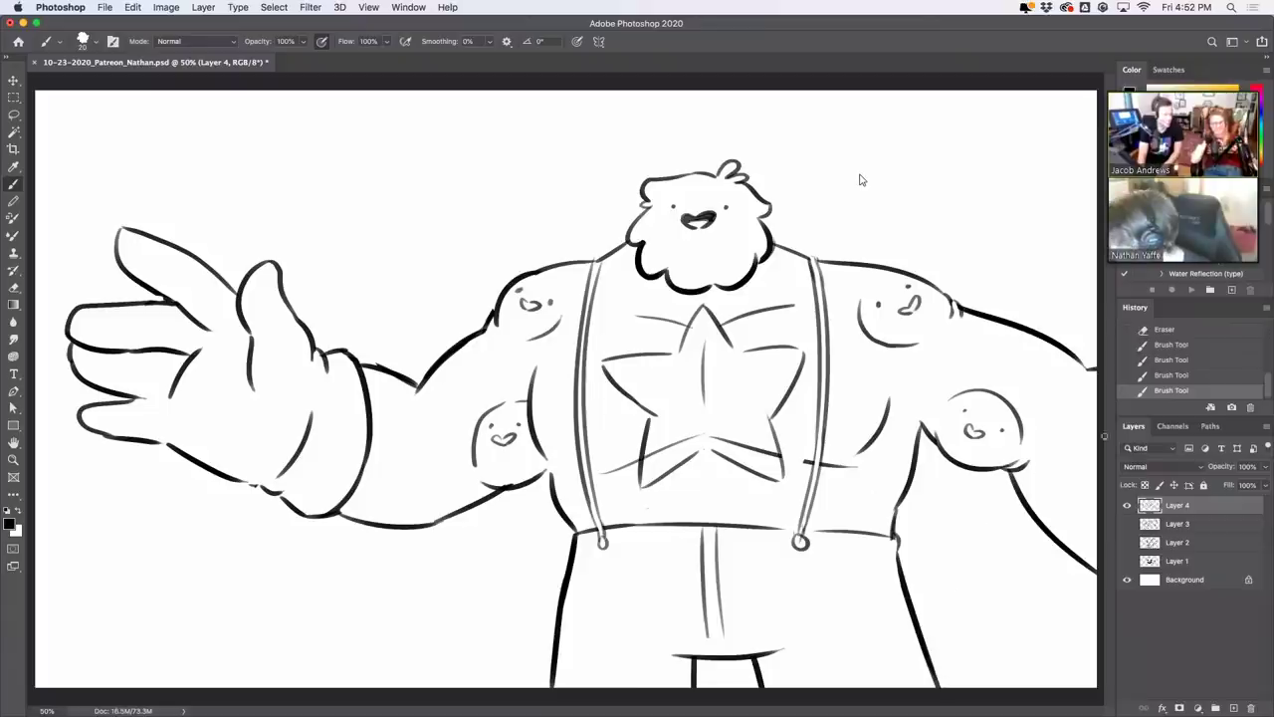
Draw small bulges with partly hidden faces peeking over the top of the right arm and the left elbow crease
mouse_move(986, 315)
mouse_down()
mouse_move(1031, 310)
mouse_move(1062, 339)
mouse_move(1033, 310)
mouse_move(1061, 339)
mouse_move(1048, 323)
mouse_up()
key(super+z)
click(1020, 317)
key(super+z)
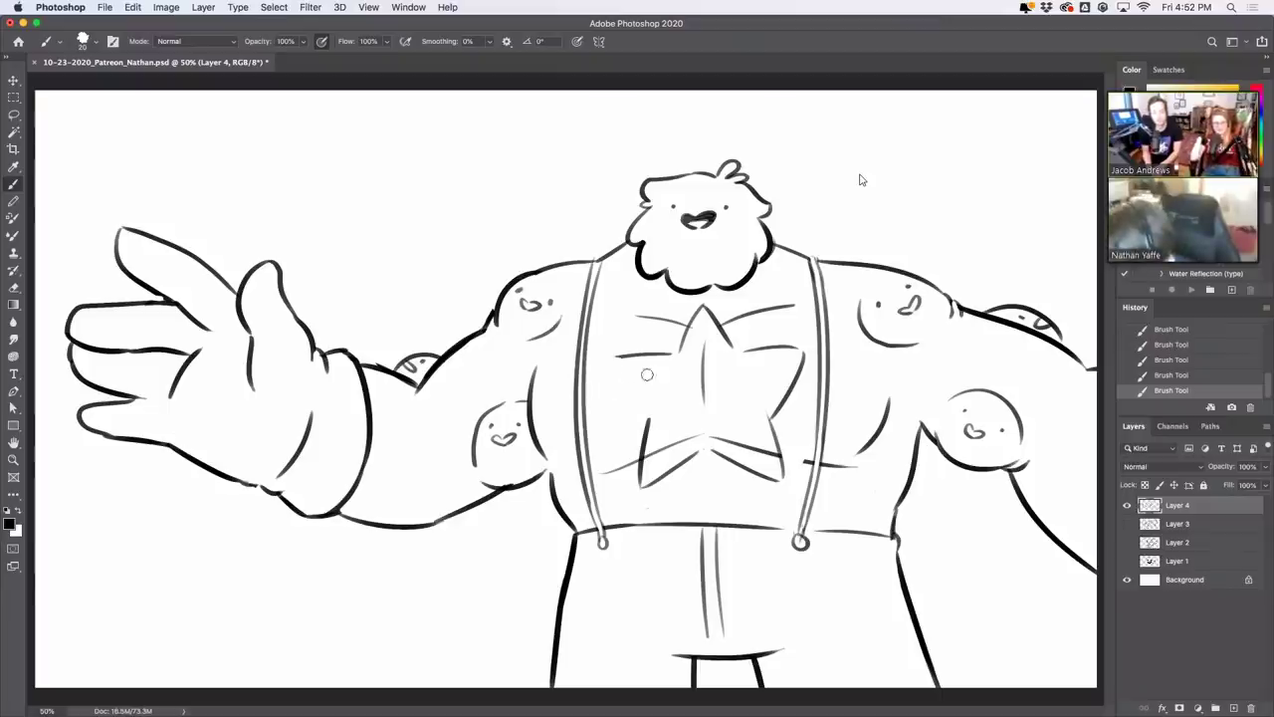
Erase the chest star's left point and redraw it slightly shorter, clear of the left strap
drag(617, 354, 659, 331)
drag(611, 371, 652, 423)
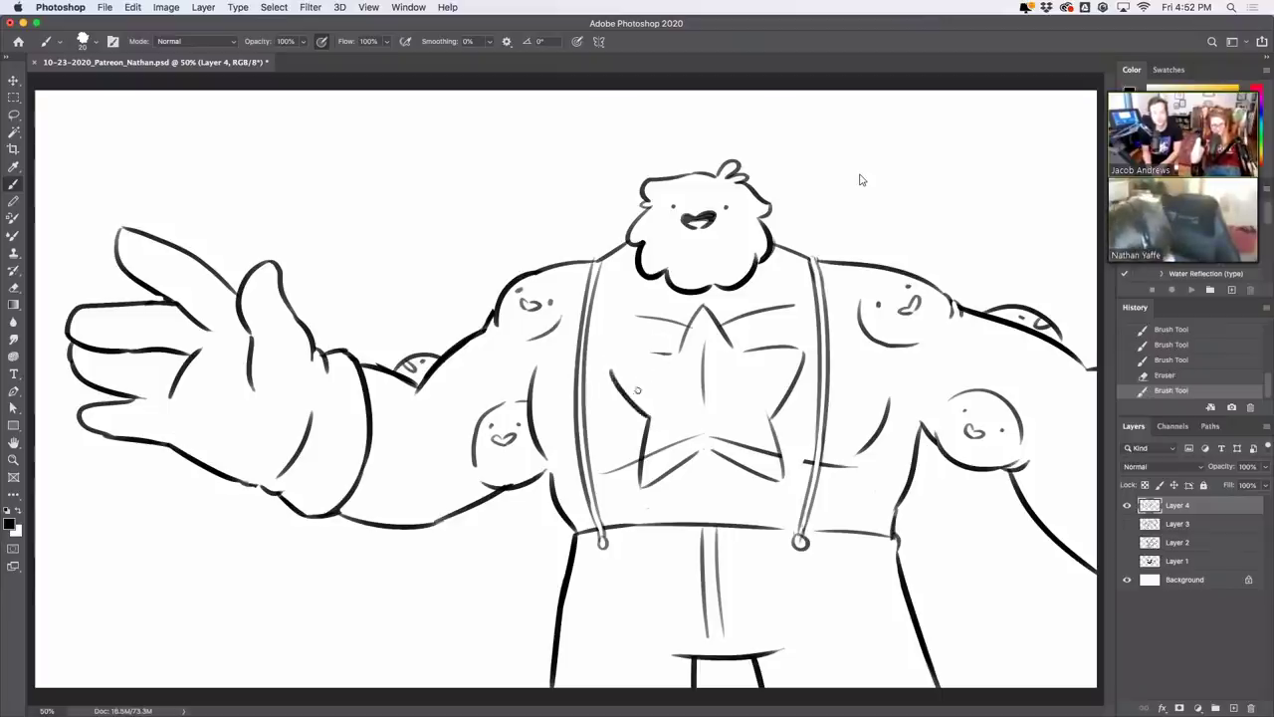
mouse_move(610, 358)
mouse_down()
mouse_move(676, 350)
mouse_move(703, 307)
mouse_move(673, 352)
mouse_up()
key(super+z)
key(super+z)
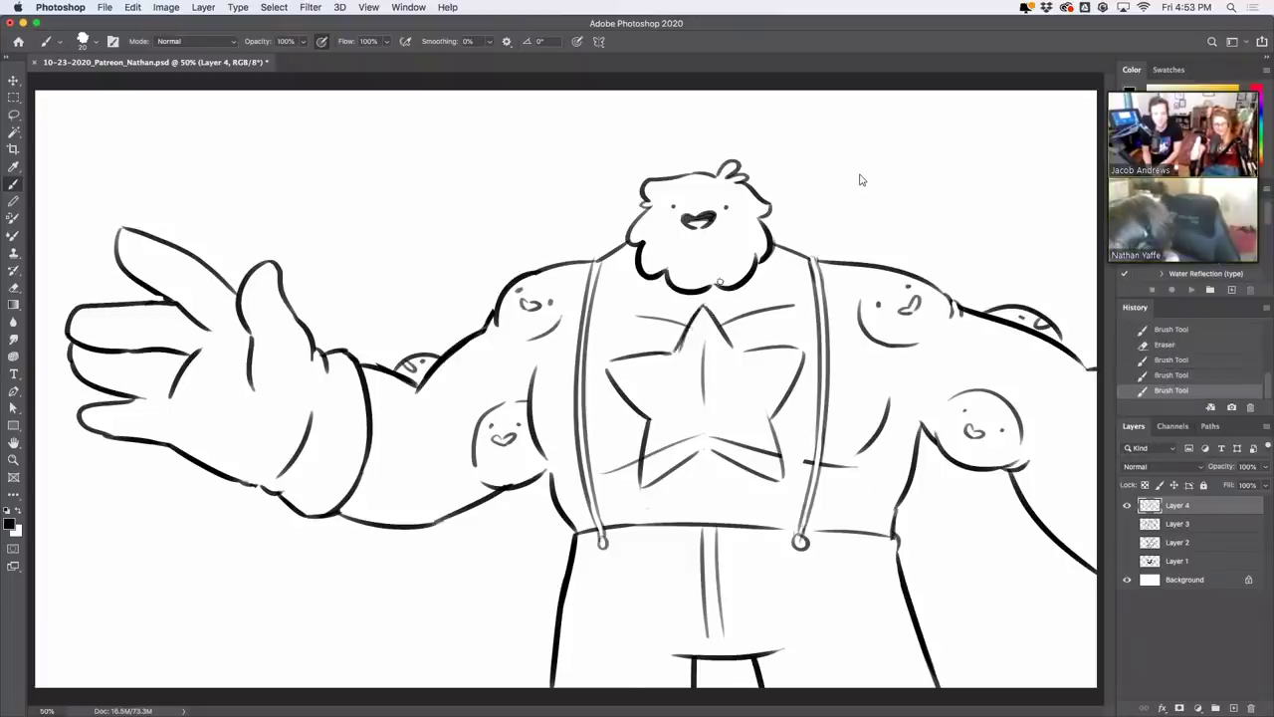
Erase stray ends around the chest star's upper point and extend the glove's crease below the thumb
key(super+z)
mouse_move(703, 307)
mouse_down()
mouse_move(674, 350)
mouse_move(702, 316)
mouse_up()
drag(700, 317, 681, 361)
drag(681, 363, 688, 350)
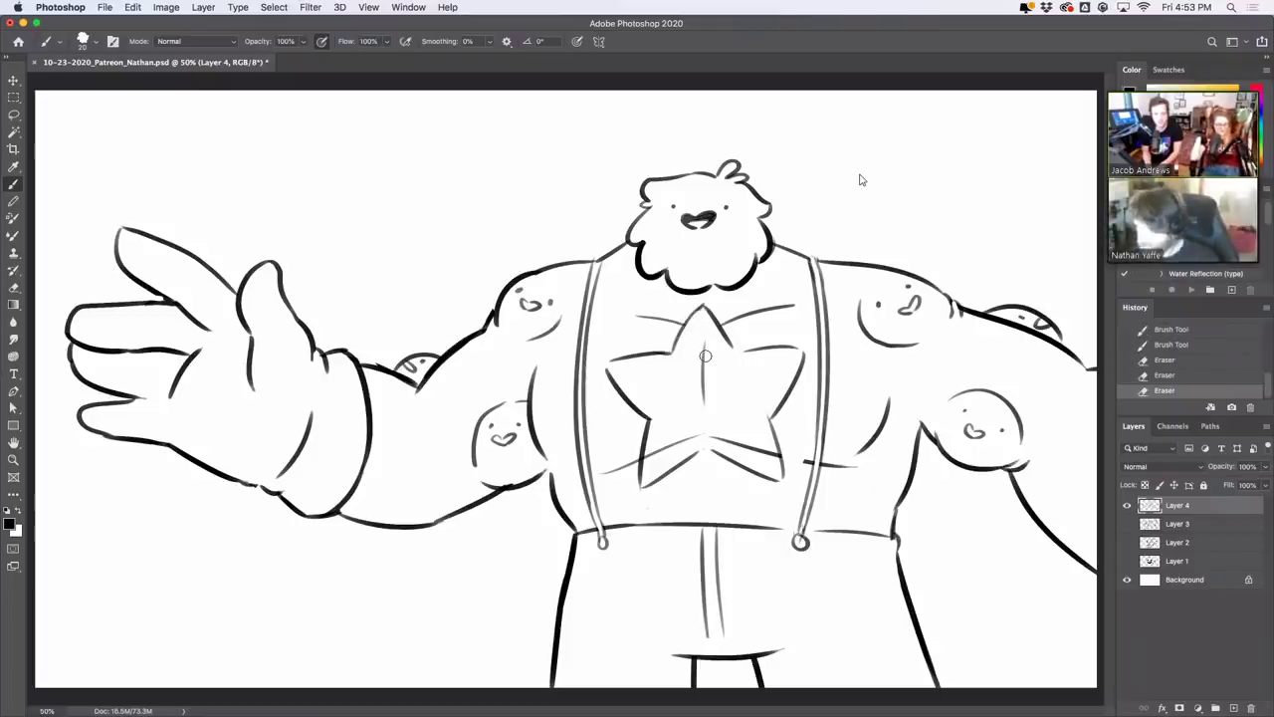
drag(249, 379, 255, 413)
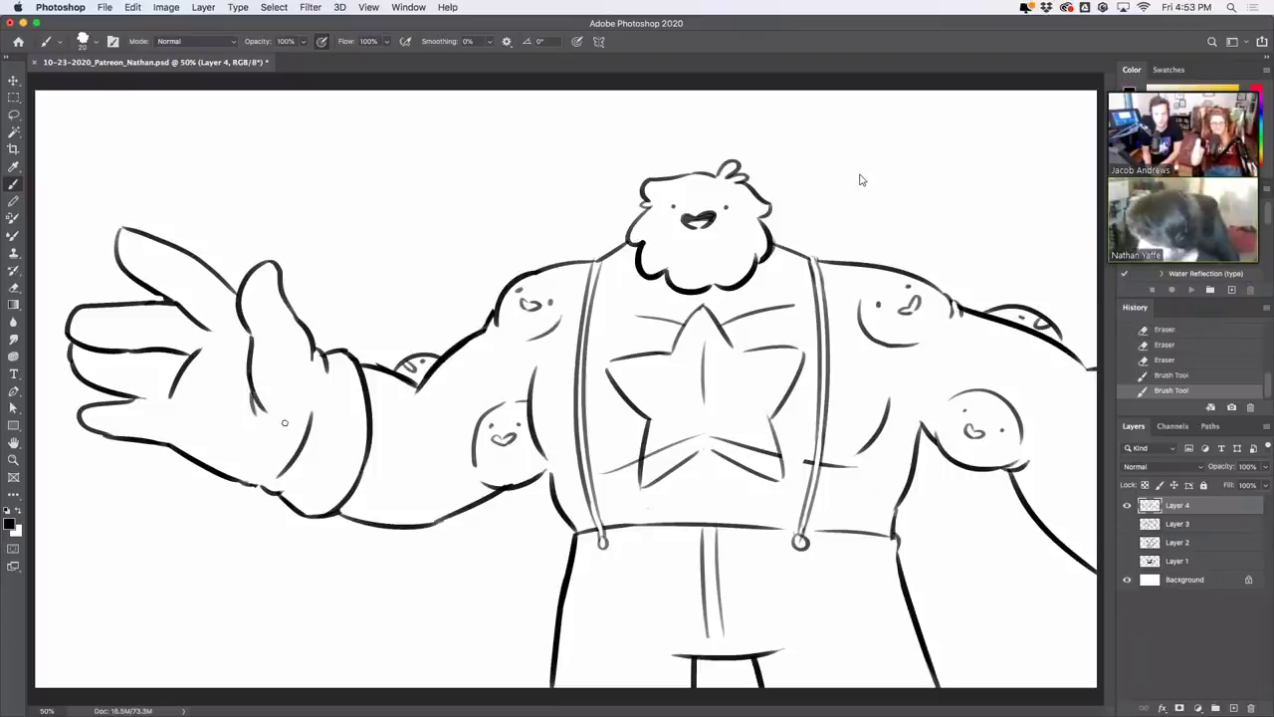
Erase the right shoulder outline above the smiling face, redraw it as a rounder bulge, and darken the crease where it meets the arm
drag(883, 269, 942, 299)
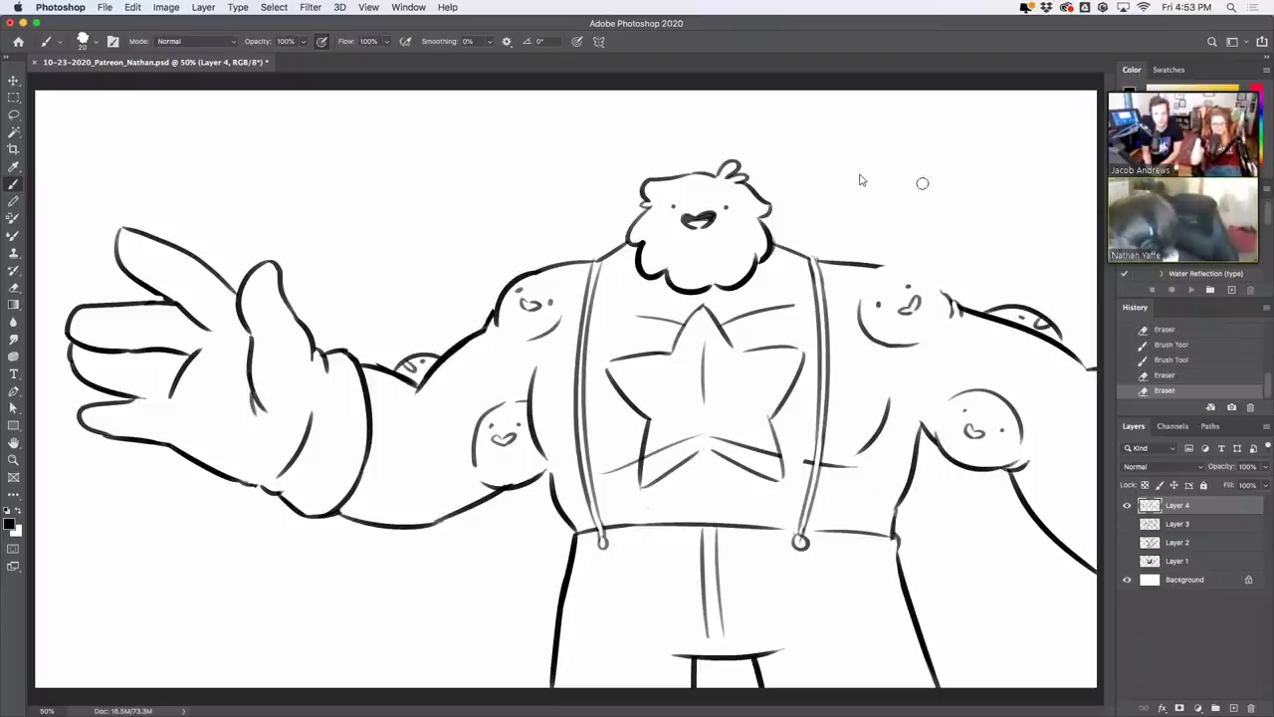
drag(884, 265, 953, 315)
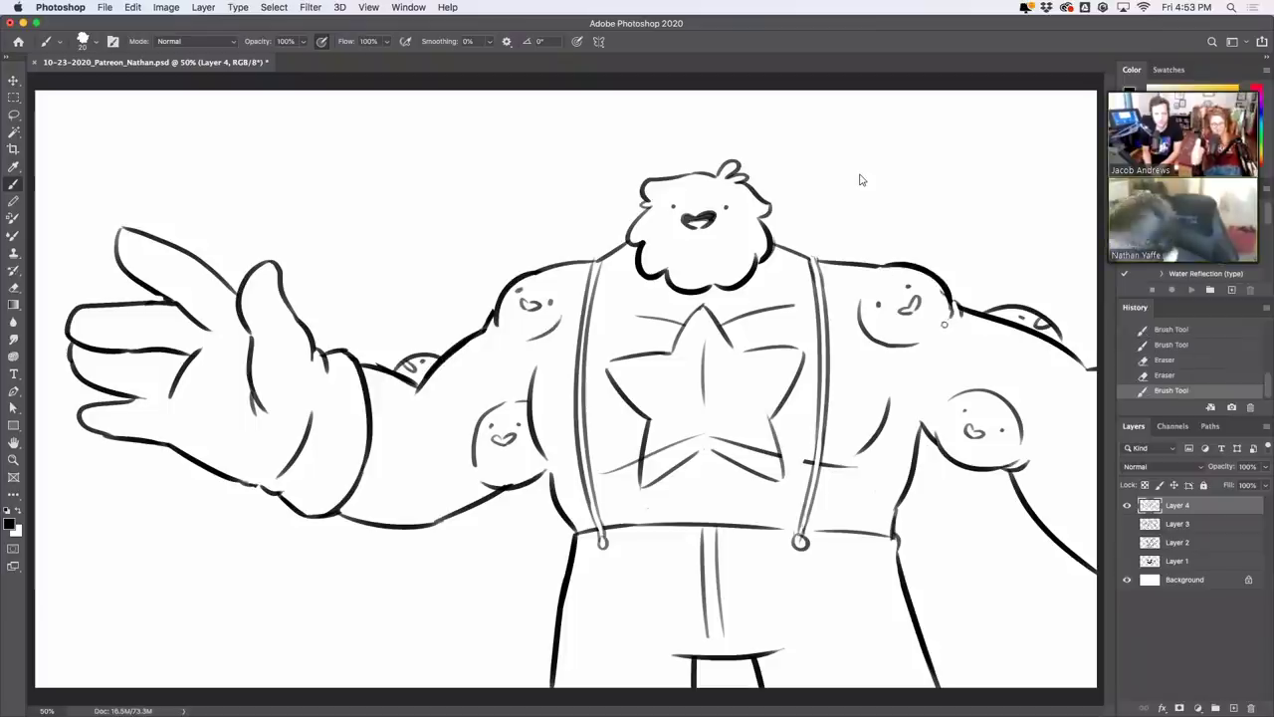
key(super+z)
key(super+shift+z)
key(super+z)
key(super+shift+z)
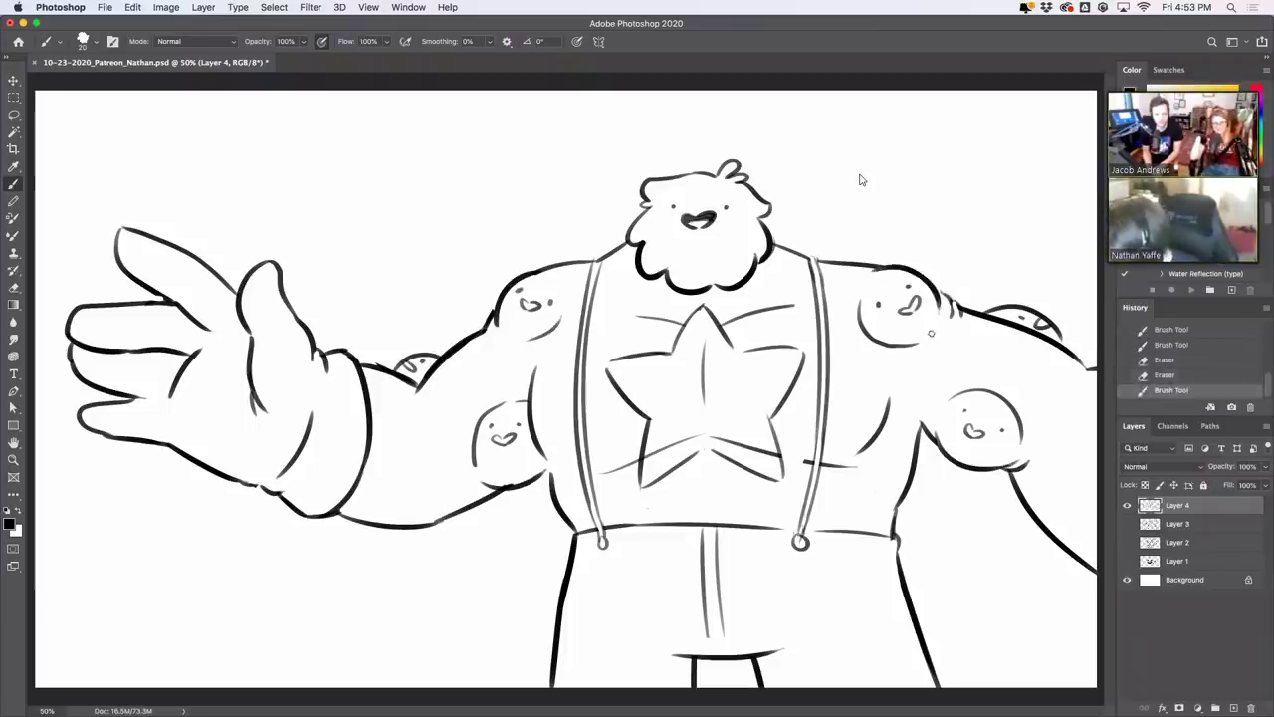
key(super+z)
key(super+shift+z)
key(super+z)
key(super+shift+z)
key(super+z)
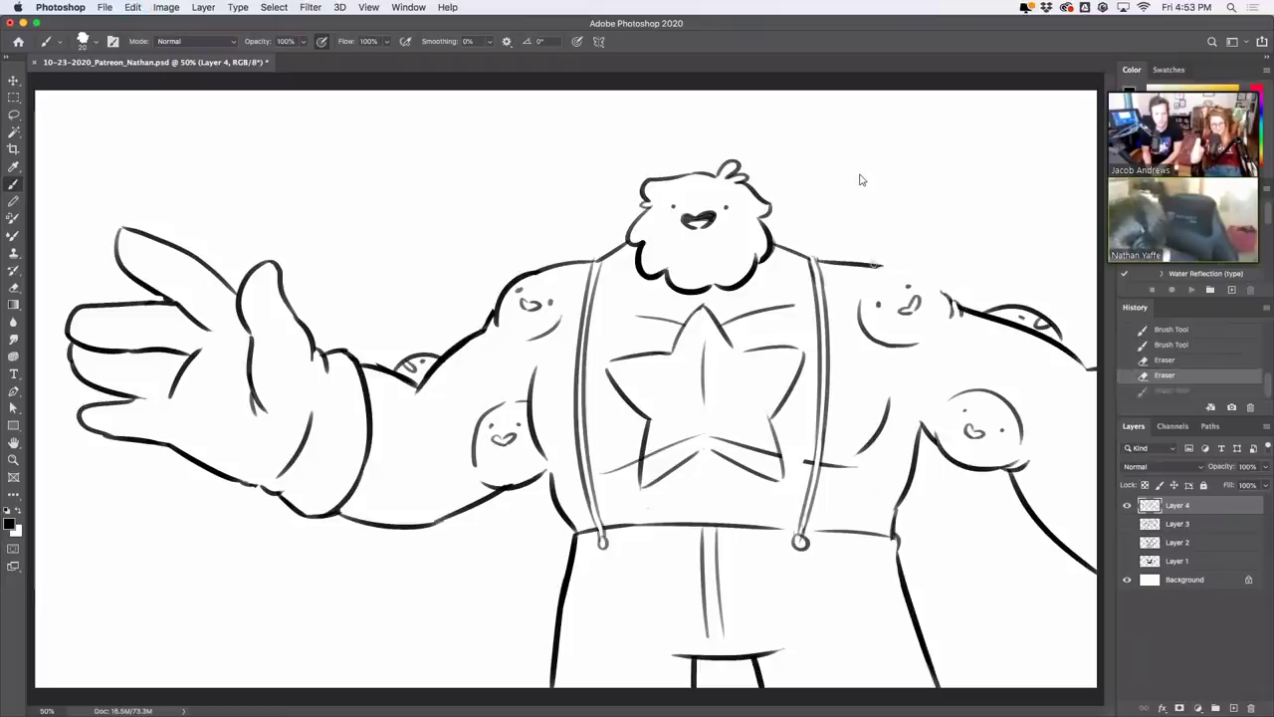
key(super+shift+z)
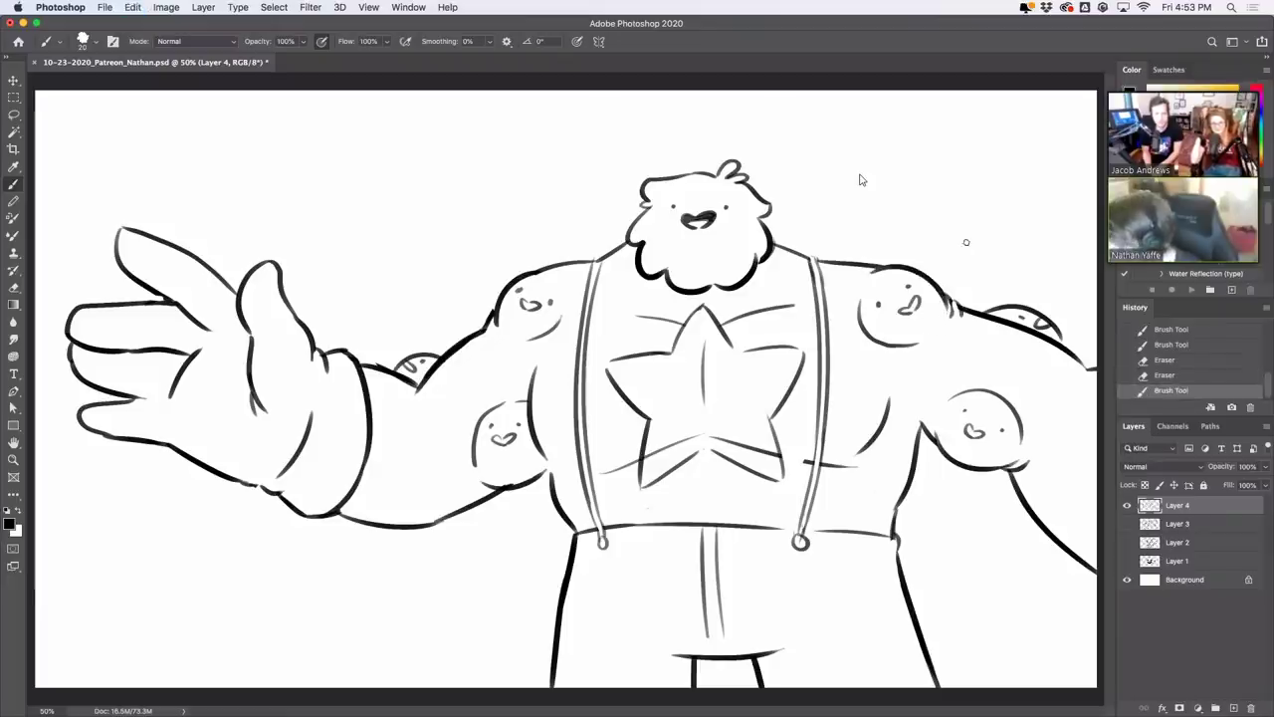
mouse_move(950, 303)
mouse_down()
mouse_move(951, 320)
mouse_move(962, 315)
mouse_up()
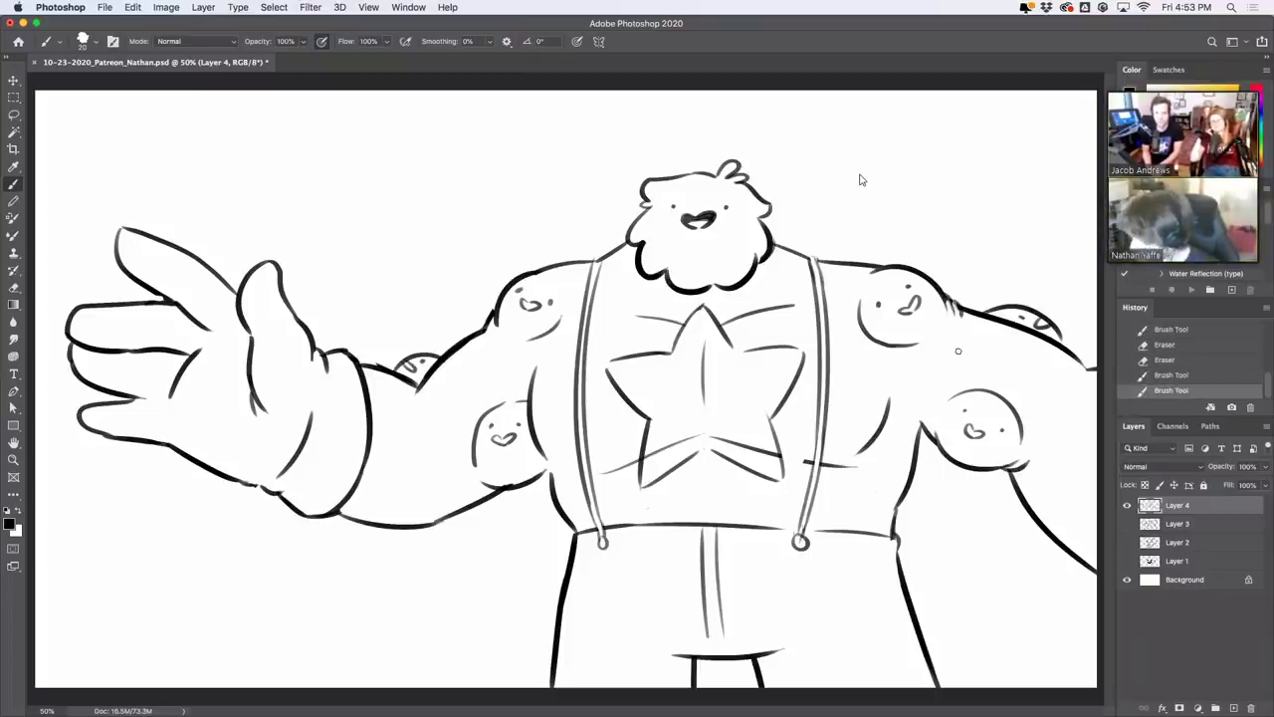
Touch up the left upper-arm face bulge and add short crease strokes beneath the right side of the chest
mouse_move(496, 477)
mouse_down()
mouse_move(530, 468)
mouse_move(481, 464)
mouse_up()
mouse_move(482, 440)
mouse_down()
mouse_move(480, 461)
mouse_move(479, 427)
mouse_up()
key(super+z)
key(super+shift+z)
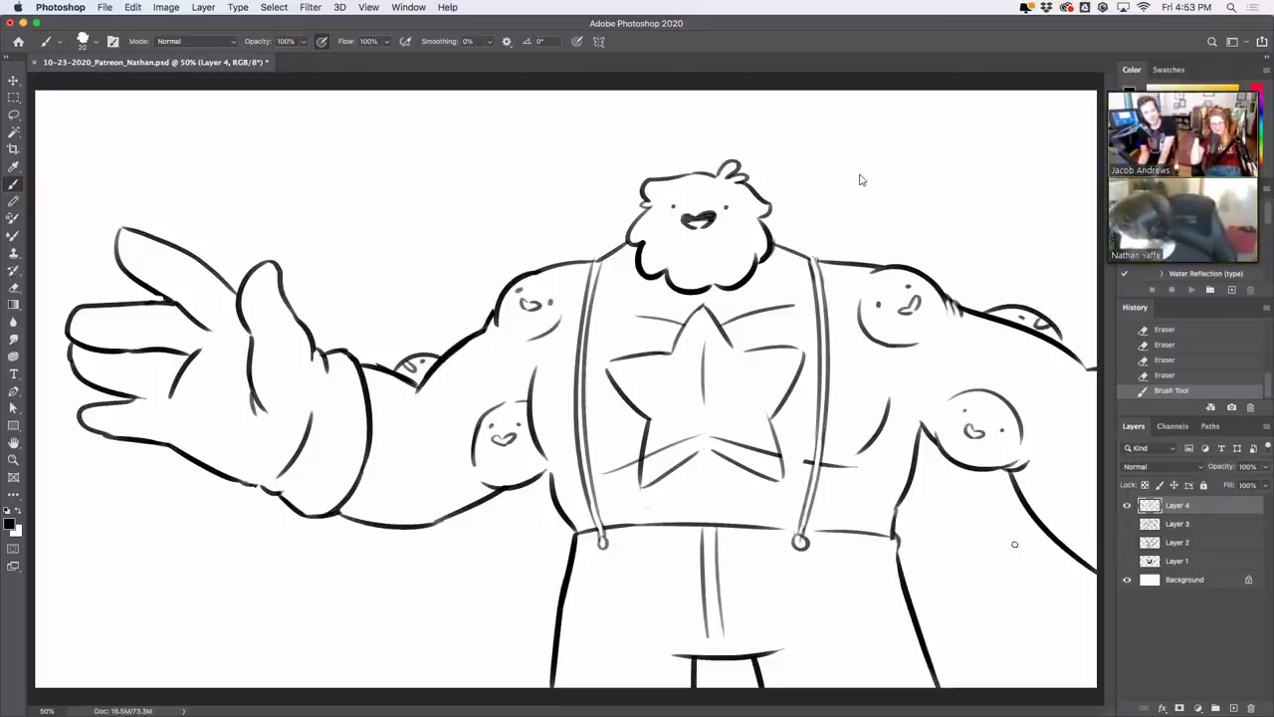
mouse_move(841, 467)
mouse_down()
mouse_move(868, 462)
mouse_move(877, 475)
mouse_up()
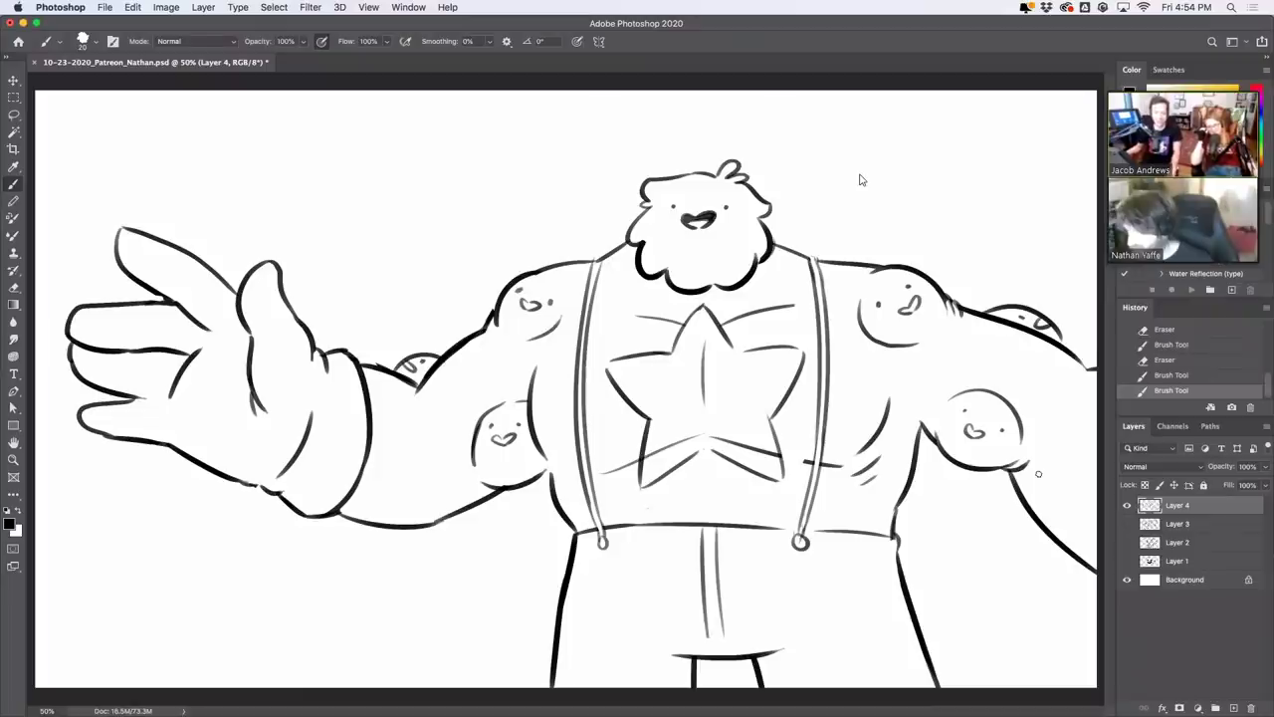
Hand-letter "IT FEELS" in capitals above the gloved hand
mouse_move(202, 148)
mouse_down()
mouse_move(200, 191)
mouse_move(217, 182)
mouse_move(191, 153)
mouse_move(224, 147)
mouse_move(229, 176)
mouse_move(281, 179)
mouse_move(299, 133)
mouse_up()
mouse_move(280, 162)
mouse_down()
mouse_move(322, 171)
mouse_move(324, 133)
mouse_up()
mouse_move(336, 136)
mouse_down()
mouse_move(338, 171)
mouse_move(346, 166)
mouse_up()
mouse_move(334, 154)
mouse_down()
mouse_move(346, 131)
mouse_move(356, 169)
mouse_up()
drag(355, 169, 380, 153)
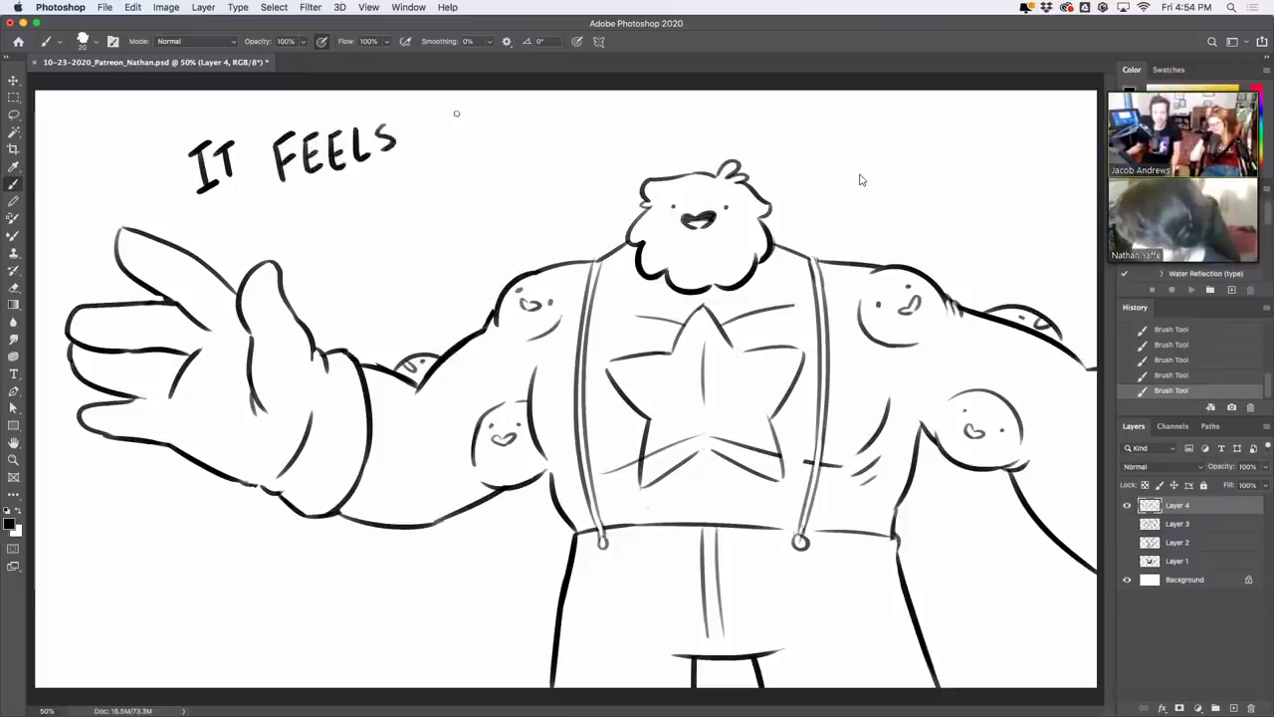
Continue the hand-lettered line across the top of the drawing with "GOOD TO BE PART OF"
mouse_move(450, 130)
mouse_down()
mouse_move(434, 149)
mouse_move(454, 158)
mouse_move(498, 134)
mouse_move(525, 149)
mouse_up()
mouse_move(518, 123)
mouse_down()
mouse_move(544, 137)
mouse_move(521, 151)
mouse_up()
mouse_move(606, 115)
mouse_down()
mouse_move(608, 141)
mouse_move(618, 114)
mouse_up()
drag(637, 112, 694, 135)
drag(693, 105, 699, 136)
mouse_move(724, 112)
mouse_down()
mouse_move(739, 132)
mouse_move(746, 103)
mouse_up()
drag(729, 121, 789, 139)
mouse_move(788, 105)
mouse_down()
mouse_move(790, 126)
mouse_move(825, 105)
mouse_move(836, 138)
mouse_up()
drag(816, 128, 846, 135)
drag(846, 109, 866, 132)
mouse_move(882, 108)
mouse_down()
mouse_move(881, 127)
mouse_move(900, 101)
mouse_move(952, 132)
mouse_move(958, 108)
mouse_move(982, 107)
mouse_move(972, 136)
mouse_up()
mouse_move(970, 105)
mouse_down()
mouse_move(991, 104)
mouse_move(989, 117)
mouse_up()
click(995, 123)
Hand-letter "THE ENTITY" on a second line between the man's head and the right edge of the canvas
mouse_move(812, 187)
mouse_down()
mouse_move(814, 209)
mouse_move(828, 182)
mouse_up()
mouse_move(830, 183)
mouse_down()
mouse_move(830, 205)
mouse_move(842, 193)
mouse_up()
drag(842, 182, 848, 205)
drag(848, 193, 858, 191)
mouse_move(848, 183)
mouse_down()
mouse_move(895, 197)
mouse_move(910, 217)
mouse_move(908, 187)
mouse_up()
drag(893, 203, 906, 203)
drag(922, 181, 922, 223)
drag(922, 191, 940, 217)
drag(940, 217, 939, 185)
mouse_move(952, 187)
mouse_down()
mouse_move(952, 213)
mouse_move(963, 183)
mouse_up()
mouse_move(975, 186)
mouse_down()
mouse_move(976, 211)
mouse_move(991, 209)
mouse_up()
drag(983, 185, 1017, 199)
drag(1027, 181, 1015, 216)
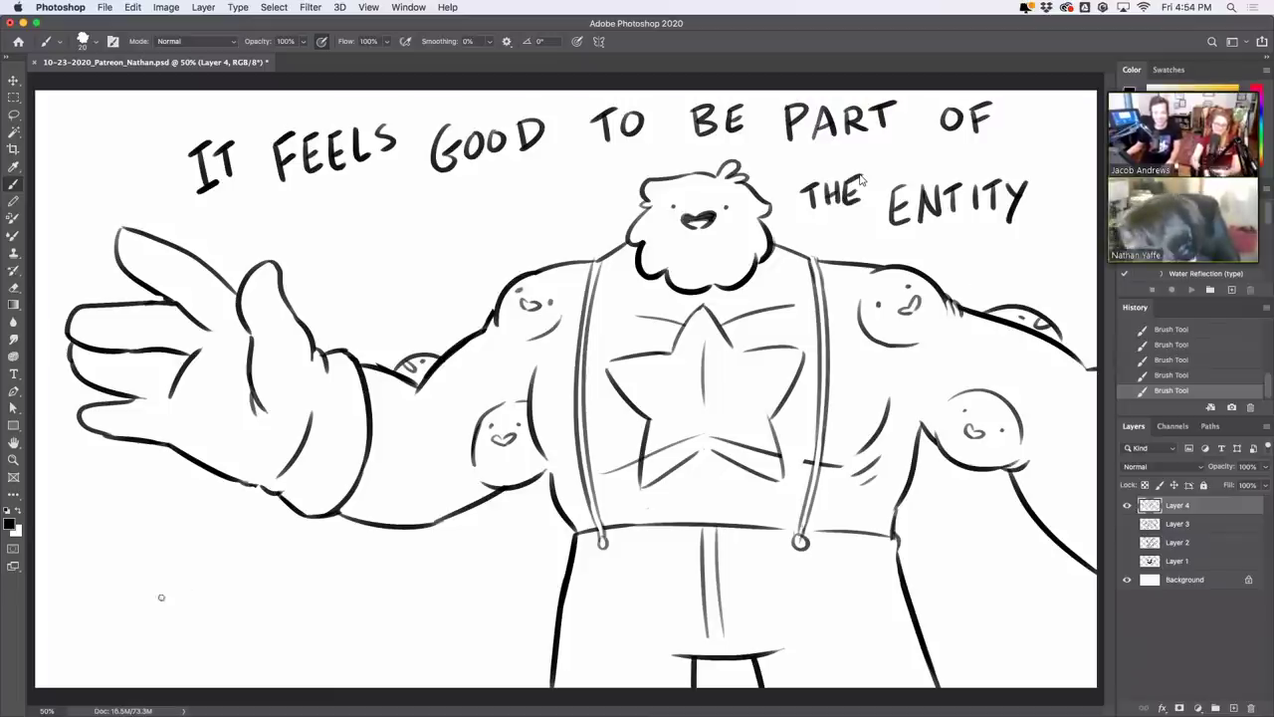
Hand-letter "WHY NOT?" in large capitals below the outstretched arm
mouse_move(135, 592)
mouse_down()
mouse_move(141, 611)
mouse_move(199, 583)
mouse_move(211, 609)
mouse_up()
click(211, 621)
click(222, 617)
mouse_move(220, 578)
mouse_down()
mouse_move(221, 605)
mouse_move(240, 595)
mouse_up()
drag(245, 574, 237, 623)
mouse_move(299, 586)
mouse_down()
mouse_move(296, 626)
mouse_move(325, 581)
mouse_move(394, 609)
mouse_up()
mouse_move(366, 582)
mouse_down()
mouse_move(412, 569)
mouse_move(444, 588)
mouse_up()
click(438, 607)
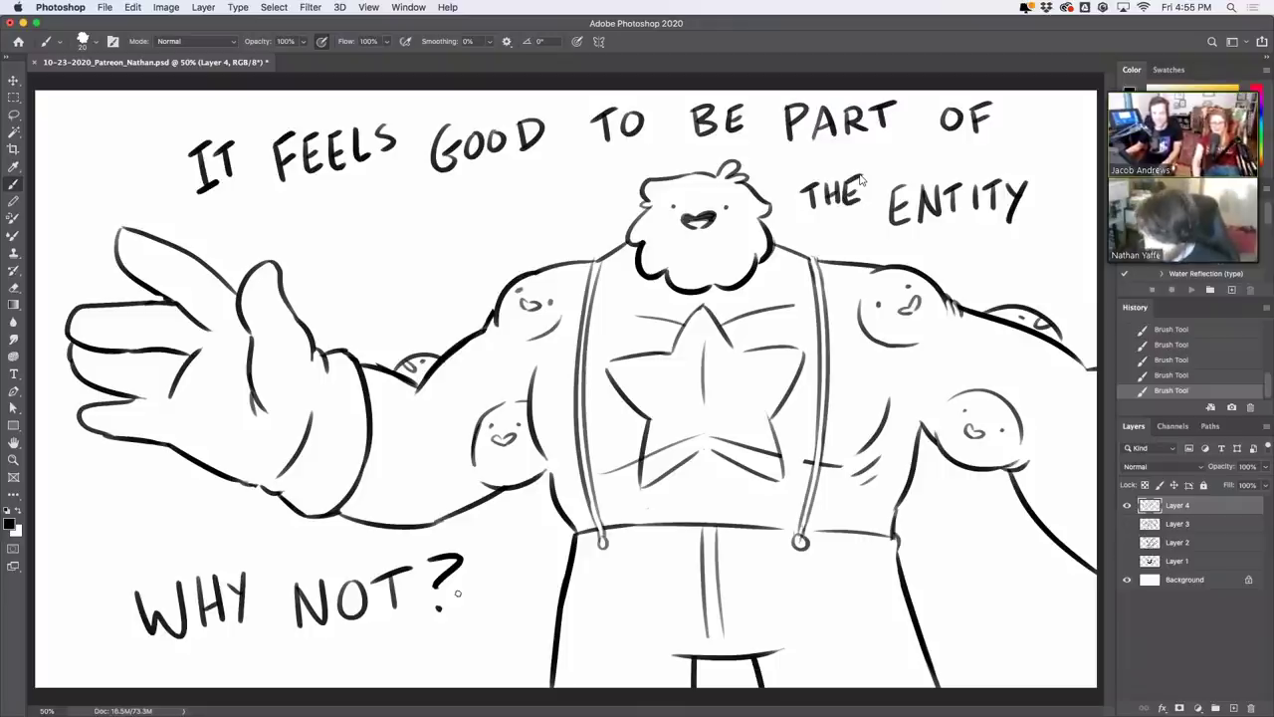
Letter "VOTE" across the middle of the chest star, split around its center line
mouse_move(638, 376)
mouse_down()
mouse_move(683, 394)
mouse_move(671, 376)
mouse_move(736, 374)
mouse_move(727, 394)
mouse_up()
mouse_move(746, 375)
mouse_down()
mouse_move(747, 394)
mouse_move(762, 392)
mouse_up()
drag(749, 383, 766, 373)
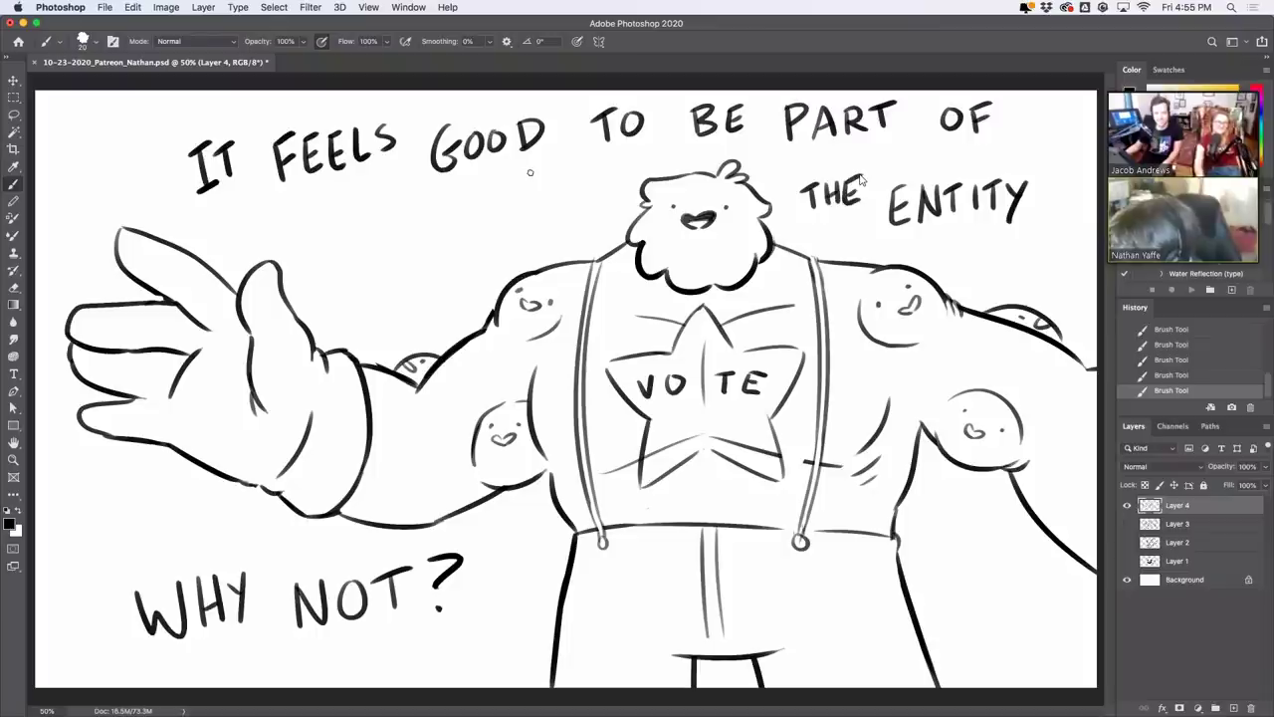
Redraw the left shoulder's face with a dark open mouth and bold eyes, and give it a small hair tuft
mouse_move(522, 307)
mouse_down()
mouse_move(518, 289)
mouse_move(553, 294)
mouse_move(560, 276)
mouse_move(526, 299)
mouse_move(549, 309)
mouse_move(528, 303)
mouse_up()
drag(521, 295, 538, 294)
click(533, 284)
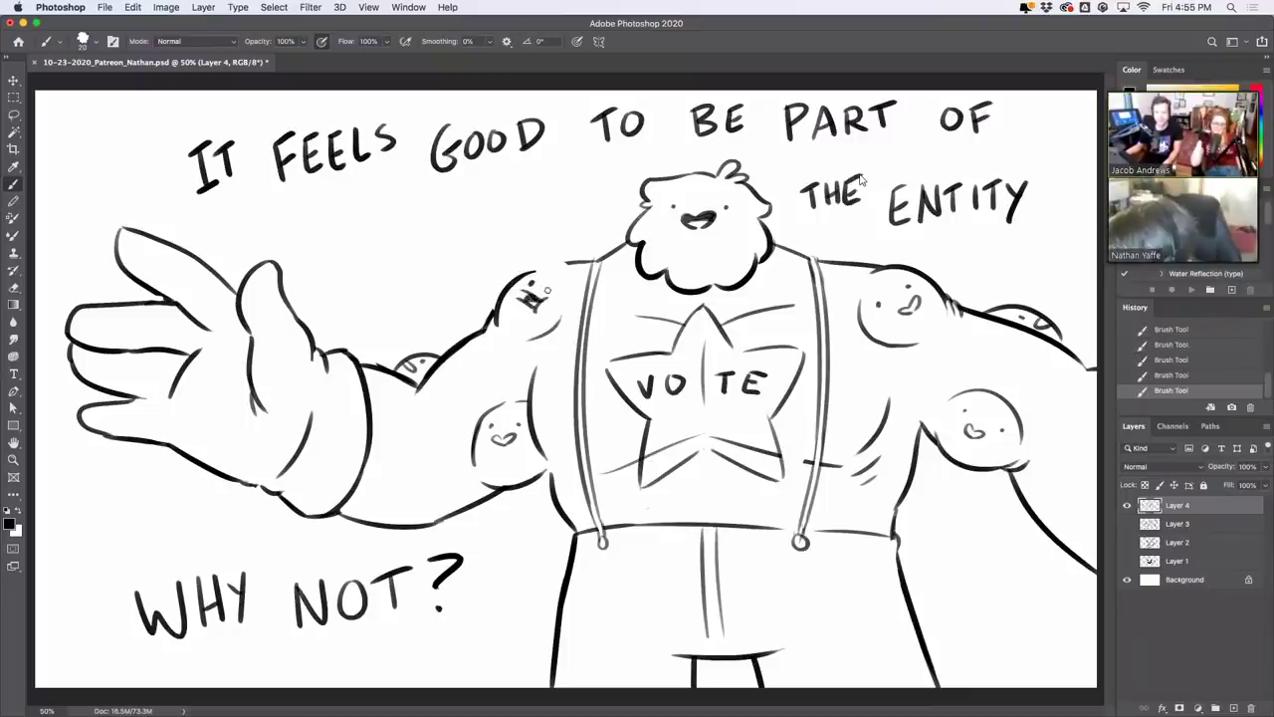
key(super+z)
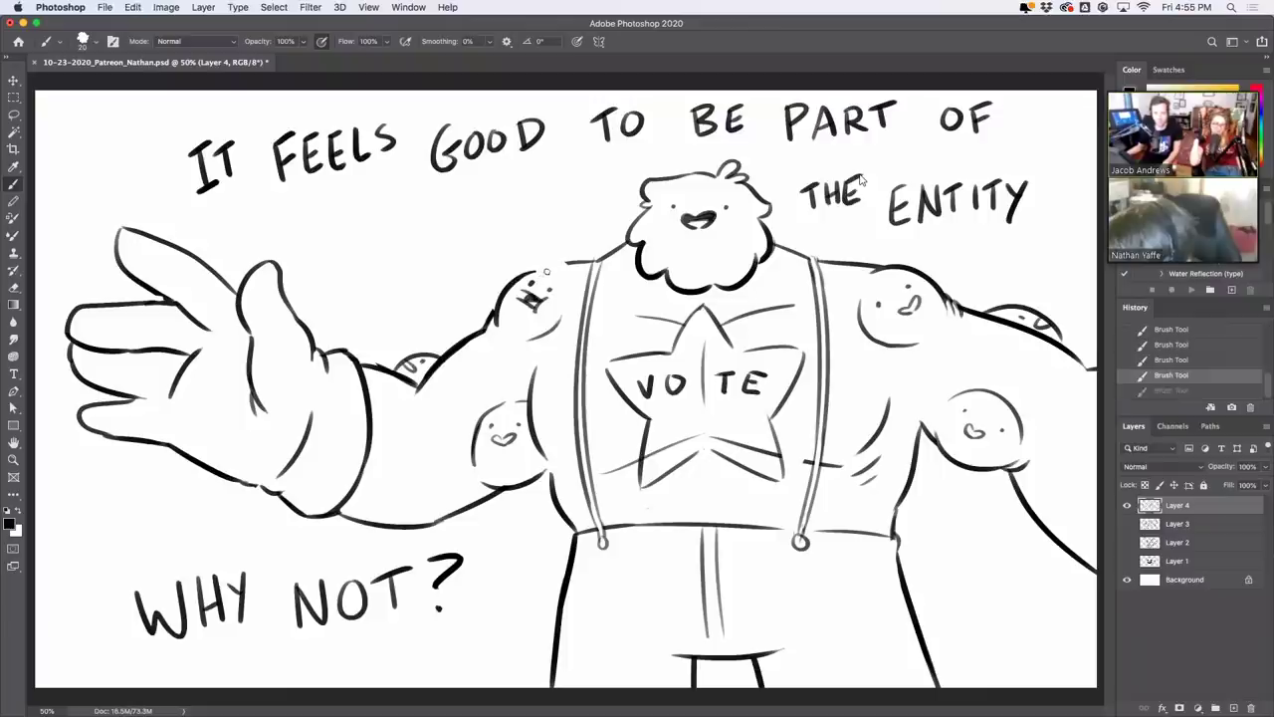
mouse_move(541, 270)
mouse_down()
mouse_move(547, 261)
mouse_move(571, 285)
mouse_move(569, 307)
mouse_up()
key(super+z)
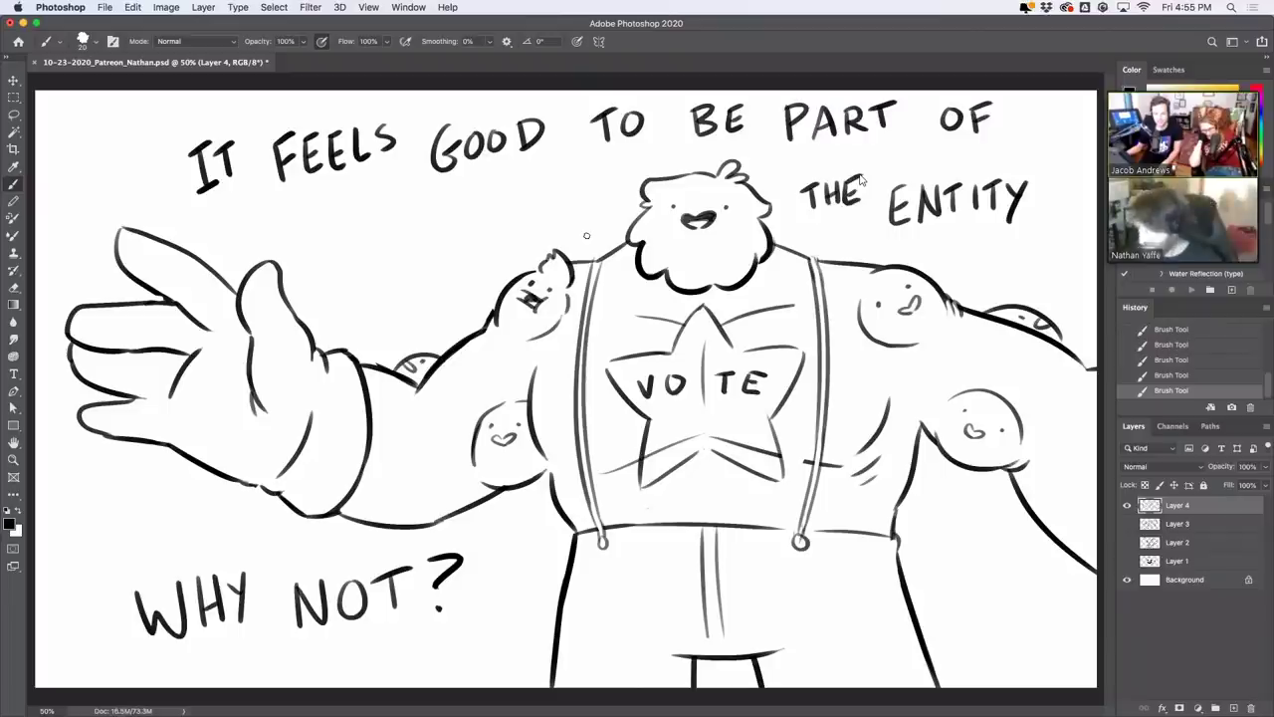
Draw small stars below "FEELS" and beneath the right arm, and trim the first star's lines with the eraser
mouse_move(372, 236)
mouse_down()
mouse_move(382, 212)
mouse_move(408, 231)
mouse_move(360, 239)
mouse_move(390, 253)
mouse_move(416, 231)
mouse_move(408, 213)
mouse_up()
mouse_move(964, 546)
mouse_down()
mouse_move(990, 554)
mouse_move(950, 542)
mouse_move(947, 567)
mouse_move(993, 579)
mouse_move(1004, 559)
mouse_move(991, 563)
mouse_up()
key(e)
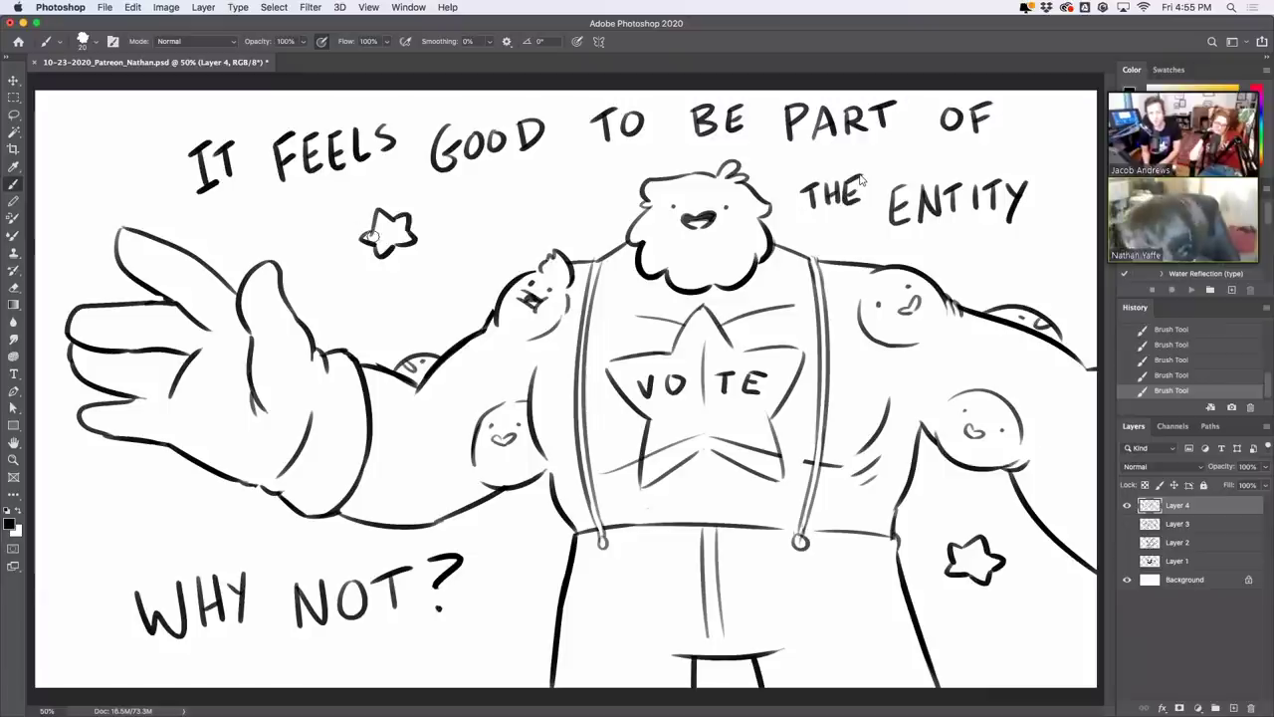
drag(390, 231, 408, 213)
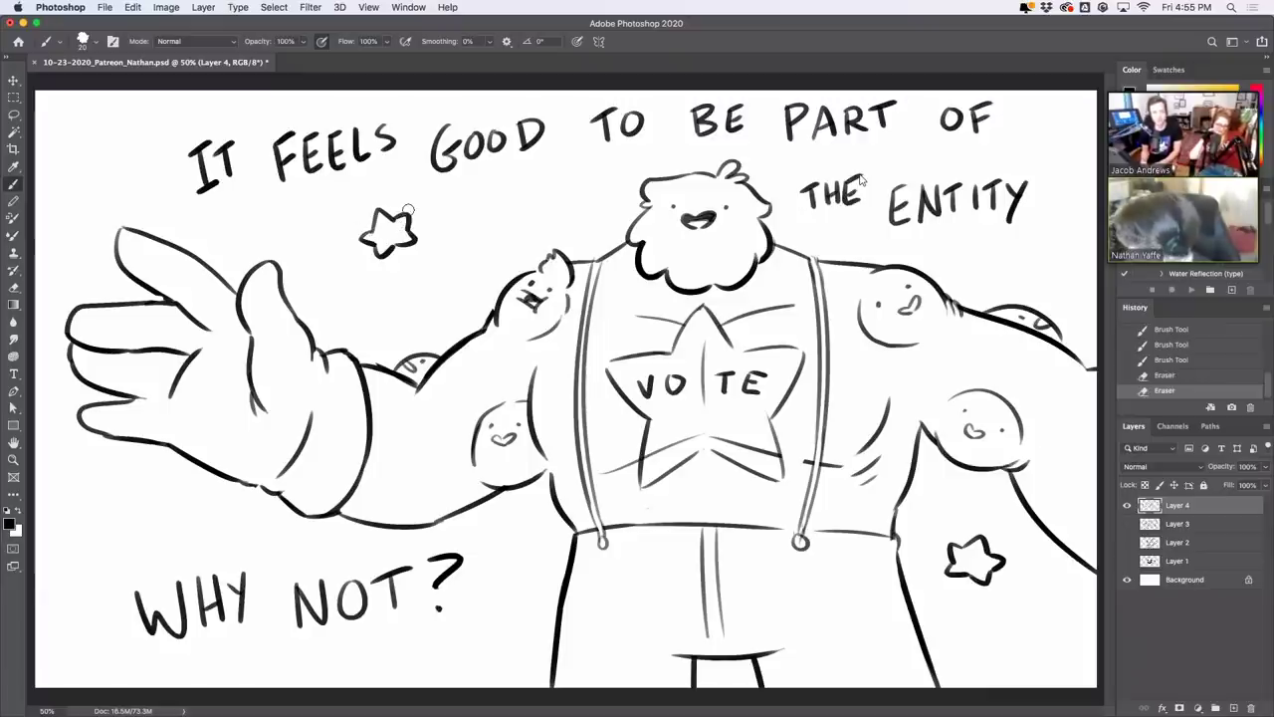
Draw two smaller stars, one beside "IT" and one below the end of "ENTITY"
mouse_move(86, 135)
mouse_down()
mouse_move(101, 147)
mouse_move(78, 151)
mouse_move(97, 161)
mouse_move(112, 139)
mouse_up()
key(super+z)
key(super+z)
key(super+z)
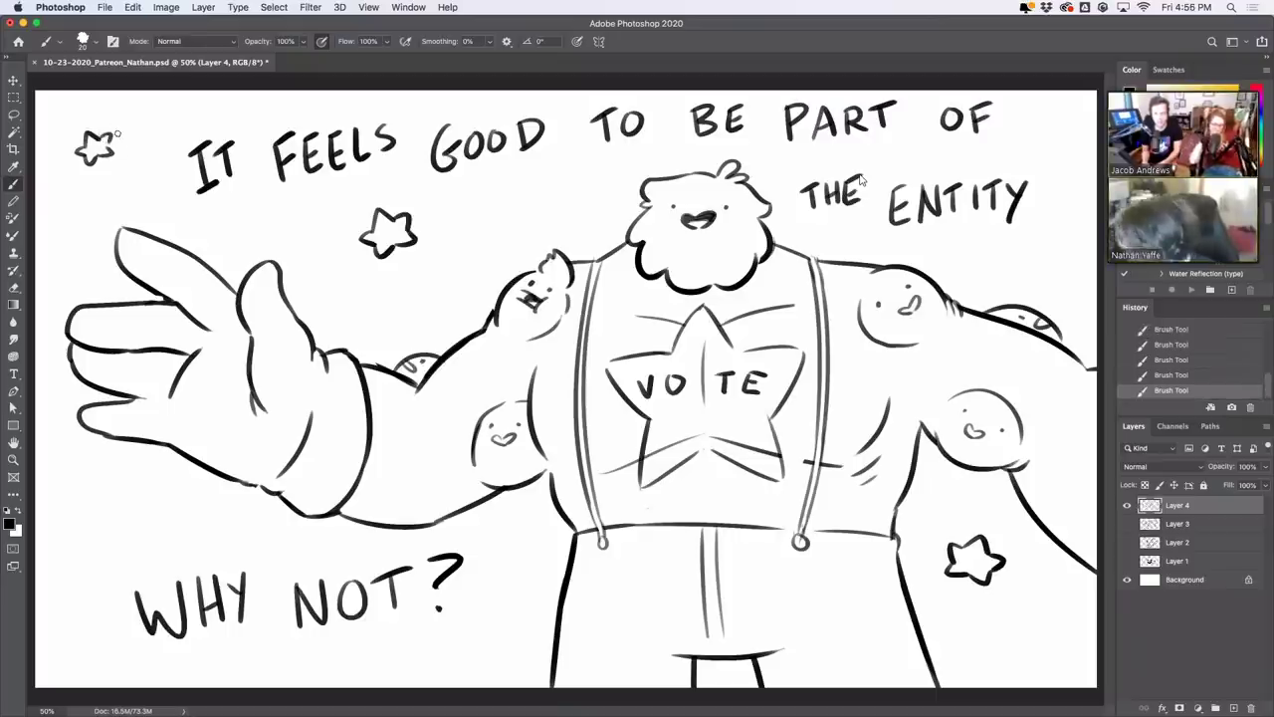
mouse_move(1038, 237)
mouse_down()
mouse_move(1059, 257)
mouse_move(1047, 249)
mouse_up()
key(super+z)
Clean up the star below "FEELS" with the eraser and draw another small star beneath the gloved hand
key(e)
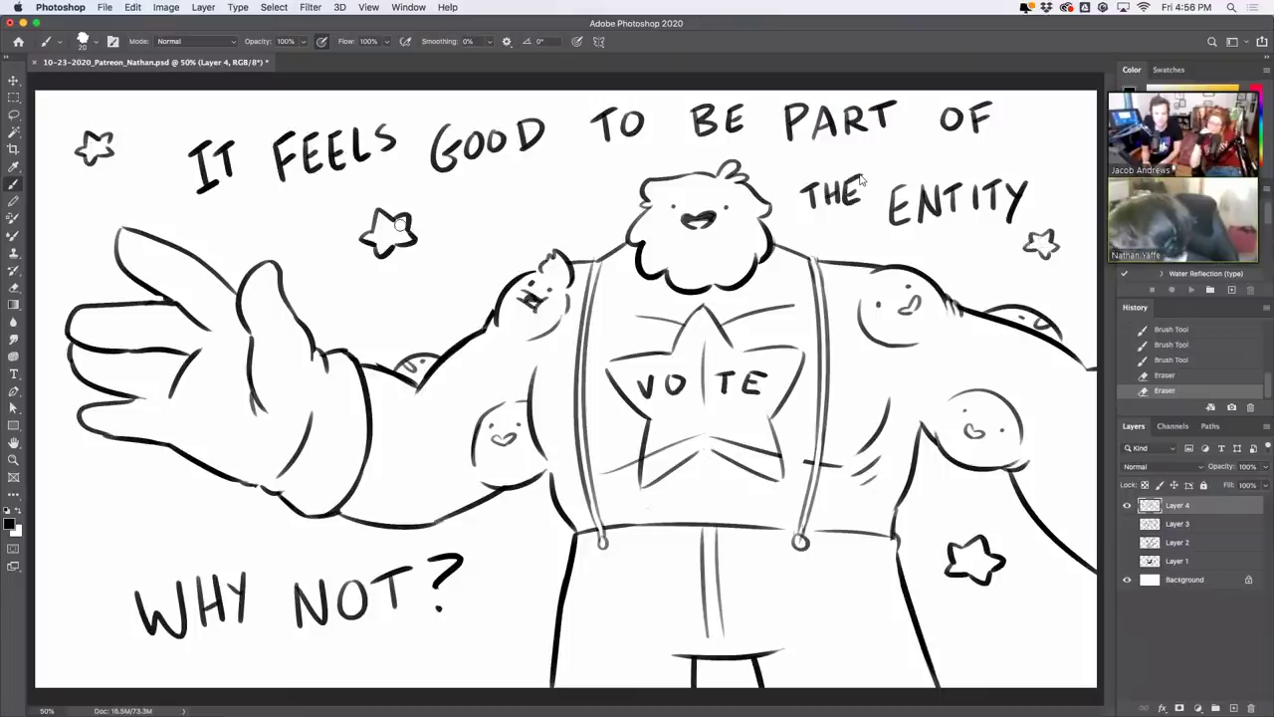
key(super+z)
drag(396, 223, 392, 237)
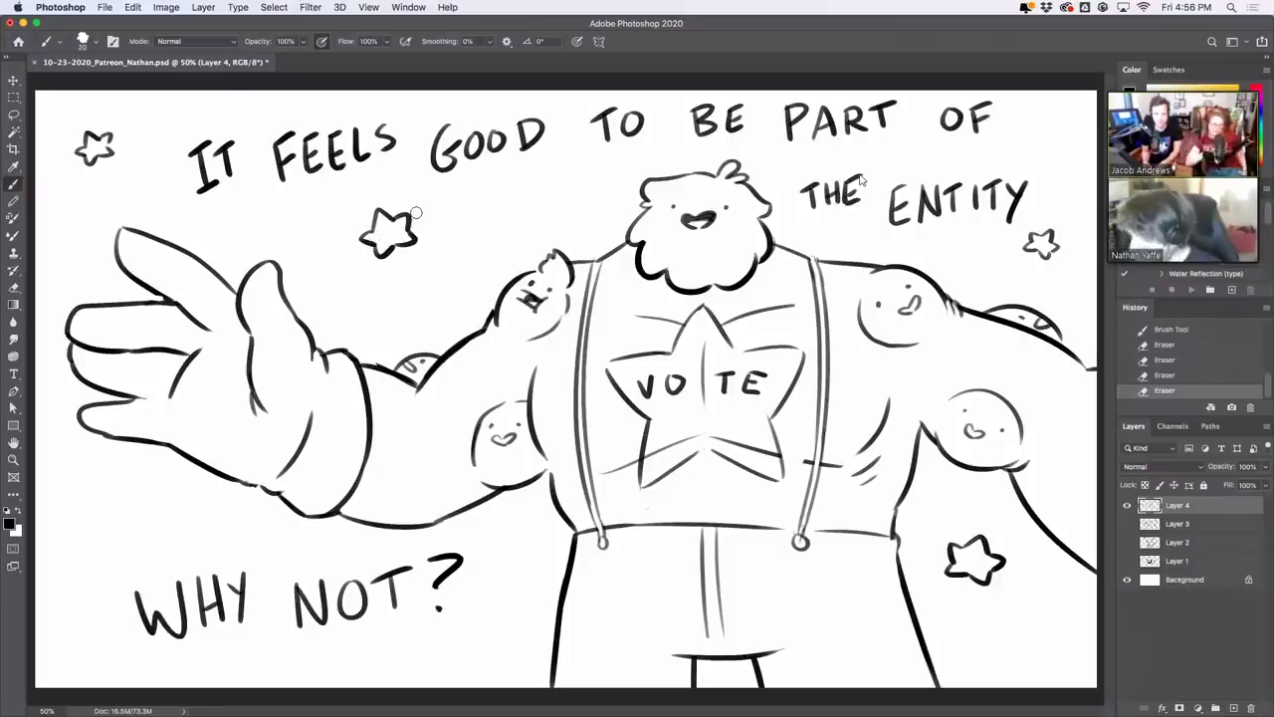
mouse_move(91, 516)
mouse_down()
mouse_move(98, 499)
mouse_move(105, 509)
mouse_up()
mouse_move(104, 510)
mouse_down()
mouse_move(121, 516)
mouse_move(84, 522)
mouse_move(124, 528)
mouse_move(120, 515)
mouse_up()
key(super+z)
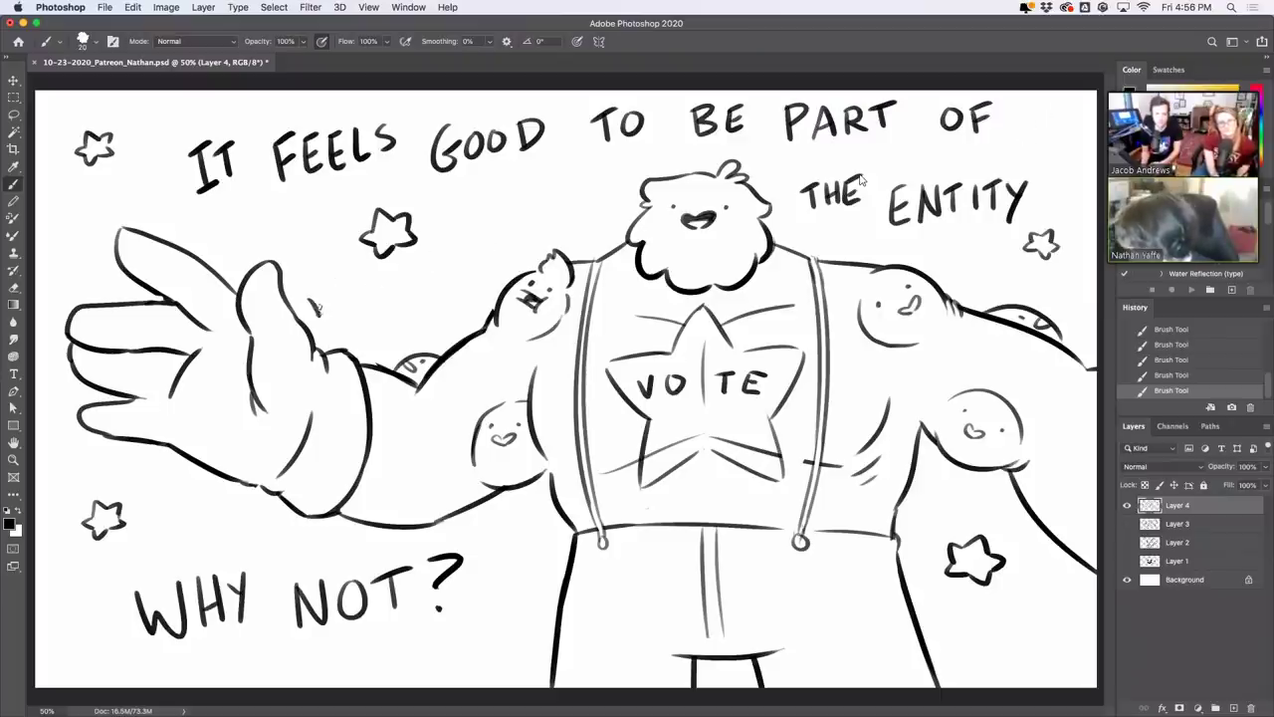
Add short paired motion marks beside the glove's thumb and at the tip of its lowest finger
drag(316, 301, 324, 308)
key(super+z)
drag(79, 432, 77, 441)
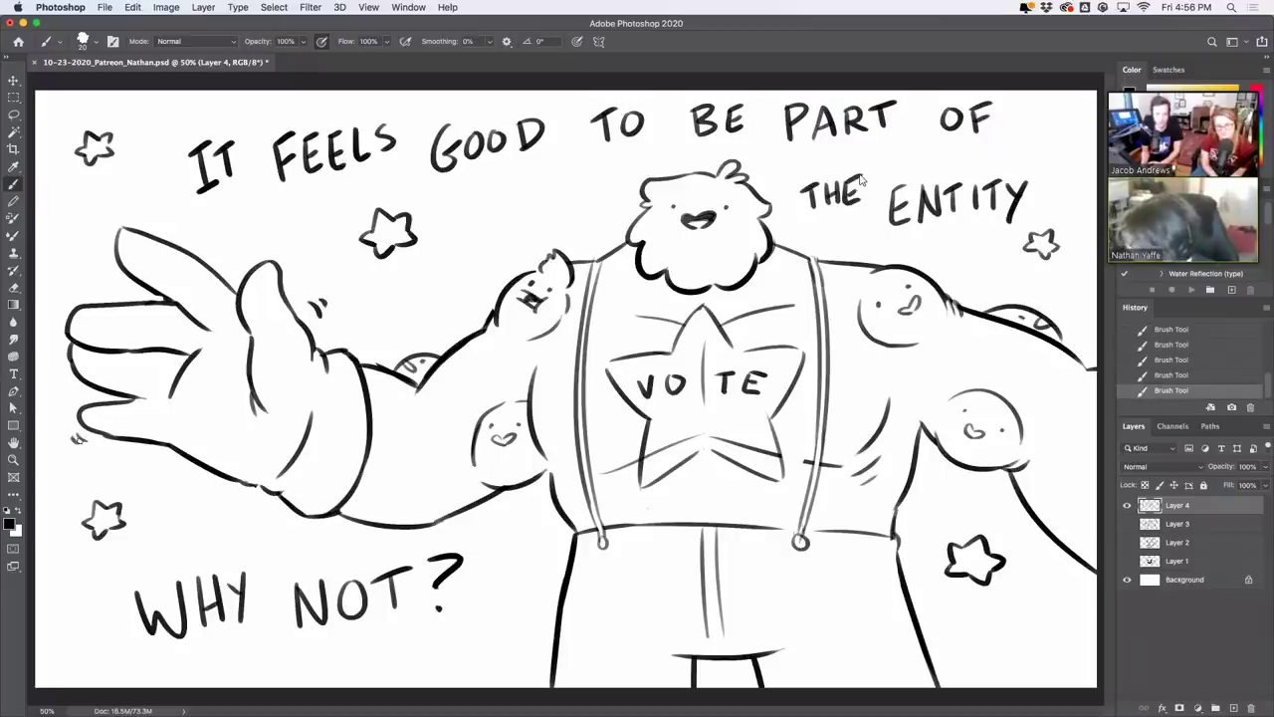